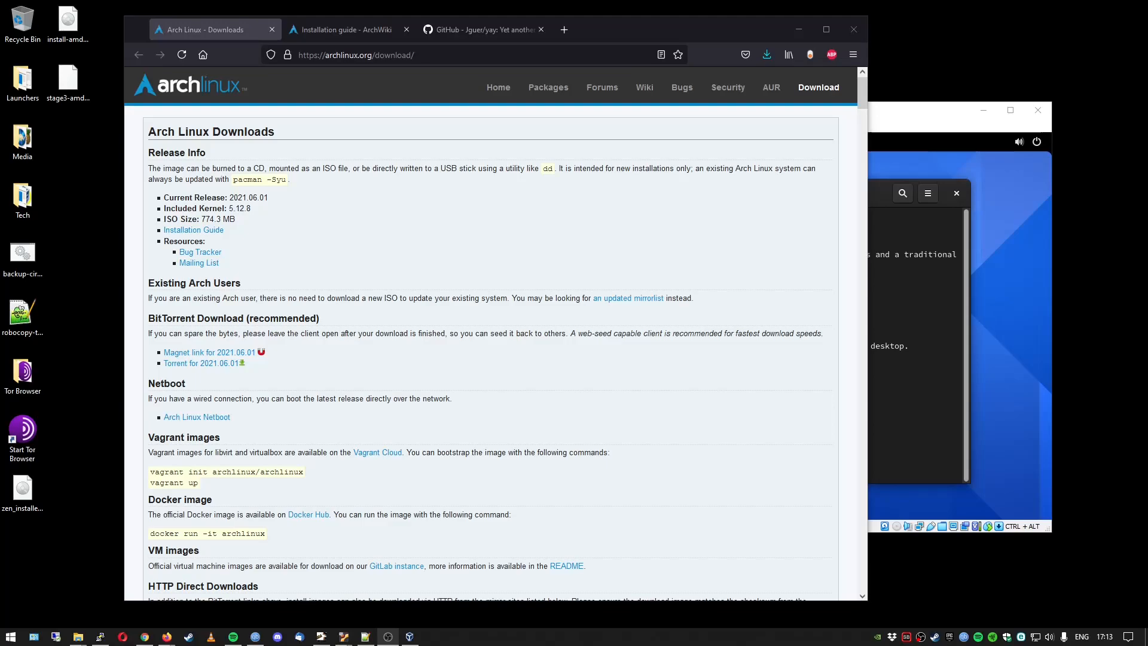
# Bring the running Arch VM window forward, then minimize it to reveal the Firefox Downloads page.
pyautogui.click(877, 108)
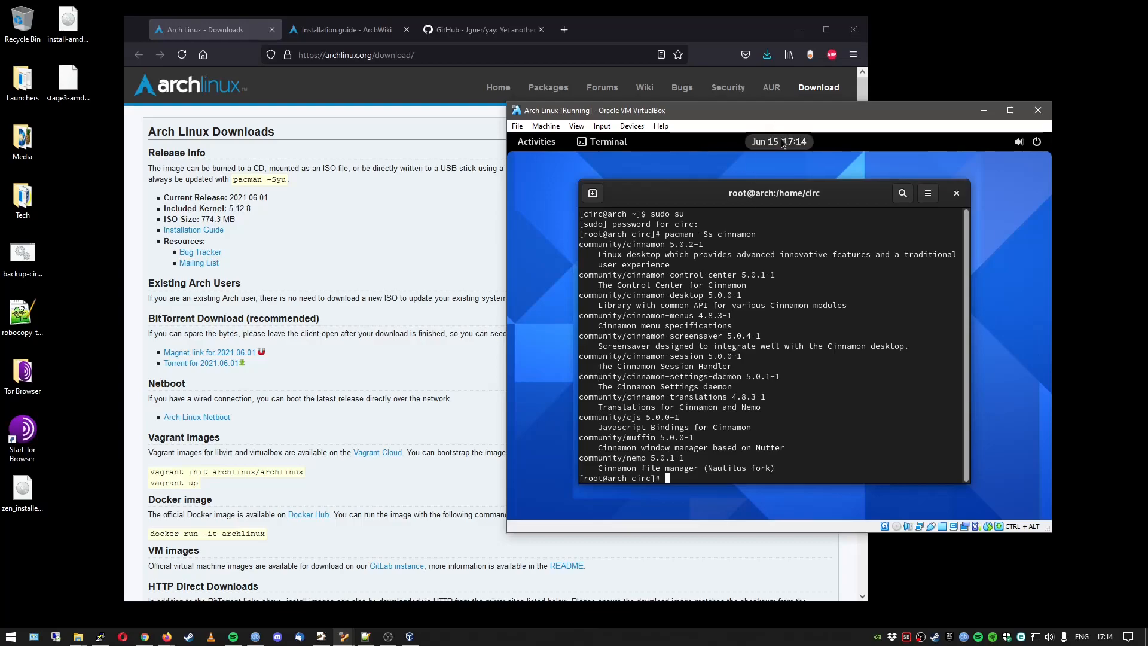
pyautogui.click(982, 110)
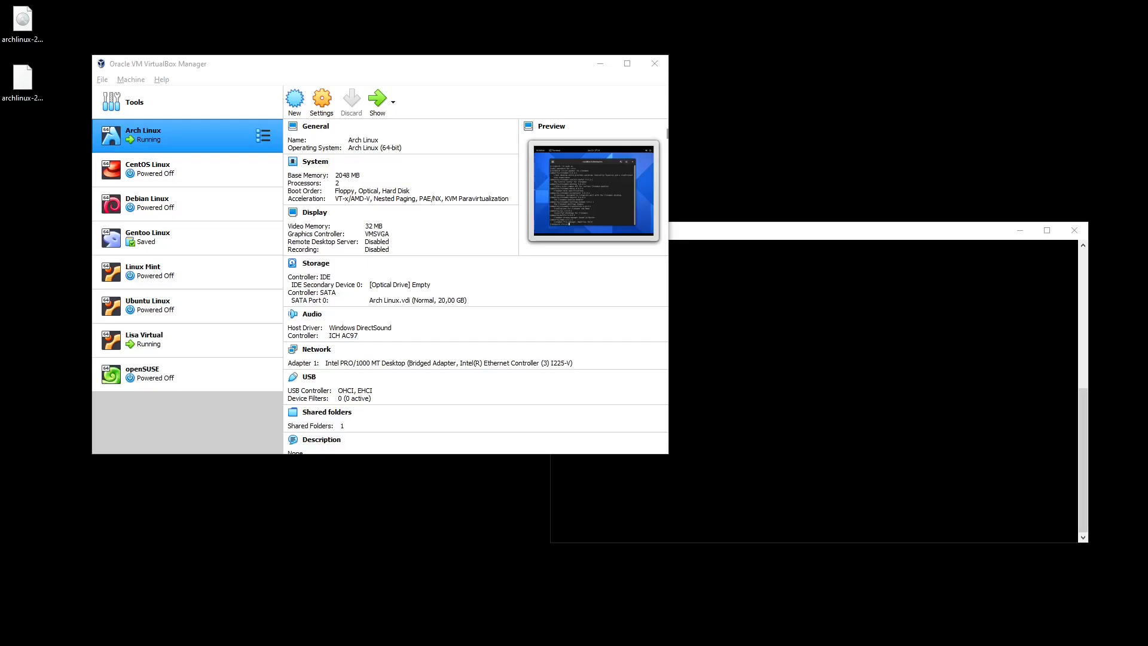
# Bring Firefox fully on screen, go Home then back to Downloads, and scroll to the checksums.
pyautogui.moveTo(1147, 90); pyautogui.dragTo(729, 34)
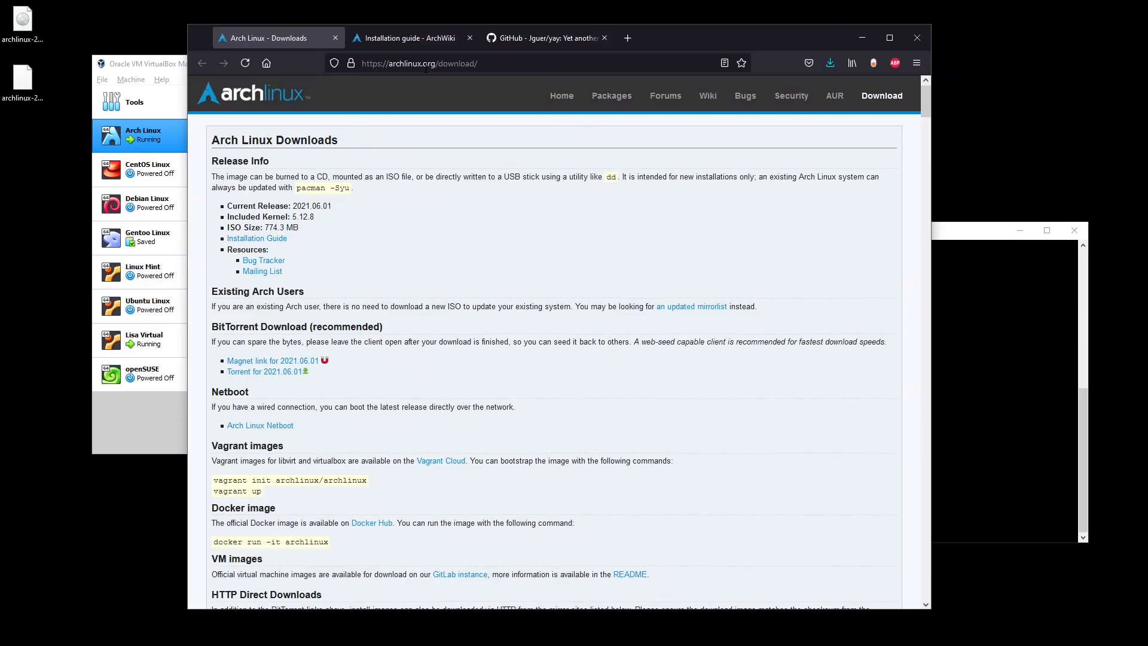
pyautogui.click(544, 96)
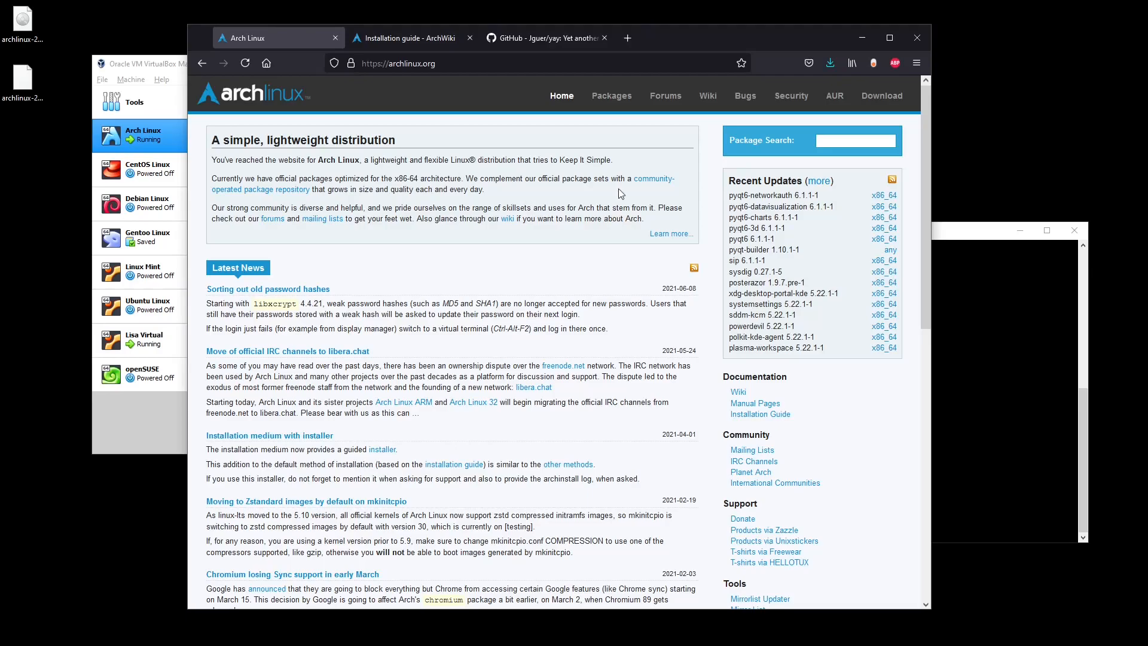
pyautogui.click(884, 97)
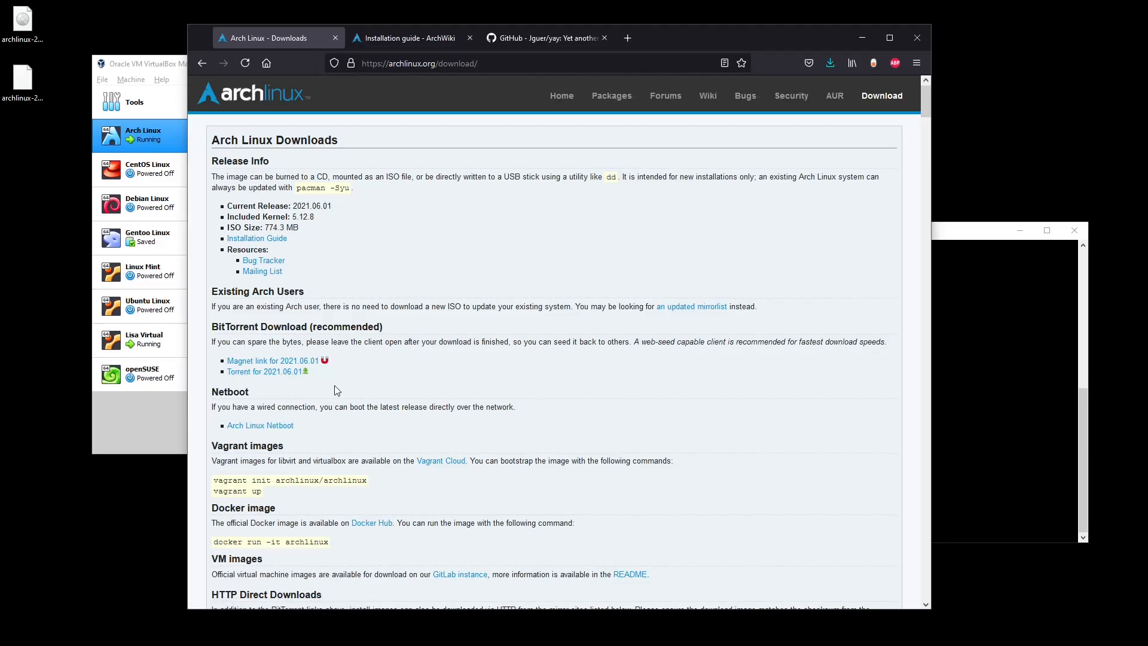
pyautogui.scroll(-3, 335, 387)
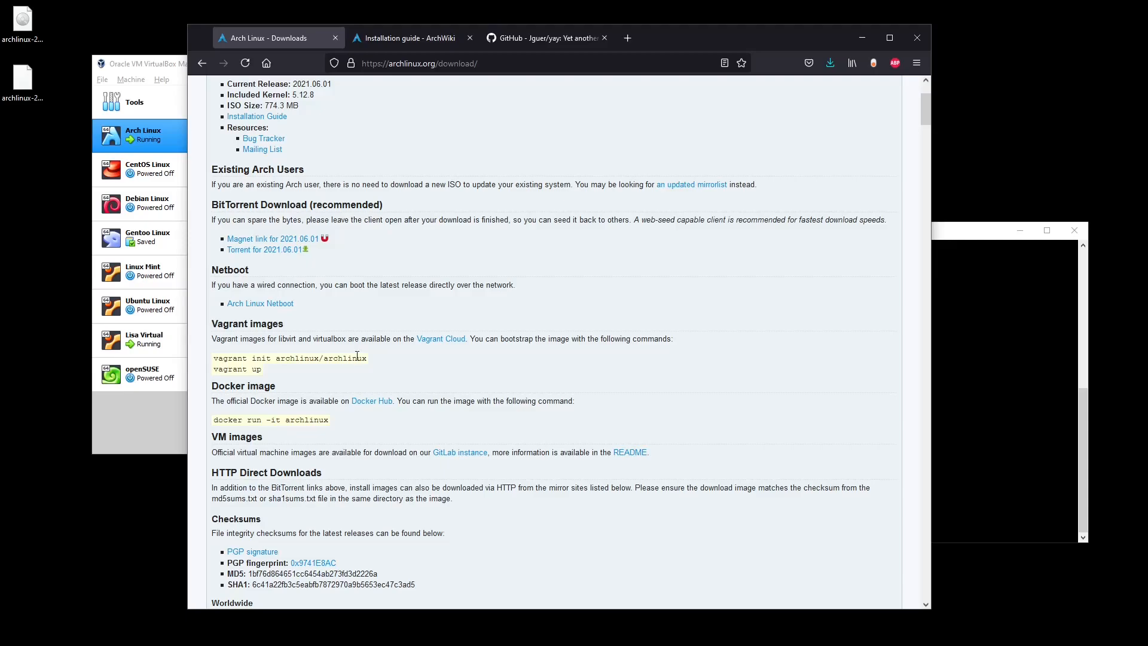
pyautogui.scroll(-2, 357, 357)
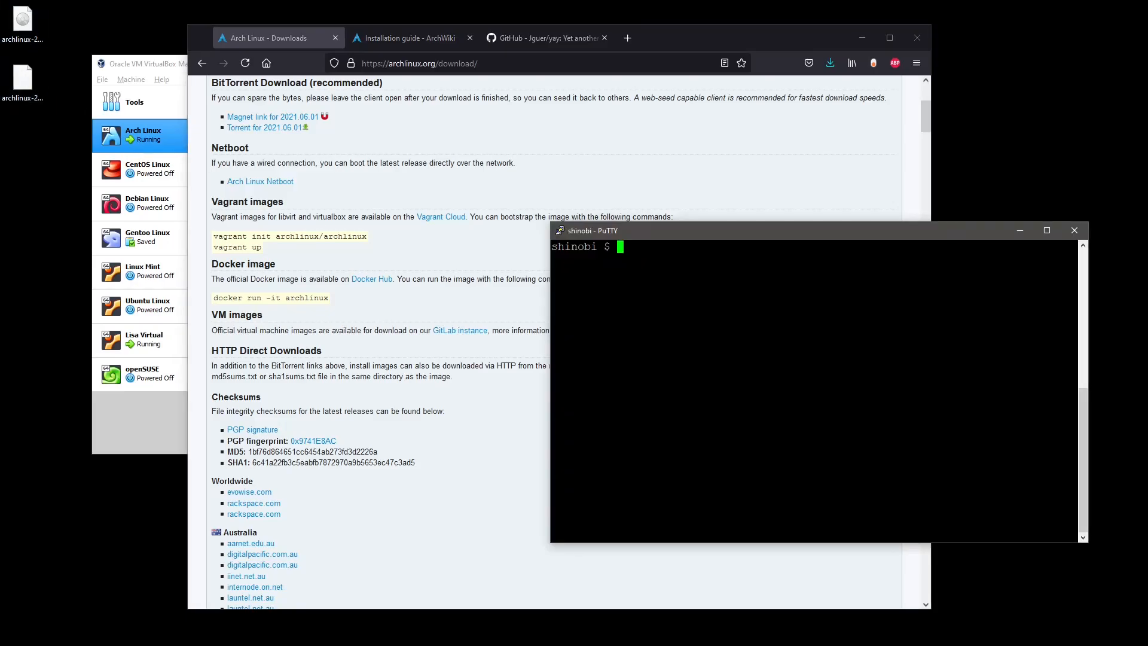
# Paste 'gpg --keyserver-options auto-key-retrieve --verify archlinux-2021.06.01-x86_64.iso.sig' into PuTTY unrun, then return to Firefox.
pyautogui.write('gpg --keyserver-options auto-key-retrieve --verify archlinux-2021.06.01-x86_64.iso.sig')
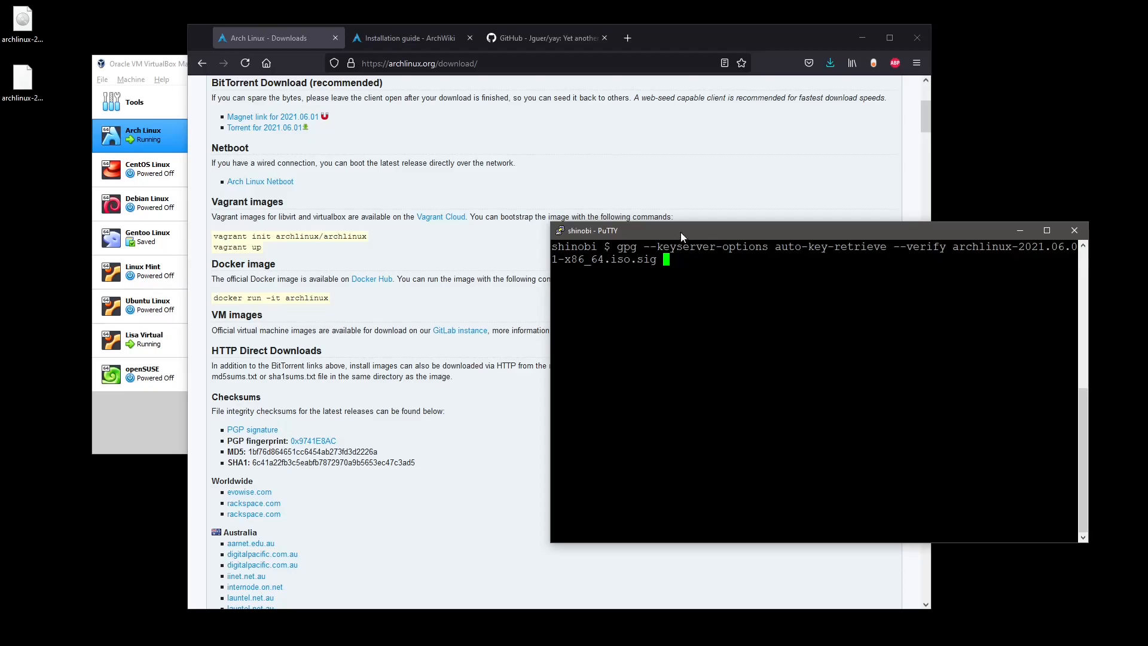
pyautogui.click(655, 42)
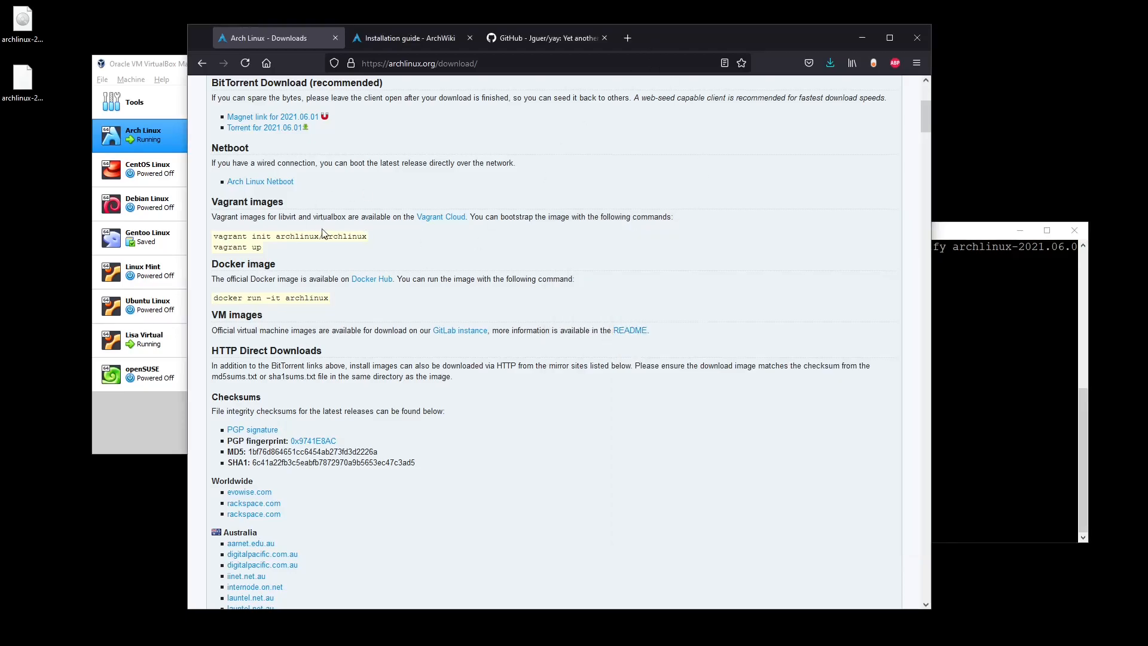
# Close the Arch Linux Downloads tab and scroll back to the top of the page.
pyautogui.click(334, 38)
pyautogui.scroll(2, 445, 240)
pyautogui.scroll(20, 445, 240)
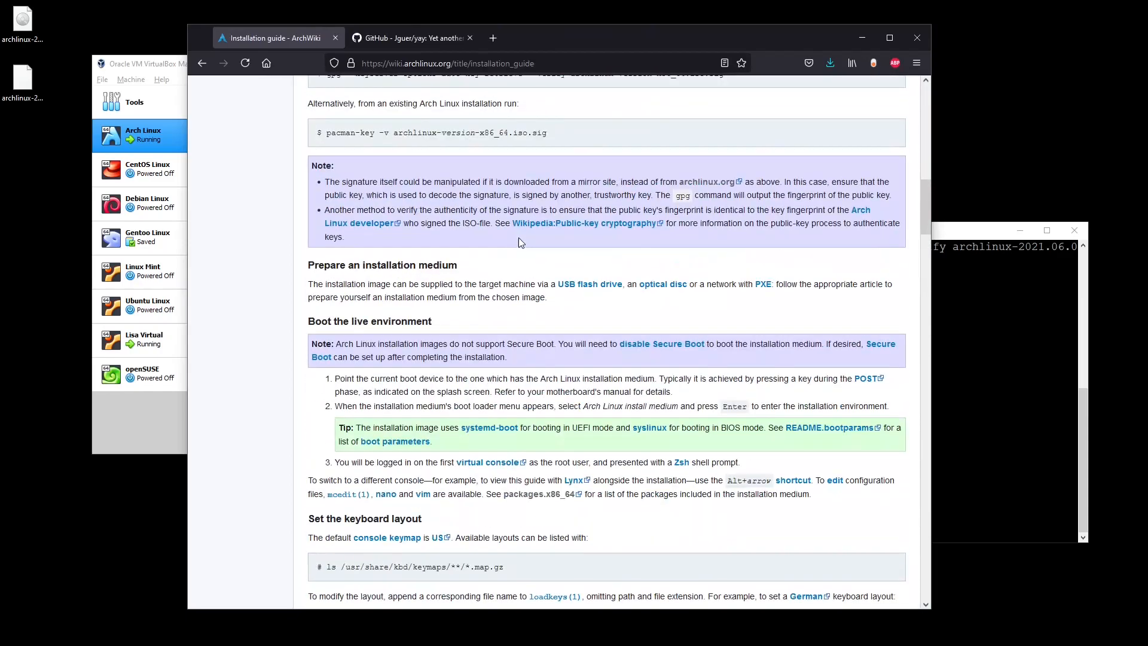
pyautogui.scroll(15, 515, 240)
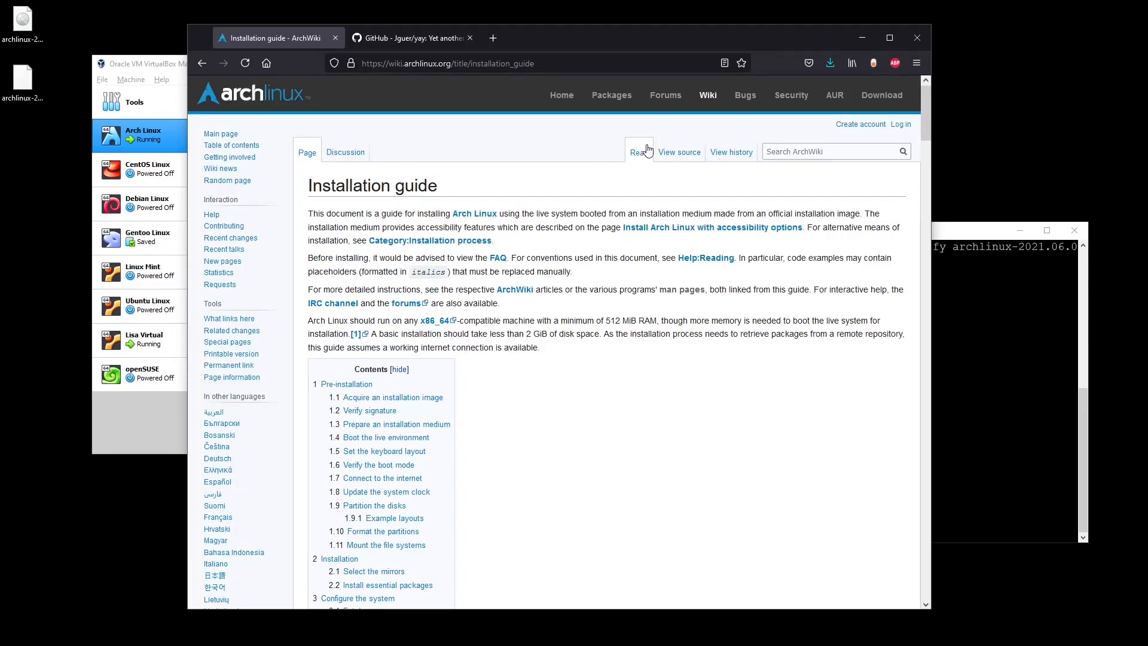
# Open ArchWiki's Installation guide at the Verify signature section and bring PuTTY back to the front.
pyautogui.click(709, 101)
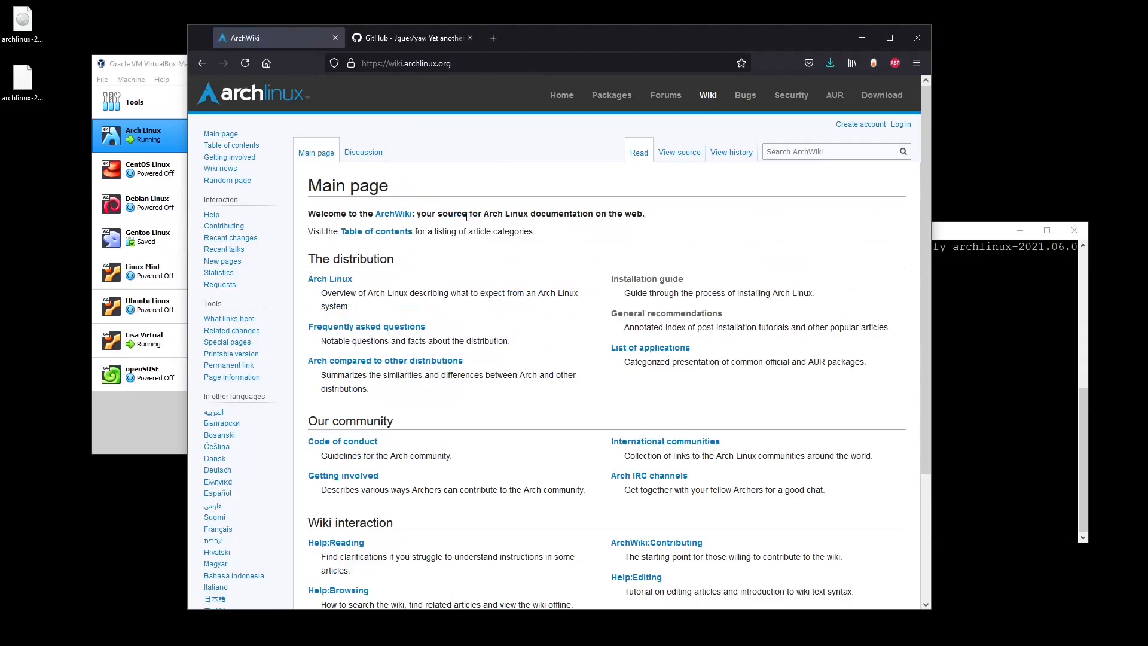
pyautogui.click(614, 281)
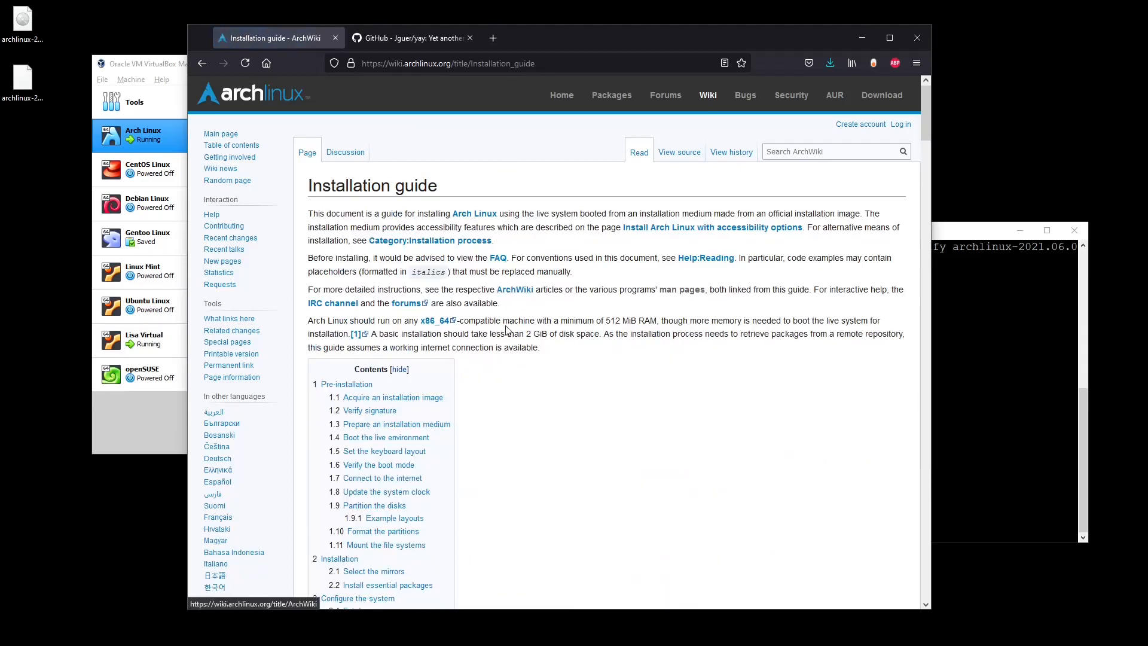
pyautogui.scroll(-10, 526, 347)
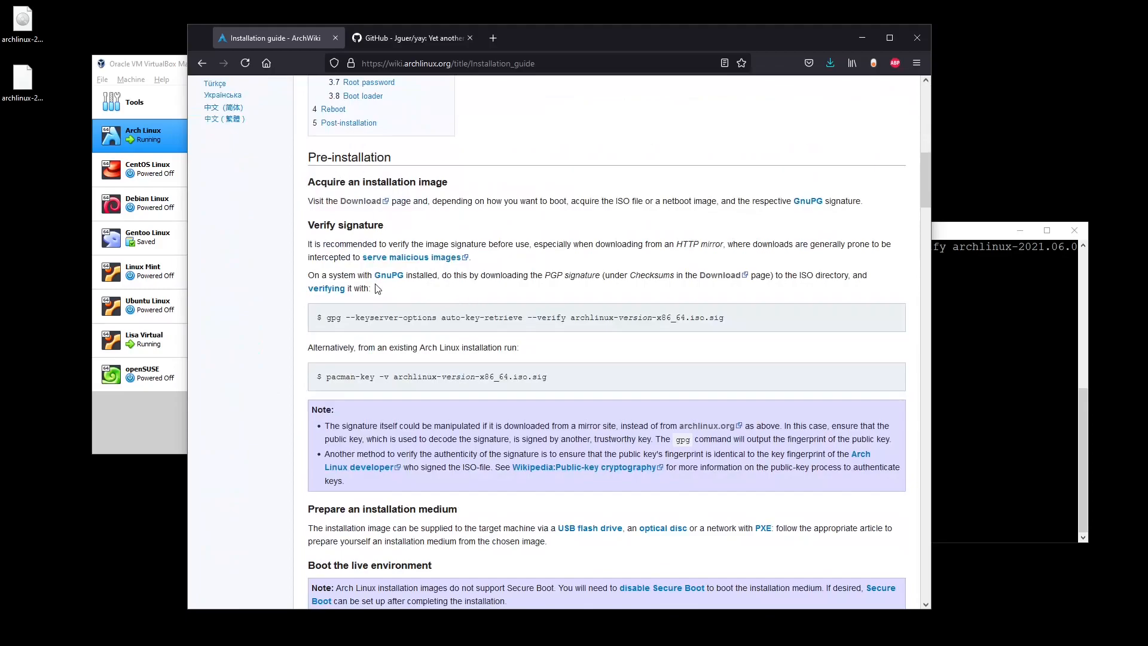
pyautogui.scroll(-1, 383, 287)
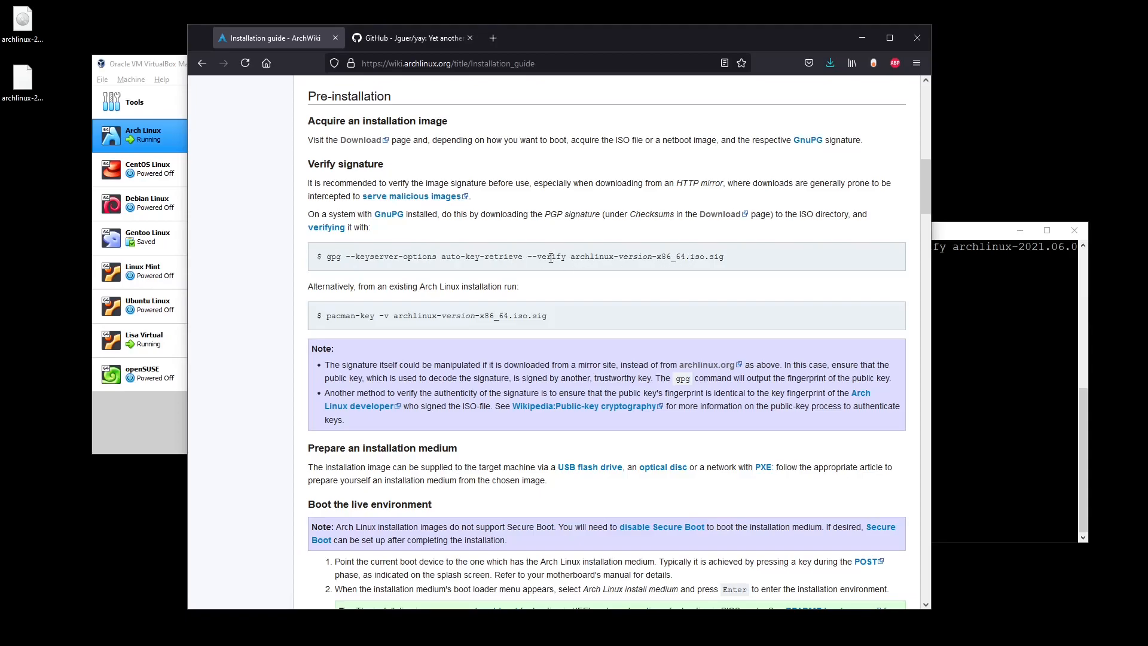
pyautogui.click(992, 298)
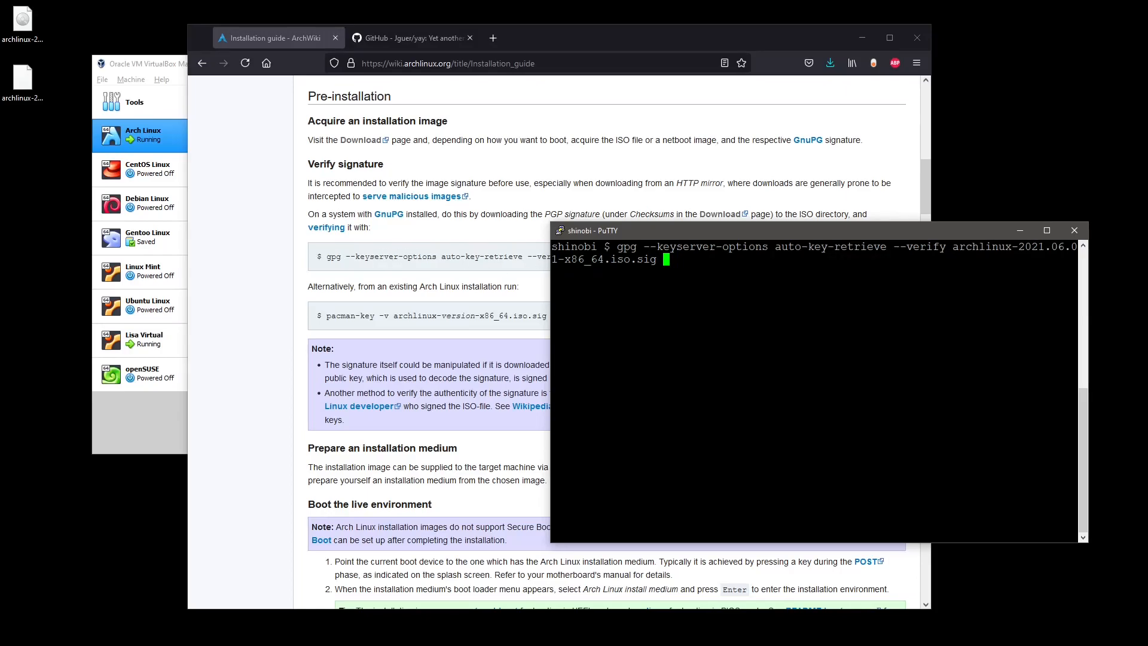
# Run the gpg signature check and reopen the Downloads page in a new tab.
pyautogui.press('Return')
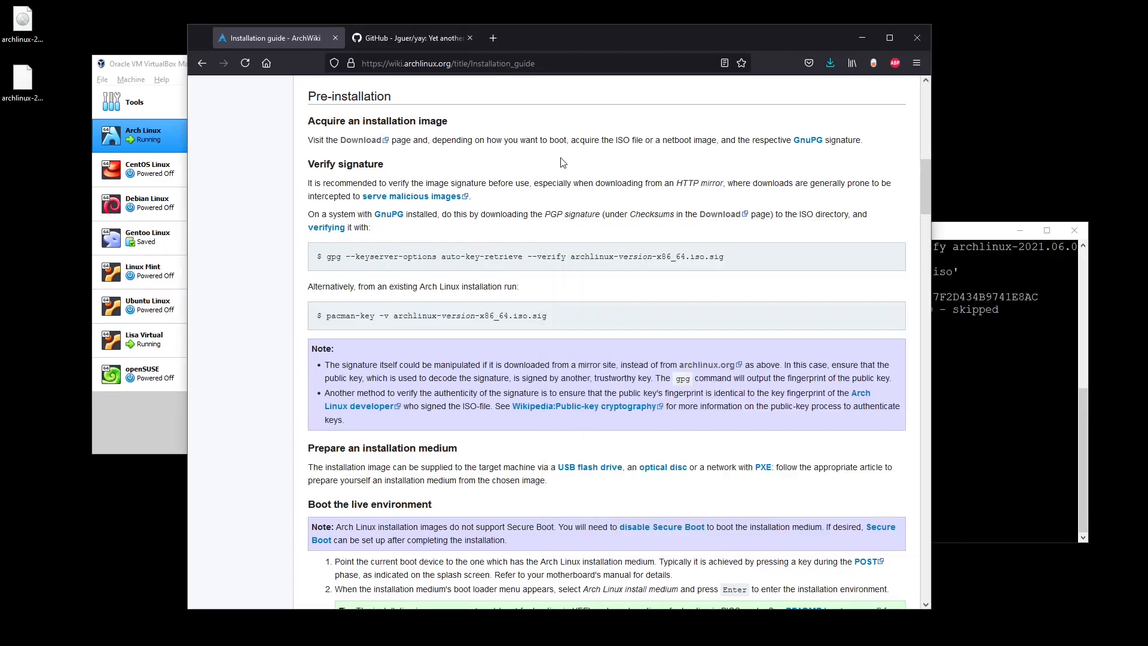
pyautogui.middleClick(373, 141)
pyautogui.click(394, 39)
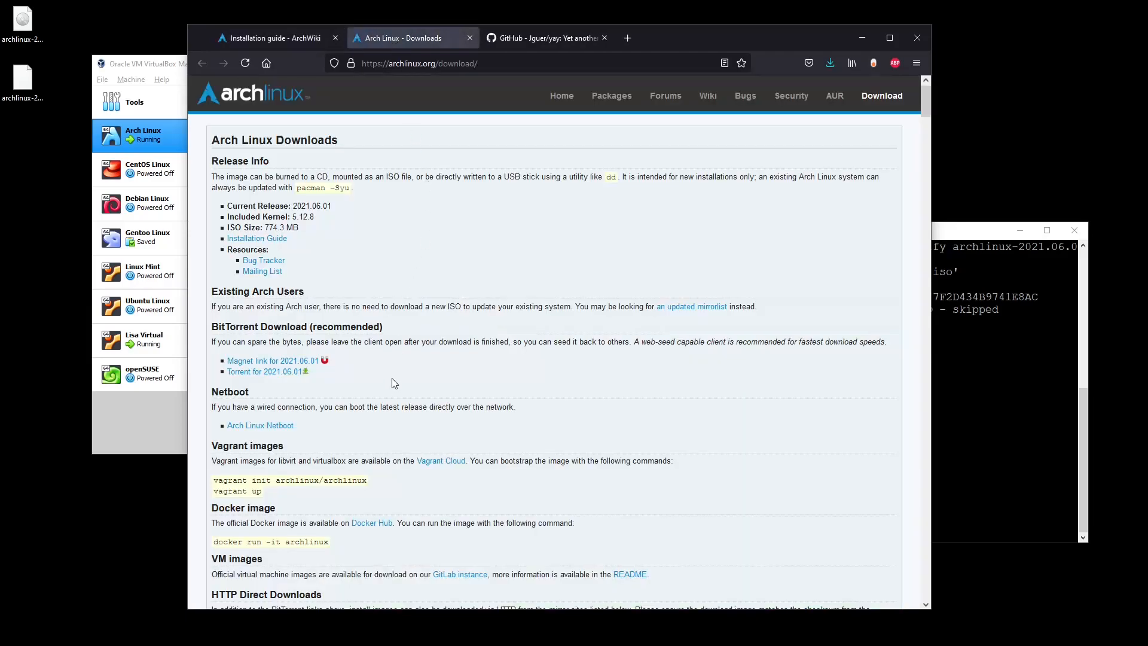
pyautogui.scroll(-5, 386, 401)
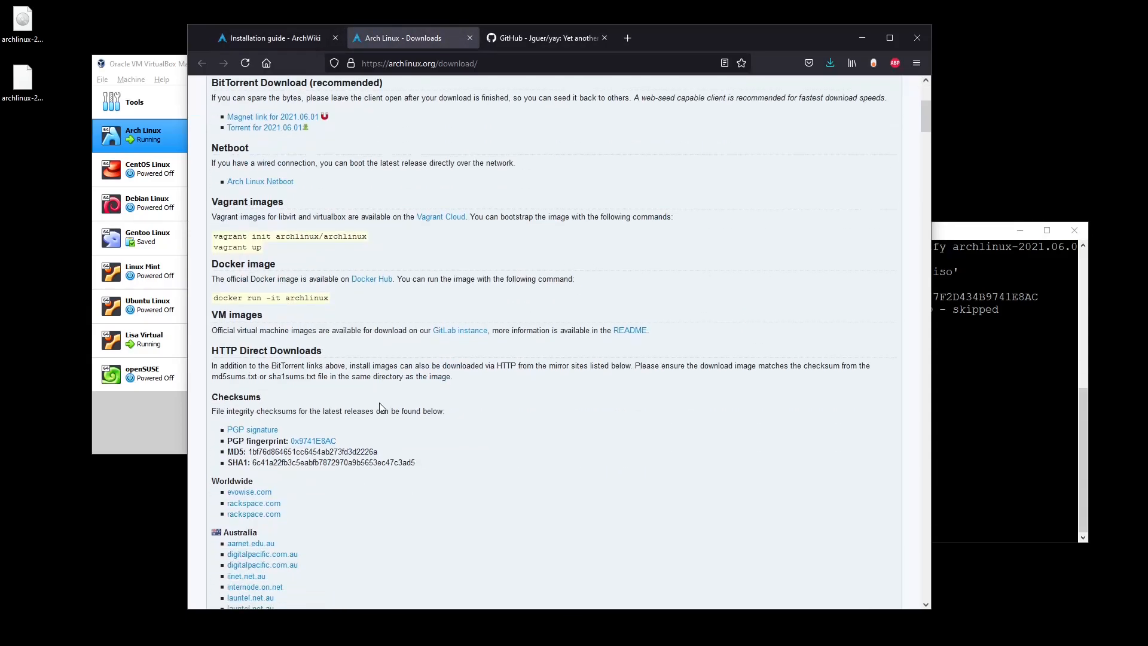
# Run md5sum on archlinux-2021.06.01-x86_64.iso in PuTTY to compare against the listed MD5.
pyautogui.hotkey('alt', 'Tab')
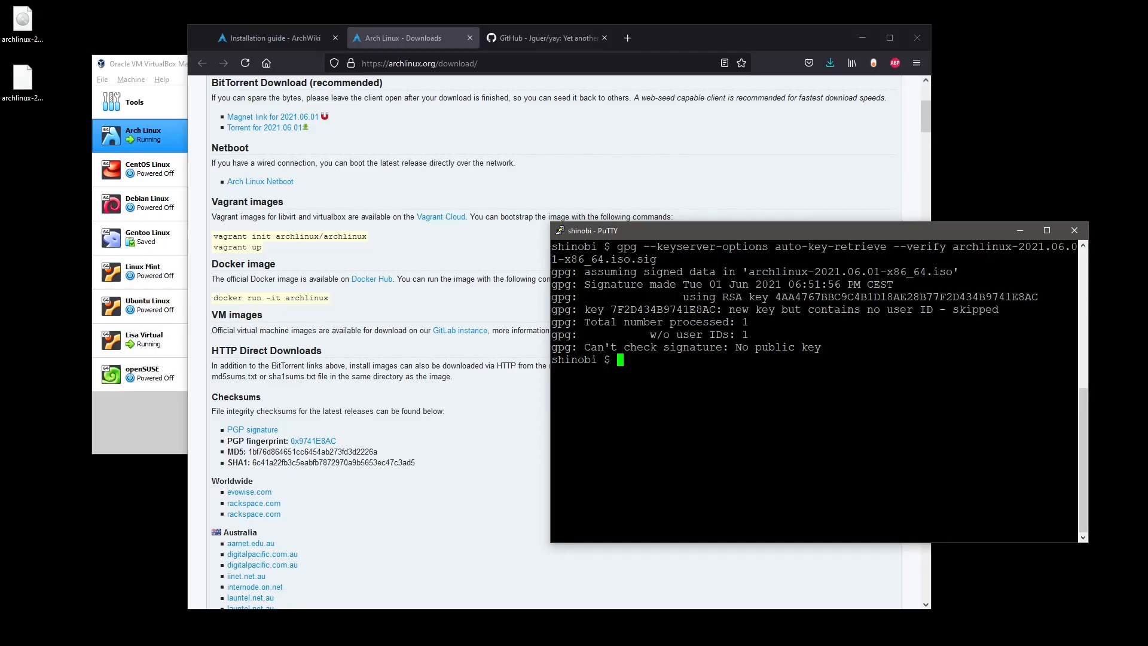
pyautogui.write('md5sum arch')
pyautogui.press('Tab')
pyautogui.press('Return')
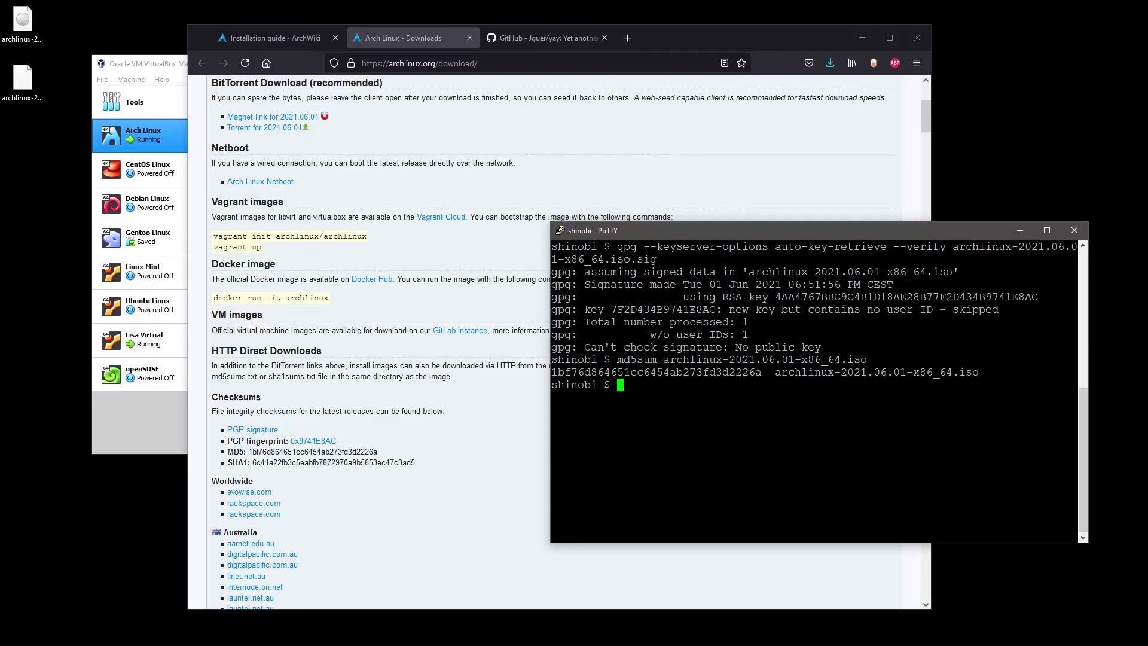
# Minimize PuTTY and close the Arch Linux - Downloads tab, leaving the Installation guide showing.
pyautogui.click(1027, 234)
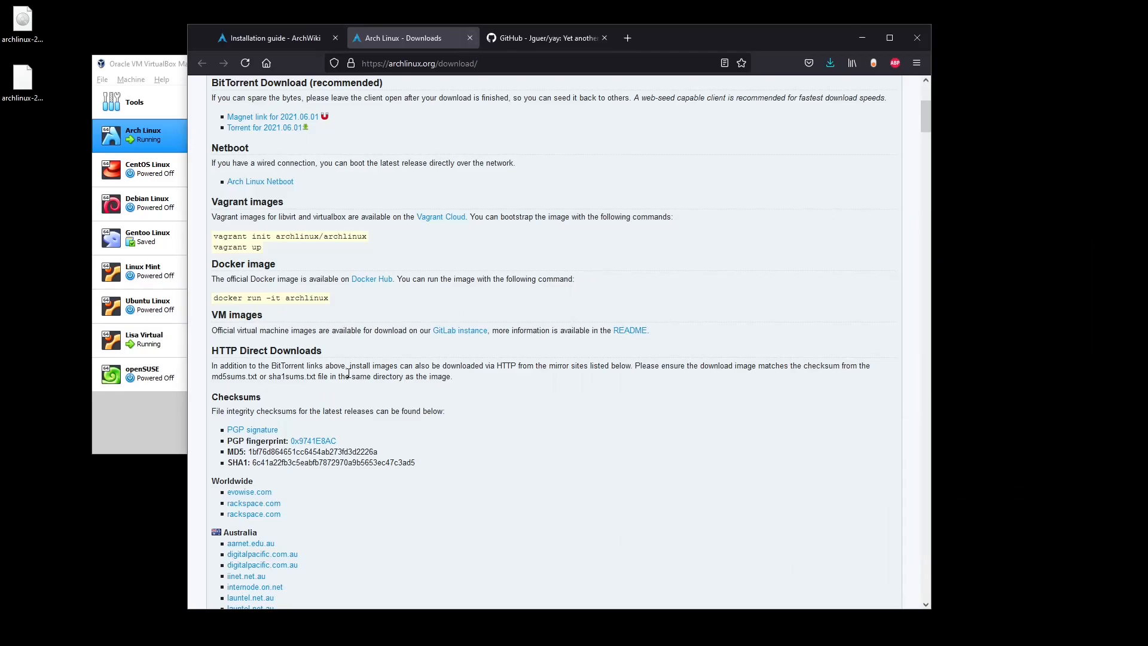
pyautogui.click(470, 39)
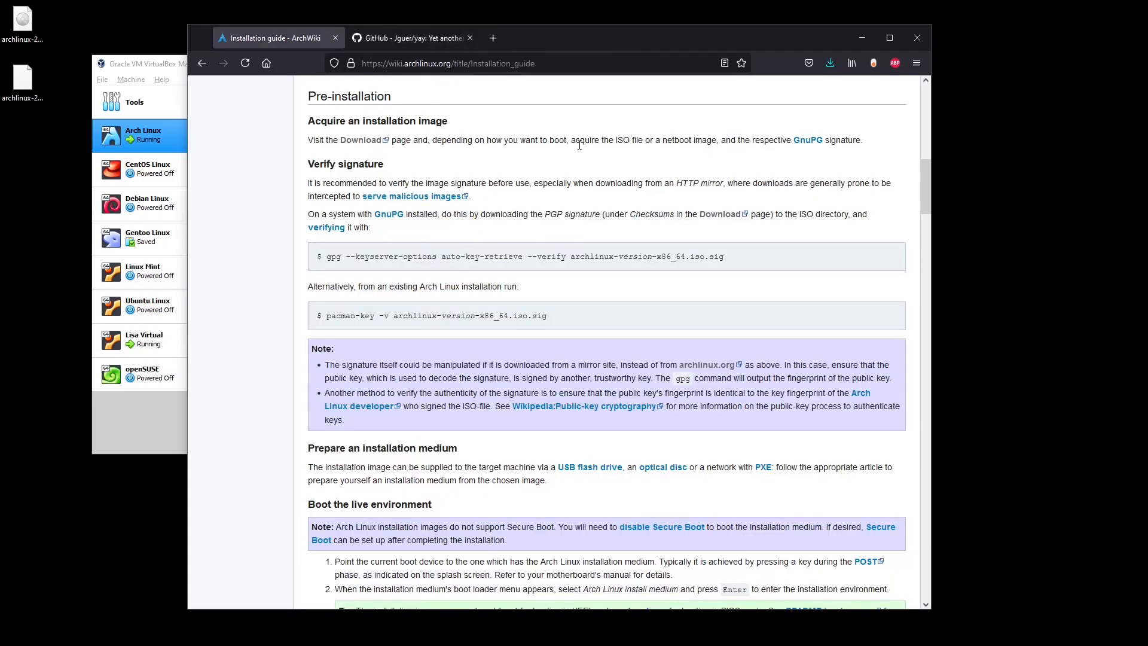
# Drag Firefox off to the right and move the VirtualBox Manager window toward the centre.
pyautogui.moveTo(547, 35); pyautogui.dragTo(1147, 59)
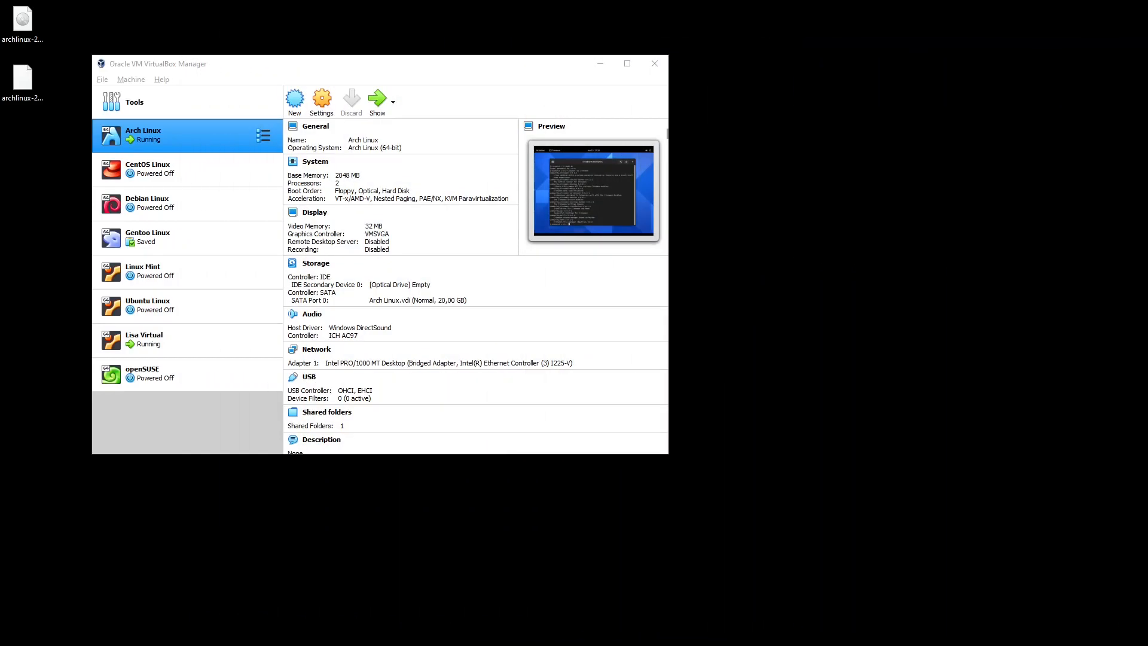
pyautogui.moveTo(366, 70); pyautogui.dragTo(484, 98)
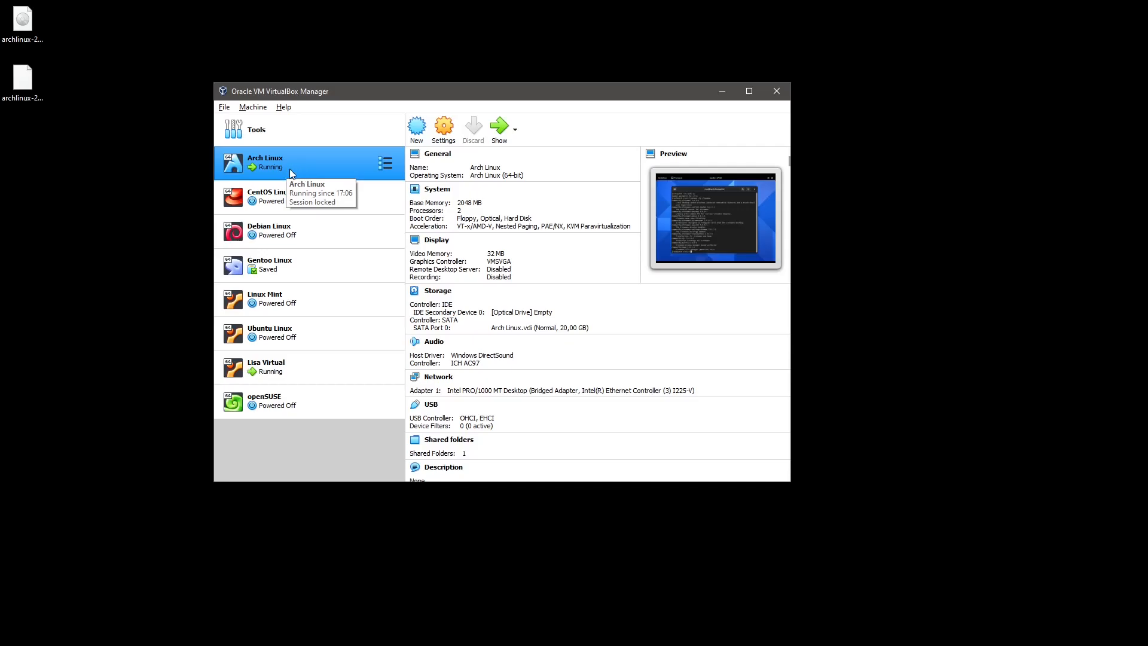
# Start a new VM named 'ARch Linux 2' with 2048 MB of memory.
pyautogui.click(419, 128)
pyautogui.write('ARch Linux 2')
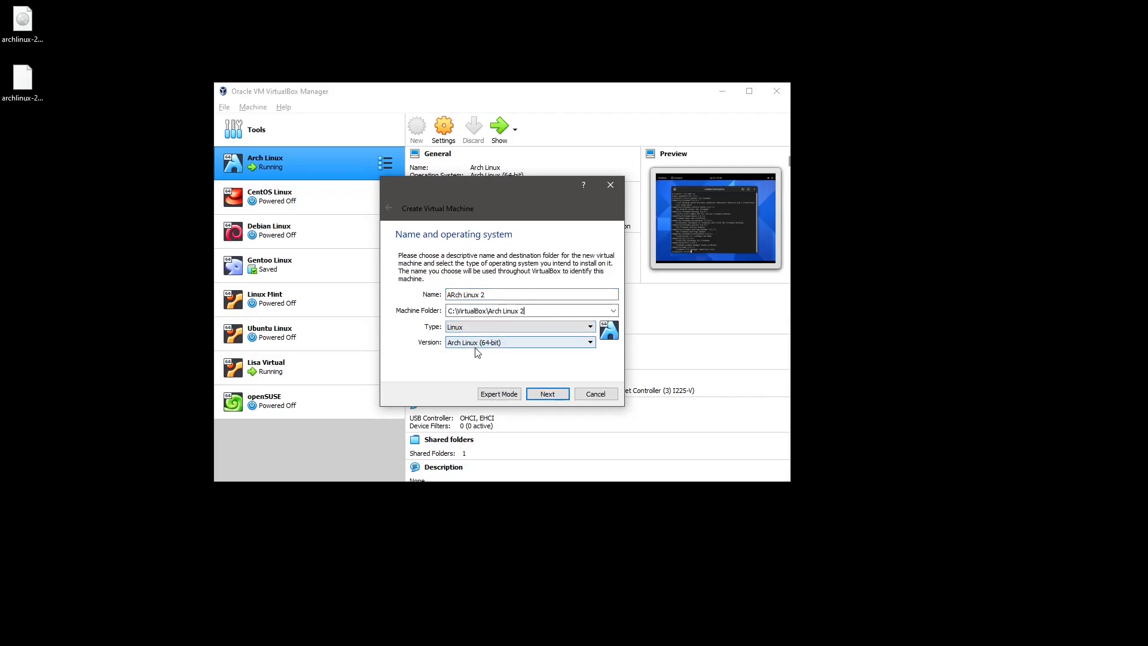
pyautogui.click(547, 394)
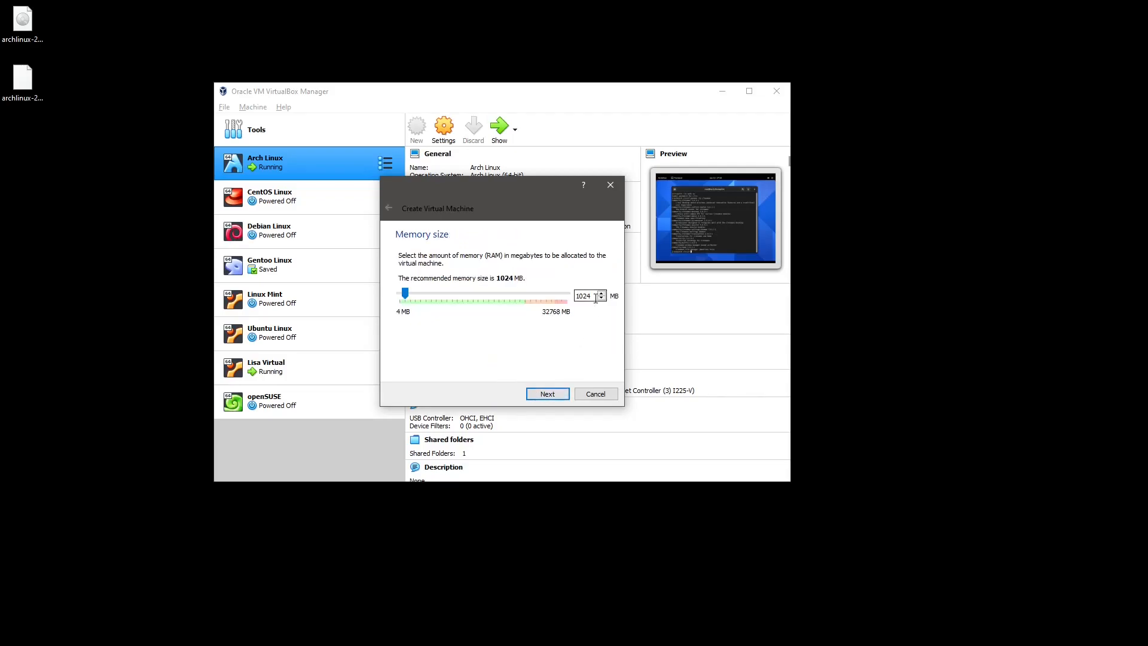
pyautogui.write('2048')
pyautogui.click(548, 397)
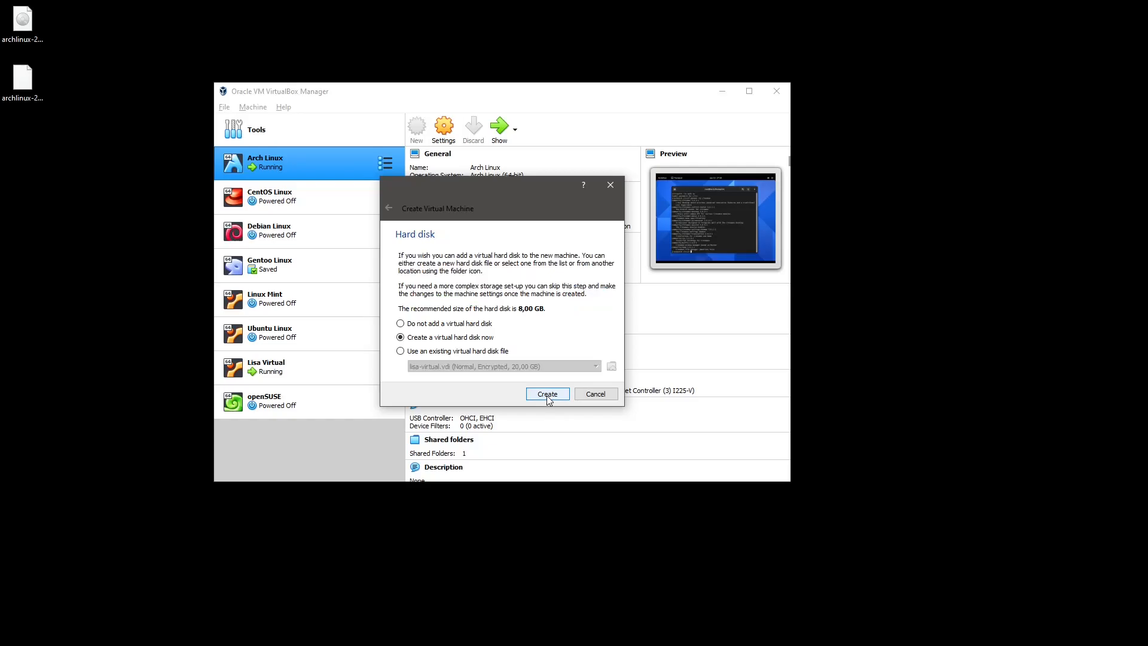
# Choose a dynamically allocated 20 GB VDI disk, then cancel the disk creation.
pyautogui.click(547, 394)
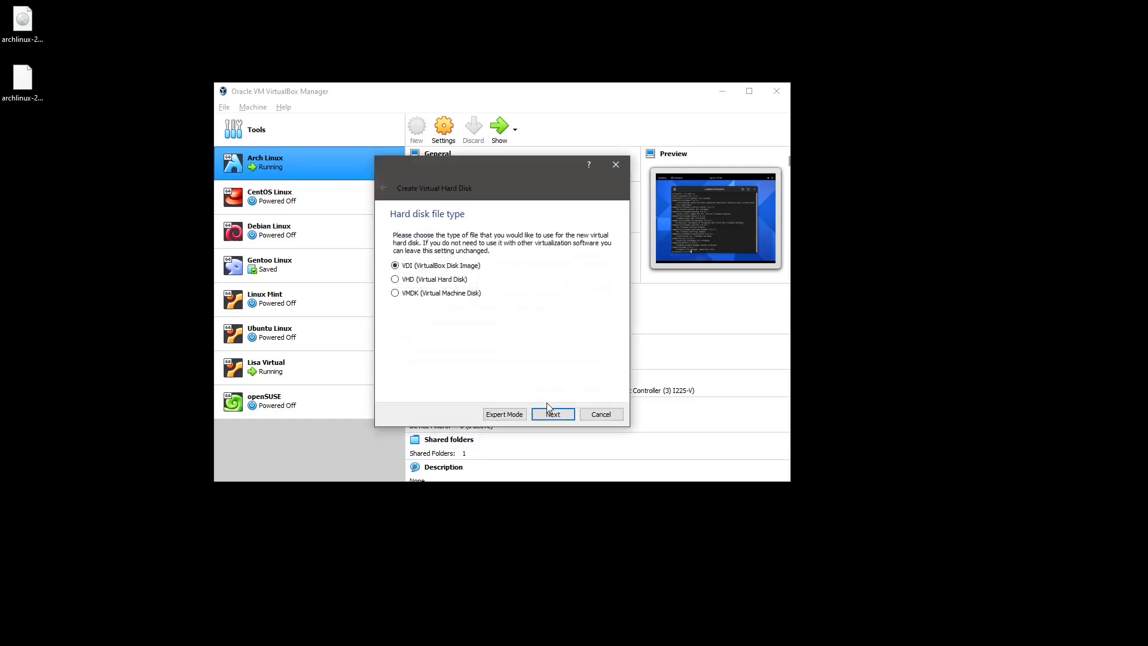
pyautogui.click(548, 411)
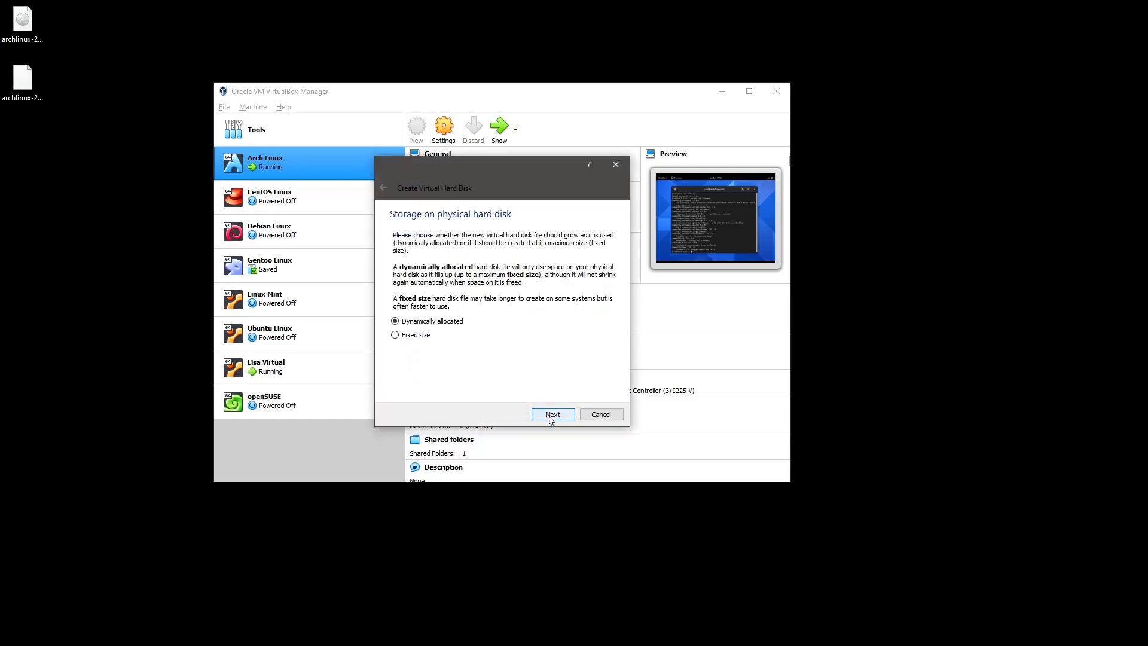
pyautogui.click(553, 413)
pyautogui.press('Tab')
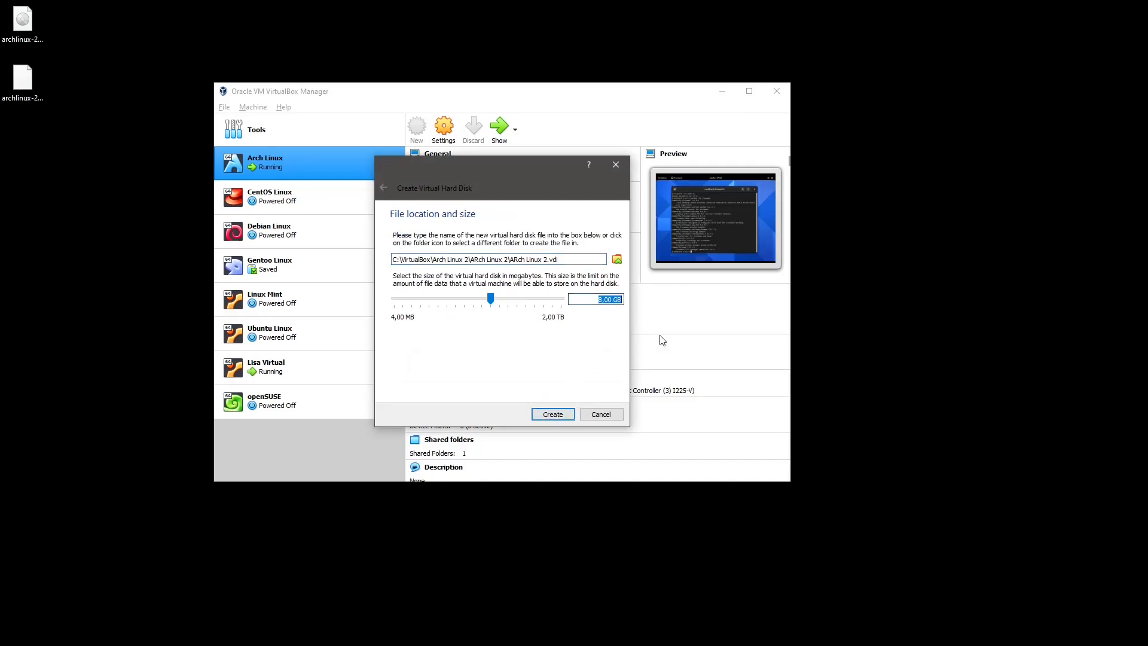
pyautogui.write('20')
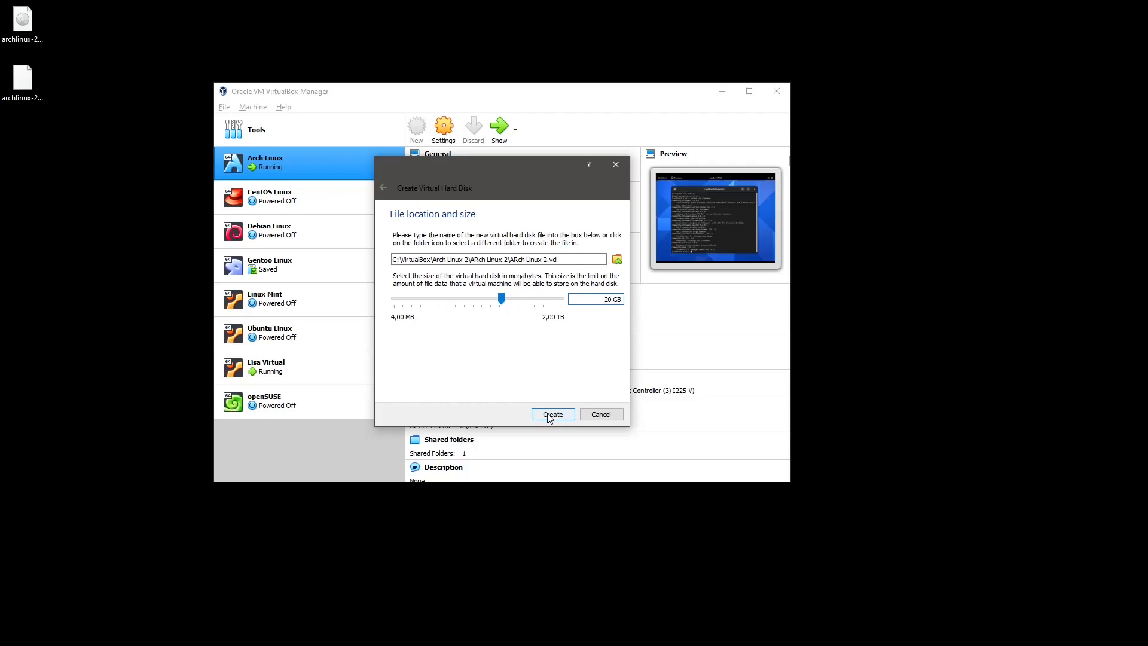
pyautogui.click(592, 415)
# Cancel the leftover new-VM wizard and close the Arch Linux settings without changes.
pyautogui.click(586, 396)
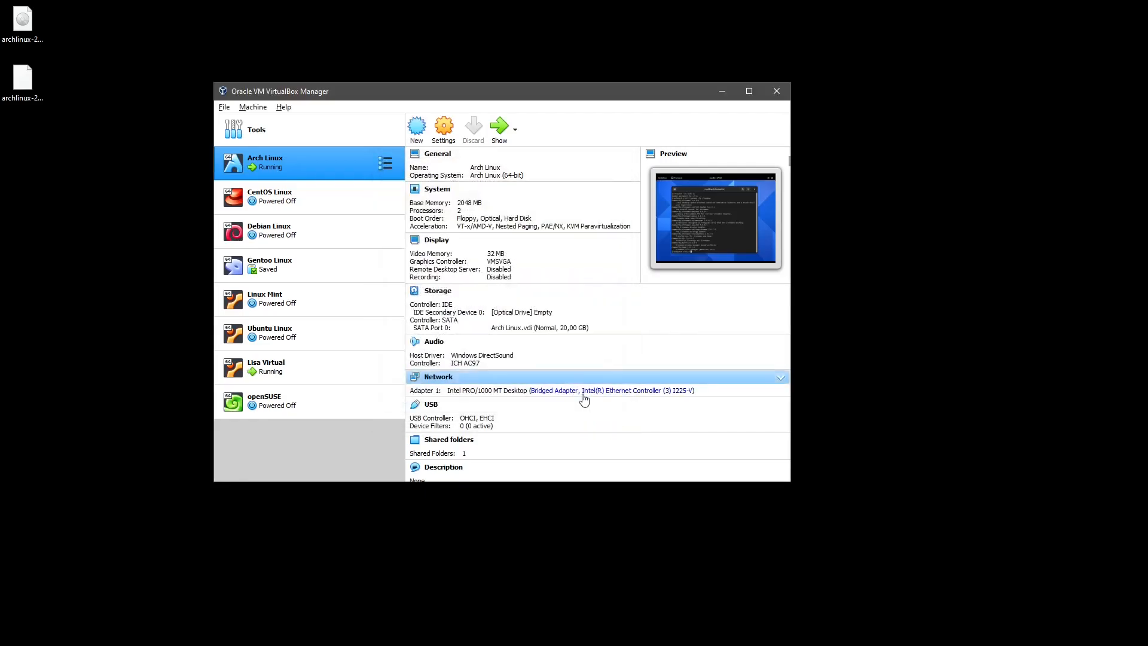
pyautogui.click(443, 127)
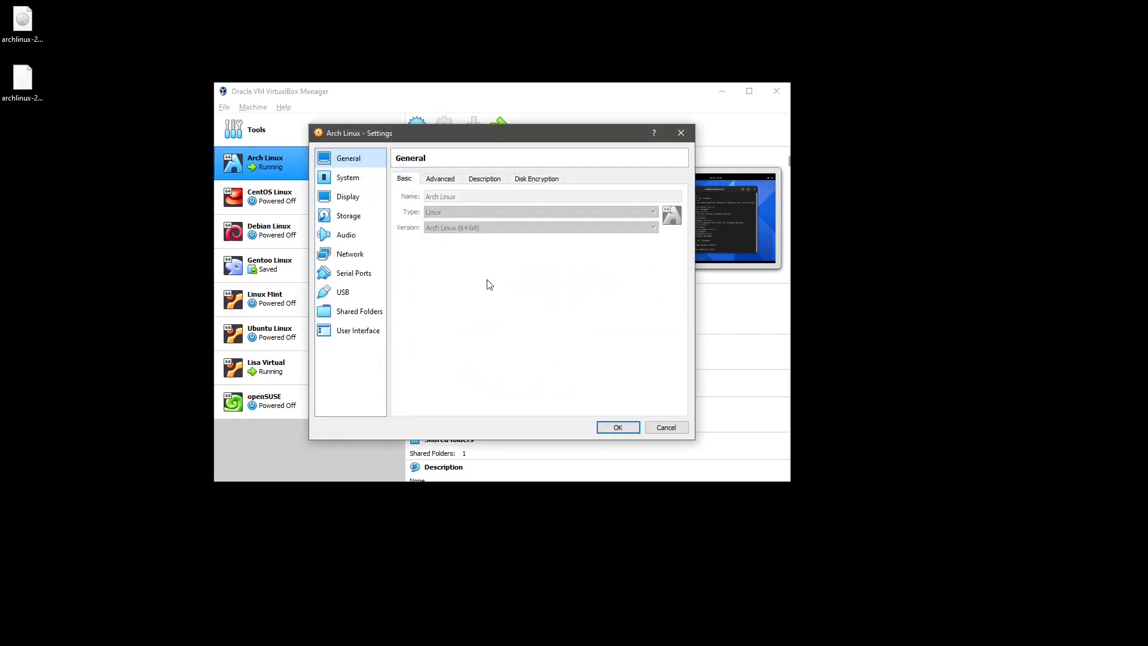
pyautogui.click(665, 428)
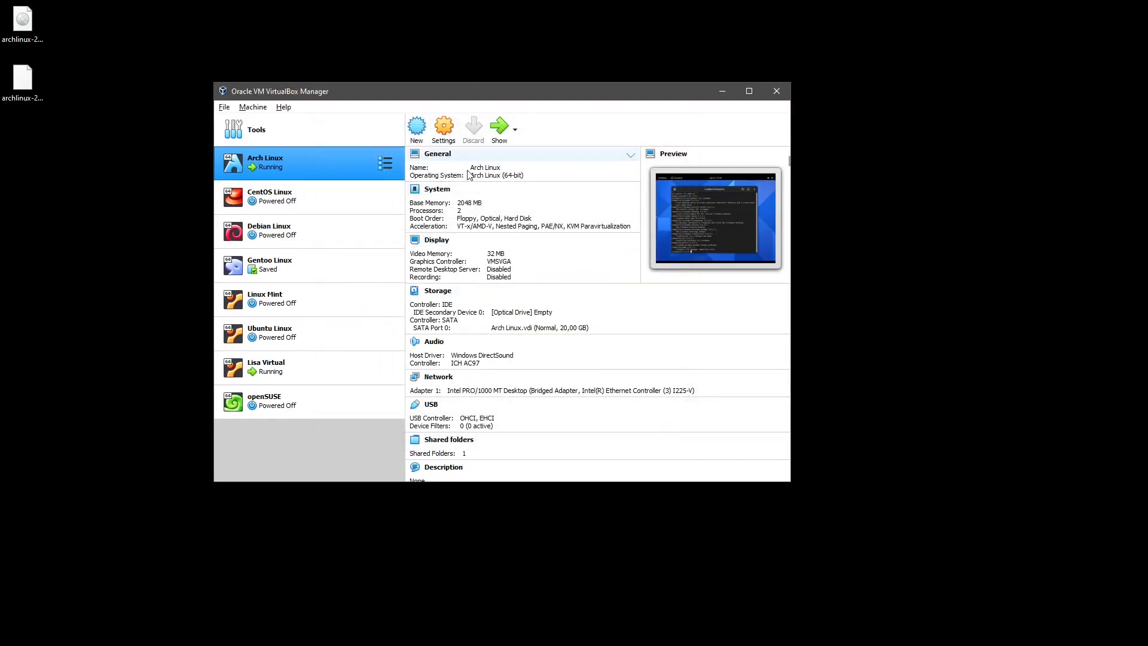
# Start a new VM named 'Arch Linux 2' with 2048 MB of memory.
pyautogui.click(416, 126)
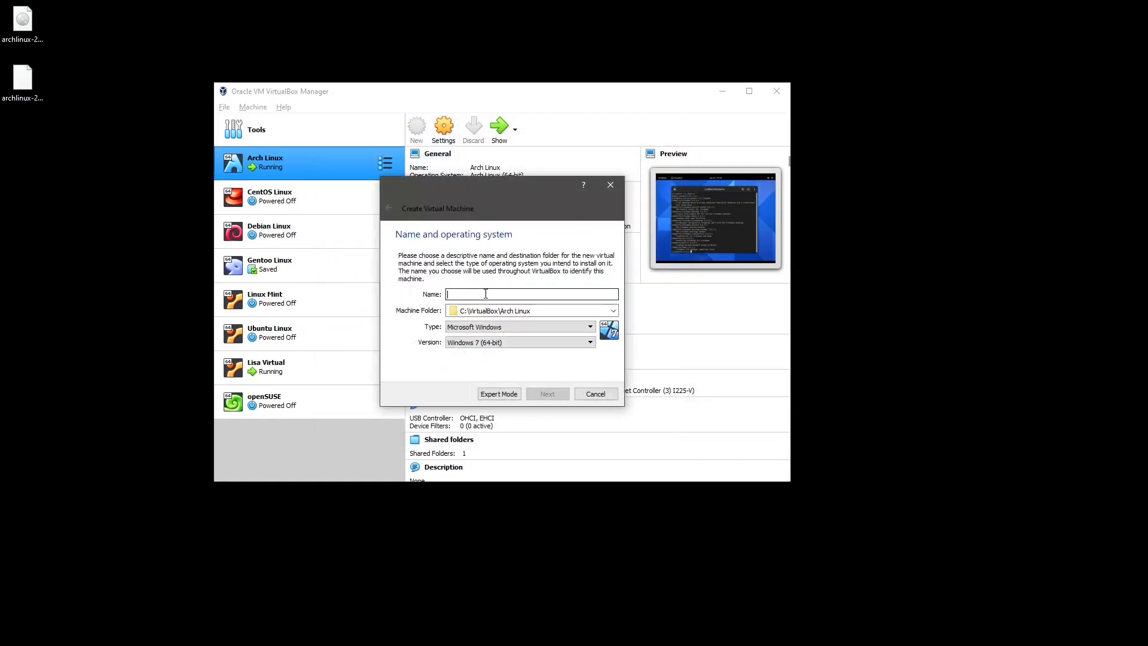
pyautogui.write('Arch Linux 2')
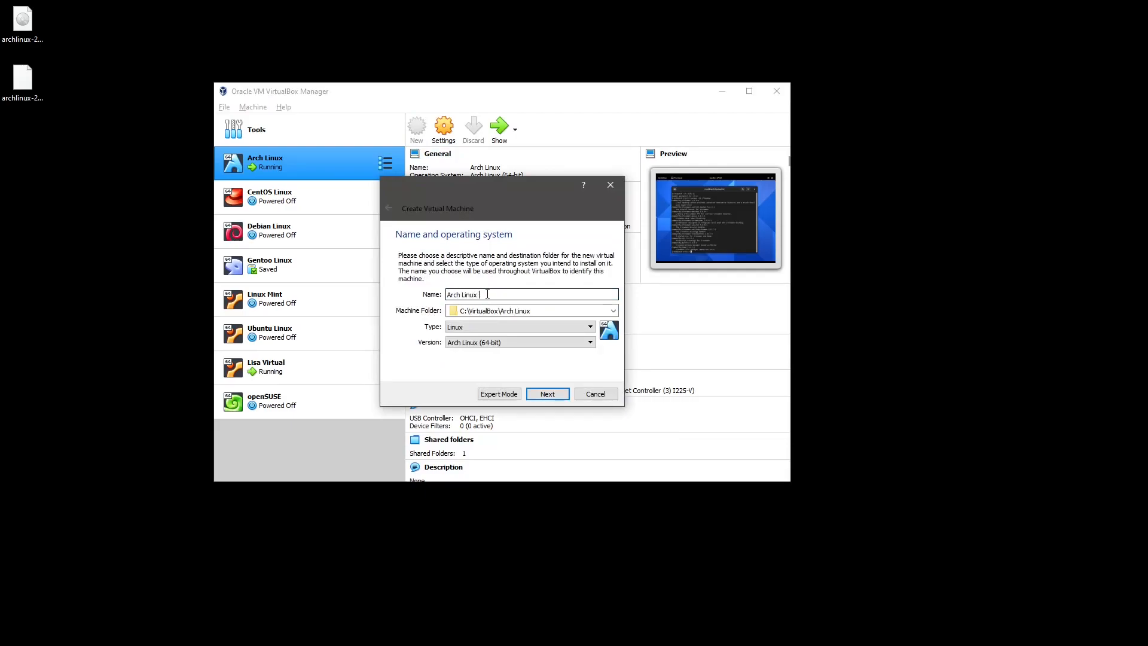
pyautogui.click(567, 310)
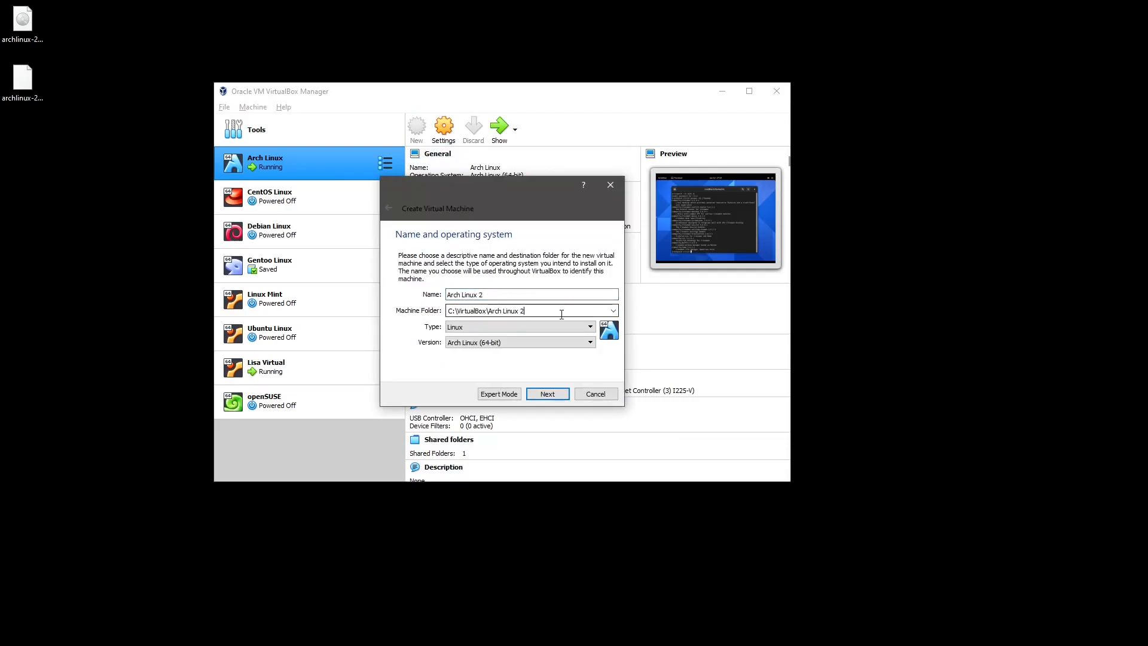
pyautogui.click(547, 393)
pyautogui.doubleClick(595, 295)
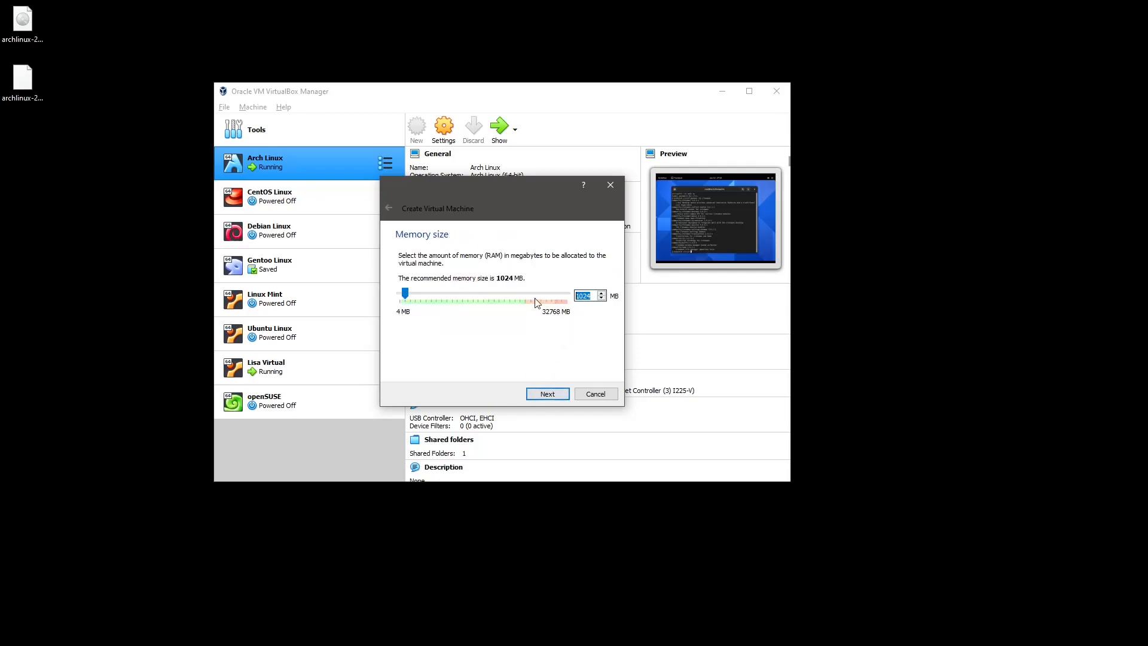
pyautogui.write('2048')
pyautogui.click(552, 397)
# Give it a dynamically allocated 20 GB VDI disk, create it, and drag it beneath Arch Linux.
pyautogui.click(549, 396)
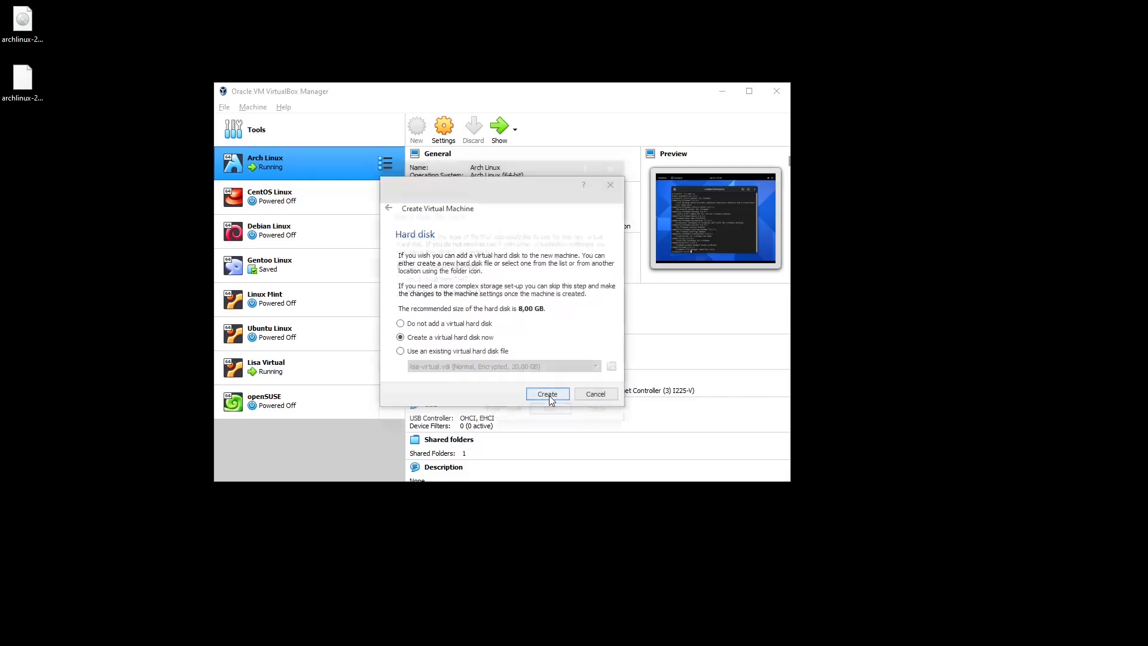
pyautogui.click(552, 414)
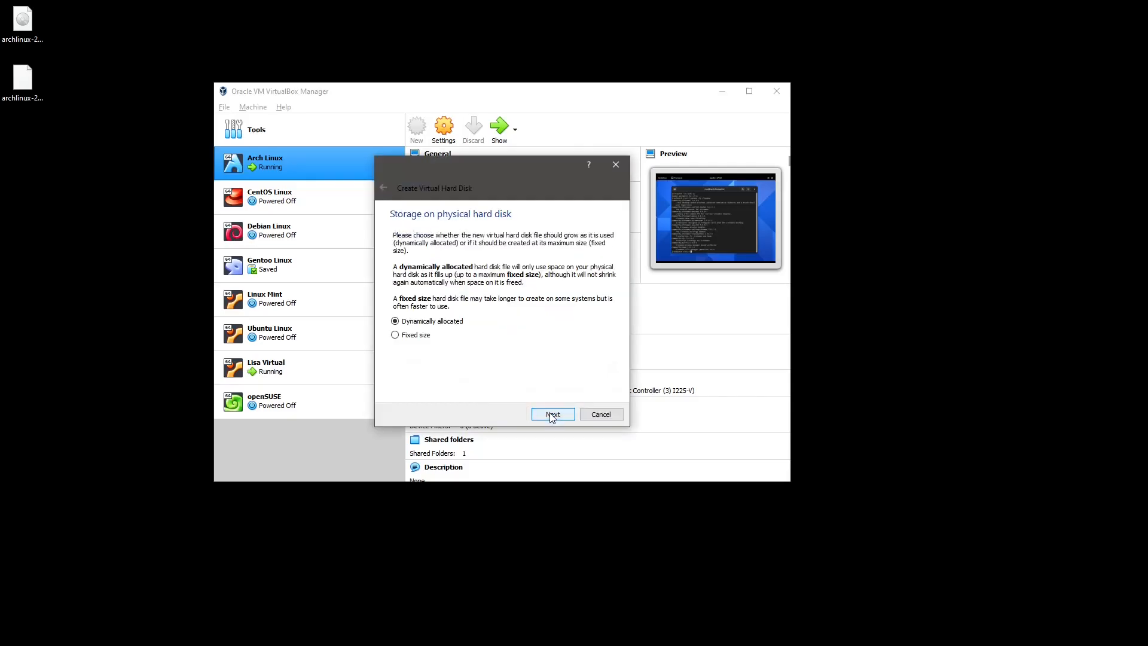
pyautogui.click(551, 414)
pyautogui.moveTo(595, 299); pyautogui.dragTo(643, 318)
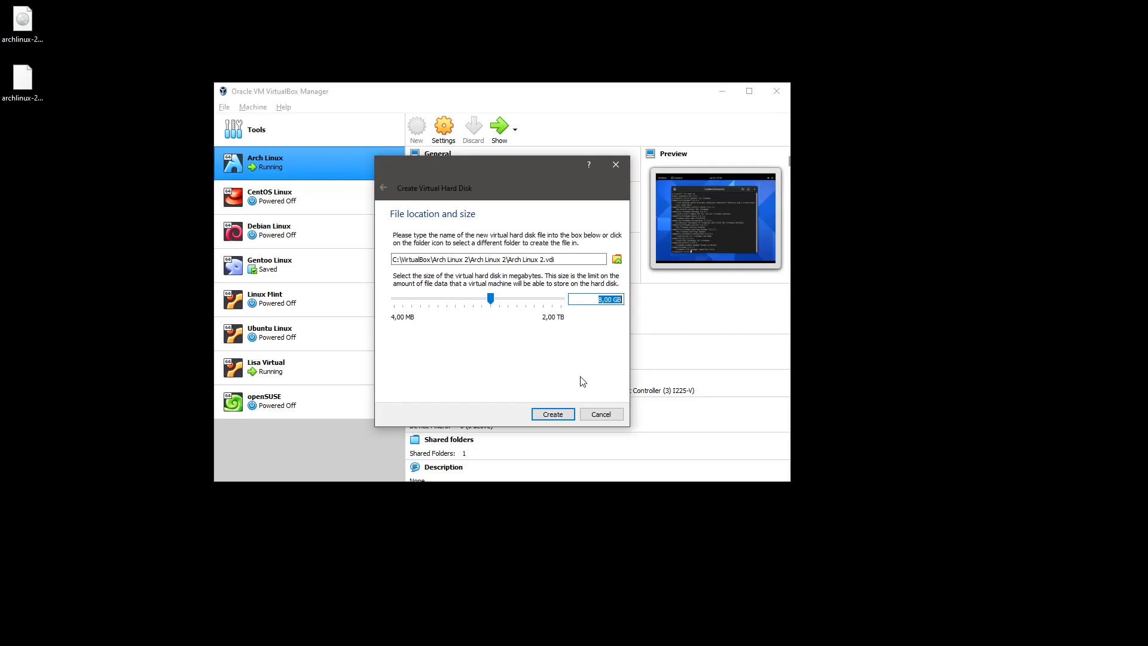
pyautogui.write('20')
pyautogui.click(557, 416)
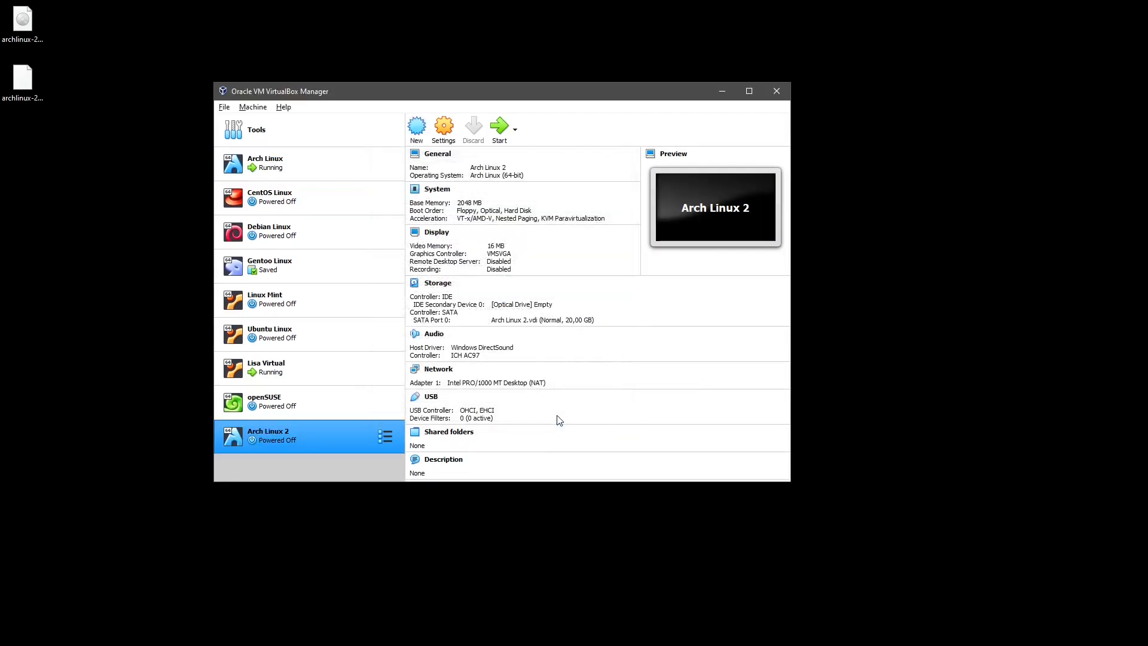
pyautogui.moveTo(323, 432); pyautogui.dragTo(312, 203)
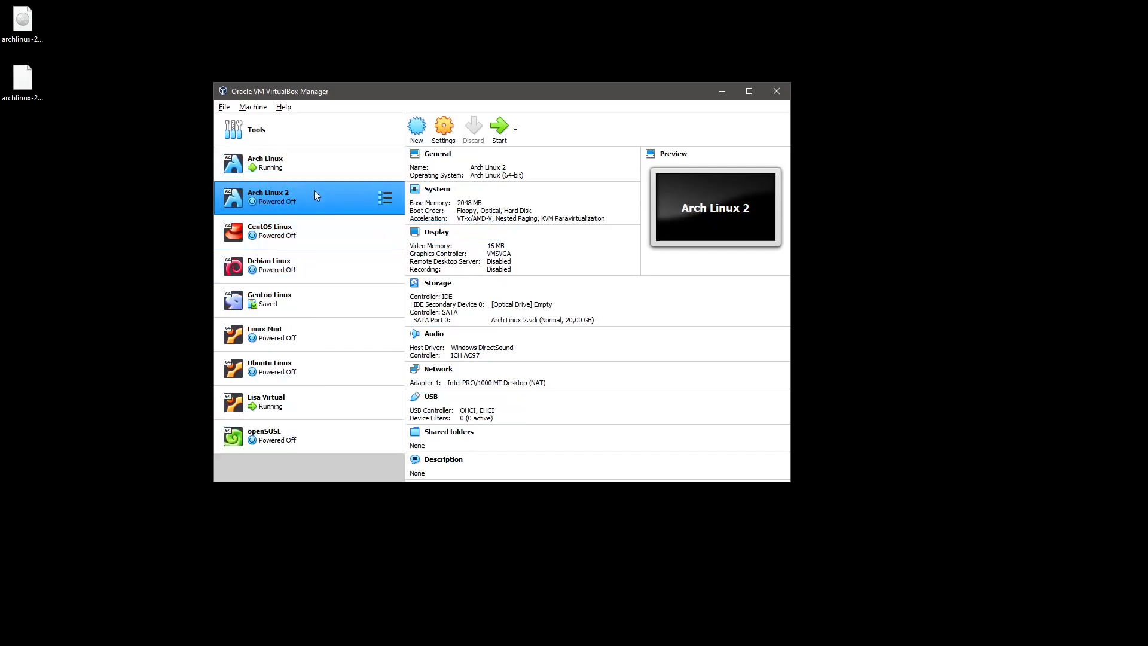
# Set Arch Linux 2's shared clipboard and drag-and-drop to Bidirectional under General > Advanced.
pyautogui.click(444, 127)
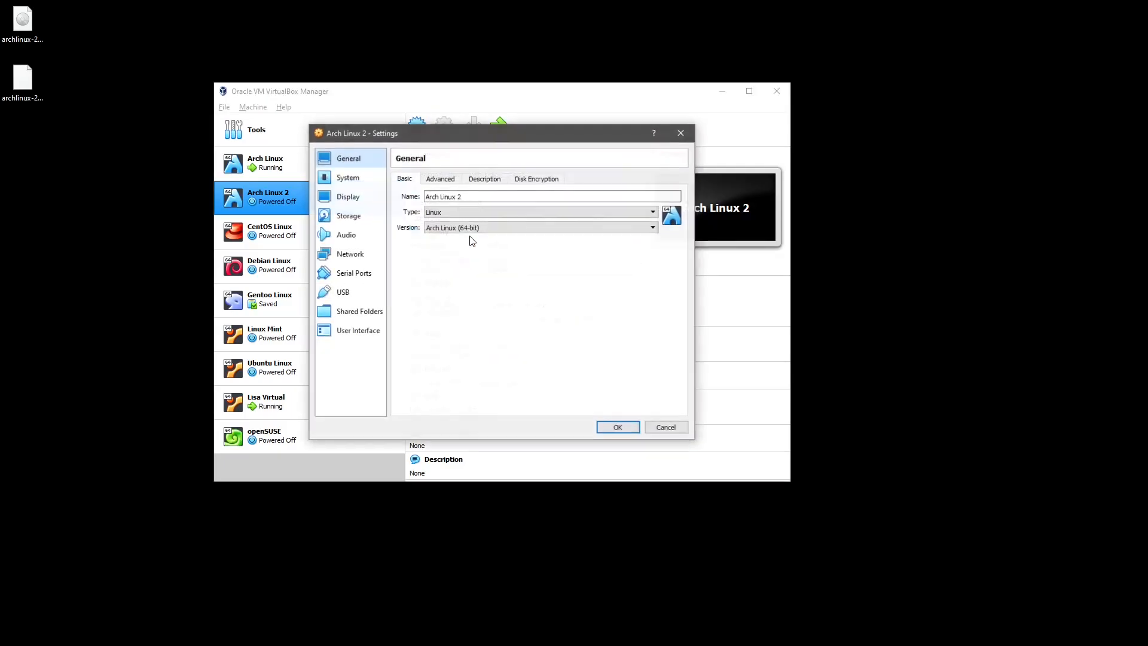
pyautogui.click(439, 179)
pyautogui.click(474, 214)
pyautogui.click(471, 240)
pyautogui.click(472, 229)
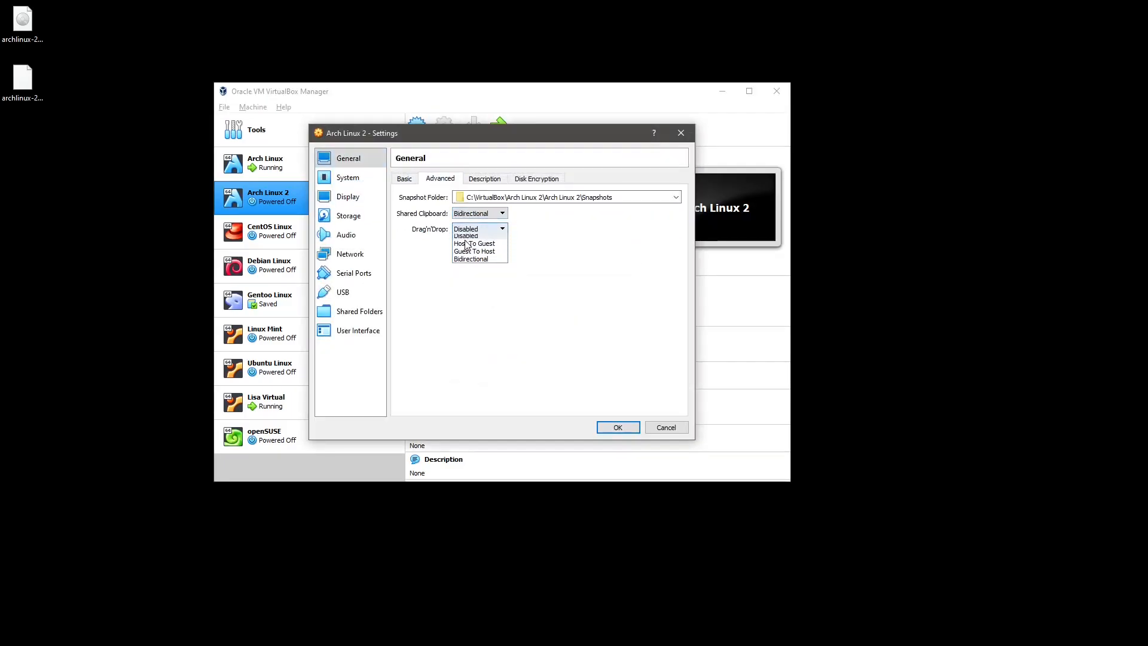
pyautogui.click(470, 256)
pyautogui.click(480, 183)
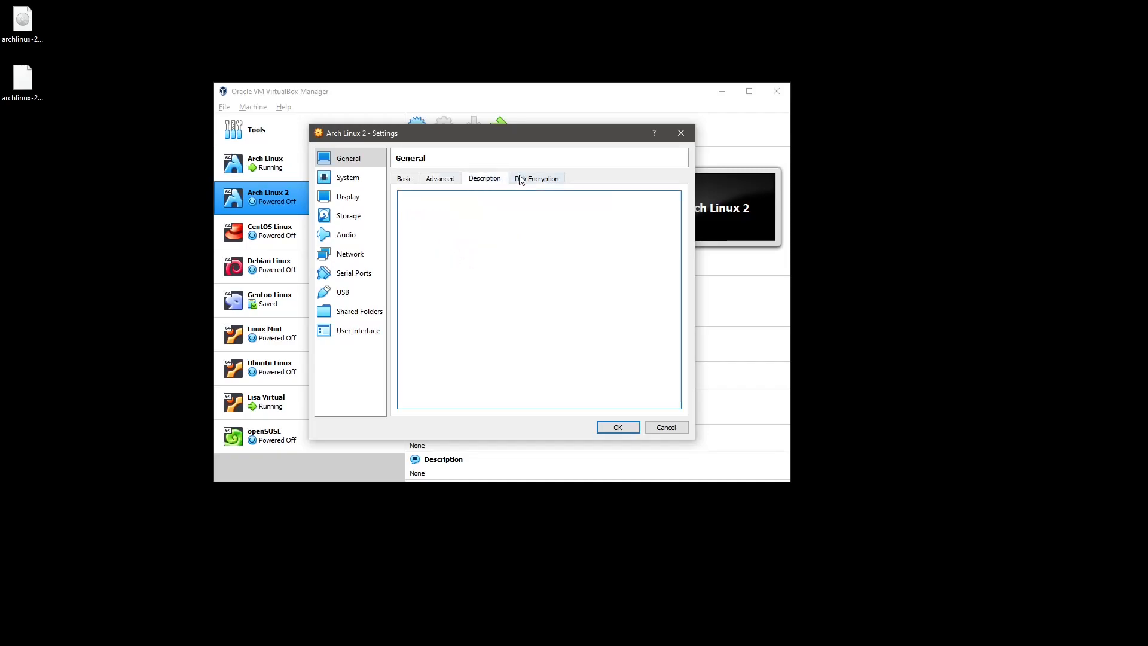
pyautogui.click(442, 180)
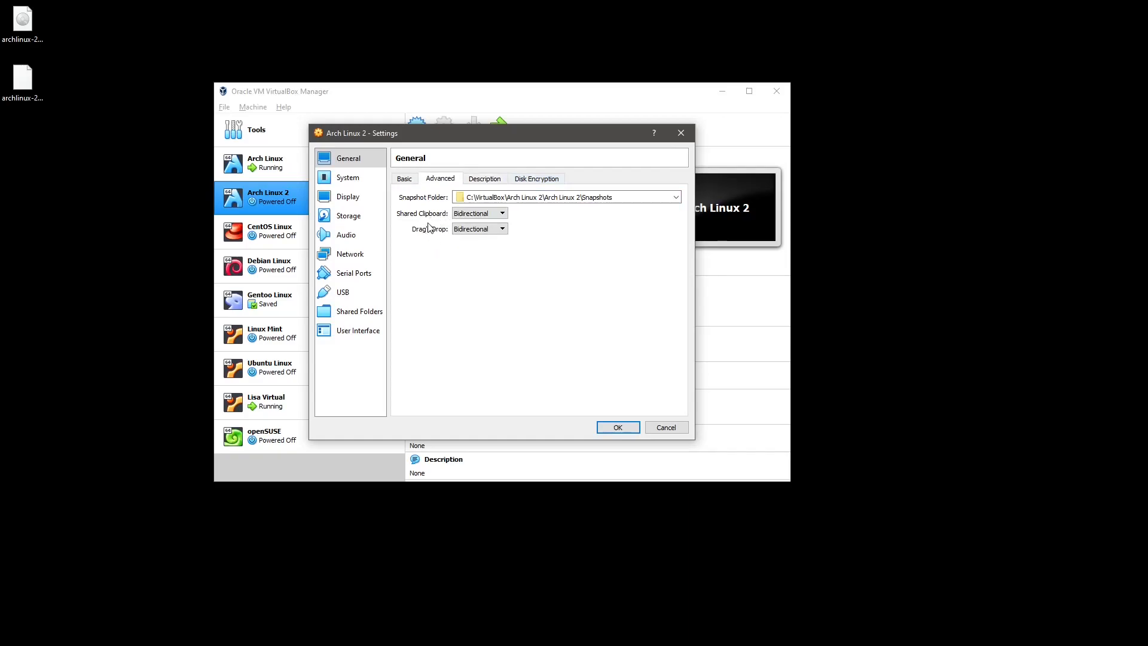
pyautogui.click(405, 180)
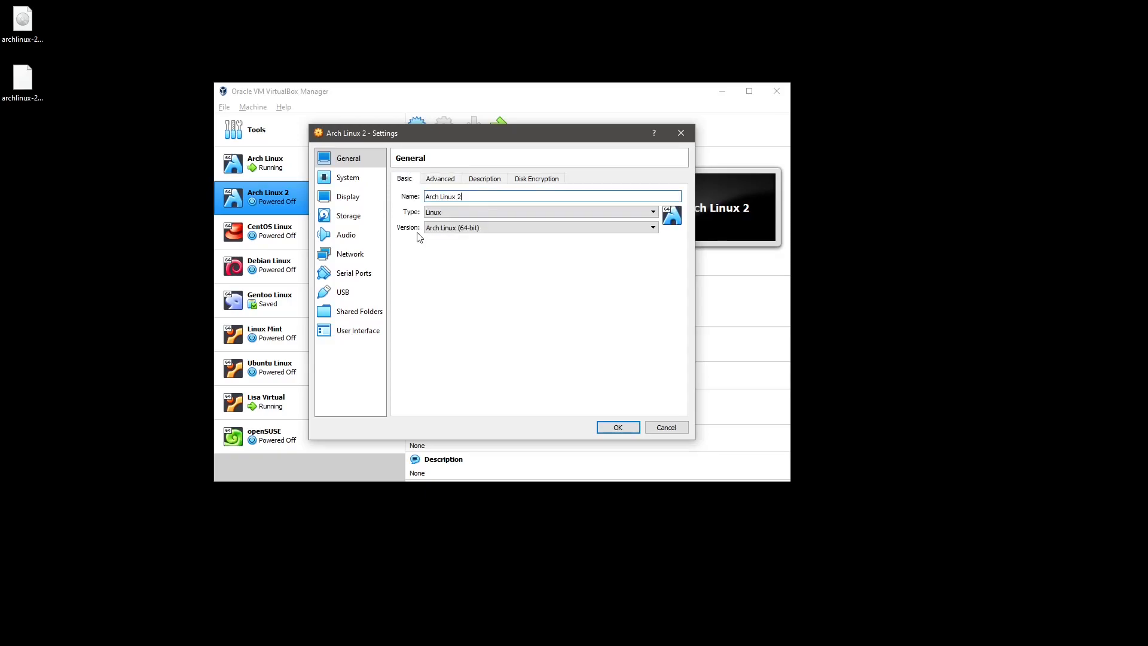
# Tick Enable EFI in the System settings and save with OK.
pyautogui.click(343, 179)
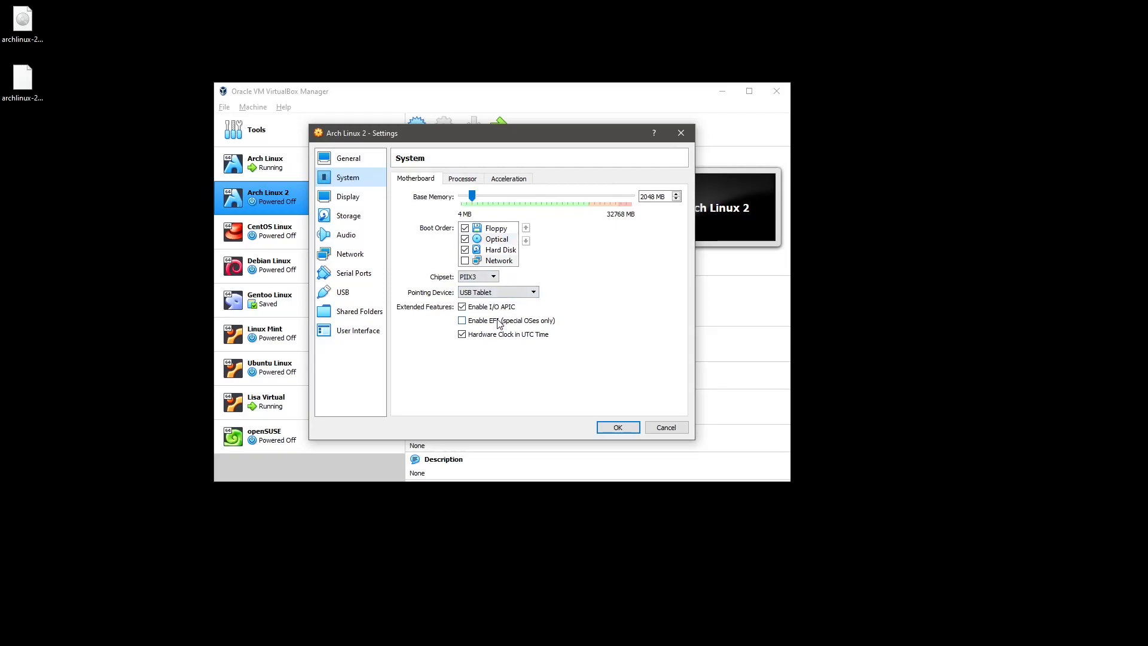
pyautogui.moveTo(496, 324)
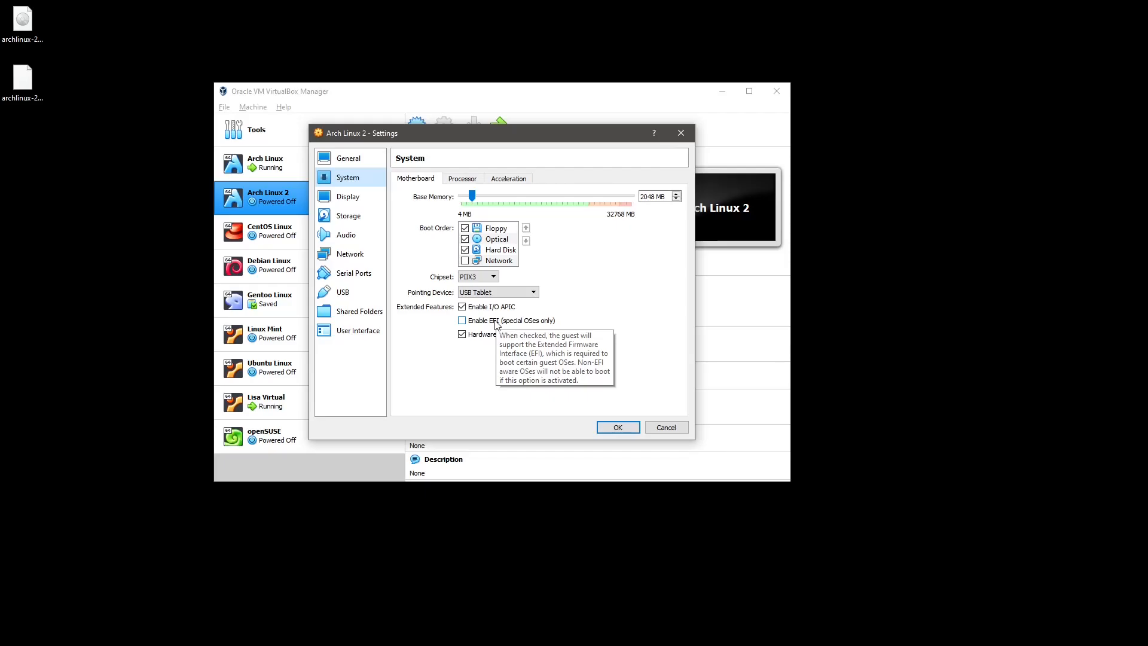
pyautogui.click(495, 321)
pyautogui.click(615, 427)
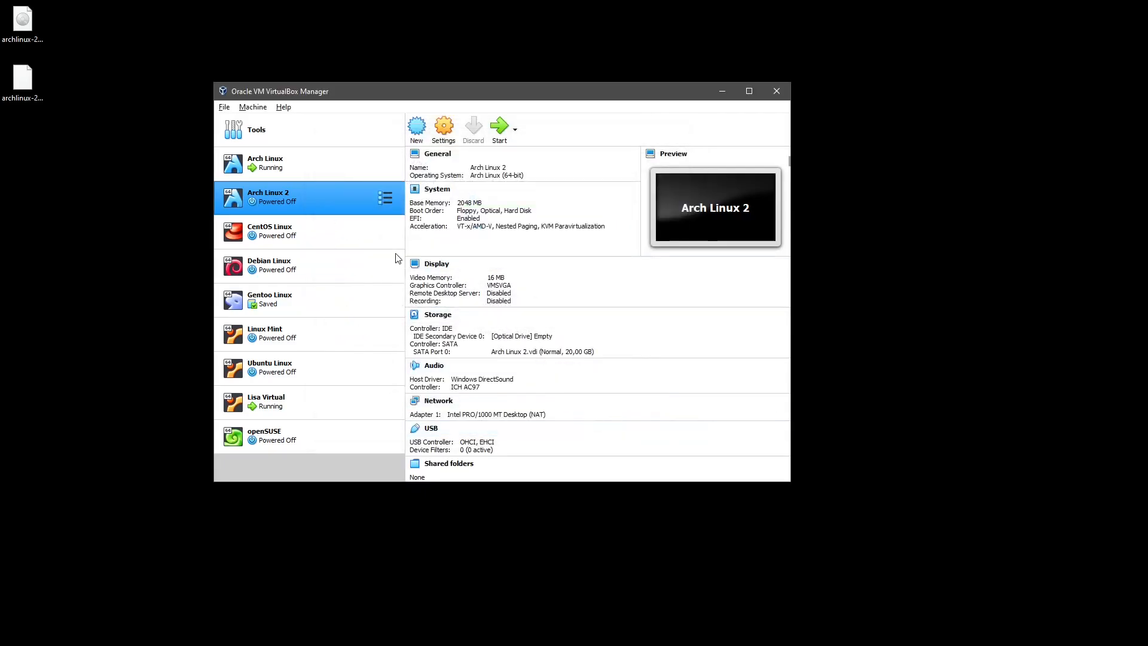
# Review the running Arch Linux VM's System settings, then close them.
pyautogui.click(340, 167)
pyautogui.click(443, 138)
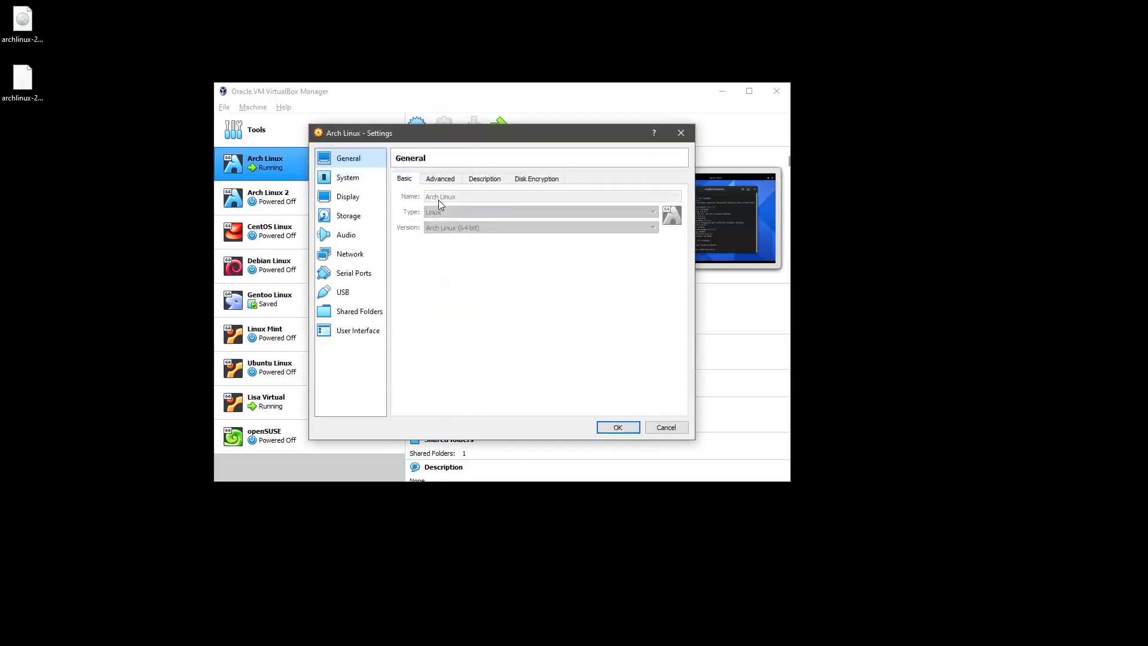
pyautogui.click(359, 179)
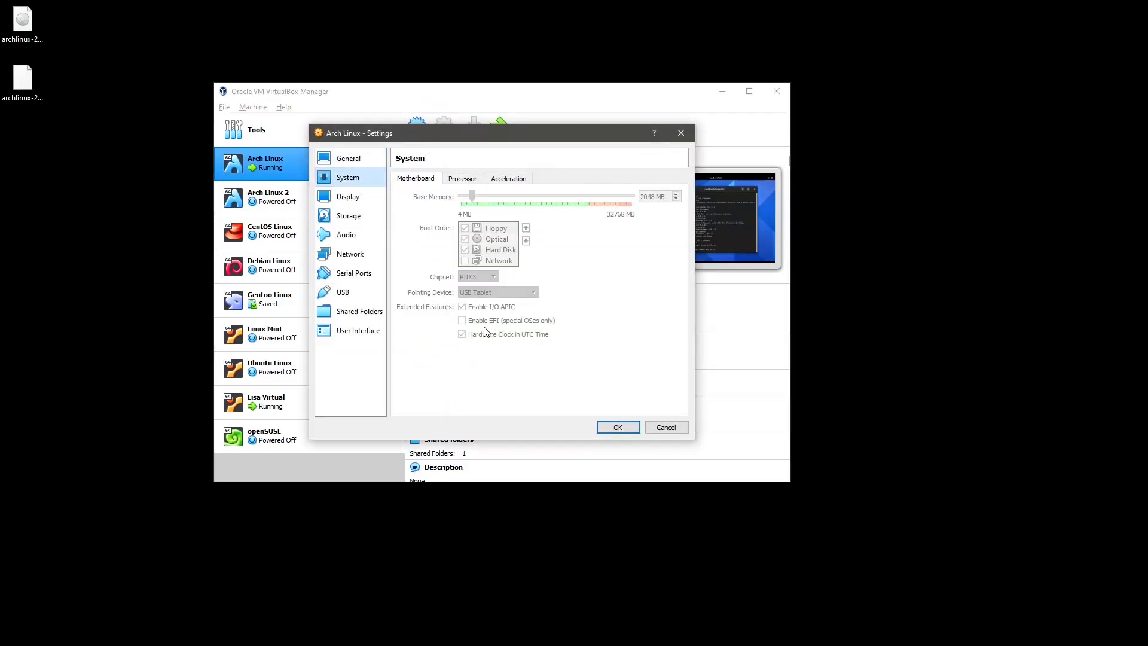
pyautogui.press('Escape')
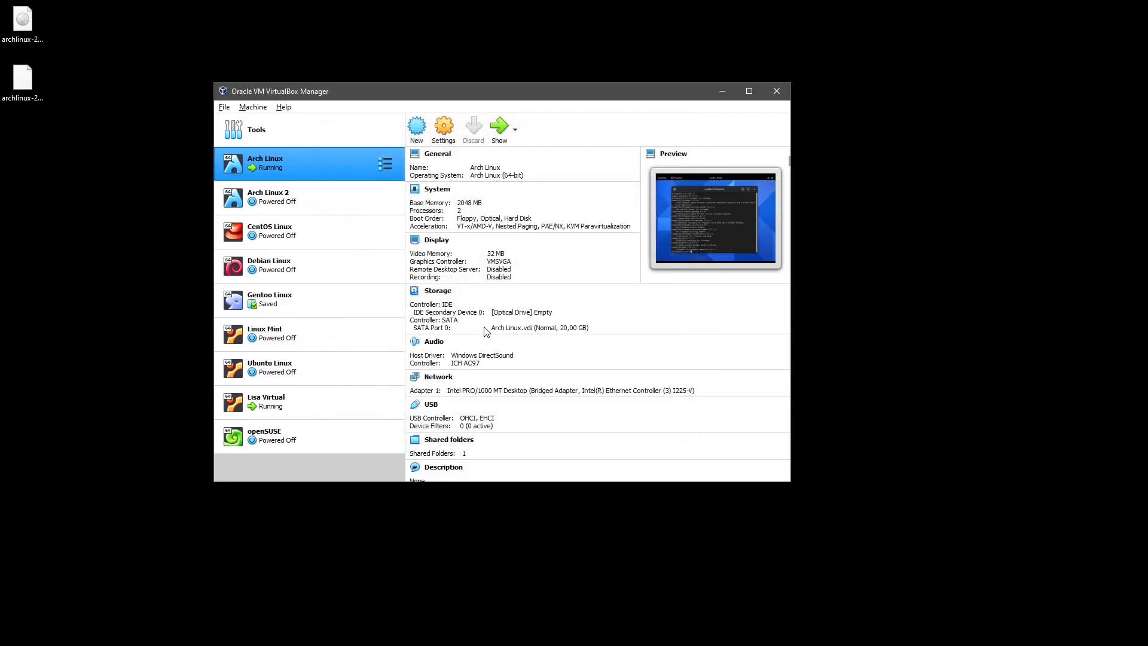
# Open Arch Linux 2's settings and go to the Display page.
pyautogui.click(325, 207)
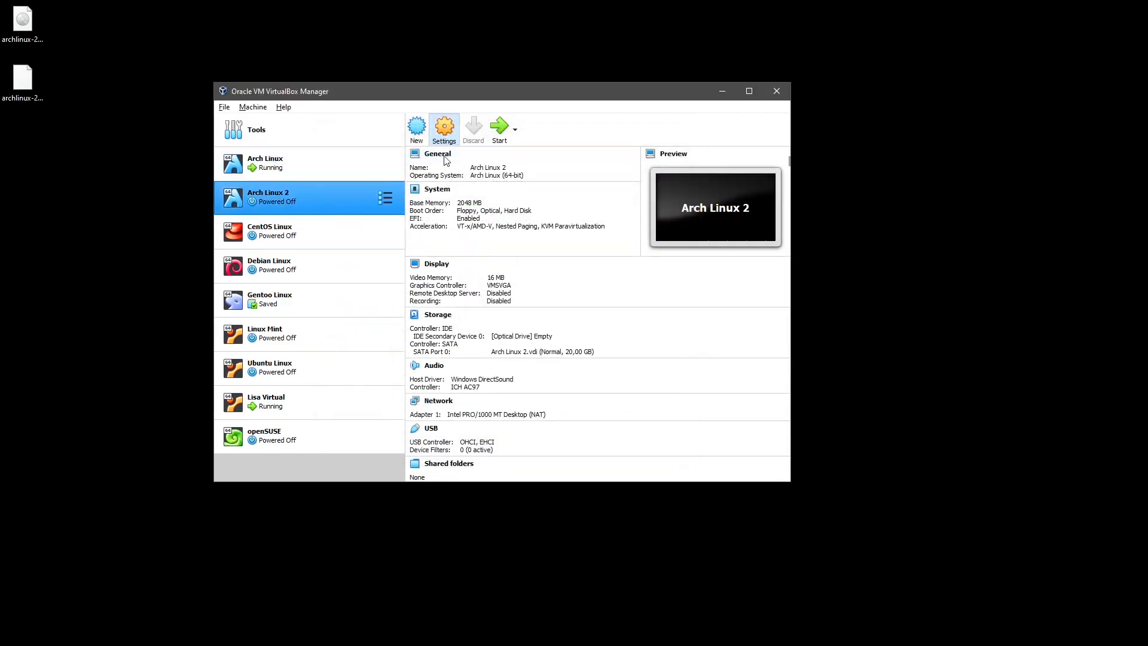
pyautogui.click(443, 127)
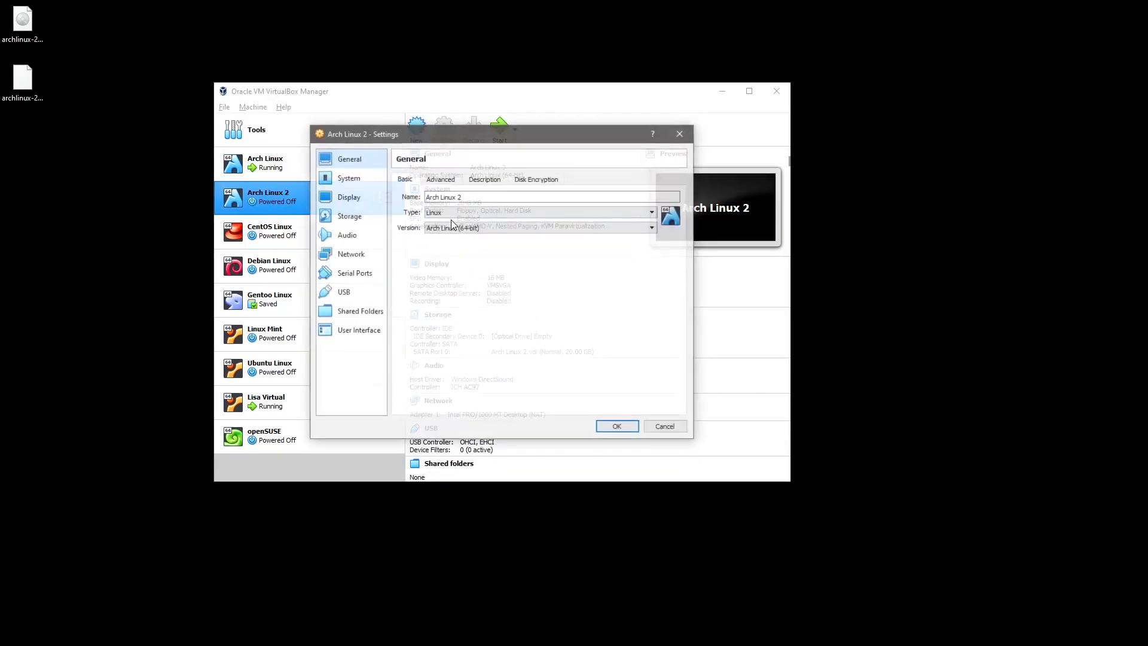
pyautogui.click(352, 179)
pyautogui.click(357, 200)
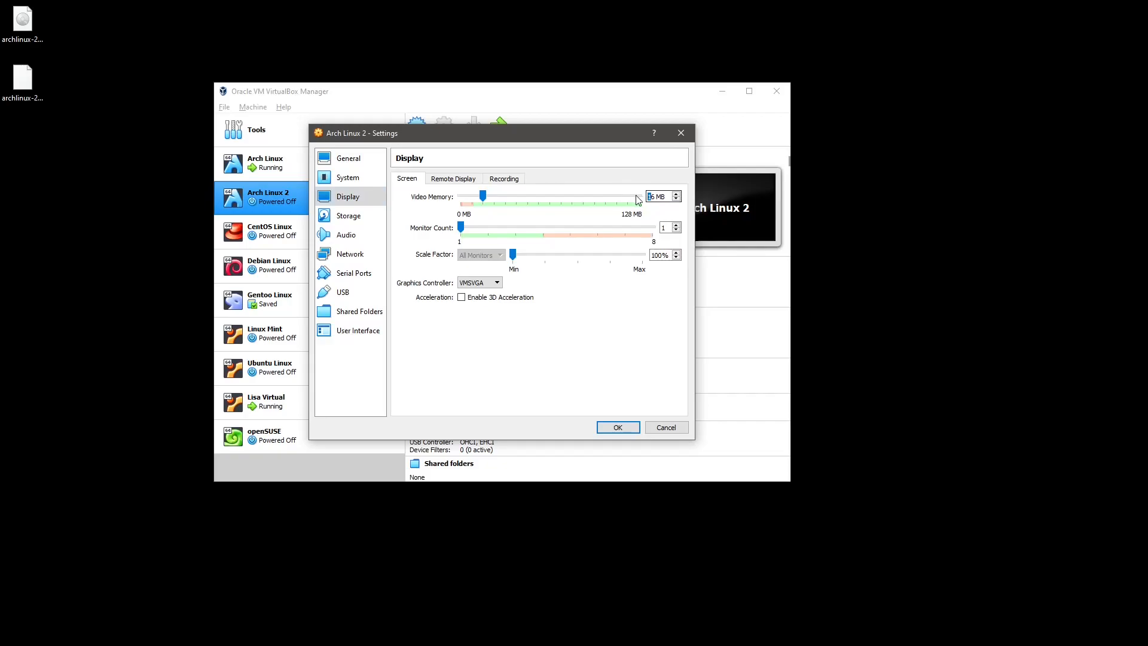
# Change Video Memory from 16 to 32 MB and keep the VMSVGA graphics controller.
pyautogui.doubleClick(652, 196)
pyautogui.write('32')
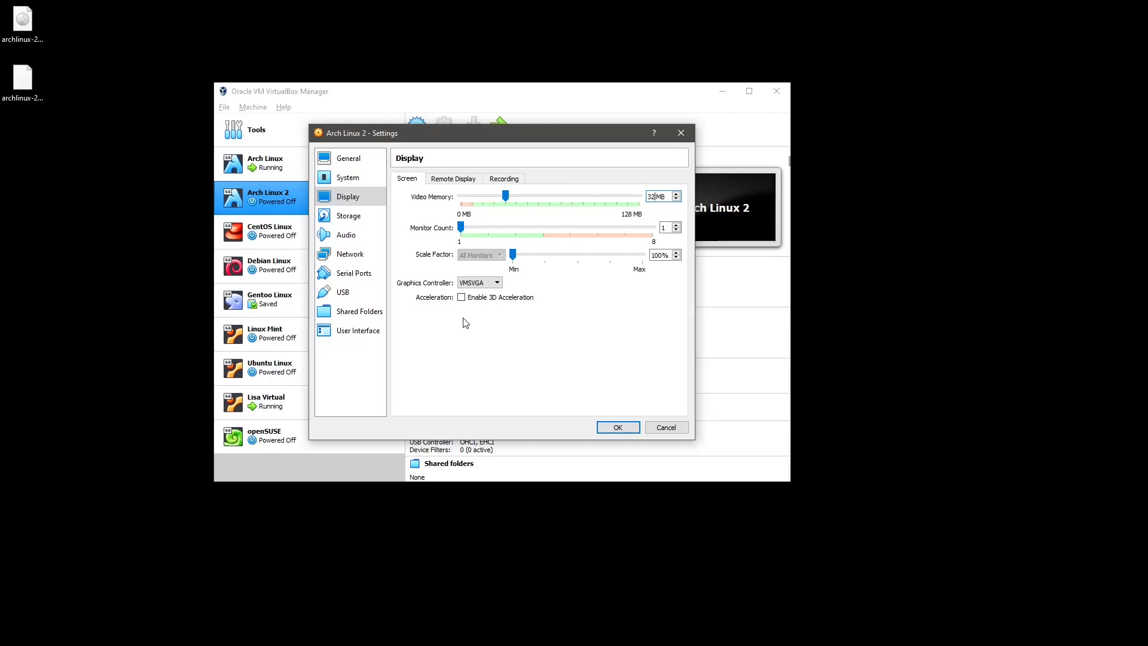
pyautogui.click(483, 286)
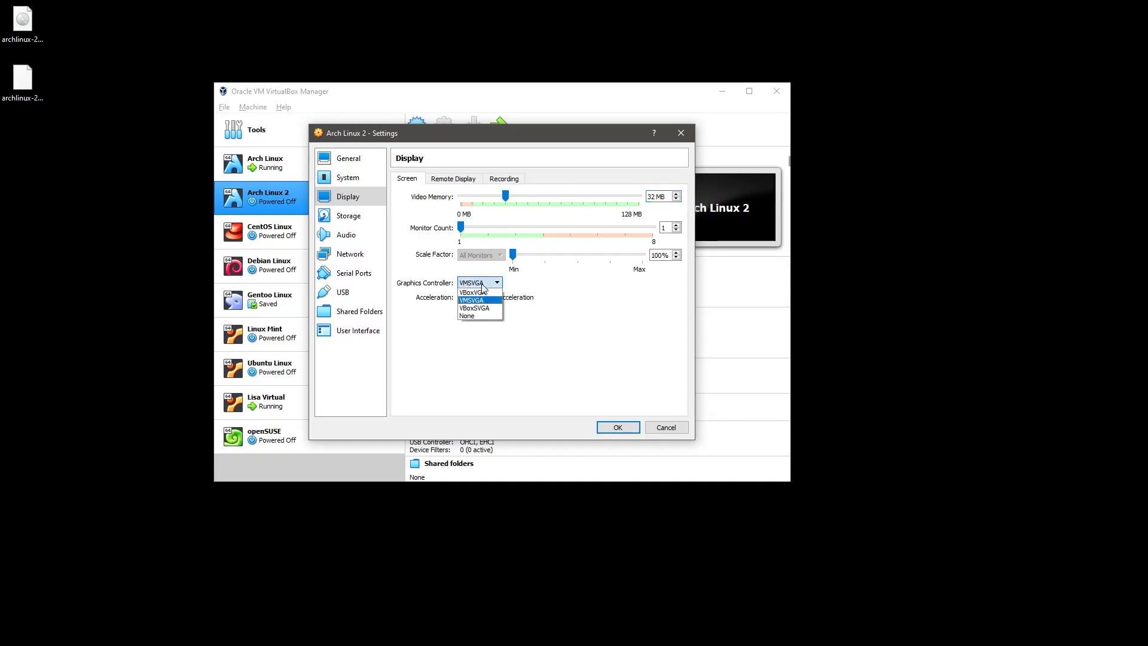
pyautogui.click(482, 286)
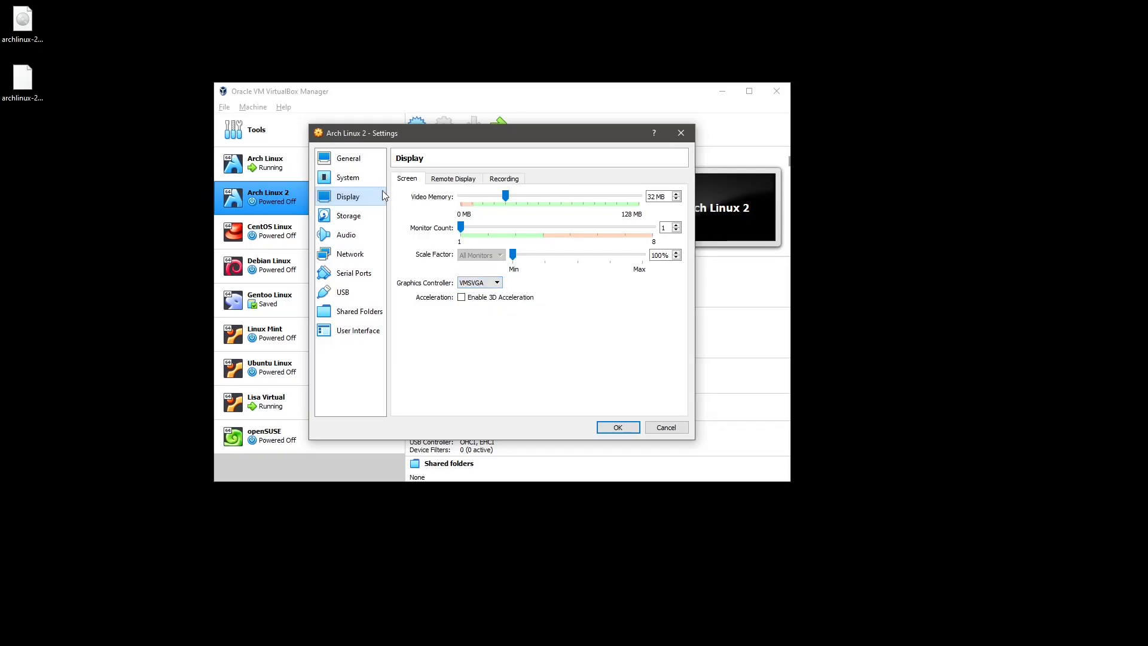
# Insert archlinux-2021.06.01-x86_64.iso into the empty IDE optical drive on the Storage page.
pyautogui.click(349, 216)
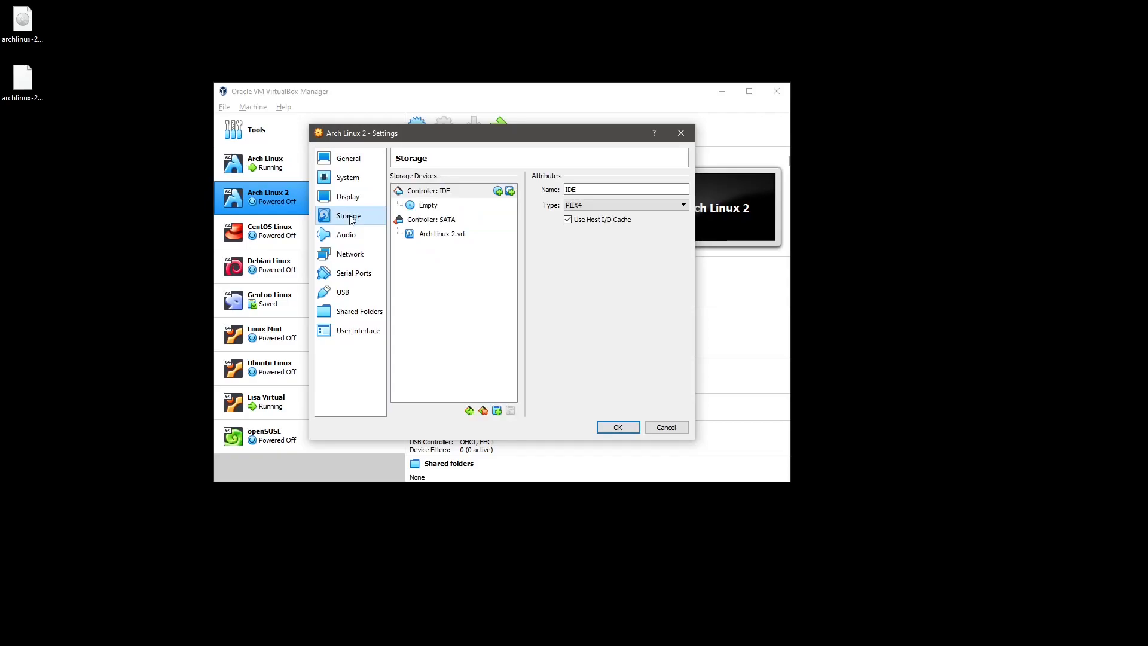
pyautogui.click(441, 209)
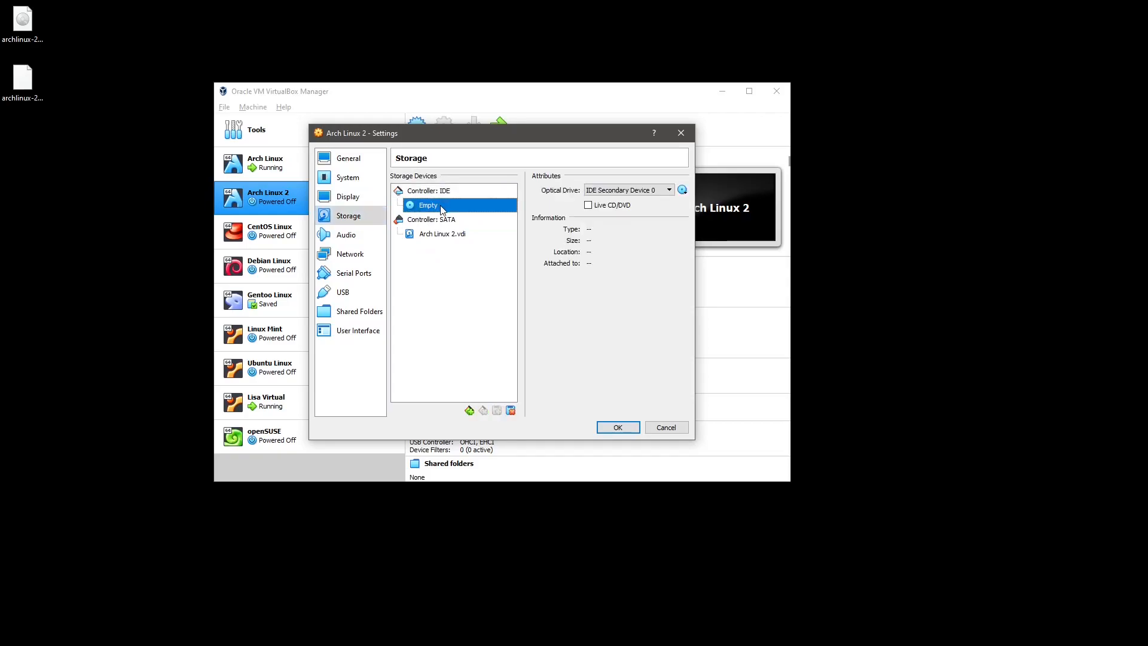
pyautogui.click(682, 191)
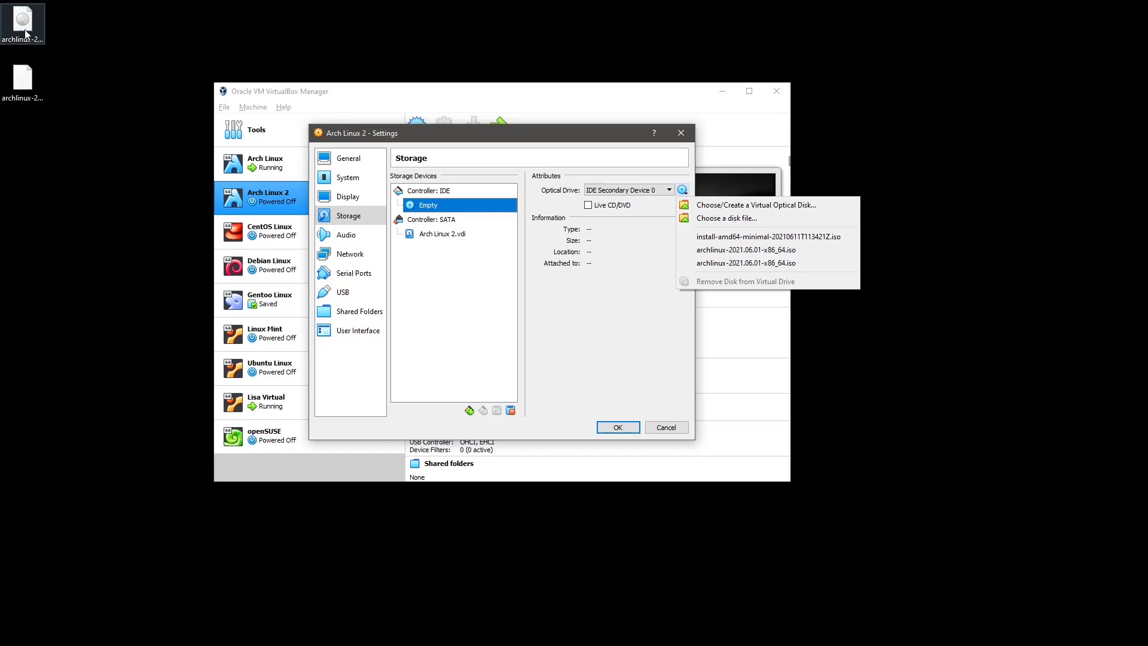
pyautogui.click(731, 256)
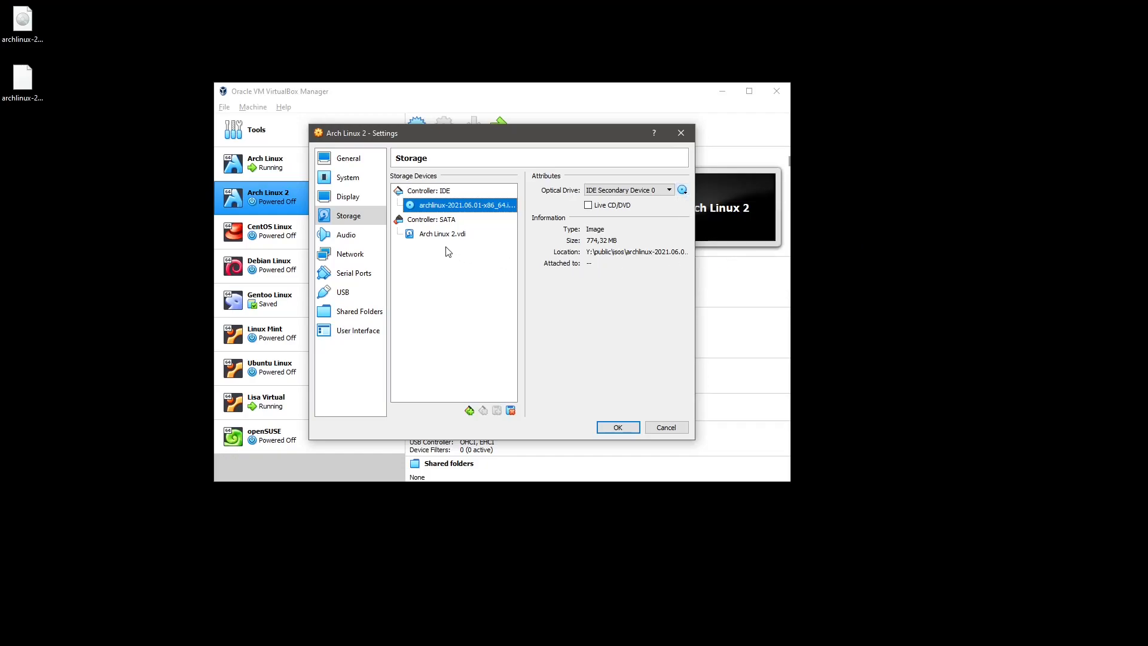
pyautogui.click(346, 236)
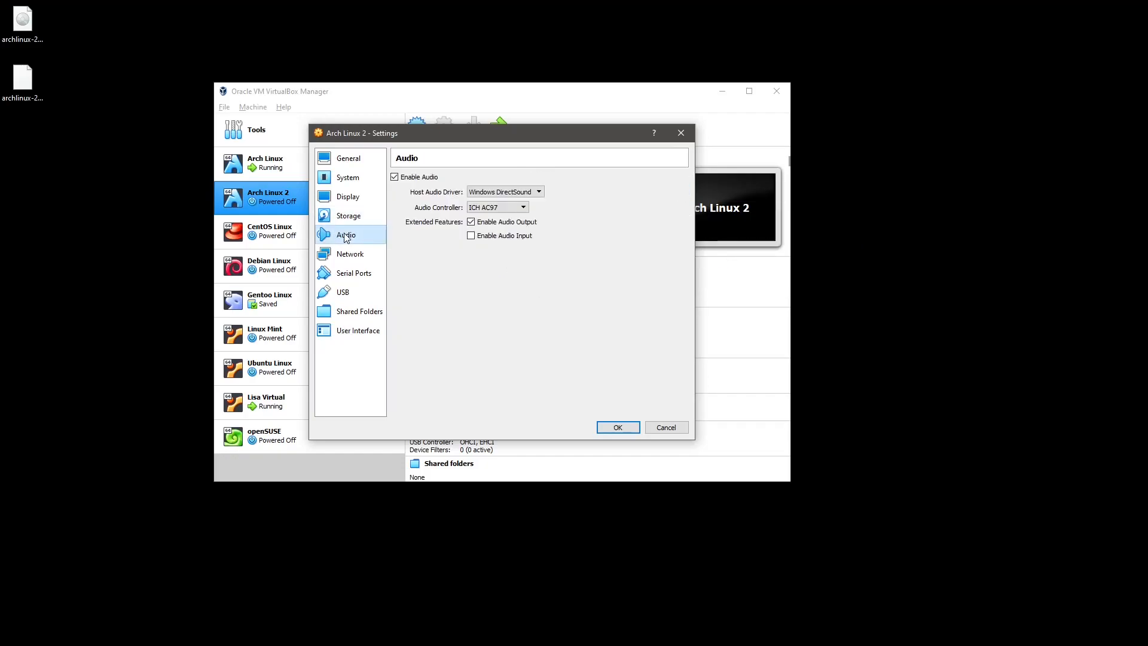
# Attach Adapter 1 to Bridged Adapter on the Network page.
pyautogui.click(349, 253)
pyautogui.click(507, 212)
pyautogui.click(497, 231)
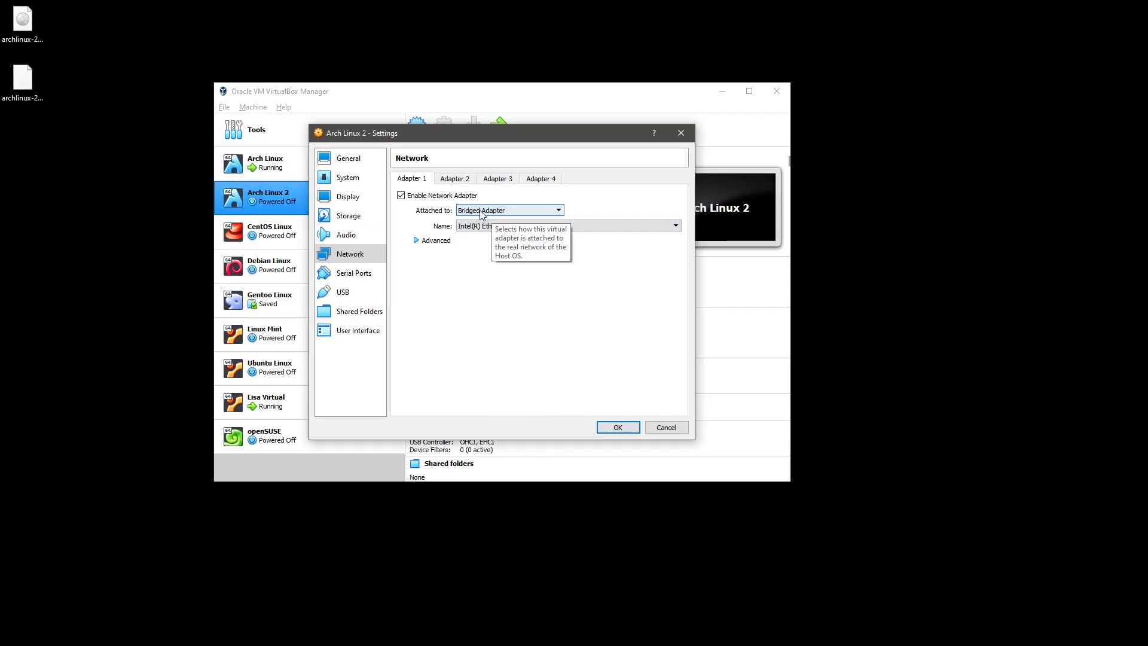
# Look over the Serial Ports, USB and Shared Folders pages.
pyautogui.click(359, 275)
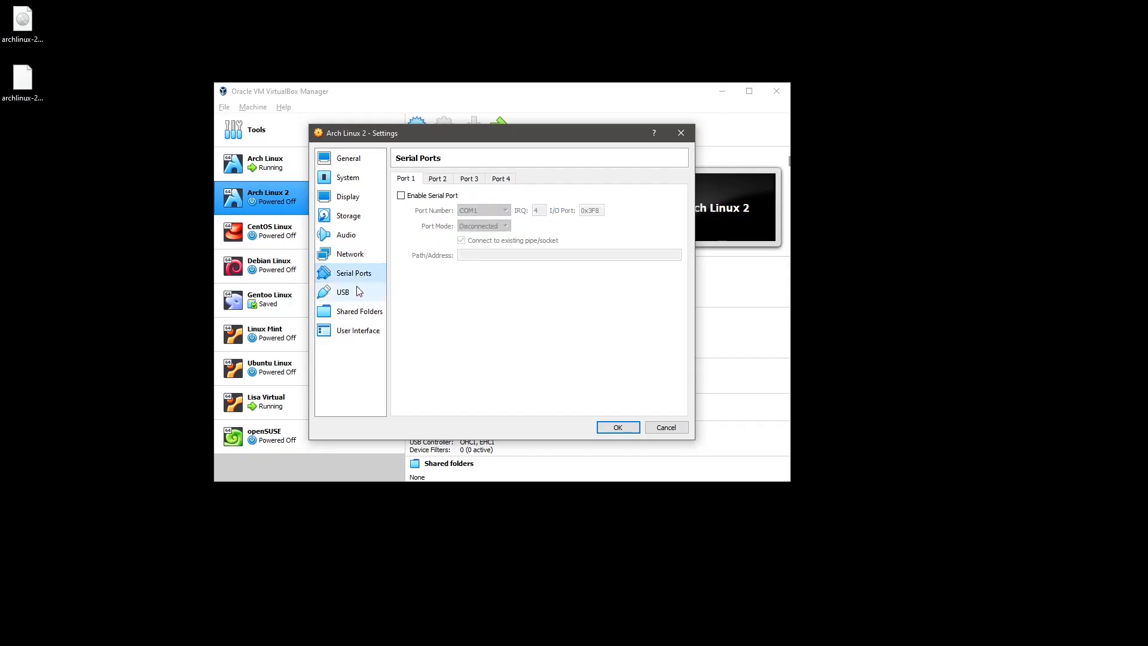
pyautogui.click(359, 292)
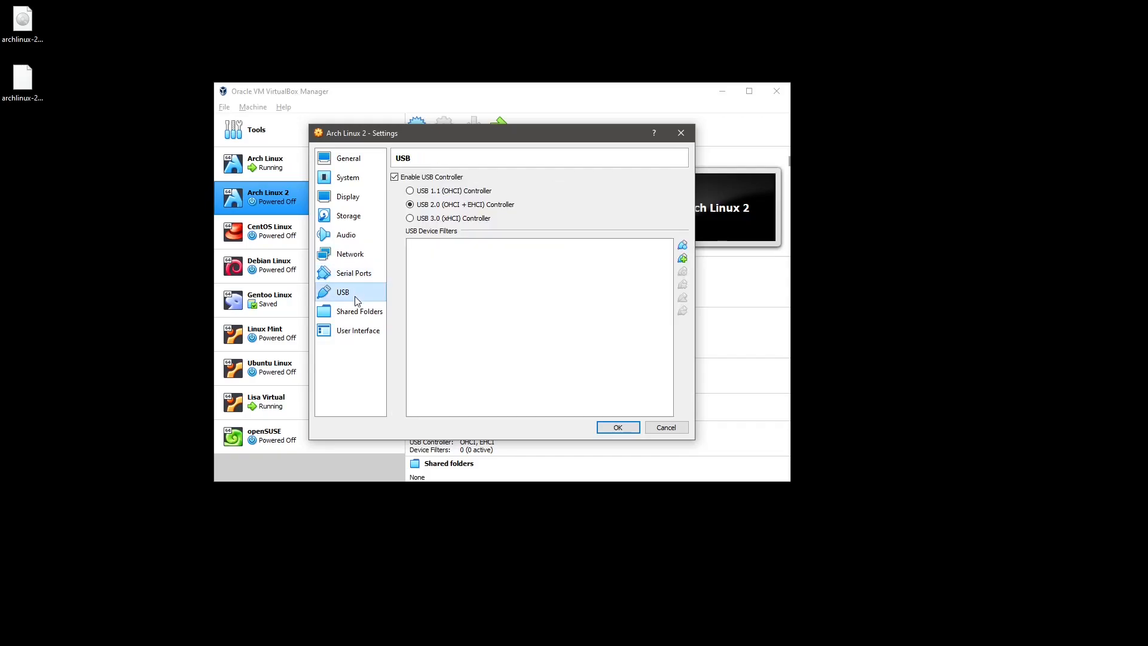
pyautogui.click(358, 311)
# Add C:\vm-share as shared folder vm-share, auto-mounted at /share.
pyautogui.click(686, 191)
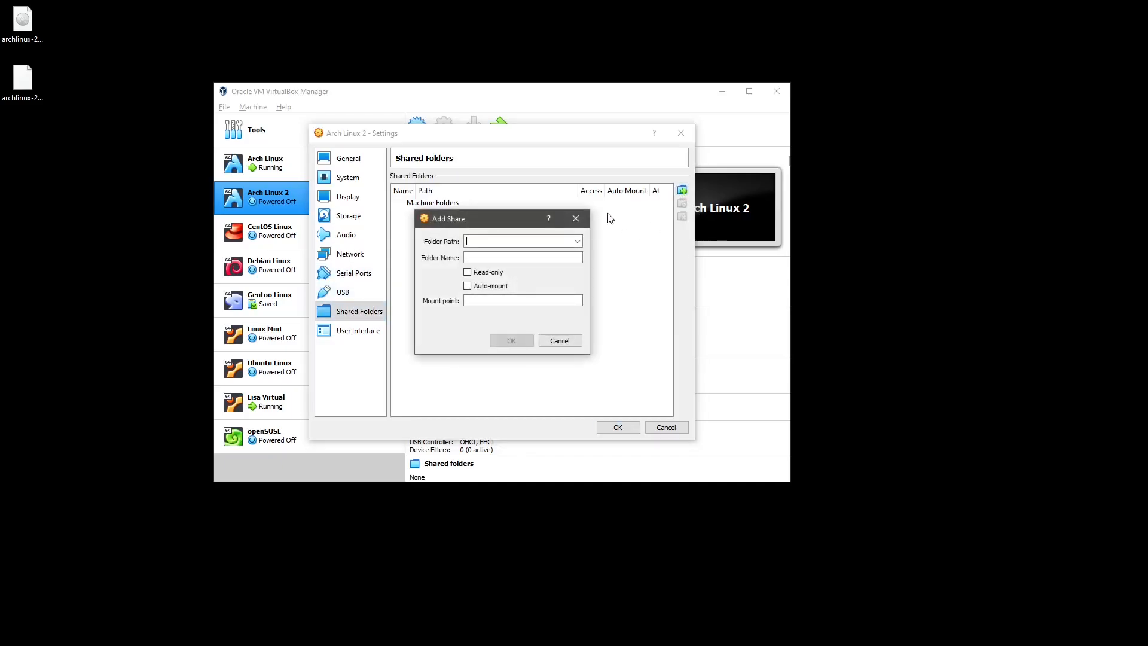
pyautogui.click(578, 242)
pyautogui.click(536, 258)
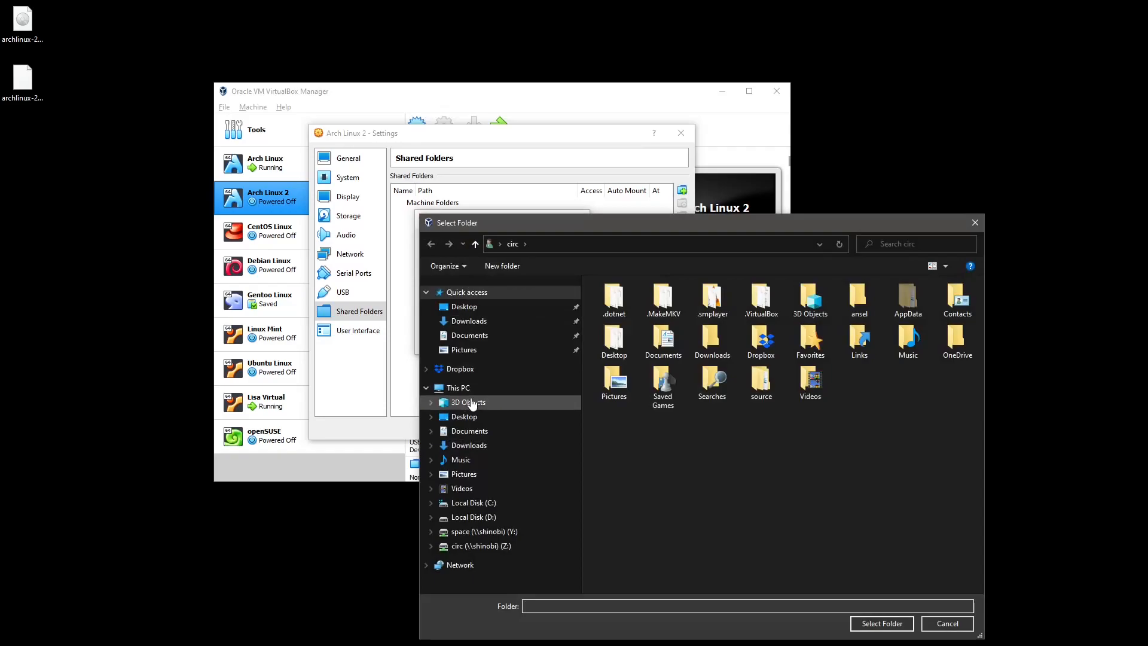
pyautogui.click(479, 502)
pyautogui.doubleClick(622, 426)
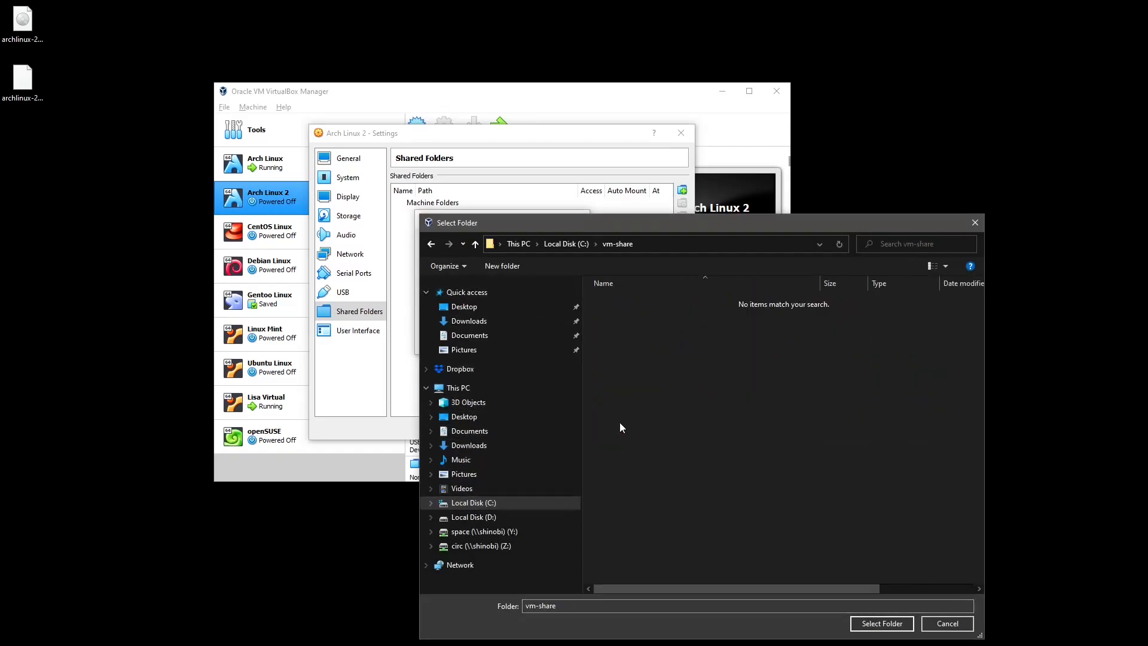
pyautogui.click(878, 624)
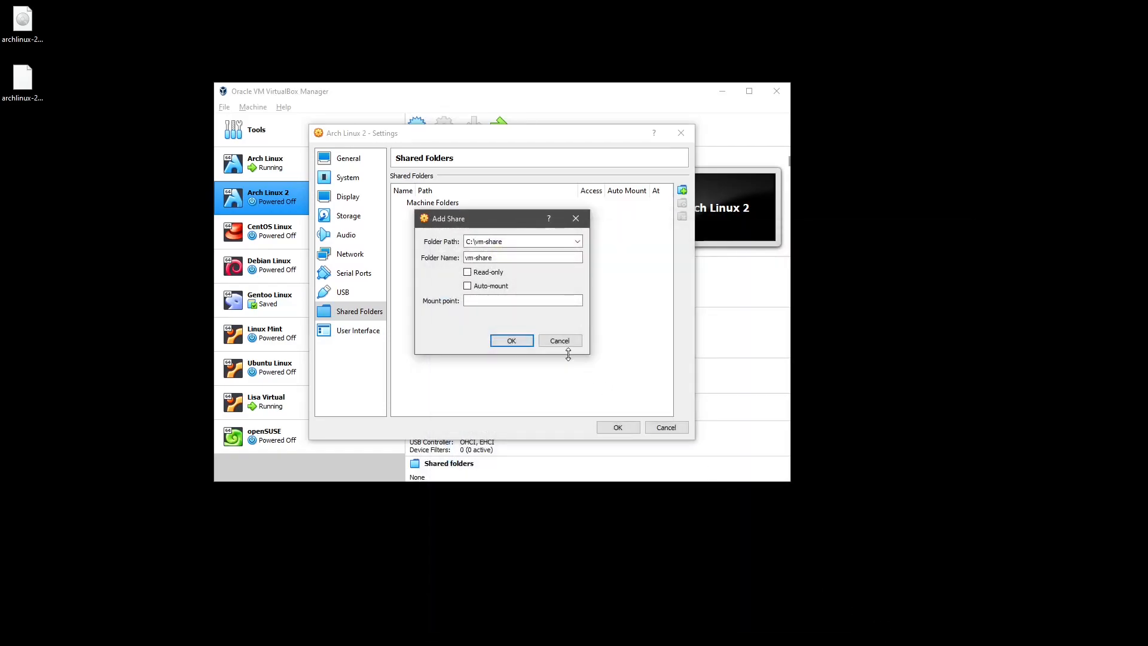
pyautogui.click(475, 286)
pyautogui.click(481, 304)
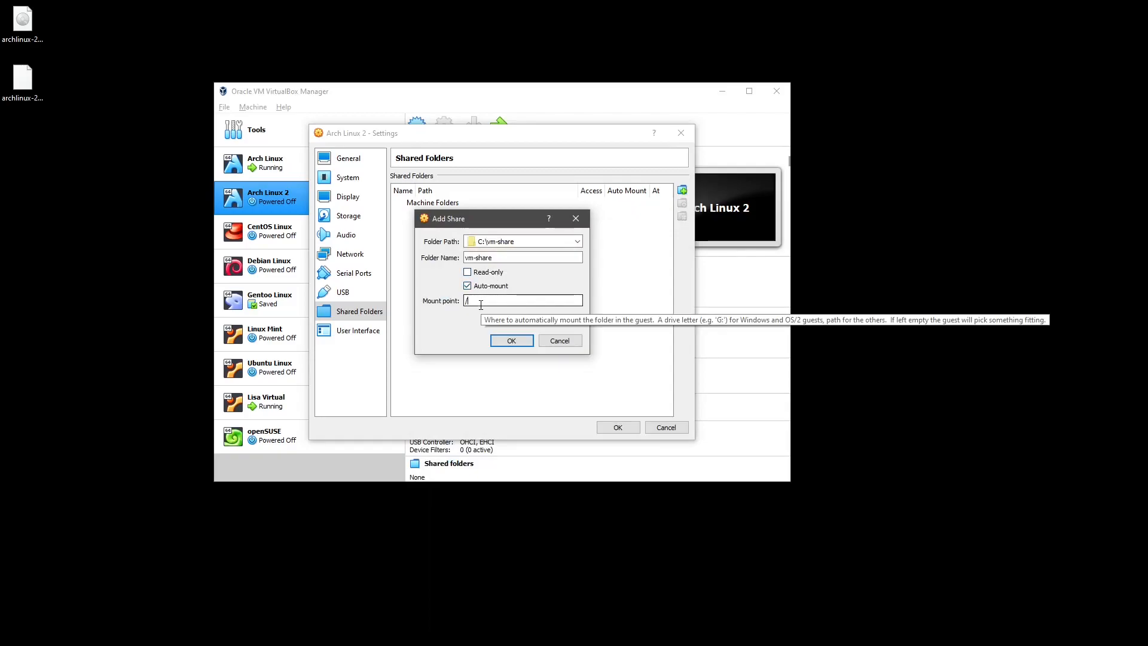
pyautogui.write('/share')
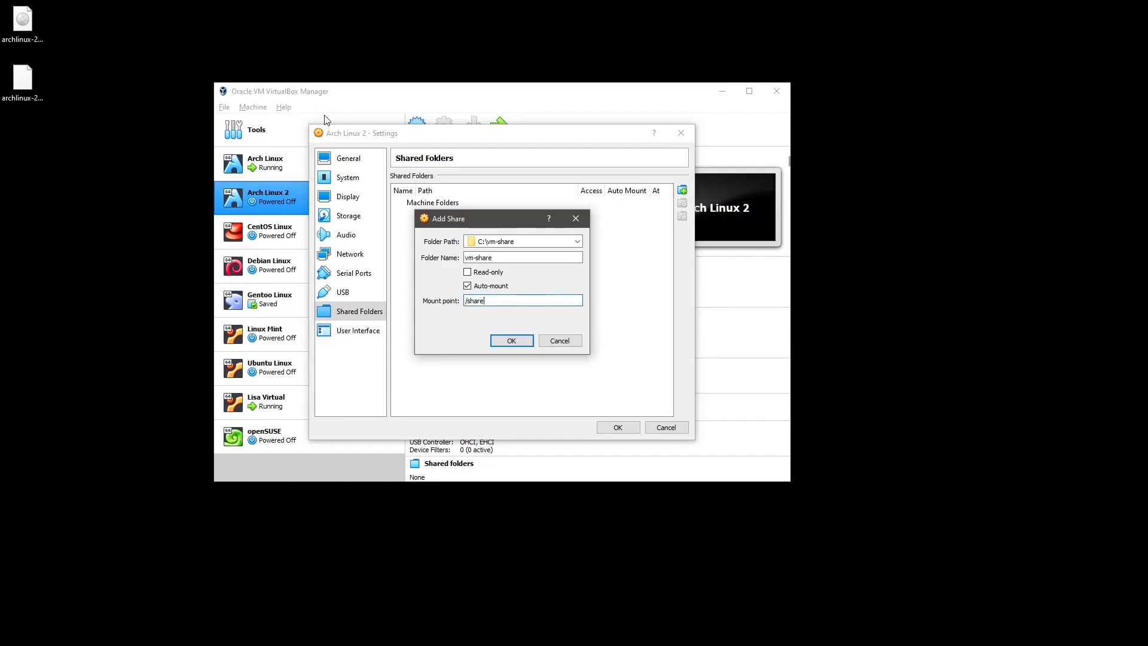
pyautogui.click(513, 346)
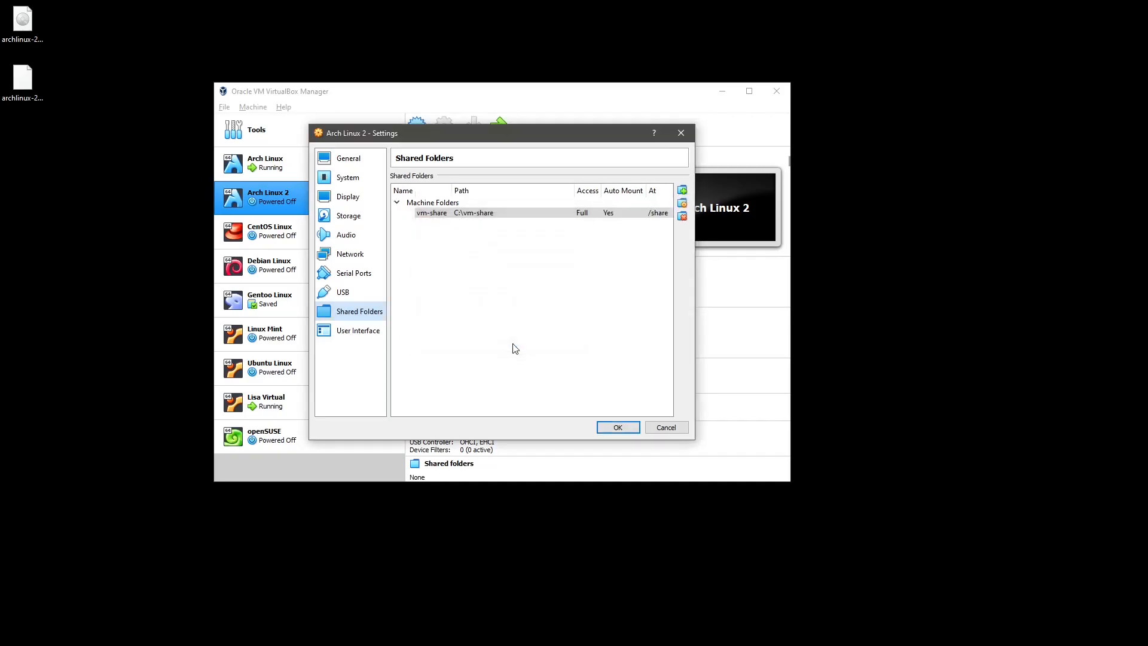
# Review the User Interface, General, System, Display and Storage pages.
pyautogui.click(354, 333)
pyautogui.click(339, 158)
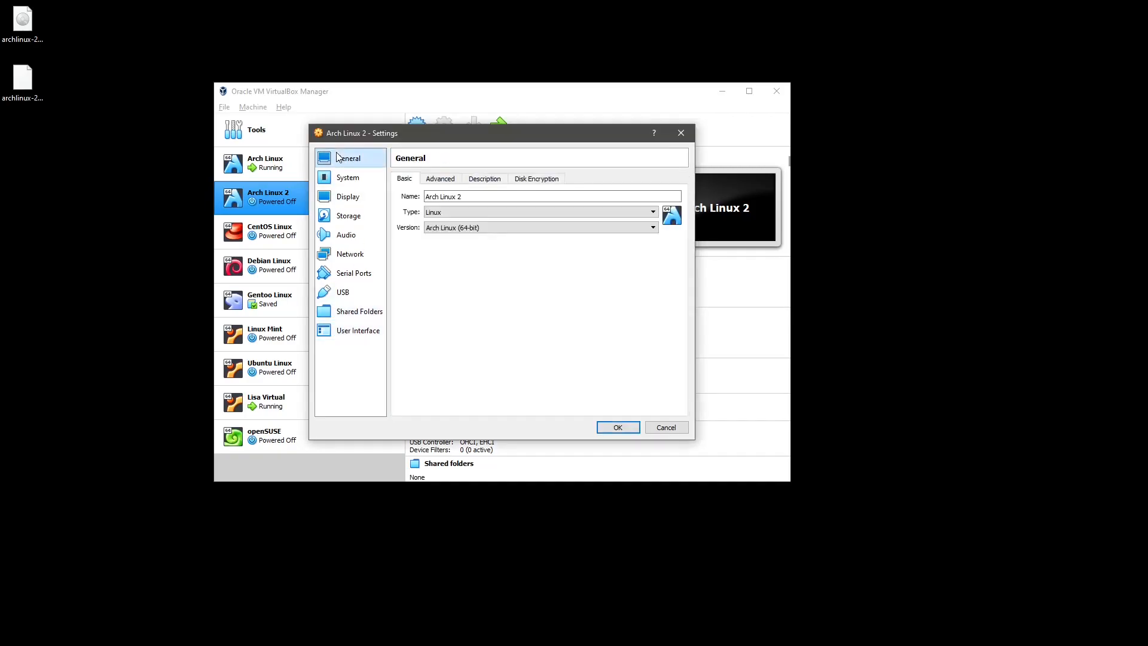
pyautogui.click(343, 177)
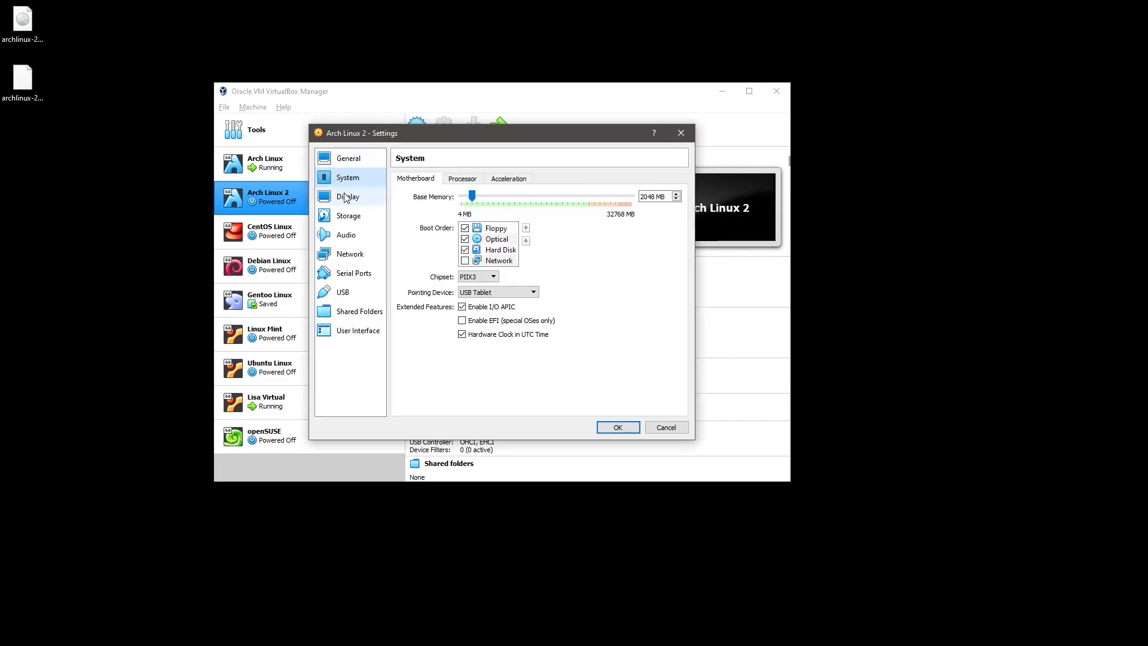
pyautogui.click(346, 197)
pyautogui.click(347, 218)
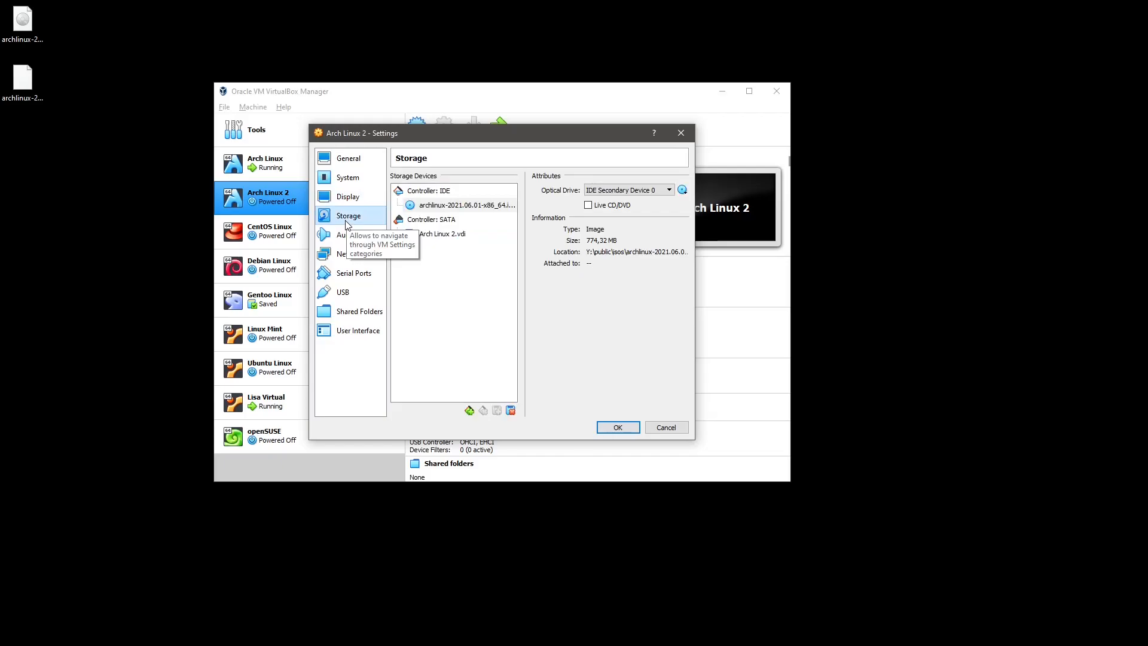
# Save the settings, start the VM and choose archlinux-2021.06.01-x86_64.iso as start-up disk.
pyautogui.click(618, 427)
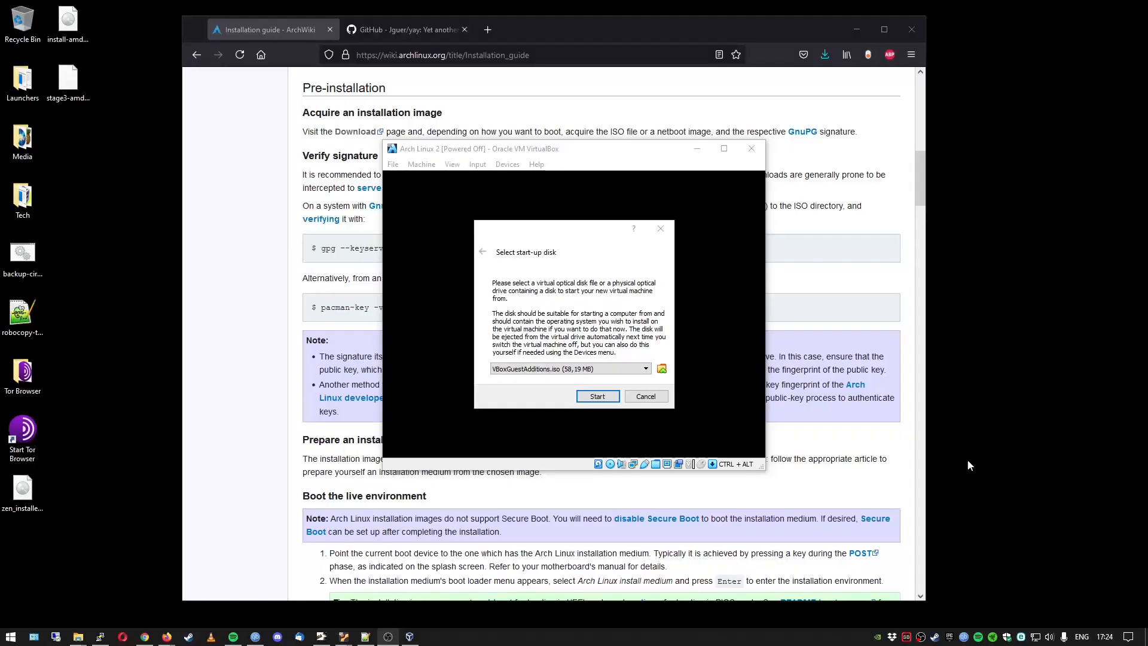
pyautogui.click(583, 370)
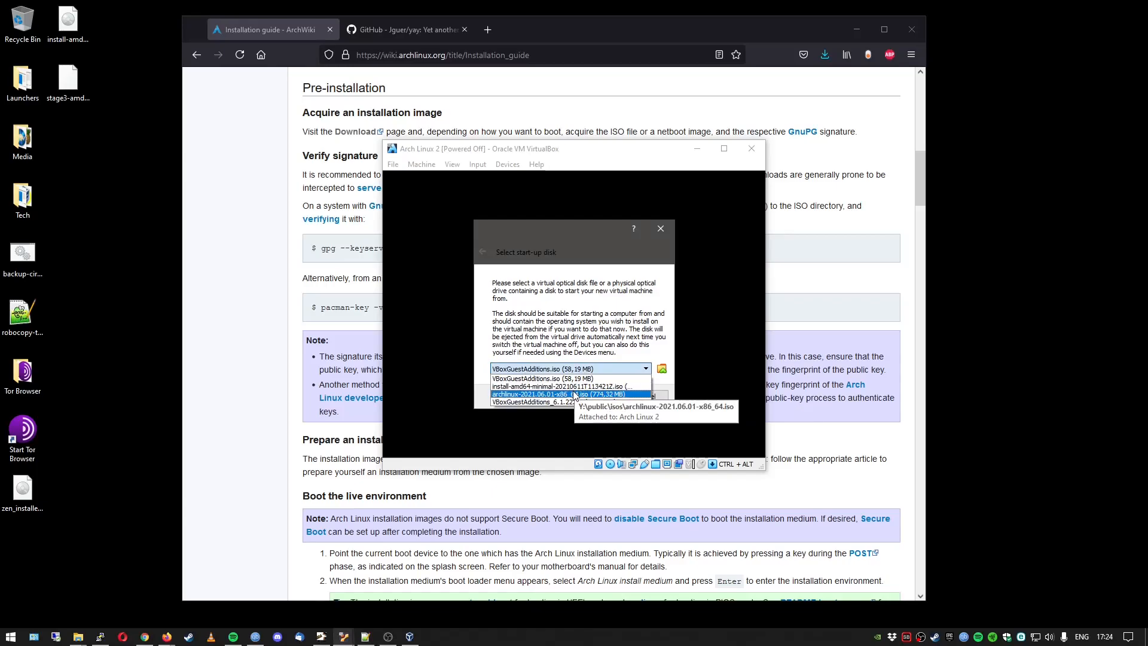
pyautogui.click(575, 395)
pyautogui.click(592, 395)
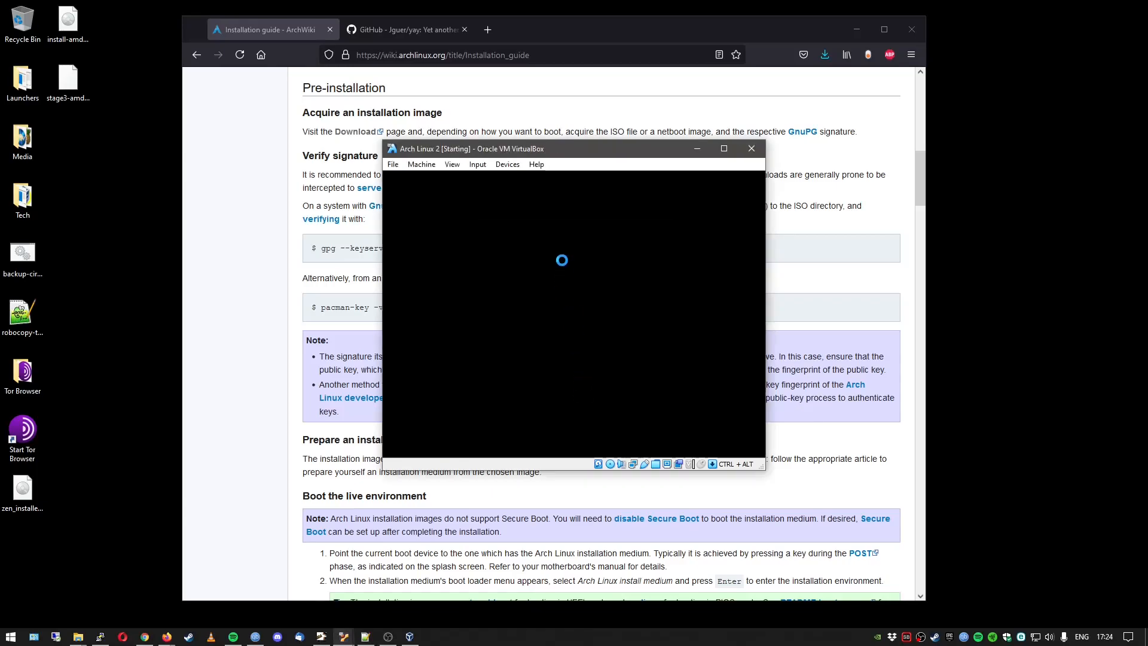
pyautogui.moveTo(550, 150); pyautogui.dragTo(0, 161)
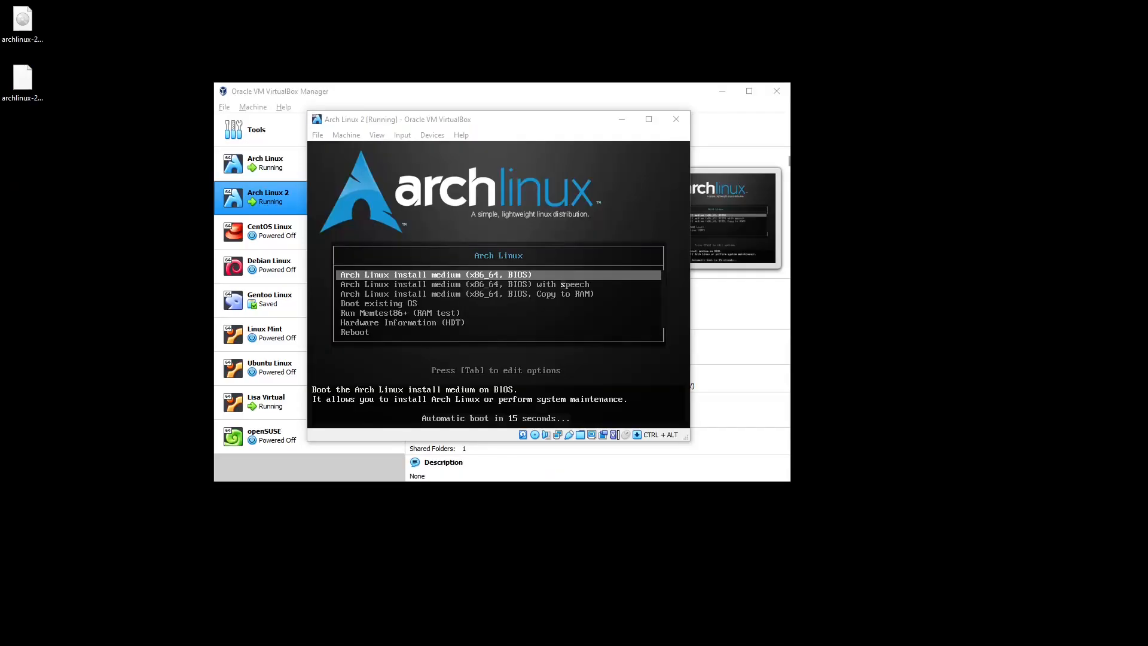
pyautogui.click(570, 277)
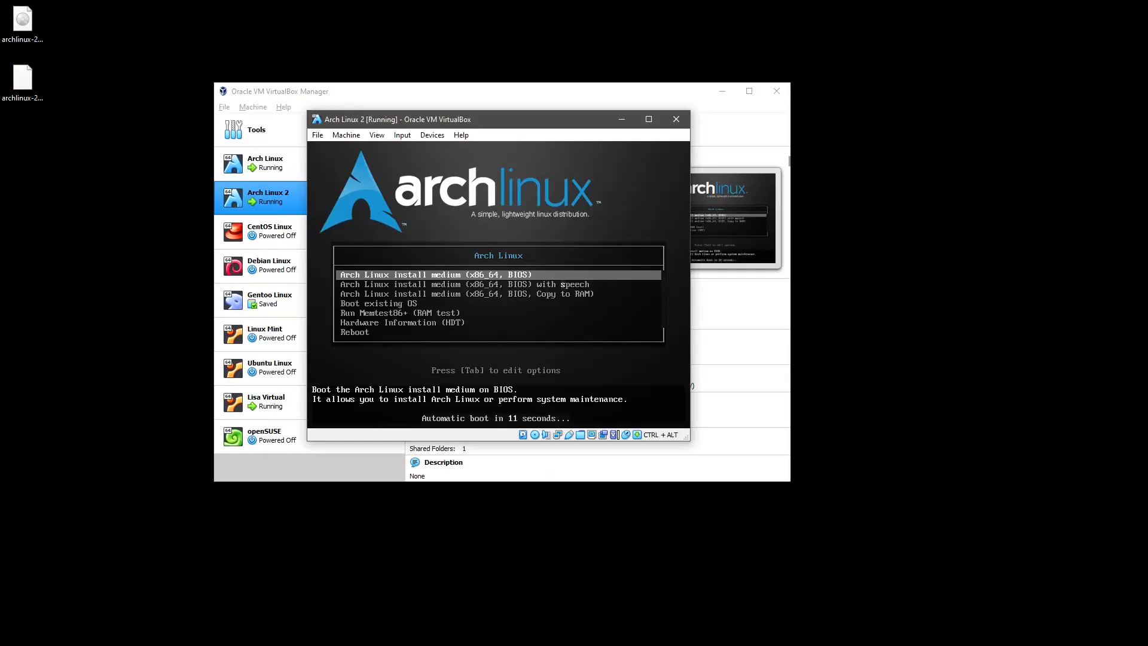
pyautogui.press('Return')
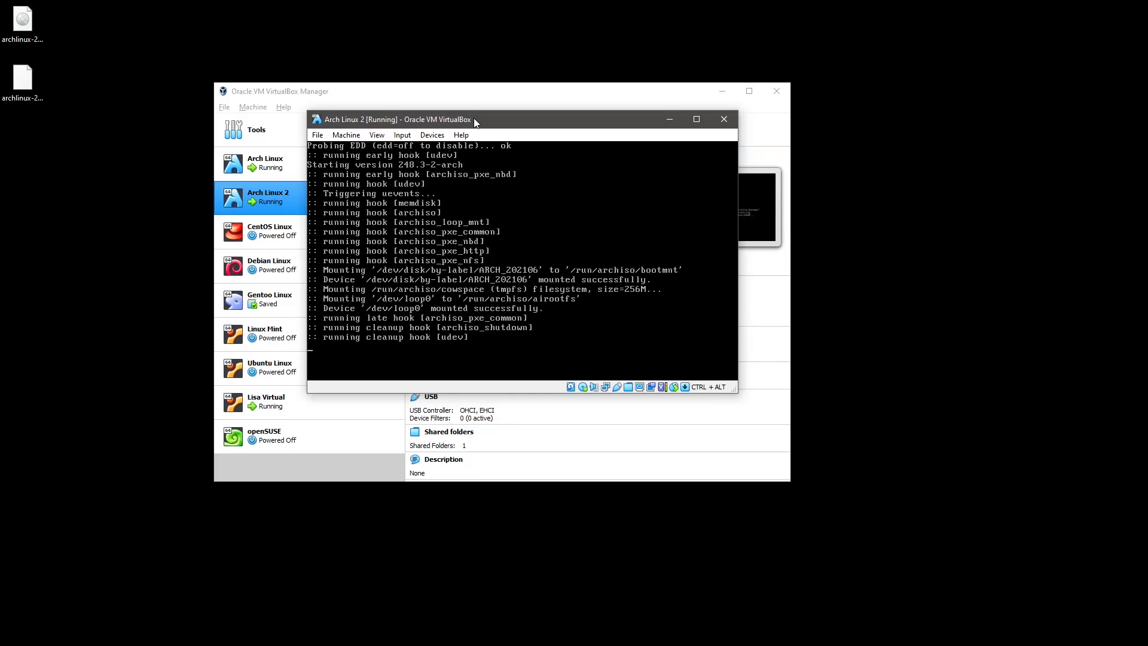
pyautogui.click(669, 119)
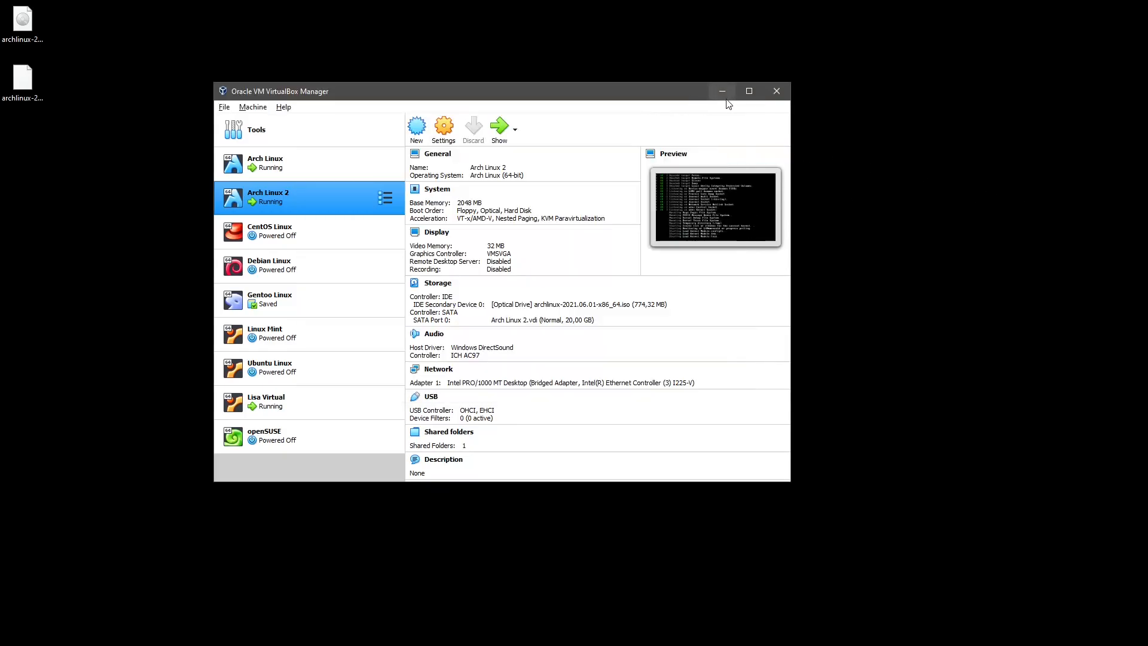
pyautogui.click(723, 91)
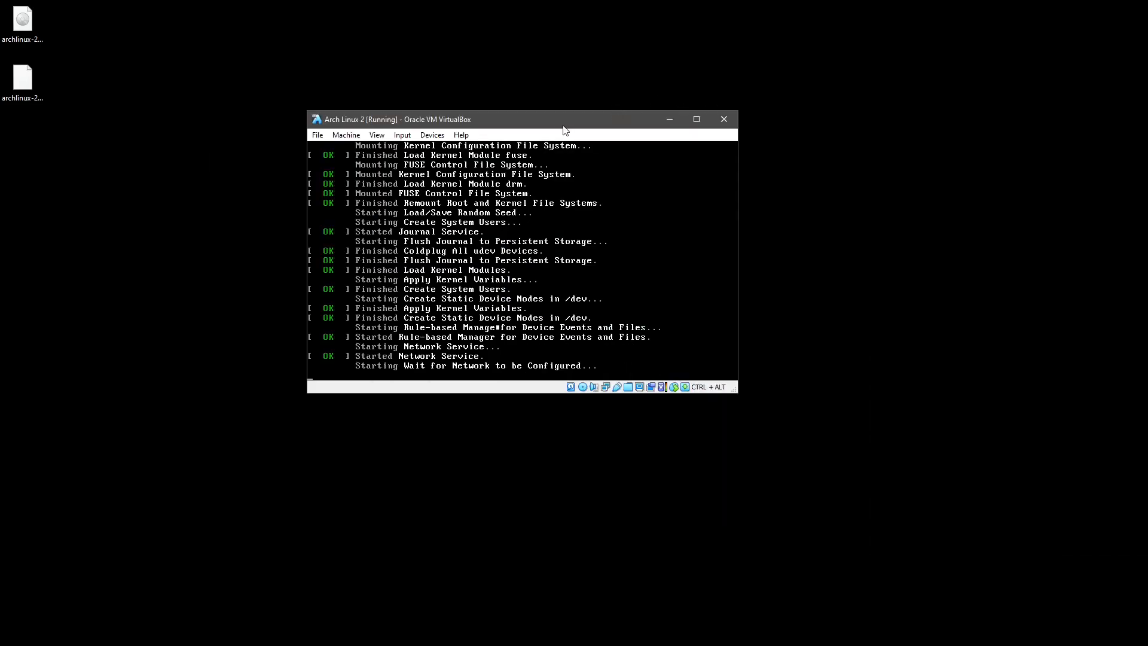
pyautogui.moveTo(551, 120); pyautogui.dragTo(305, 113)
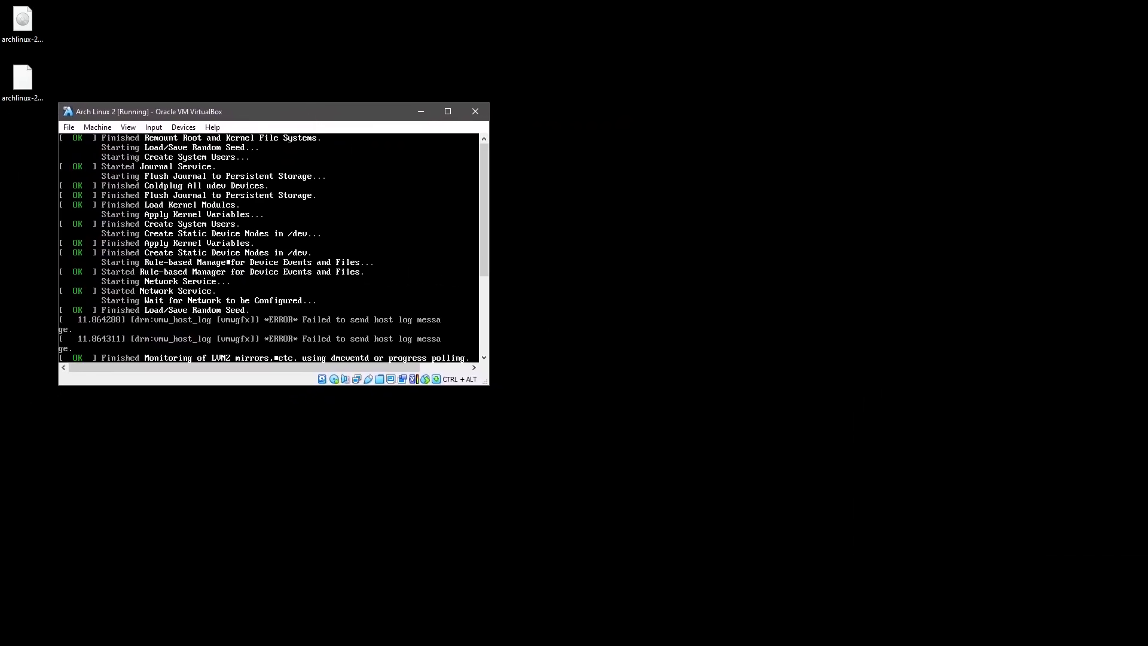
pyautogui.moveTo(493, 389); pyautogui.dragTo(550, 520)
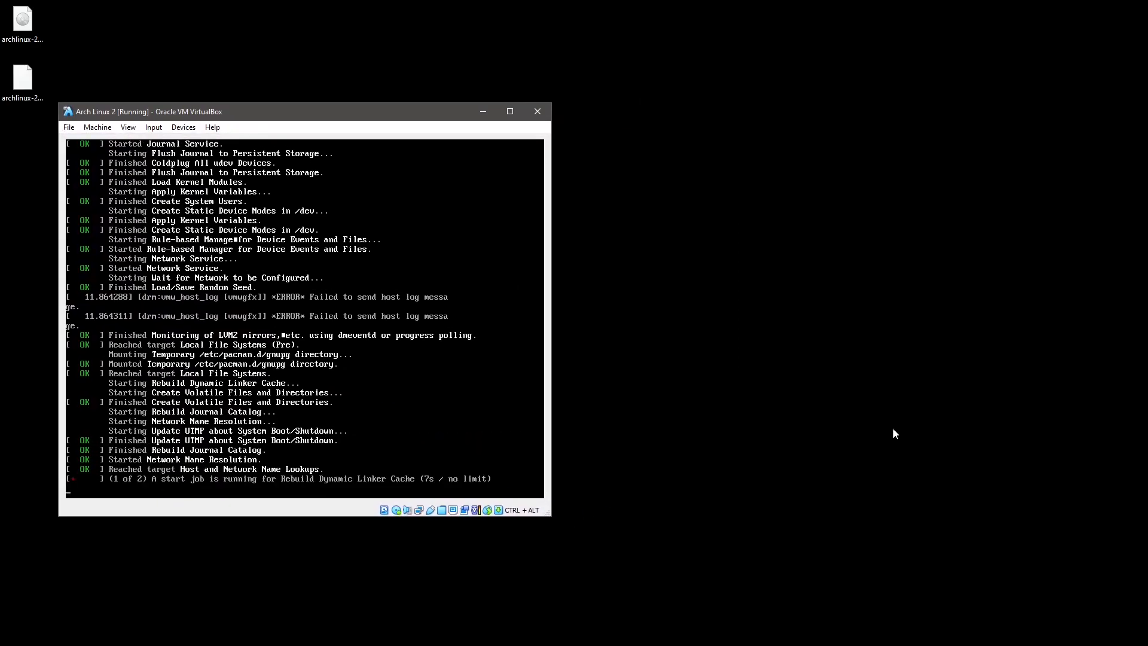
pyautogui.moveTo(1147, 51); pyautogui.dragTo(911, 39)
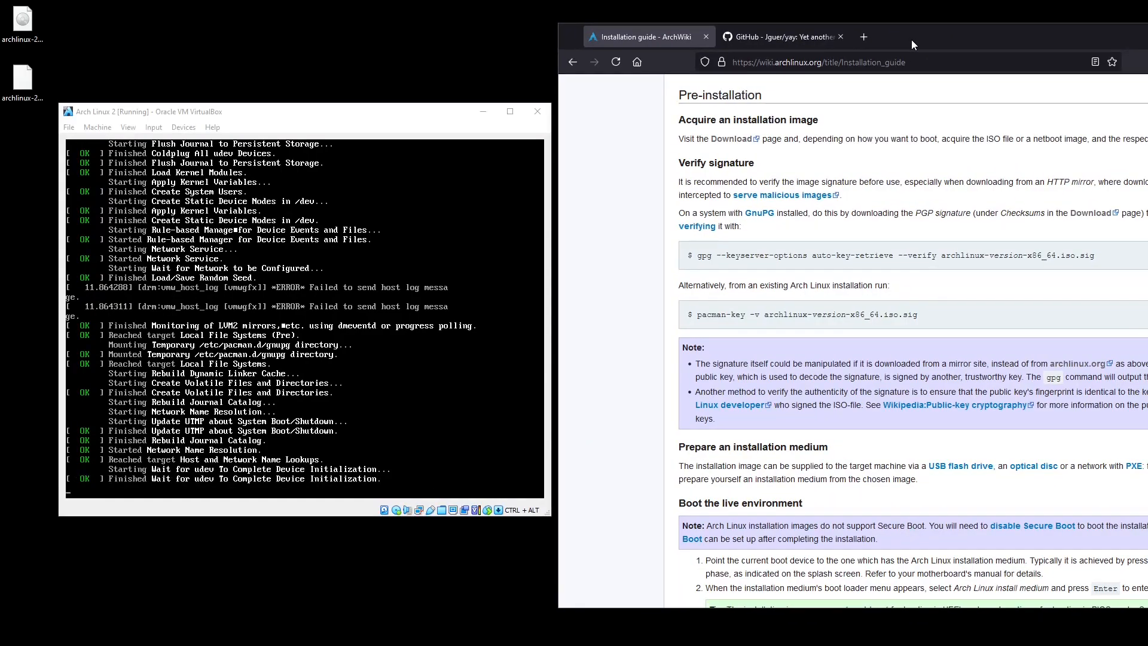
pyautogui.moveTo(319, 121); pyautogui.dragTo(286, 151)
pyautogui.moveTo(923, 44); pyautogui.dragTo(892, 47)
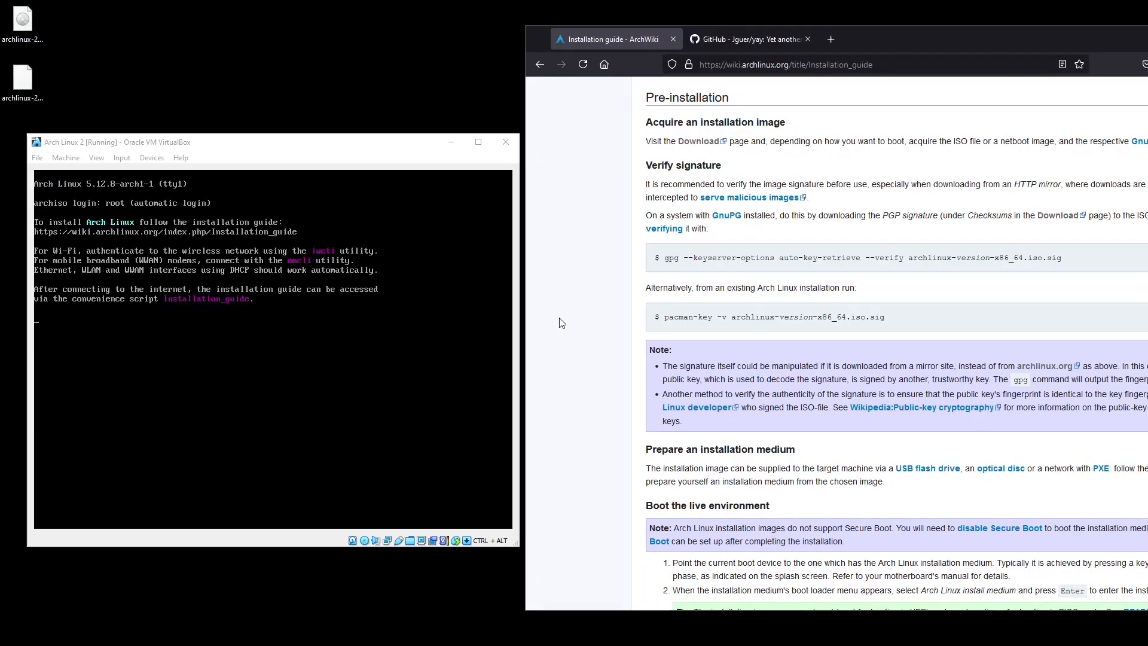
pyautogui.scroll(-8, 568, 322)
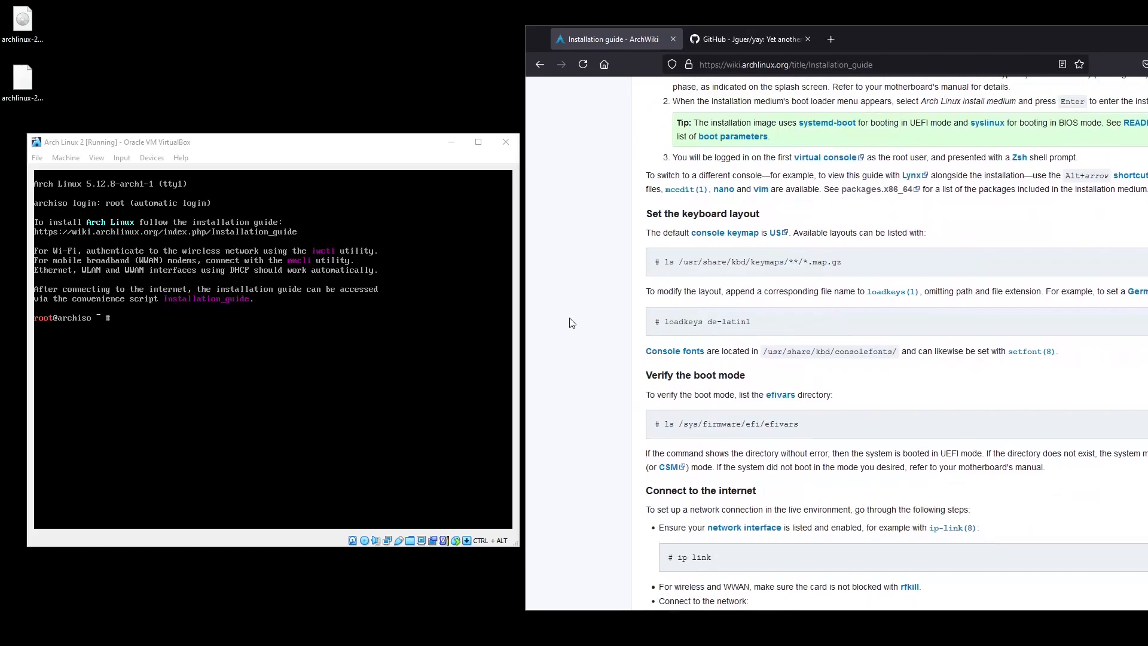
pyautogui.scroll(-2, 571, 323)
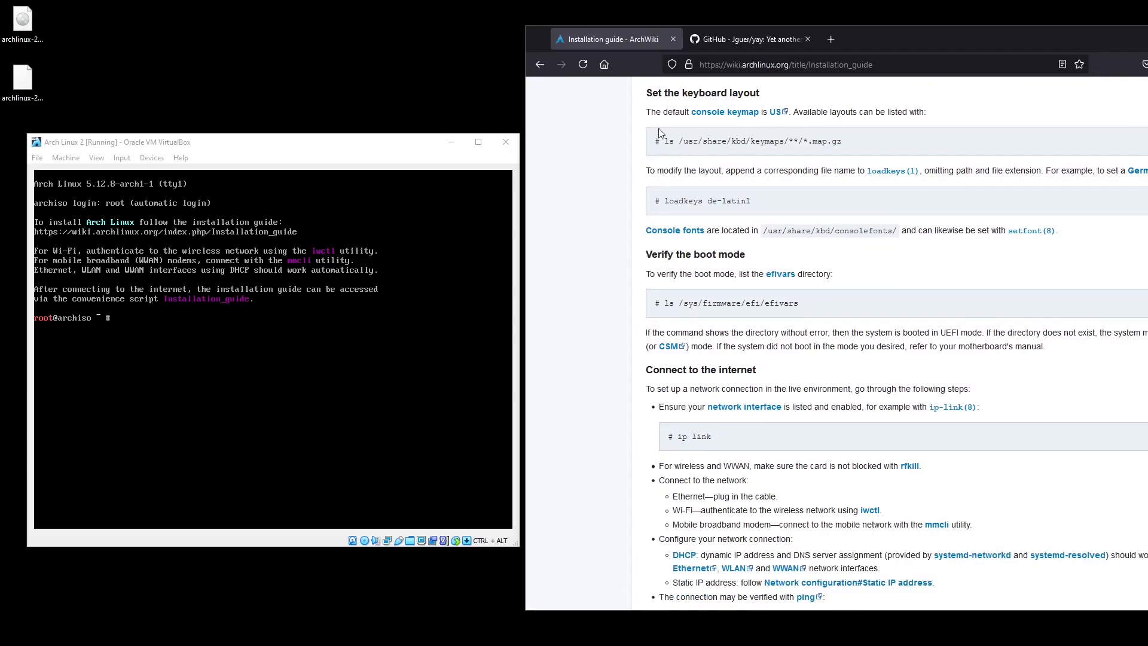
# Load the sv-latin1 keymap and test it by typing åäö.
pyautogui.click(287, 359)
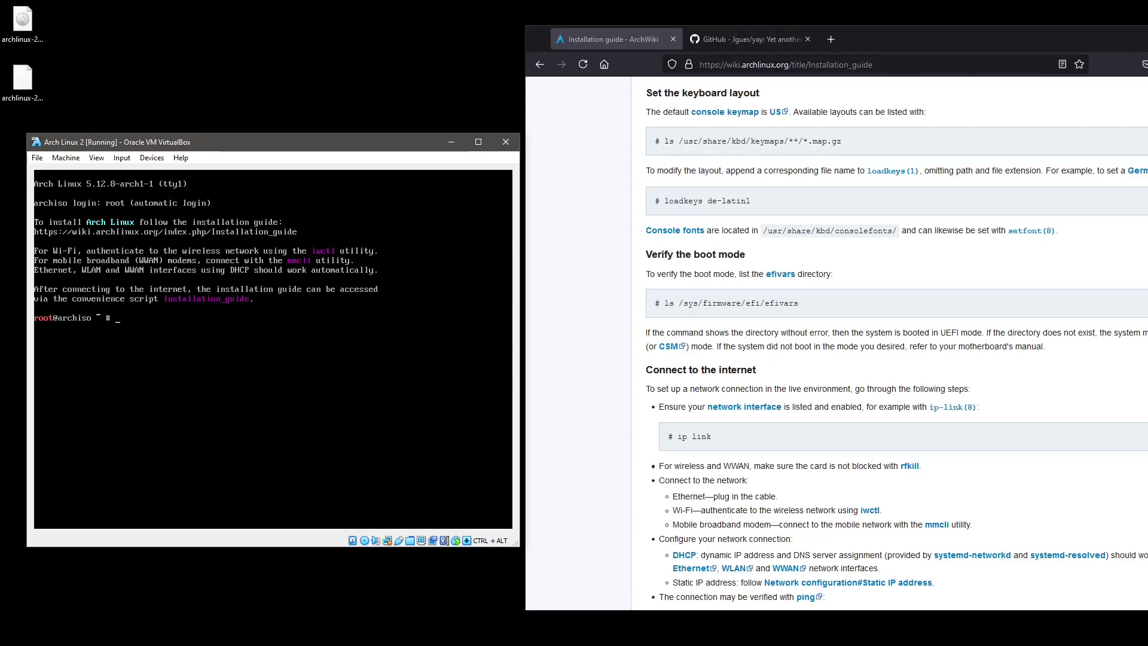
pyautogui.write('loadkeys sv-latin1')
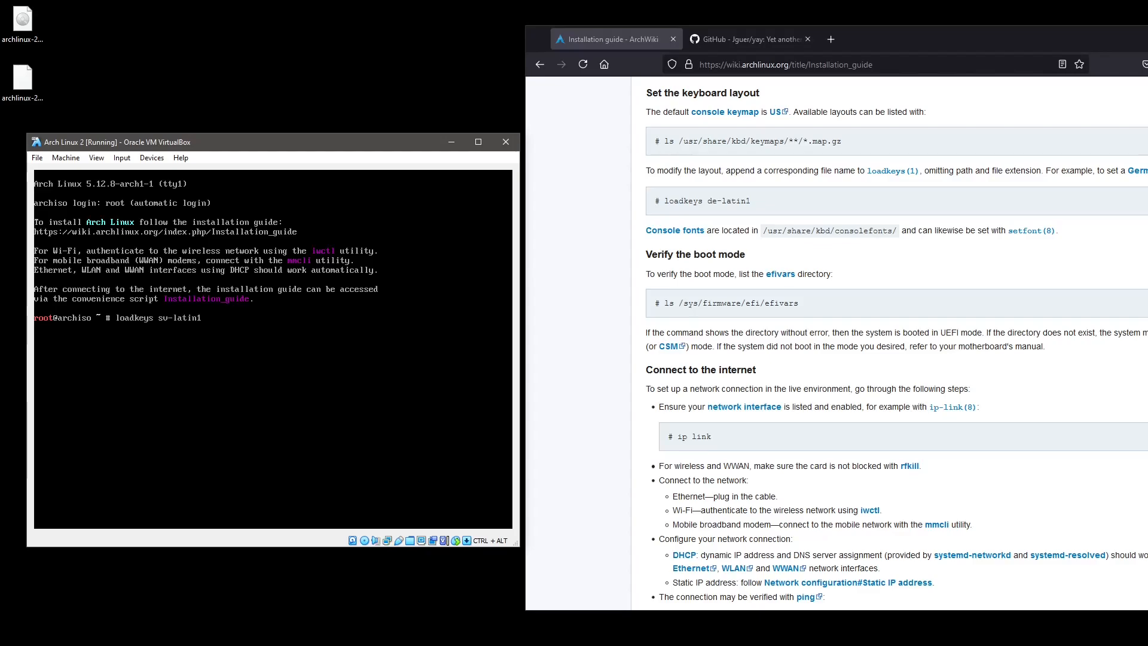
pyautogui.press('Return')
pyautogui.write('åäö')
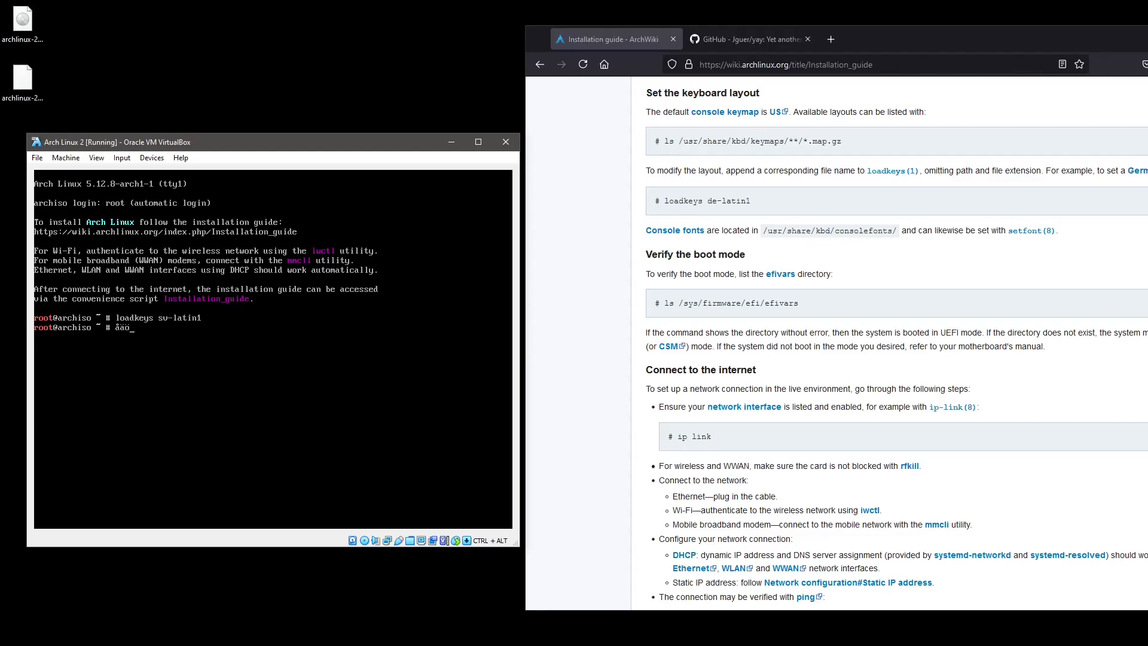
pyautogui.press('BackSpace')
pyautogui.press('BackSpace')
pyautogui.press('BackSpace')
# List /sys/firmware to check for efi; only acpi, dmi and memmap appear.
pyautogui.write('ls /sys/firmware/efi')
pyautogui.press('Tab')
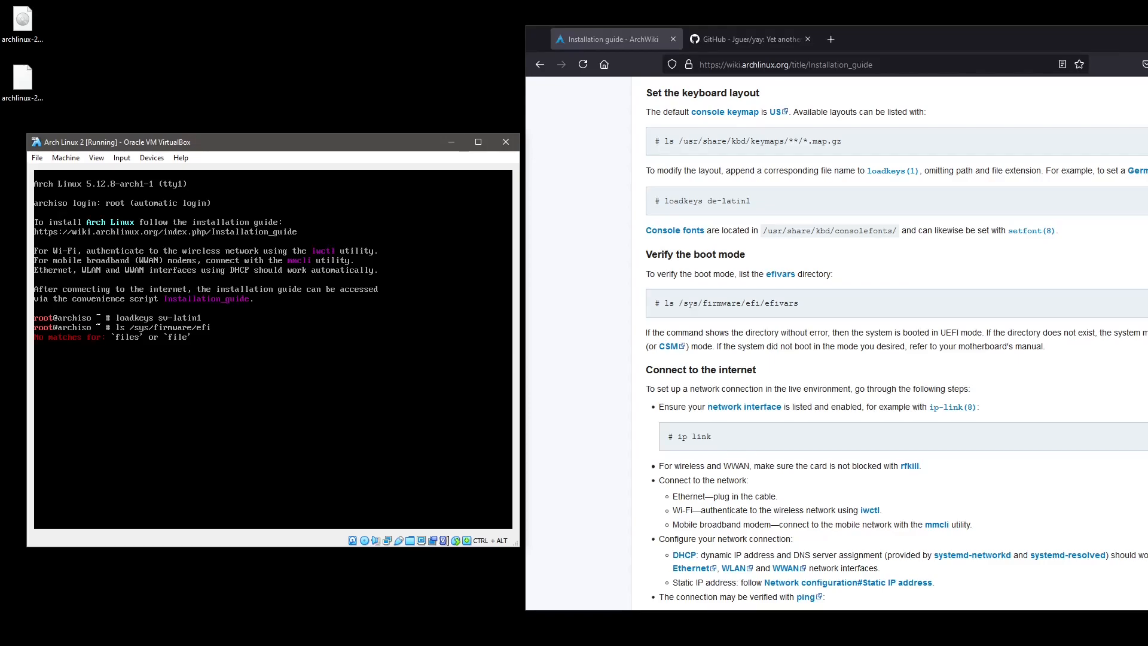
pyautogui.press('BackSpace')
pyautogui.press('Return')
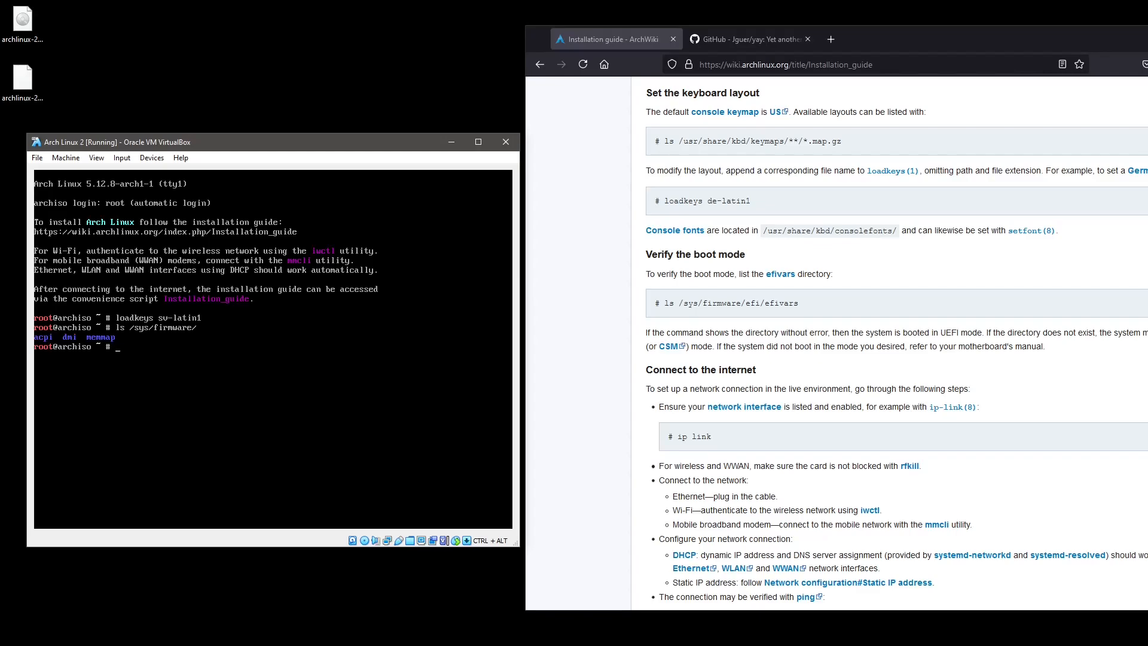
# Run ip link and ip addr to confirm enp0s3 is up with an address.
pyautogui.scroll(-2, 605, 322)
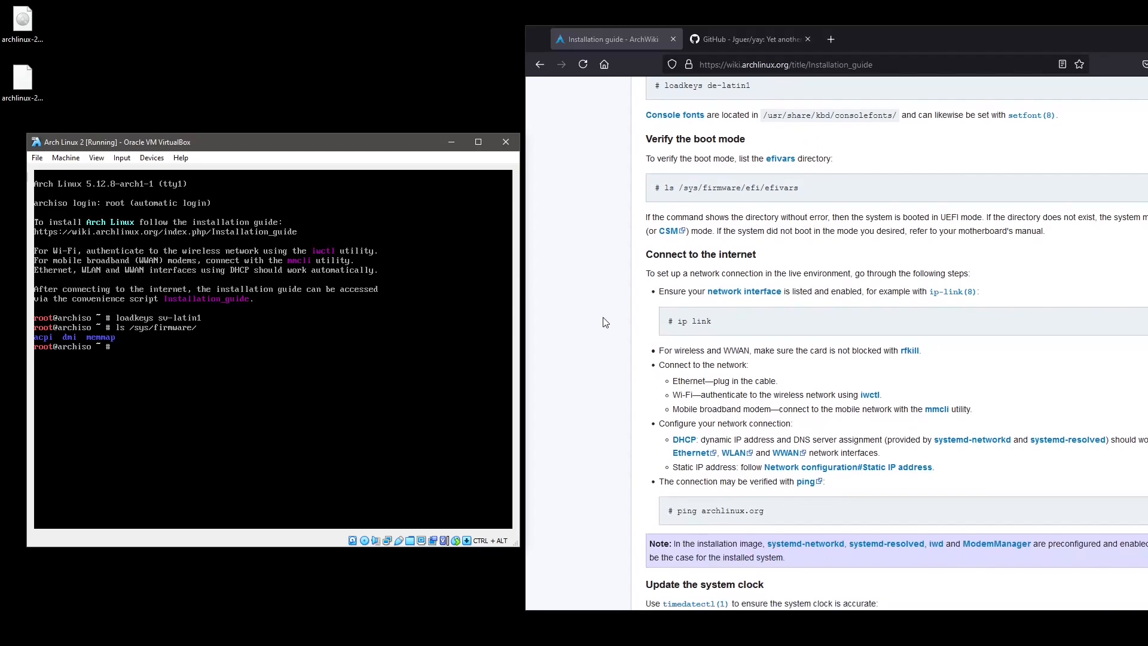
pyautogui.scroll(-1, 605, 322)
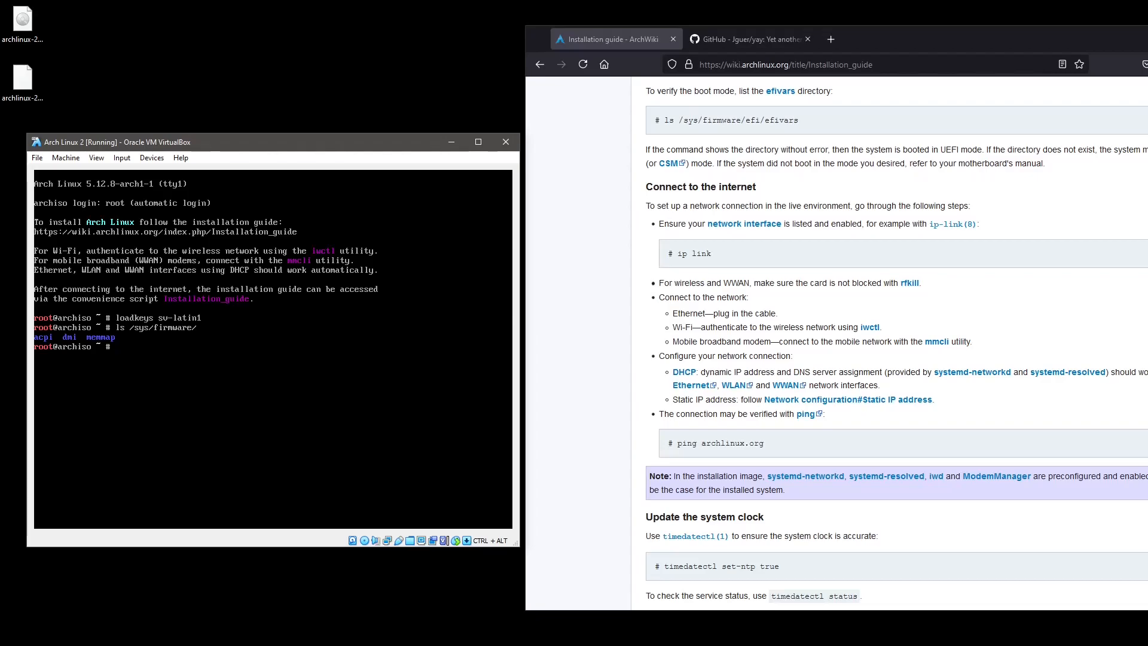
pyautogui.write('ipv link')
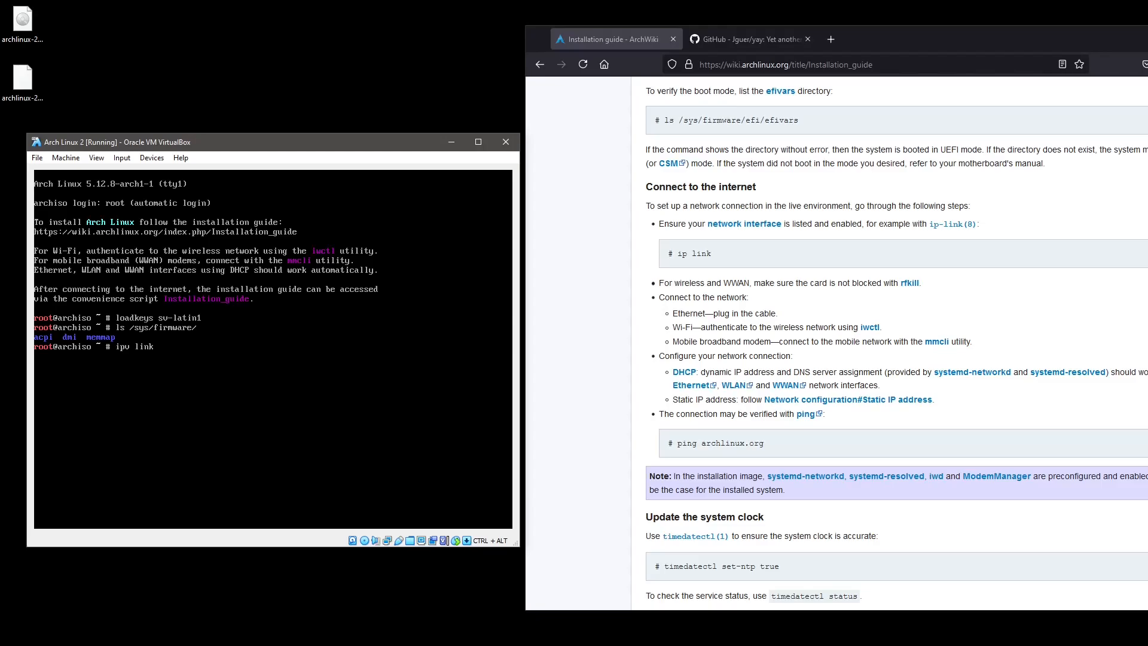
pyautogui.press('Left')
pyautogui.press('BackSpace')
pyautogui.press('Return')
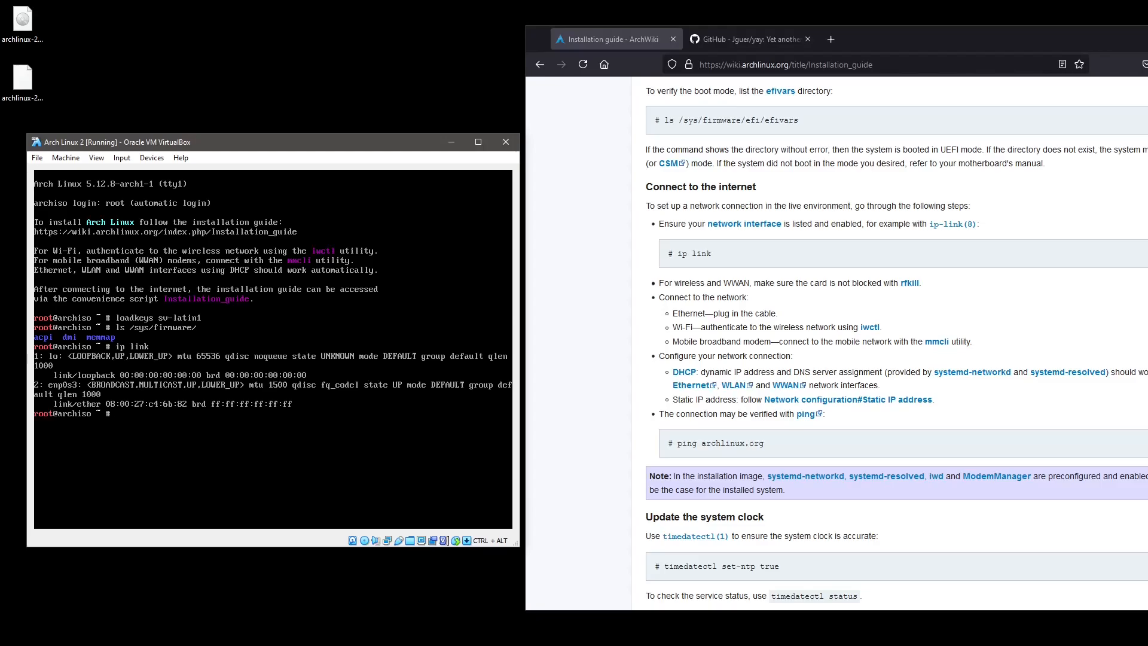
pyautogui.press('Up')
pyautogui.press('BackSpace')
pyautogui.press('BackSpace')
pyautogui.press('BackSpace')
pyautogui.press('BackSpace')
pyautogui.write('addr')
pyautogui.press('Return')
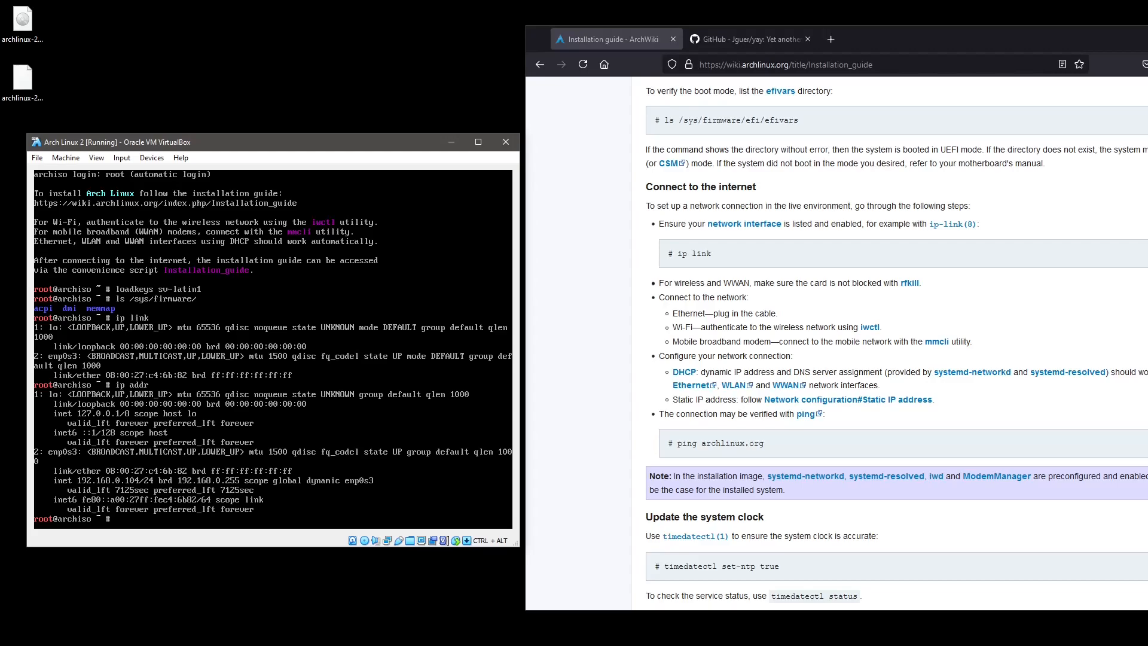
# Ping sunet.se and stop it, showing 0% packet loss.
pyautogui.write('ping sunet.se')
pyautogui.press('Return')
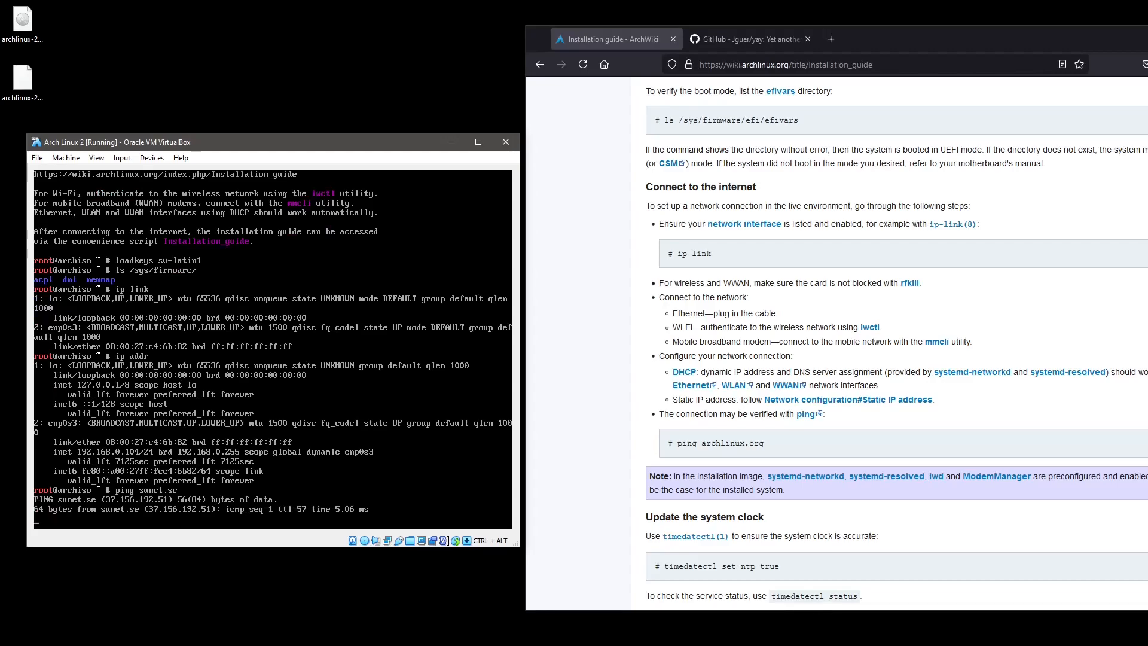
pyautogui.hotkey('ctrl', 'c')
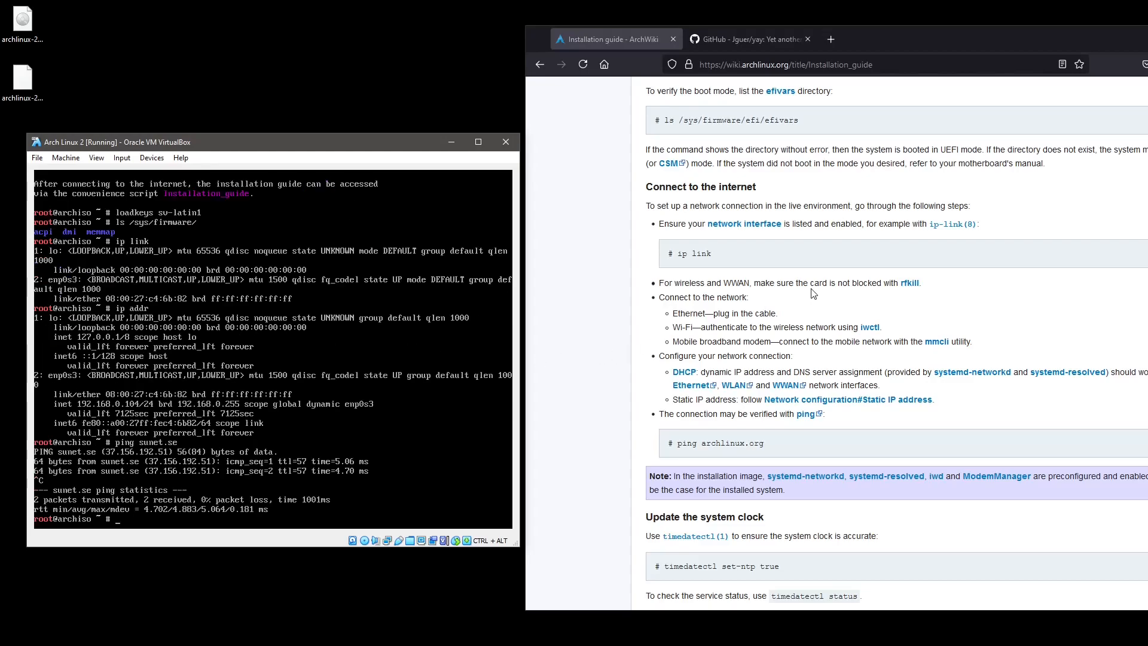
pyautogui.scroll(-3, 587, 310)
pyautogui.scroll(-4, 587, 310)
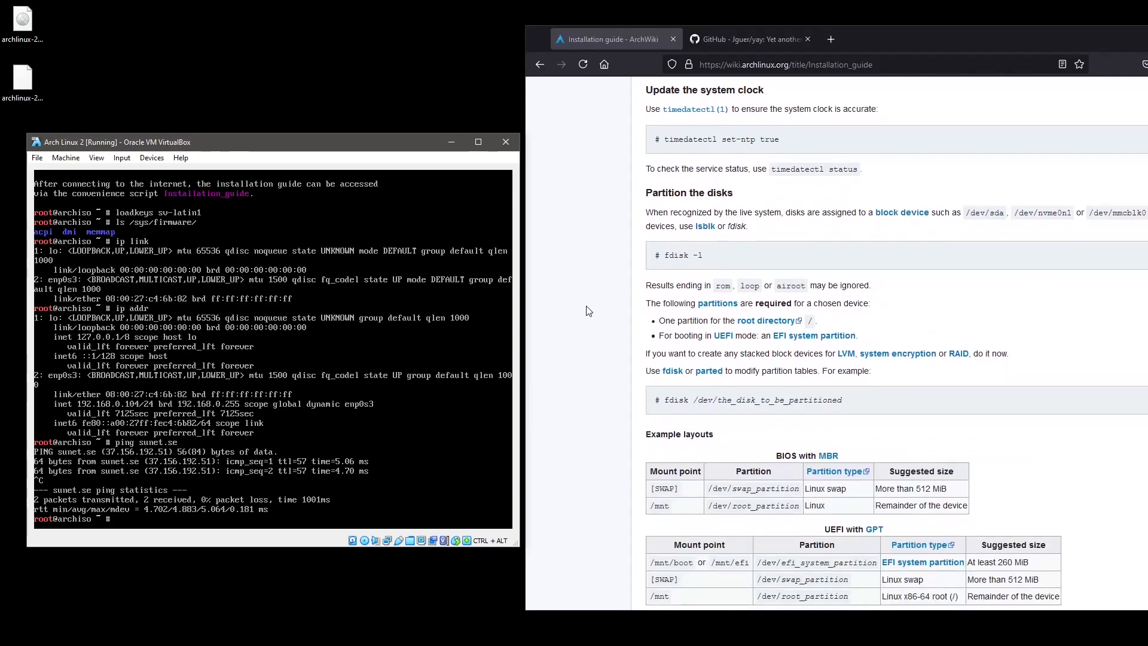
pyautogui.scroll(2, 588, 310)
pyautogui.scroll(-2, 619, 262)
# Enable NTP clock synchronisation with timedatectl set-ntp true.
pyautogui.write('time')
pyautogui.write('tectl set-ntpo')
pyautogui.press('BackSpace')
pyautogui.write('true')
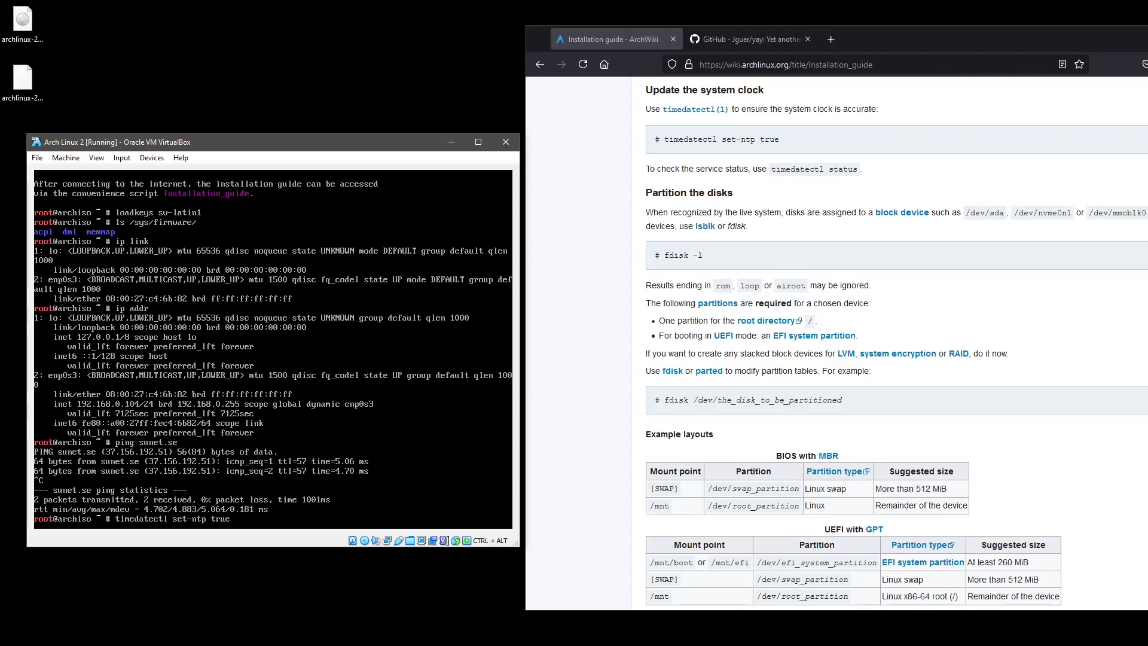
pyautogui.press('Return')
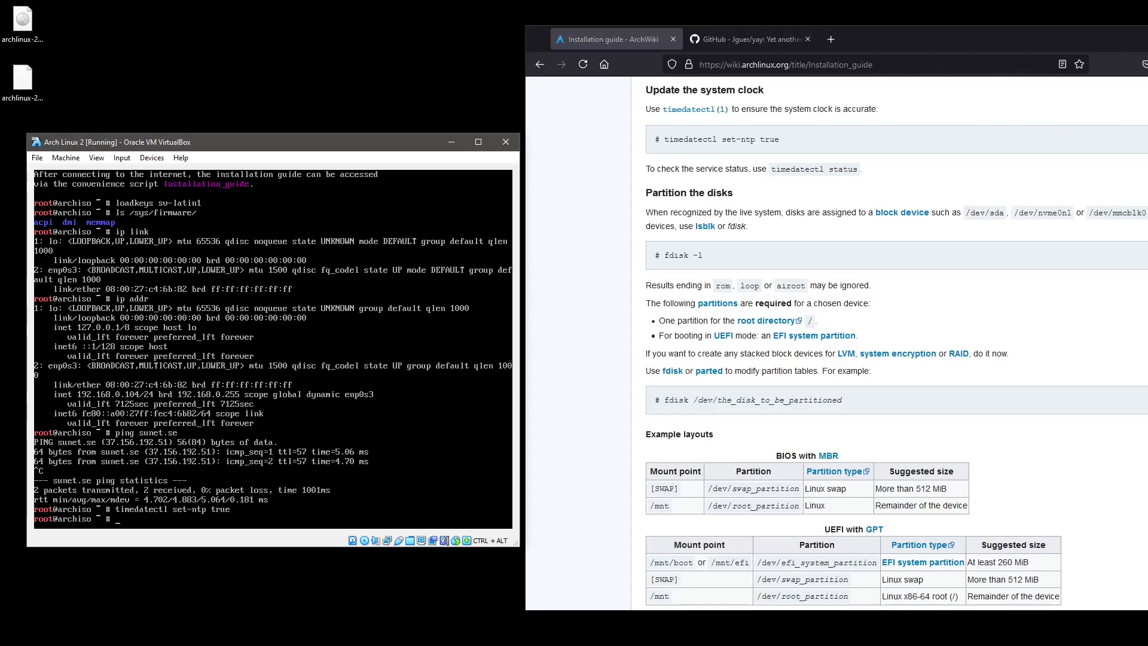
# Run fdisk -l to find the 20 GiB /dev/sda, then open it with fdisk /dev/sda.
pyautogui.write('fdisk -l')
pyautogui.press('Return')
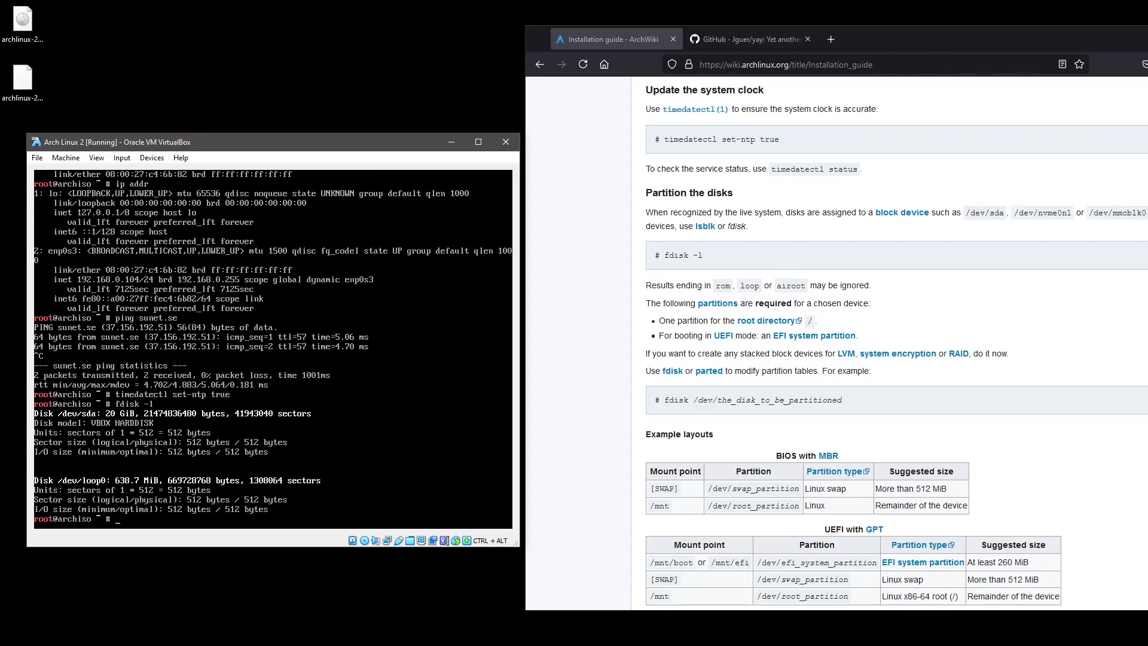
pyautogui.write('fdisk /dev/sda')
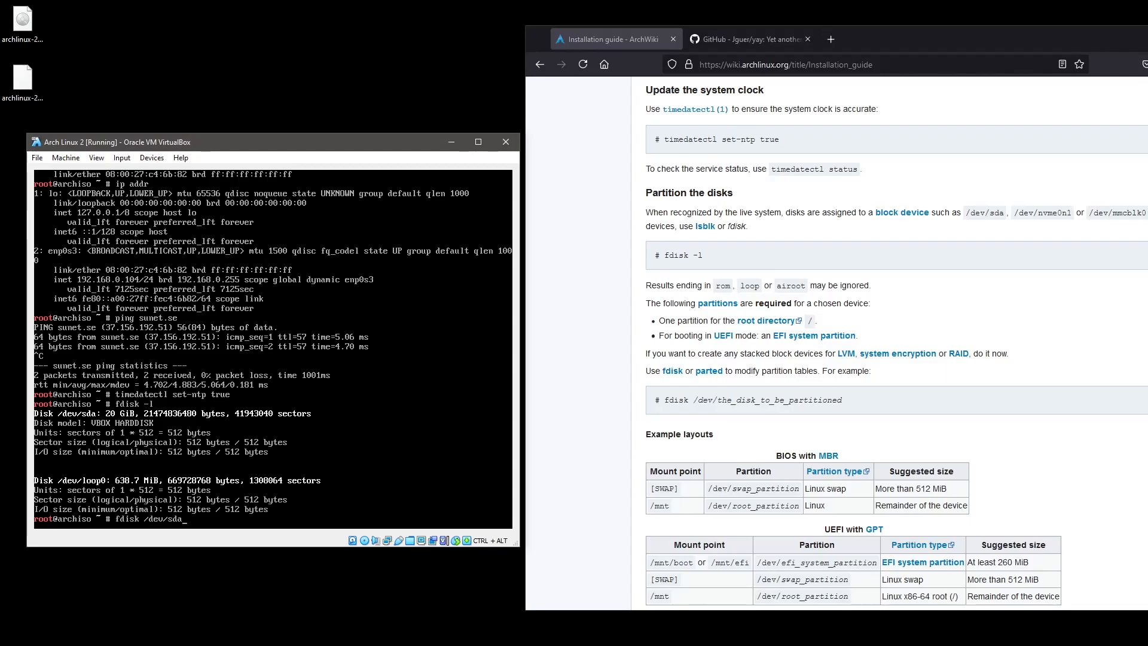
pyautogui.press('Return')
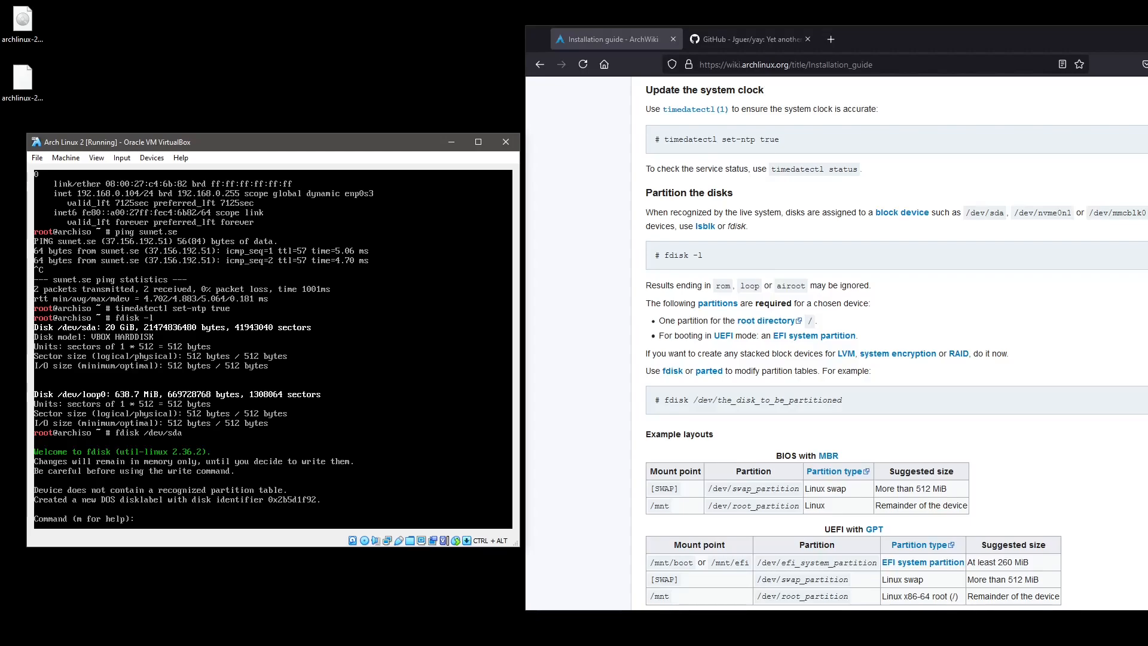
pyautogui.scroll(-4, 623, 462)
pyautogui.scroll(-1, 624, 462)
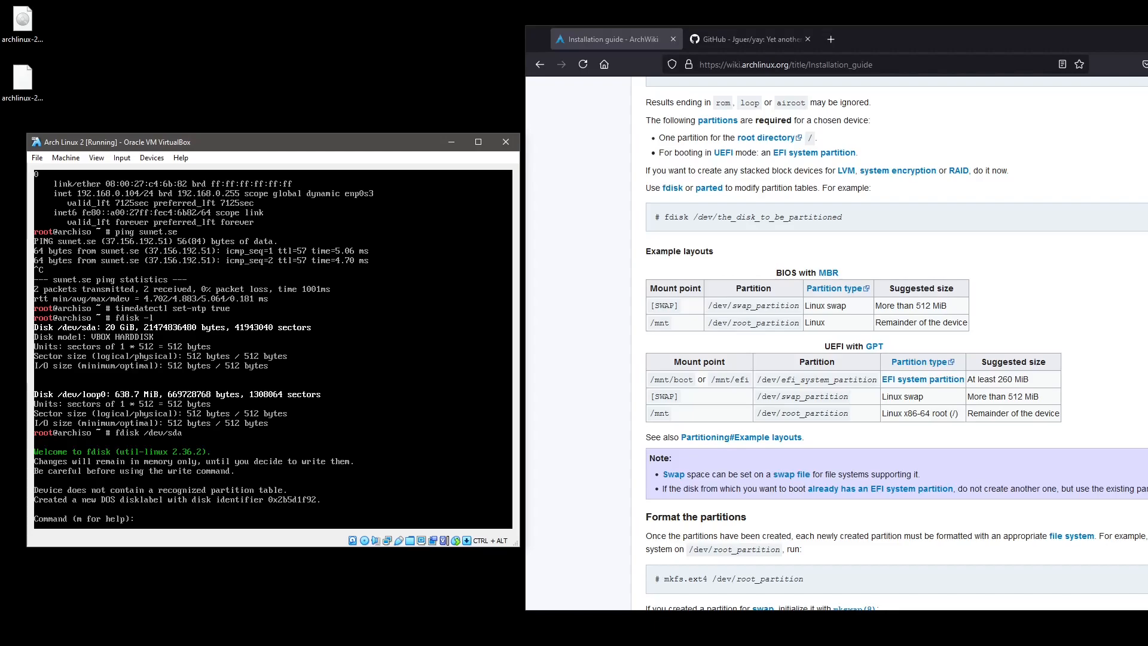
# Create primary partition 1 of +512M with defaults and print the table to verify.
pyautogui.write('p')
pyautogui.press('Return')
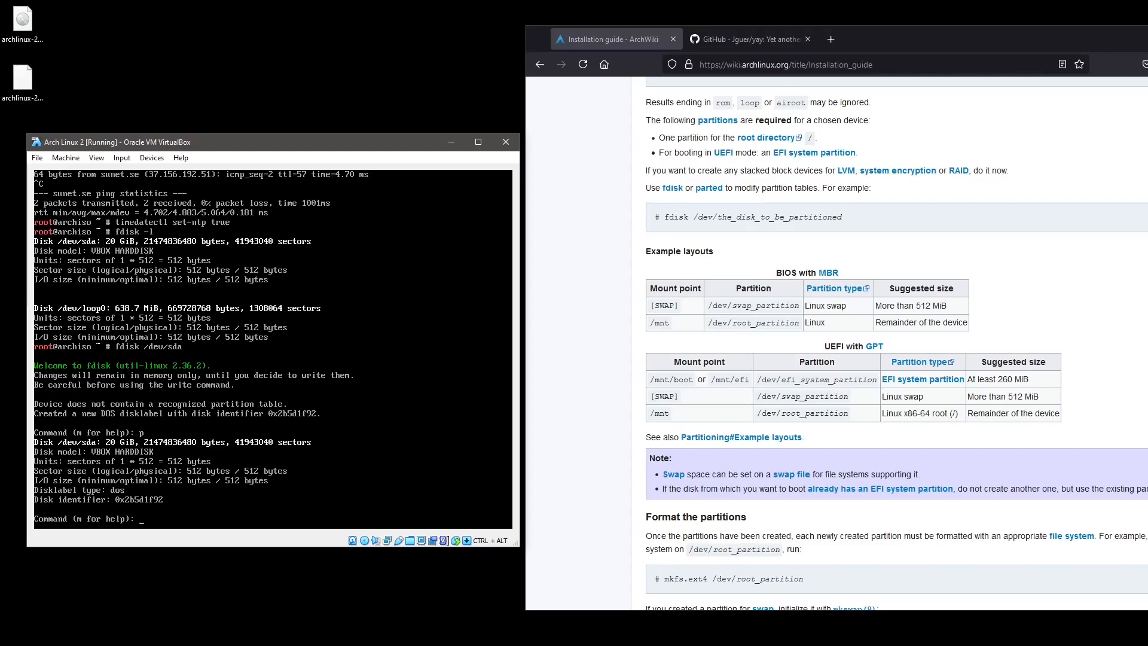
pyautogui.press('Return')
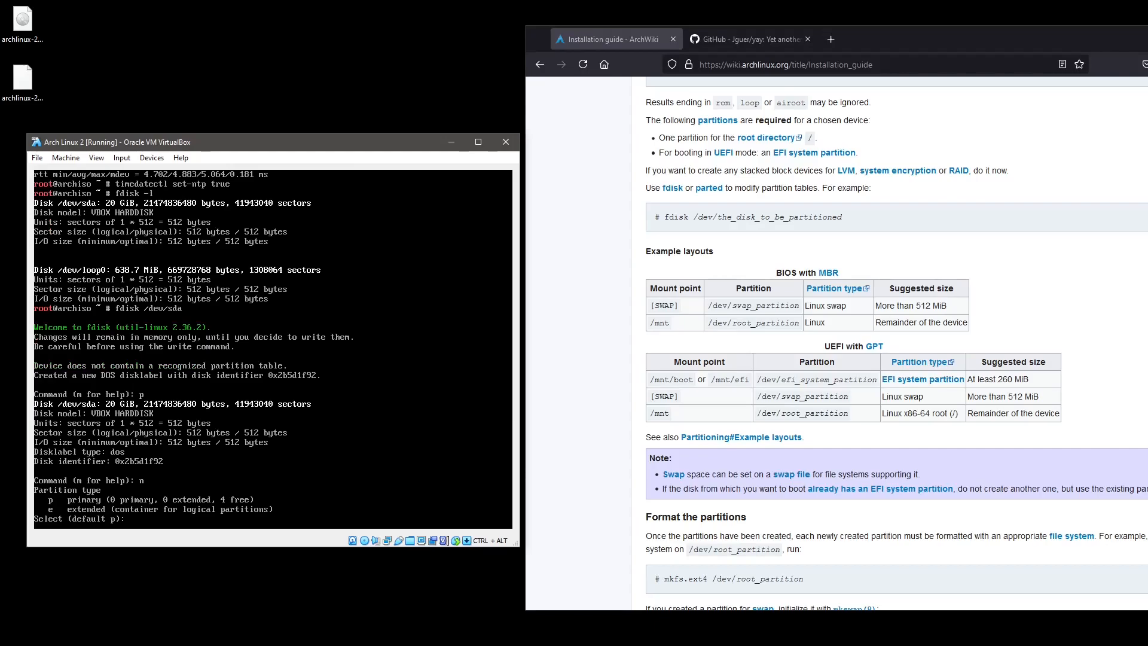
pyautogui.write('p')
pyautogui.press('Return')
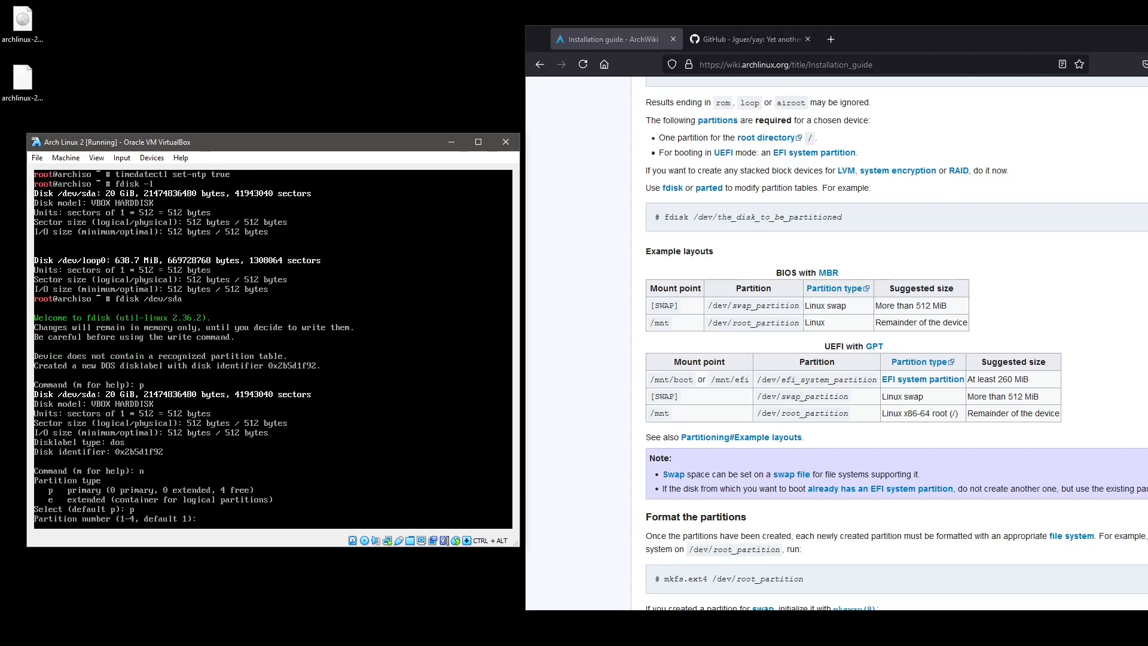
pyautogui.press('Return')
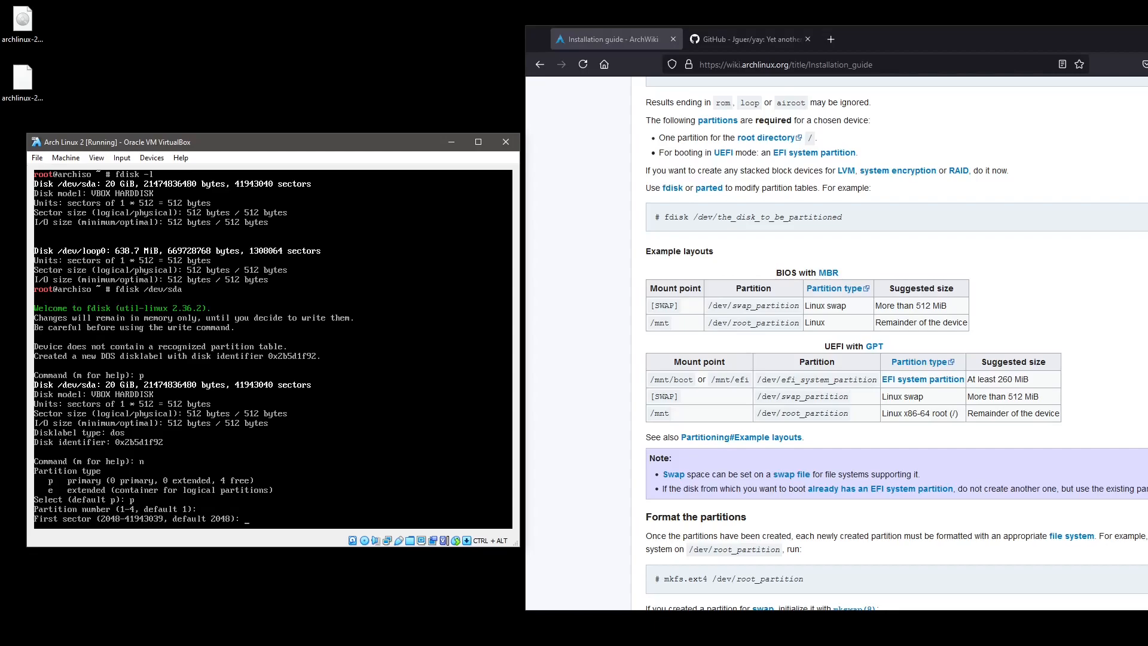
pyautogui.press('Return')
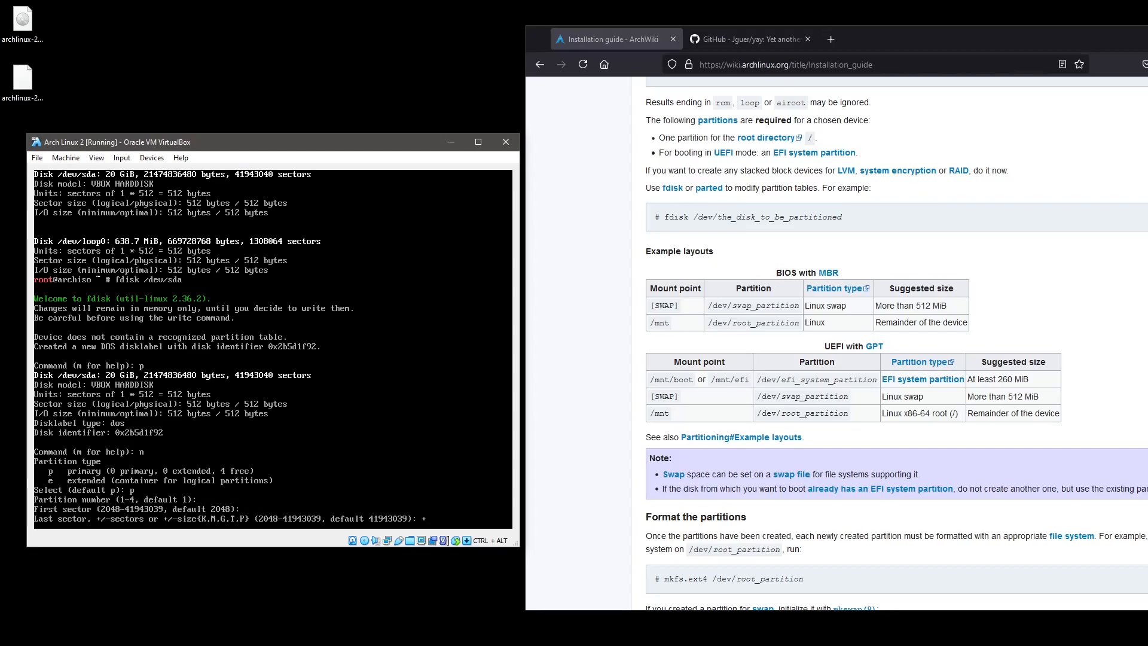
pyautogui.write('+512MB')
pyautogui.press('BackSpace')
pyautogui.press('Return')
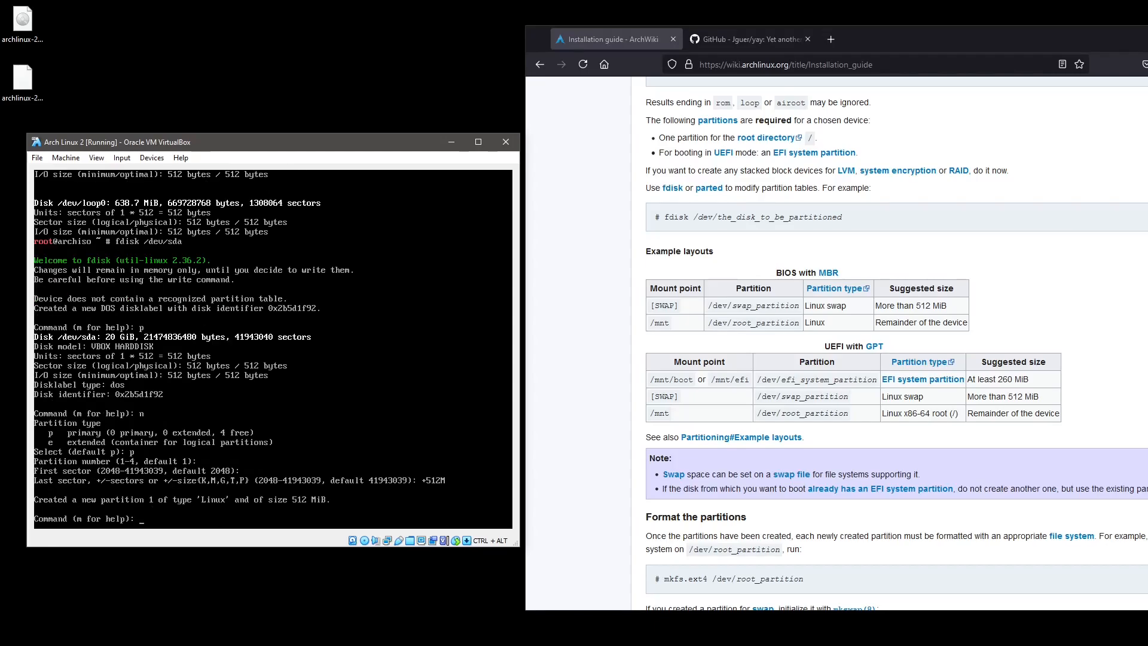
pyautogui.write('p')
pyautogui.press('Return')
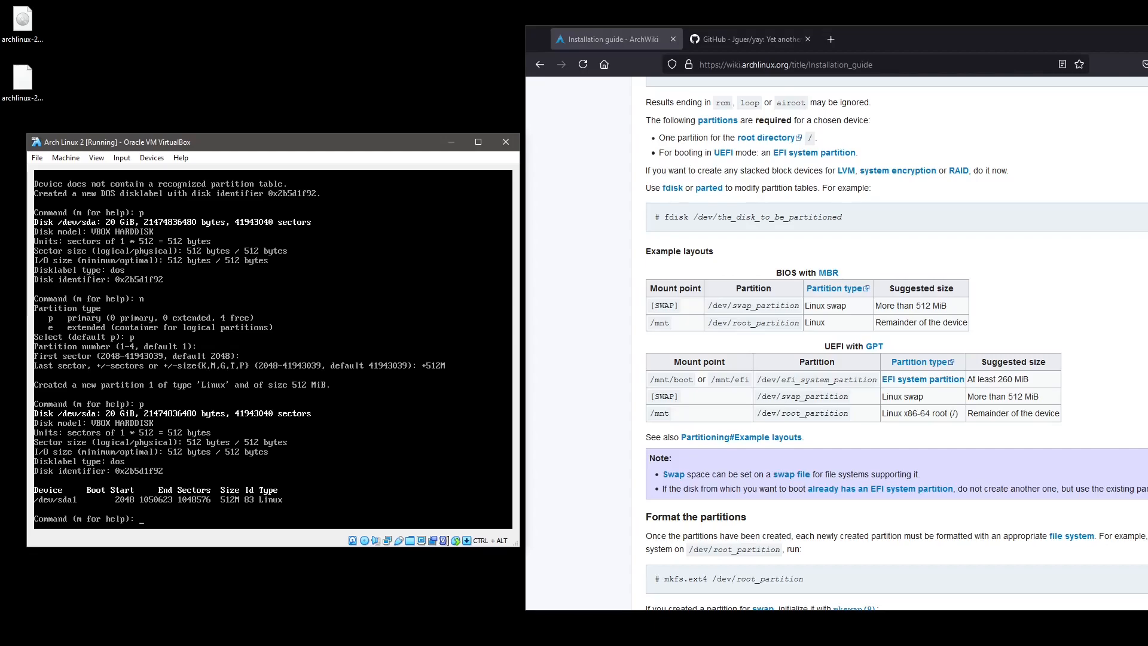
# Create primary partition 2 of +1G with default number and first sector.
pyautogui.write('n')
pyautogui.press('Return')
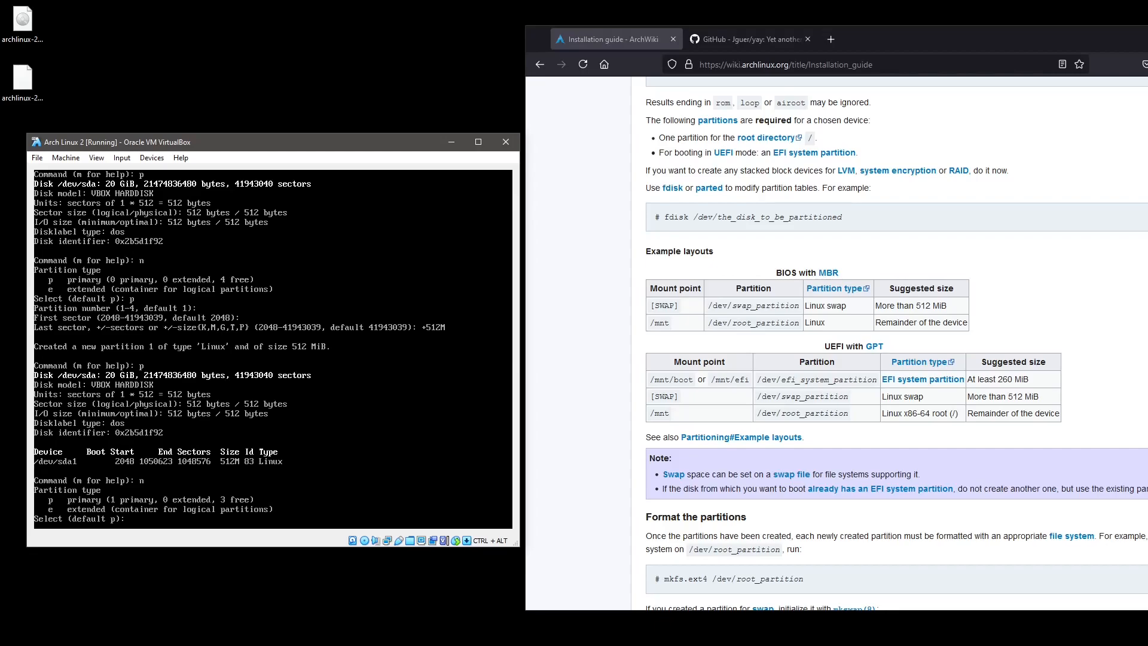
pyautogui.write('p')
pyautogui.press('Return')
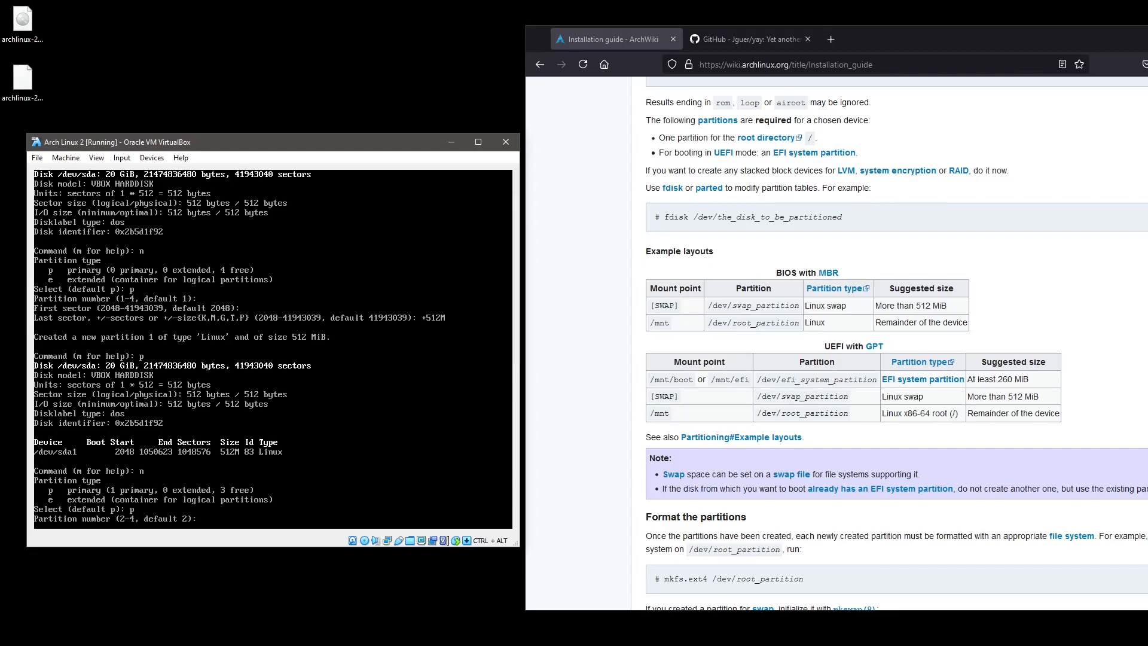
pyautogui.press('Return')
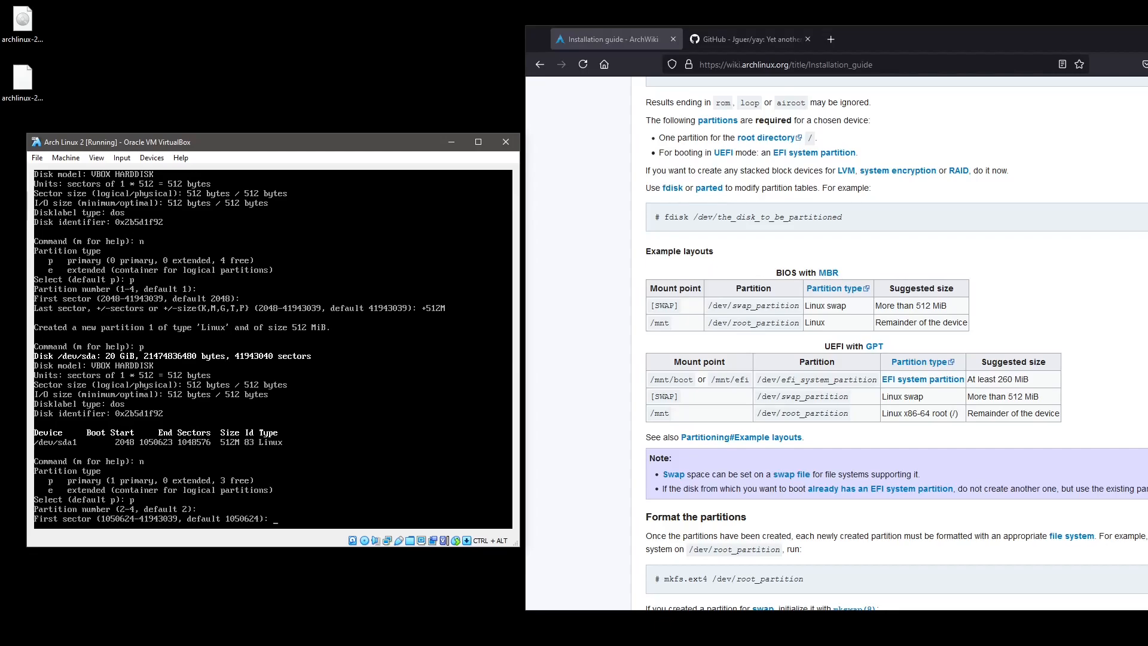
pyautogui.press('Return')
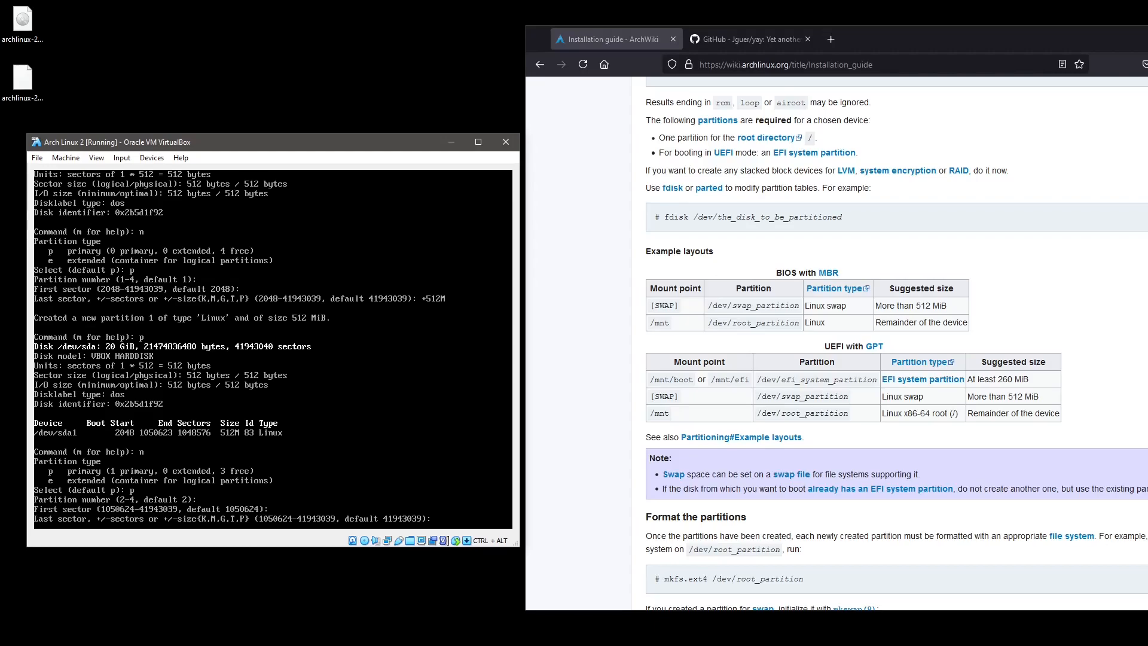
pyautogui.write('+1G')
pyautogui.press('Return')
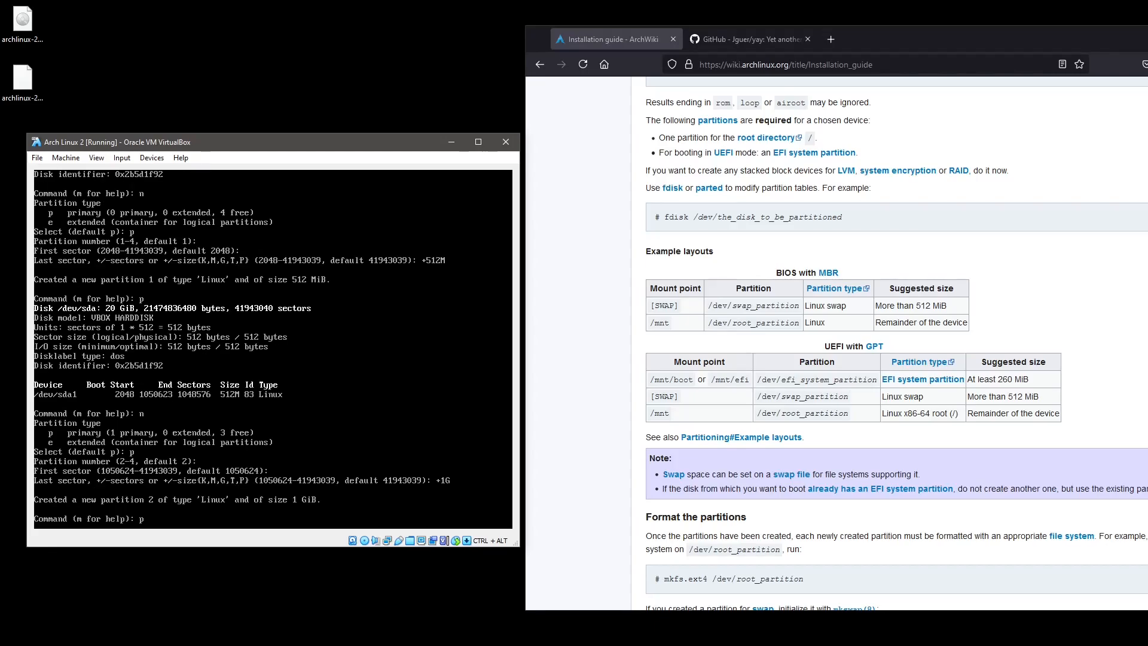
# Change partition 2's type to 82 (Linux swap) and verify it in the table.
pyautogui.write('p')
pyautogui.press('Return')
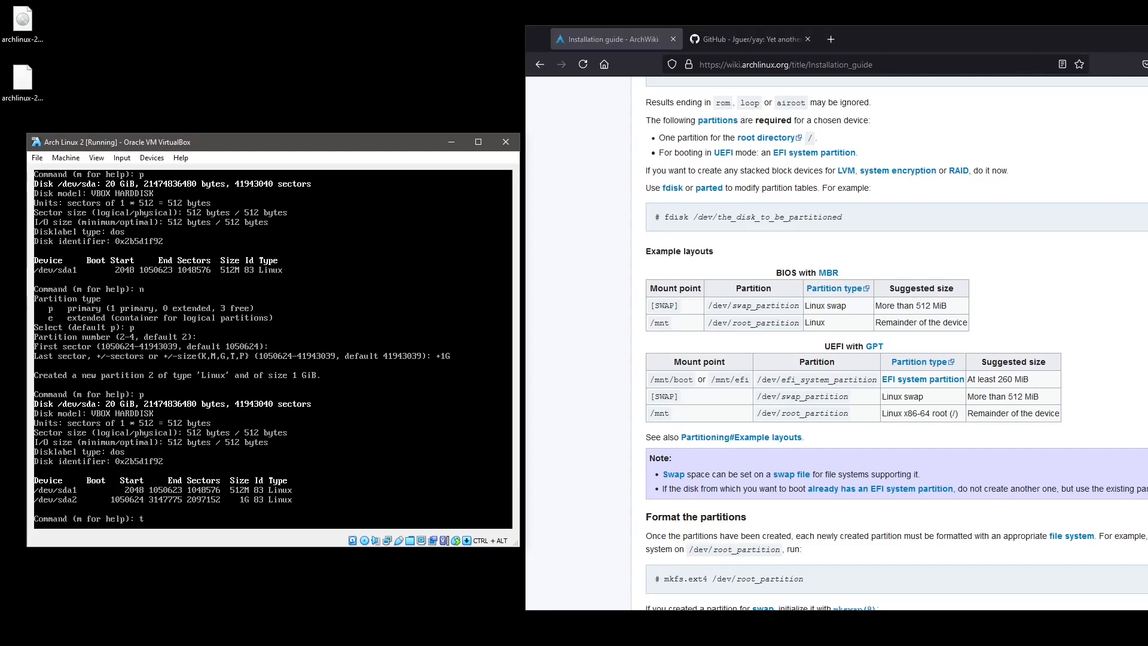
pyautogui.press('Return')
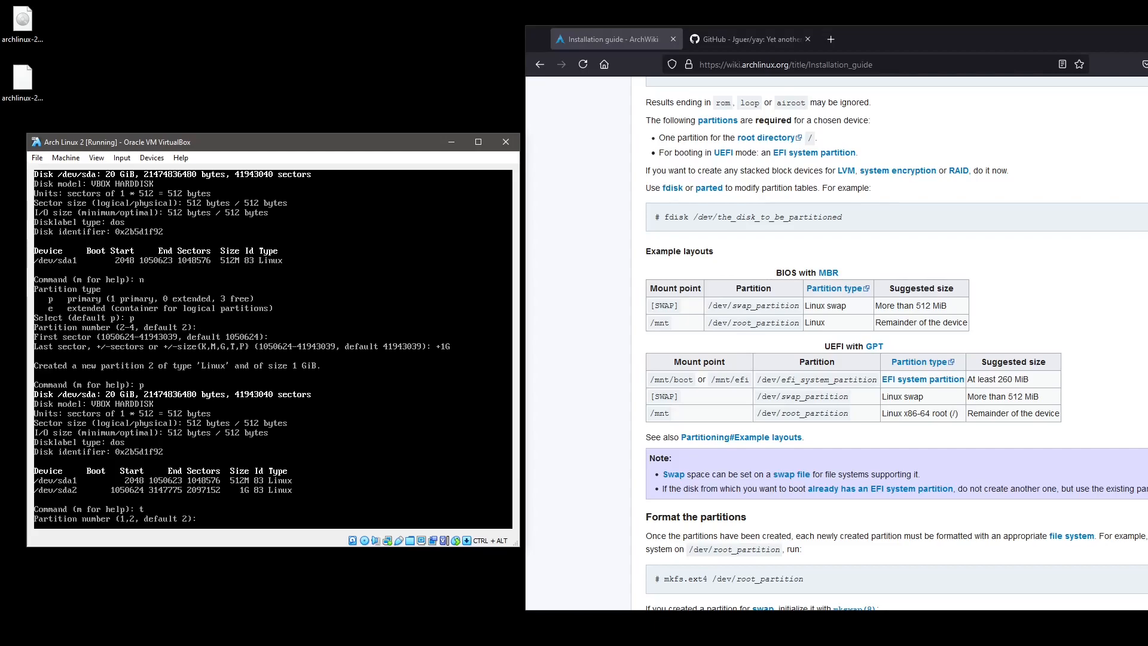
pyautogui.write('2')
pyautogui.press('Return')
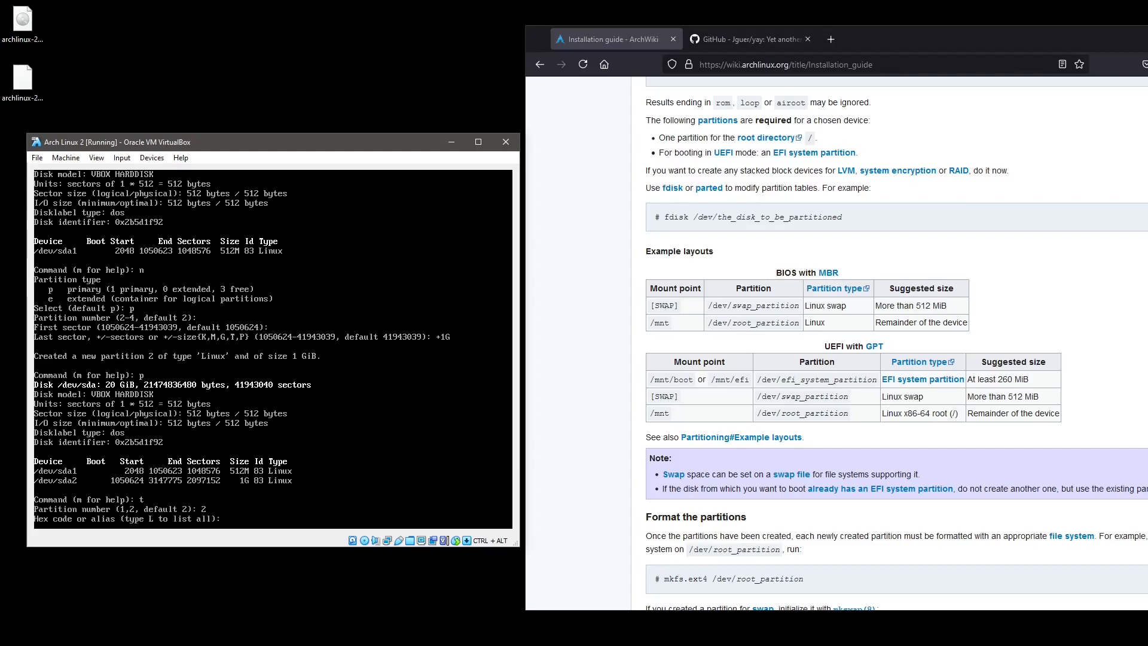
pyautogui.press('Return')
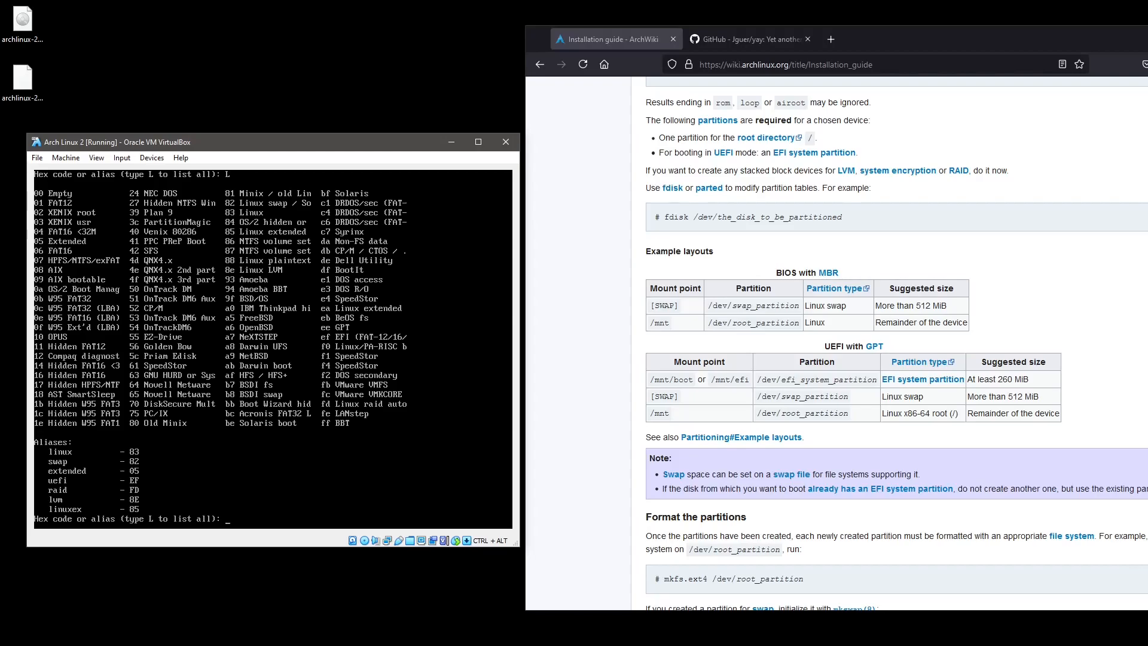
pyautogui.write('82')
pyautogui.press('Return')
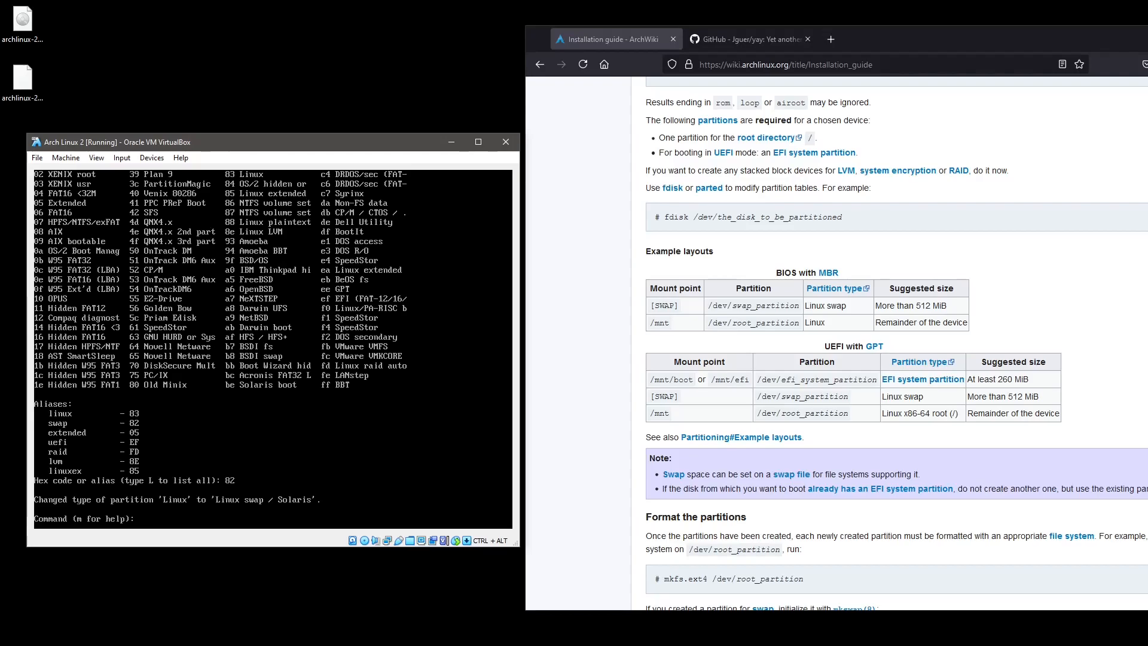
pyautogui.press('Return')
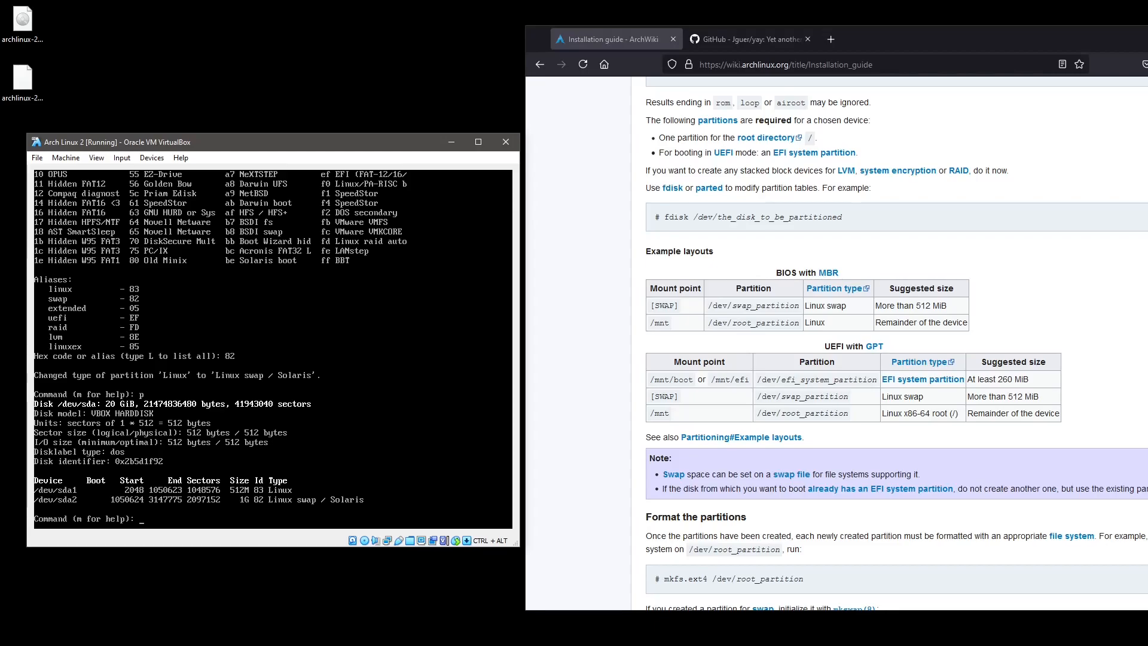
# Create primary partition 3 with default size, check the table, and write it to disk.
pyautogui.write('n')
pyautogui.press('Return')
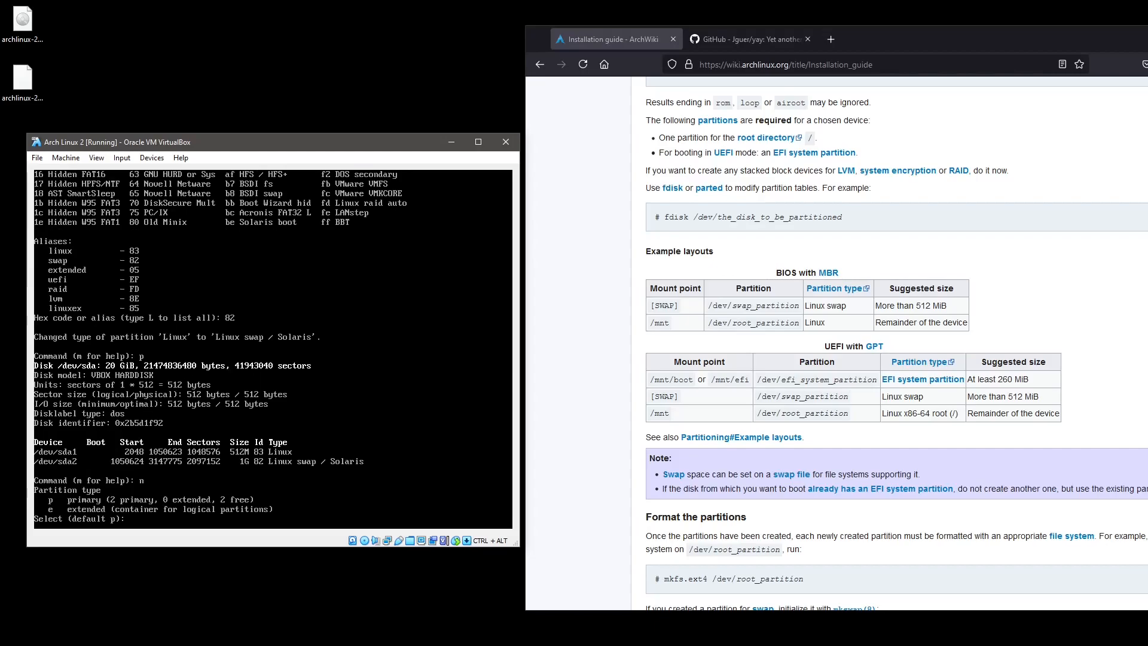
pyautogui.write('p')
pyautogui.press('Return')
pyautogui.press('Return')
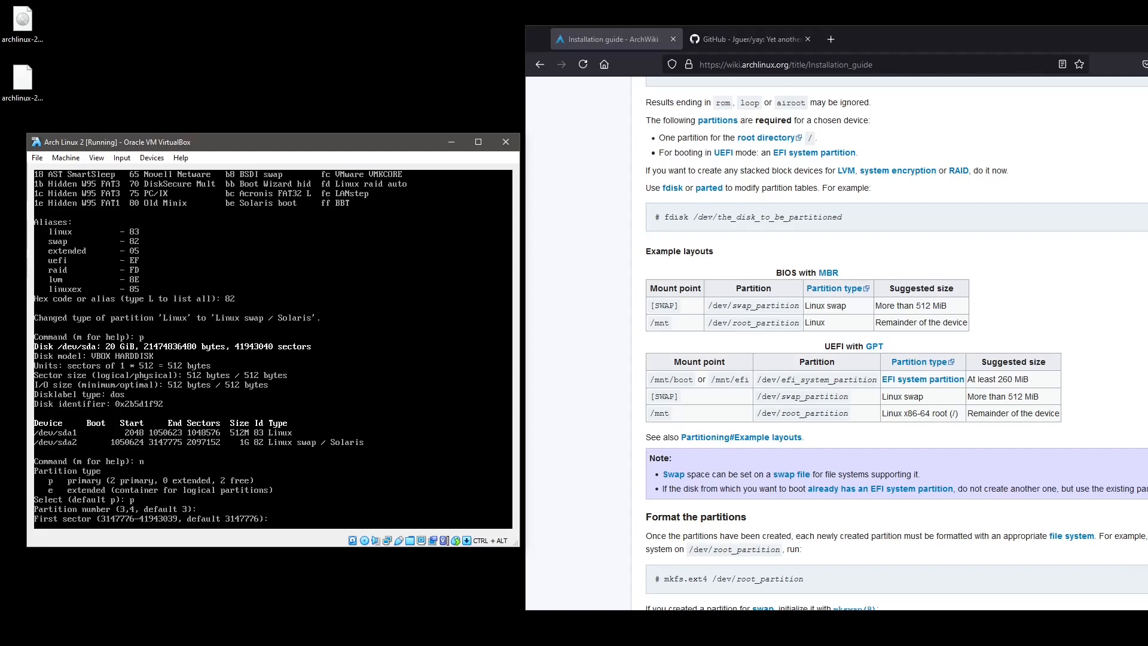
pyautogui.press('Return')
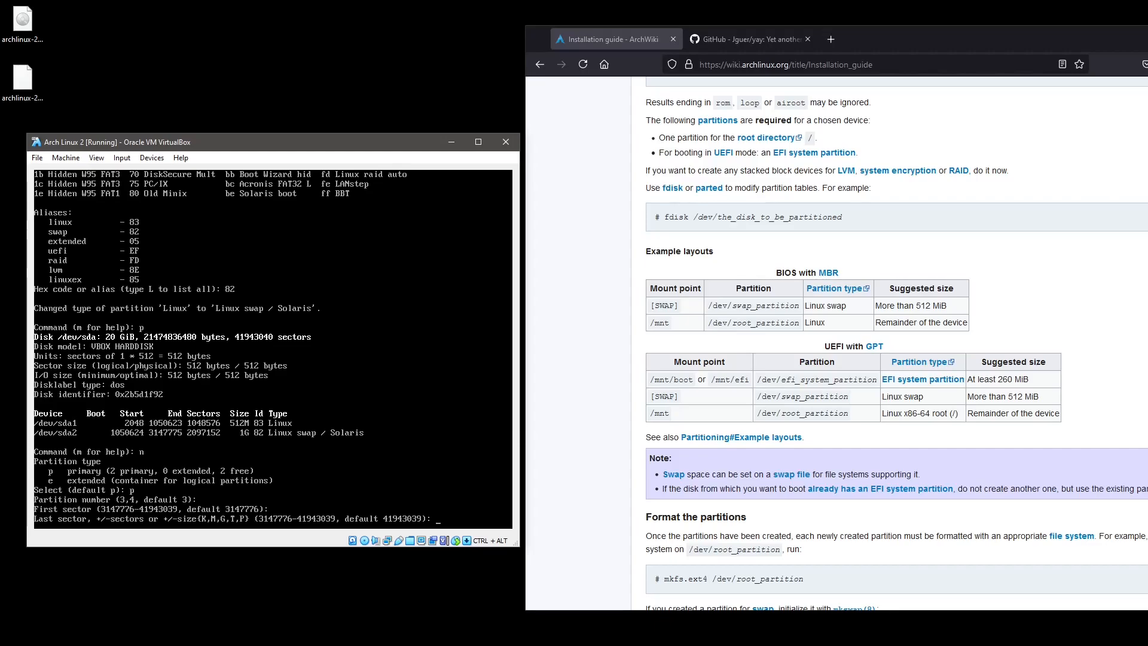
pyautogui.press('Return')
pyautogui.write('p')
pyautogui.press('Return')
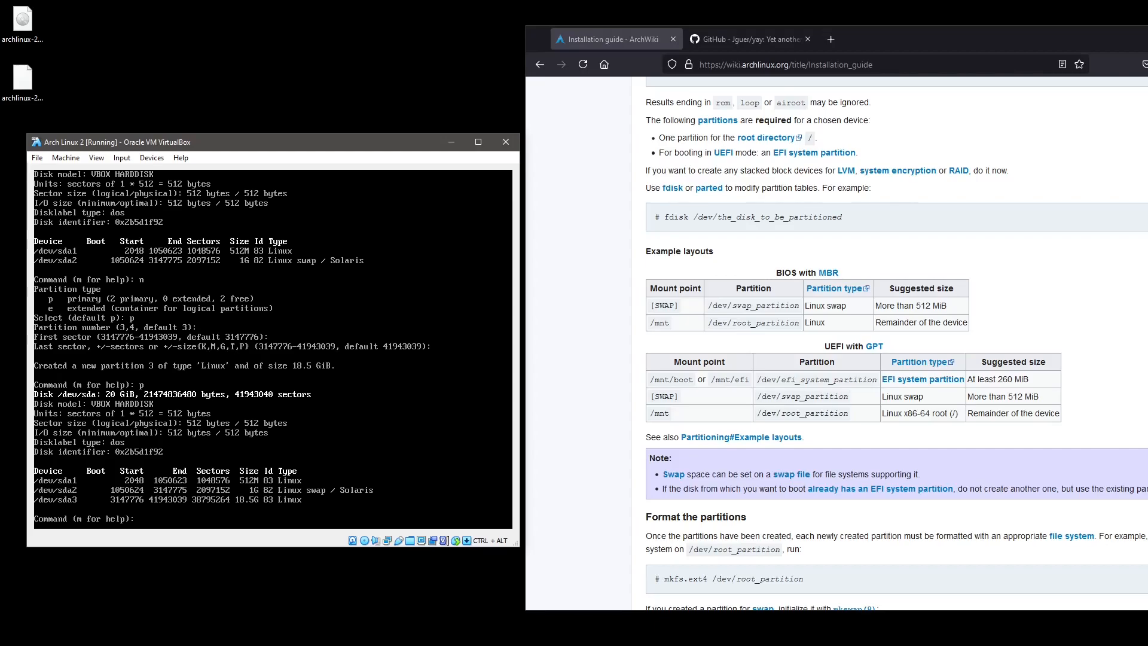
pyautogui.write('w')
pyautogui.press('Return')
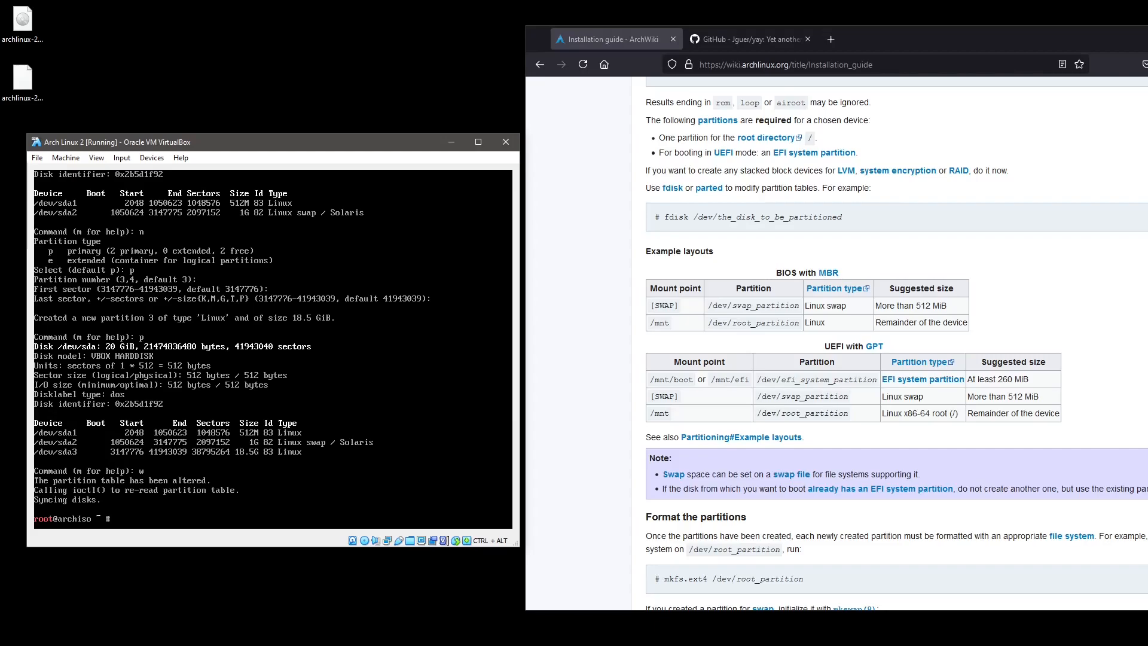
# Format /dev/sda1 as ext2 with mkfs.ext2.
pyautogui.scroll(-4, 600, 356)
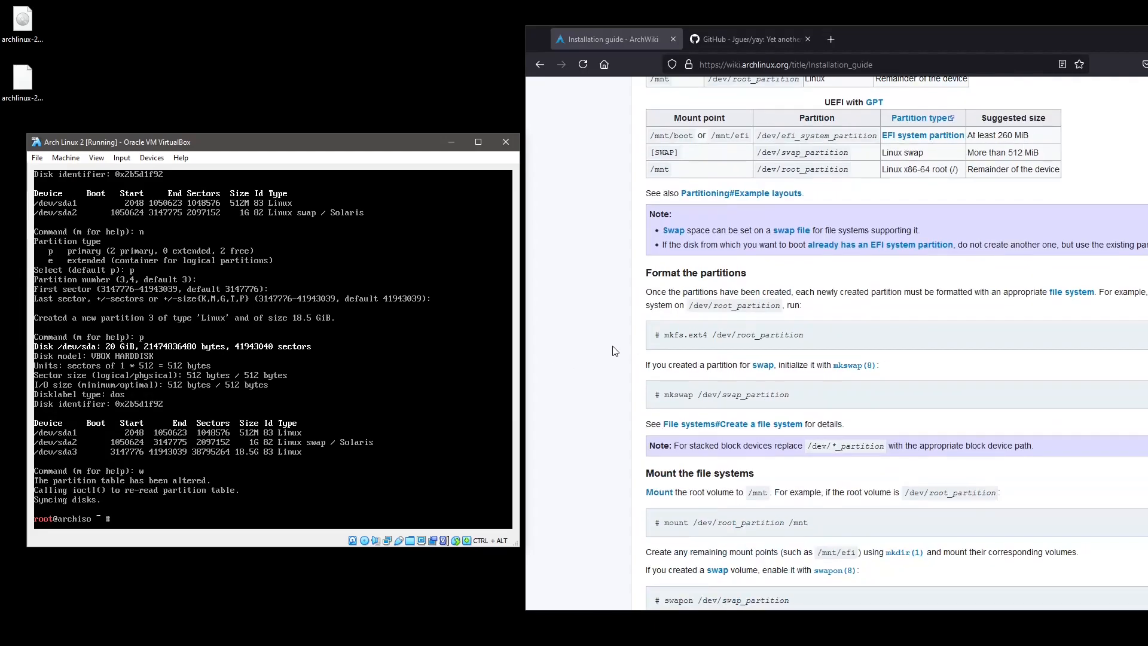
pyautogui.scroll(-1, 614, 351)
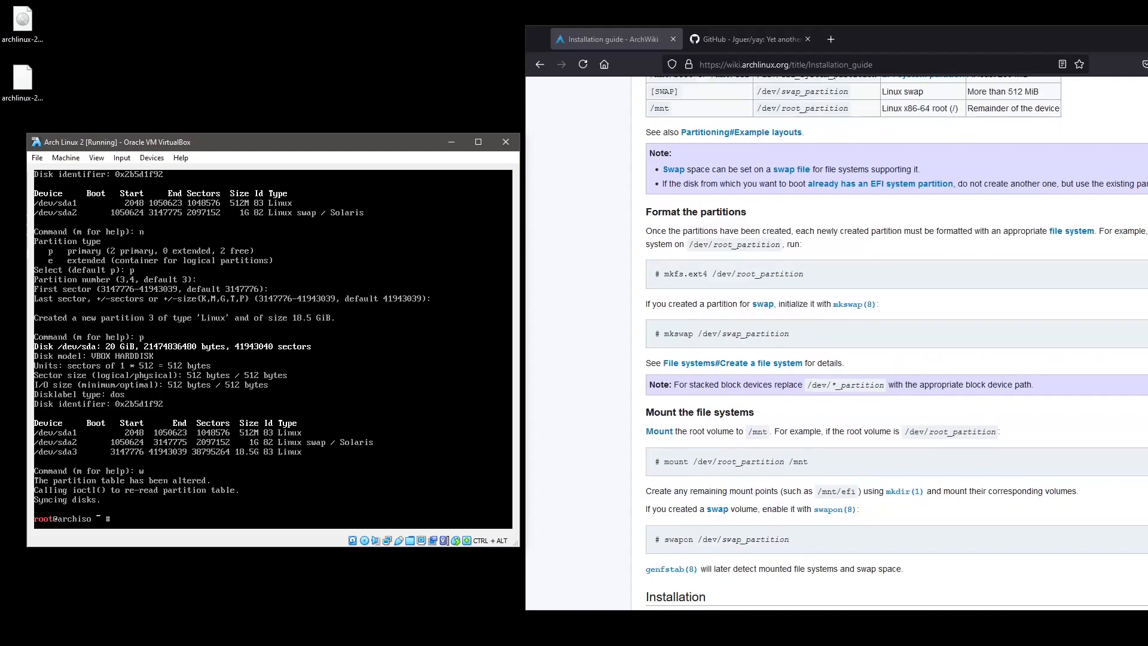
pyautogui.write('mkfs.ext2 /dev/sda1')
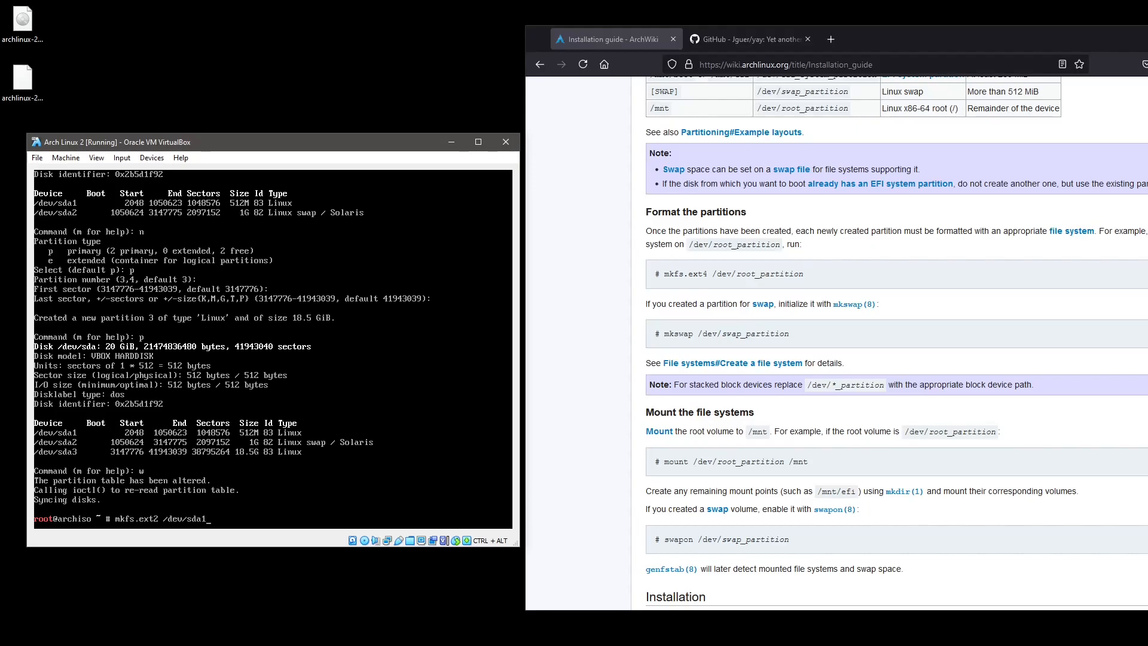
pyautogui.press('Return')
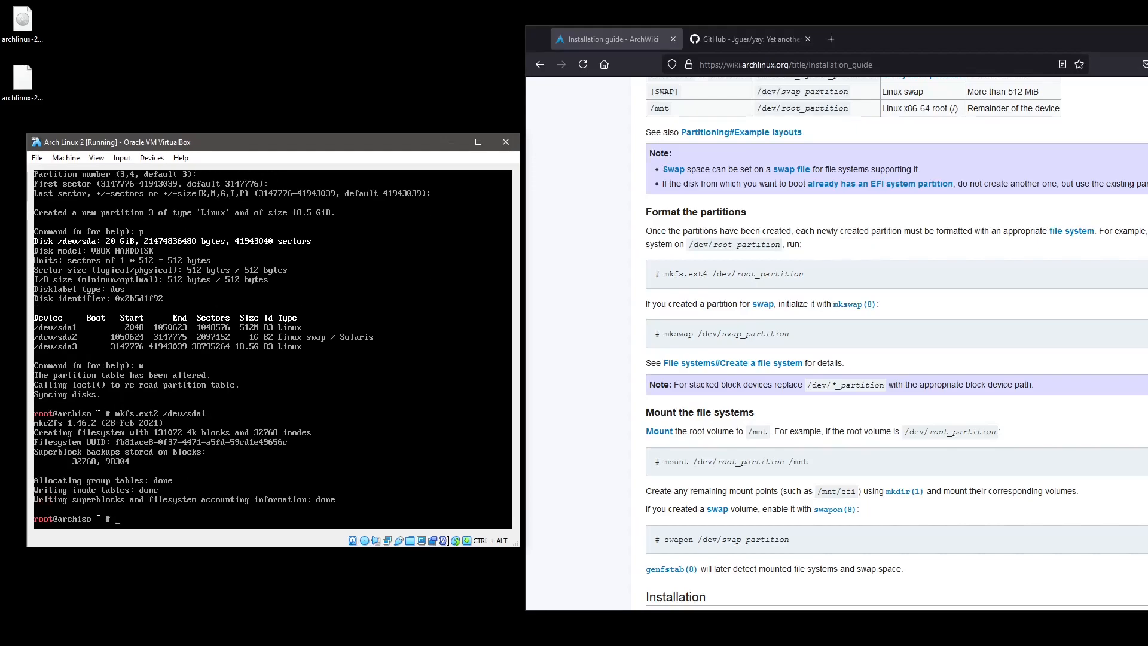
# Initialise /dev/sda2 as swap, enable it, and confirm with swapon -s.
pyautogui.write('mkswap /')
pyautogui.write('dev/sda2')
pyautogui.press('Return')
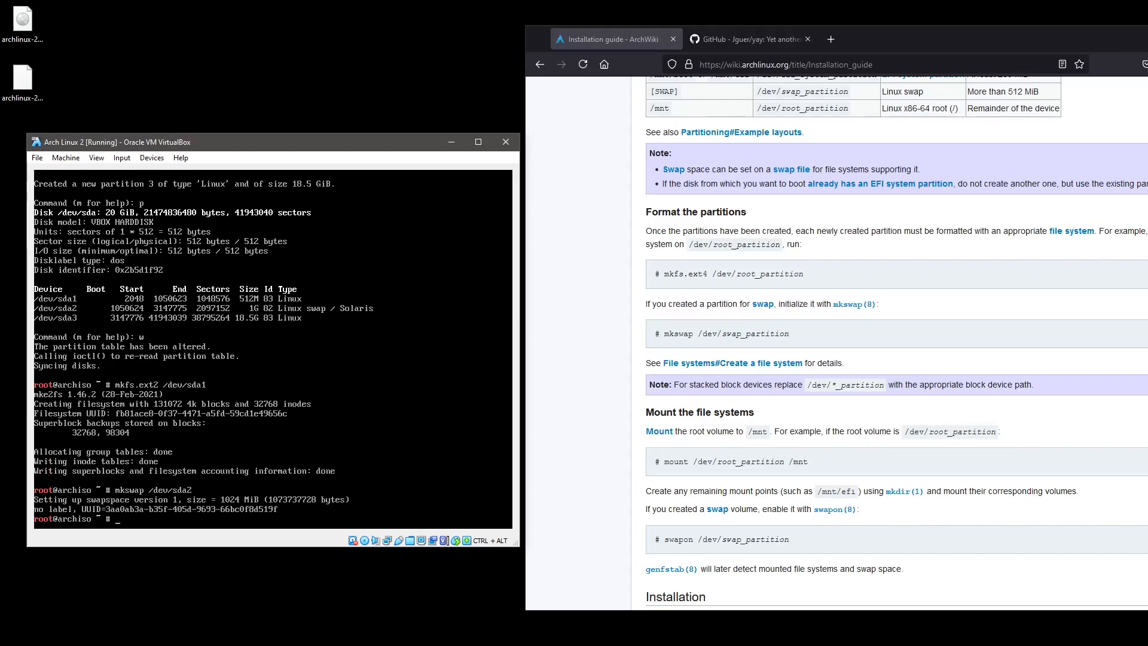
pyautogui.write('swapon /dev/sda2')
pyautogui.press('Return')
pyautogui.press('Up')
pyautogui.press('BackSpace')
pyautogui.press('BackSpace')
pyautogui.press('BackSpace')
pyautogui.press('BackSpace')
pyautogui.press('BackSpace')
pyautogui.press('BackSpace')
pyautogui.press('BackSpace')
pyautogui.press('BackSpace')
pyautogui.press('BackSpace')
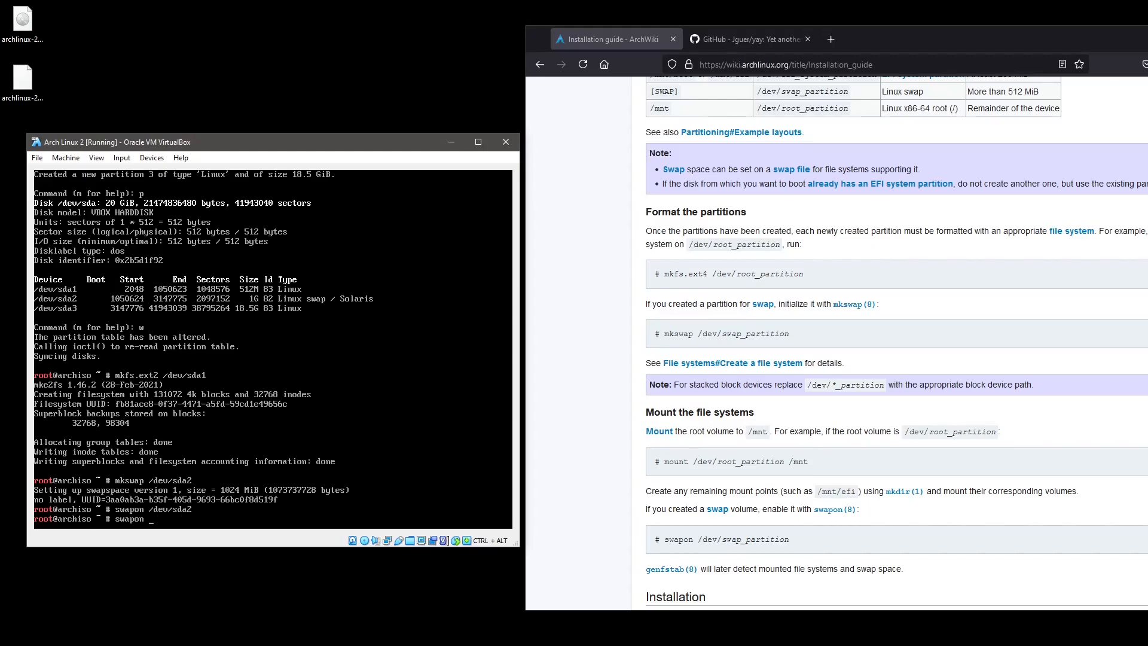
pyautogui.write('-s')
pyautogui.press('Return')
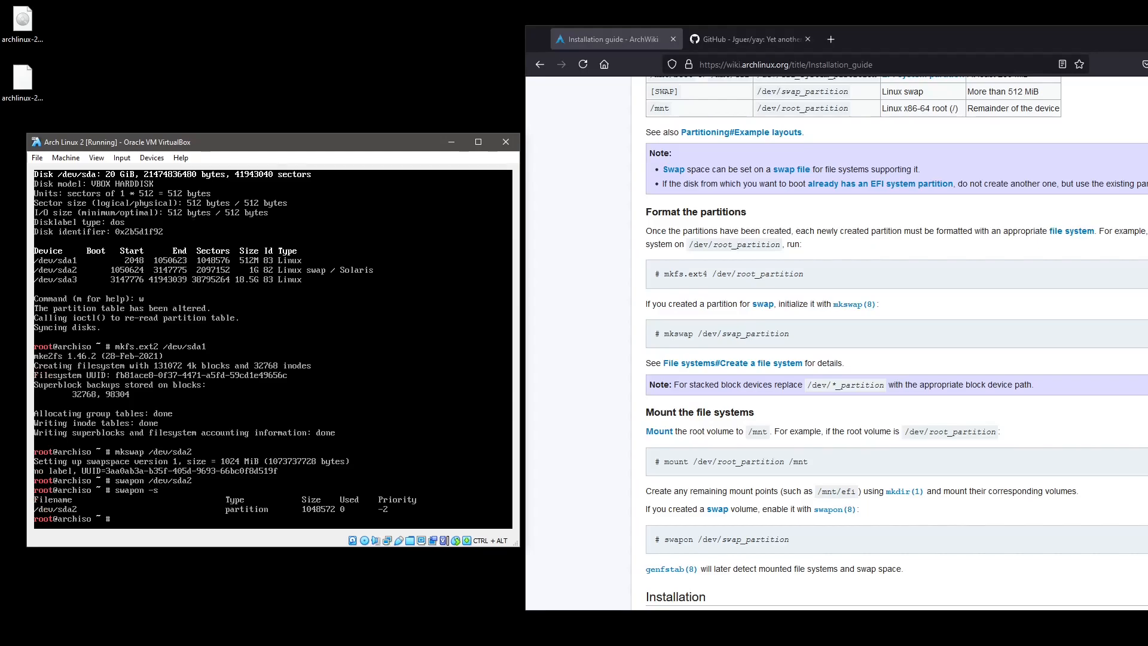
# Format /dev/sda3 as ext4 with mkfs.ext4.
pyautogui.press('Up')
pyautogui.press('Up')
pyautogui.press('Up')
pyautogui.press('Up')
pyautogui.press('Delete')
pyautogui.write('4 /dev/sda3')
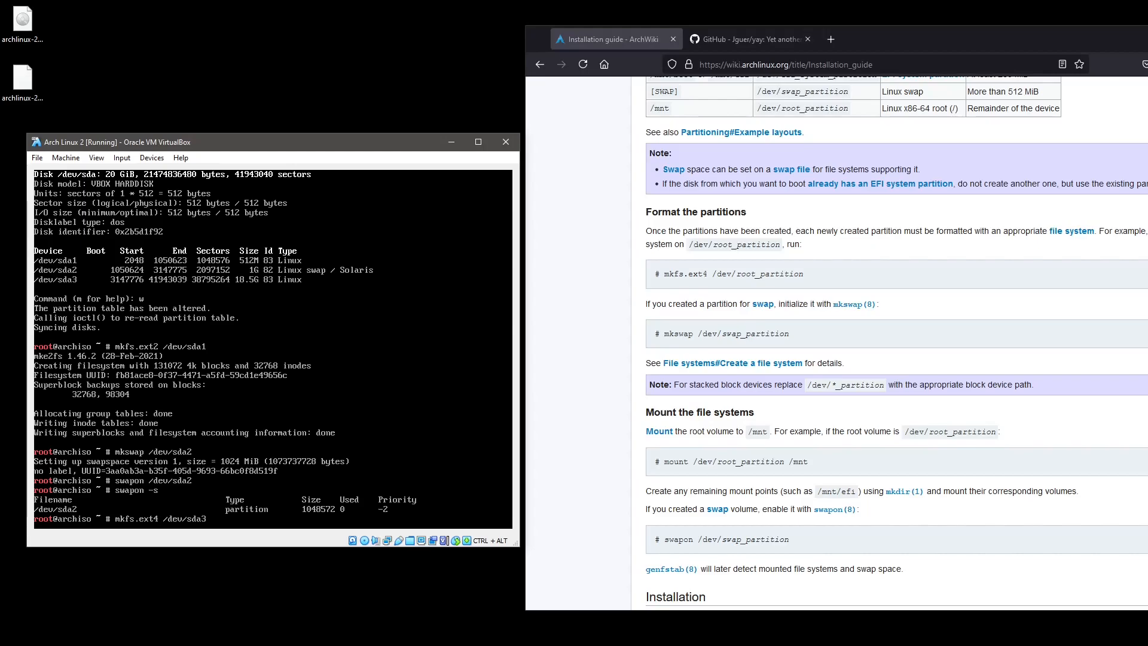
pyautogui.press('Return')
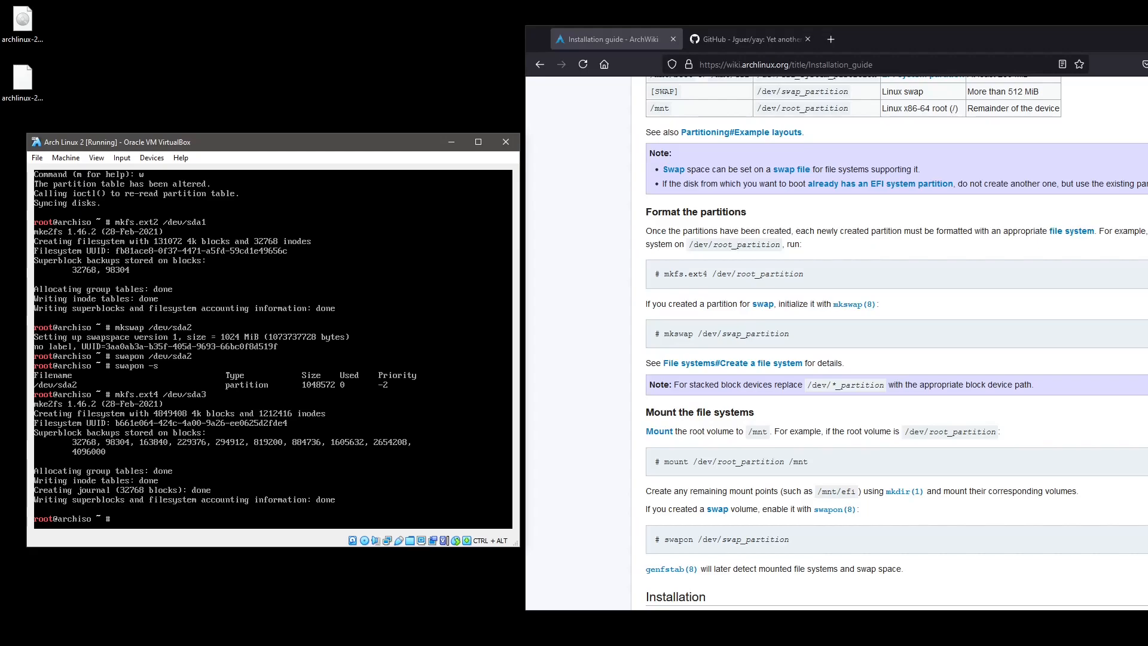
pyautogui.click(590, 412)
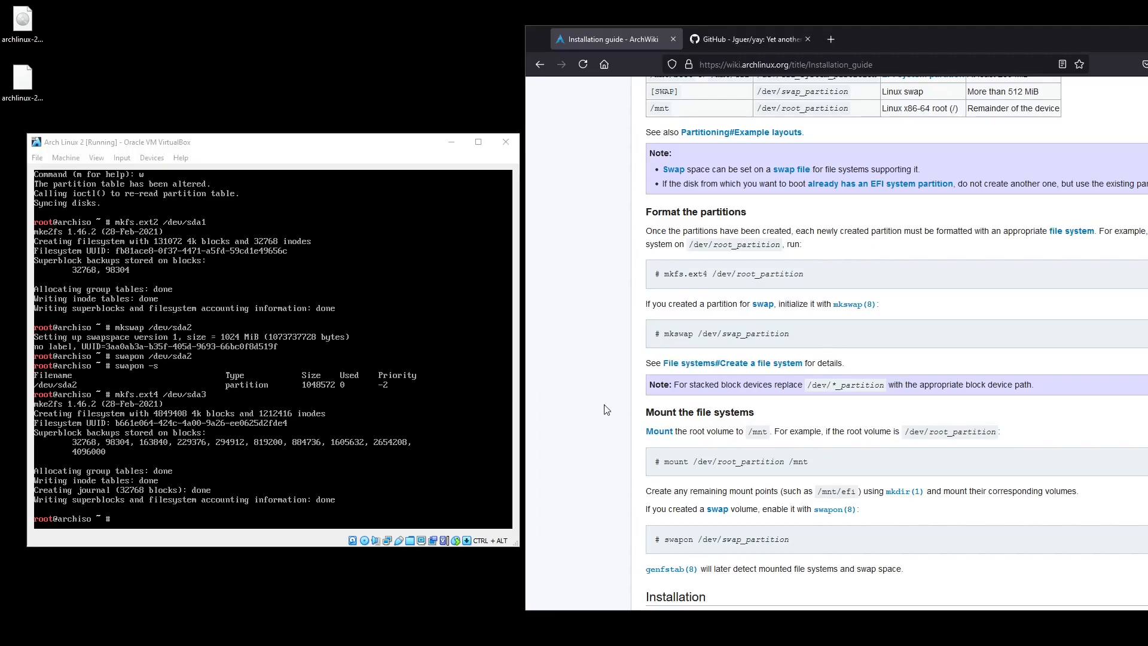
# Mount /dev/sda3 at /mnt in the VM console.
pyautogui.scroll(-3, 632, 301)
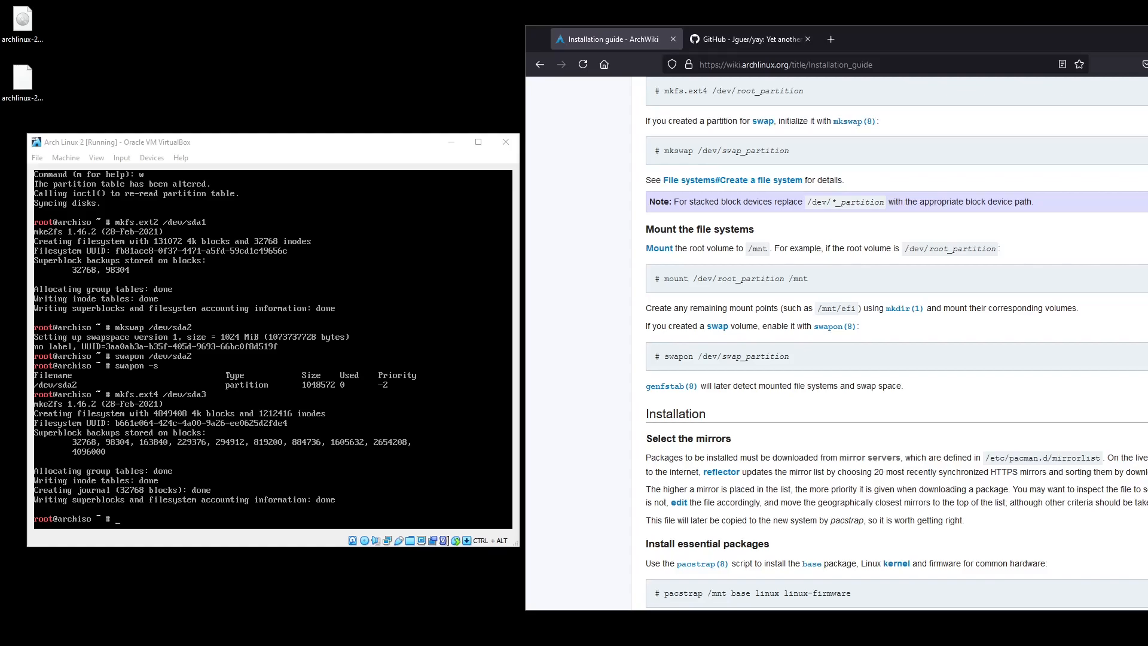
pyautogui.hotkey('alt', 'Tab')
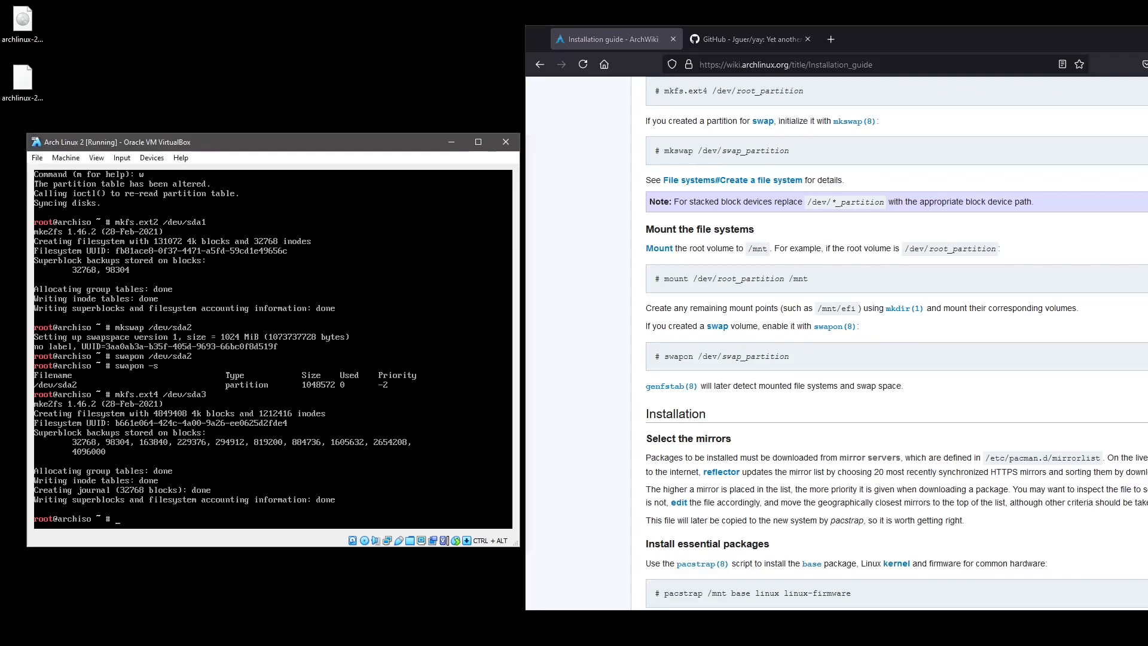
pyautogui.write('mount /dev/sda3 /mnt')
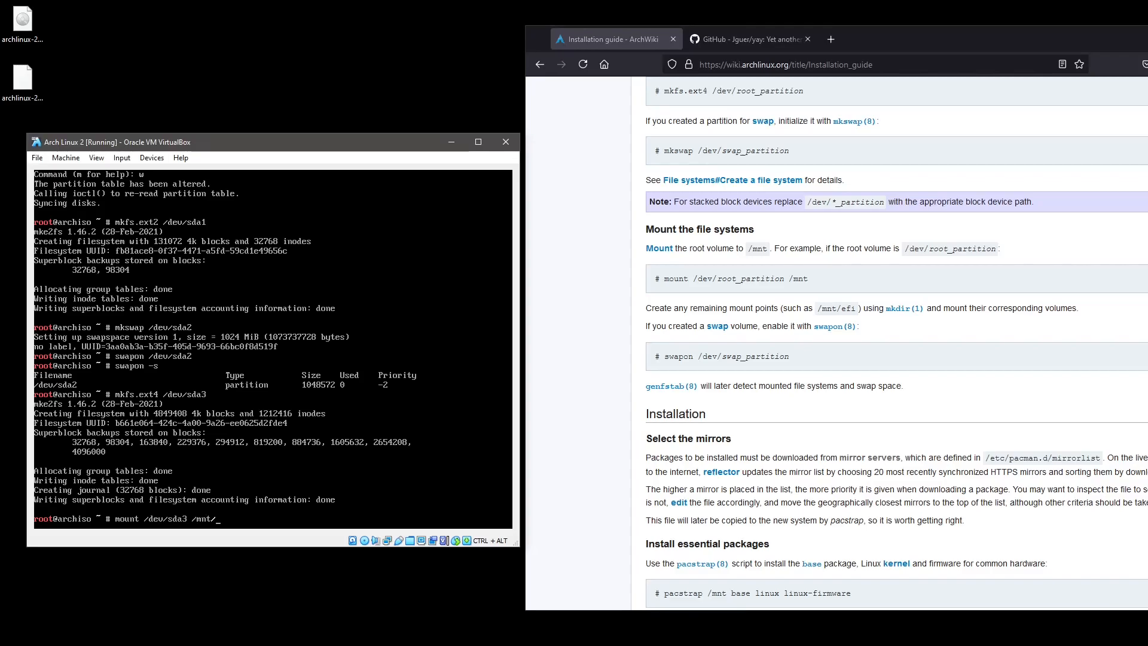
pyautogui.write('/')
pyautogui.press('BackSpace')
pyautogui.press('Return')
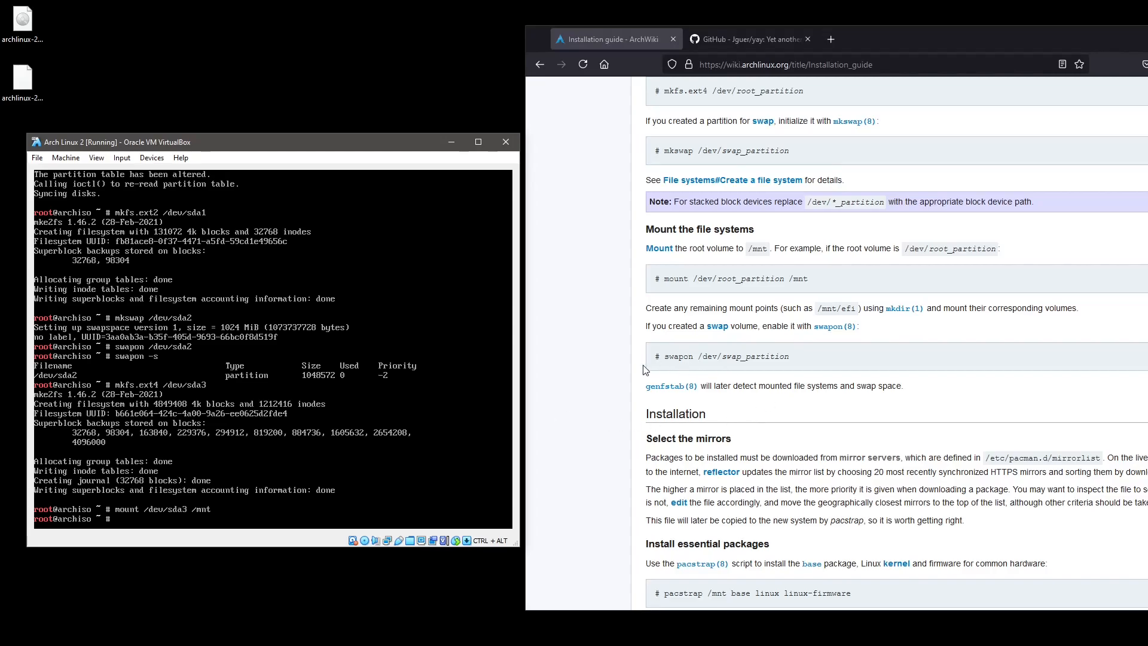
# Run pacstrap to install base, linux and linux-firmware into /mnt.
pyautogui.scroll(-7, 612, 370)
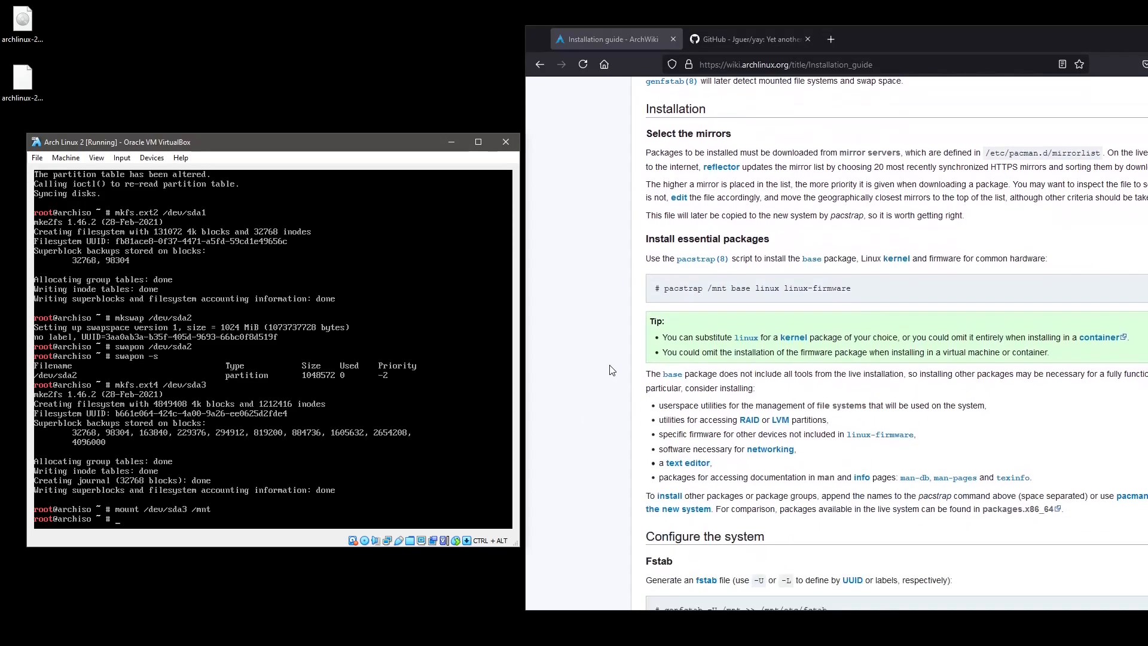
pyautogui.scroll(1, 612, 370)
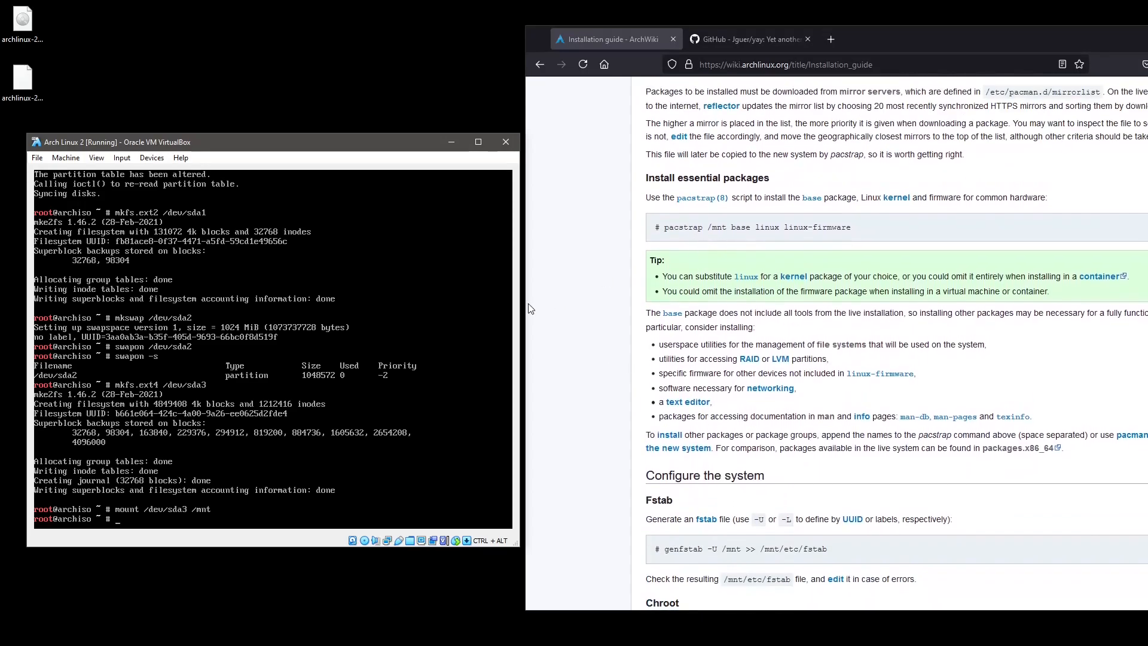
pyautogui.write('pacstrap /mnt')
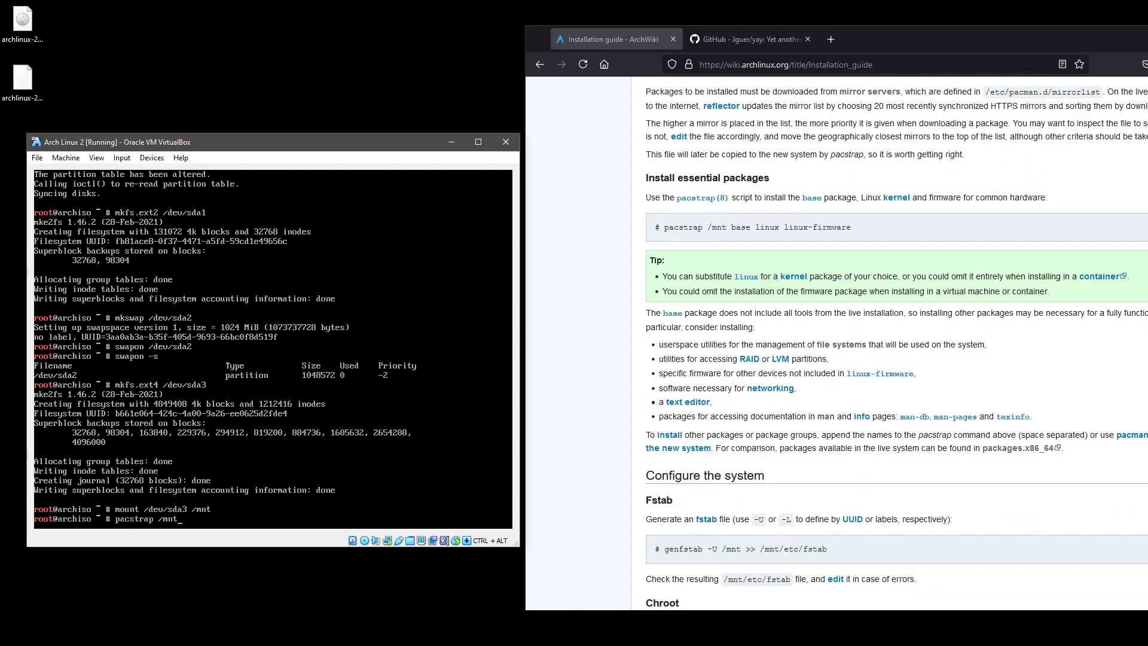
pyautogui.write('/base ')
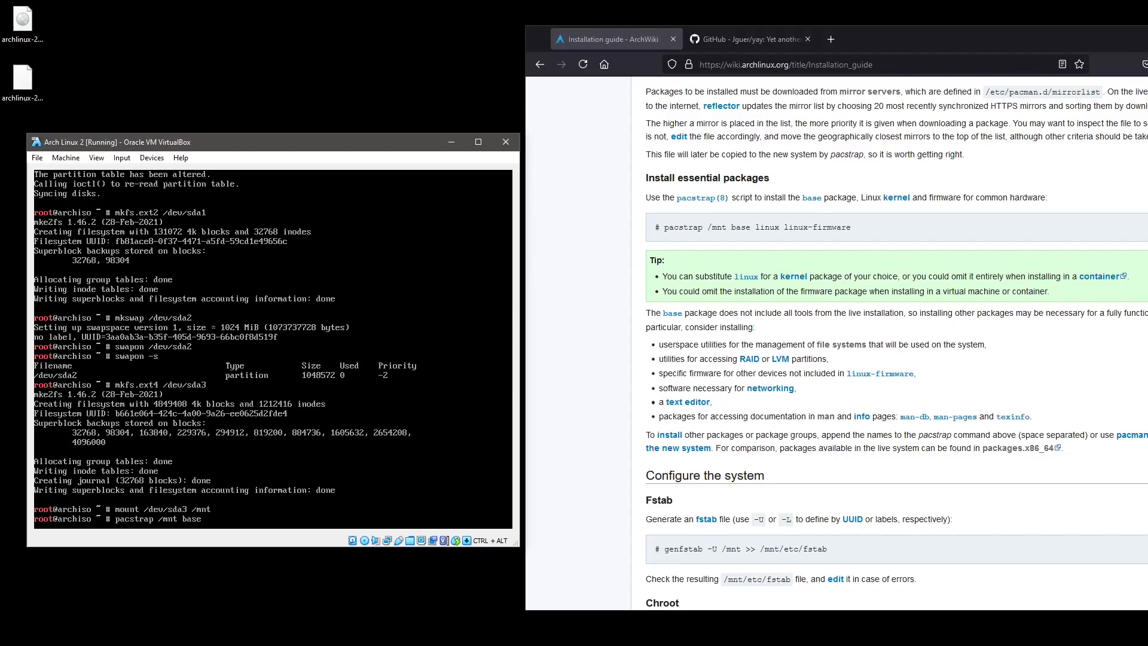
pyautogui.write('linux linux-firmware')
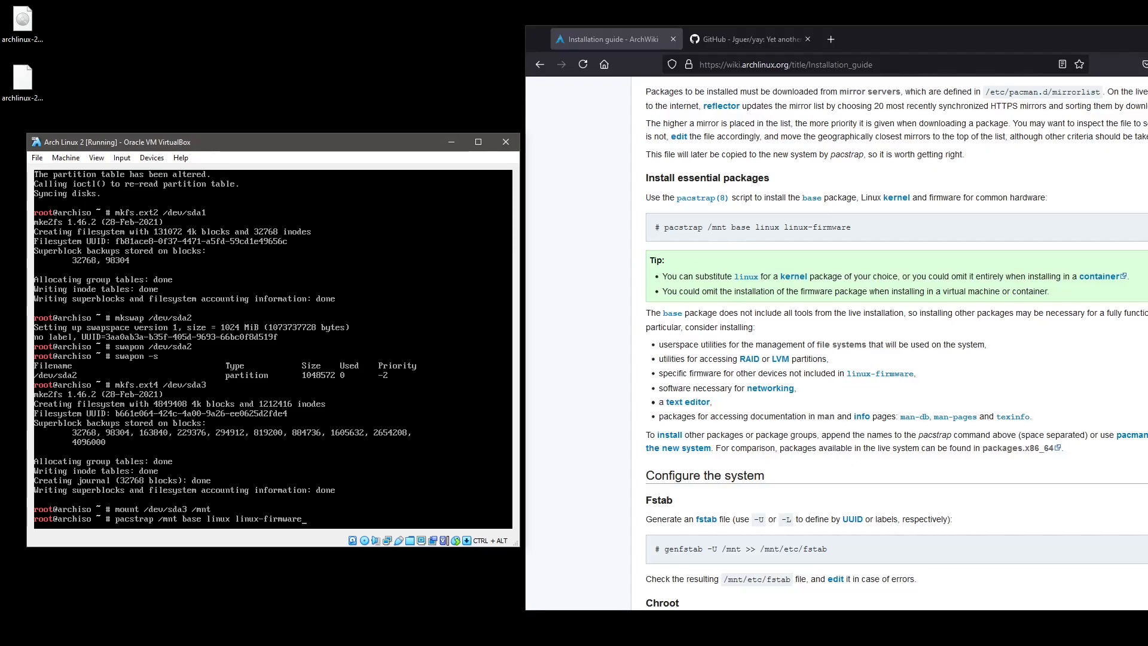
pyautogui.press('Return')
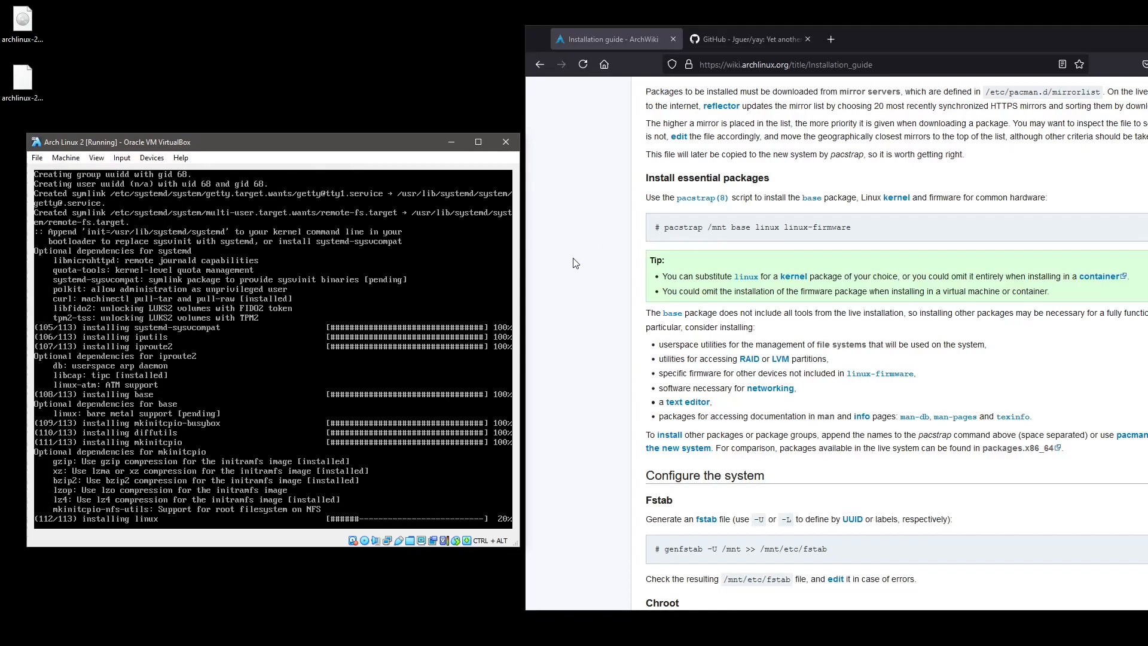
pyautogui.scroll(-1, 575, 263)
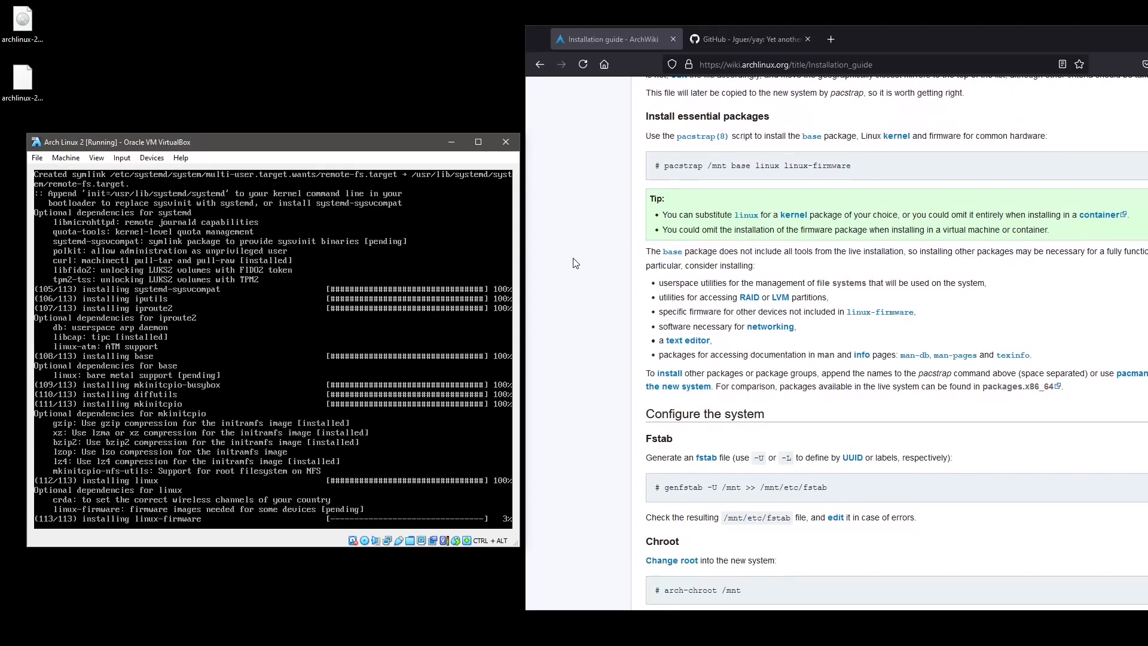
pyautogui.scroll(-1, 576, 263)
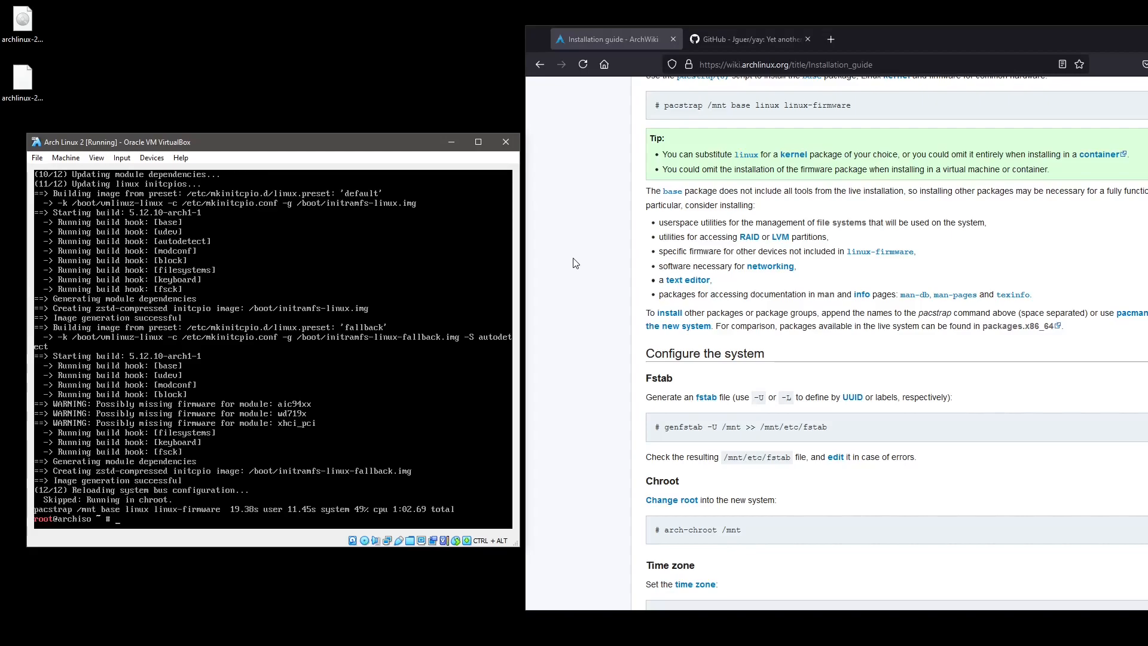
pyautogui.press('Up')
pyautogui.press('Up')
pyautogui.press('Down')
pyautogui.press('Down')
pyautogui.scroll(-3, 562, 279)
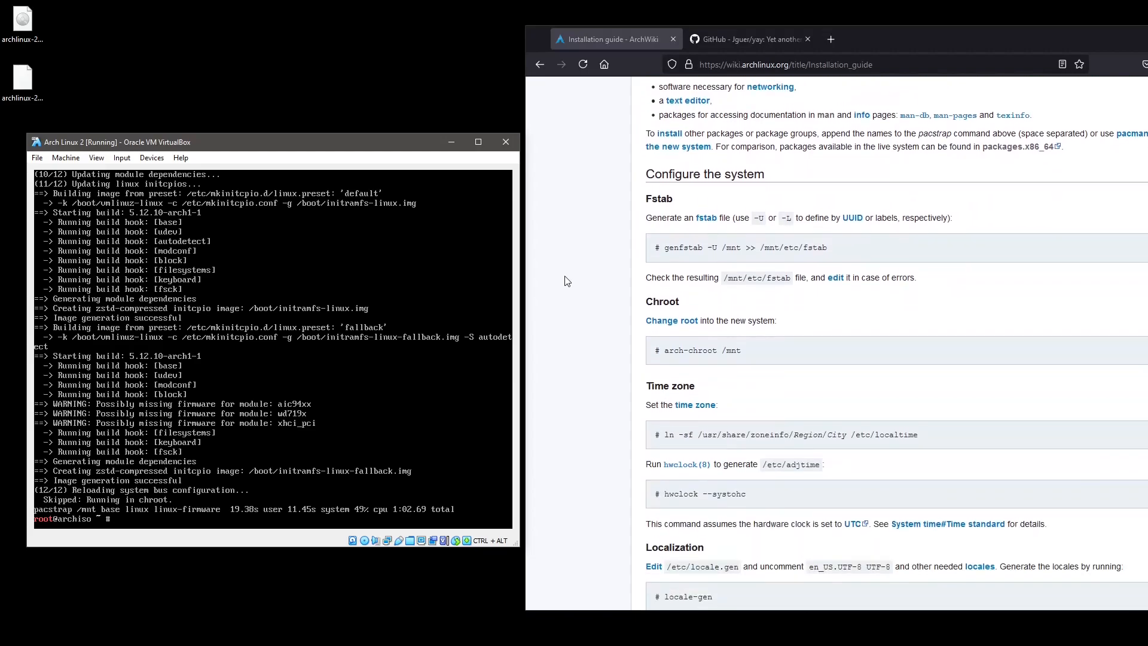
pyautogui.scroll(-1, 568, 281)
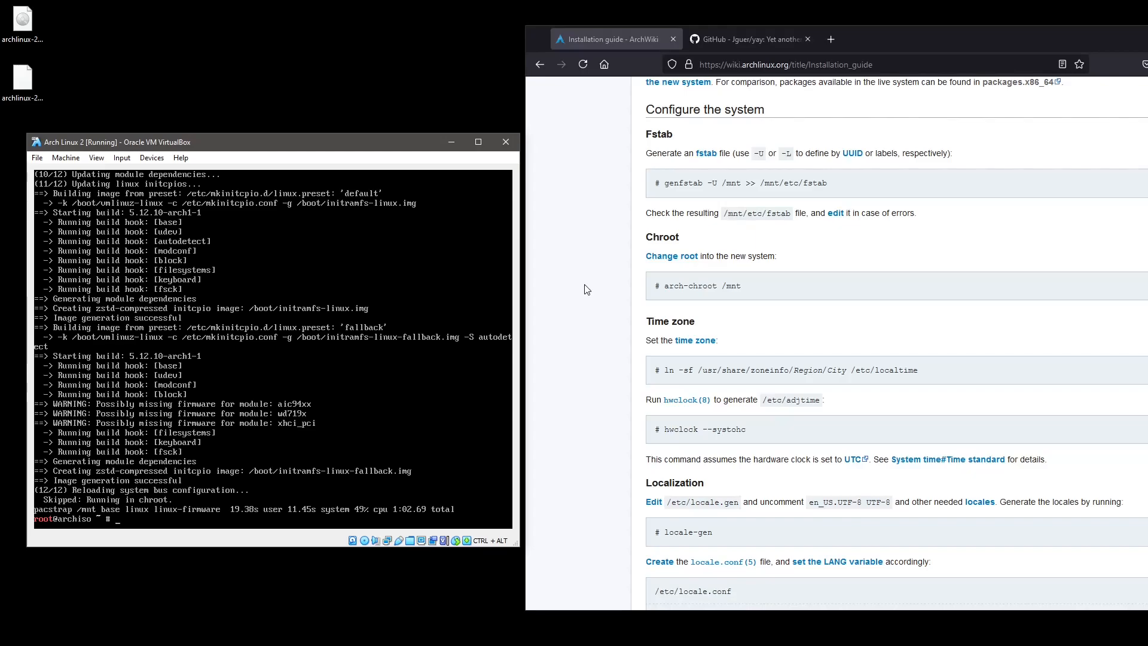
# Run genfstab -U /mnt >> /mnt/etc/fstab to write a UUID-based fstab.
pyautogui.scroll(5, 586, 289)
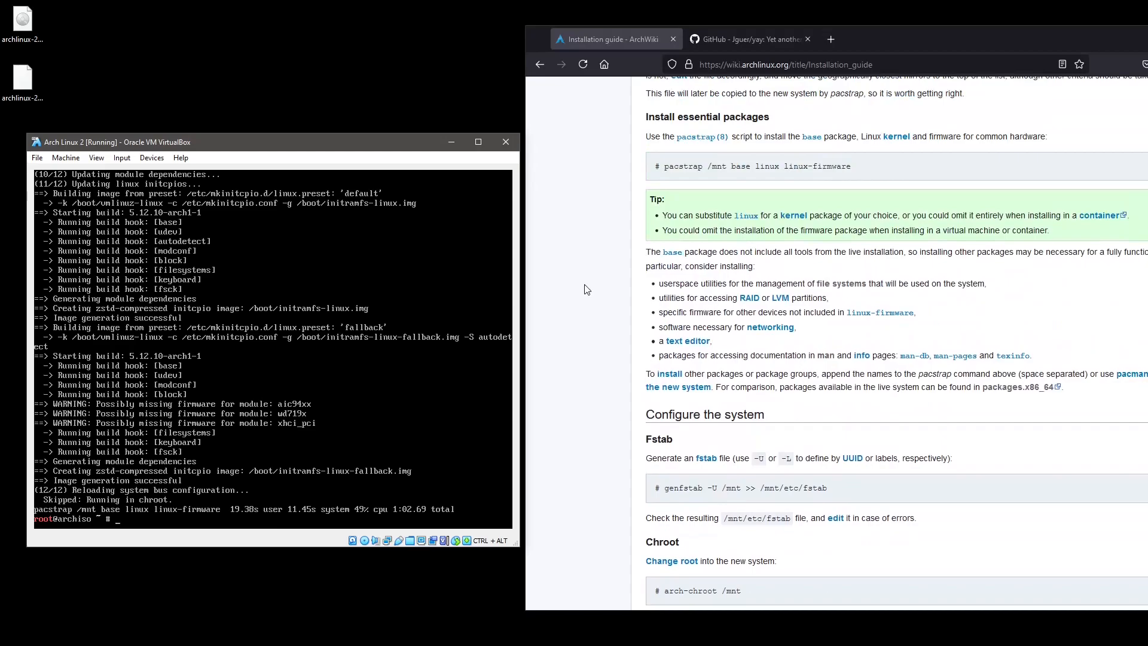
pyautogui.press('Up')
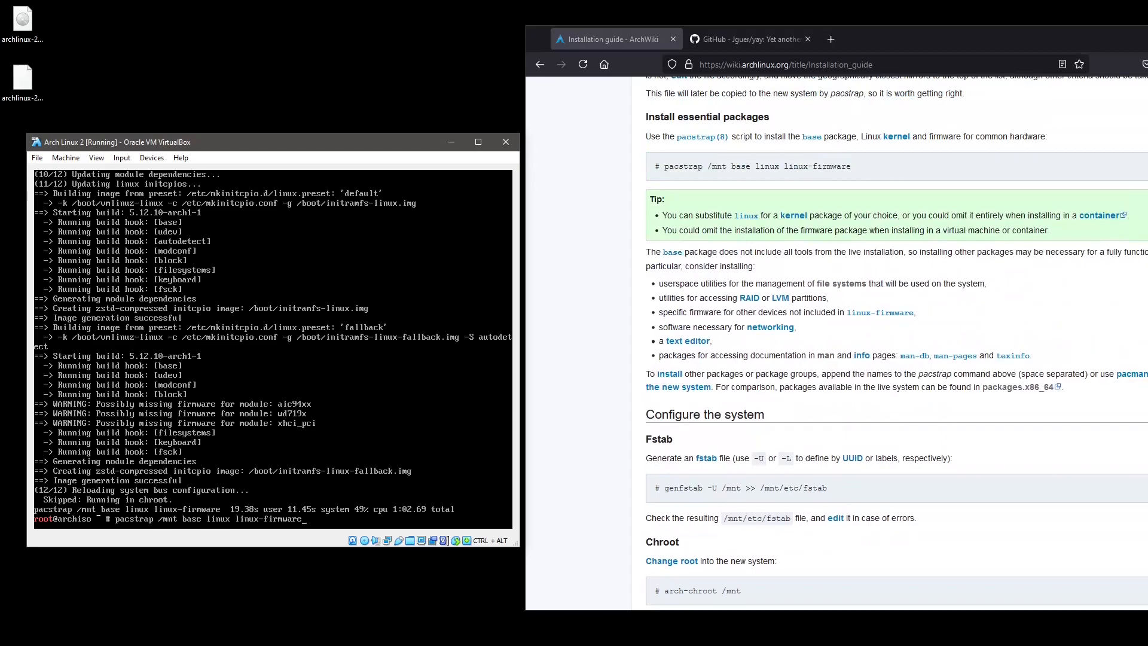
pyautogui.press('Down')
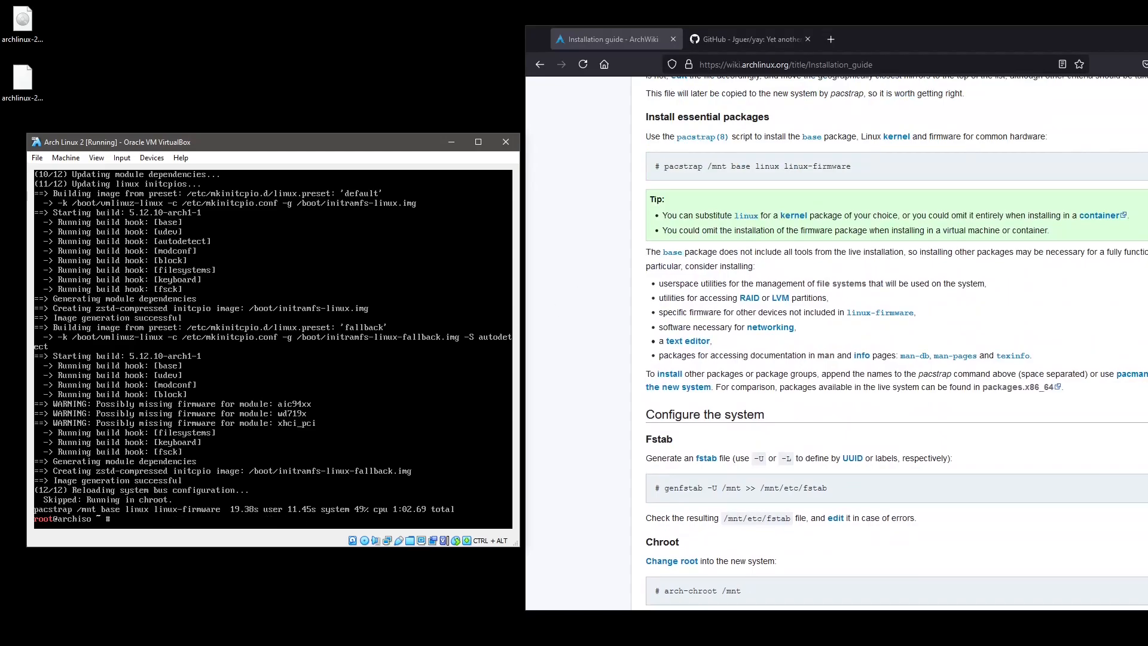
pyautogui.write('genfstab -U /mnt >>')
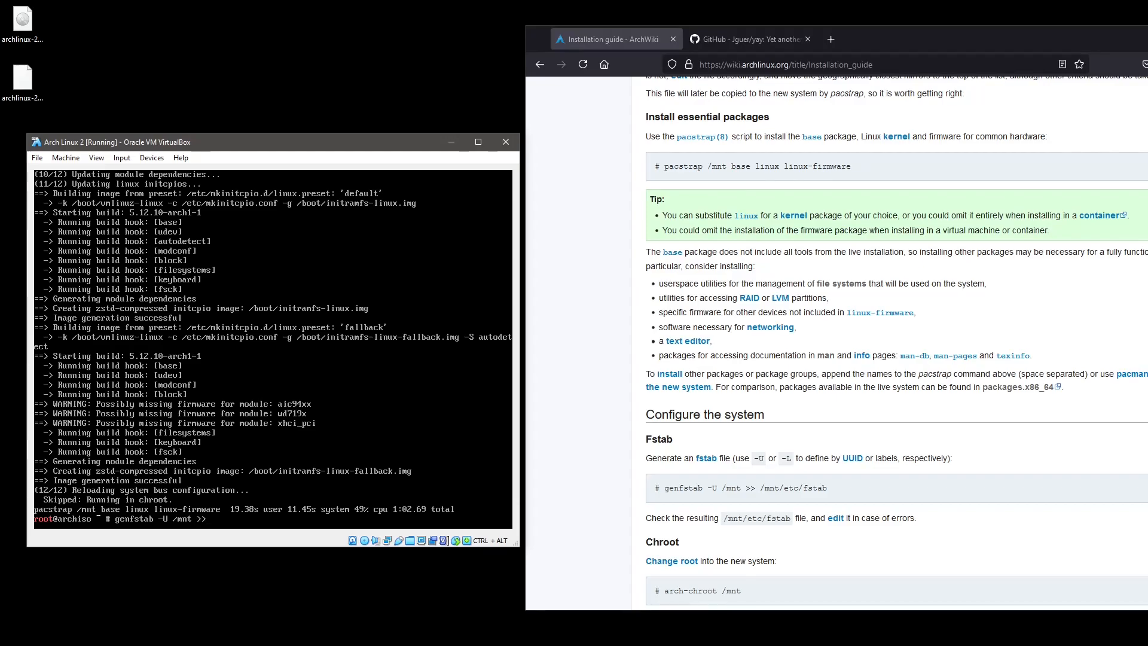
pyautogui.write(' /mnt/etc/fstab')
pyautogui.press('Return')
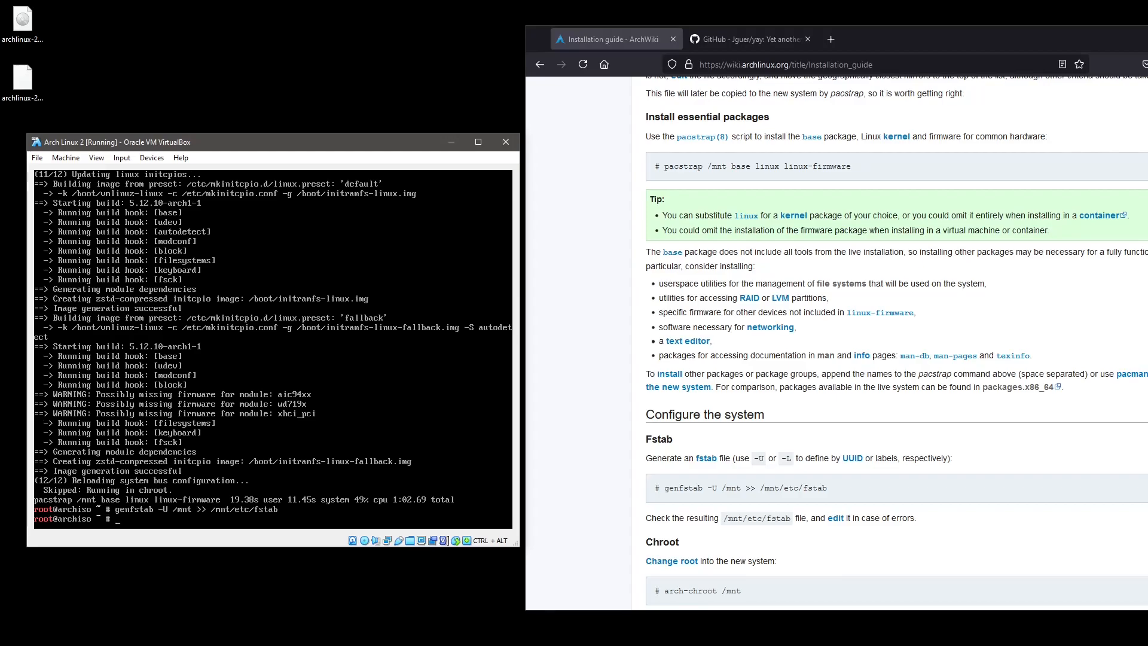
pyautogui.scroll(-6, 770, 398)
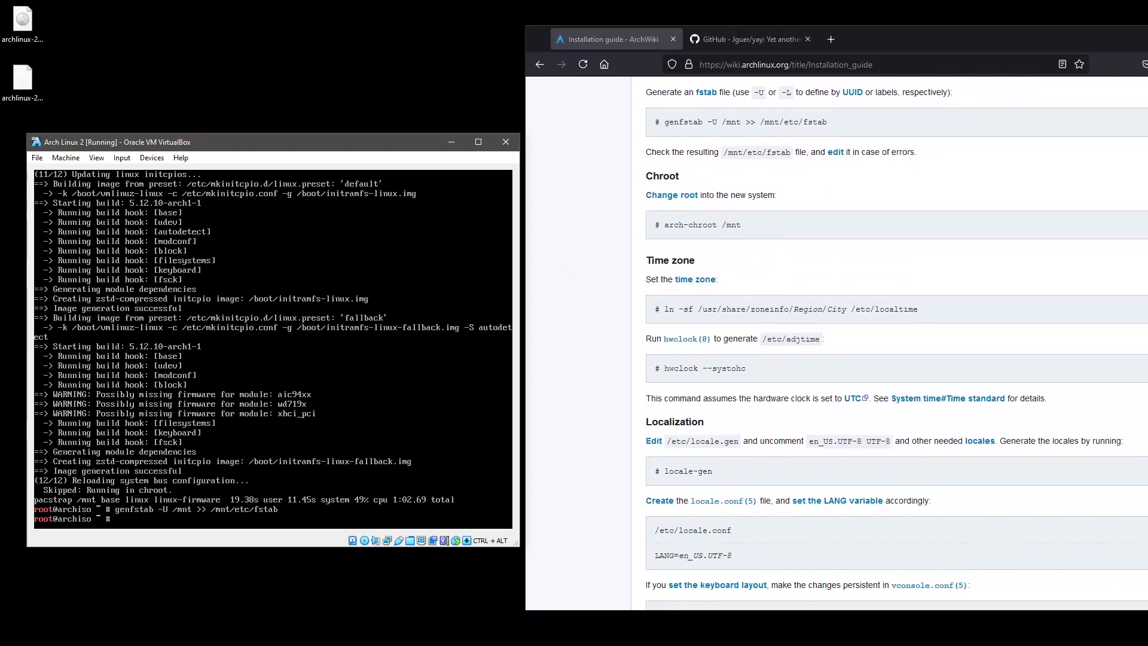
# Chroot into /mnt and attempt linking /etc/localtime to Europe/Stockholm.
pyautogui.write('arch-chroot /mnt')
pyautogui.press('Return')
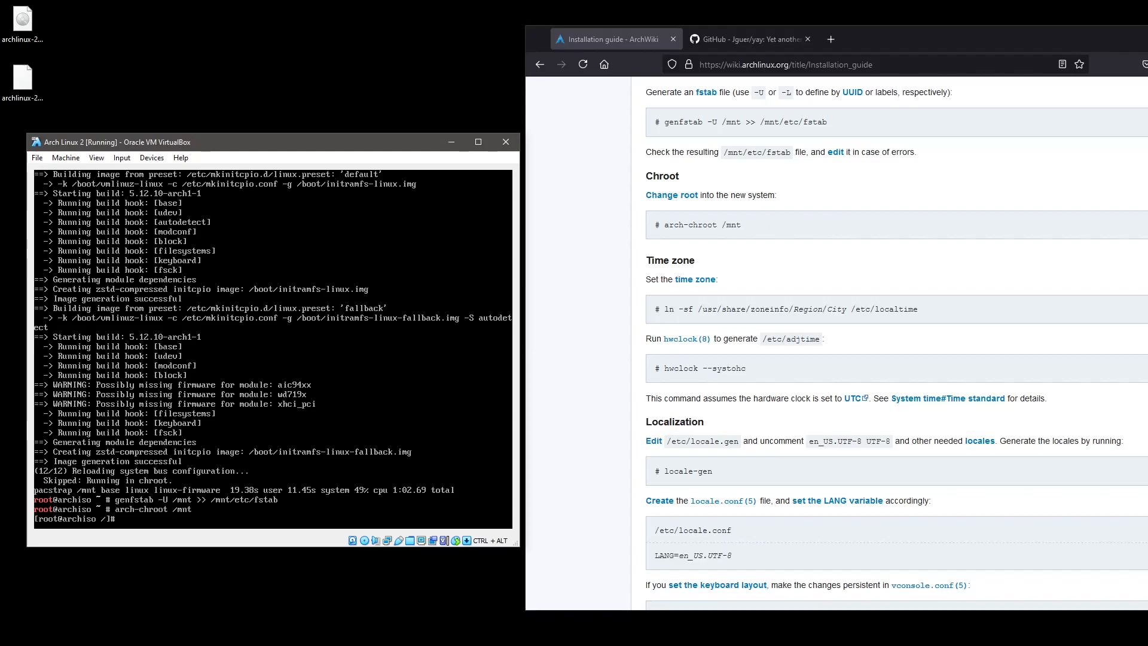
pyautogui.write('ln -sd /usr/share/zoneinfo/Europe/Stoc')
pyautogui.press('Tab')
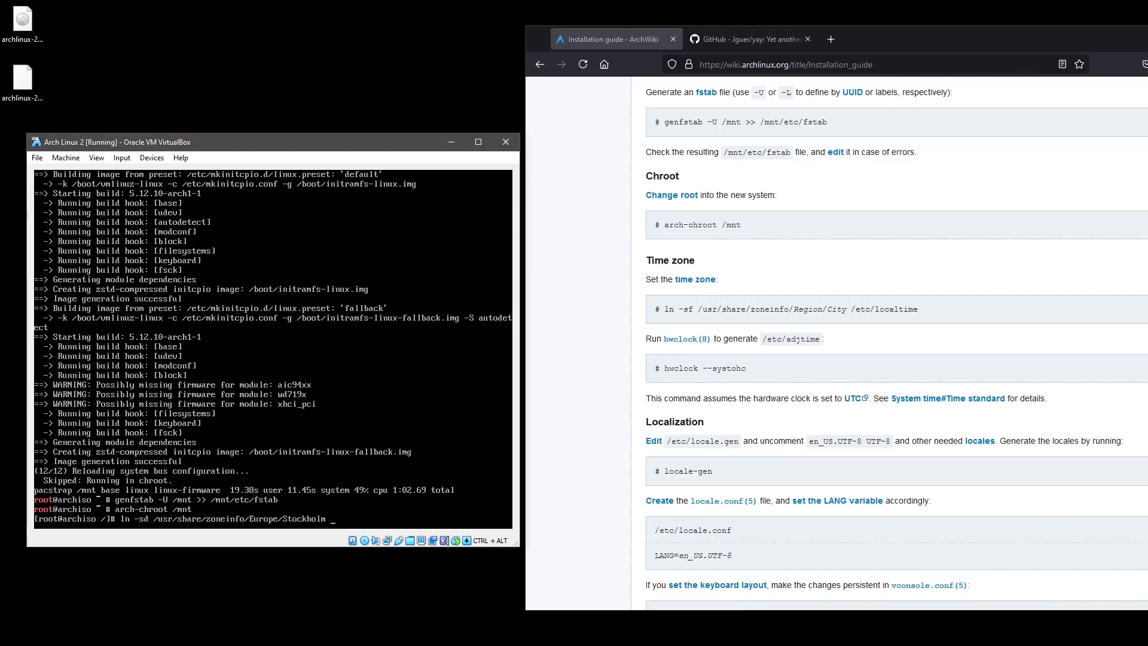
pyautogui.write('/etc/loca')
pyautogui.press('Tab')
pyautogui.press('BackSpace')
pyautogui.press('BackSpace')
pyautogui.press('BackSpace')
pyautogui.write('time')
pyautogui.press('Return')
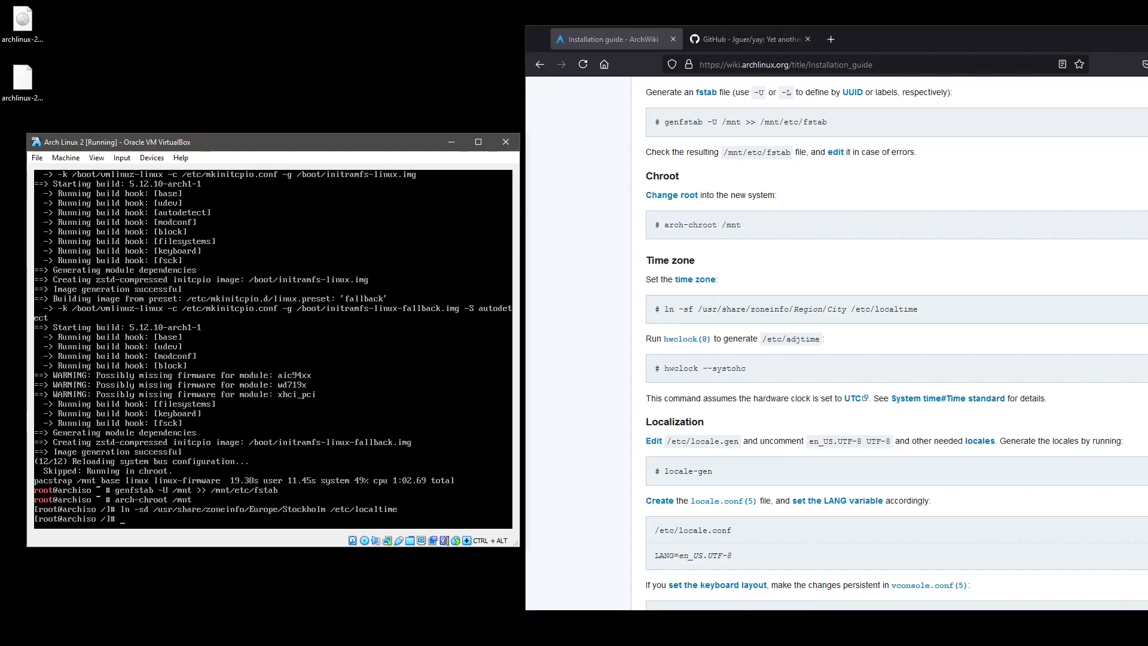
# Remove /etc/localtime and force-link it to /usr/share/zoneinfo/Europe/Stockholm with ln -sf.
pyautogui.write('rm')
pyautogui.write(' /etc/local')
pyautogui.write('time')
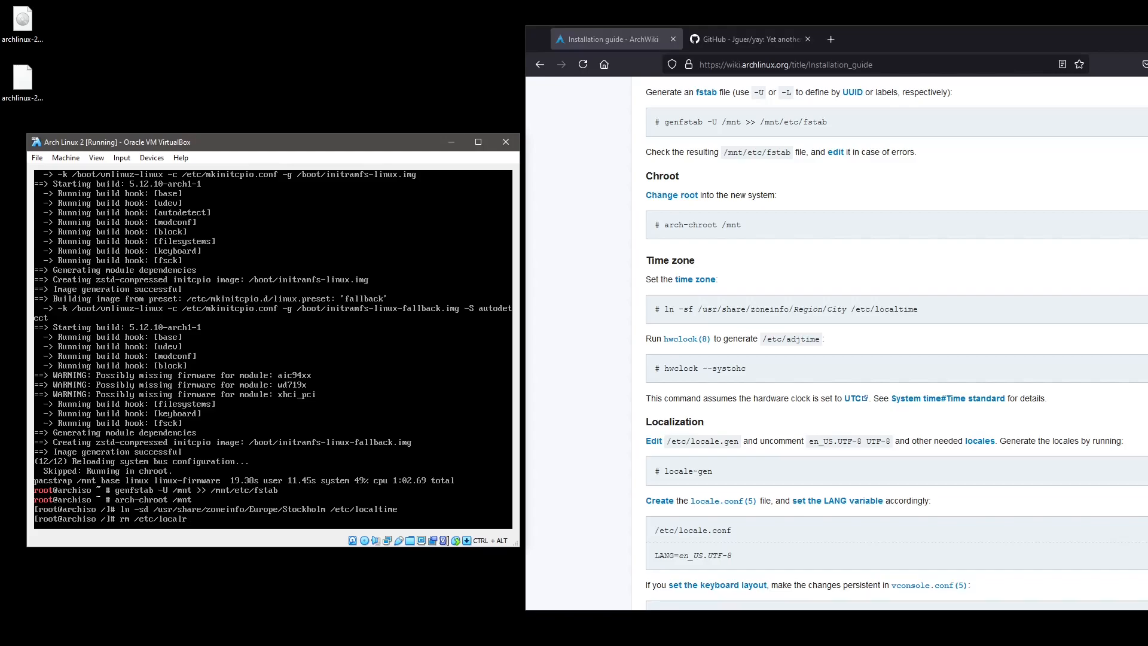
pyautogui.press('Return')
pyautogui.press('Up')
pyautogui.press('Up')
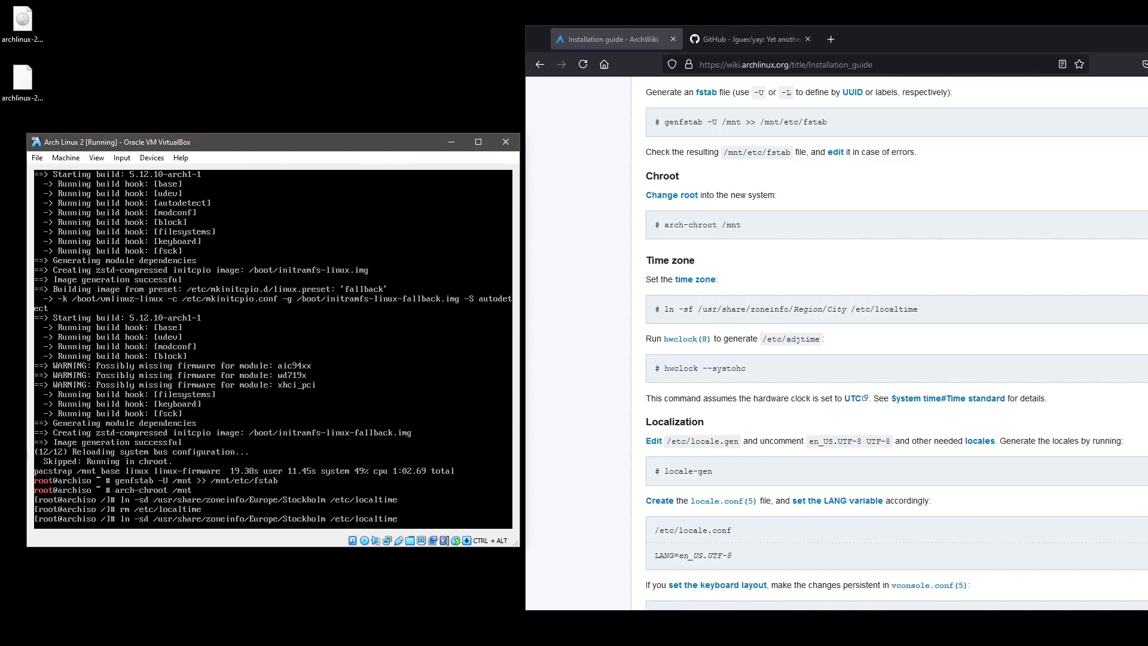
pyautogui.press('BackSpace')
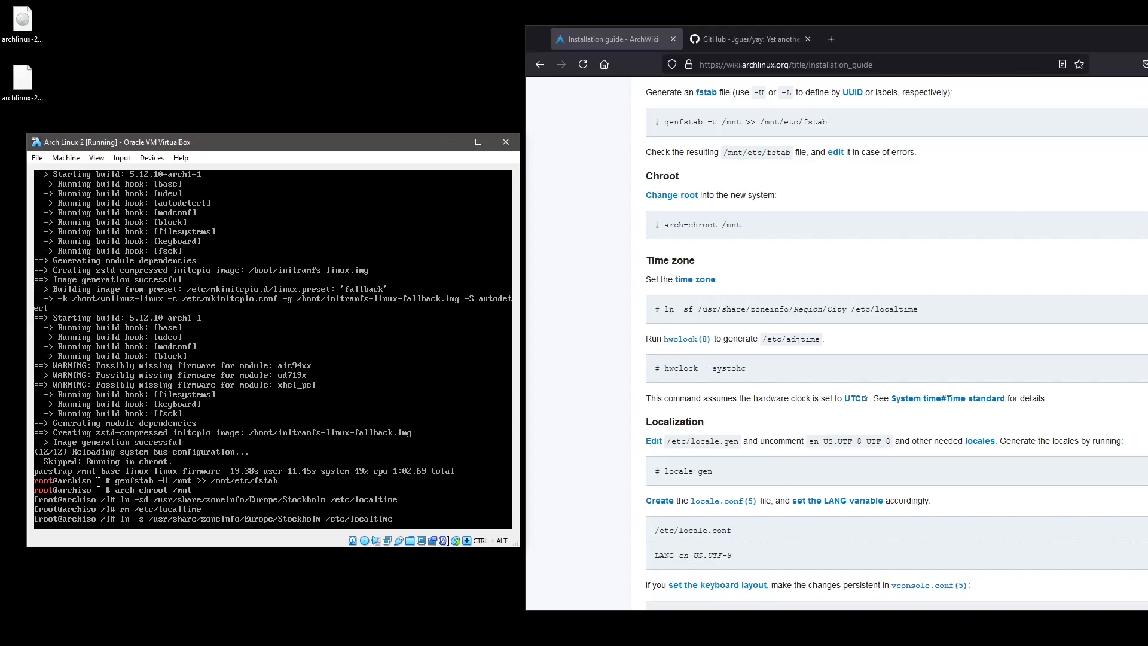
pyautogui.write('f')
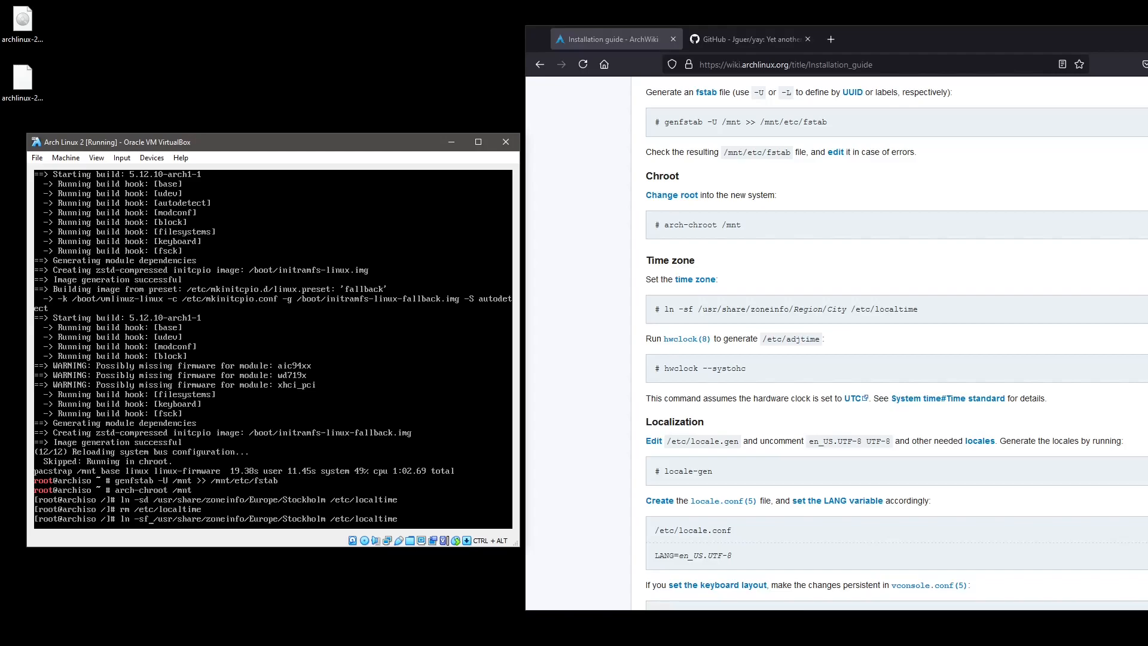
pyautogui.press('Return')
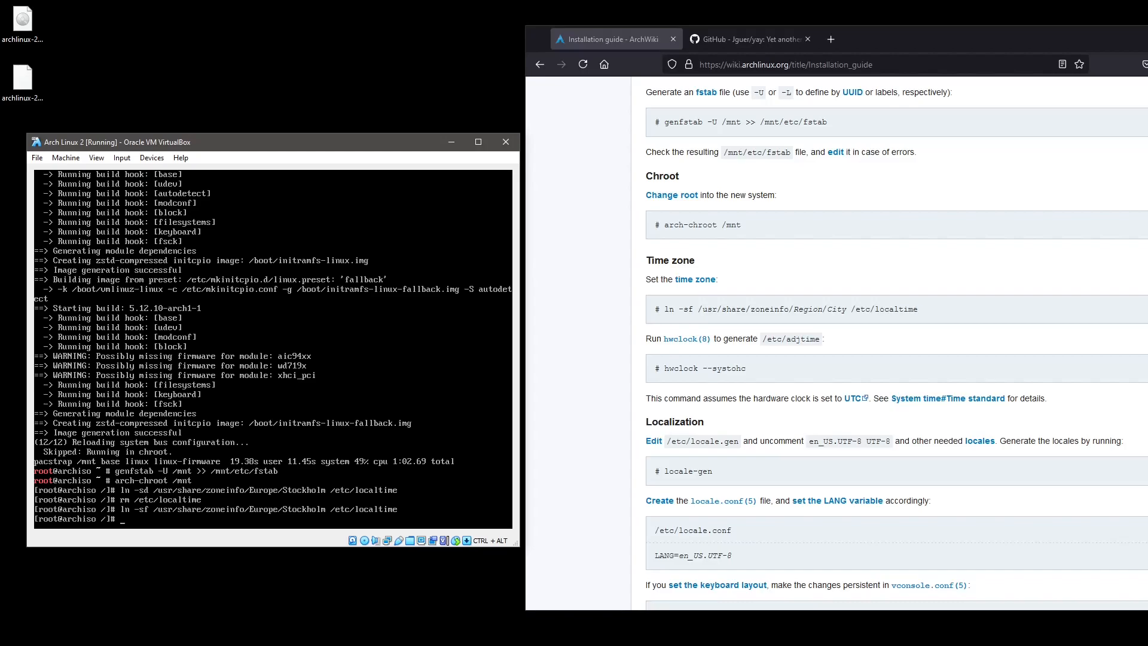
# Sync the hardware clock from system time with hwclock --systohc.
pyautogui.write('h')
pyautogui.write('w')
pyautogui.write('clock')
pyautogui.write(' ---')
pyautogui.write('sys')
pyautogui.write('tohc')
pyautogui.press('Return')
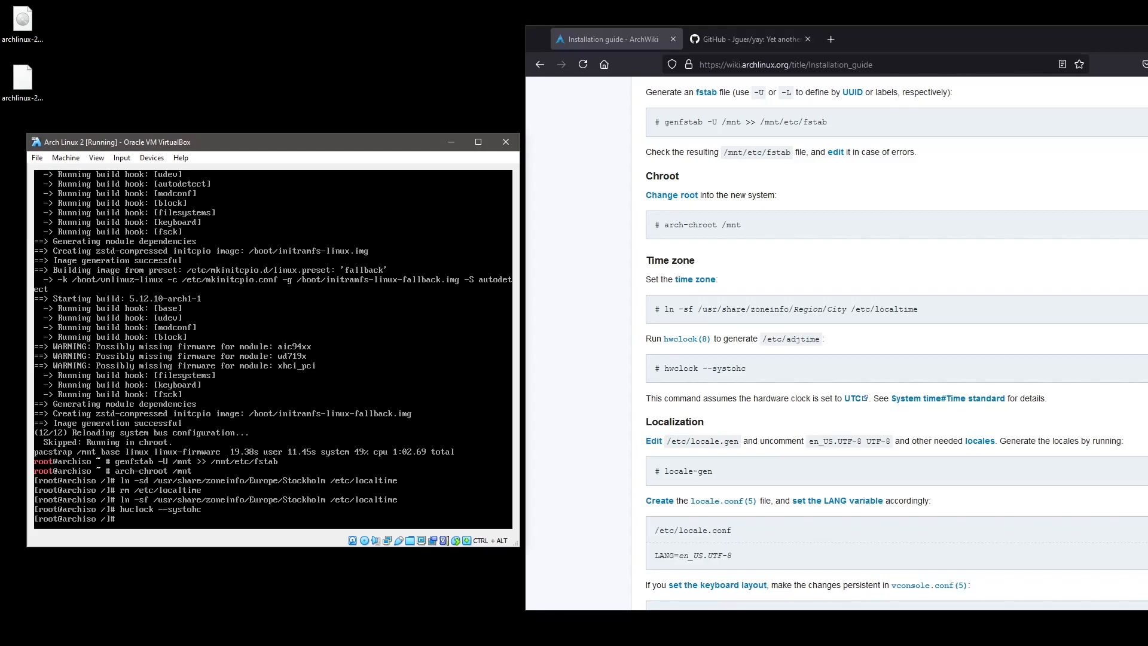
# Try opening /etc/locale.gen in vi, then list network interfaces with ip addr.
pyautogui.scroll(-4, 586, 321)
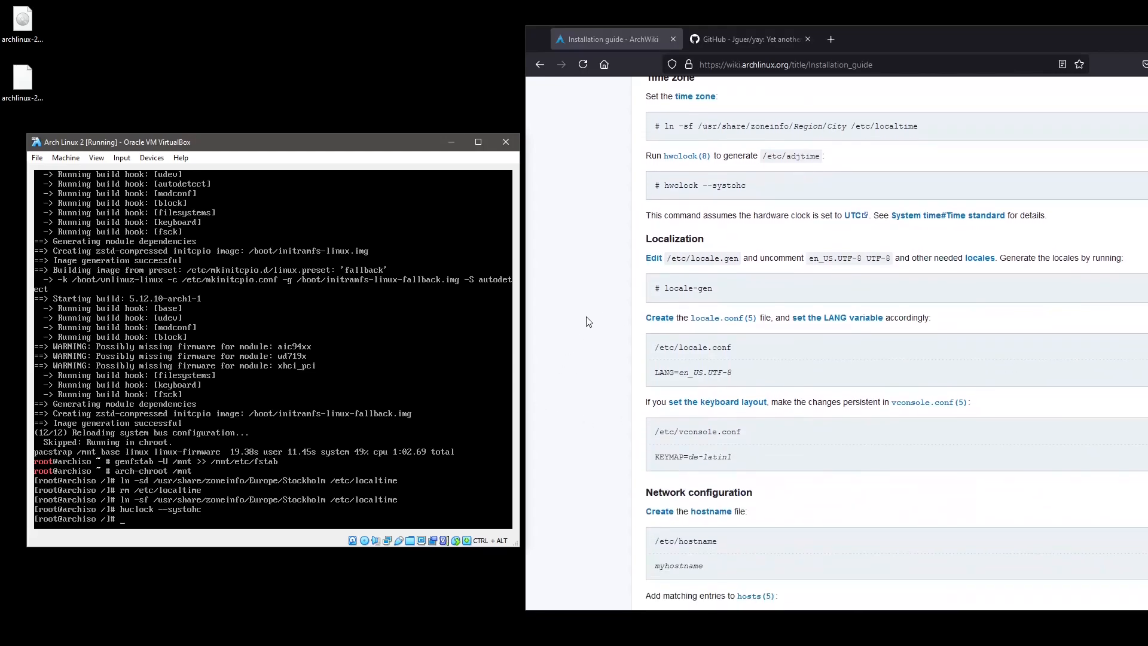
pyautogui.scroll(1, 586, 321)
pyautogui.write('/etc/locale.gen')
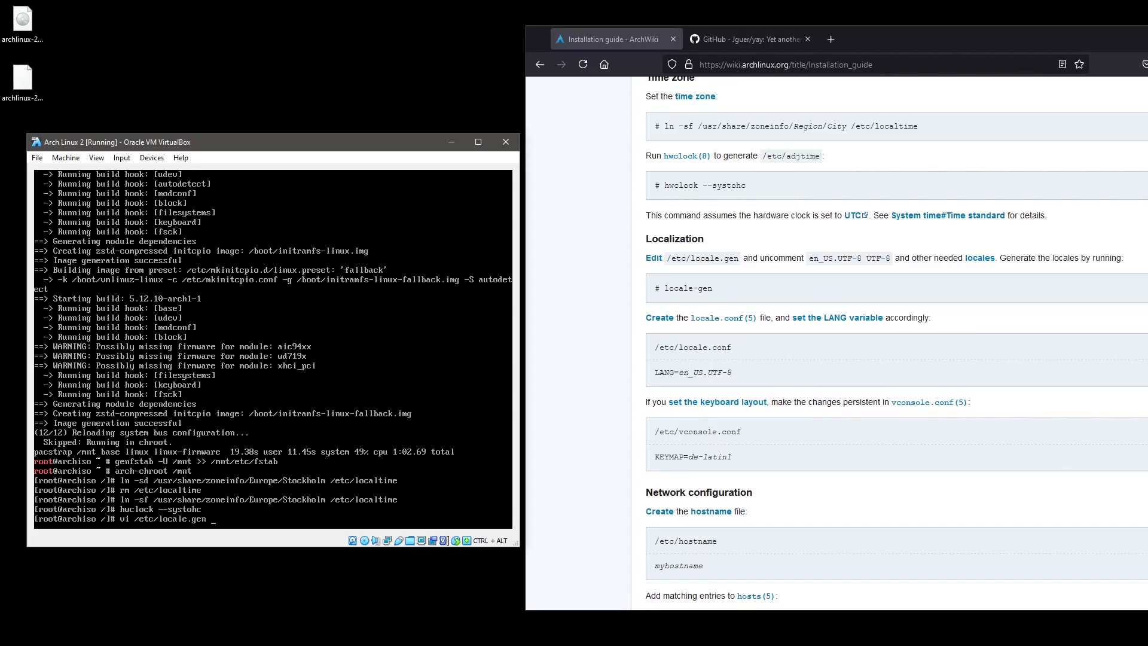
pyautogui.press('Return')
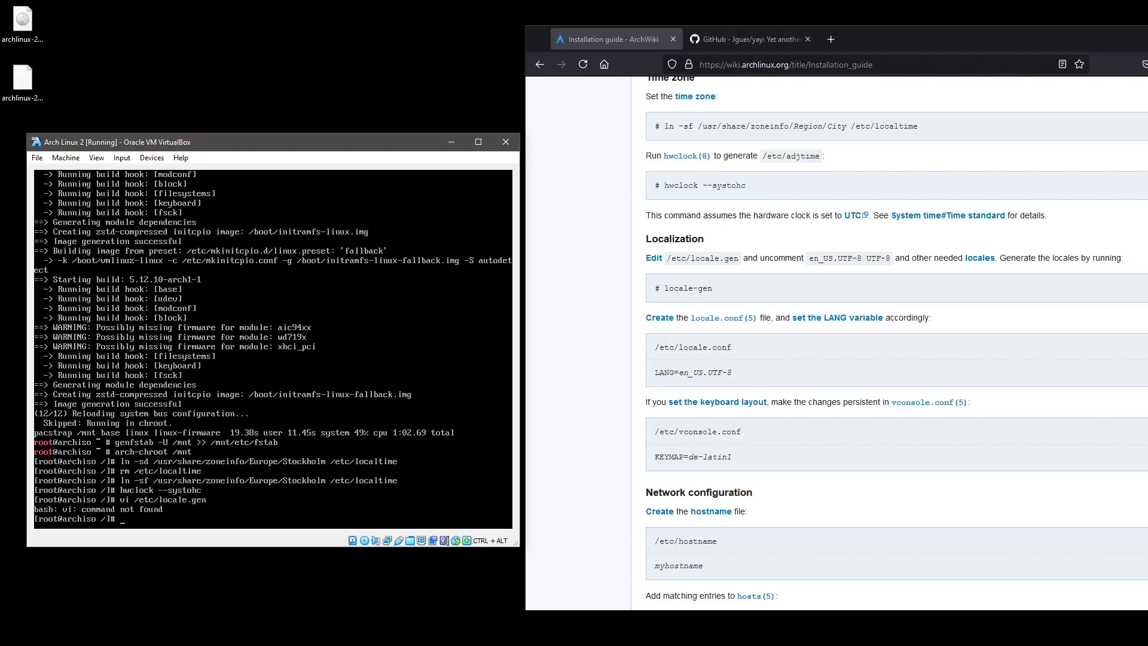
pyautogui.write('ip addr')
pyautogui.press('Return')
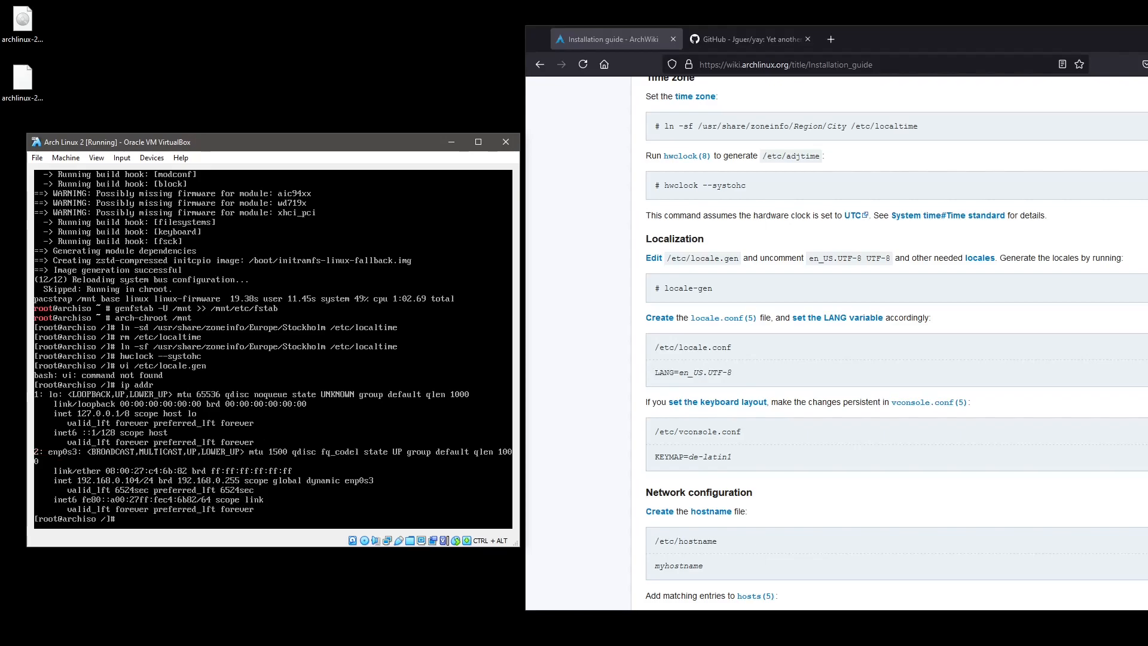
# Install vim with pacman -S vim, confirming, and retry vi /etc/locale.gen.
pyautogui.write('pacman -S vim')
pyautogui.press('Return')
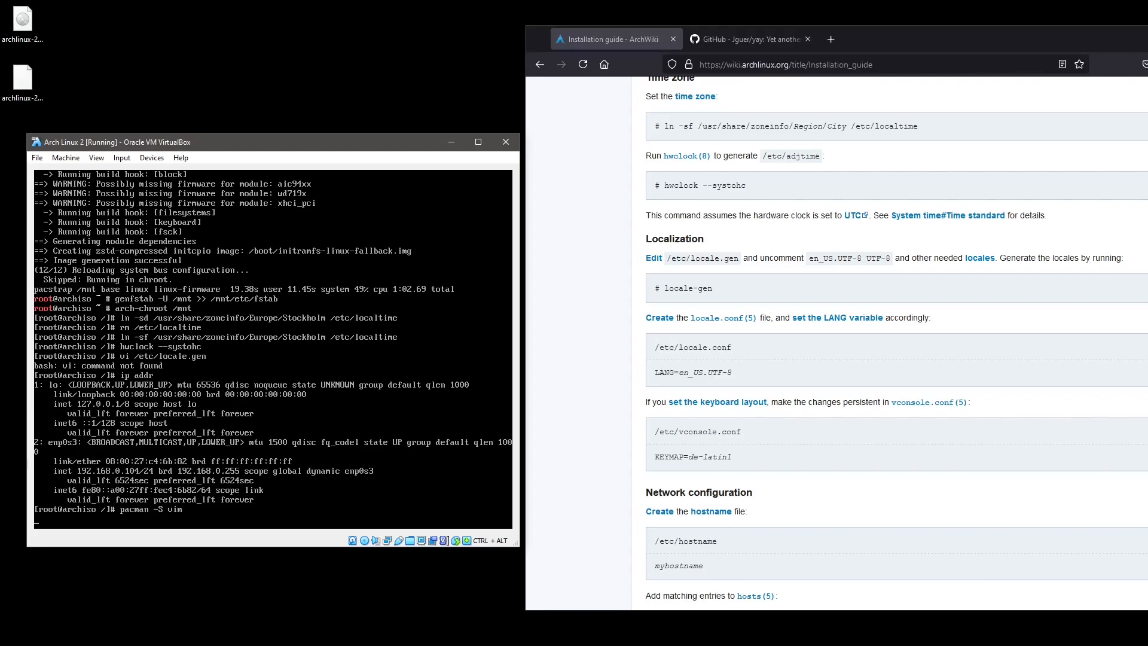
pyautogui.press('Return')
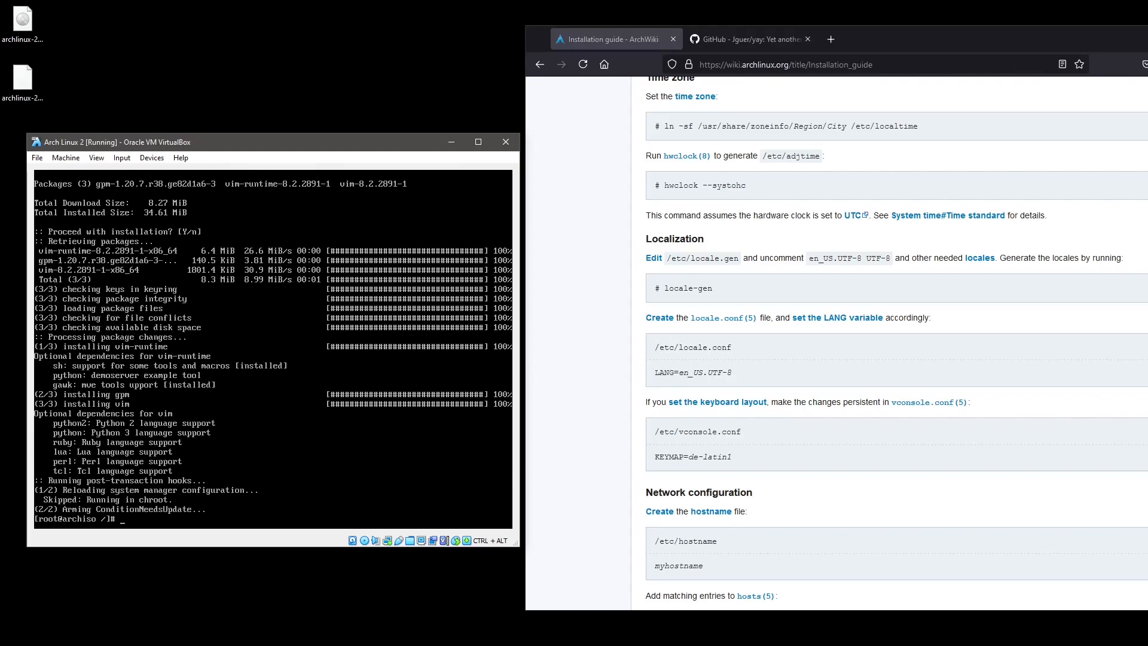
pyautogui.write('vi /etc/locale.gen')
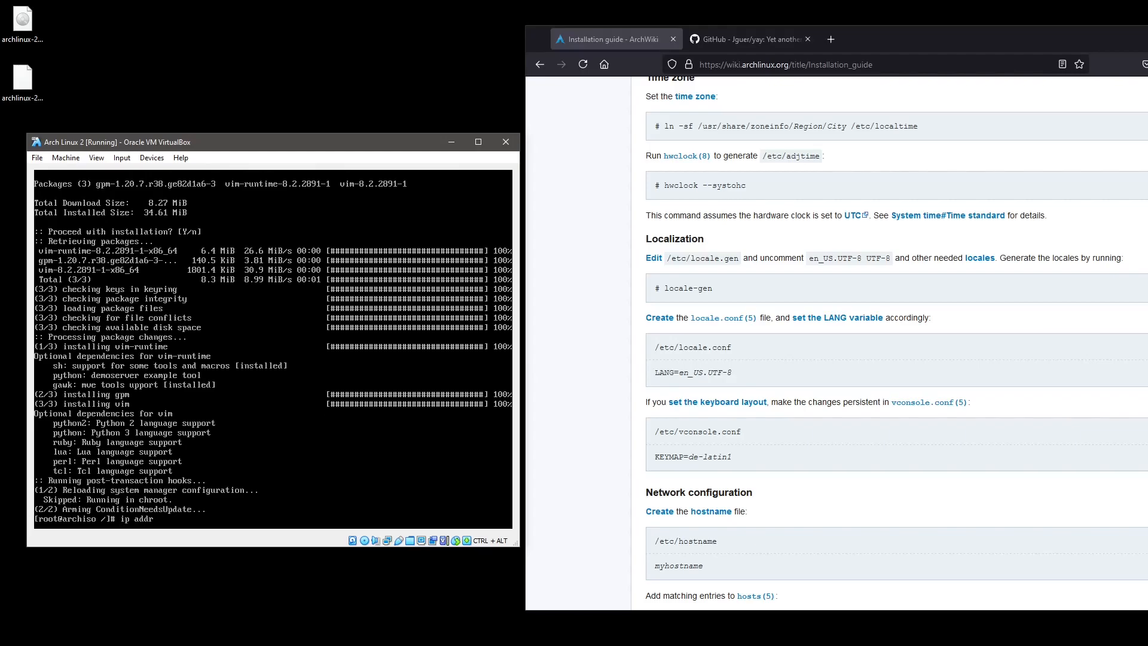
pyautogui.press('Return')
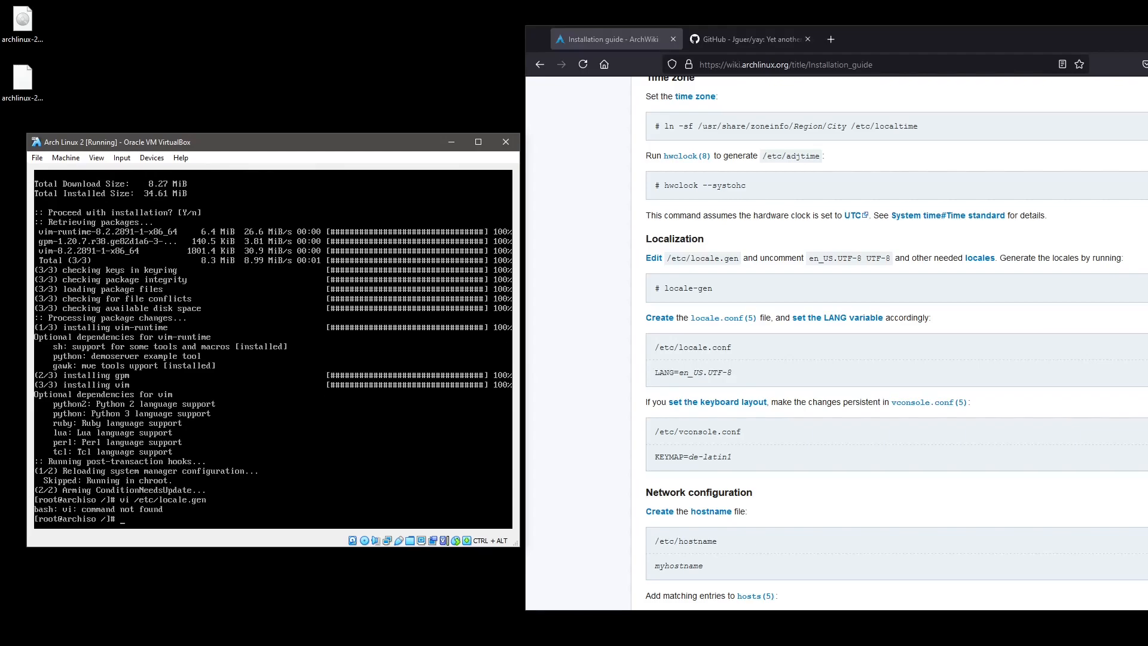
# Open /etc/locale.gen in vim, uncomment en_US.UTF-8 UTF-8, and save with :wq.
pyautogui.press('Up')
pyautogui.write('m')
pyautogui.press('Return')
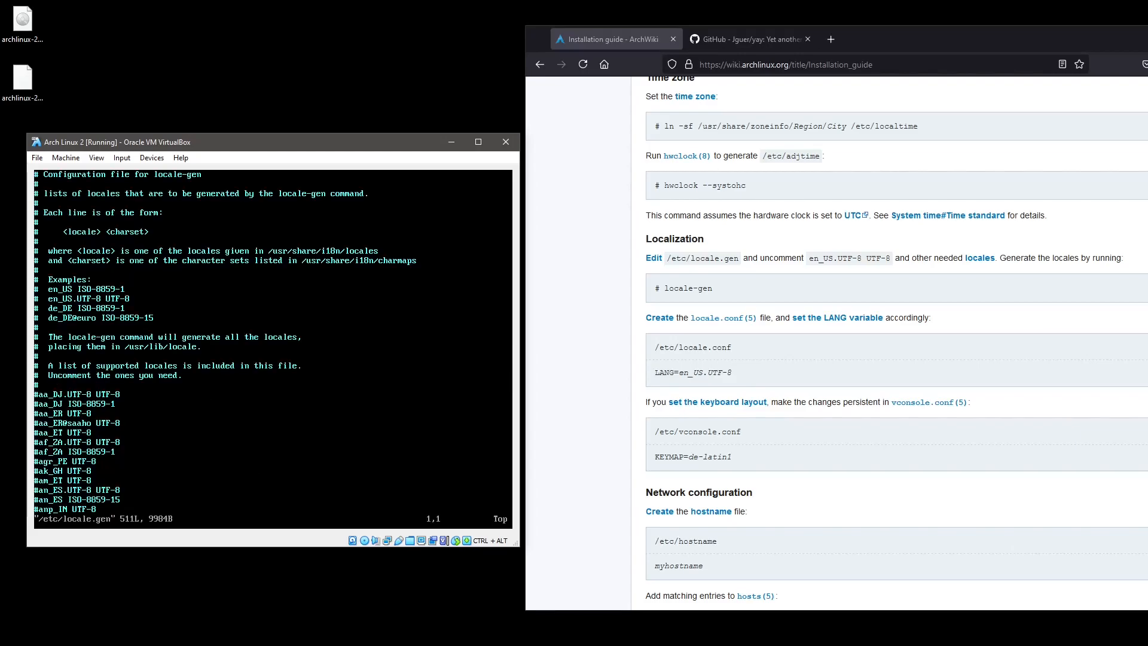
pyautogui.press('pagedown')
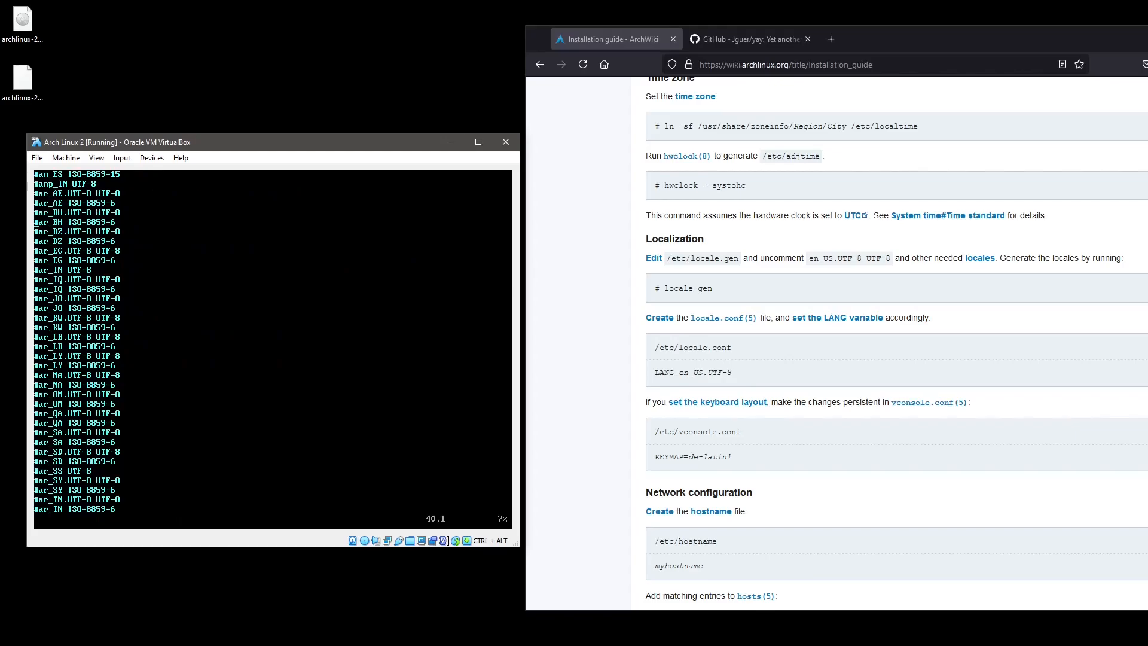
pyautogui.write('/en')
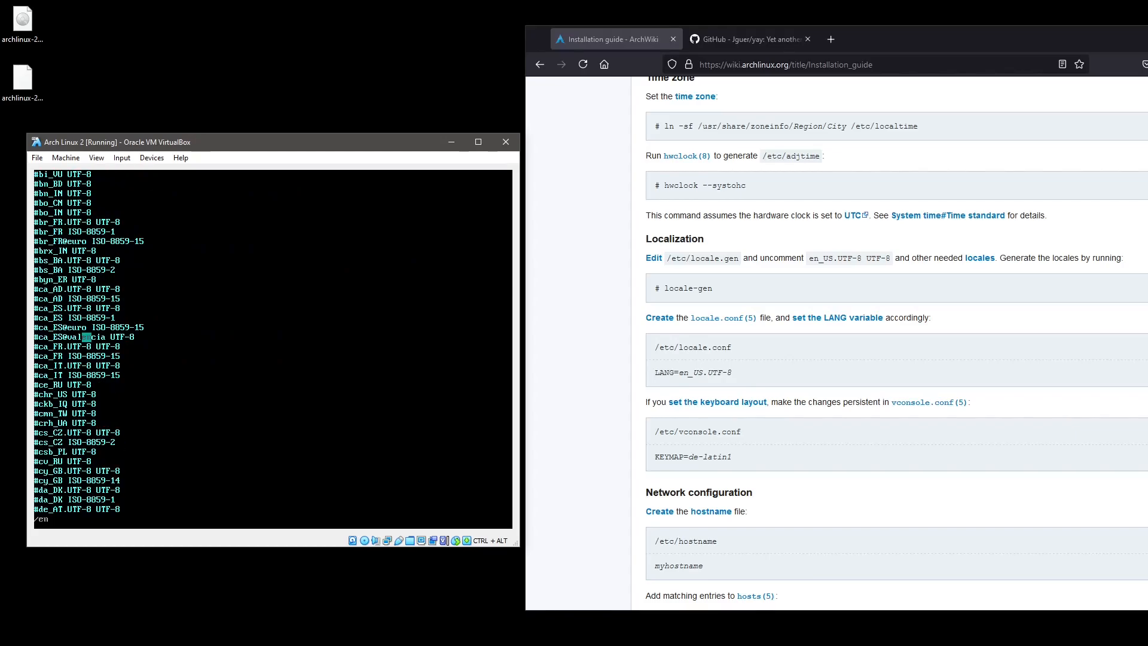
pyautogui.write('_US')
pyautogui.press('Return')
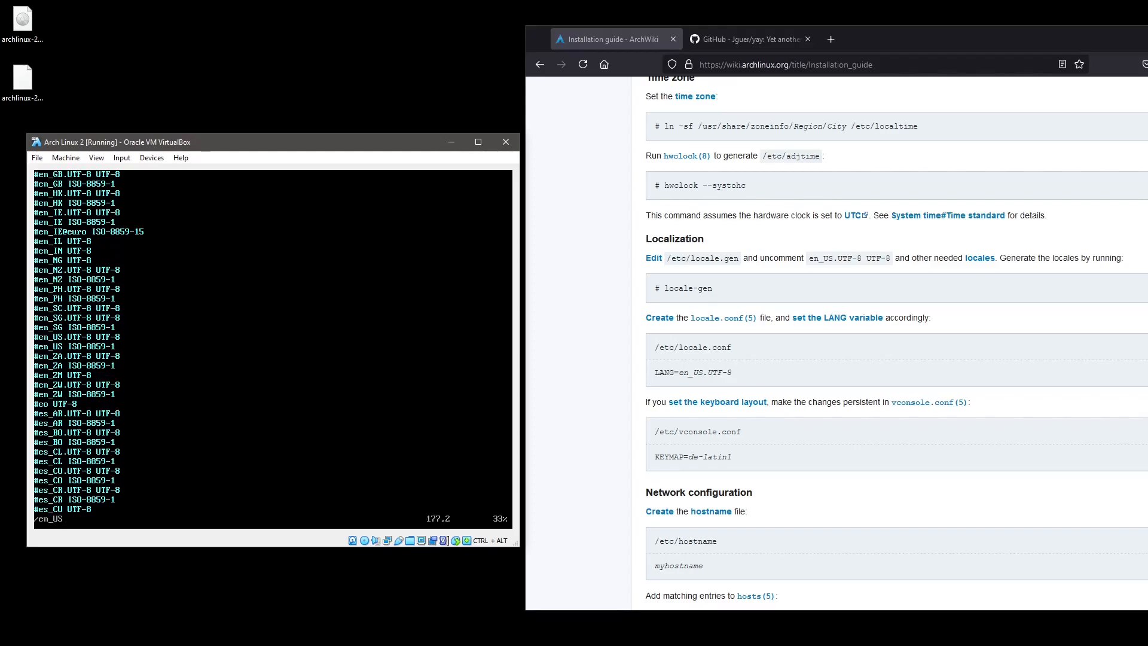
pyautogui.press('x')
pyautogui.press('Right')
pyautogui.press('Right')
pyautogui.press('Right')
pyautogui.write(':wq')
pyautogui.press('Return')
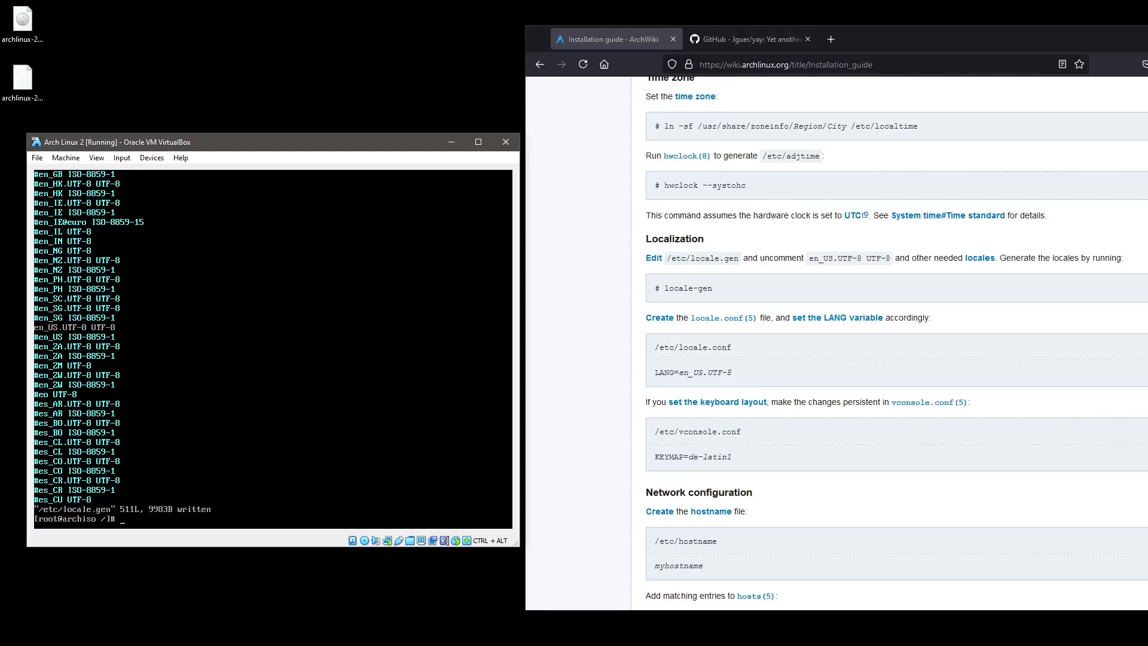
# Generate the en_US.UTF-8 locale with locale-gen and locate vim with whereis.
pyautogui.write('locale-gen')
pyautogui.press('Return')
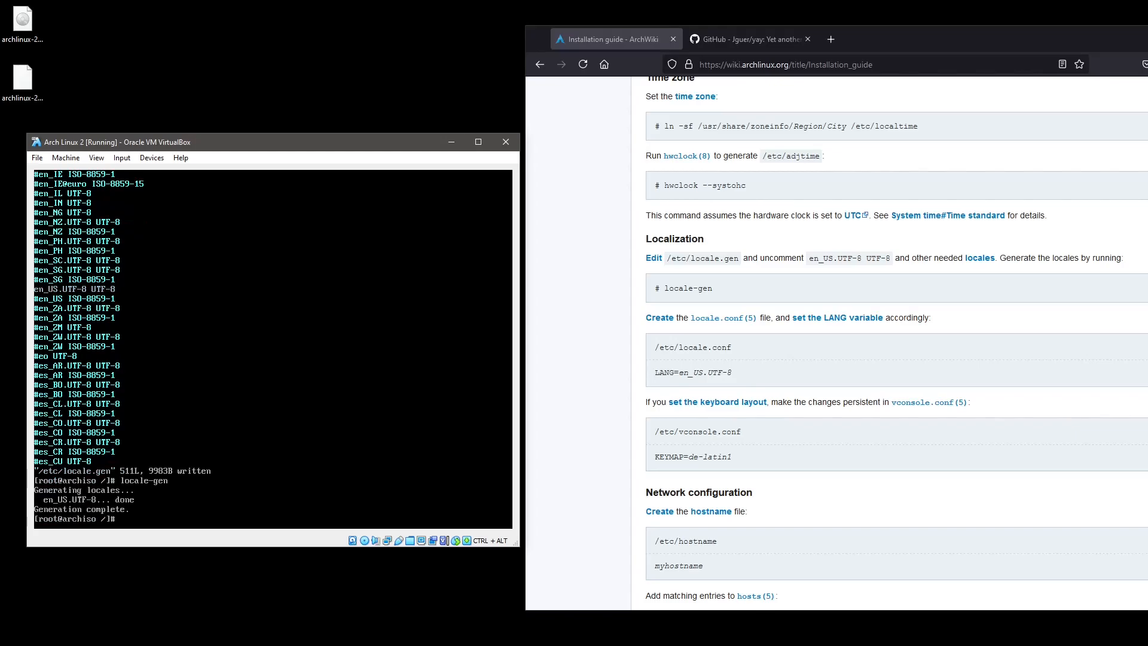
pyautogui.write('viu')
pyautogui.write('m')
pyautogui.hotkey('ctrl', 'c')
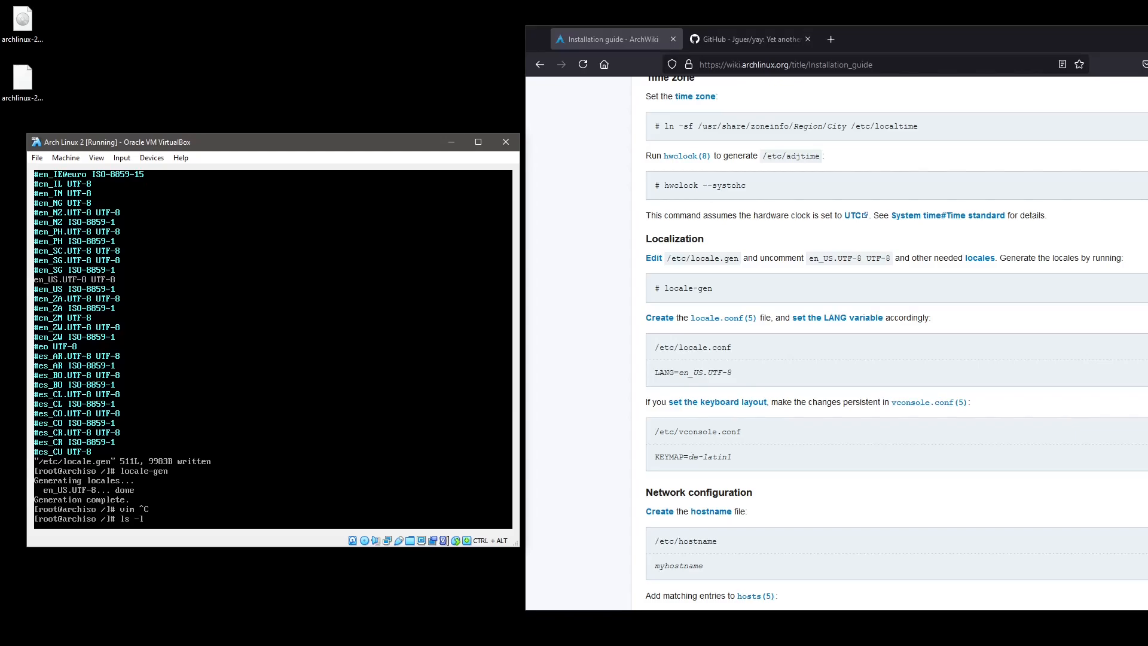
pyautogui.hotkey('ctrl', 'c')
pyautogui.write('whereis ')
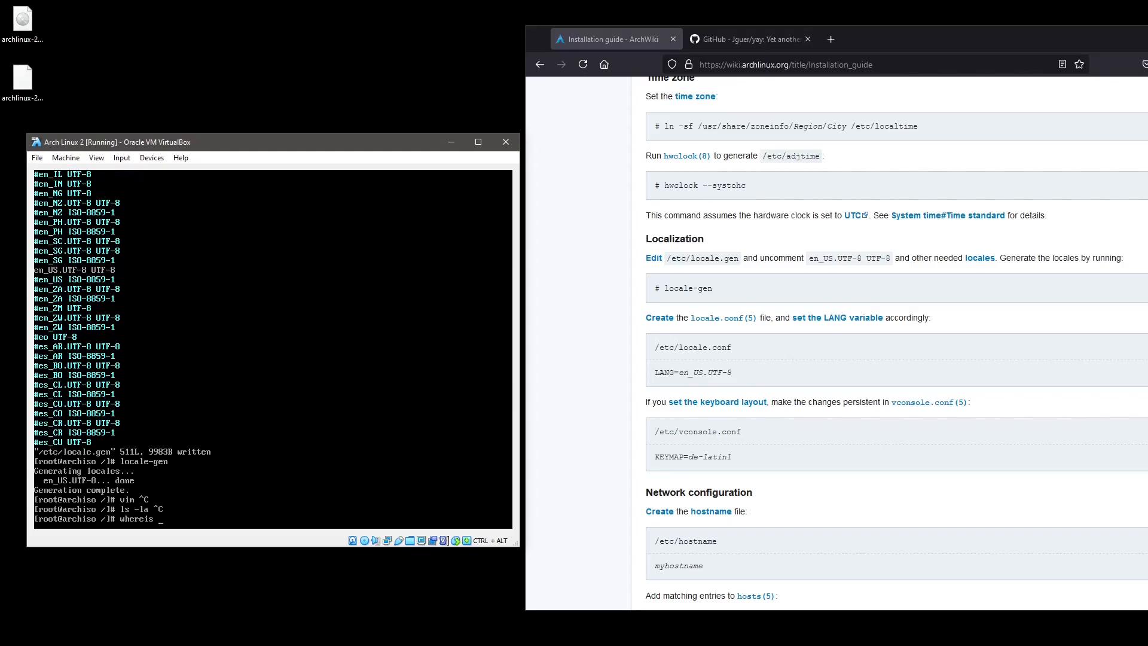
pyautogui.write('vim')
pyautogui.press('Return')
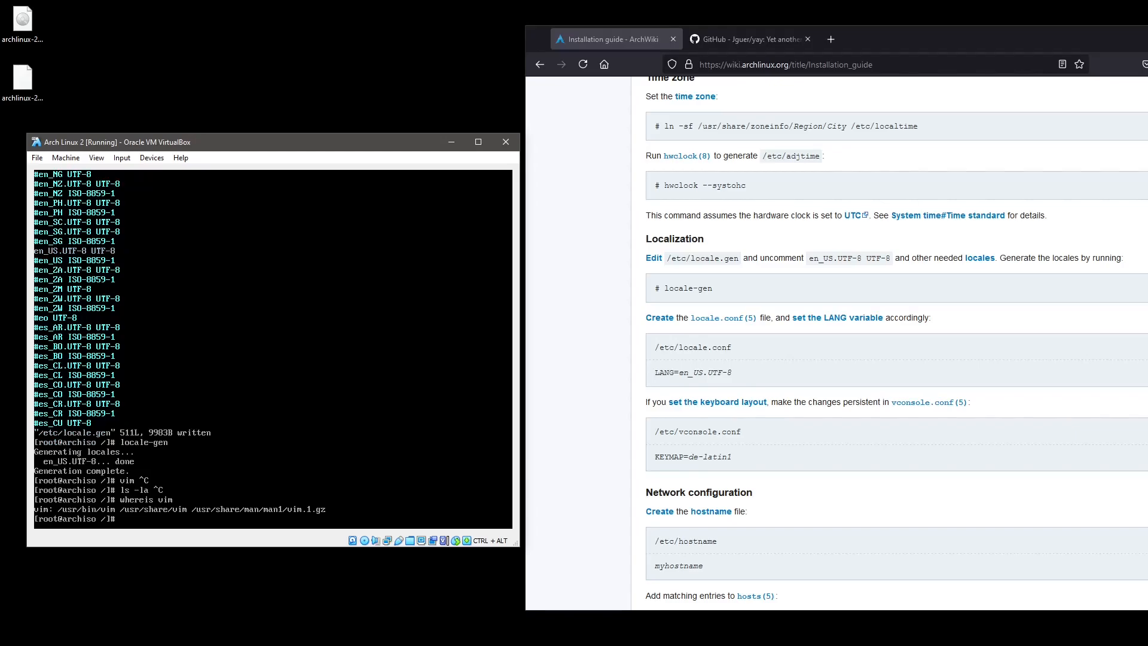
# Symlink /usr/bin/vi to /usr/bin/vim with ln -s.
pyautogui.write('ln -das')
pyautogui.press('BackSpace')
pyautogui.press('BackSpace')
pyautogui.press('BackSpace')
pyautogui.press('BackSpace')
pyautogui.write('ls //usr/bin/vim /usr/')
pyautogui.press('BackSpace')
pyautogui.write('bin/vi')
pyautogui.press('Return')
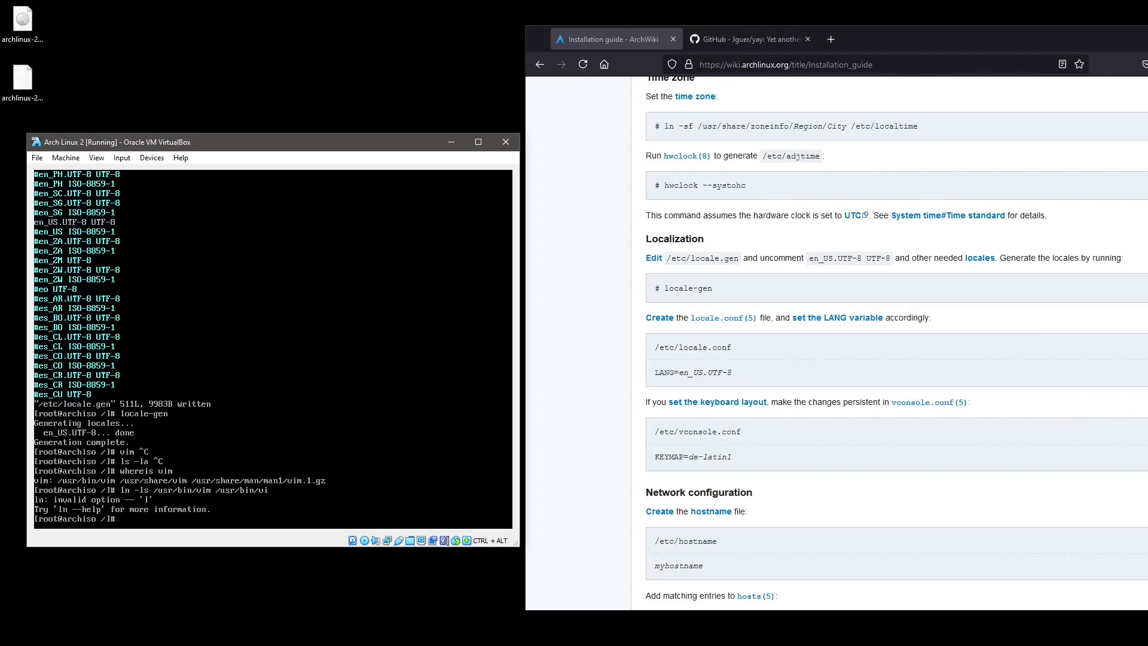
pyautogui.press('Up')
pyautogui.press('BackSpace')
pyautogui.press('Return')
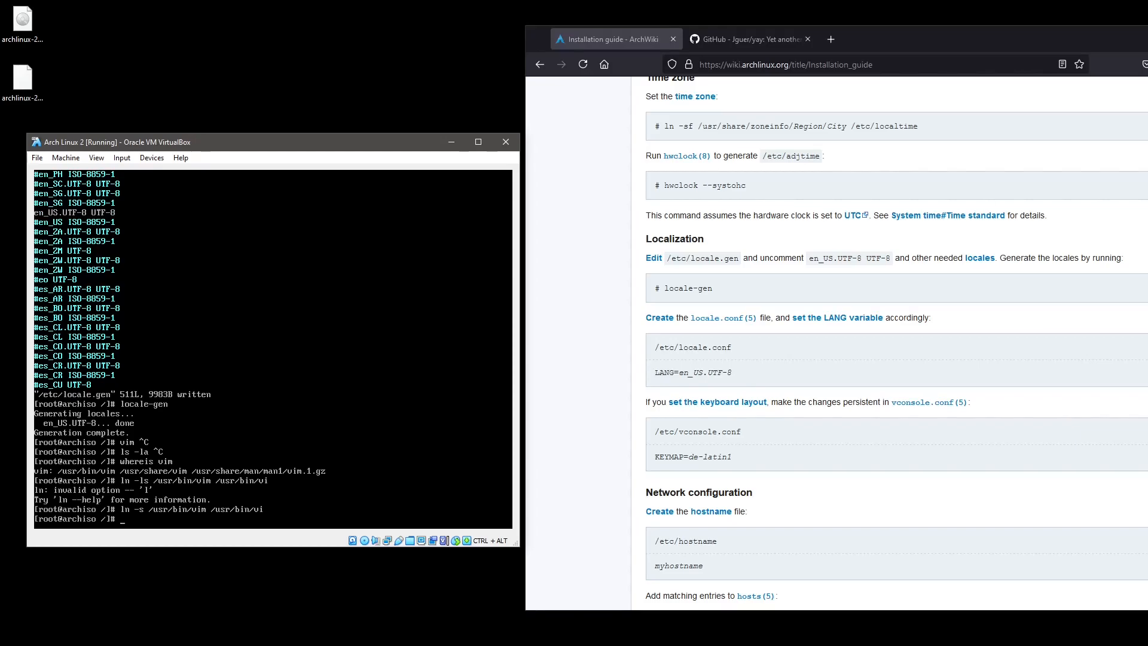
# Launch vi to confirm it now opens vim, then quit with :q.
pyautogui.write('vi')
pyautogui.press('Return')
pyautogui.write(':')
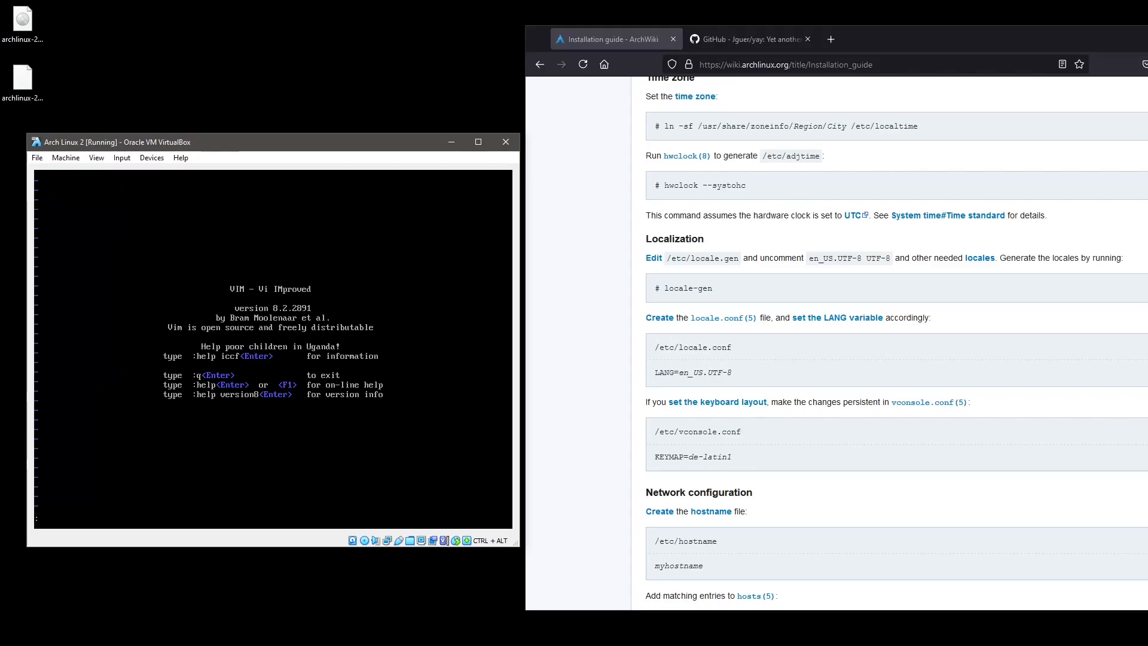
pyautogui.write('q')
pyautogui.press('Return')
# Open /etc/locale.gen in vi and save it with :wq.
pyautogui.write('vi')
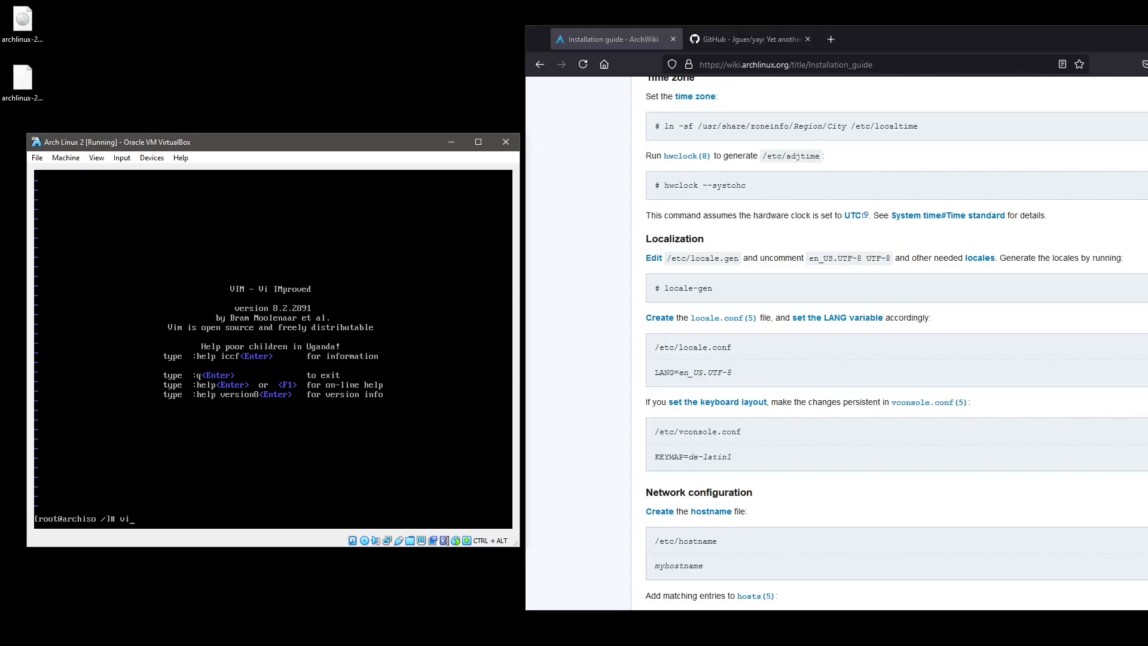
pyautogui.write('/etc/locale.gen')
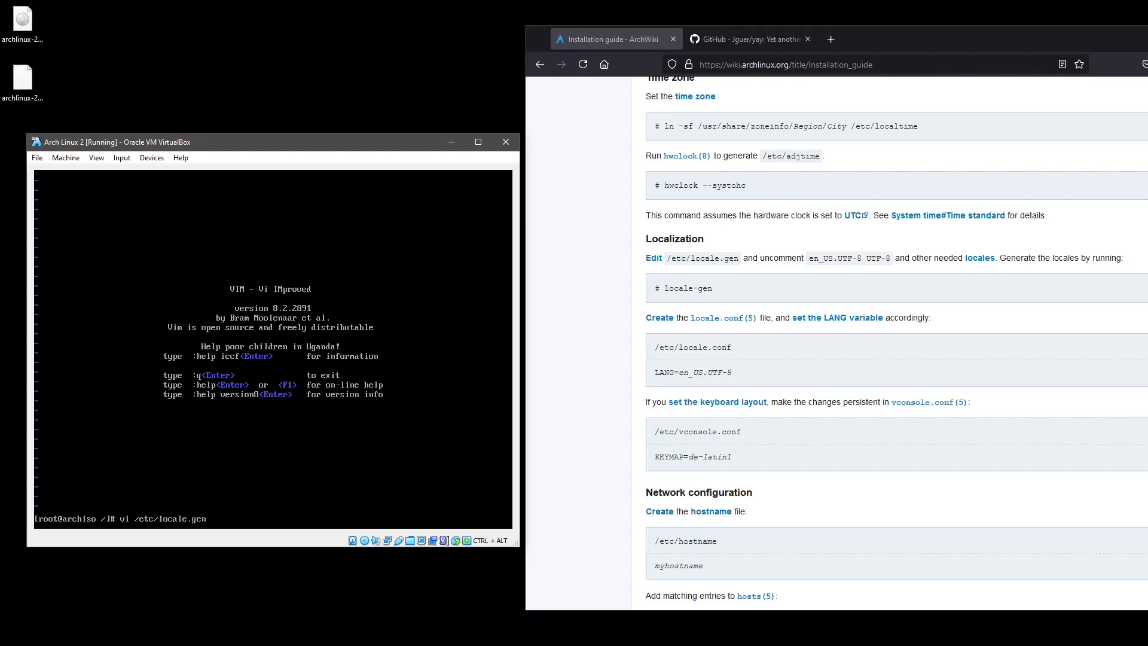
pyautogui.press('Return')
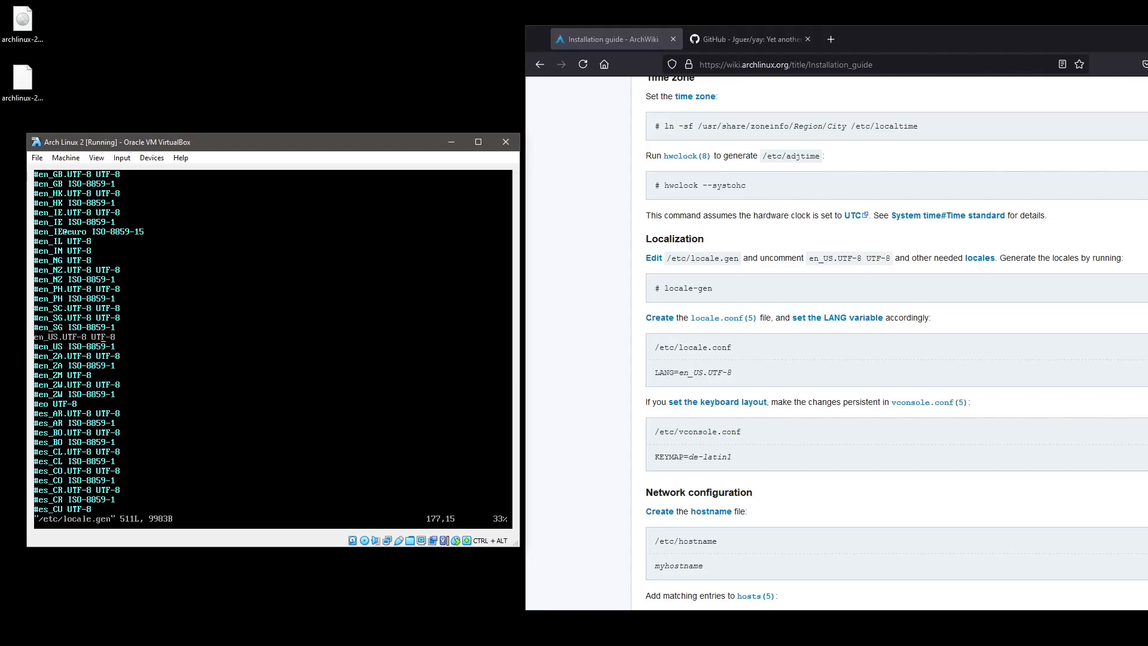
pyautogui.write(':wq')
pyautogui.press('Return')
# Start editing a new locale configuration file, /etc/locale.gconf, in vi.
pyautogui.write('vi')
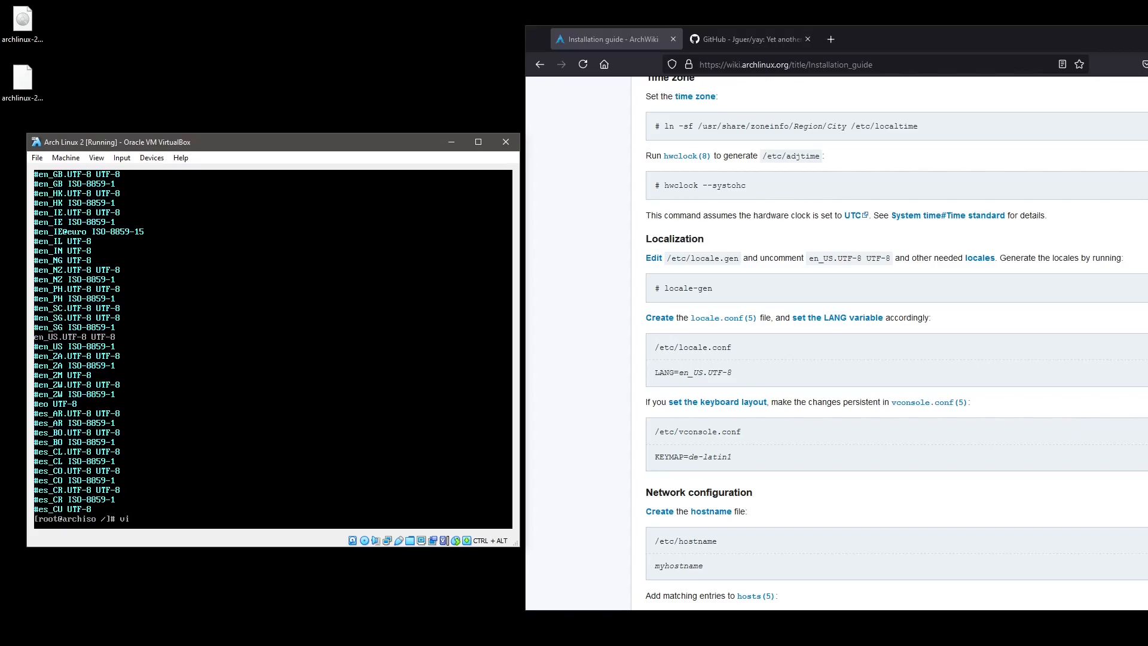
pyautogui.press('Up')
pyautogui.press('Down')
pyautogui.press('Up')
pyautogui.press('Up')
pyautogui.press('Up')
pyautogui.press('Down')
pyautogui.press('Down')
pyautogui.press('Down')
pyautogui.press('Up')
pyautogui.press('Up')
pyautogui.press('Up')
pyautogui.press('Up')
pyautogui.press('Up')
pyautogui.press('Up')
pyautogui.press('Up')
pyautogui.press('Down')
pyautogui.press('Down')
pyautogui.press('Down')
pyautogui.press('Down')
pyautogui.press('Down')
pyautogui.press('Down')
pyautogui.press('Down')
pyautogui.write('vi /etc/locale.gen')
pyautogui.press('BackSpace')
pyautogui.press('BackSpace')
pyautogui.press('BackSpace')
pyautogui.press('BackSpace')
pyautogui.press('BackSpace')
pyautogui.press('BackSpace')
pyautogui.press('BackSpace')
pyautogui.press('BackSpace')
pyautogui.press('BackSpace')
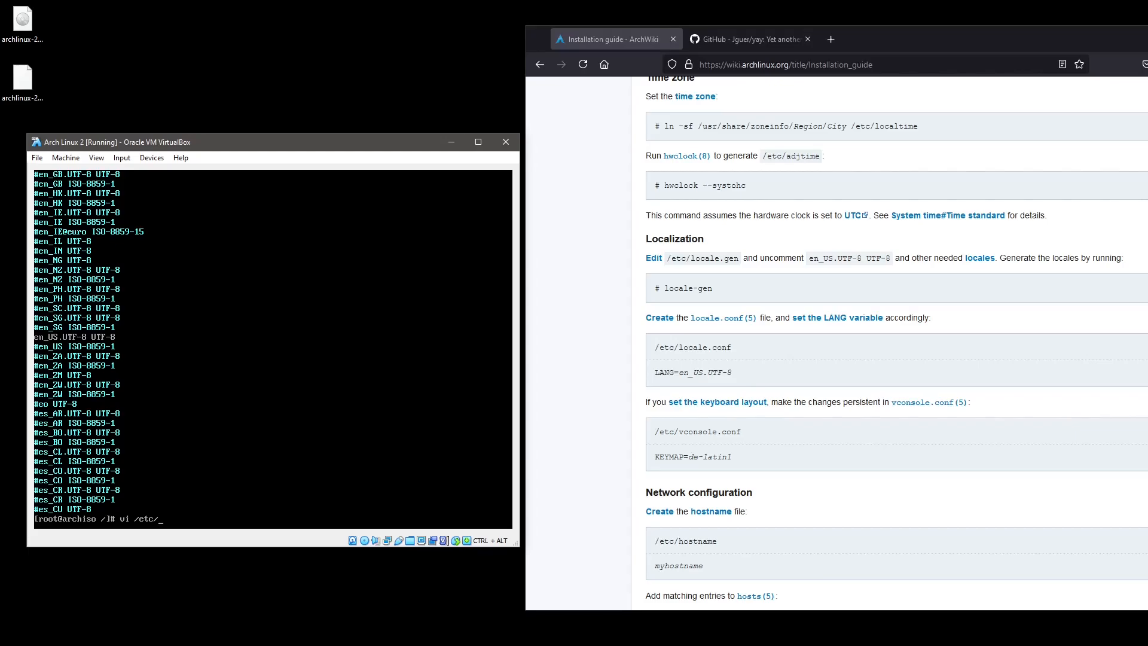
pyautogui.write('ocale.gen §')
pyautogui.press('BackSpace')
pyautogui.press('BackSpace')
pyautogui.press('BackSpace')
pyautogui.write('conf')
pyautogui.press('Return')
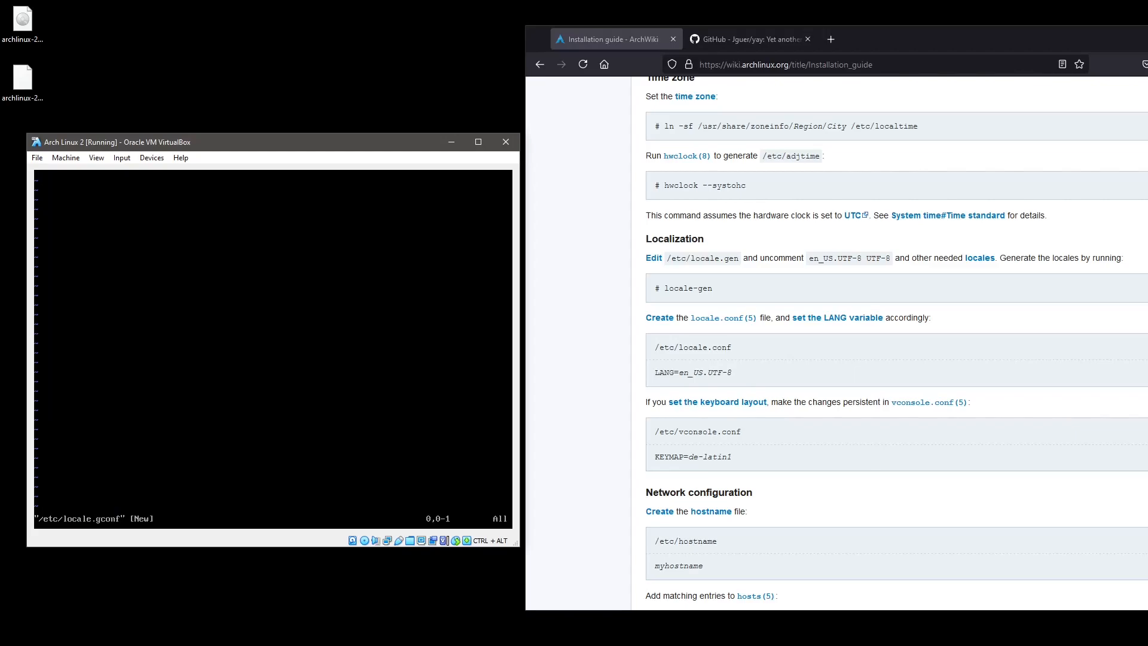
# Write LANG=en_US.UTF-8 into the file, fixing the ETF typo, and save it with :wq.
pyautogui.write('i')
pyautogui.write('LANG')
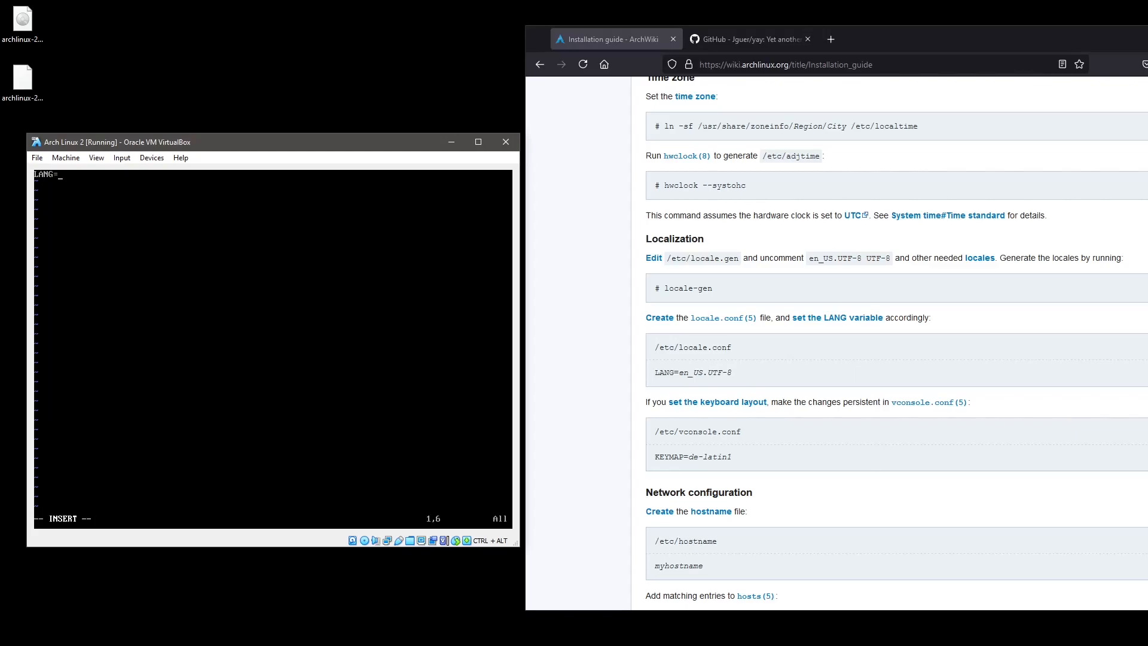
pyautogui.write('=en_US.ETF-8')
pyautogui.press('Escape')
pyautogui.write(':wq')
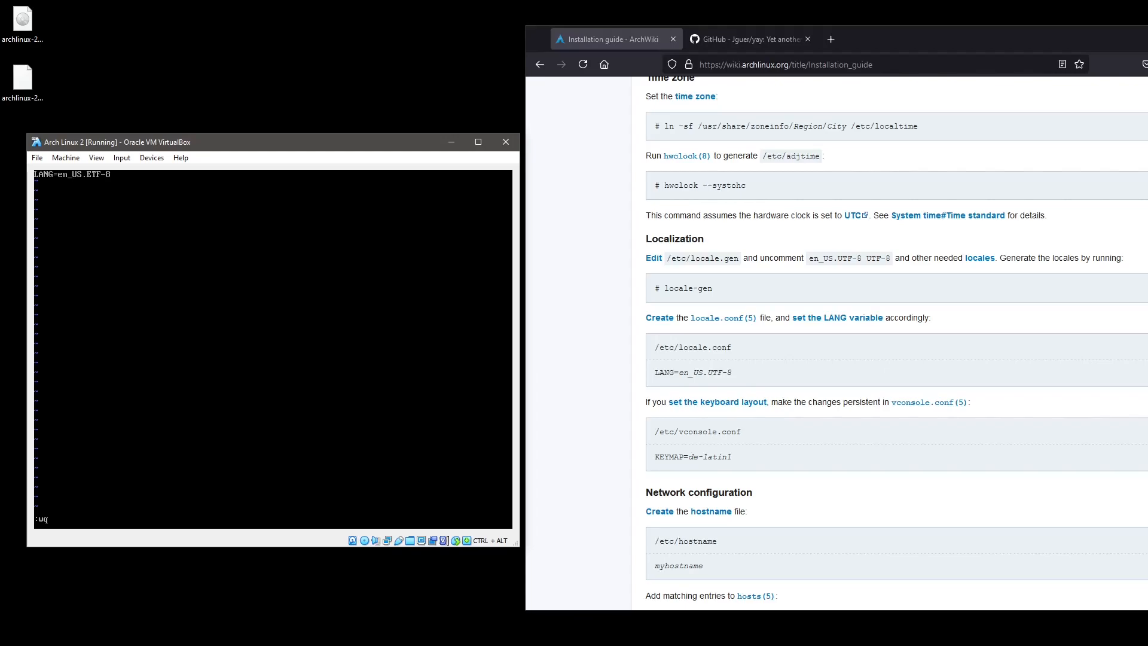
pyautogui.press('Escape')
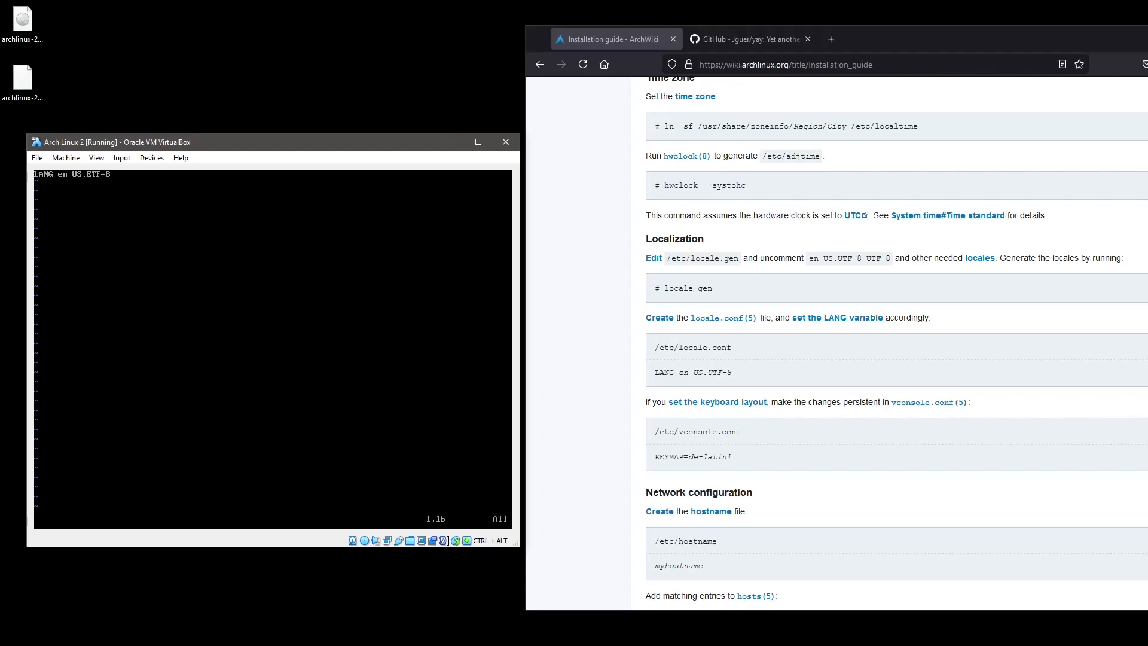
pyautogui.press('Left')
pyautogui.press('Left')
pyautogui.write('xiU')
pyautogui.press('Escape')
pyautogui.press('0')
pyautogui.write(':wq')
pyautogui.press('Return')
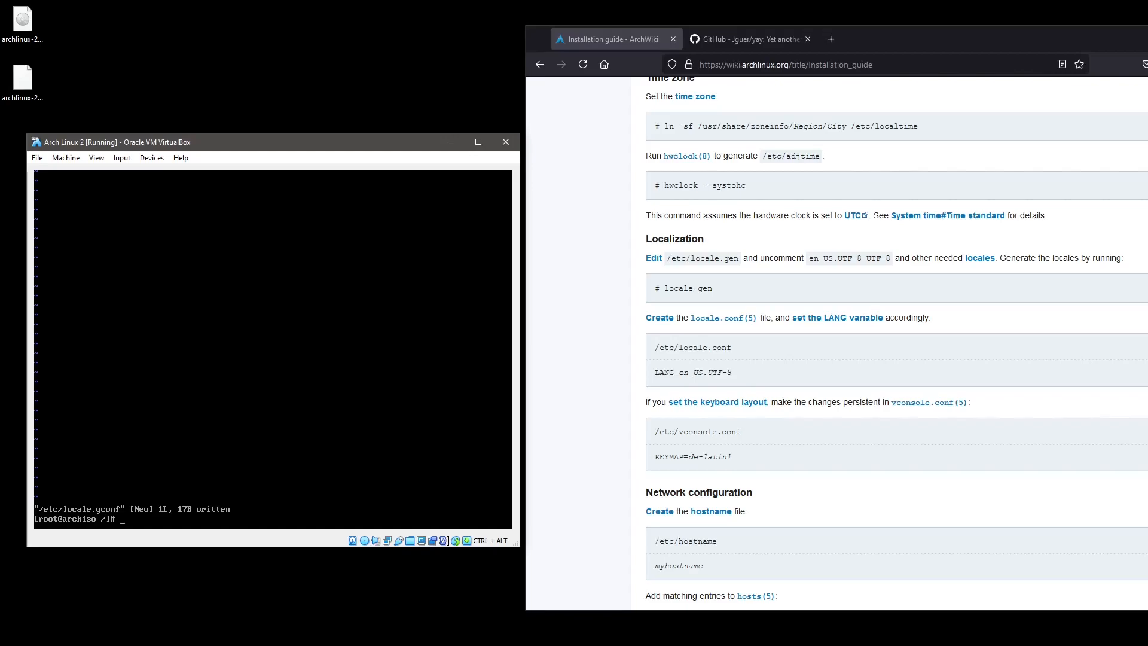
# Create /etc/vconsole.conf containing KEYMAP=sv-latin1 and save it.
pyautogui.write('vi /etc/v')
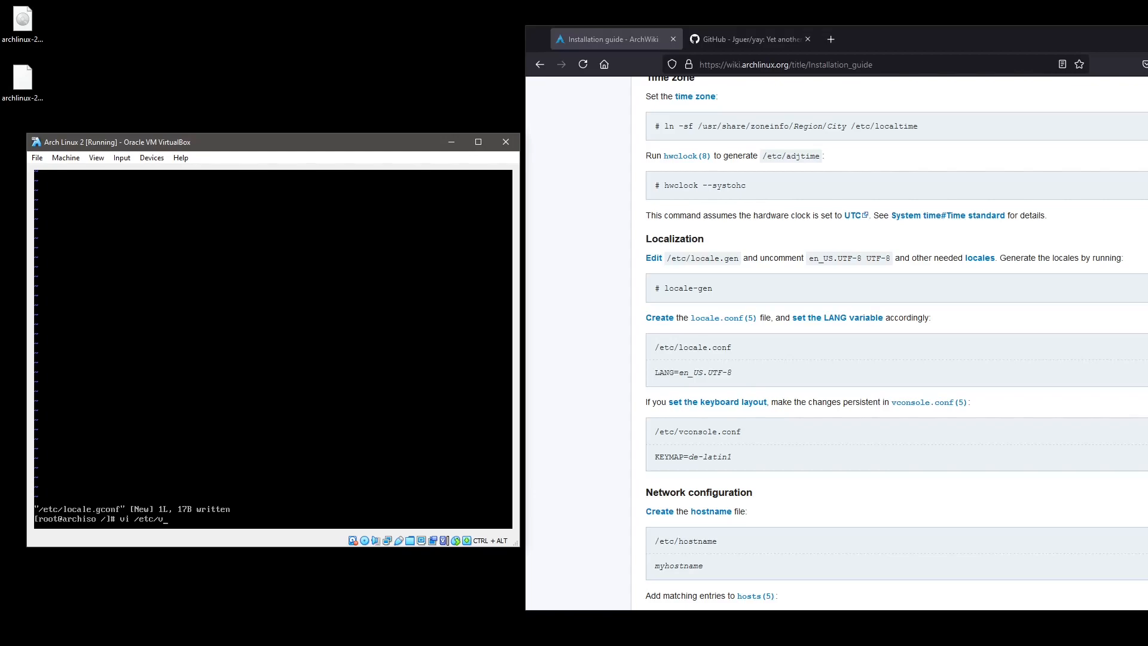
pyautogui.write('concole.conf')
pyautogui.press('Return')
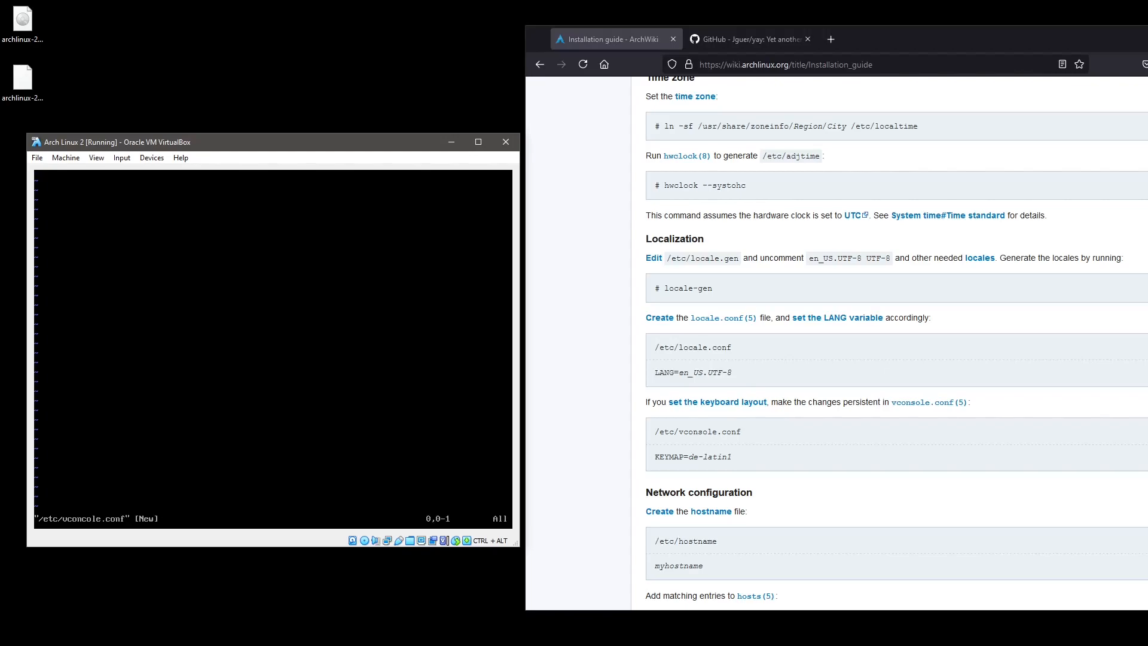
pyautogui.write('iKEYMAP')
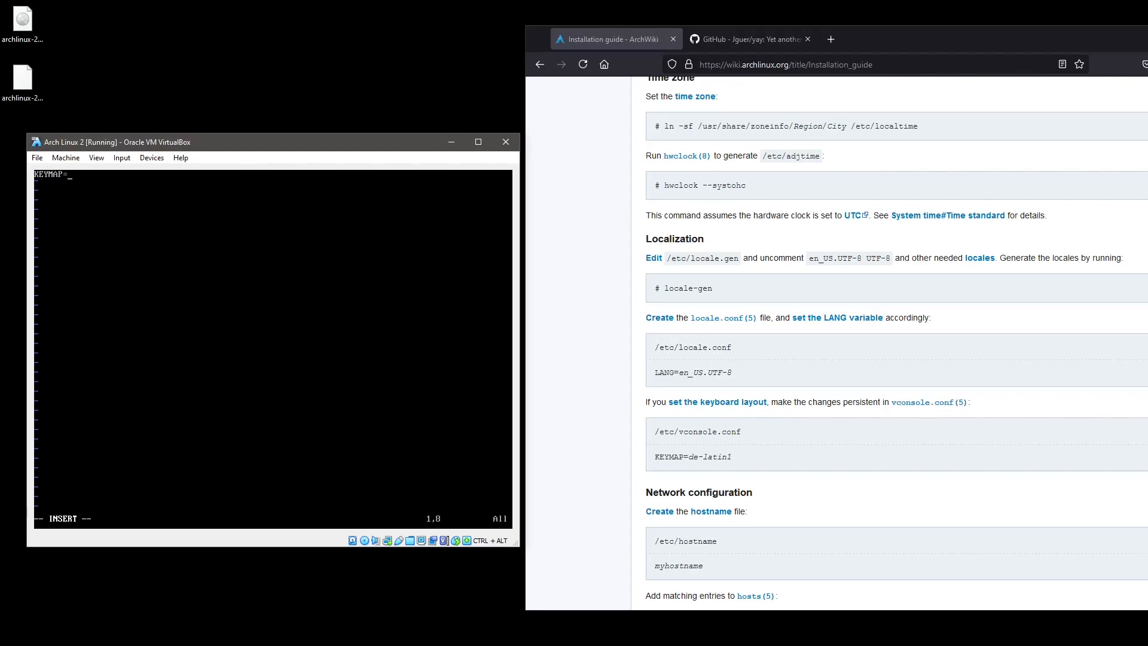
pyautogui.write('=sv-latin1')
pyautogui.press('Escape')
pyautogui.write(':wq')
pyautogui.press('Return')
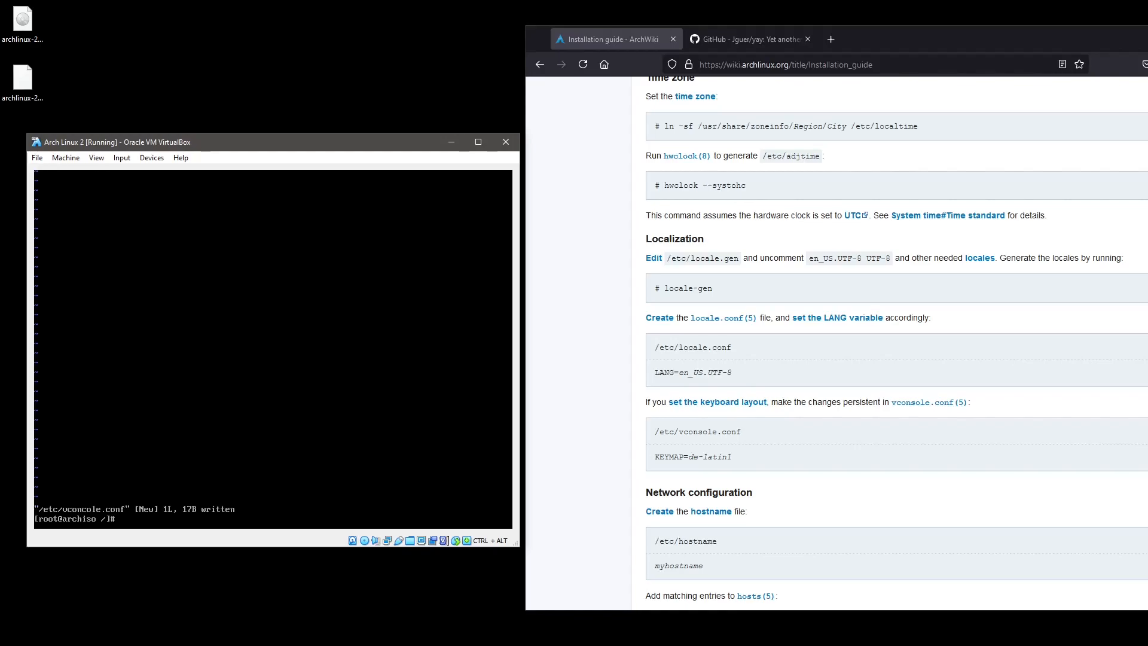
# Create /etc/hostname containing arch2 and save it.
pyautogui.write('vi /etc/hostname')
pyautogui.press('Return')
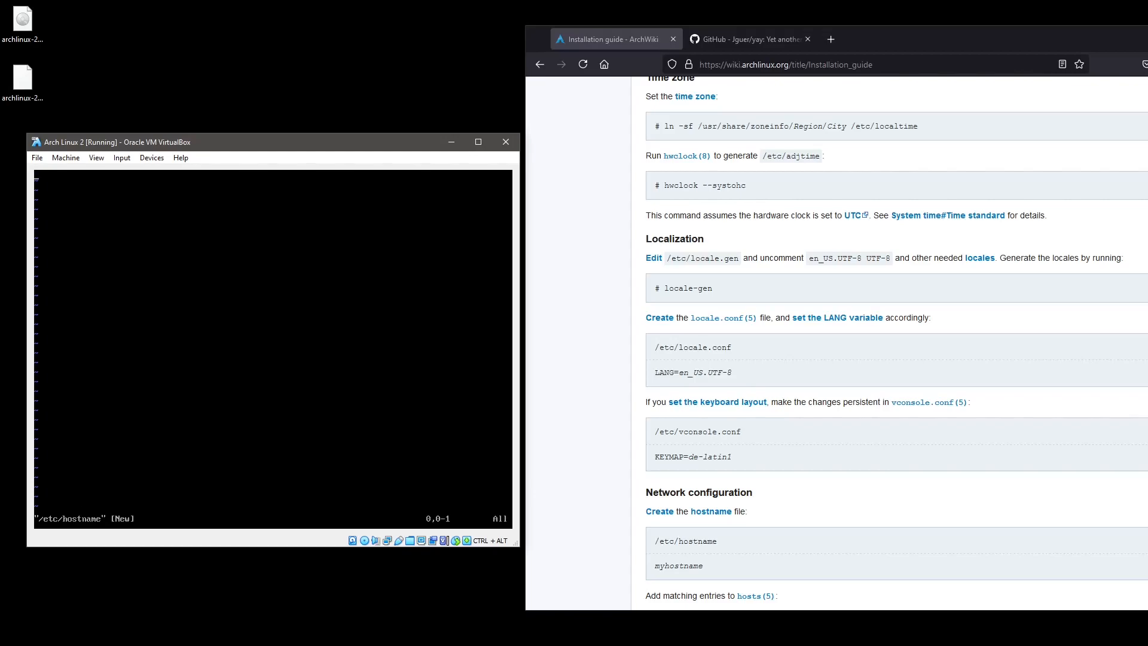
pyautogui.write('iarch2')
pyautogui.press('Escape')
pyautogui.write(':wq')
pyautogui.press('Return')
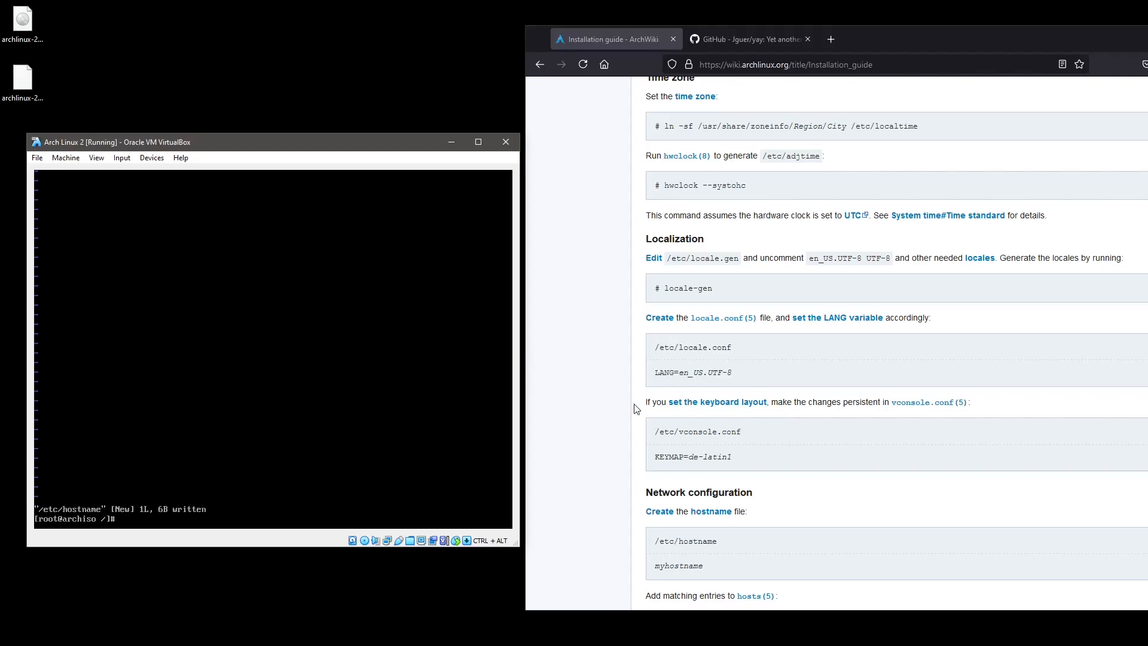
# Open /etc/hosts and start a 127.0.0.1 entry, removing its comment marker.
pyautogui.scroll(-4, 635, 409)
pyautogui.scroll(-3, 636, 409)
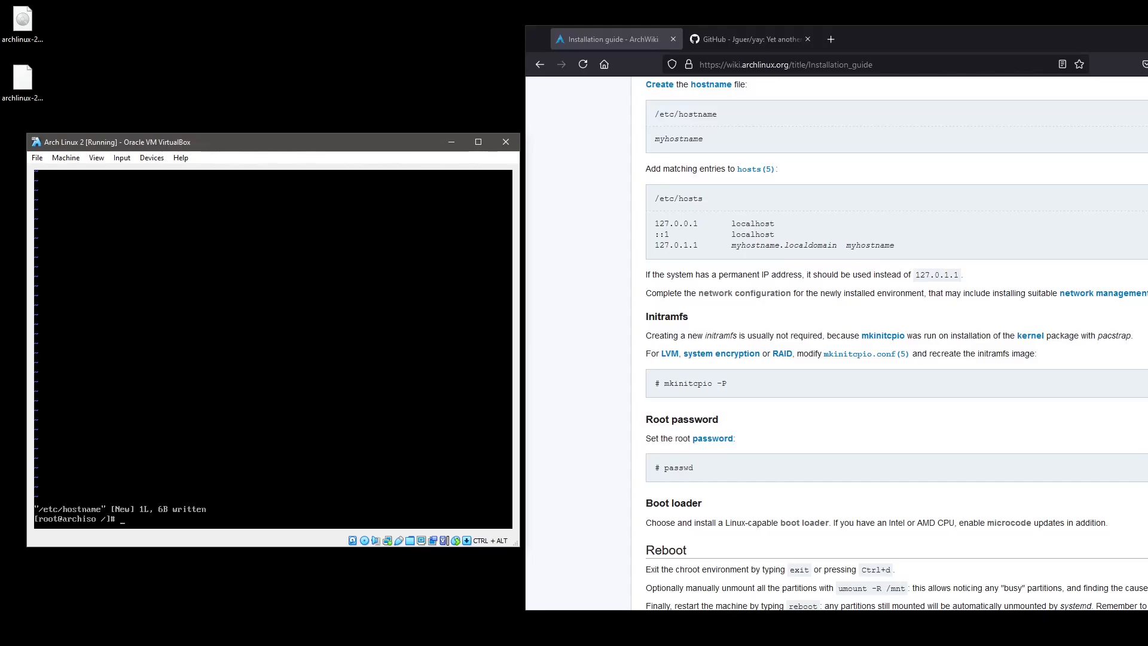
pyautogui.write('vi /etc/hosts')
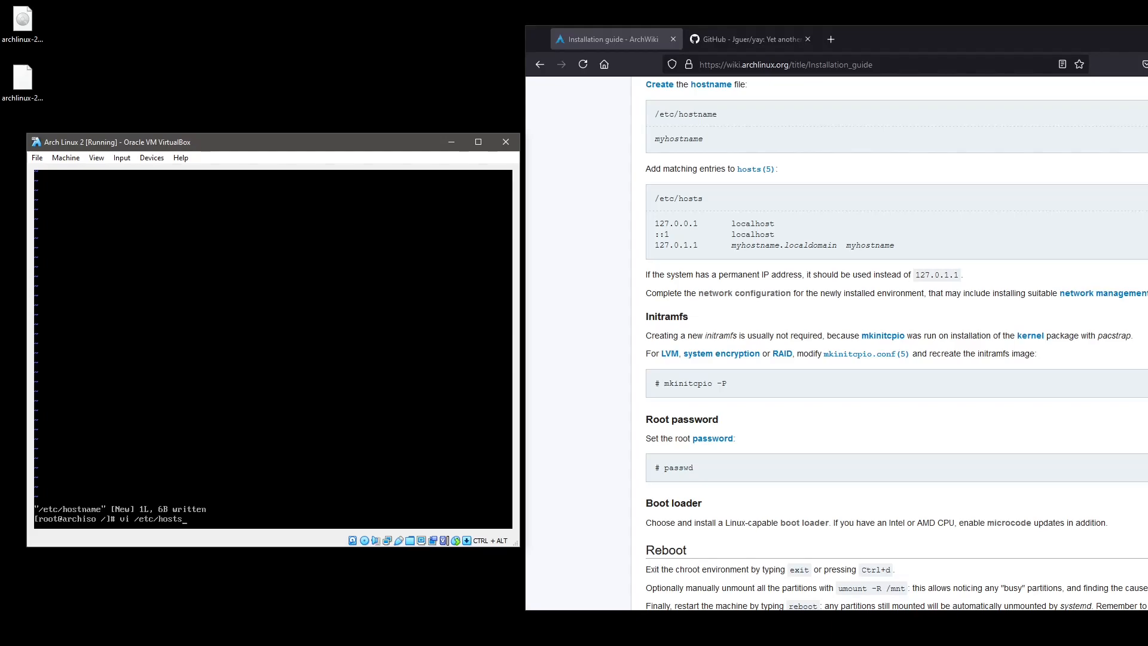
pyautogui.press('Return')
pyautogui.press('o')
pyautogui.write('172')
pyautogui.press('BackSpace')
pyautogui.press('BackSpace')
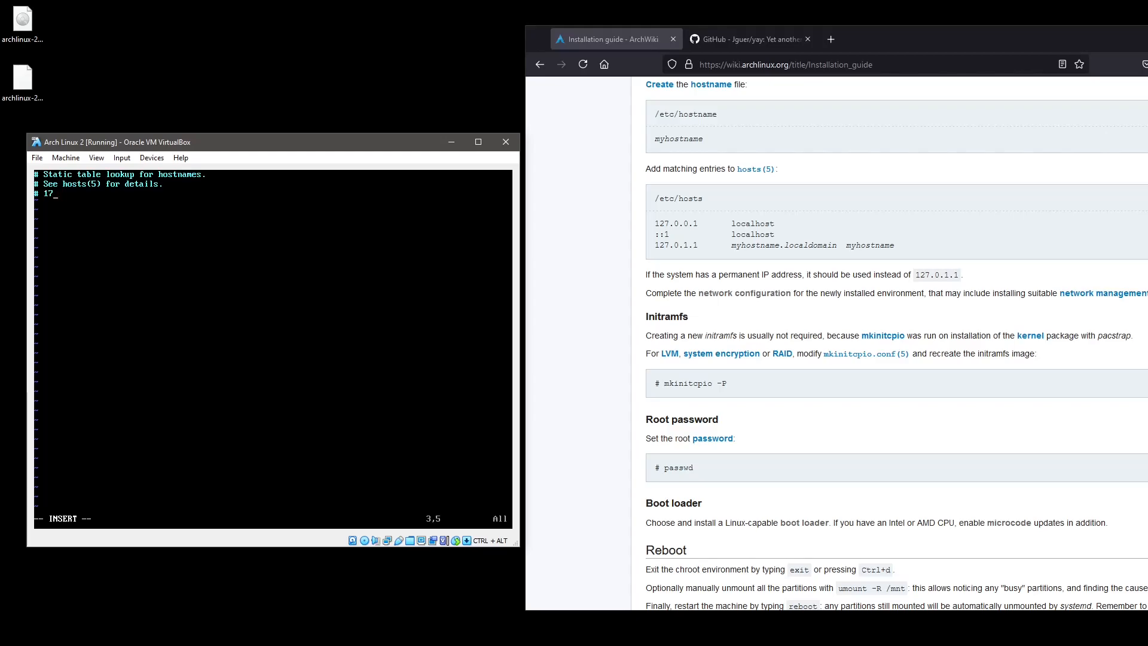
pyautogui.write('2')
pyautogui.write('.0.0')
pyautogui.press('Escape')
pyautogui.press('0')
pyautogui.press('x')
pyautogui.press('x')
# Map 127.0.0.1 and :: to localhost, arch2 and arch2.local, then type :wq.
pyautogui.write('A localhost arch2local')
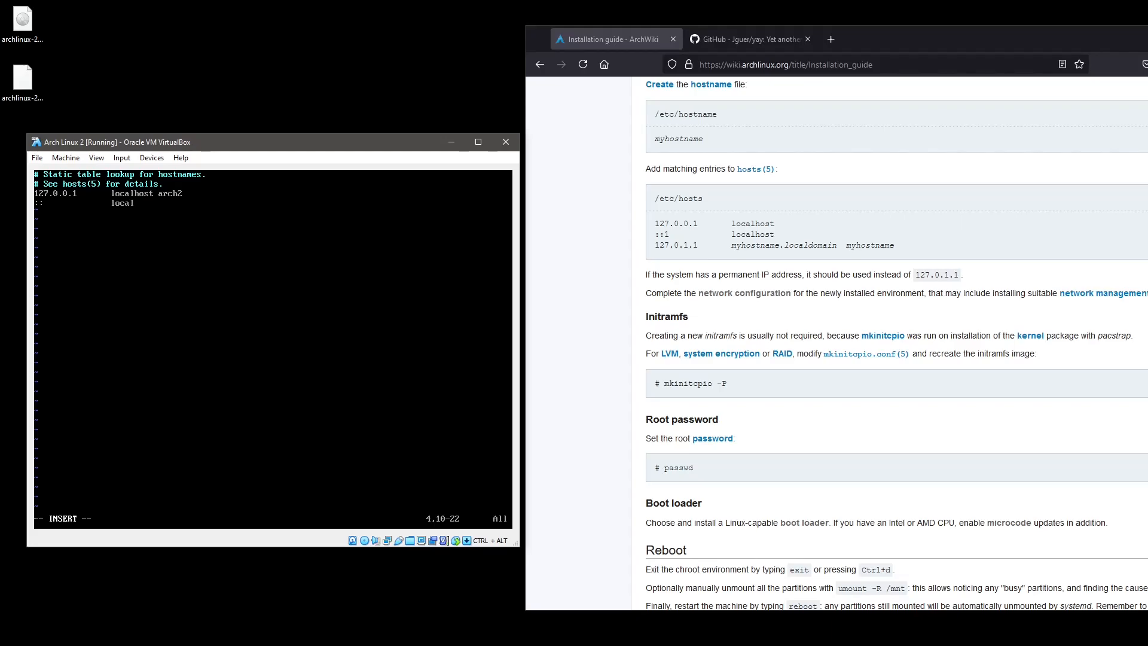
pyautogui.write('host arch2')
pyautogui.press('Escape')
pyautogui.write('arch2 arch2')
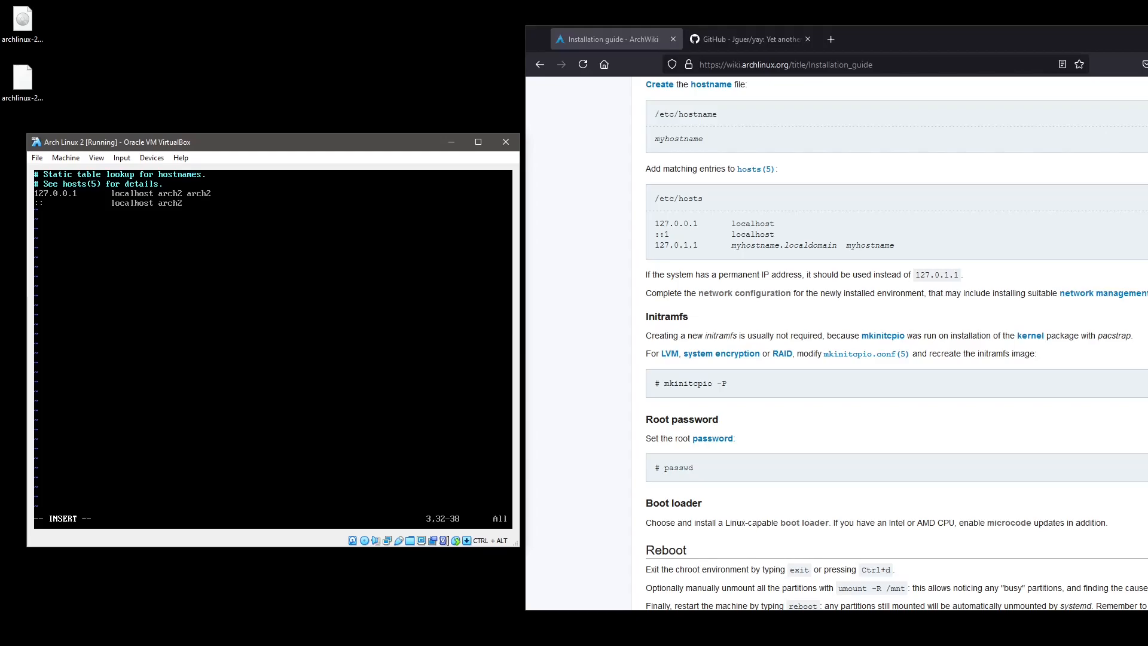
pyautogui.write('.local')
pyautogui.press('Down')
pyautogui.write('arch2.local')
pyautogui.press('Escape')
pyautogui.write(':wq')
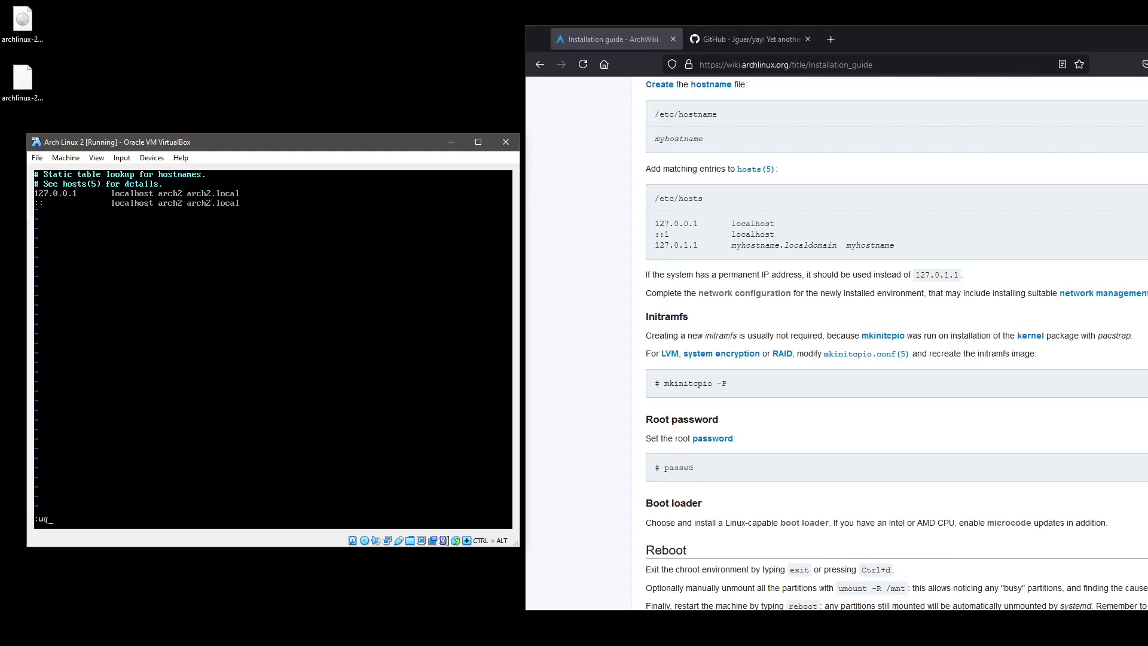
# Copy the 127.0.0.1 line as 127.0.1.1, delete it again, and save /etc/hosts with :wq.
pyautogui.press('Escape')
pyautogui.press('Up')
pyautogui.press('Up')
pyautogui.press('Up')
pyautogui.press('Down')
pyautogui.press('Down')
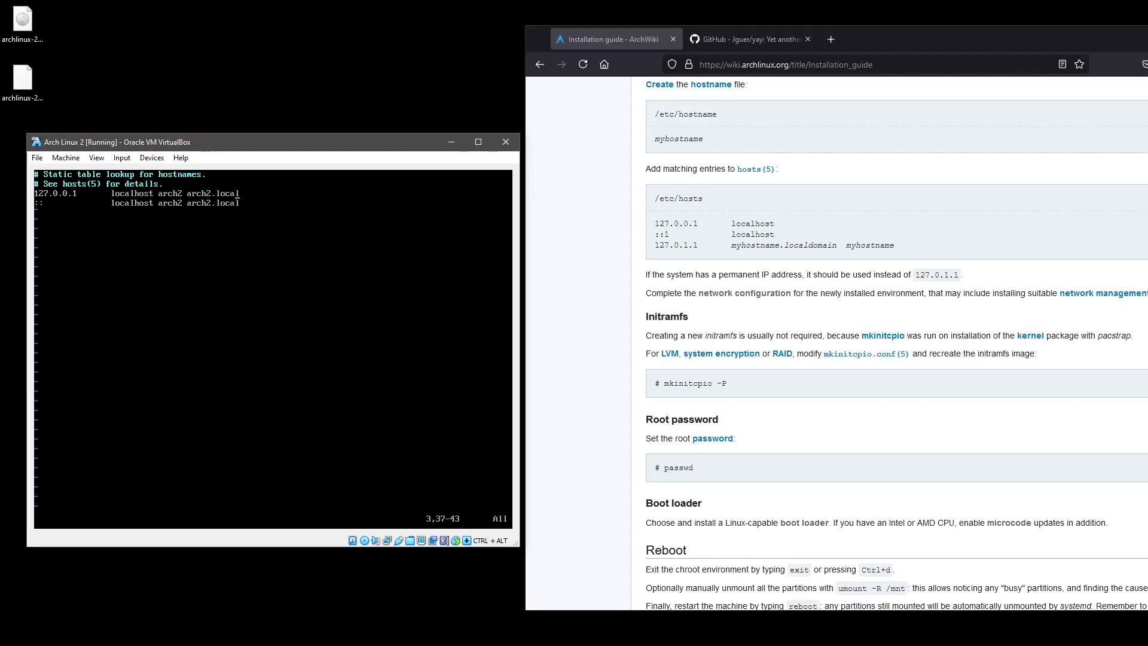
pyautogui.press('y')
pyautogui.press('y')
pyautogui.press('p')
pyautogui.press('Right')
pyautogui.press('Right')
pyautogui.press('Right')
pyautogui.press('Right')
pyautogui.press('Right')
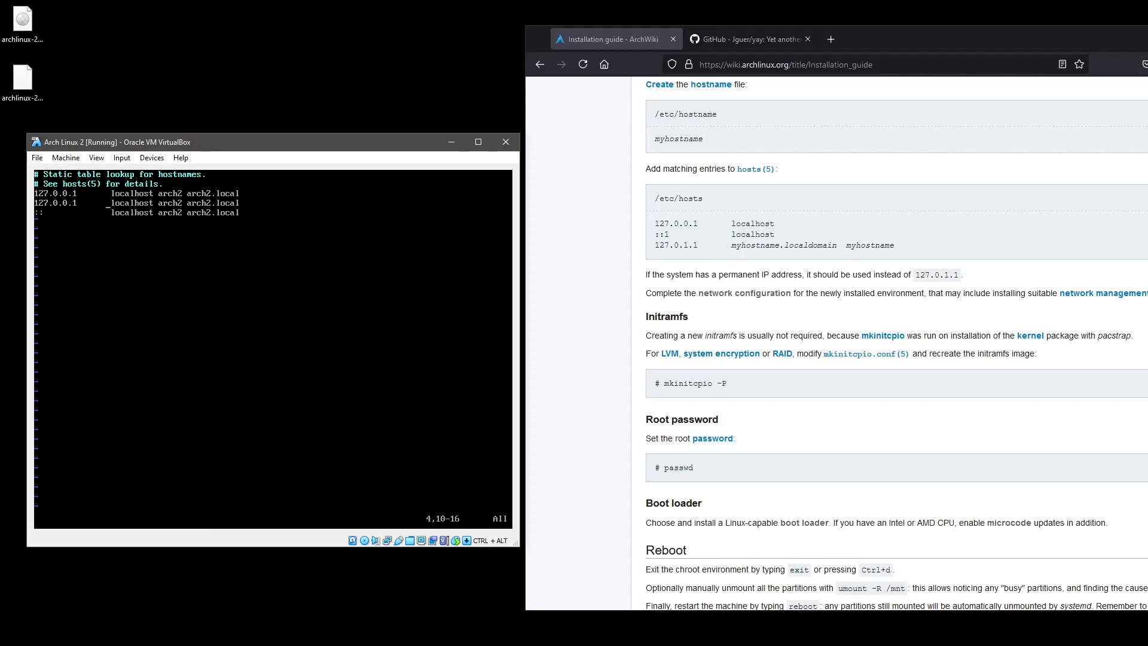
pyautogui.write('xi1')
pyautogui.press('Escape')
pyautogui.write('d:wq')
pyautogui.press('Return')
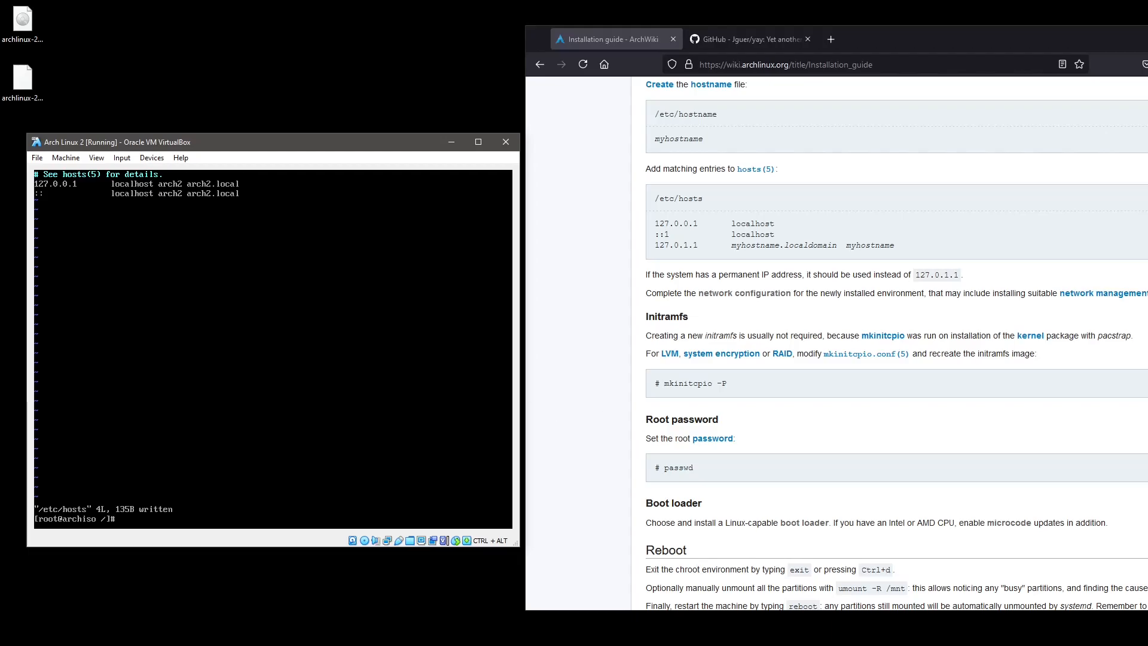
# Rebuild all initramfs images with mkinitcpio -P after correcting the mistyped flag.
pyautogui.write('mkinitcpio -På')
pyautogui.press('Return')
pyautogui.press('Up')
pyautogui.press('BackSpace')
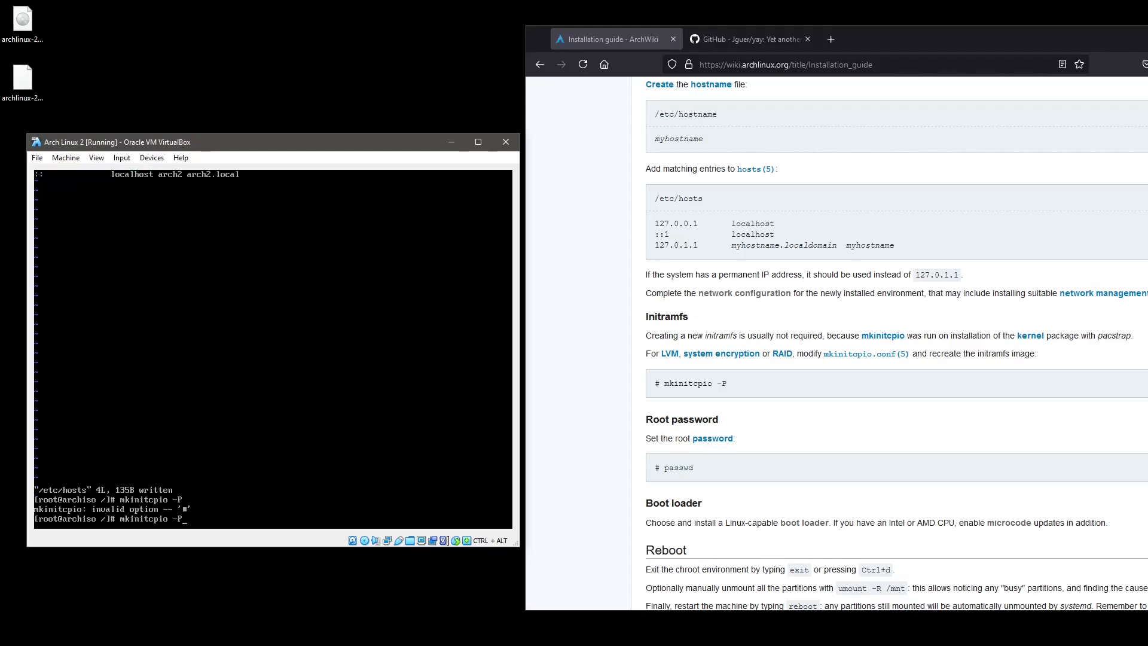
pyautogui.press('BackSpace')
pyautogui.press('BackSpace')
pyautogui.write('-P')
pyautogui.press('Return')
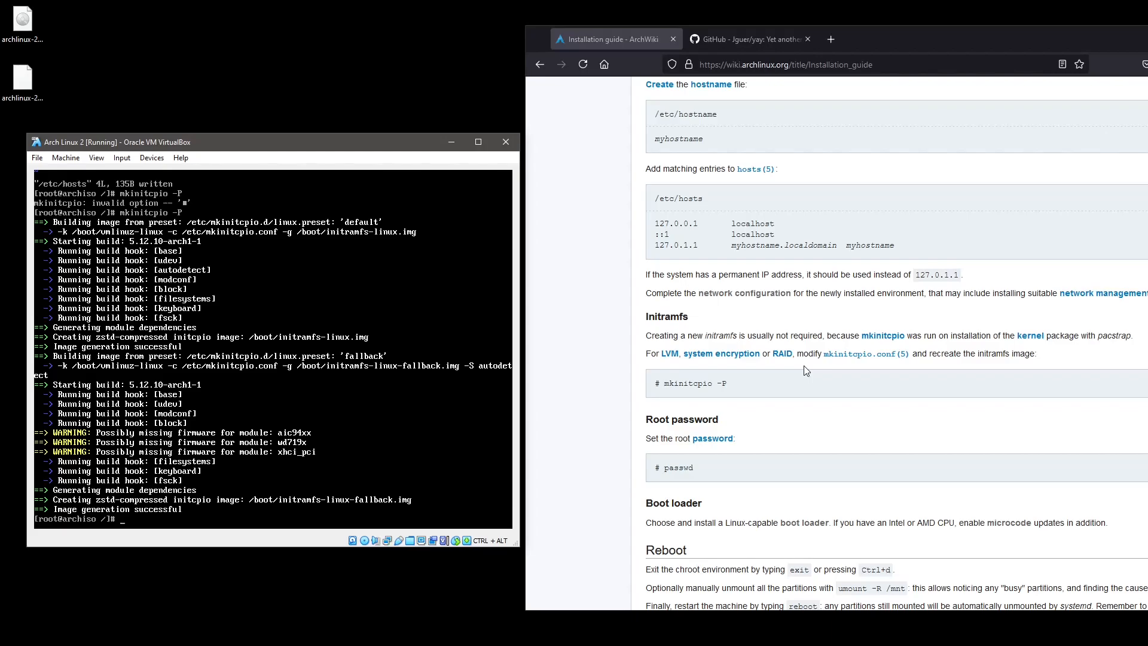
pyautogui.scroll(-3, 798, 382)
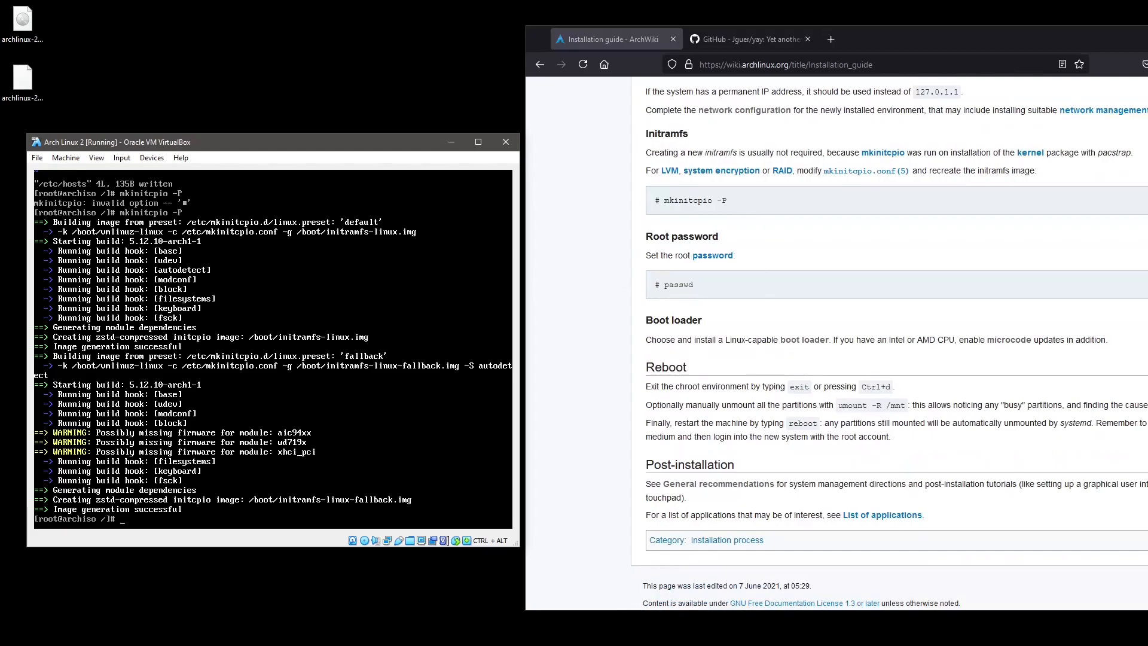
# Run passwd and enter the new root password twice.
pyautogui.write('asswd')
pyautogui.press('Return')
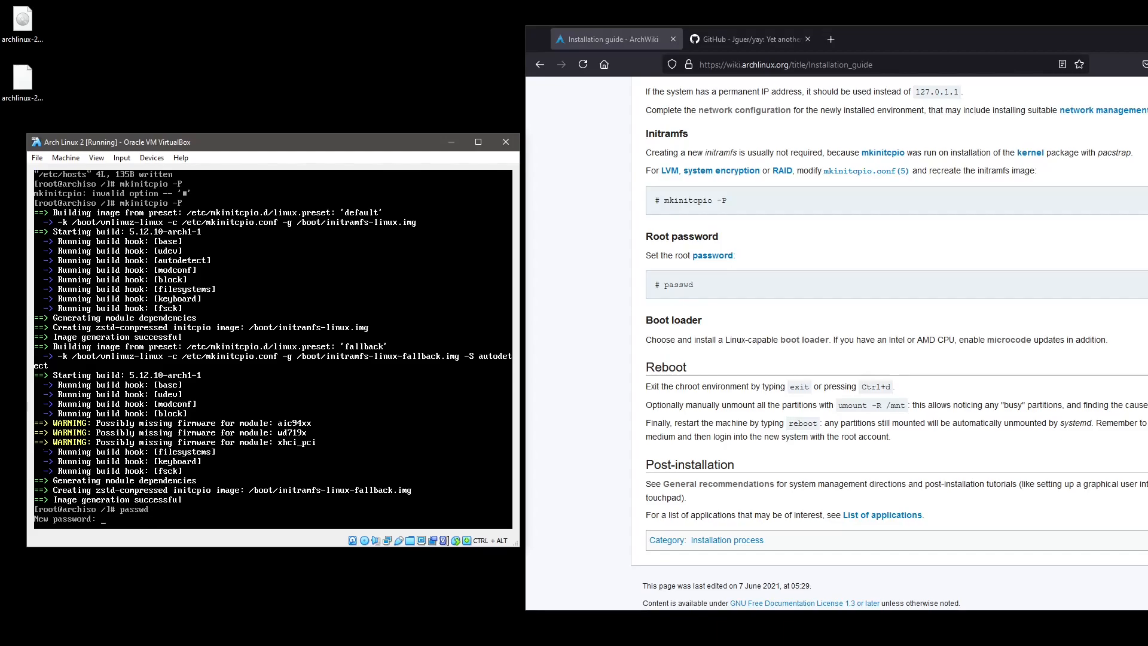
pyautogui.press('Return')
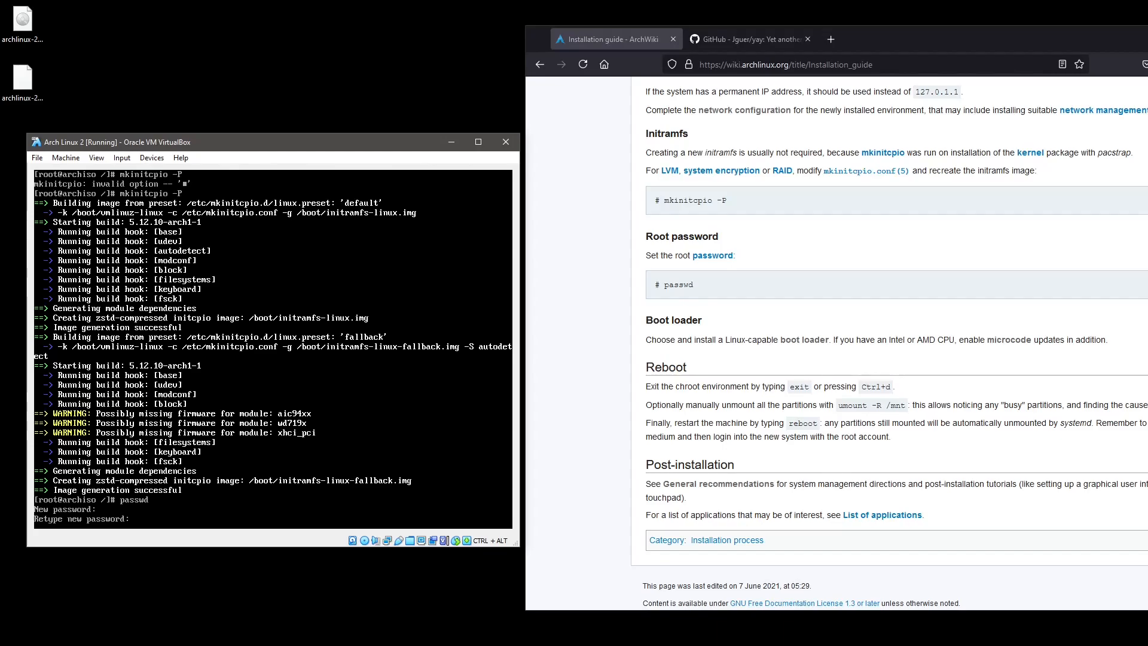
pyautogui.press('Return')
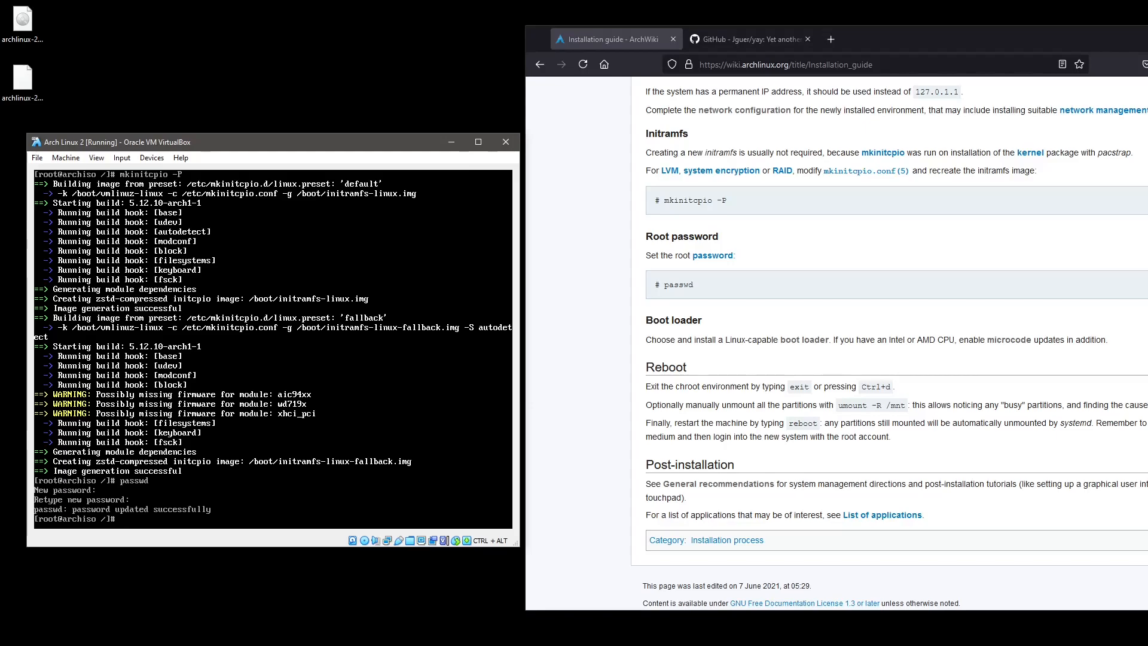
# Open the boot loader article in a new tab and follow its link to the GRUB article.
pyautogui.middleClick(810, 345)
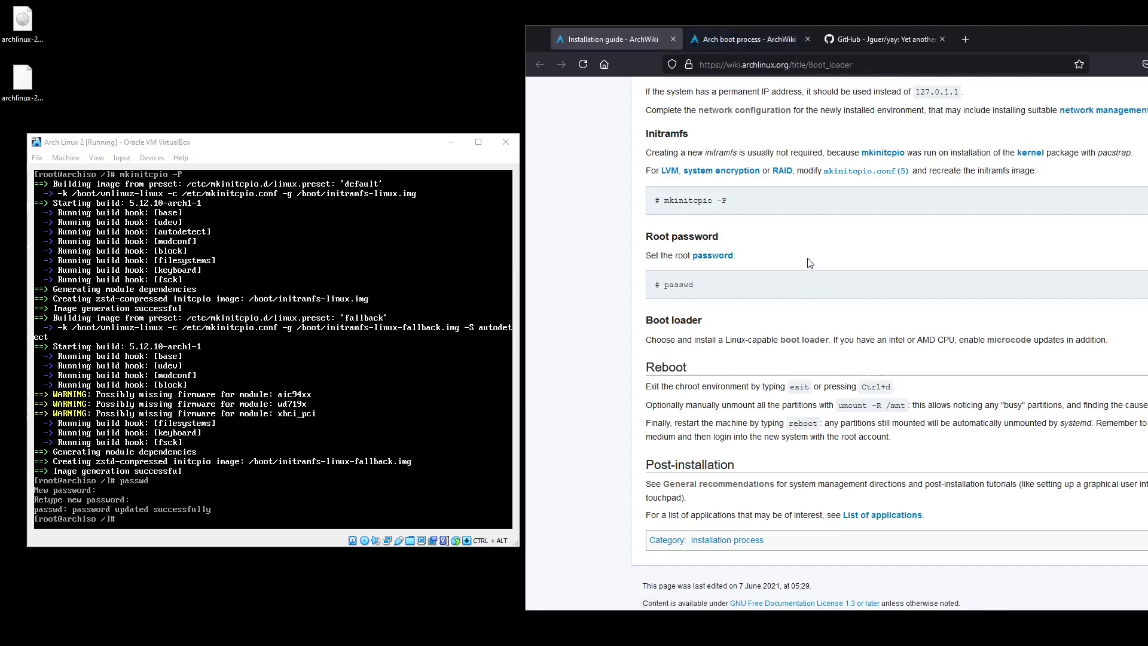
pyautogui.moveTo(1000, 47); pyautogui.dragTo(754, 56)
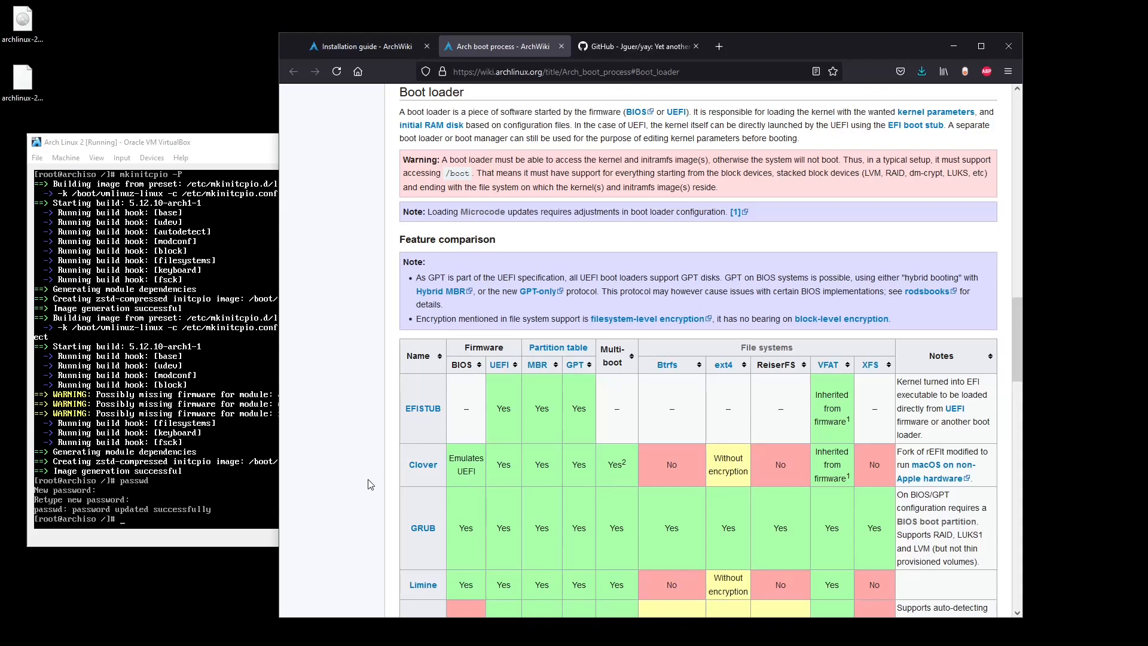
pyautogui.click(423, 528)
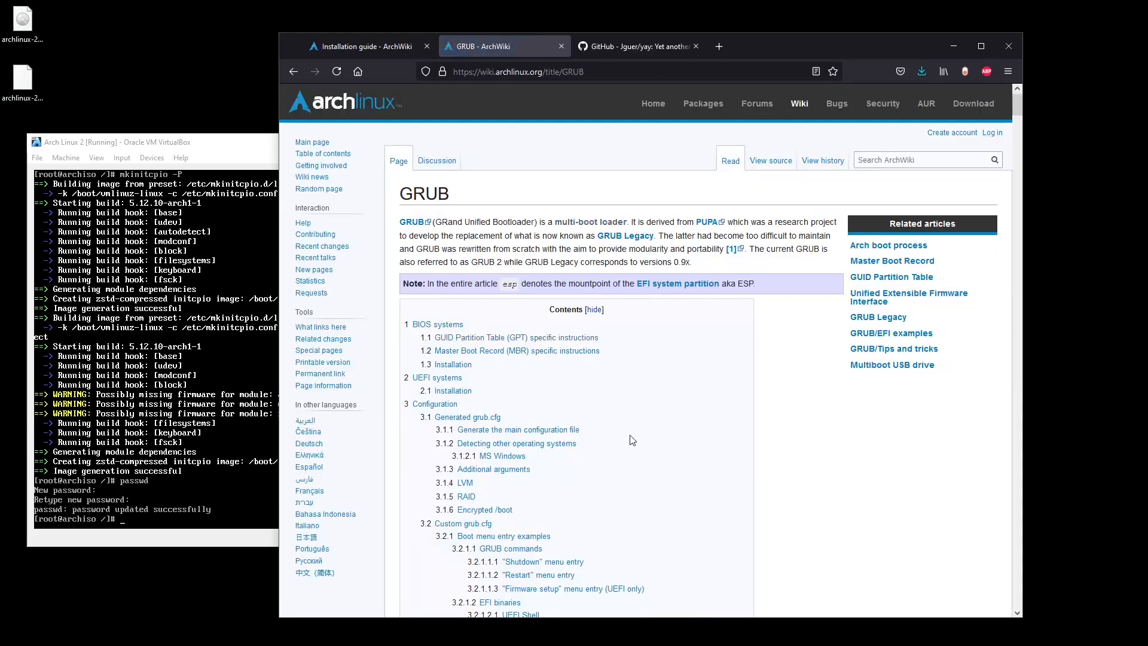
# Jump to the GRUB Master Boot Record section showing grub-install --target=i386-pc /dev/sdX.
pyautogui.click(547, 351)
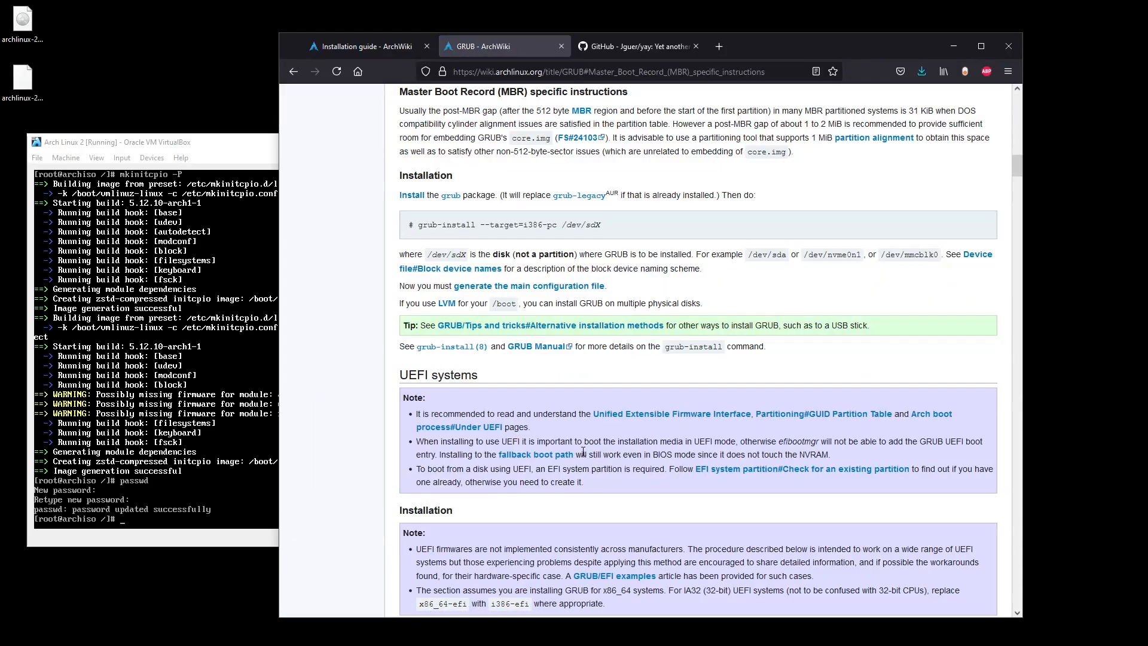
pyautogui.scroll(2, 583, 452)
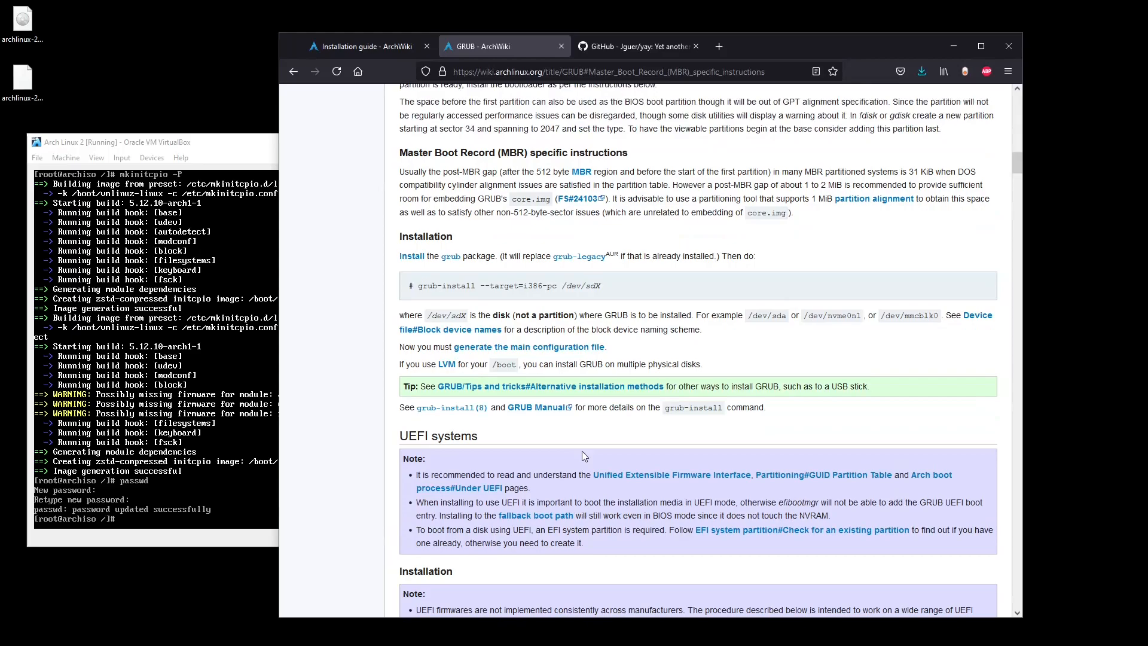
pyautogui.scroll(-6, 583, 454)
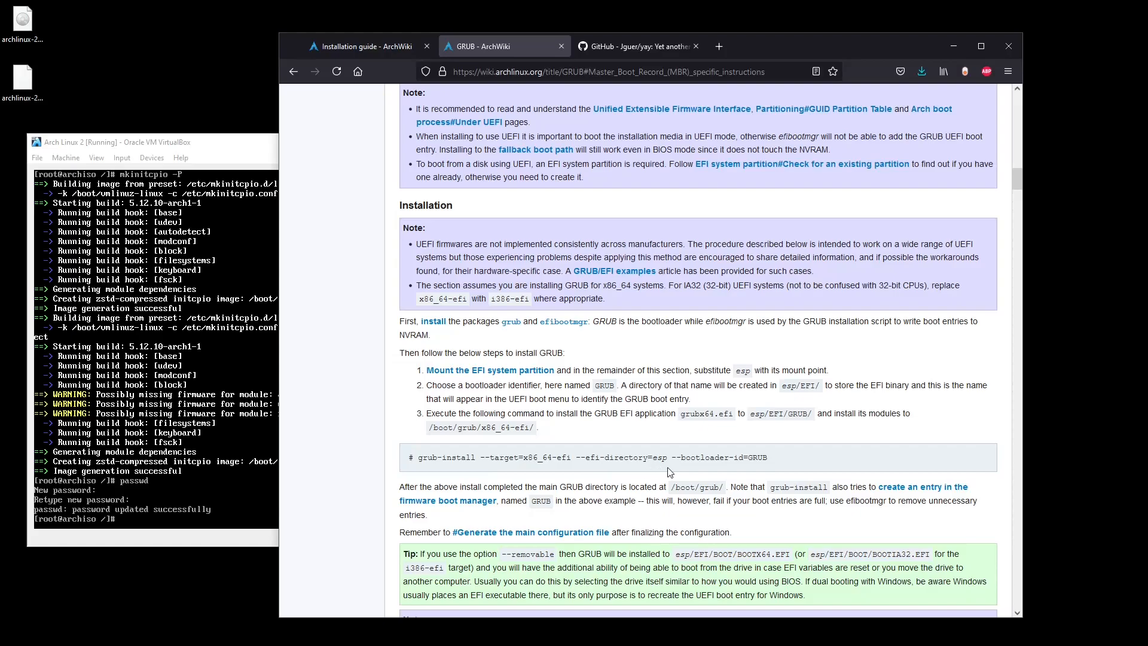
pyautogui.scroll(7, 595, 476)
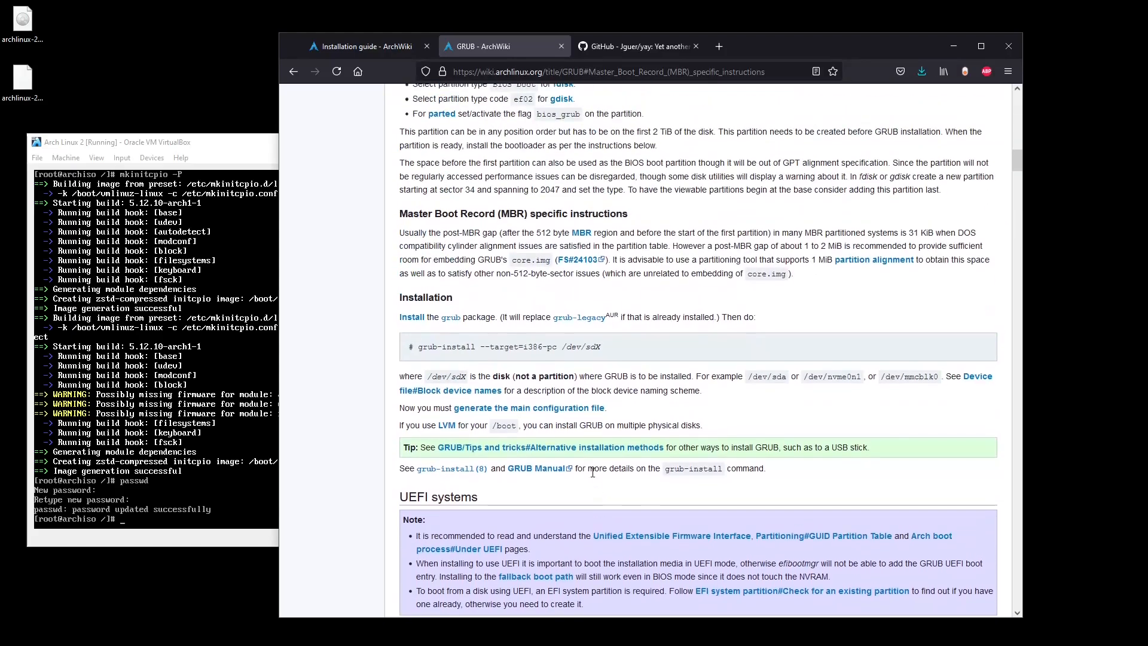
pyautogui.scroll(5, 589, 475)
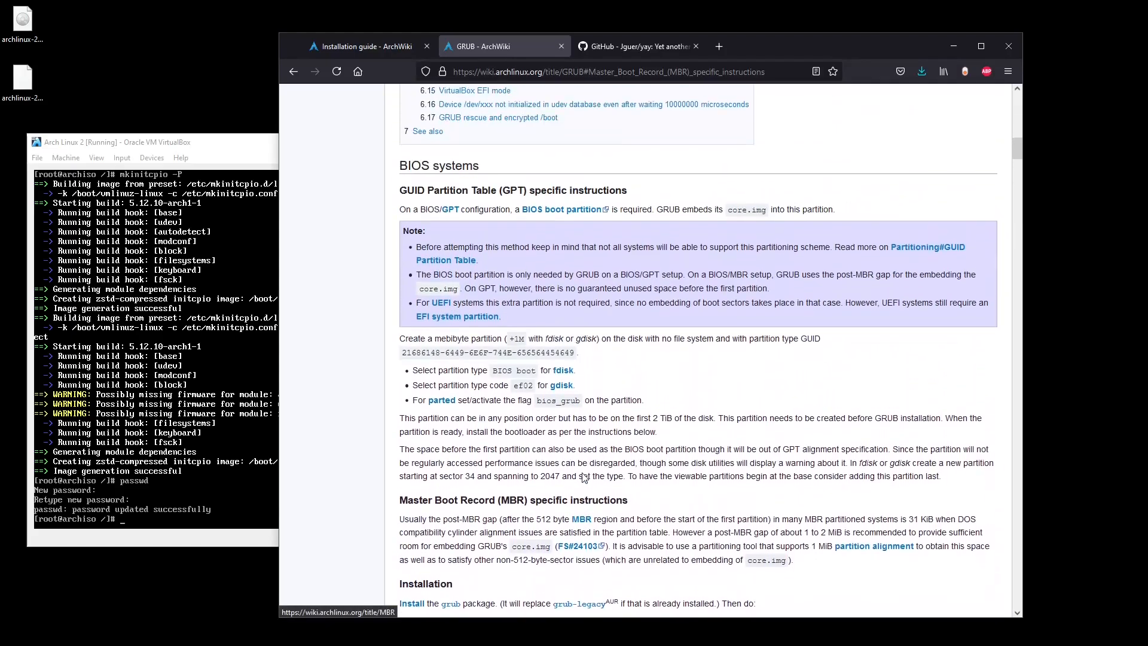
pyautogui.scroll(15, 585, 476)
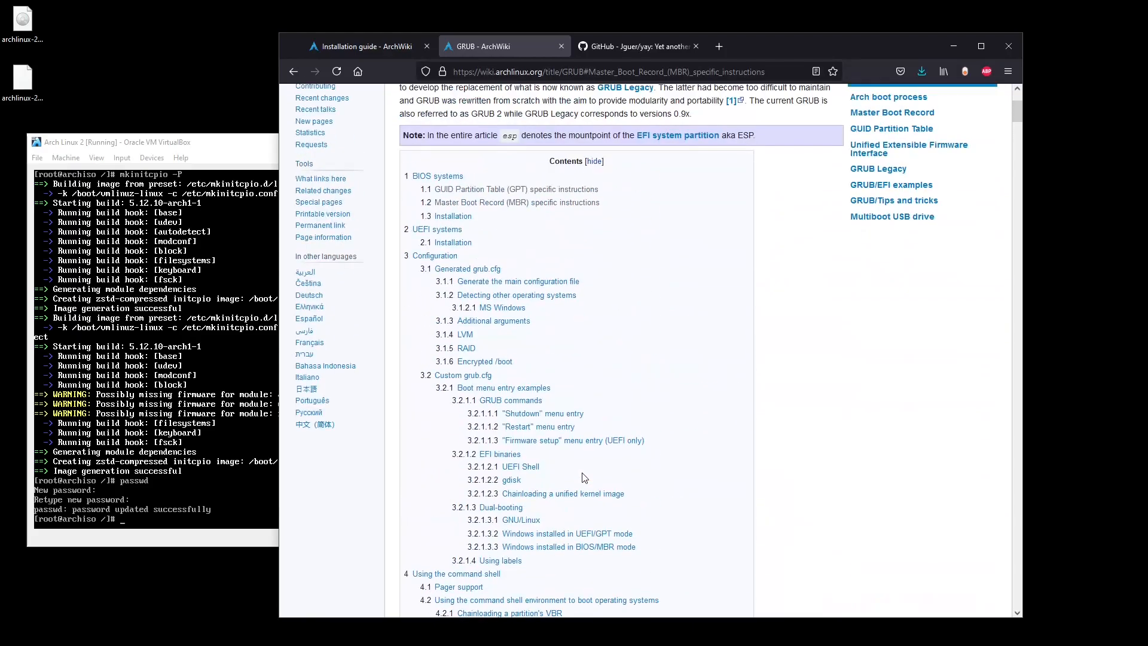
pyautogui.scroll(3, 585, 476)
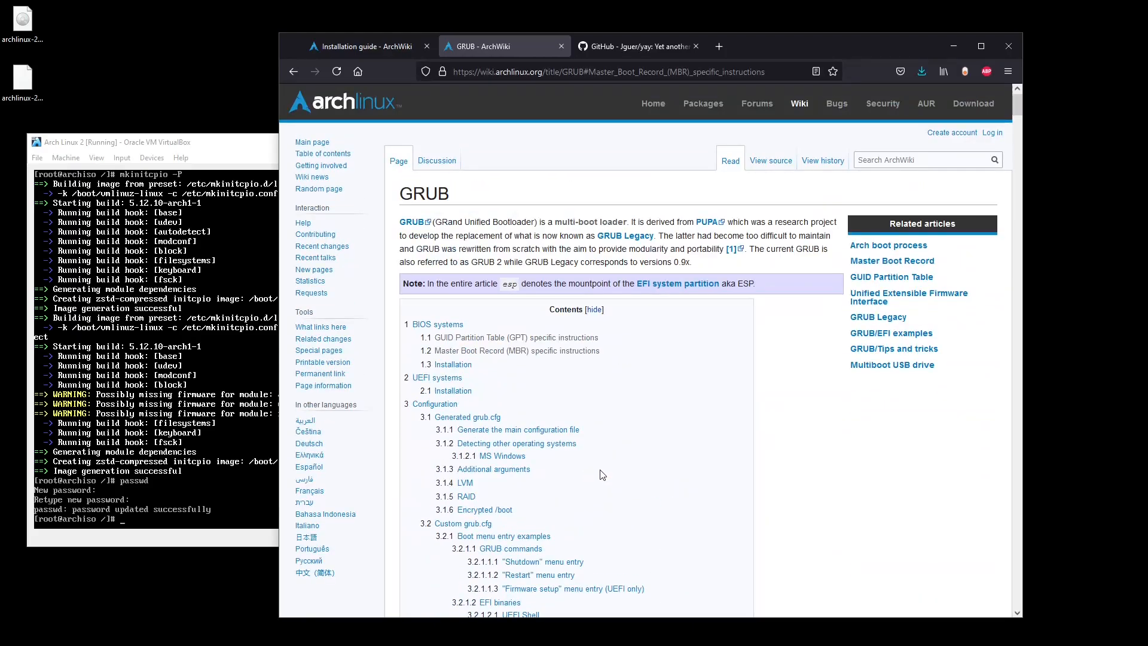
pyautogui.scroll(-16, 602, 474)
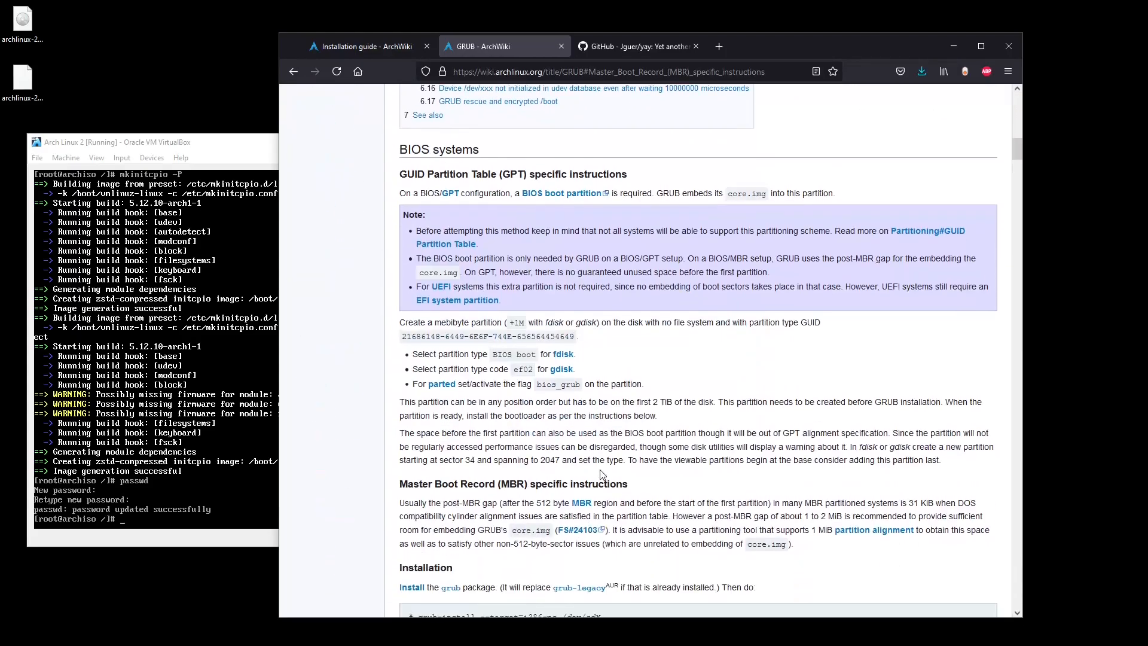
pyautogui.scroll(-1, 602, 475)
pyautogui.scroll(1, 602, 474)
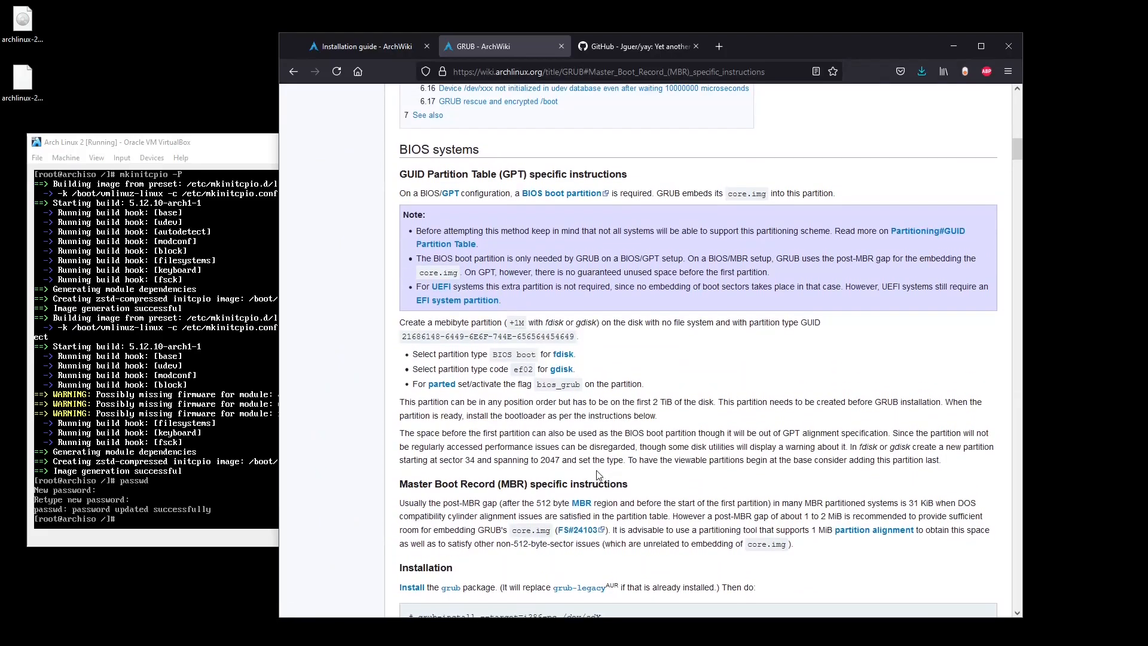
pyautogui.scroll(-2, 598, 475)
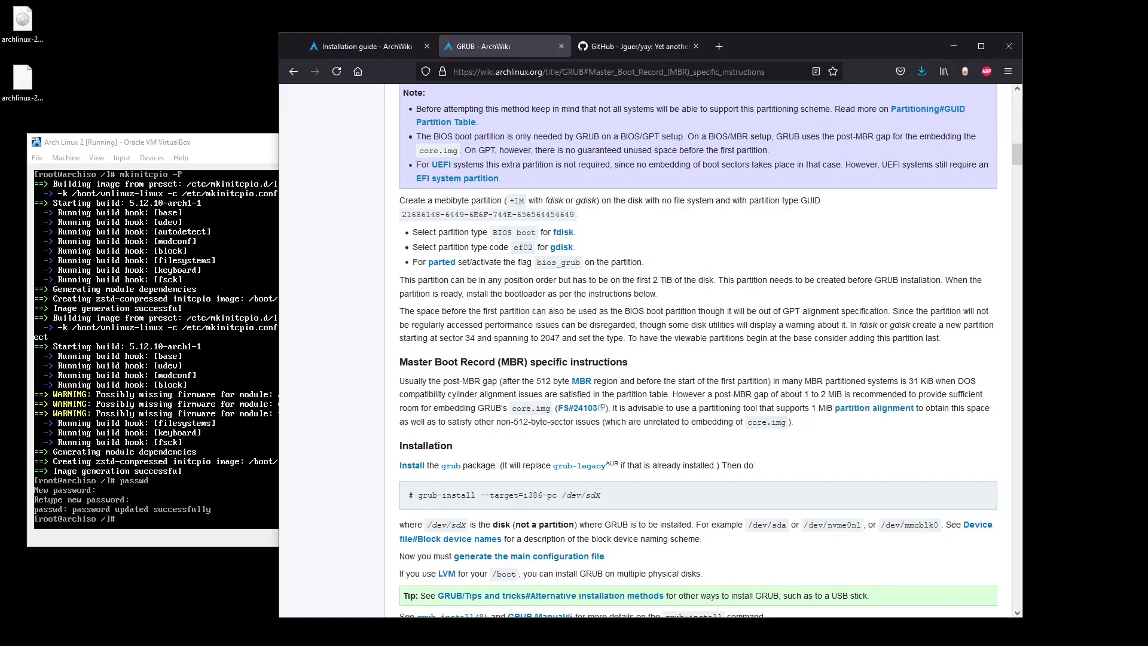
# Install the grub package with pacman -S grub and confirm the prompt.
pyautogui.click(226, 144)
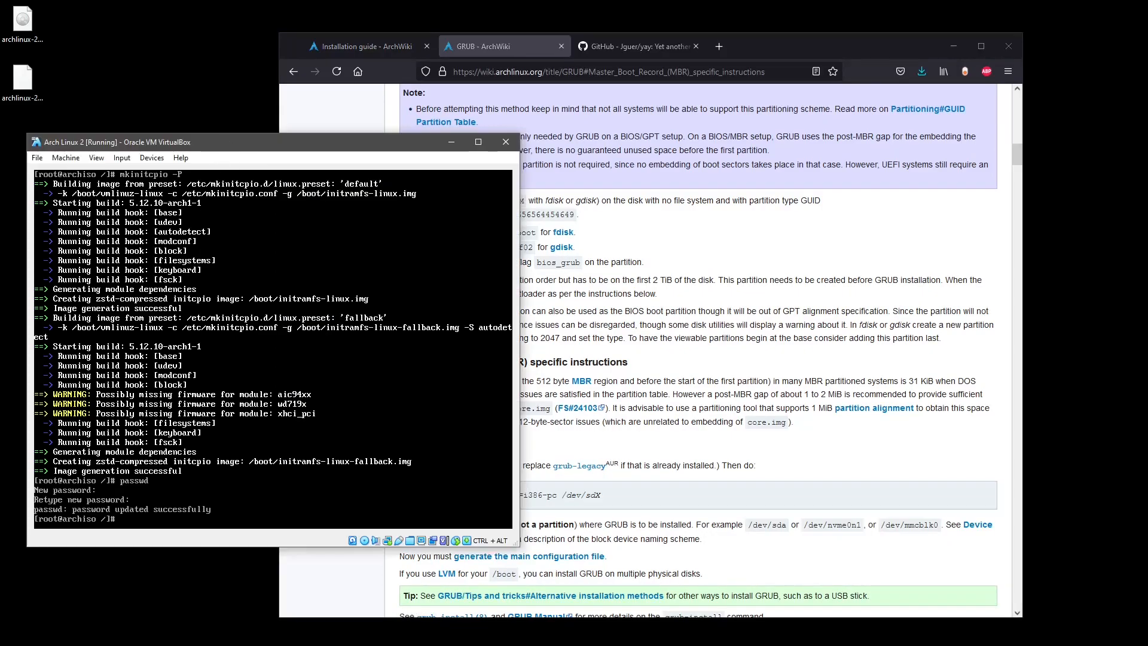
pyautogui.write('pacmas')
pyautogui.write(' -S grub')
pyautogui.press('Return')
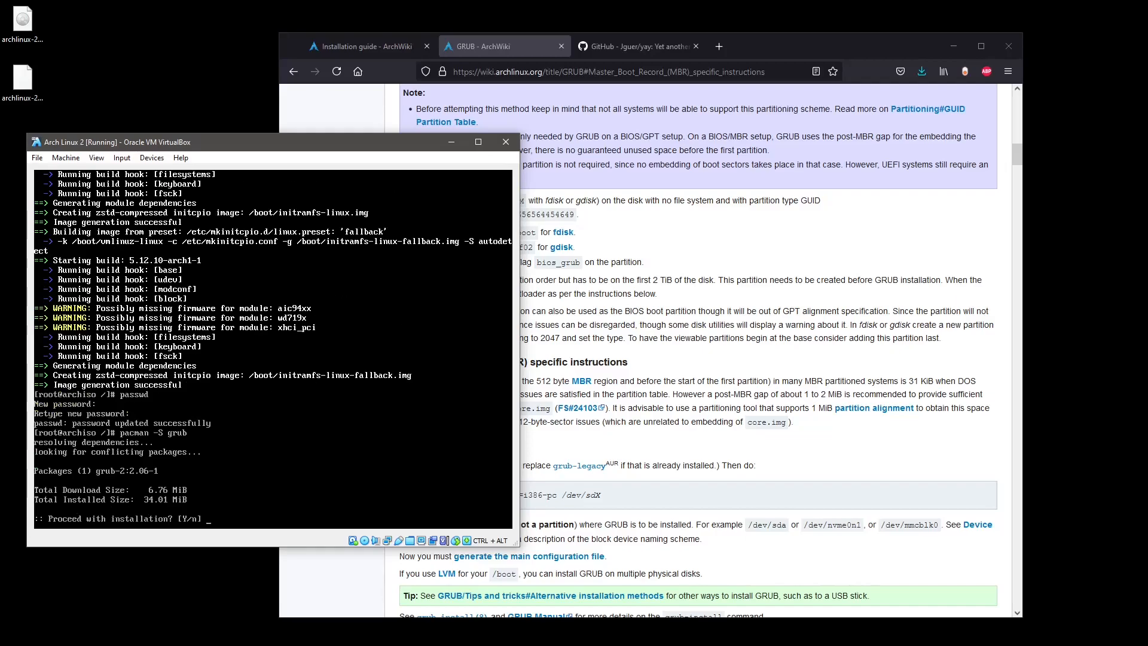
pyautogui.press('Return')
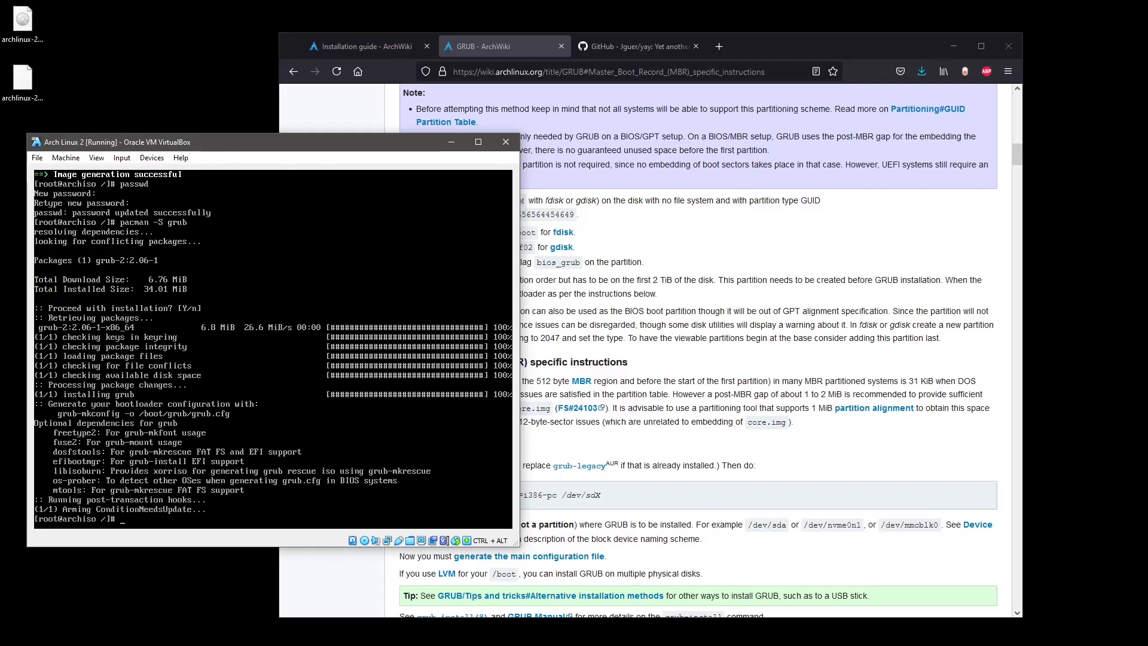
# Install GRUB to the whole disk /dev/sda with grub-install.
pyautogui.write('grub-')
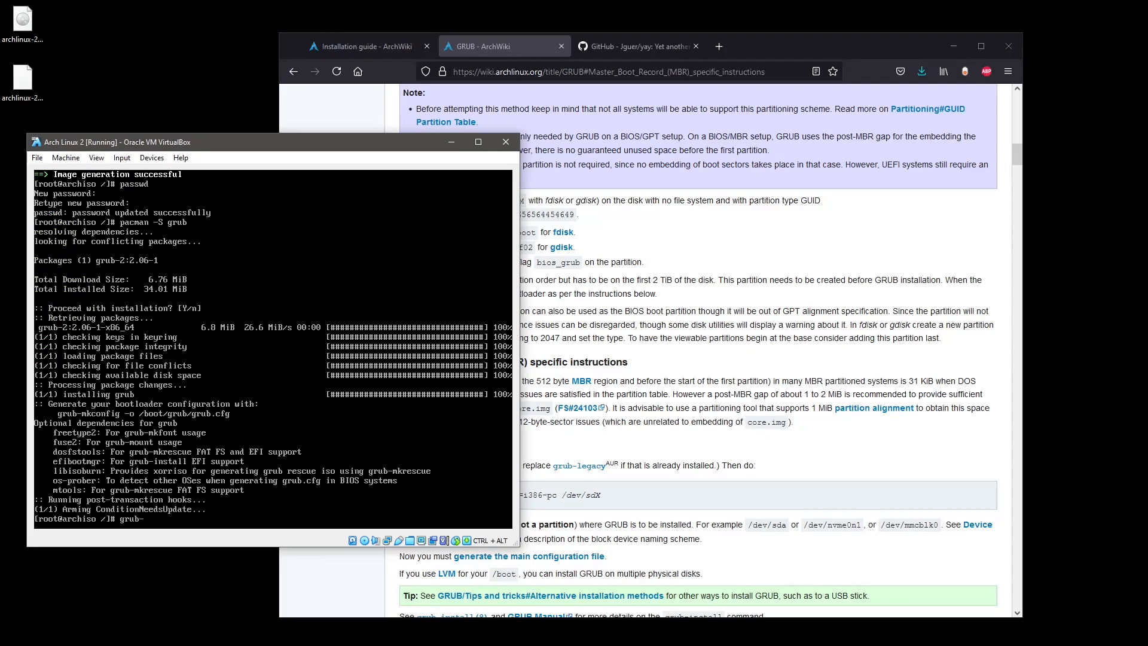
pyautogui.press('Tab')
pyautogui.press('Tab')
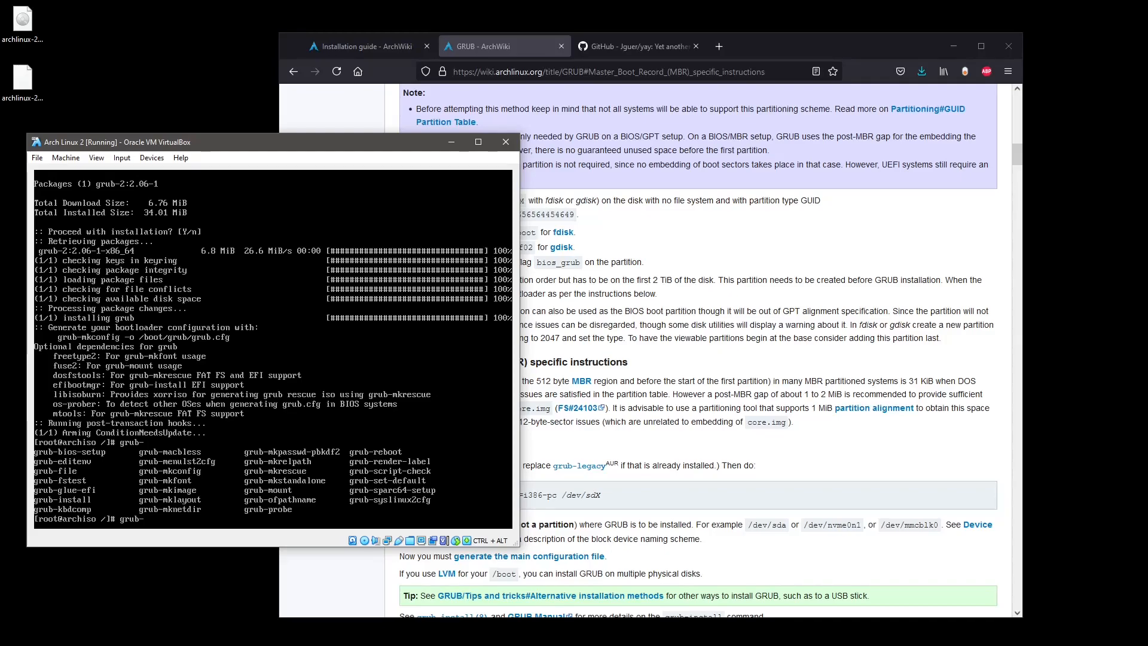
pyautogui.write('install /dev/sda')
pyautogui.press('BackSpace')
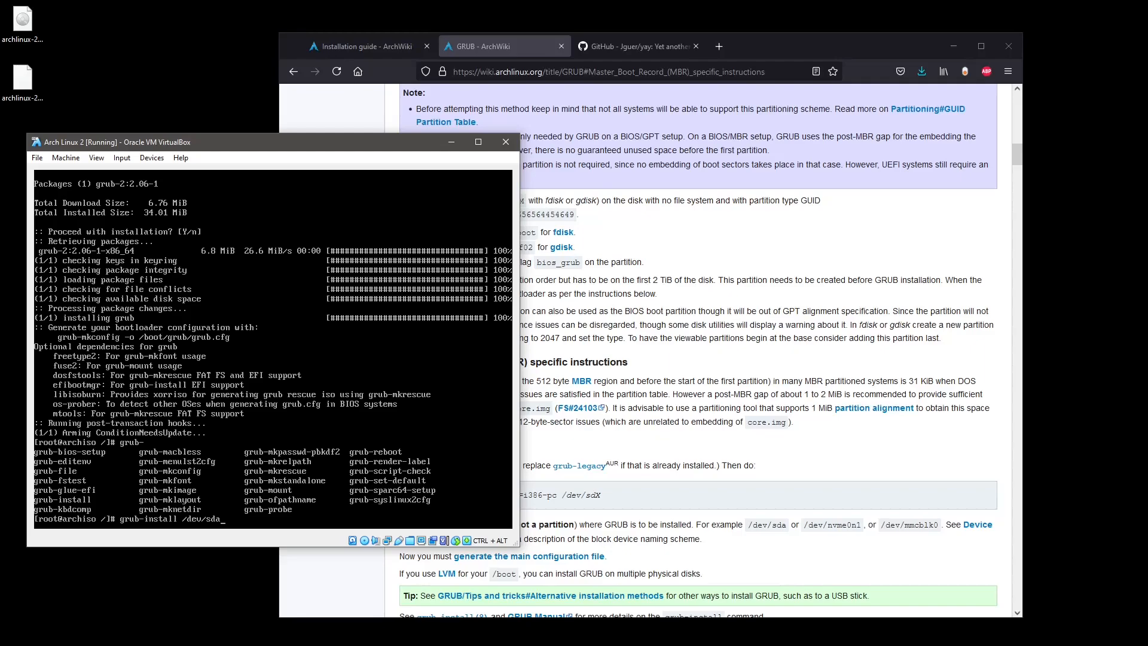
pyautogui.press('Return')
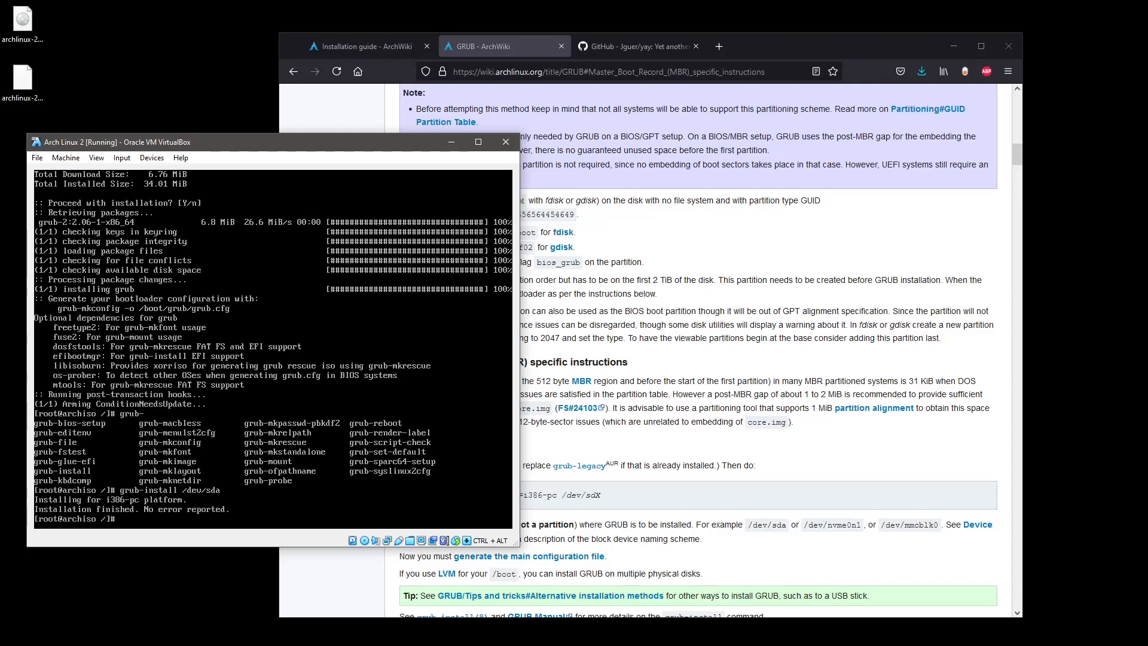
# Scroll the GRUB article down to the grub-mkconfig -o /boot/grub/grub.cfg instructions, then raise the VM.
pyautogui.click(605, 445)
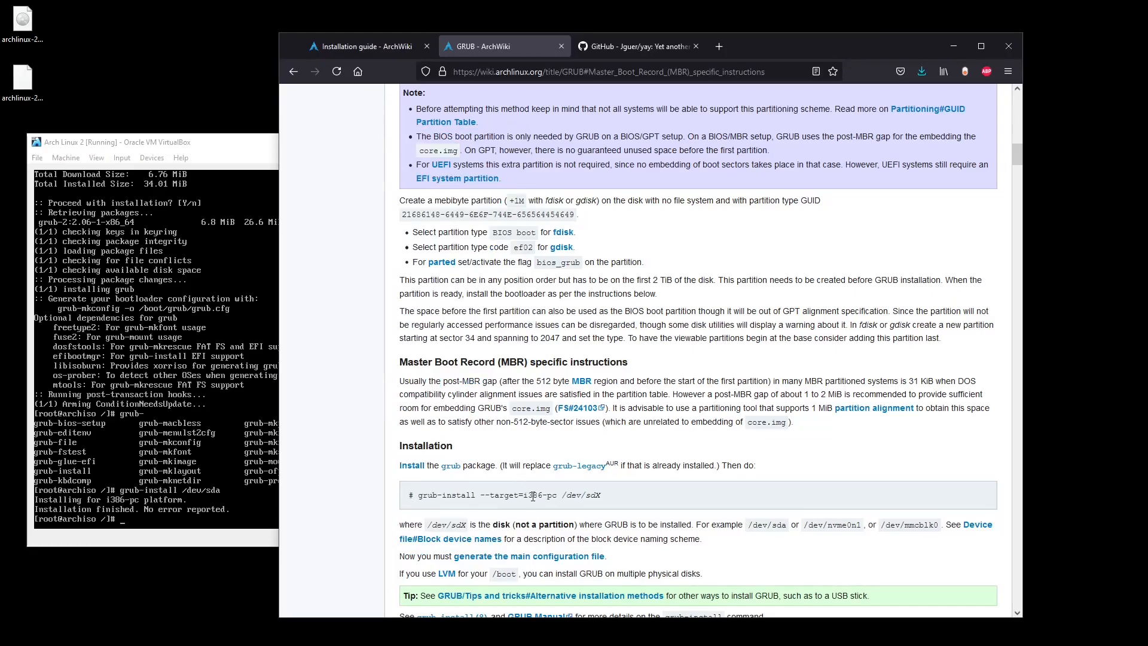
pyautogui.scroll(-4, 514, 505)
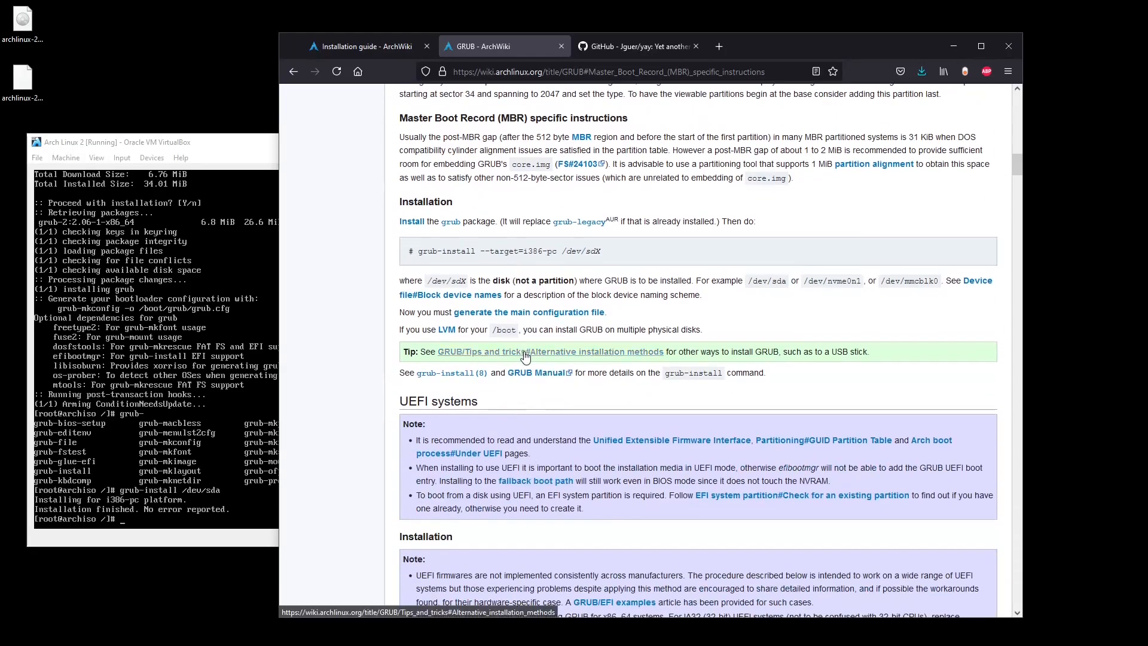
pyautogui.scroll(-5, 532, 370)
pyautogui.scroll(-1, 535, 381)
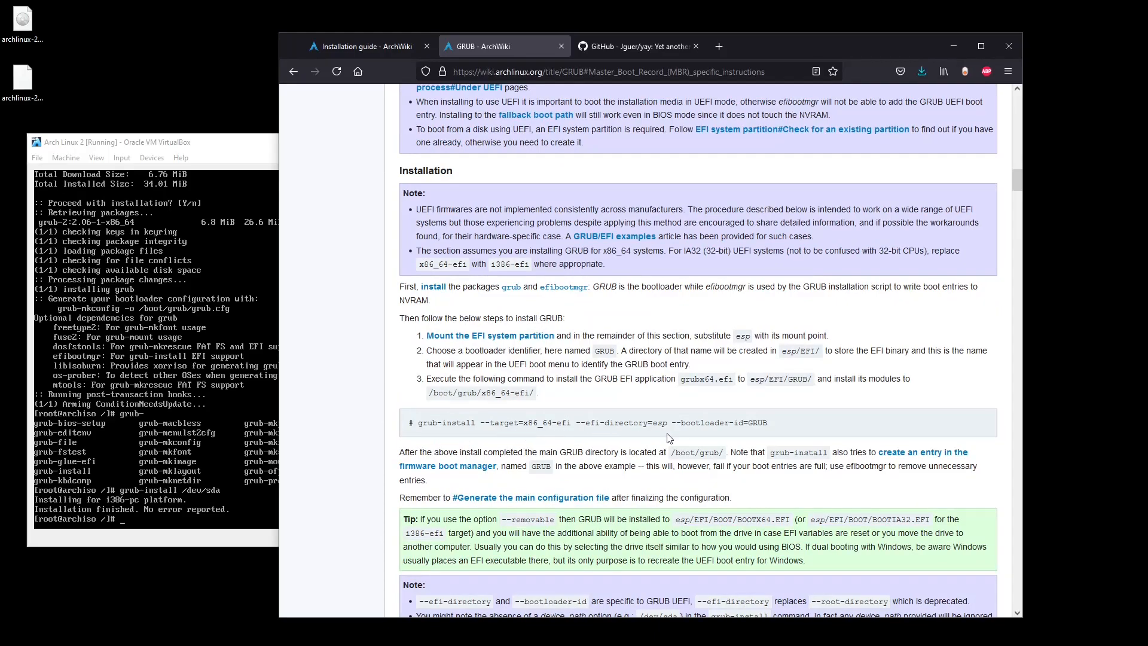
pyautogui.scroll(-10, 616, 445)
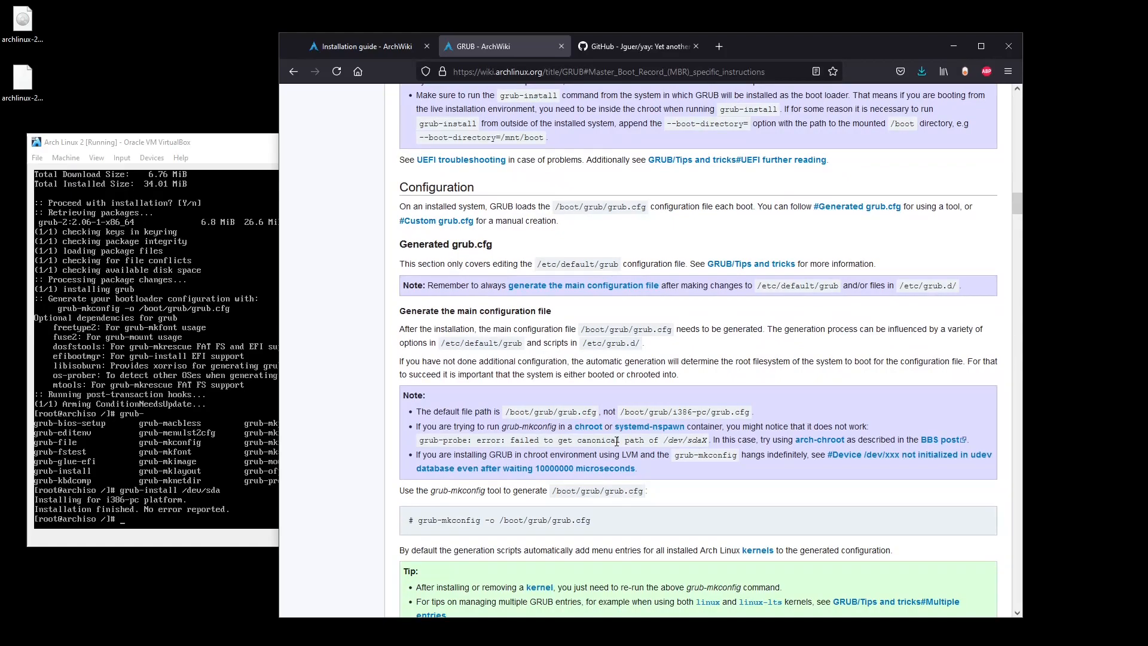
pyautogui.scroll(-4, 617, 442)
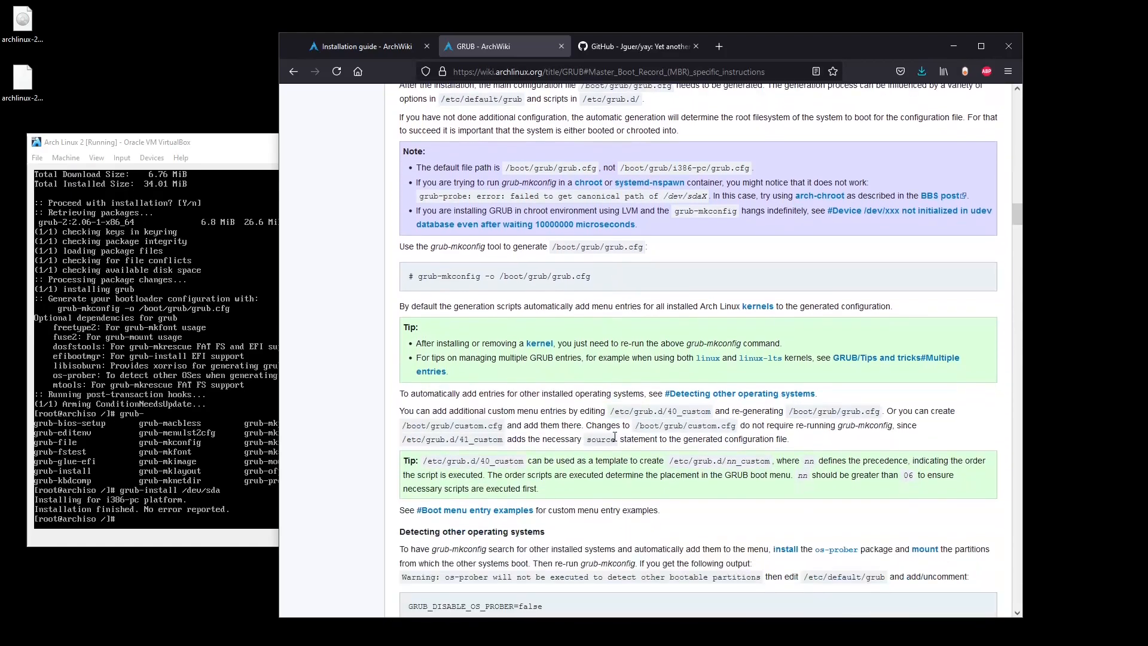
pyautogui.scroll(-1, 615, 437)
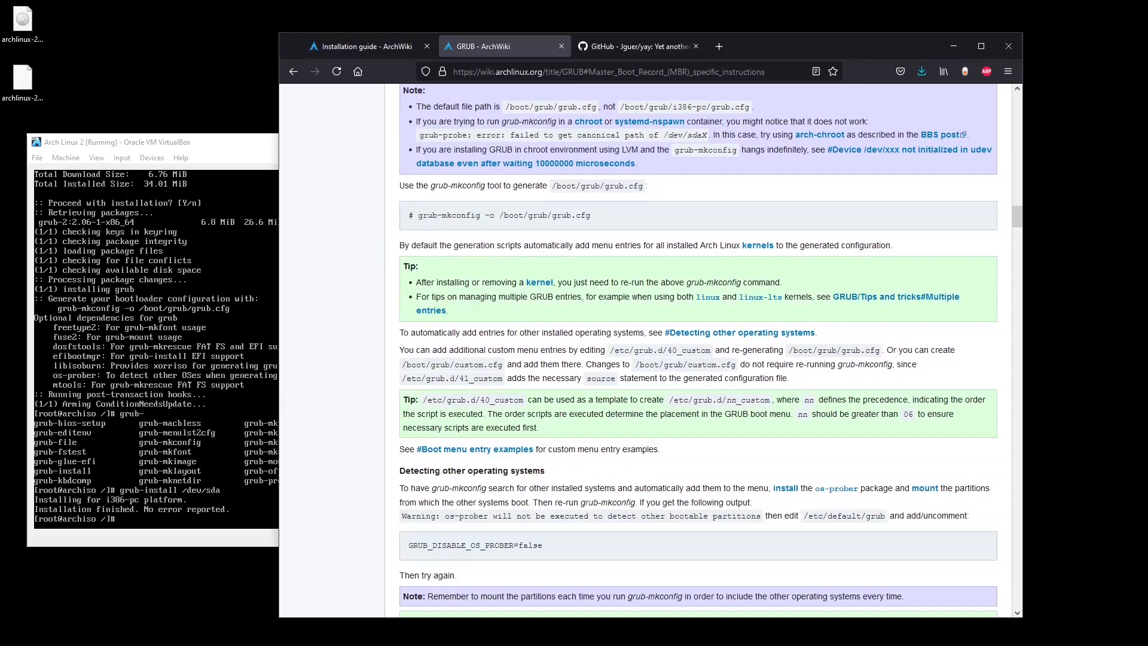
pyautogui.scroll(-1, 386, 227)
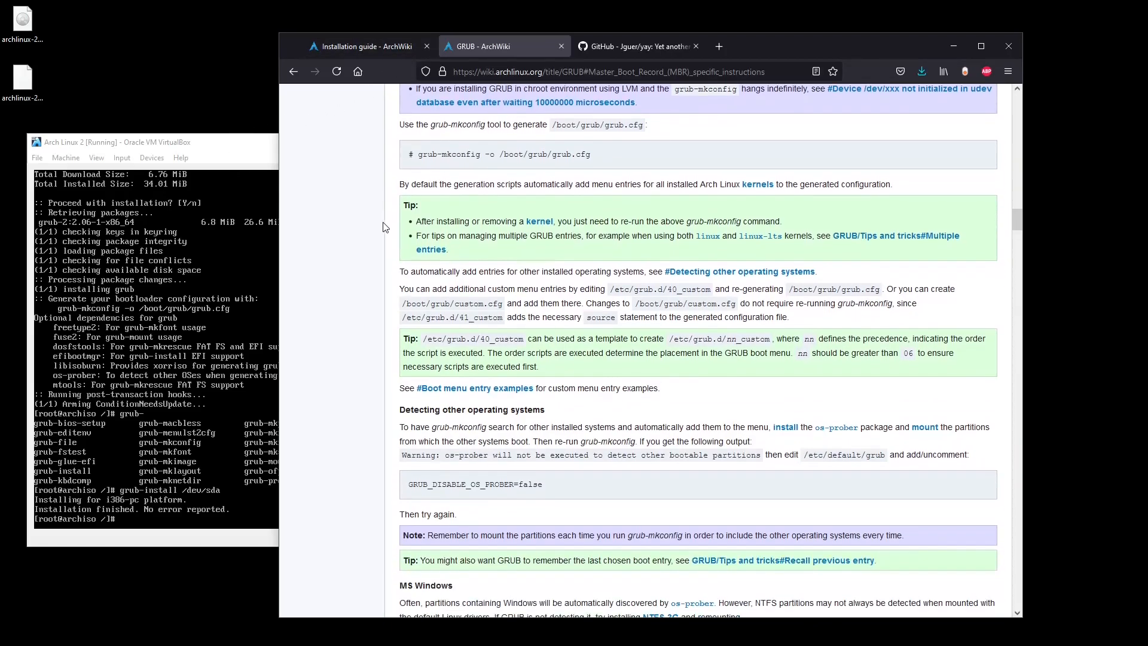
pyautogui.scroll(-1, 386, 227)
pyautogui.click(239, 263)
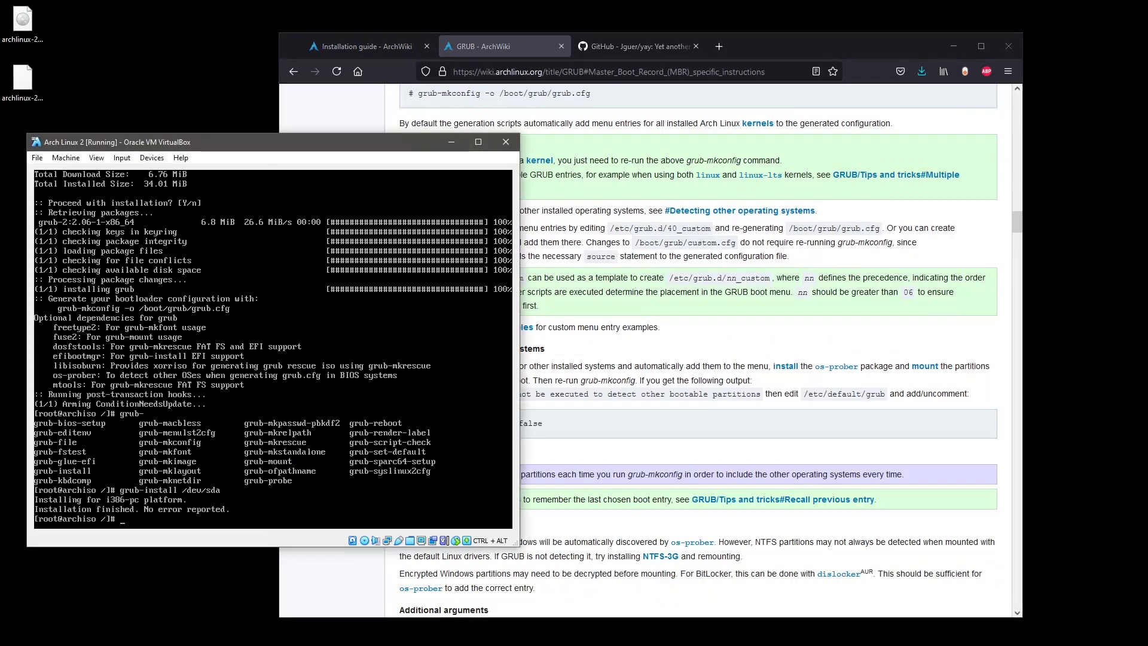
# Run grub-mkconfig -o /boot/grub/grub.cfg, fixing the tab-completed file name first.
pyautogui.write('grub-mk')
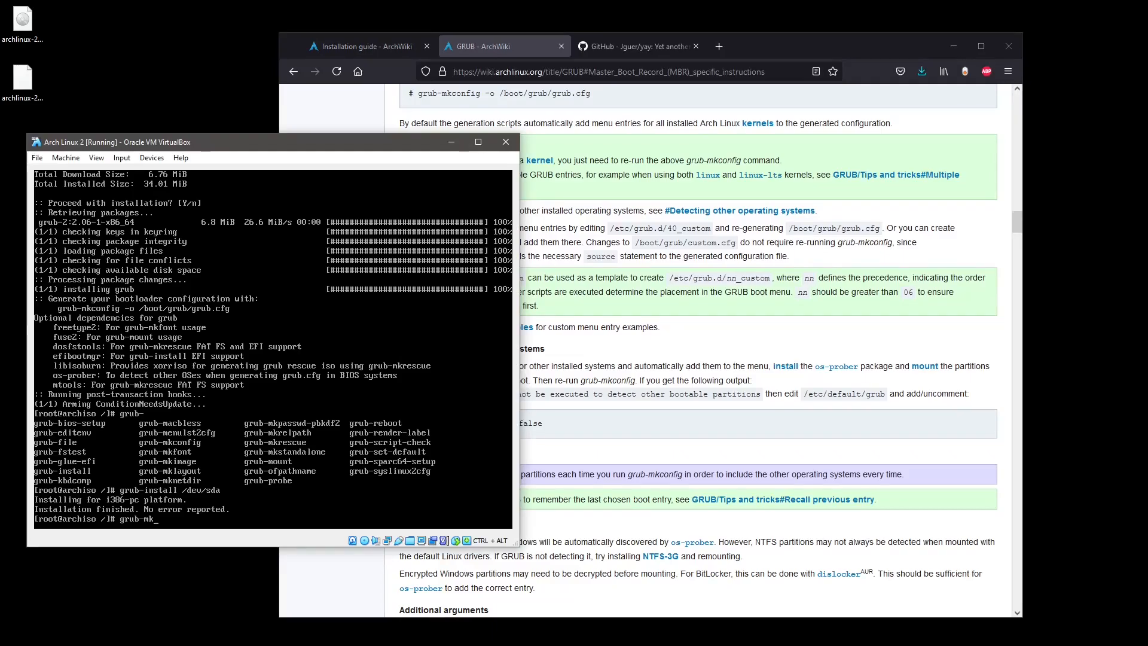
pyautogui.write('config -o /boot/grub/g')
pyautogui.press('Tab')
pyautogui.press('BackSpace')
pyautogui.press('BackSpace')
pyautogui.press('BackSpace')
pyautogui.write('.cfg')
pyautogui.press('Return')
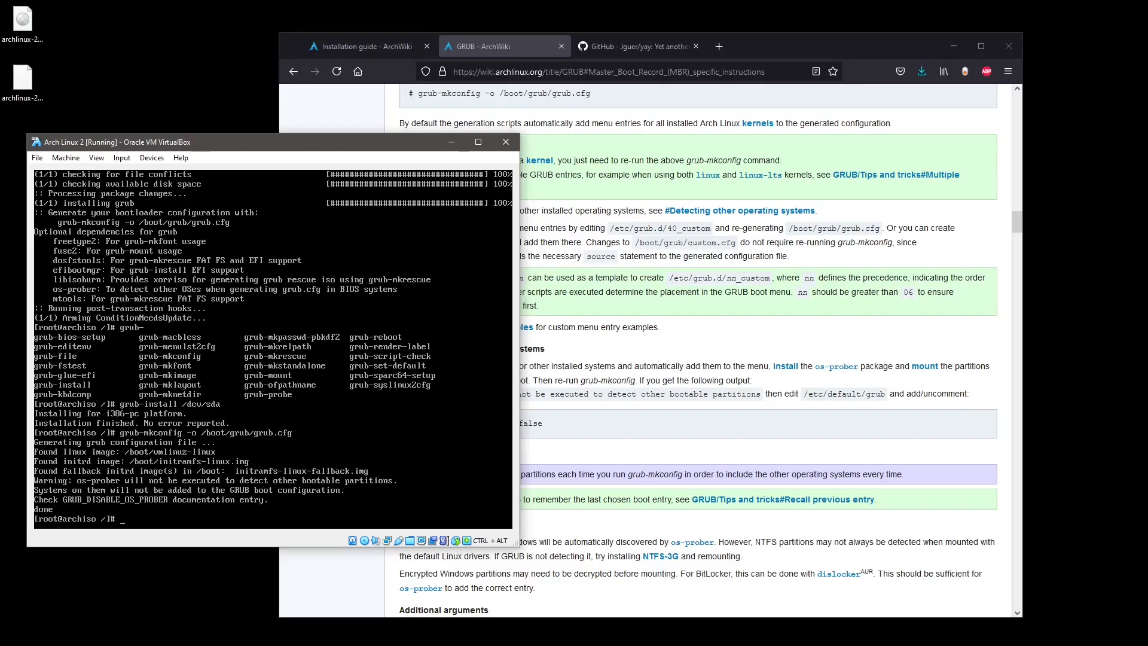
# Close the GRUB wiki tab, leaving the Installation guide showing, and switch back to the VM.
pyautogui.click(744, 323)
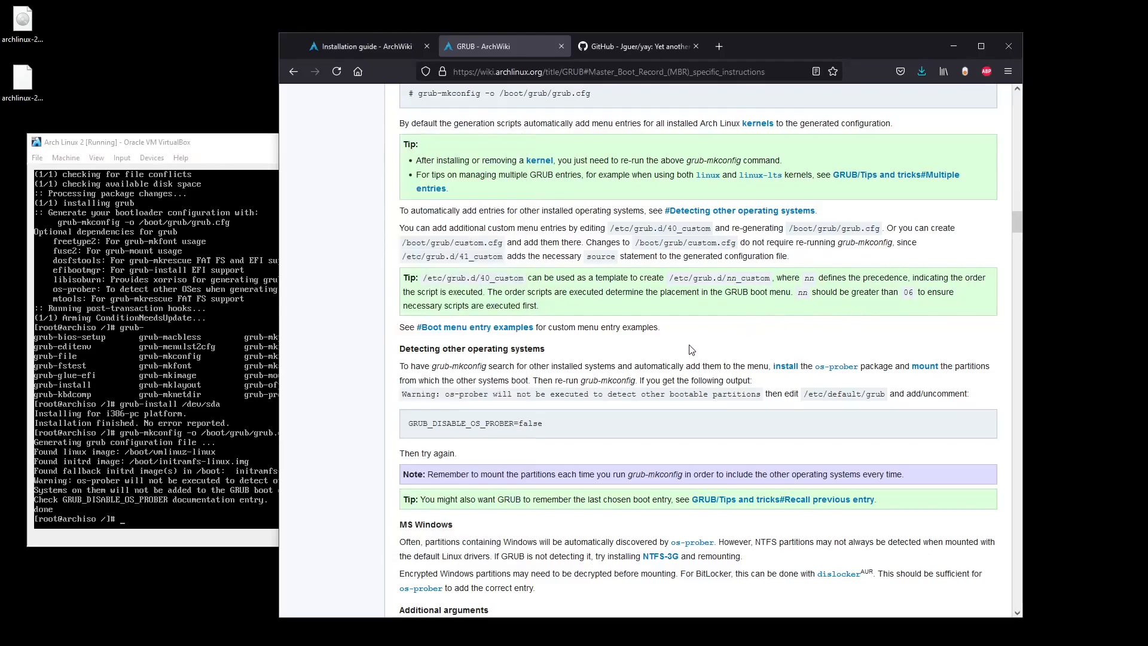
pyautogui.scroll(-4, 692, 350)
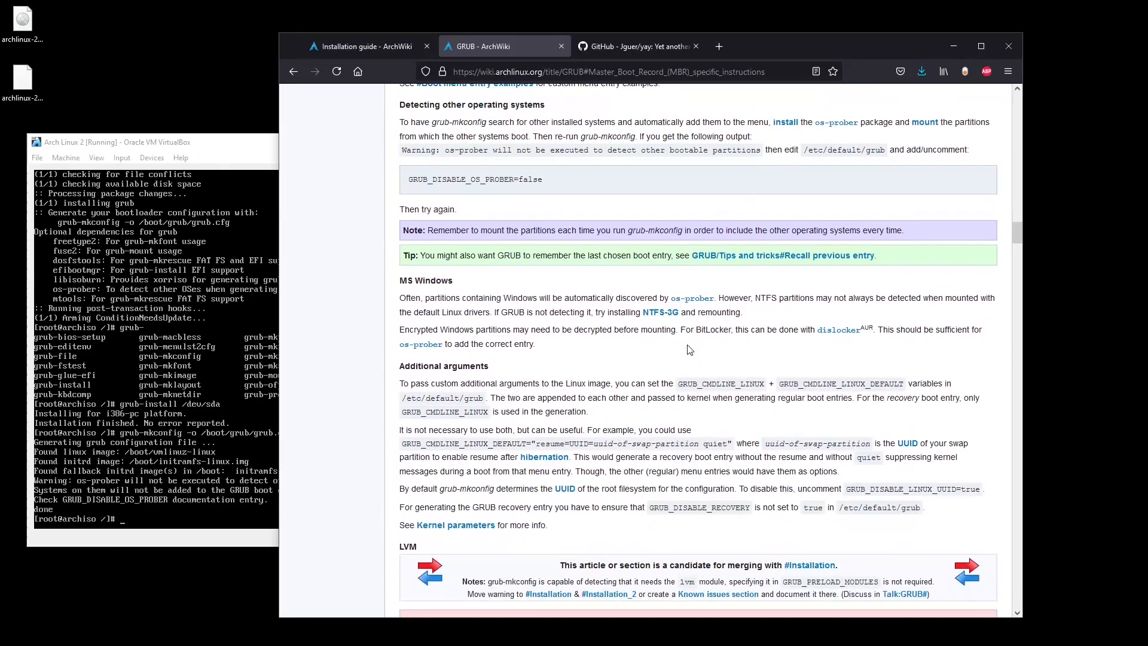
pyautogui.click(561, 46)
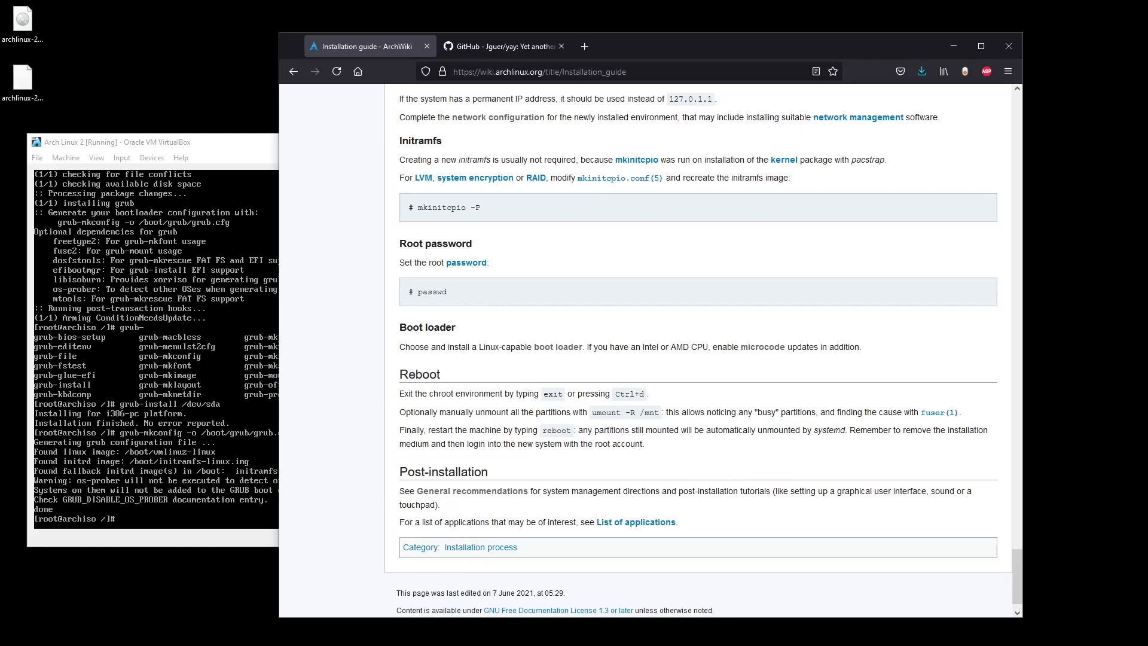
pyautogui.hotkey('alt', 'Tab')
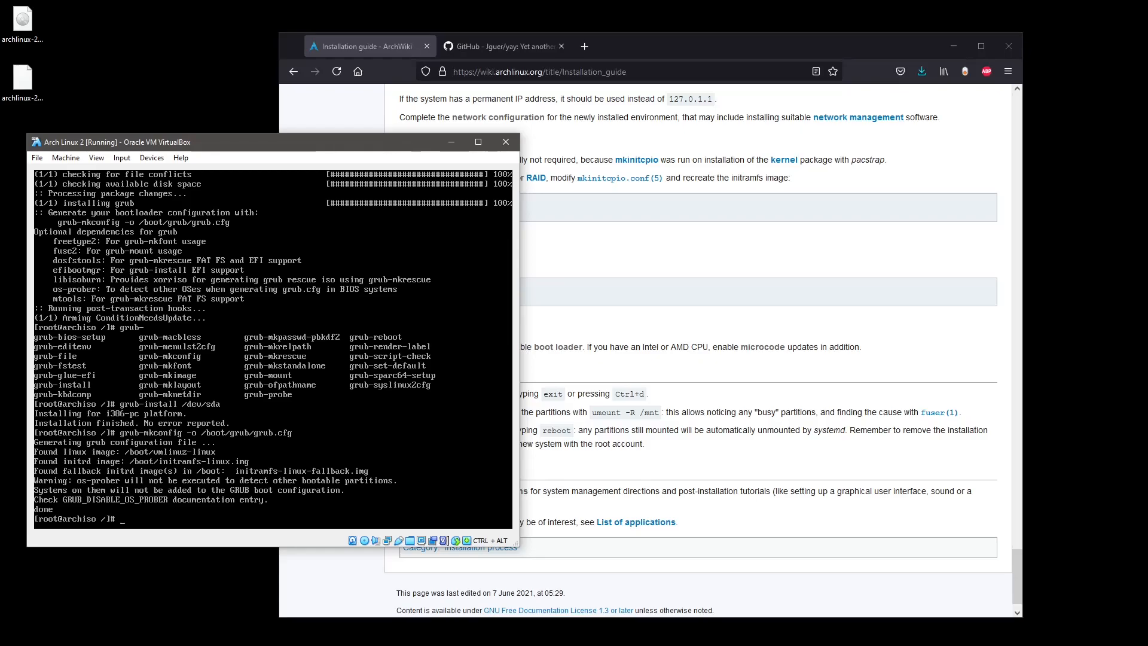
# Install gcc, make and perl with pacman -S gcc make perl.
pyautogui.write('pacman -S gcc make perl')
pyautogui.press('Return')
pyautogui.press('Return')
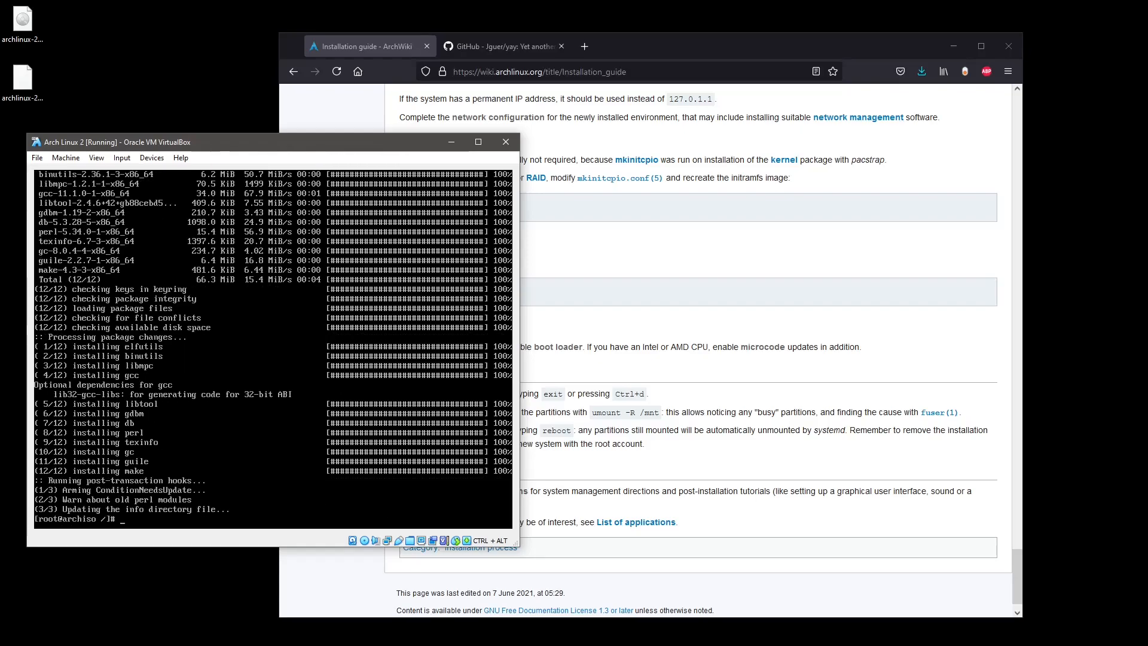
pyautogui.click(696, 317)
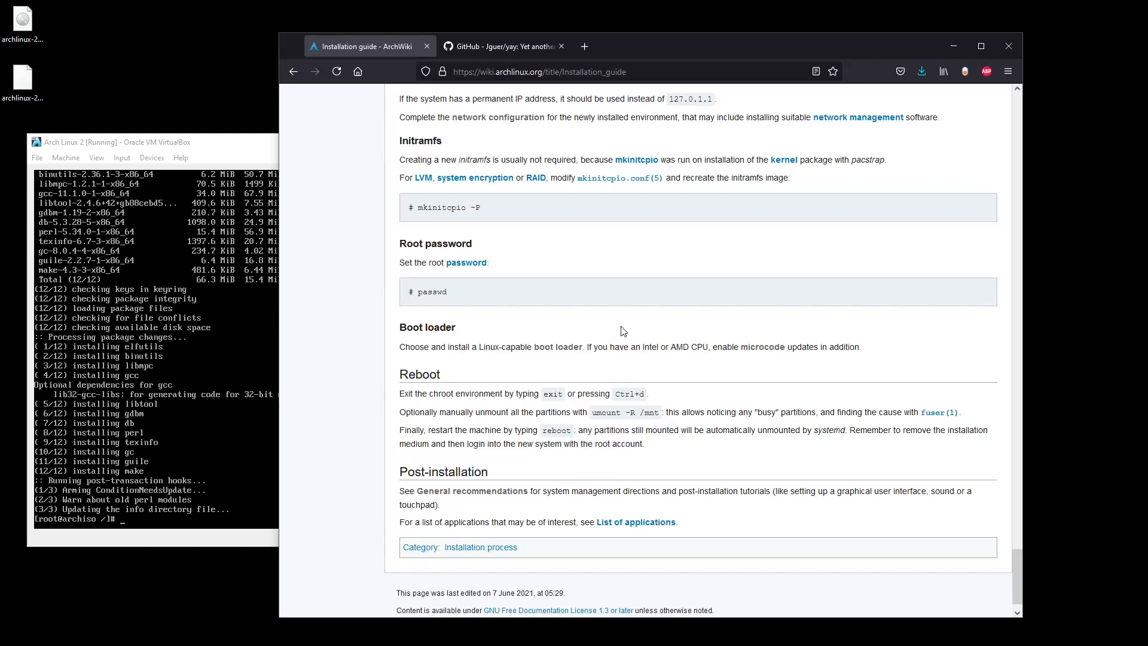
pyautogui.click(496, 47)
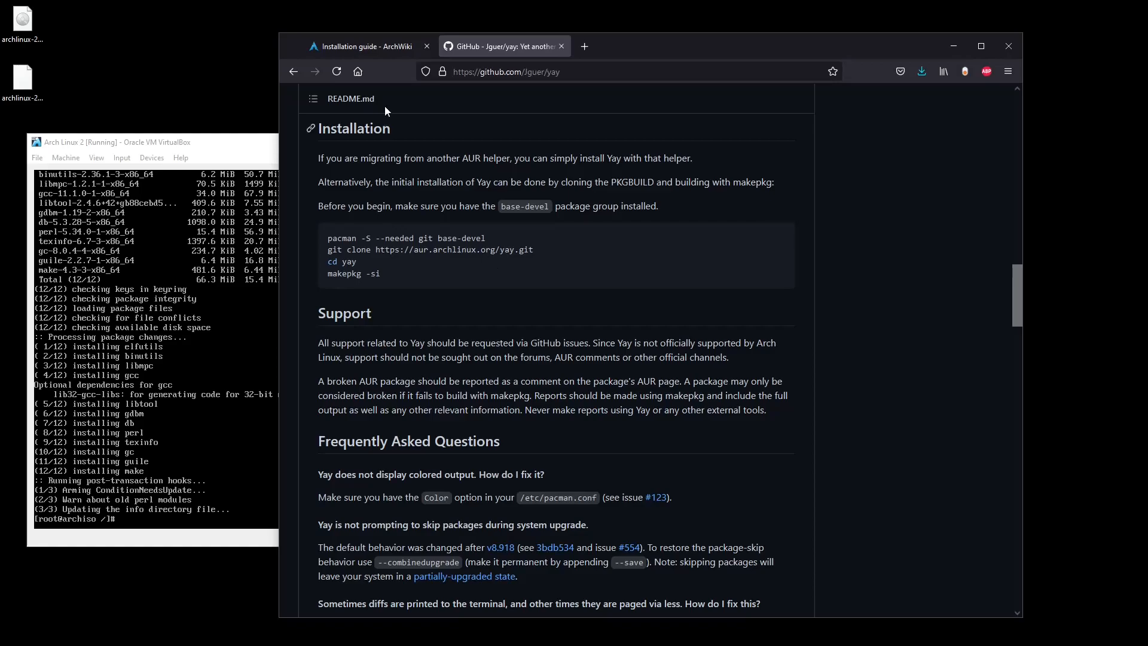
pyautogui.click(366, 46)
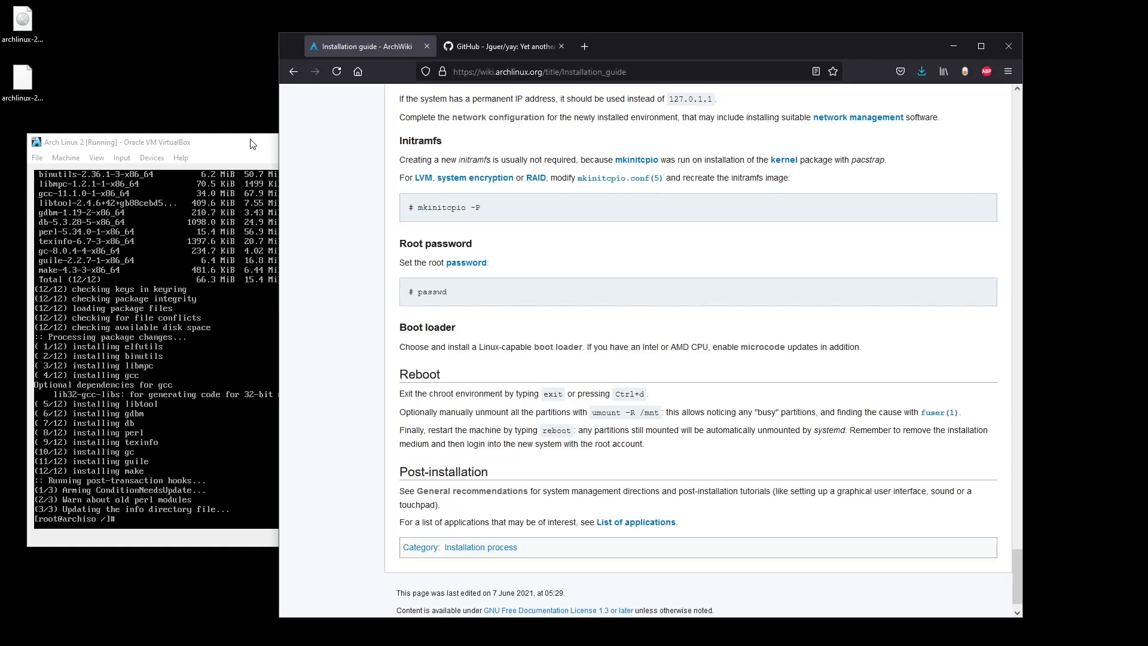
# Shift the Firefox Installation guide window right so the VM terminal stays visible.
pyautogui.click(239, 140)
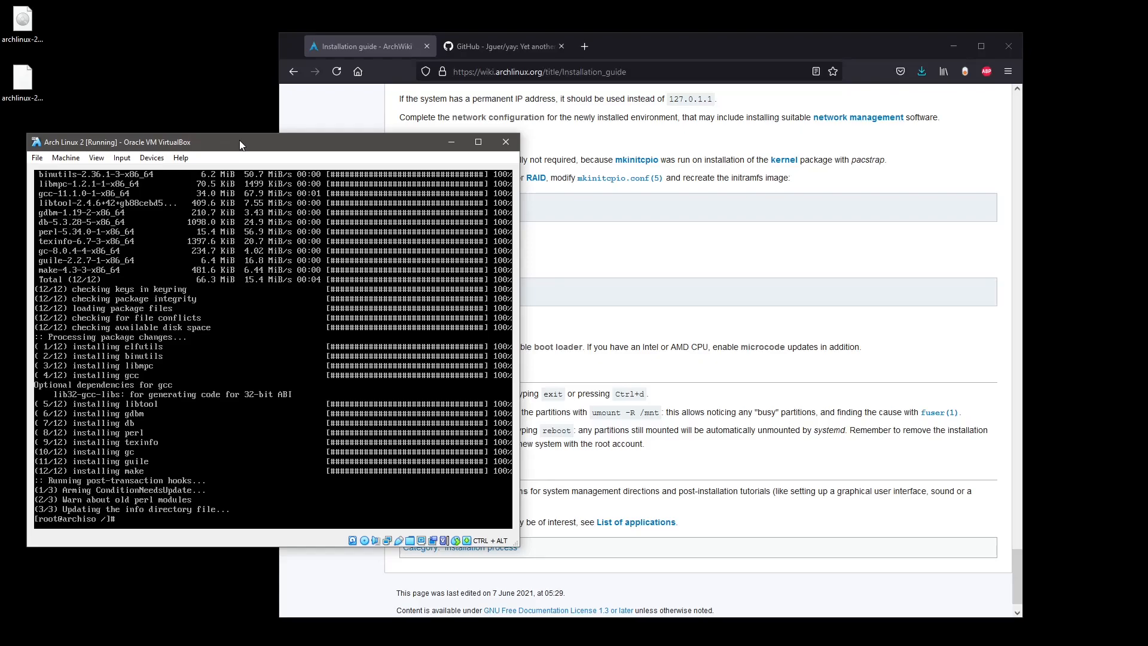
pyautogui.click(644, 242)
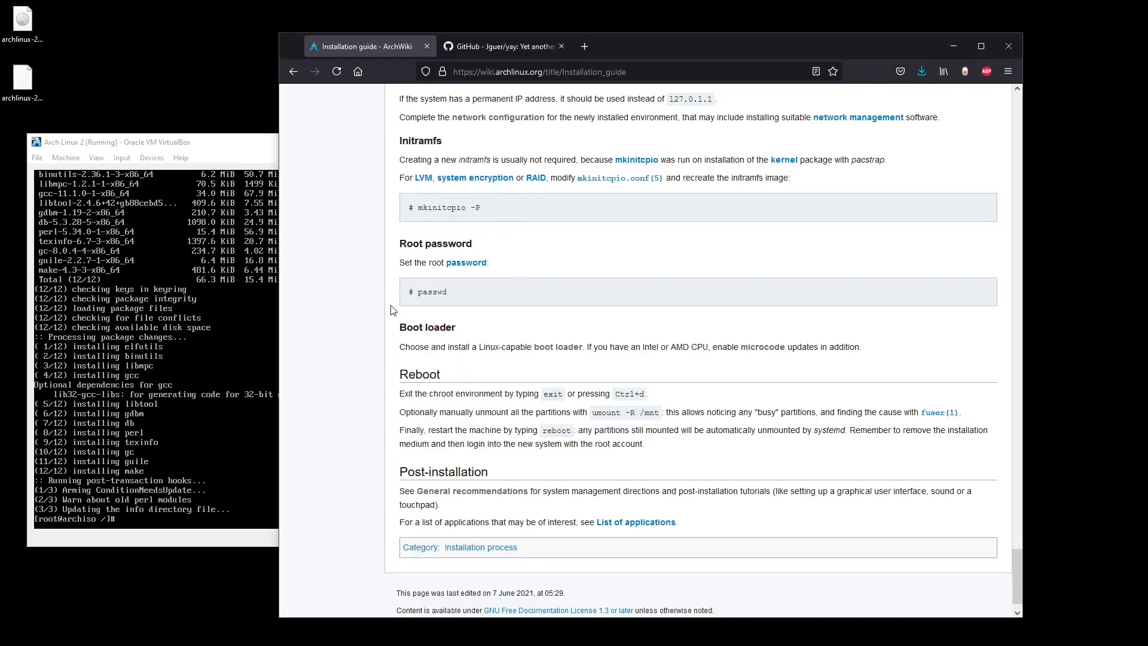
pyautogui.moveTo(627, 43); pyautogui.dragTo(737, 40)
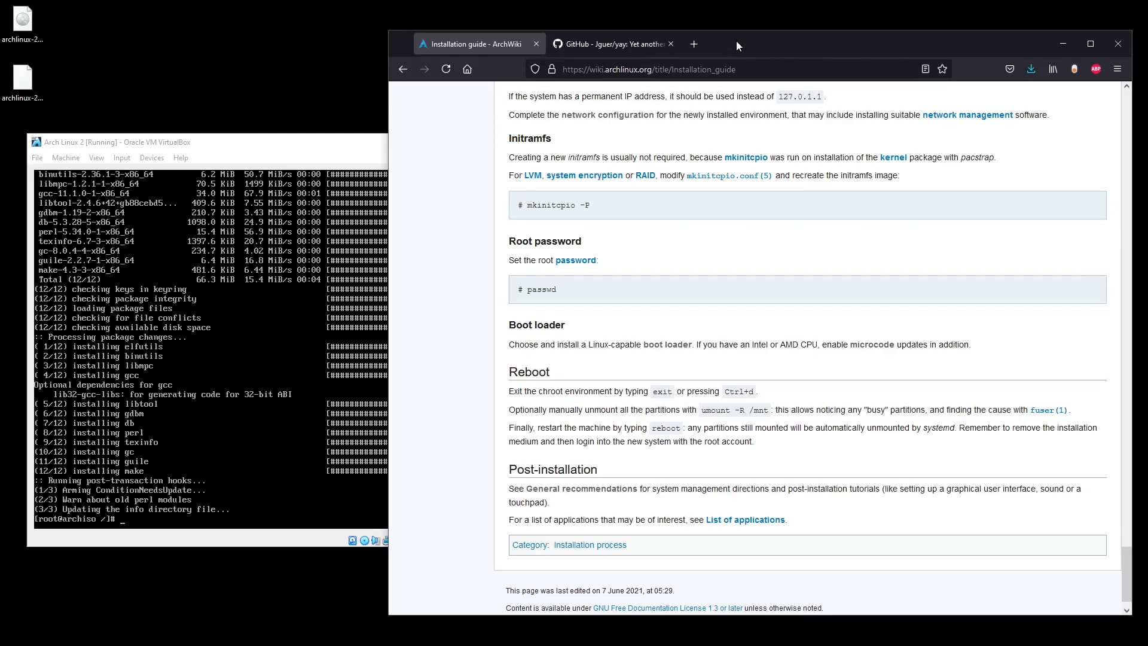
# Open ArchWiki's Microcode article in a new tab and read through its early-loading instructions.
pyautogui.middleClick(878, 348)
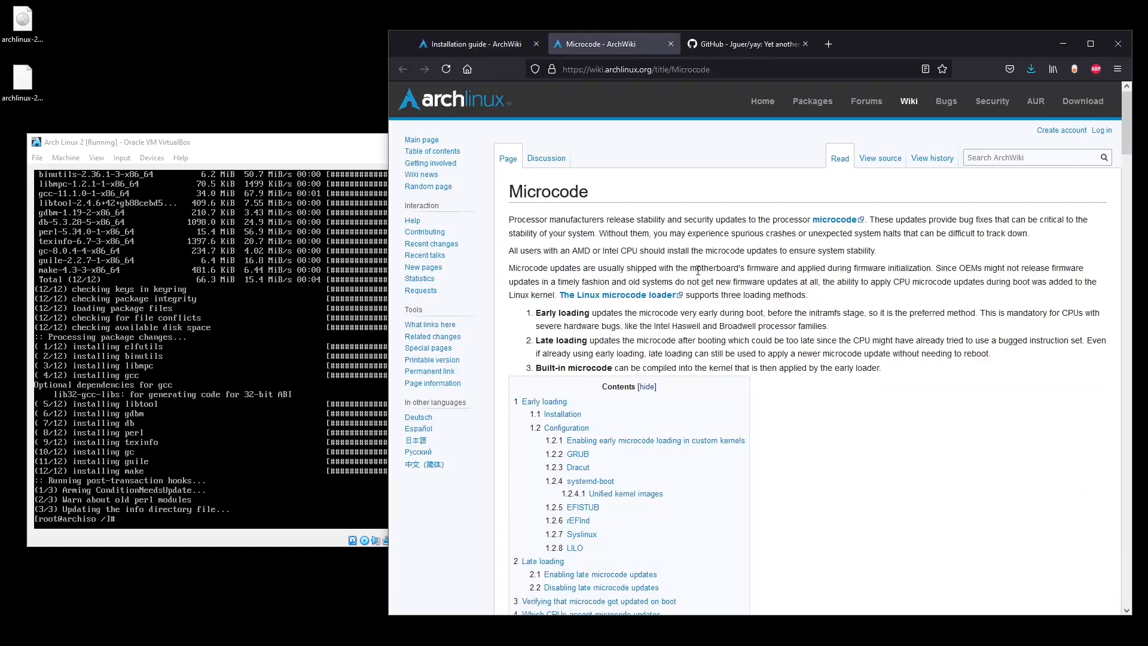
pyautogui.scroll(-10, 765, 366)
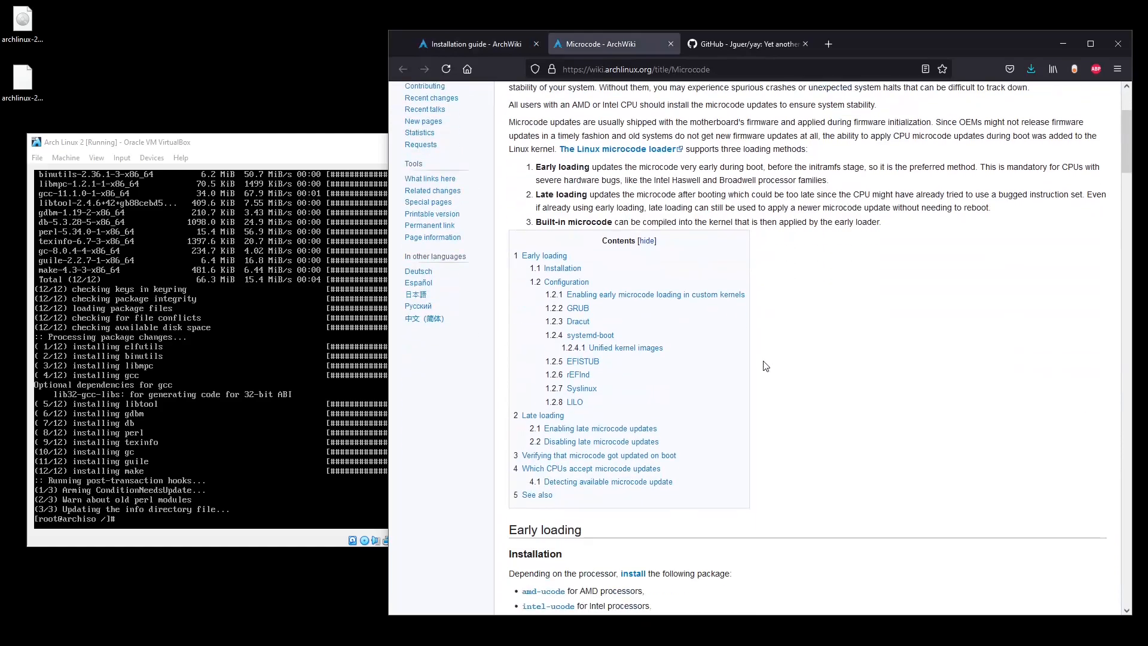
pyautogui.scroll(-3, 765, 366)
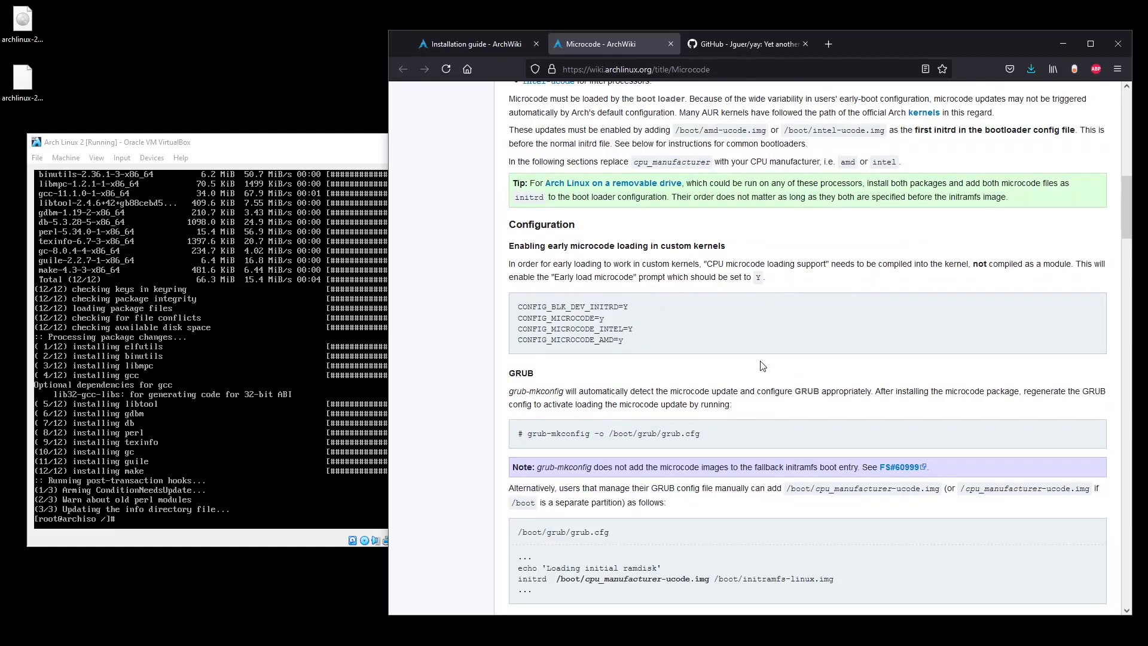
pyautogui.scroll(-3, 761, 366)
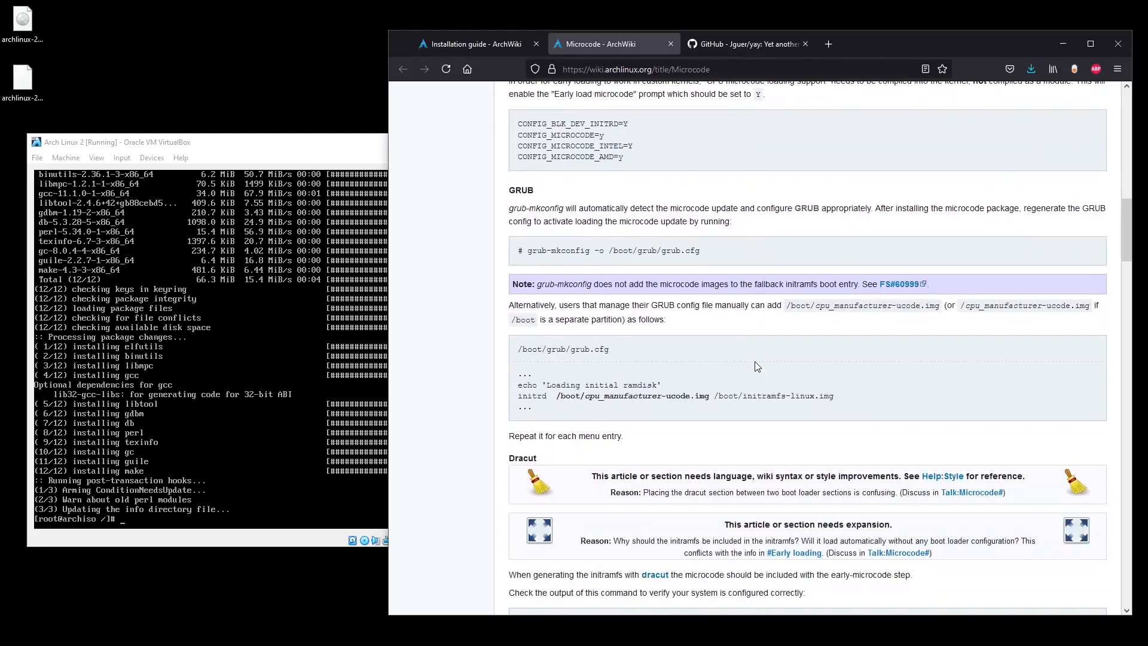
pyautogui.scroll(-2, 755, 361)
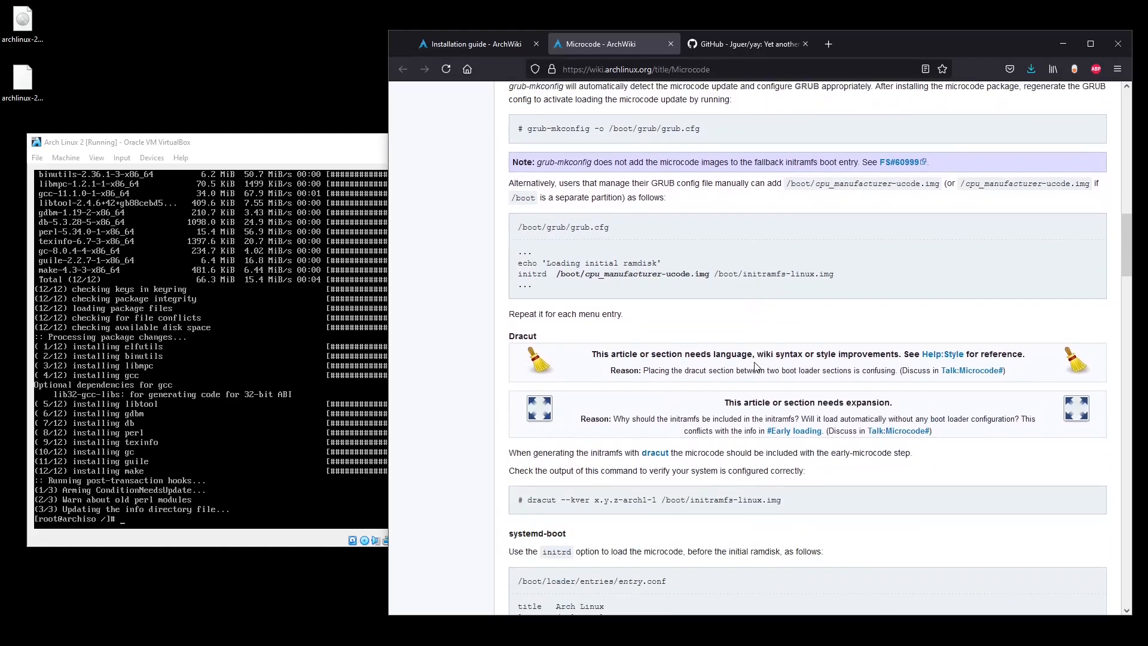
pyautogui.scroll(15, 755, 365)
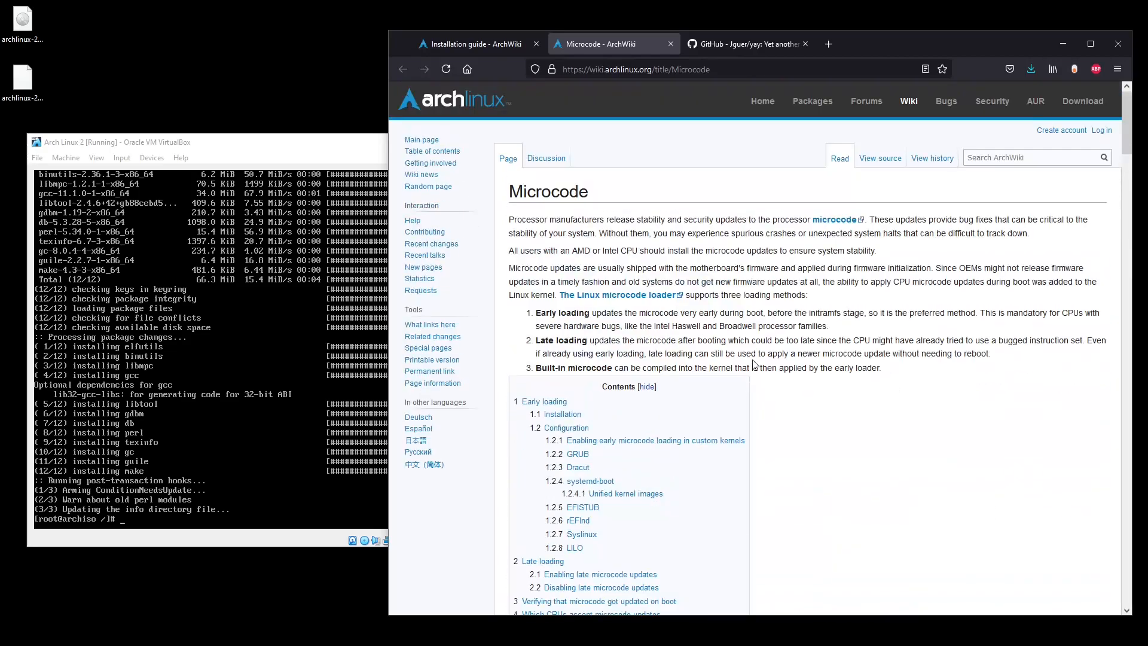
# Return to the Installation guide tab and shift Firefox right so the whole VM terminal shows.
pyautogui.click(474, 42)
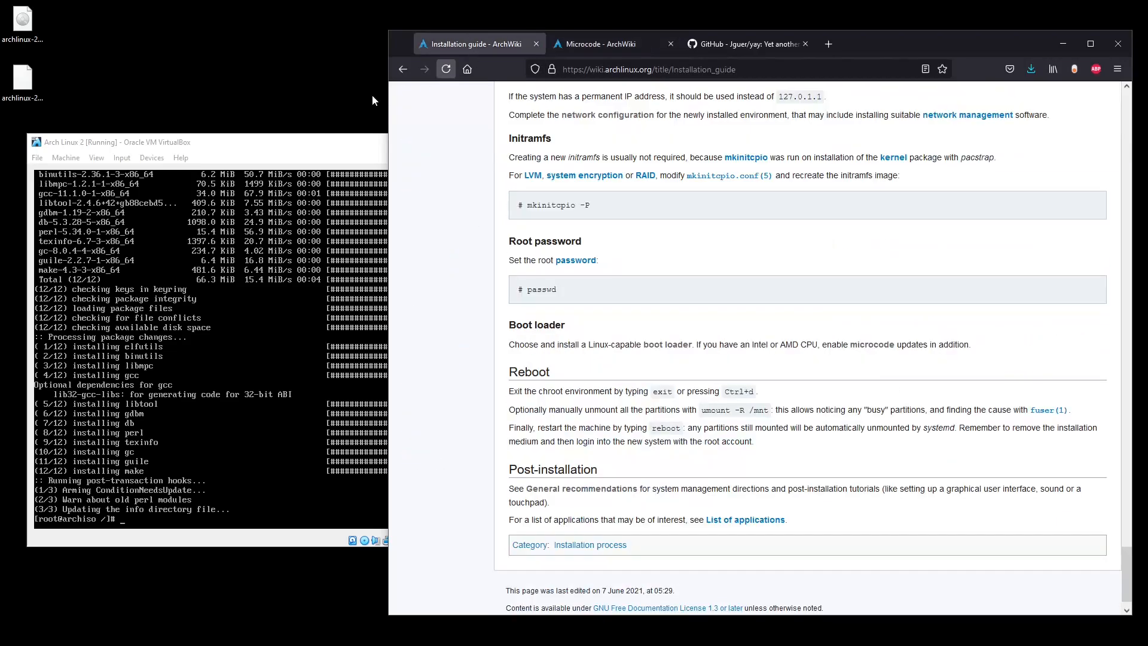
pyautogui.click(253, 154)
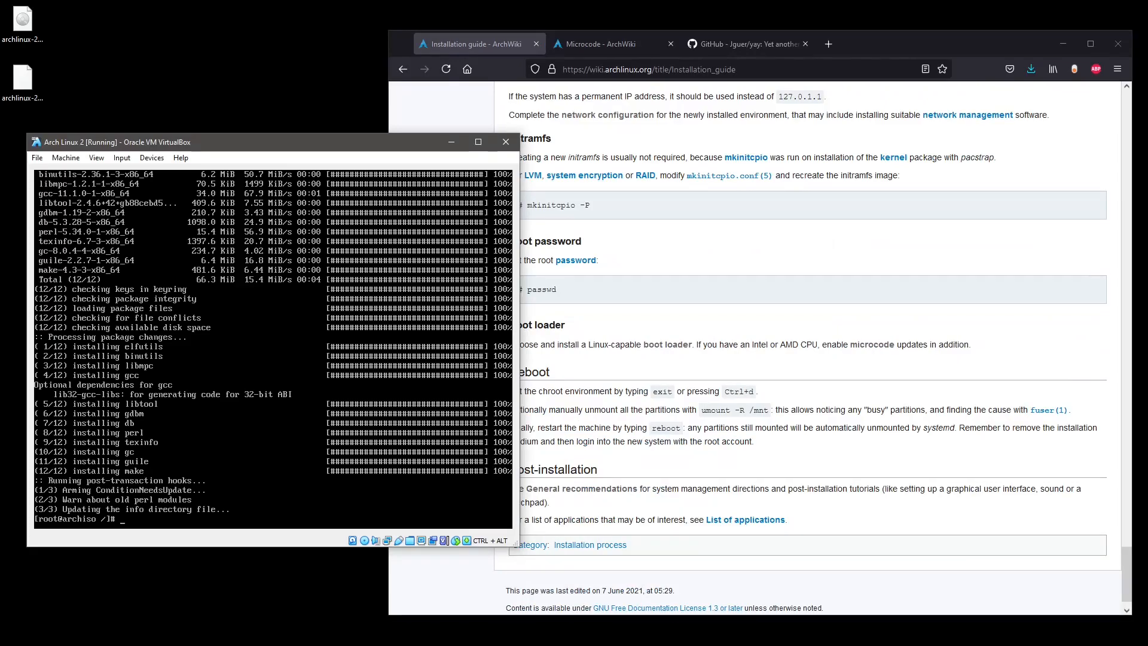
pyautogui.moveTo(861, 43); pyautogui.dragTo(999, 42)
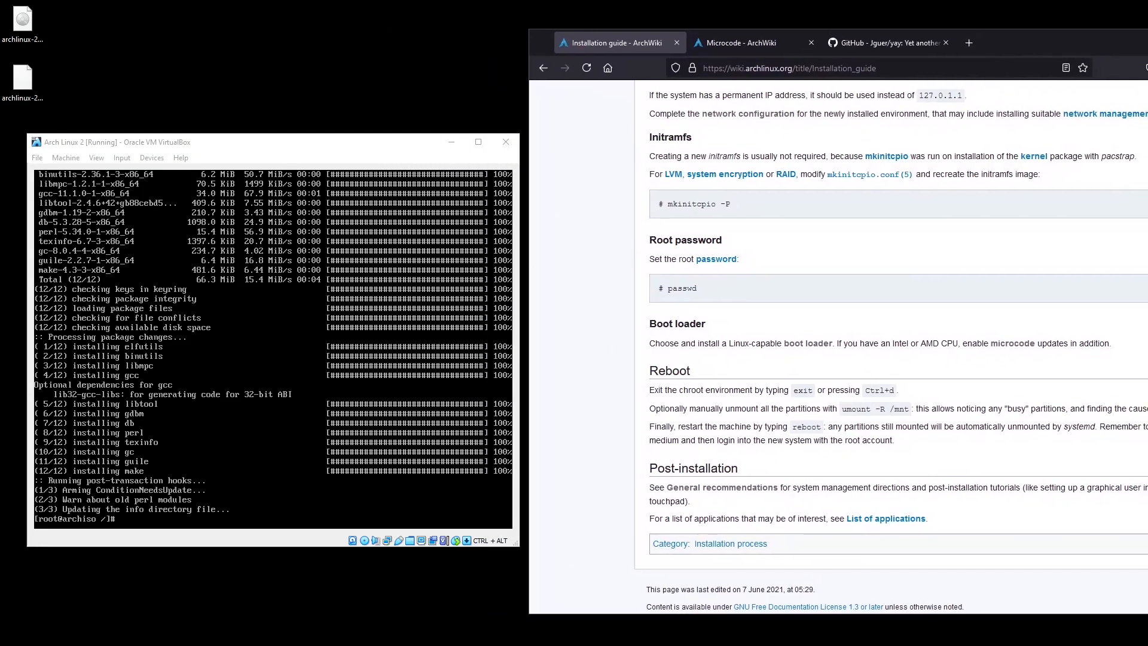
pyautogui.click(402, 141)
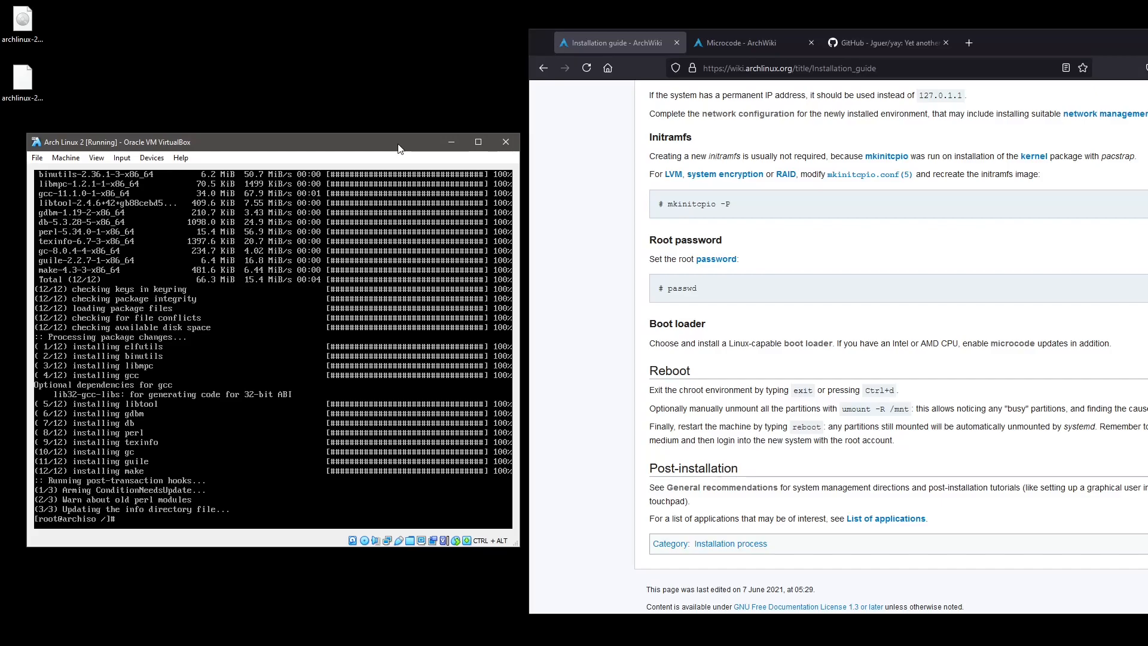
# Discard the partial mount /dev/sda3 /mnt/ command, exit arch-chroot, and clear the retyped mount line.
pyautogui.write('mount /ds')
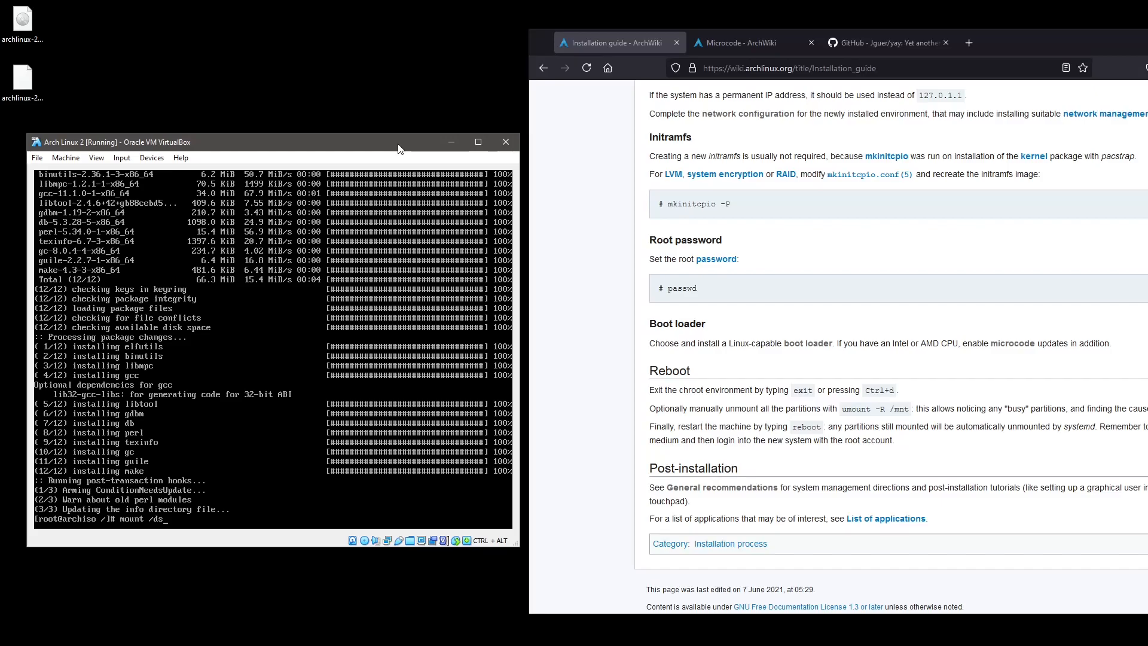
pyautogui.press('BackSpace')
pyautogui.write('ev/sda3 /mnt/')
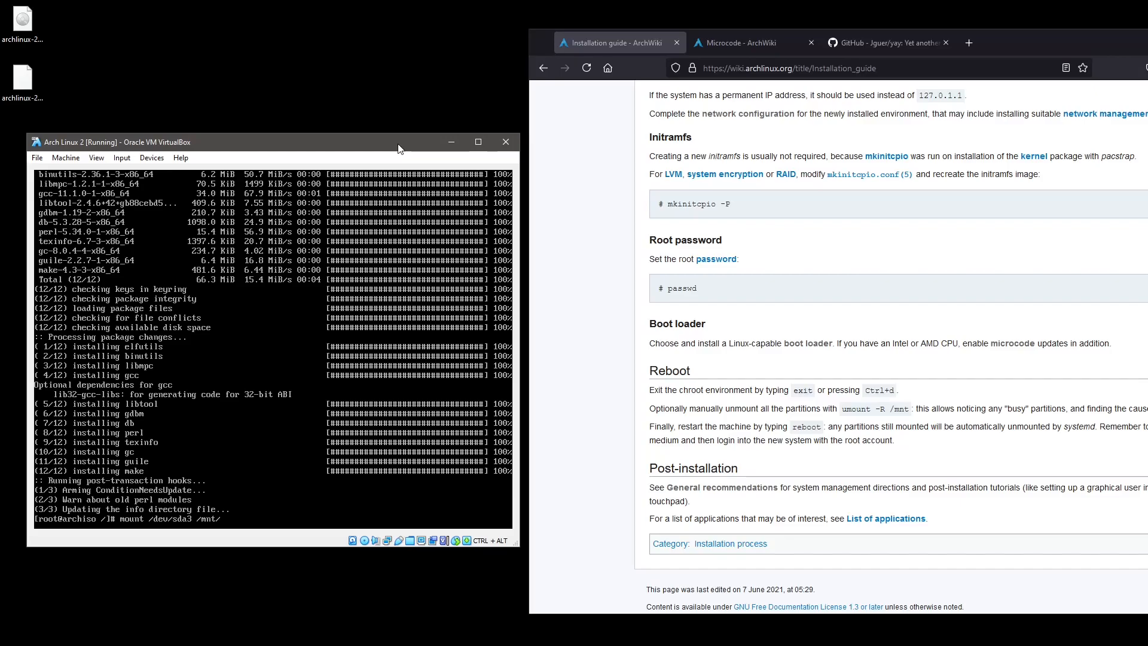
pyautogui.press('BackSpace')
pyautogui.press('BackSpace')
pyautogui.press('BackSpace')
pyautogui.press('BackSpace')
pyautogui.press('BackSpace')
pyautogui.press('BackSpace')
pyautogui.press('BackSpace')
pyautogui.press('BackSpace')
pyautogui.press('BackSpace')
pyautogui.press('BackSpace')
pyautogui.press('BackSpace')
pyautogui.press('BackSpace')
pyautogui.press('BackSpace')
pyautogui.press('BackSpace')
pyautogui.press('BackSpace')
pyautogui.press('BackSpace')
pyautogui.press('BackSpace')
pyautogui.press('BackSpace')
pyautogui.press('BackSpace')
pyautogui.press('BackSpace')
pyautogui.write('exit')
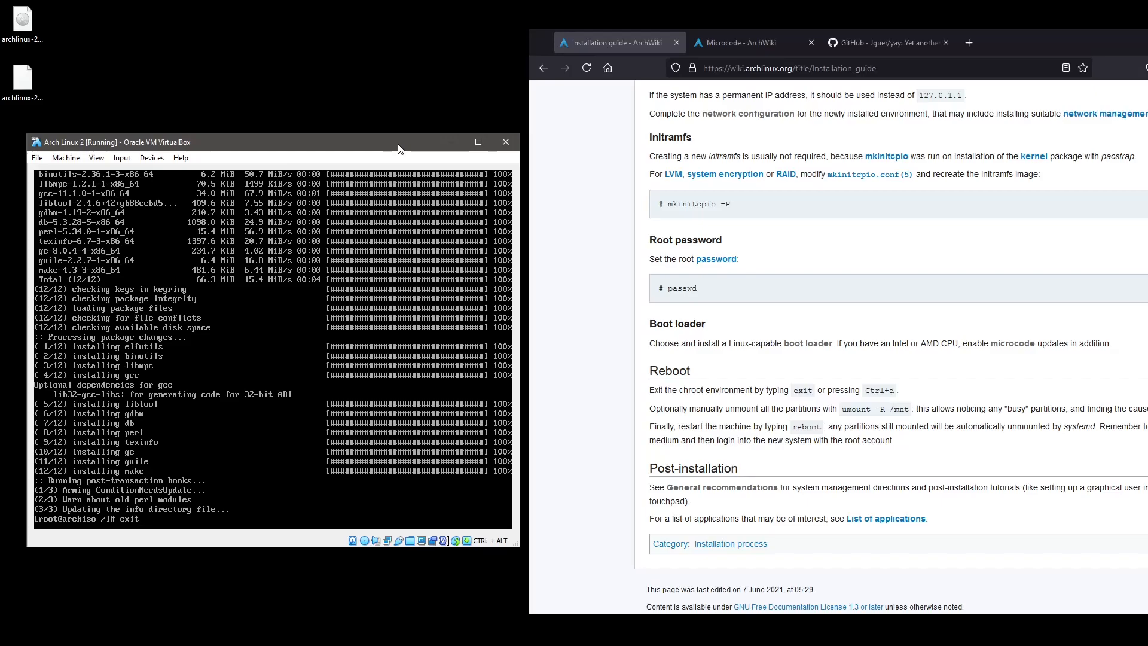
pyautogui.press('Return')
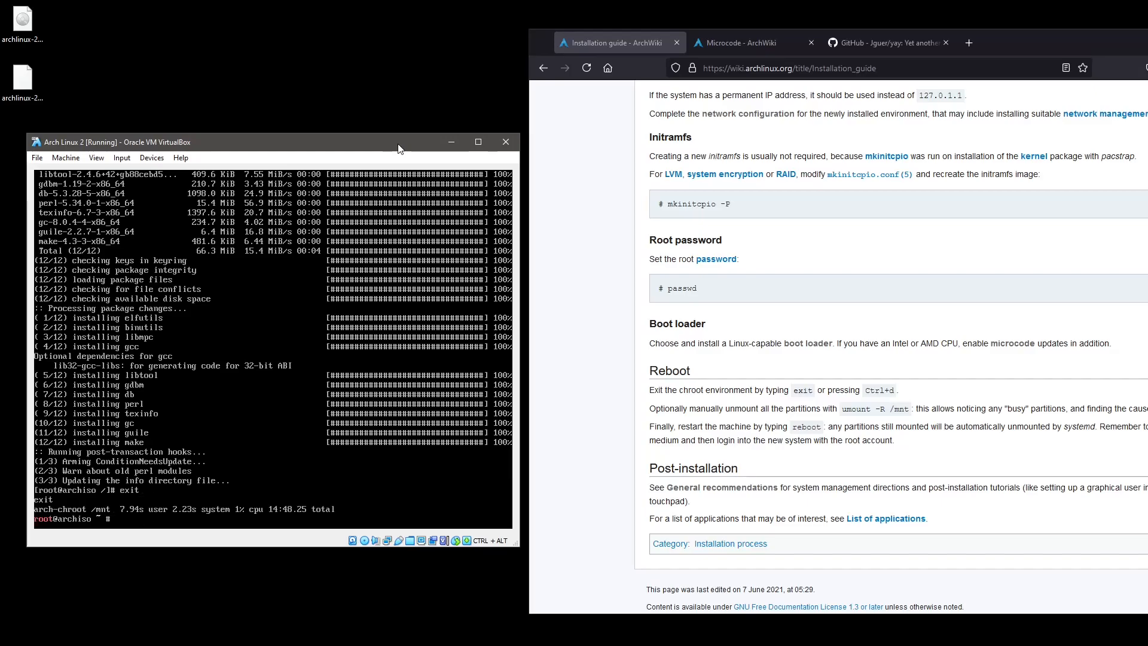
pyautogui.press('Up')
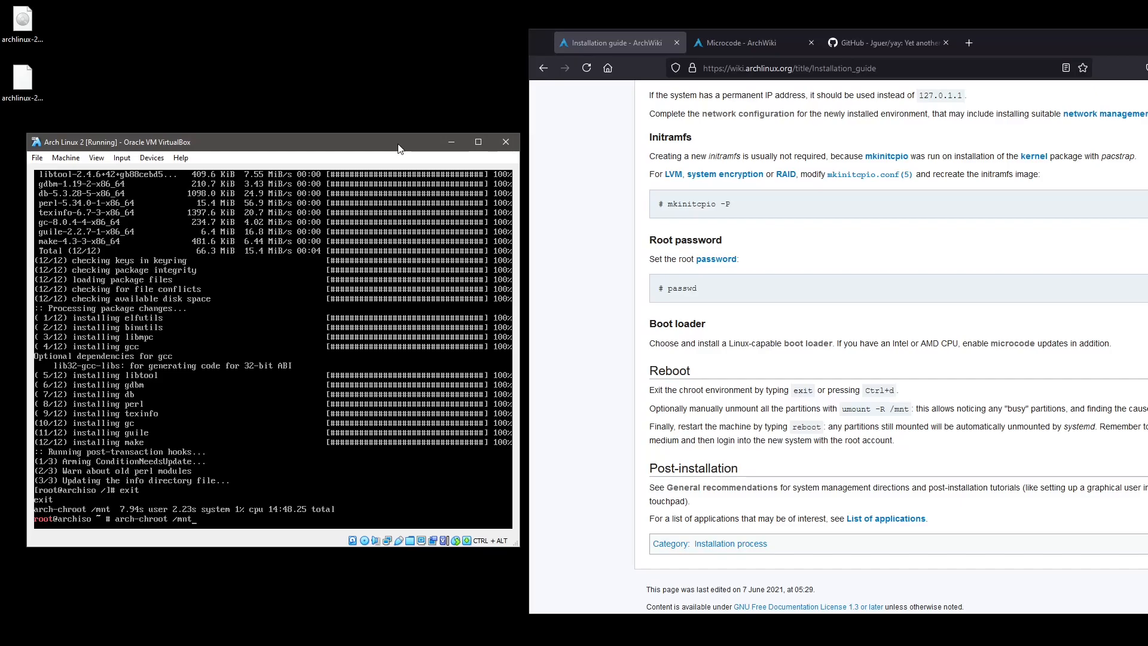
pyautogui.press('Down')
pyautogui.write('mount /dev/')
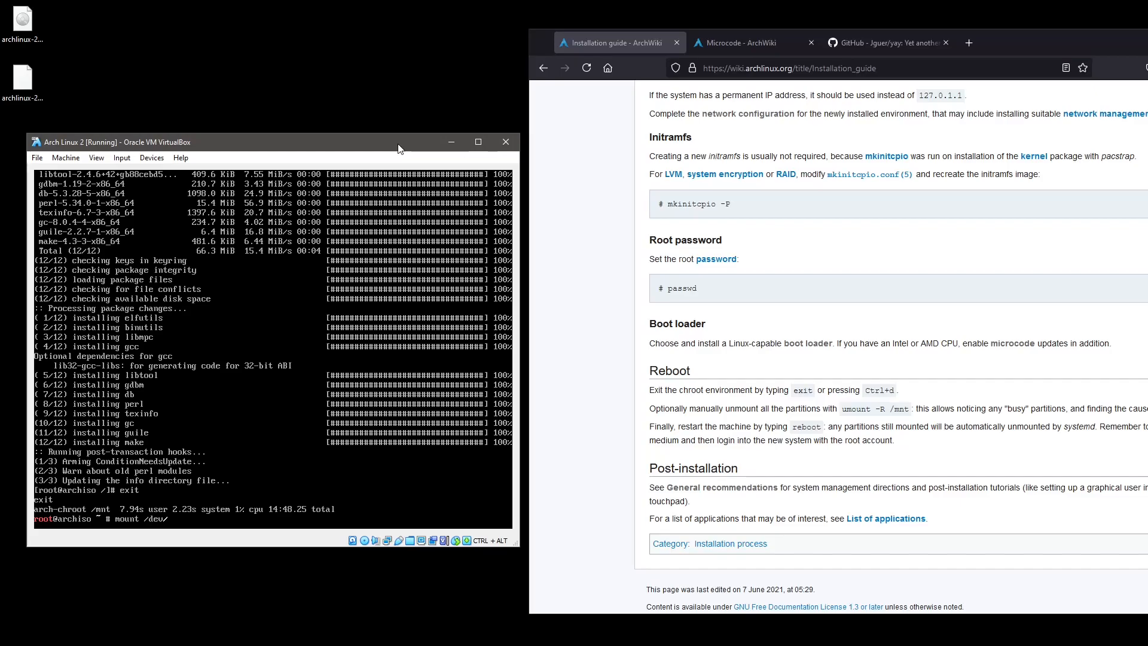
pyautogui.write('sda3')
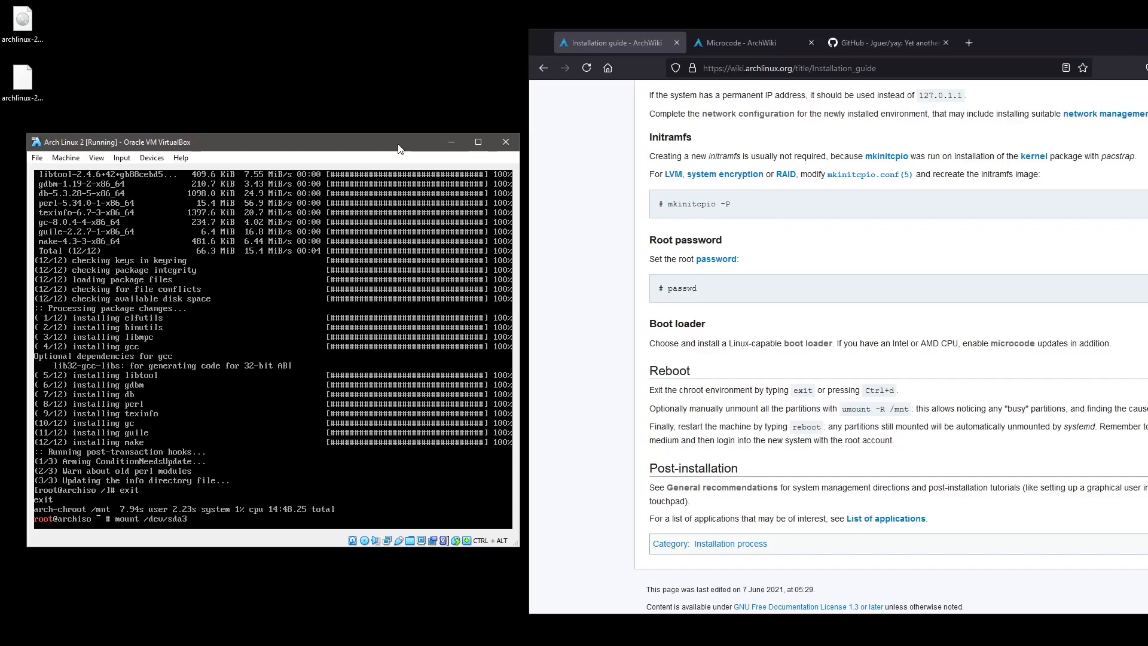
pyautogui.write(' /mnt/')
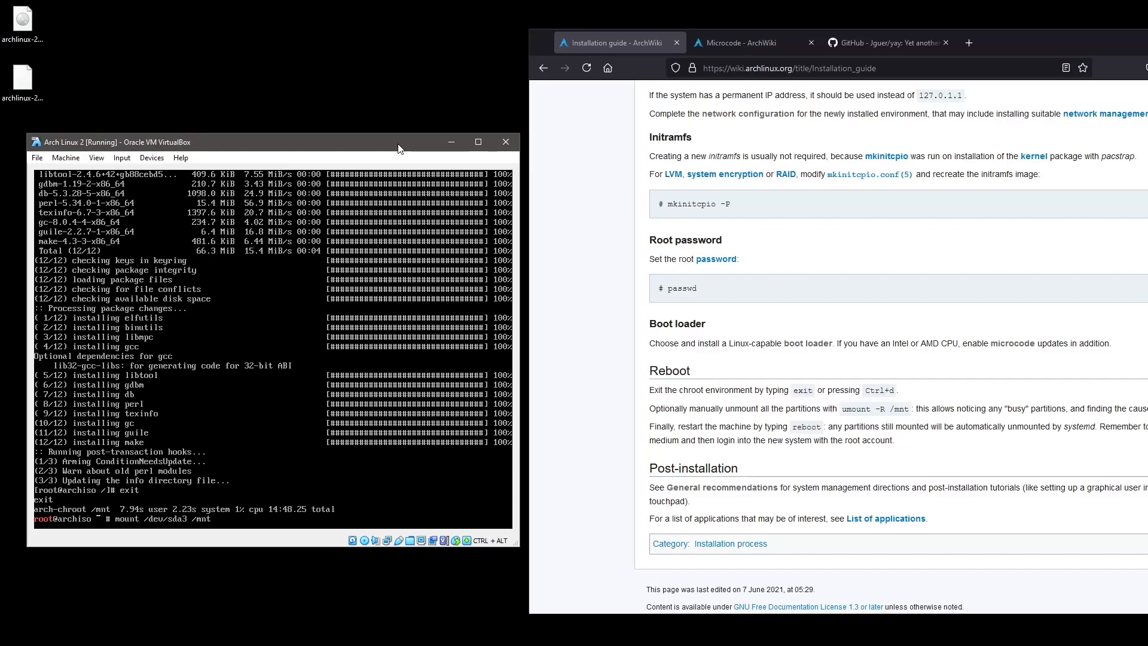
pyautogui.press('BackSpace')
pyautogui.press('BackSpace')
pyautogui.press('BackSpace')
pyautogui.press('BackSpace')
pyautogui.press('BackSpace')
pyautogui.press('BackSpace')
pyautogui.press('BackSpace')
pyautogui.press('BackSpace')
pyautogui.press('BackSpace')
pyautogui.press('BackSpace')
pyautogui.press('BackSpace')
pyautogui.press('BackSpace')
pyautogui.press('BackSpace')
pyautogui.press('BackSpace')
pyautogui.press('BackSpace')
pyautogui.press('BackSpace')
pyautogui.press('BackSpace')
pyautogui.press('BackSpace')
pyautogui.press('BackSpace')
pyautogui.press('BackSpace')
# Enter the installed system with arch-chroot /mnt and list /boot, then with human-readable sizes.
pyautogui.press('Up')
pyautogui.press('Up')
pyautogui.press('Down')
pyautogui.press('Return')
pyautogui.write('ls -la /boot/')
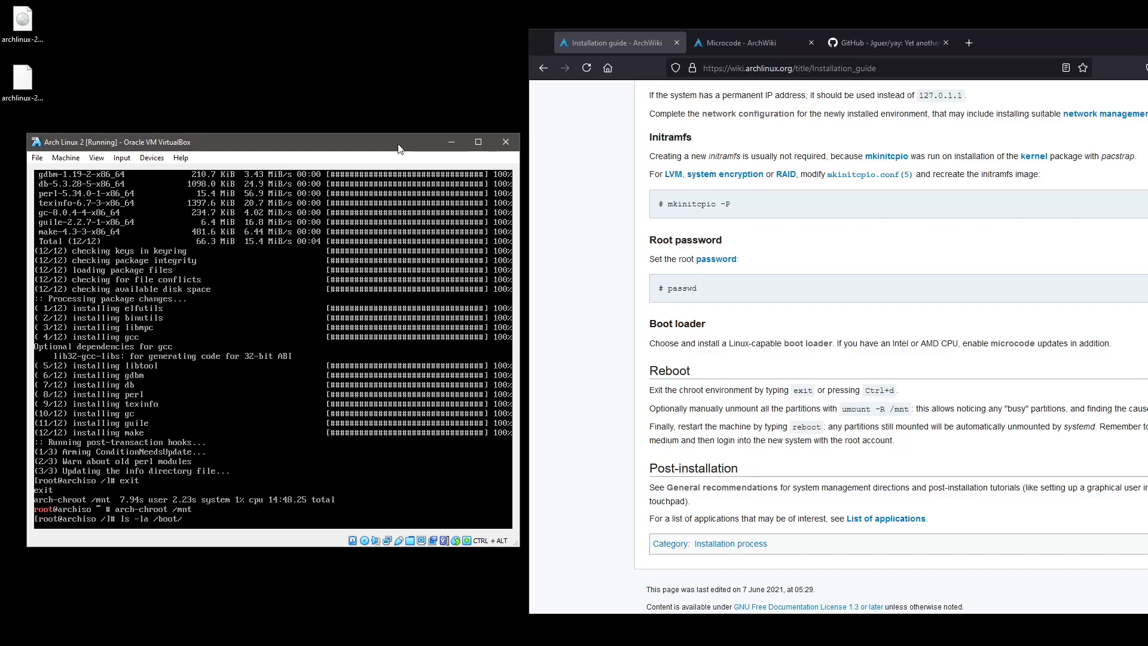
pyautogui.press('Return')
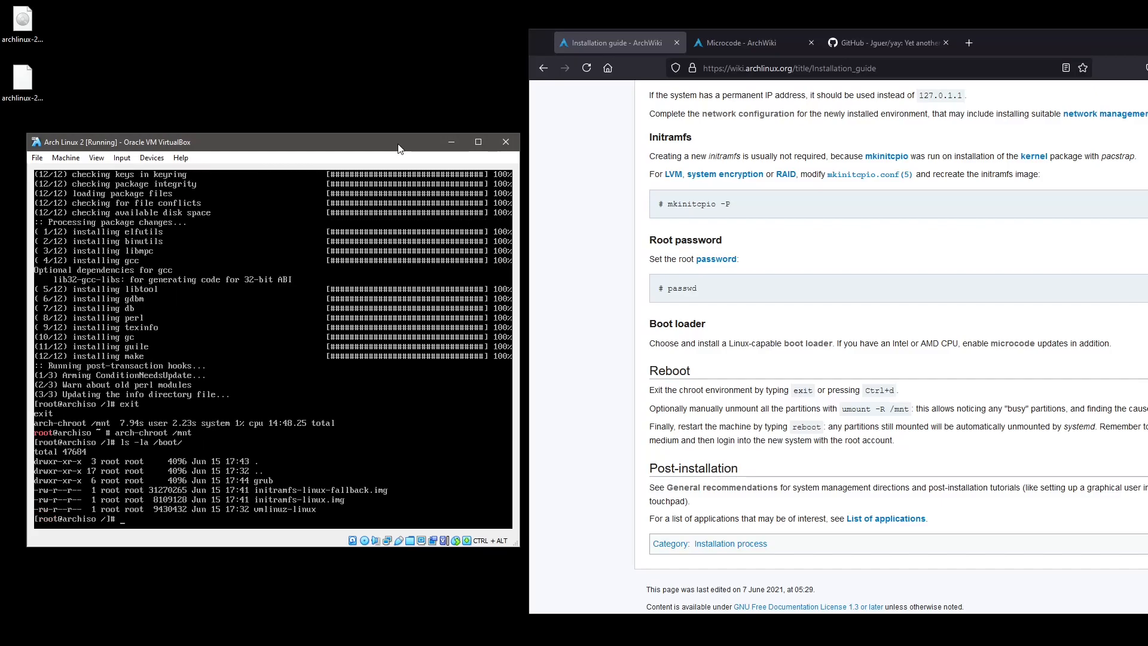
pyautogui.press('Up')
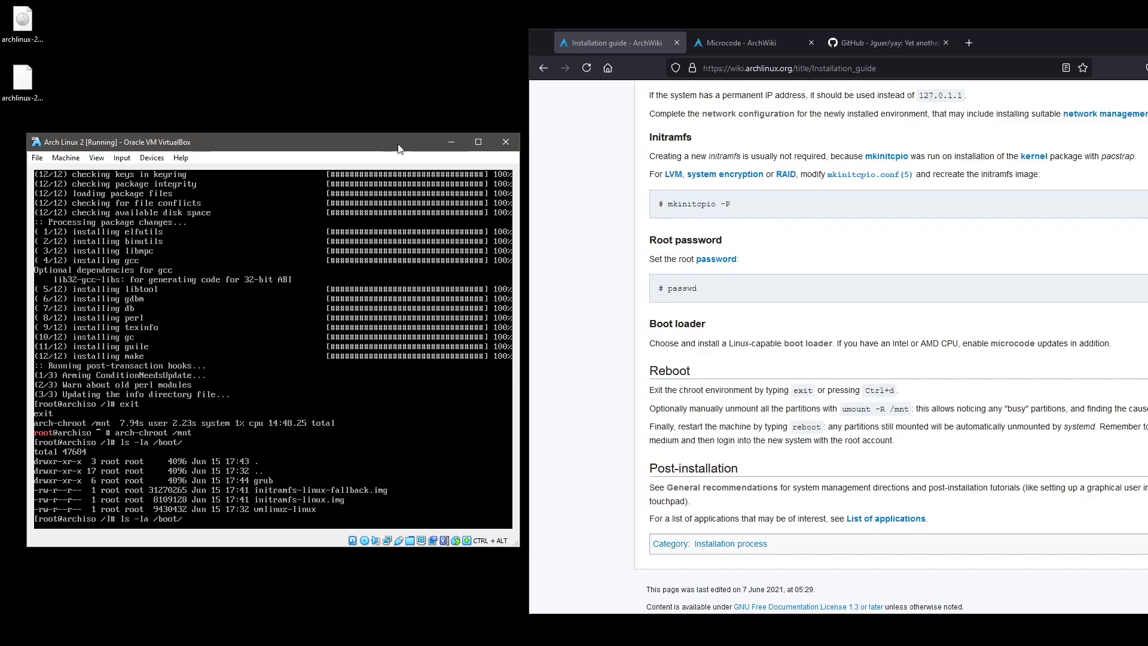
pyautogui.press('Left')
pyautogui.press('Left')
pyautogui.press('Left')
pyautogui.press('Left')
pyautogui.press('Left')
pyautogui.press('Left')
pyautogui.press('Left')
pyautogui.write('h')
pyautogui.press('Return')
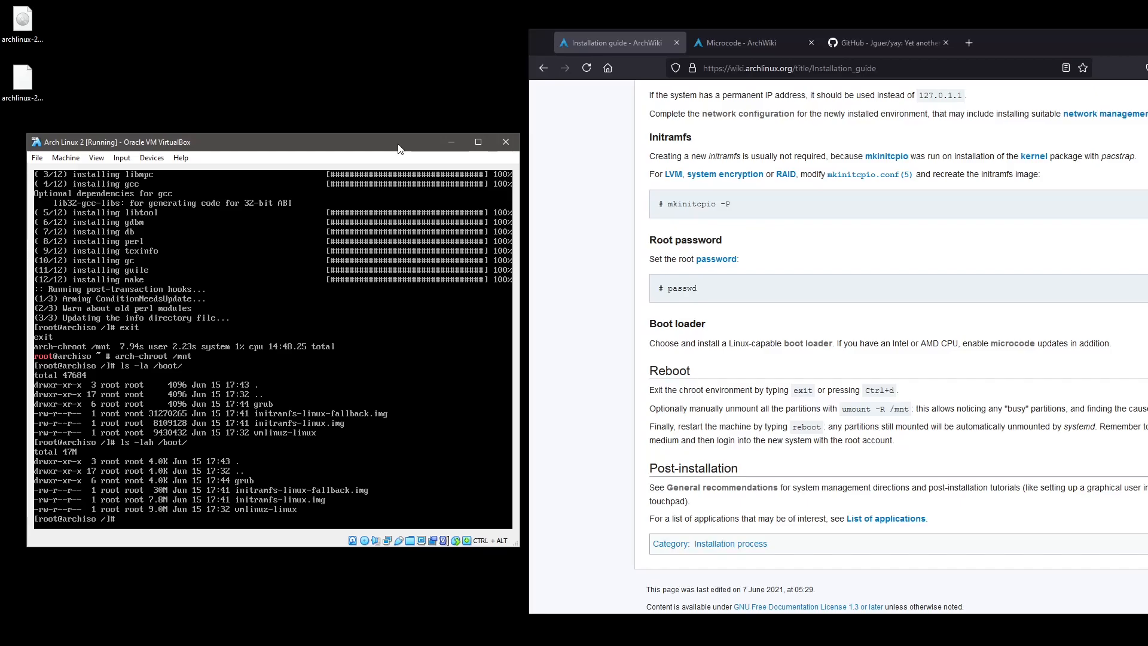
# Rename /boot to /boot.1 with mv and list the root directory.
pyautogui.write('mv /boot/')
pyautogui.press('BackSpace')
pyautogui.press('BackSpace')
pyautogui.press('BackSpace')
pyautogui.press('BackSpace')
pyautogui.write('/boot.1')
pyautogui.press('Return')
pyautogui.write('ls')
pyautogui.press('Return')
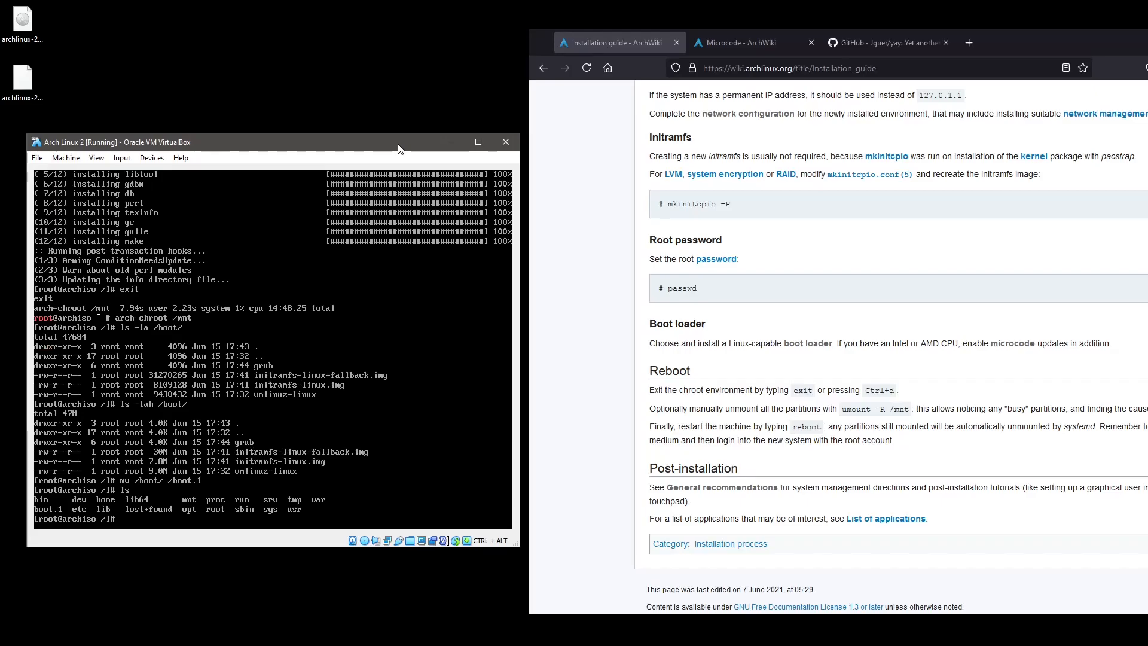
# Create a new empty boot directory, check it with ls -la, and leave the chroot with Ctrl+D.
pyautogui.write('mkdir boot')
pyautogui.press('Return')
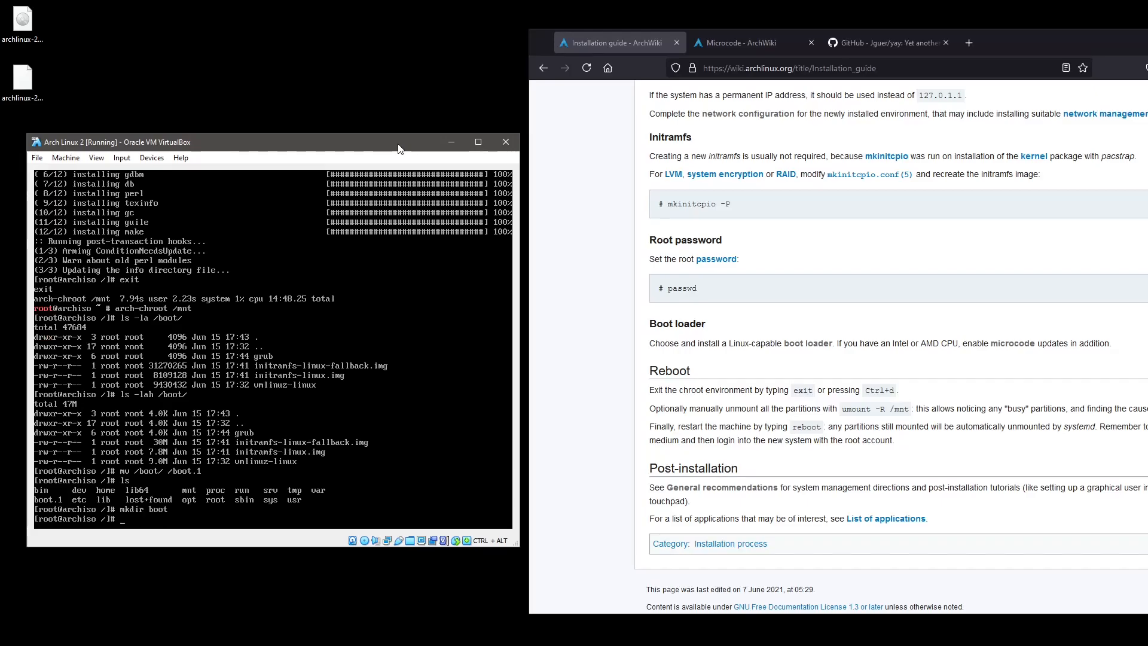
pyautogui.write('ls -la')
pyautogui.press('Return')
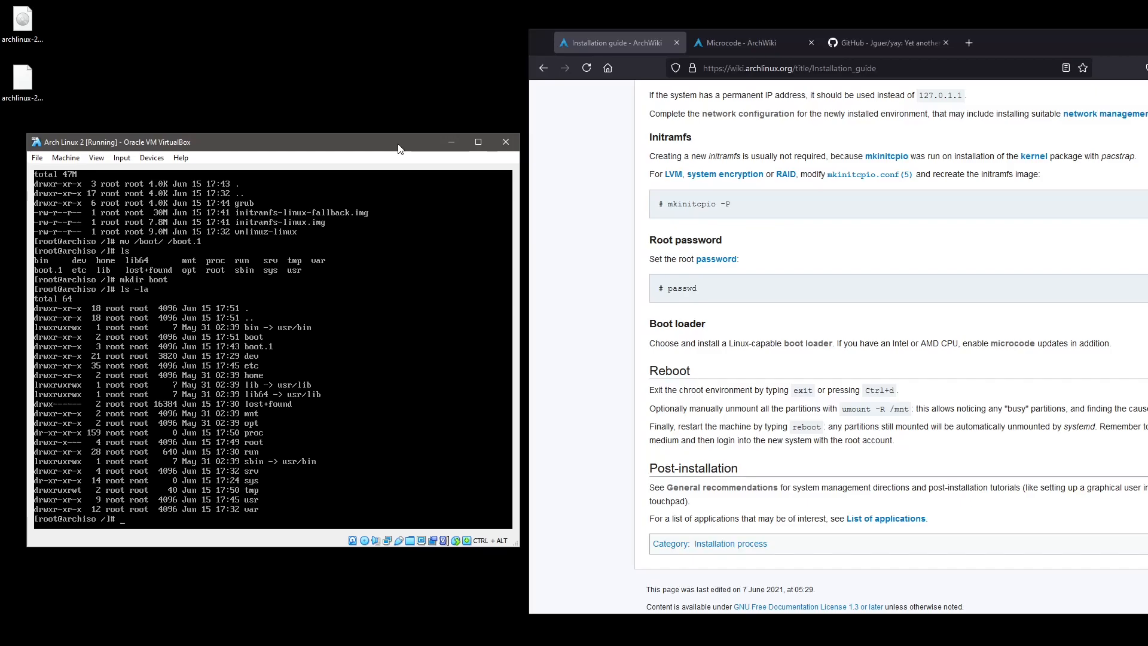
pyautogui.hotkey('ctrl', 'd')
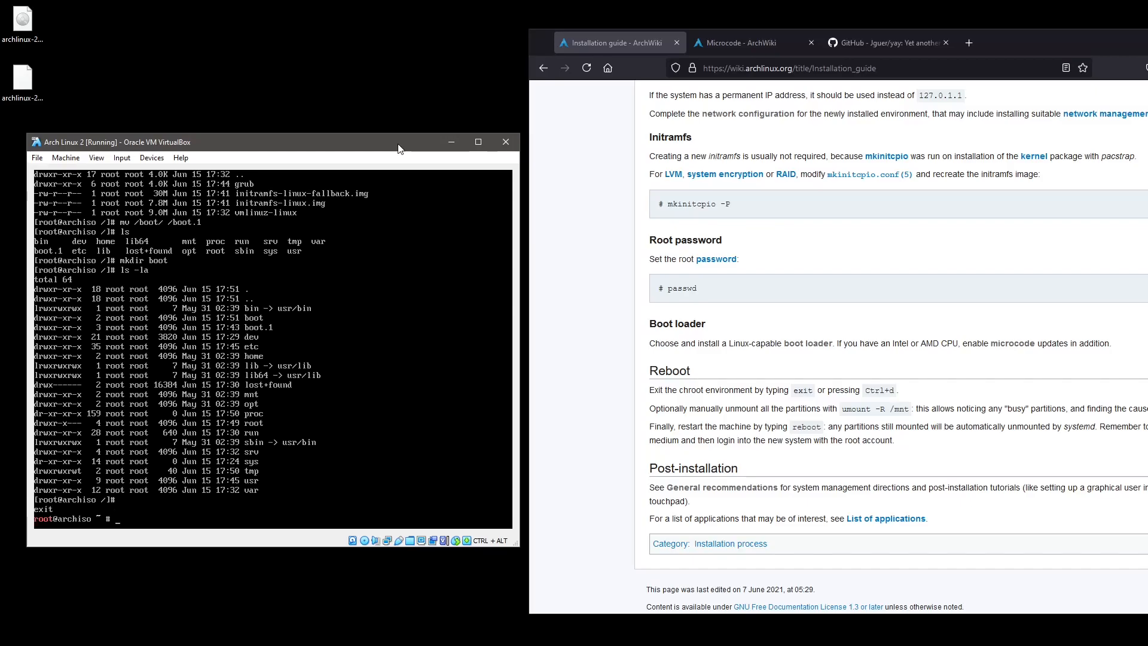
# Mount /dev/sda1 at /mnt/boot and confirm the 504M partition with df -h.
pyautogui.write('mount')
pyautogui.hotkey('ctrl', 'c')
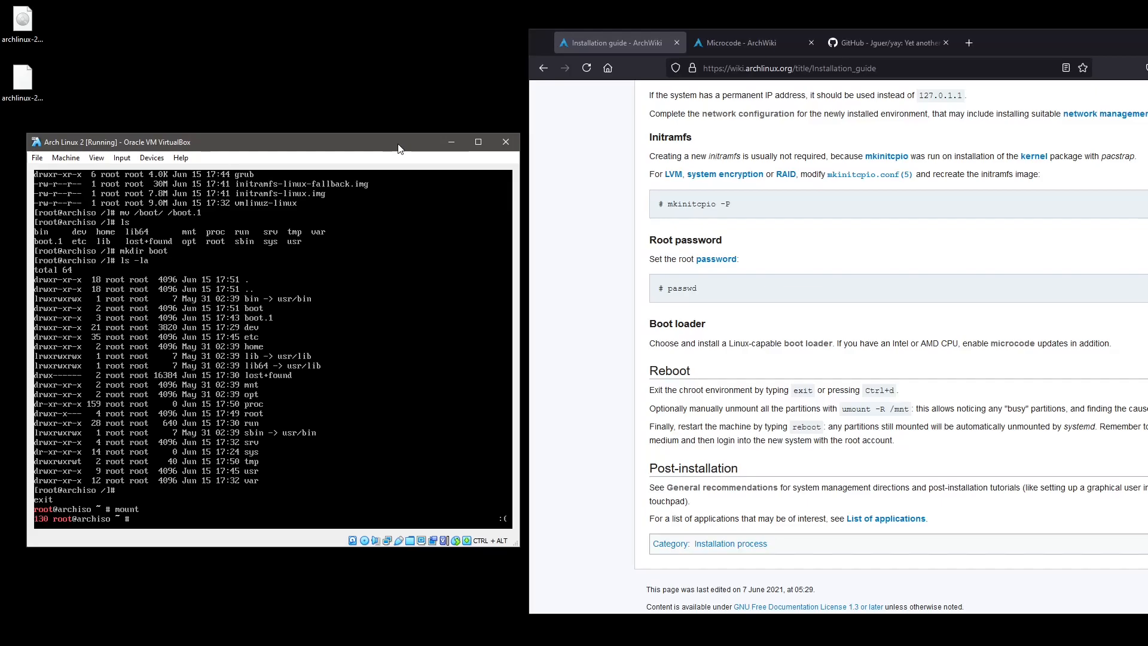
pyautogui.write('mount /')
pyautogui.press('Tab')
pyautogui.write('dev')
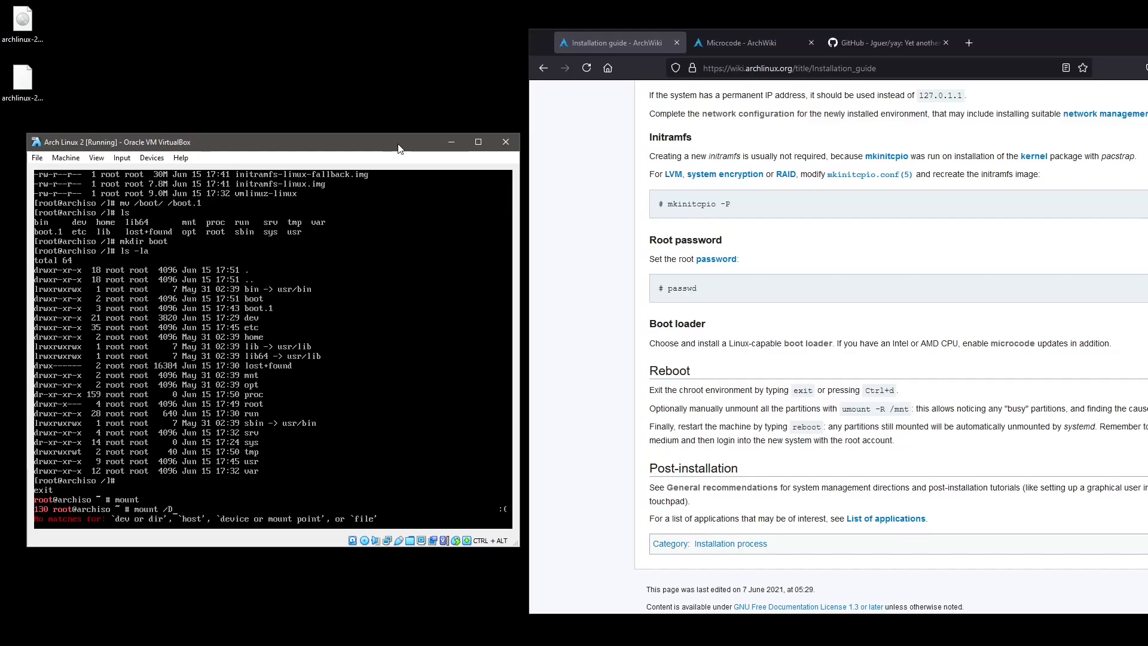
pyautogui.write('/sda1 /mnt/boot')
pyautogui.press('Return')
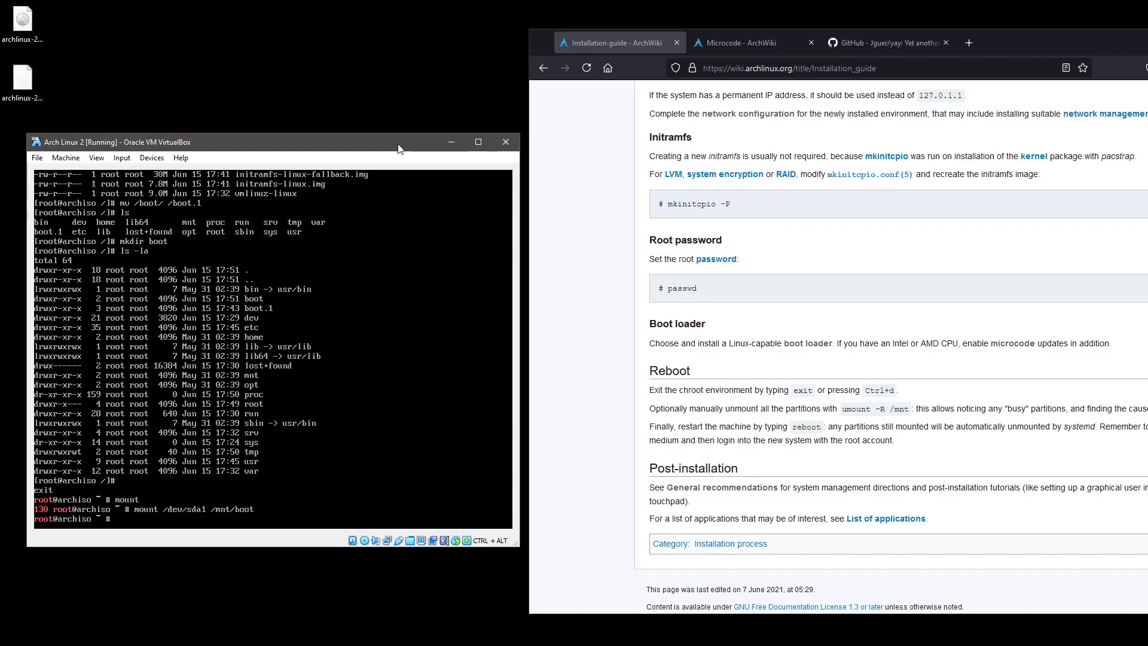
pyautogui.write('df -h')
pyautogui.press('Return')
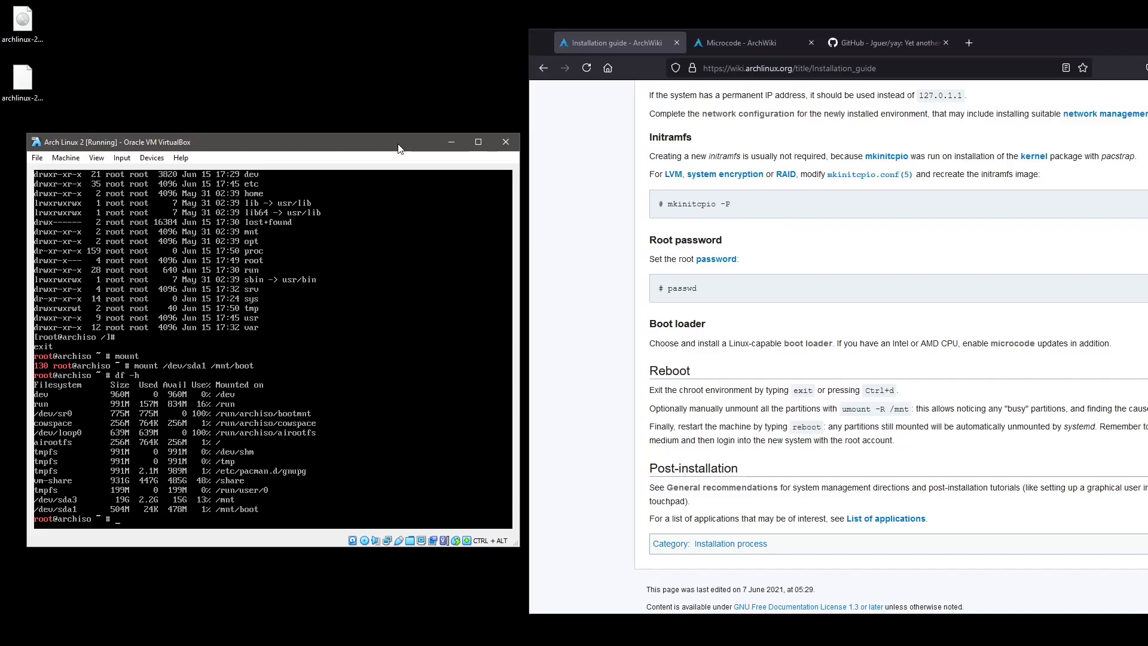
# Re-enter the installed system with arch-chroot /mnt.
pyautogui.write('cd arch-scg')
pyautogui.press('BackSpace')
pyautogui.press('BackSpace')
pyautogui.press('BackSpace')
pyautogui.write('chroot')
pyautogui.press('Return')
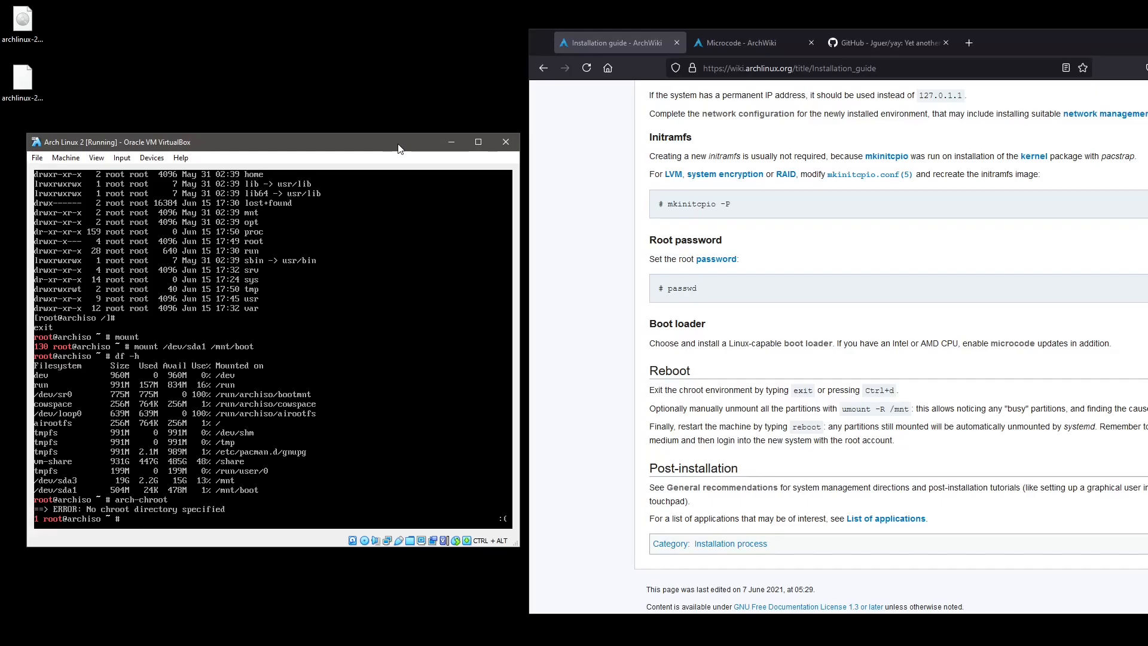
pyautogui.press('Up')
pyautogui.write('/mnt')
pyautogui.press('Return')
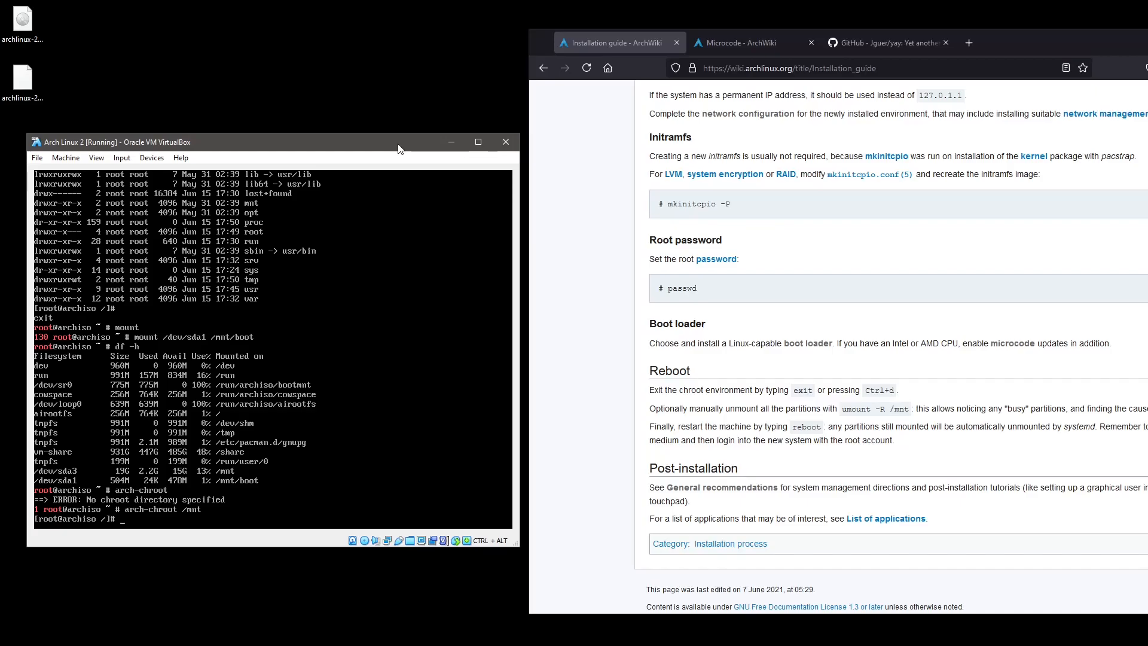
# List the root directory, the new empty /boot, and the old /boot.1 contents.
pyautogui.write('ls -la')
pyautogui.press('Return')
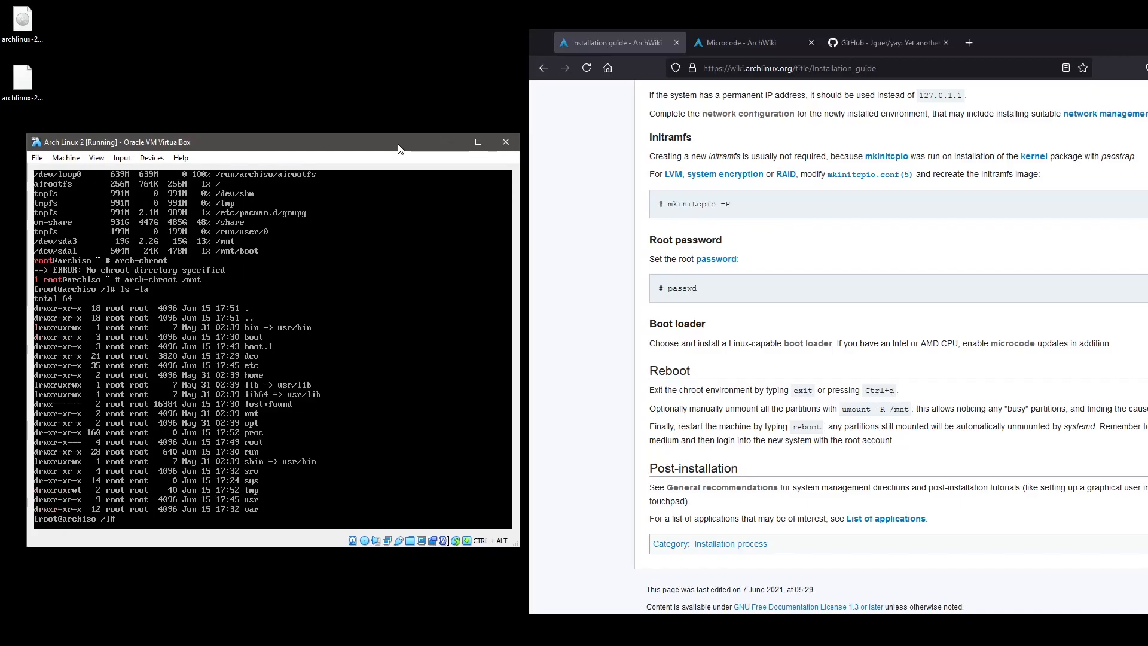
pyautogui.write('kl')
pyautogui.press('BackSpace')
pyautogui.press('BackSpace')
pyautogui.write('s -la /boot')
pyautogui.press('Return')
pyautogui.press('Up')
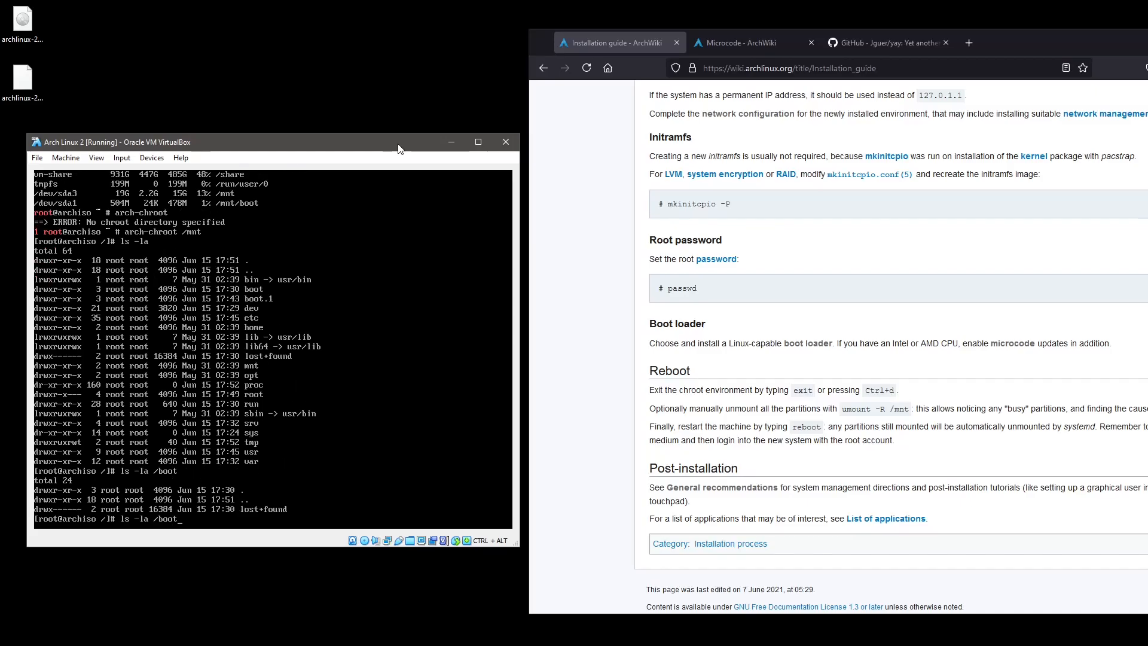
pyautogui.write('.1/')
pyautogui.press('Return')
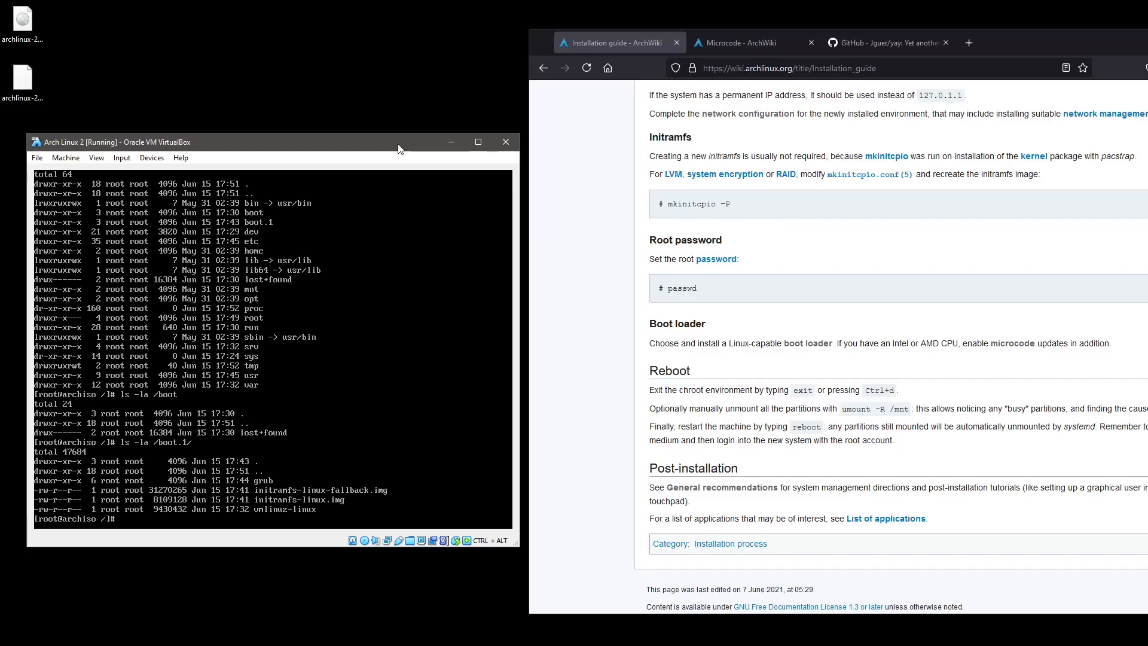
# Try mv /boot.1/ /boot, then list /boot and /boot.1 to check the result.
pyautogui.write('mv /boot.1/ /boot')
pyautogui.press('Return')
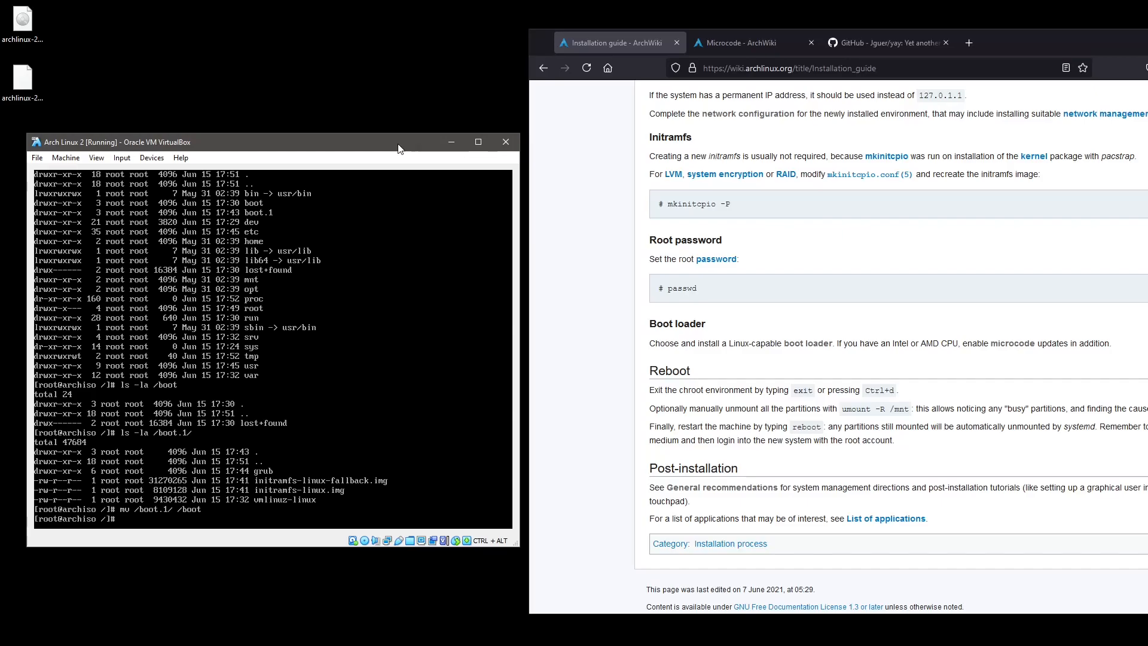
pyautogui.write('ls -la /boot/')
pyautogui.press('Return')
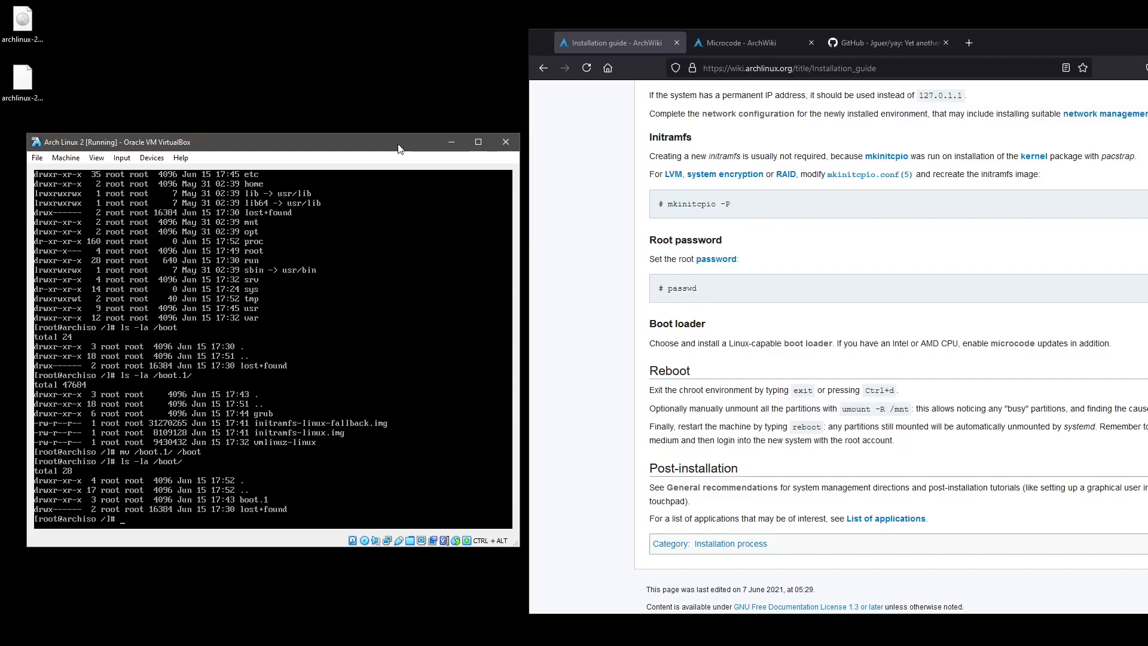
pyautogui.press('Up')
pyautogui.press('Up')
pyautogui.hotkey('ctrl', 'c')
pyautogui.write('ls -la /')
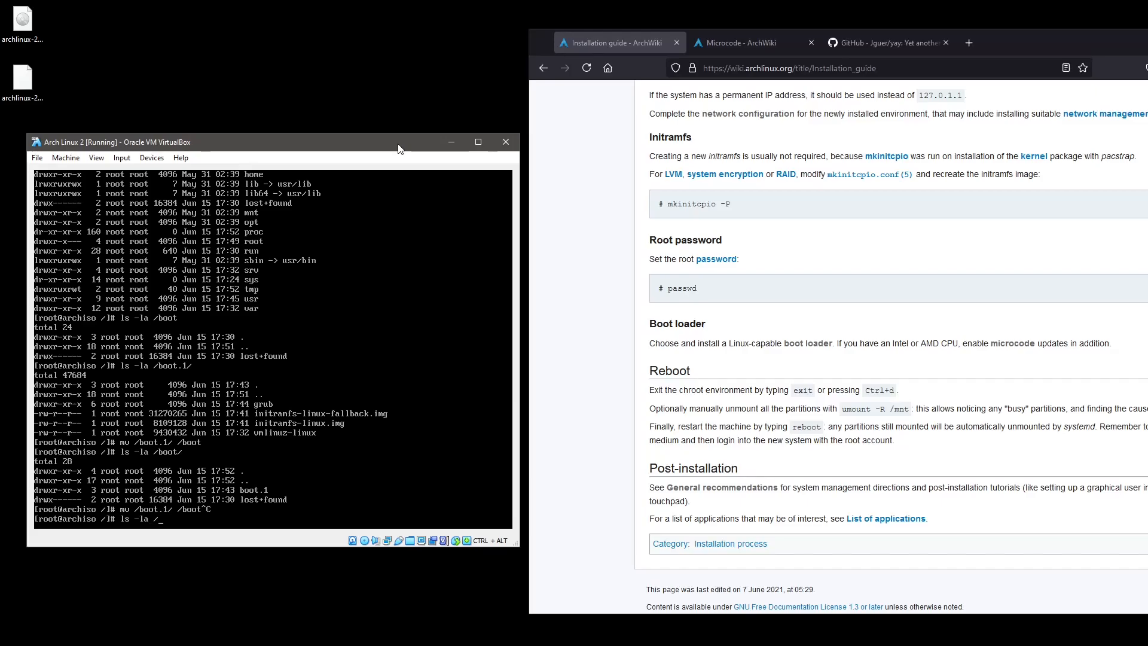
pyautogui.write('boot/')
pyautogui.press('Return')
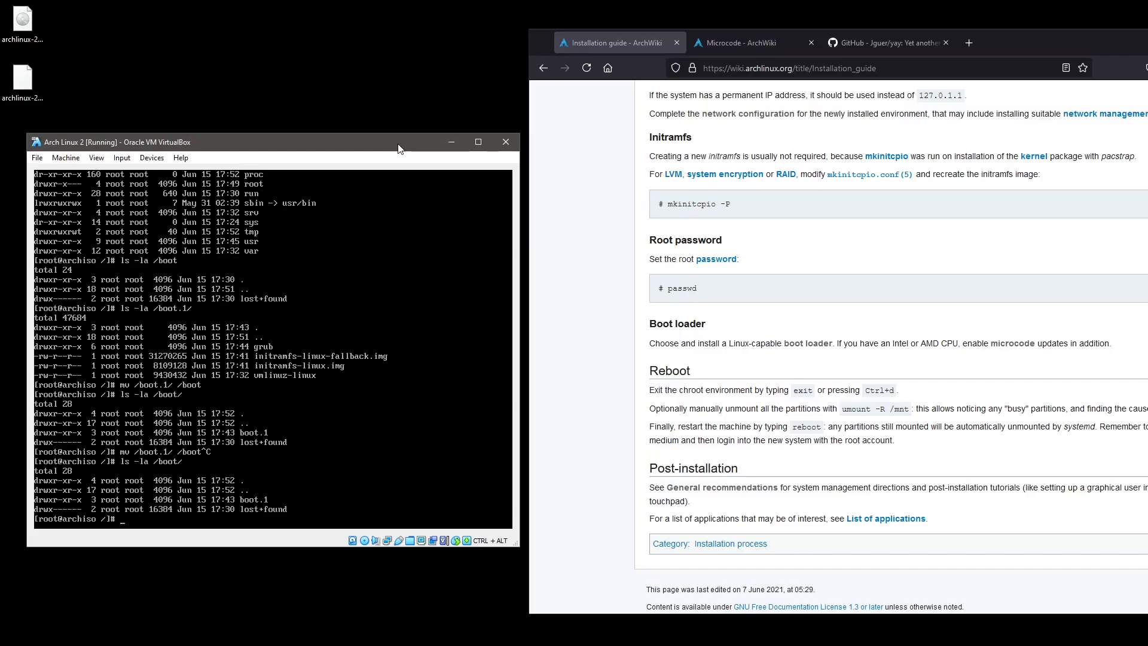
pyautogui.press('Up')
pyautogui.write('1')
pyautogui.press('Return')
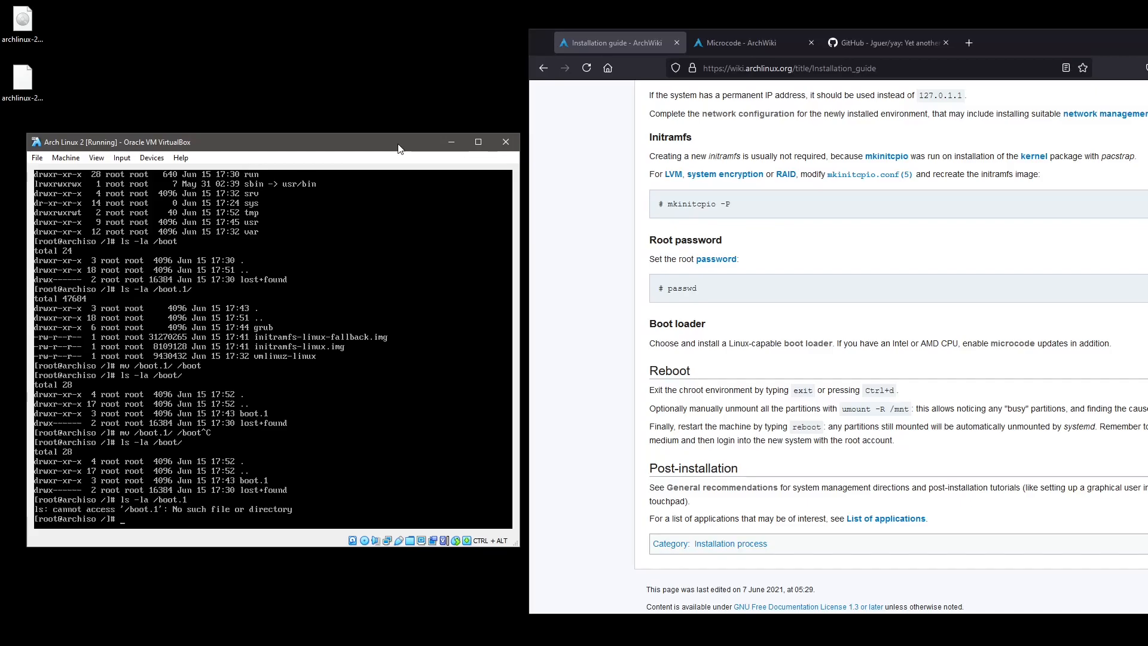
# In /boot, move everything from boot.1 into the current directory and list the result.
pyautogui.write('cd /boot/')
pyautogui.press('Return')
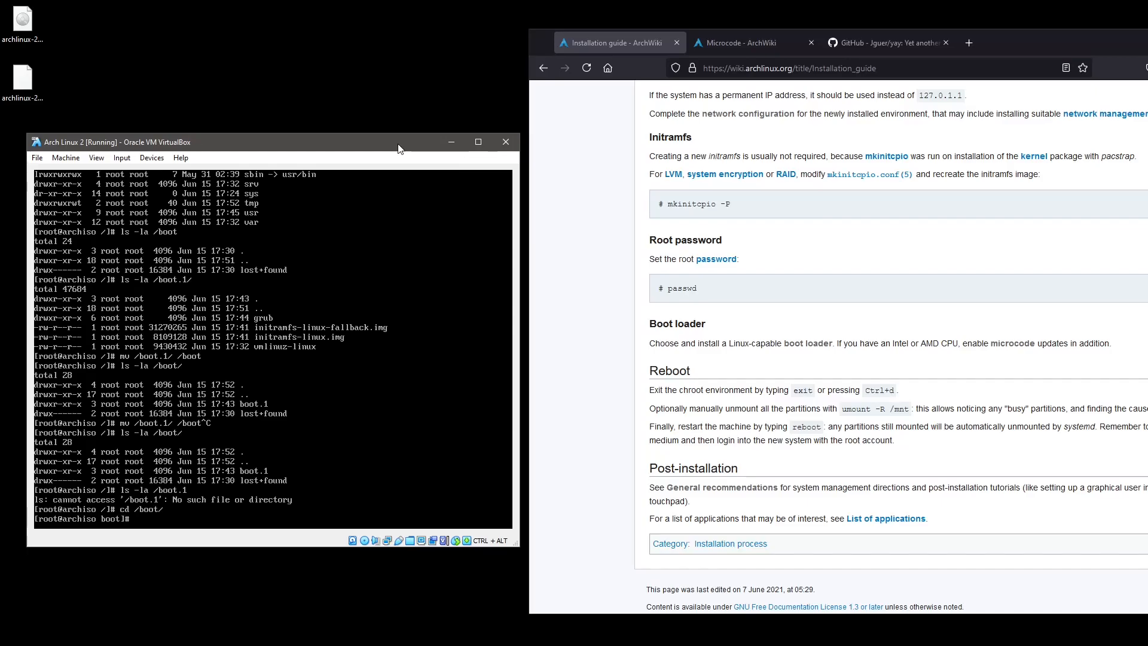
pyautogui.write('mv boot.1/')
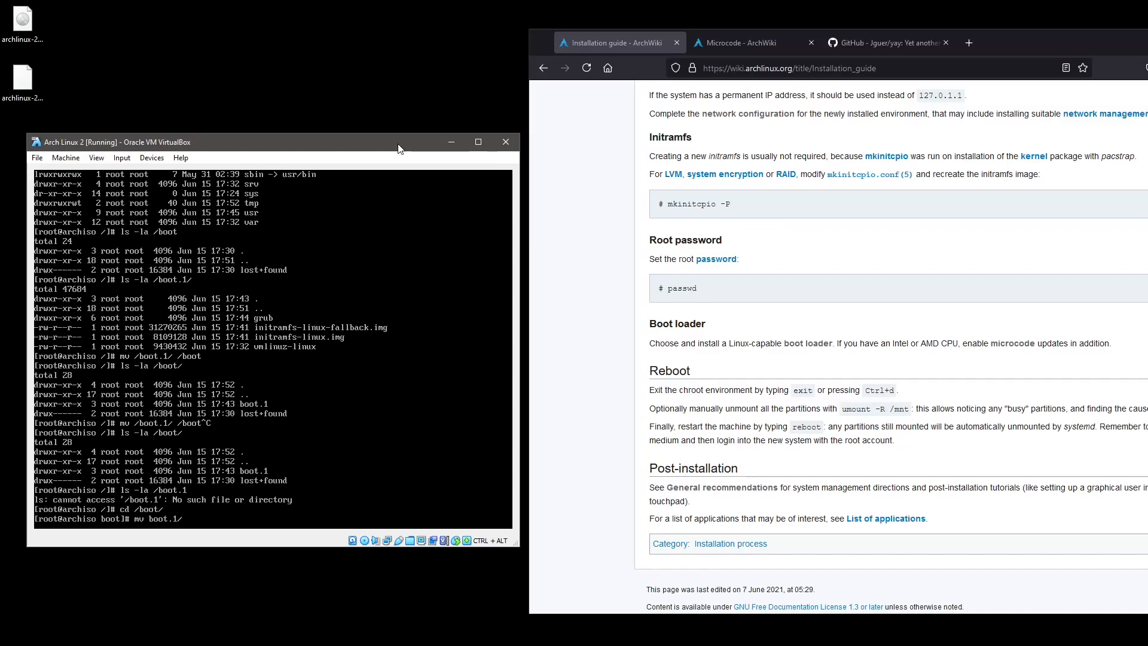
pyautogui.write('* .')
pyautogui.press('Return')
pyautogui.write('ls -la')
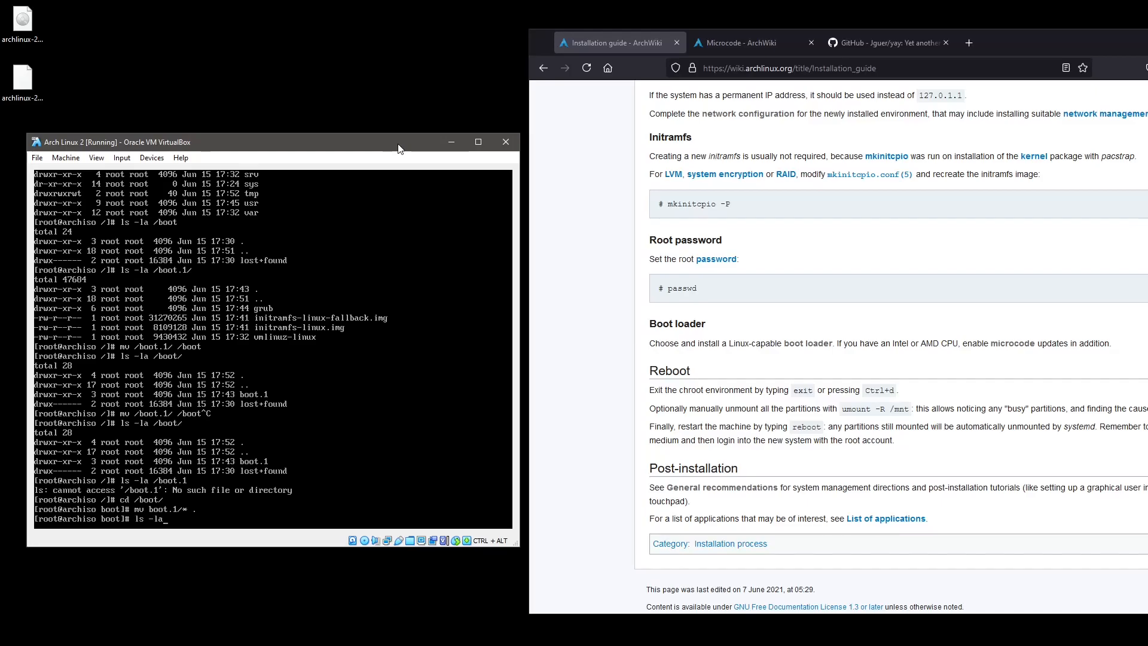
pyautogui.press('Return')
# Remove the empty boot.1 folder with rmdir and go back up to /.
pyautogui.write('rm')
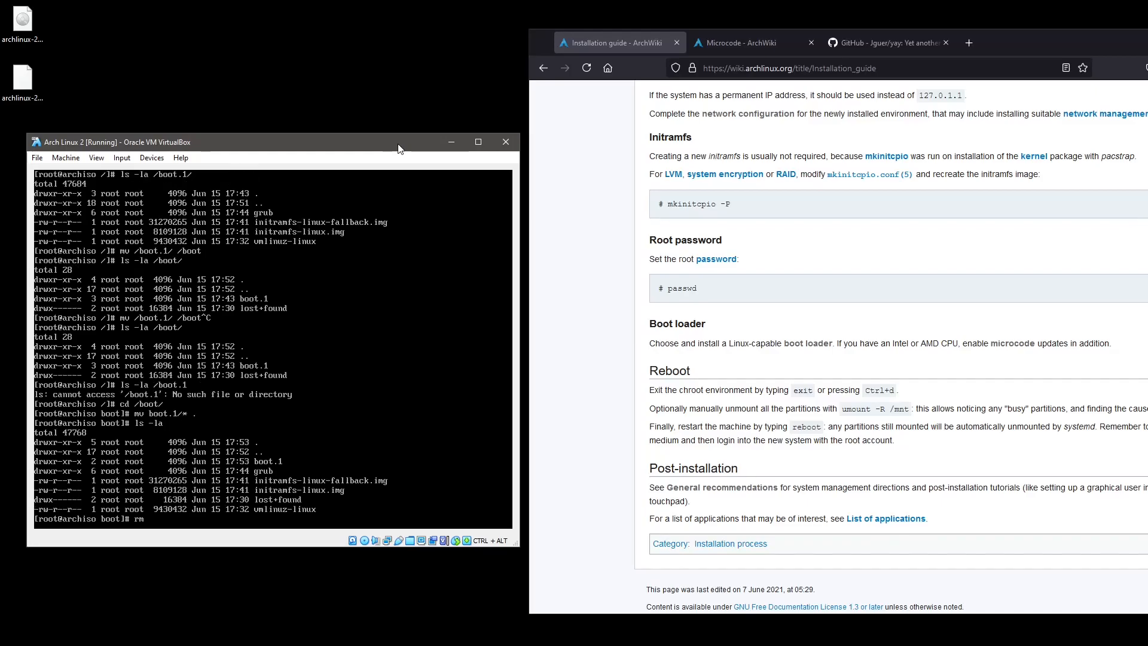
pyautogui.write('dir boot.1/')
pyautogui.press('Return')
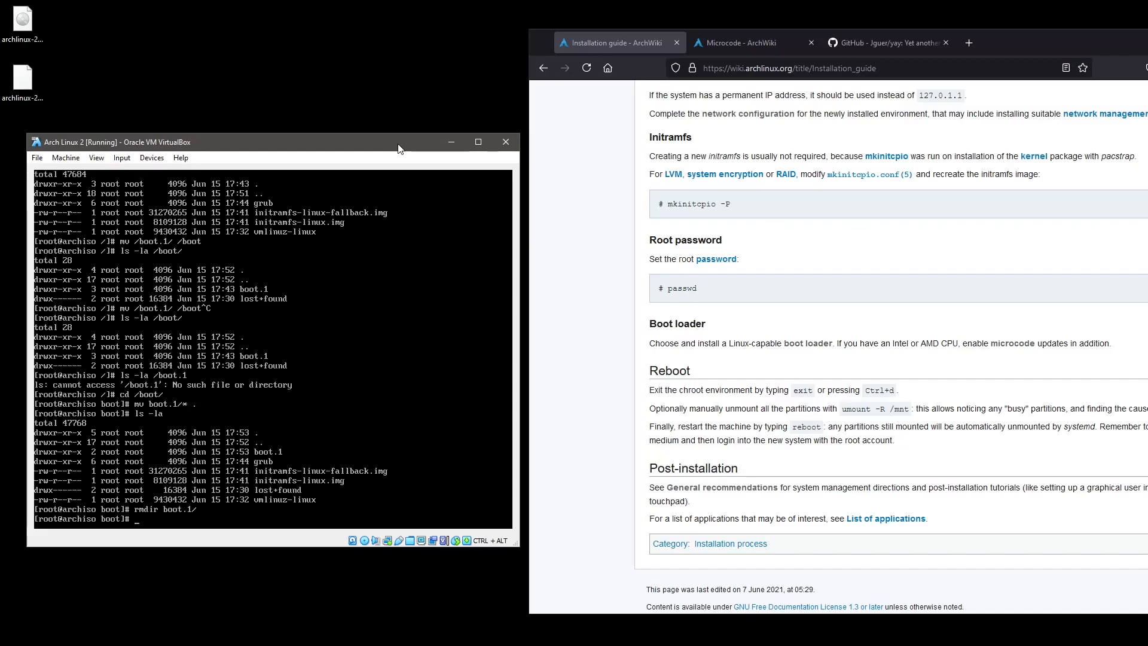
pyautogui.write('..')
pyautogui.press('Return')
pyautogui.write('ls -la ')
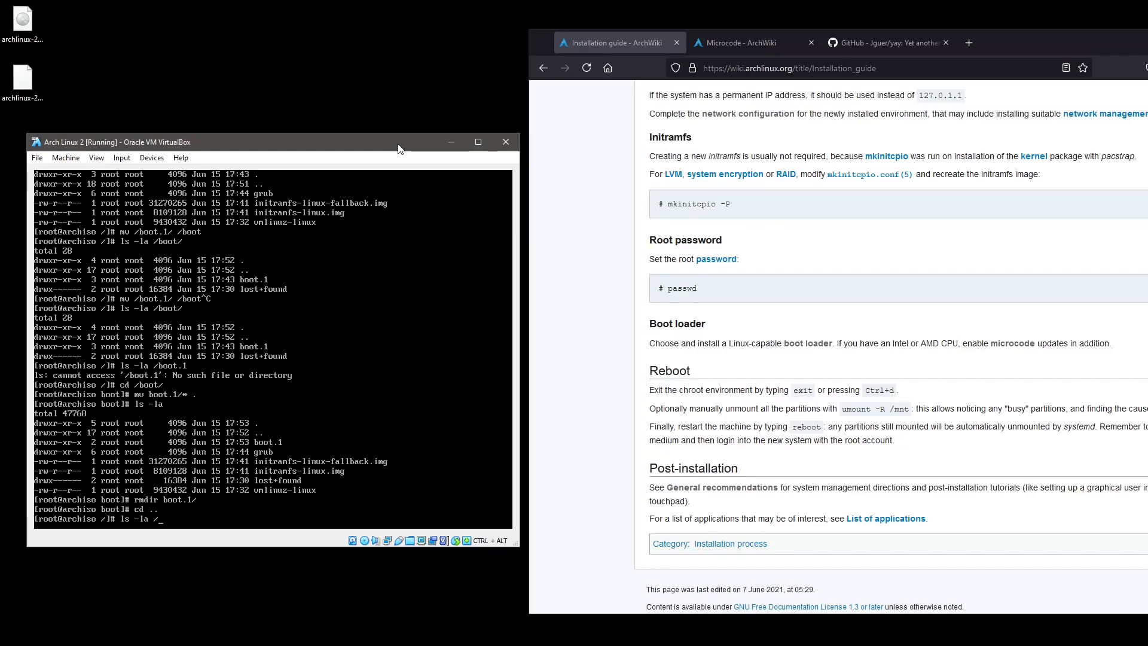
pyautogui.write('/')
# List / and /boot, check disk usage with df -h, and open /etc/fstab in vi.
pyautogui.press('Return')
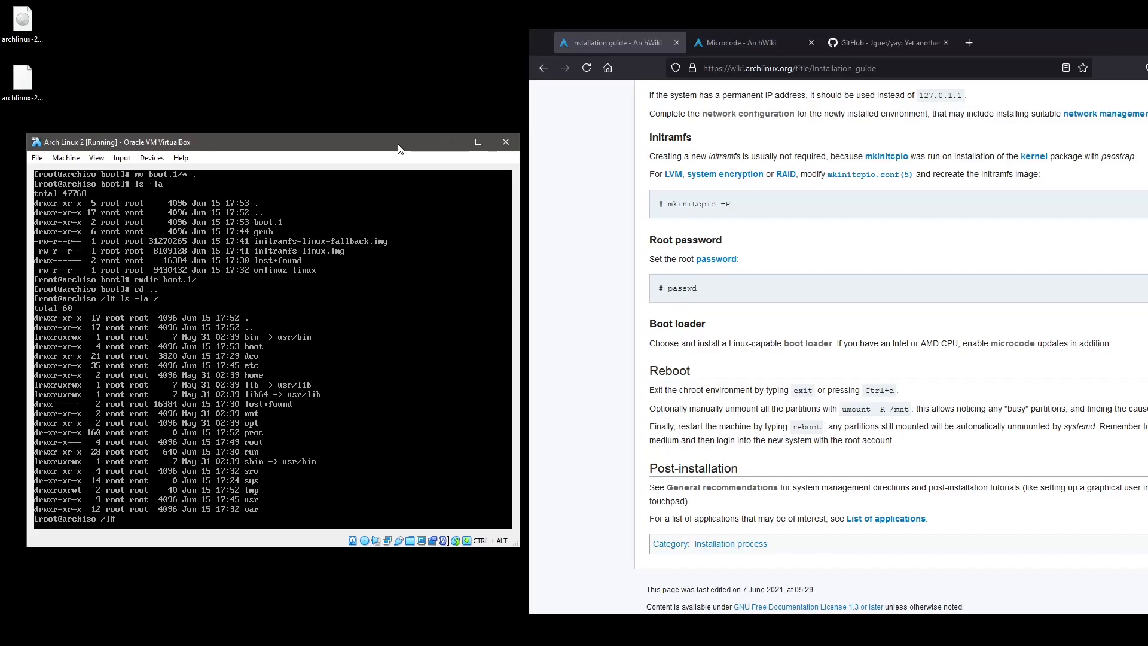
pyautogui.write('ls -la /boot')
pyautogui.press('Return')
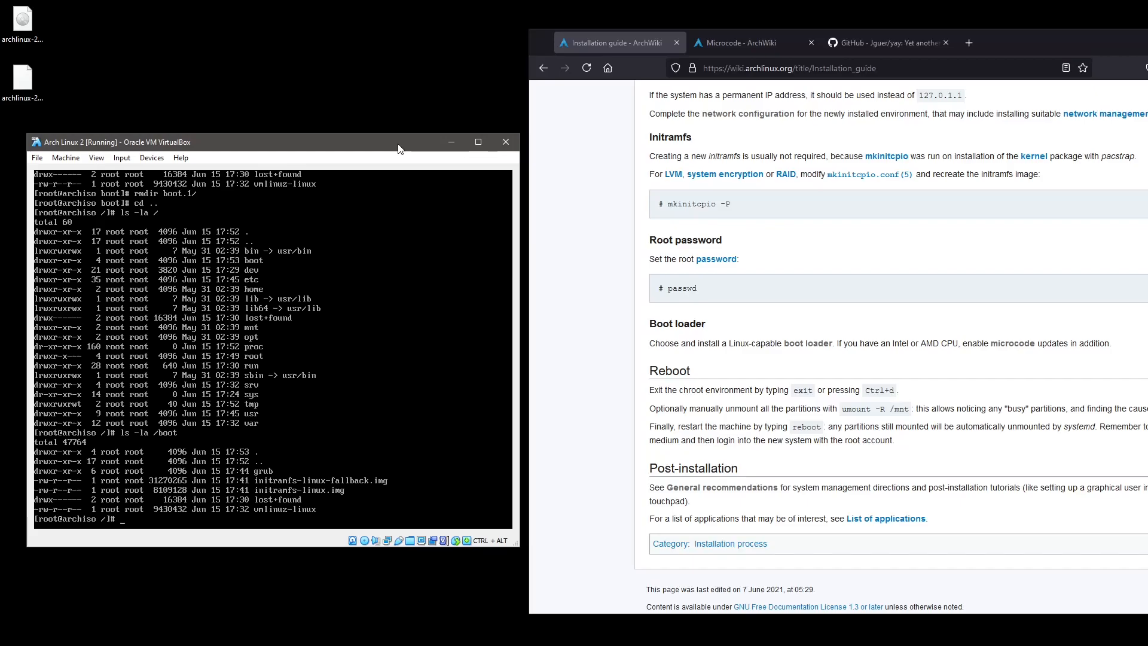
pyautogui.write('drf')
pyautogui.press('BackSpace')
pyautogui.press('BackSpace')
pyautogui.write('f -h')
pyautogui.press('Return')
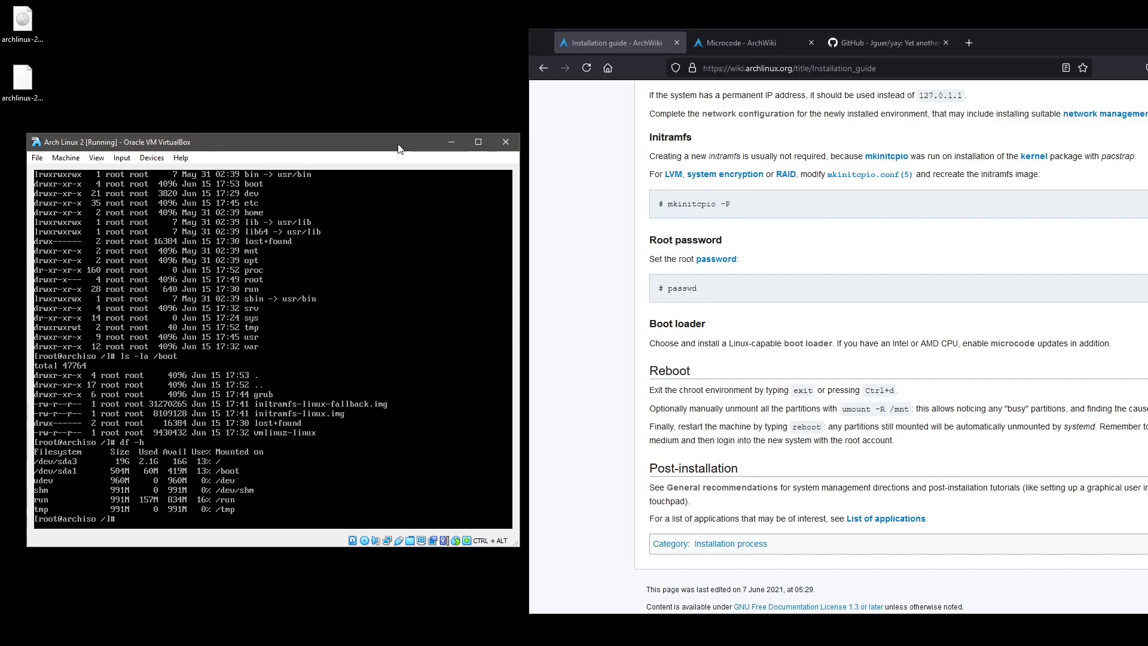
pyautogui.write('vi /etc/fstab')
pyautogui.press('Return')
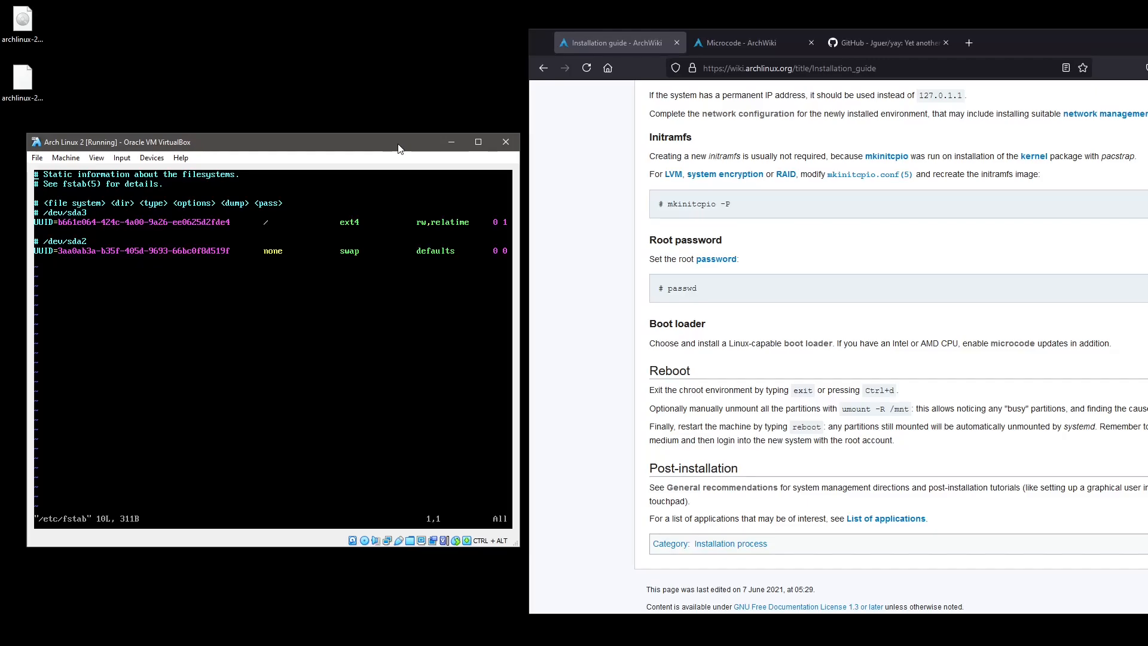
# Quit vi without saving and exit the chroot to the live shell.
pyautogui.write(':q')
pyautogui.press('Return')
pyautogui.scroll(10, 768, 261)
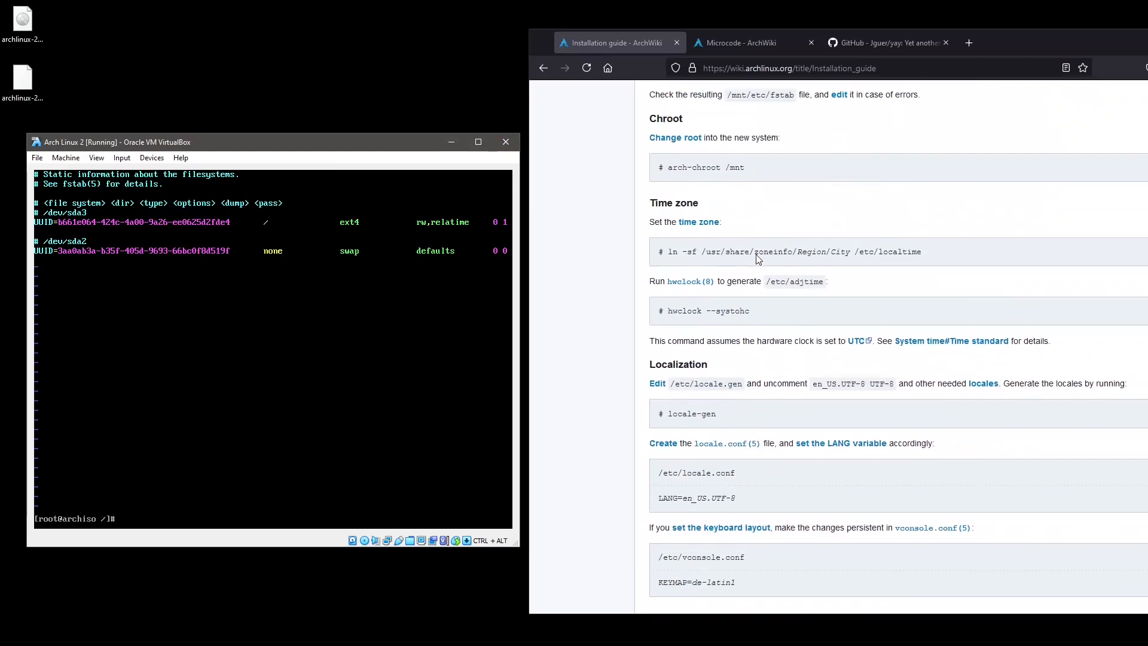
pyautogui.scroll(3, 758, 258)
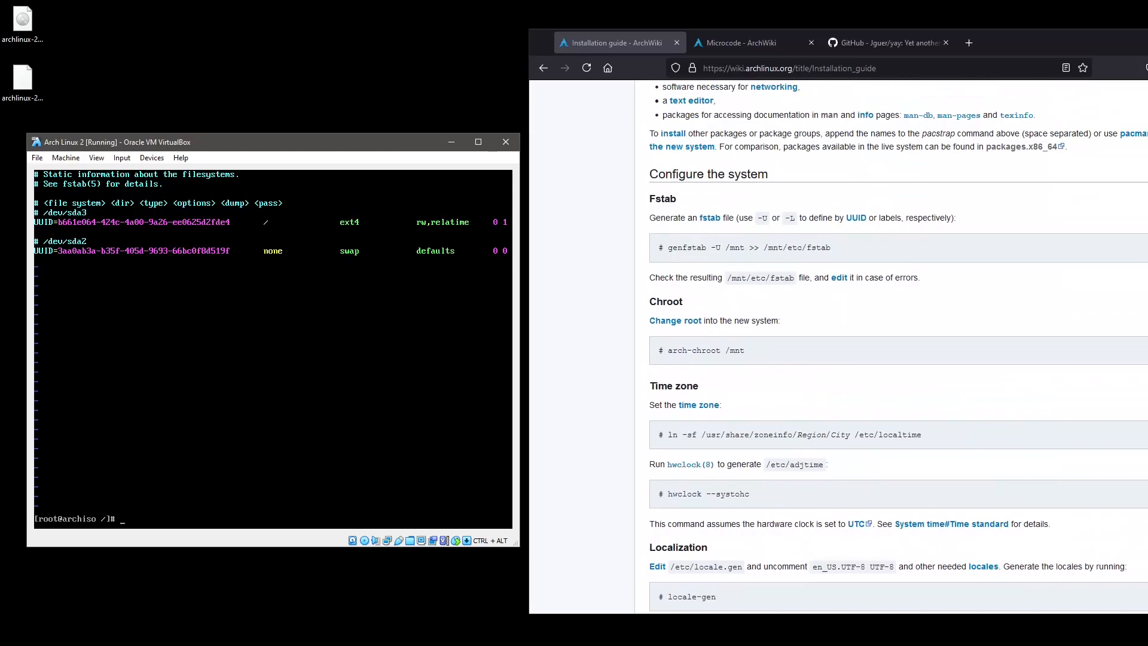
pyautogui.write('exit')
pyautogui.press('Return')
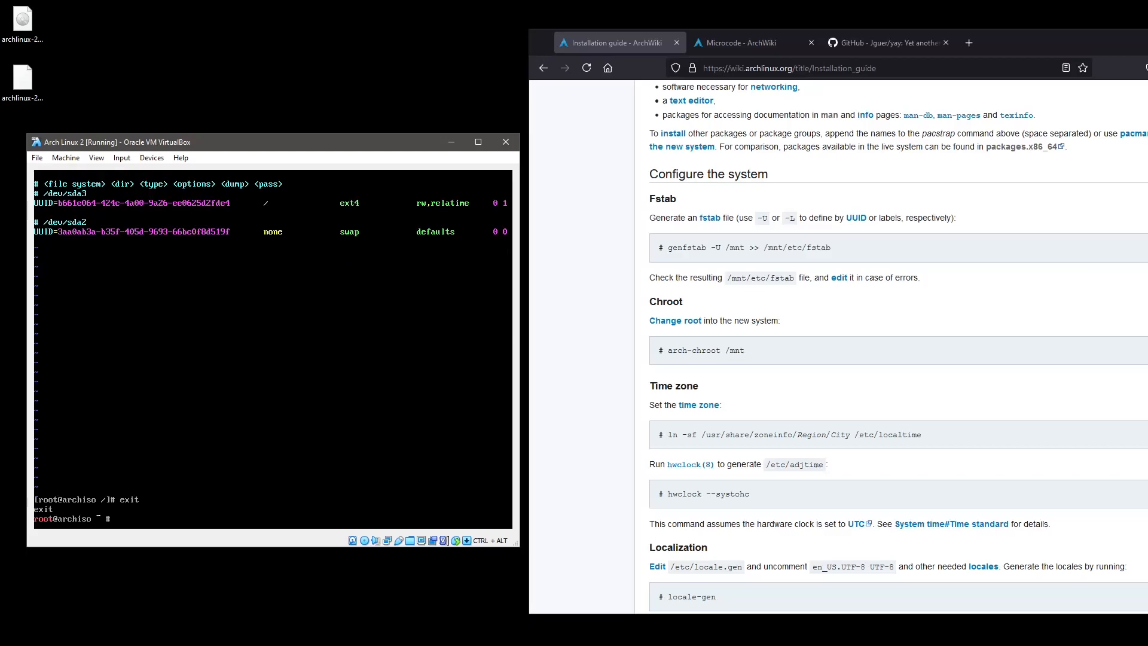
# Append UUID entries with genfstab -U /mnt >> /mnt/etc/fstab, then arch-chroot /mnt.
pyautogui.write('genfstab ')
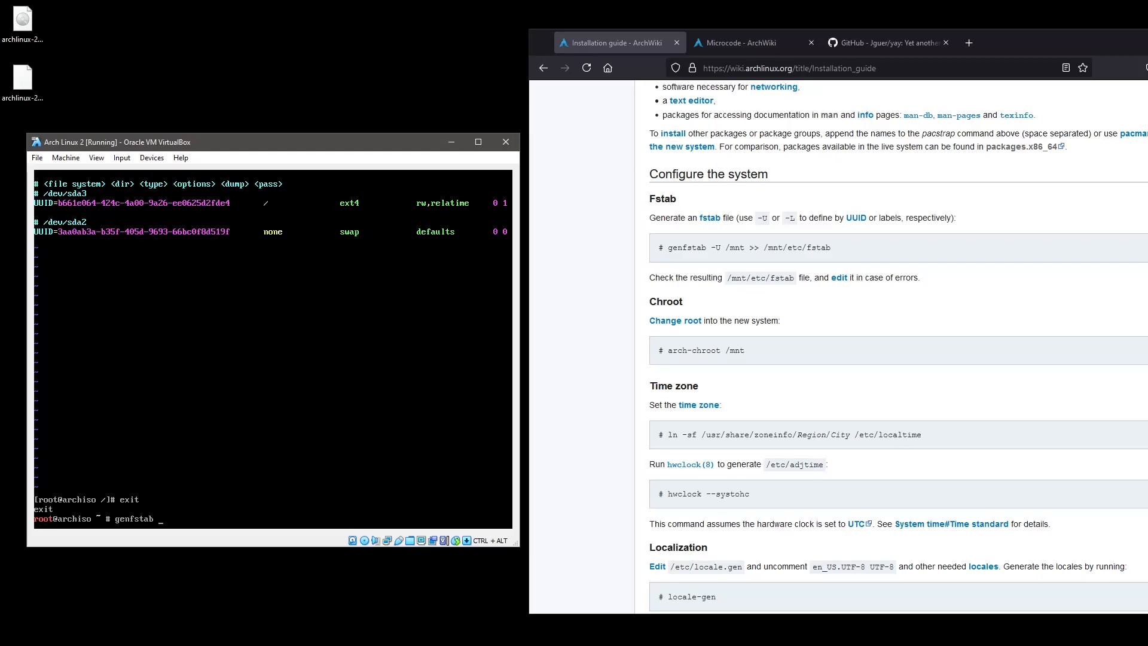
pyautogui.write('-U /mnt/')
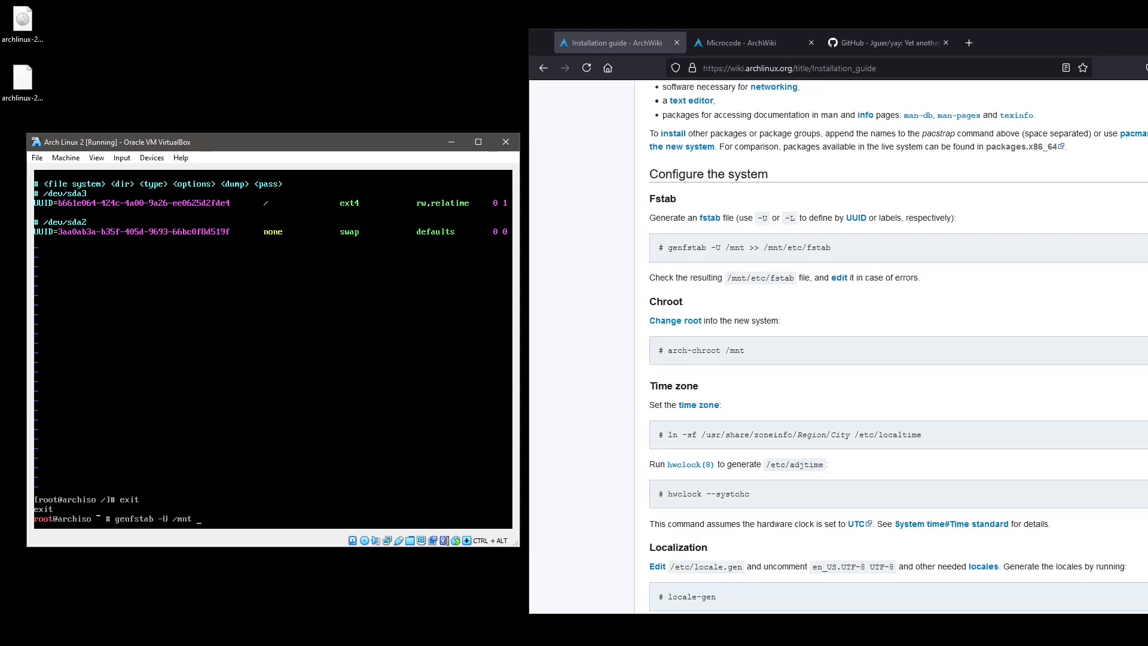
pyautogui.write('>>')
pyautogui.write('/etc/')
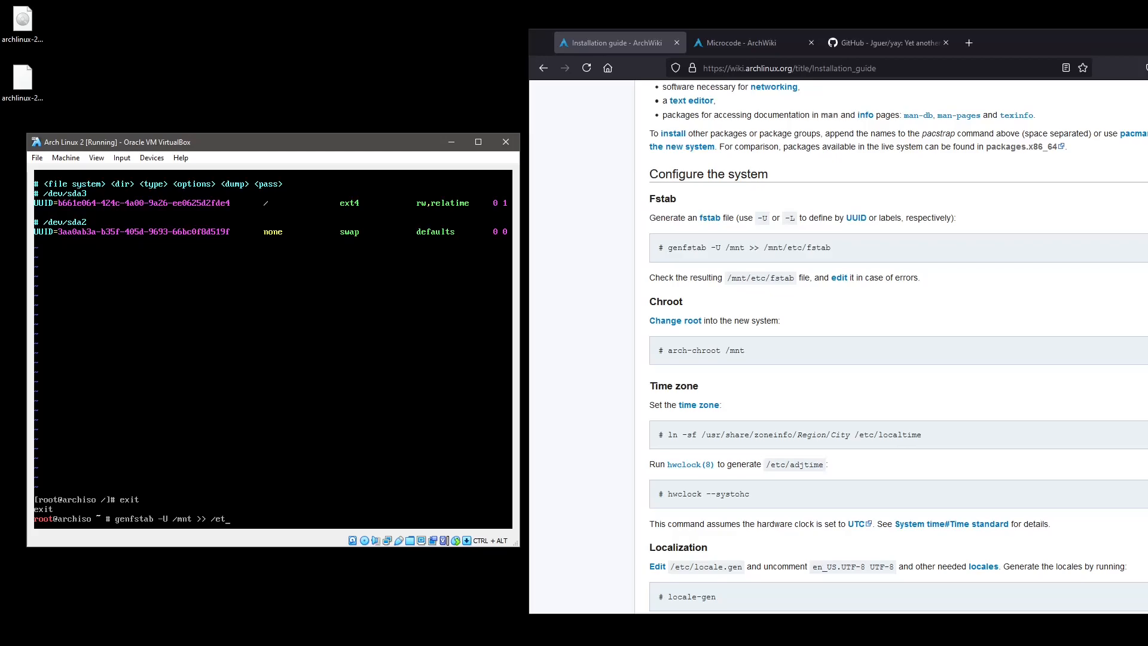
pyautogui.press('BackSpace')
pyautogui.press('BackSpace')
pyautogui.press('BackSpace')
pyautogui.press('BackSpace')
pyautogui.write('mnt/')
pyautogui.write('etc/')
pyautogui.write('fat')
pyautogui.press('Tab')
pyautogui.press('BackSpace')
pyautogui.press('BackSpace')
pyautogui.write('sa')
pyautogui.press('BackSpace')
pyautogui.write('tab')
pyautogui.press('Return')
pyautogui.write('arch-chroot /mnt')
pyautogui.press('Return')
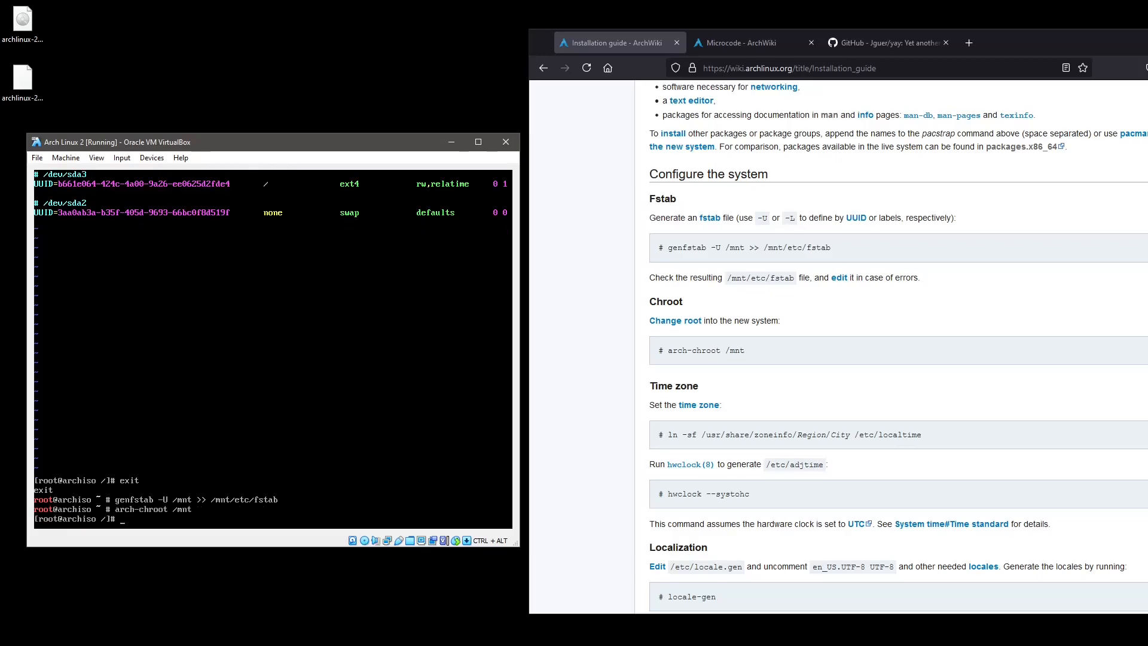
# Edit /etc/fstab in vi to keep single /boot, swap and root entries, and save with :wq.
pyautogui.write('vi /etc/fstab')
pyautogui.press('Return')
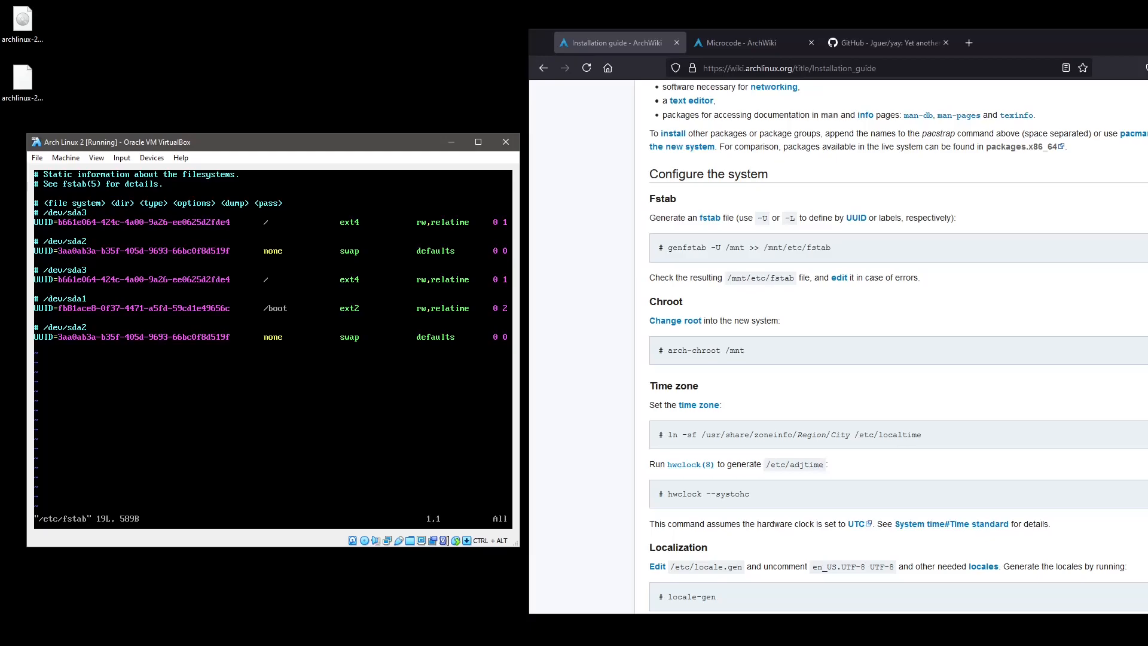
pyautogui.press('Down')
pyautogui.press('Down')
pyautogui.press('Down')
pyautogui.press('Down')
pyautogui.press('Down')
pyautogui.press('Down')
pyautogui.press('Down')
pyautogui.press('Down')
pyautogui.press('Down')
pyautogui.press('Down')
pyautogui.press('Up')
pyautogui.press('Up')
pyautogui.press('Up')
pyautogui.press('Up')
pyautogui.press('Up')
pyautogui.press('Up')
pyautogui.press('Up')
pyautogui.press('Up')
pyautogui.press('Up')
pyautogui.press('Up')
pyautogui.press('Up')
pyautogui.press('d')
pyautogui.press('d')
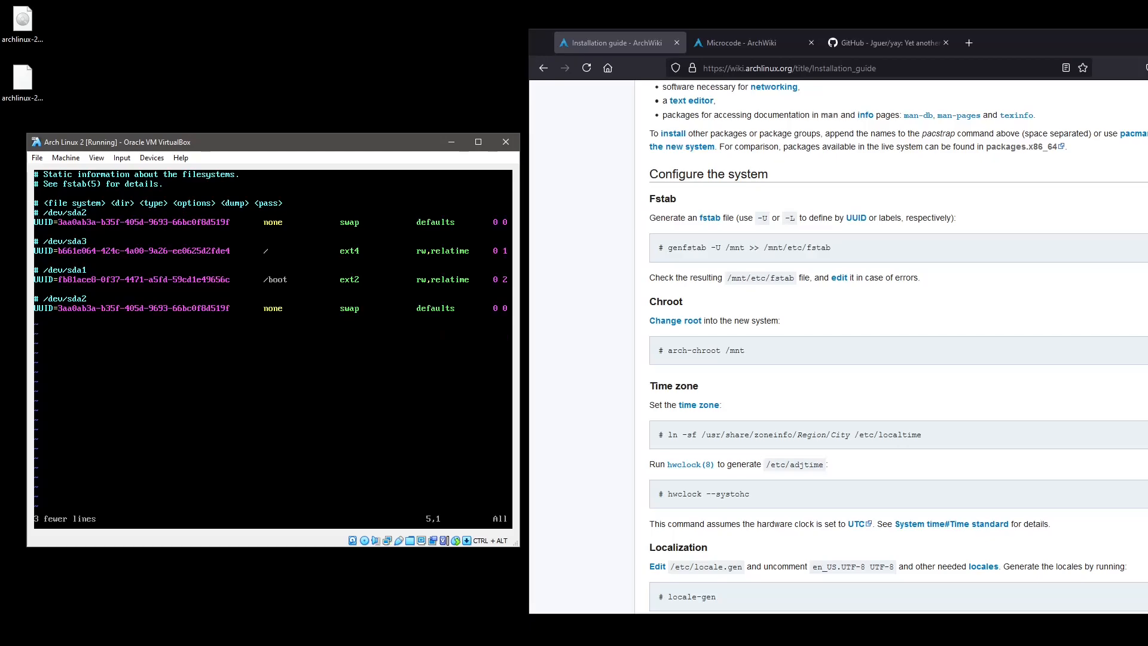
pyautogui.press('d')
pyautogui.press('d')
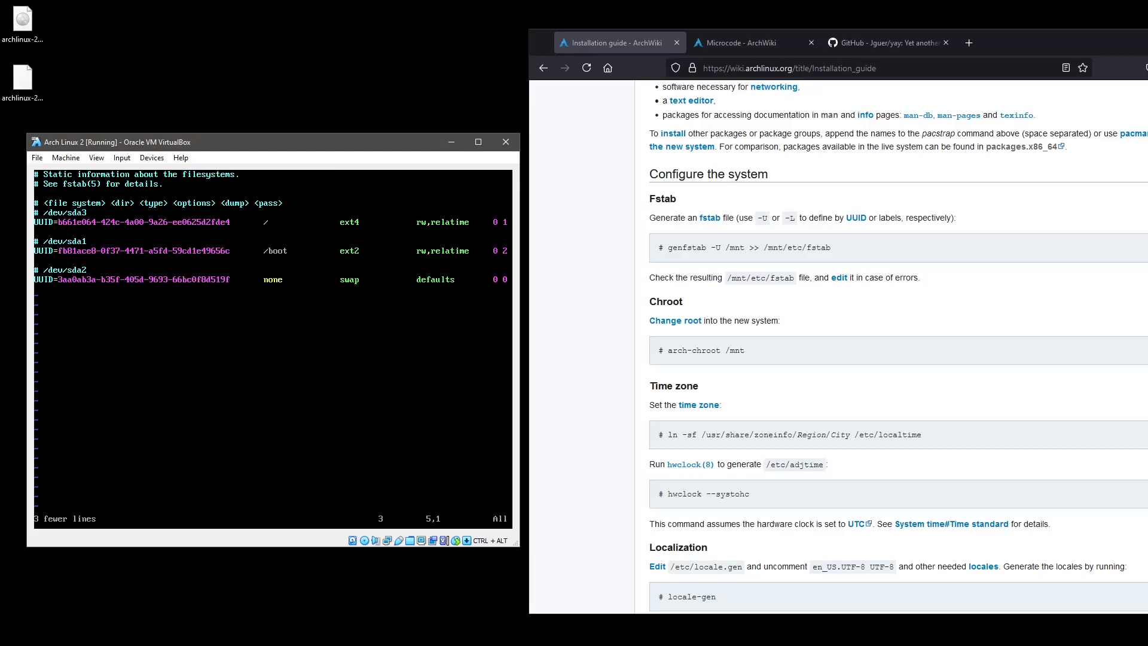
pyautogui.press('d')
pyautogui.press('d')
pyautogui.press('G')
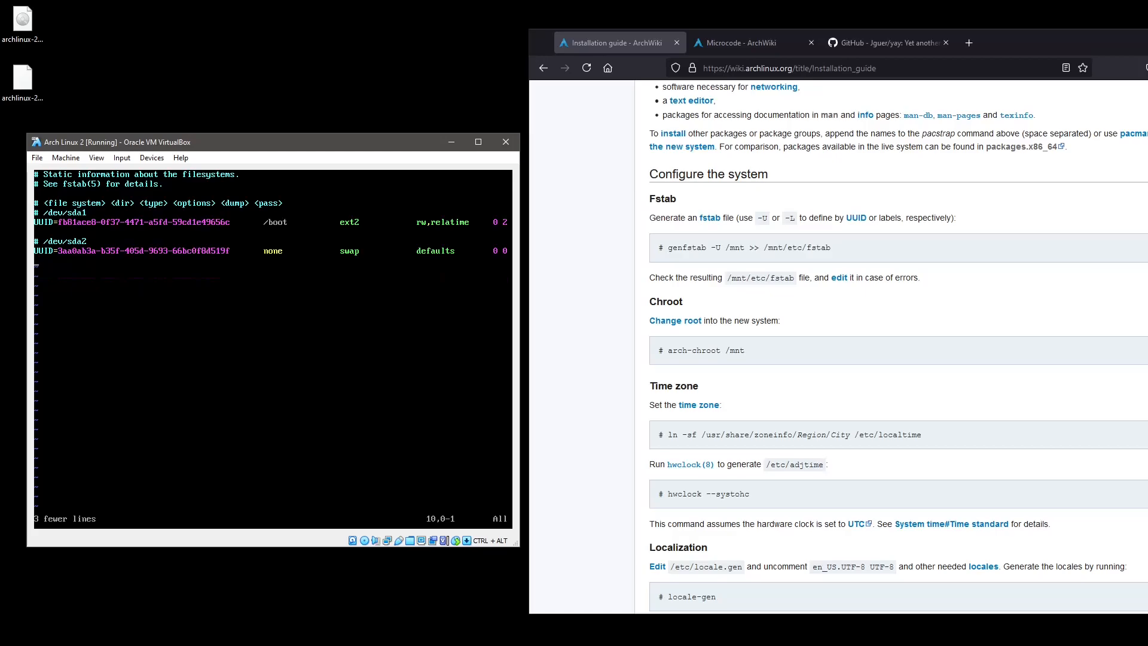
pyautogui.press('p')
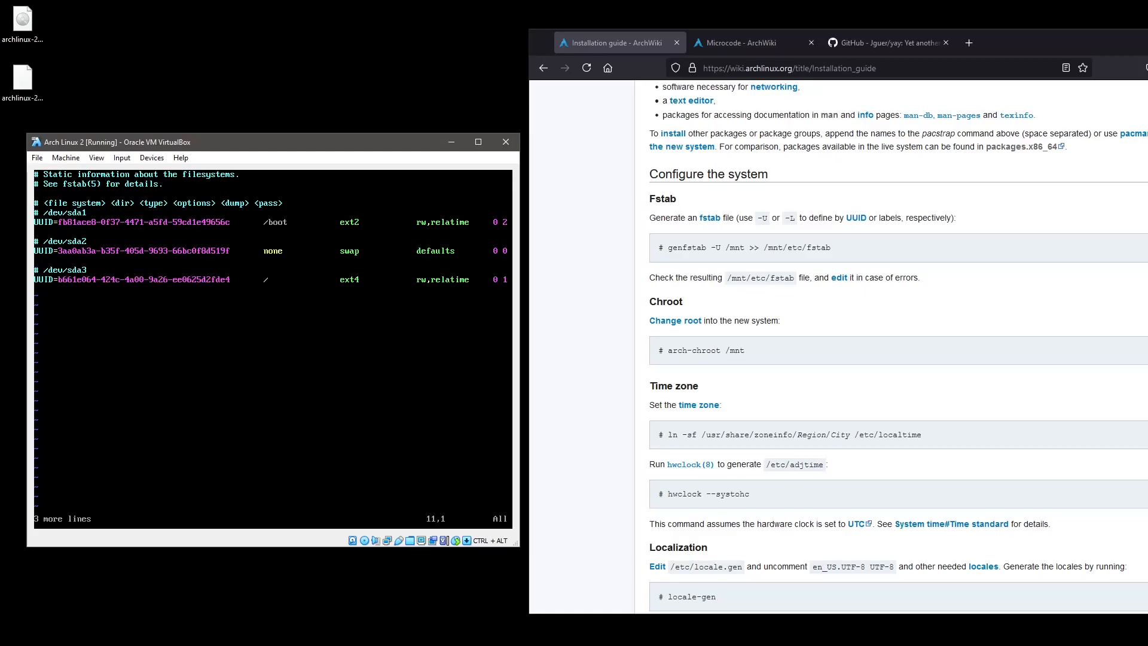
pyautogui.press('k')
pyautogui.press('k')
pyautogui.press('k')
pyautogui.press('k')
pyautogui.press('k')
pyautogui.press('j')
pyautogui.press('j')
pyautogui.press('j')
pyautogui.press('j')
pyautogui.press('j')
pyautogui.press('j')
pyautogui.write(':wq')
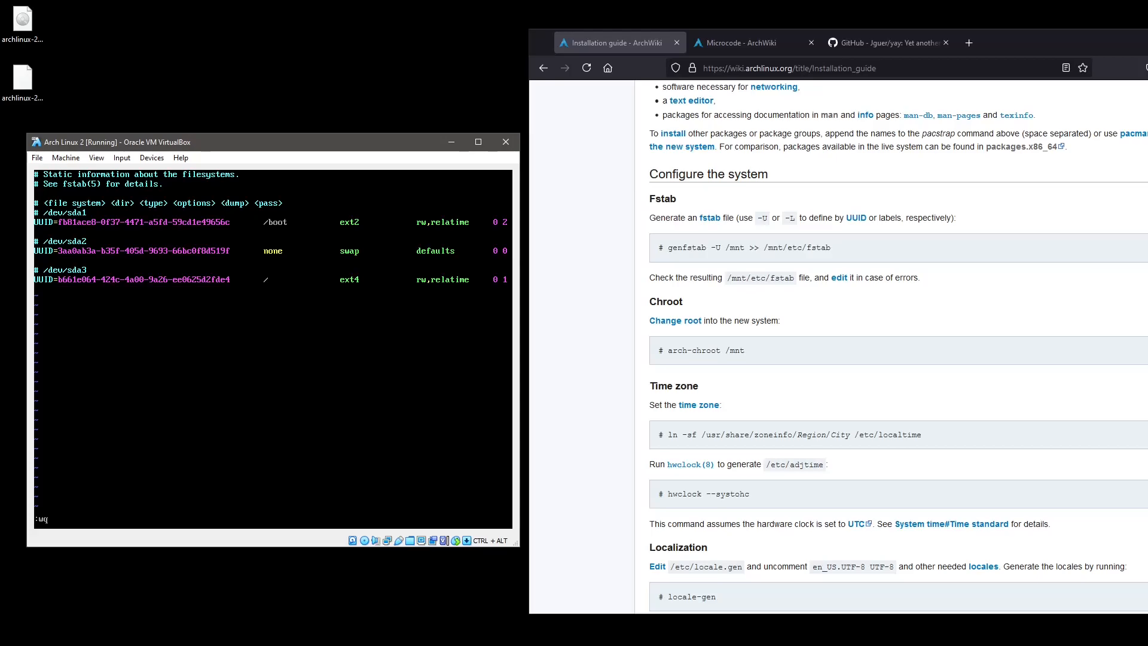
pyautogui.press('Return')
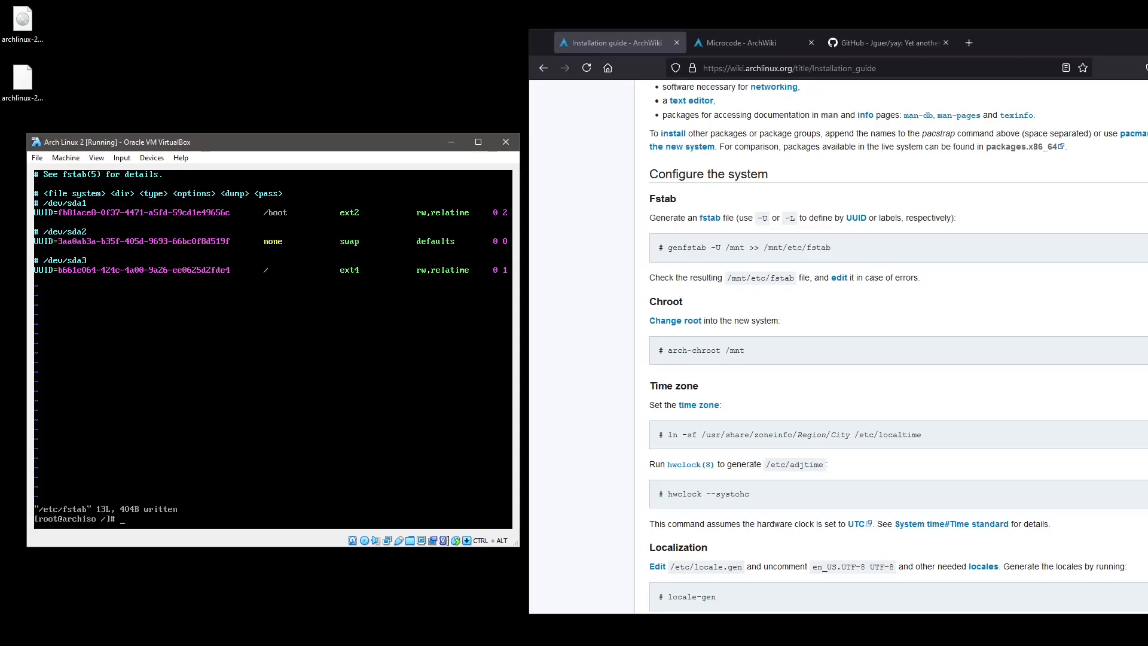
# Exit the chroot and scroll through the terminal output.
pyautogui.write('exit')
pyautogui.press('Return')
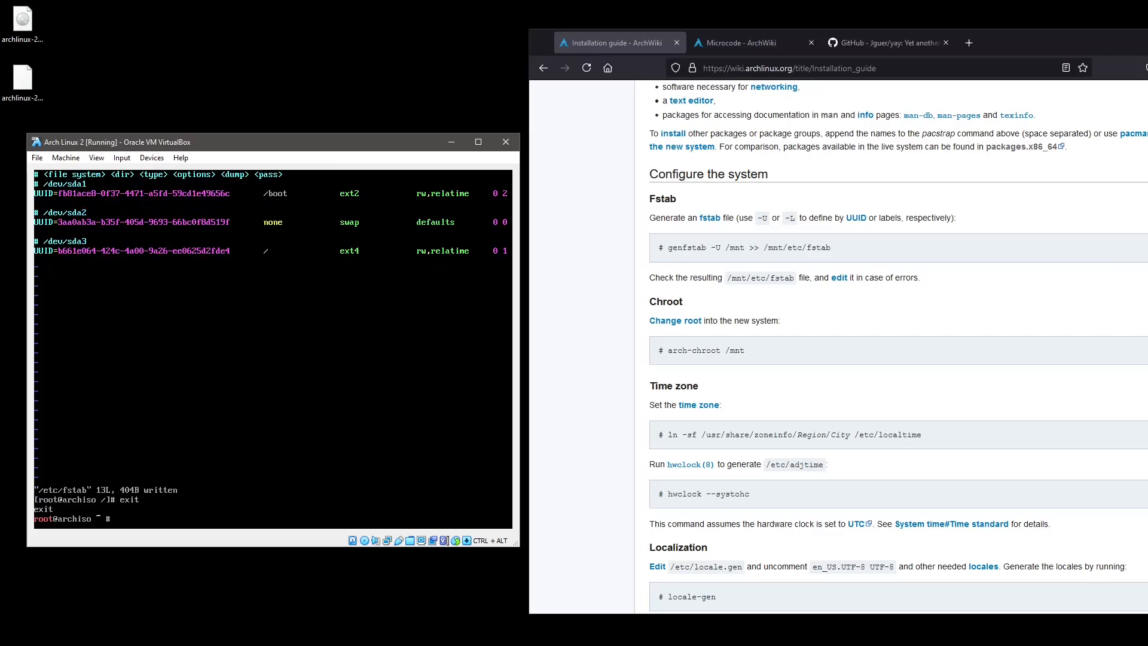
pyautogui.scroll(-10, 649, 464)
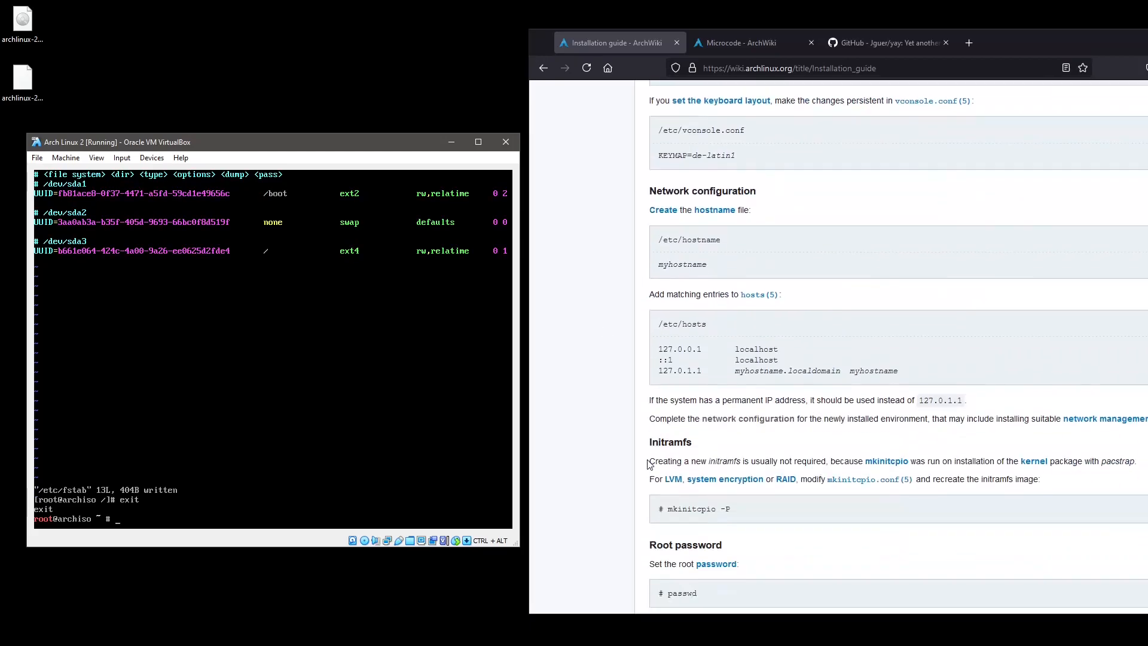
pyautogui.scroll(-6, 649, 464)
pyautogui.scroll(2, 639, 466)
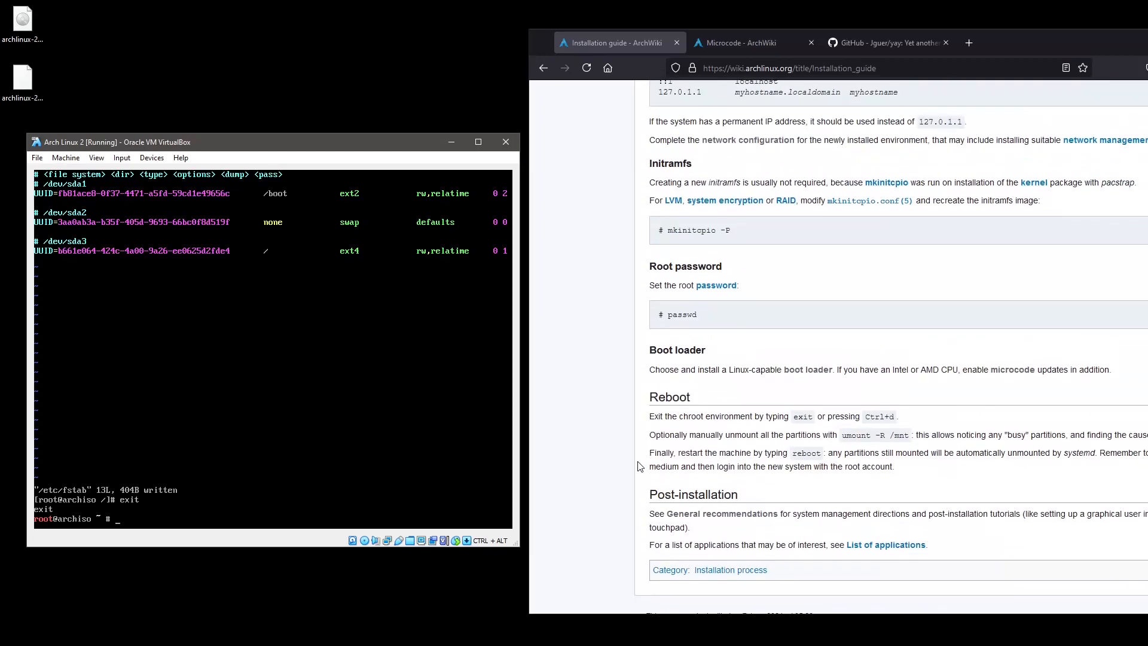
pyautogui.scroll(2, 640, 466)
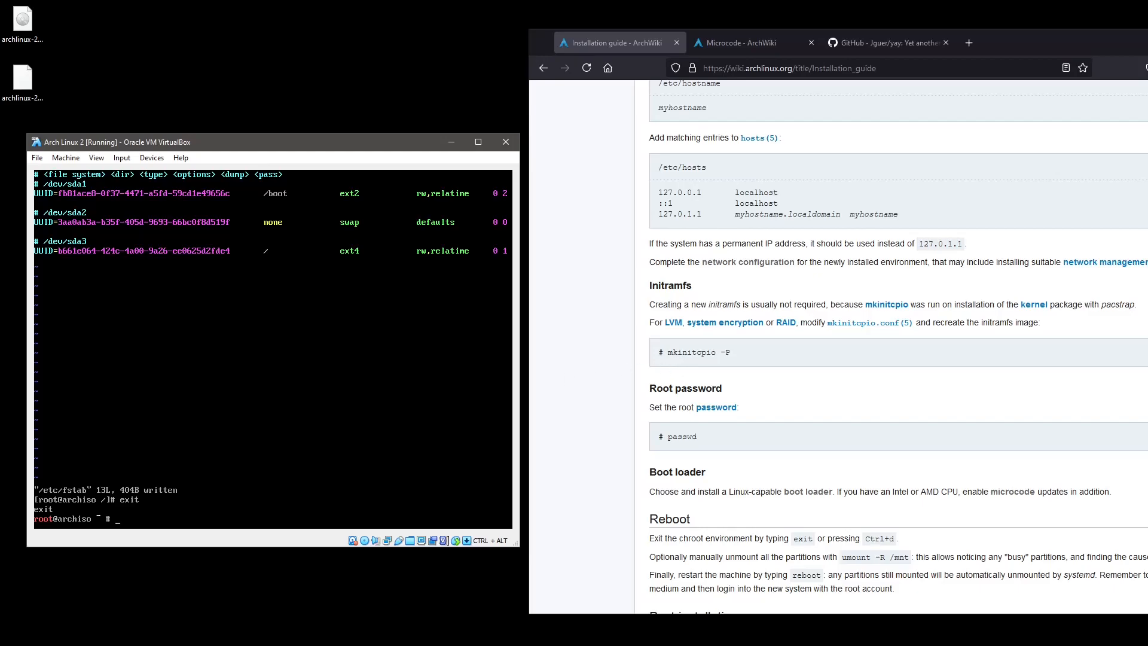
# Inside arch-chroot /mnt, run mkinitcpio -P and list /boot to see the refreshed initramfs images.
pyautogui.write('arch-chroot /mnt')
pyautogui.press('Return')
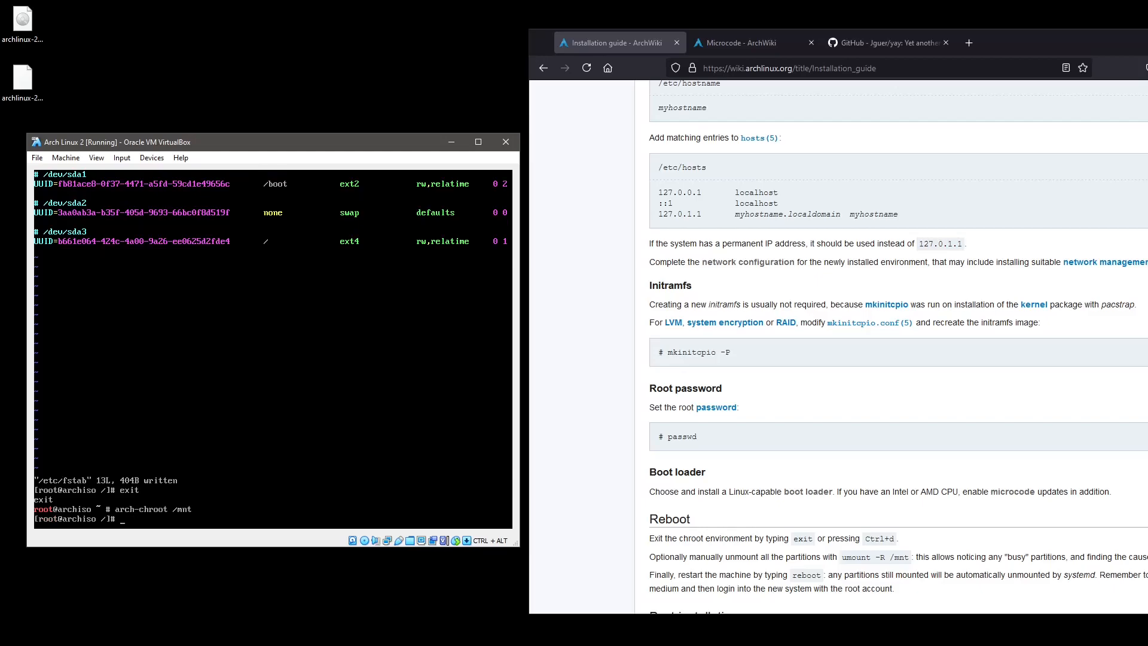
pyautogui.write('mkinitcpio -P')
pyautogui.press('Return')
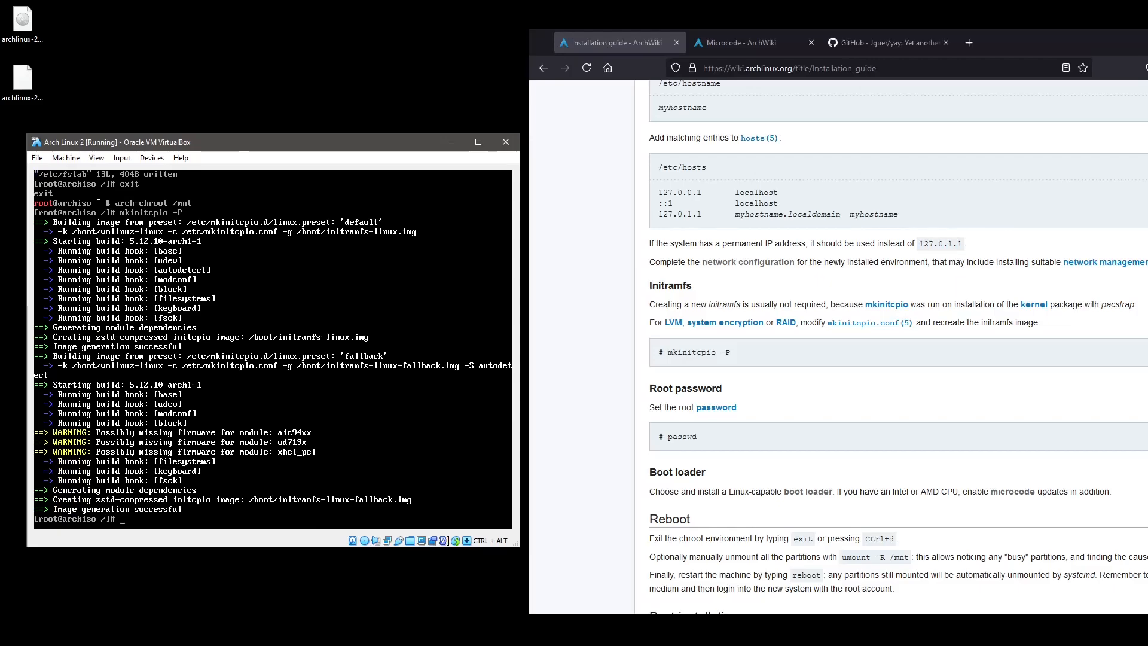
pyautogui.write('ls -ola')
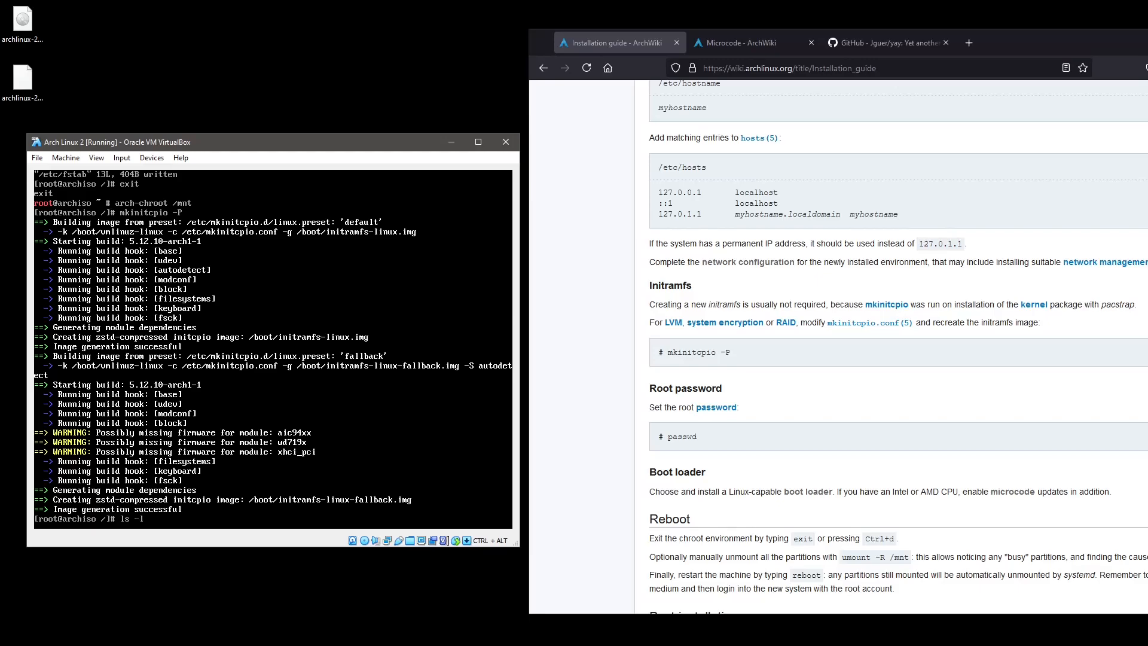
pyautogui.write('boot/')
pyautogui.press('Return')
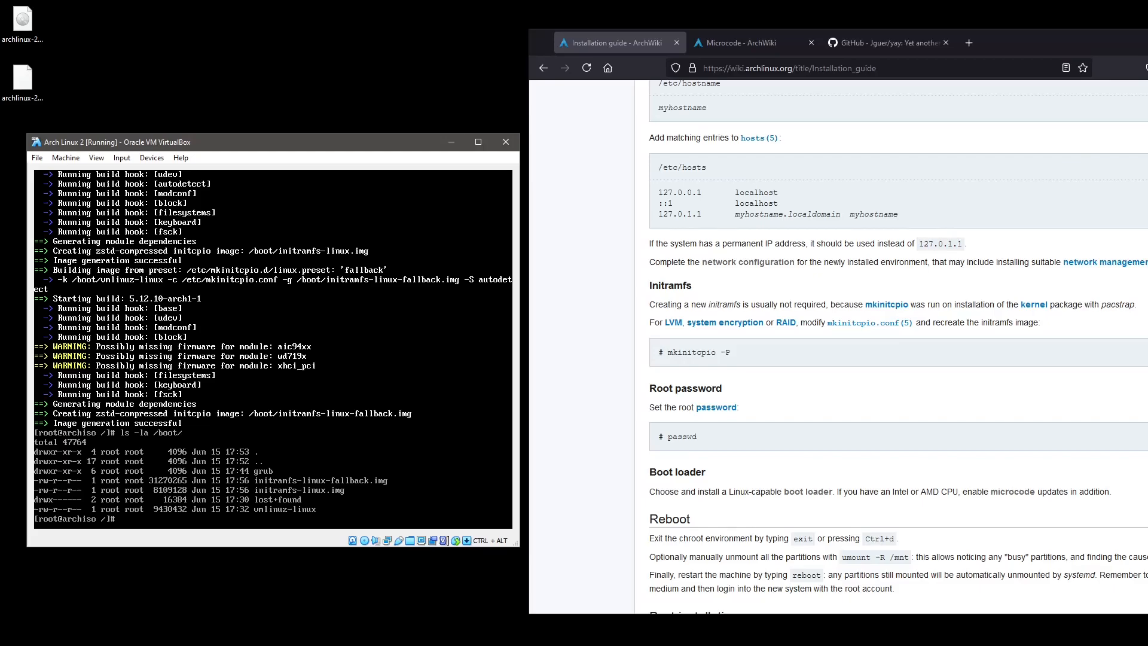
# Install GRUB onto /dev/sda with grub-install.
pyautogui.scroll(6, 631, 406)
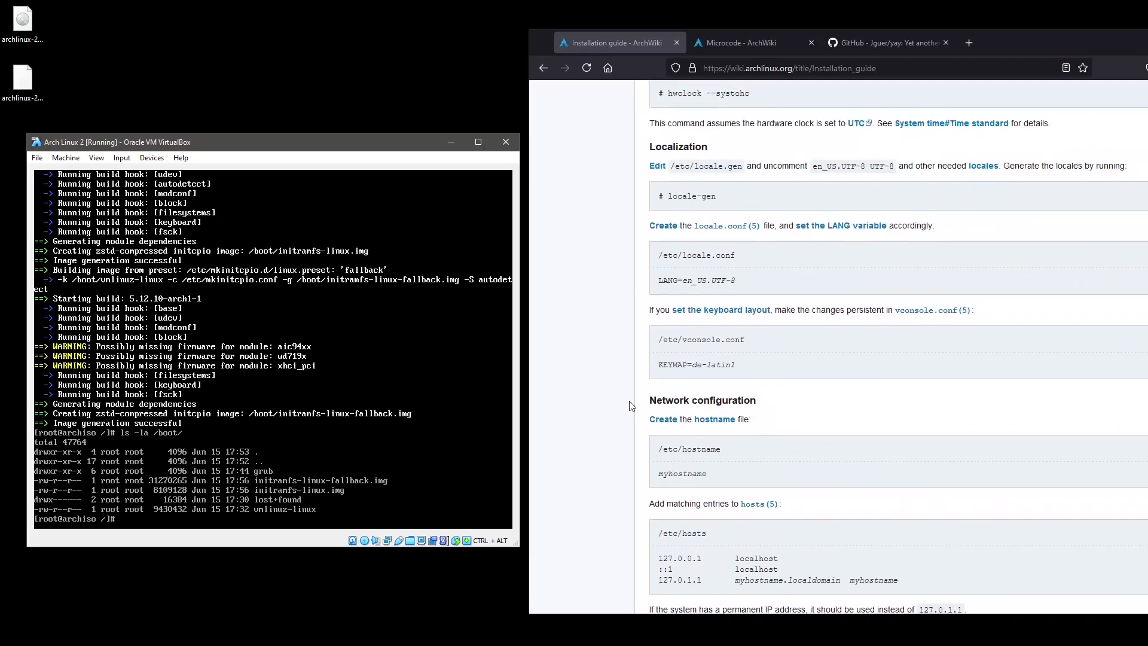
pyautogui.scroll(-6, 630, 406)
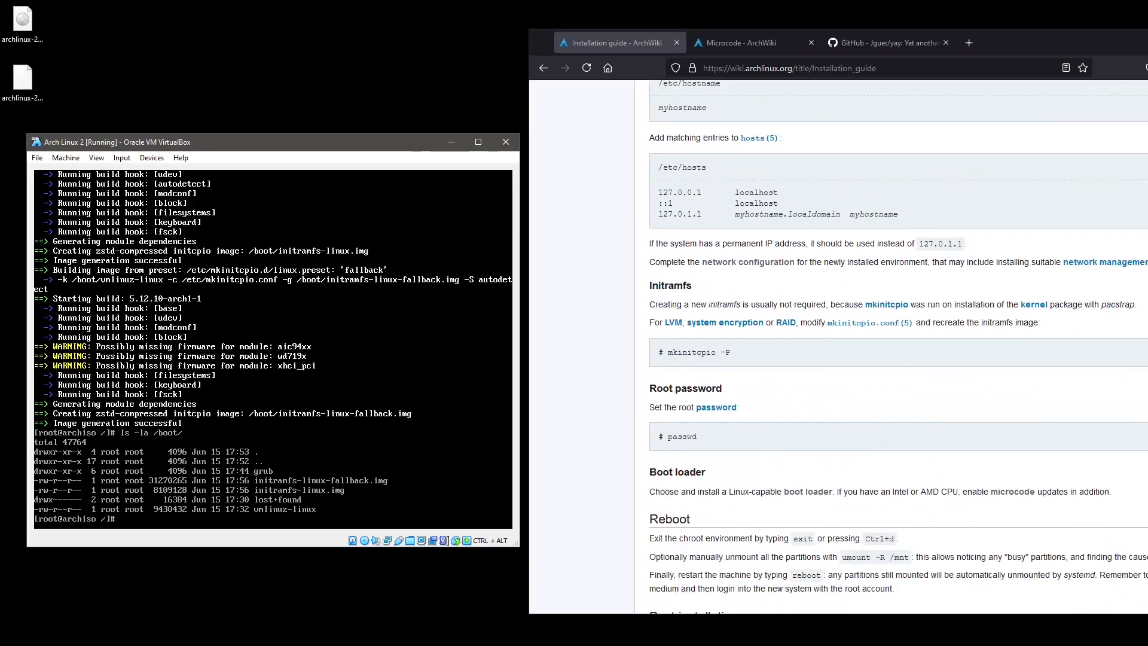
pyautogui.write('grun')
pyautogui.press('BackSpace')
pyautogui.press('BackSpace')
pyautogui.write('b-install /dev/sda')
pyautogui.press('Return')
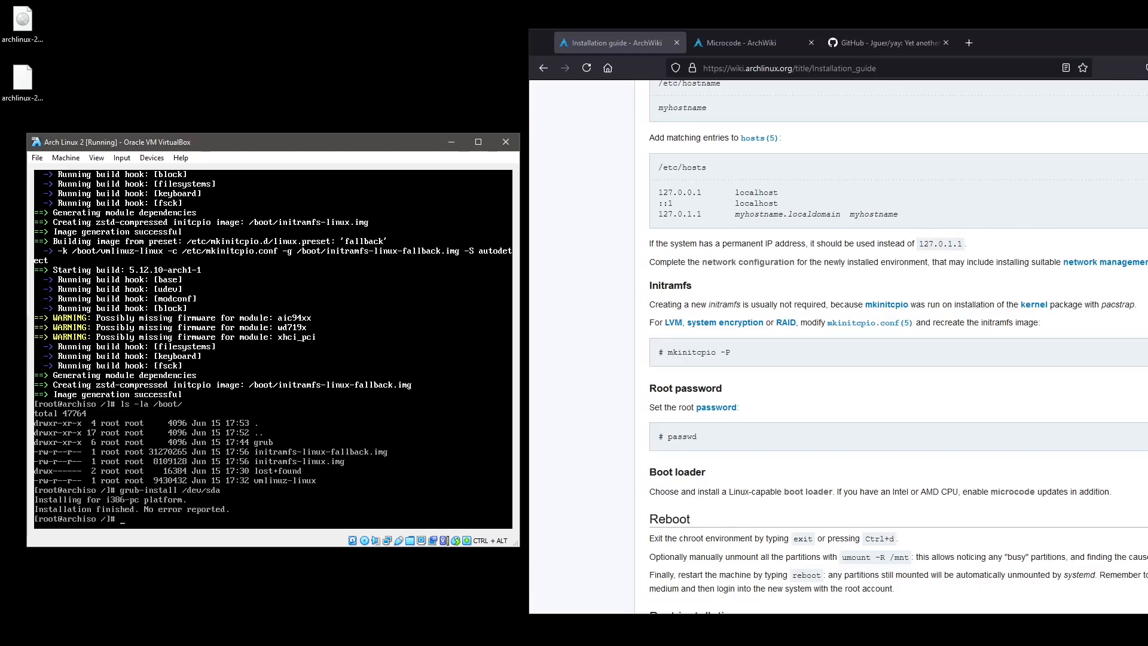
# Generate /boot/grub/grub.cfg with grub-mkconfig, then exit the chroot.
pyautogui.write('grub-mkconfig -o /boot/')
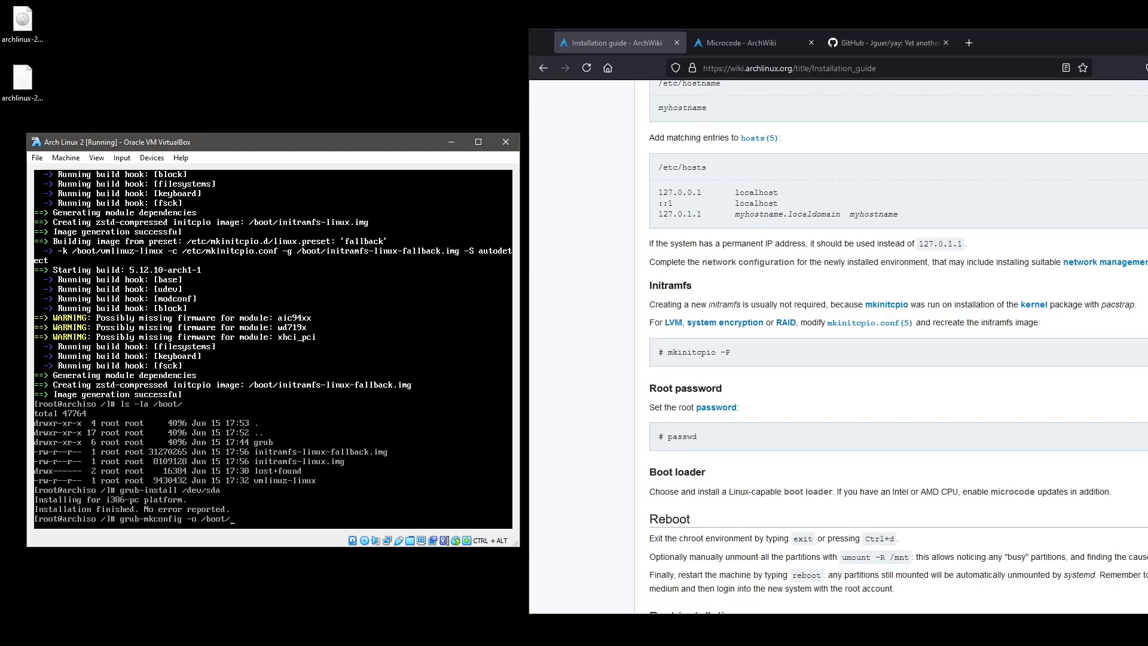
pyautogui.write('grub/grub.cfg')
pyautogui.press('Return')
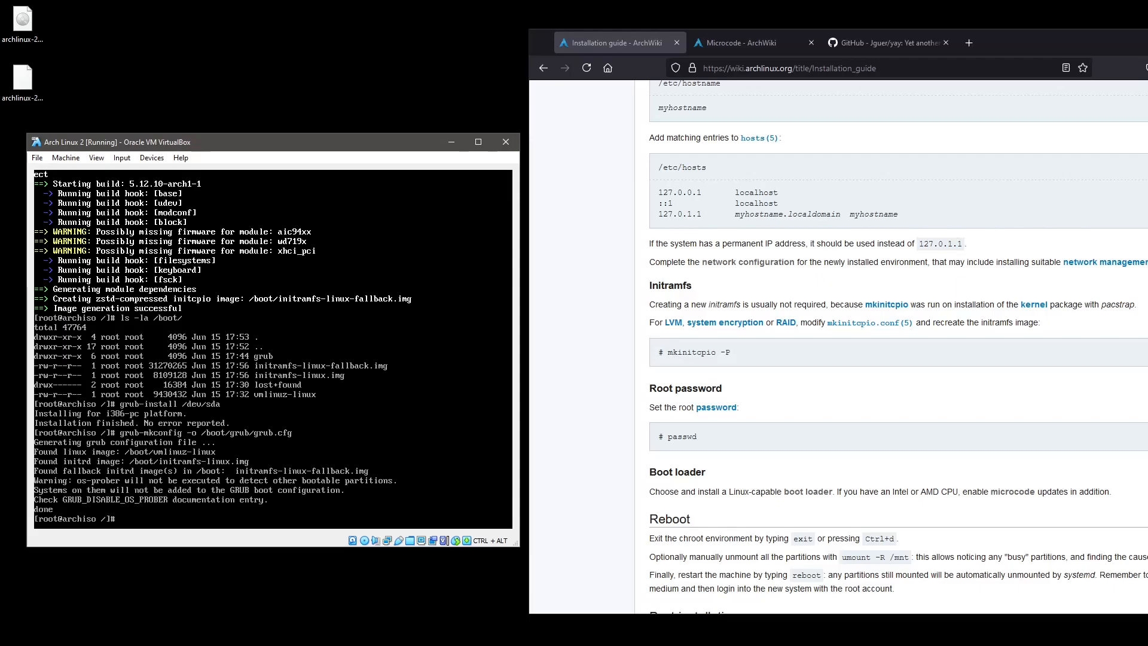
pyautogui.write('t')
pyautogui.press('Return')
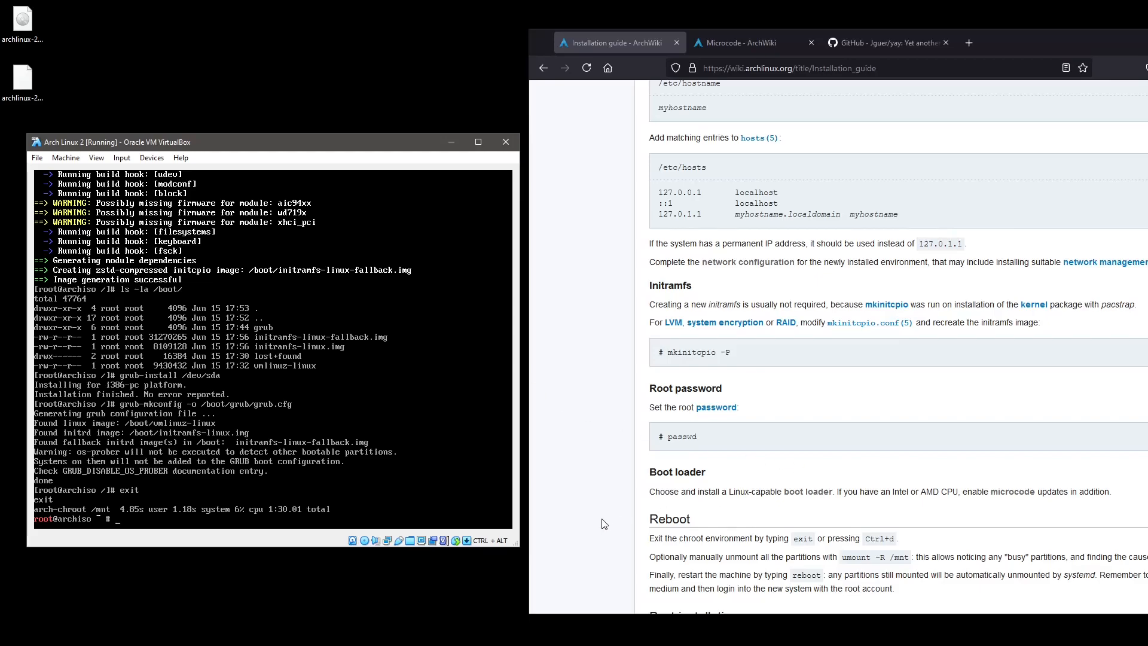
# Recursively unmount /mnt/boot and /mnt, then reboot the virtual machine.
pyautogui.scroll(-3, 604, 524)
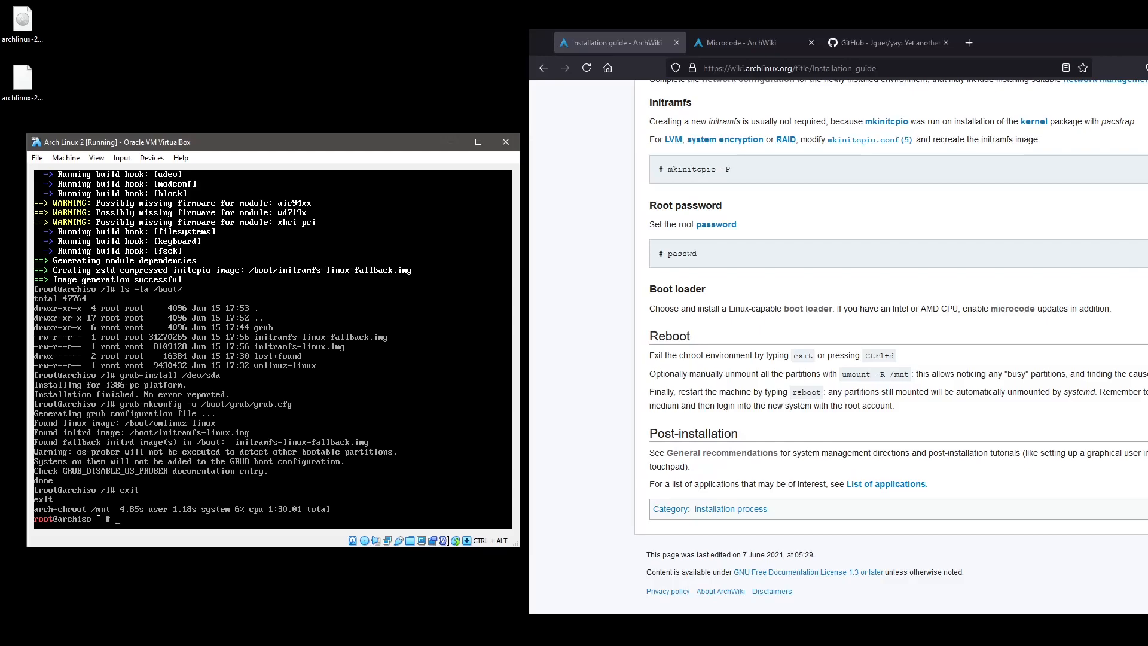
pyautogui.write('umount -R /mnt/boot')
pyautogui.press('Return')
pyautogui.press('Up')
pyautogui.press('BackSpace')
pyautogui.press('BackSpace')
pyautogui.press('BackSpace')
pyautogui.press('BackSpace')
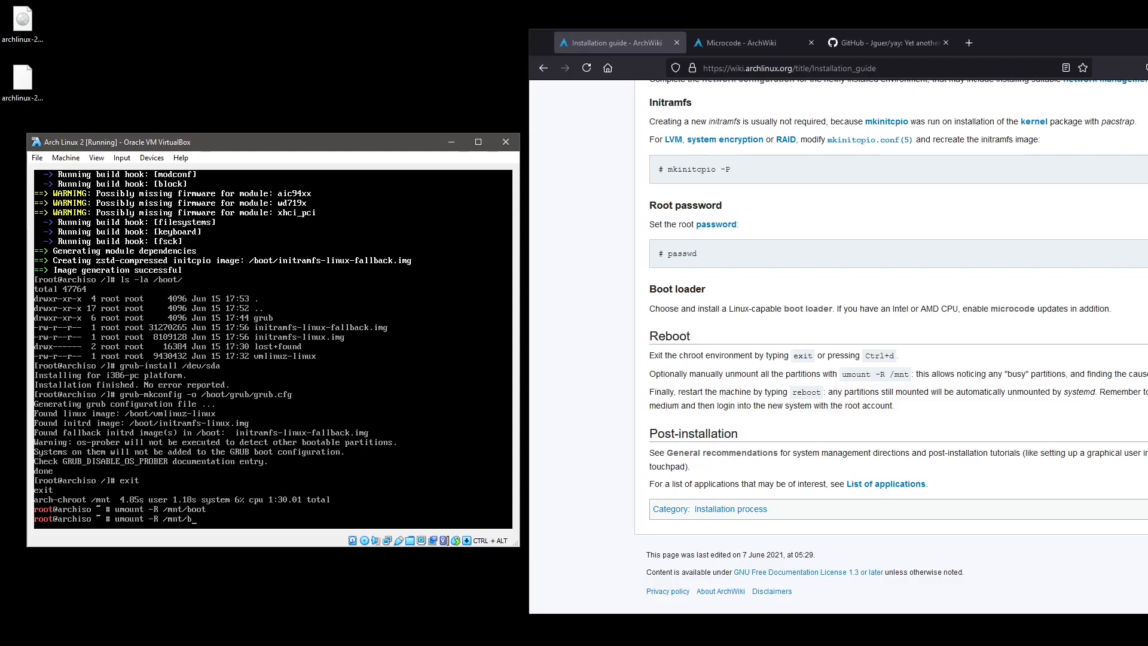
pyautogui.press('Return')
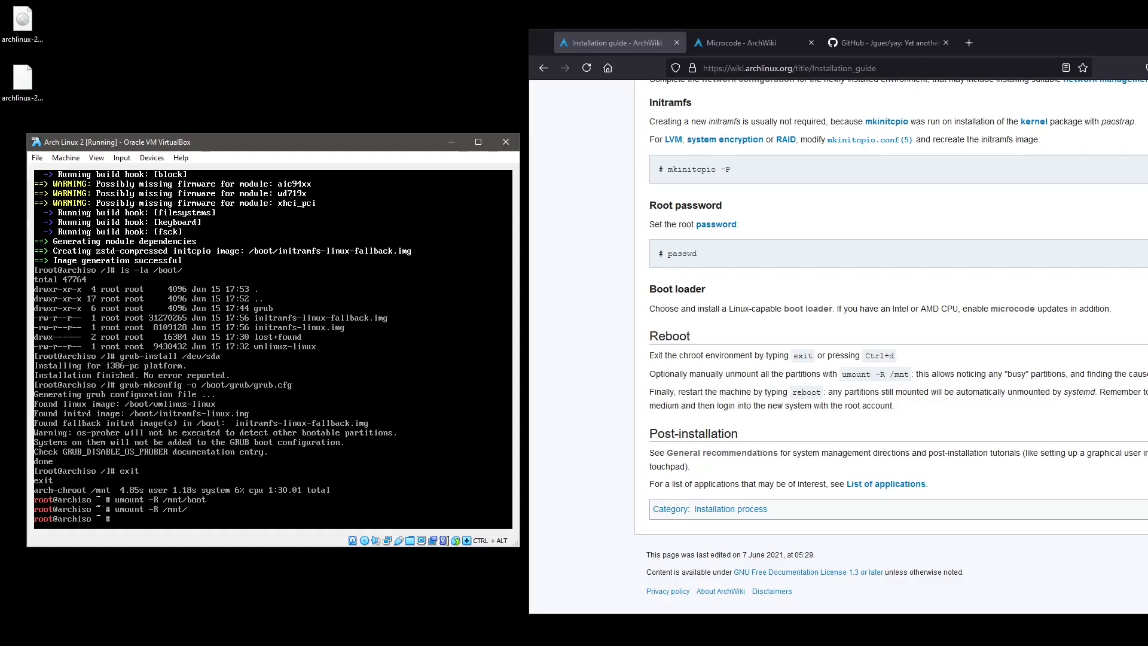
pyautogui.write('reboot')
pyautogui.press('Return')
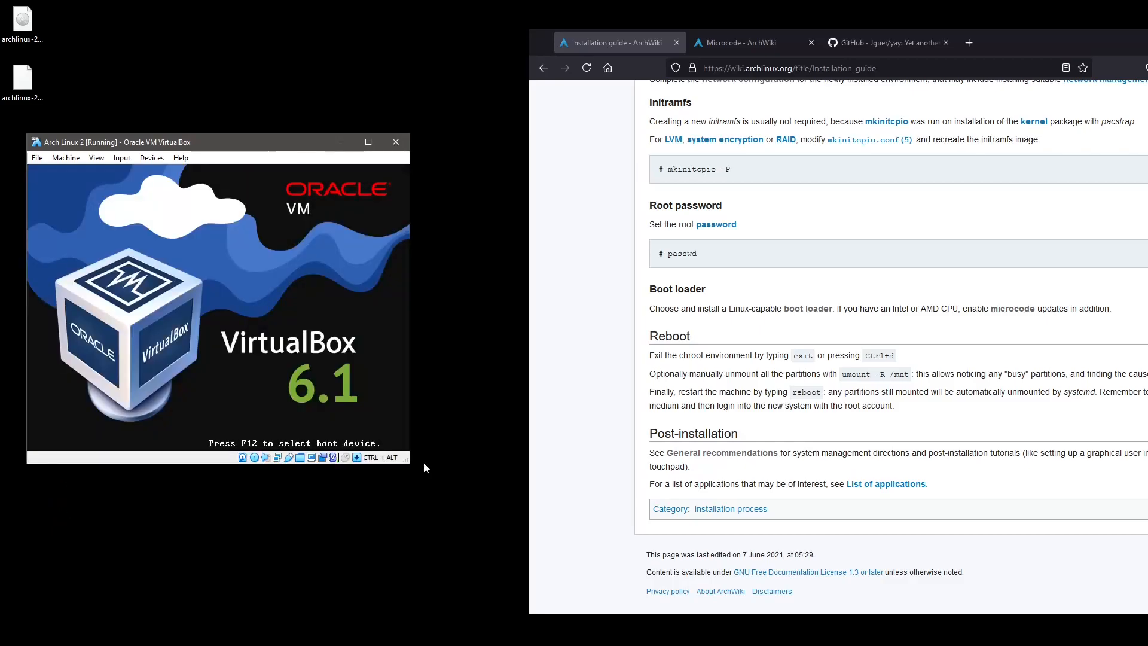
# Force-eject the Arch install ISO from the virtual drive and reset the VM into the installed system.
pyautogui.press('Down')
pyautogui.press('Up')
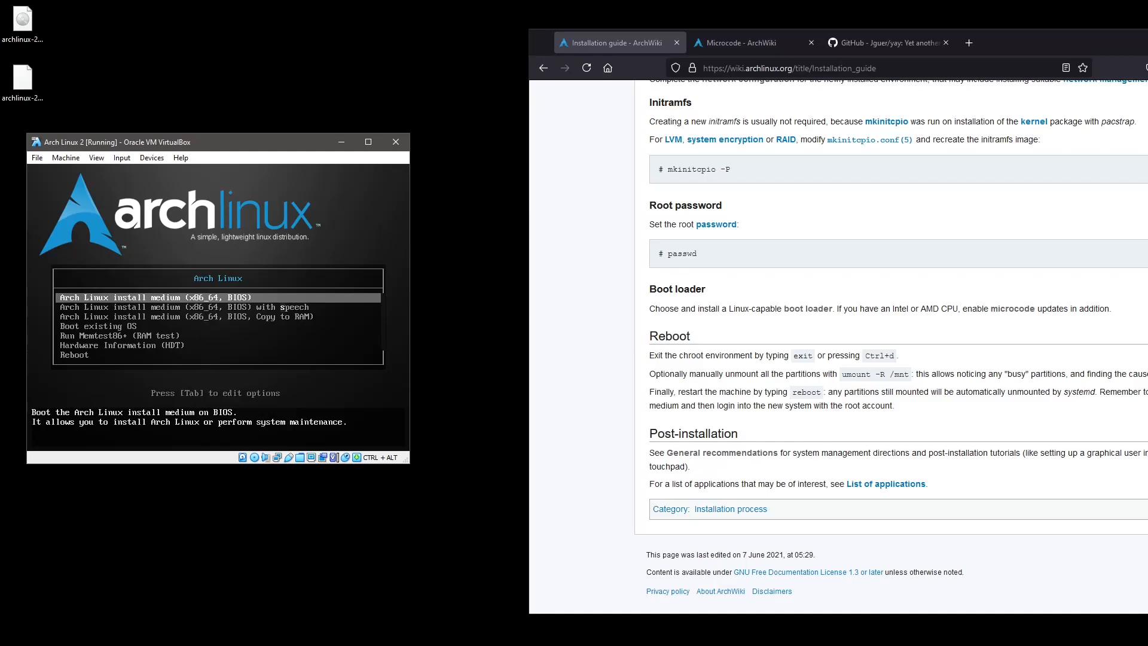
pyautogui.click(150, 159)
pyautogui.moveTo(164, 171)
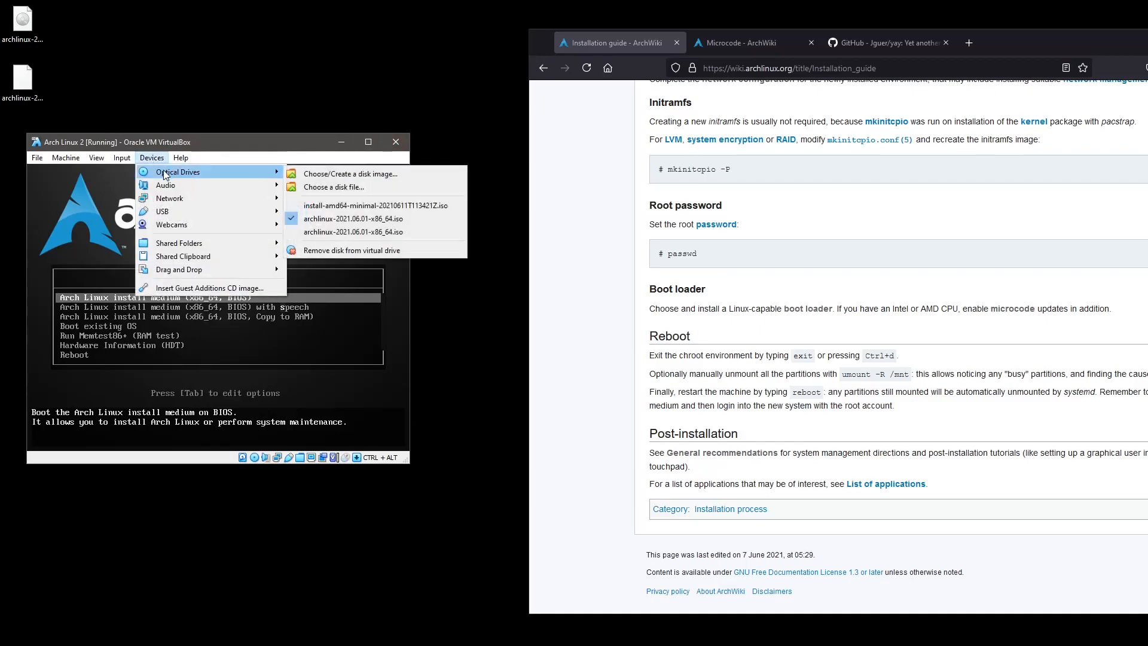
pyautogui.click(340, 250)
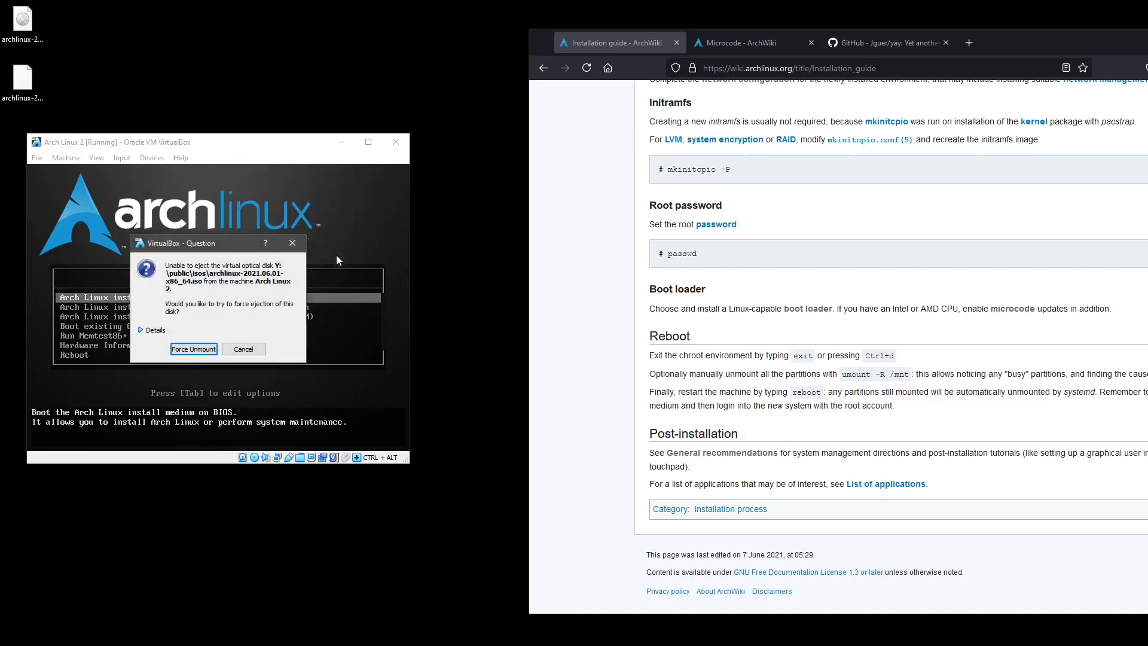
pyautogui.click(193, 349)
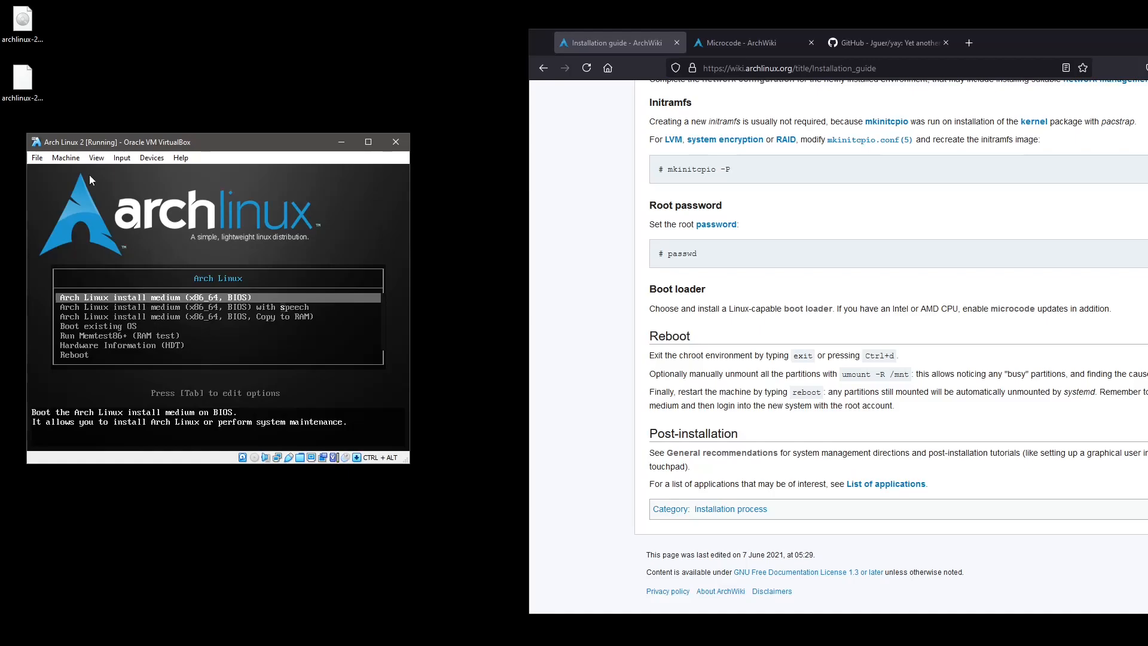
pyautogui.click(66, 157)
pyautogui.click(89, 250)
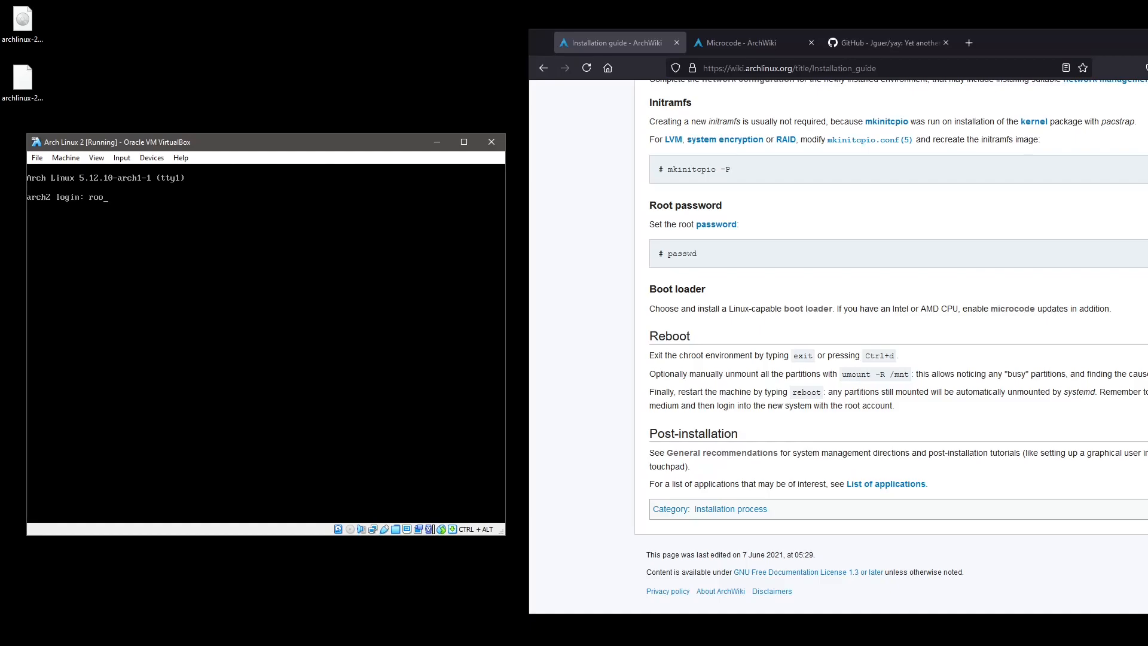
# Log in as root on the arch2 console, retrying after the first failed login.
pyautogui.hotkey('alt', 'Tab')
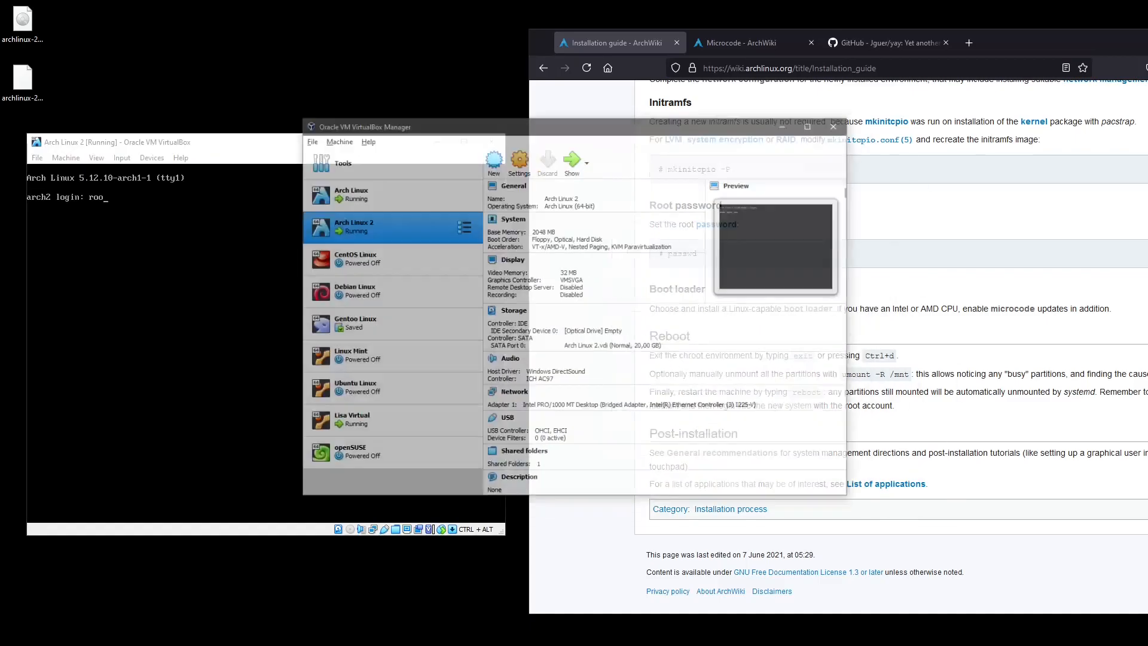
pyautogui.moveTo(512, 81); pyautogui.dragTo(699, 79)
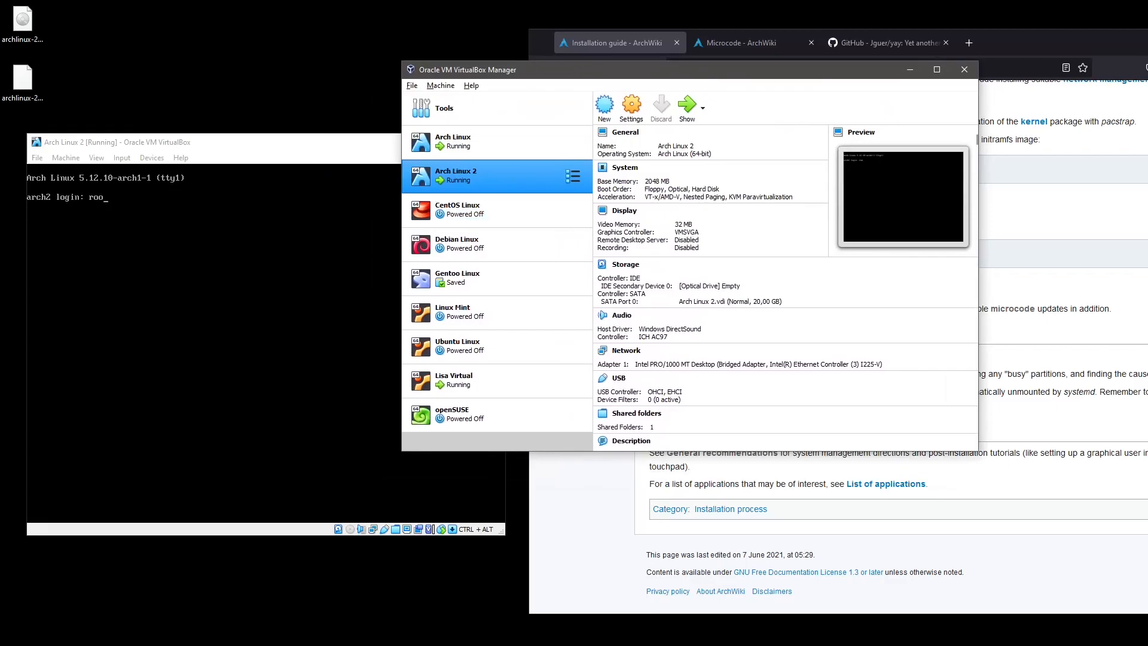
pyautogui.click(291, 142)
pyautogui.write('root')
pyautogui.press('Return')
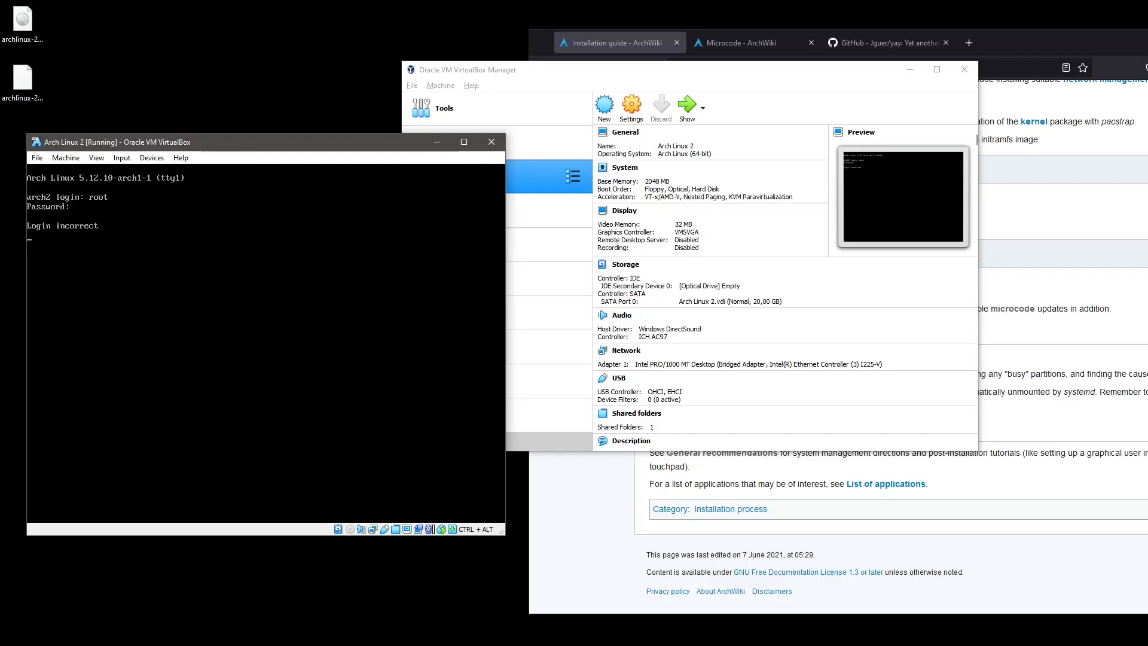
pyautogui.write('root')
pyautogui.press('Return')
pyautogui.press('Return')
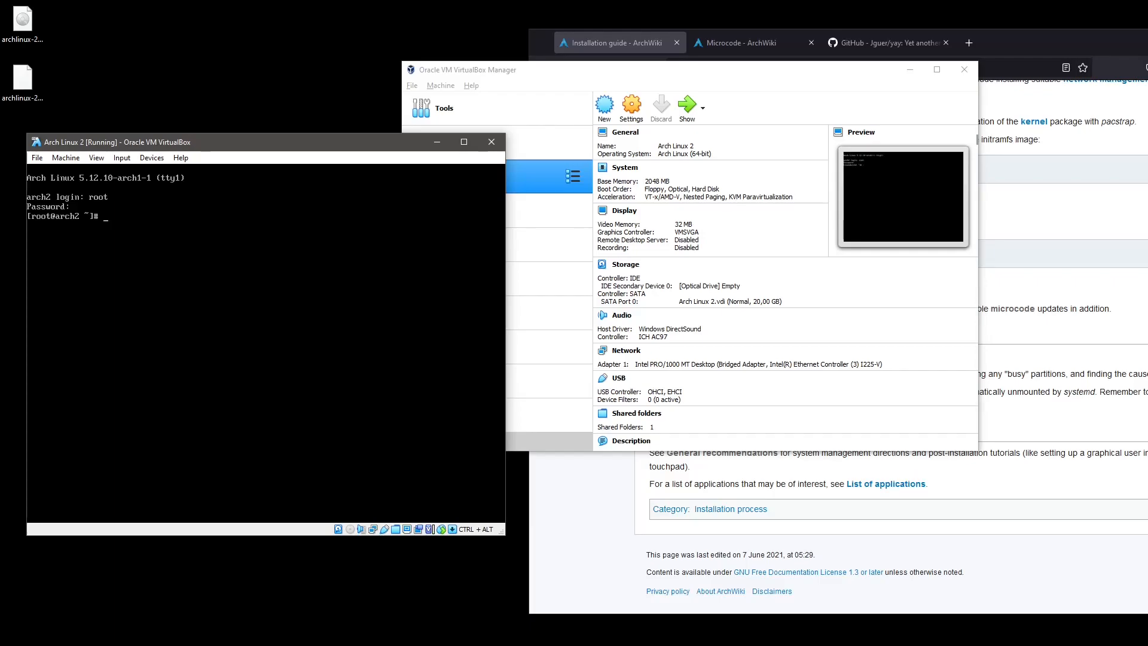
pyautogui.moveTo(568, 77); pyautogui.dragTo(690, 96)
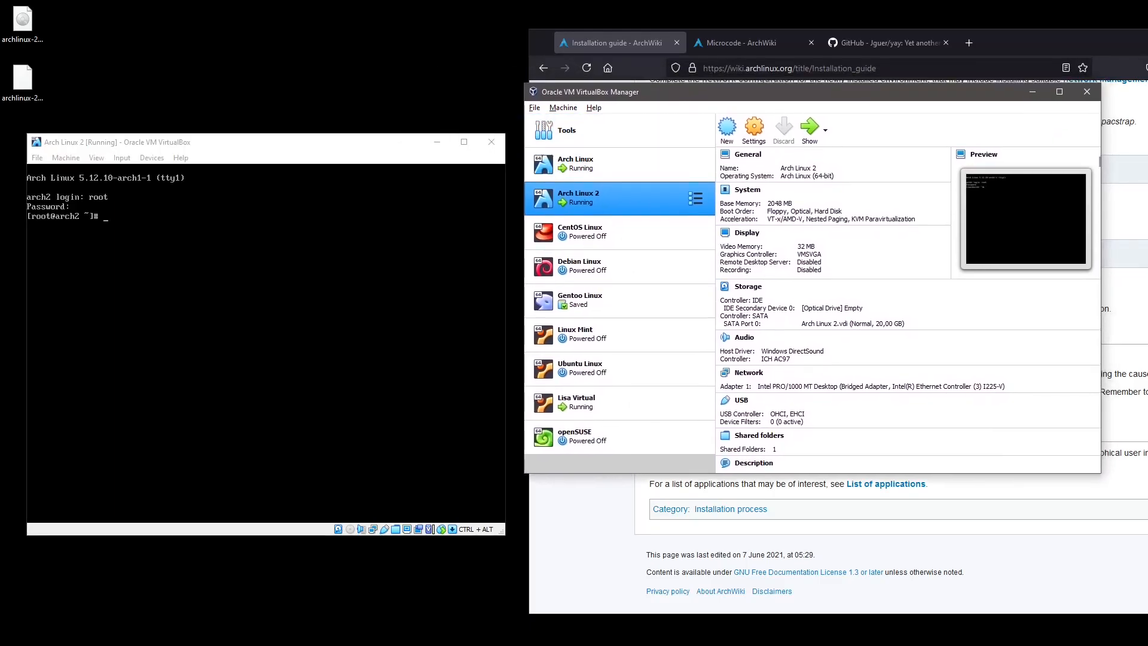
# Load the sv-latin1 keyboard layout on the arch2 console.
pyautogui.click(299, 287)
pyautogui.write('loadkeys')
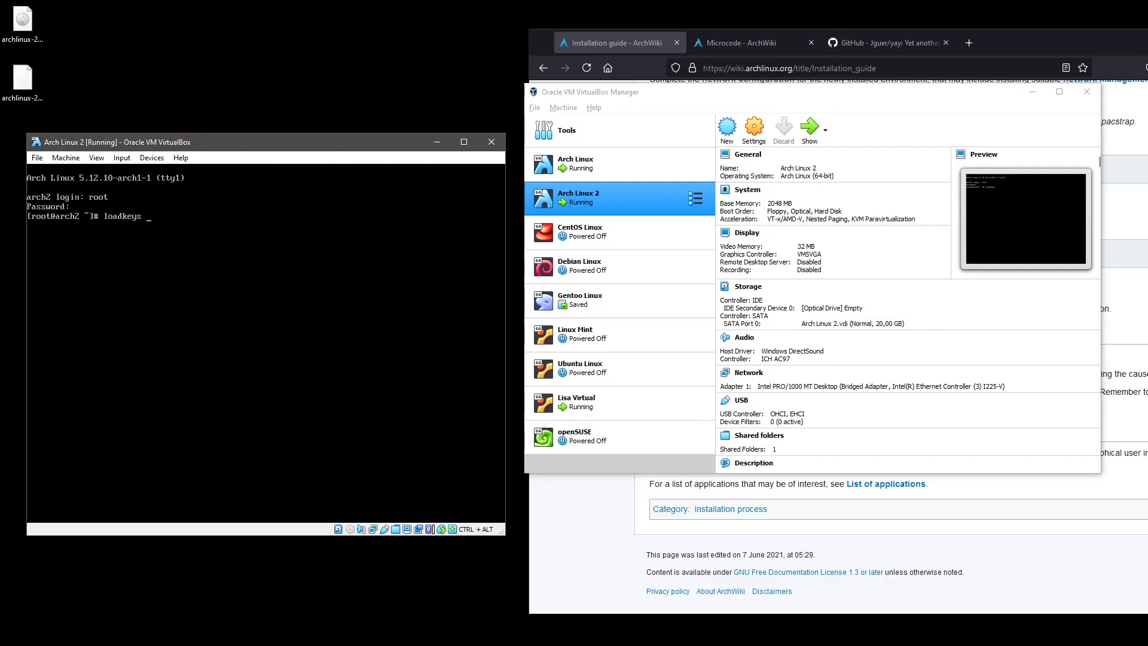
pyautogui.write('lating')
pyautogui.press('Return')
# Open /etc/vconsole.conf in vi to check KEYMAP=sv-latin1, then quit with :q.
pyautogui.write('vi /etc/')
pyautogui.write('vc')
pyautogui.press('Tab')
pyautogui.press('Return')
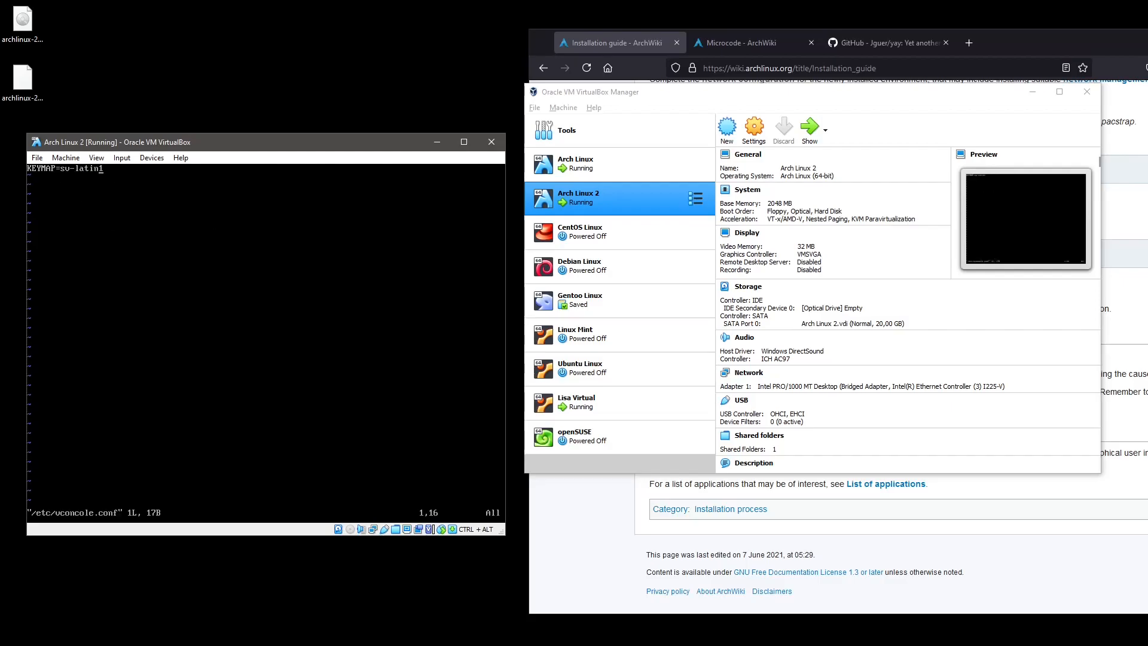
pyautogui.write(':q')
pyautogui.press('Return')
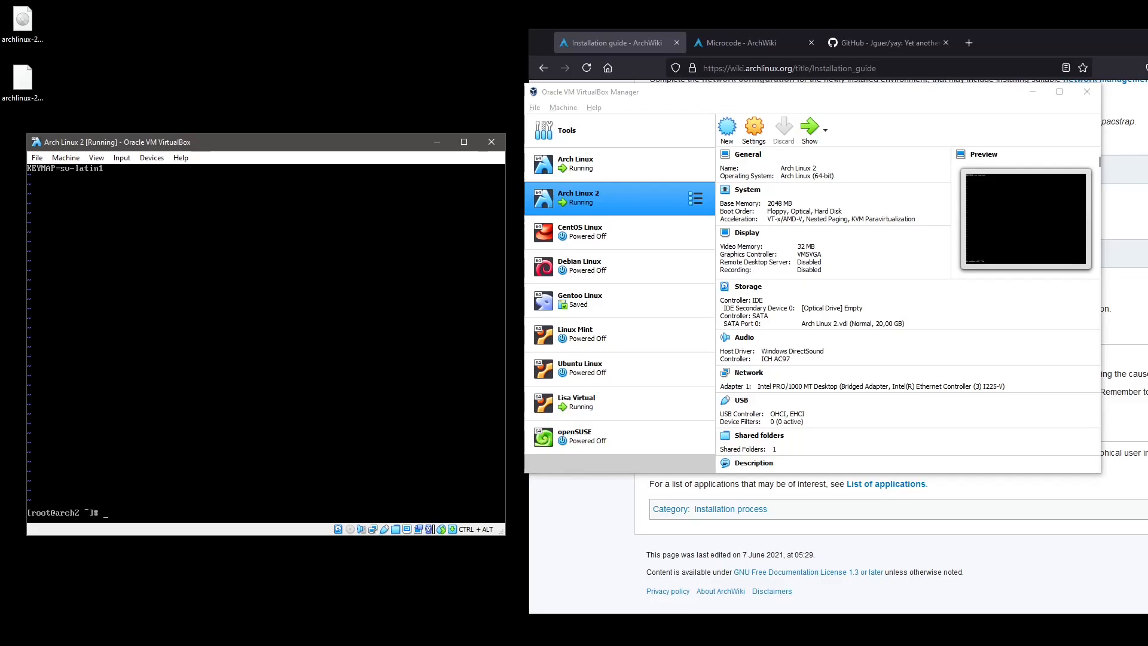
pyautogui.press('Up')
pyautogui.press('Down')
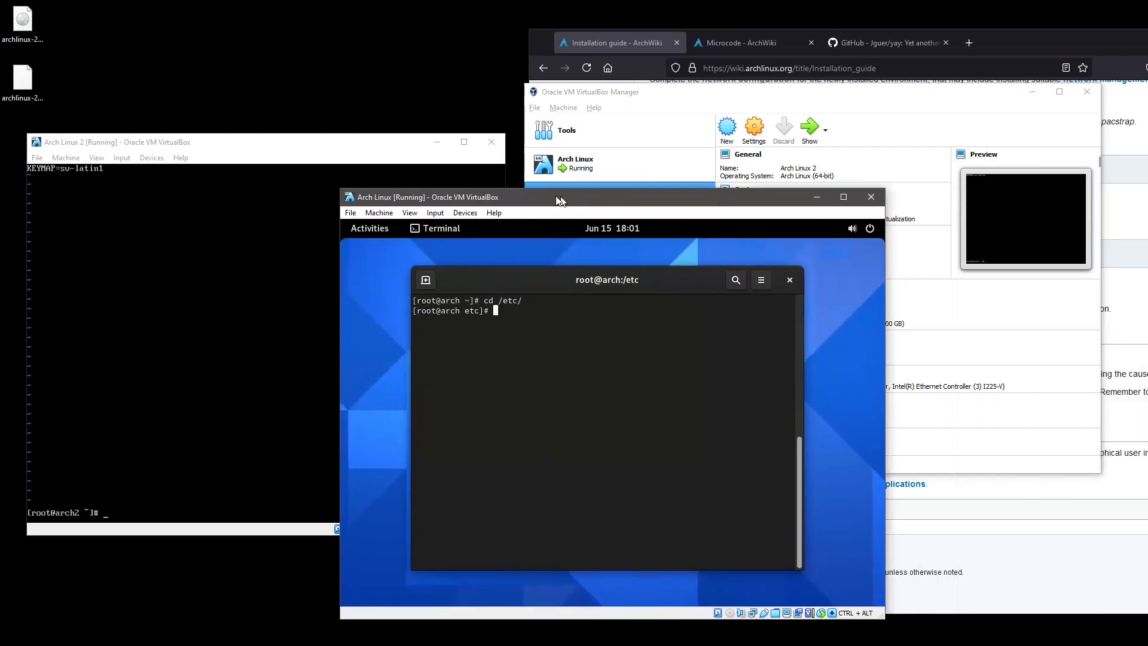
# In the other Arch Linux VM, run grep -R for sv-latin1 across /etc.
pyautogui.moveTo(558, 199); pyautogui.dragTo(503, 169)
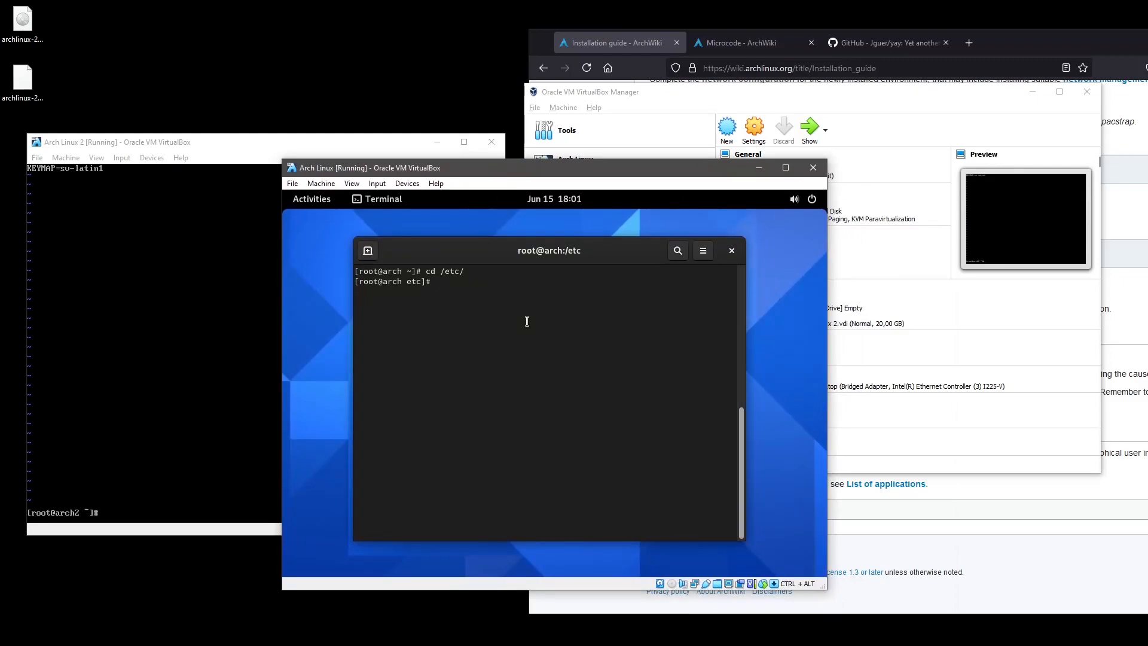
pyautogui.write('grep sv-lating .')
pyautogui.press('Left')
pyautogui.press('Left')
pyautogui.press('Left')
pyautogui.press('Left')
pyautogui.press('Left')
pyautogui.press('Left')
pyautogui.press('Left')
pyautogui.press('Left')
pyautogui.press('Left')
pyautogui.press('Left')
pyautogui.write('-R')
pyautogui.press('Return')
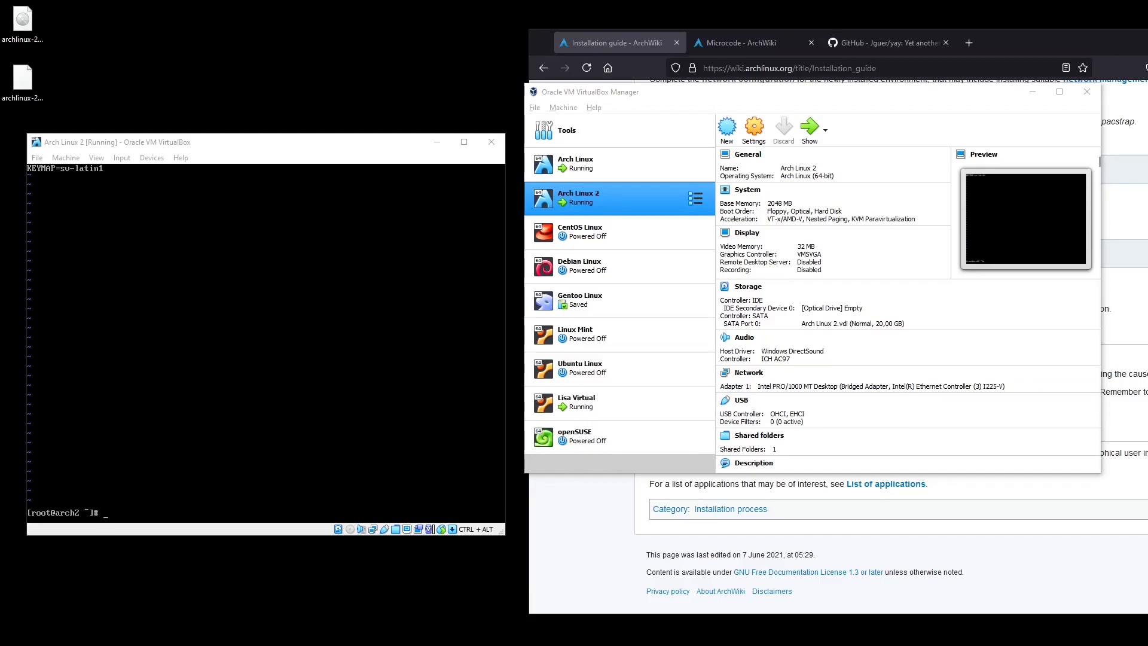
# Clear the arch2 console and recall the loadkeys sv-latin1 command from history.
pyautogui.click(239, 346)
pyautogui.hotkey('ctrl', 'l')
pyautogui.press('Up')
pyautogui.press('Down')
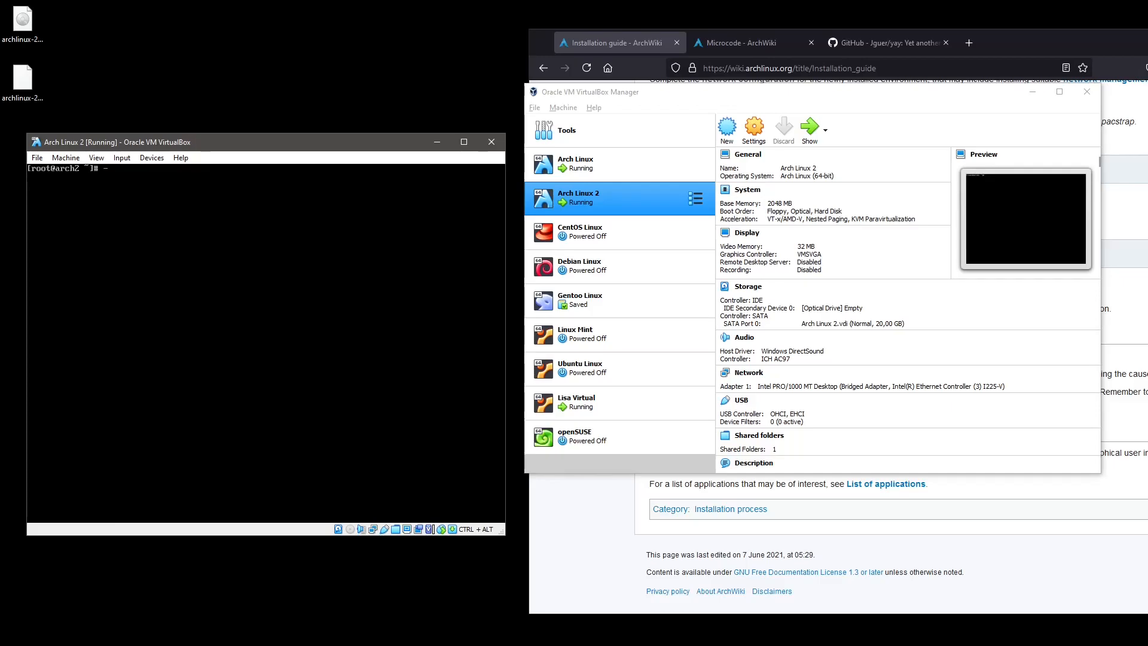
pyautogui.press('Up')
pyautogui.press('Up')
# Try de- and fi layout names in the recalled command, then erase it unrun.
pyautogui.press('Left')
pyautogui.press('Left')
pyautogui.press('Left')
pyautogui.press('Left')
pyautogui.press('Left')
pyautogui.press('Left')
pyautogui.press('BackSpace')
pyautogui.press('BackSpace')
pyautogui.press('BackSpace')
pyautogui.write('de-')
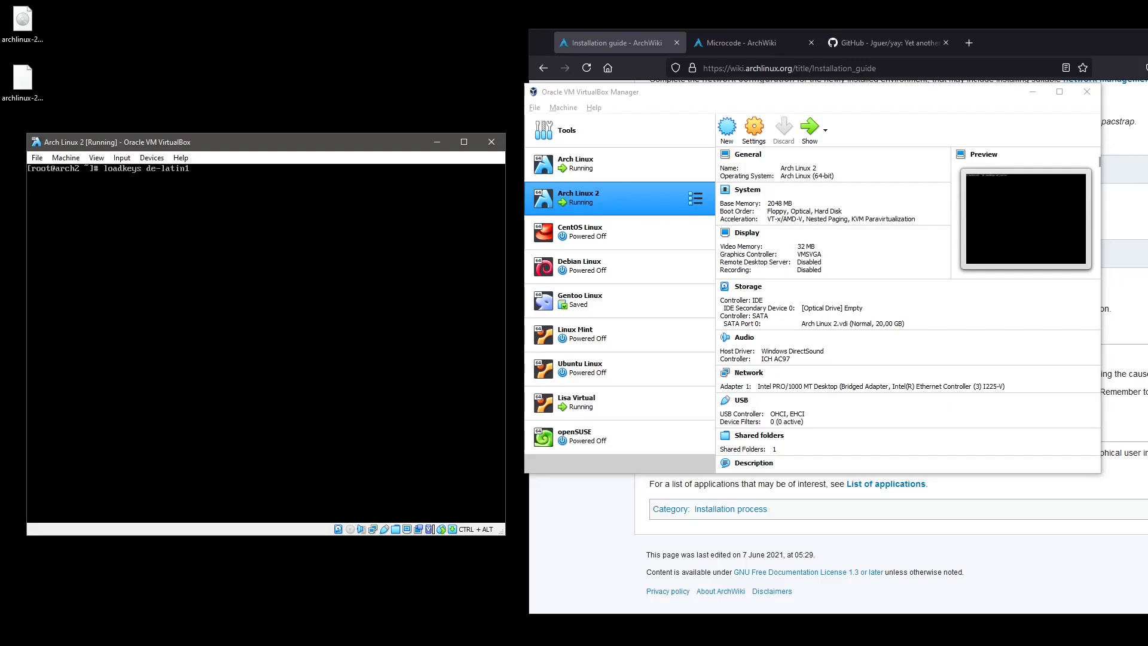
pyautogui.press('Left')
pyautogui.press('BackSpace')
pyautogui.press('BackSpace')
pyautogui.write('fi')
pyautogui.press('End')
pyautogui.hotkey('ctrl', 'w')
pyautogui.write('en')
pyautogui.press('BackSpace')
pyautogui.press('BackSpace')
pyautogui.press('BackSpace')
pyautogui.press('BackSpace')
pyautogui.press('BackSpace')
pyautogui.press('BackSpace')
pyautogui.press('BackSpace')
pyautogui.press('BackSpace')
pyautogui.press('BackSpace')
pyautogui.press('BackSpace')
# Run ip link and ip addr on arch2, showing enp0s3 down without an IP address.
pyautogui.click(881, 502)
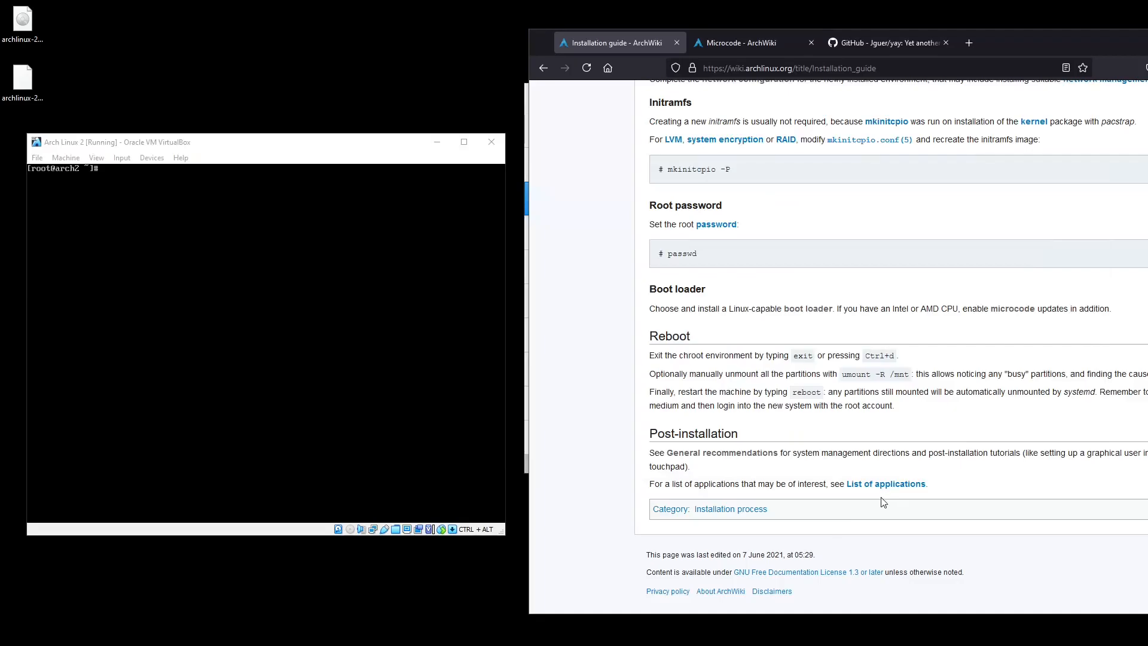
pyautogui.click(192, 333)
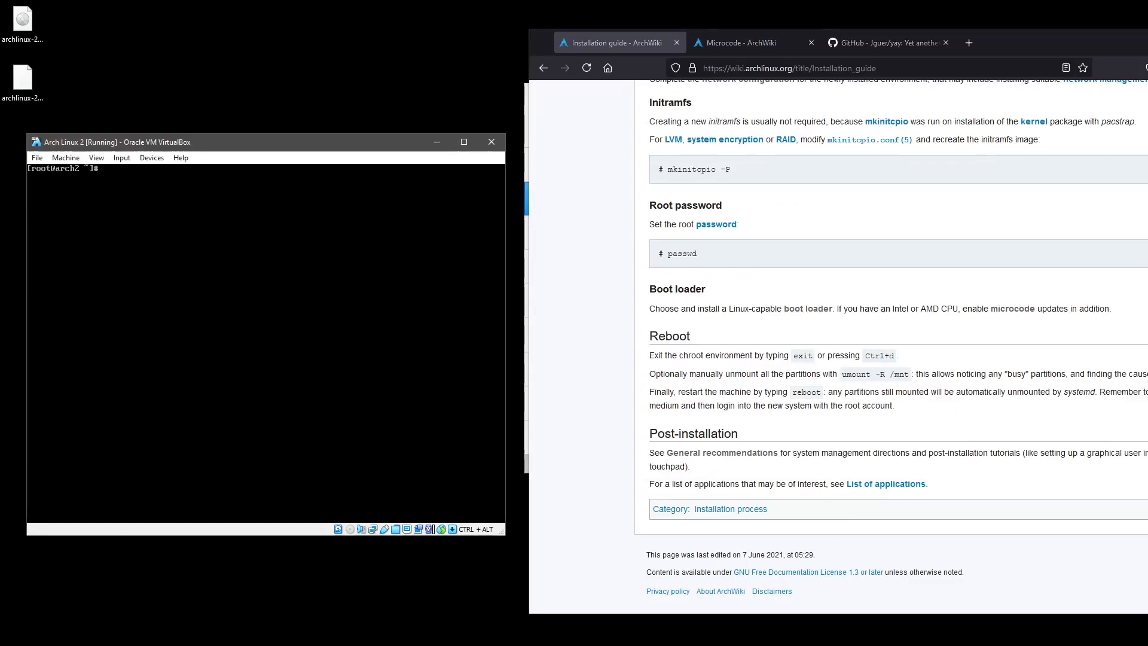
pyautogui.write('ip link')
pyautogui.press('Return')
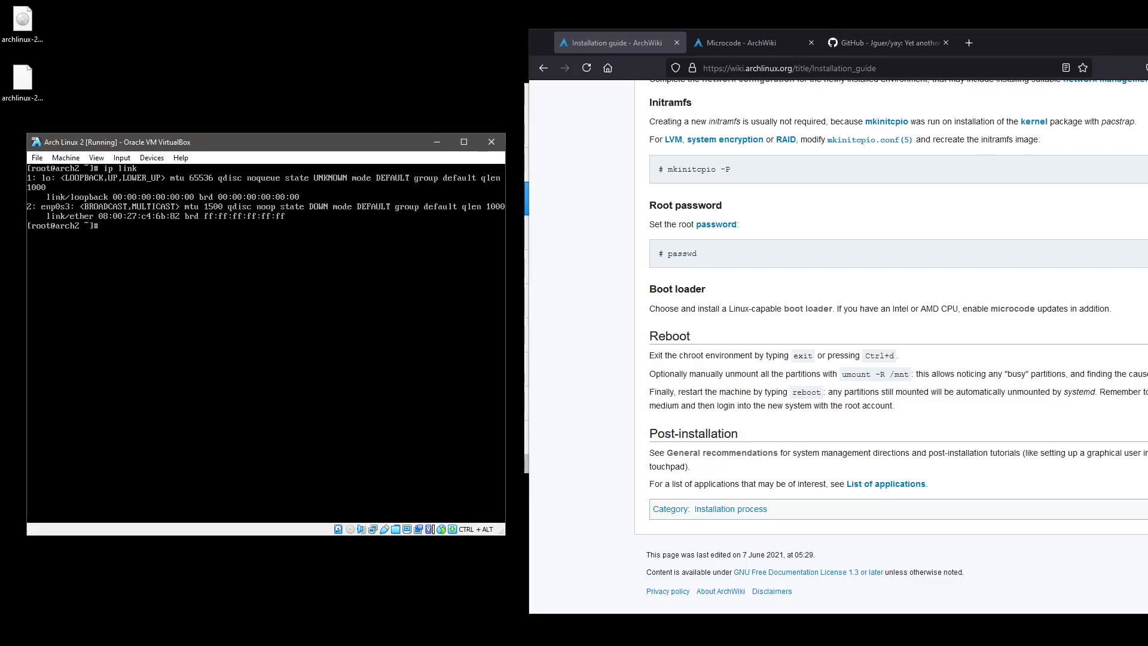
pyautogui.write('ip addr')
pyautogui.press('Return')
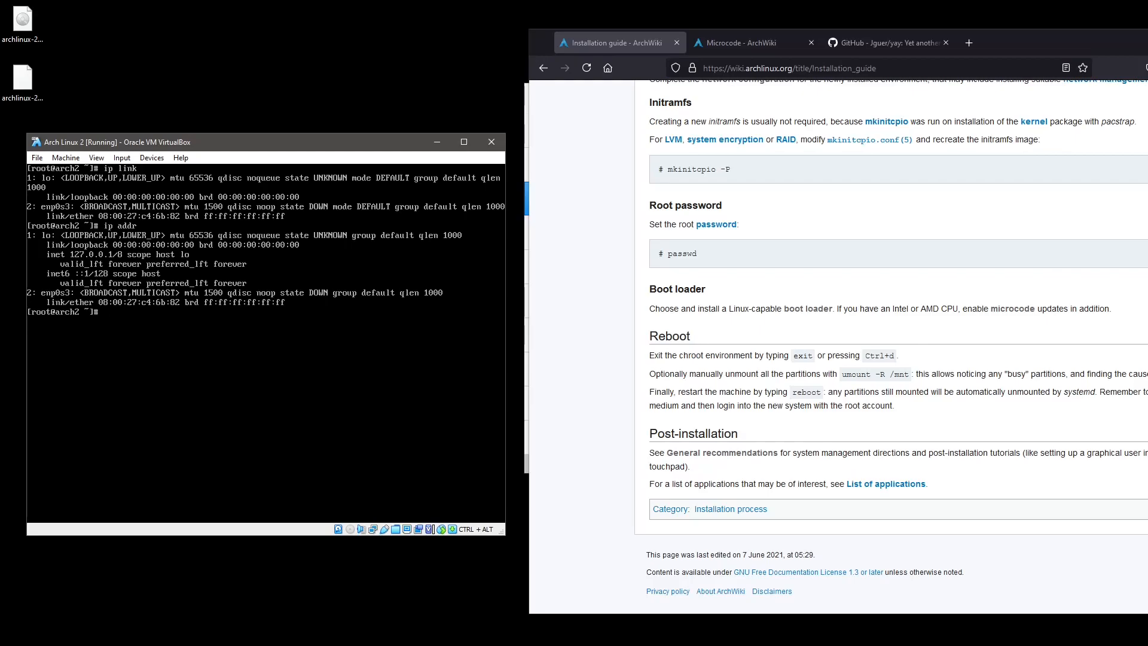
pyautogui.write('dhc')
pyautogui.press('BackSpace')
pyautogui.press('BackSpace')
pyautogui.press('BackSpace')
# Insert archlinux-2021.06.01-x86_64.iso into the optical drive, reboot, and boot the install medium.
pyautogui.click(153, 158)
pyautogui.moveTo(165, 172)
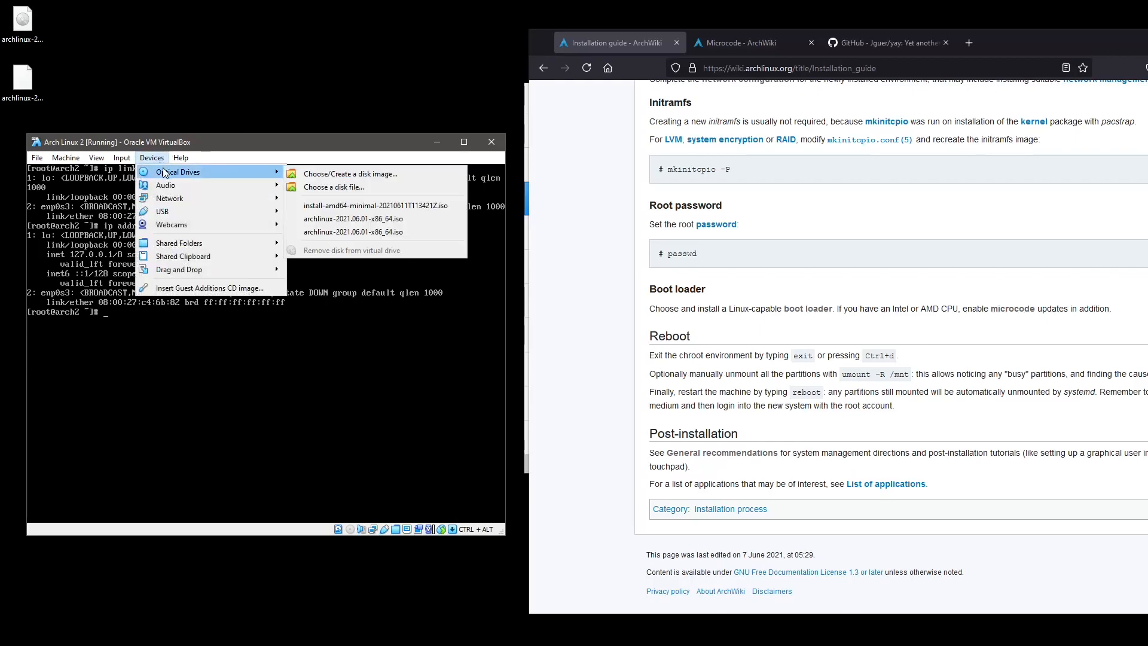
pyautogui.click(354, 218)
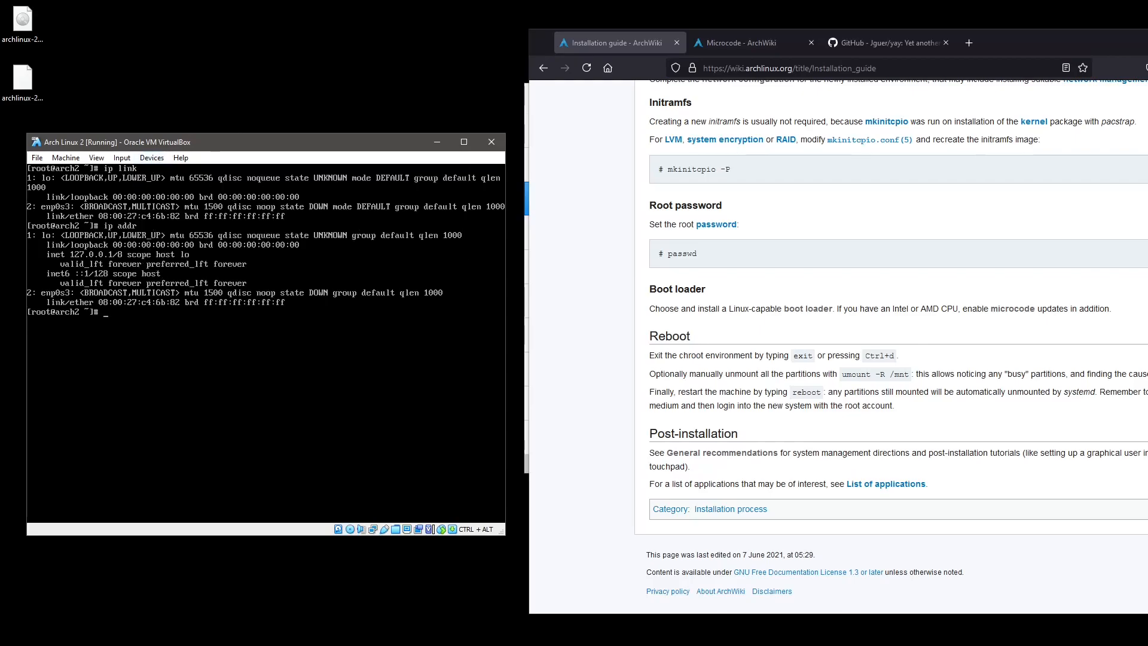
pyautogui.write('boot')
pyautogui.press('Return')
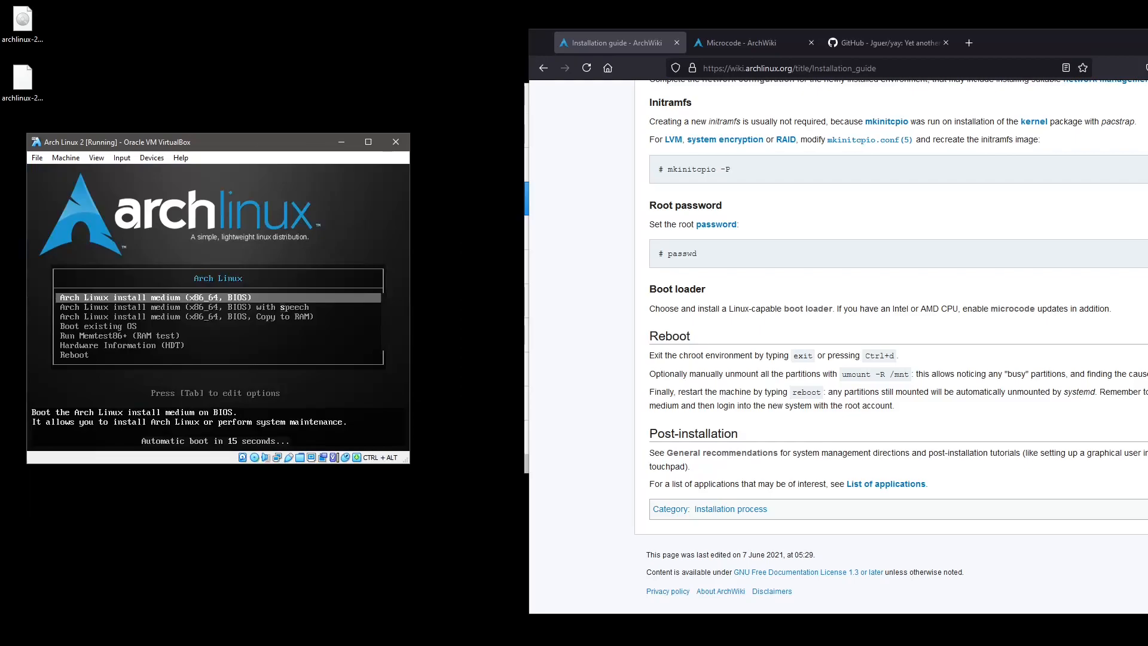
pyautogui.press('Return')
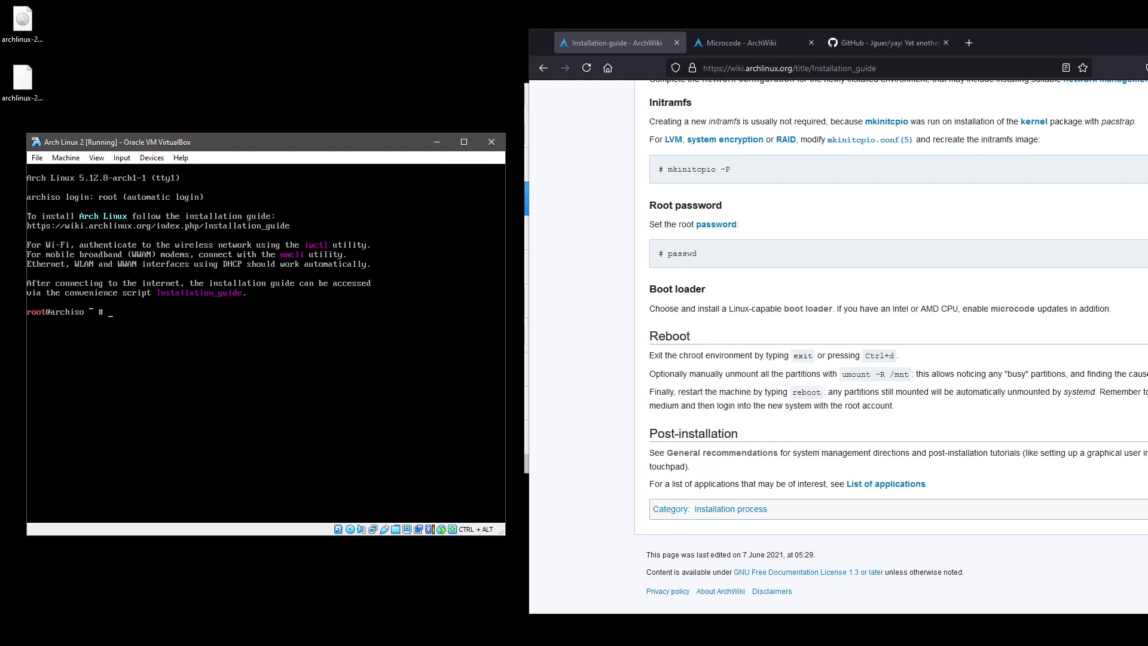
# Switch the live console to the sv-latin1 Swedish keyboard layout.
pyautogui.write('ch')
pyautogui.press('BackSpace')
pyautogui.press('BackSpace')
pyautogui.press('BackSpace')
pyautogui.press('BackSpace')
pyautogui.write('mount')
pyautogui.press('BackSpace')
pyautogui.press('BackSpace')
pyautogui.press('BackSpace')
pyautogui.press('BackSpace')
pyautogui.press('BackSpace')
pyautogui.write('loadkeys sv-latin')
pyautogui.press('Return')
# Mount /dev/sda3 on /mnt and /dev/sda1 on /mnt/boot, then arch-chroot /mnt.
pyautogui.write('mount /dev/sda3 /mnt/')
pyautogui.press('Up')
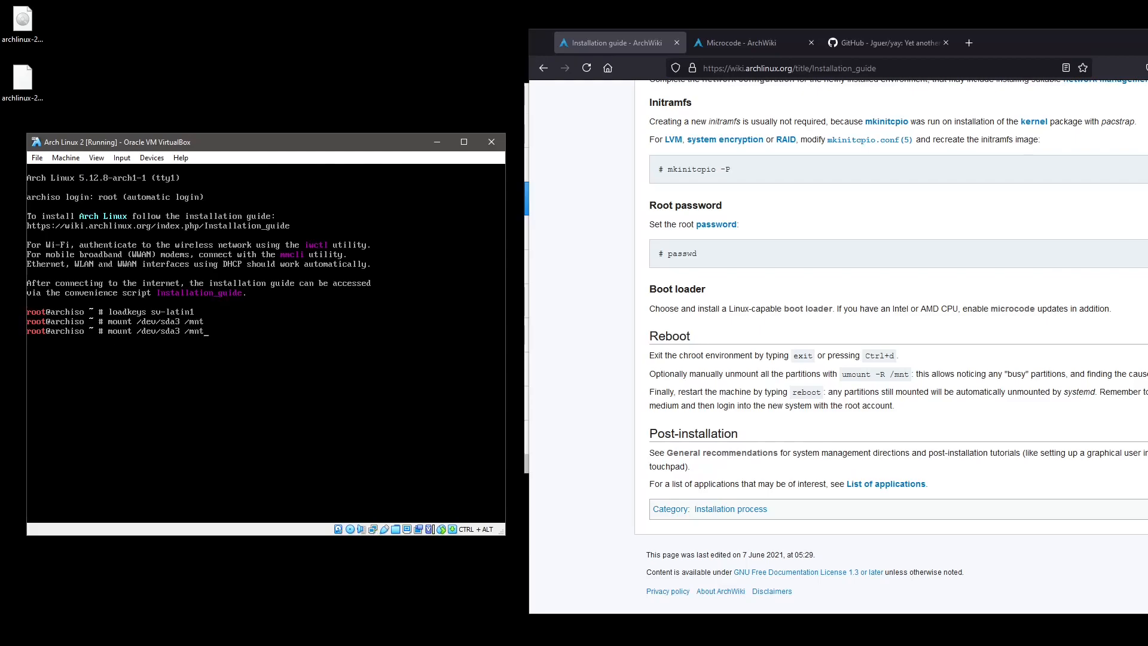
pyautogui.write('/boot/')
pyautogui.press('Left')
pyautogui.press('Left')
pyautogui.press('Left')
pyautogui.press('Left')
pyautogui.press('Left')
pyautogui.press('Left')
pyautogui.press('Left')
pyautogui.press('Left')
pyautogui.press('Left')
pyautogui.press('Left')
pyautogui.press('BackSpace')
pyautogui.write('1')
pyautogui.press('Return')
pyautogui.write('arch-chroot /mnt')
pyautogui.press('Return')
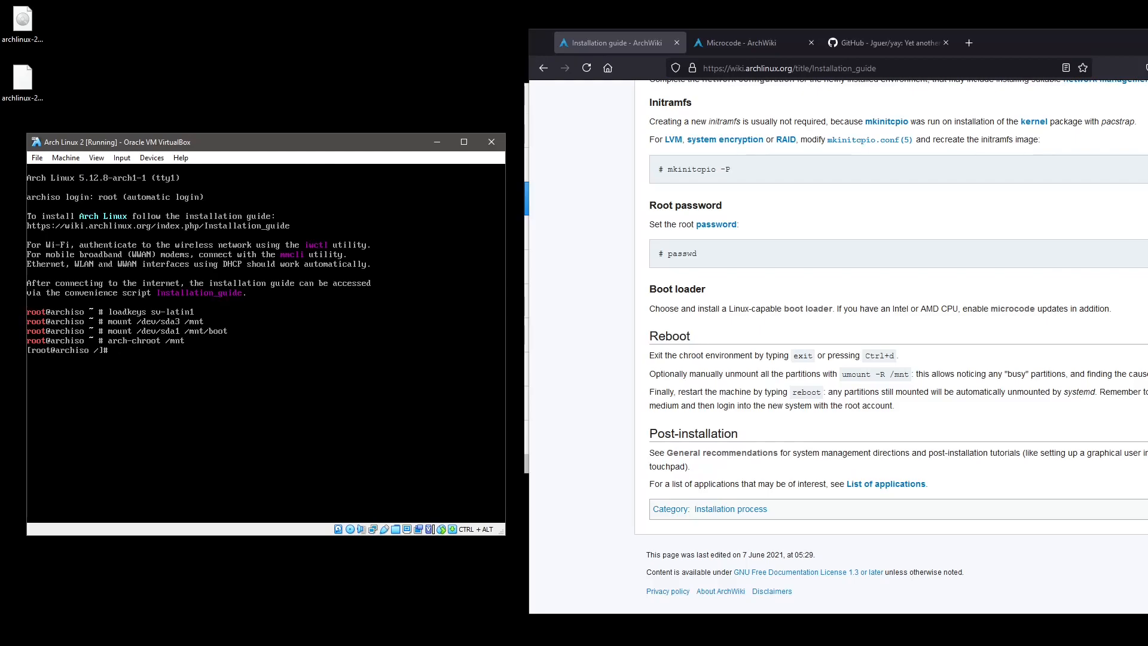
# Install the dhcpcd package with pacman and enable the dhcpcd service at boot.
pyautogui.write('pacman -S dhcpcd')
pyautogui.press('Return')
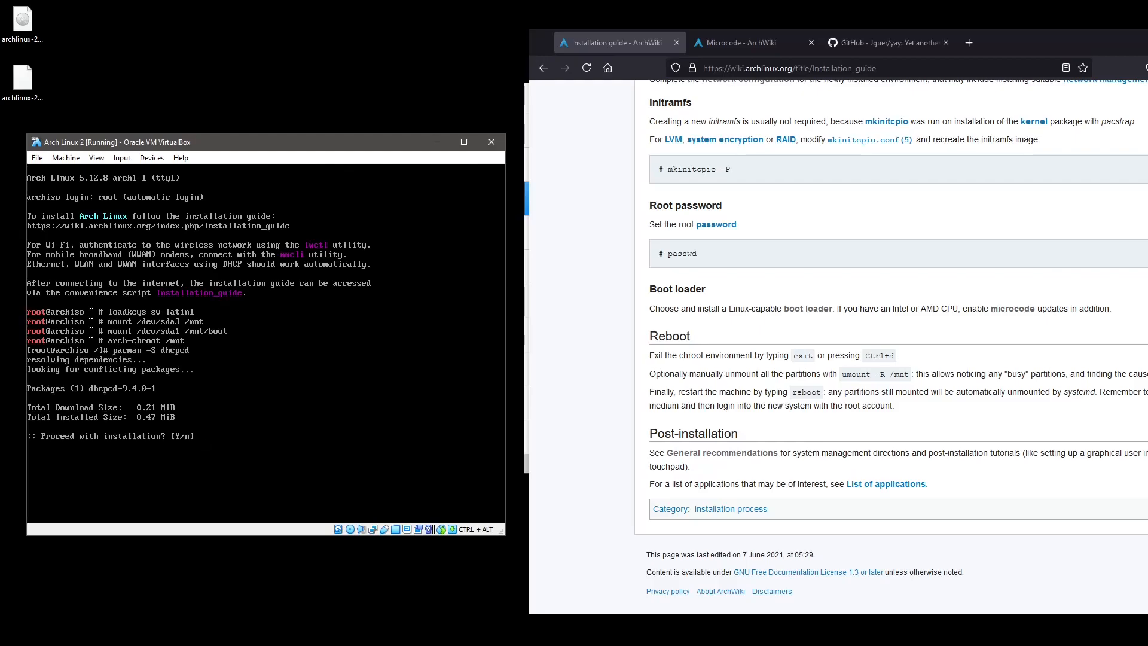
pyautogui.press('Return')
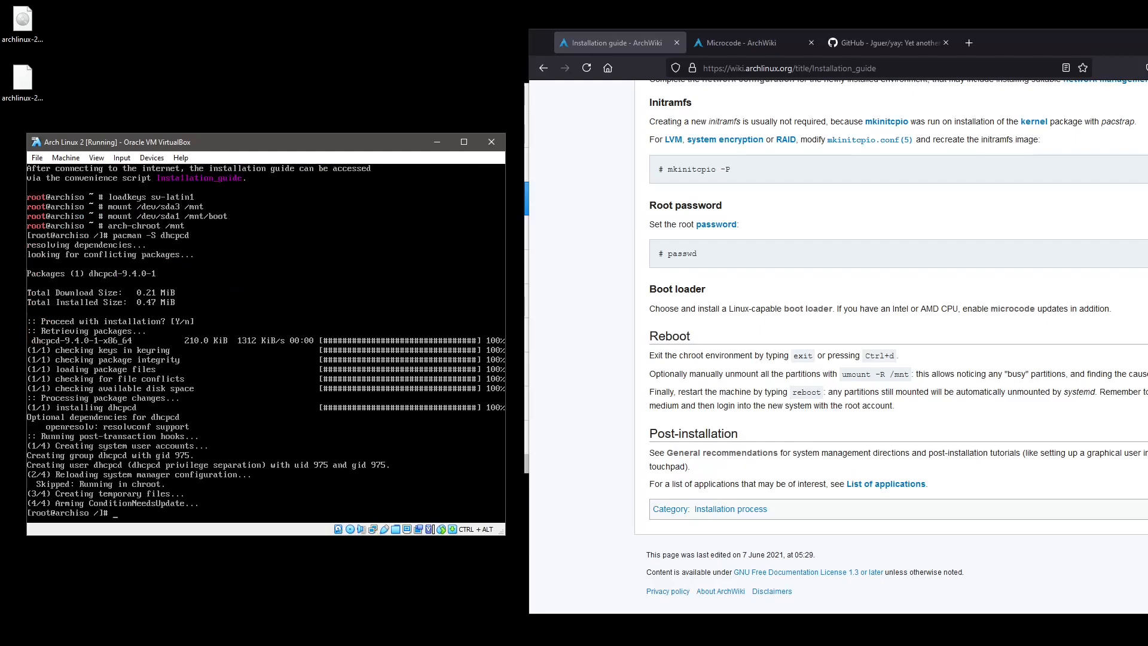
pyautogui.write('ayatemc')
pyautogui.press('BackSpace')
pyautogui.press('BackSpace')
pyautogui.press('BackSpace')
pyautogui.press('BackSpace')
pyautogui.press('BackSpace')
pyautogui.press('BackSpace')
pyautogui.press('BackSpace')
pyautogui.write('systemctl enable dhcpcd')
pyautogui.press('Return')
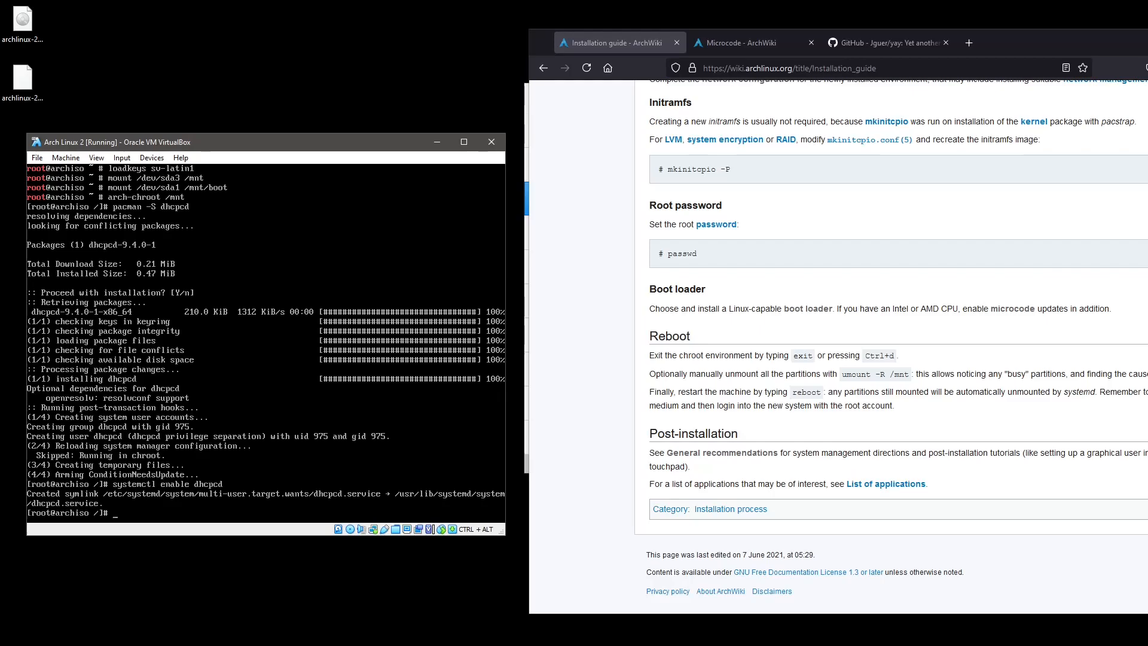
# Leave the chroot and unmount /mnt/boot, then /mnt.
pyautogui.hotkey('ctrl', 'd')
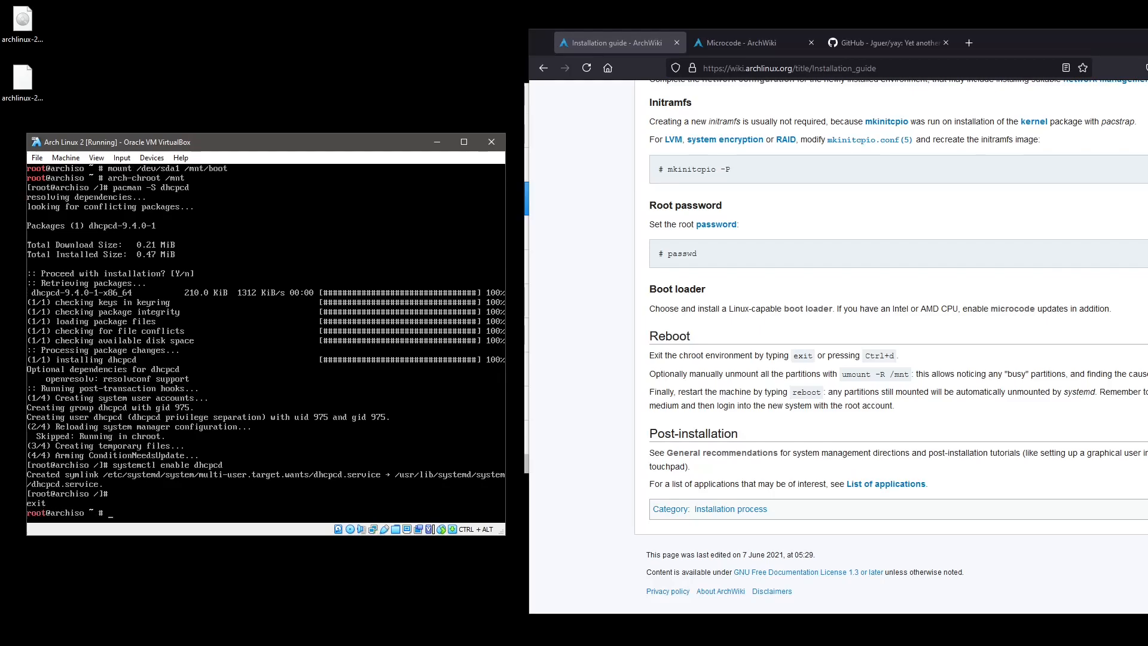
pyautogui.write('umount /mnt')
pyautogui.press('Tab')
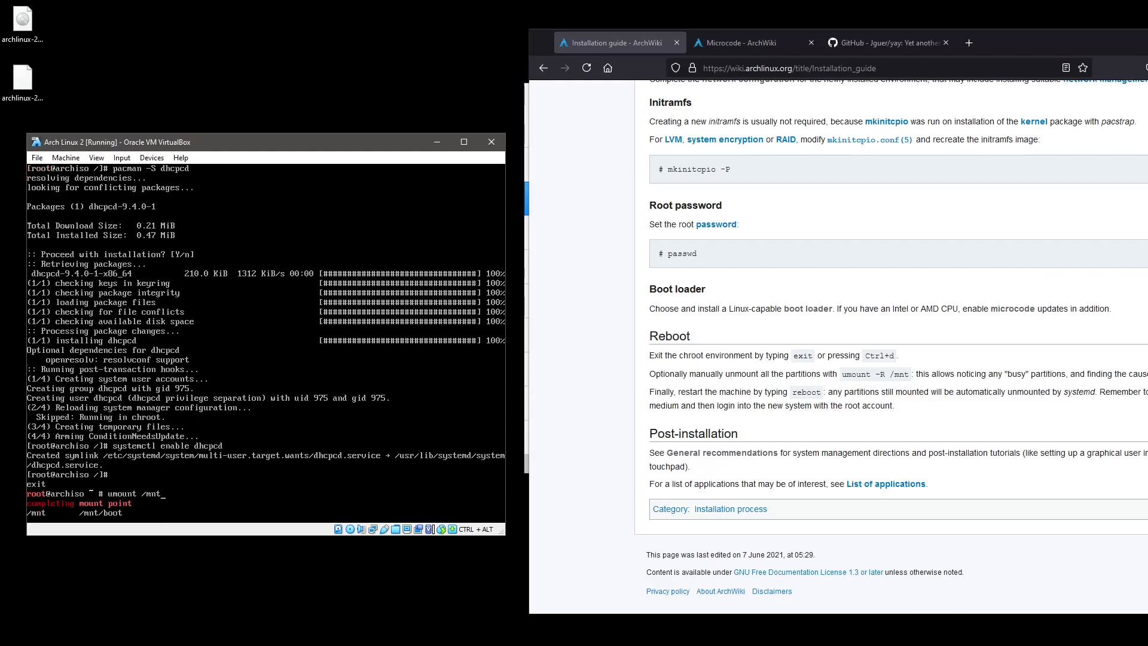
pyautogui.write('boot')
pyautogui.press('Return')
pyautogui.press('Up')
pyautogui.press('BackSpace')
pyautogui.press('BackSpace')
pyautogui.press('BackSpace')
pyautogui.press('BackSpace')
pyautogui.press('Return')
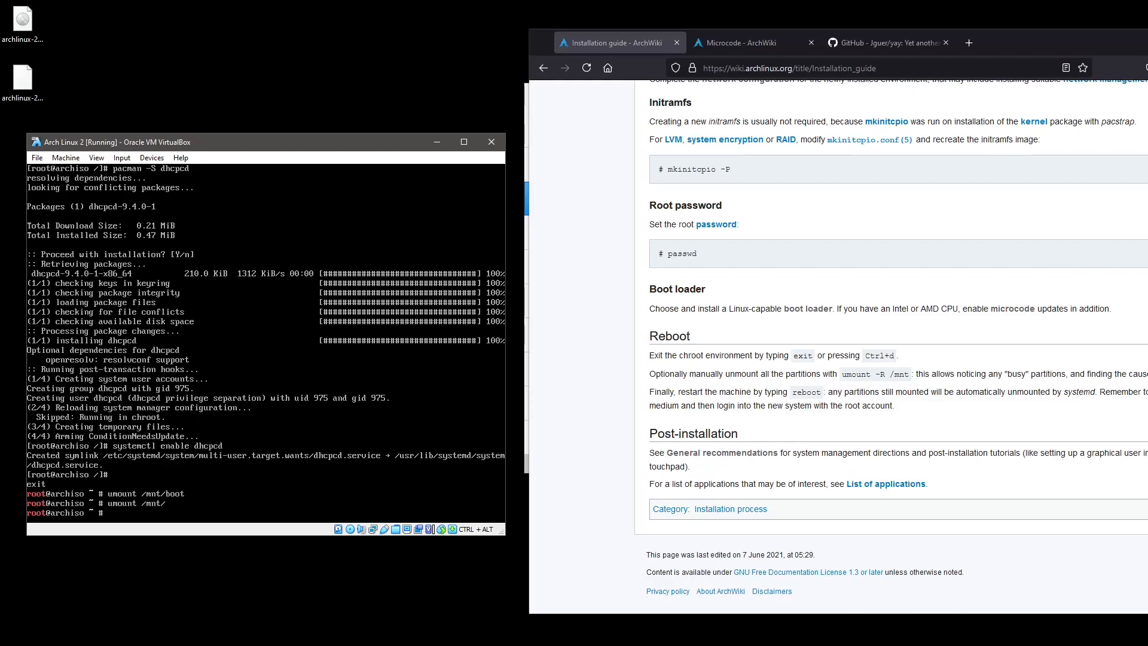
# Log out of the live shell and reboot, halting the boot menu countdown.
pyautogui.write('exit')
pyautogui.press('Return')
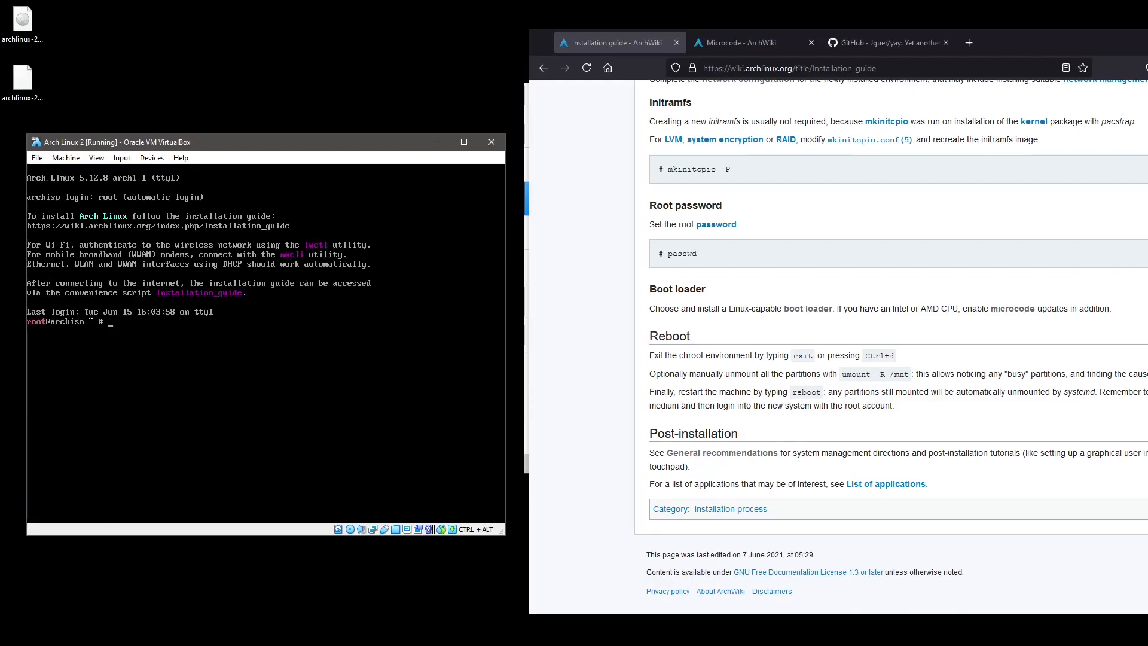
pyautogui.write('reboot')
pyautogui.press('Return')
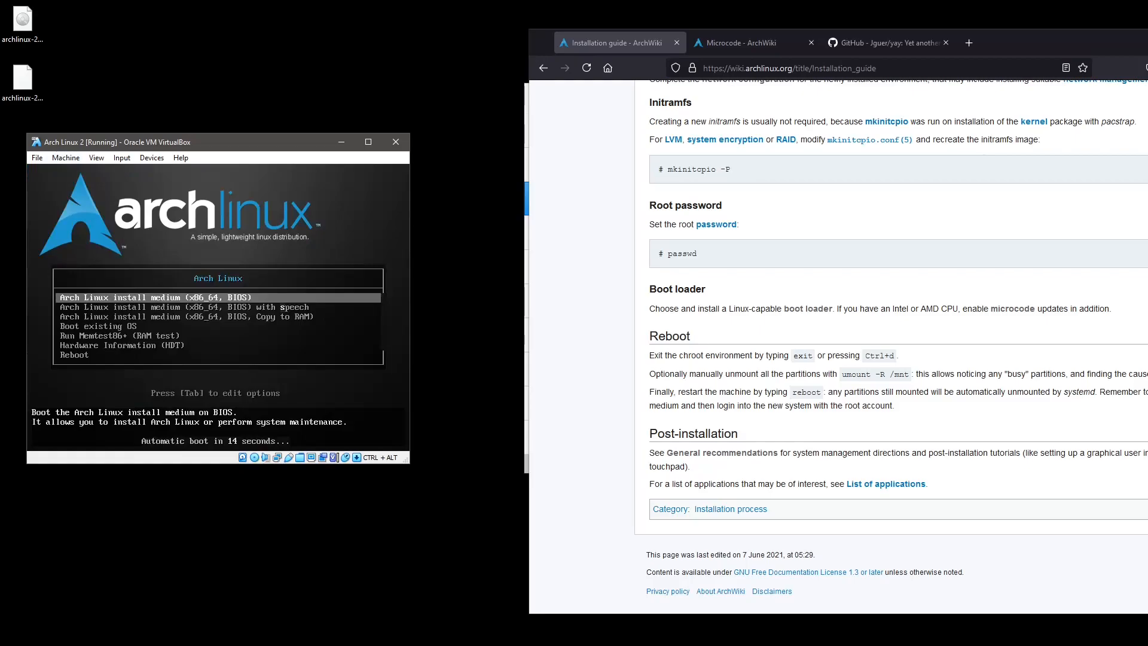
pyautogui.press('Down')
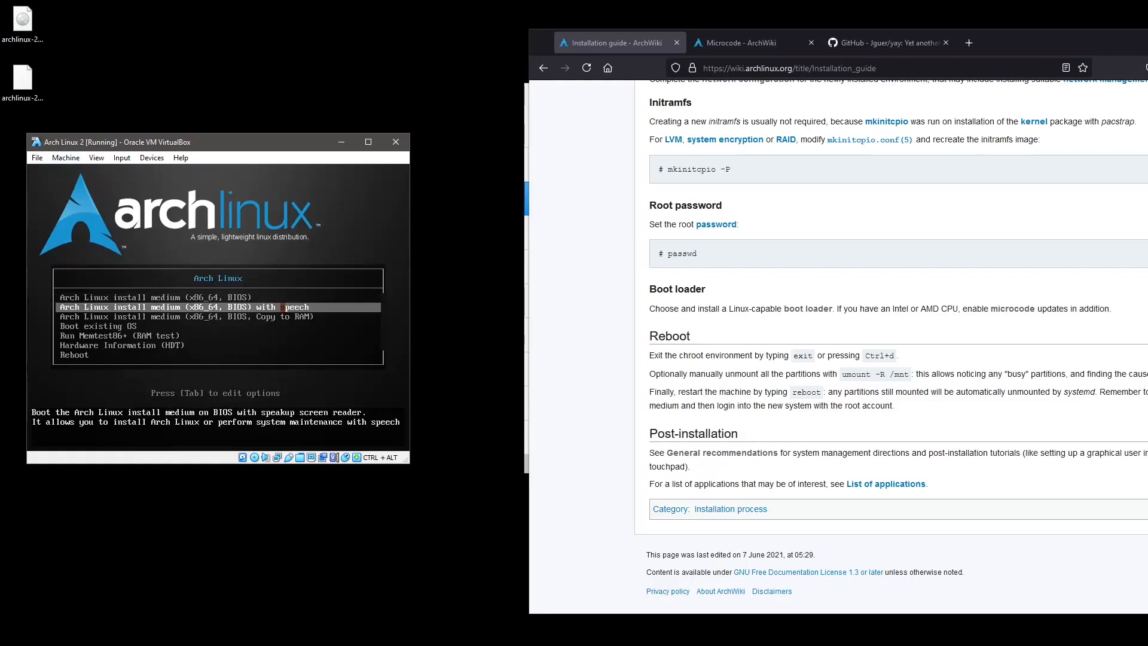
# Force-eject the install ISO from the virtual optical drive and reset the machine.
pyautogui.click(152, 157)
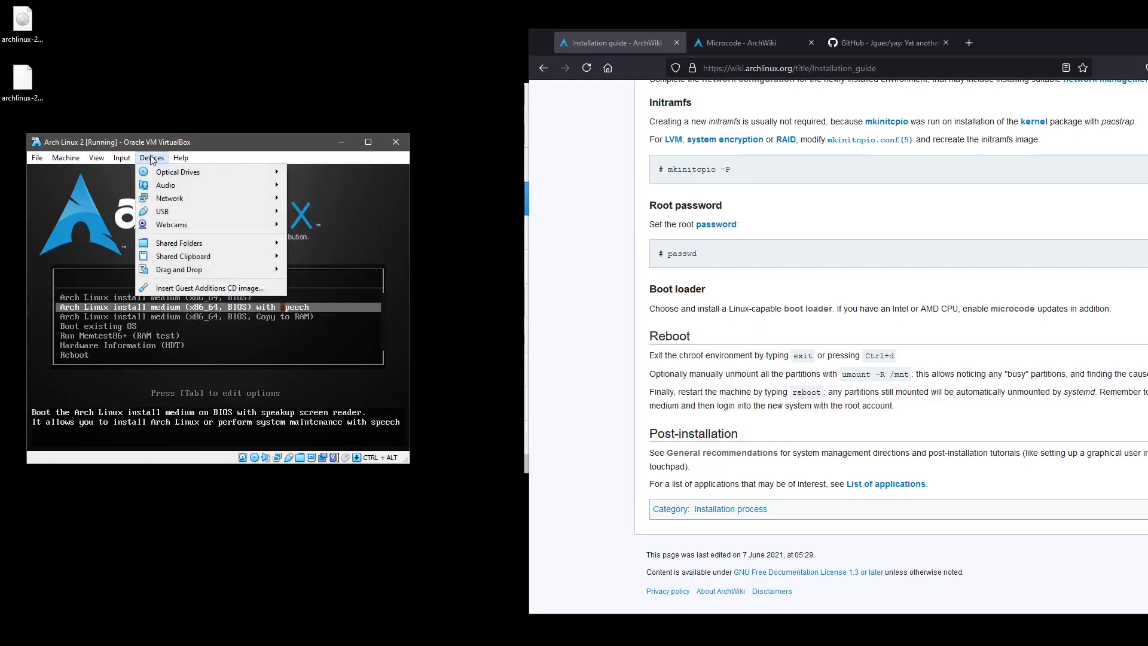
pyautogui.moveTo(218, 172)
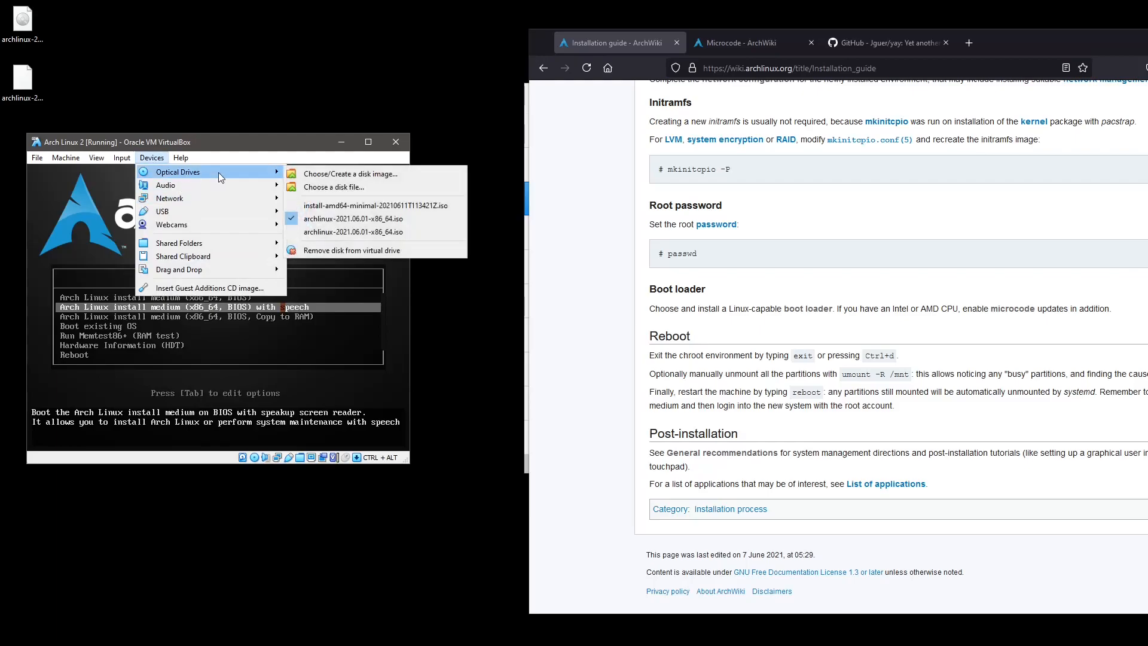
pyautogui.click(354, 251)
pyautogui.click(194, 349)
pyautogui.click(74, 160)
pyautogui.click(93, 248)
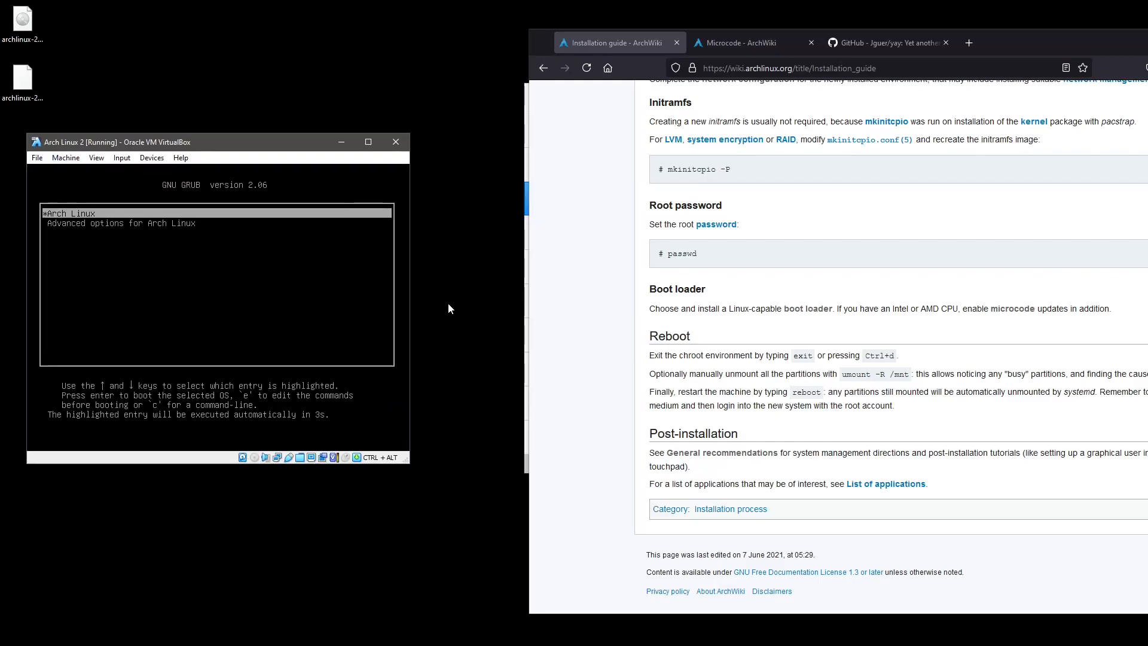
# Boot the Arch Linux GRUB entry and log in as root with the account password.
pyautogui.press('Return')
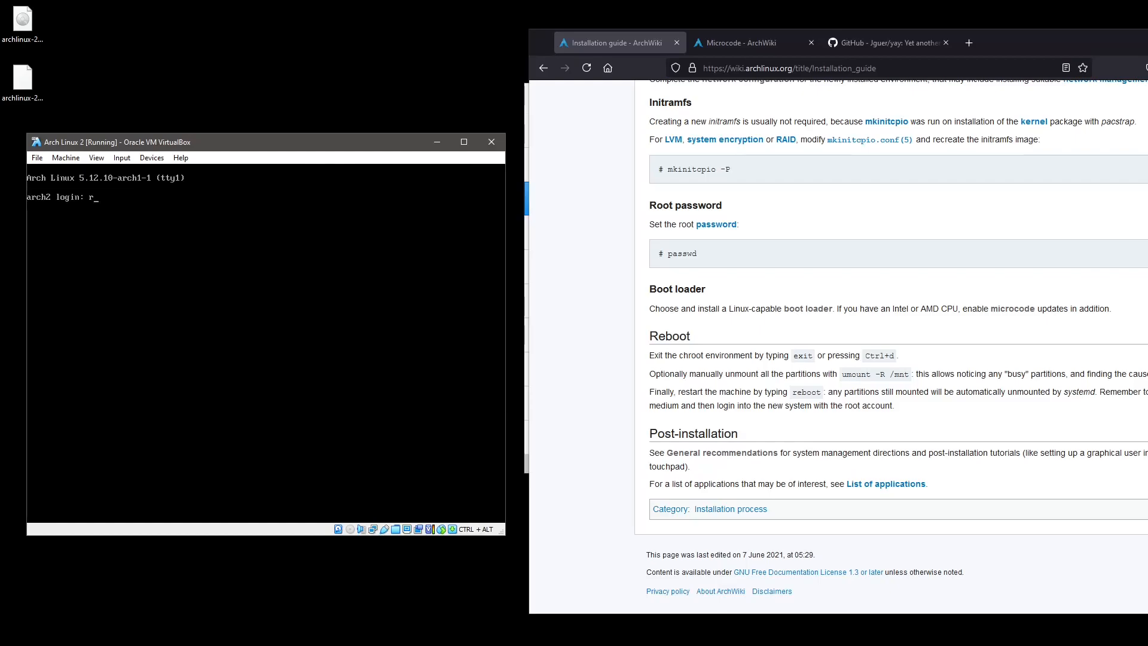
pyautogui.write('oot')
pyautogui.press('Return')
pyautogui.press('Return')
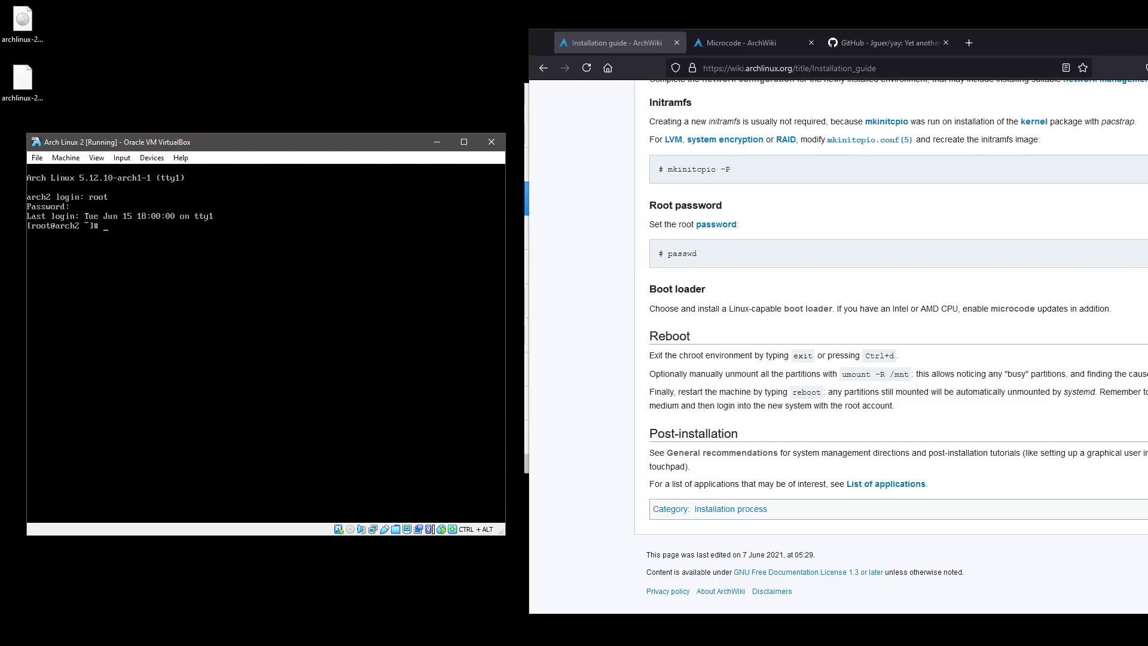
pyautogui.write('sdfgkljsdl;kfgjhdlkfgj')
pyautogui.press('BackSpace')
pyautogui.press('BackSpace')
pyautogui.press('BackSpace')
pyautogui.press('BackSpace')
pyautogui.press('BackSpace')
pyautogui.press('BackSpace')
pyautogui.press('BackSpace')
pyautogui.press('BackSpace')
pyautogui.press('BackSpace')
pyautogui.press('BackSpace')
pyautogui.press('BackSpace')
pyautogui.press('BackSpace')
pyautogui.press('BackSpace')
pyautogui.press('BackSpace')
pyautogui.press('BackSpace')
pyautogui.press('BackSpace')
pyautogui.press('BackSpace')
pyautogui.press('BackSpace')
pyautogui.press('BackSpace')
pyautogui.press('BackSpace')
# Check logged-in users with w, verify enp0s3's IP via ip addr, and ping sunet.se.
pyautogui.write('w')
pyautogui.press('Return')
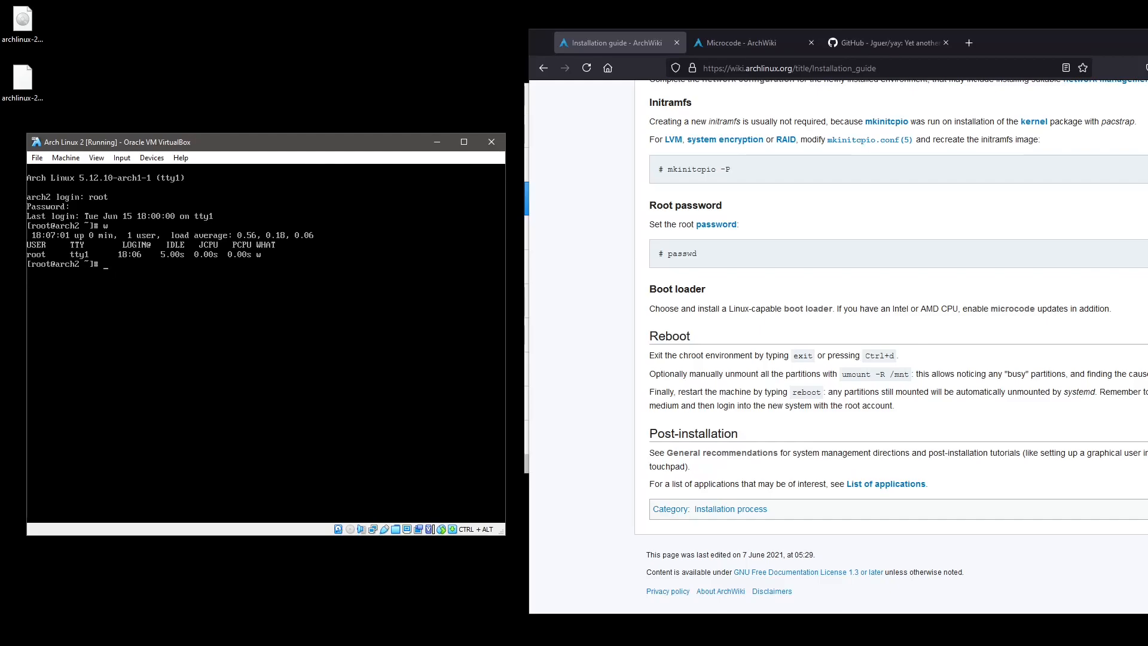
pyautogui.write('ip addr')
pyautogui.press('Return')
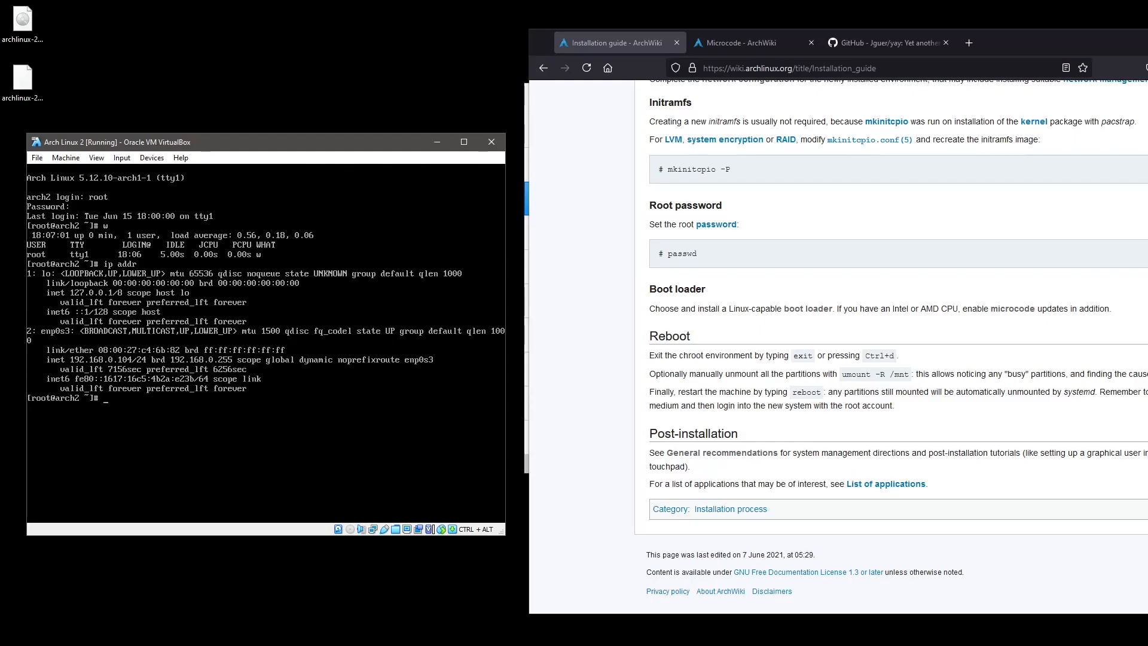
pyautogui.write('ping sunet.se')
pyautogui.press('Return')
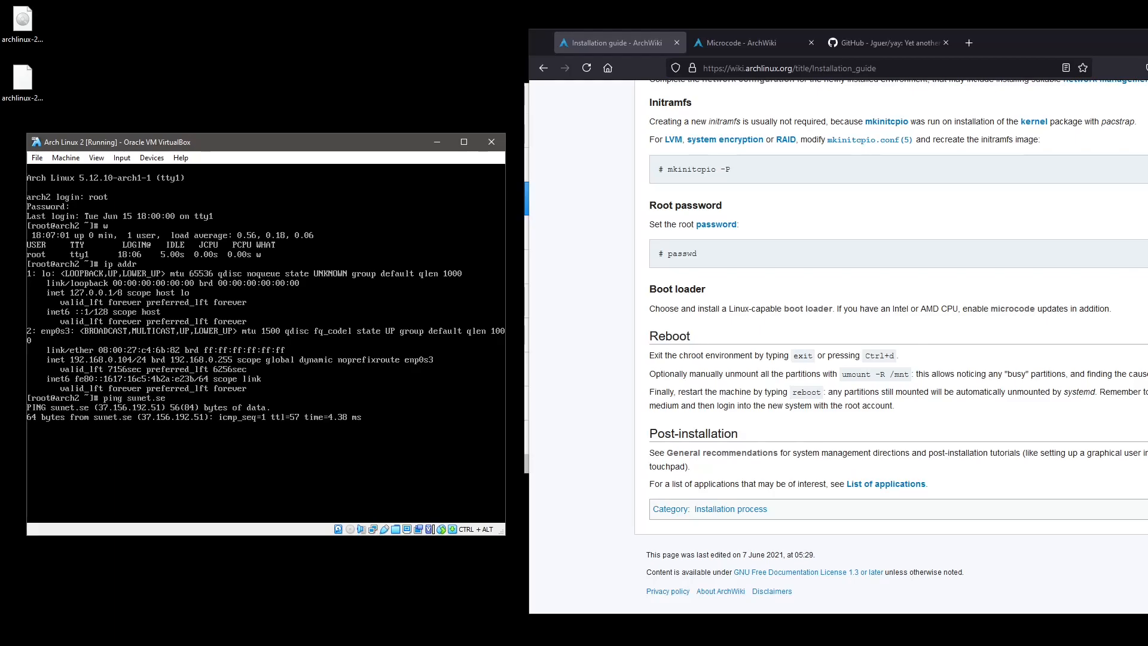
pyautogui.hotkey('ctrl', 'c')
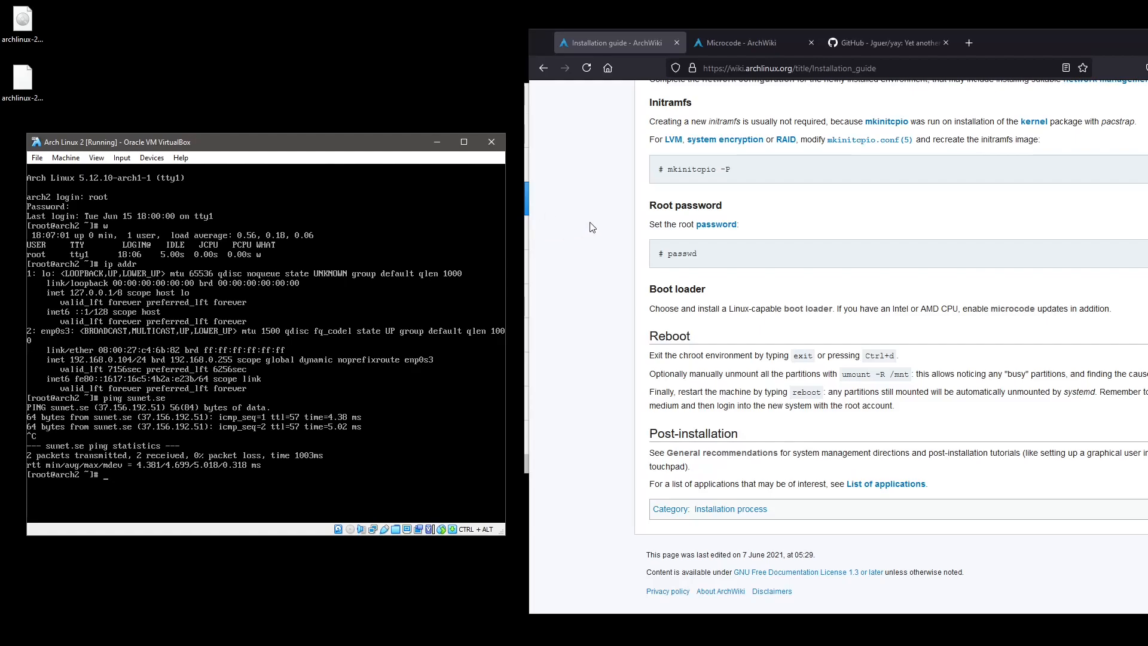
# Close the Microcode wiki tab to reveal the GitHub yay page, then return to the VM.
pyautogui.click(758, 44)
pyautogui.click(811, 42)
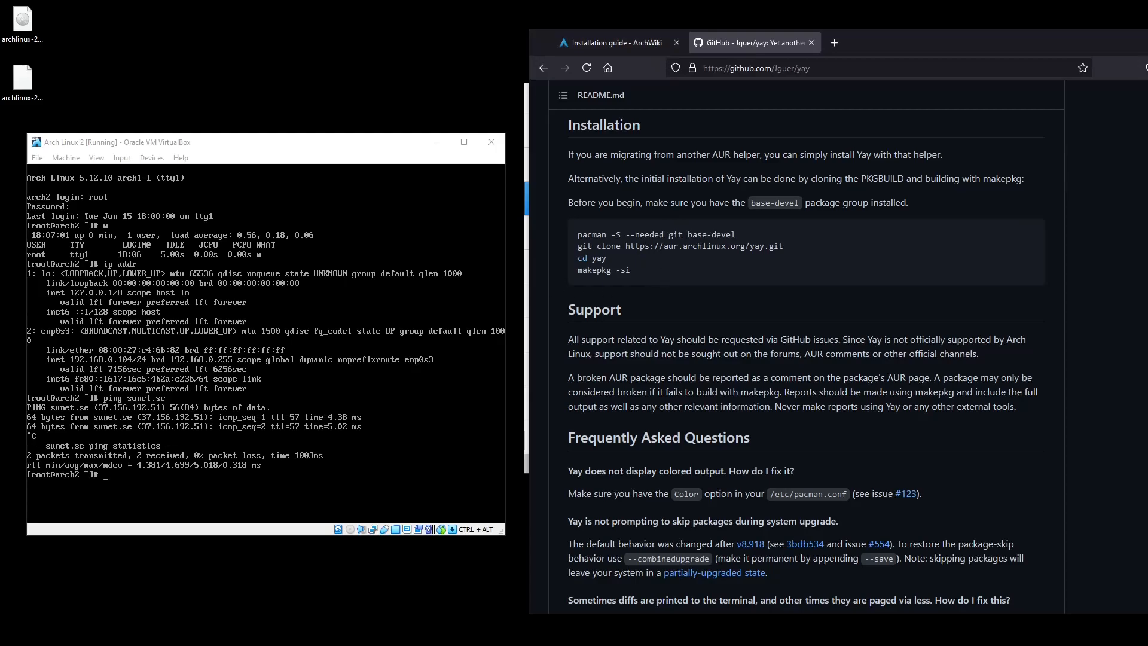
pyautogui.click(266, 343)
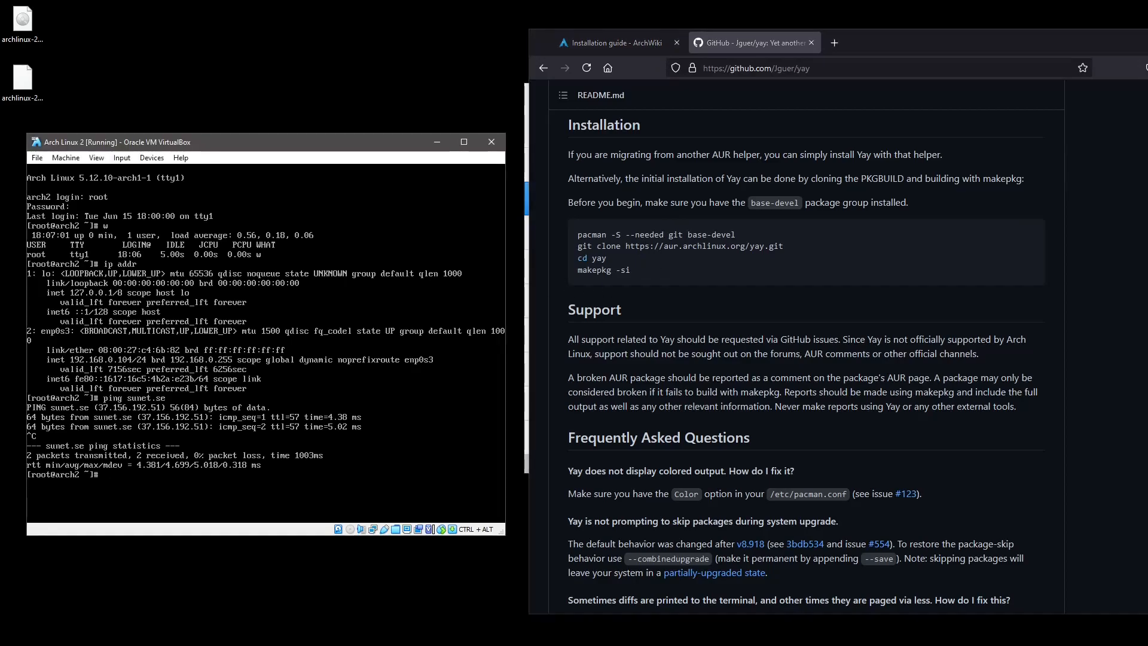
# Load the sv-latin1 keyboard layout, then tab-complete vi /etc/ to list /etc files.
pyautogui.write('loadkeys sv-latin1')
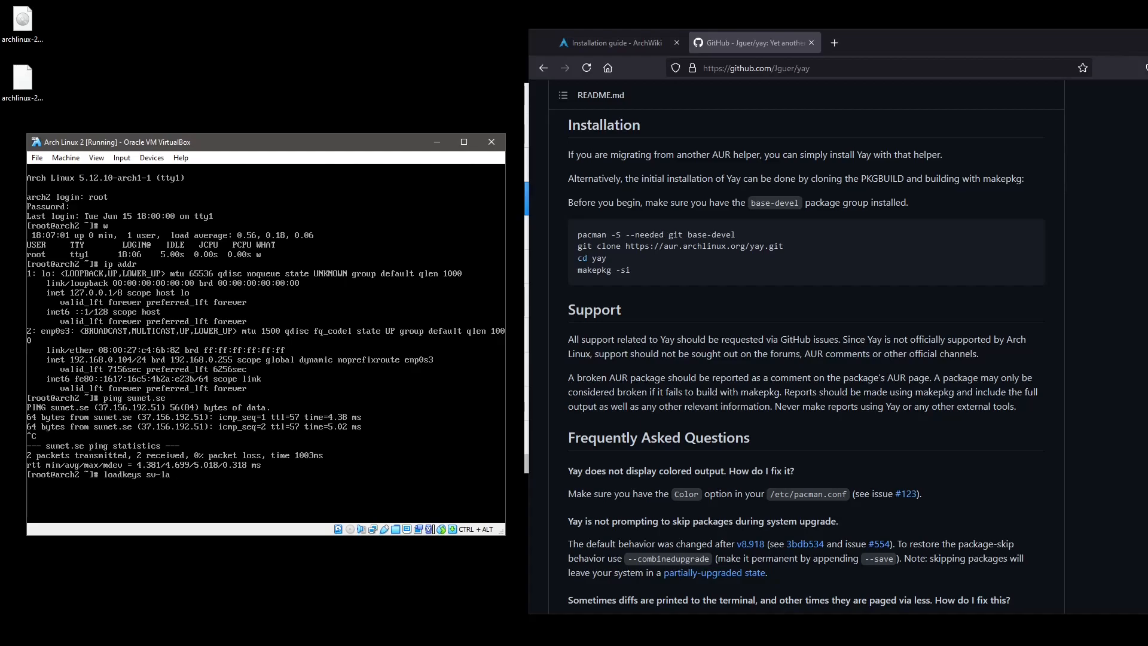
pyautogui.press('Return')
pyautogui.write('vi /etc/rc')
pyautogui.press('Tab')
pyautogui.press('Tab')
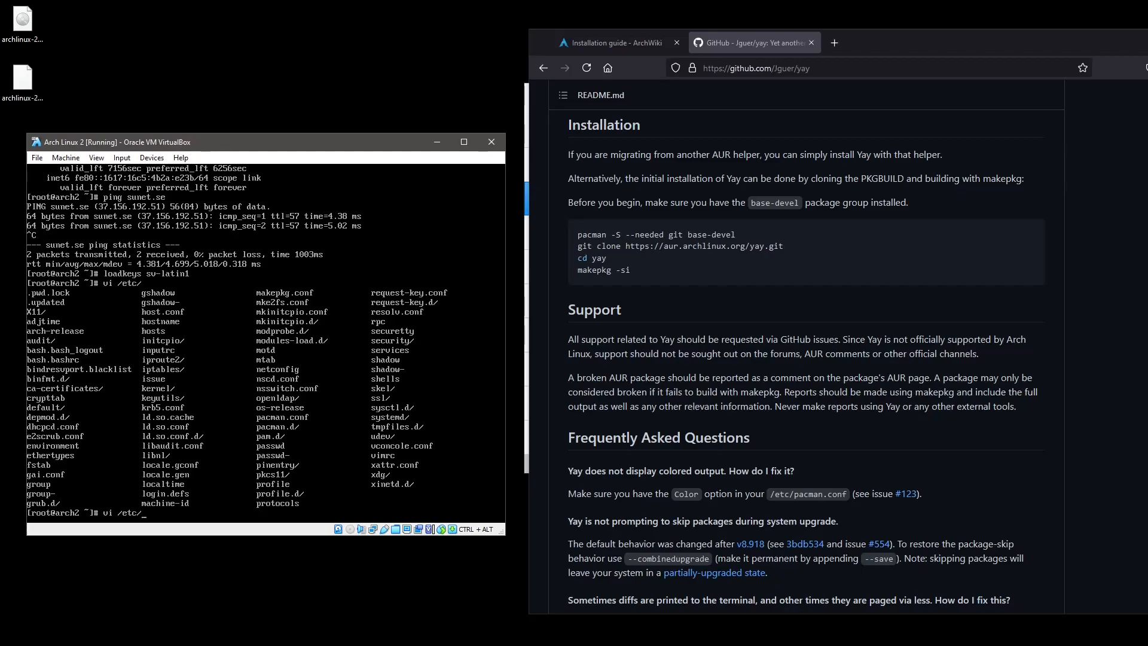
# Open /etc/profile in vi and page down to its last lines.
pyautogui.write('profile')
pyautogui.press('Return')
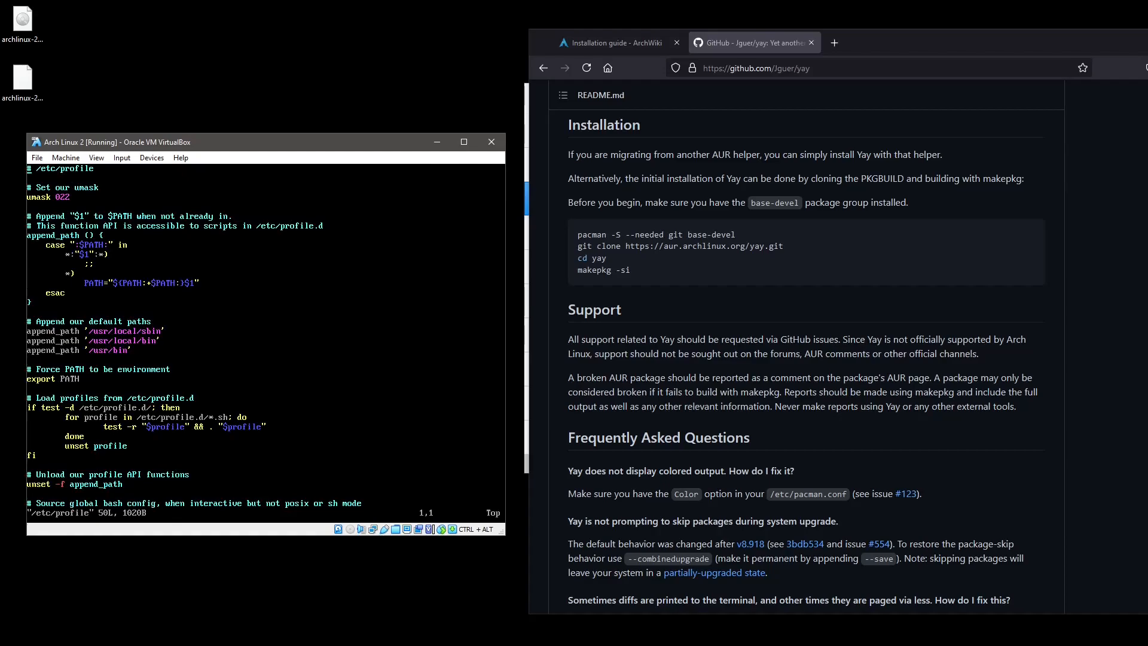
pyautogui.hotkey('ctrl', 'f')
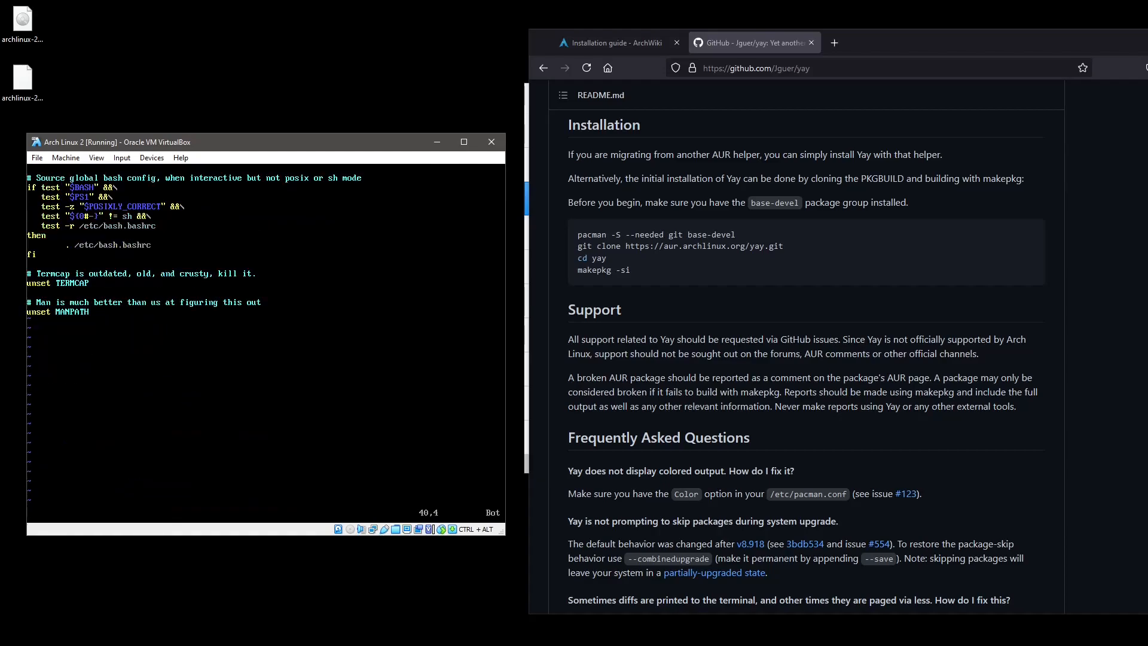
pyautogui.hotkey('ctrl', 'f')
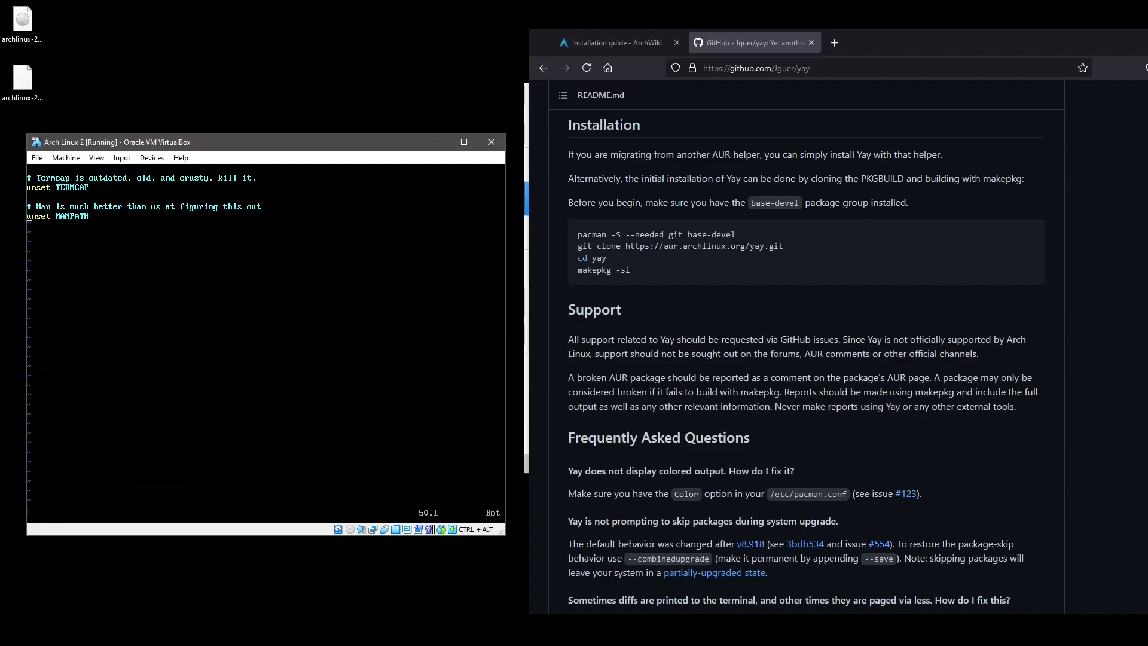
# Append '# Set the correct keymap' and 'loadkeys sv-latin1' to /etc/profile and save with :wq.
pyautogui.press('o')
pyautogui.write('# Set the correct keymap')
pyautogui.press('Return')
pyautogui.write('loadk')
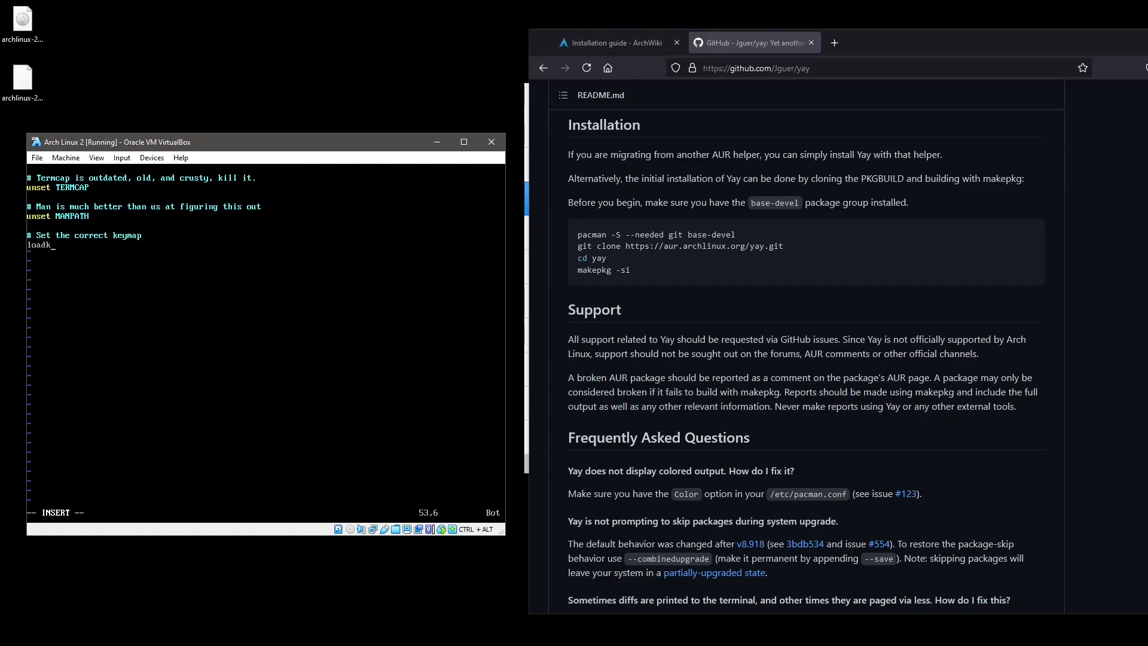
pyautogui.write('eys sv-latin1')
pyautogui.press('Escape')
pyautogui.write(':wq')
pyautogui.press('Return')
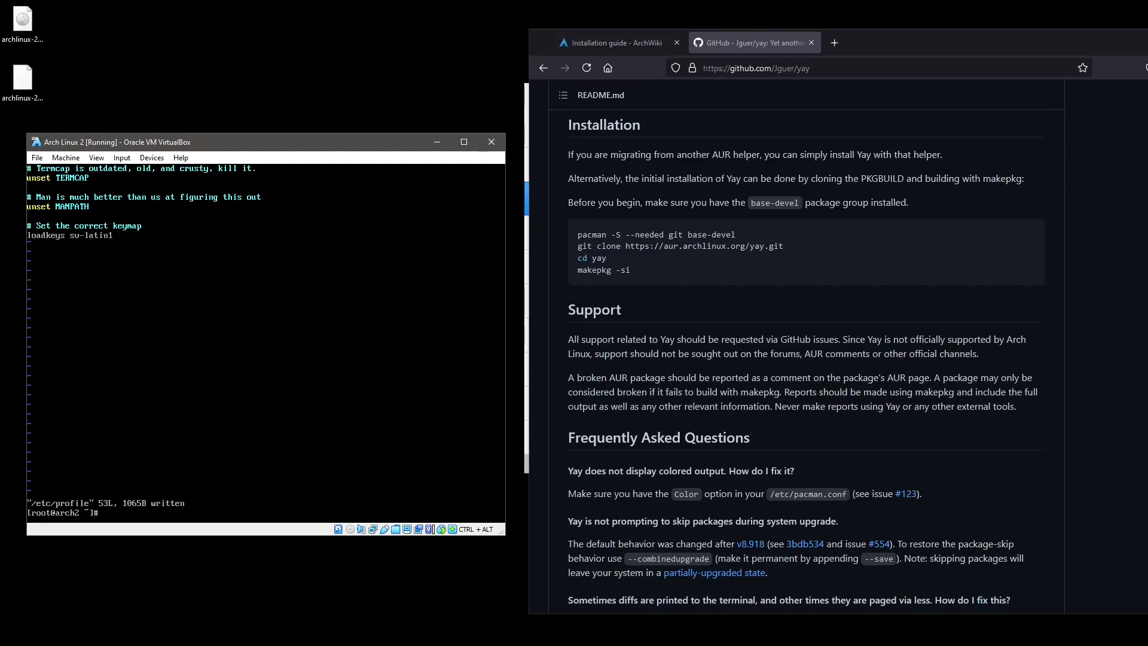
# Enter the command pacman -S whereis to install a whereis package.
pyautogui.write('pacman -S whereis')
# Run the whereis install (target not found), then locate the loadkeys binary with whereis loadkeys.
pyautogui.press('Return')
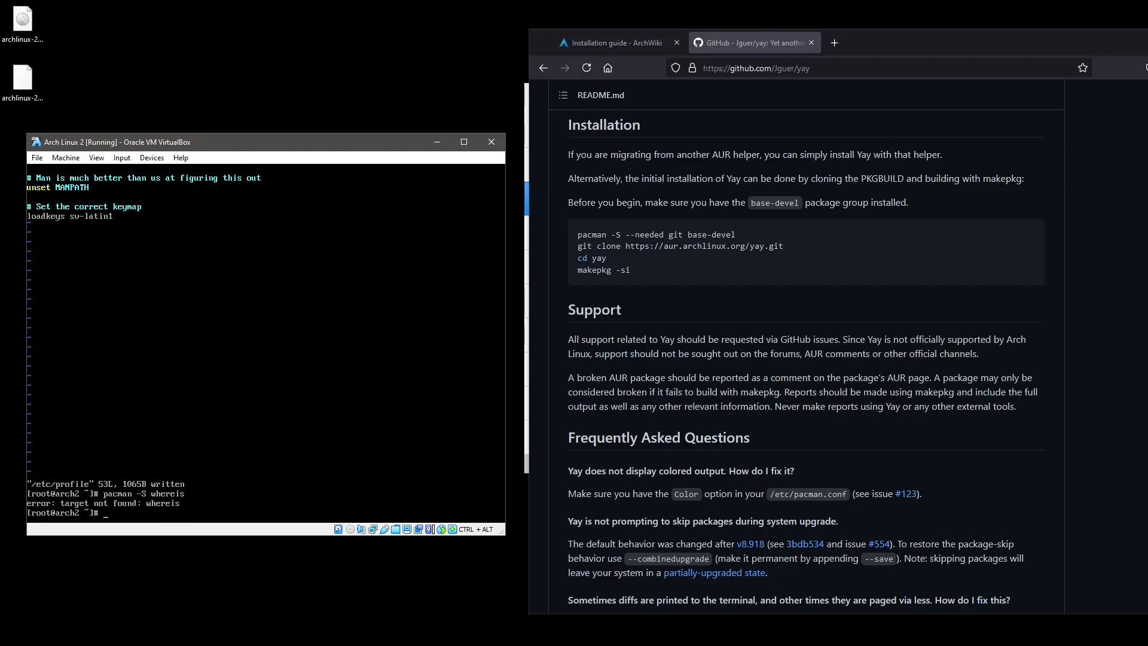
pyautogui.write('where')
pyautogui.write('is .')
pyautogui.write('loadkeys')
pyautogui.press('Return')
# Reopen /etc/profile, change the keymap line to /usr/bin/loadkeys sv-latin1, and save with :wq.
pyautogui.press('Up')
pyautogui.press('Up')
pyautogui.press('Return')
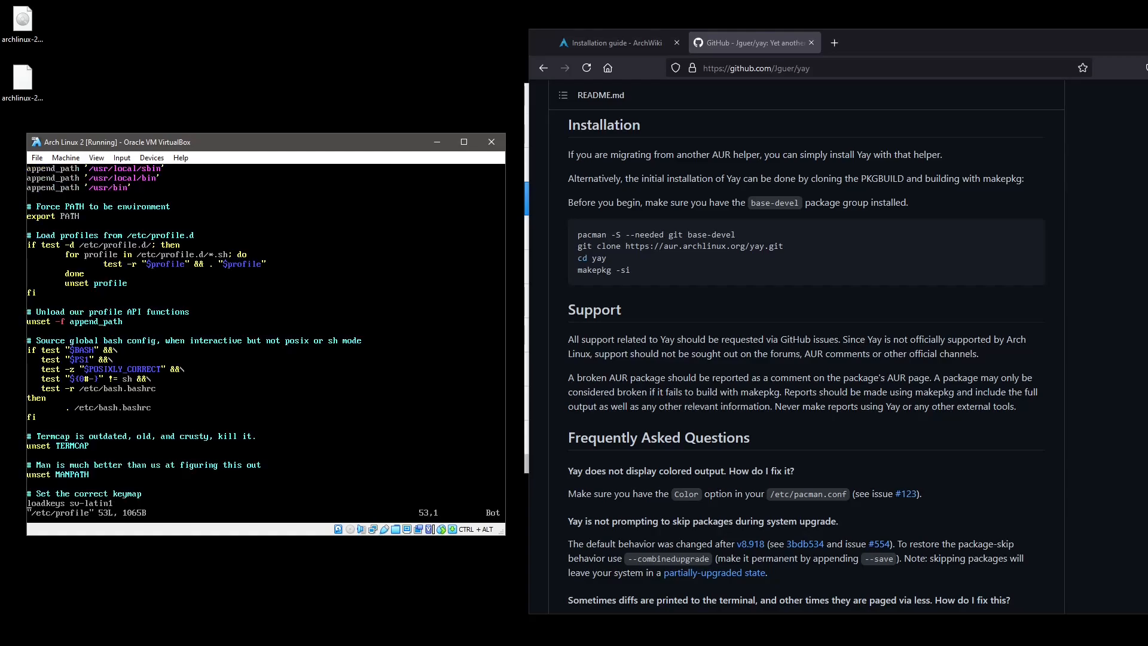
pyautogui.write('i/usr/b')
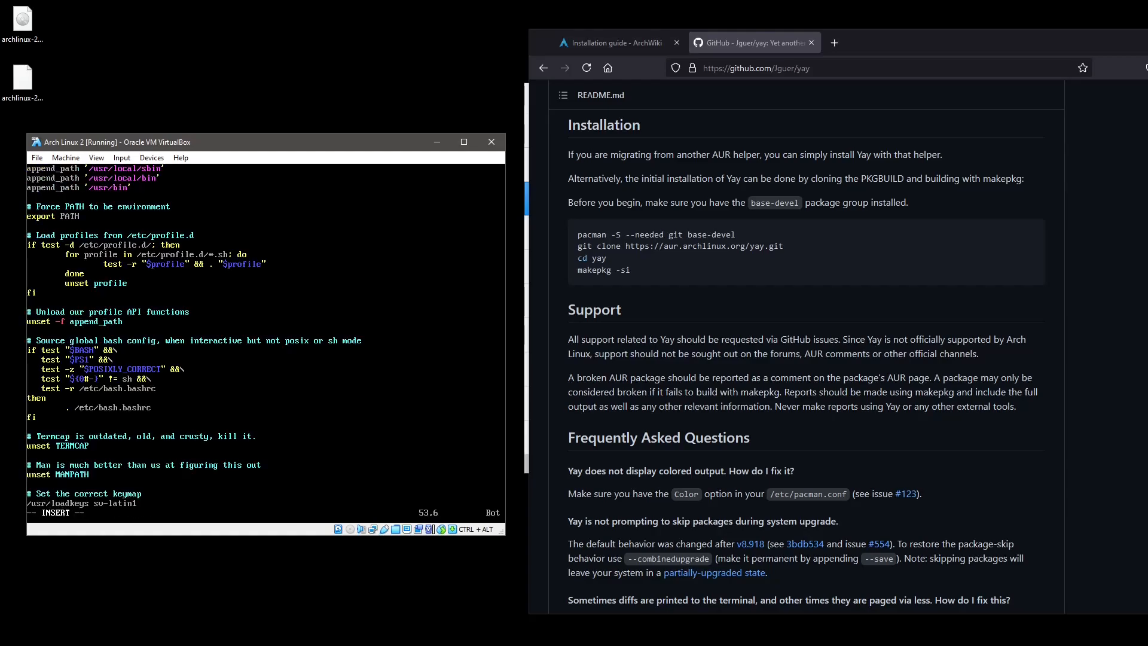
pyautogui.write('in/')
pyautogui.press('Escape')
pyautogui.press('o')
pyautogui.press('Escape')
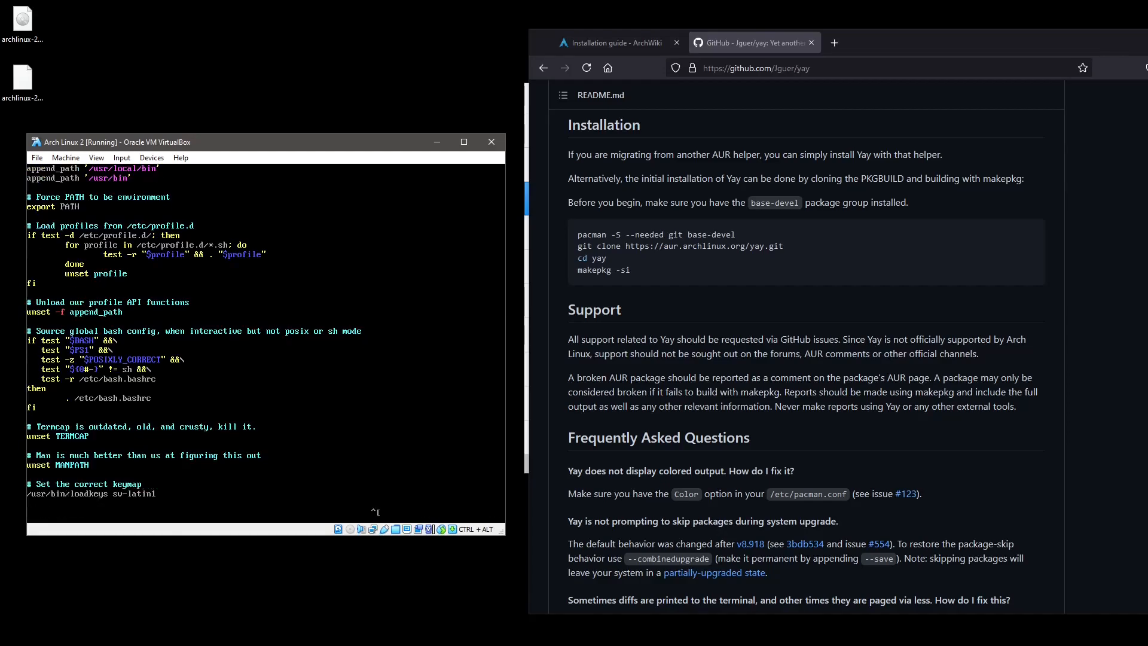
pyautogui.write(':wq')
pyautogui.press('Return')
# Run reboot and boot the default Arch Linux GRUB entry.
pyautogui.write('reboot')
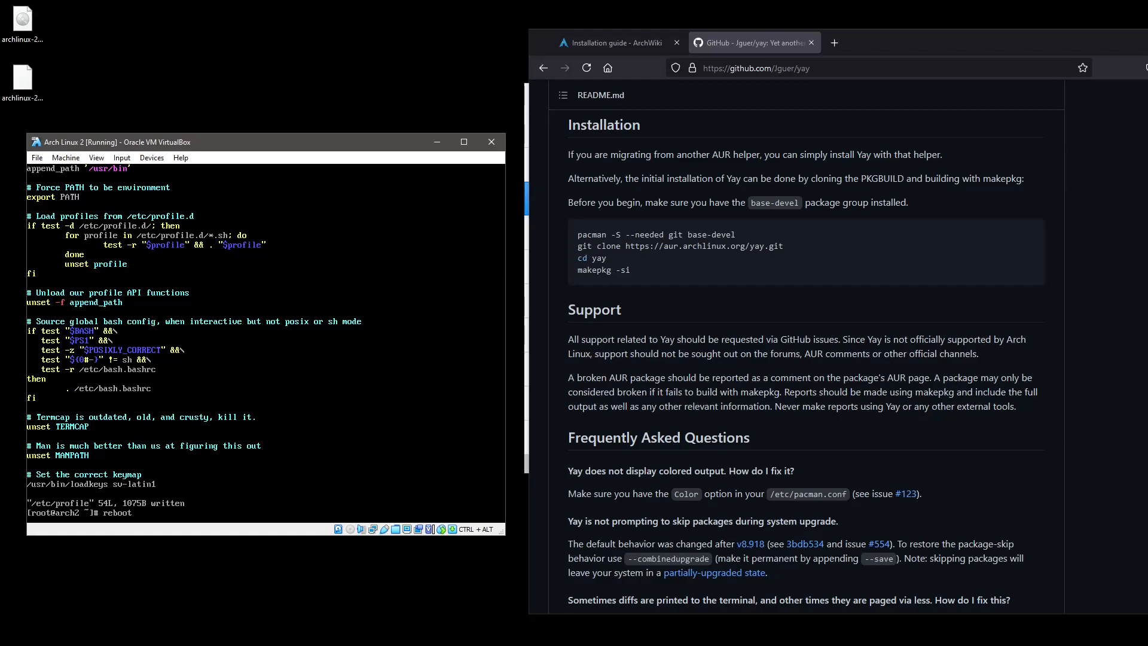
pyautogui.press('Return')
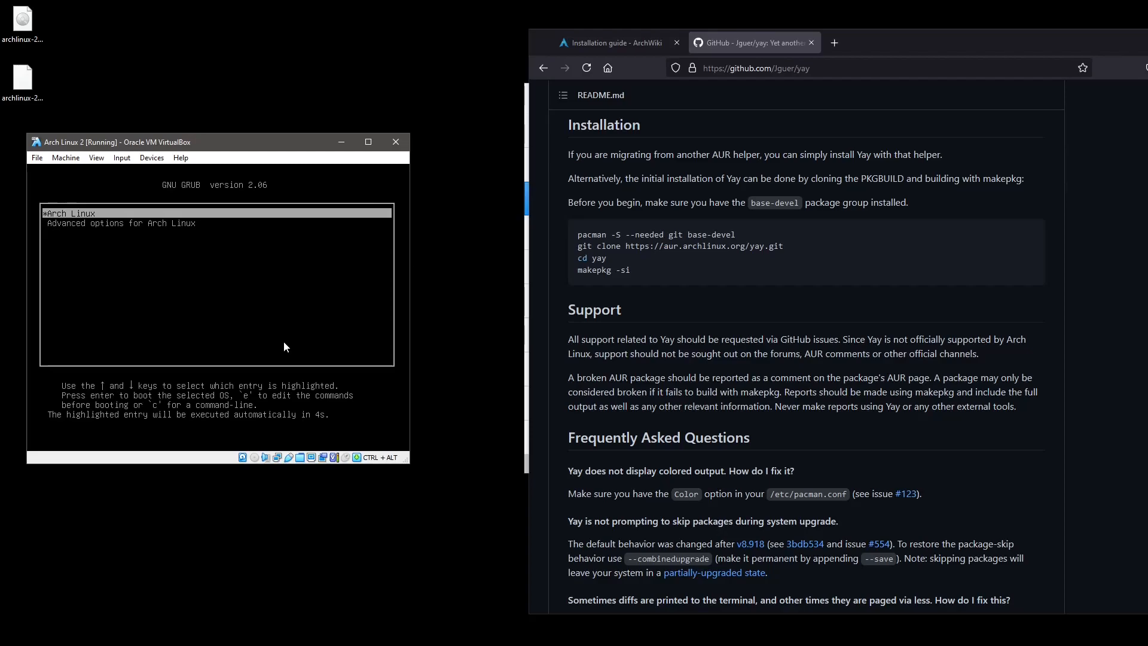
pyautogui.click(284, 342)
pyautogui.press('Return')
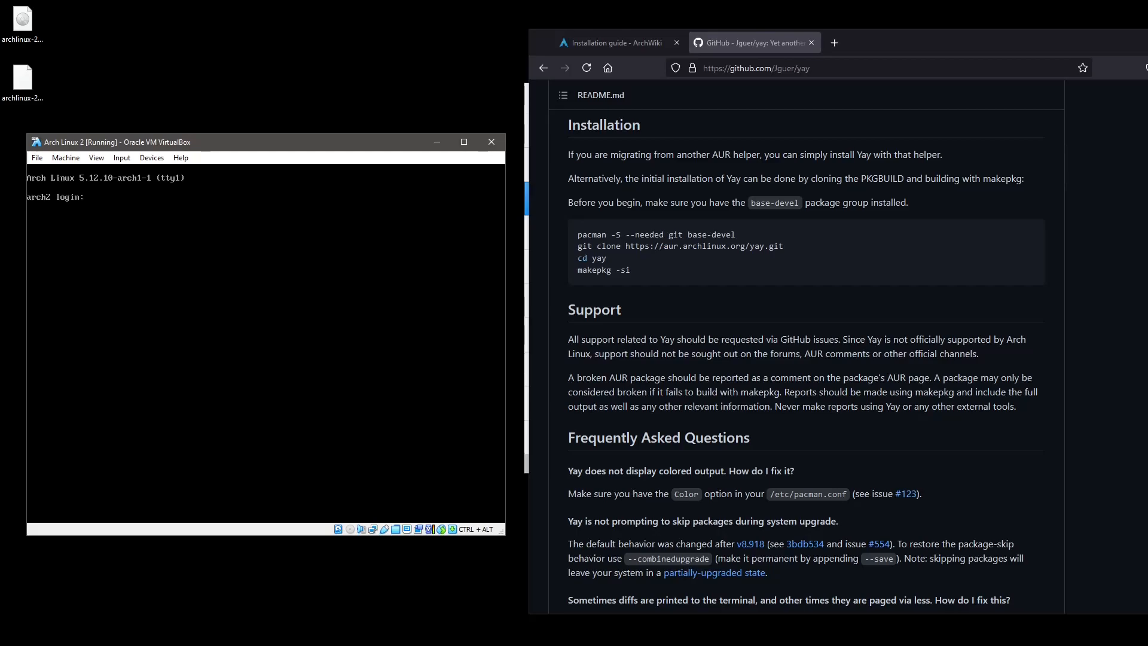
# Log in at the console as root with its password, then clear the screen with Ctrl+L.
pyautogui.write('root')
pyautogui.press('Return')
pyautogui.write('oot')
pyautogui.press('Return')
pyautogui.press('Return')
pyautogui.press('Delete')
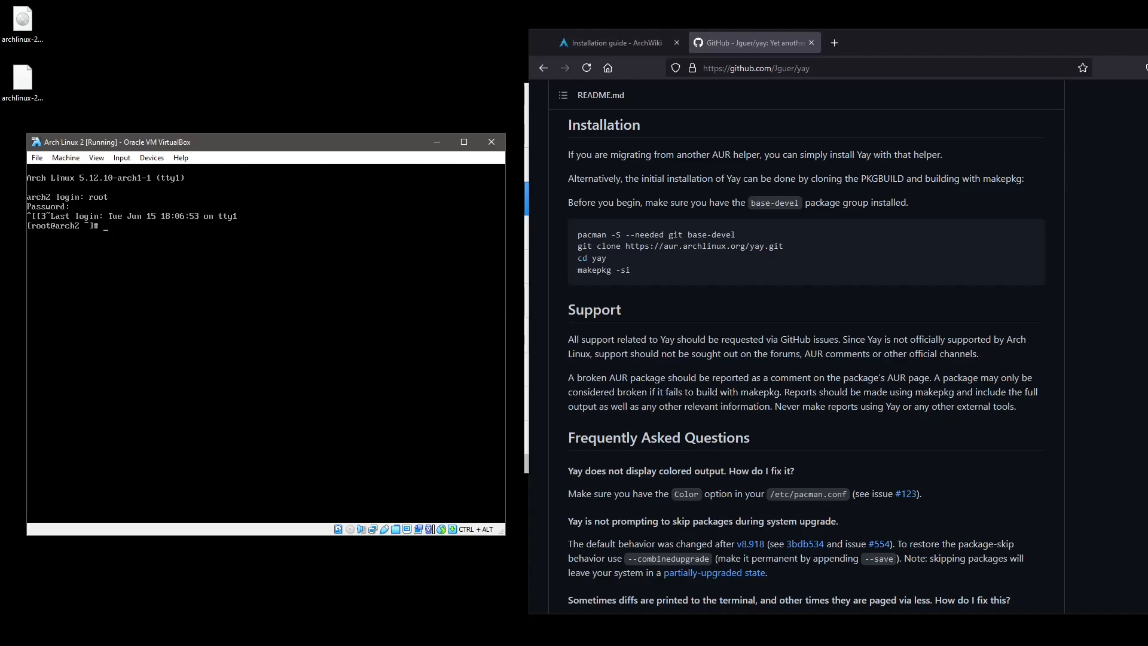
pyautogui.hotkey('ctrl', 'l')
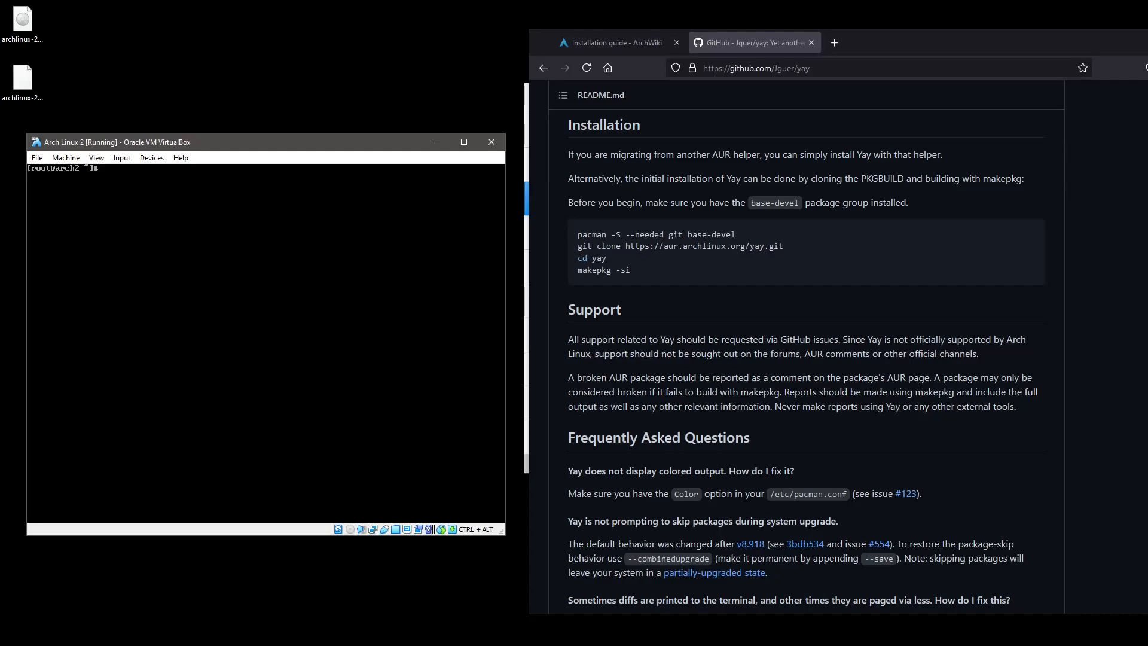
pyautogui.write('acman')
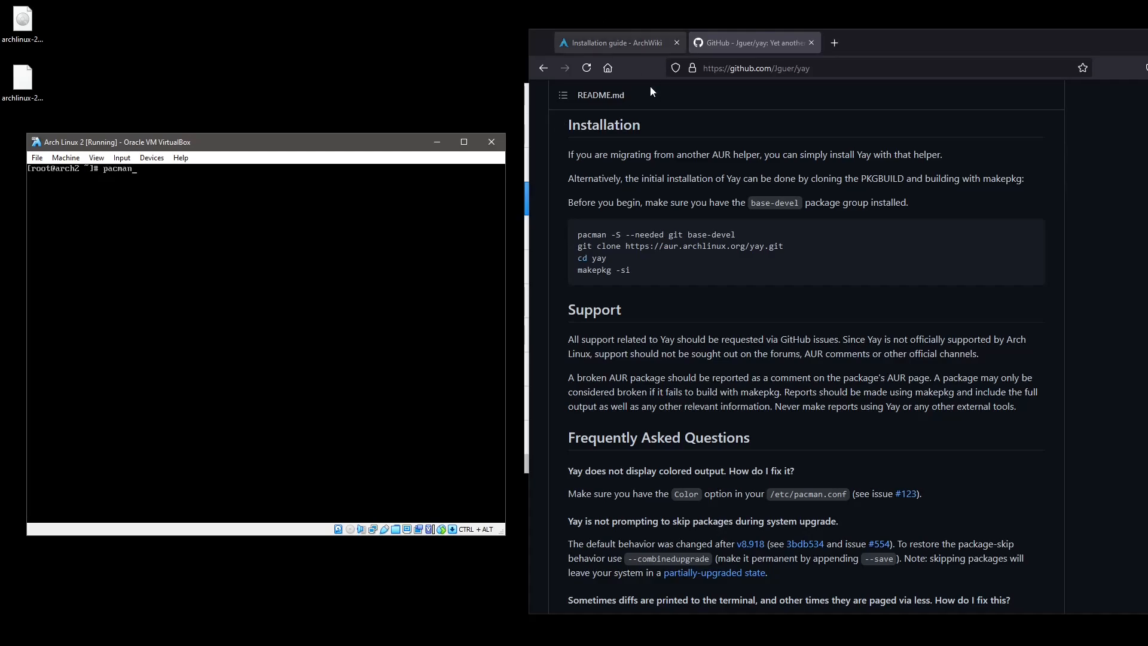
pyautogui.scroll(20, 830, 195)
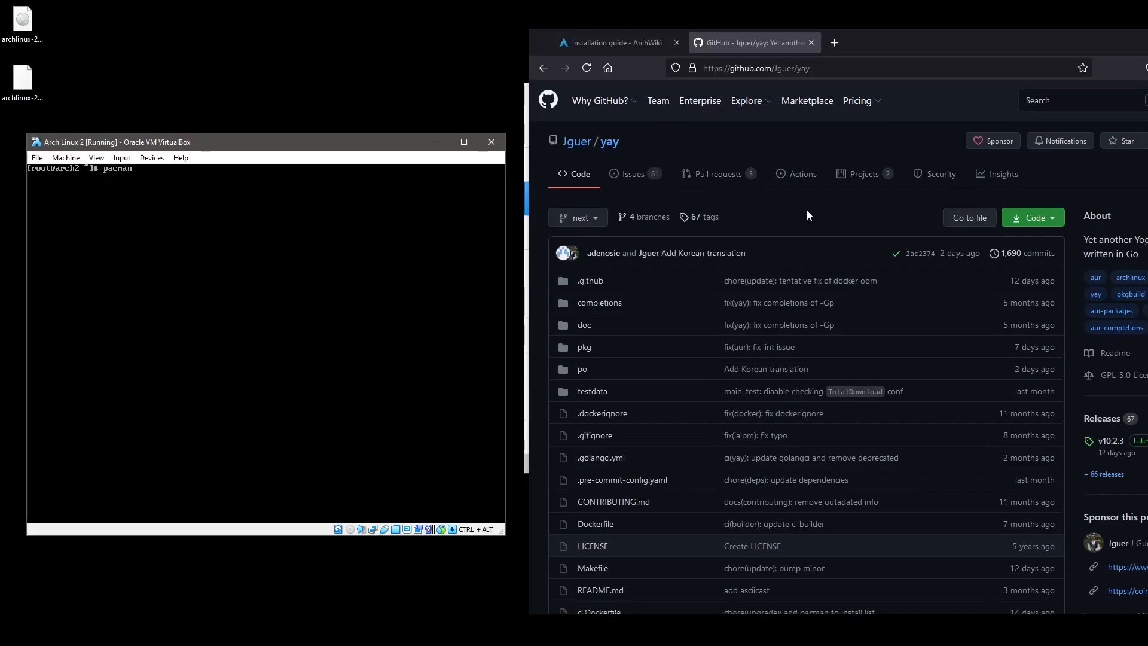
pyautogui.scroll(-15, 808, 215)
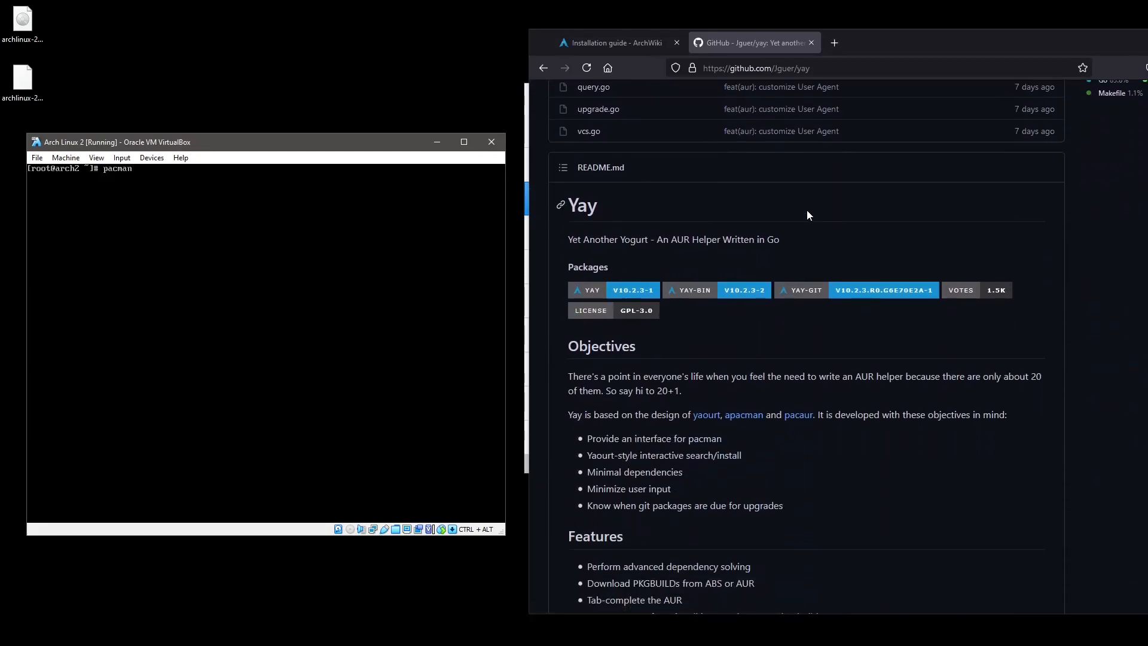
pyautogui.scroll(-3, 807, 215)
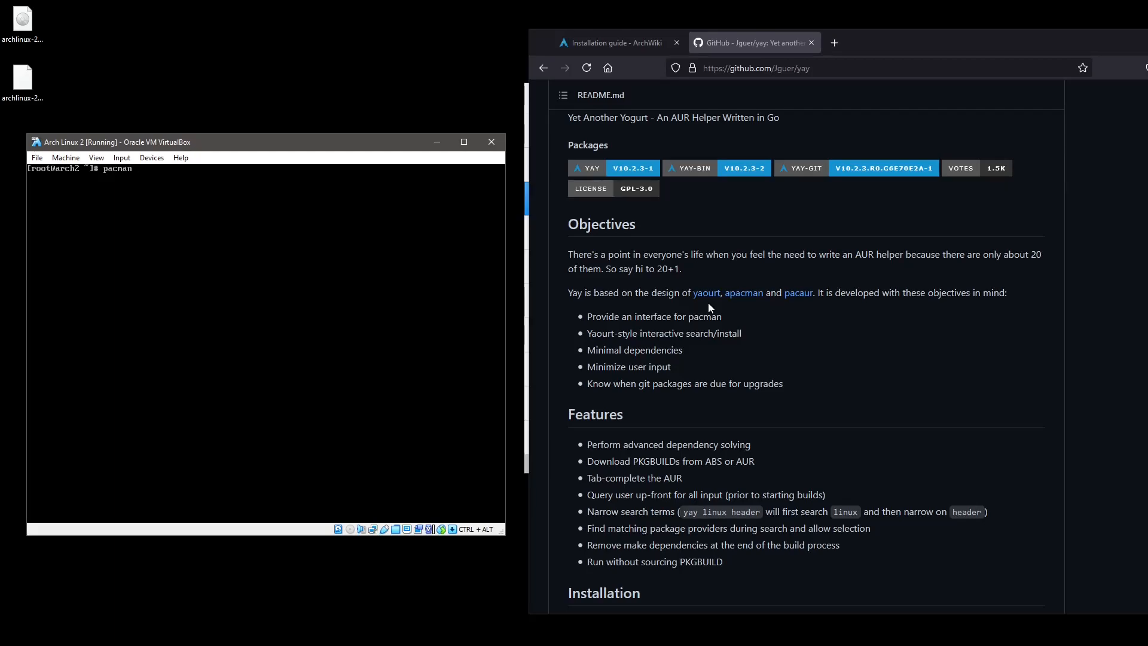
pyautogui.scroll(-2, 708, 302)
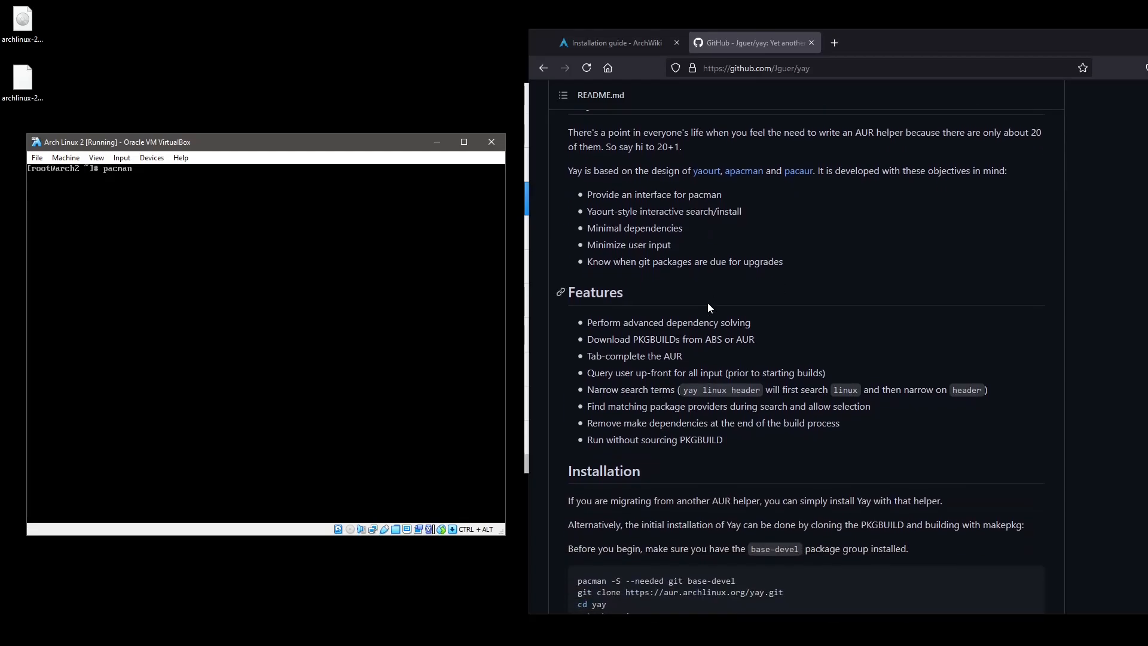
pyautogui.scroll(-4, 708, 302)
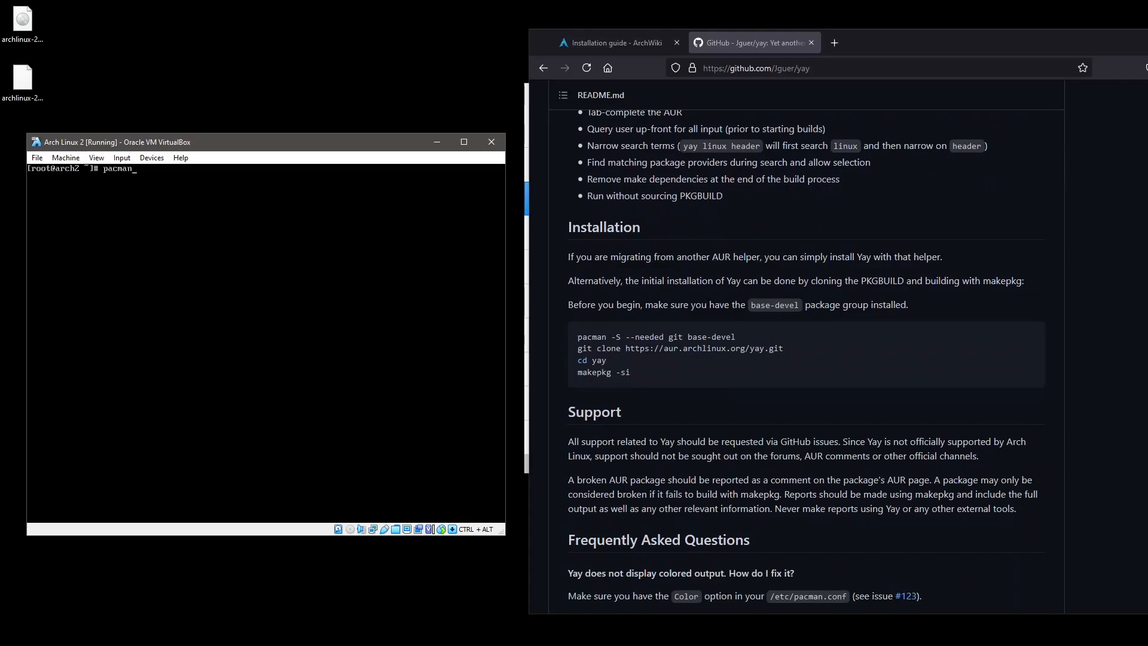
# Run pacman -S --needed git base-devel, accepting all group members and confirming.
pyautogui.write('S --needed git base-devel')
pyautogui.press('Return')
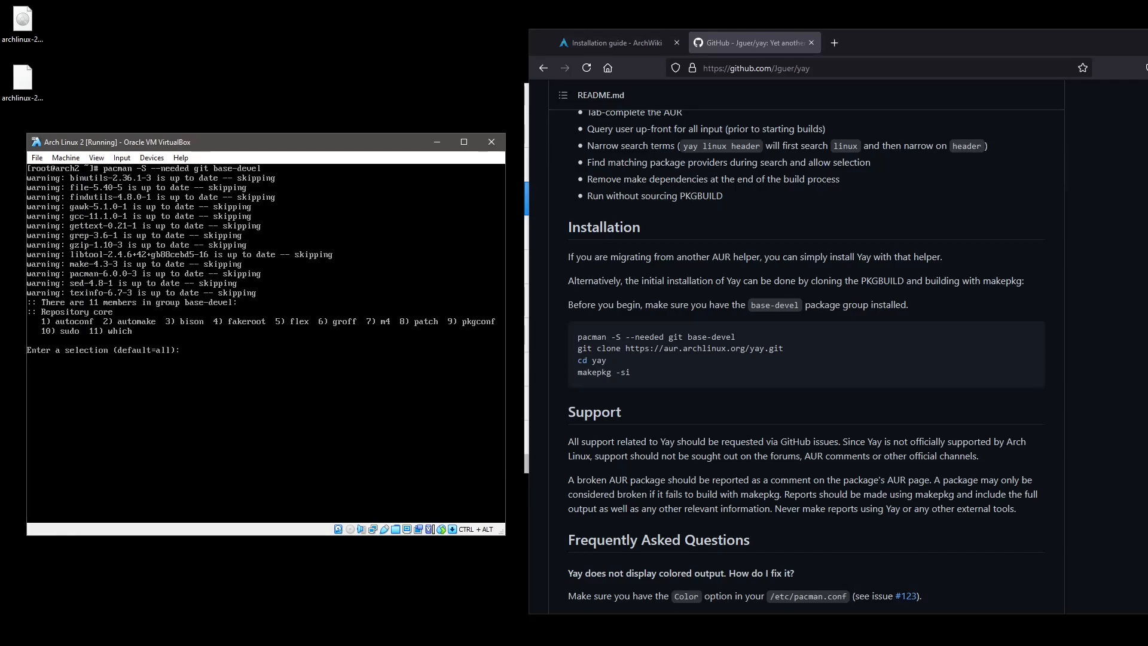
pyautogui.press('Return')
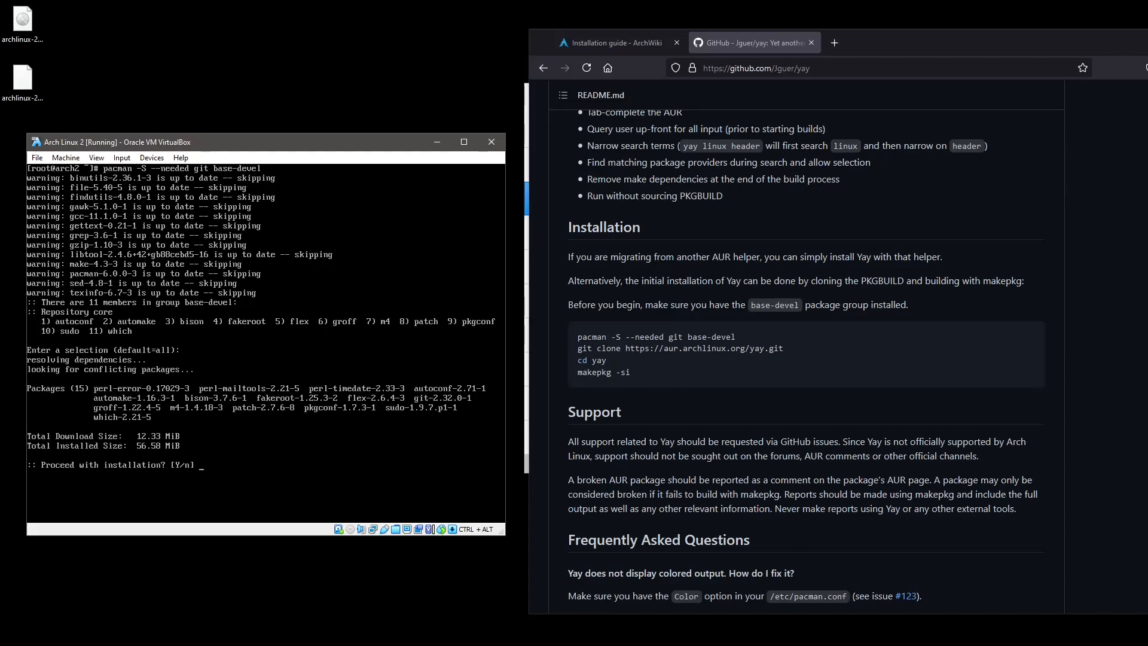
pyautogui.press('Return')
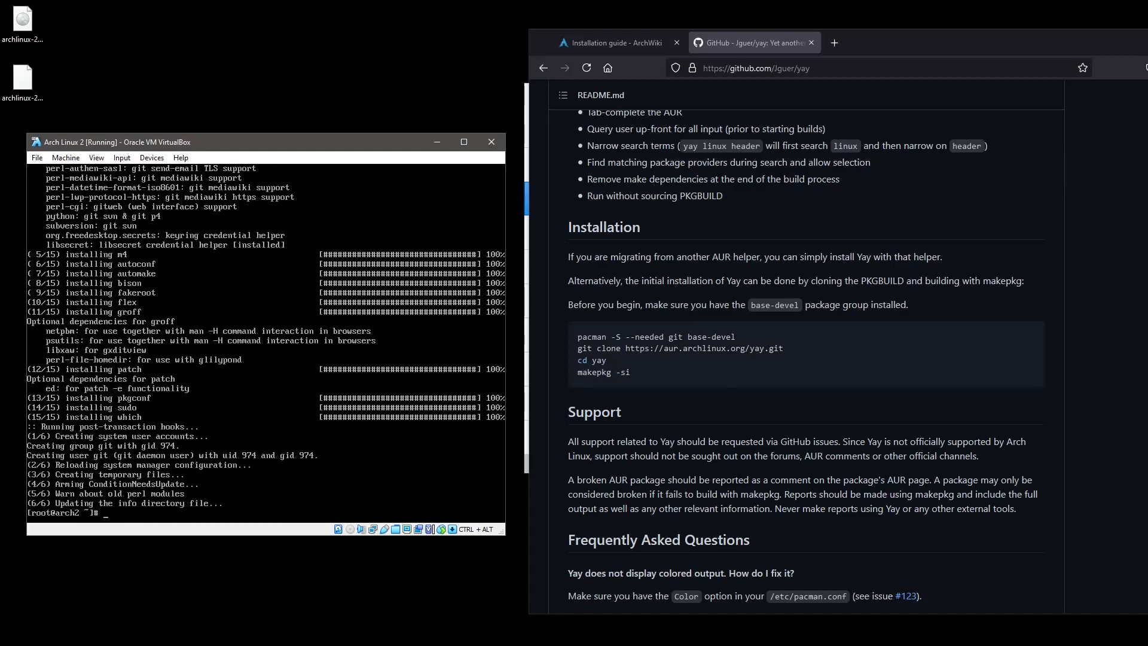
# Create the user circ with useradd circ.
pyautogui.write('useradd circ')
pyautogui.press('Return')
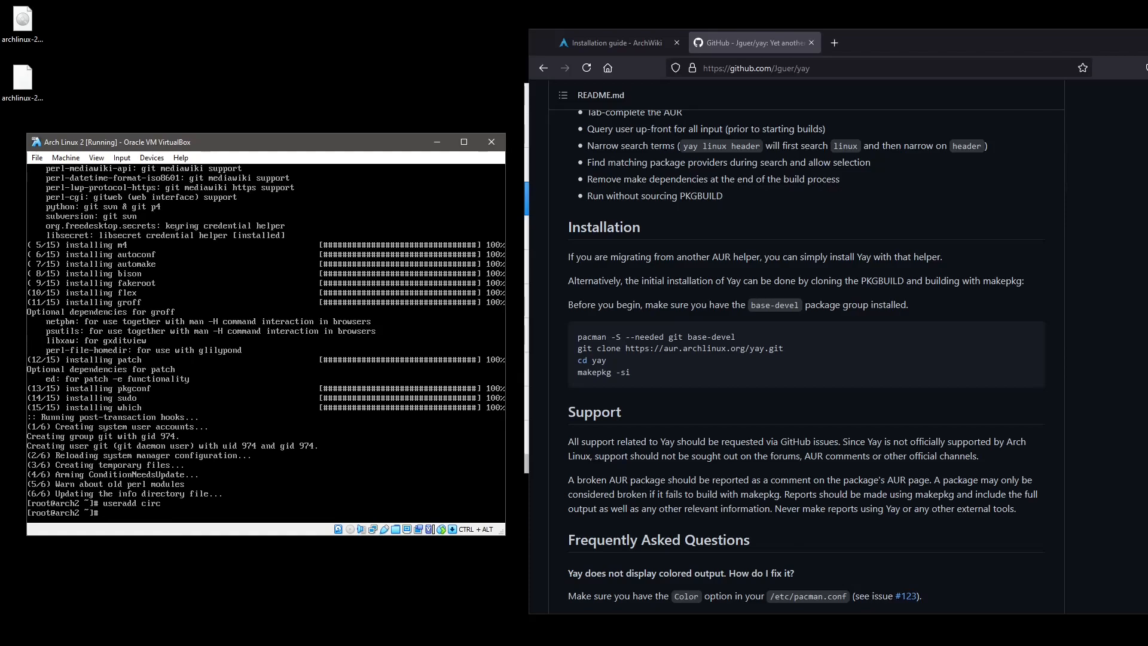
# Add circ to the circ group with usermod -aG circ circ, fixing a typo.
pyautogui.write('as')
pyautogui.write('ermod -a')
pyautogui.write('G circ,users')
pyautogui.press('BackSpace')
pyautogui.press('BackSpace')
pyautogui.press('BackSpace')
pyautogui.press('BackSpace')
pyautogui.press('BackSpace')
pyautogui.press('BackSpace')
pyautogui.press('BackSpace')
pyautogui.press('BackSpace')
pyautogui.press('BackSpace')
pyautogui.press('BackSpace')
pyautogui.write('circ circ')
pyautogui.press('Return')
pyautogui.press('Up')
pyautogui.press('Home')
pyautogui.press('Delete')
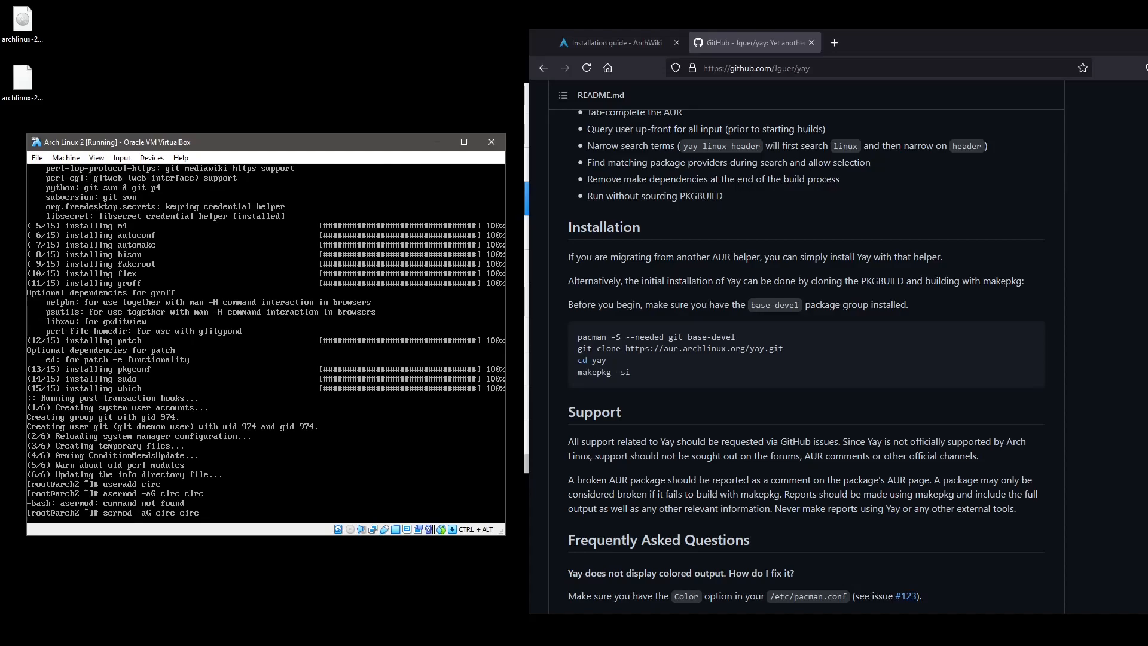
pyautogui.write('u')
pyautogui.press('Return')
# Add circ to the users and wheel groups with usermod -aG.
pyautogui.press('Up')
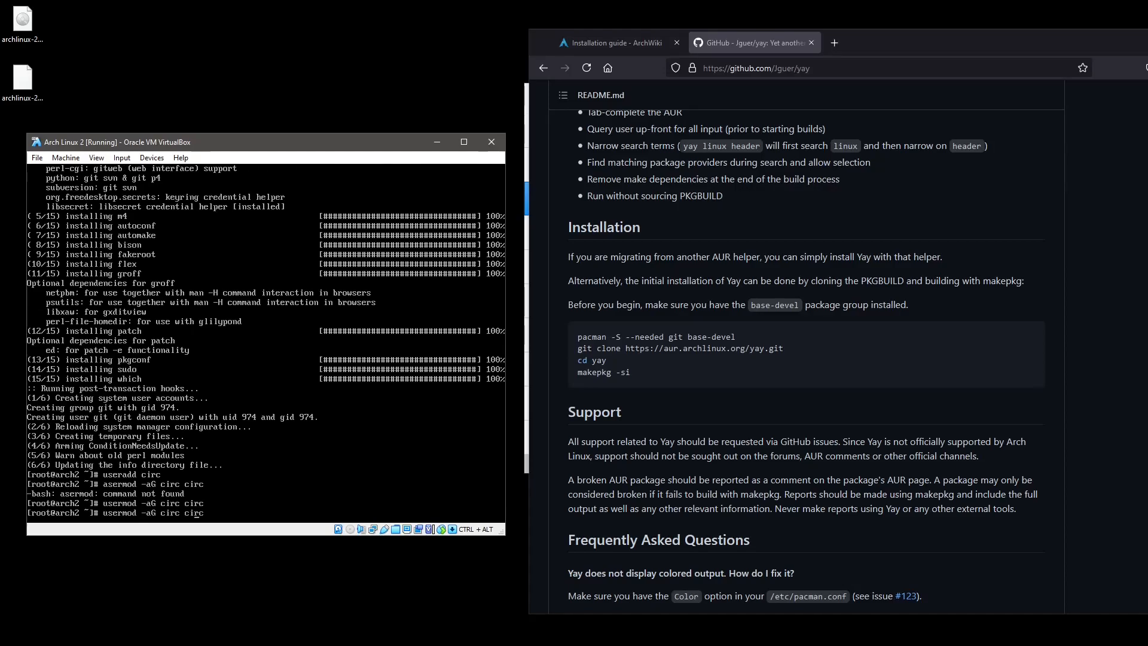
pyautogui.press('BackSpace')
pyautogui.press('BackSpace')
pyautogui.press('BackSpace')
pyautogui.press('BackSpace')
pyautogui.write('users')
pyautogui.press('Return')
pyautogui.press('Up')
pyautogui.press('BackSpace')
pyautogui.press('BackSpace')
pyautogui.press('BackSpace')
pyautogui.press('BackSpace')
pyautogui.press('BackSpace')
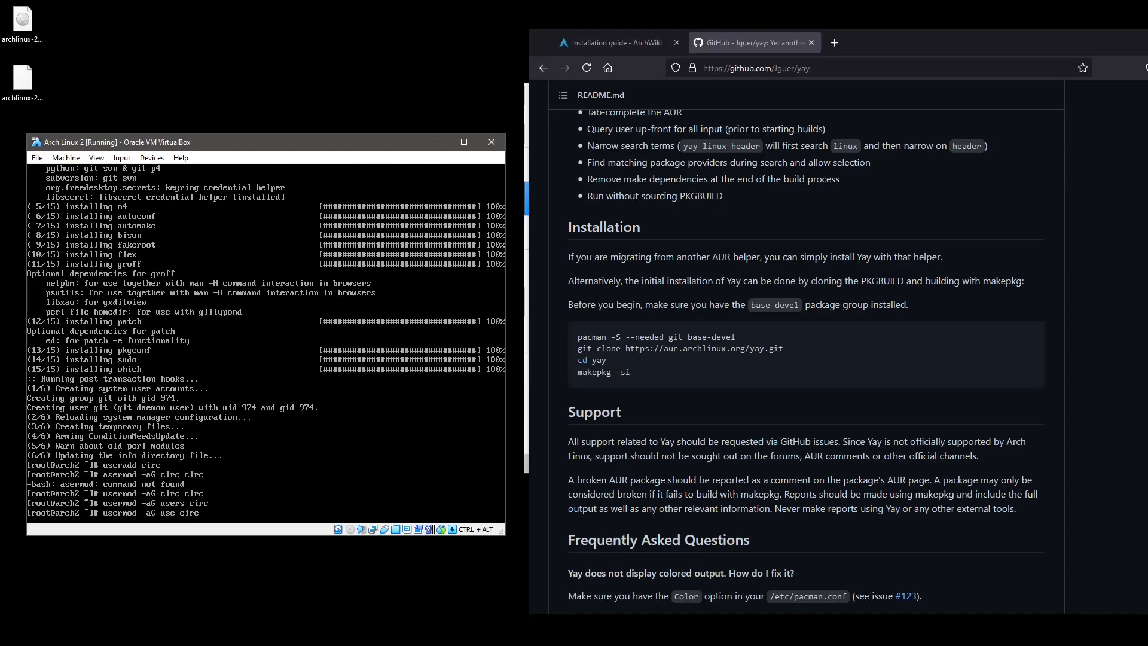
pyautogui.write('wheel')
pyautogui.press('Return')
# Try adding circ to the sudo and sudoers groups, which don't exist.
pyautogui.press('Up')
pyautogui.press('BackSpace')
pyautogui.press('BackSpace')
pyautogui.press('BackSpace')
pyautogui.press('BackSpace')
pyautogui.press('BackSpace')
pyautogui.write('sudo')
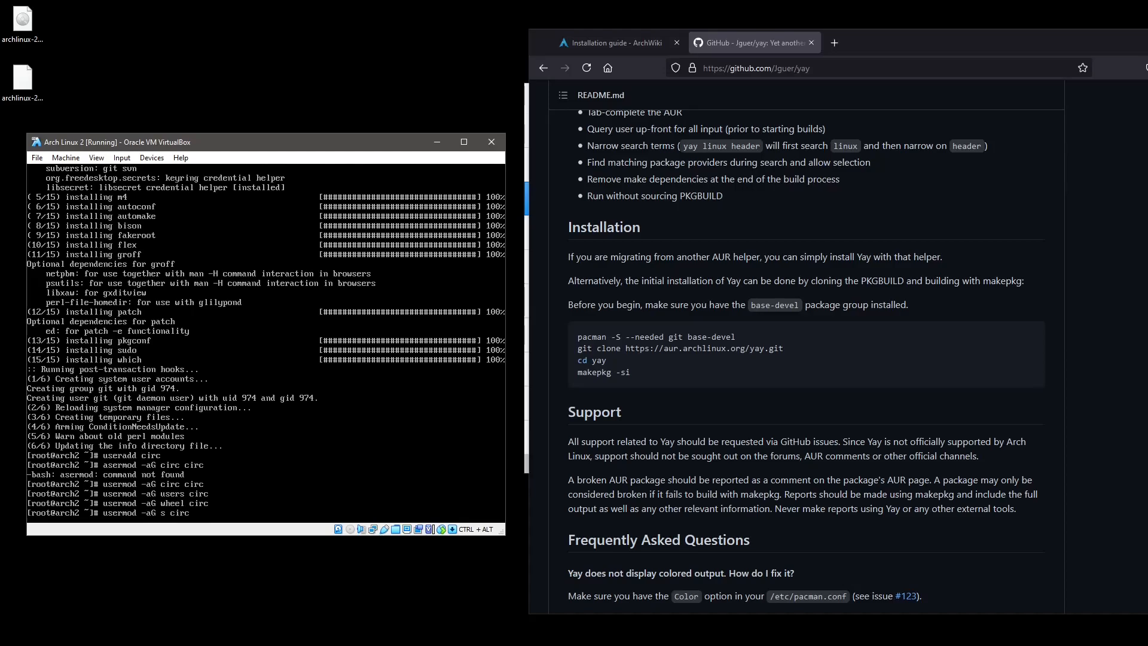
pyautogui.press('Return')
pyautogui.press('Up')
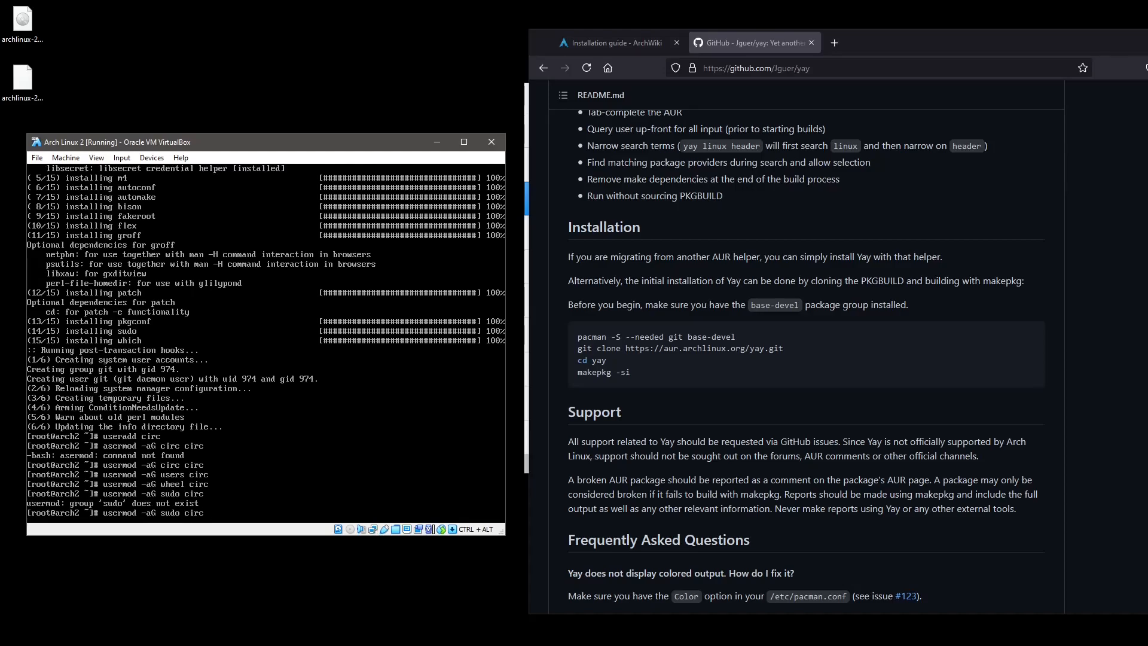
pyautogui.press('Left')
pyautogui.press('Left')
pyautogui.press('Left')
pyautogui.press('Left')
pyautogui.press('Left')
pyautogui.write('ers')
pyautogui.press('Return')
# Uncomment %wheel ALL=(ALL) ALL in visudo, save, and confirm circ's groups with id circ.
pyautogui.write('visudo')
pyautogui.press('Return')
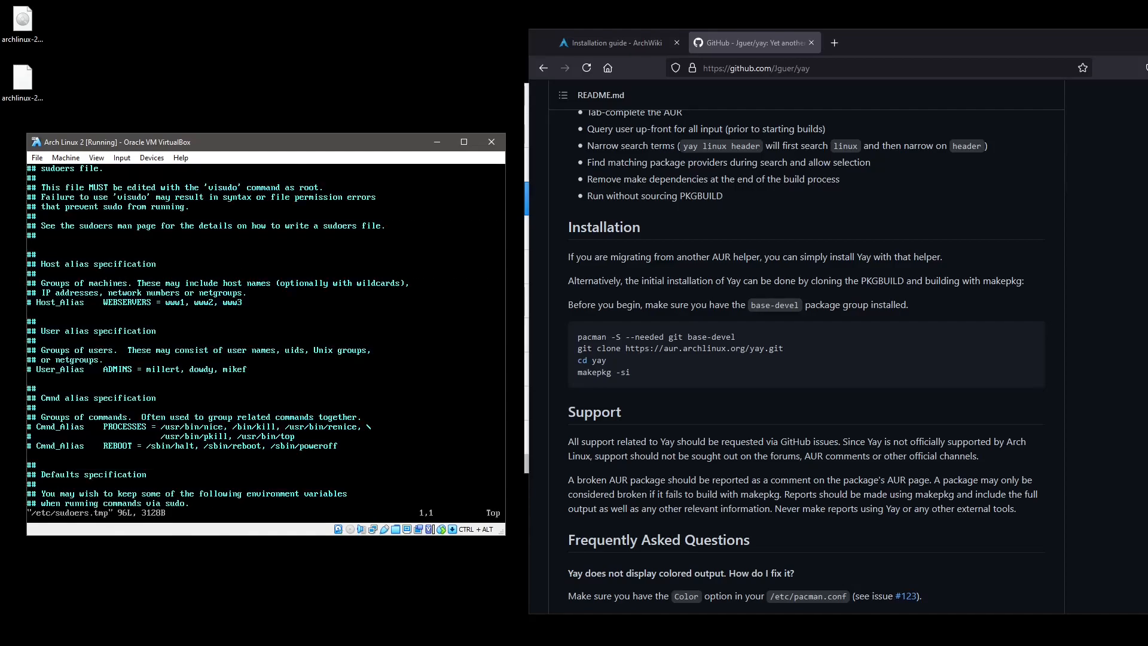
pyautogui.hotkey('ctrl', 'f')
pyautogui.hotkey('ctrl', 'f')
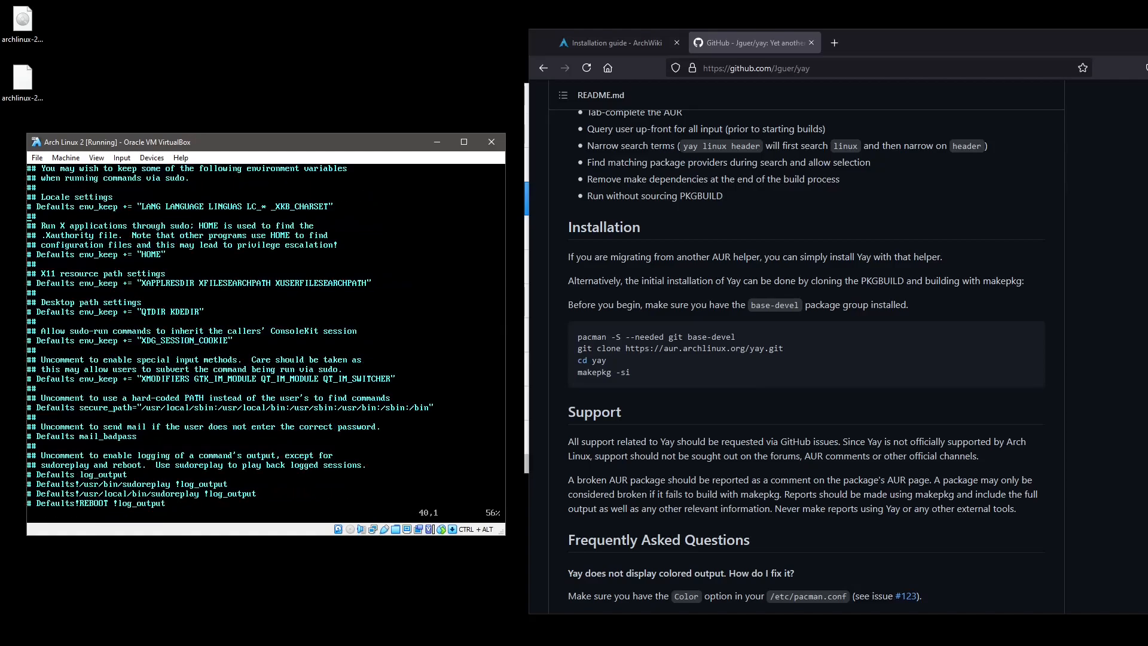
pyautogui.press('Down')
pyautogui.press('Down')
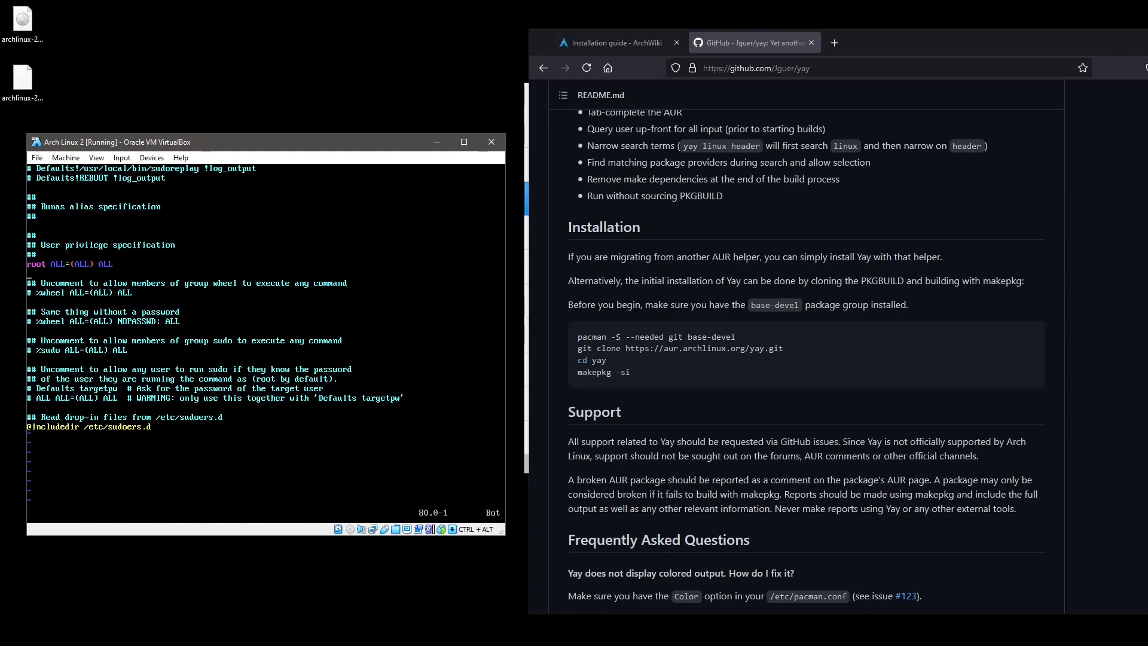
pyautogui.press('Down')
pyautogui.press('Down')
pyautogui.press('x')
pyautogui.press('x')
pyautogui.write(':w')
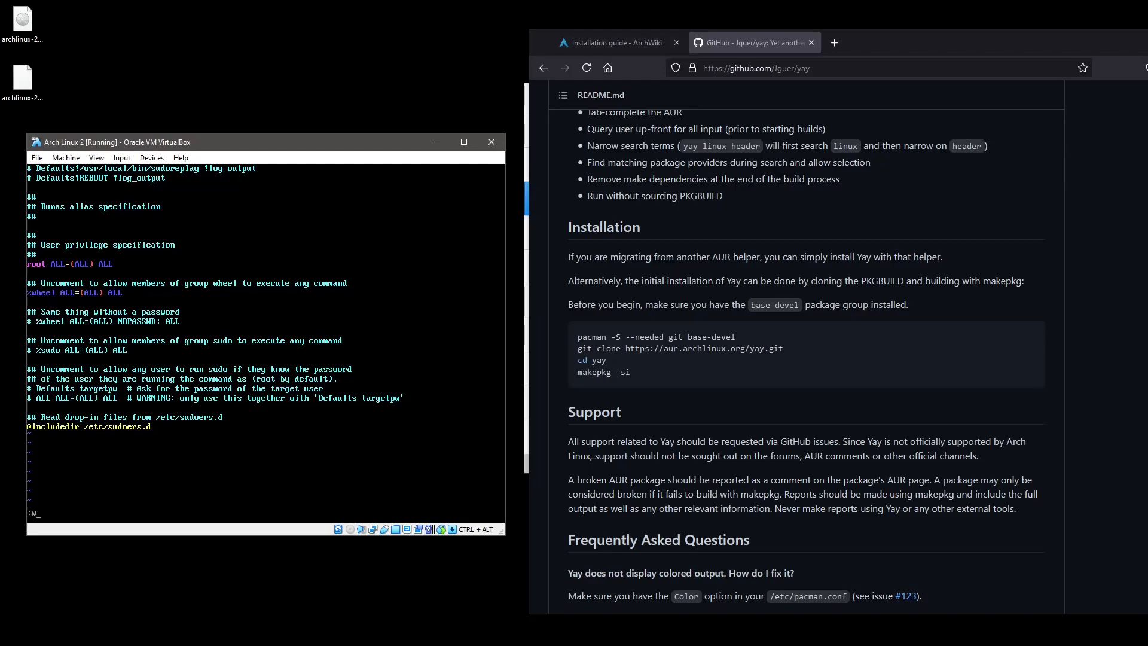
pyautogui.write('q')
pyautogui.press('Return')
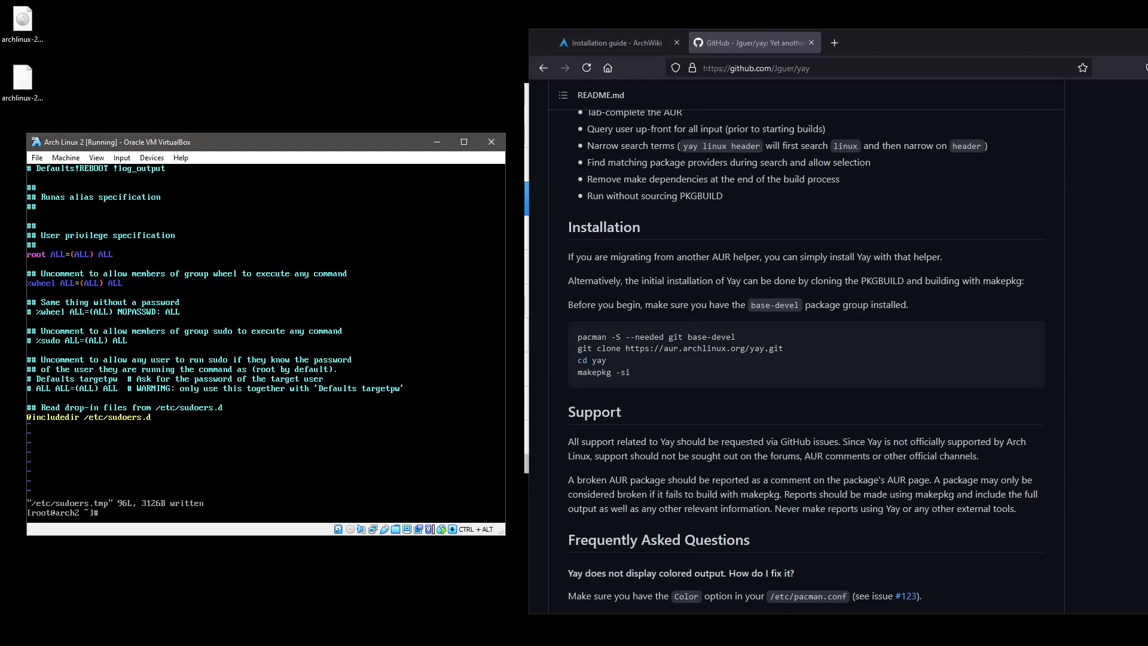
pyautogui.write('id circ')
pyautogui.press('Return')
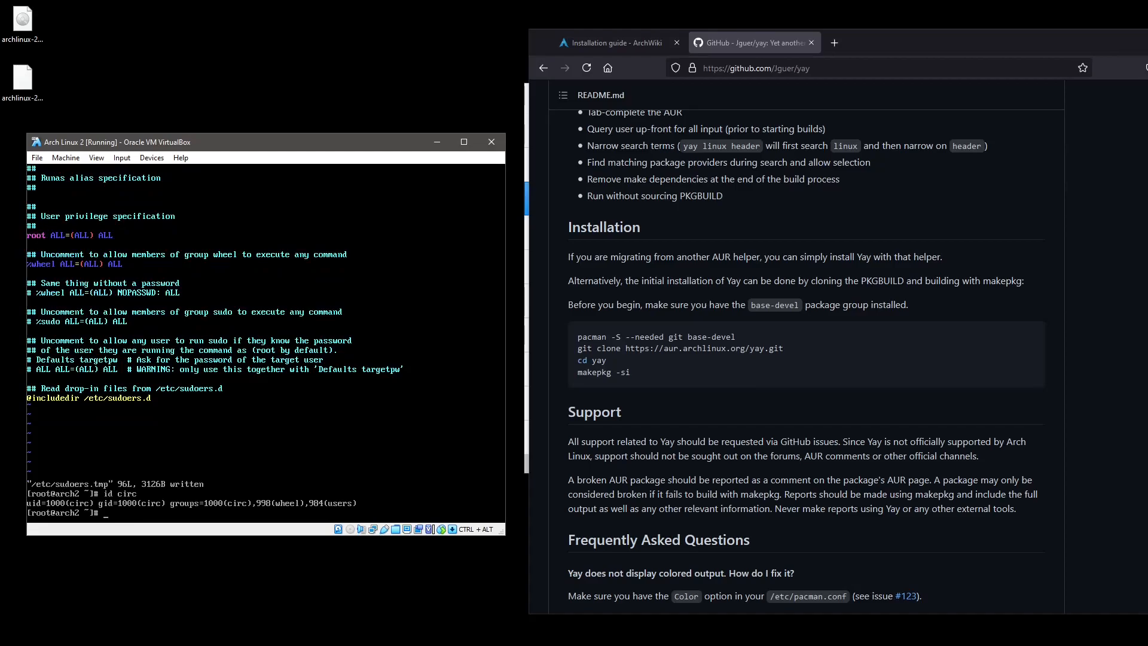
# Log out of the root session and attempt a console login as circ.
pyautogui.hotkey('ctrl', 'd')
pyautogui.write('circ')
pyautogui.press('Return')
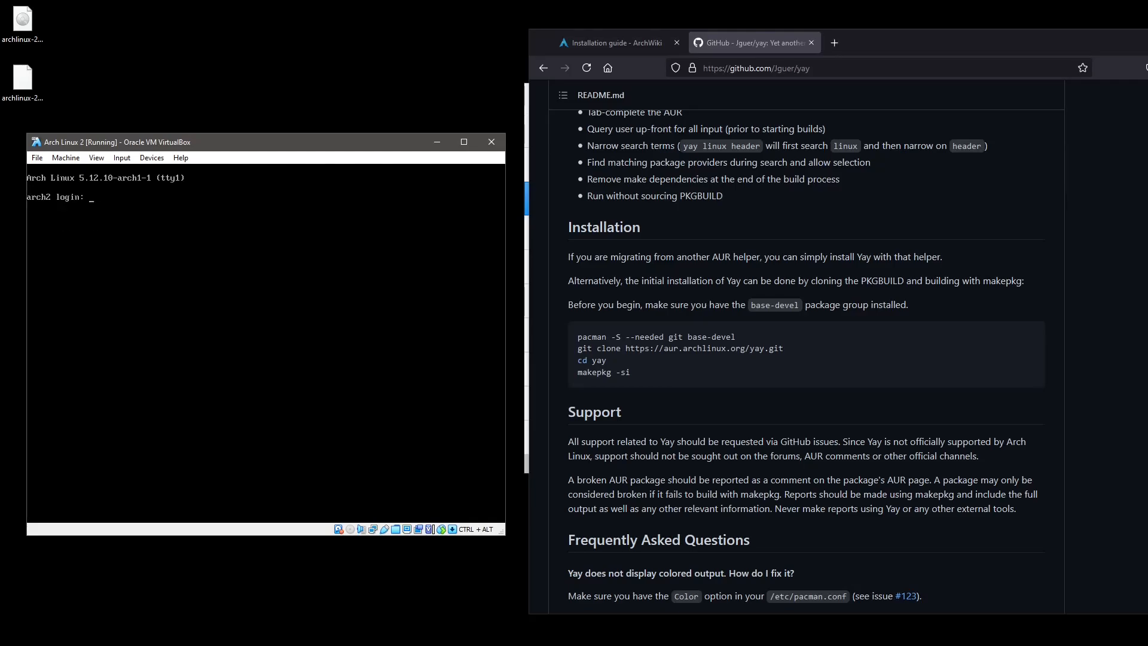
# Log back in at the arch2 prompt as root with its password.
pyautogui.write('root')
pyautogui.press('Return')
pyautogui.write('root')
pyautogui.press('Return')
pyautogui.write('oot')
pyautogui.press('Return')
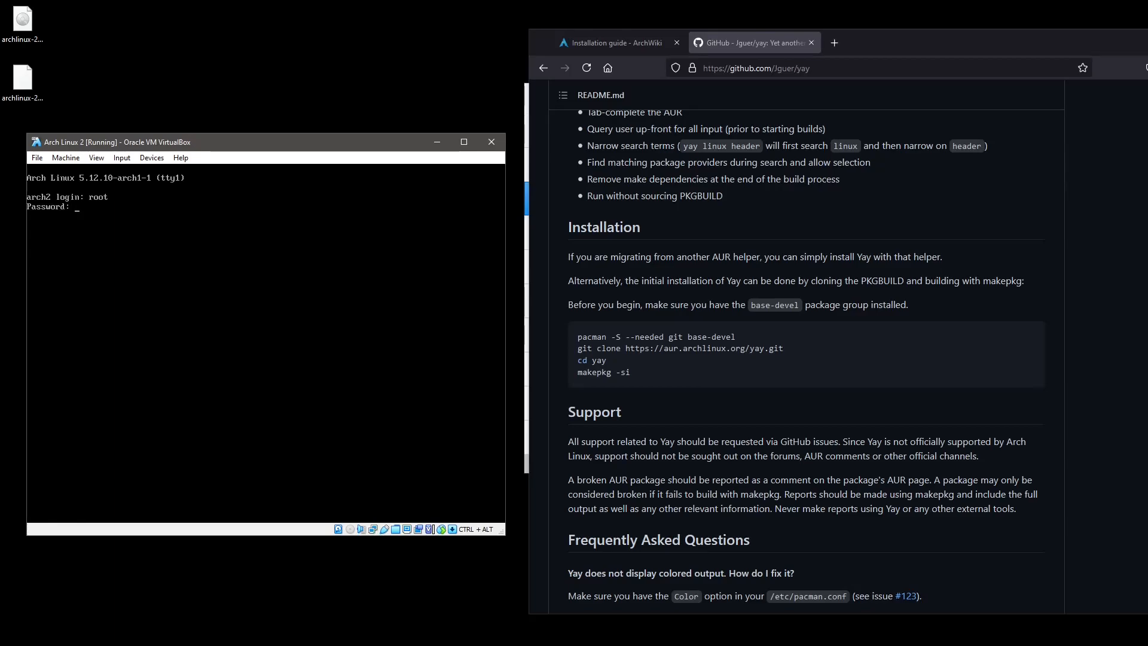
pyautogui.press('Return')
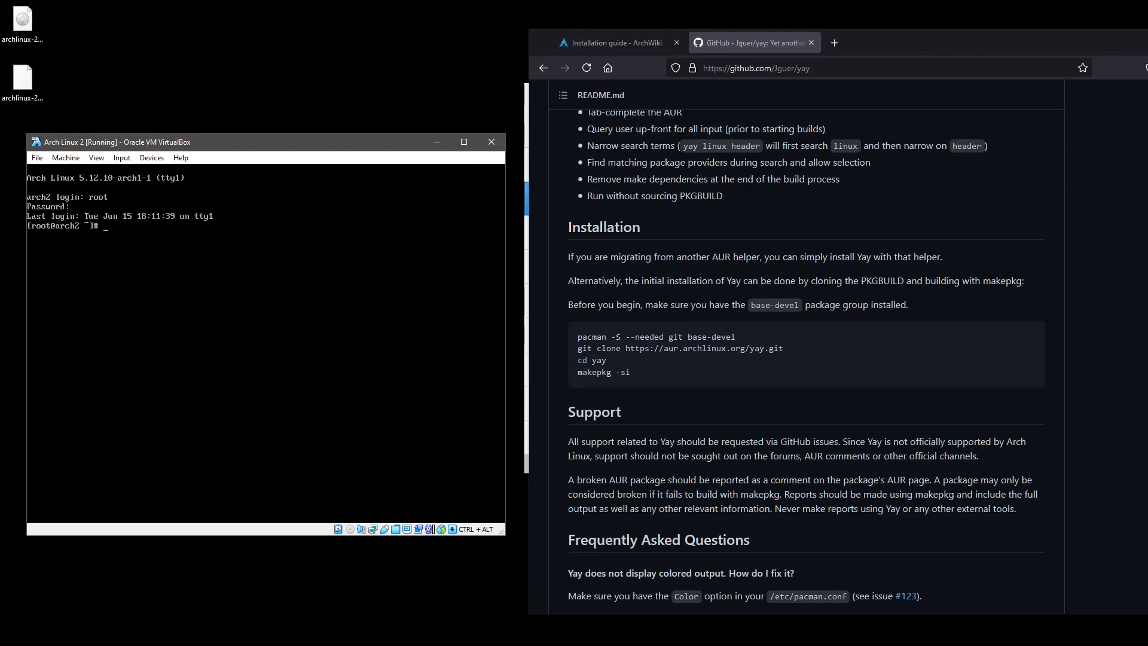
pyautogui.write('pass')
pyautogui.write('wds')
pyautogui.write(' circ')
pyautogui.press('Return')
pyautogui.press('Return')
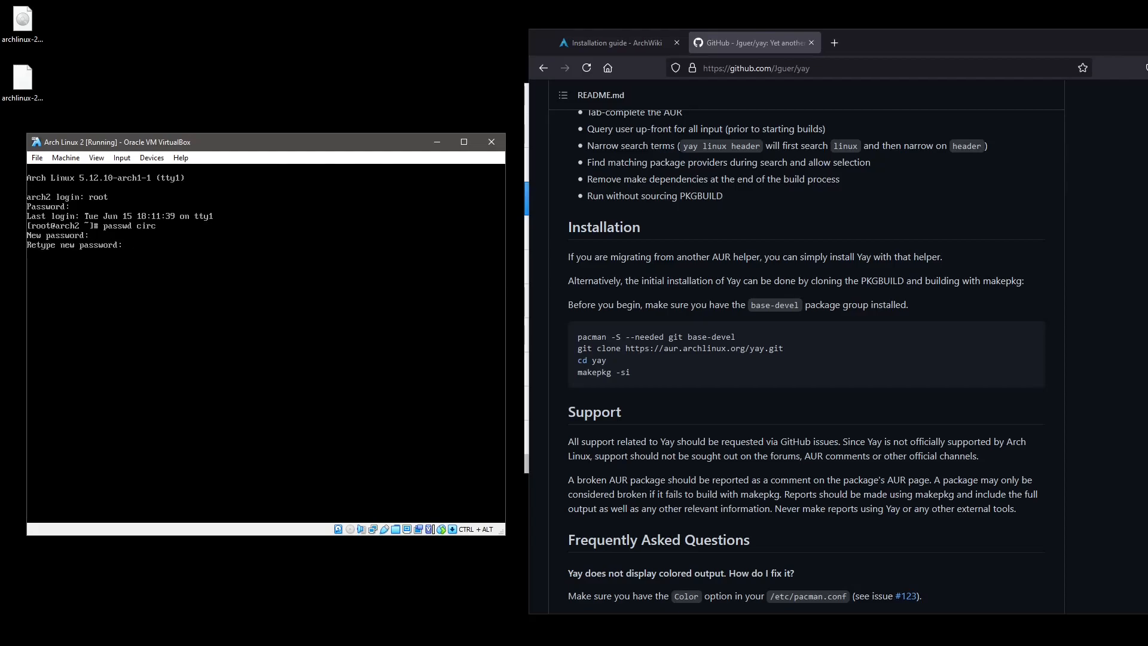
pyautogui.press('Return')
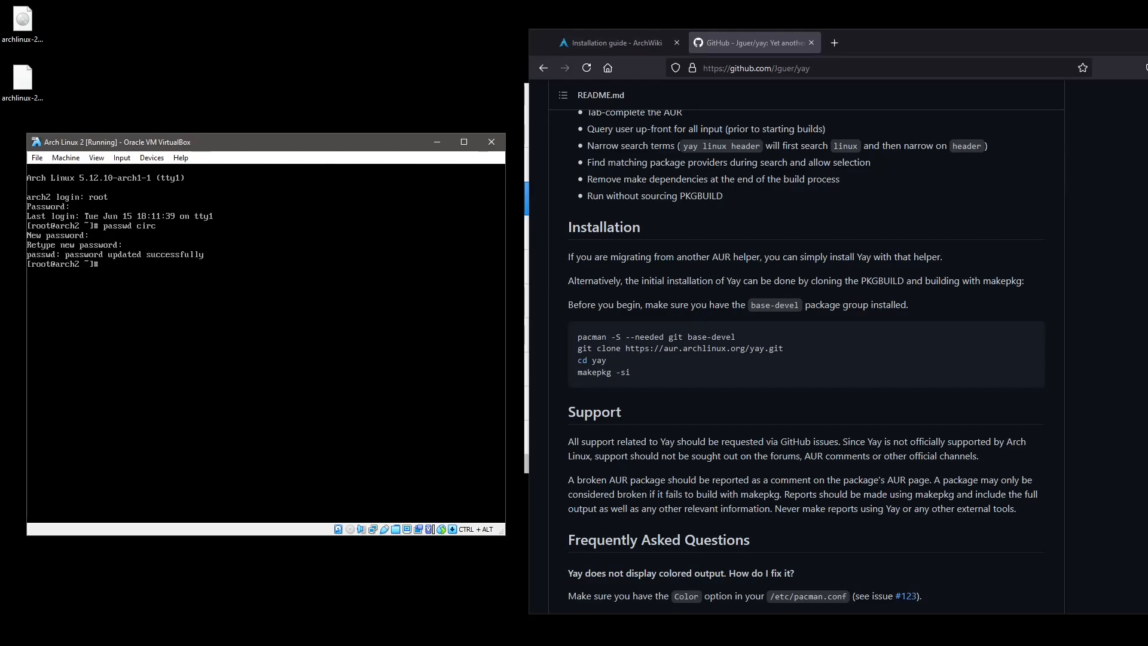
# Log out of root and log in on the console as circ.
pyautogui.hotkey('ctrl', 'd')
pyautogui.write('circ')
pyautogui.press('Return')
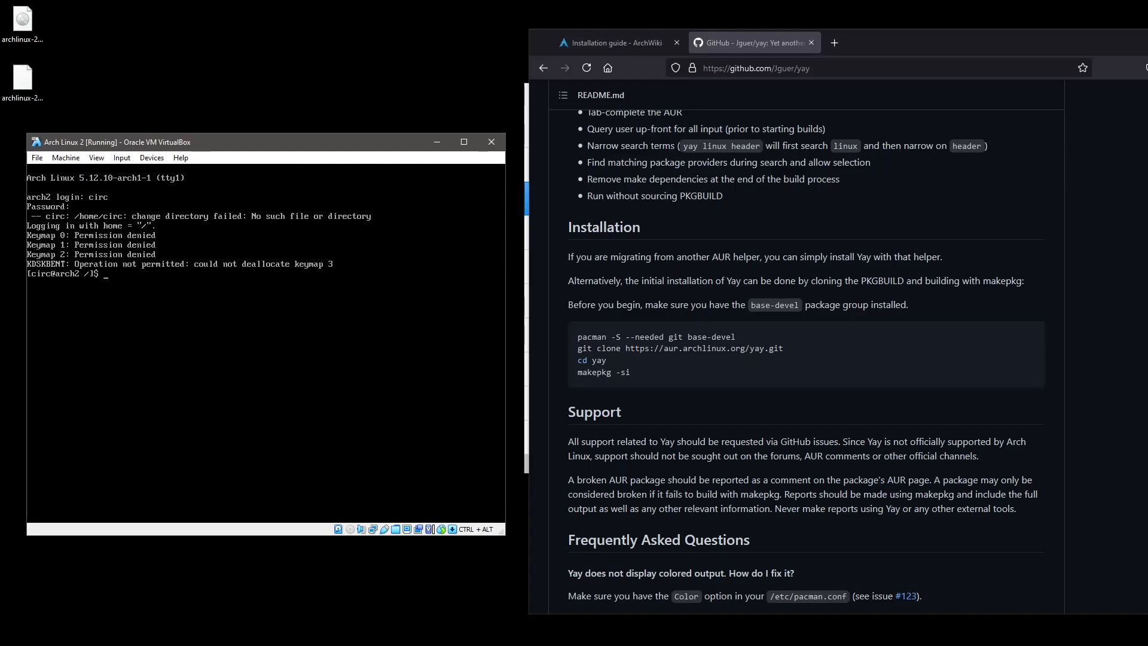
# Become root with sudo su and create the /home/circ directory.
pyautogui.write('udo su')
pyautogui.press('Return')
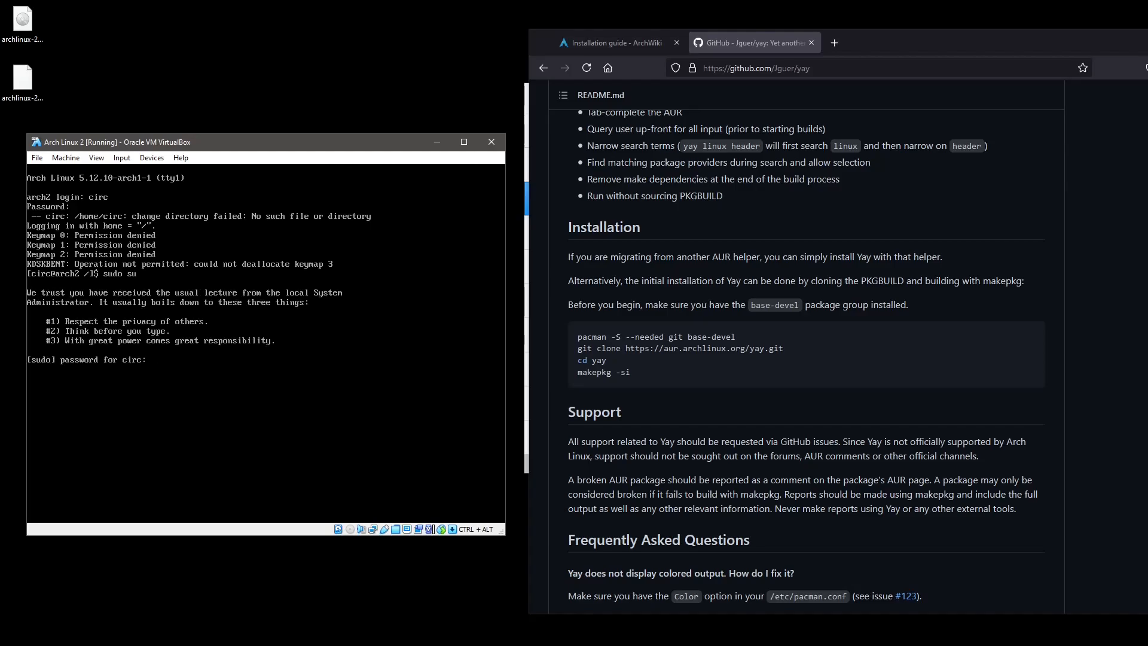
pyautogui.press('Return')
pyautogui.write('mkdir /gh')
pyautogui.press('BackSpace')
pyautogui.press('BackSpace')
pyautogui.write('home/circ')
pyautogui.press('Return')
# Make /home/circ owned by circ:circ with 711 permissions.
pyautogui.write('ch')
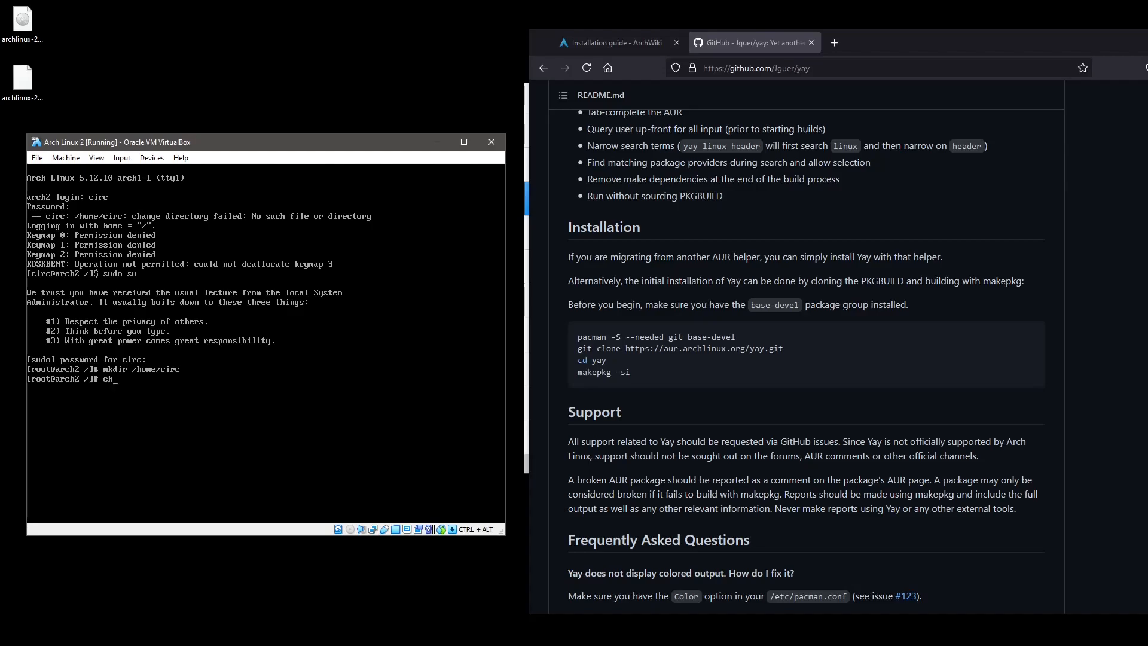
pyautogui.write('own circ:circ /home/circ/')
pyautogui.press('Return')
pyautogui.write('chm')
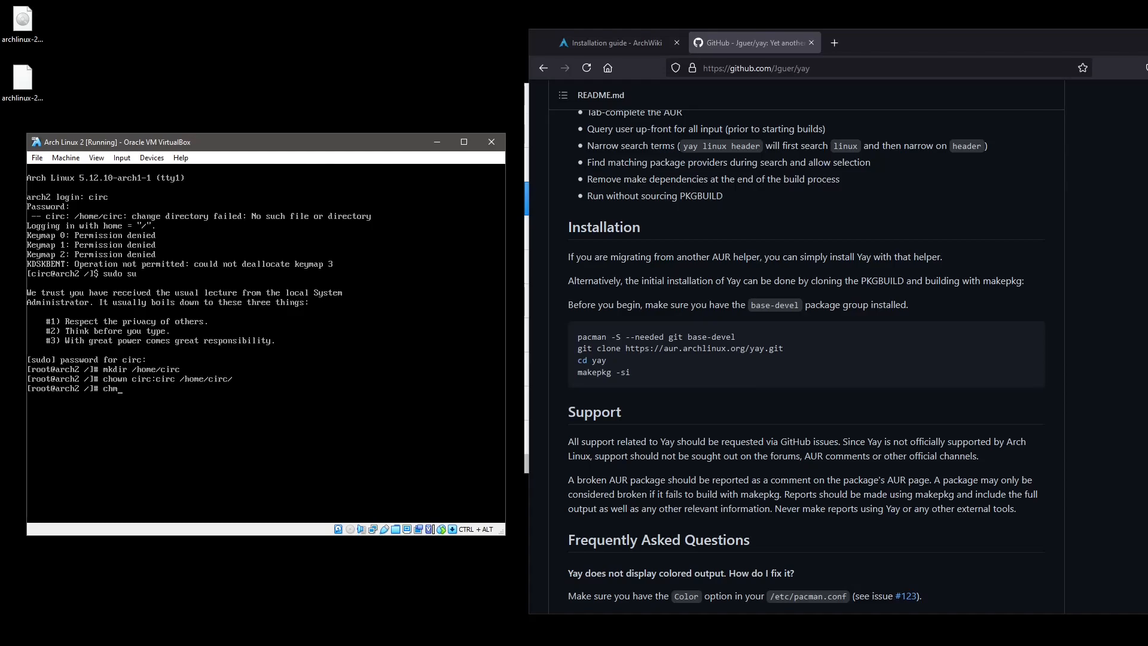
pyautogui.write('od 711 /home/circ/')
pyautogui.press('Return')
# Verify ownership with ls -la / and ls -la /home/, then log out.
pyautogui.write('ls -la /')
pyautogui.press('Return')
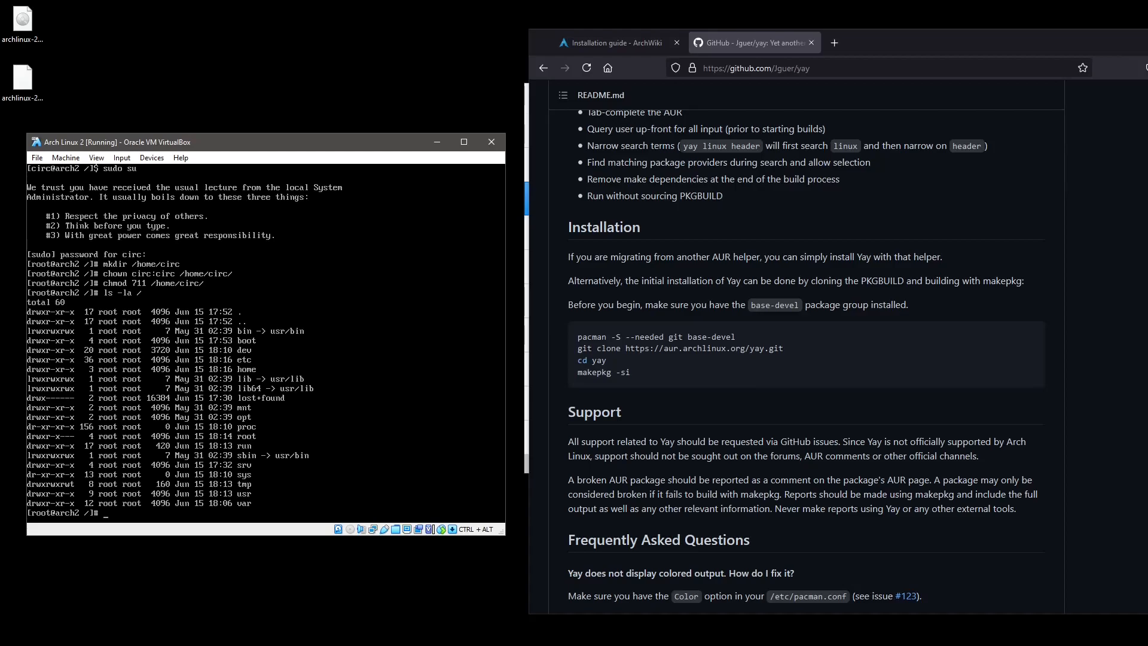
pyautogui.press('Up')
pyautogui.write('home/')
pyautogui.press('Return')
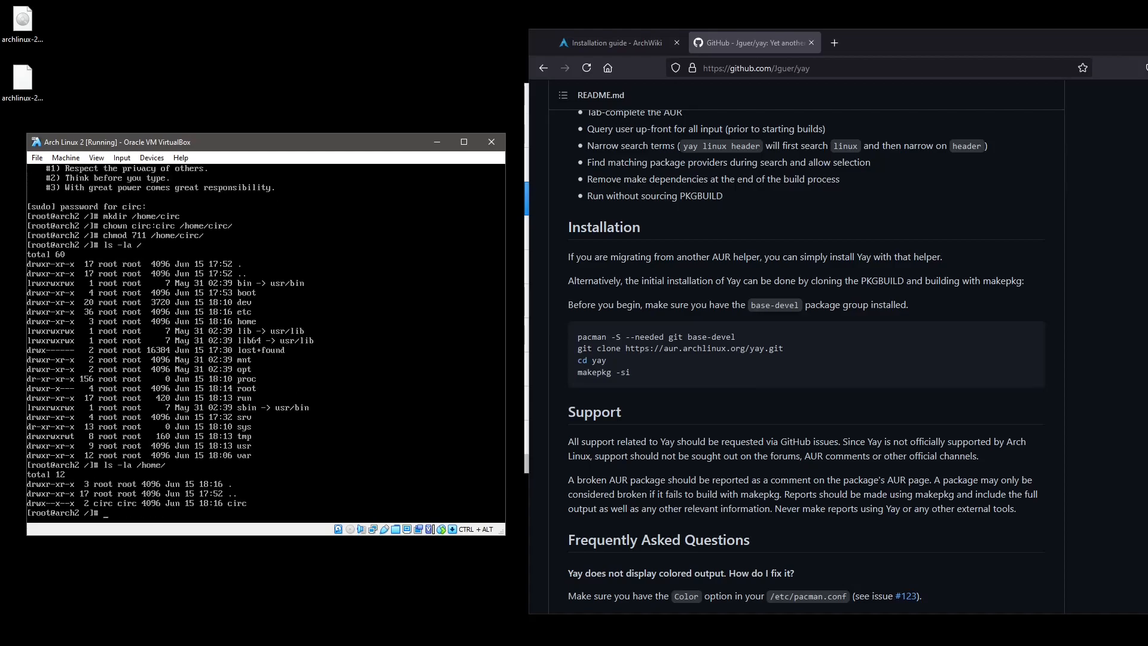
pyautogui.hotkey('ctrl', 'd')
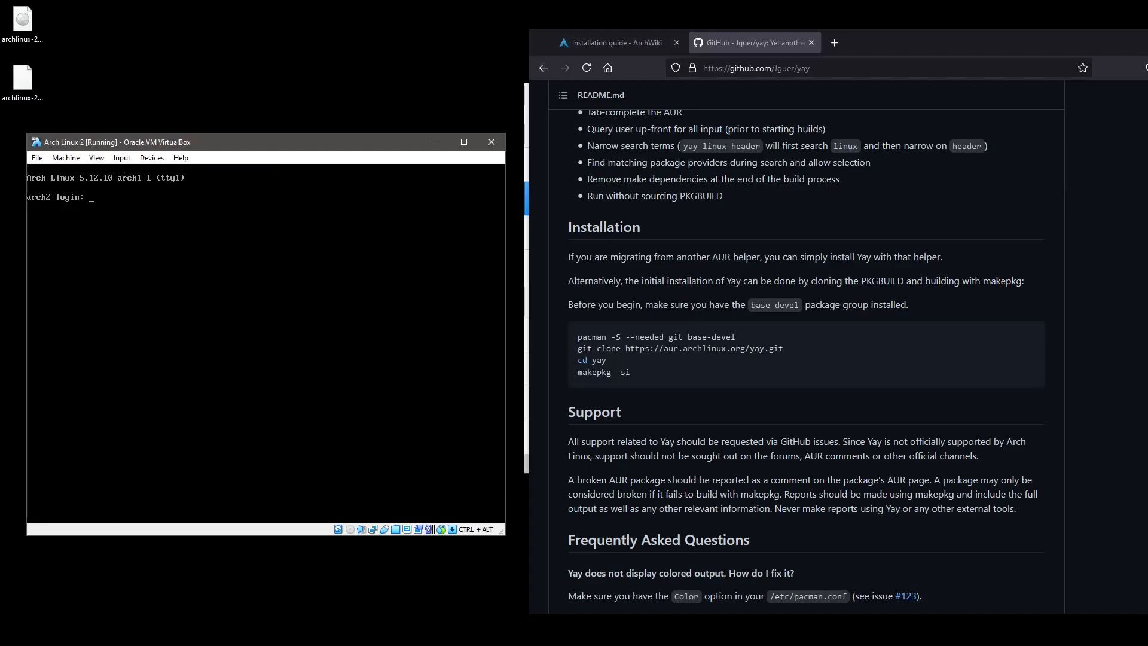
# Log in as circ and try loading the sv-latin1 keymap with loadkeys.
pyautogui.write('circ')
pyautogui.press('Return')
pyautogui.press('Return')
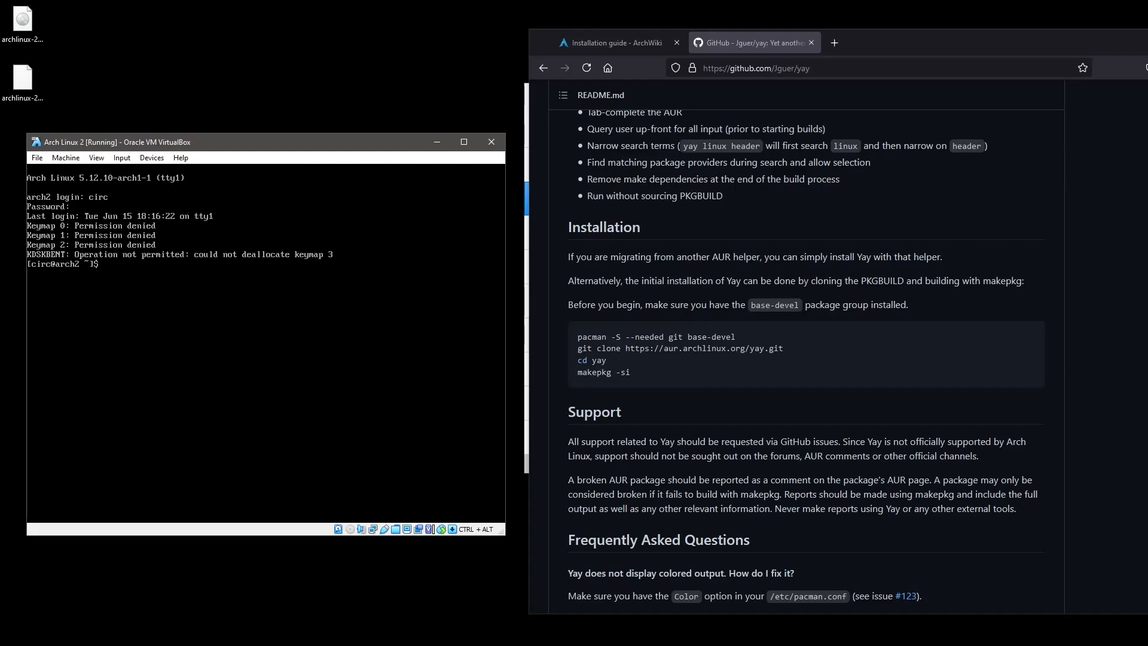
pyautogui.write('loadkeys sv-öatin1')
pyautogui.press('Return')
# Rerun the corrected loadkeys sv-latin1 command, then become root with sudo su.
pyautogui.press('Up')
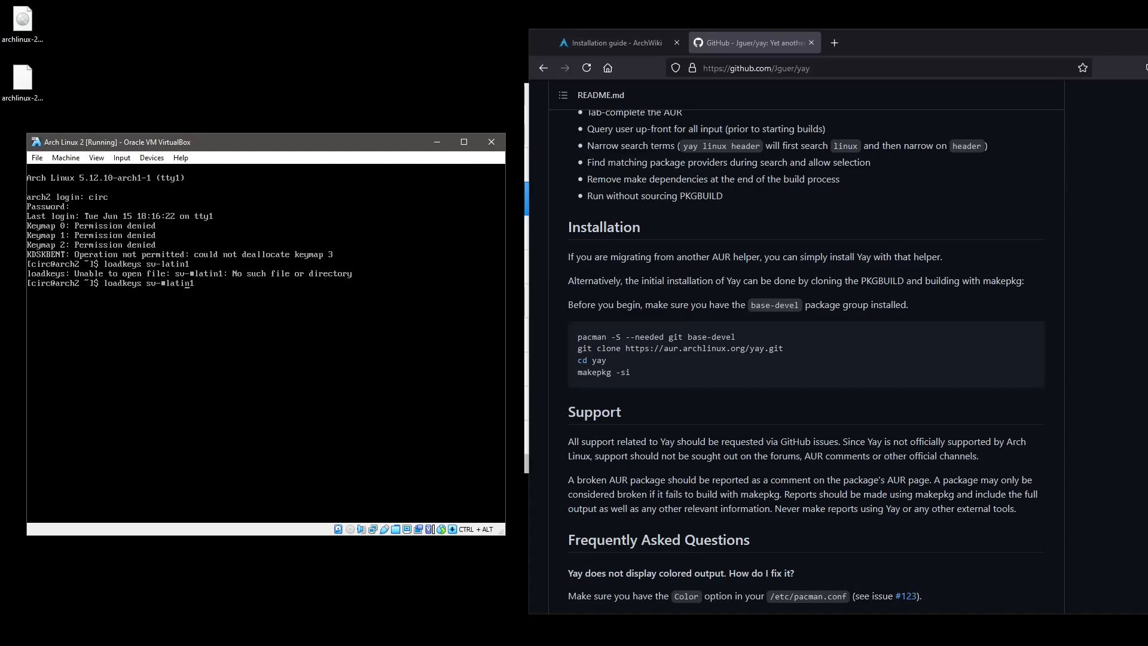
pyautogui.press('Left')
pyautogui.press('Left')
pyautogui.press('Left')
pyautogui.press('Left')
pyautogui.press('Left')
pyautogui.press('Left')
pyautogui.press('BackSpace')
pyautogui.press('Return')
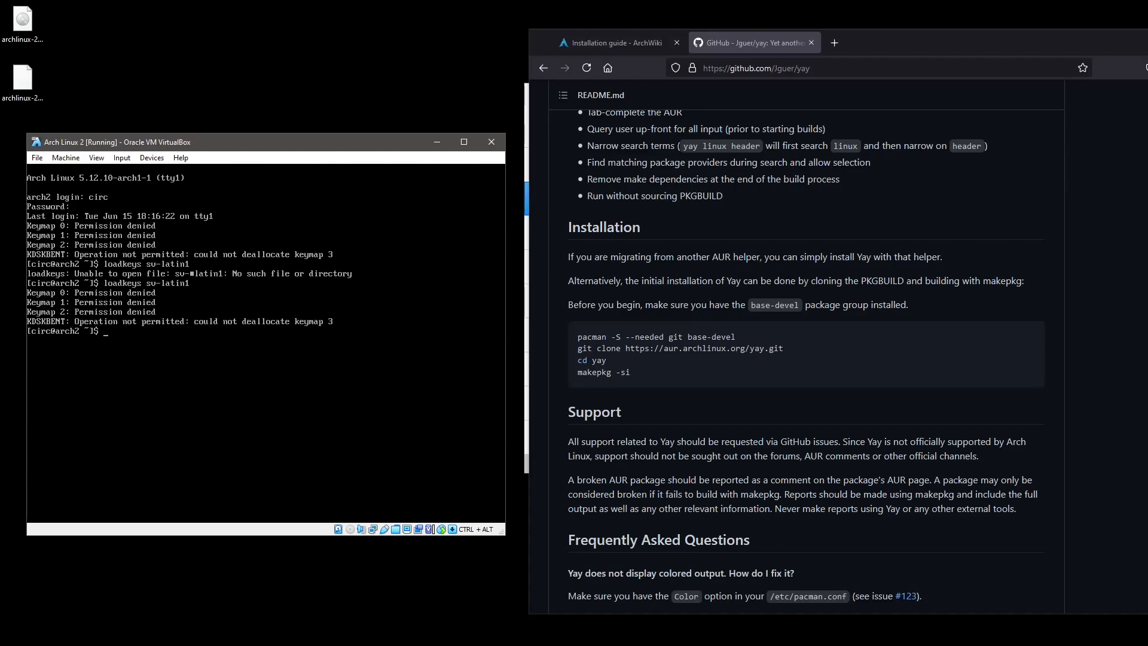
pyautogui.write('udo su')
pyautogui.press('Return')
pyautogui.press('Return')
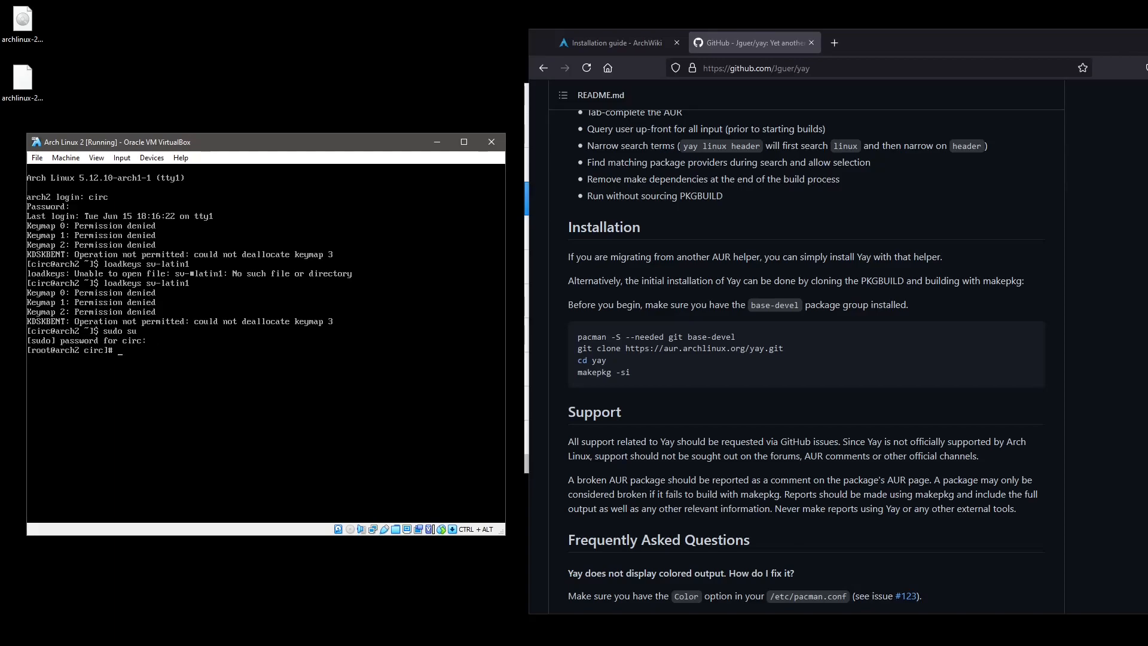
# Show the permissions of /usr/bin/loadkeys with ls -la, fixing the option typo.
pyautogui.write('ls -la /usr/bin/loadkeys')
pyautogui.press('Return')
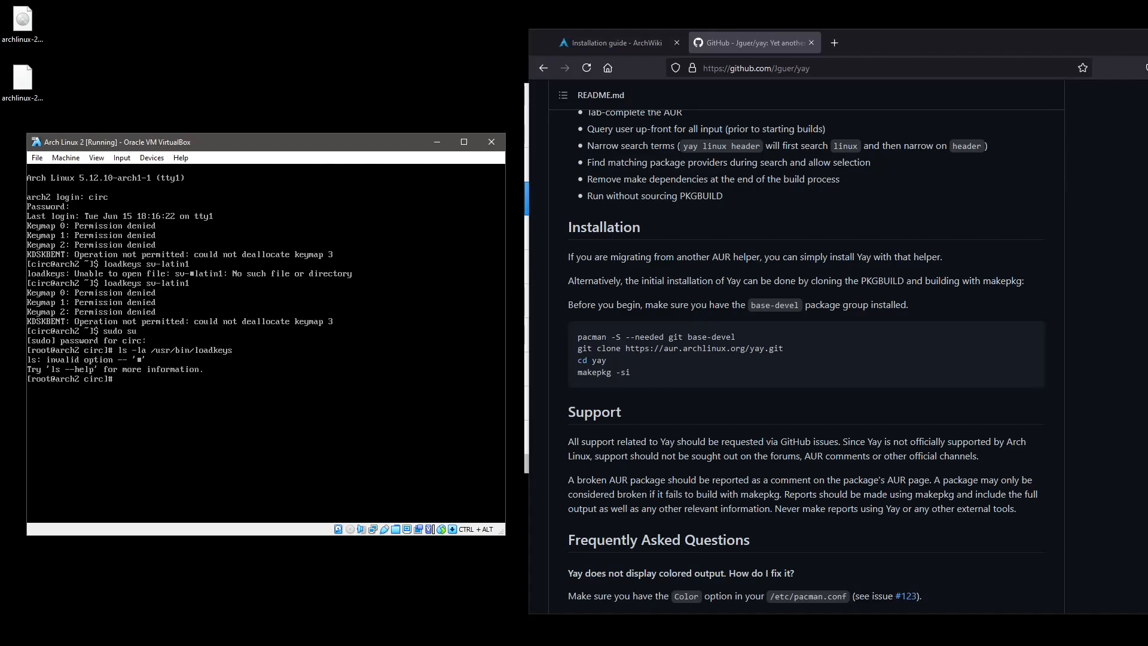
pyautogui.press('Up')
pyautogui.press('Left')
pyautogui.press('Left')
pyautogui.press('Left')
pyautogui.press('Left')
pyautogui.press('Left')
pyautogui.press('Left')
pyautogui.press('Left')
pyautogui.press('Left')
pyautogui.press('Left')
pyautogui.press('Left')
pyautogui.press('Left')
pyautogui.press('Left')
pyautogui.press('Left')
pyautogui.press('Left')
pyautogui.press('Left')
pyautogui.press('Left')
pyautogui.press('Left')
pyautogui.press('Left')
pyautogui.press('BackSpace')
pyautogui.press('Return')
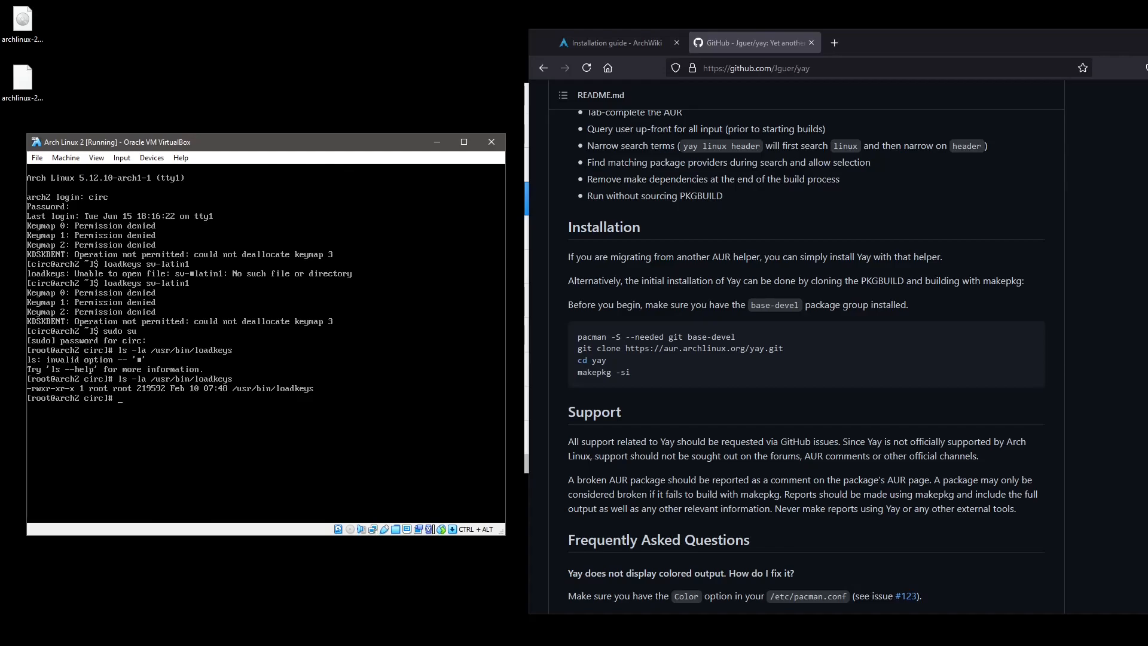
# Return to root's home directory with cd and clear the screen.
pyautogui.write('cd')
pyautogui.press('Return')
pyautogui.hotkey('ctrl', 'l')
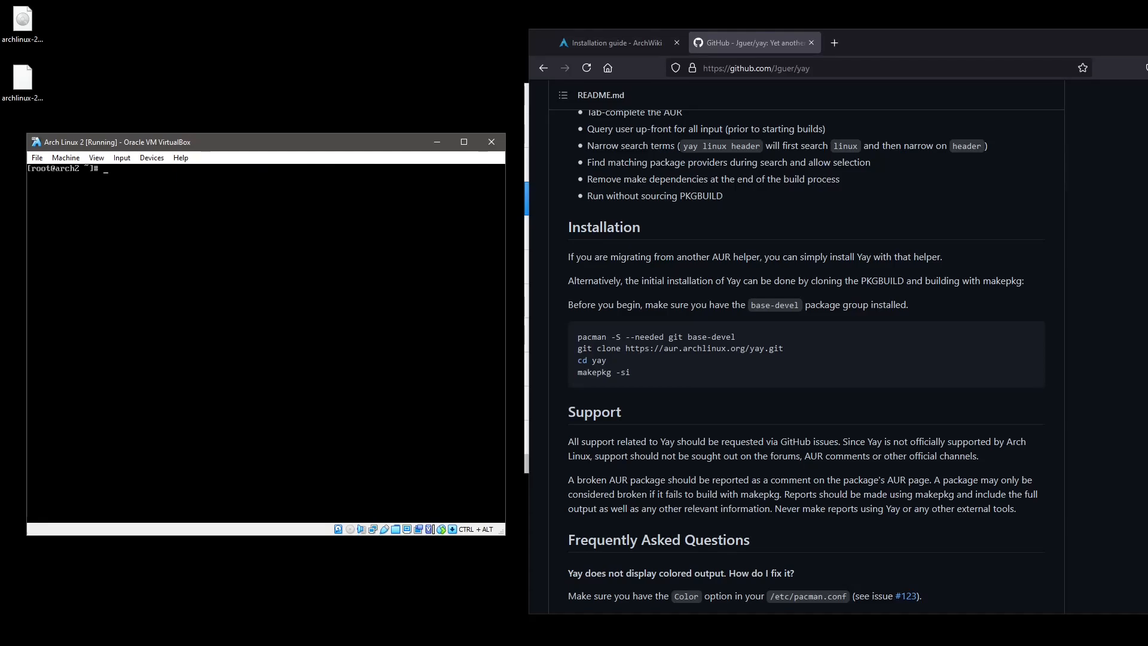
# Exit the root shell back to user circ and clear the terminal.
pyautogui.hotkey('ctrl', 'd')
pyautogui.write('clear')
pyautogui.press('Return')
pyautogui.write('git clone https://aur.archlinux.org/yay.gi')
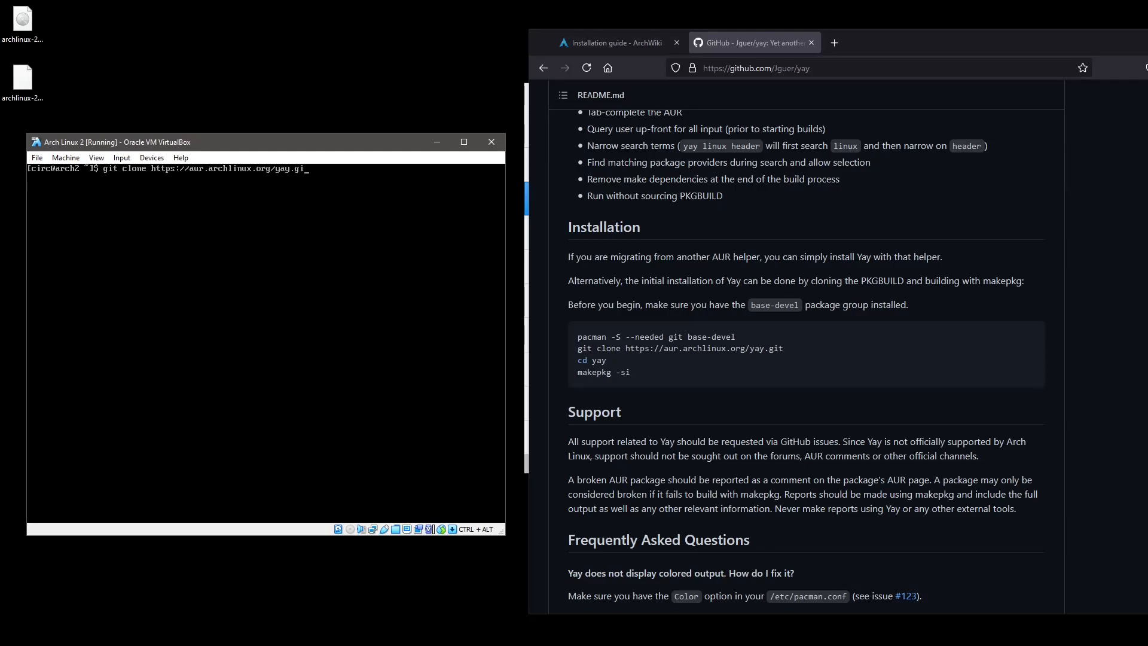
pyautogui.write('t')
pyautogui.press('Return')
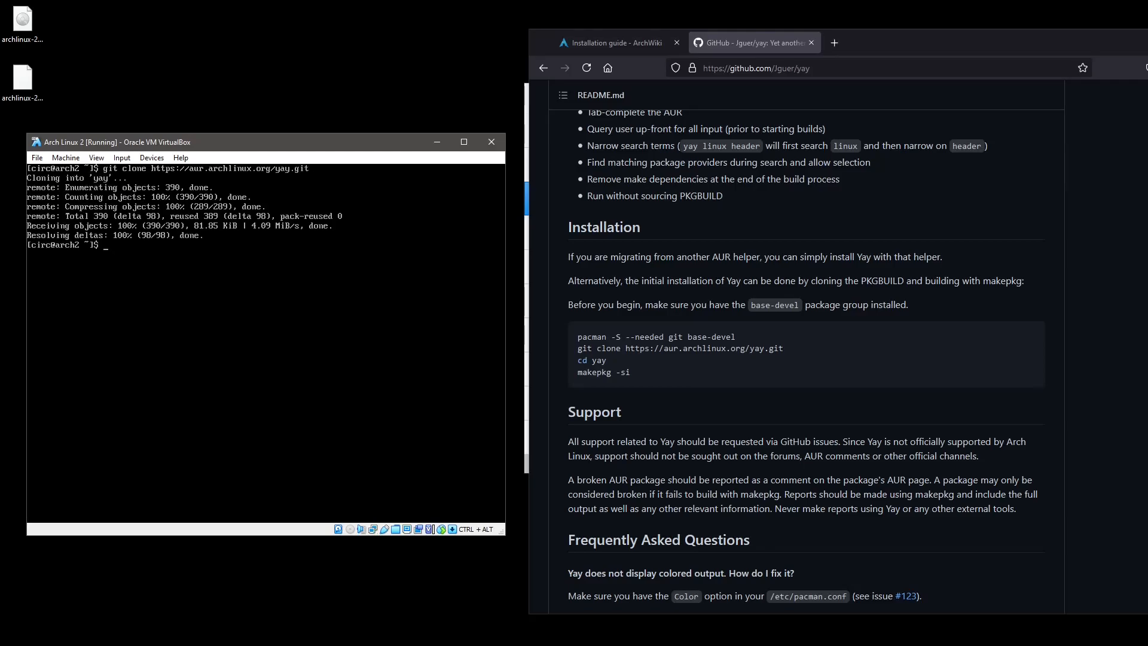
pyautogui.write('cd yay')
pyautogui.press('Return')
pyautogui.write('makepkg -si')
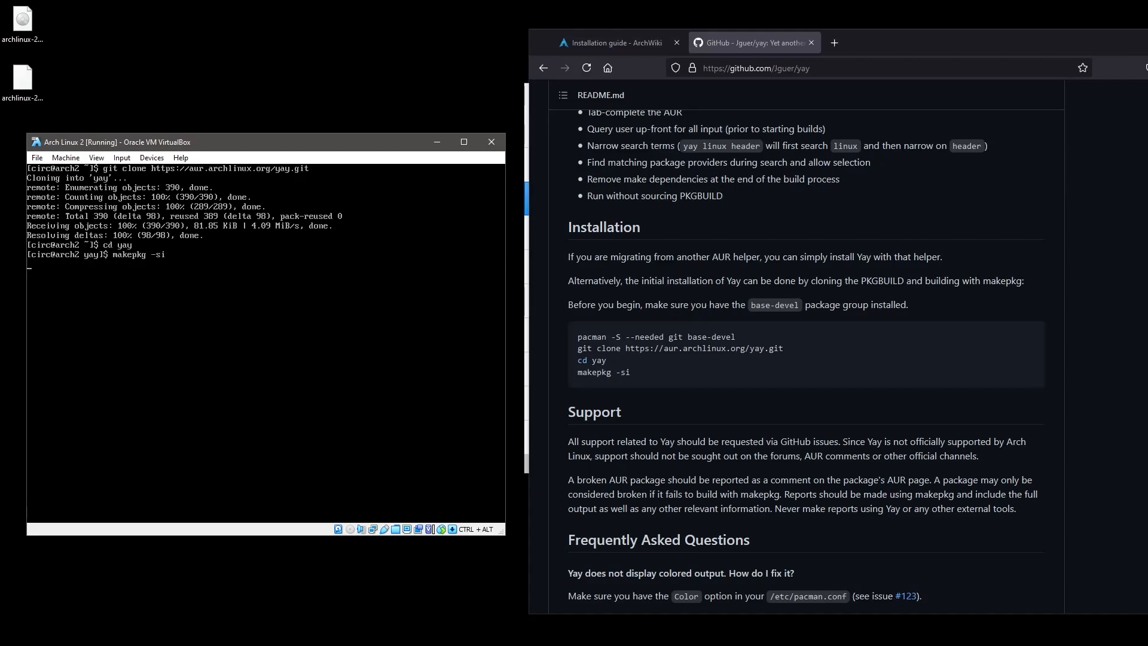
# Finish building and installing yay, then run yay from the home directory to verify it.
pyautogui.press('Return')
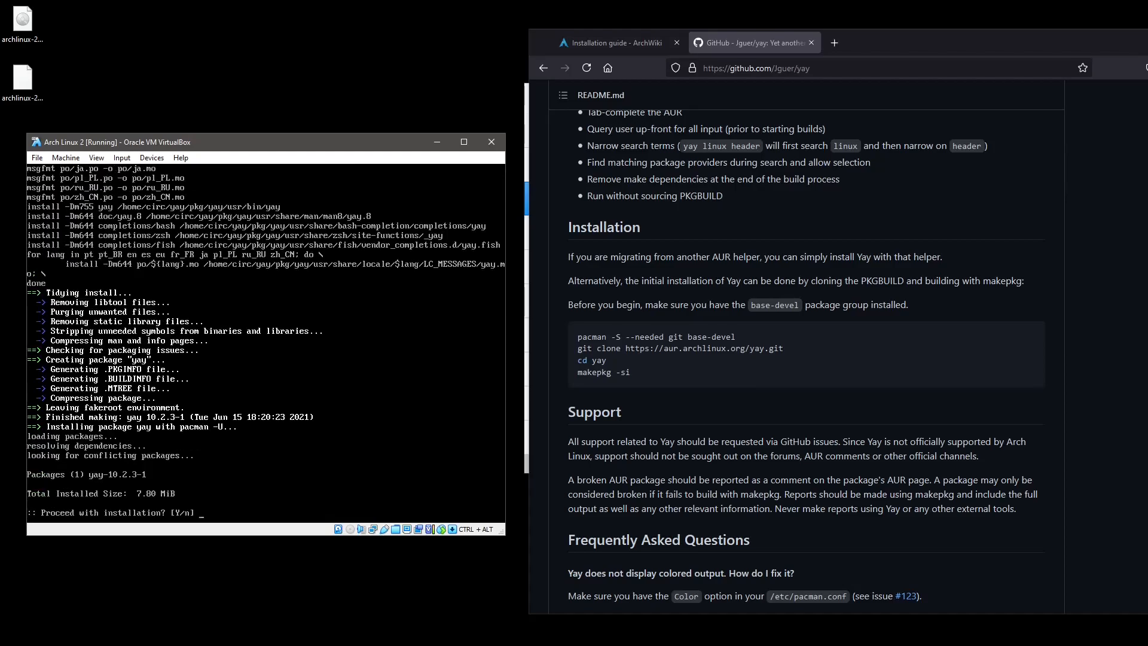
pyautogui.press('Return')
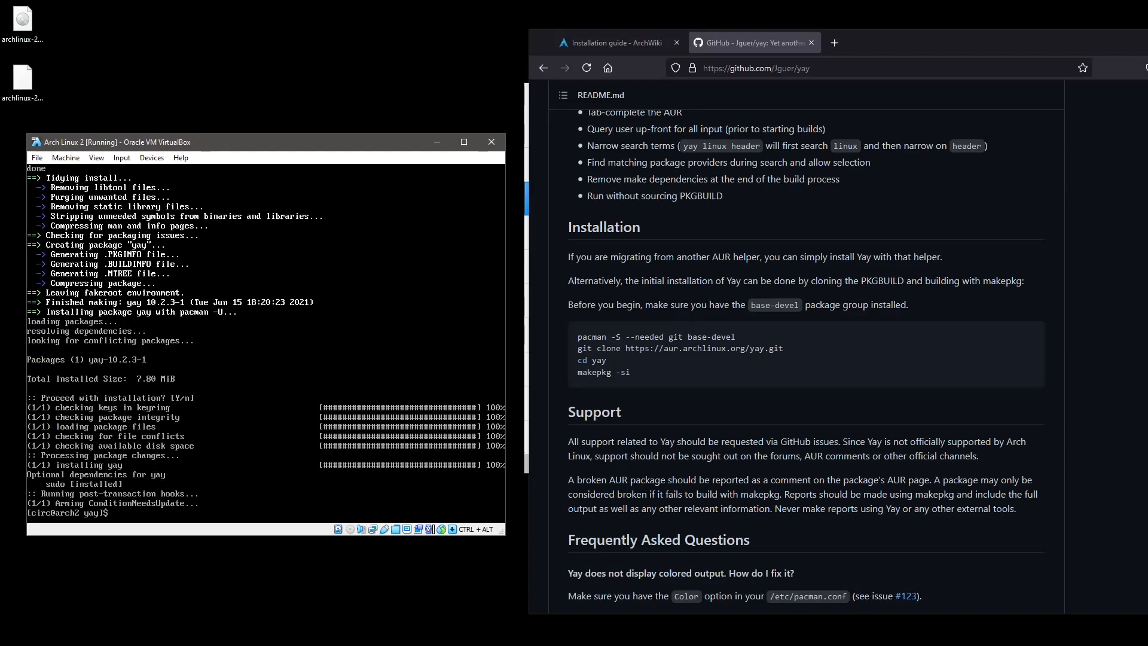
pyautogui.write('cd')
pyautogui.press('Return')
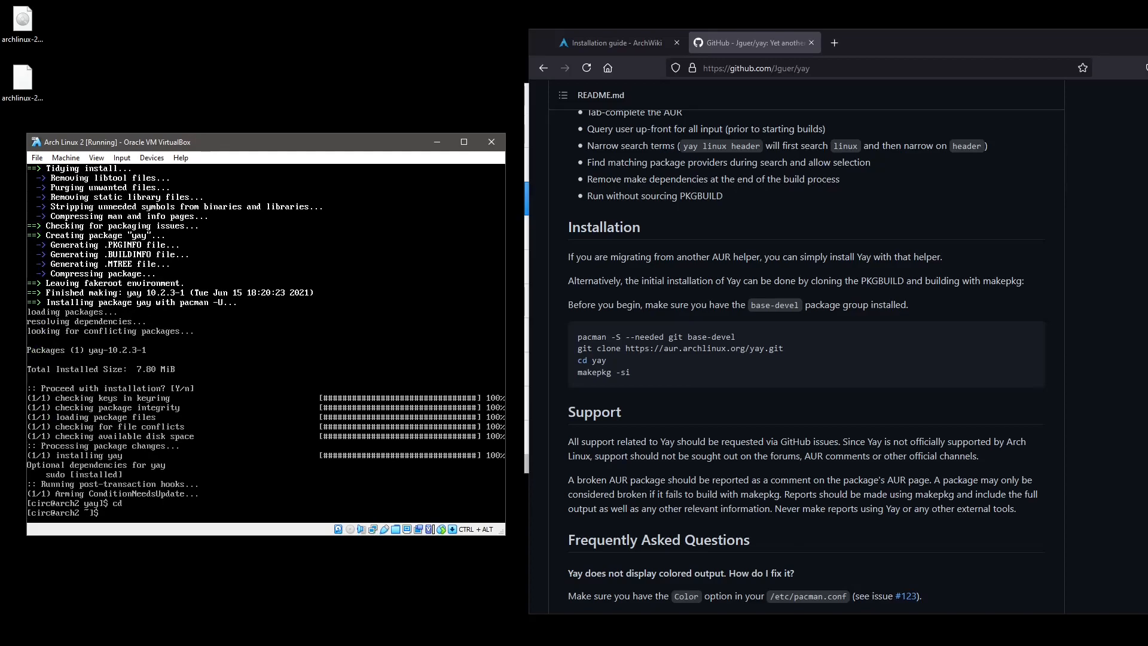
pyautogui.write('yay')
pyautogui.press('Return')
pyautogui.write('yay')
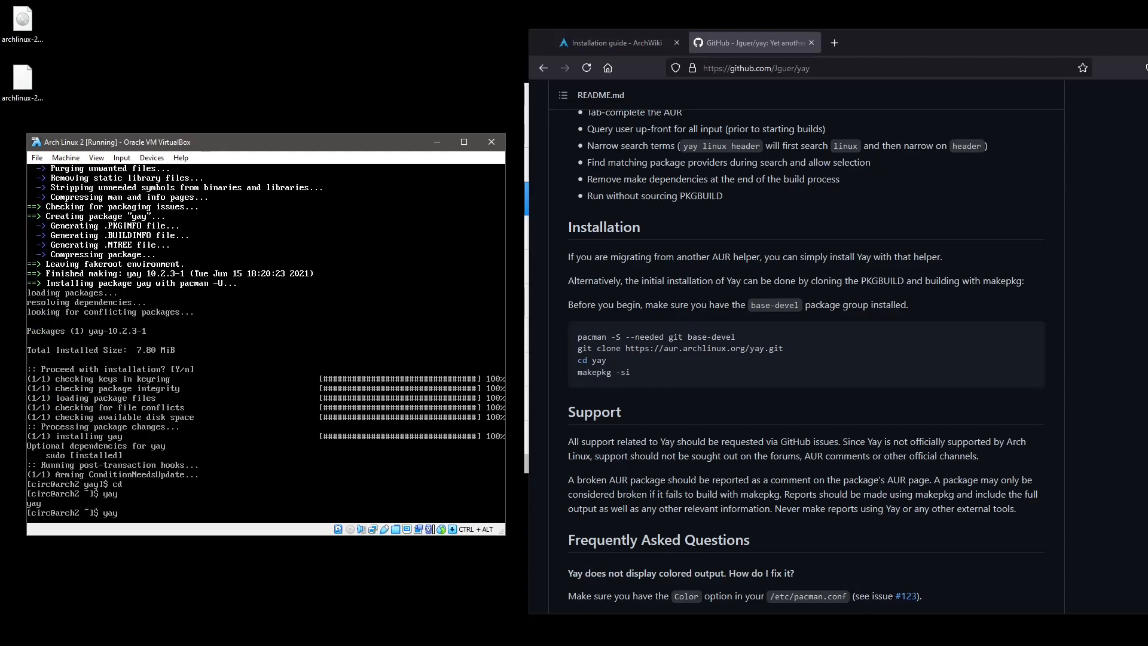
pyautogui.press('Return')
pyautogui.write('yay')
pyautogui.press('Return')
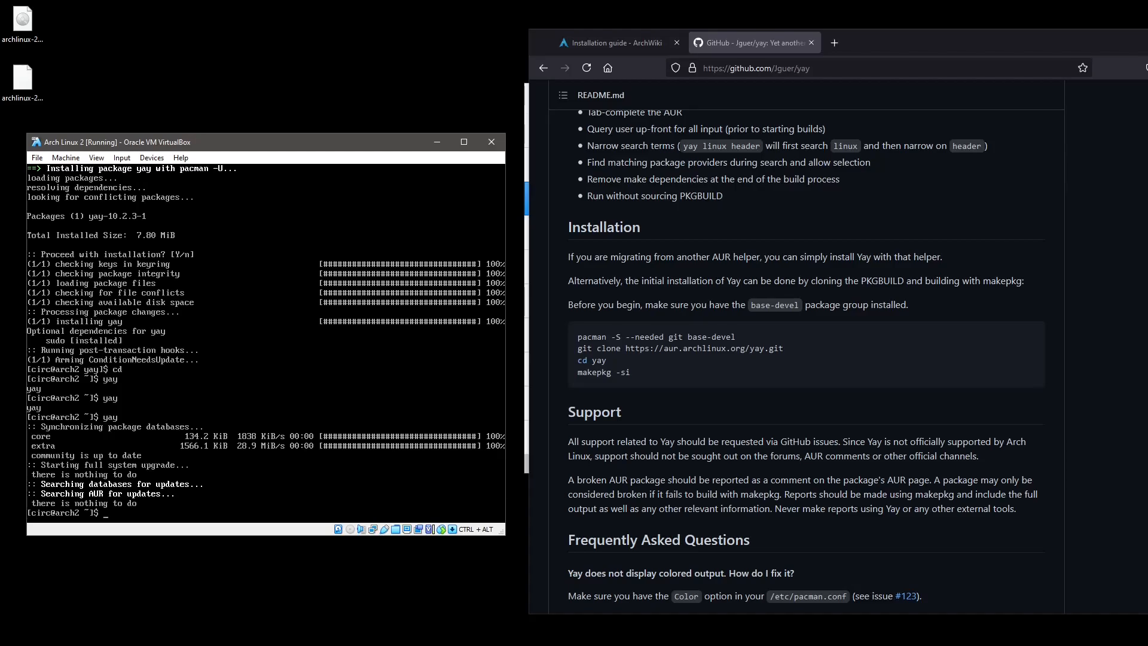
# Become root with sudo su and run a full pacman system update.
pyautogui.hotkey('ctrl', 'l')
pyautogui.write('pcma')
pyautogui.press('BackSpace')
pyautogui.press('BackSpace')
pyautogui.press('BackSpace')
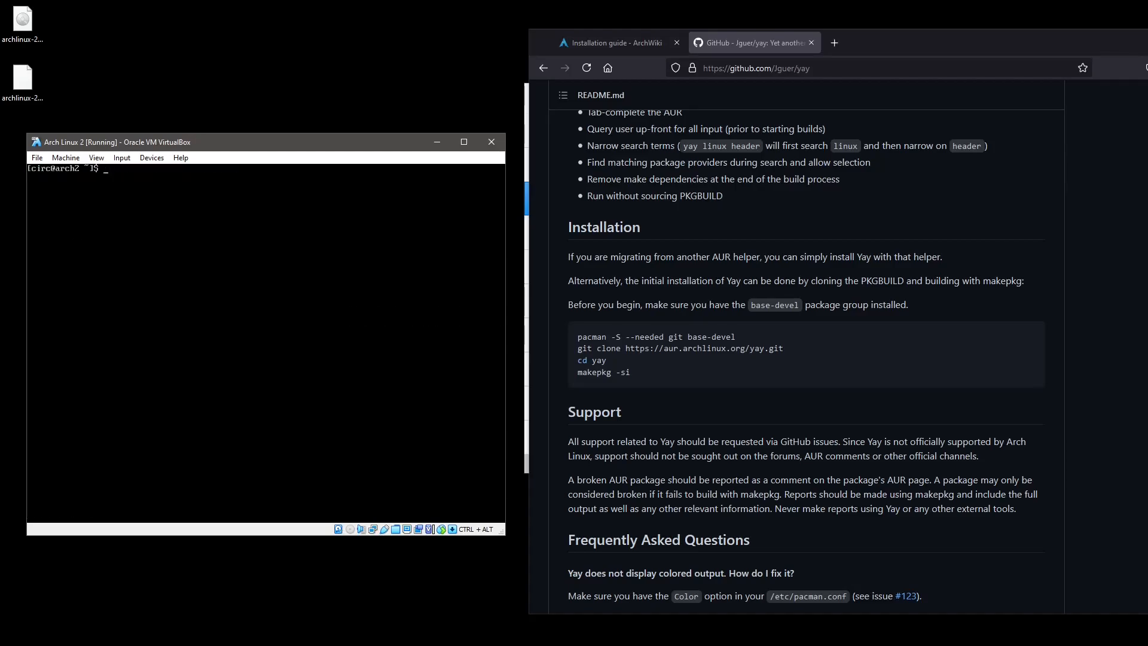
pyautogui.write('sudo su')
pyautogui.press('Return')
pyautogui.hotkey('ctrl', 'l')
pyautogui.write('pacman -Syu')
pyautogui.press('Return')
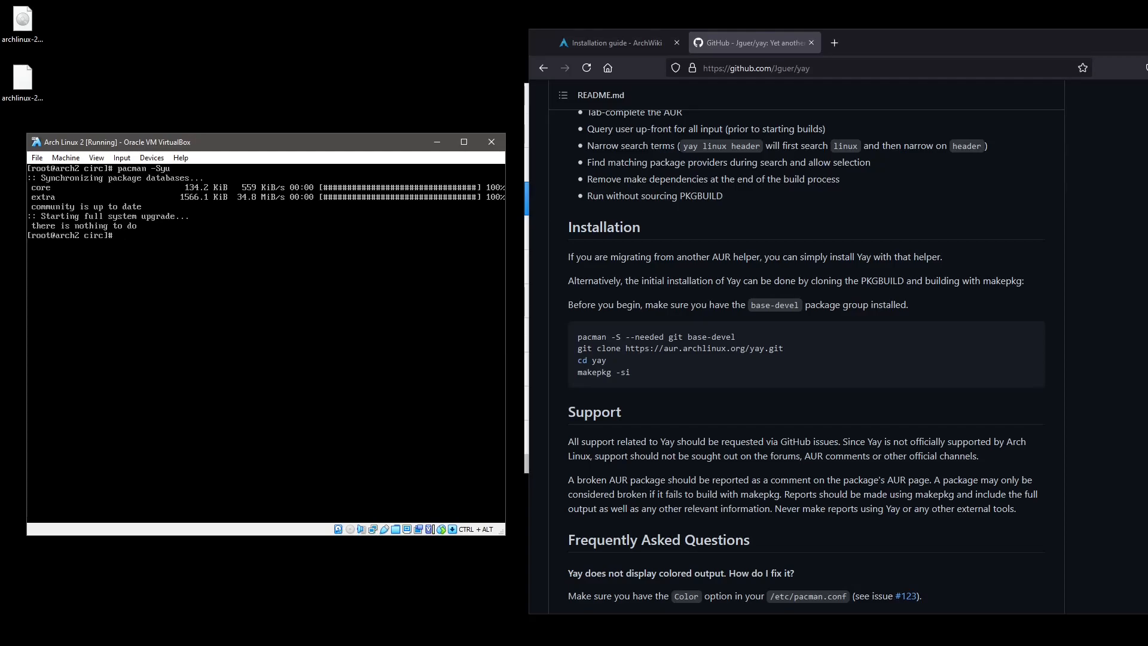
# Search the repositories for Cinnamon packages with pacman -Ss cinnamon.
pyautogui.press('Up')
pyautogui.press('BackSpace')
pyautogui.write('s cinnamon')
pyautogui.press('Return')
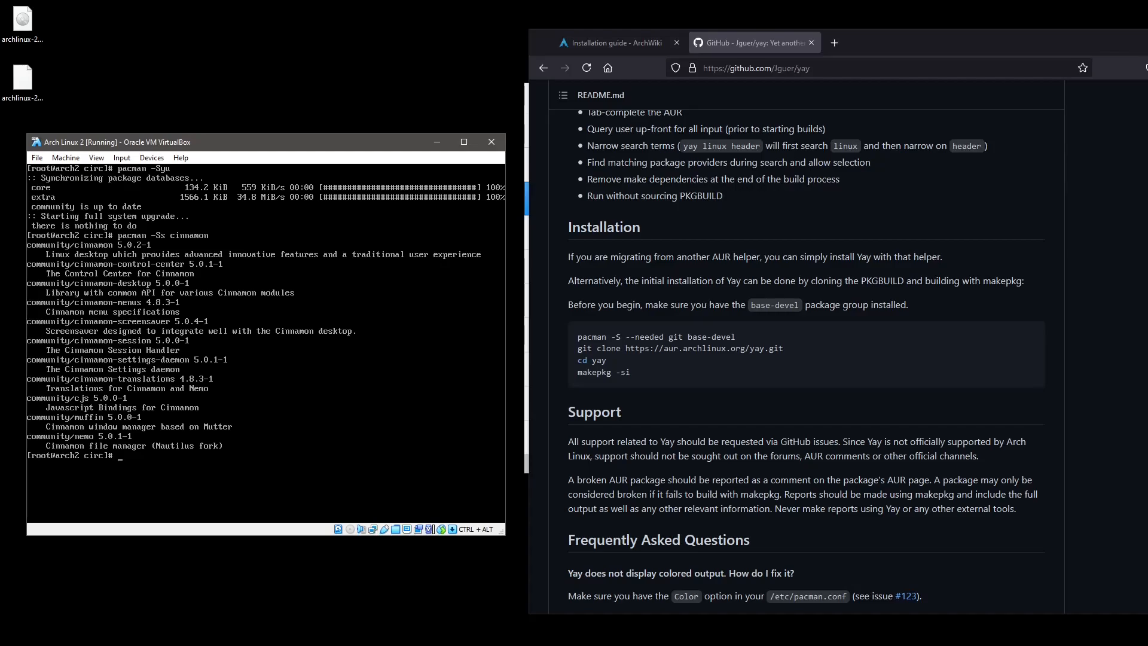
# Edit the search into pacman -S cinnamon to begin installing Cinnamon.
pyautogui.press('Up')
pyautogui.press('BackSpace')
pyautogui.press('Return')
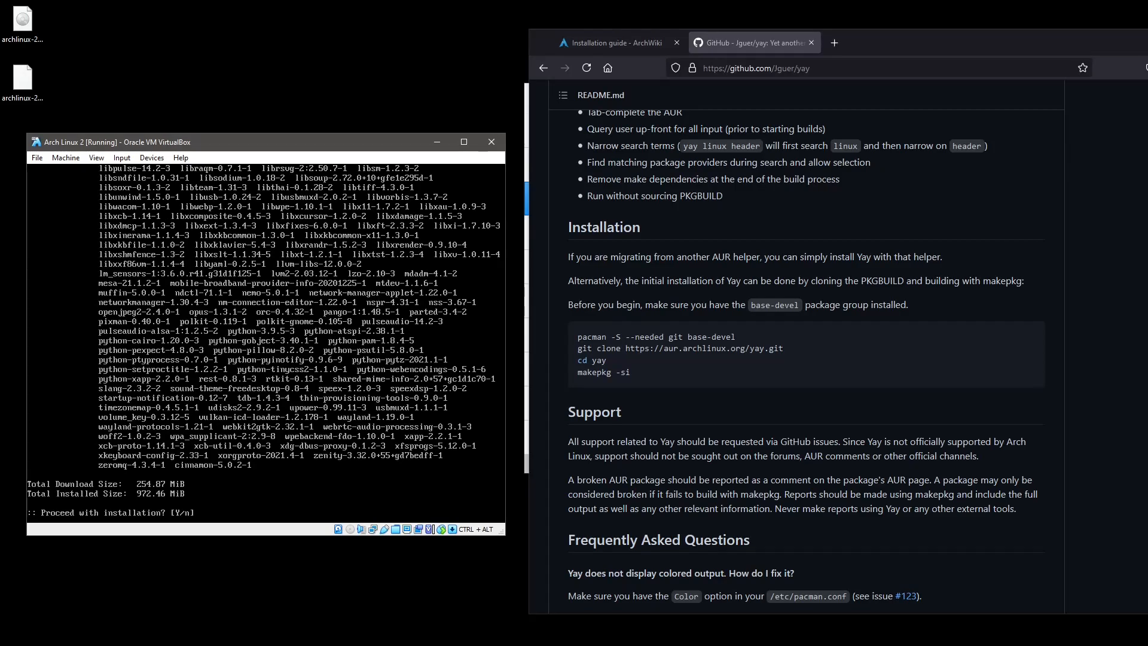
# Accept the Cinnamon install, then check with pacman -Ss cinnamon that its packages show installed.
pyautogui.press('Return')
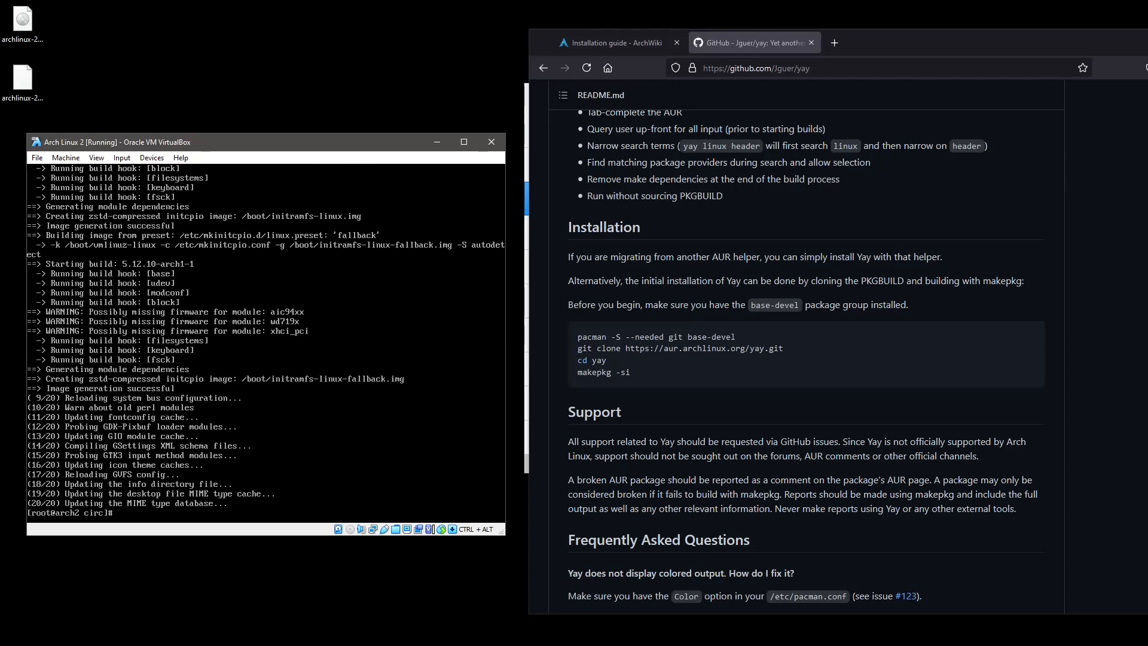
pyautogui.write('pacman -S cinnamon')
pyautogui.press('Left')
pyautogui.press('Left')
pyautogui.press('Left')
pyautogui.press('Left')
pyautogui.press('Left')
pyautogui.press('Left')
pyautogui.press('Left')
pyautogui.press('Left')
pyautogui.press('Left')
pyautogui.write('s')
pyautogui.press('Return')
pyautogui.press('Up')
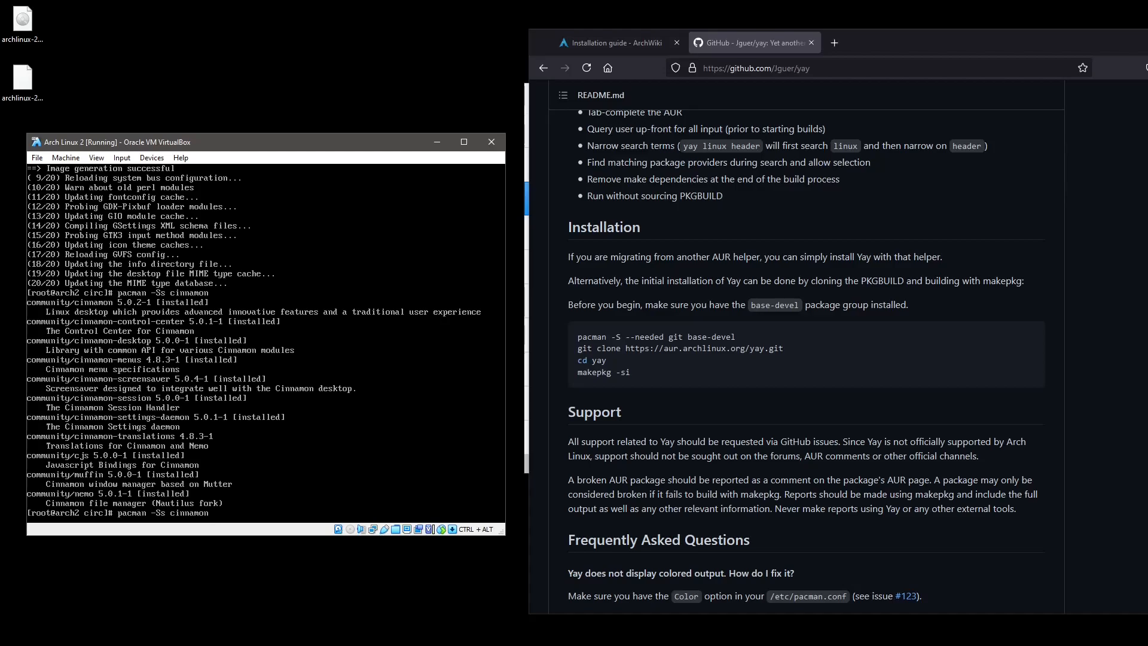
# Search for cinnamon-desktop, then reinstall it with pacman -S, confirming.
pyautogui.write('-desktop')
pyautogui.press('Return')
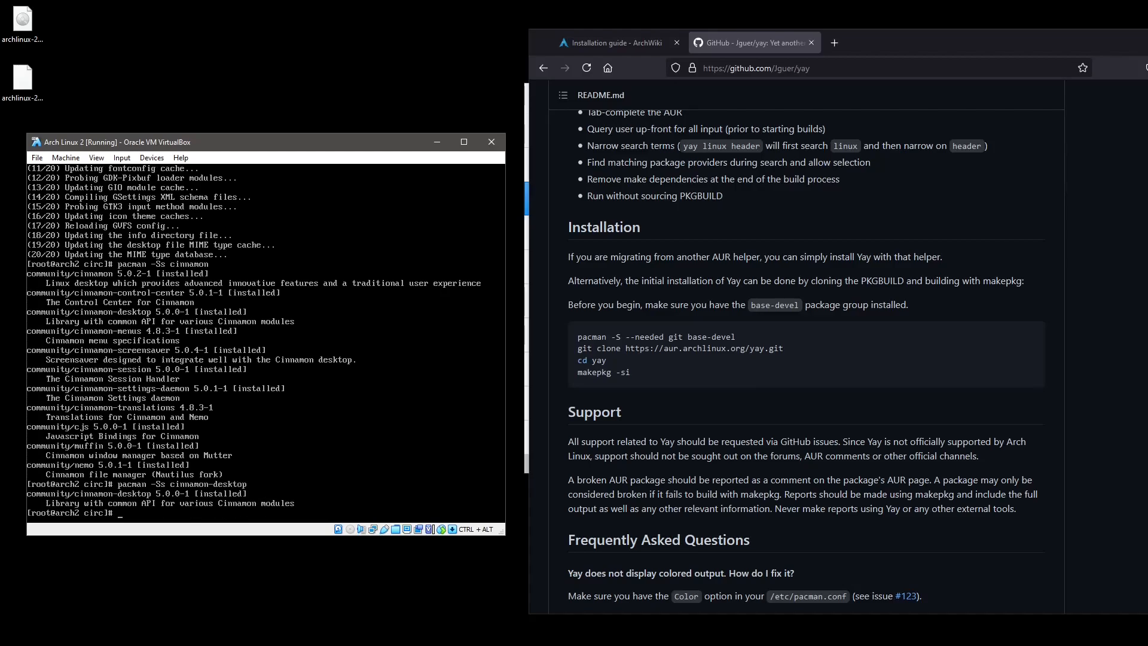
pyautogui.press('Up')
pyautogui.press('BackSpace')
pyautogui.press('Return')
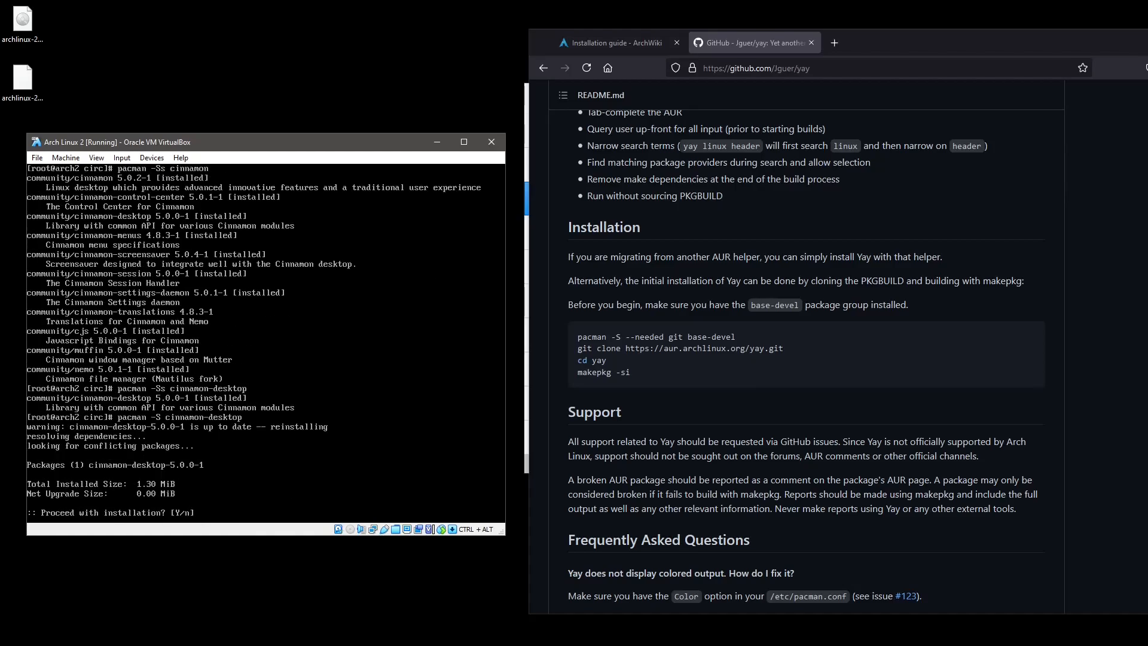
pyautogui.press('Return')
# Reinstall the cinnamon-session package.
pyautogui.press('Up')
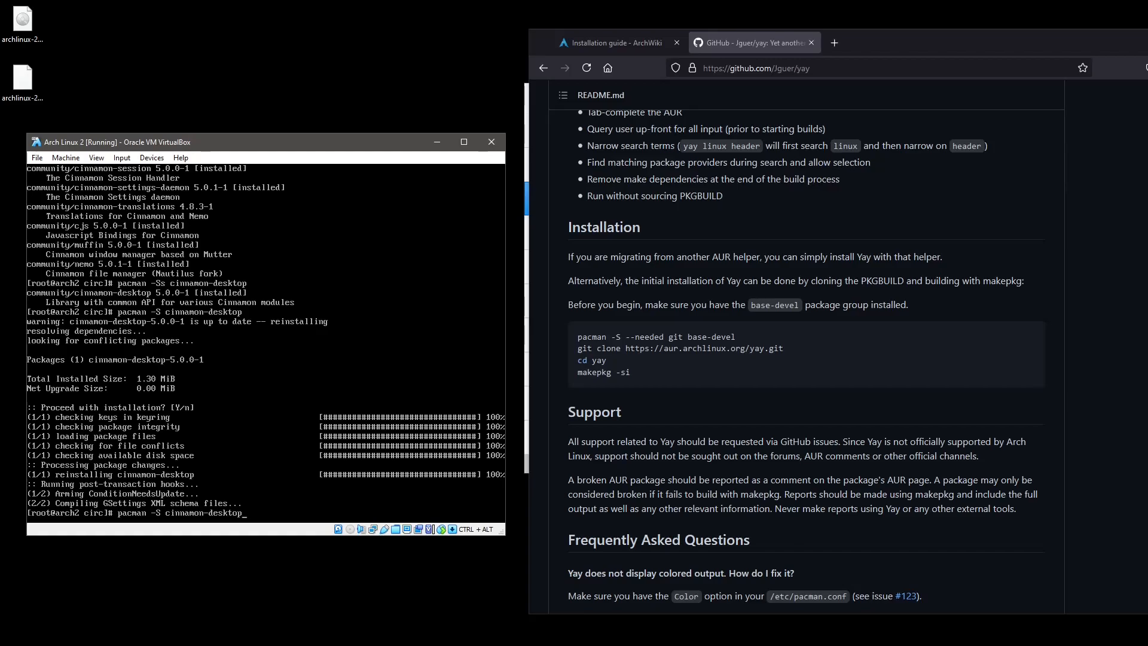
pyautogui.press('BackSpace')
pyautogui.press('BackSpace')
pyautogui.press('BackSpace')
pyautogui.press('BackSpace')
pyautogui.press('BackSpace')
pyautogui.press('BackSpace')
pyautogui.press('BackSpace')
pyautogui.write('session')
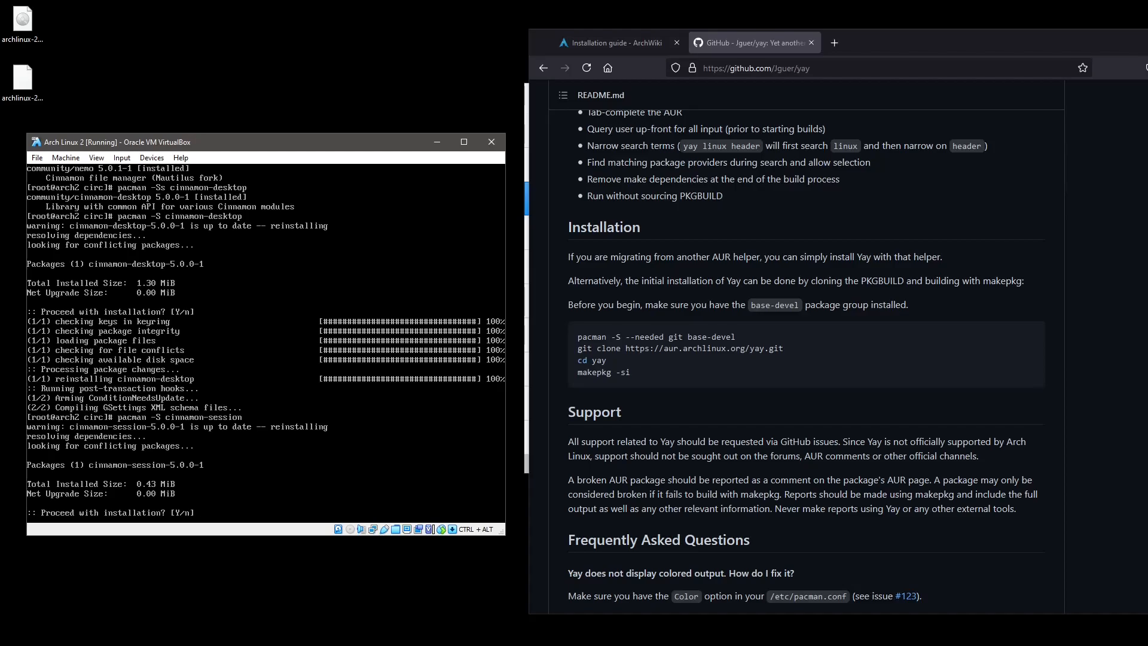
pyautogui.press('Return')
# List cinnamon packages and their install status with pacman -Ss cinnamon.
pyautogui.press('Up')
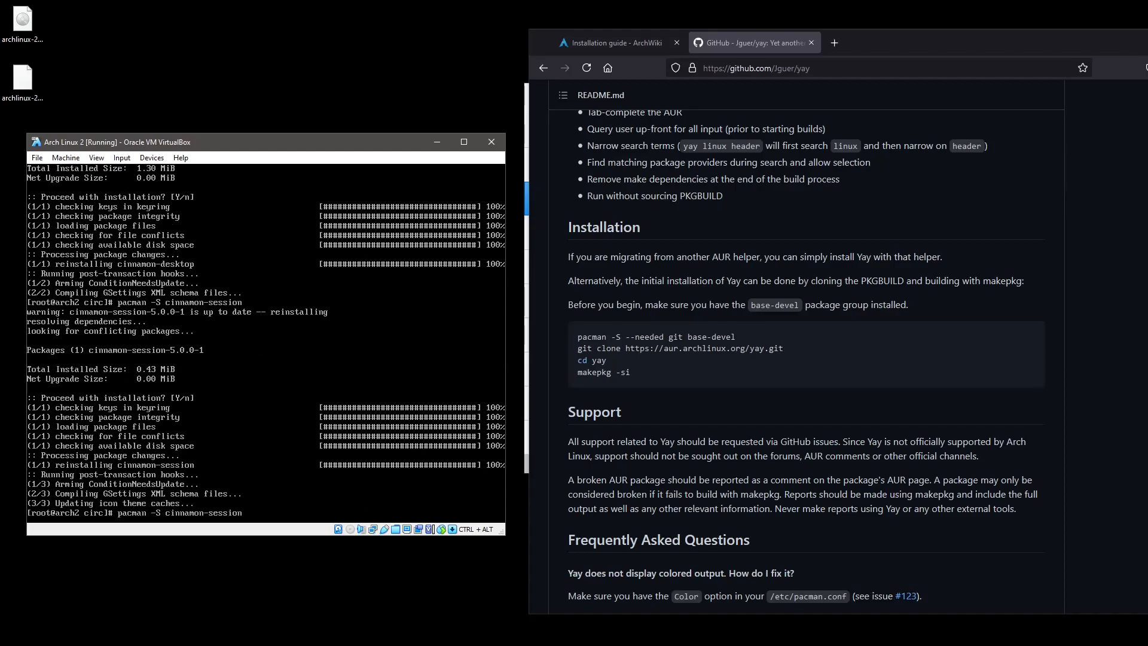
pyautogui.press('BackSpace')
pyautogui.press('BackSpace')
pyautogui.press('BackSpace')
pyautogui.press('BackSpace')
pyautogui.press('BackSpace')
pyautogui.press('BackSpace')
pyautogui.press('BackSpace')
pyautogui.press('BackSpace')
pyautogui.press('Left')
pyautogui.press('Left')
pyautogui.press('Left')
pyautogui.press('Left')
pyautogui.press('Left')
pyautogui.press('Left')
pyautogui.press('Left')
pyautogui.press('Left')
pyautogui.press('Left')
pyautogui.write('s')
pyautogui.press('Return')
# Reinstall the cinnamon-control-center package.
pyautogui.press('Up')
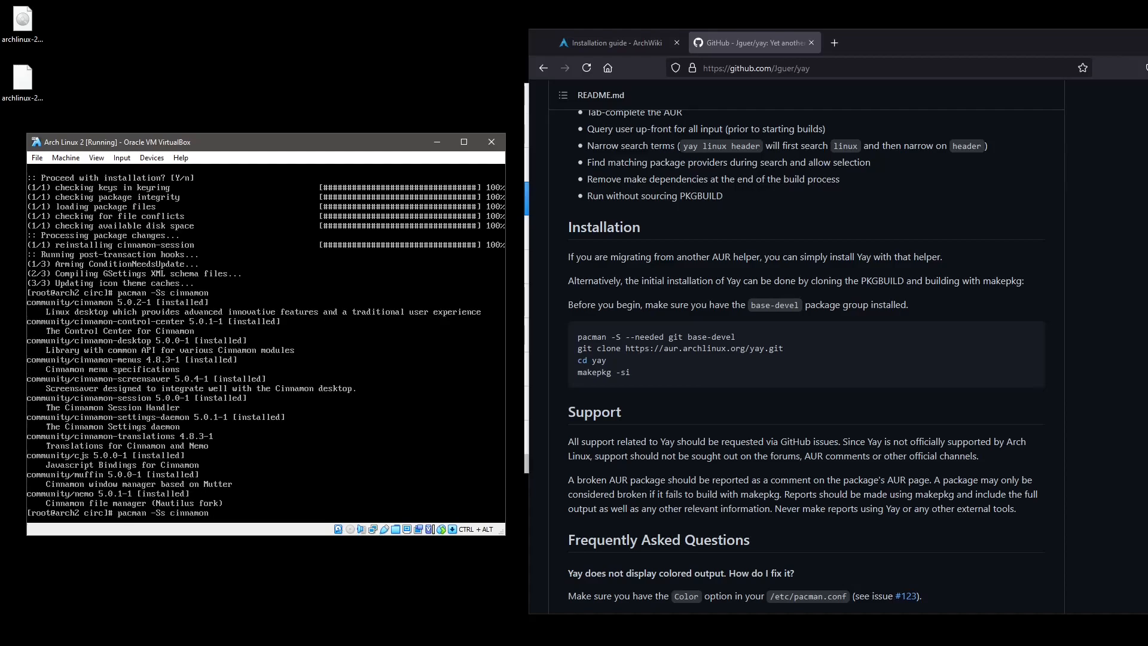
pyautogui.press('Up')
pyautogui.press('BackSpace')
pyautogui.press('BackSpace')
pyautogui.press('BackSpace')
pyautogui.press('BackSpace')
pyautogui.press('BackSpace')
pyautogui.press('BackSpace')
pyautogui.press('BackSpace')
pyautogui.write('control-center')
pyautogui.press('Return')
pyautogui.press('Return')
pyautogui.press('Up')
pyautogui.press('Up')
# List the cinnamon packages again and rerun the cinnamon-desktop reinstall.
pyautogui.press('Return')
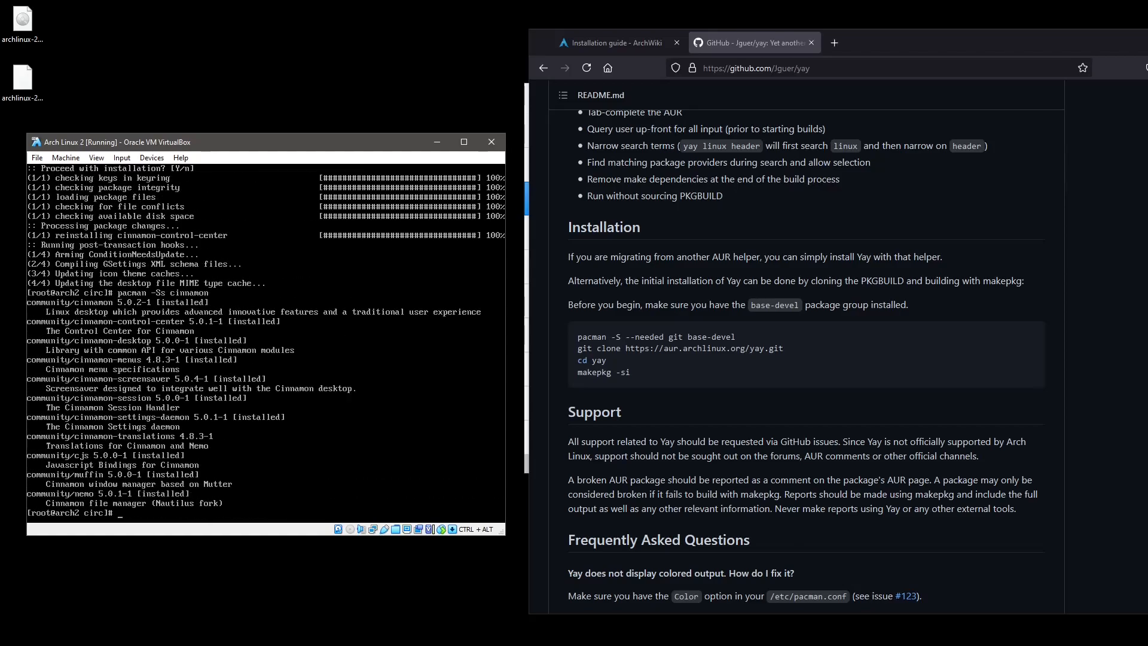
pyautogui.press('Up')
pyautogui.press('Up')
pyautogui.press('Down')
pyautogui.press('Up')
pyautogui.press('Up')
pyautogui.press('BackSpace')
pyautogui.press('BackSpace')
pyautogui.press('BackSpace')
pyautogui.press('BackSpace')
pyautogui.press('BackSpace')
pyautogui.press('BackSpace')
pyautogui.write('desktop')
pyautogui.press('Return')
pyautogui.press('Return')
pyautogui.press('Up')
pyautogui.press('Up')
# Rerun the cinnamon search and prepare the pacman -S cinnamon-menus command.
pyautogui.press('Return')
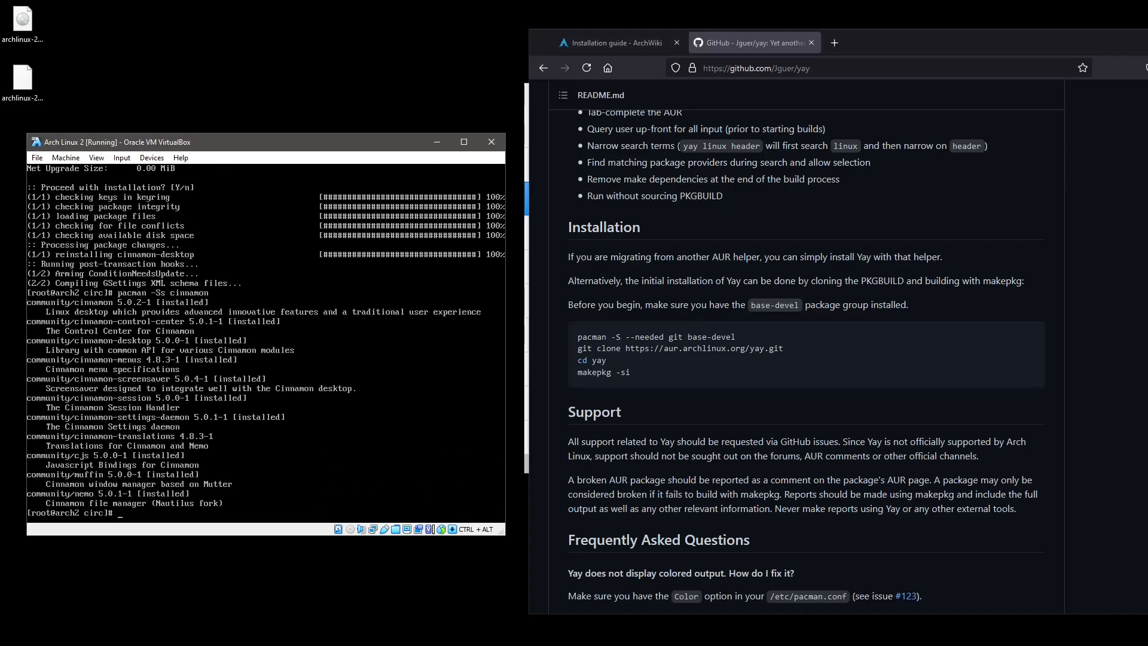
pyautogui.press('Up')
pyautogui.press('Up')
pyautogui.press('BackSpace')
pyautogui.press('BackSpace')
pyautogui.press('BackSpace')
pyautogui.press('BackSpace')
pyautogui.press('BackSpace')
pyautogui.press('BackSpace')
pyautogui.press('BackSpace')
pyautogui.write('menu')
# Reinstall cinnamon-menus and rerun the cinnamon package search.
pyautogui.write('s')
pyautogui.press('Return')
pyautogui.press('Return')
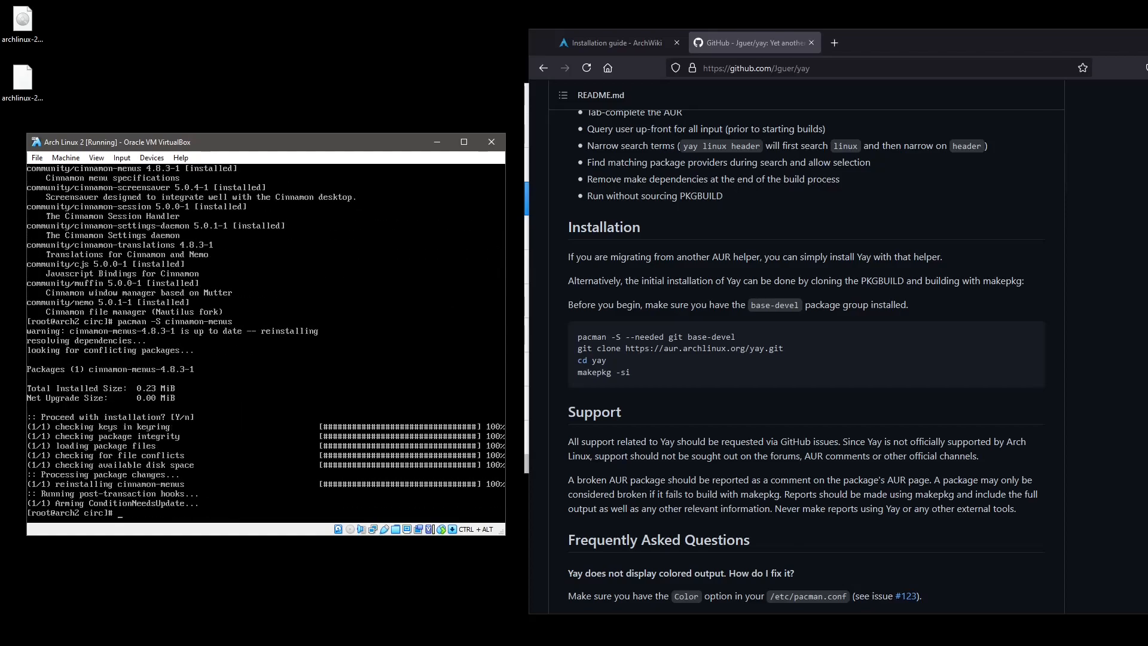
pyautogui.press('Up')
pyautogui.press('BackSpace')
pyautogui.press('BackSpace')
pyautogui.press('BackSpace')
pyautogui.press('Left')
pyautogui.press('Left')
pyautogui.press('Left')
pyautogui.press('Left')
pyautogui.press('Left')
pyautogui.press('Left')
pyautogui.press('Left')
pyautogui.press('Left')
pyautogui.press('Left')
pyautogui.write('s')
# Reinstall cinnamon-screensaver, then check the cinnamon package list again.
pyautogui.press('Return')
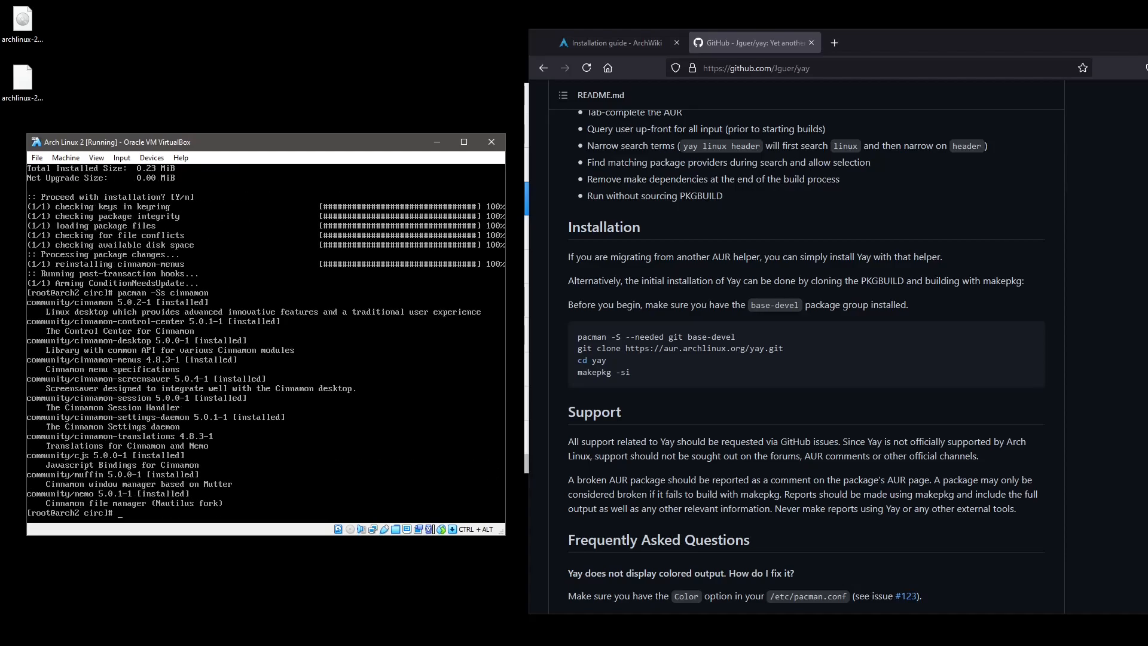
pyautogui.press('Up')
pyautogui.press('Up')
pyautogui.press('BackSpace')
pyautogui.press('BackSpace')
pyautogui.write('screensave')
pyautogui.press('Return')
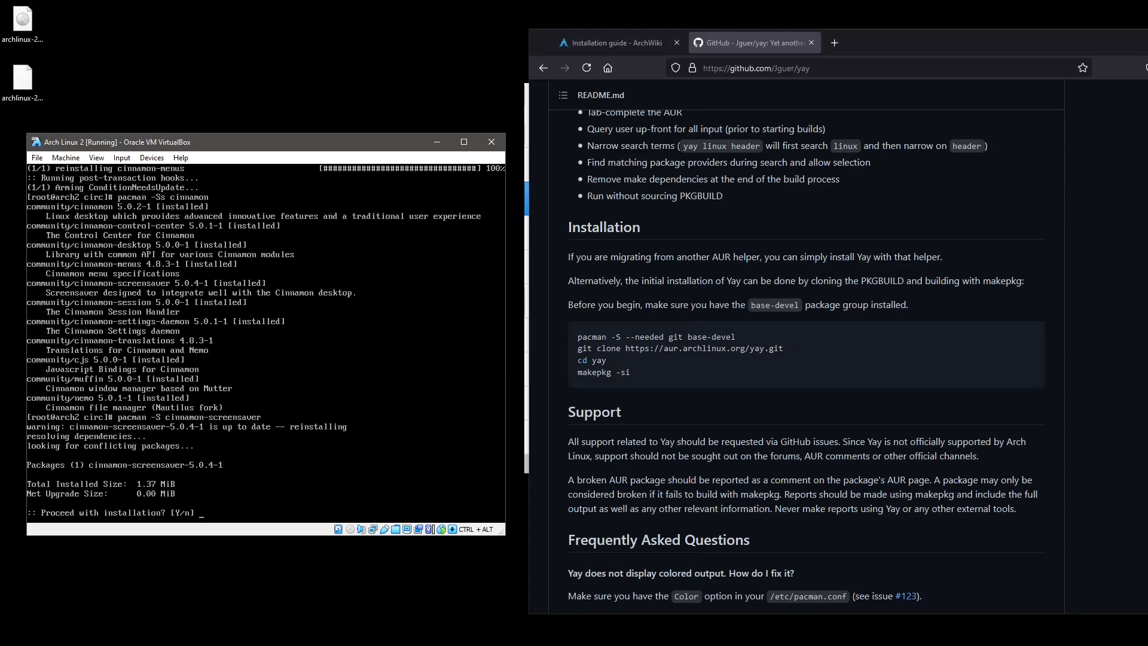
pyautogui.press('Return')
pyautogui.press('Up')
pyautogui.press('Up')
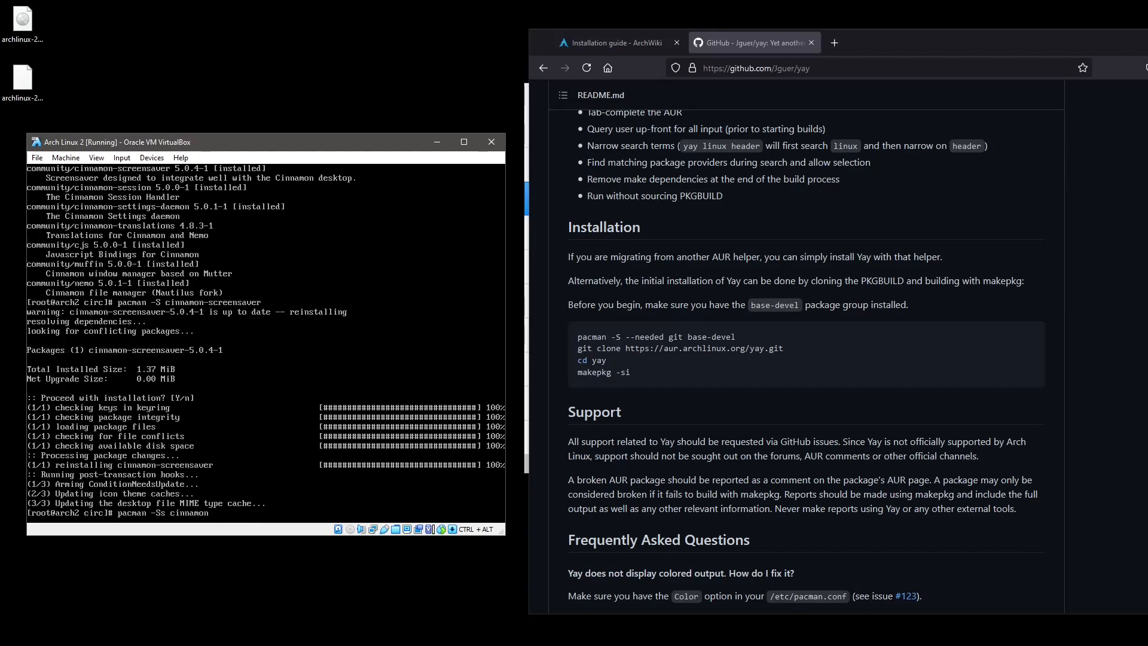
pyautogui.press('Return')
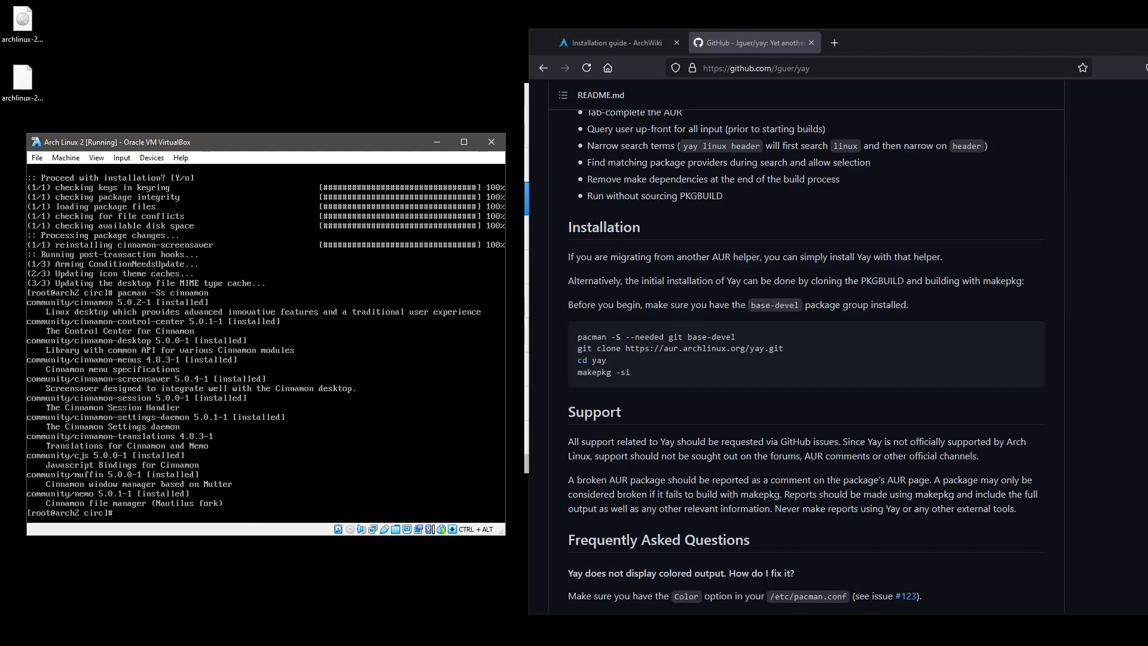
# Reinstall cinnamon-settings-daemon with pacman -S, confirming.
pyautogui.press('Up')
pyautogui.press('Up')
pyautogui.press('BackSpace')
pyautogui.press('BackSpace')
pyautogui.press('BackSpace')
pyautogui.press('BackSpace')
pyautogui.press('BackSpace')
pyautogui.press('BackSpace')
pyautogui.press('BackSpace')
pyautogui.press('BackSpace')
pyautogui.press('BackSpace')
pyautogui.press('BackSpace')
pyautogui.press('BackSpace')
pyautogui.write('-settings-daemon')
pyautogui.press('Return')
pyautogui.press('Return')
pyautogui.press('Up')
pyautogui.press('Up')
# Install the missing cinnamon-translations package and confirm it.
pyautogui.press('Return')
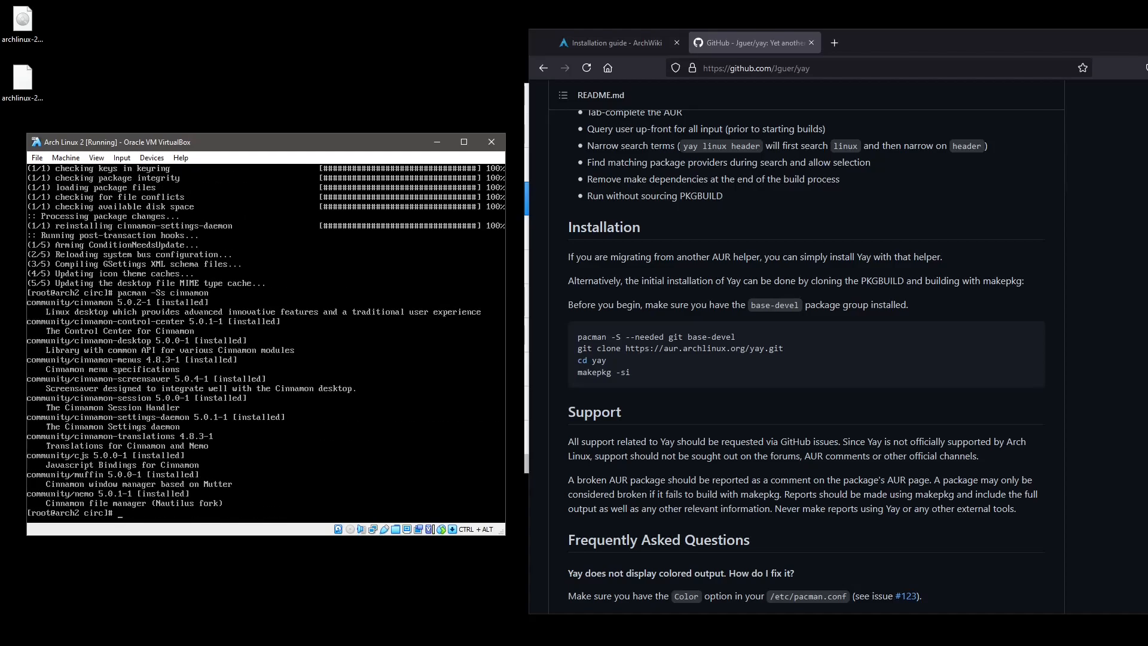
pyautogui.press('Up')
pyautogui.press('Up')
pyautogui.press('BackSpace')
pyautogui.press('BackSpace')
pyautogui.press('BackSpace')
pyautogui.press('BackSpace')
pyautogui.press('BackSpace')
pyautogui.press('BackSpace')
pyautogui.press('BackSpace')
pyautogui.press('BackSpace')
pyautogui.press('BackSpace')
pyautogui.press('BackSpace')
pyautogui.press('BackSpace')
pyautogui.press('BackSpace')
pyautogui.press('BackSpace')
pyautogui.press('BackSpace')
pyautogui.press('BackSpace')
pyautogui.write('translations')
pyautogui.press('Return')
pyautogui.press('Return')
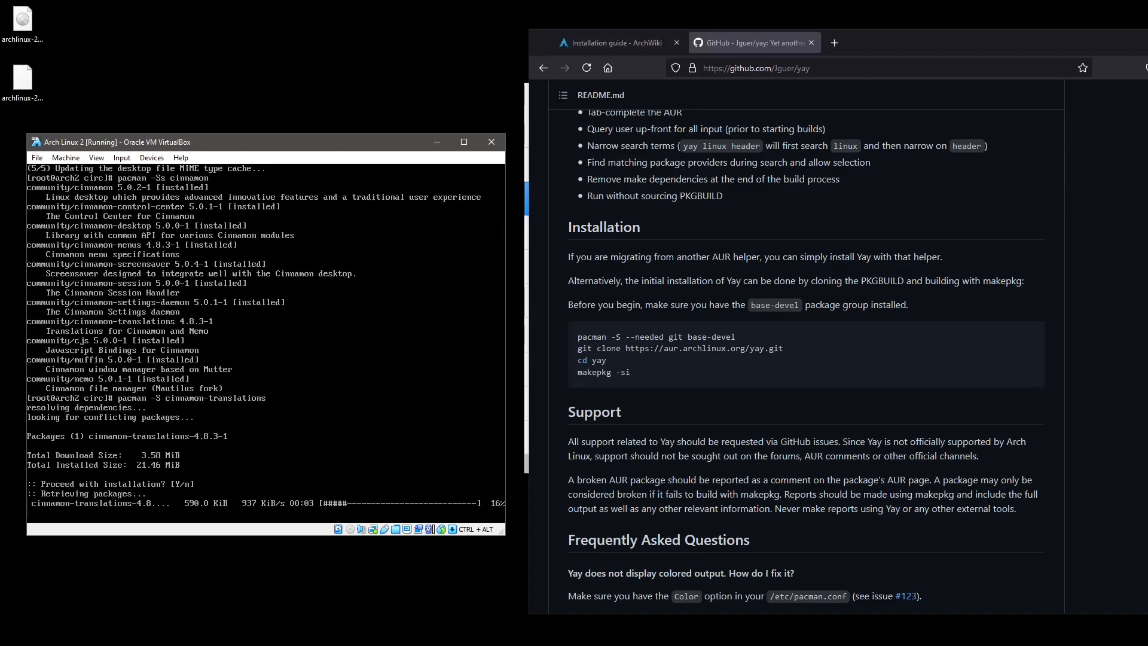
pyautogui.press('Up')
pyautogui.press('Up')
pyautogui.press('Return')
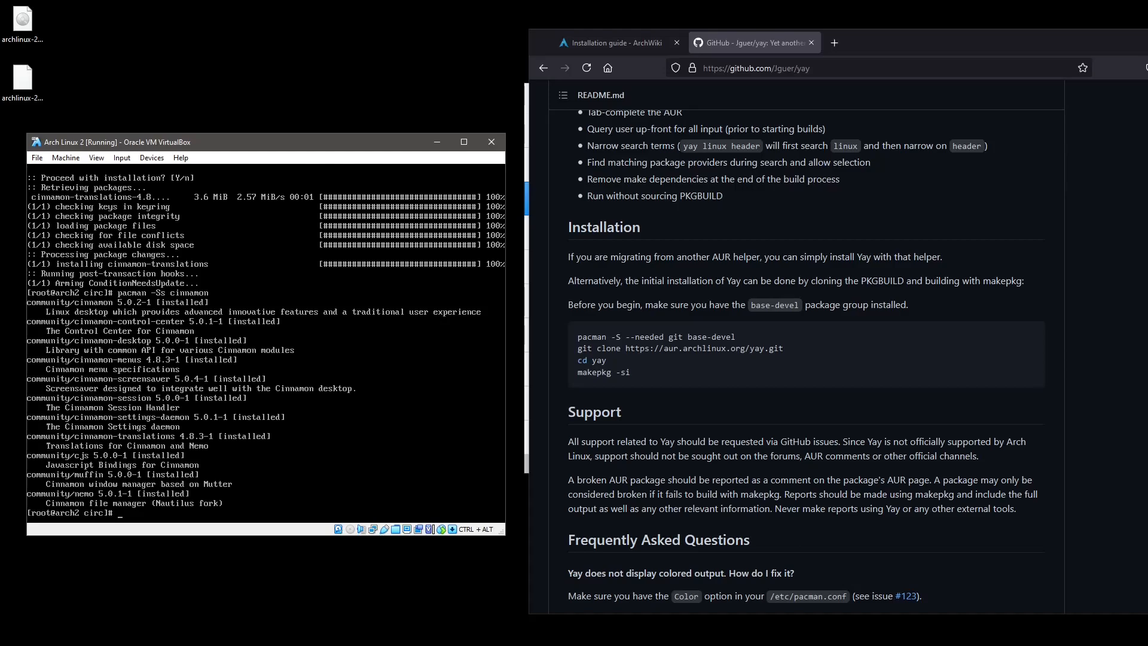
pyautogui.press('Up')
pyautogui.press('BackSpace')
pyautogui.press('BackSpace')
pyautogui.press('BackSpace')
pyautogui.press('BackSpace')
pyautogui.press('BackSpace')
pyautogui.press('BackSpace')
pyautogui.press('BackSpace')
# Search for lightdm packages with pacman -Ss lightdm on a cleared screen.
pyautogui.write('ightdm')
pyautogui.press('Return')
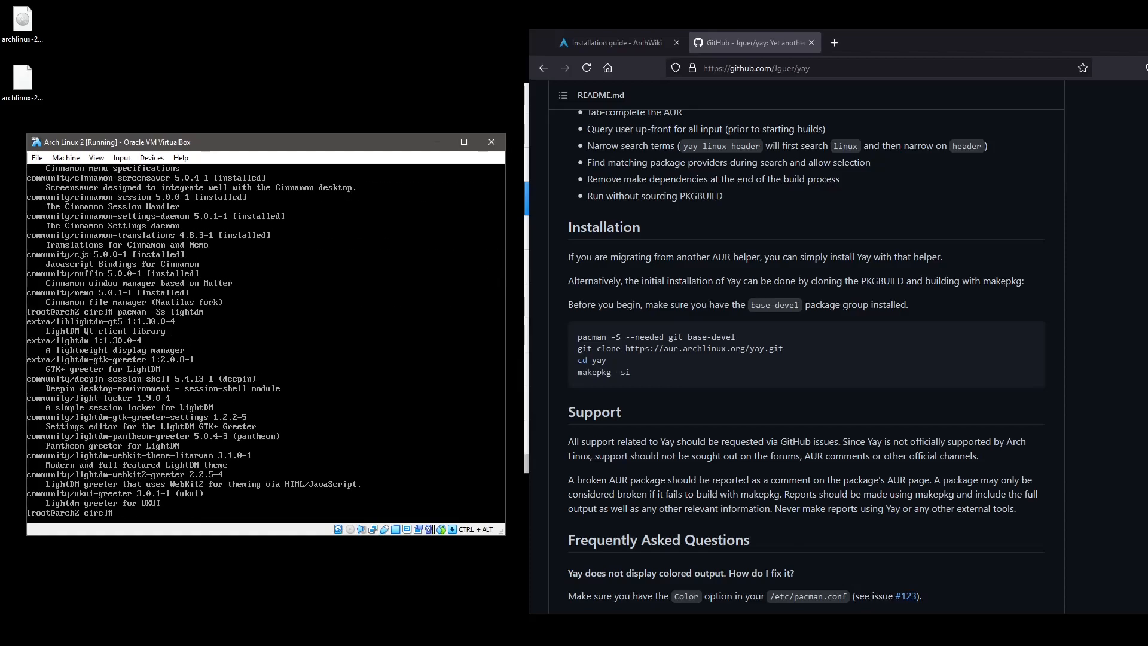
pyautogui.hotkey('ctrl', 'l')
pyautogui.press('Up')
pyautogui.press('Return')
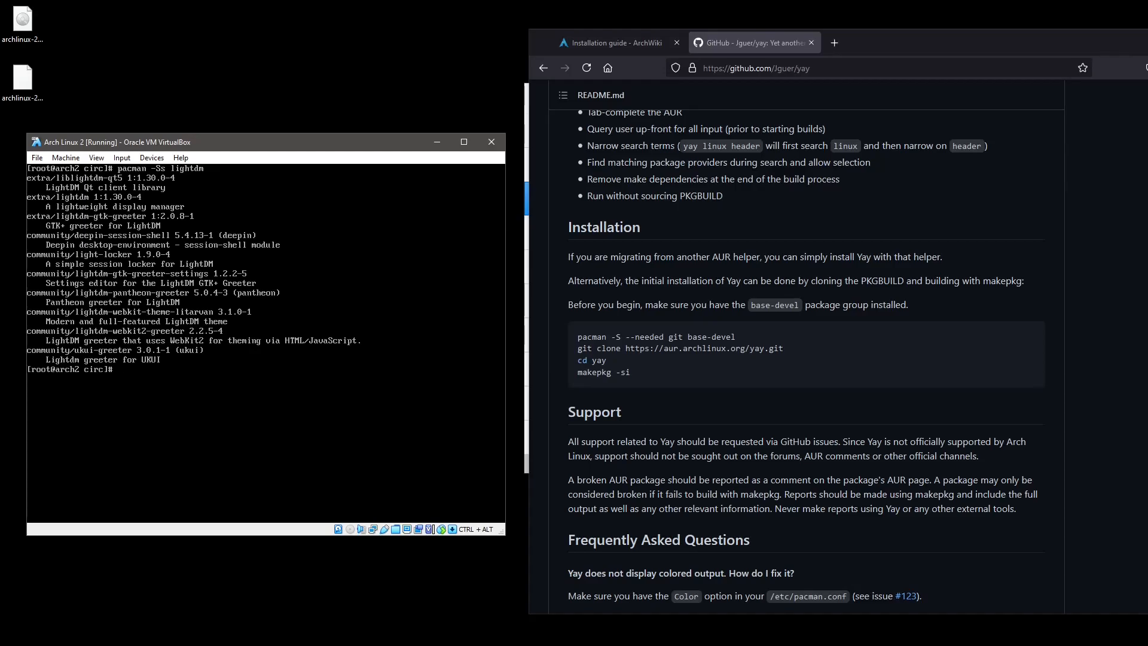
# Search for gdm packages with pacman -Ss gdm.
pyautogui.press('Up')
pyautogui.press('BackSpace')
pyautogui.press('BackSpace')
pyautogui.press('BackSpace')
pyautogui.press('BackSpace')
pyautogui.press('BackSpace')
pyautogui.press('BackSpace')
pyautogui.write('gdm')
pyautogui.press('Return')
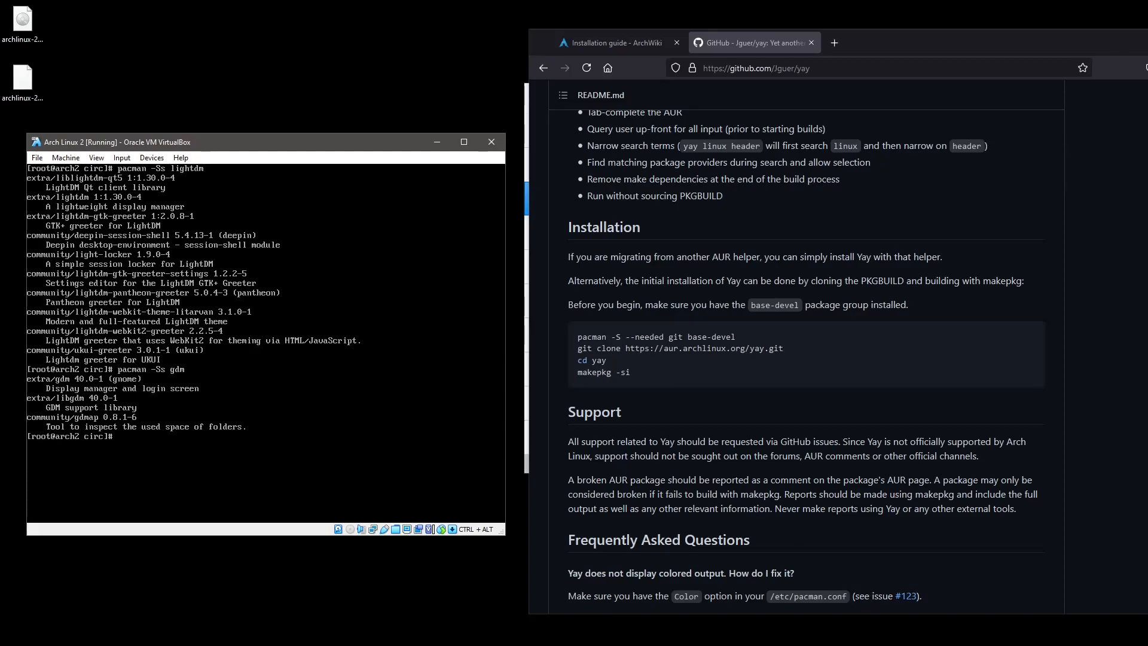
pyautogui.press('Up')
# Install lightdm with pacman -S lightdm and run systemctl enable lightdm.
pyautogui.press('BackSpace')
pyautogui.press('BackSpace')
pyautogui.press('BackSpace')
pyautogui.write('lightdm')
pyautogui.press('Return')
pyautogui.press('Return')
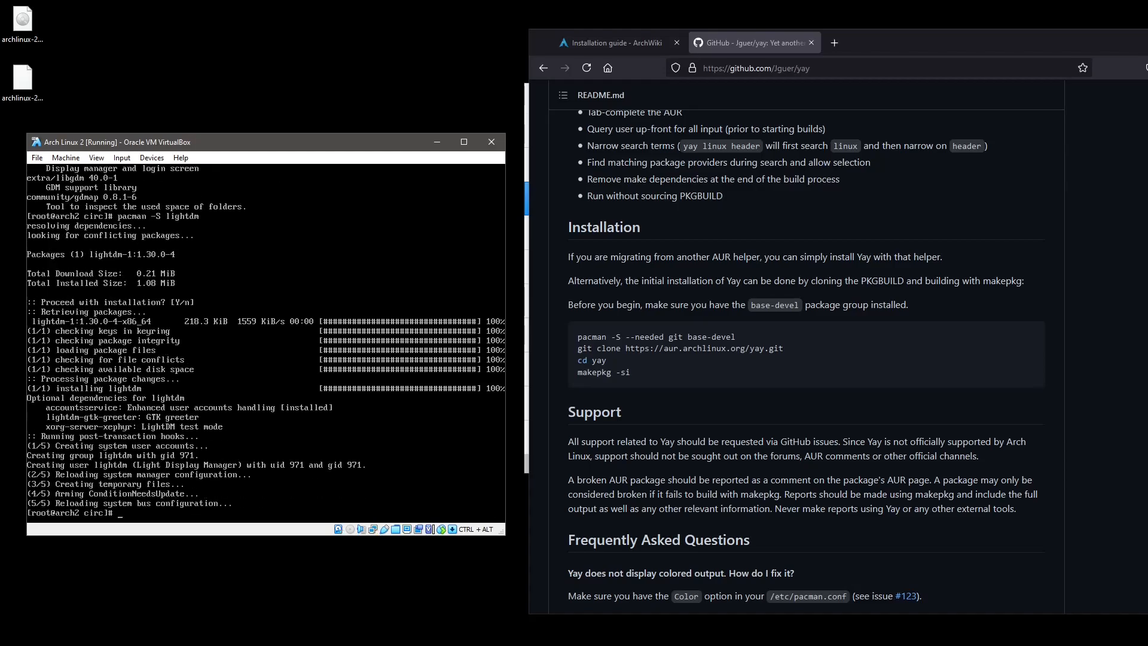
pyautogui.write('systemctl enable lightdm')
pyautogui.press('Return')
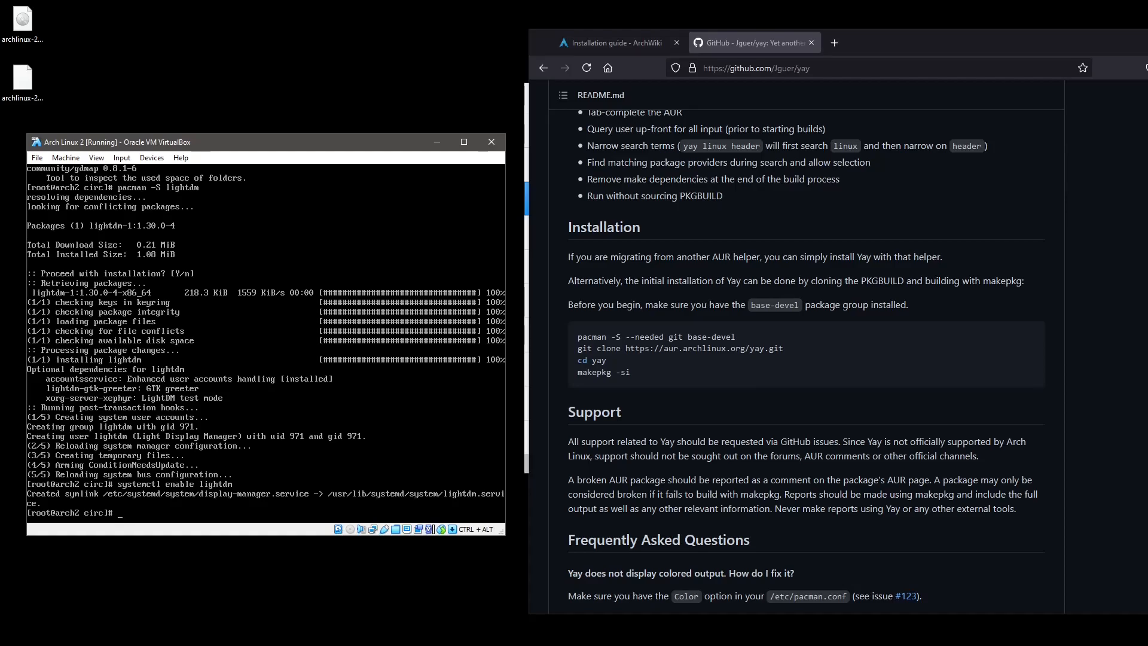
pyautogui.write('reboot')
# Reboot the Arch guest and boot Arch Linux straight from the GRUB menu.
pyautogui.press('Return')
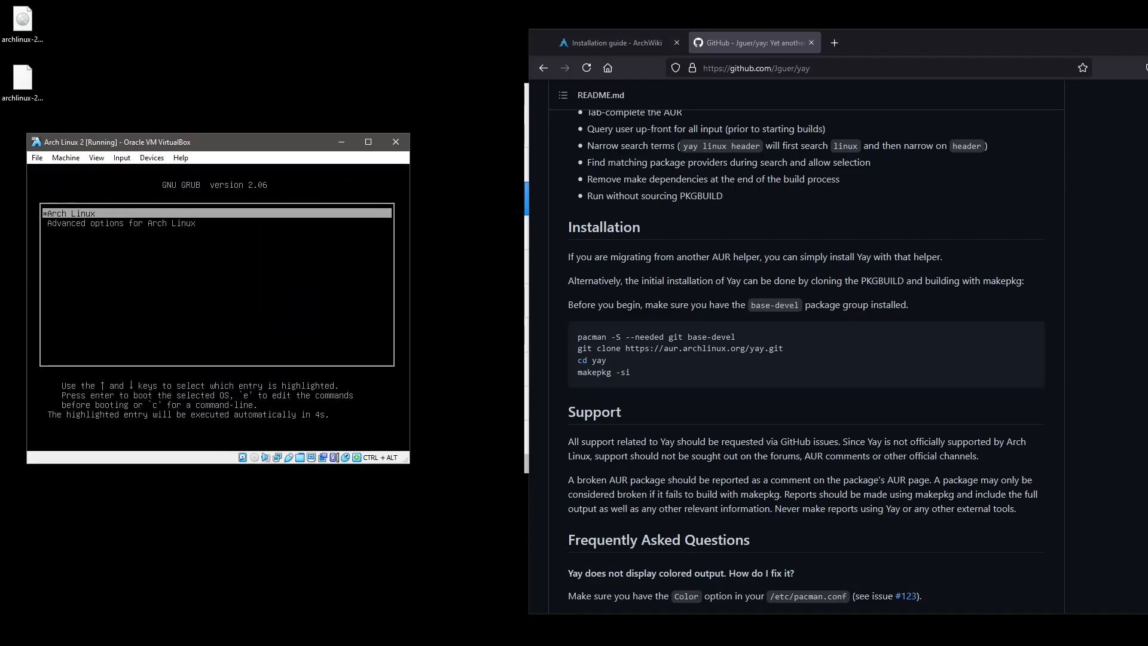
pyautogui.press('Return')
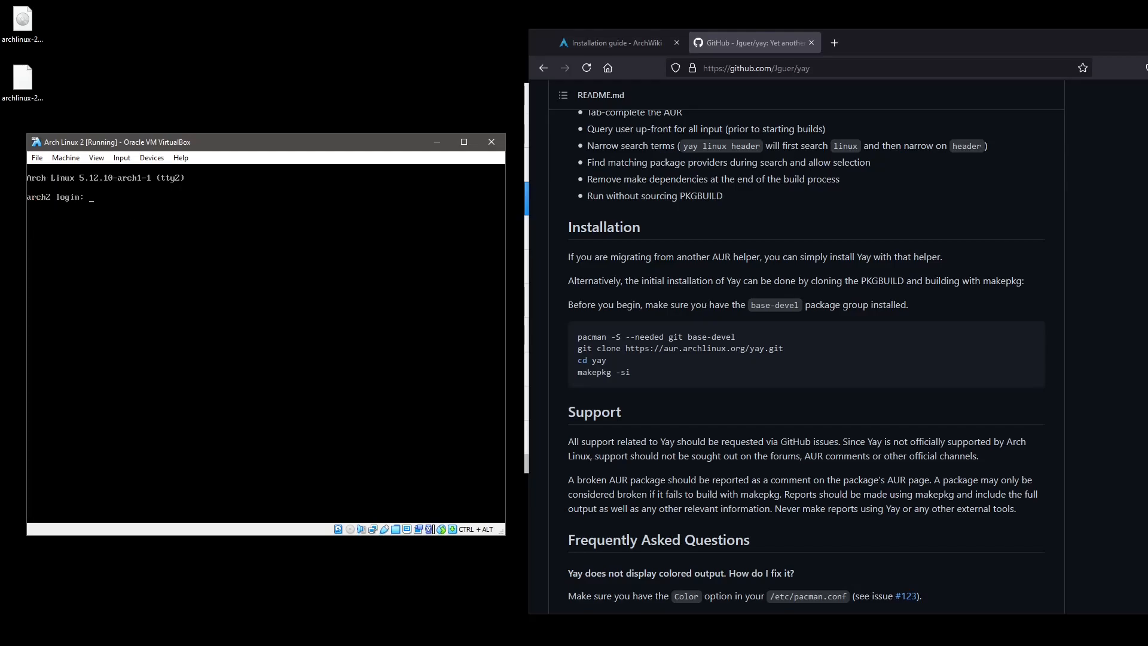
# Log in at the text console as the regular user and get a root shell with sudo su.
pyautogui.write('irc')
pyautogui.press('BackSpace')
pyautogui.press('BackSpace')
pyautogui.press('BackSpace')
pyautogui.press('BackSpace')
pyautogui.write('circ')
pyautogui.press('Return')
pyautogui.press('Return')
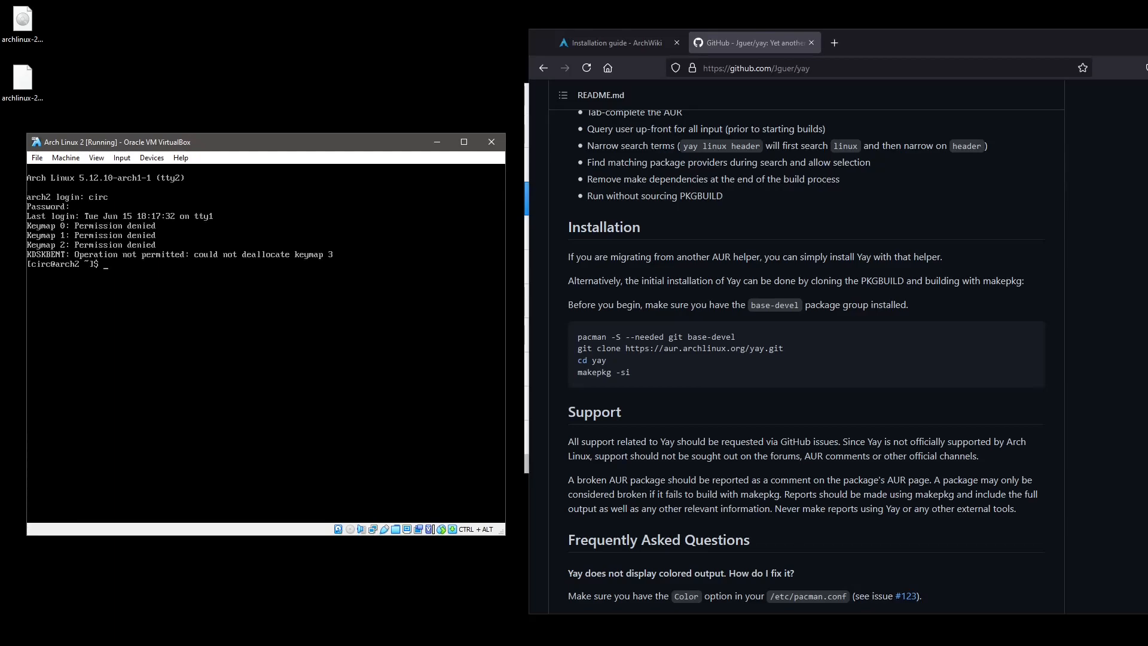
pyautogui.write('sudo su')
pyautogui.press('Return')
pyautogui.press('Return')
# Check for a running LightDM process with ps xa|grep light.
pyautogui.write('ps xa|grep')
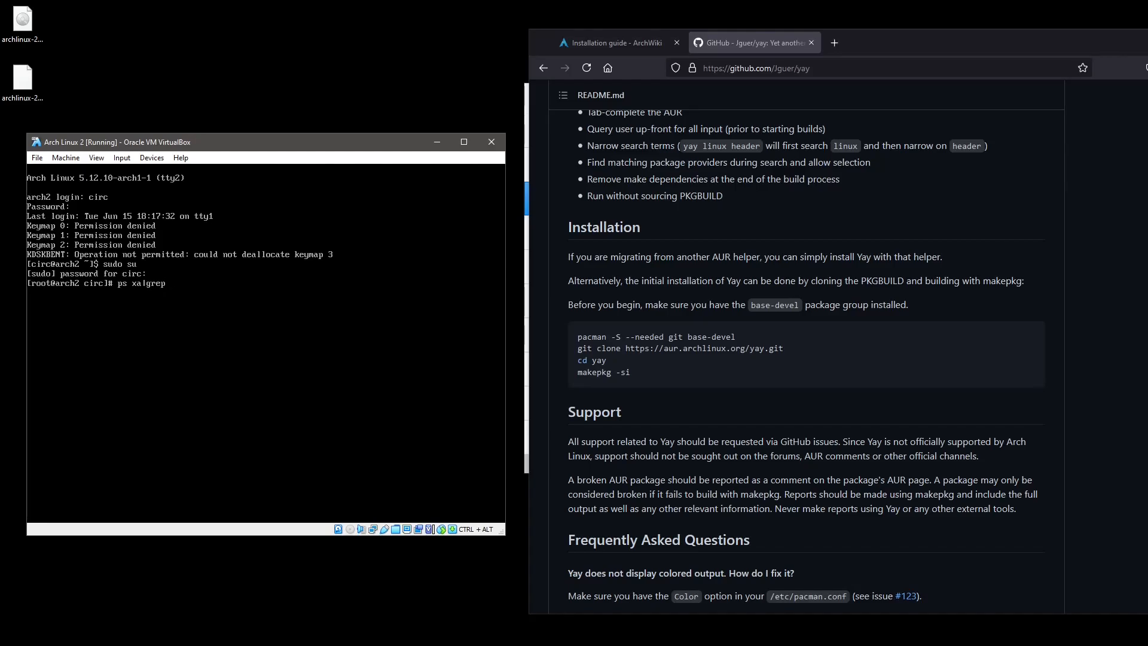
pyautogui.write('o liight')
pyautogui.press('BackSpace')
pyautogui.press('BackSpace')
pyautogui.press('BackSpace')
pyautogui.write('ght')
pyautogui.press('Return')
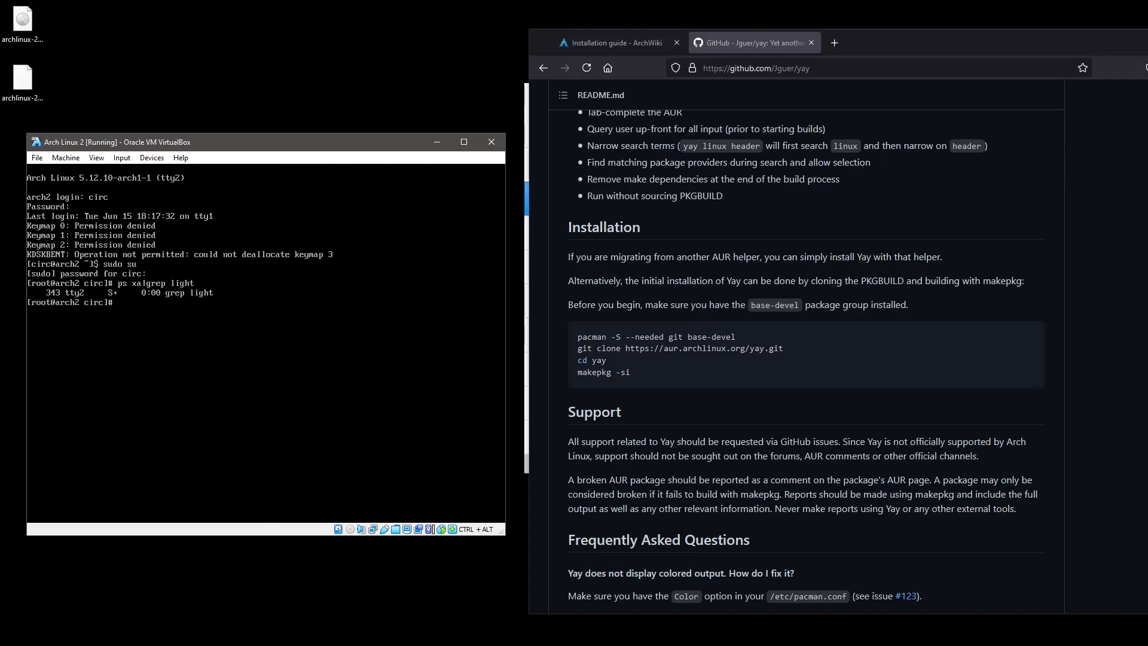
# Look at the tty1 boot messages, then search running processes for dm on tty2.
pyautogui.hotkey('ctrl', 'alt', 'F1')
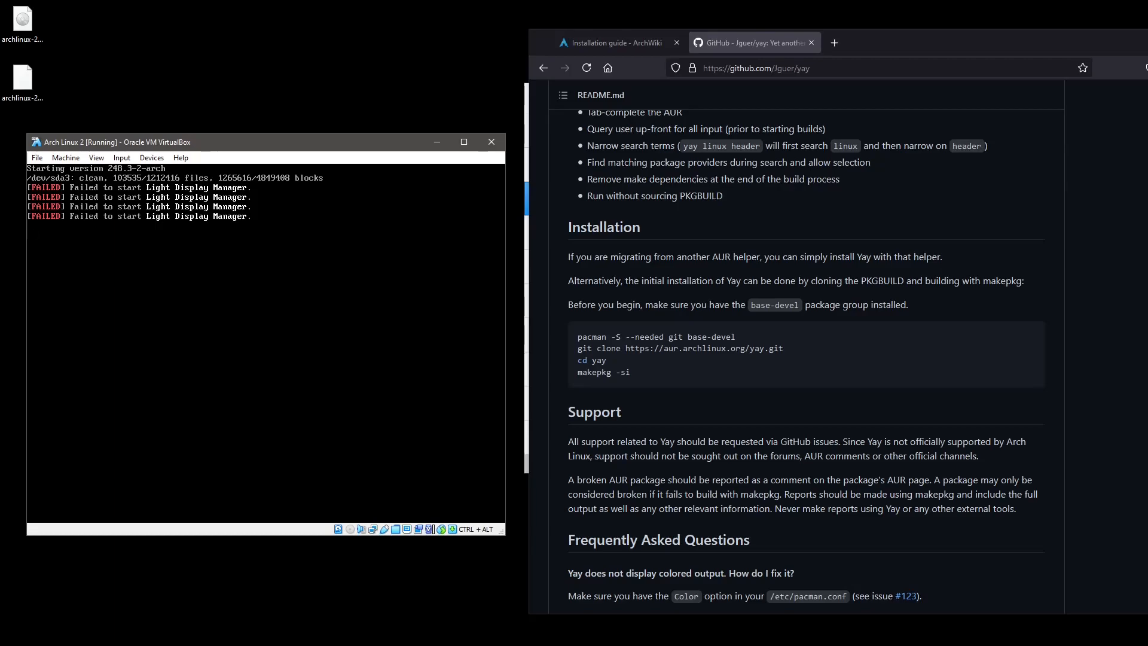
pyautogui.hotkey('ctrl', 'alt', 'F2')
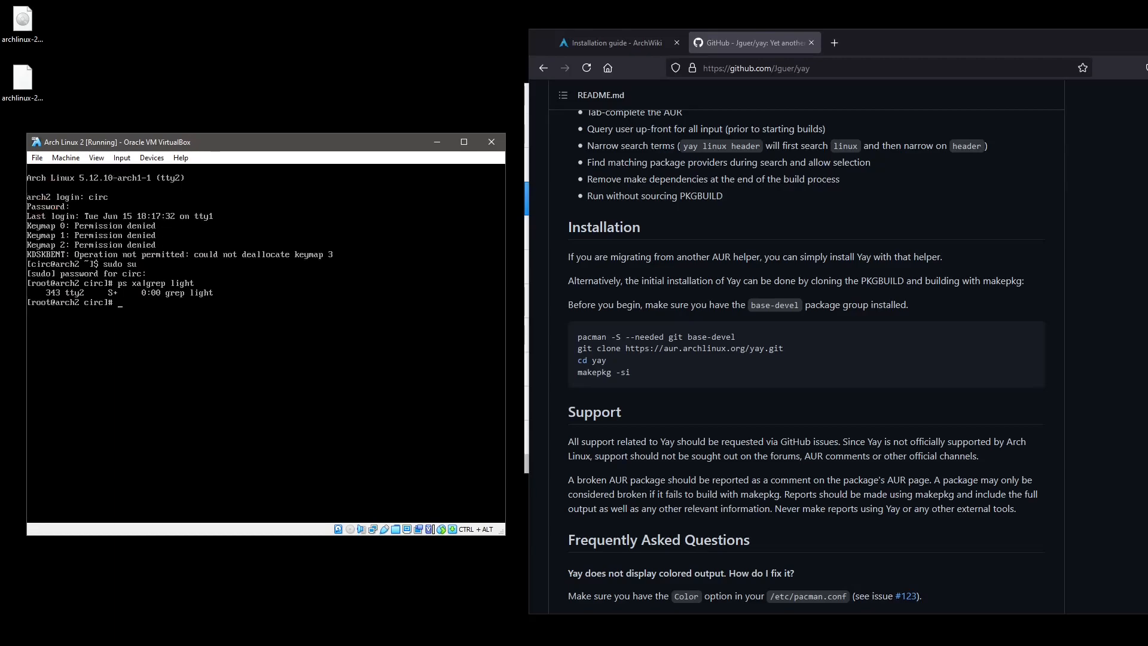
pyautogui.press('Up')
pyautogui.press('BackSpace')
pyautogui.press('BackSpace')
pyautogui.press('BackSpace')
pyautogui.press('BackSpace')
pyautogui.press('BackSpace')
pyautogui.write('dm')
pyautogui.press('Return')
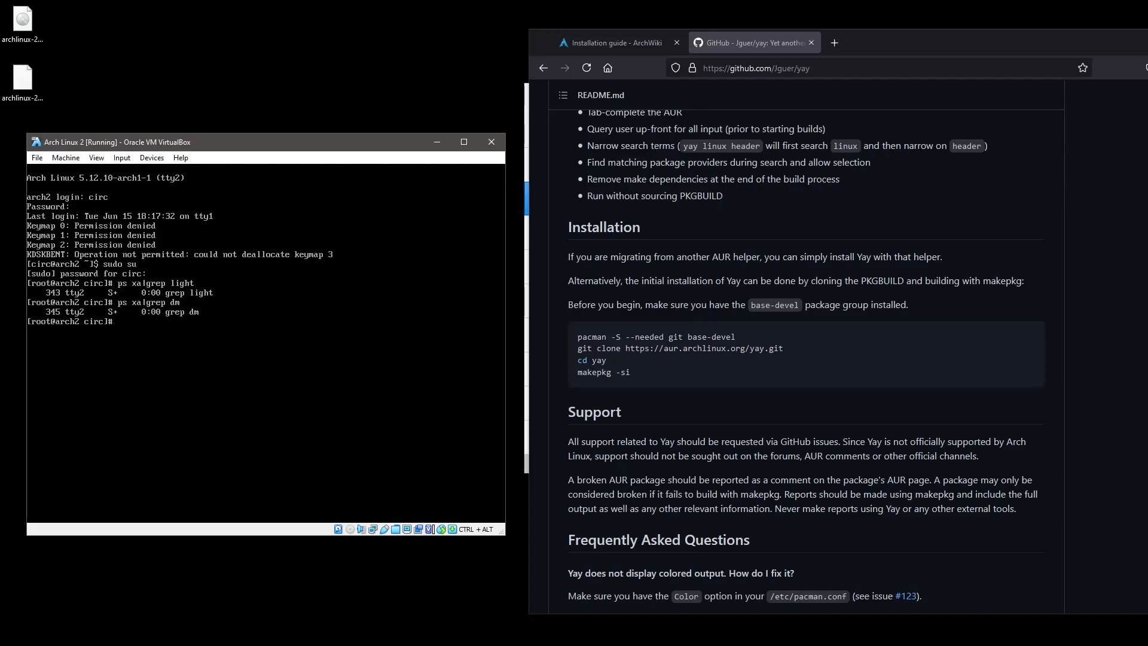
# Launch lightdm in the background from the root shell, then switch to the tty3 login prompt.
pyautogui.hotkey('ctrl', 'alt', 'F3')
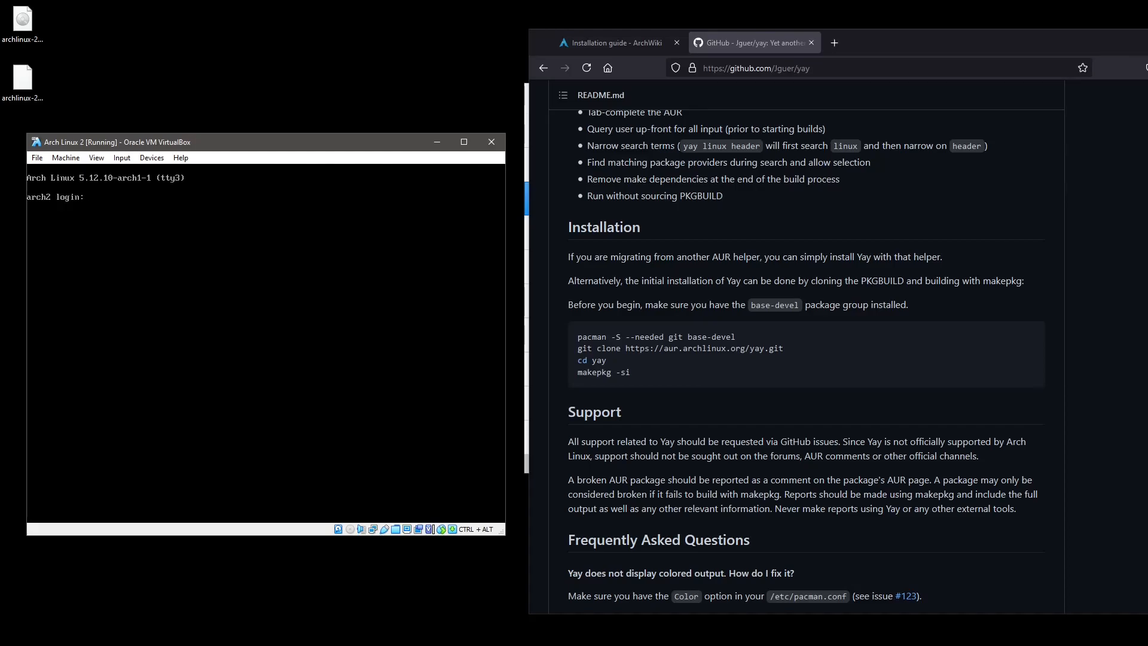
pyautogui.hotkey('ctrl', 'alt', 'F2')
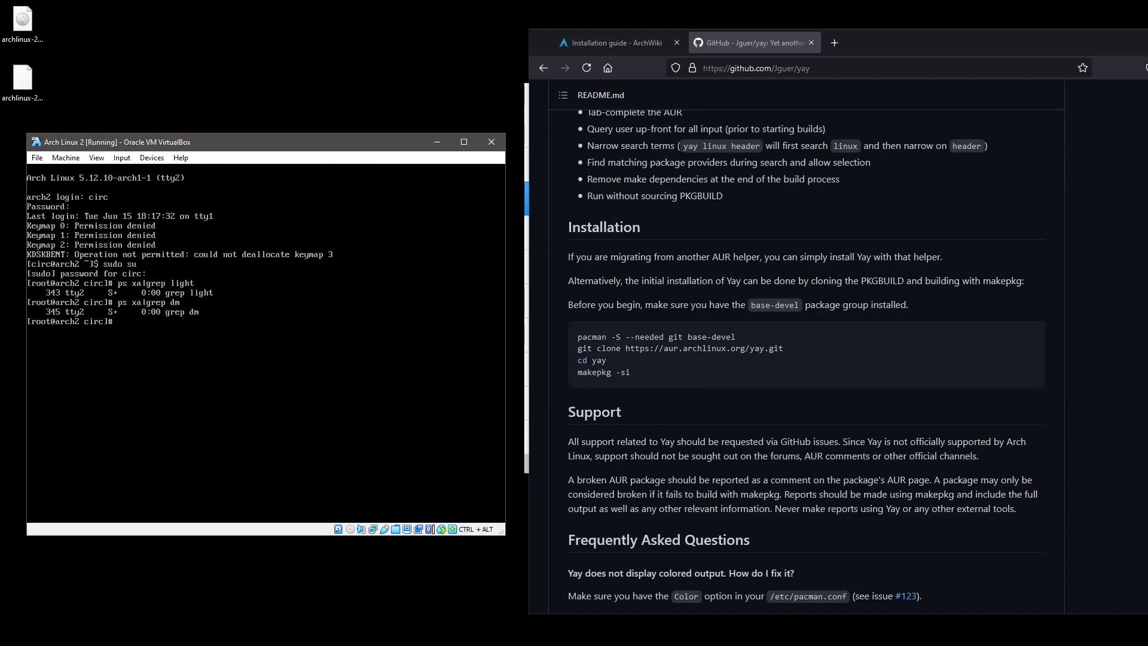
pyautogui.write('lightdm')
pyautogui.write('%')
pyautogui.press('BackSpace')
pyautogui.write('&')
pyautogui.press('Return')
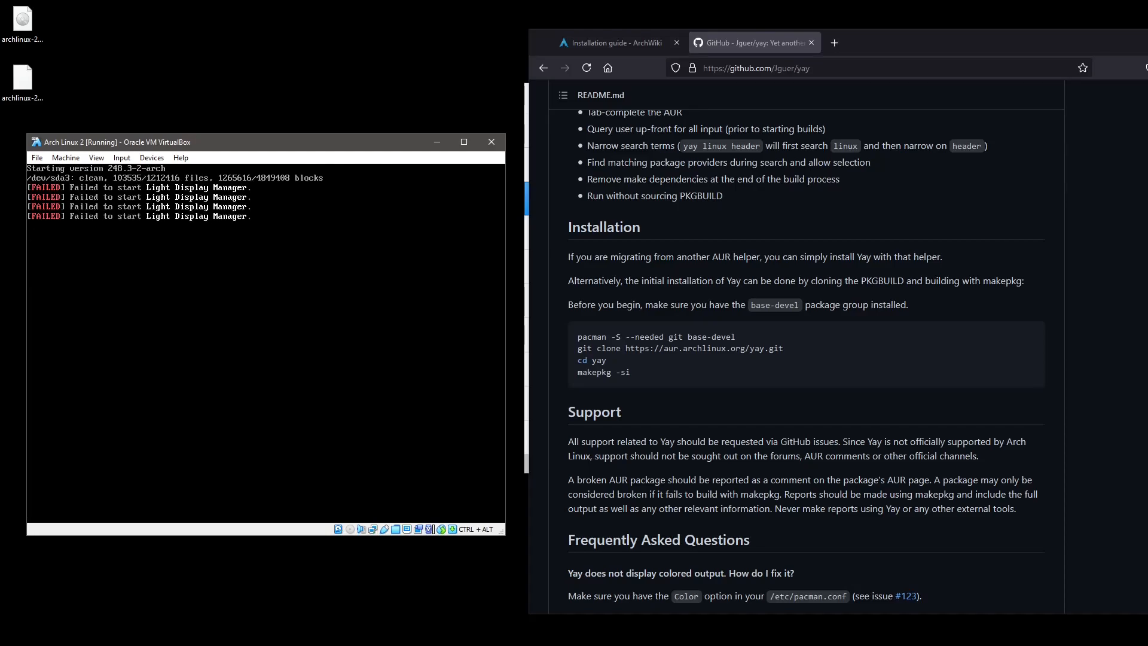
pyautogui.hotkey('ctrl', 'alt', 'F3')
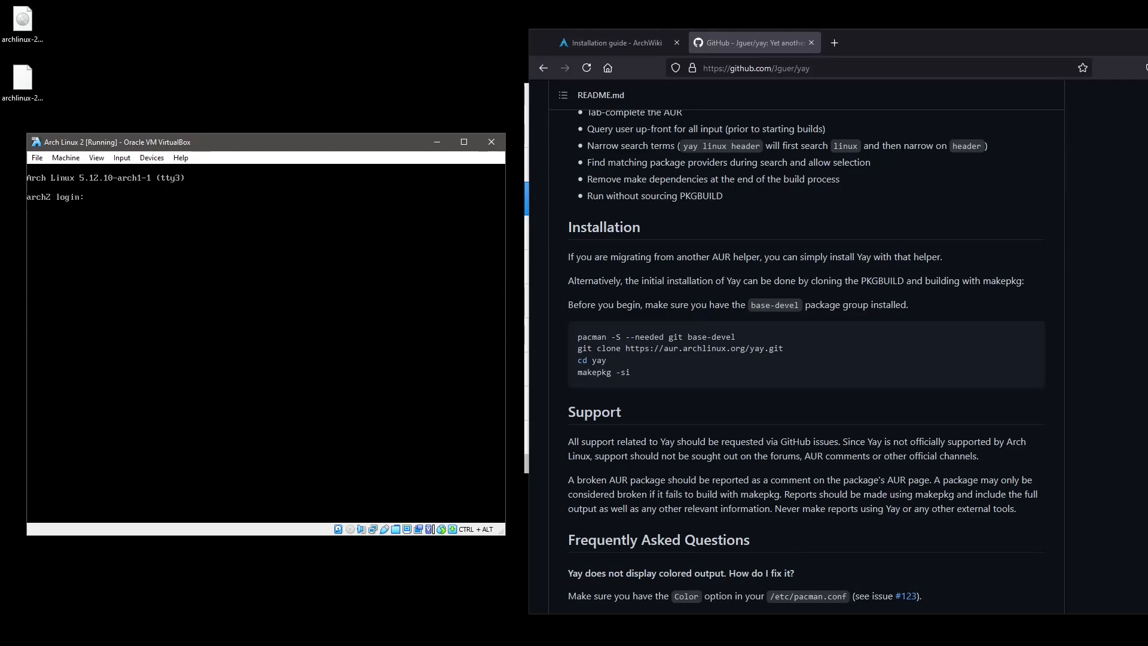
# Back on tty2, rerun ps xa|grep dm to confirm no display manager is running.
pyautogui.hotkey('ctrl', 'alt', 'F2')
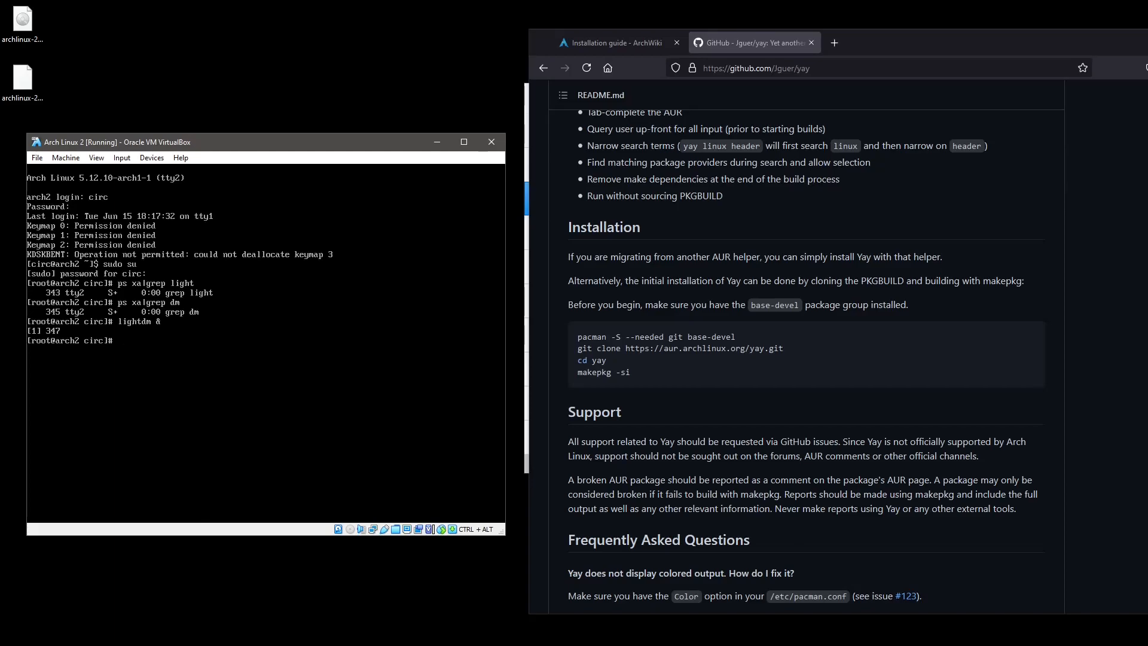
pyautogui.press('Up')
pyautogui.press('Up')
pyautogui.press('Return')
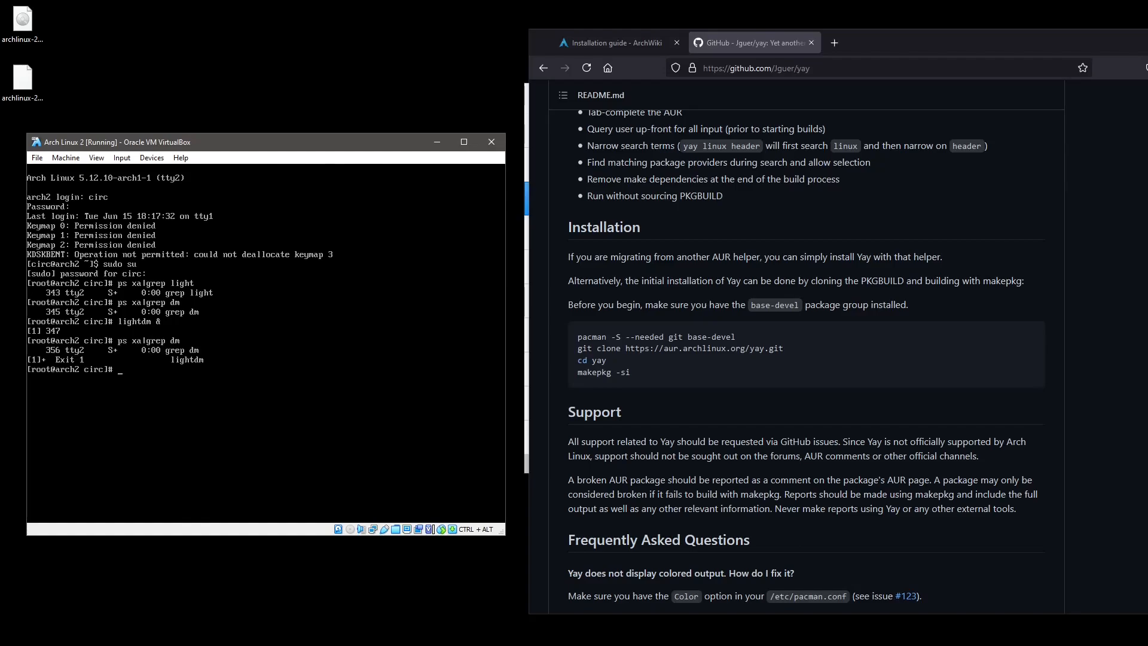
pyautogui.press('Return')
pyautogui.press('Up')
pyautogui.press('Return')
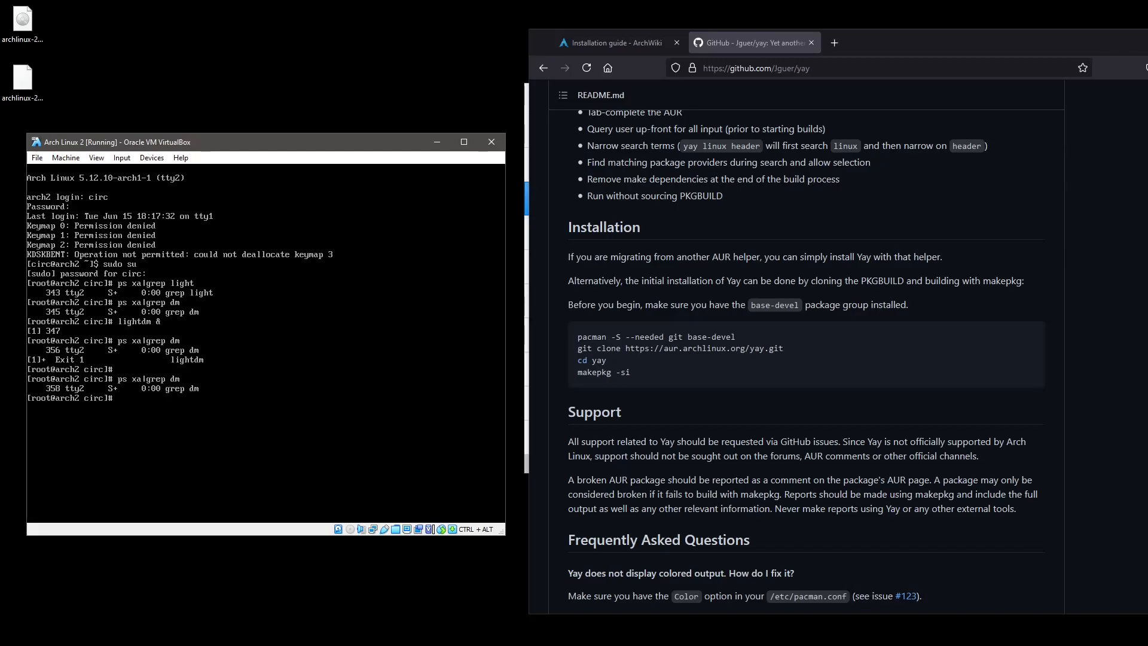
# Disable the LightDM service with systemctl disable lightdm.
pyautogui.write('systemctl disable lightdm')
pyautogui.press('Return')
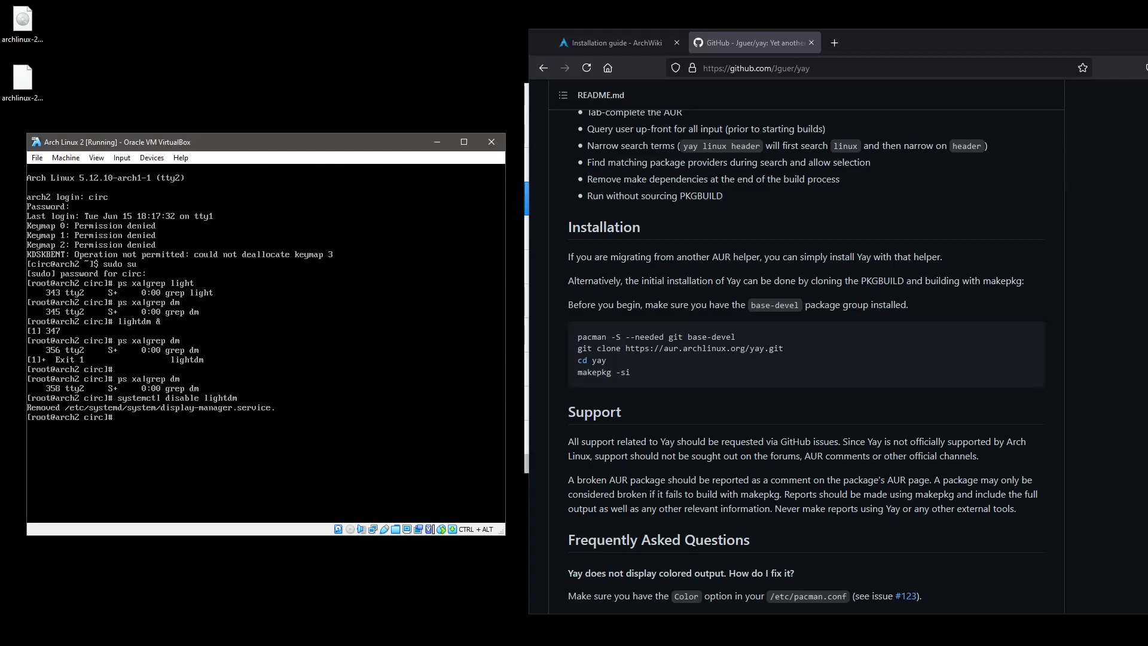
# Load the sv-latin1 keymap and install GDM with pacman -S, accepting its dependencies.
pyautogui.write('pacman /S')
pyautogui.press('BackSpace')
pyautogui.press('BackSpace')
pyautogui.press('BackSpace')
pyautogui.press('BackSpace')
pyautogui.press('BackSpace')
pyautogui.press('BackSpace')
pyautogui.press('BackSpace')
pyautogui.press('BackSpace')
pyautogui.press('BackSpace')
pyautogui.write('loadkeys sv-latin1')
pyautogui.press('Return')
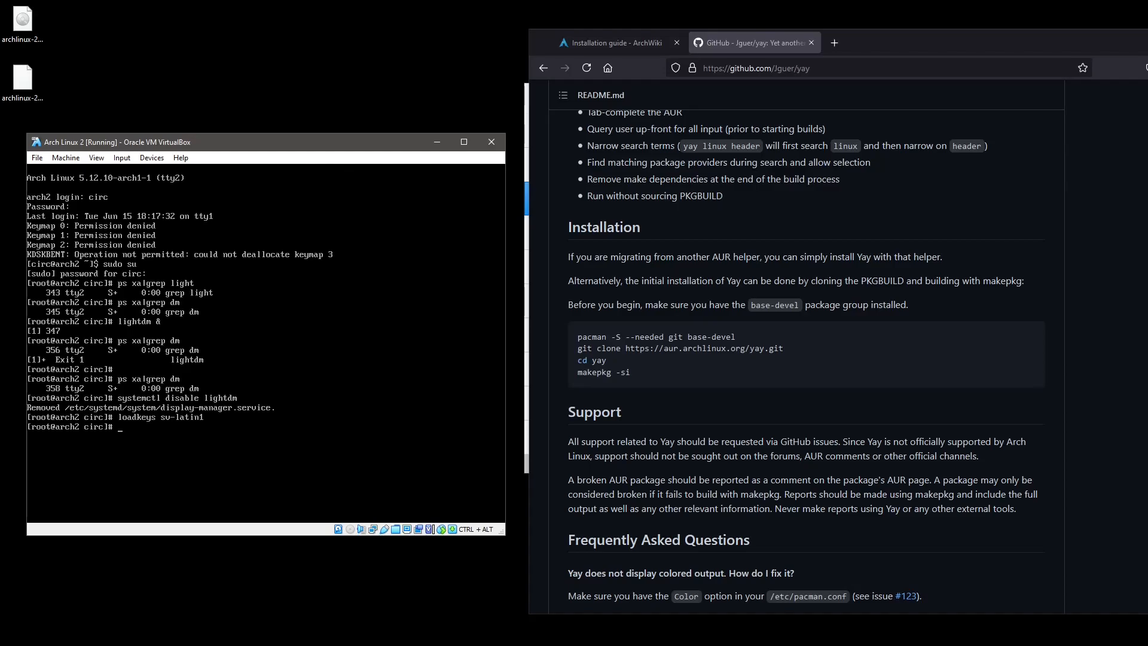
pyautogui.write('pacman -S gdm')
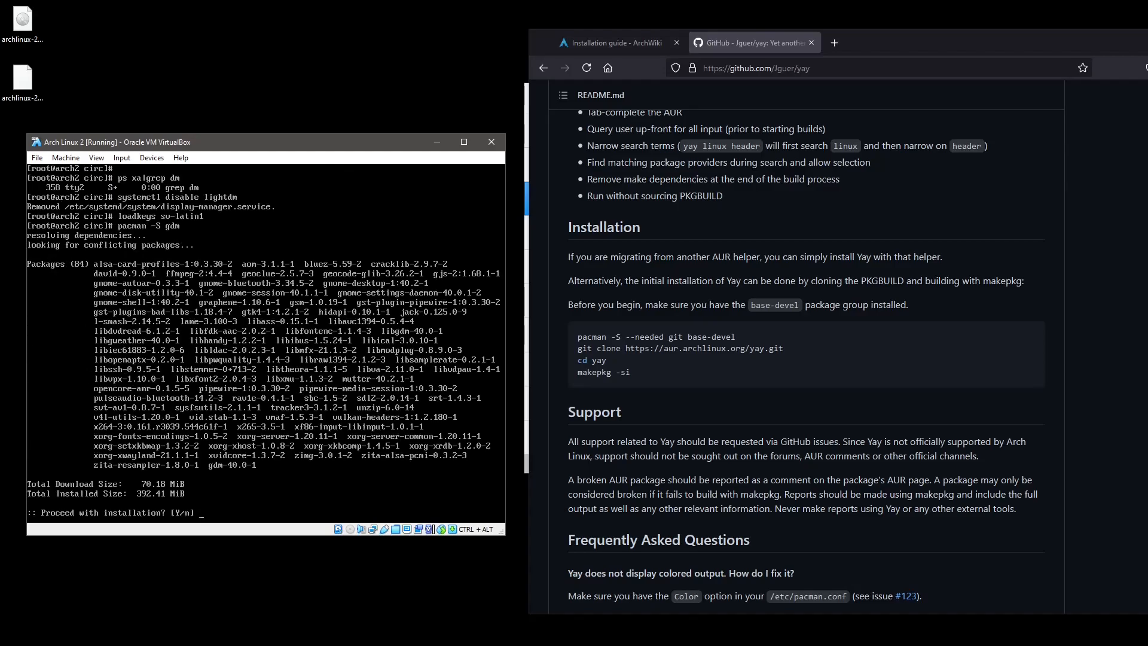
pyautogui.press('Return')
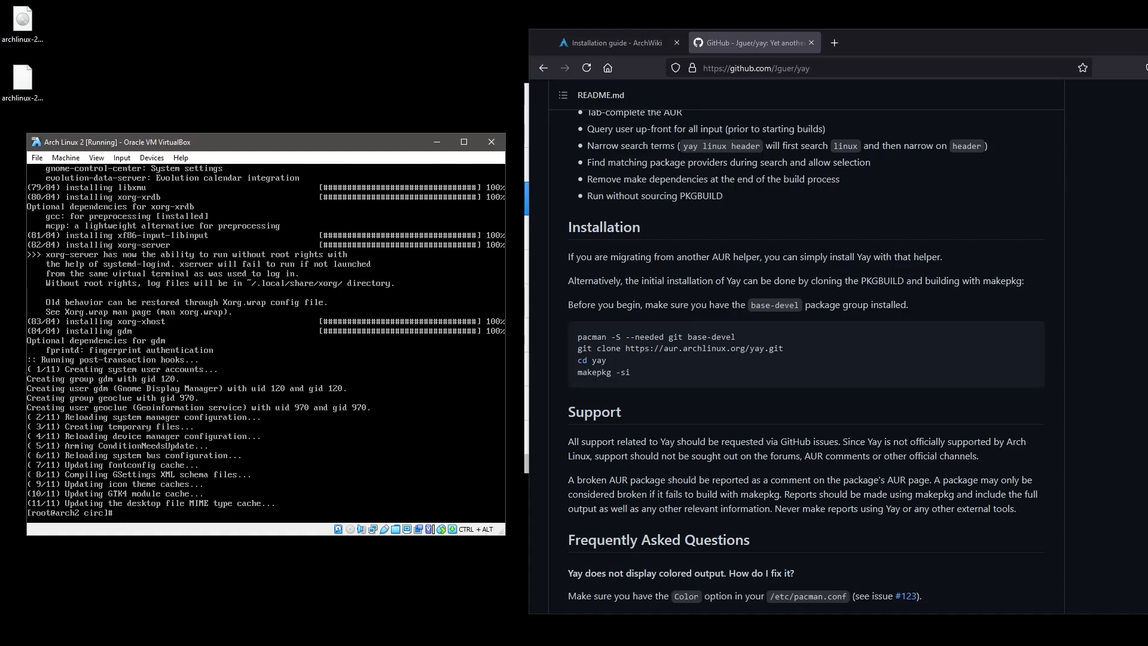
# Enable the gdm service with systemctl enable gdm and reboot the VM.
pyautogui.write('pacman -S gdm')
pyautogui.hotkey('ctrl', 'u')
pyautogui.write('systemctl')
pyautogui.write(' enba')
pyautogui.press('BackSpace')
pyautogui.press('BackSpace')
pyautogui.write('able gdm')
pyautogui.press('Return')
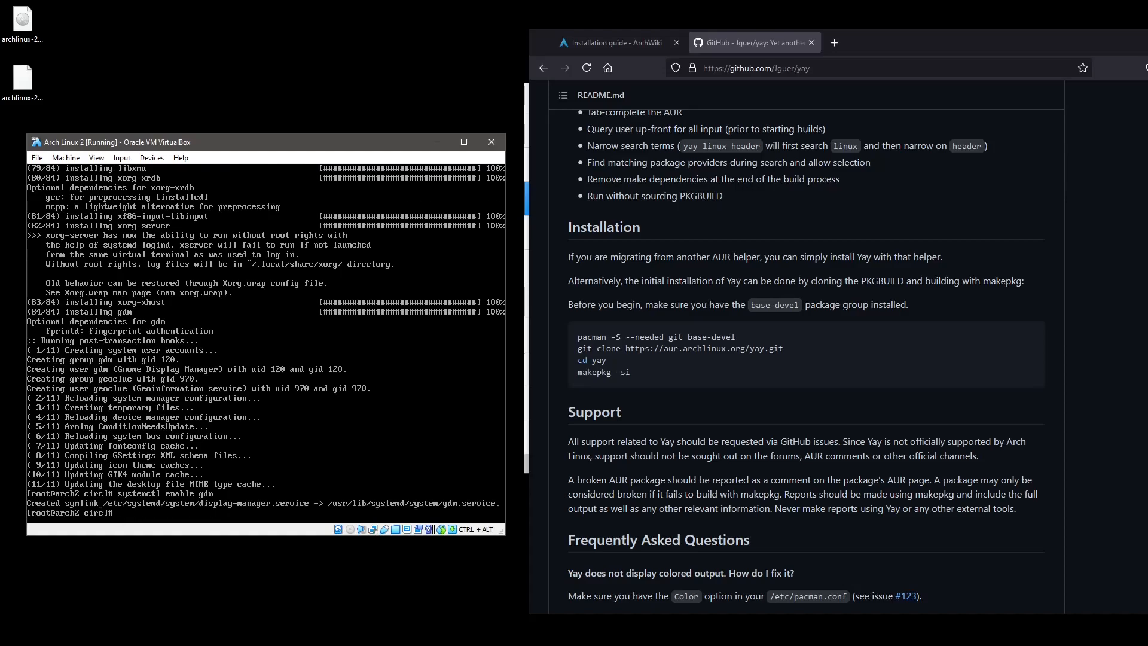
pyautogui.write('reboot')
pyautogui.press('Return')
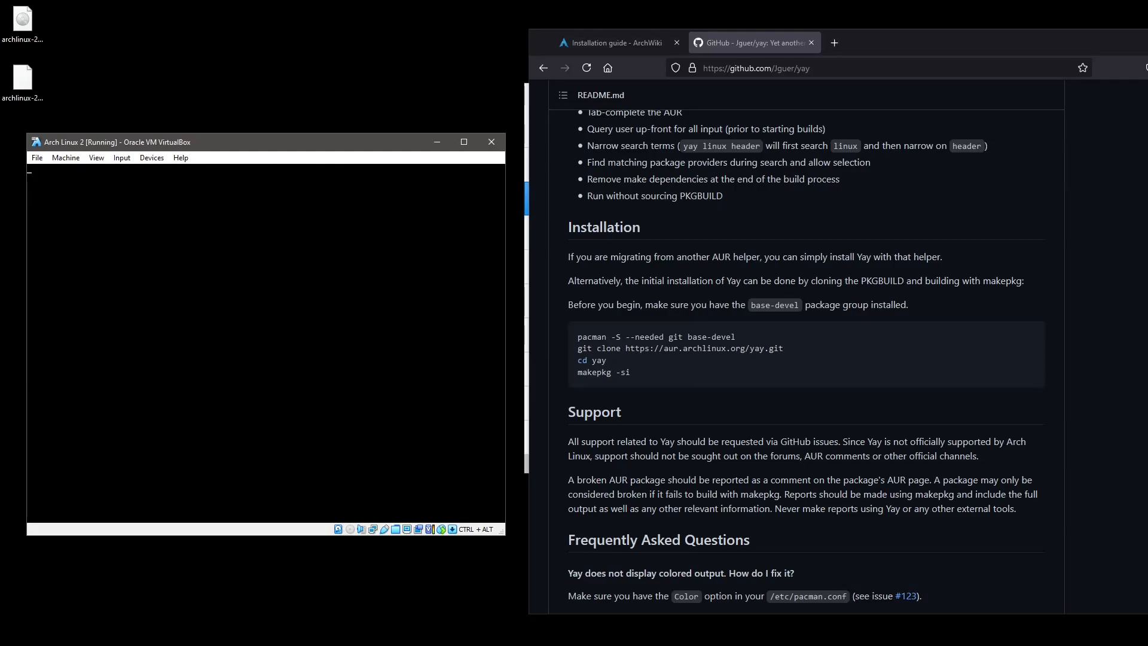
# Drag the Arch Linux 2 window toward the screen centre and raise the VirtualBox Manager.
pyautogui.moveTo(273, 146); pyautogui.dragTo(507, 117)
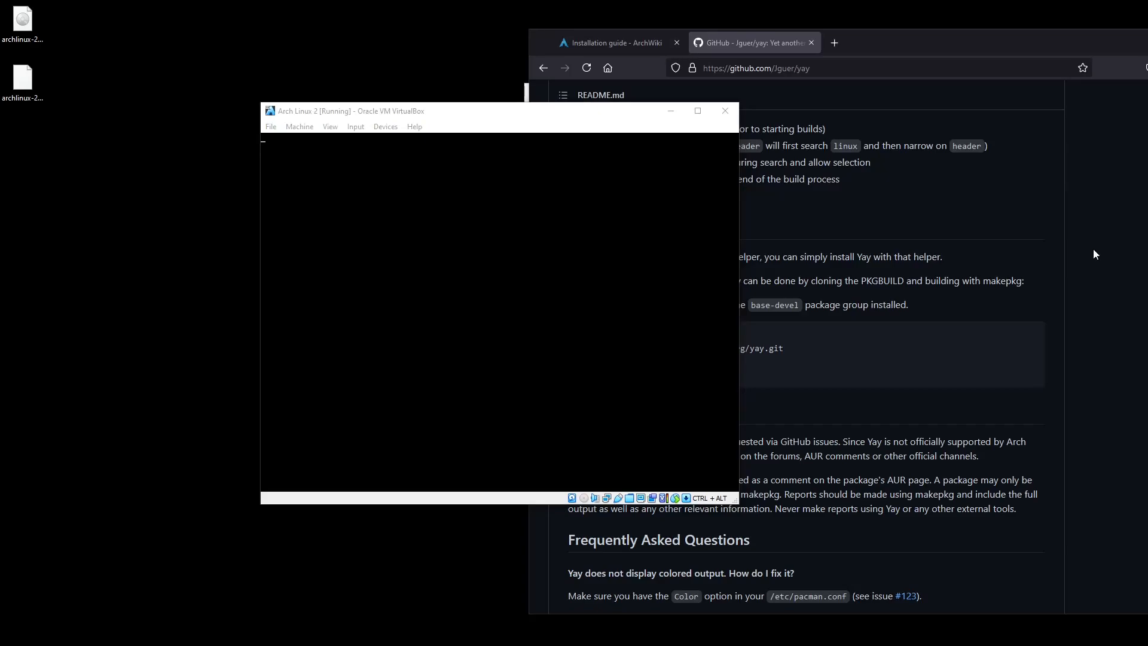
pyautogui.click(562, 287)
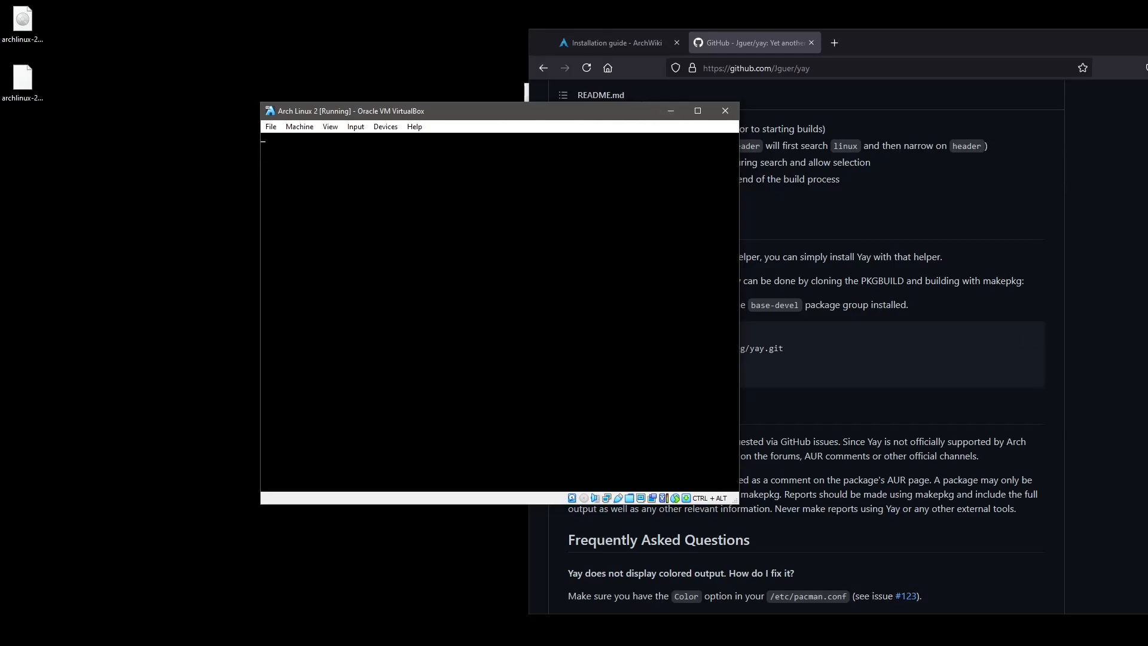
pyautogui.click(526, 93)
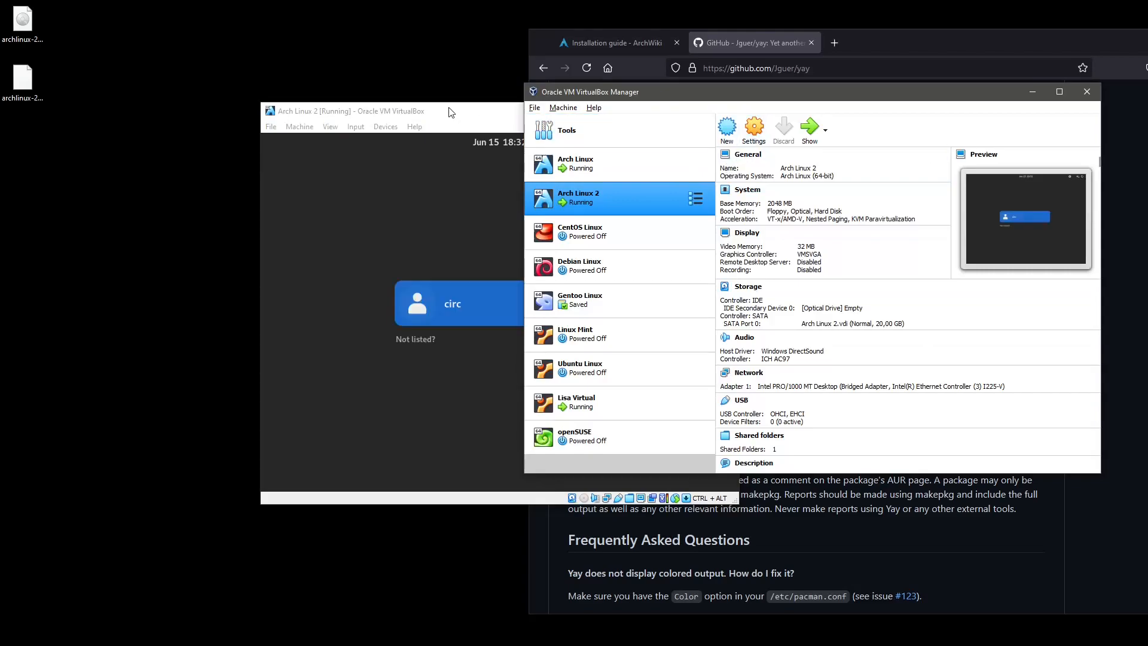
# Shift the VM window left, view its Display settings without saving, and minimise the Manager.
pyautogui.click(464, 115)
pyautogui.moveTo(464, 116); pyautogui.dragTo(236, 135)
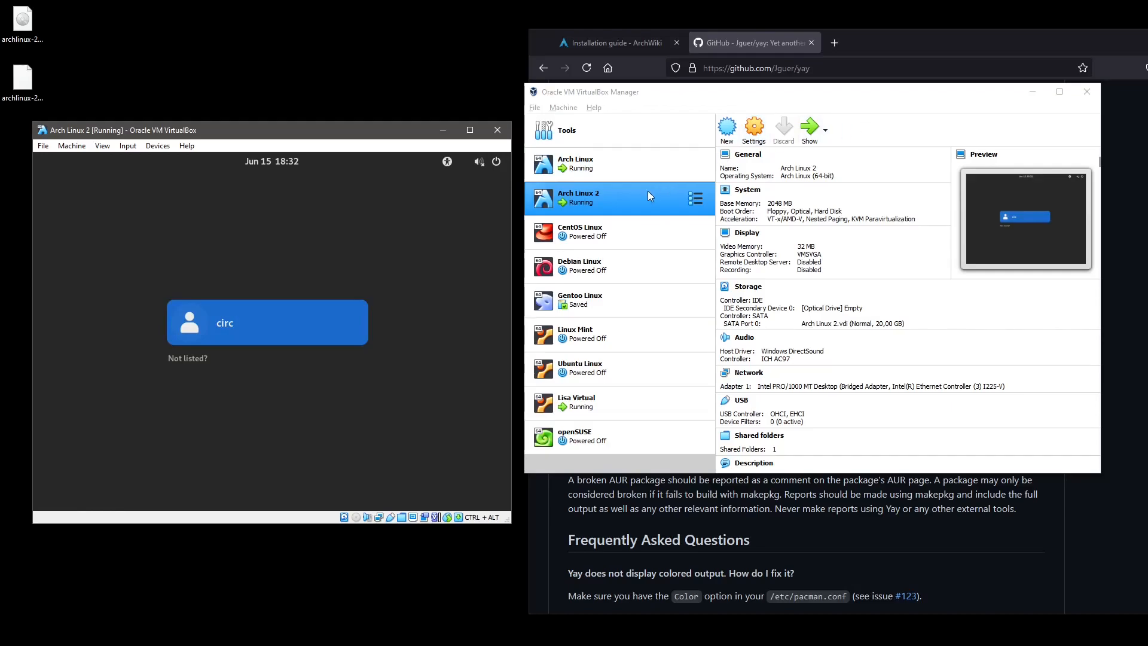
pyautogui.click(753, 131)
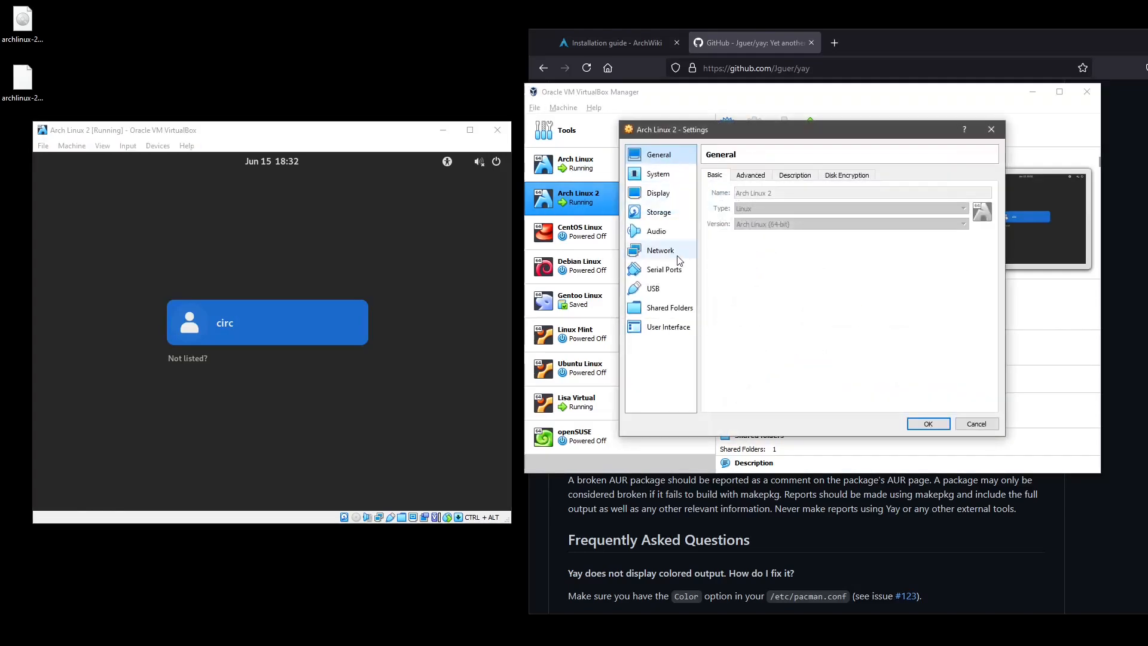
pyautogui.click(657, 192)
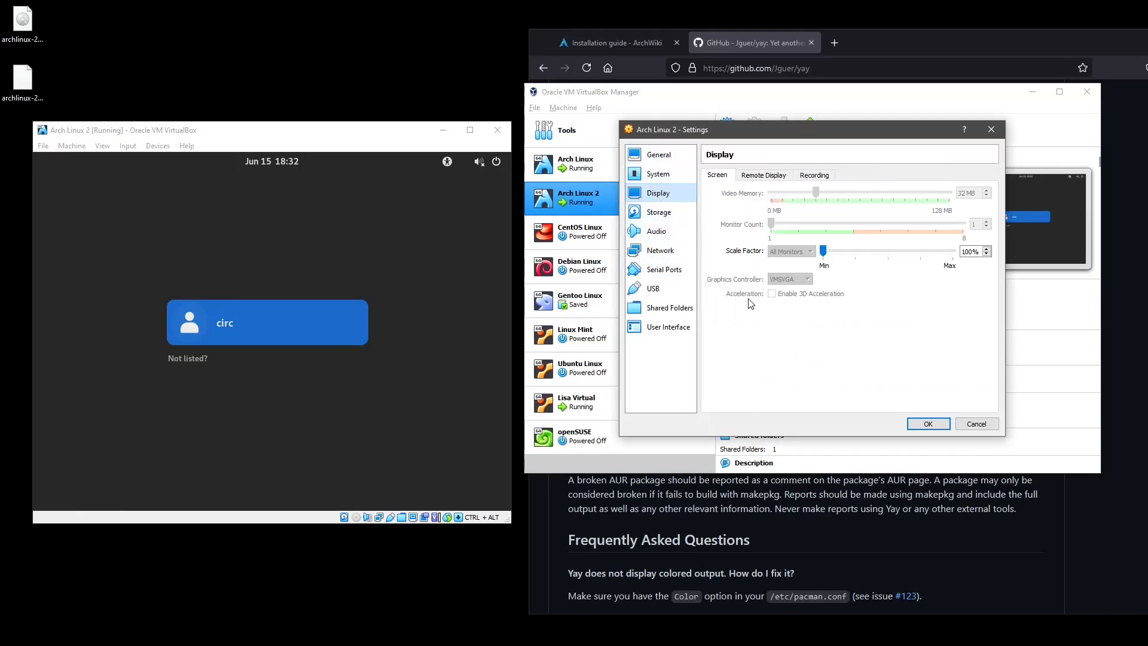
pyautogui.click(977, 423)
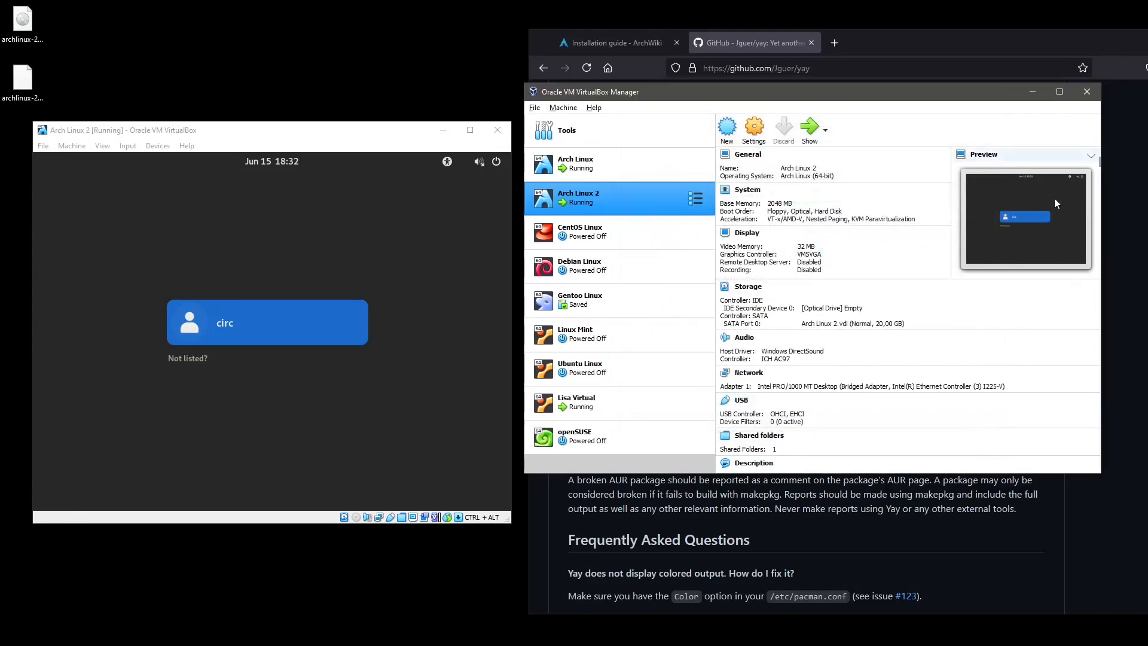
pyautogui.click(1032, 91)
# Sign in as the regular user on the GDM screen with the password and close Activities.
pyautogui.click(283, 322)
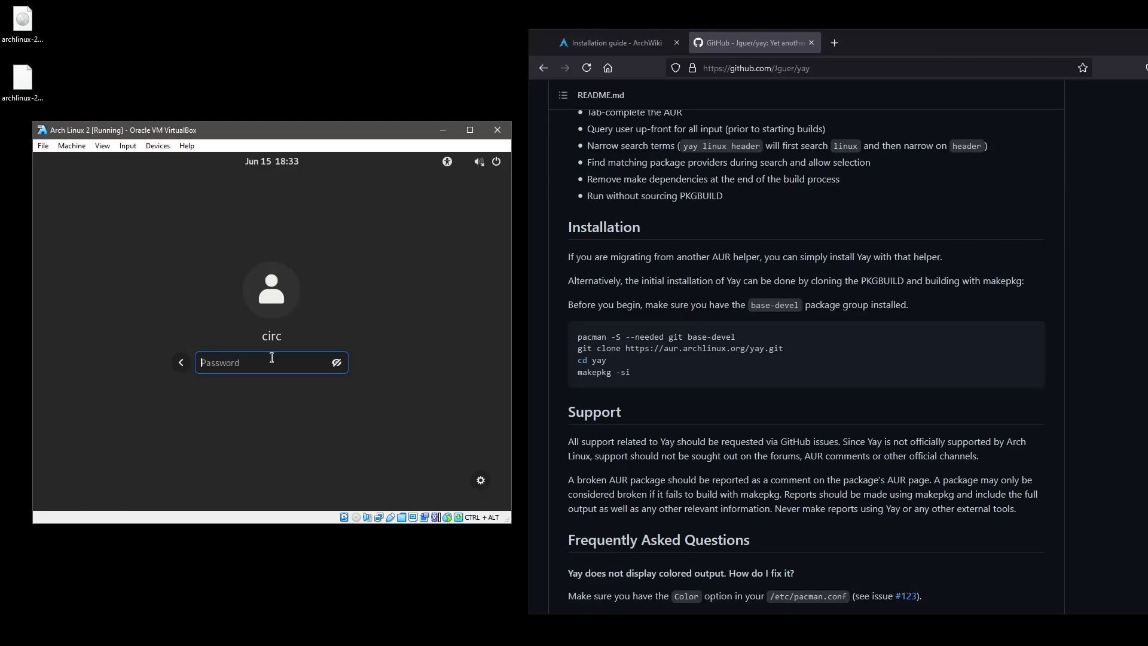
pyautogui.click(337, 362)
pyautogui.write('/')
pyautogui.press('BackSpace')
pyautogui.write('-')
pyautogui.press('BackSpace')
pyautogui.click(337, 363)
pyautogui.write('•••••••••••')
pyautogui.press('Return')
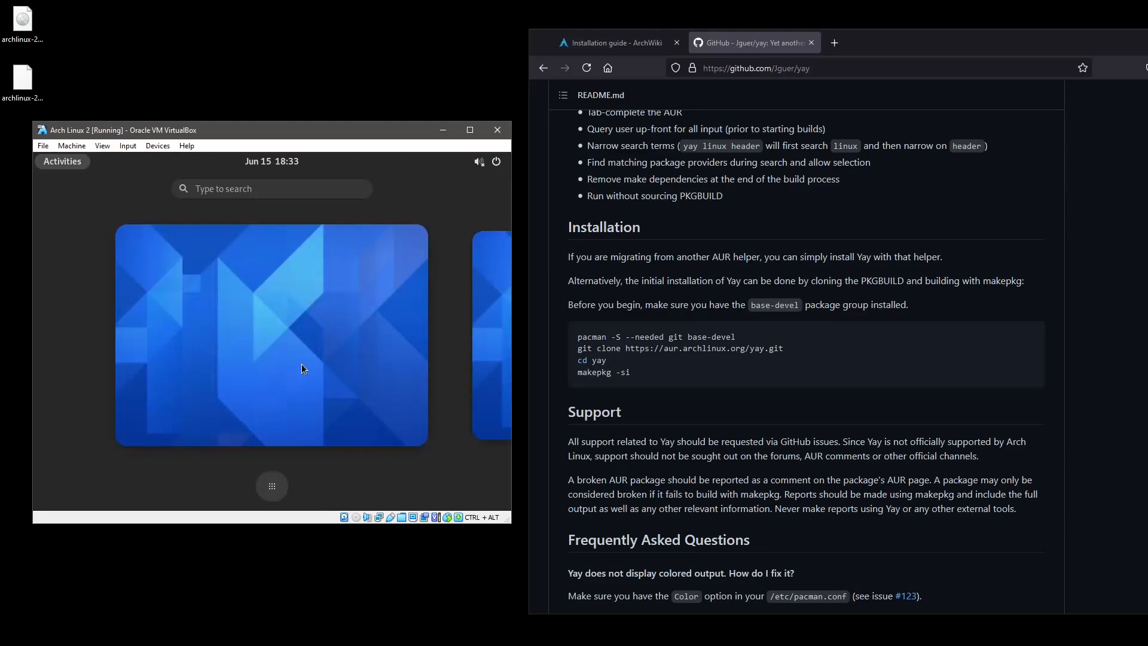
pyautogui.click(301, 366)
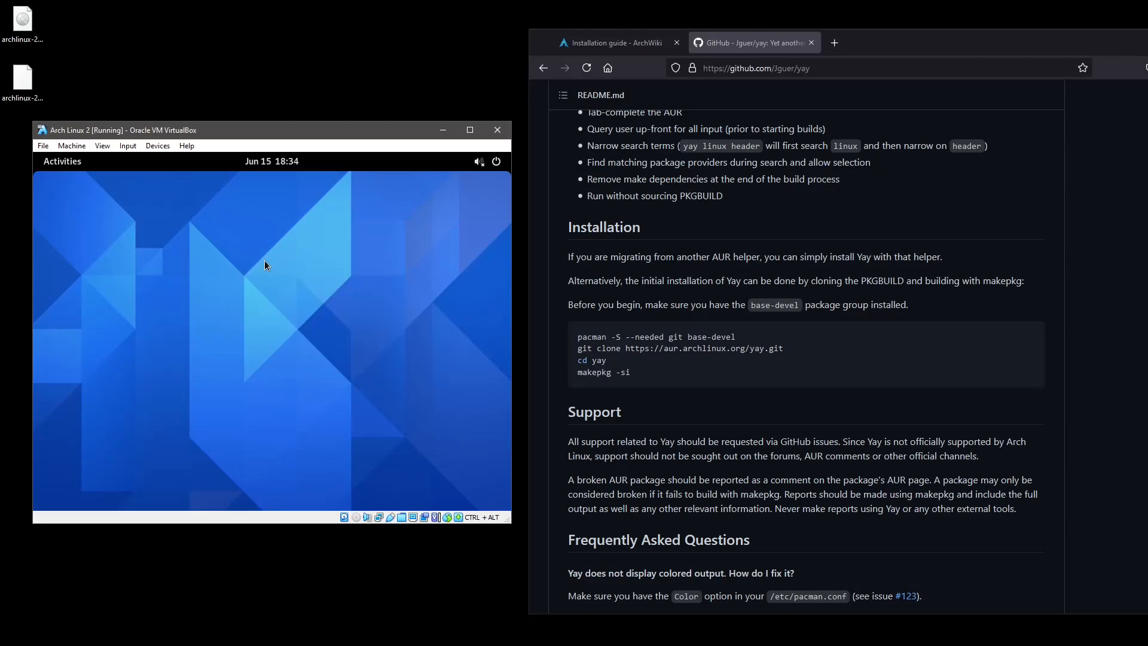
# Check the empty optical drive in Storage settings, then insert the VBox_GAs_6.1.22 Guest Additions CD image.
pyautogui.click(158, 146)
pyautogui.moveTo(168, 161)
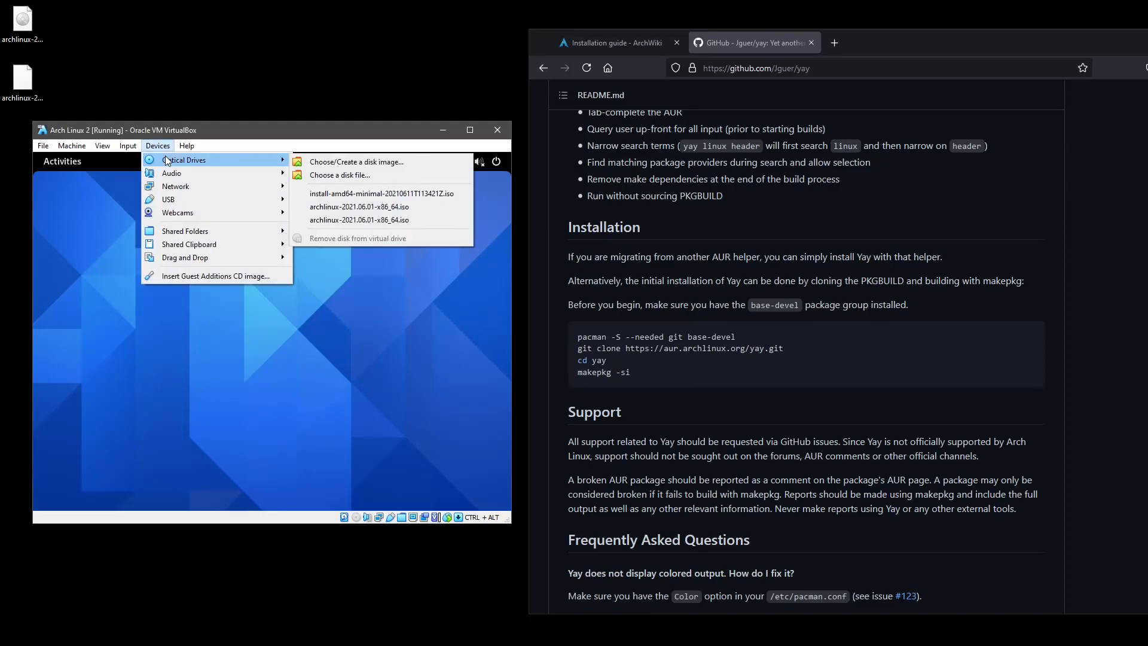
pyautogui.moveTo(197, 149)
pyautogui.press('Escape')
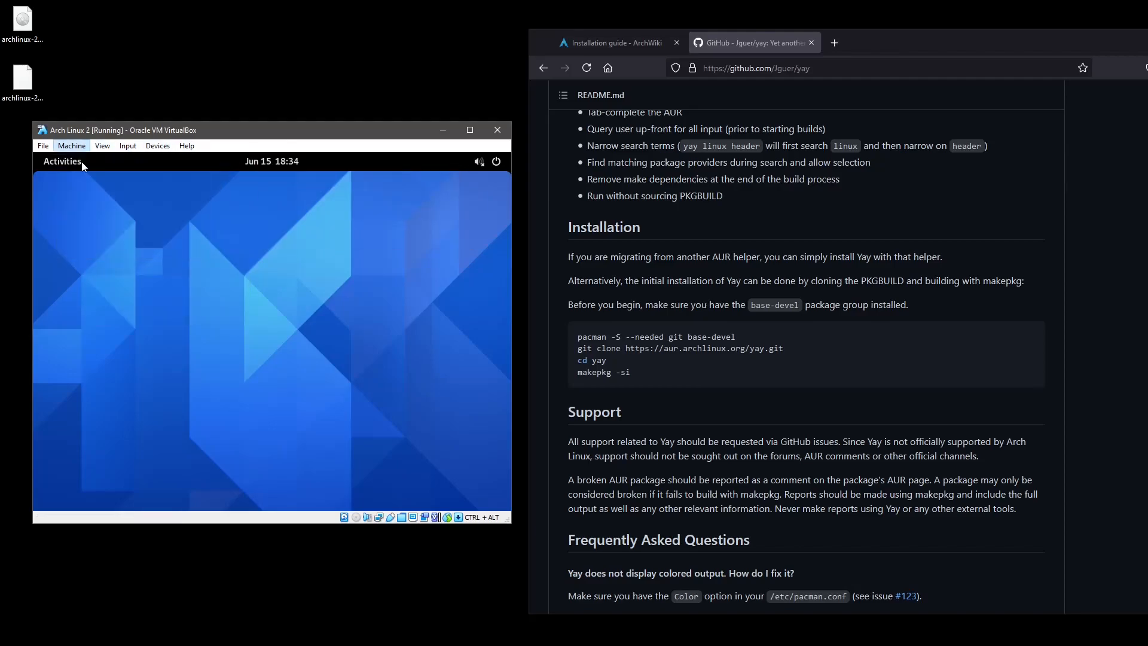
pyautogui.hotkey('ctrl', 's')
pyautogui.click(119, 257)
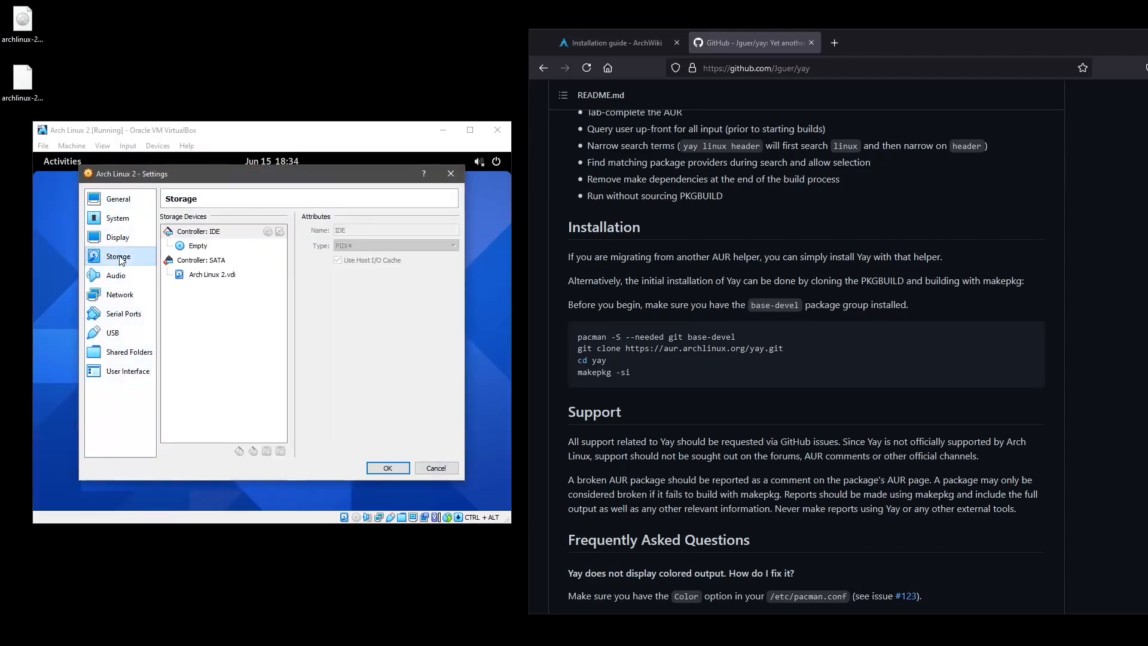
pyautogui.click(198, 246)
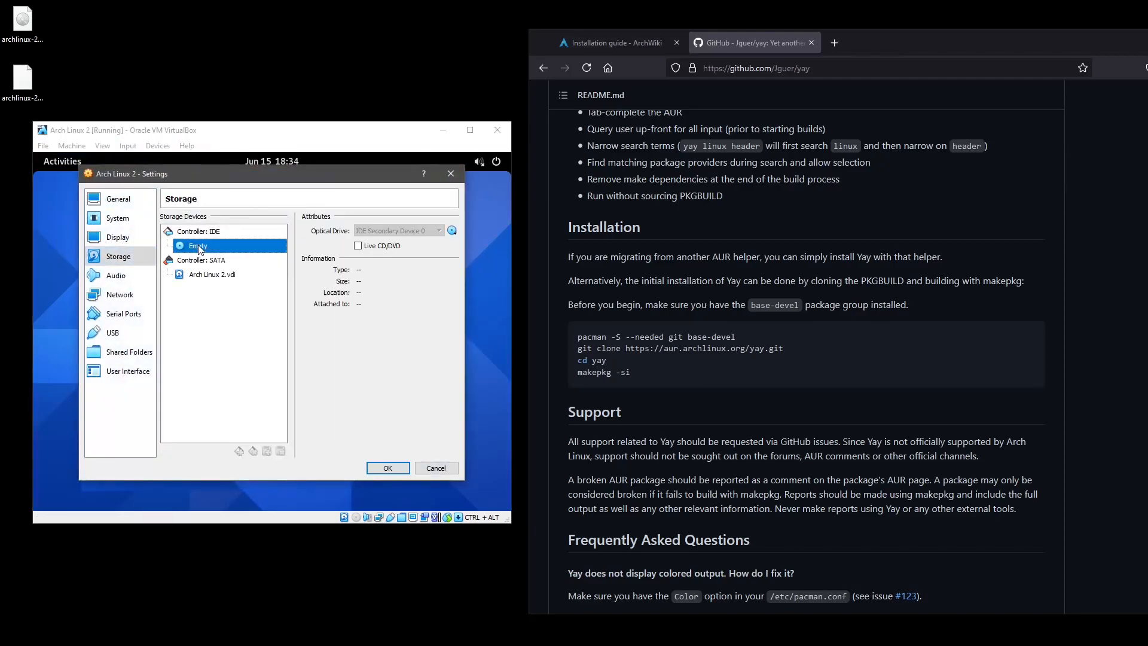
pyautogui.click(445, 470)
pyautogui.click(157, 146)
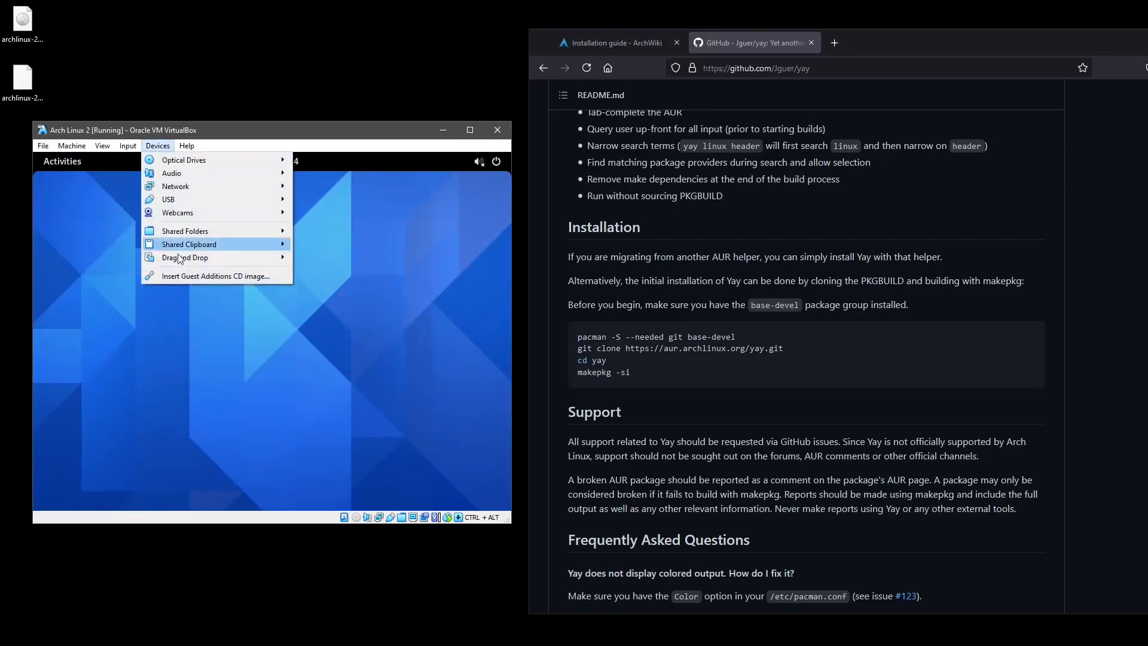
pyautogui.click(180, 276)
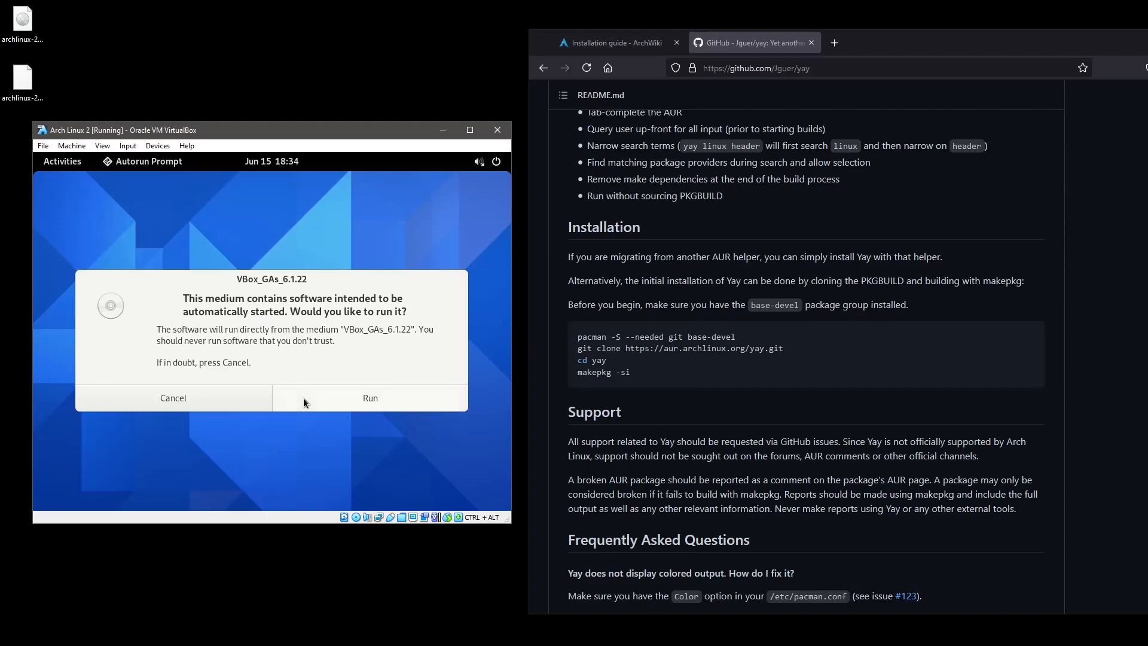
# Run the Guest Additions software, browse the app grid, and toggle full screen on and off.
pyautogui.click(303, 401)
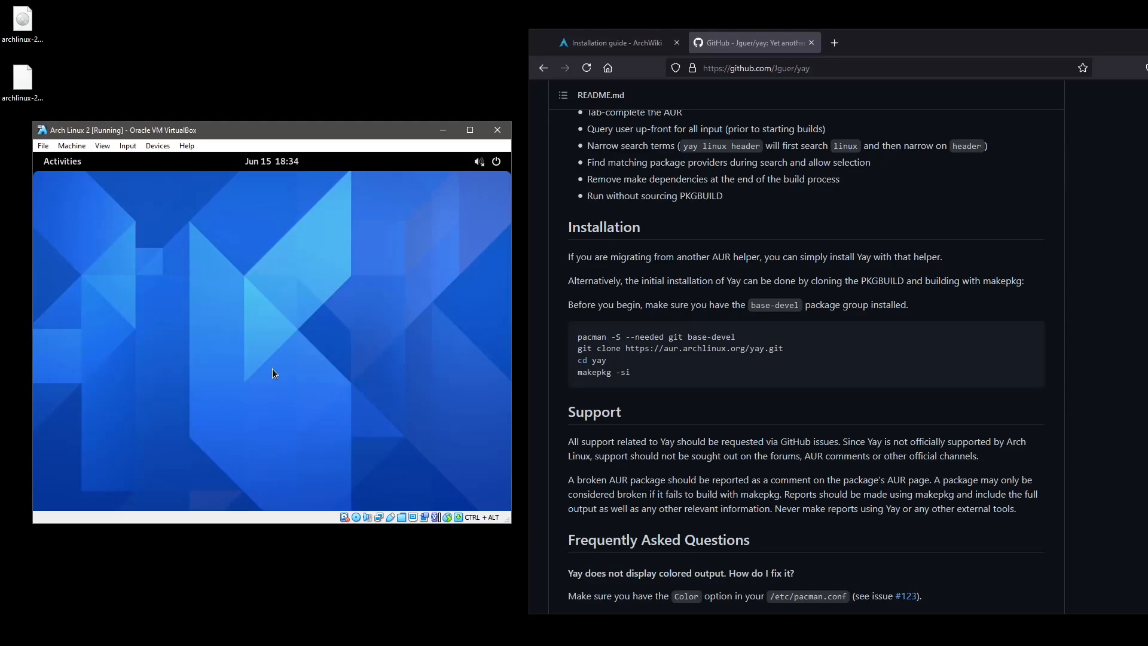
pyautogui.press('super')
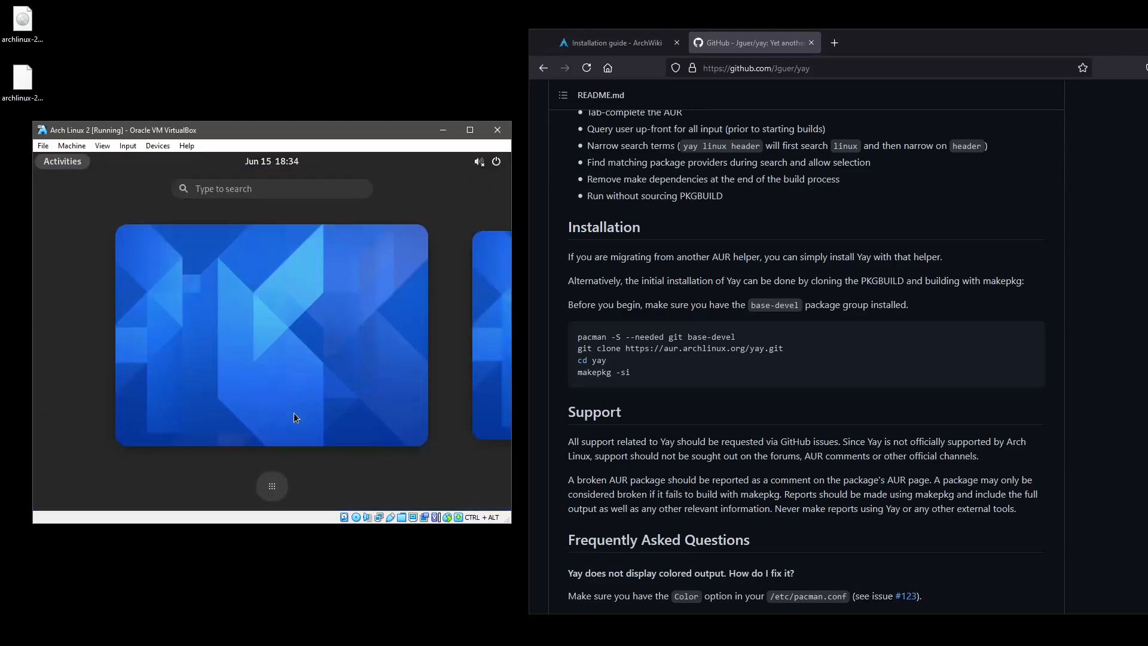
pyautogui.click(280, 482)
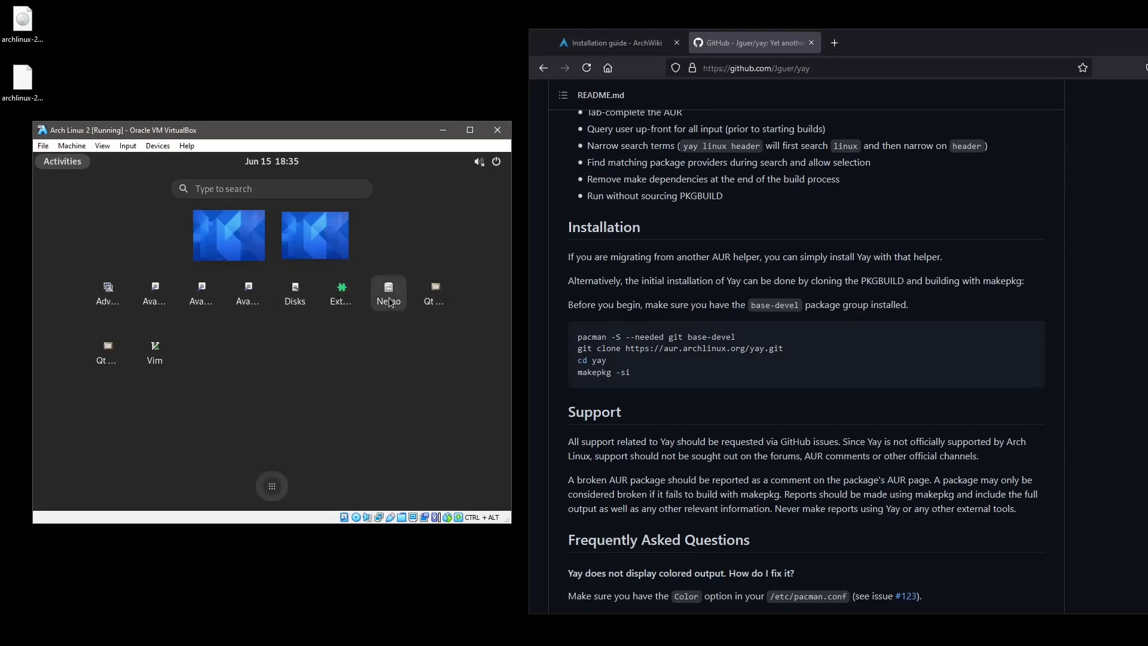
pyautogui.click(410, 335)
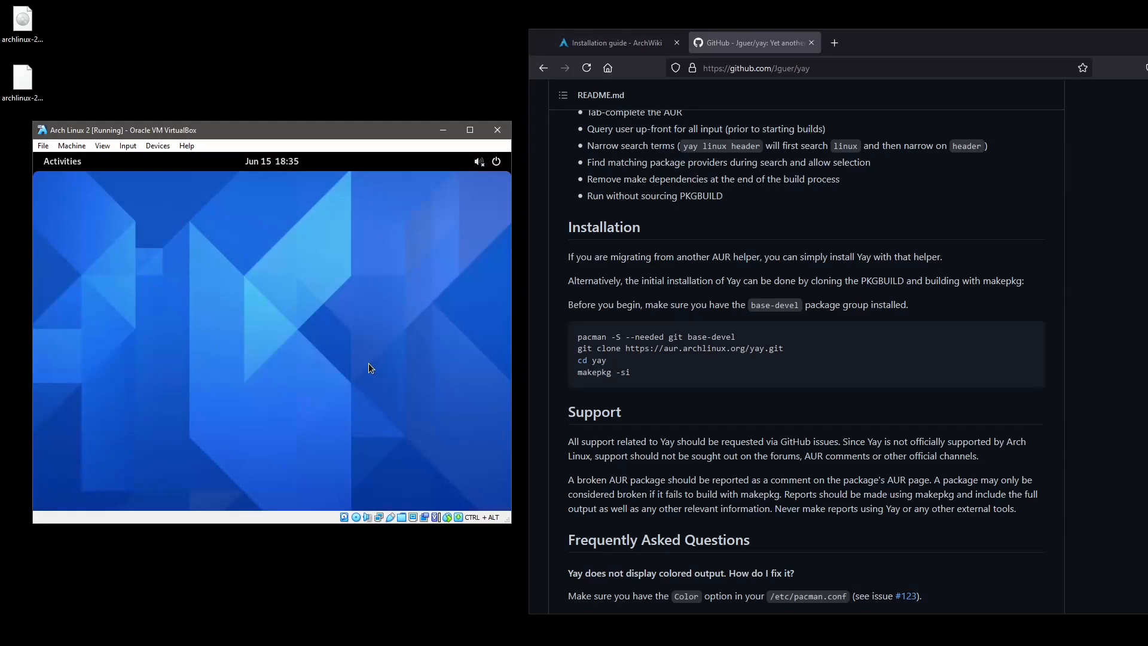
pyautogui.hotkey('ctrl', 'f')
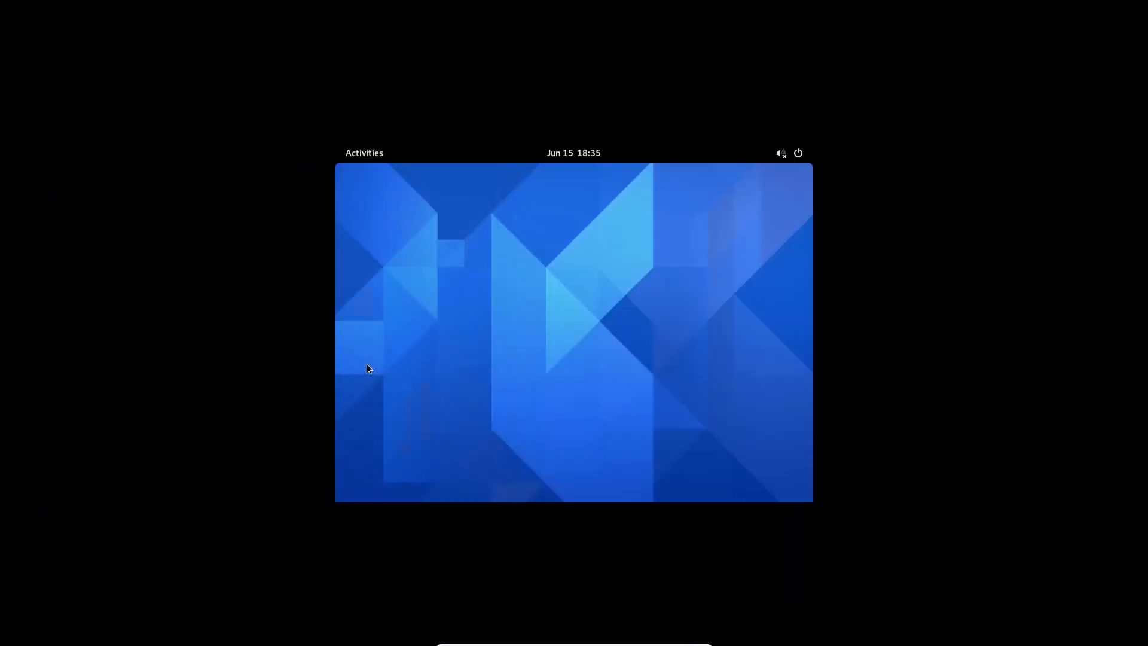
pyautogui.hotkey('ctrl', 'f')
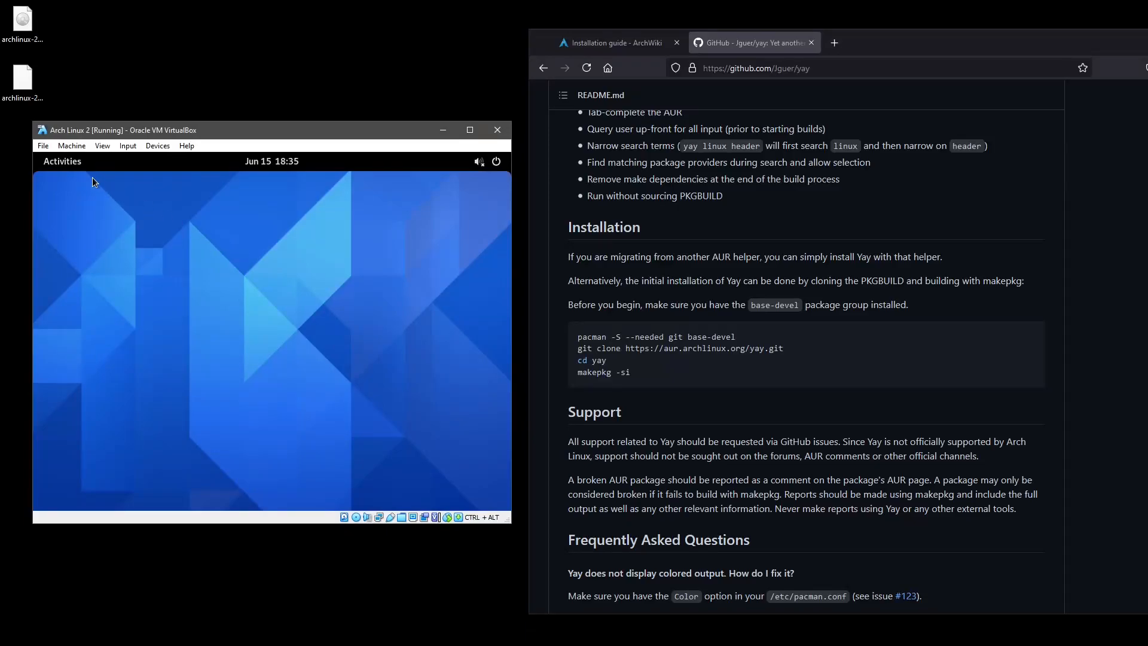
# Search the Activities overview for 'termin', dismiss it, then reopen the overview.
pyautogui.click(69, 167)
pyautogui.click(210, 190)
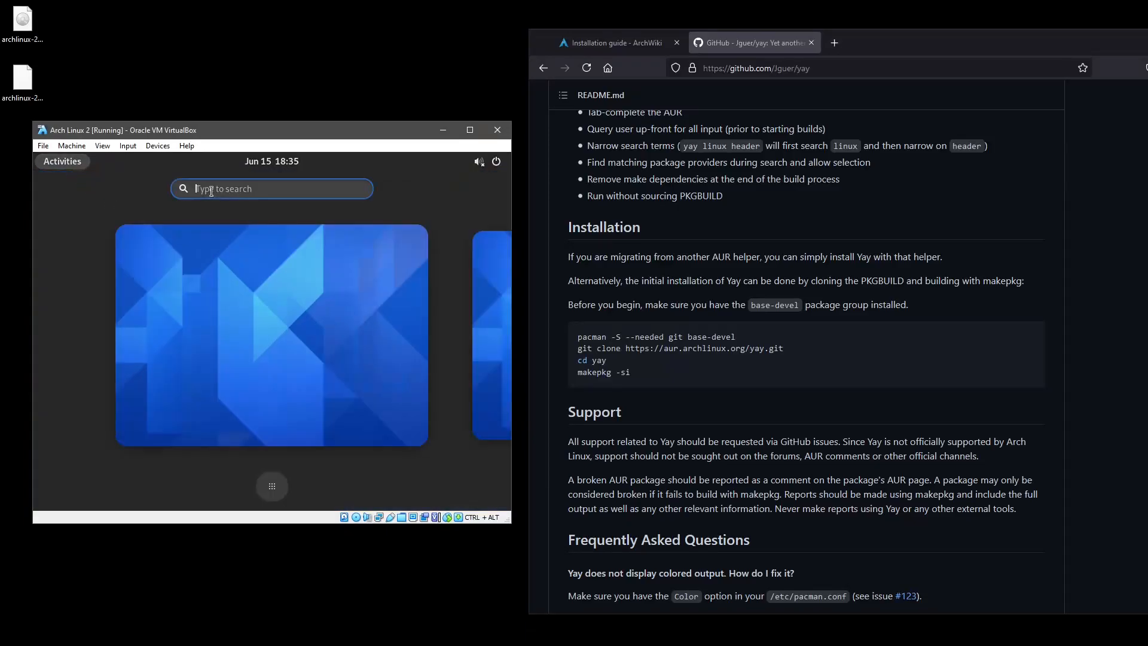
pyautogui.write('termin')
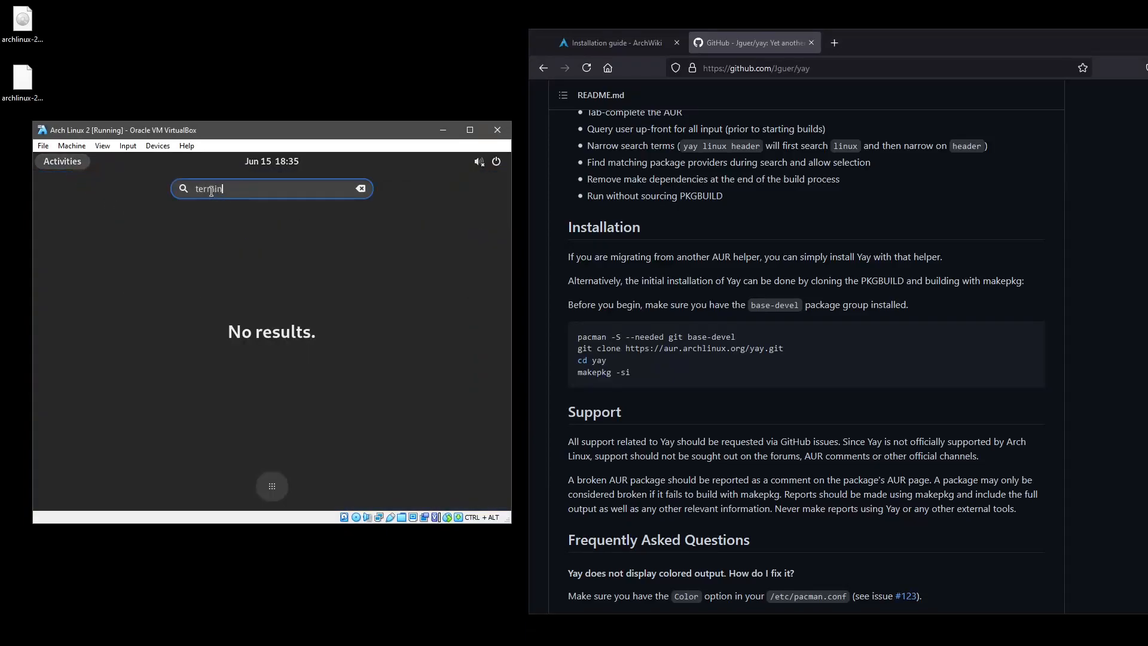
pyautogui.press('BackSpace')
pyautogui.press('BackSpace')
pyautogui.press('BackSpace')
pyautogui.press('BackSpace')
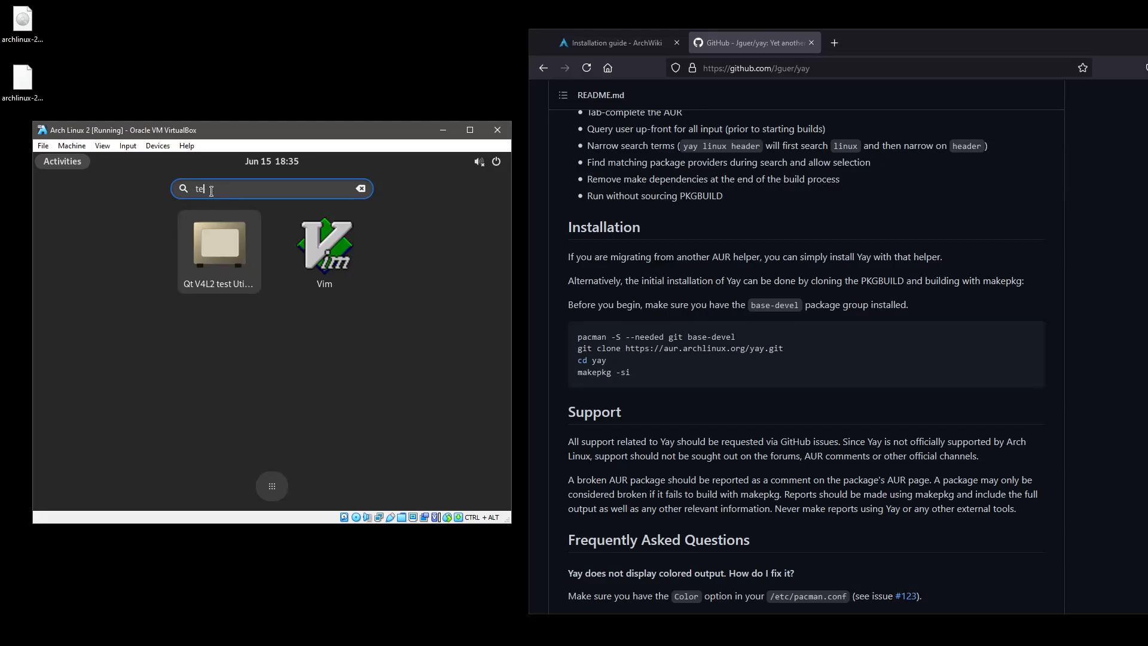
pyautogui.click(314, 243)
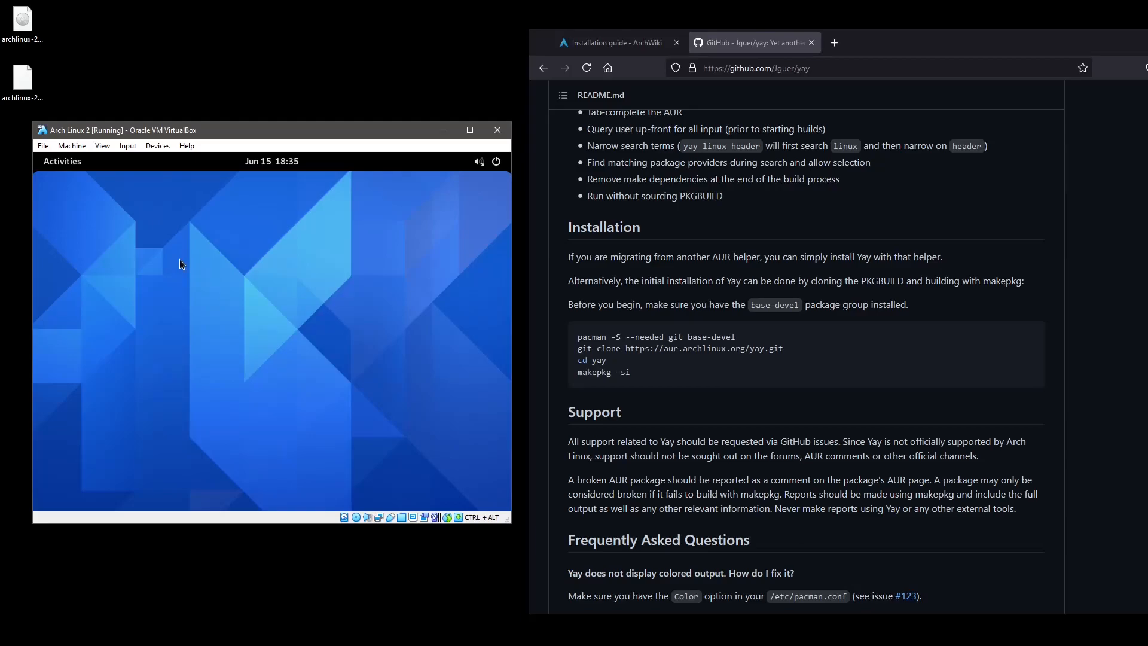
pyautogui.press('super')
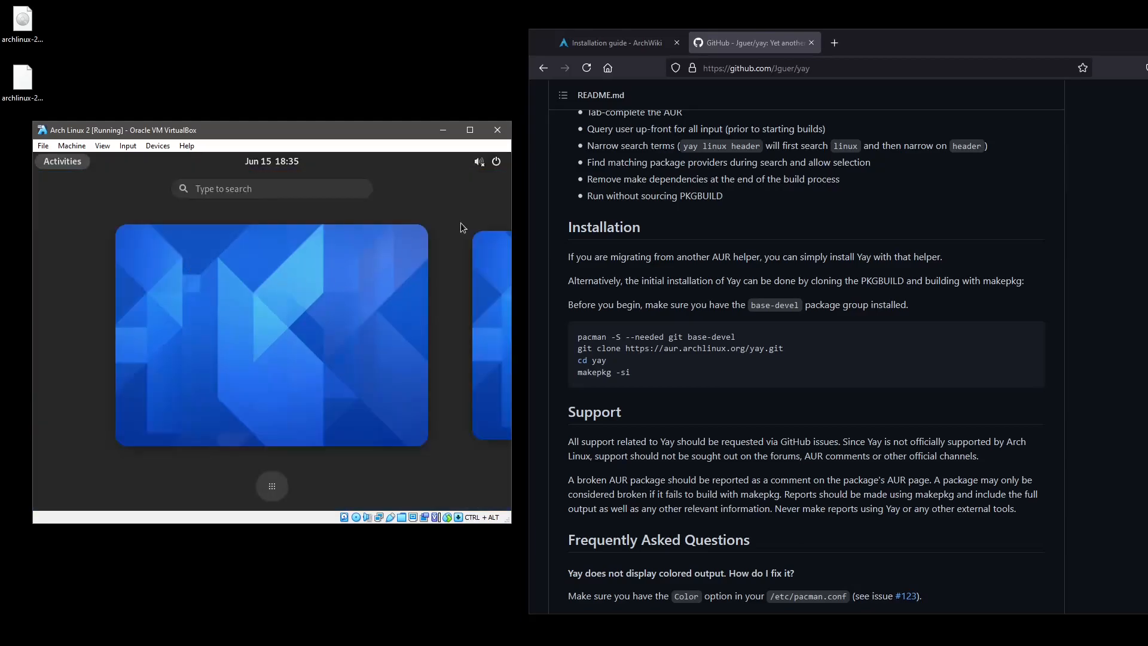
# Log out of the GNOME session and select the user account on the login screen.
pyautogui.click(496, 164)
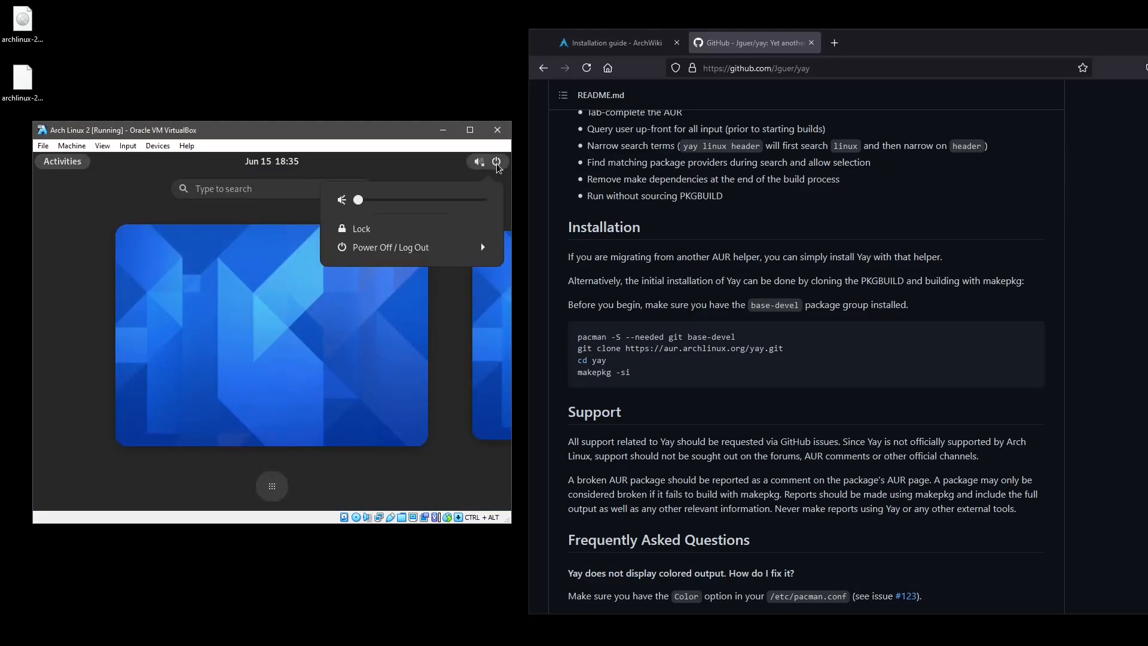
pyautogui.click(453, 248)
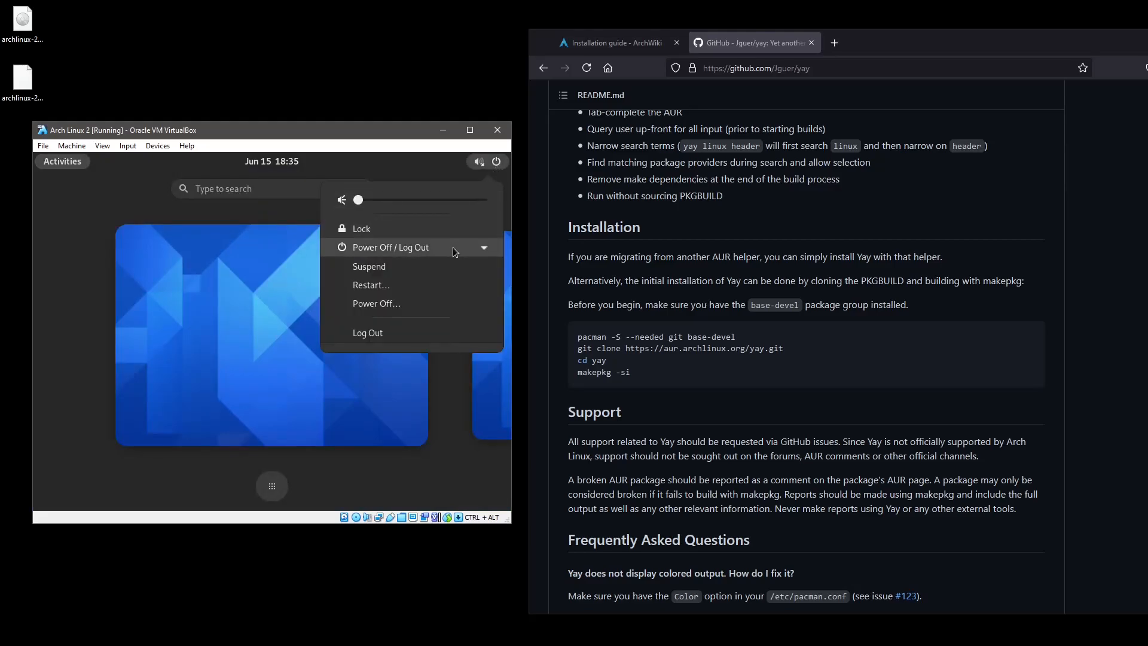
pyautogui.click(392, 333)
pyautogui.click(314, 372)
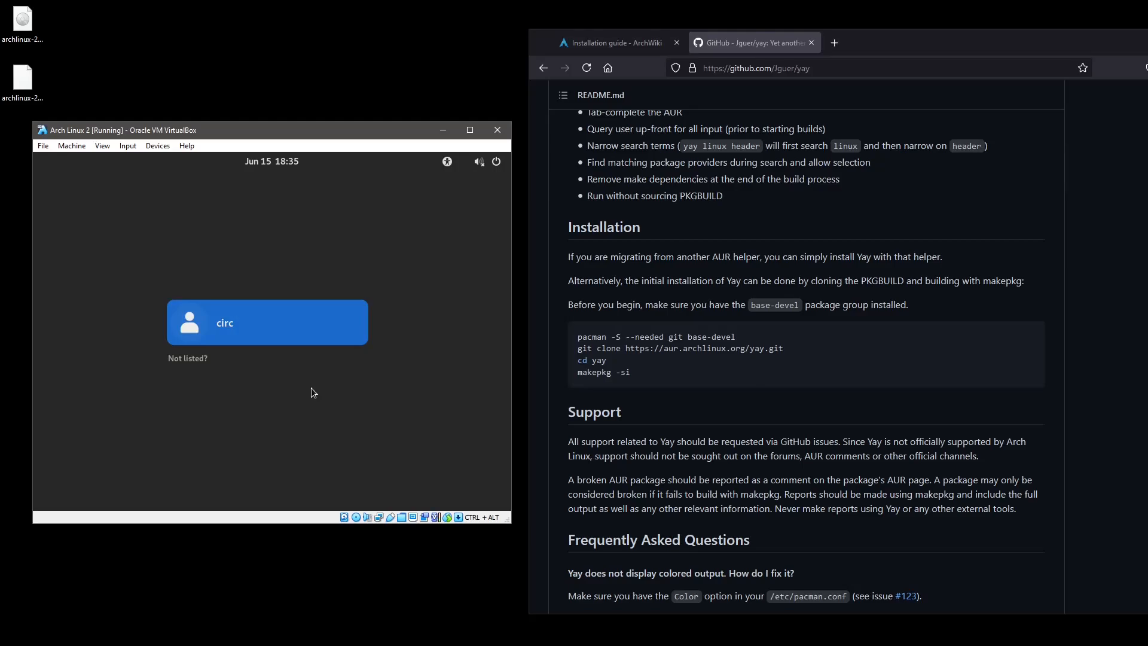
pyautogui.click(256, 326)
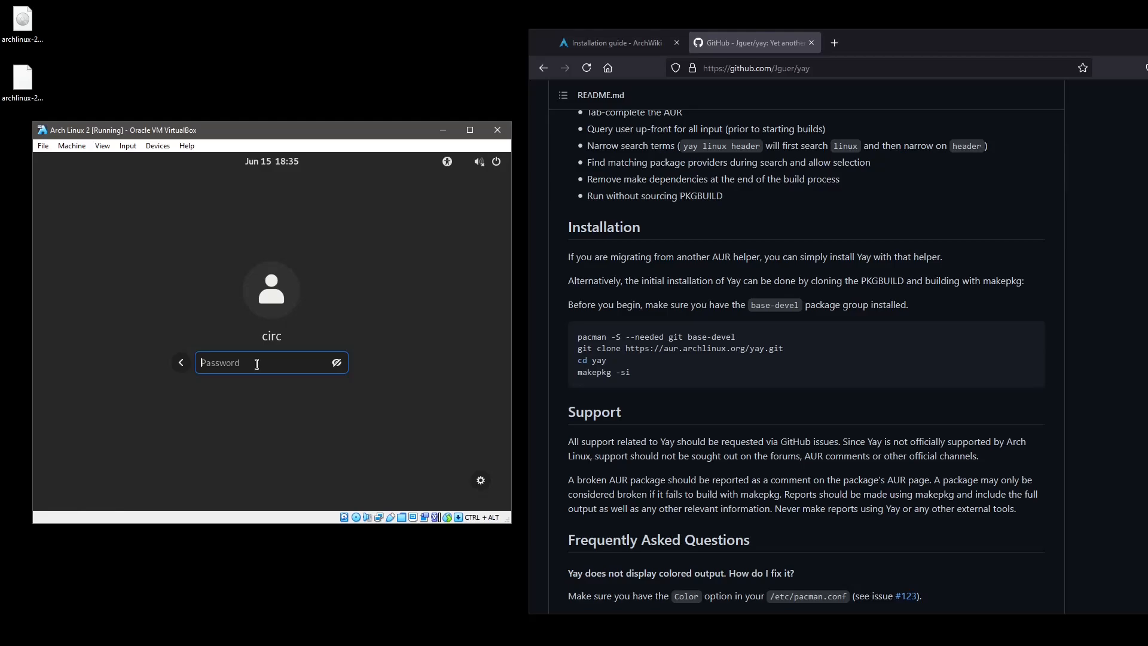
pyautogui.click(141, 224)
# Send key combinations from the VM's keyboard input menu, ending with the reboot sequence.
pyautogui.click(158, 146)
pyautogui.moveTo(127, 150)
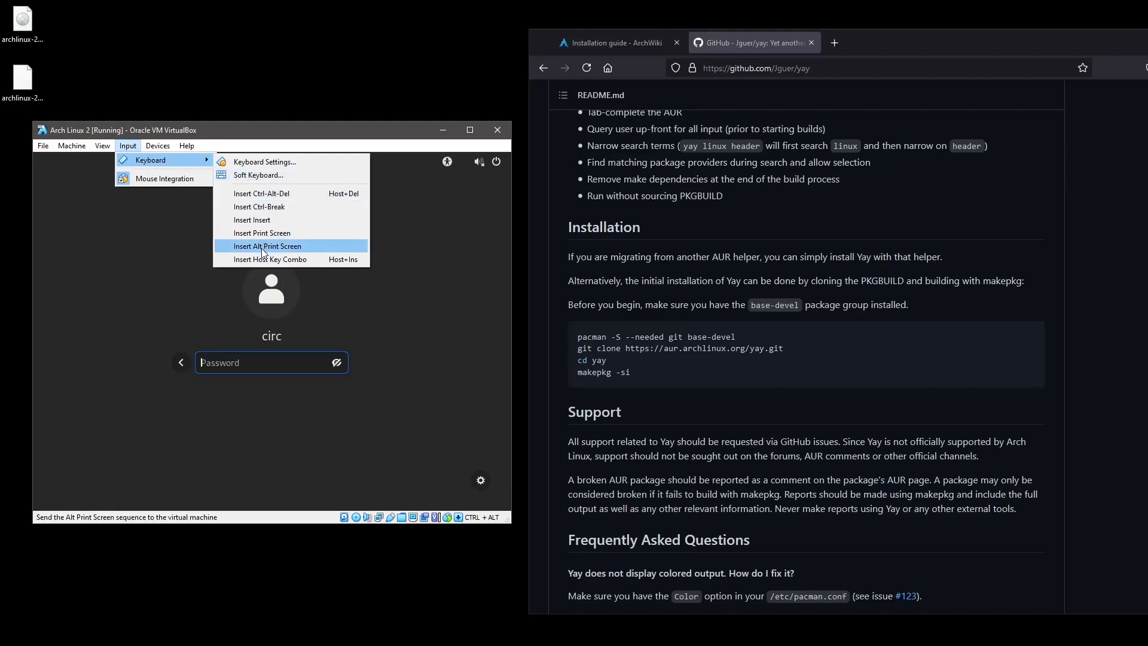
pyautogui.click(260, 207)
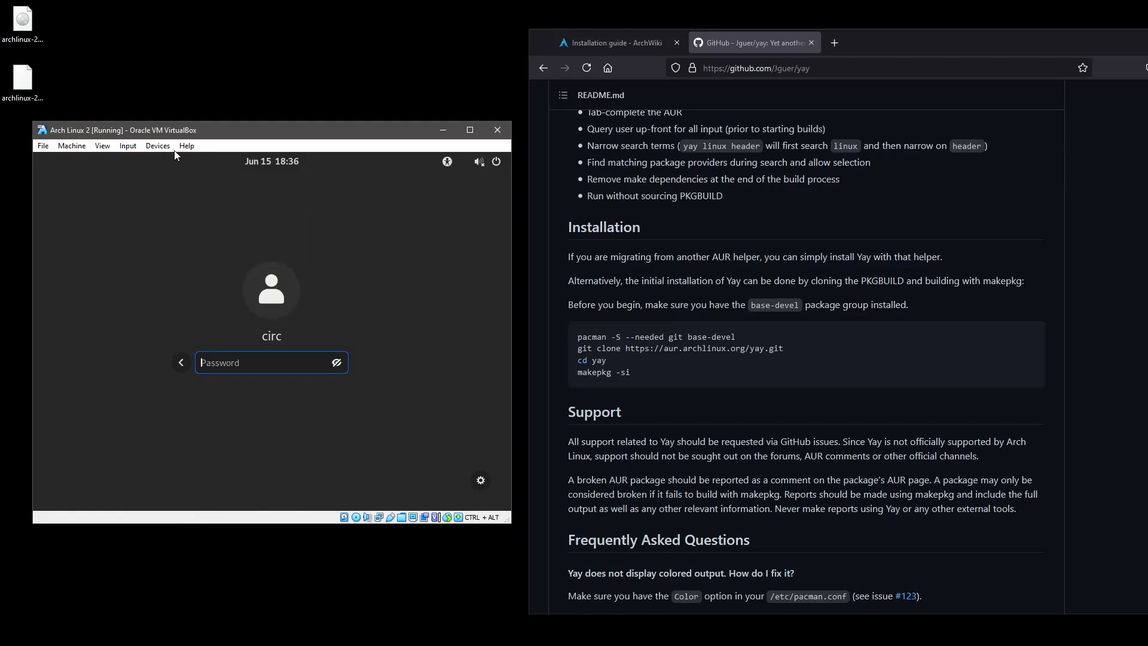
pyautogui.click(158, 145)
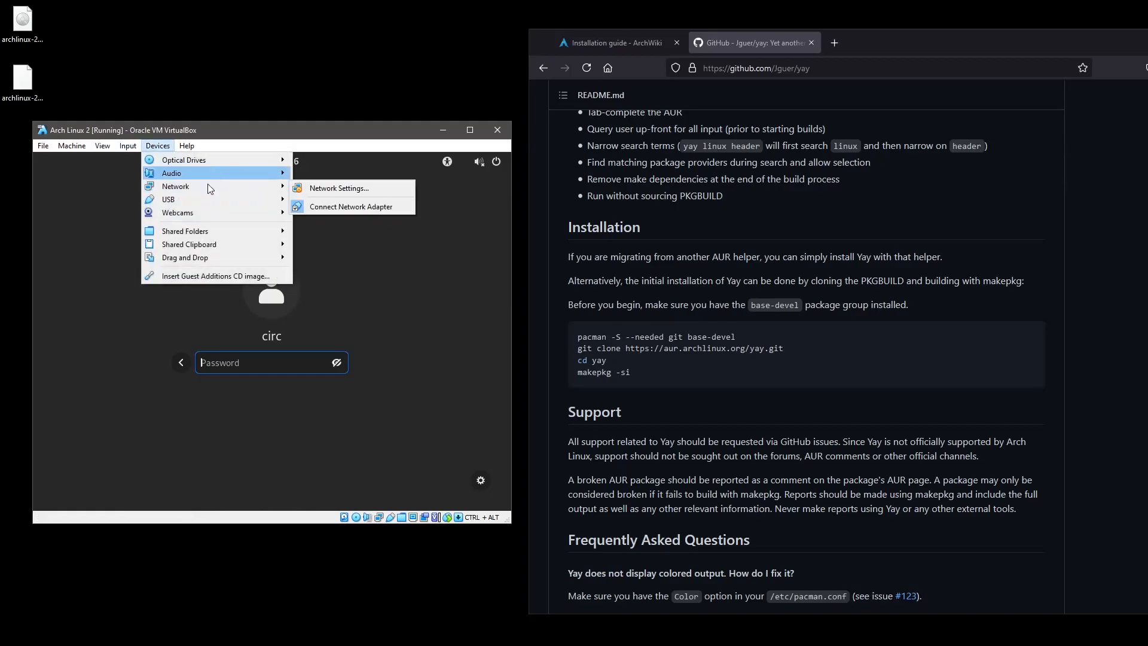
pyautogui.moveTo(128, 145)
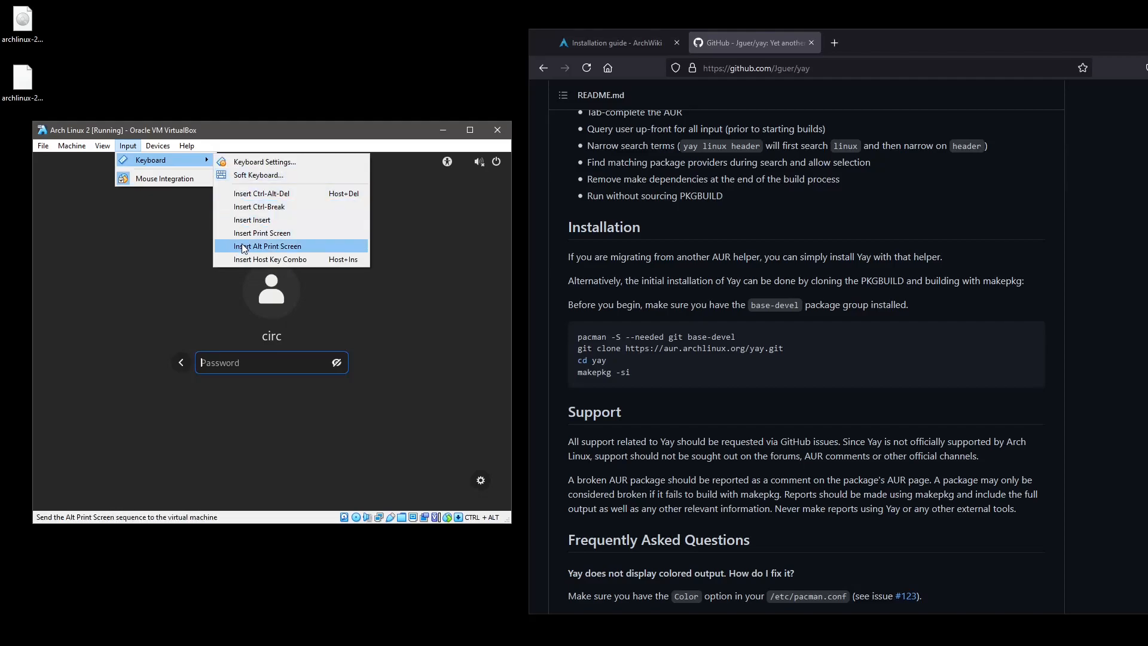
pyautogui.click(242, 259)
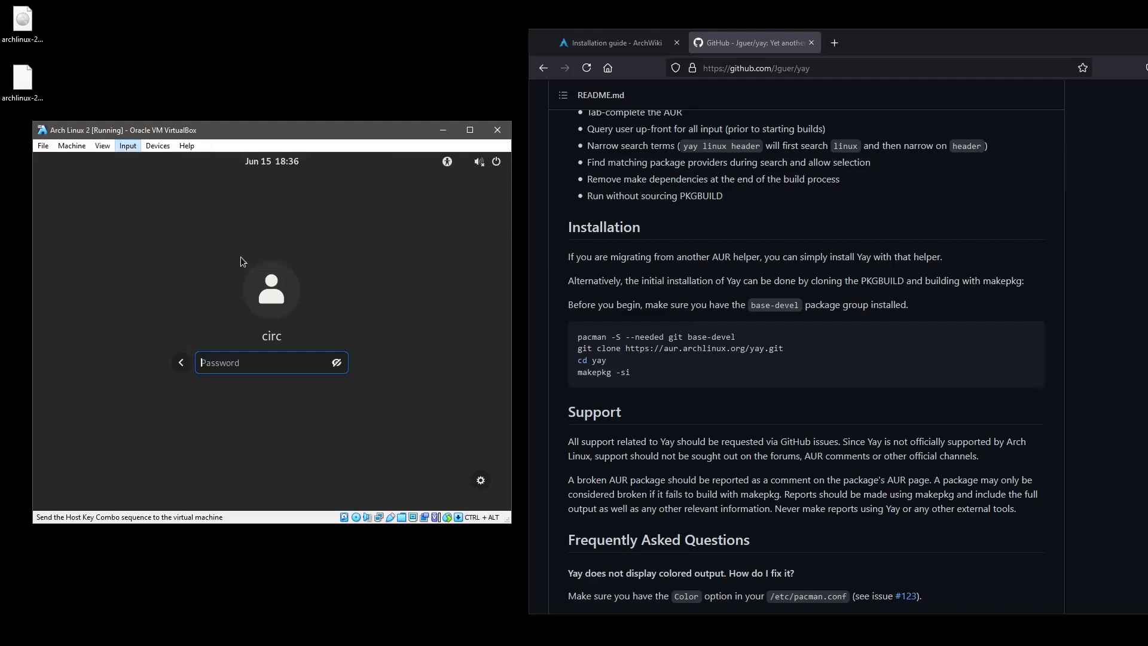
pyautogui.click(158, 145)
pyautogui.moveTo(127, 147)
pyautogui.moveTo(153, 162)
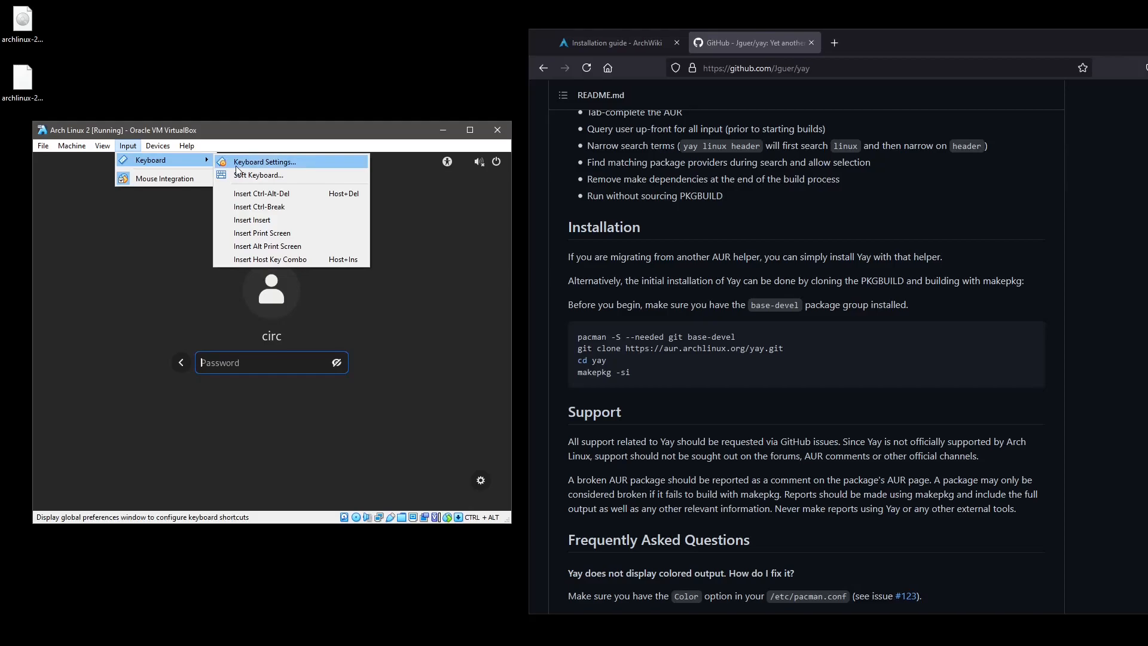
pyautogui.click(237, 193)
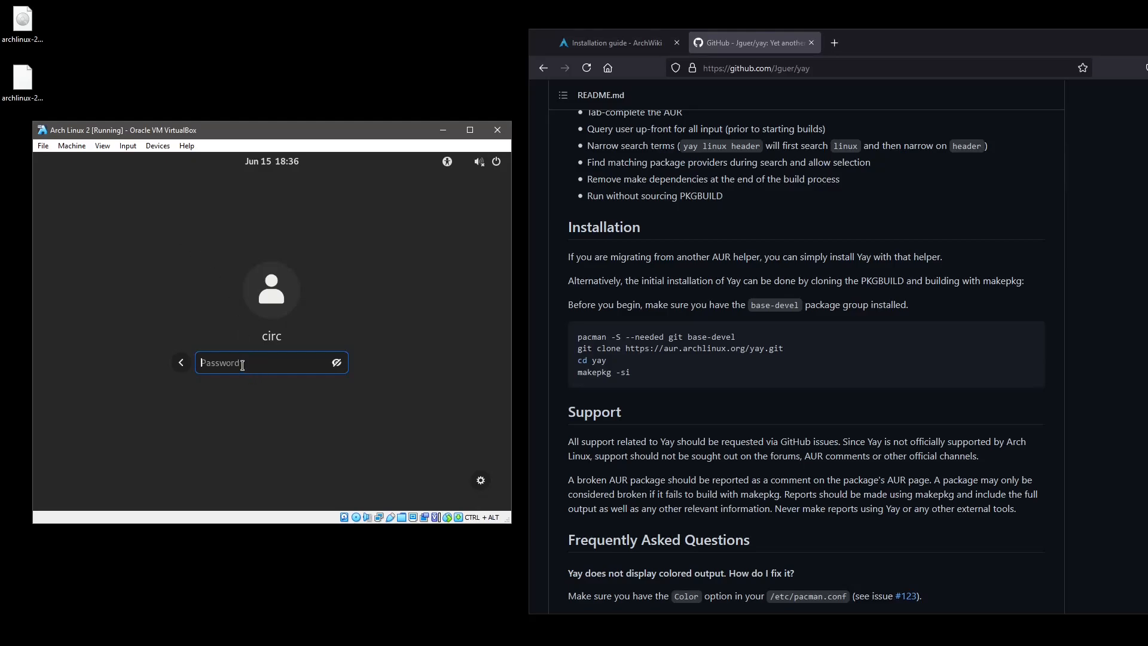
# Choose the Cinnamon desktop session on the login screen.
pyautogui.click(482, 482)
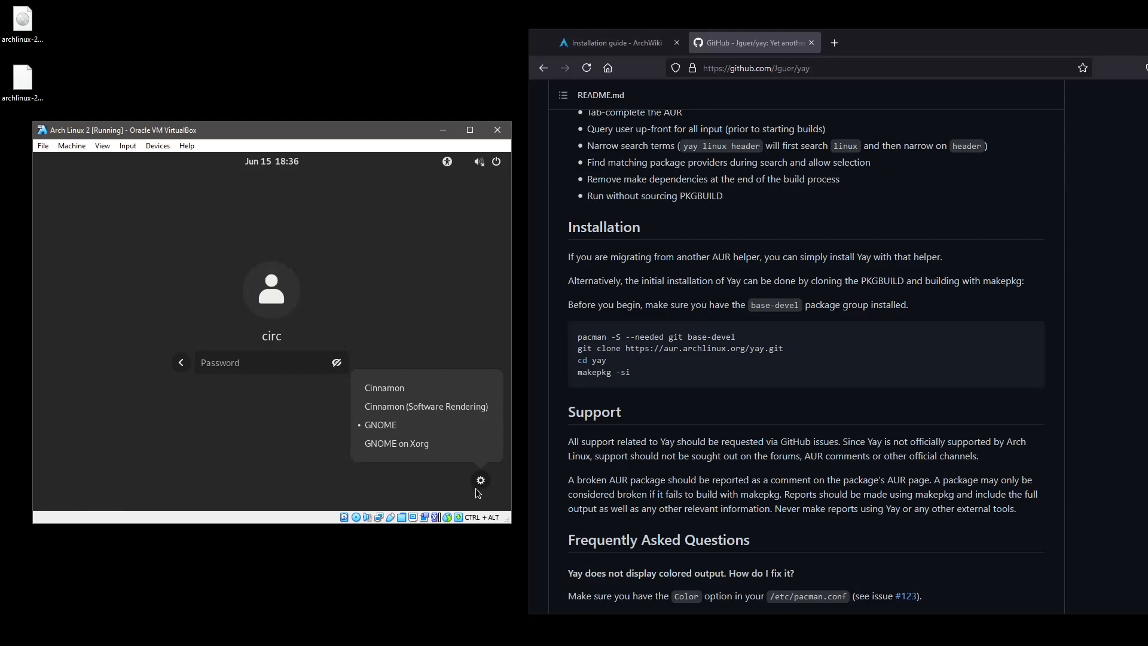
pyautogui.click(405, 395)
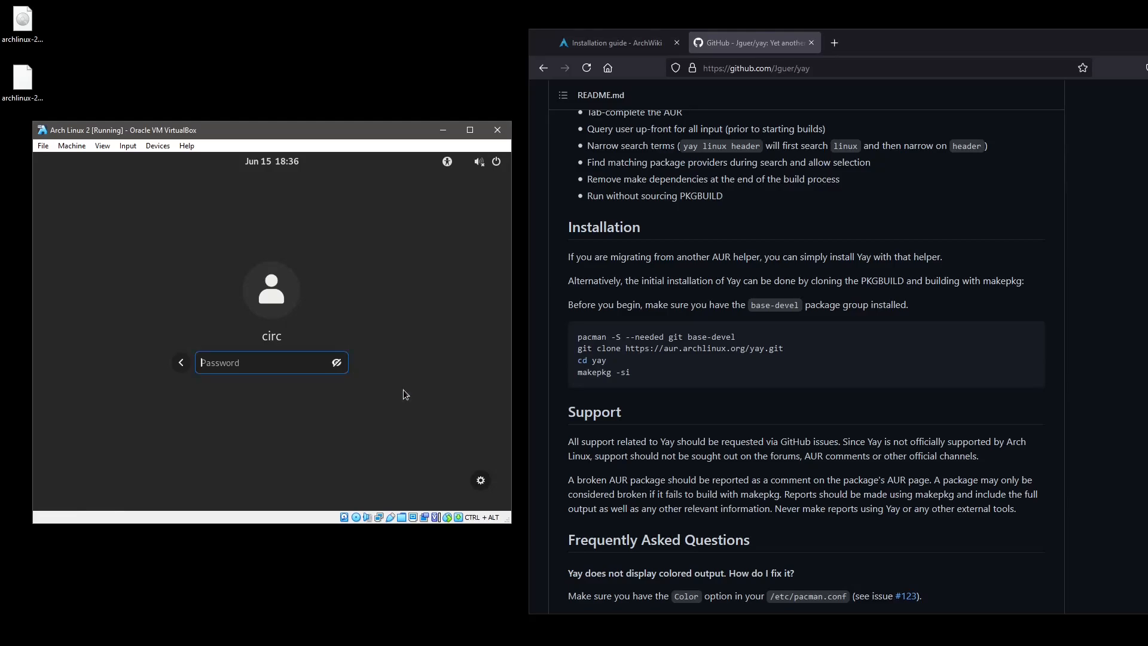
pyautogui.click(482, 482)
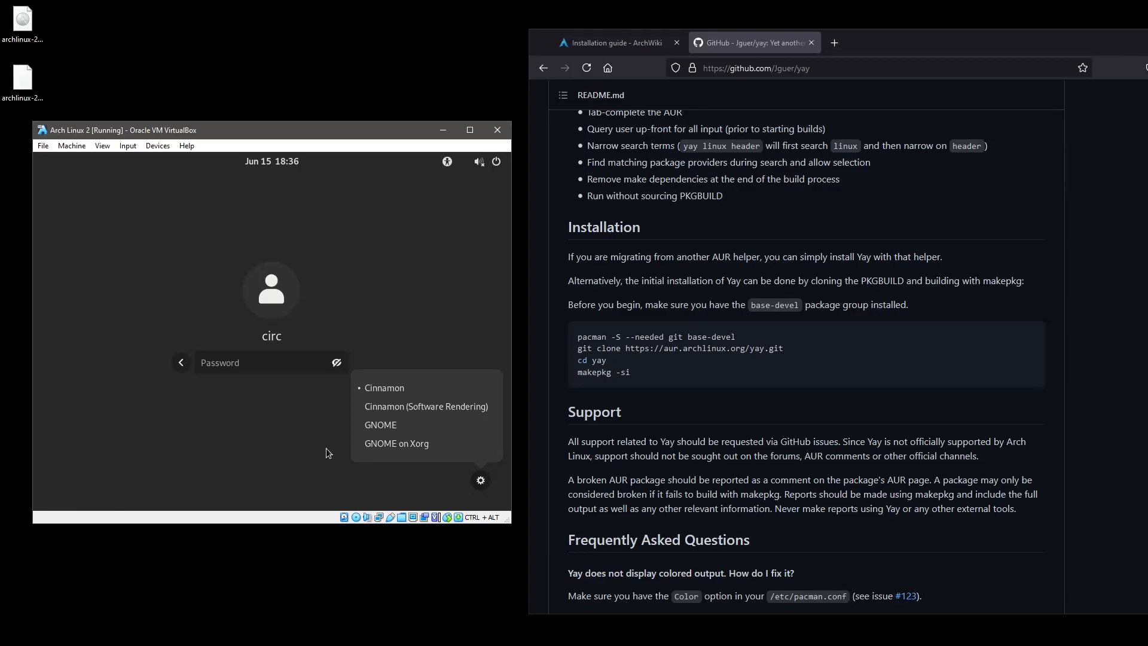
pyautogui.click(256, 365)
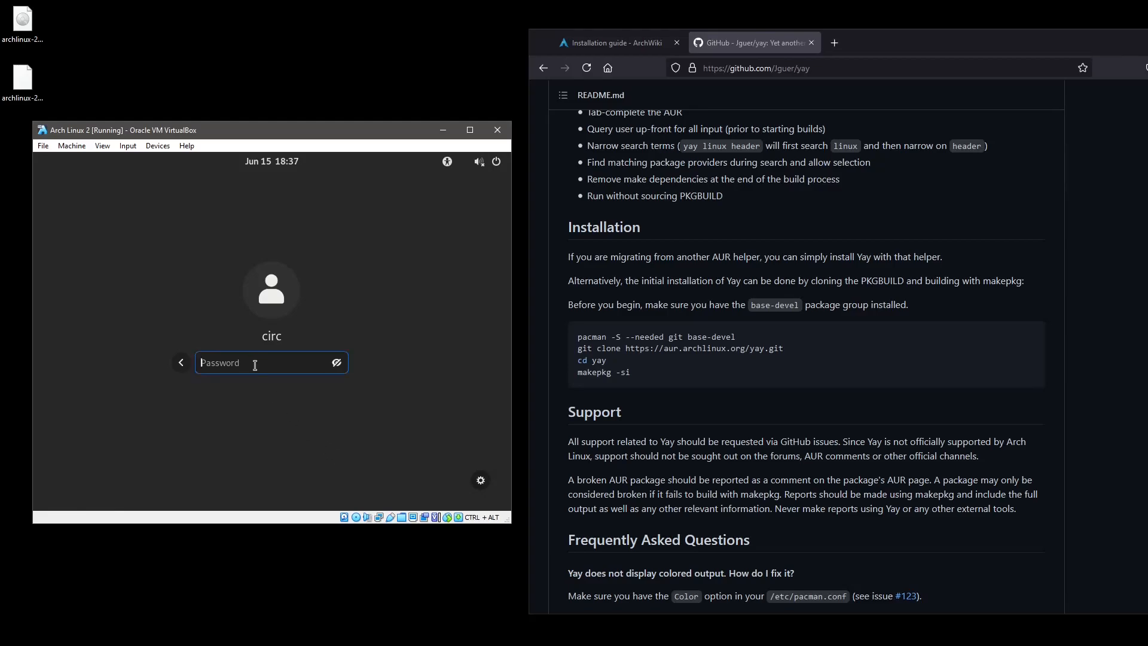
# Log in with the user's password and dismiss the video-driver warning.
pyautogui.write('•••••••••••')
pyautogui.press('Return')
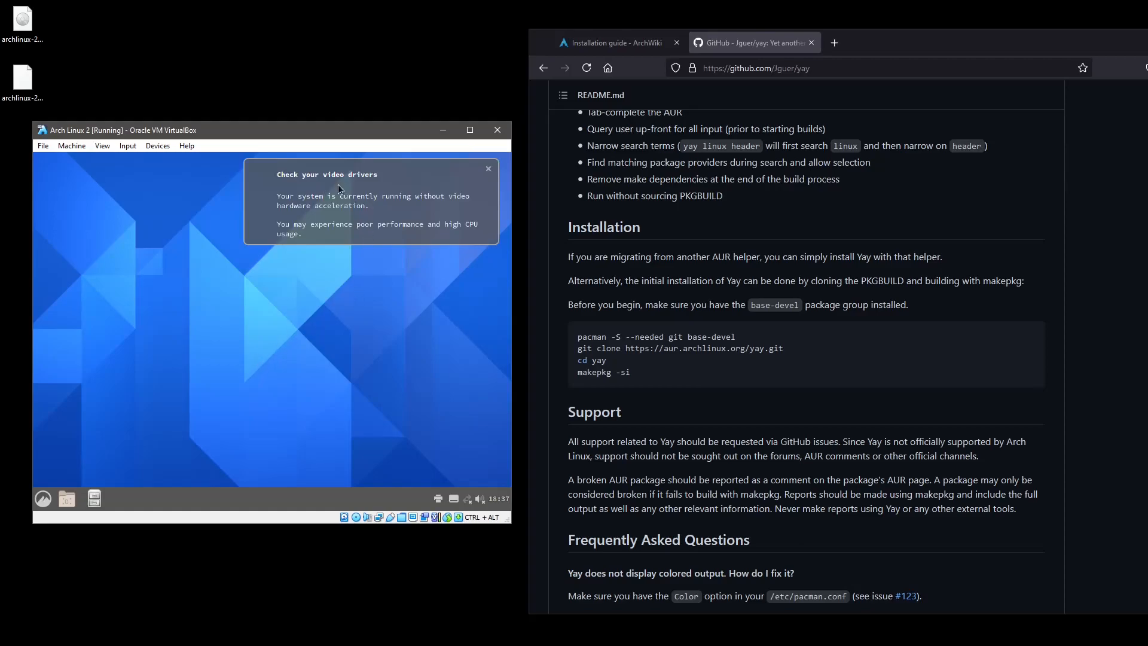
pyautogui.click(488, 169)
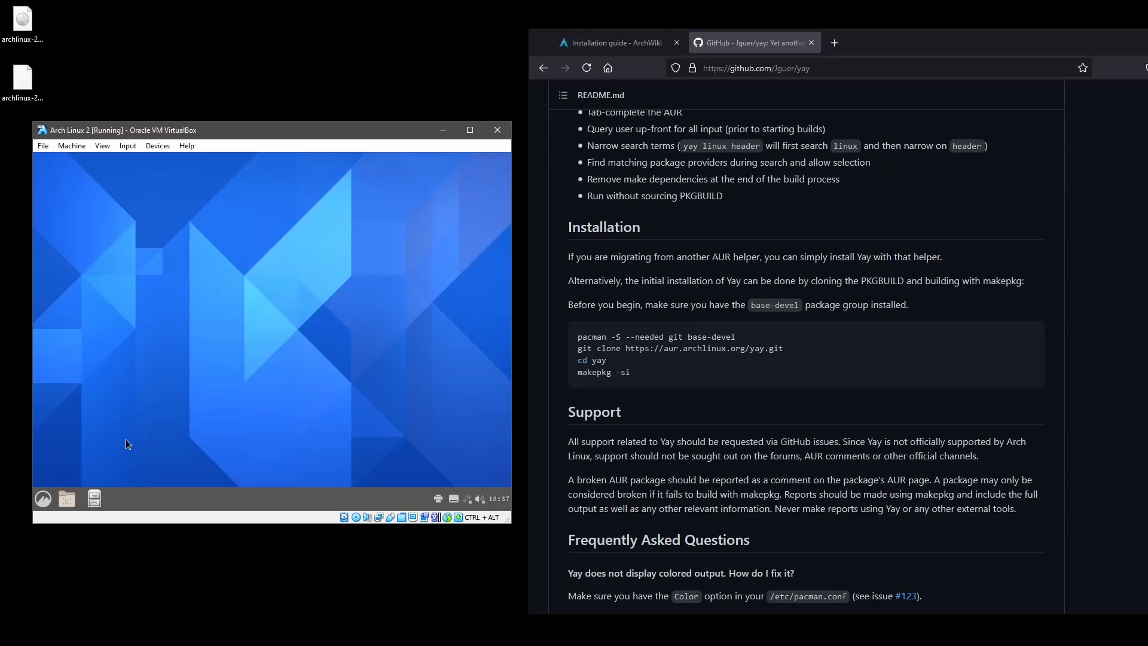
# Browse the Cinnamon applications menu, close it, and bring up the Alt+F2 run prompt.
pyautogui.click(48, 499)
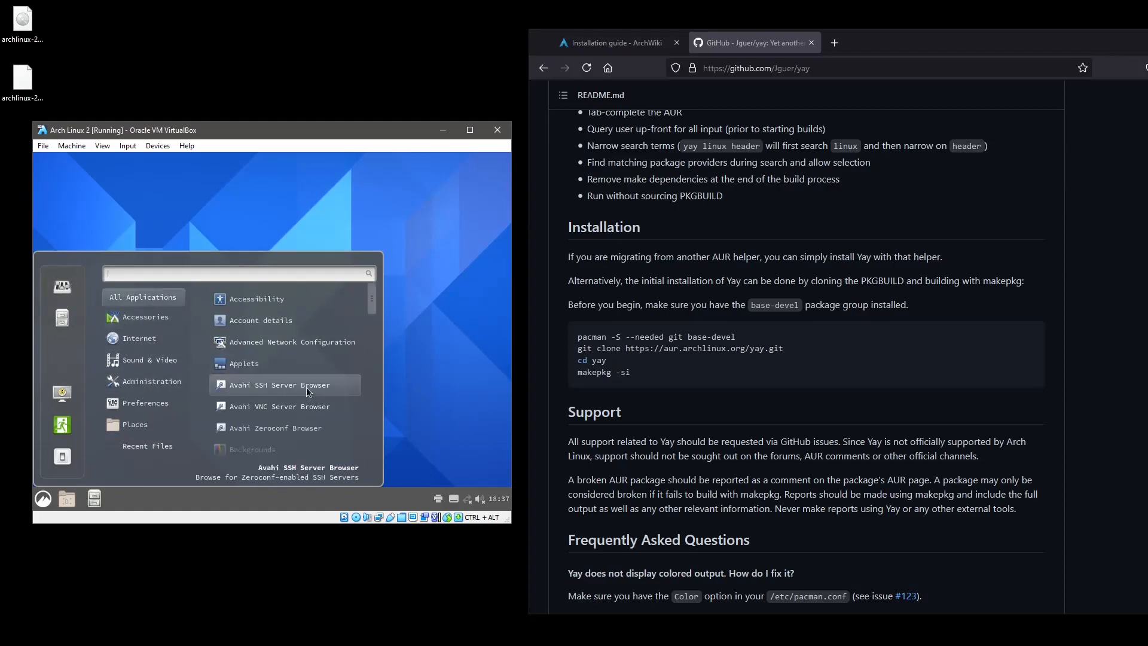
pyautogui.scroll(-3, 306, 387)
pyautogui.scroll(-9, 303, 389)
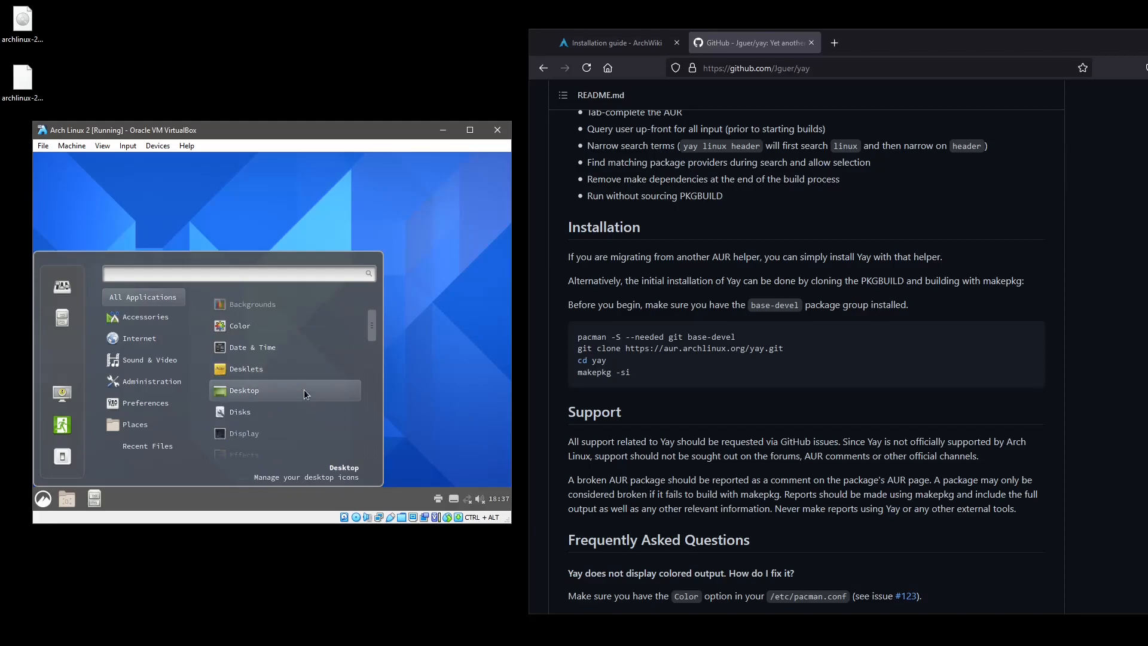
pyautogui.scroll(-8, 300, 387)
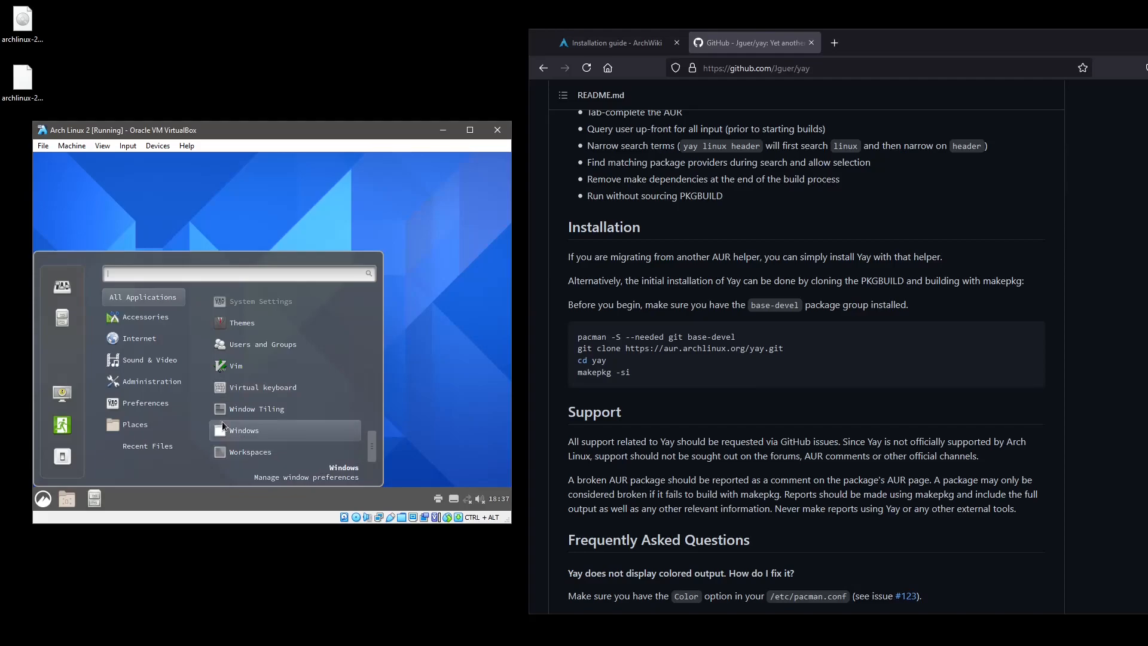
pyautogui.moveTo(146, 323)
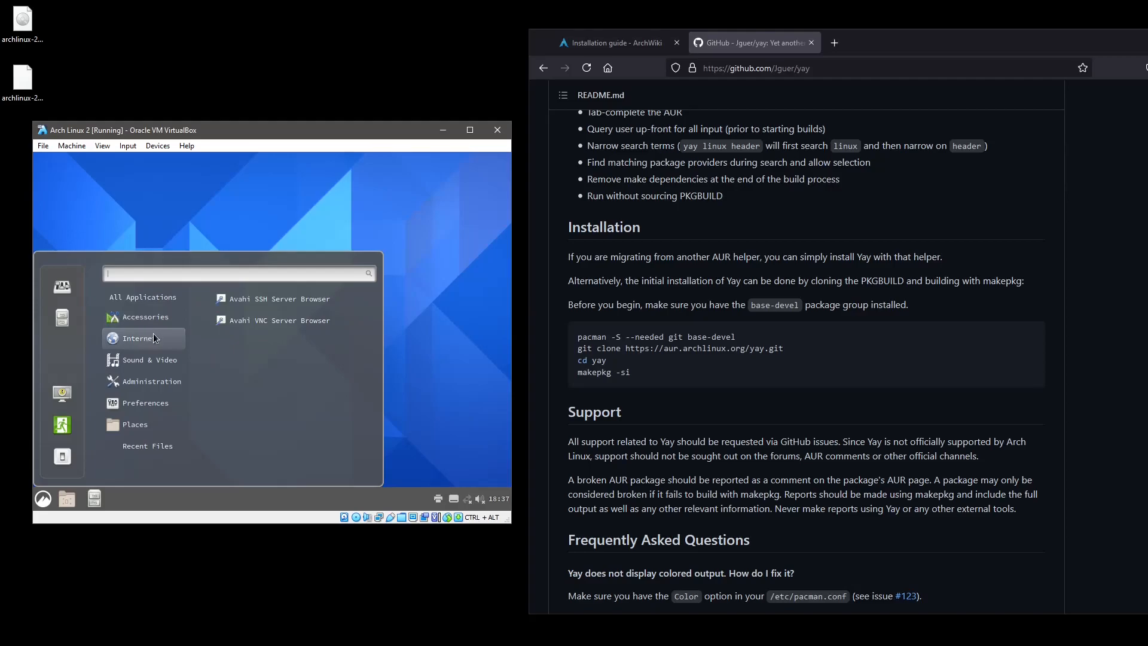
pyautogui.moveTo(143, 386)
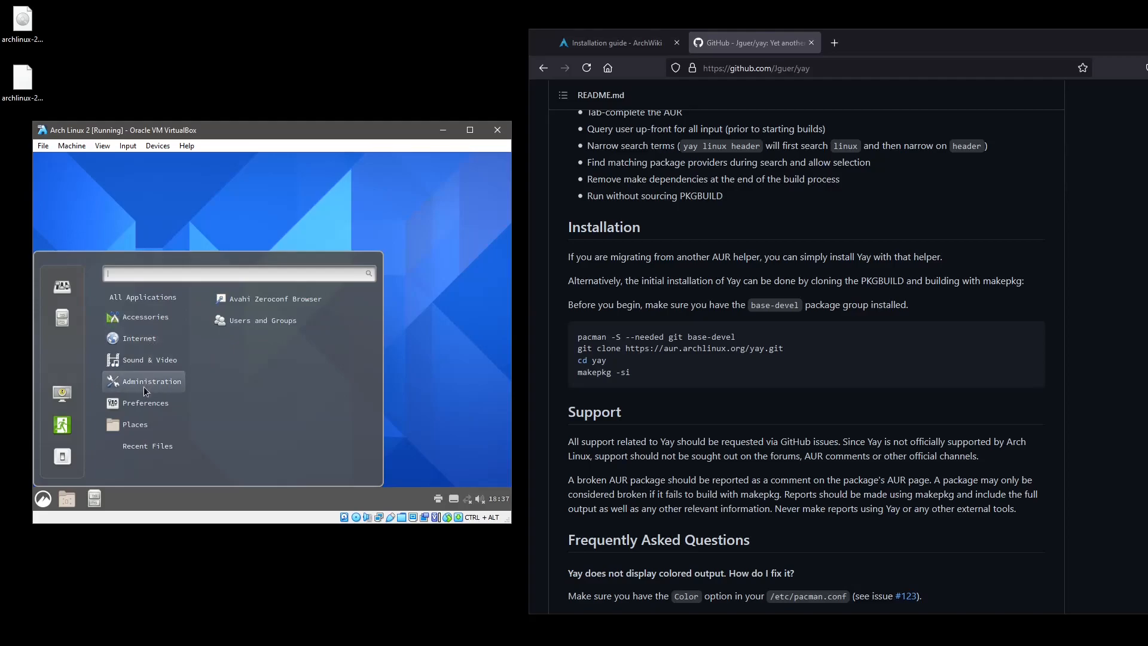
pyautogui.moveTo(146, 408)
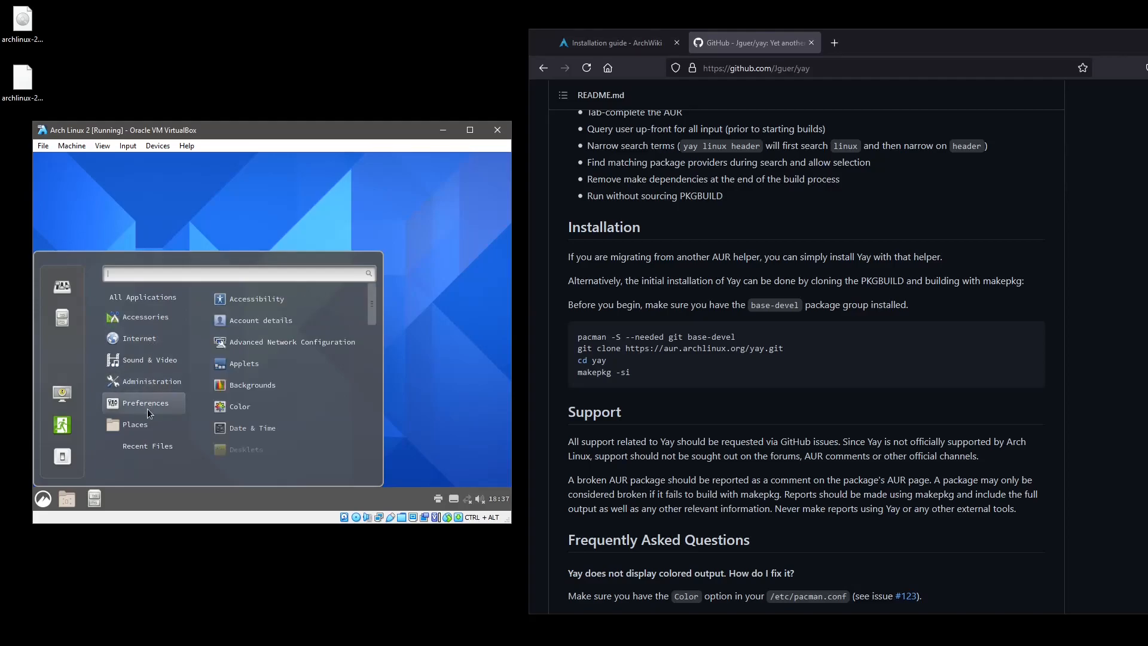
pyautogui.scroll(-4, 252, 409)
pyautogui.scroll(-5, 252, 413)
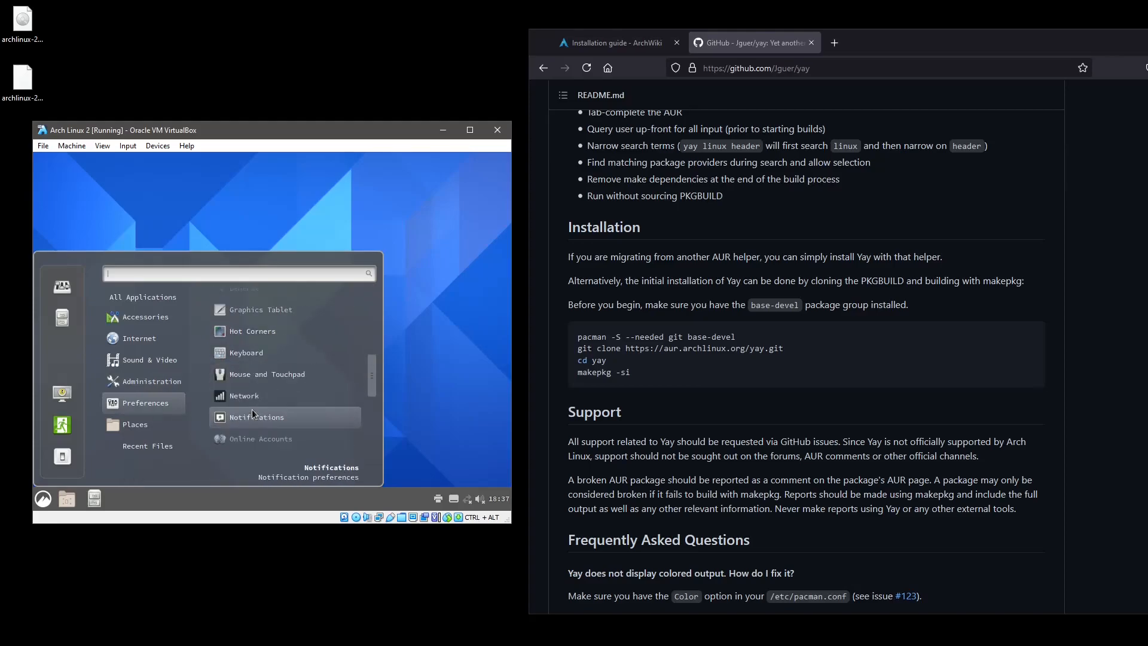
pyautogui.scroll(-1, 252, 411)
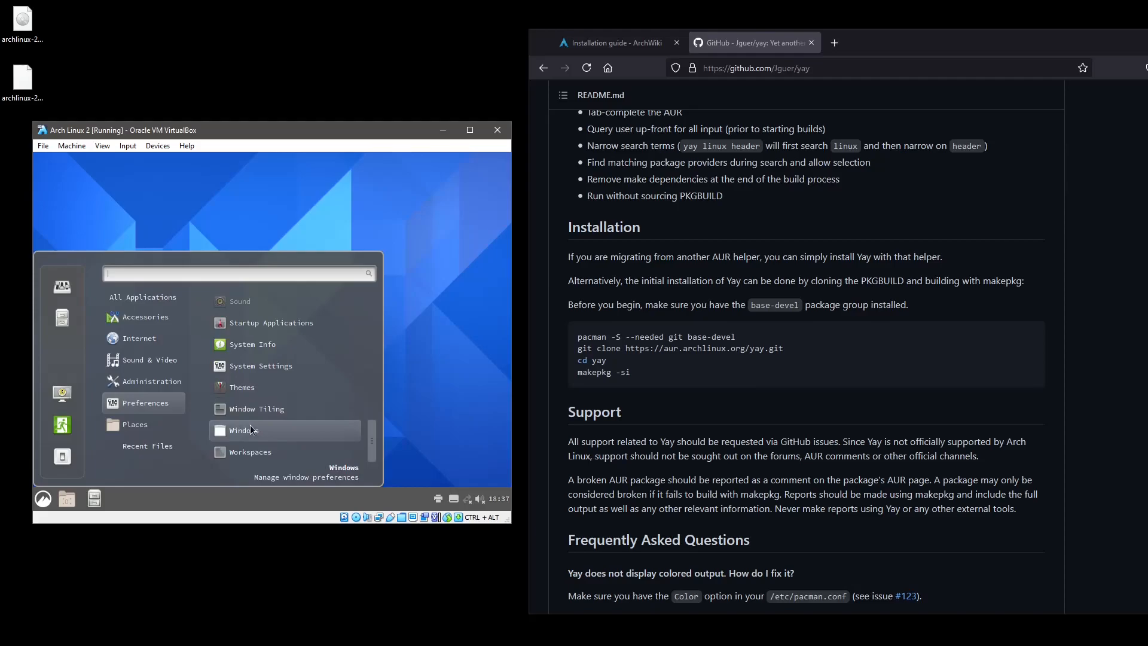
pyautogui.moveTo(139, 451)
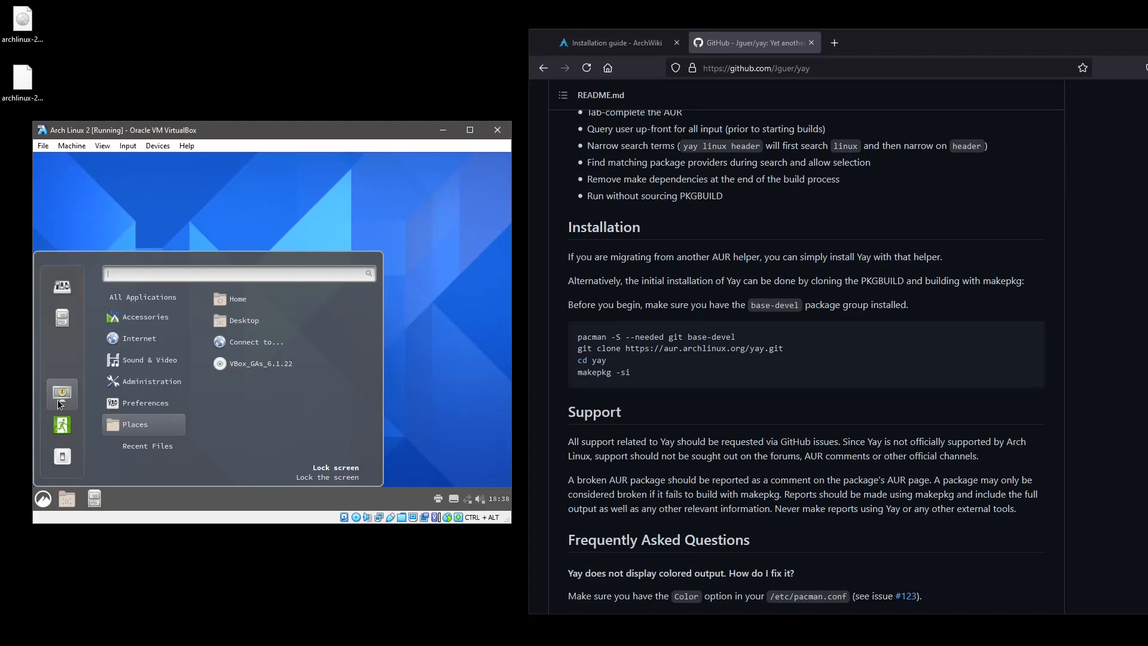
pyautogui.click(254, 233)
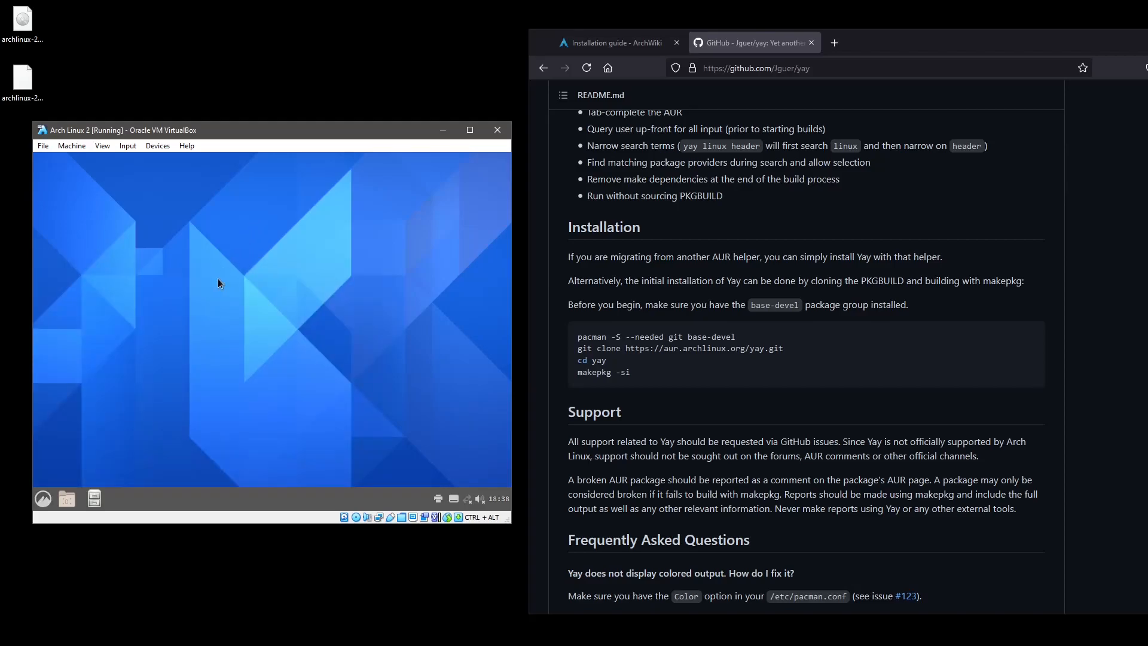
pyautogui.hotkey('alt', 'F2')
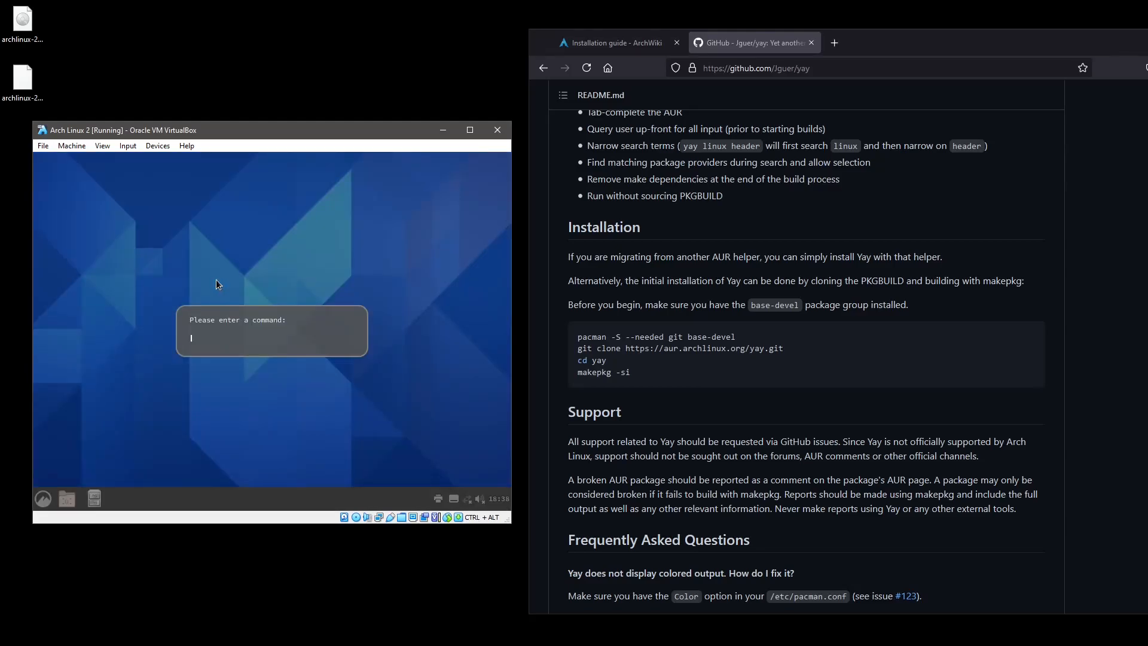
# Run 'pacman -S xterm' from the run box, correcting the mistyped '/S' to '-S'.
pyautogui.write('pacman /S')
pyautogui.press('BackSpace')
pyautogui.press('BackSpace')
pyautogui.press('BackSpace')
pyautogui.write('-')
pyautogui.write('xterm')
pyautogui.press('Return')
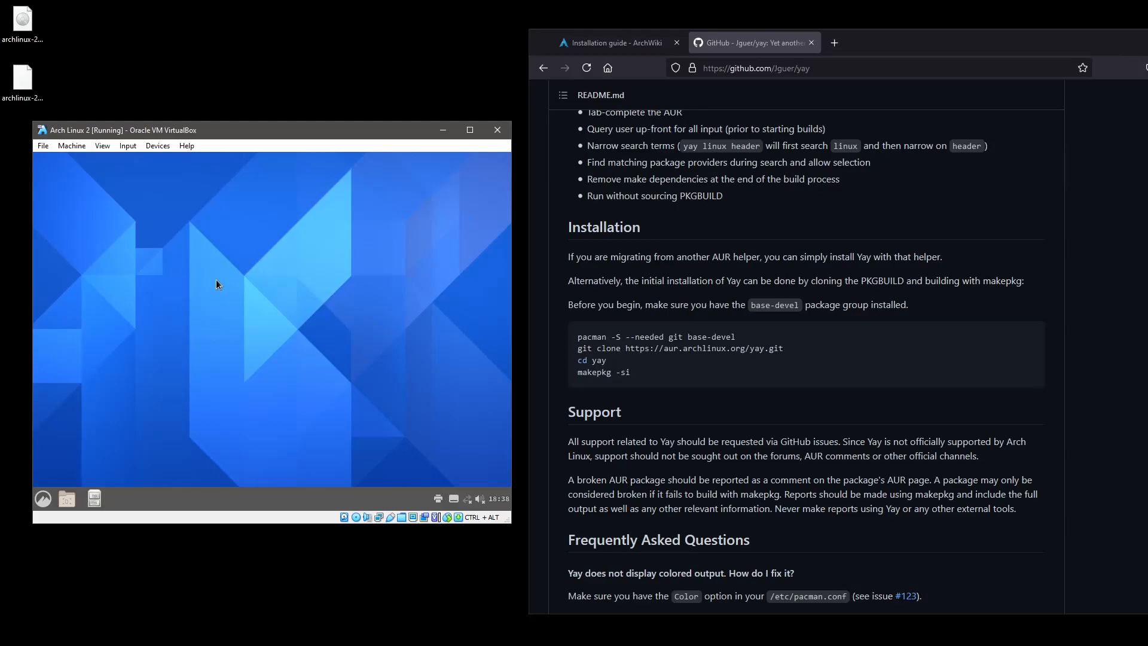
pyautogui.click(43, 497)
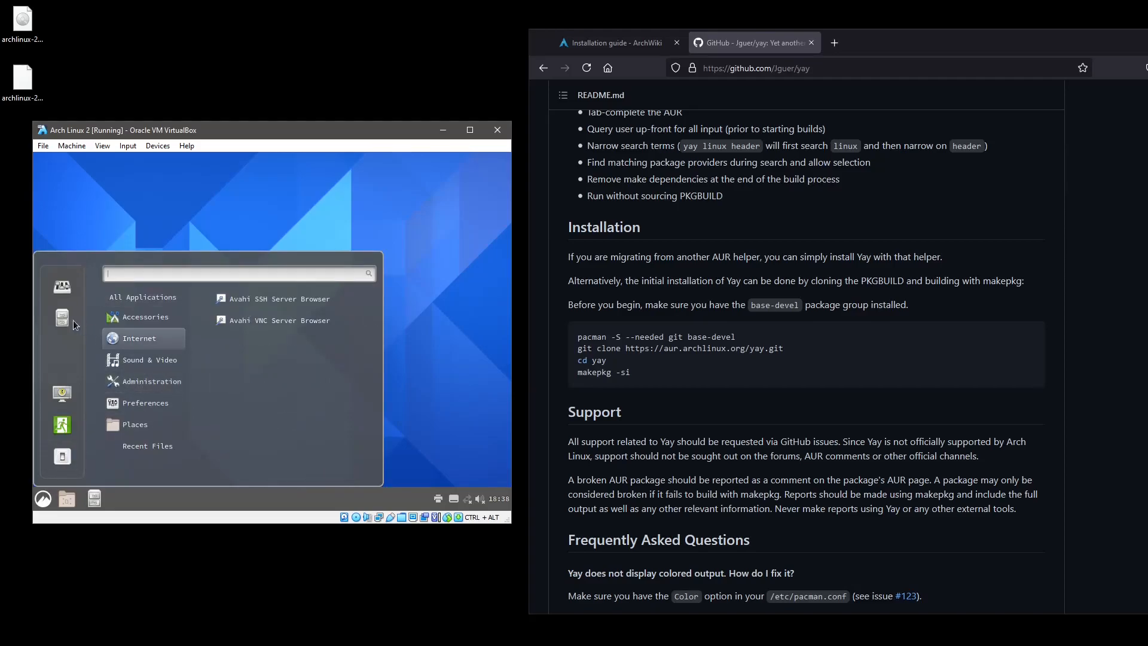
pyautogui.moveTo(147, 298)
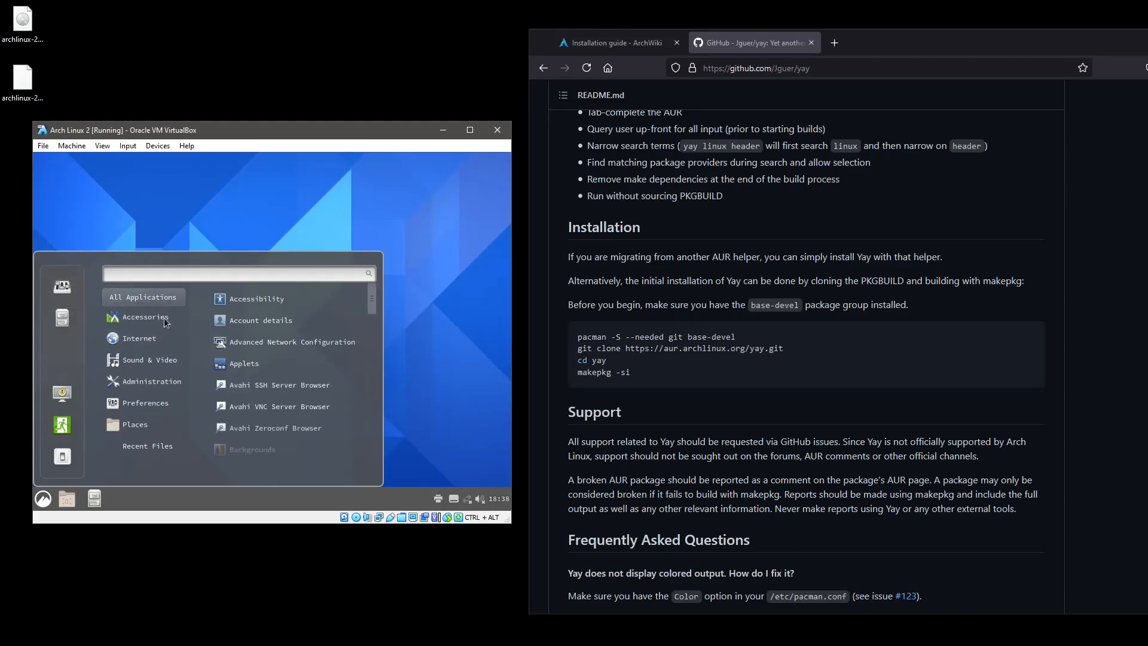
pyautogui.moveTo(163, 322)
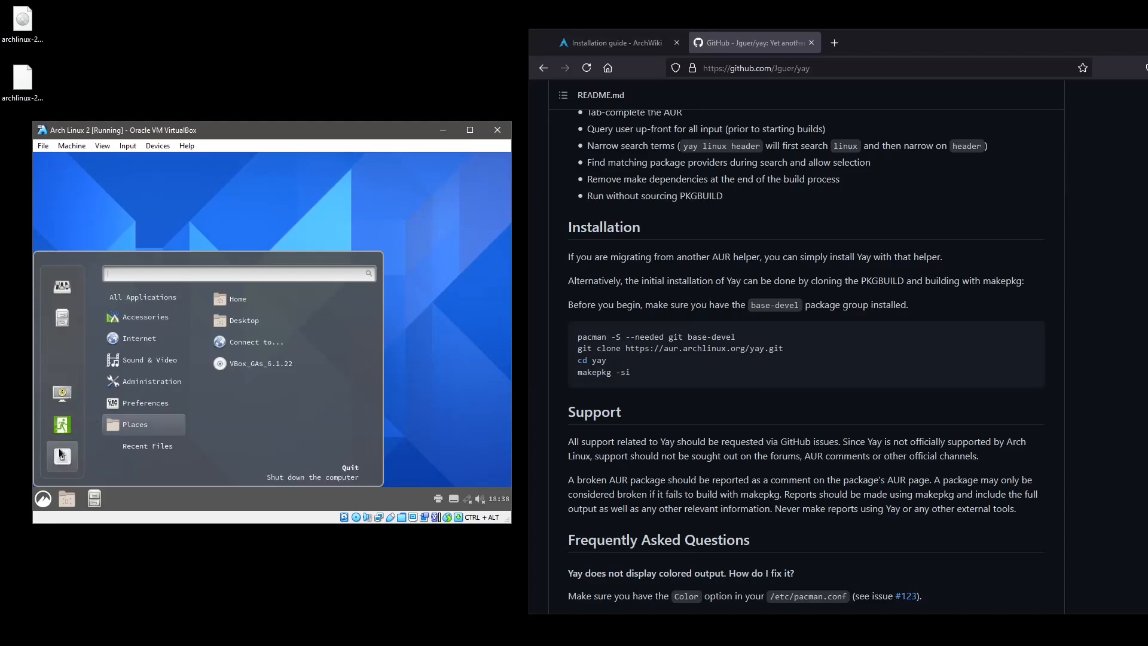
pyautogui.moveTo(103, 366)
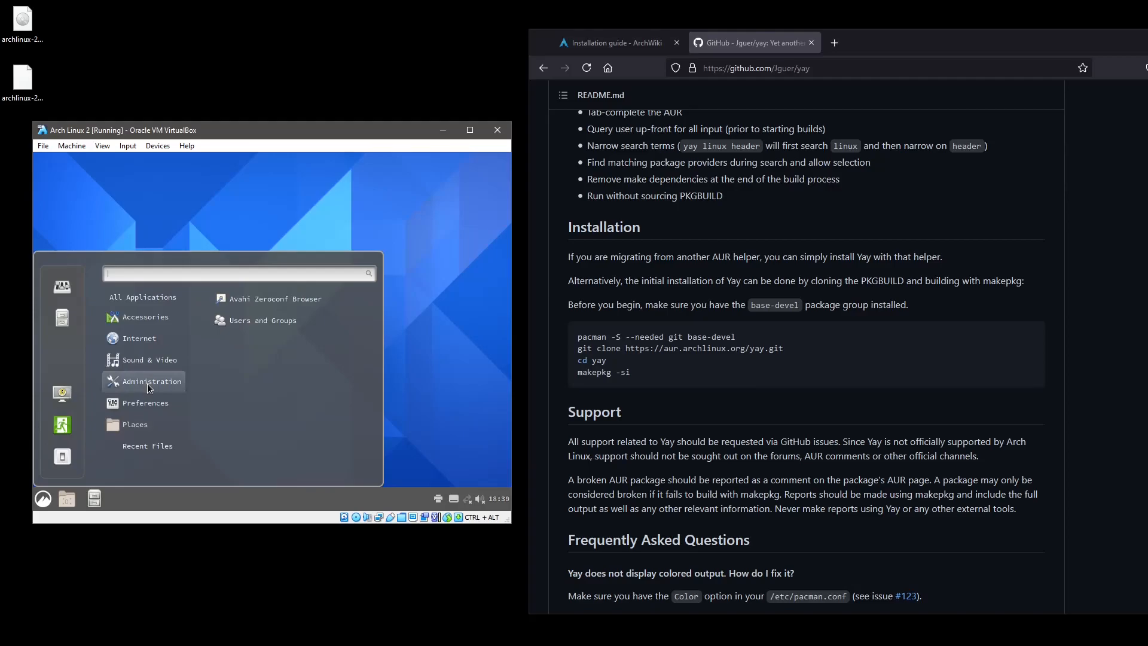
pyautogui.moveTo(142, 451)
pyautogui.moveTo(146, 424)
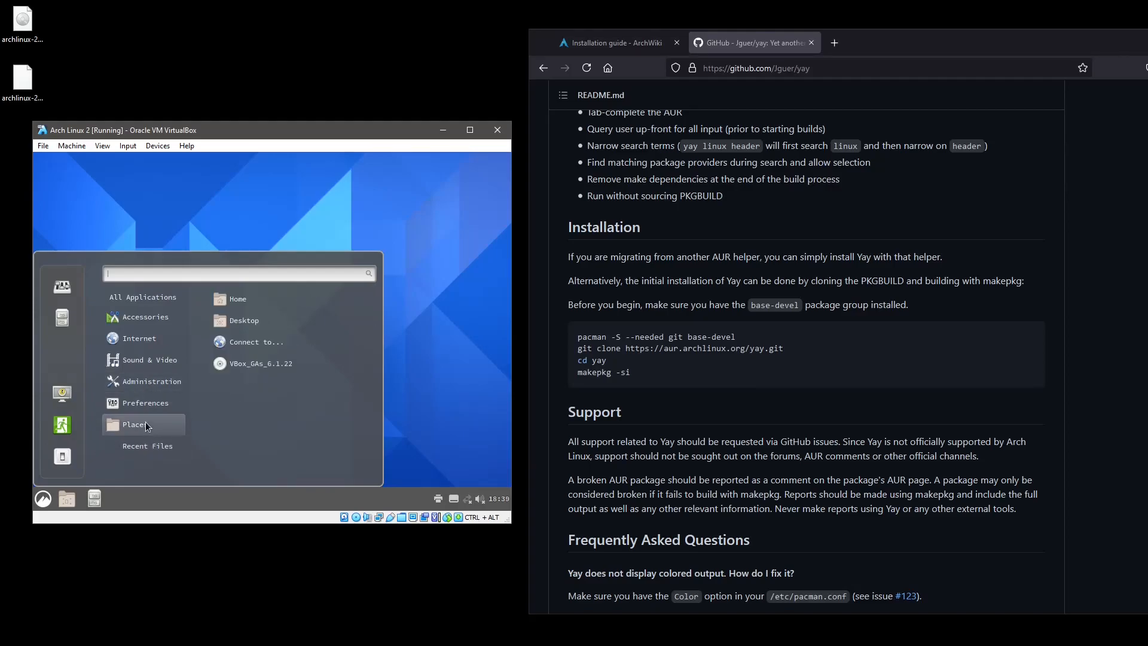
pyautogui.moveTo(146, 405)
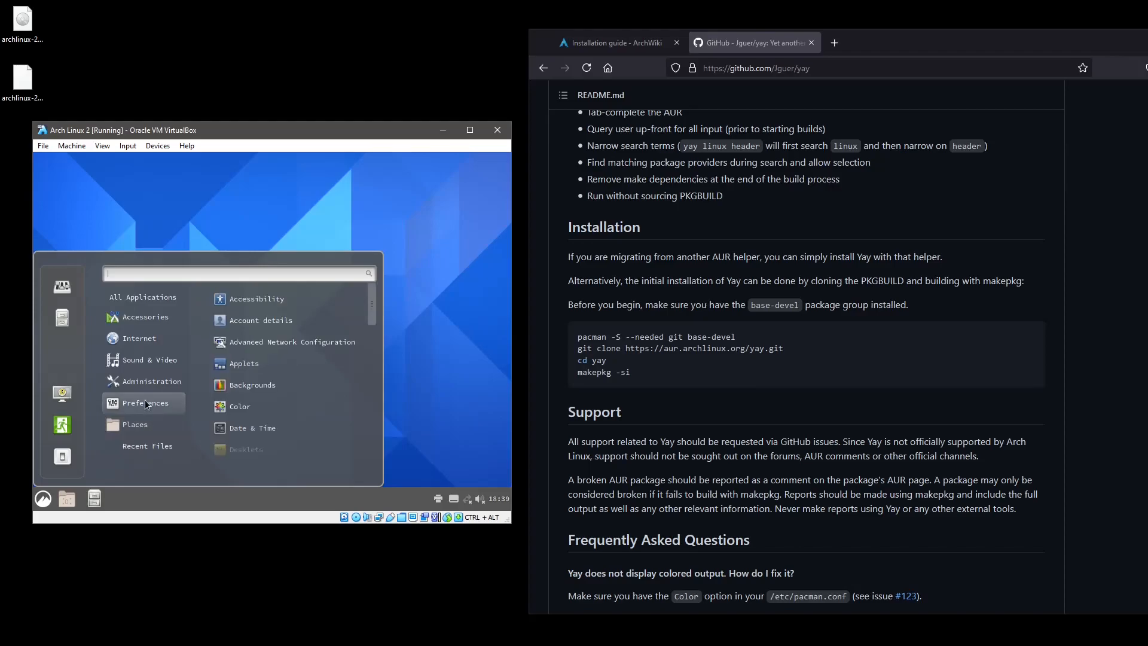
pyautogui.scroll(-5, 283, 382)
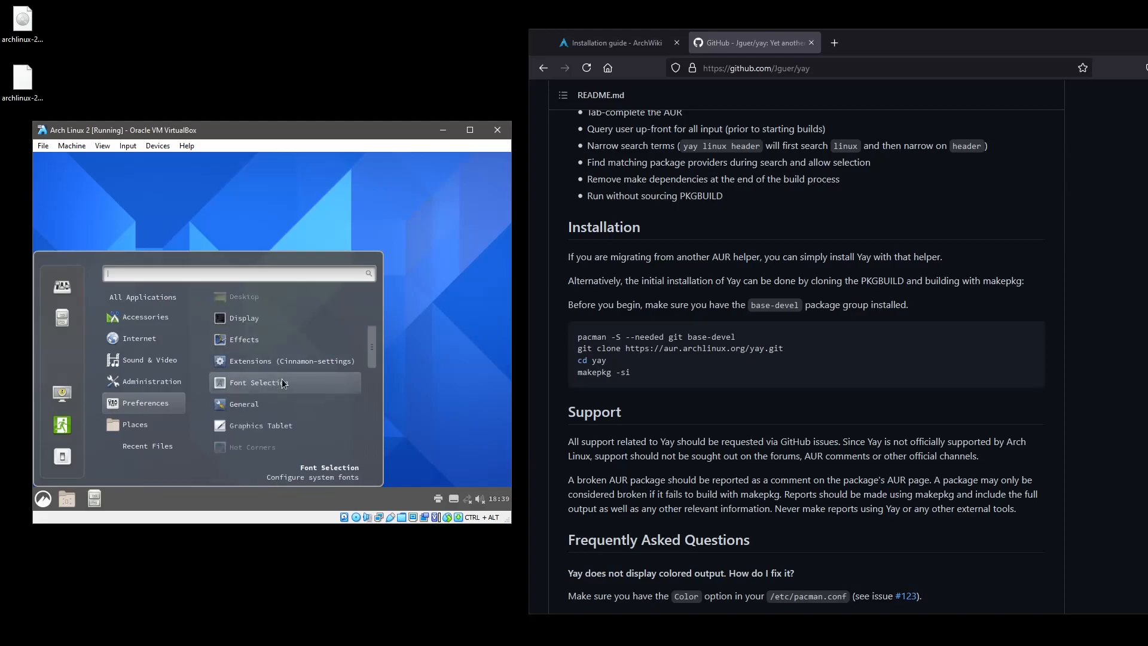
pyautogui.scroll(-4, 283, 382)
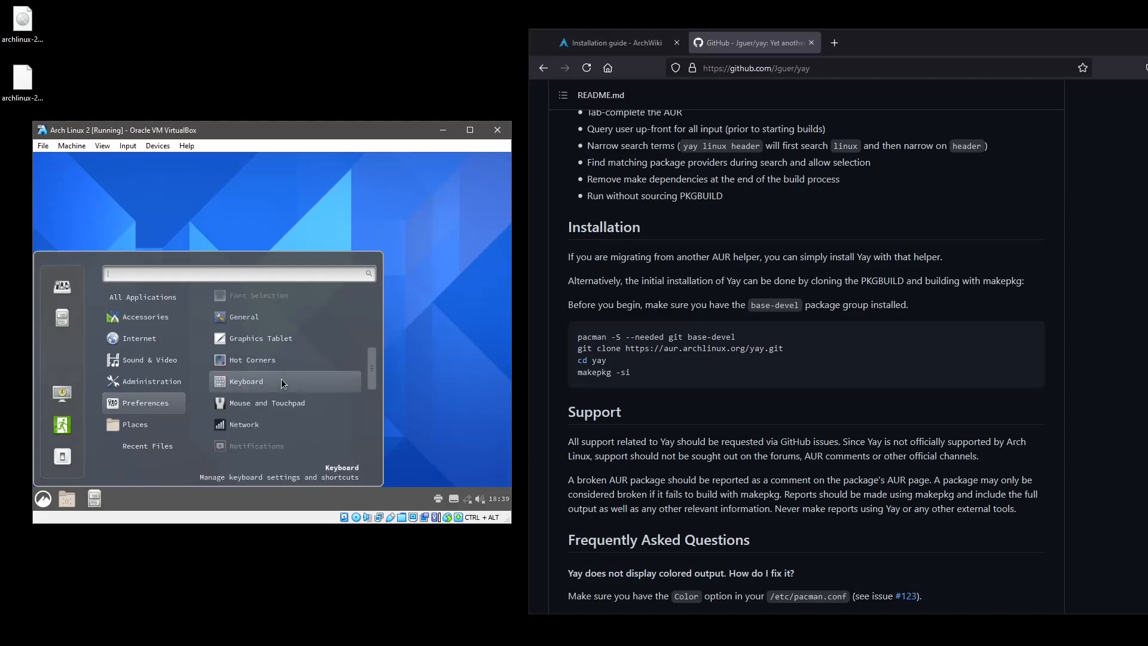
pyautogui.scroll(-4, 281, 381)
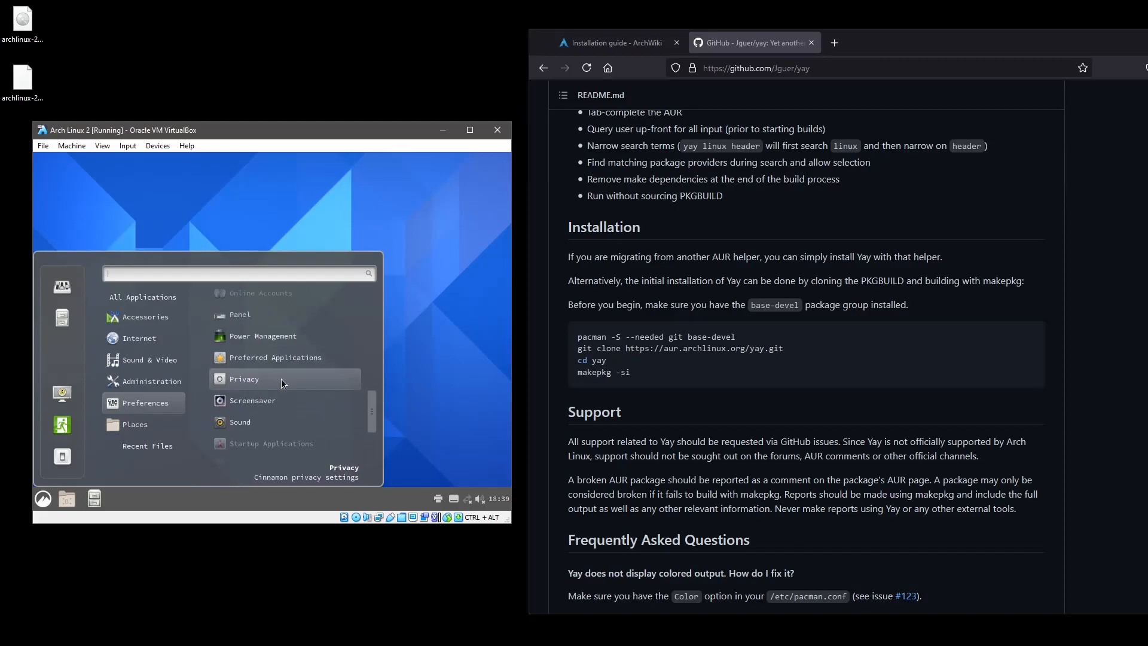
pyautogui.scroll(-5, 281, 379)
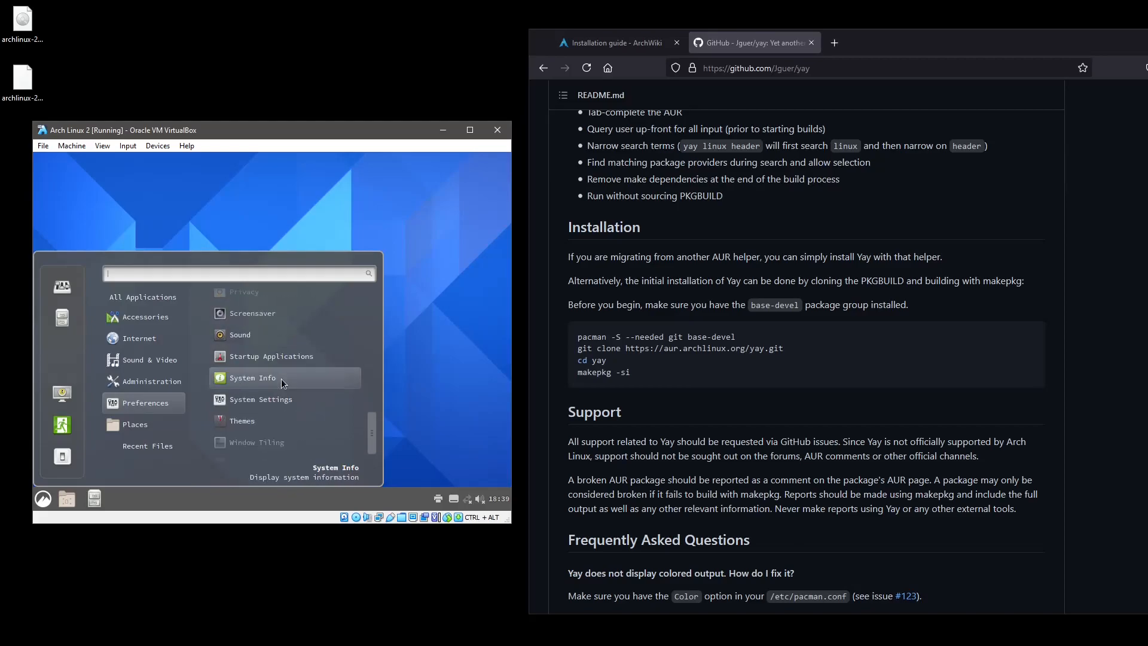
pyautogui.scroll(-1, 281, 378)
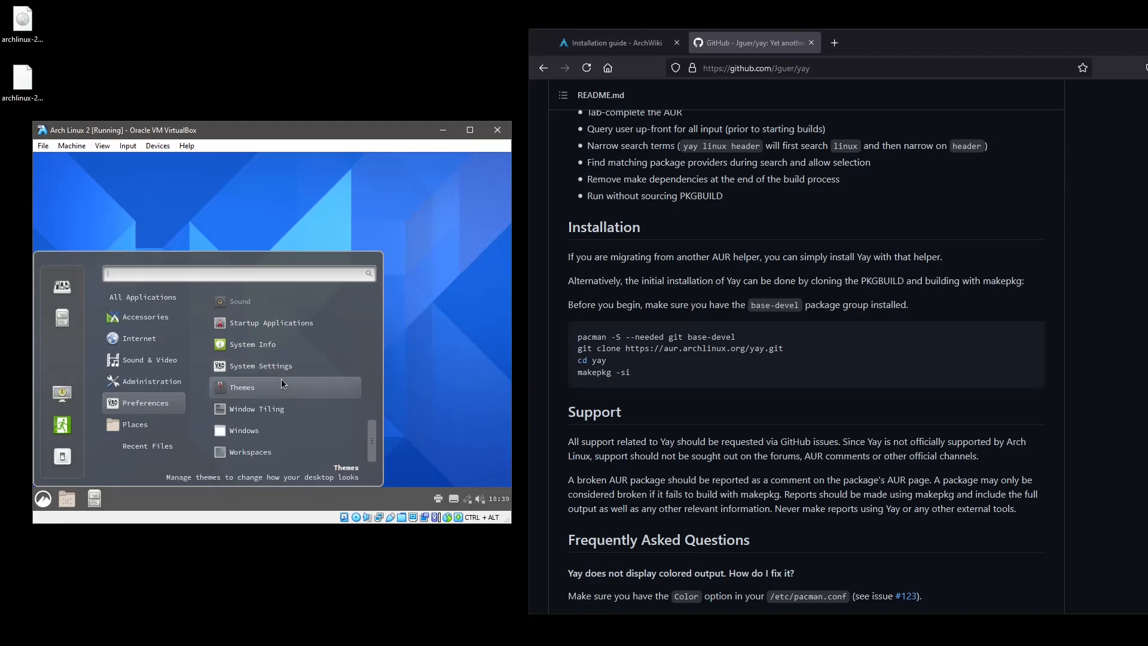
pyautogui.scroll(5, 279, 379)
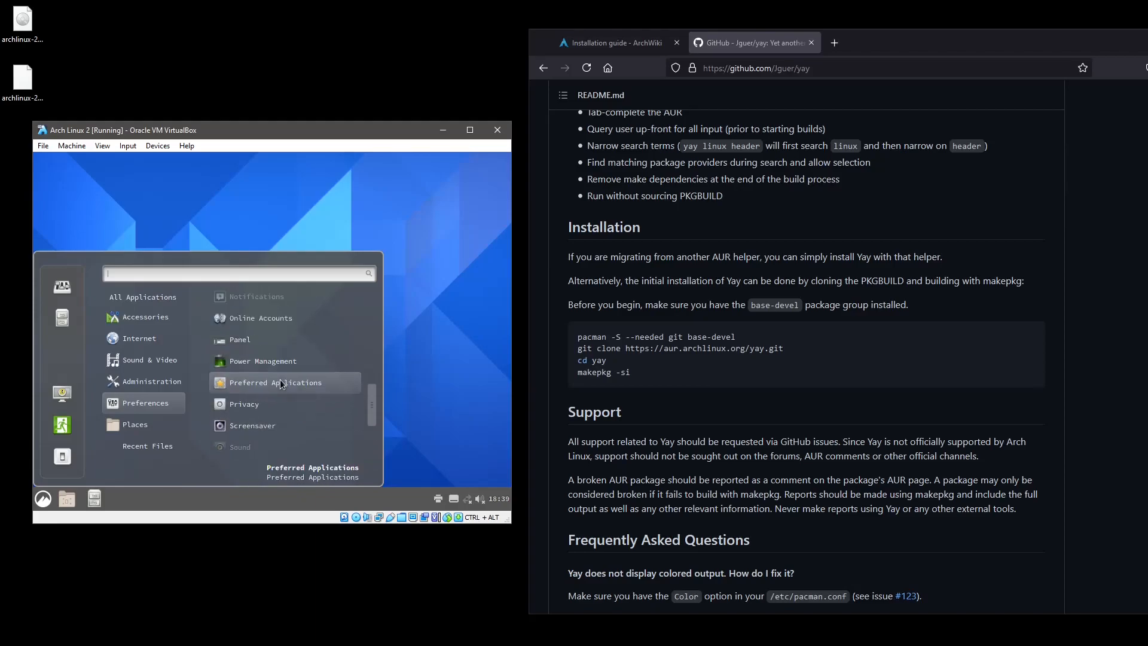
pyautogui.scroll(1, 281, 383)
pyautogui.scroll(5, 278, 383)
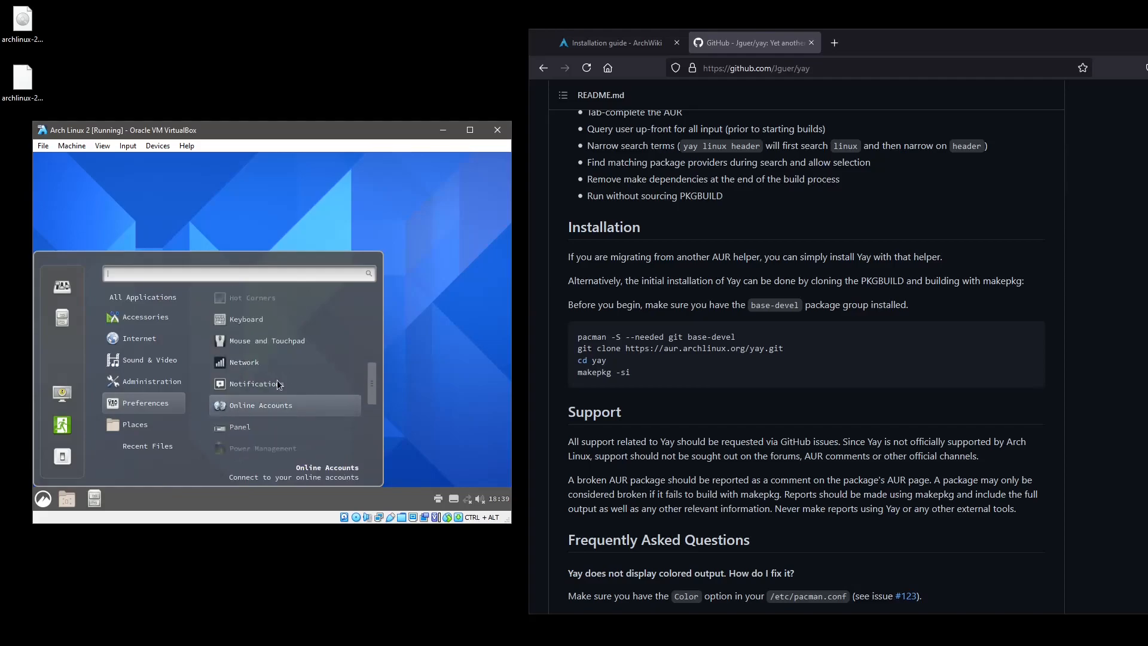
pyautogui.scroll(6, 277, 380)
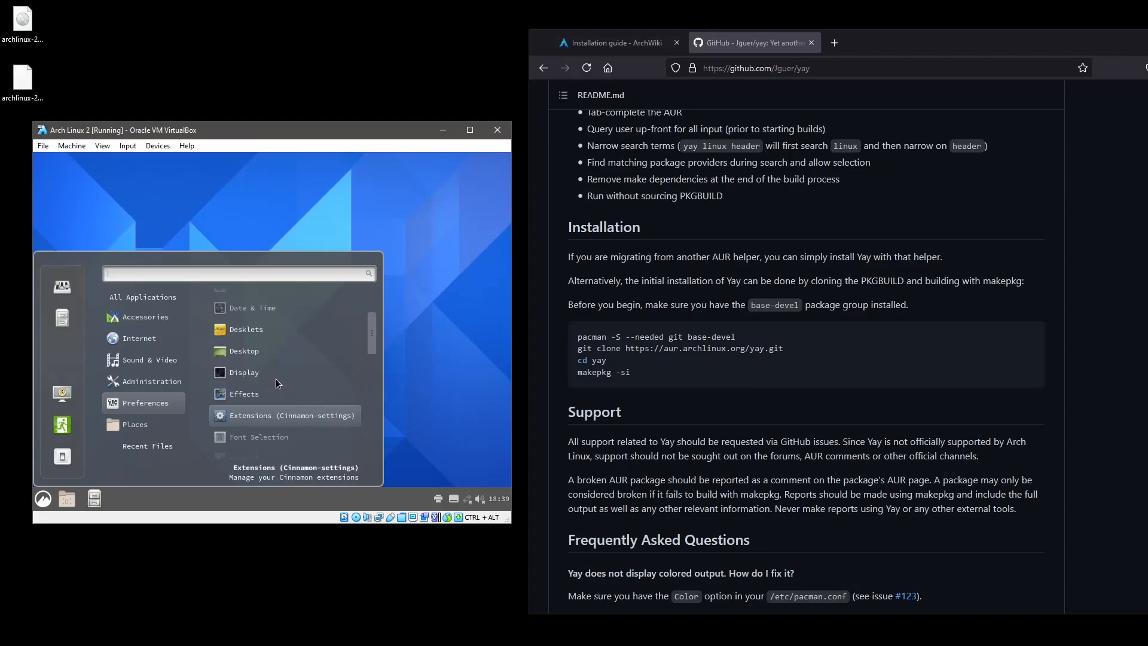
pyautogui.scroll(5, 277, 383)
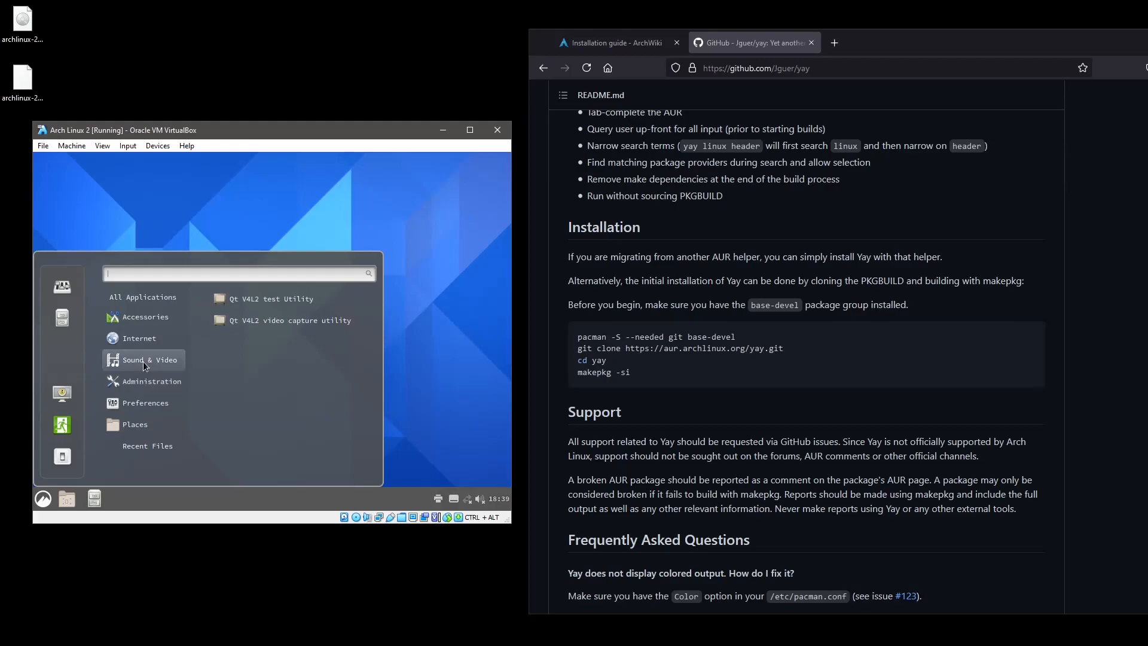
pyautogui.moveTo(147, 340)
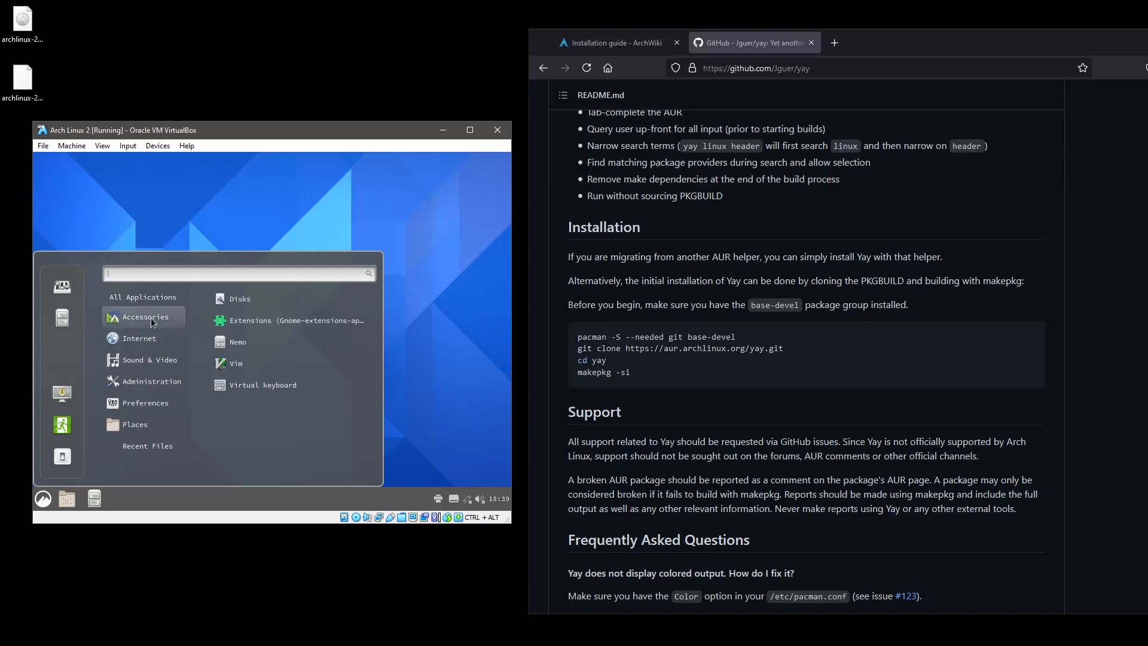
pyautogui.click(247, 368)
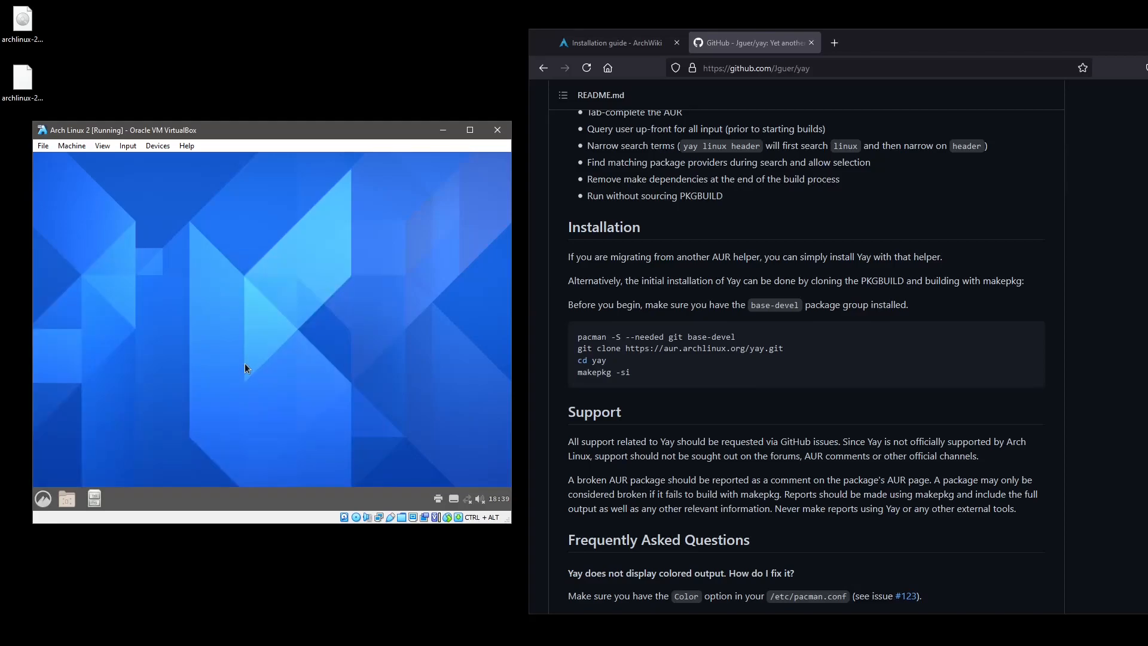
pyautogui.click(43, 498)
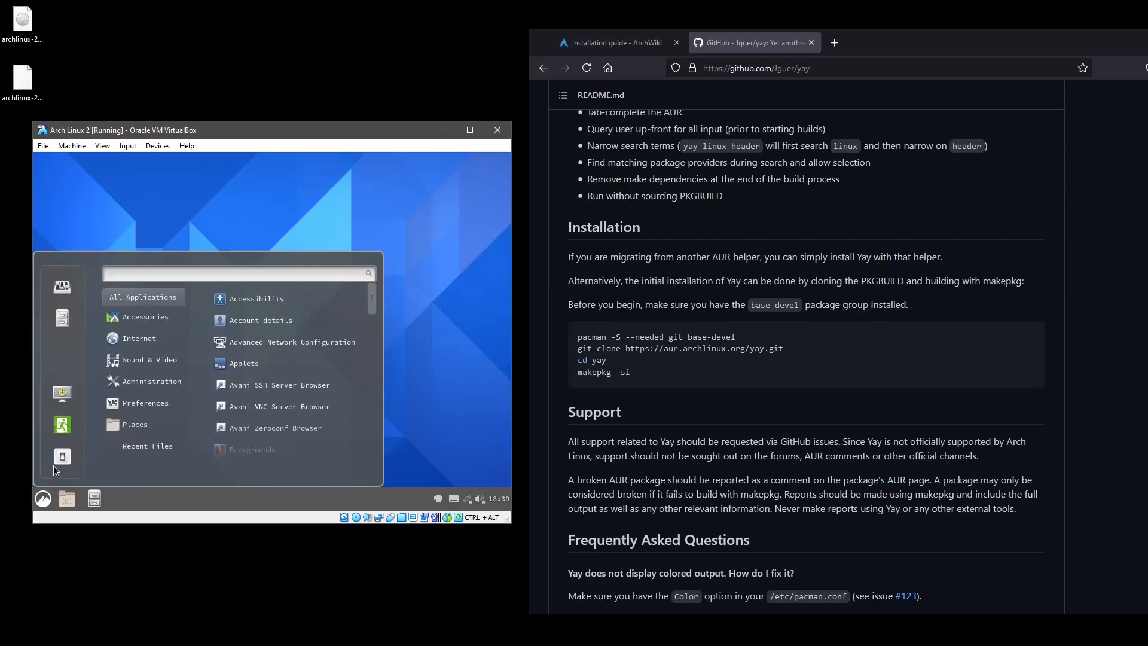
pyautogui.moveTo(108, 398)
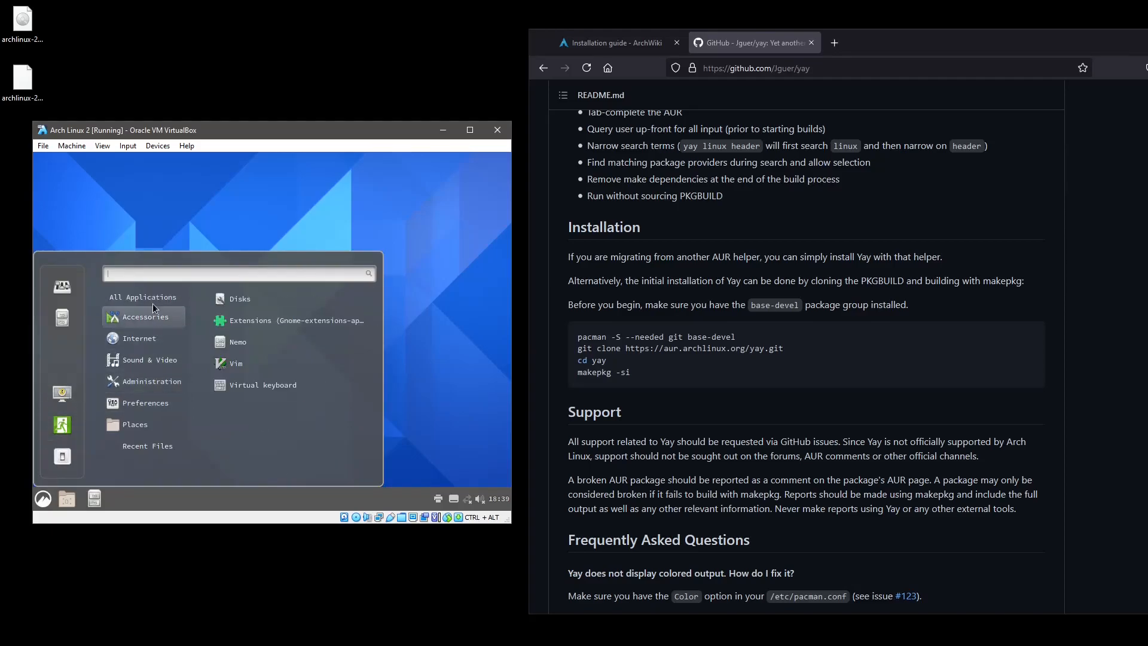
pyautogui.moveTo(154, 297)
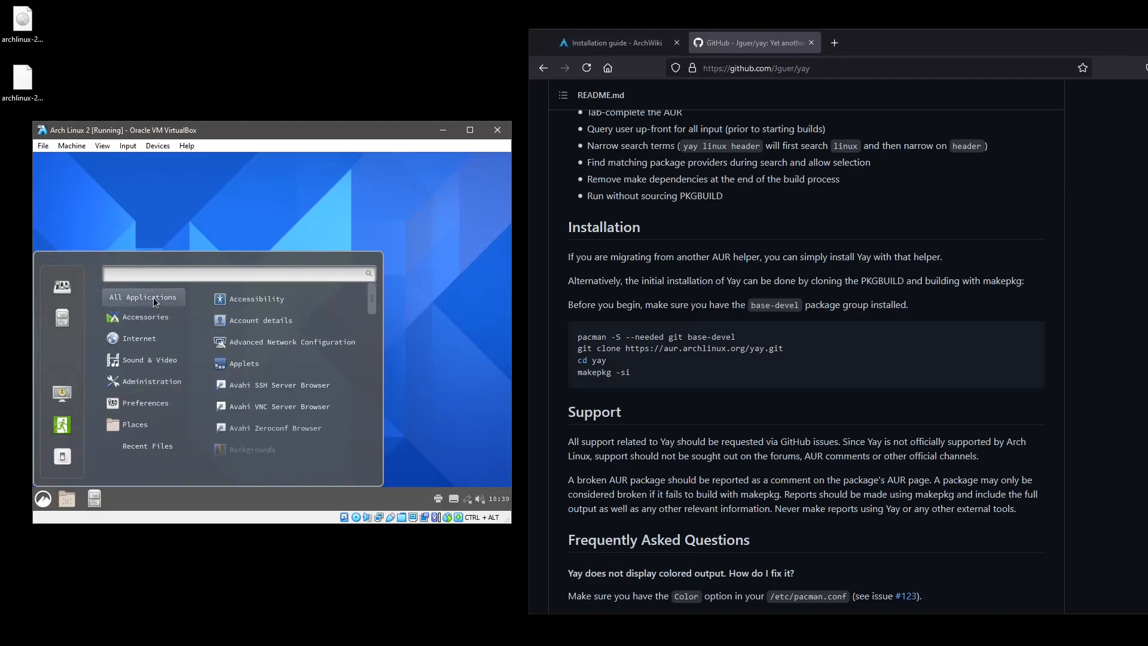
pyautogui.write('termi')
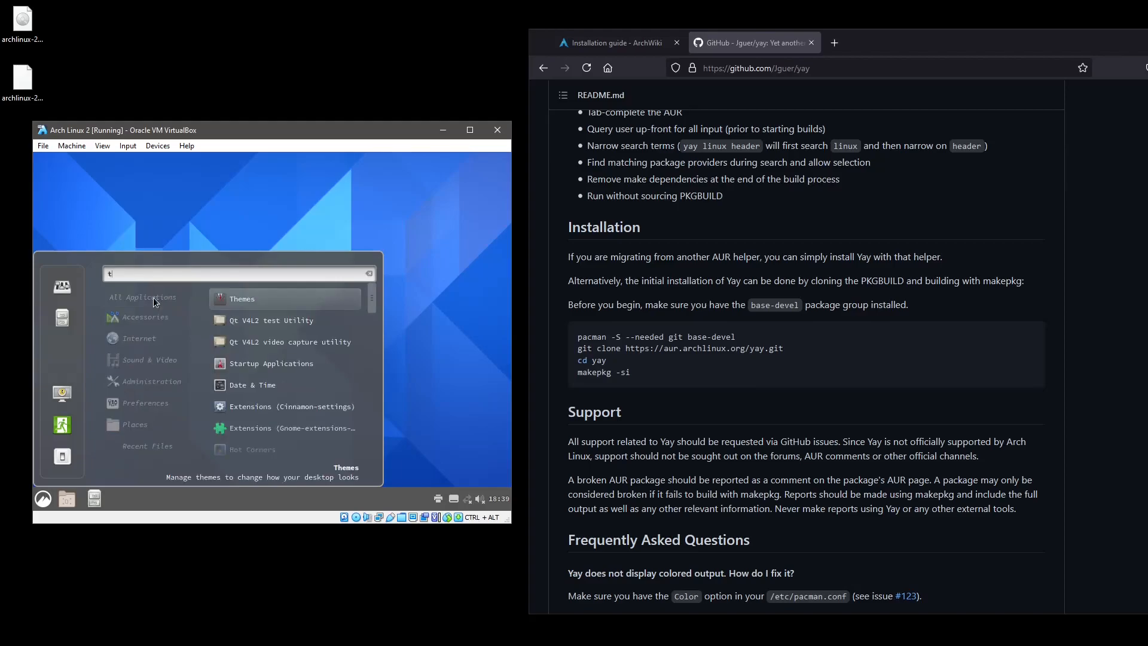
pyautogui.press('BackSpace')
pyautogui.press('BackSpace')
pyautogui.press('BackSpace')
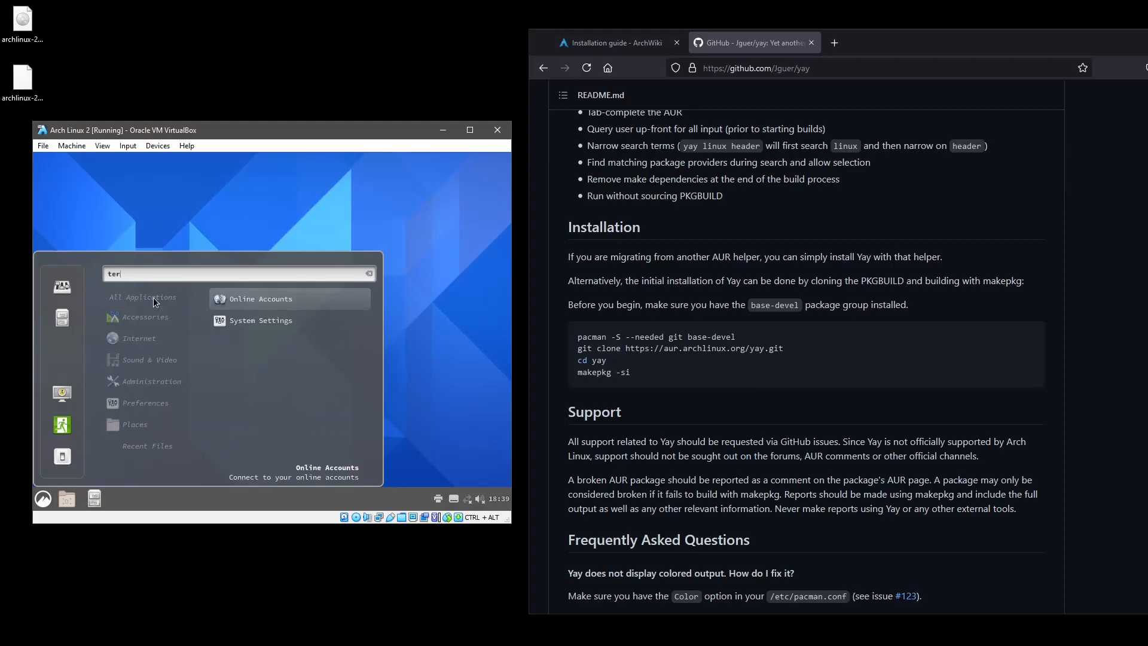
pyautogui.press('BackSpace')
pyautogui.press('BackSpace')
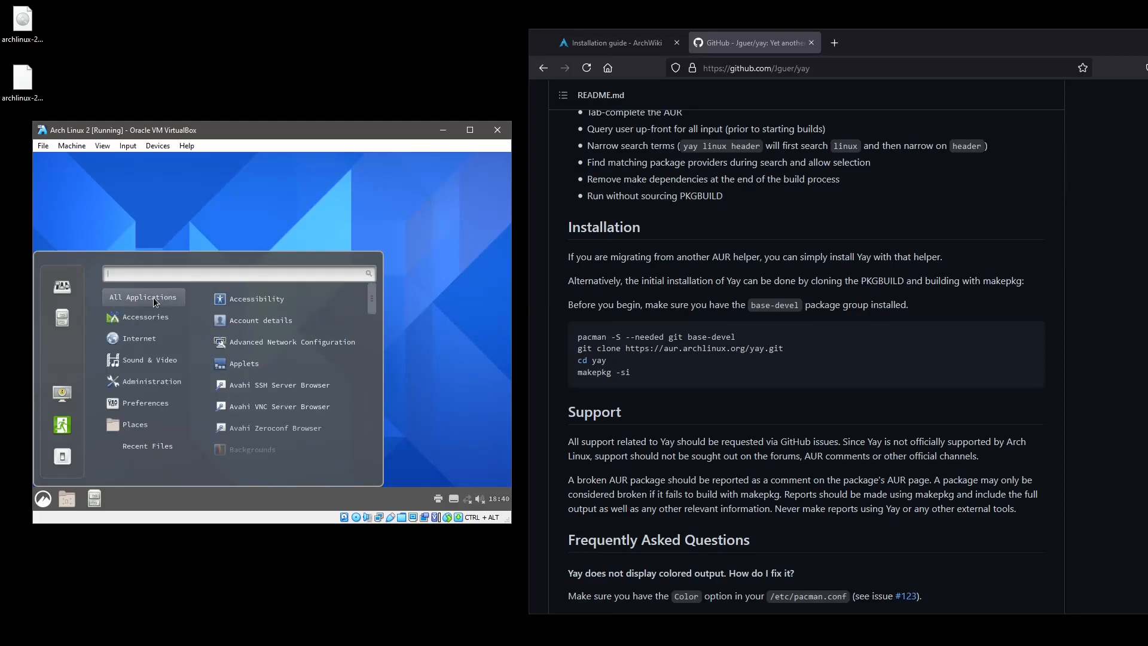
pyautogui.click(229, 219)
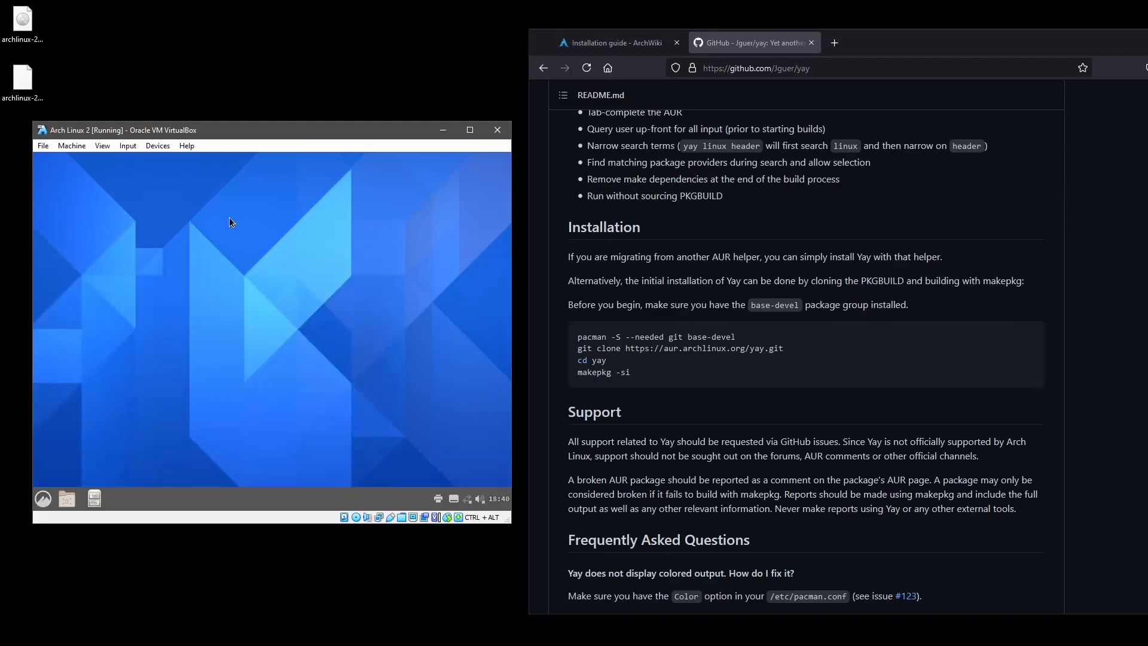
# Load archlinux-2021.06.01-x86_64.iso into the VM's optical drive in Storage settings and save.
pyautogui.click(187, 146)
pyautogui.moveTo(160, 149)
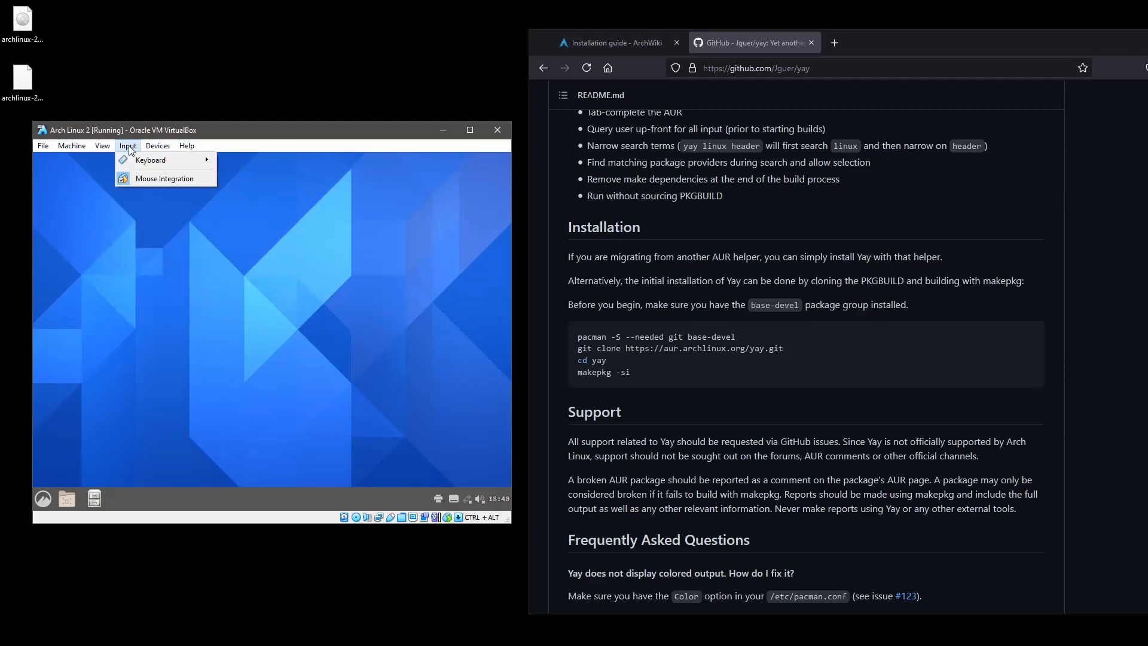
pyautogui.moveTo(78, 149)
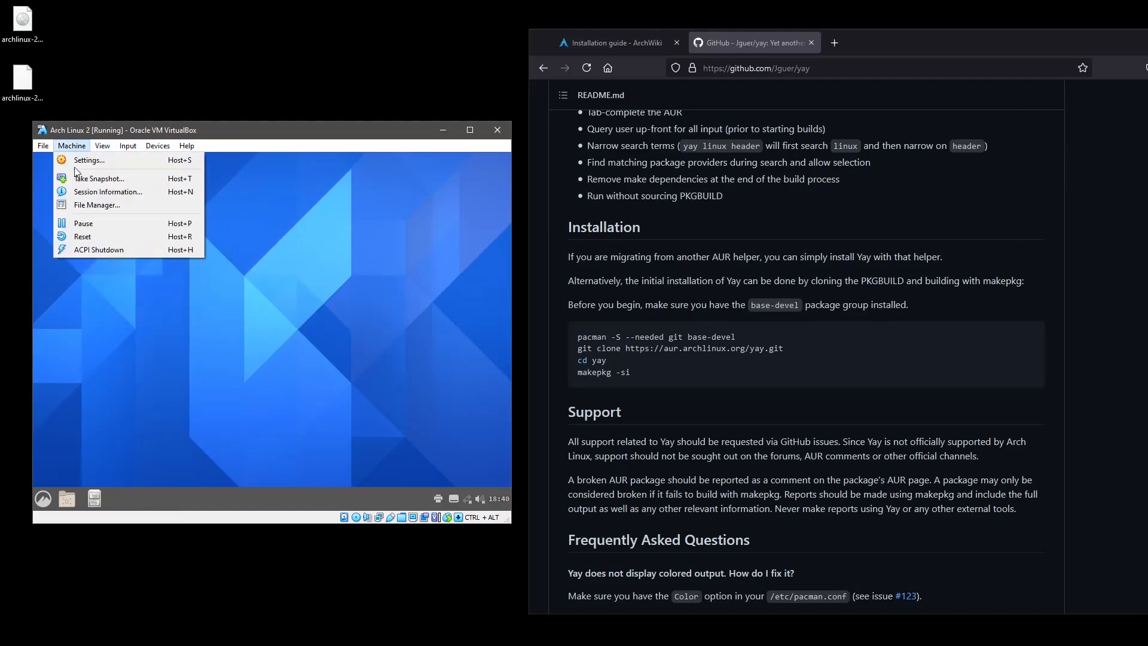
pyautogui.click(90, 162)
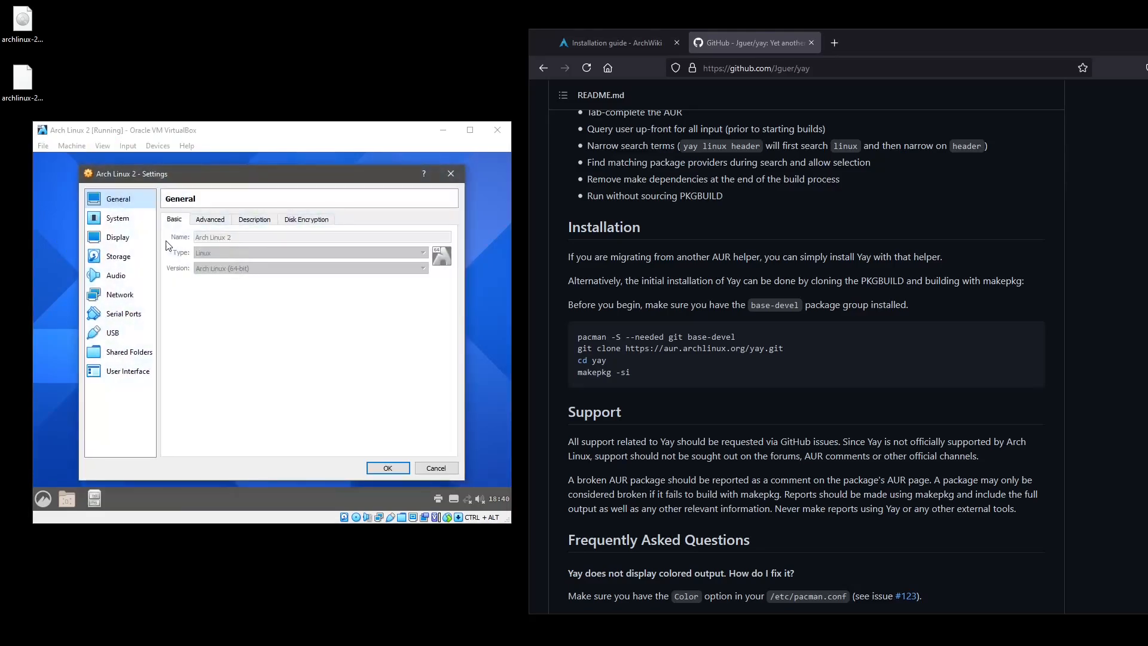
pyautogui.click(123, 257)
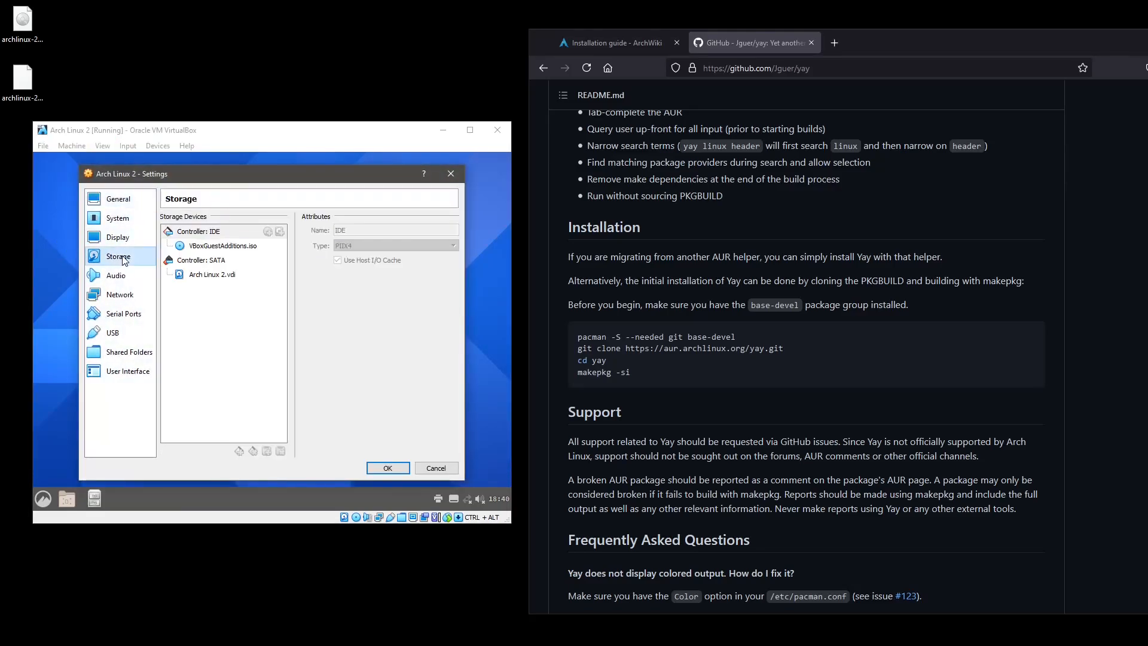
pyautogui.click(223, 245)
pyautogui.click(452, 231)
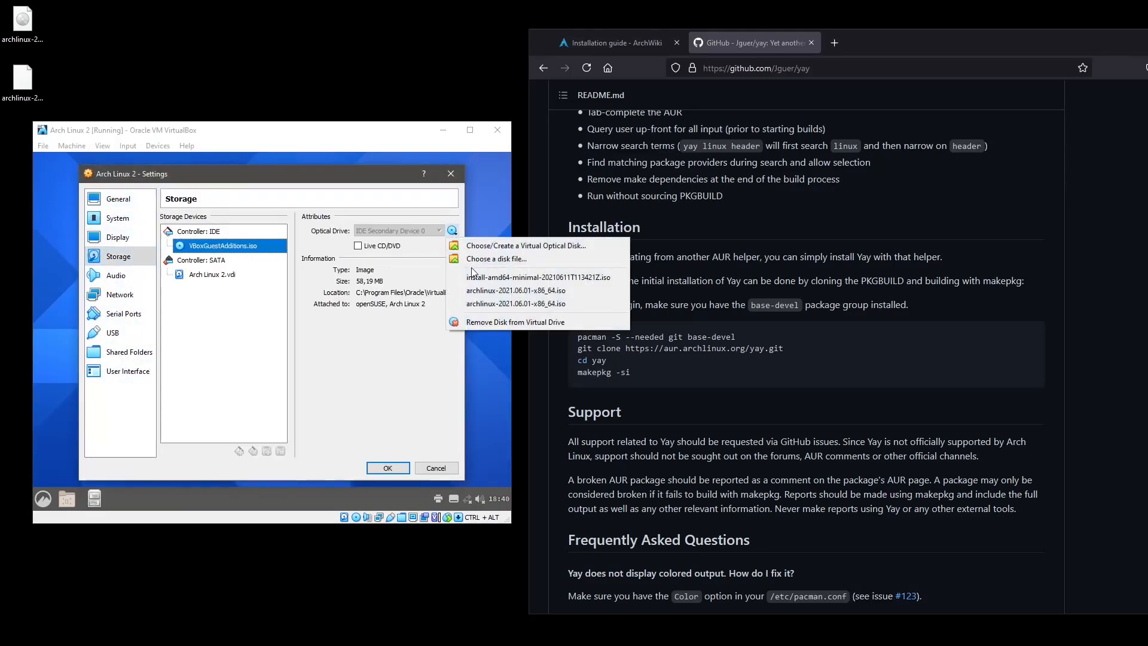
pyautogui.click(490, 291)
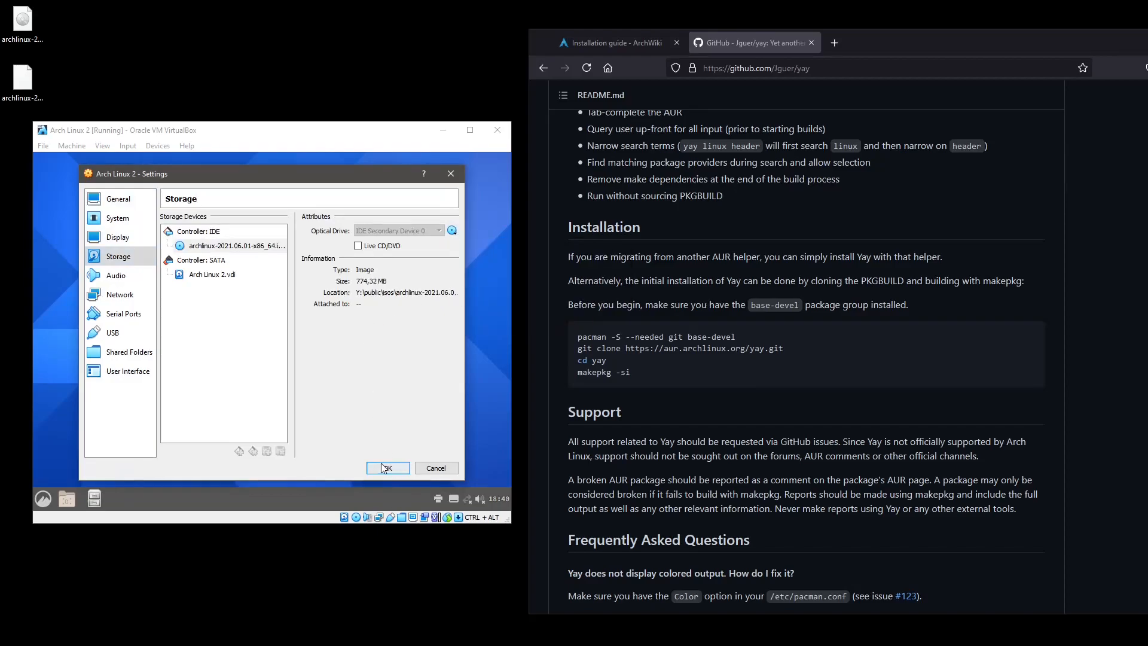
pyautogui.click(387, 468)
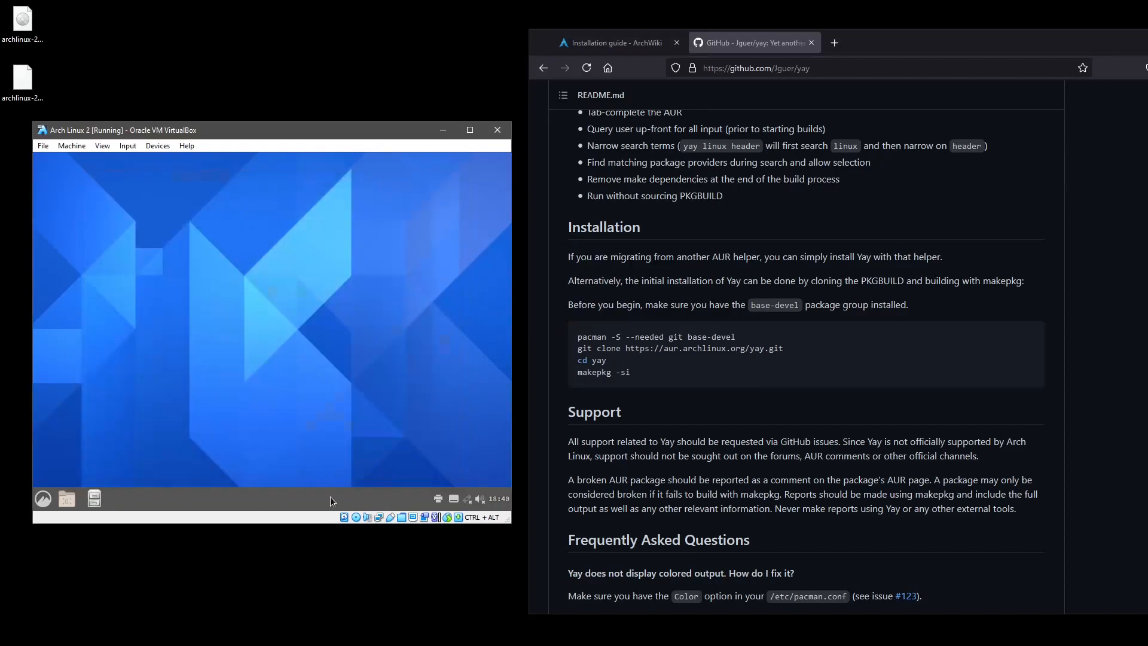
# Choose Shut Down from the guest's start menu to bring up the shutdown prompt.
pyautogui.click(42, 499)
pyautogui.click(63, 457)
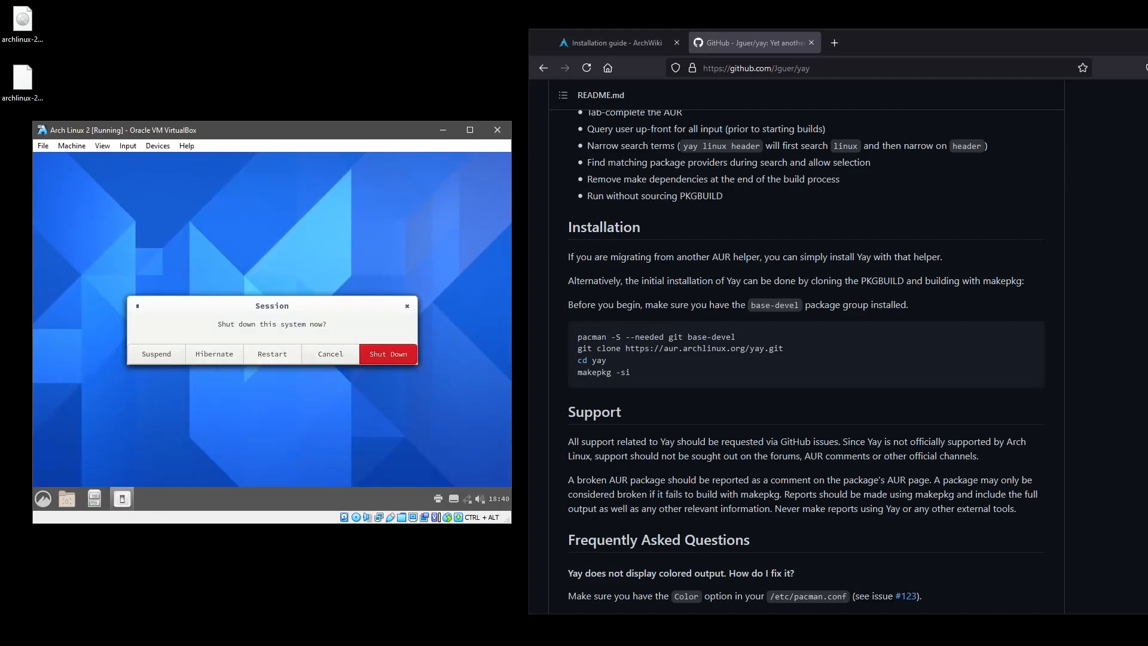
pyautogui.click(272, 354)
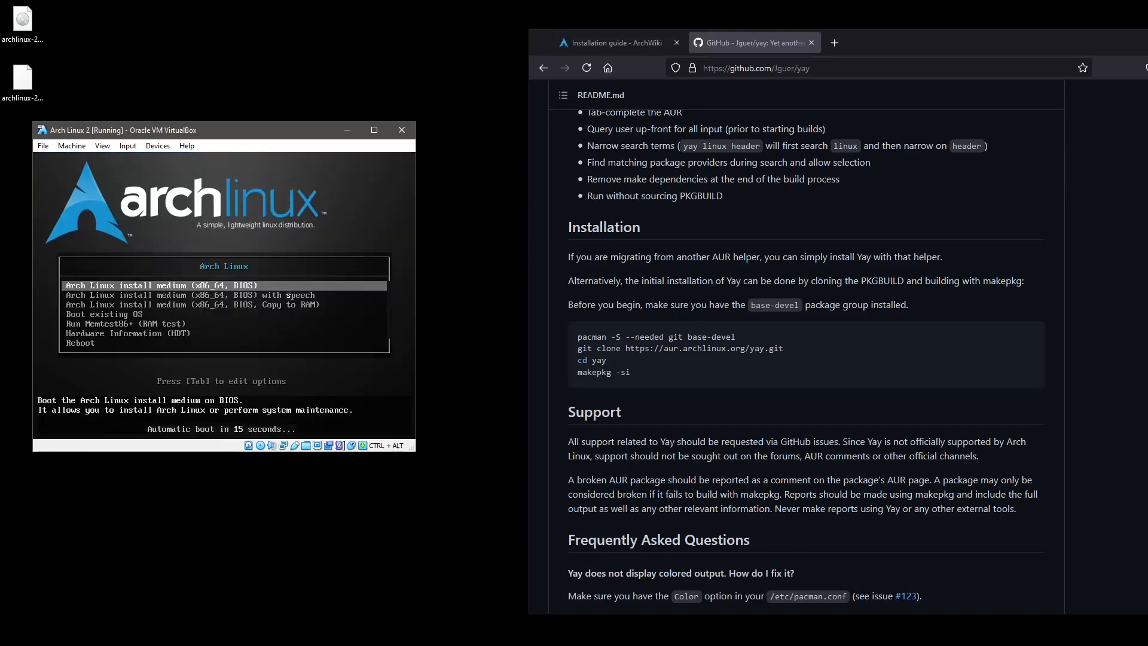
# Boot 'Arch Linux install medium (x86_64, BIOS)' to reach the live root shell.
pyautogui.press('Return')
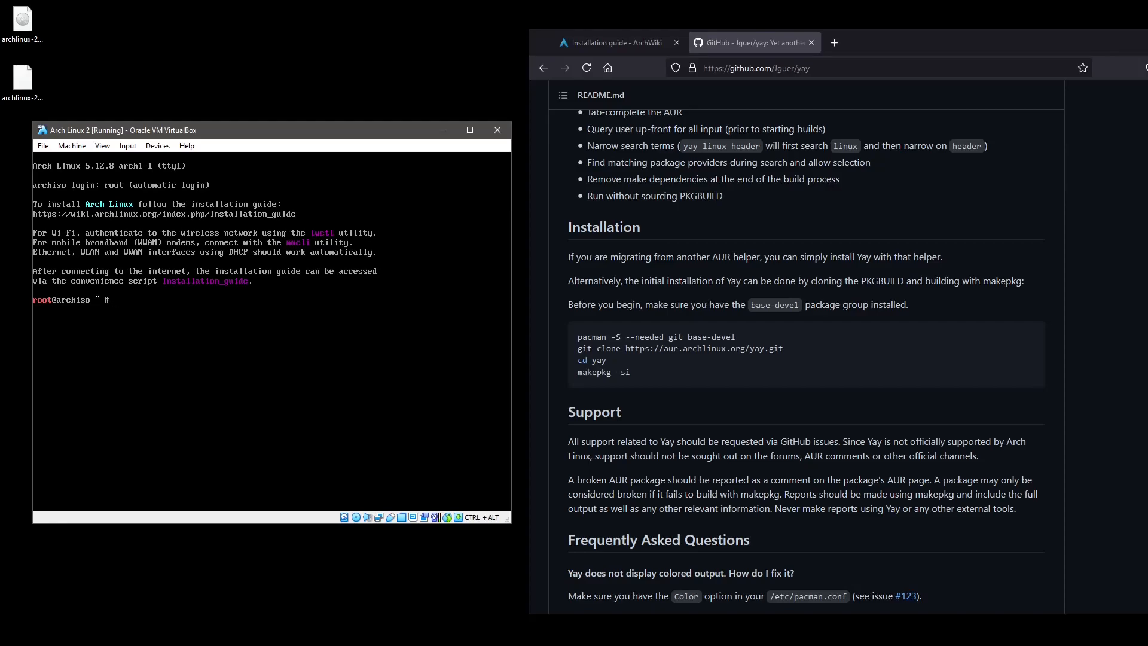
# Load sv-latin1 keys, mount /dev/sda3 on /mnt and /dev/sda1 on /mnt/boot, then arch-chroot /mnt.
pyautogui.write('oadkey')
pyautogui.write('s sv-latin1 root@archiso ~ # ')
pyautogui.write('mount /')
pyautogui.write('dev/sda')
pyautogui.write('3 /mnt/')
pyautogui.press('Return')
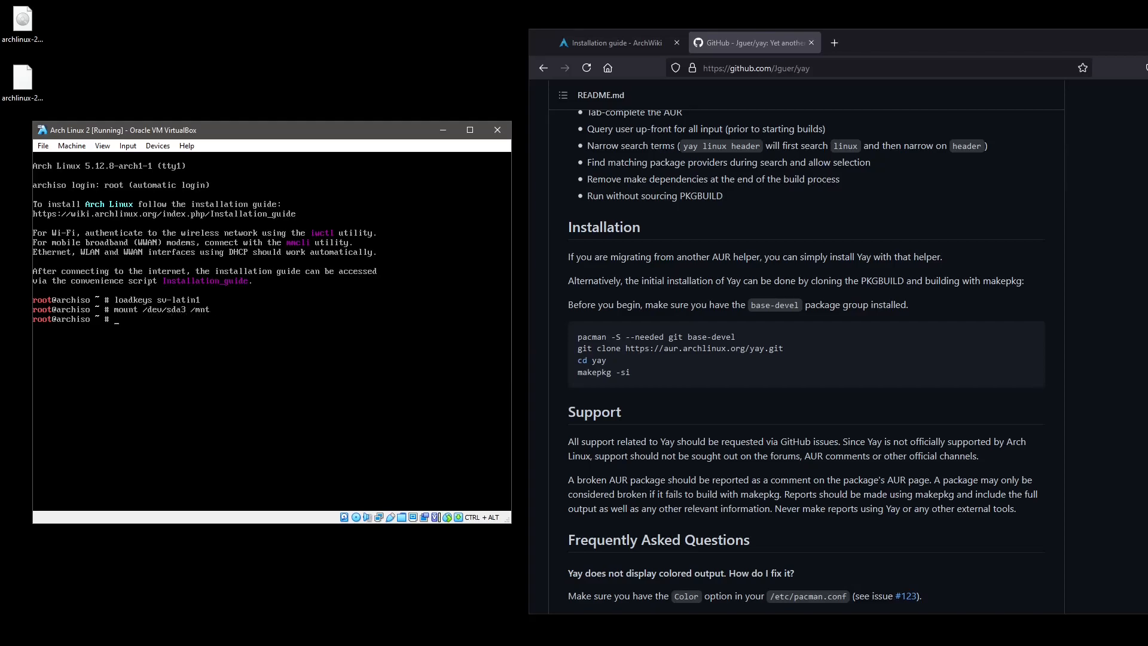
pyautogui.write('mount /dev/sda1 /mnt/boot/')
pyautogui.press('Return')
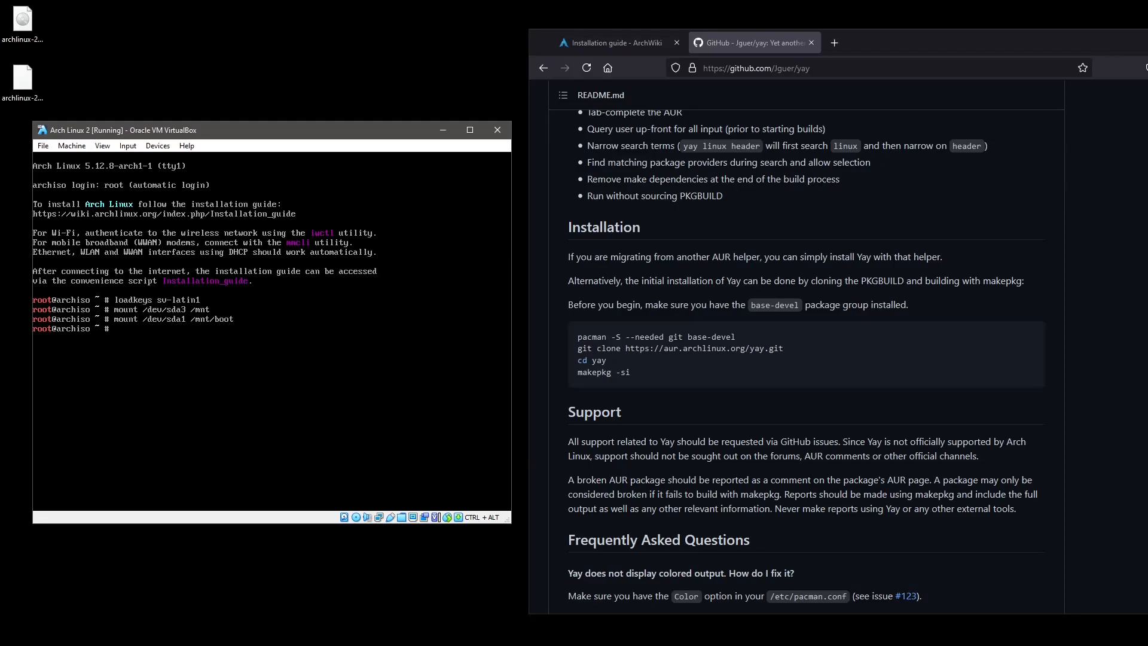
pyautogui.write('arch-chroot /mnt')
pyautogui.press('Return')
# Install gnome-terminal with pacman -S gnome-terminal and confirm.
pyautogui.write('pacman')
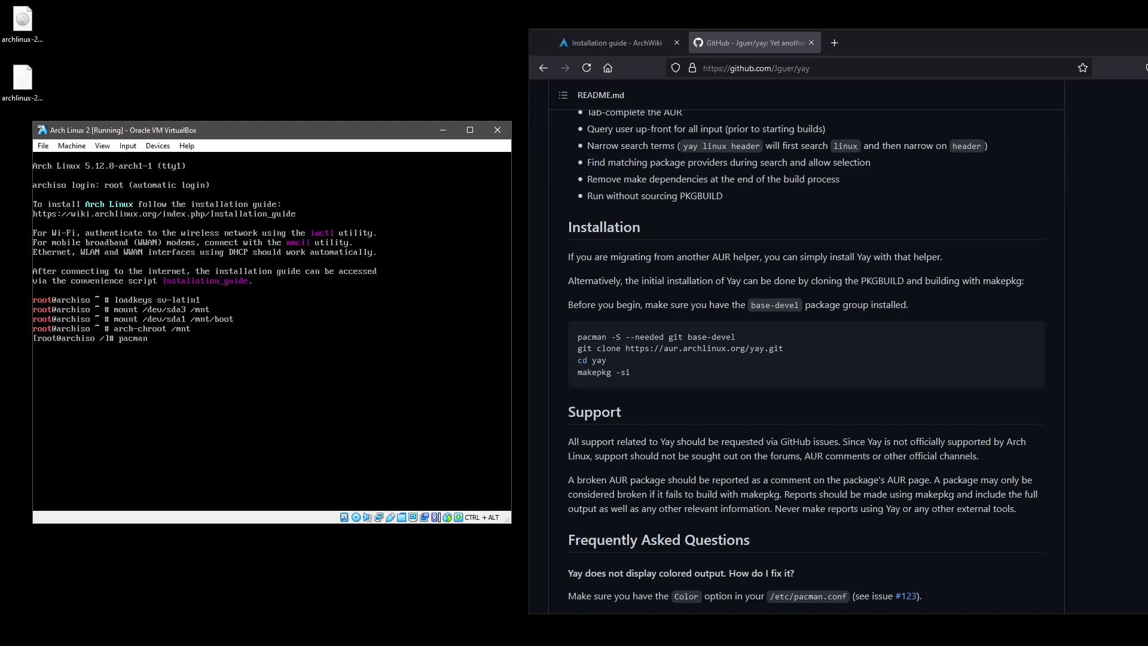
pyautogui.write(' -S gnome-terminal')
pyautogui.press('Return')
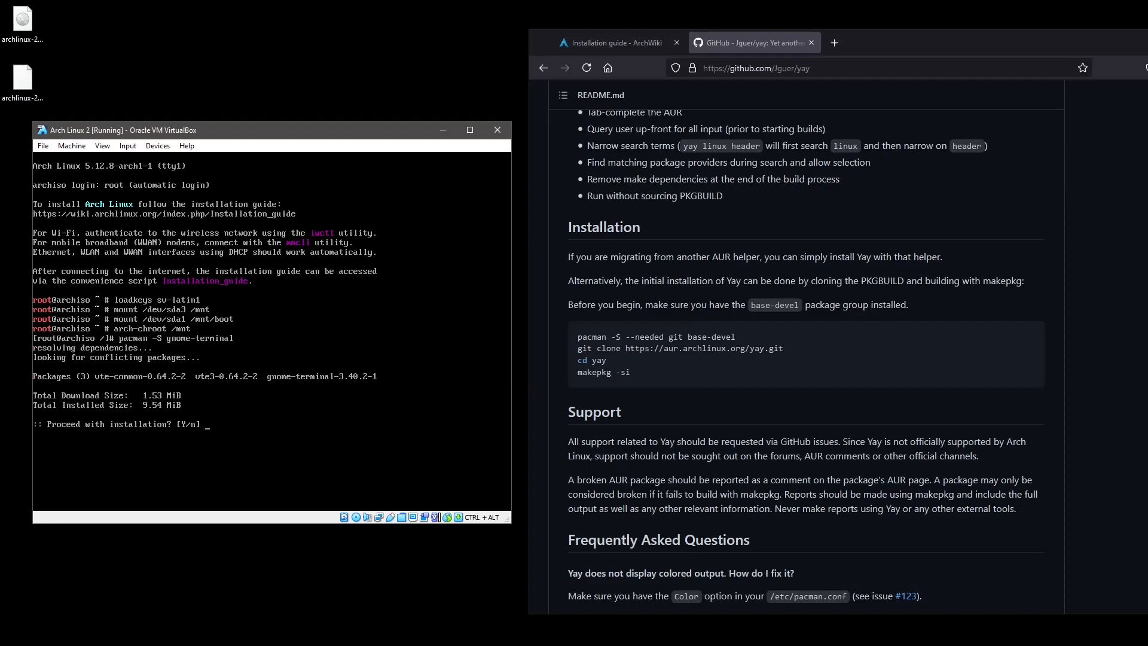
pyautogui.press('Return')
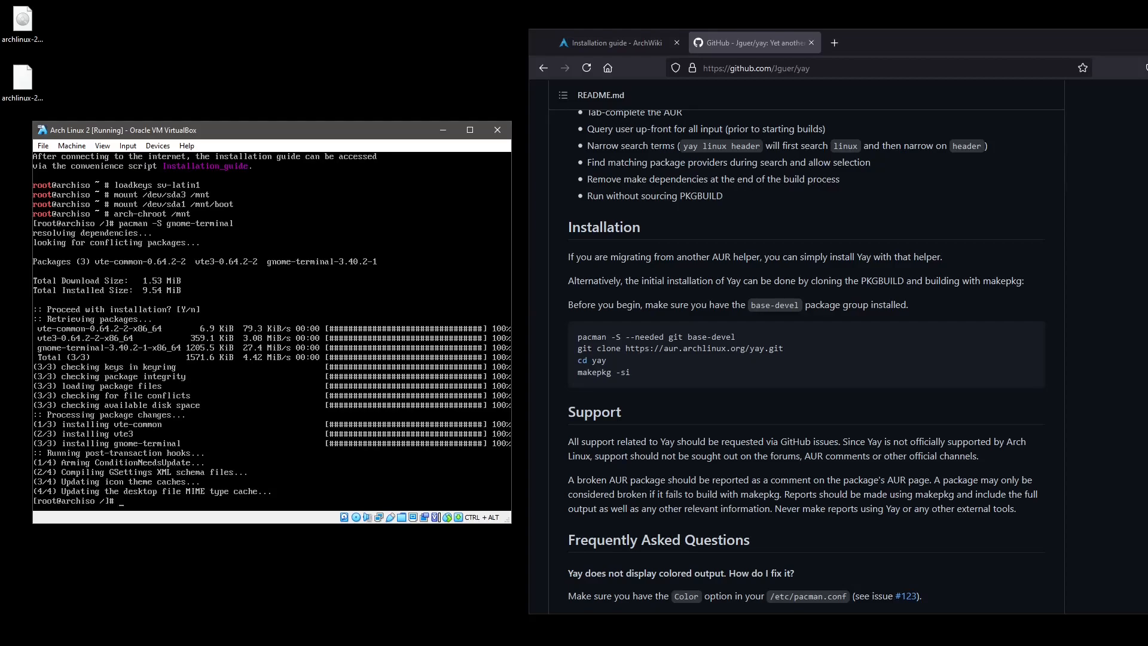
# List gnome- commands, then search the repositories with pacman -Ss cinnamon-terminal.
pyautogui.write('gnome-')
pyautogui.press('Tab')
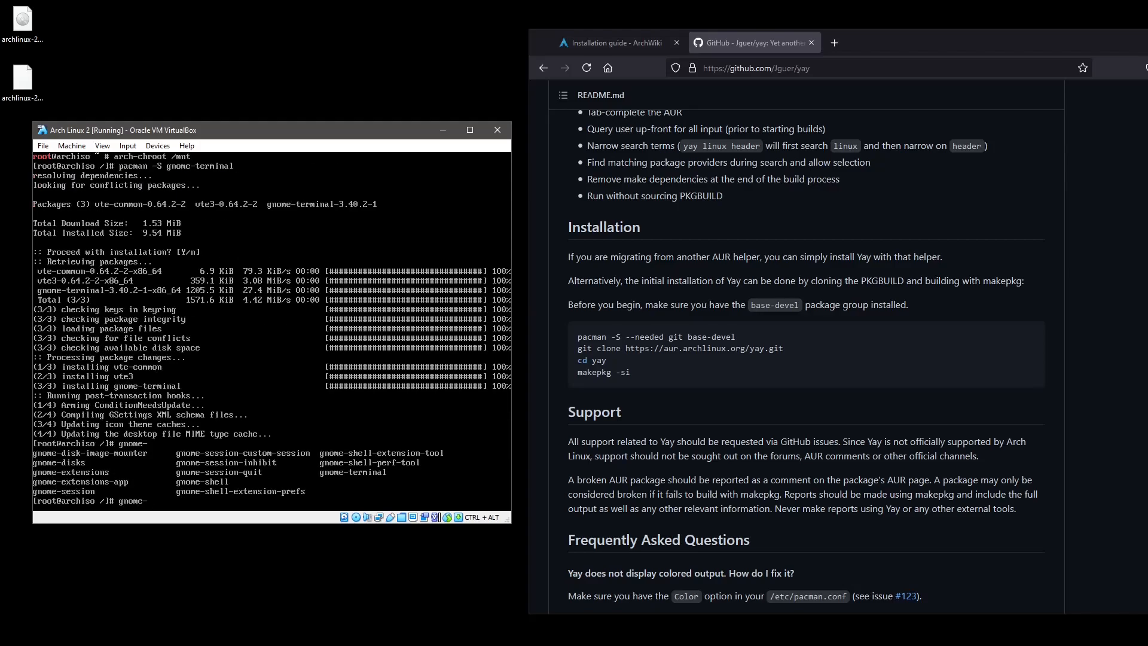
pyautogui.press('BackSpace')
pyautogui.press('BackSpace')
pyautogui.press('BackSpace')
pyautogui.press('BackSpace')
pyautogui.press('BackSpace')
pyautogui.press('BackSpace')
pyautogui.write('reboot')
pyautogui.press('Up')
pyautogui.press('BackSpace')
pyautogui.press('BackSpace')
pyautogui.press('BackSpace')
pyautogui.press('BackSpace')
pyautogui.press('BackSpace')
pyautogui.press('BackSpace')
pyautogui.press('BackSpace')
pyautogui.press('BackSpace')
pyautogui.press('BackSpace')
pyautogui.press('BackSpace')
pyautogui.press('BackSpace')
pyautogui.press('BackSpace')
pyautogui.press('BackSpace')
pyautogui.press('BackSpace')
pyautogui.write('s cinnamon-terminal')
pyautogui.press('Return')
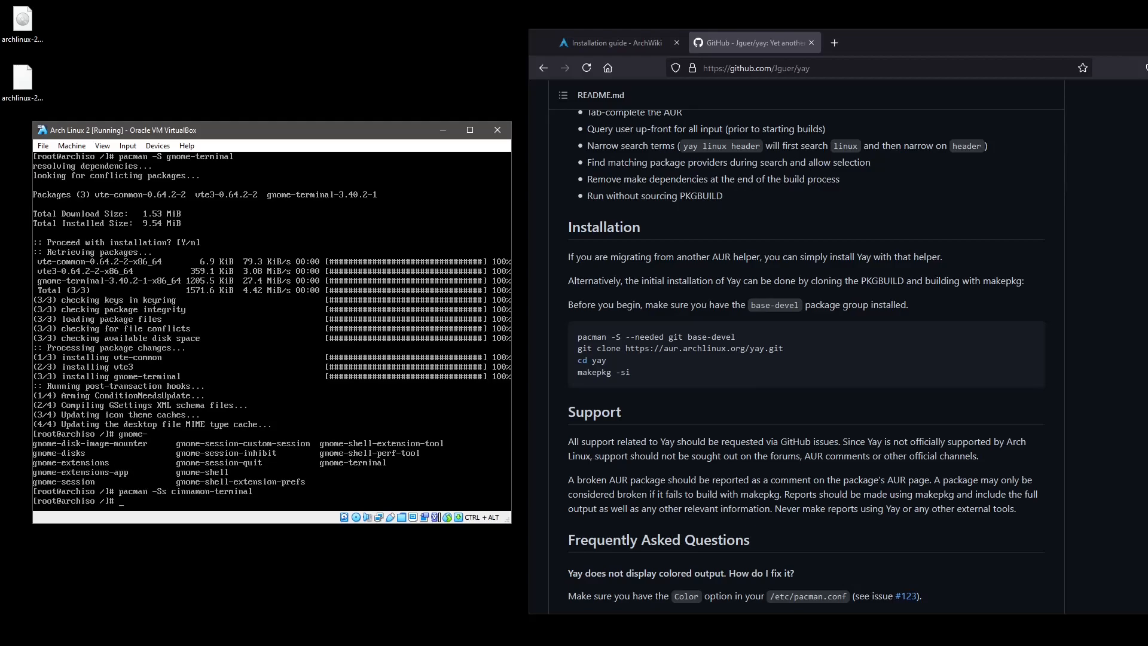
# Install Firefox with pacman -S firefox, accepting the default font provider.
pyautogui.press('Up')
pyautogui.press('BackSpace')
pyautogui.press('BackSpace')
pyautogui.press('BackSpace')
pyautogui.press('BackSpace')
pyautogui.press('BackSpace')
pyautogui.press('BackSpace')
pyautogui.press('BackSpace')
pyautogui.press('BackSpace')
pyautogui.press('BackSpace')
pyautogui.press('BackSpace')
pyautogui.press('BackSpace')
pyautogui.press('BackSpace')
pyautogui.press('BackSpace')
pyautogui.press('BackSpace')
pyautogui.write('firefox')
pyautogui.press('Return')
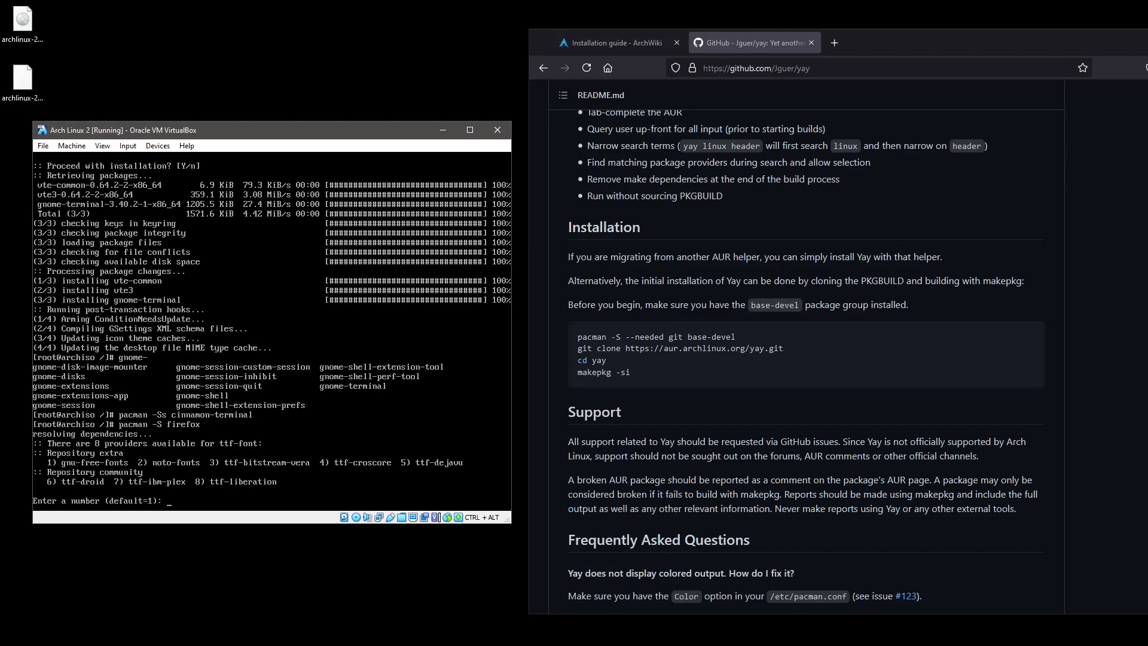
pyautogui.press('Return')
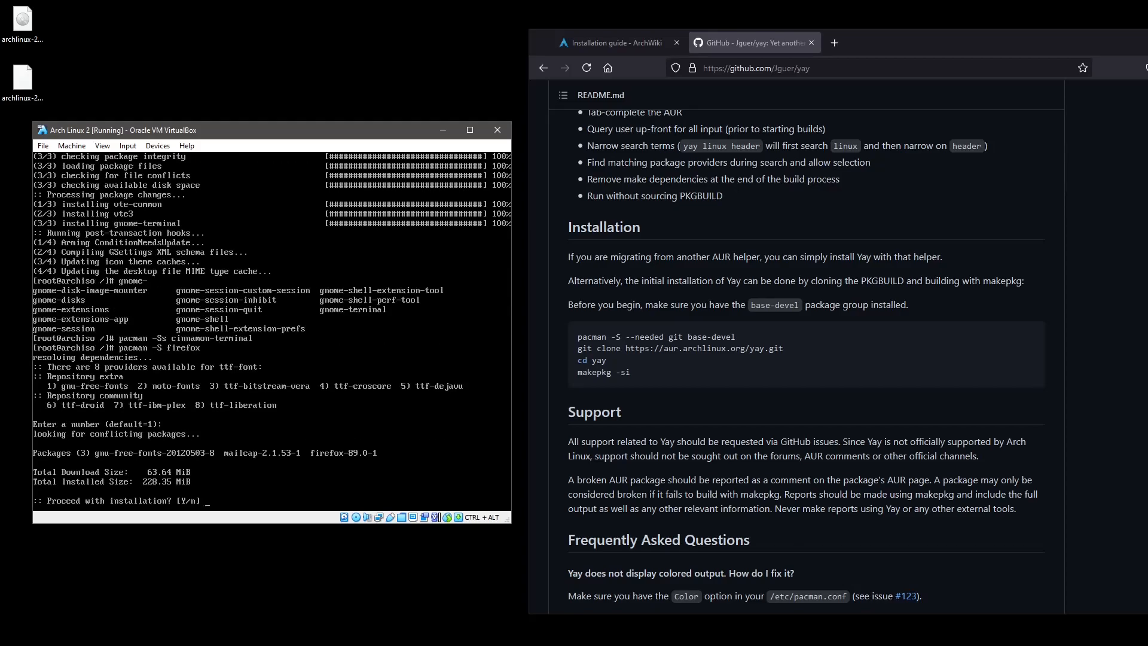
pyautogui.press('Return')
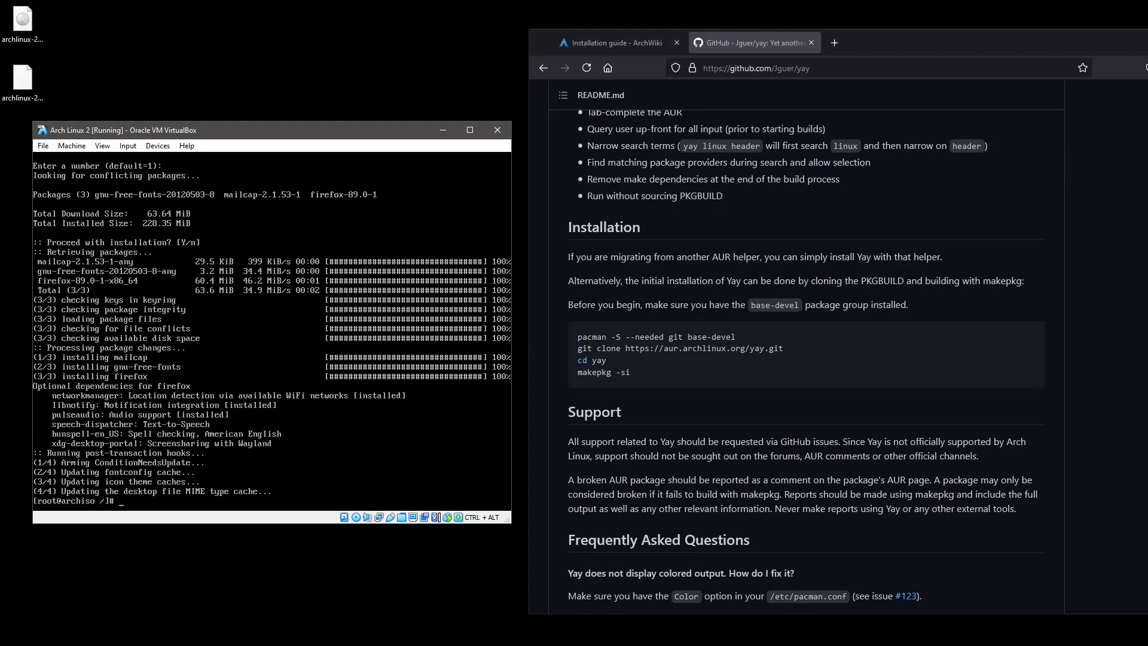
# Install Thunderbird and its dependencies with pacman -S thunderbird.
pyautogui.press('Up')
pyautogui.press('BackSpace')
pyautogui.press('BackSpace')
pyautogui.press('BackSpace')
pyautogui.press('BackSpace')
pyautogui.press('BackSpace')
pyautogui.press('BackSpace')
pyautogui.write('thunderbird')
pyautogui.press('Return')
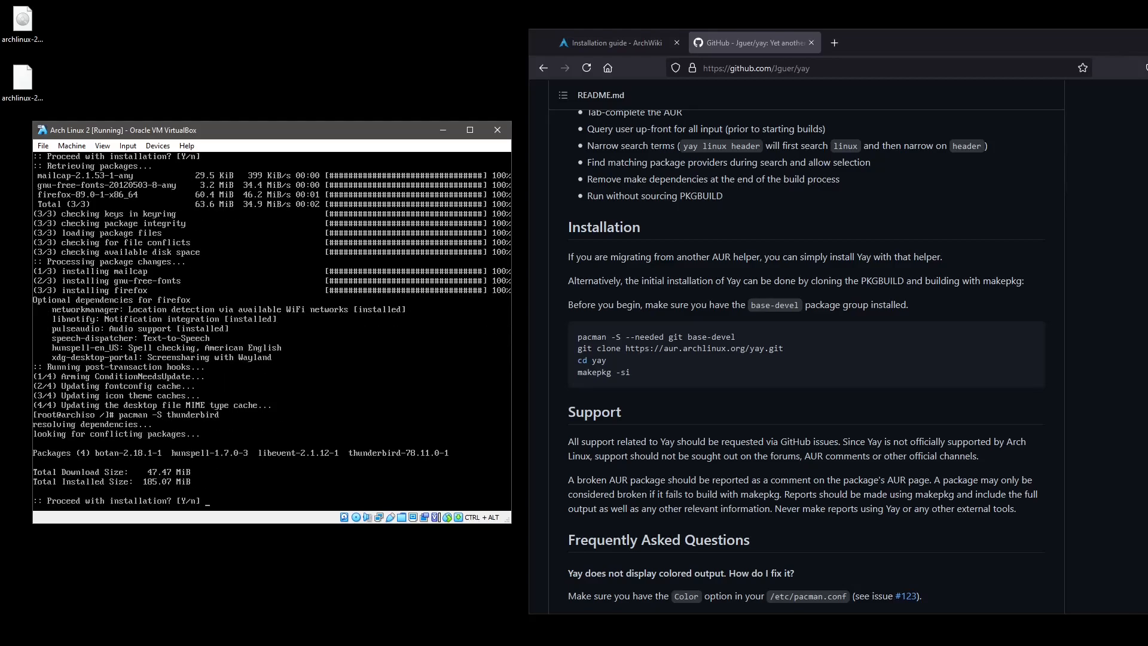
pyautogui.press('Return')
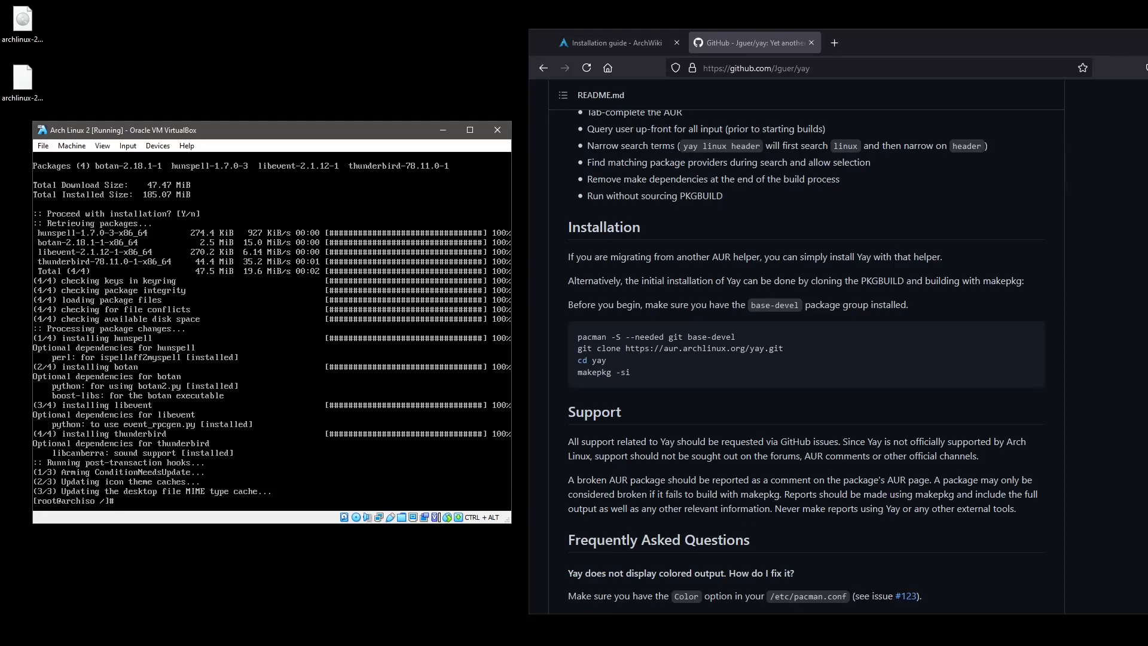
# Exit the chroot and unmount /mnt/boot.
pyautogui.write('exit')
pyautogui.press('Return')
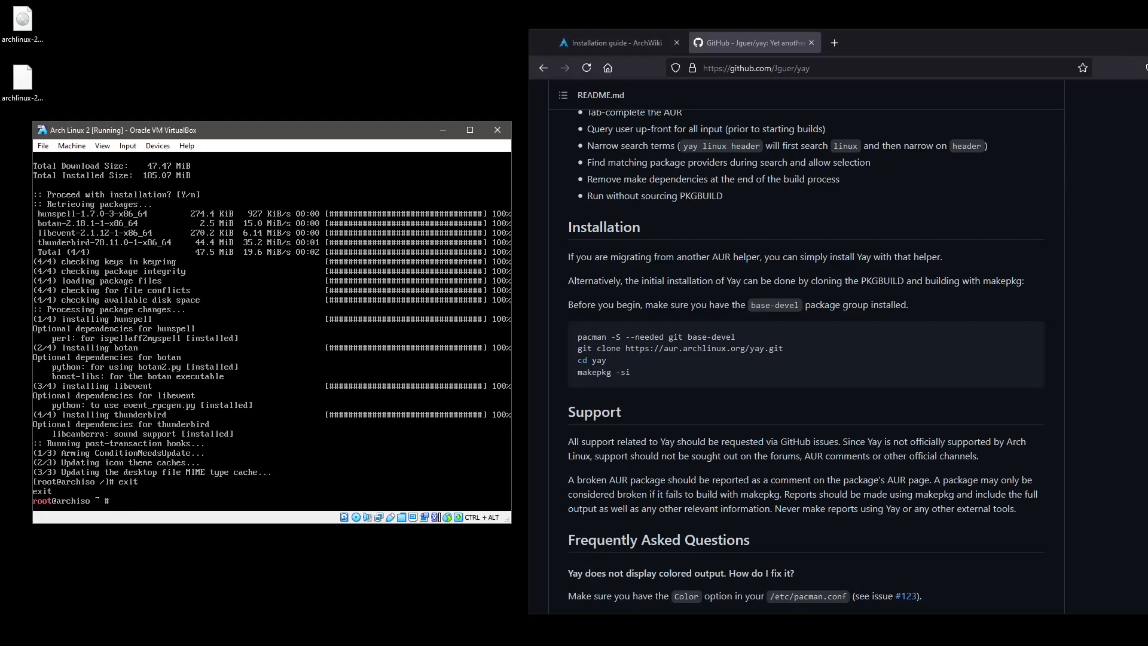
pyautogui.write('umount')
pyautogui.press('BackSpace')
pyautogui.write('/mntbo')
pyautogui.press('BackSpace')
pyautogui.press('BackSpace')
pyautogui.press('Tab')
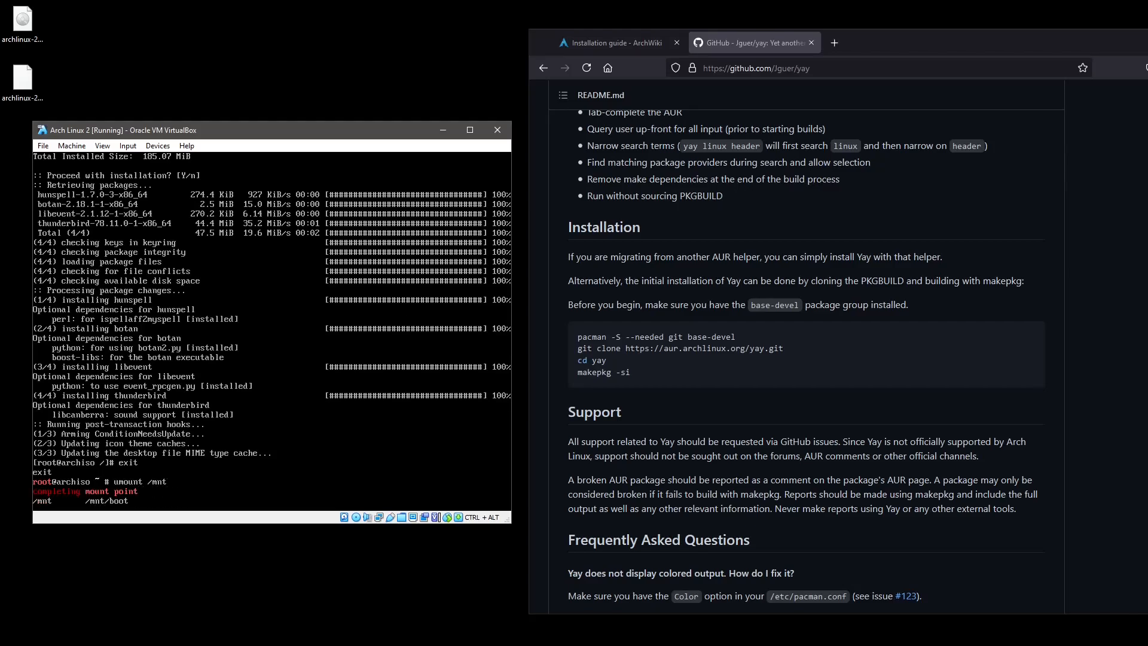
pyautogui.write('boot')
pyautogui.press('Return')
# Unmount /mnt and reboot the VM.
pyautogui.press('Up')
pyautogui.press('BackSpace')
pyautogui.press('BackSpace')
pyautogui.press('BackSpace')
pyautogui.press('BackSpace')
pyautogui.press('Return')
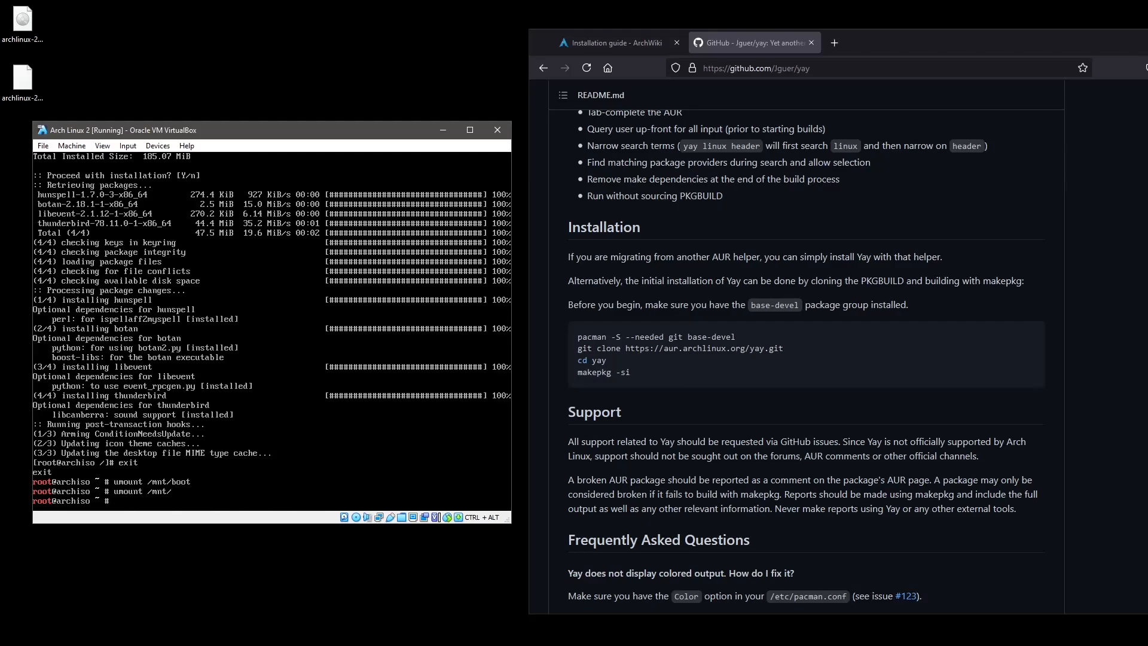
pyautogui.write('reboot')
pyautogui.press('Return')
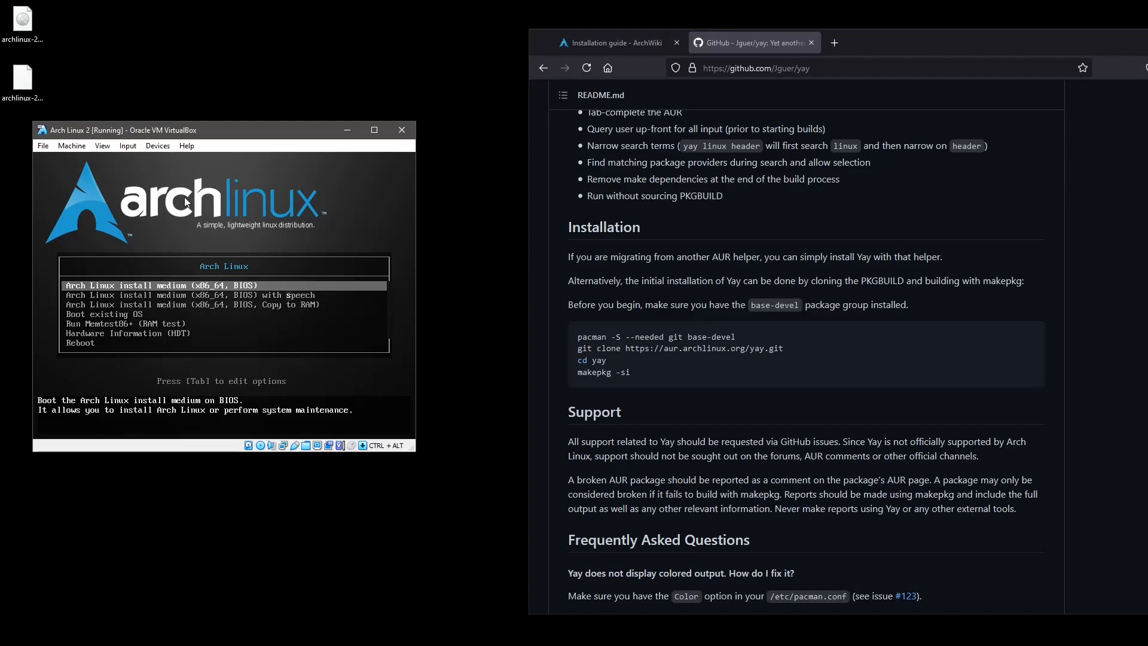
# Force-eject the Arch install ISO from the virtual optical drive and reset the VM.
pyautogui.click(158, 146)
pyautogui.moveTo(179, 160)
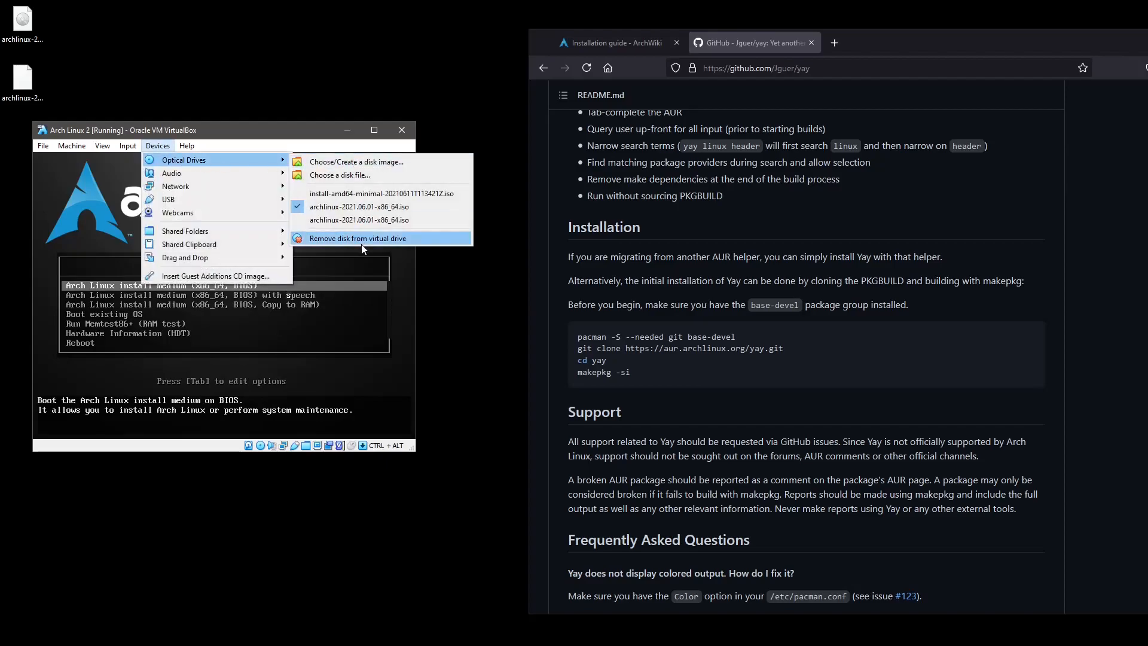
pyautogui.click(362, 243)
pyautogui.click(199, 337)
pyautogui.click(72, 146)
pyautogui.click(88, 235)
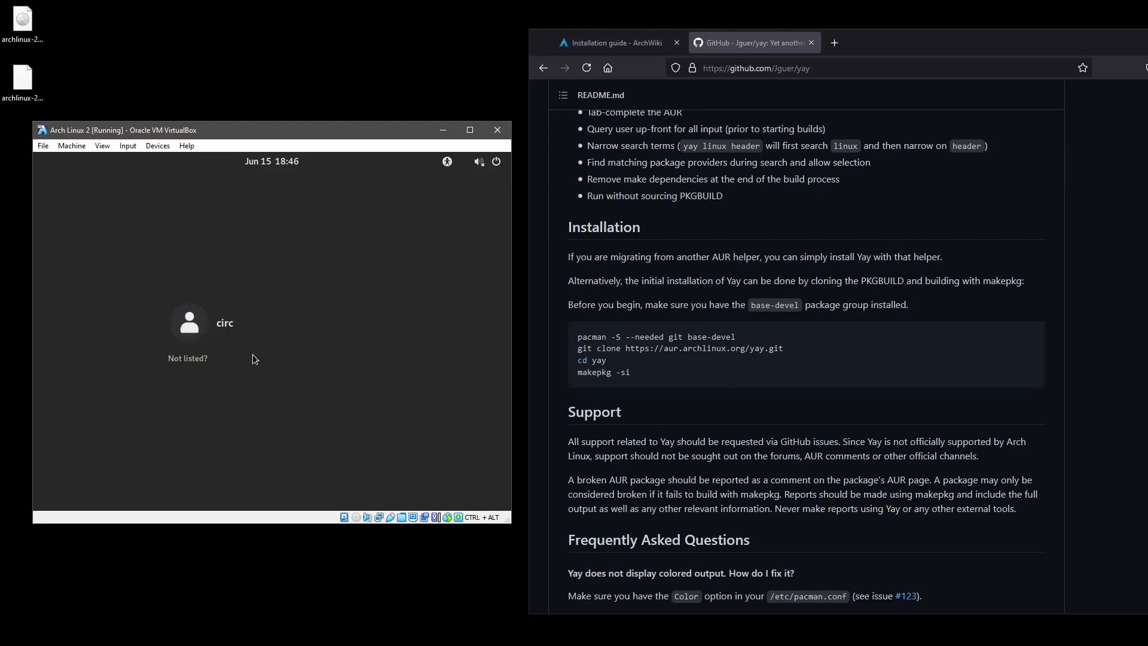
# Log in to the Arch desktop with the user's password and dismiss the video-driver warning.
pyautogui.click(251, 323)
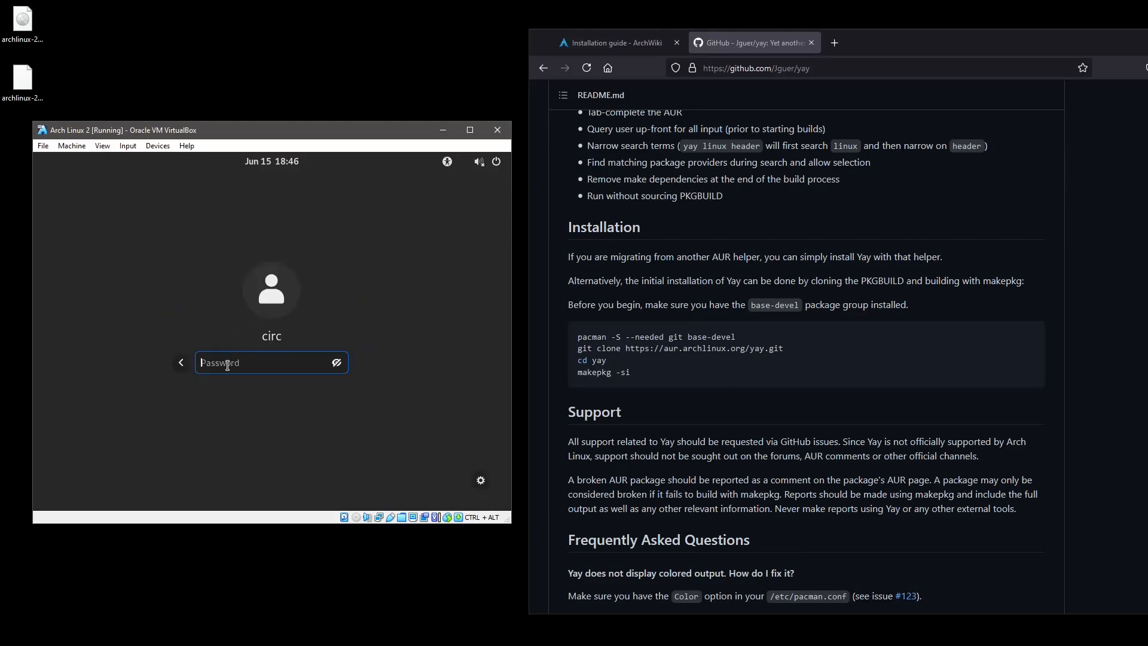
pyautogui.write('•••••••••••')
pyautogui.press('Return')
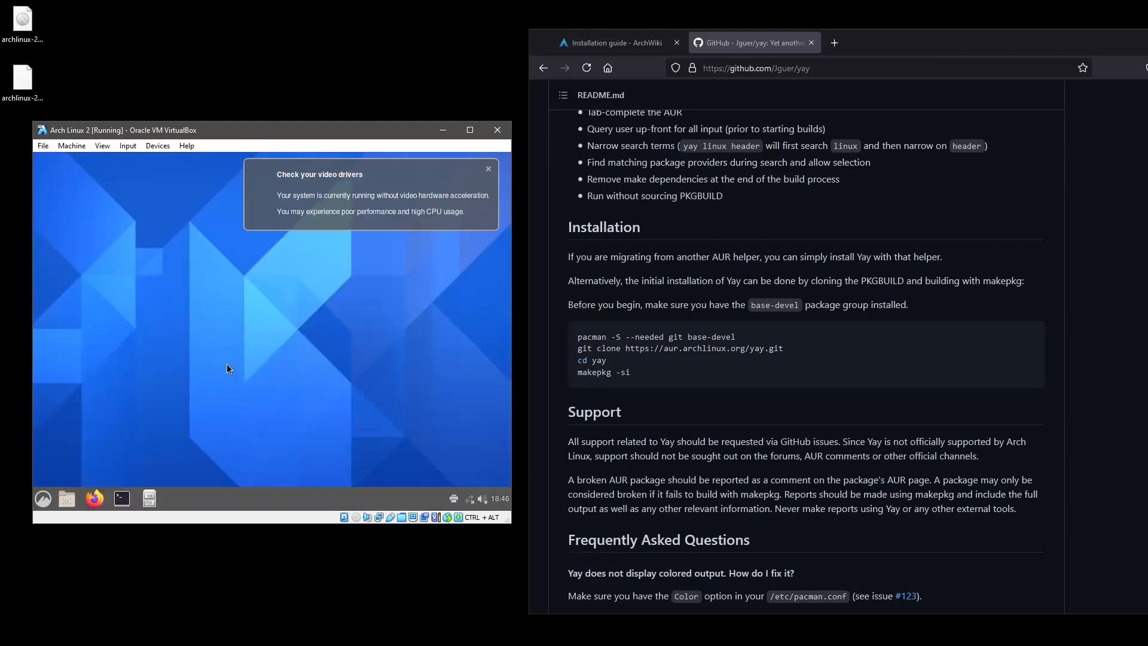
pyautogui.click(488, 169)
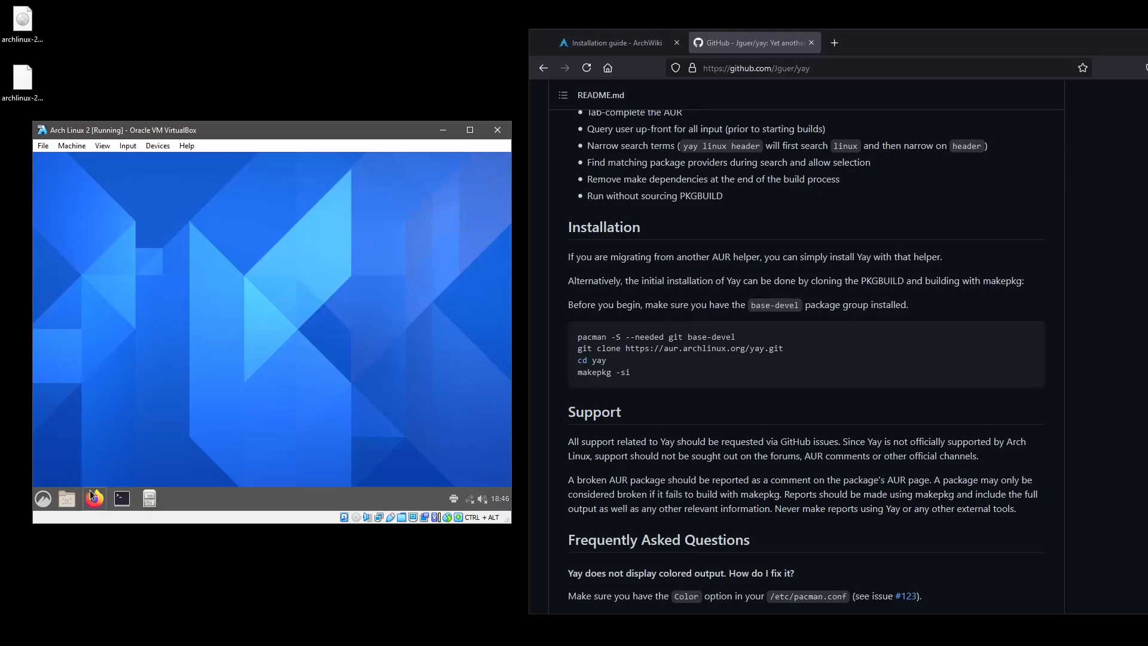
# Launch a terminal in the VM, then start Firefox from the taskbar.
pyautogui.click(123, 500)
pyautogui.click(44, 499)
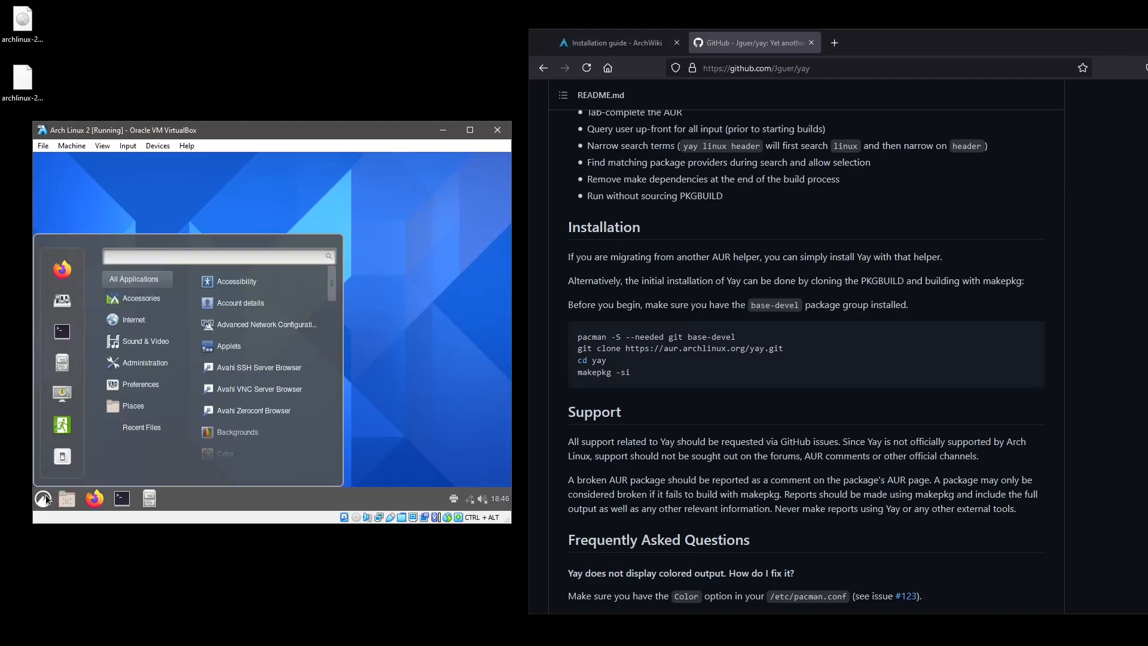
pyautogui.click(44, 499)
pyautogui.click(95, 498)
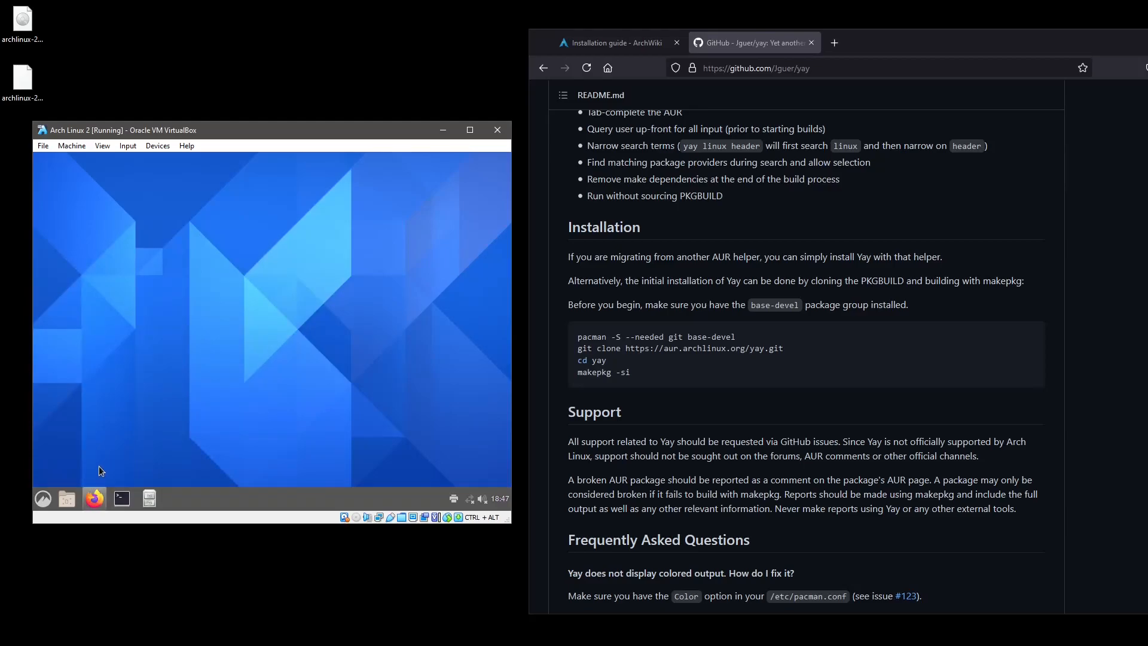
# Close Firefox's Server Not Found tab and dismiss its data-sharing notice bar.
pyautogui.click(291, 184)
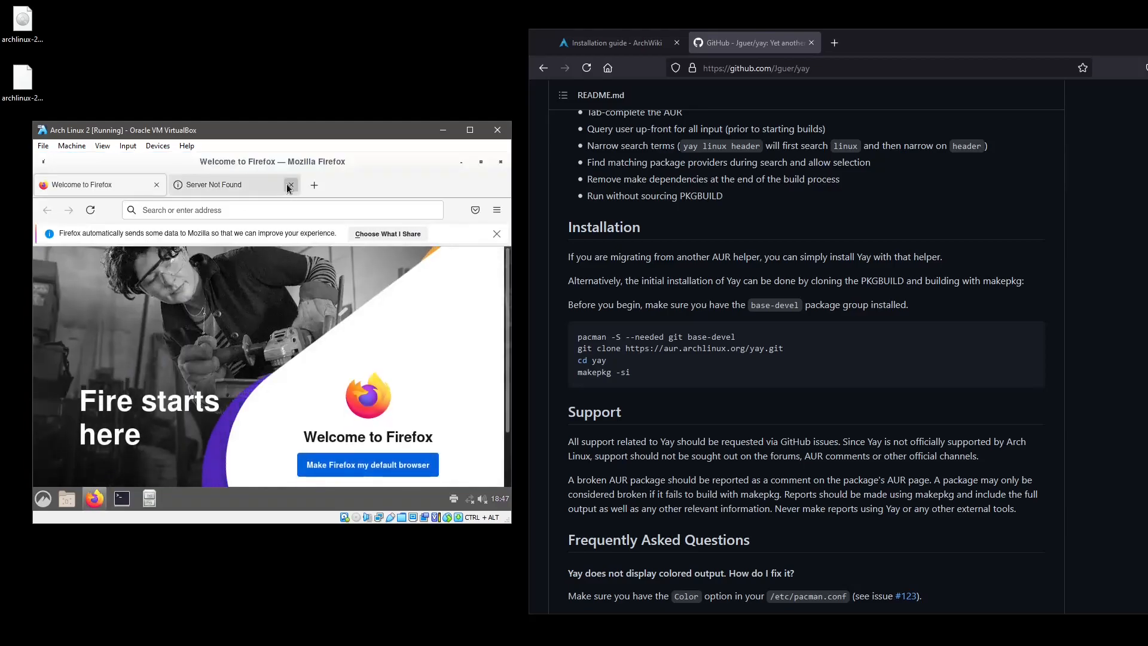
pyautogui.click(210, 212)
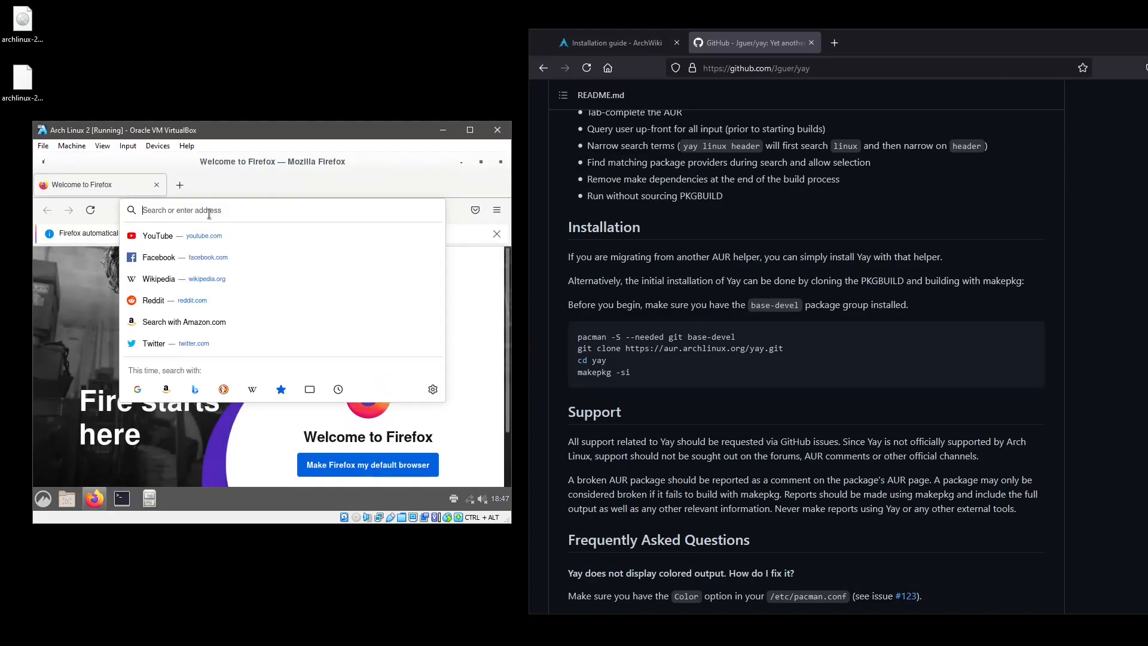
pyautogui.click(466, 238)
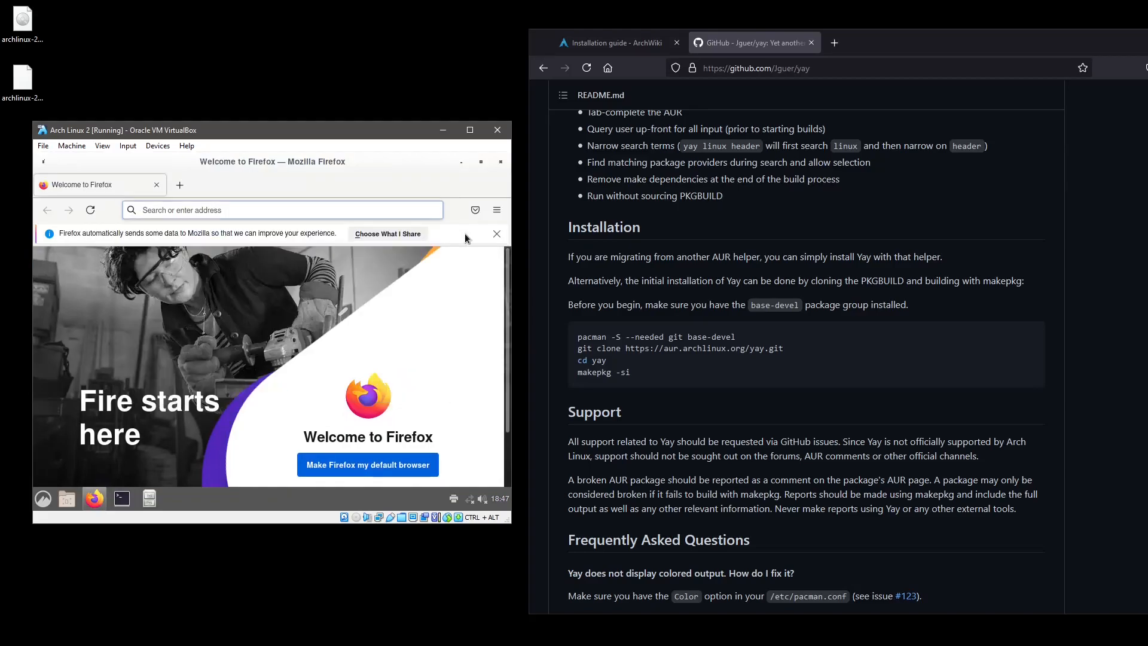
pyautogui.click(497, 234)
pyautogui.click(254, 214)
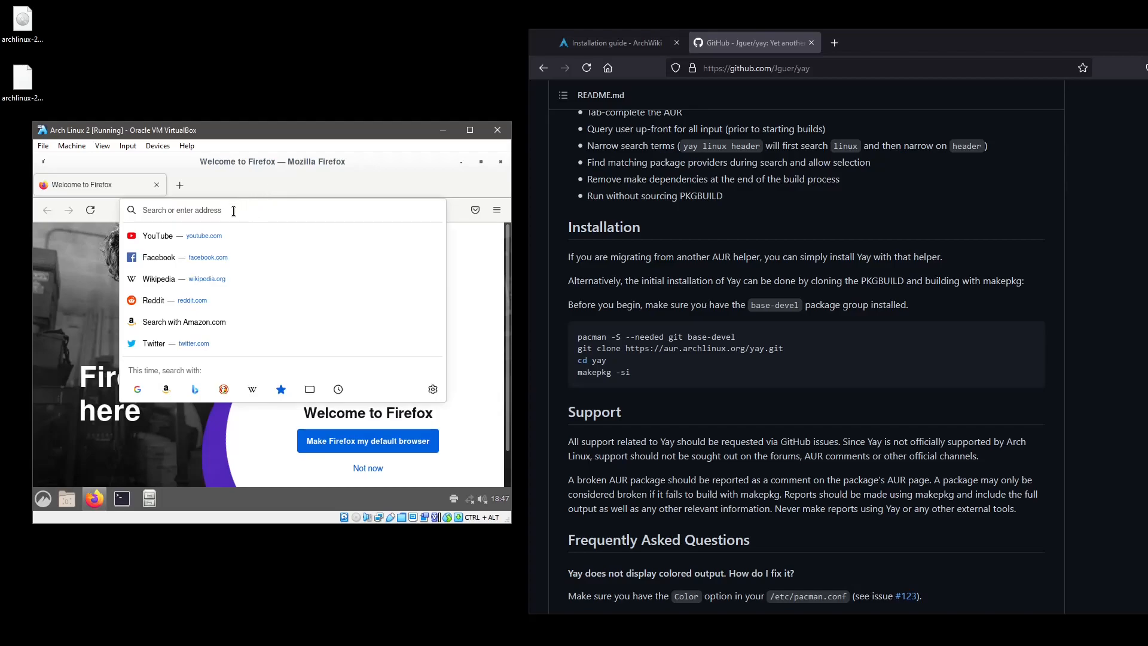
pyautogui.click(238, 191)
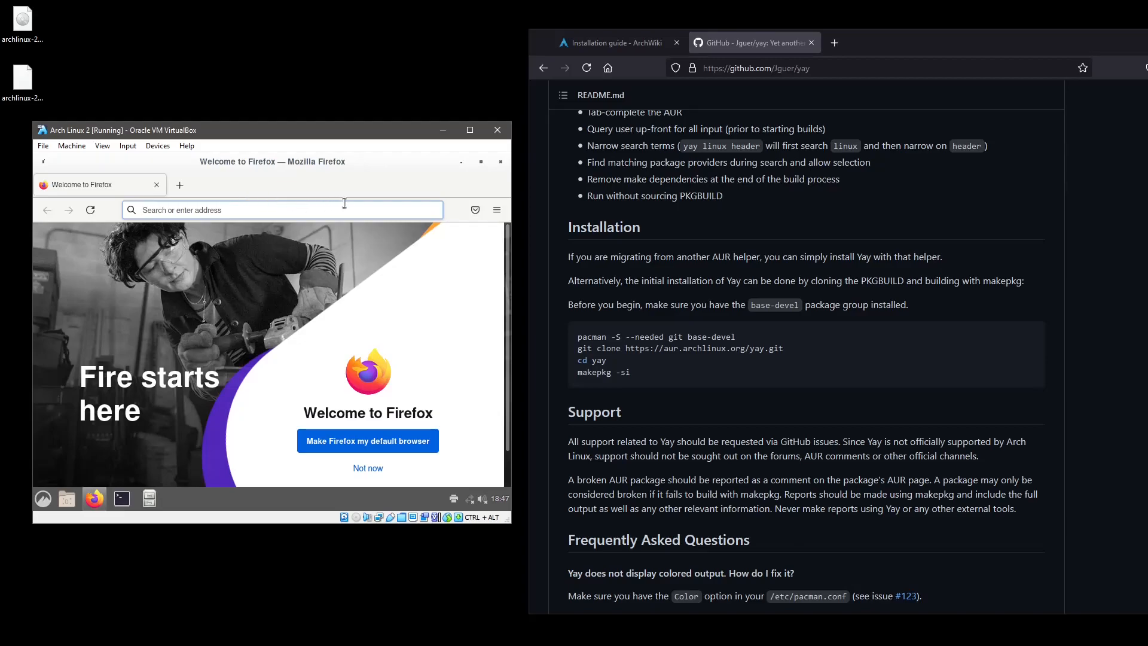
pyautogui.click(500, 166)
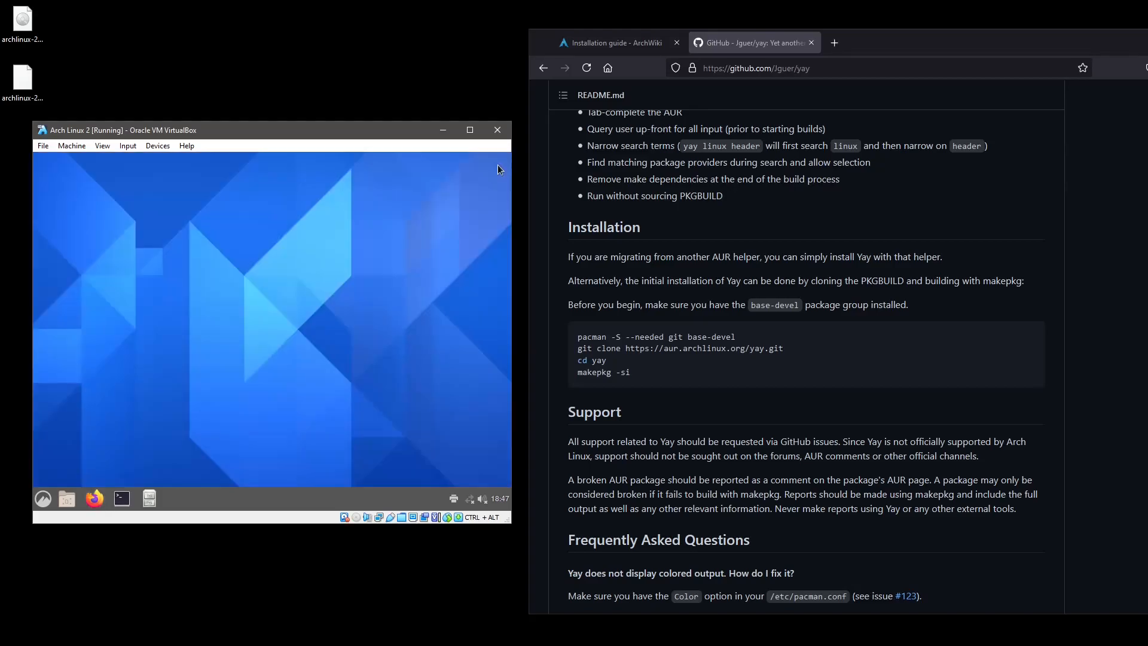
pyautogui.click(44, 499)
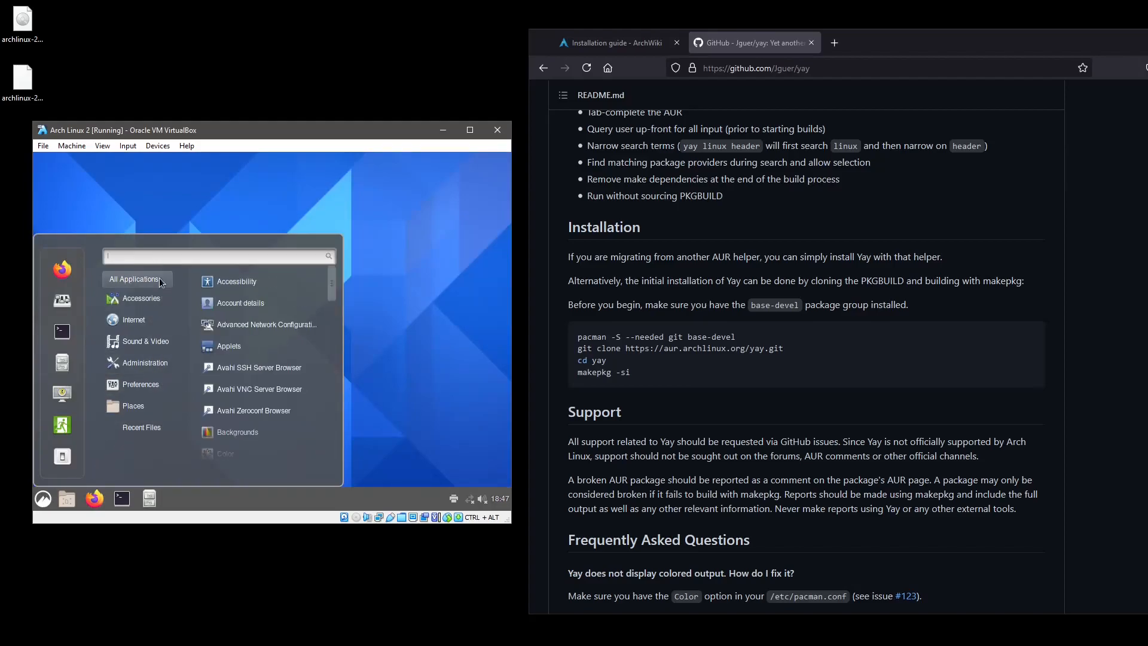
pyautogui.write('xter')
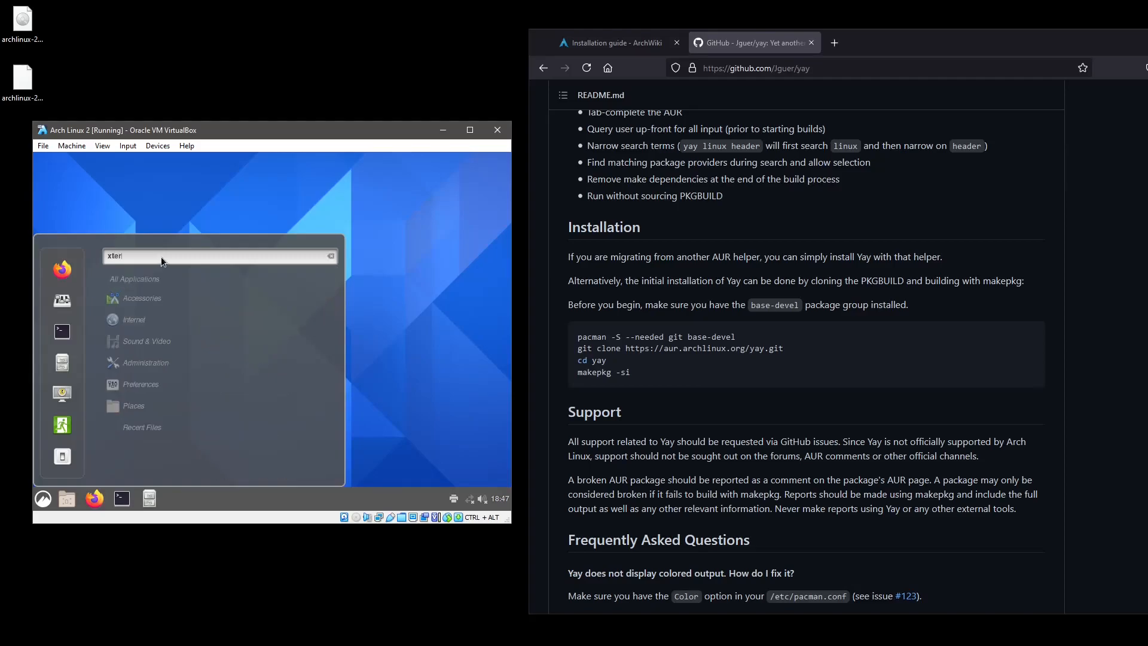
pyautogui.press('BackSpace')
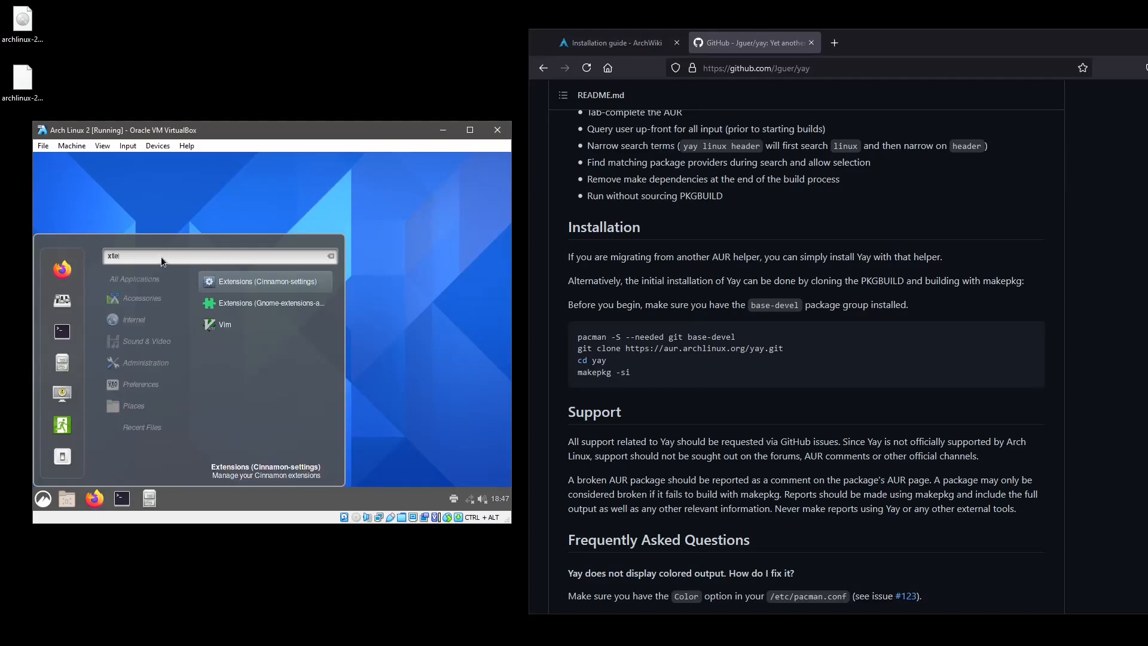
pyautogui.press('BackSpace')
pyautogui.press('BackSpace')
pyautogui.press('BackSpace')
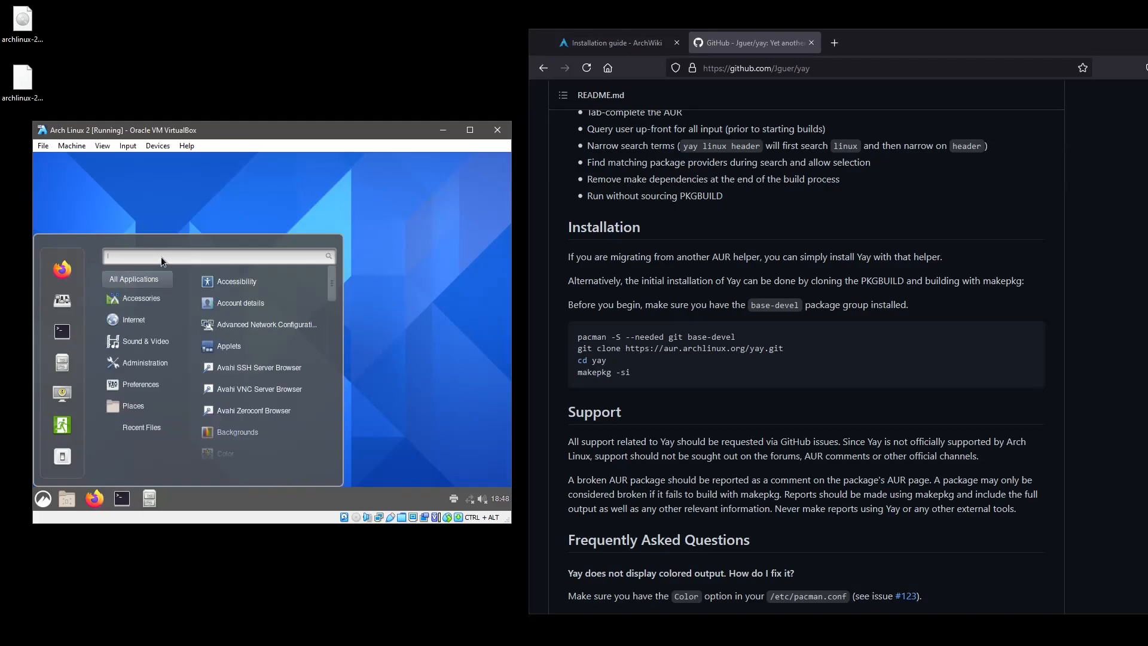
pyautogui.write('termin')
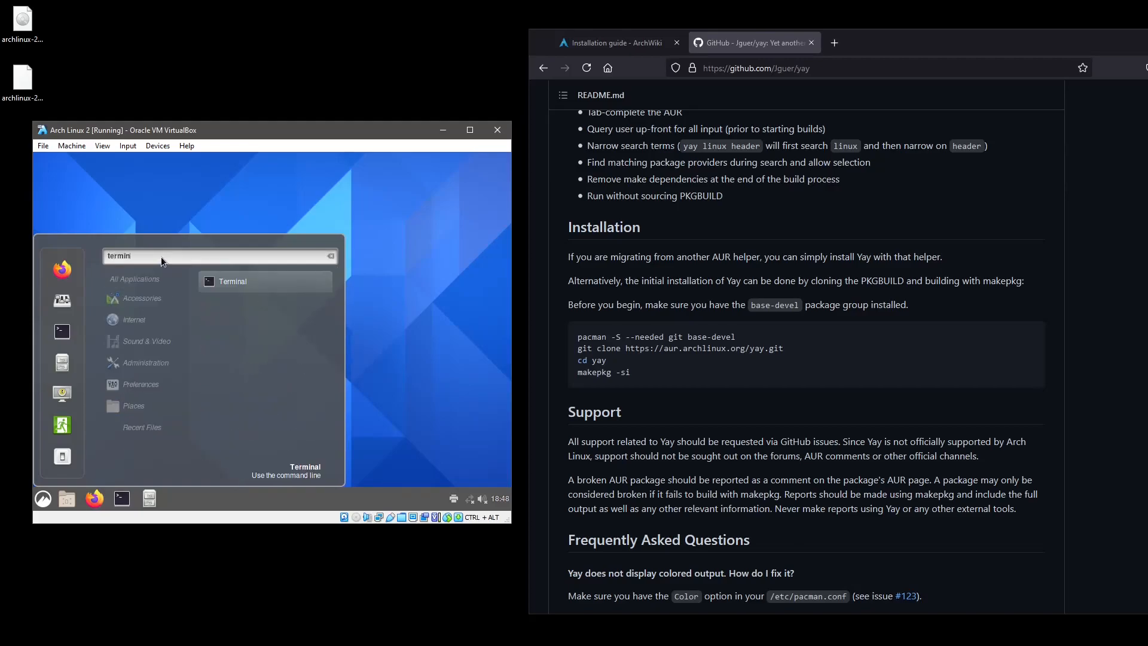
pyautogui.click(253, 281)
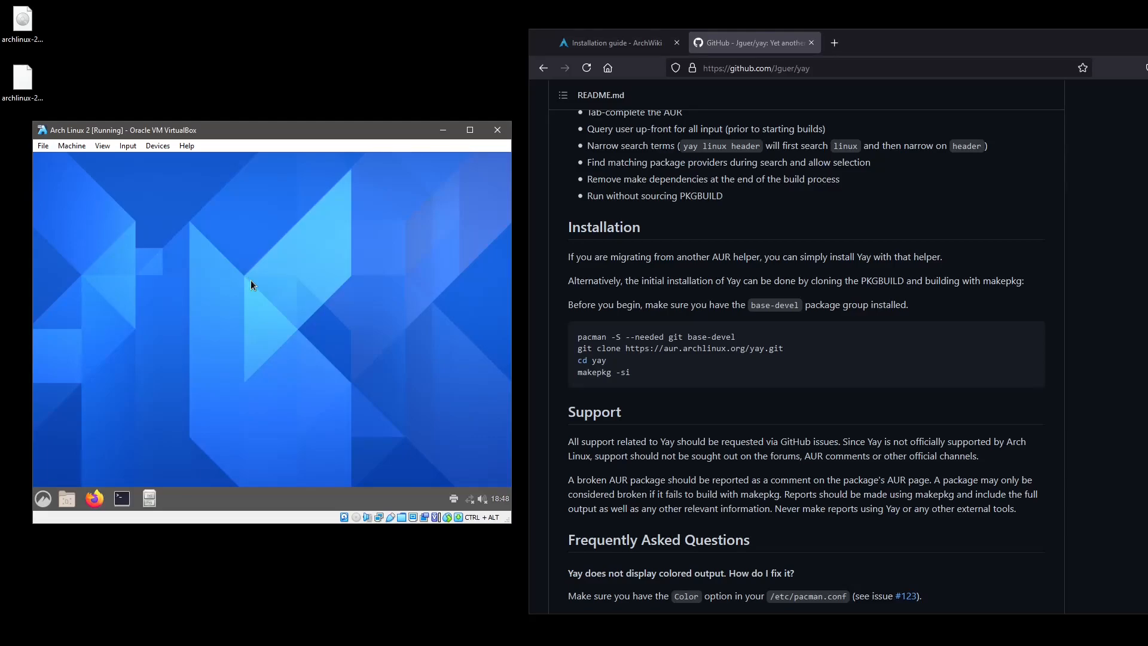
# Launch the Nemo file manager from the menu and scroll through the root File System folders.
pyautogui.click(39, 501)
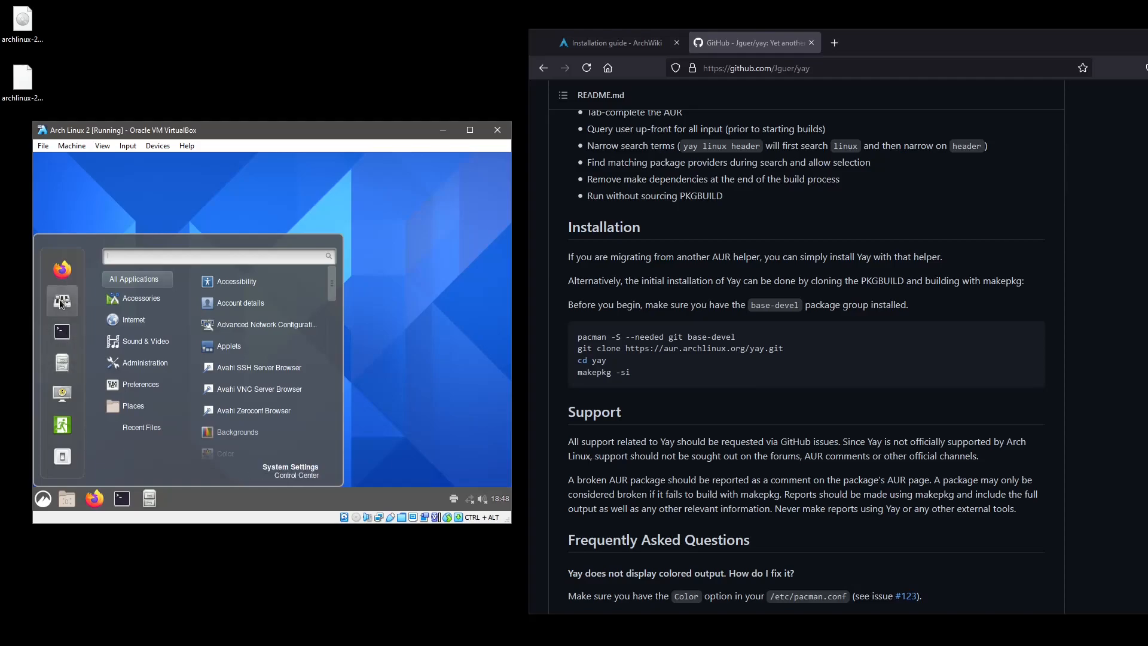
pyautogui.click(62, 361)
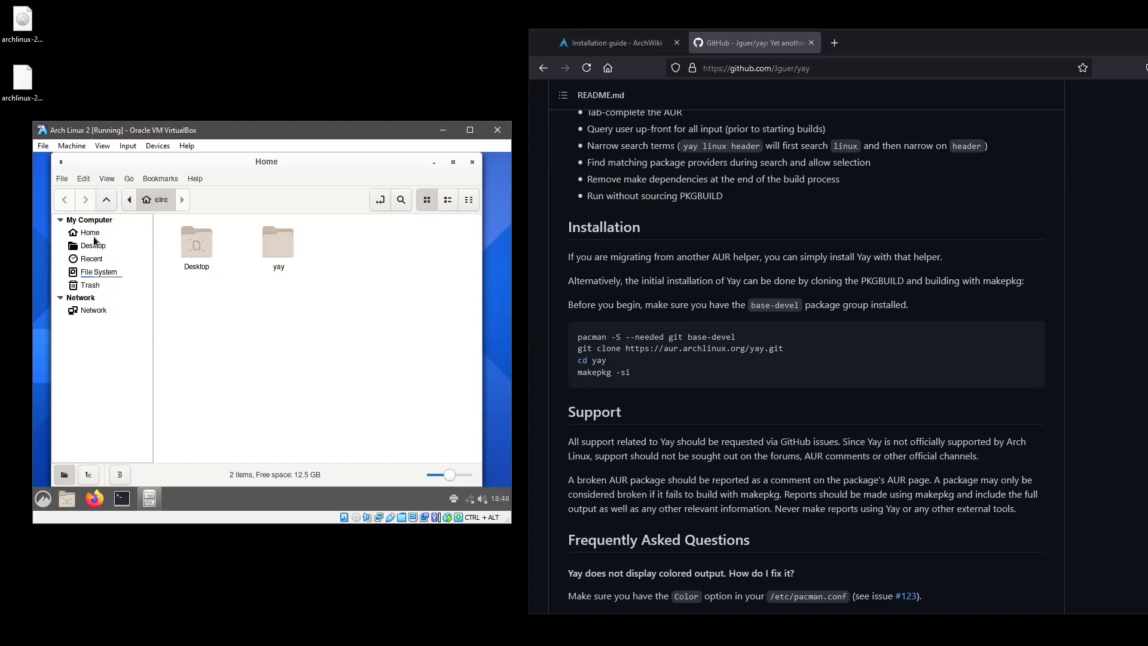
pyautogui.click(98, 273)
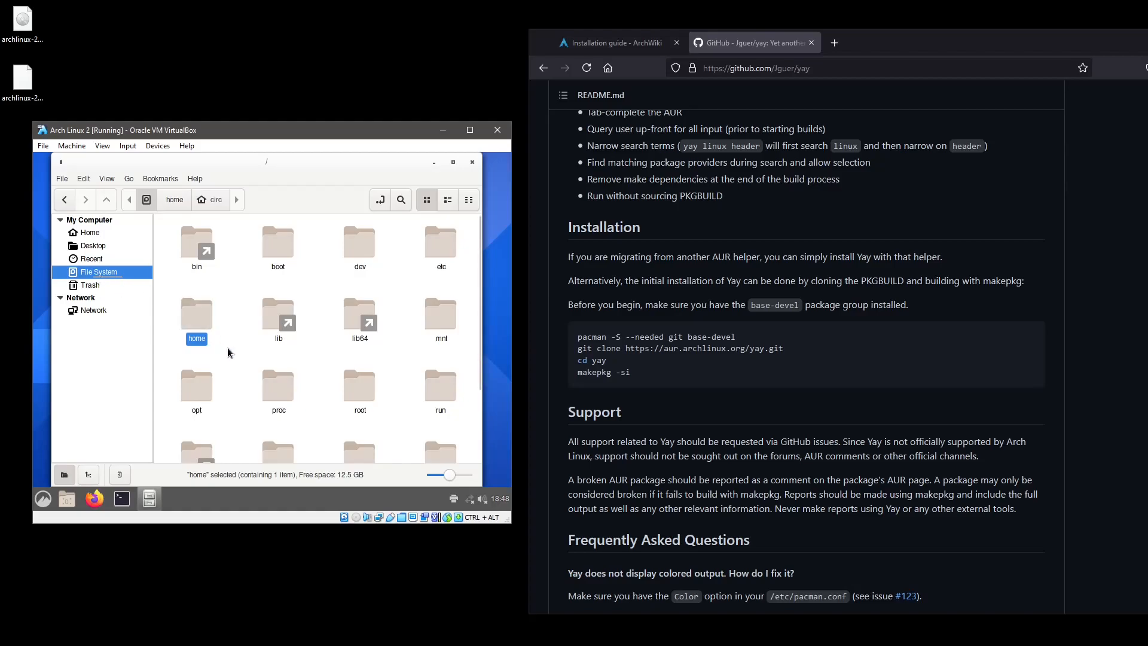
pyautogui.scroll(-2, 228, 350)
pyautogui.scroll(-1, 228, 352)
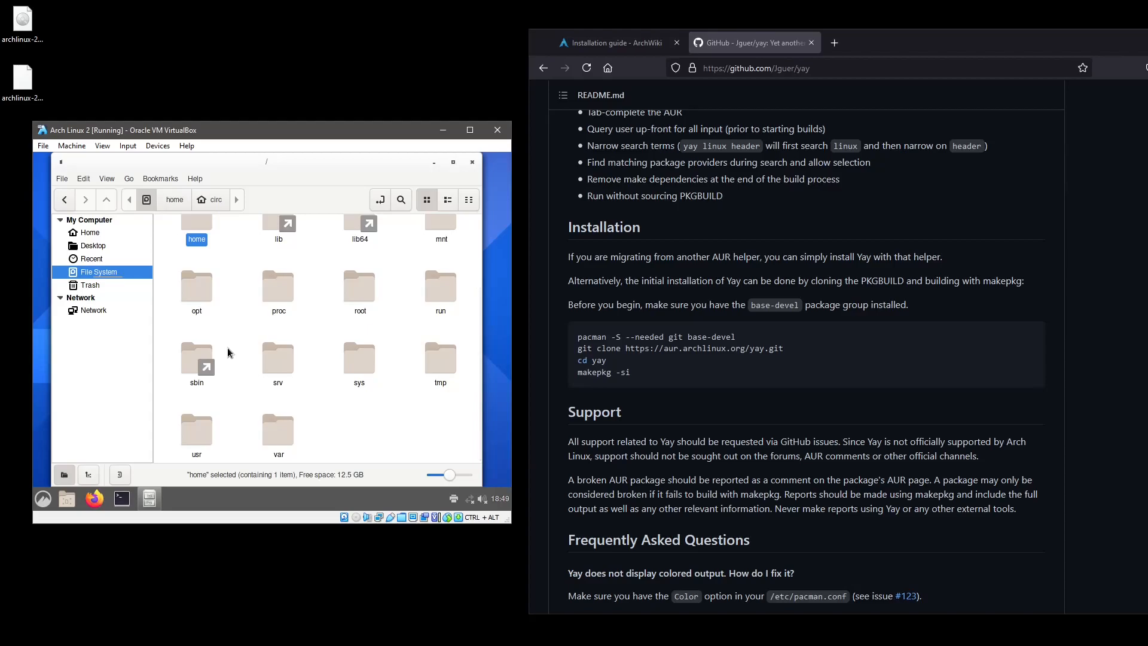
pyautogui.scroll(1, 228, 352)
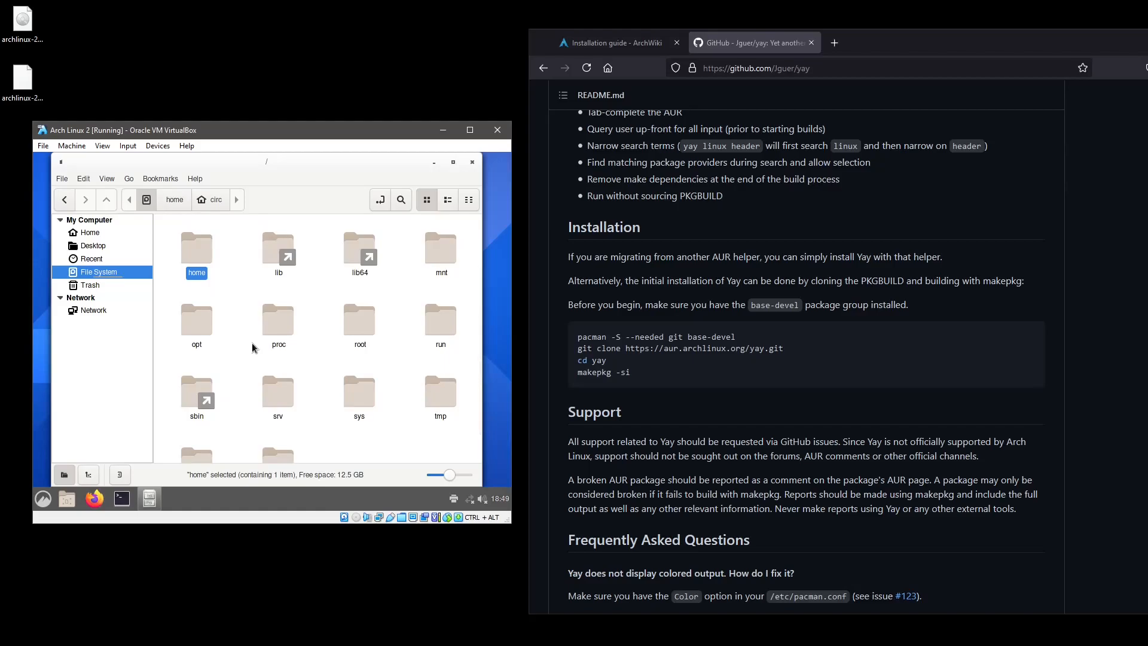
pyautogui.click(44, 499)
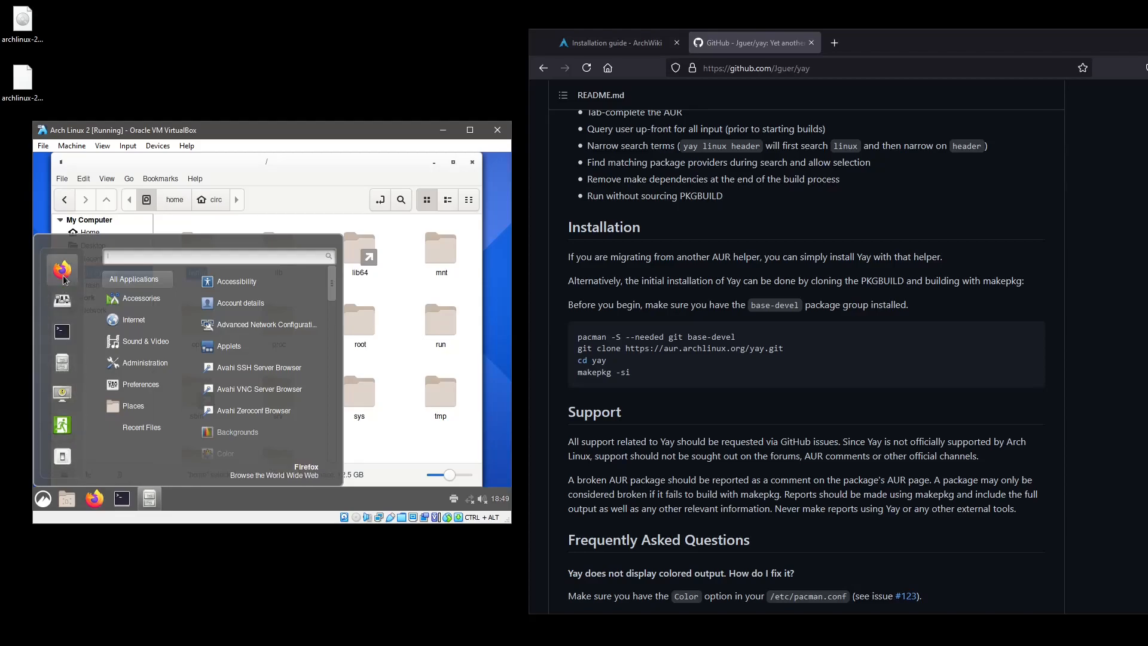
# Restart the VM into GRUB's Advanced options fallback initramfs entry, then center the other VM's terminal.
pyautogui.click(66, 458)
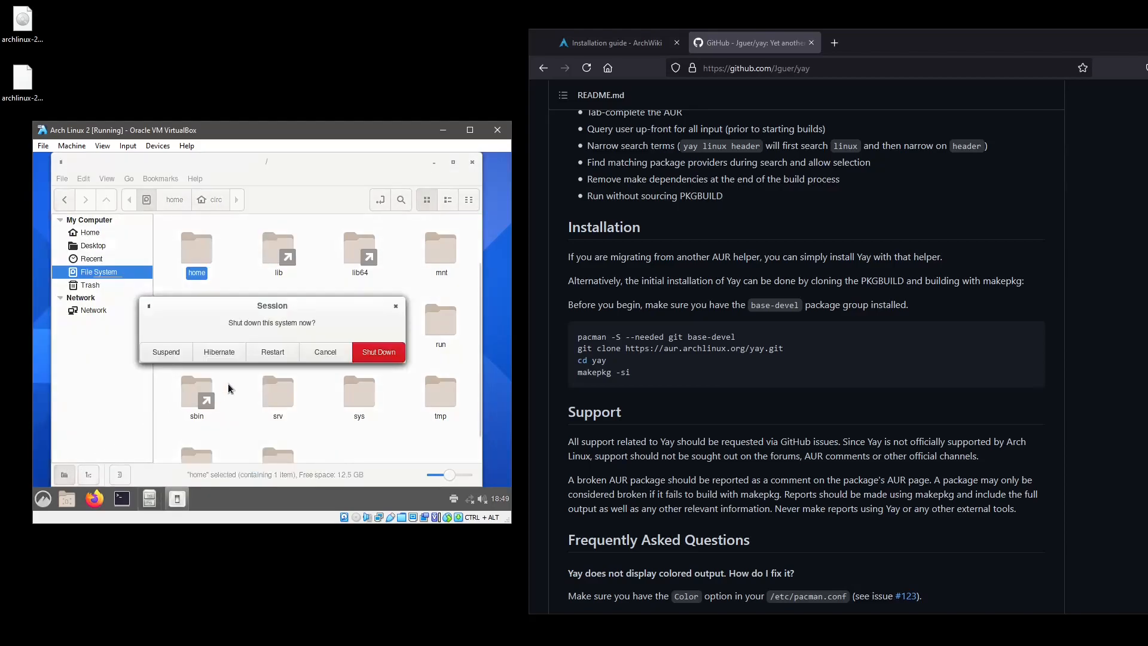
pyautogui.click(273, 352)
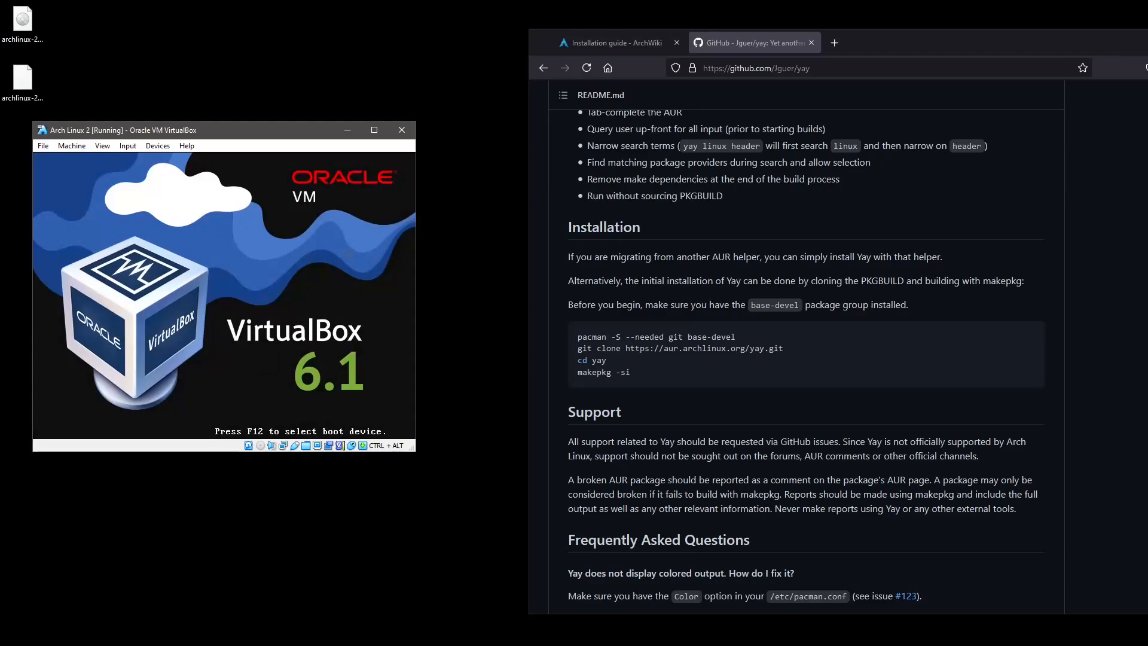
pyautogui.press('Down')
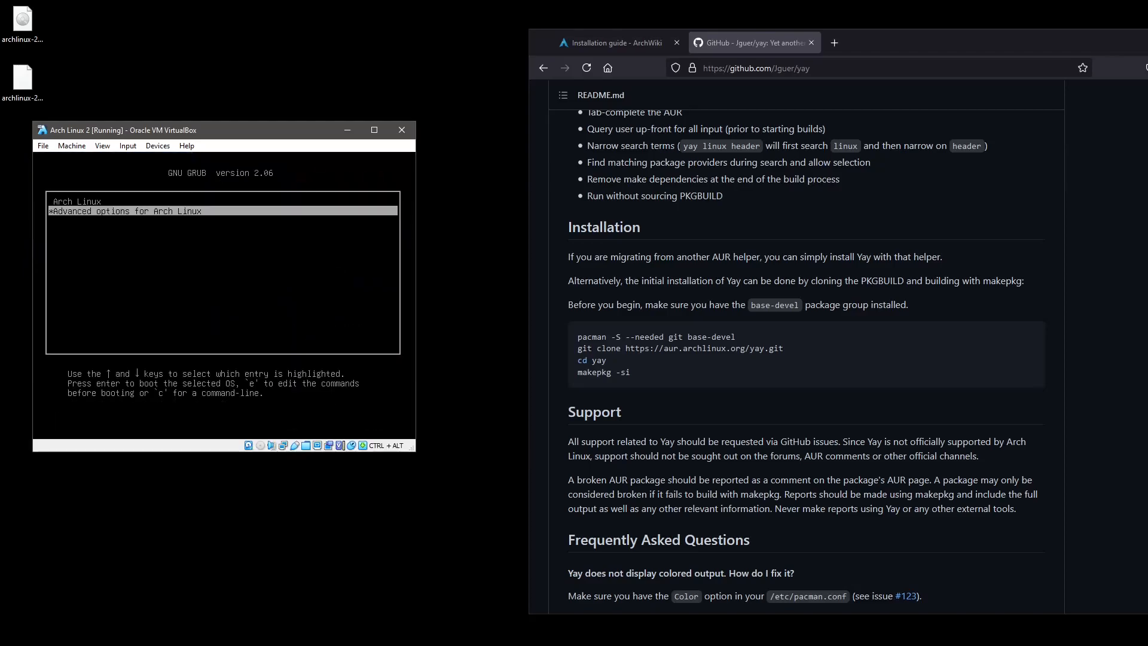
pyautogui.press('Return')
pyautogui.press('Down')
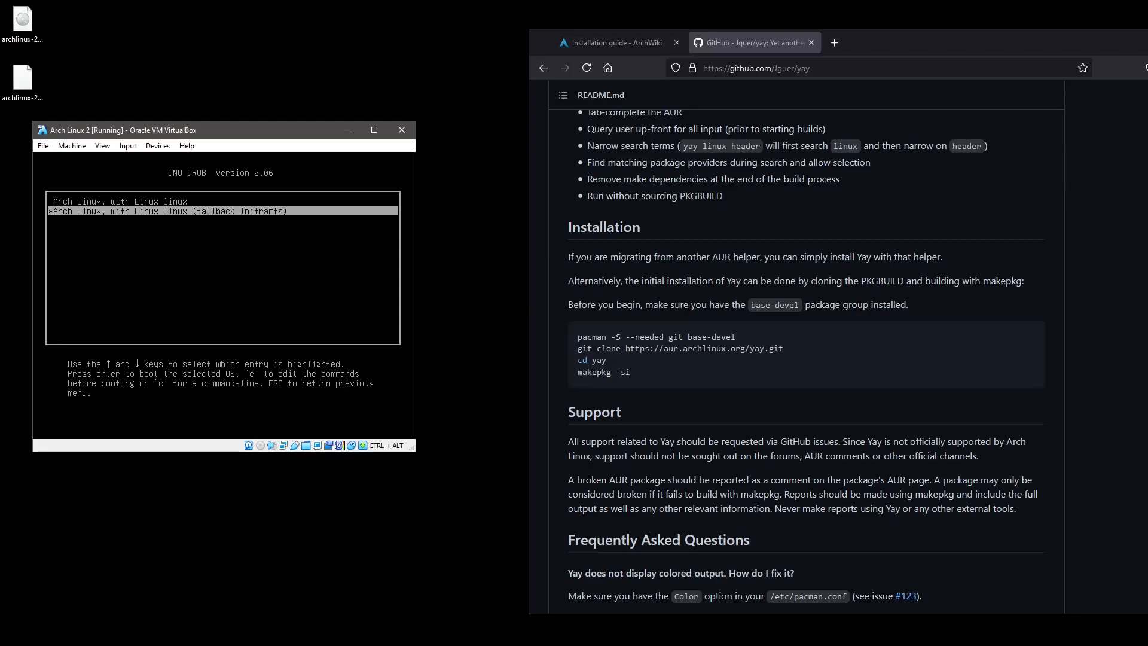
pyautogui.press('Return')
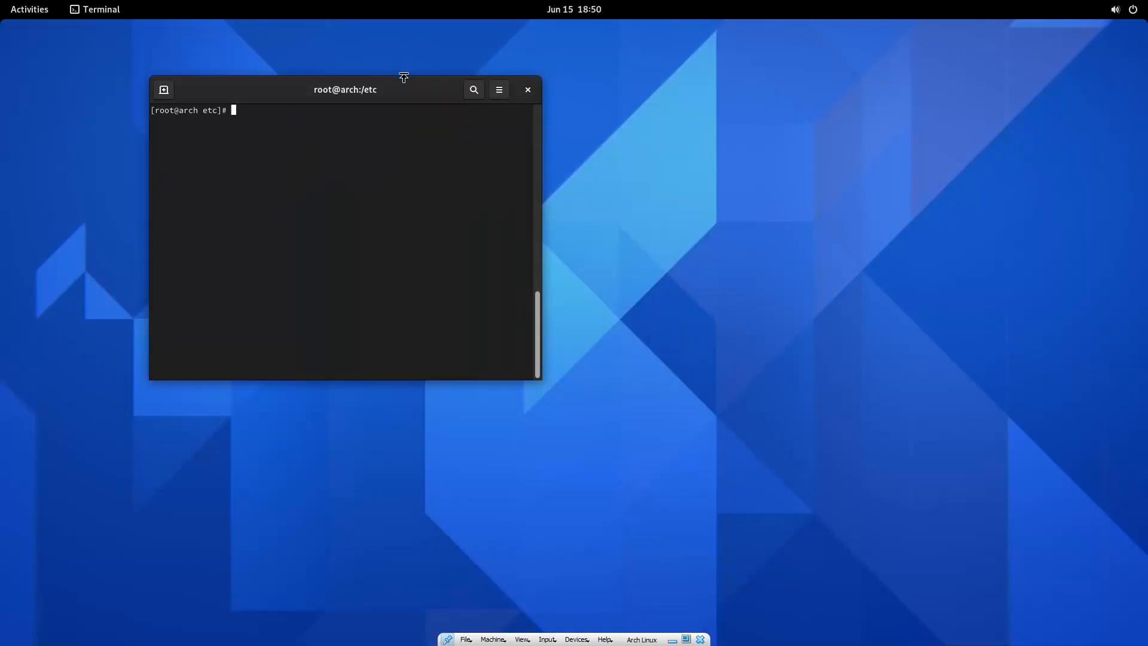
pyautogui.moveTo(403, 77); pyautogui.dragTo(573, 164)
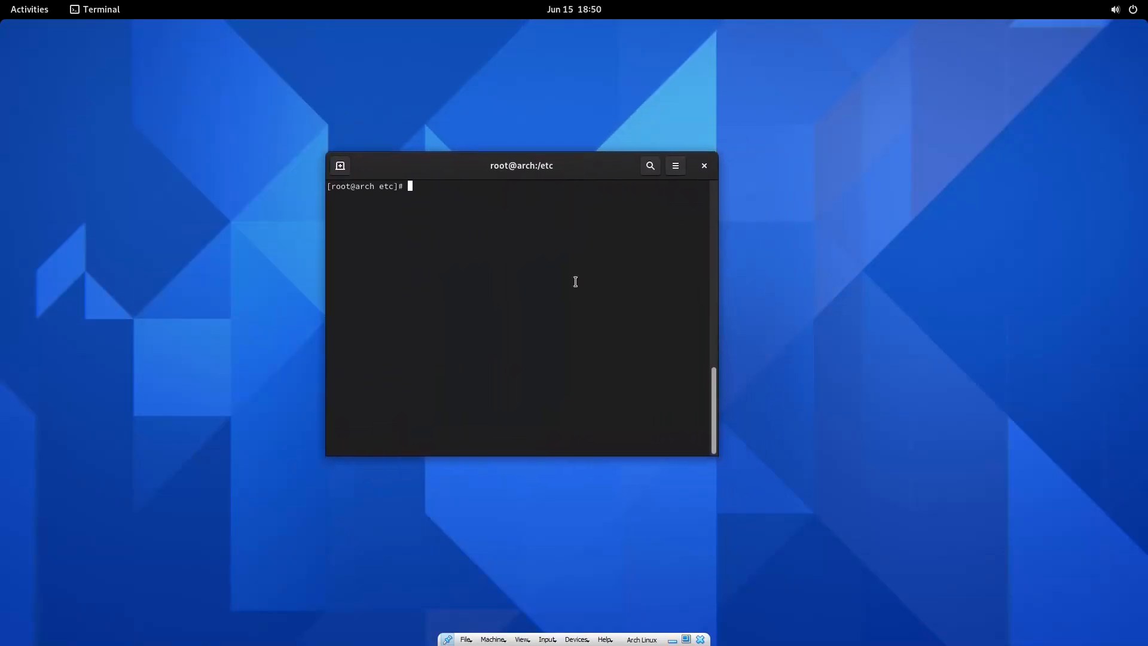
# Run pacman -S firefox in the root terminal and confirm installing firefox 89.0-1 with mailcap.
pyautogui.press('super')
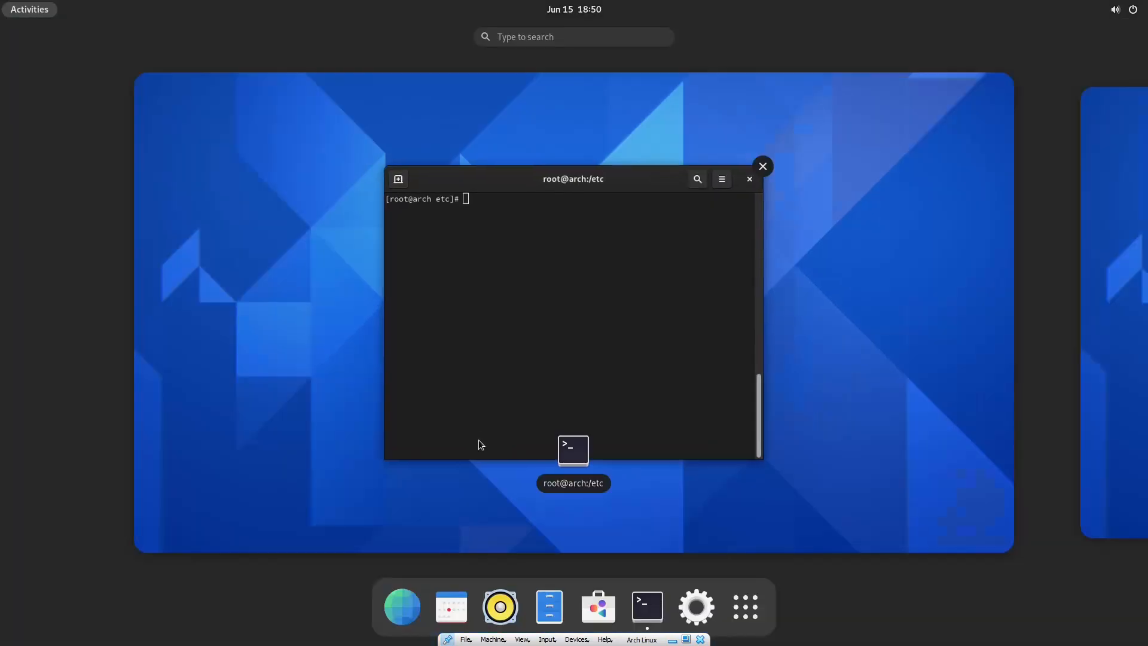
pyautogui.click(515, 333)
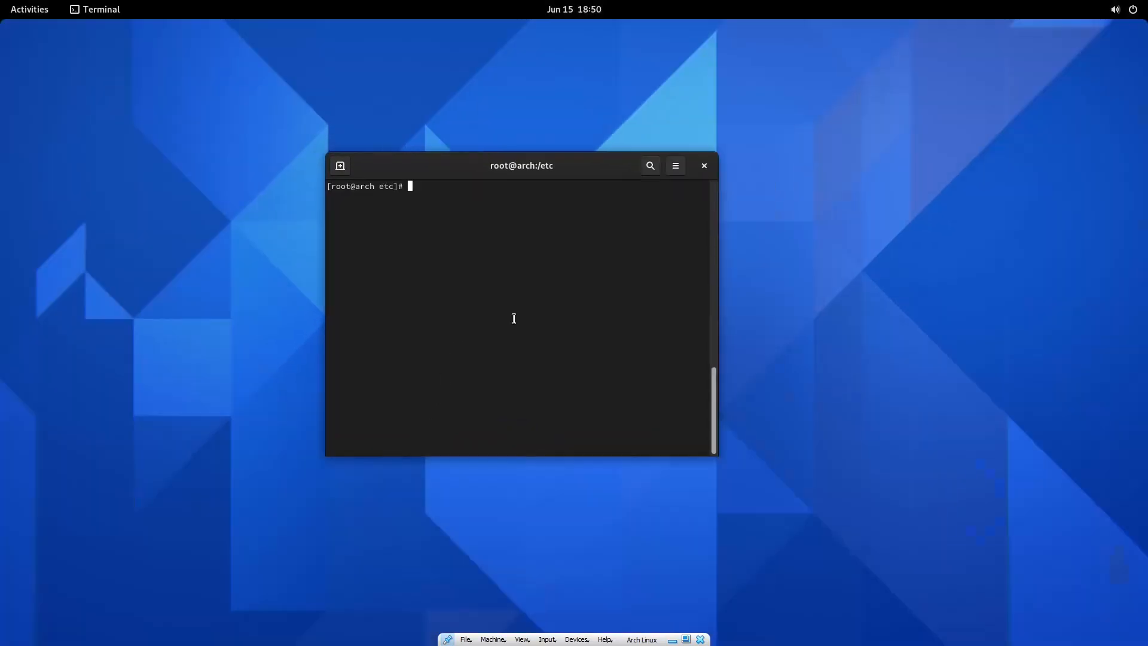
pyautogui.write('pacman -S firefox')
pyautogui.press('Return')
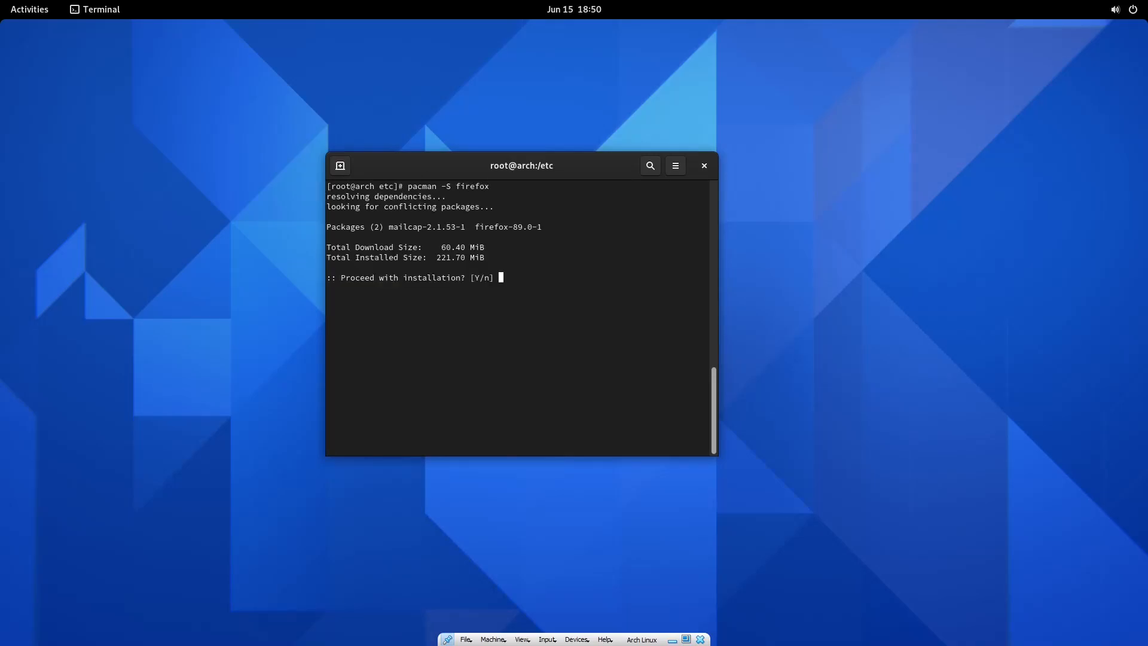
pyautogui.press('Return')
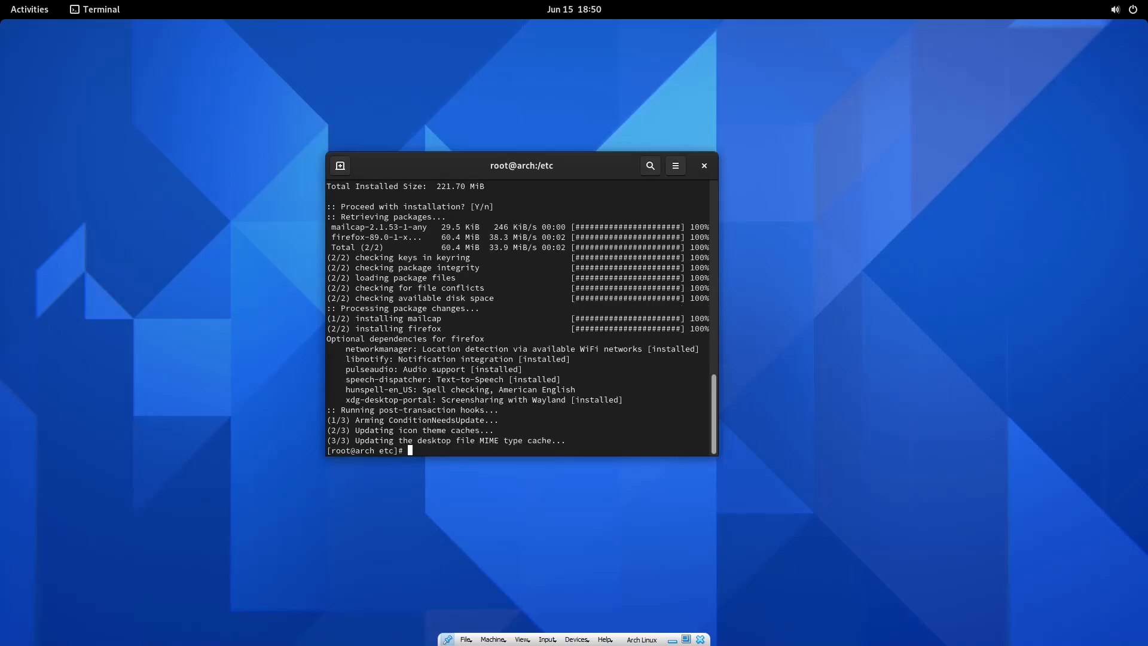
pyautogui.press('super')
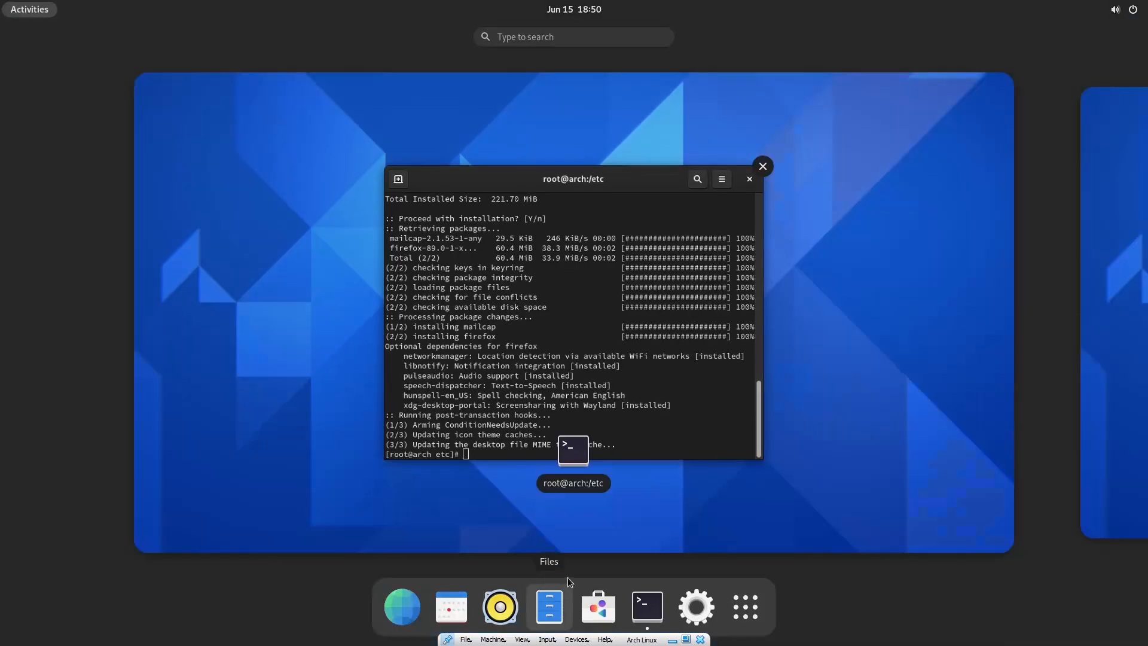
# Add Firefox to the GNOME favourites, launch it, close the privacy tab and maximize the window.
pyautogui.write('fire')
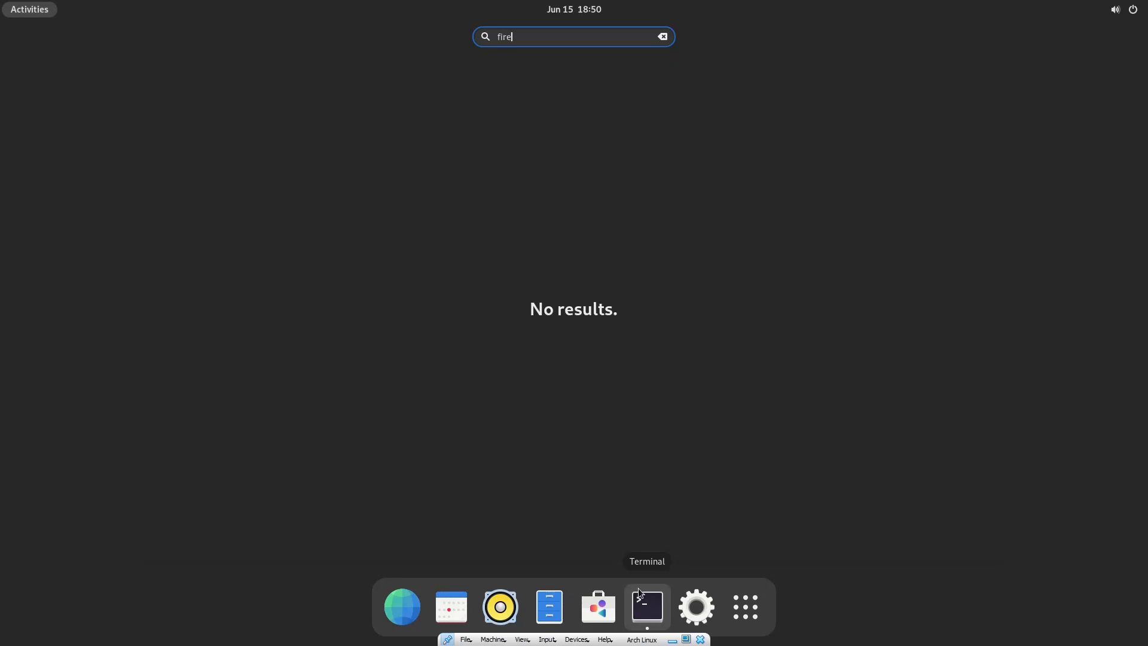
pyautogui.write('f')
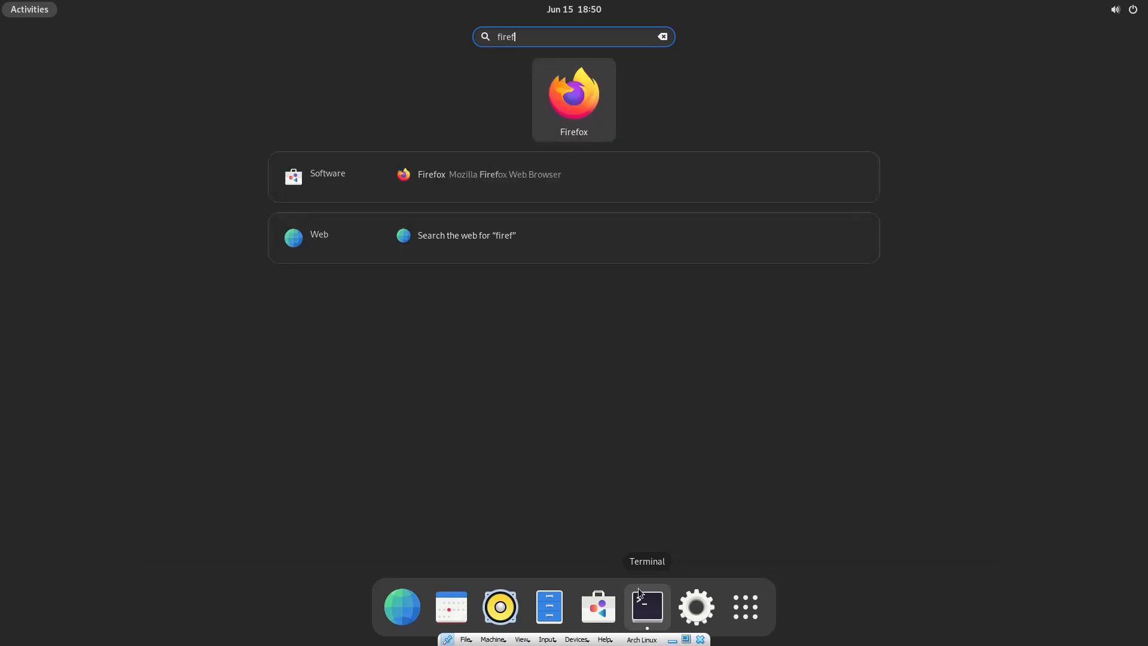
pyautogui.rightClick(582, 115)
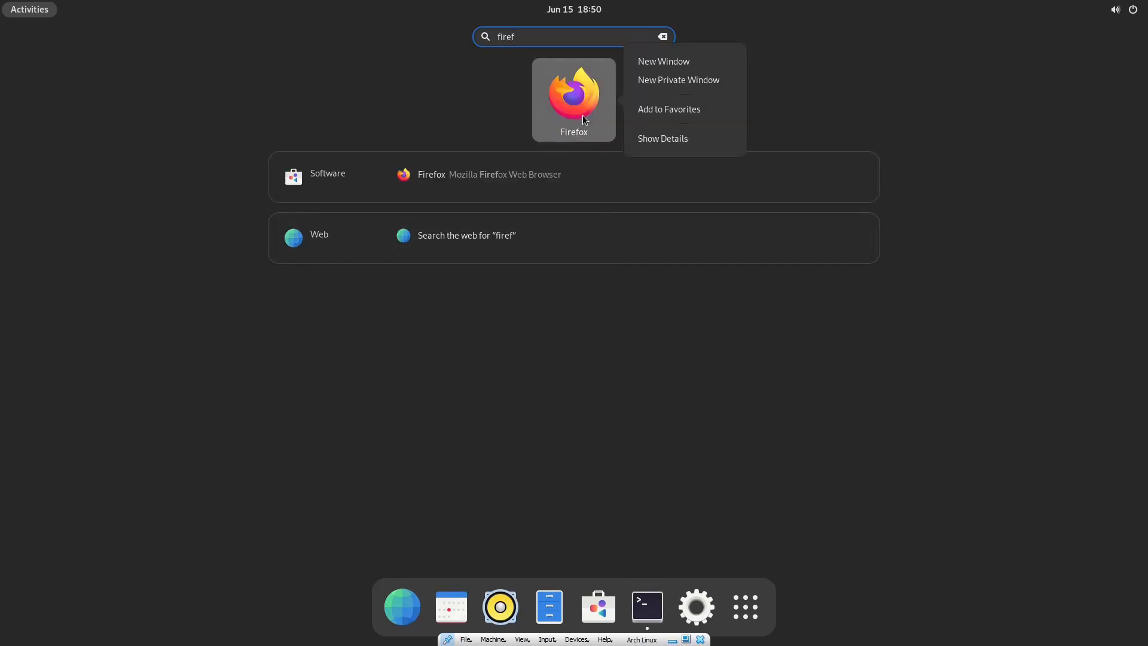
pyautogui.click(664, 109)
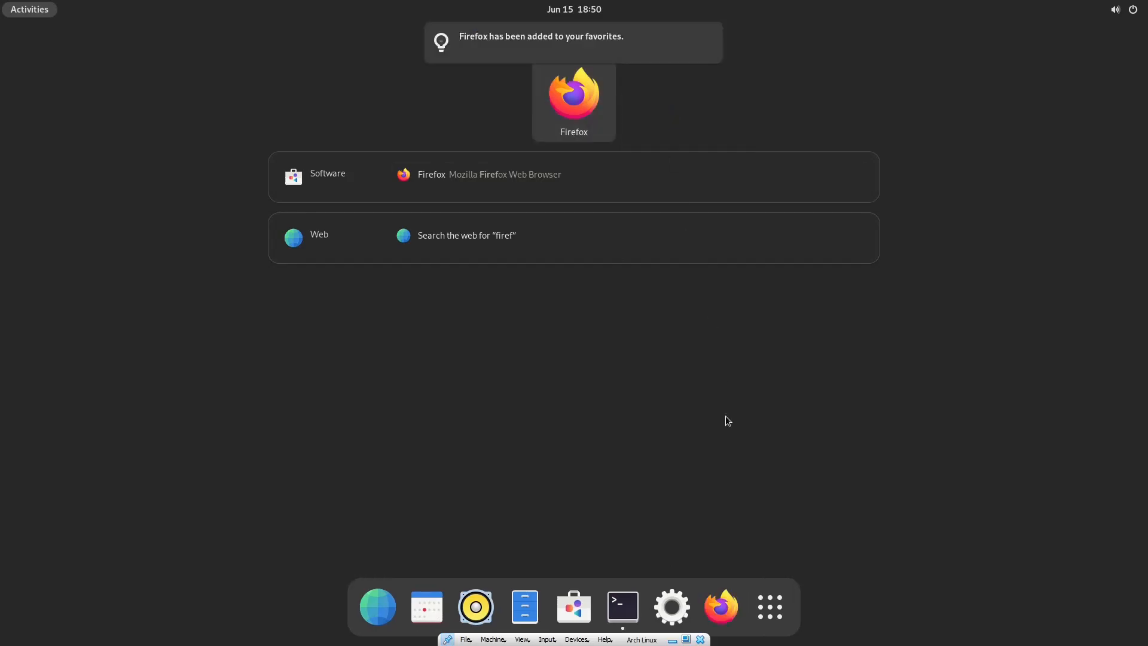
pyautogui.click(719, 604)
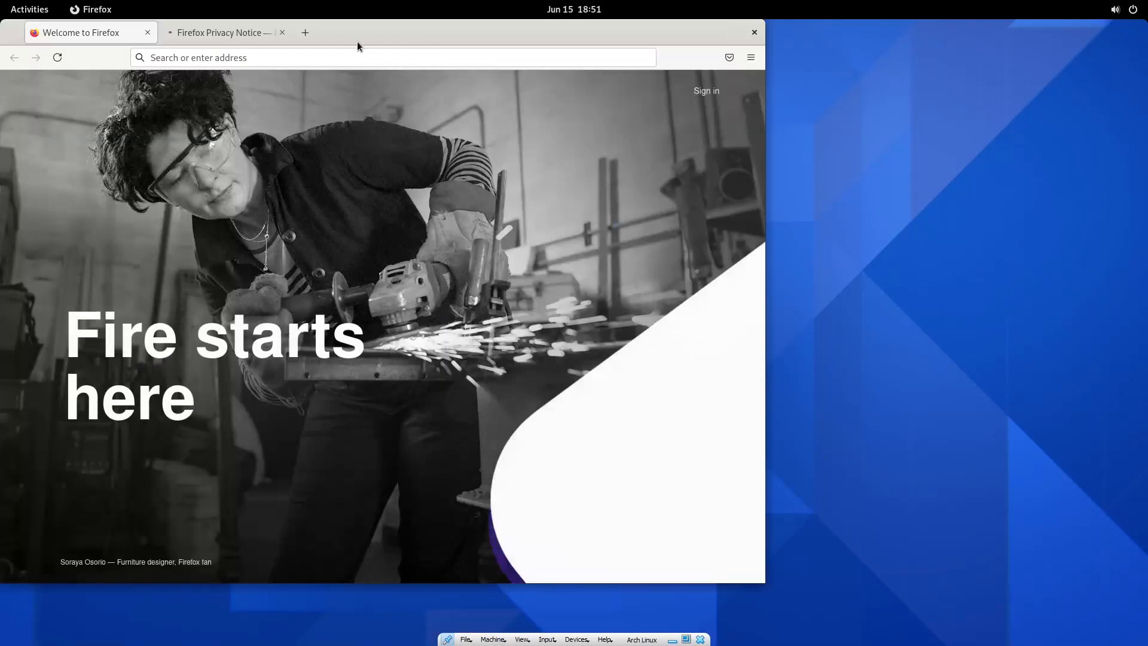
pyautogui.click(281, 32)
pyautogui.doubleClick(281, 32)
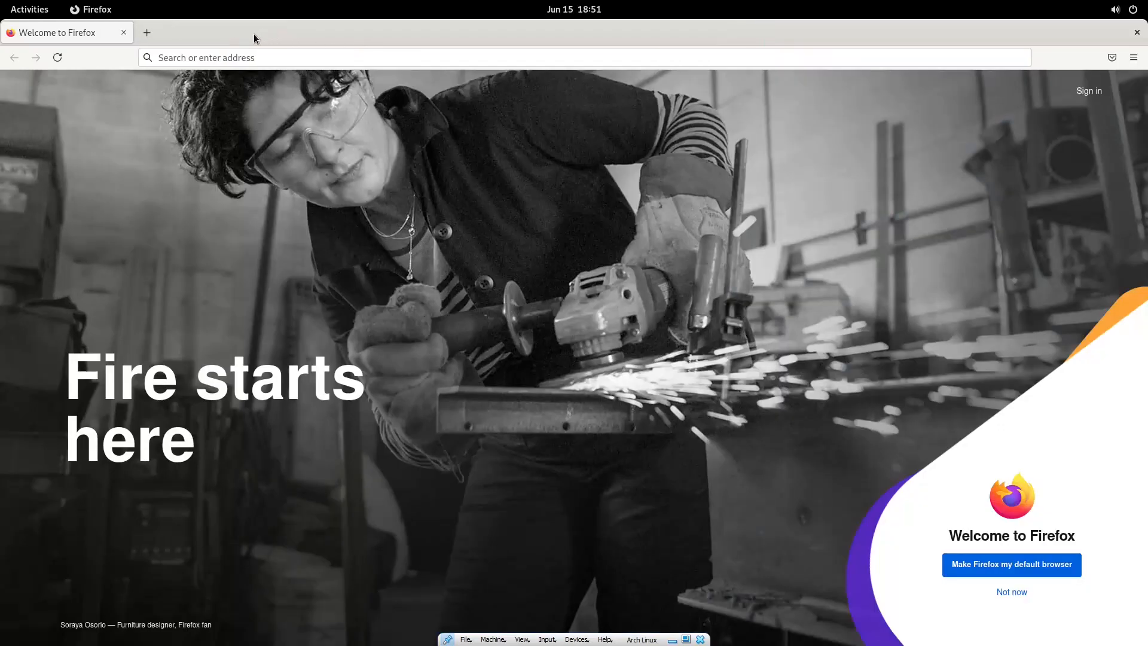
# Search Google for 'adblock plus' in a new tab and open the official adblockplus.org site.
pyautogui.click(147, 33)
pyautogui.write('aD')
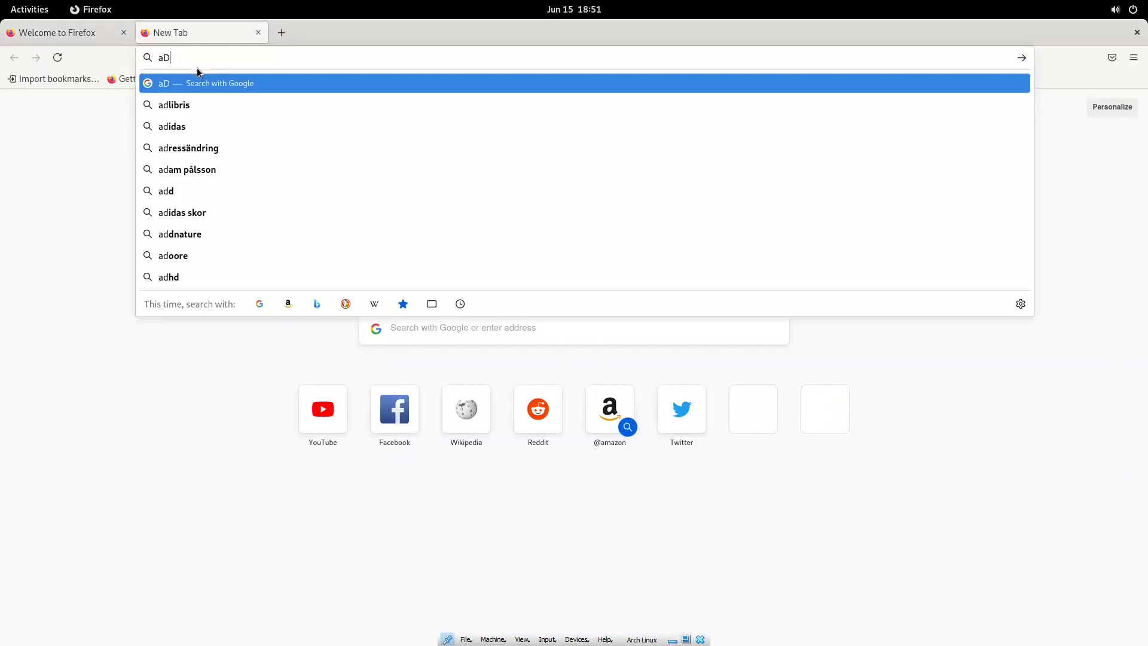
pyautogui.press('BackSpace')
pyautogui.write('dblock plus')
pyautogui.press('Return')
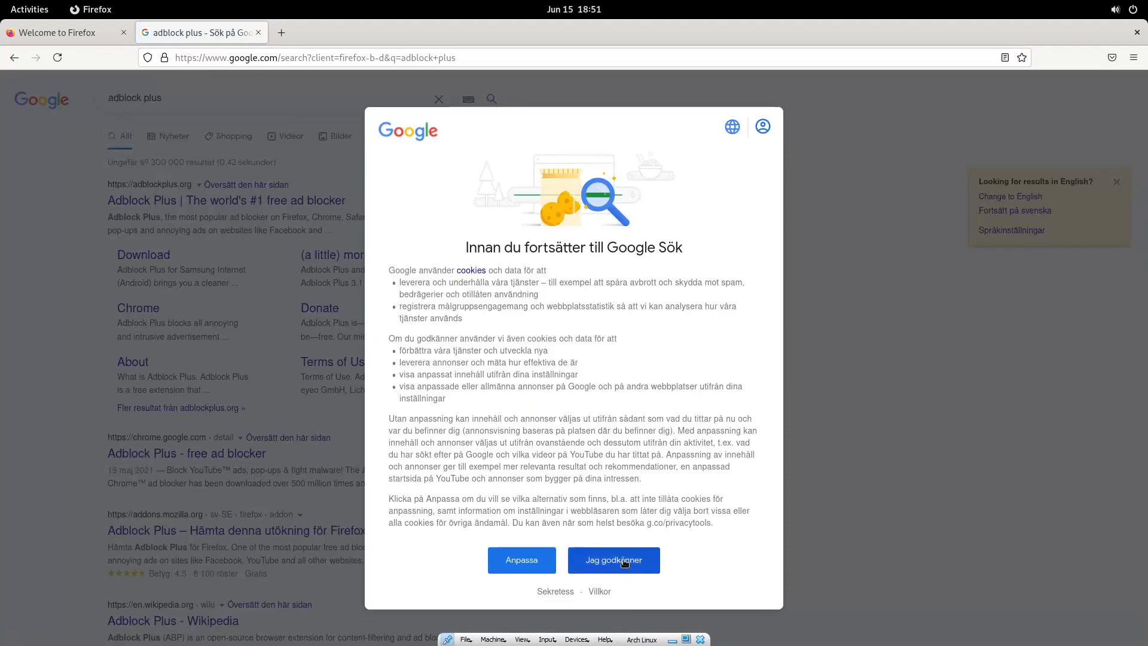
pyautogui.click(622, 560)
pyautogui.click(269, 204)
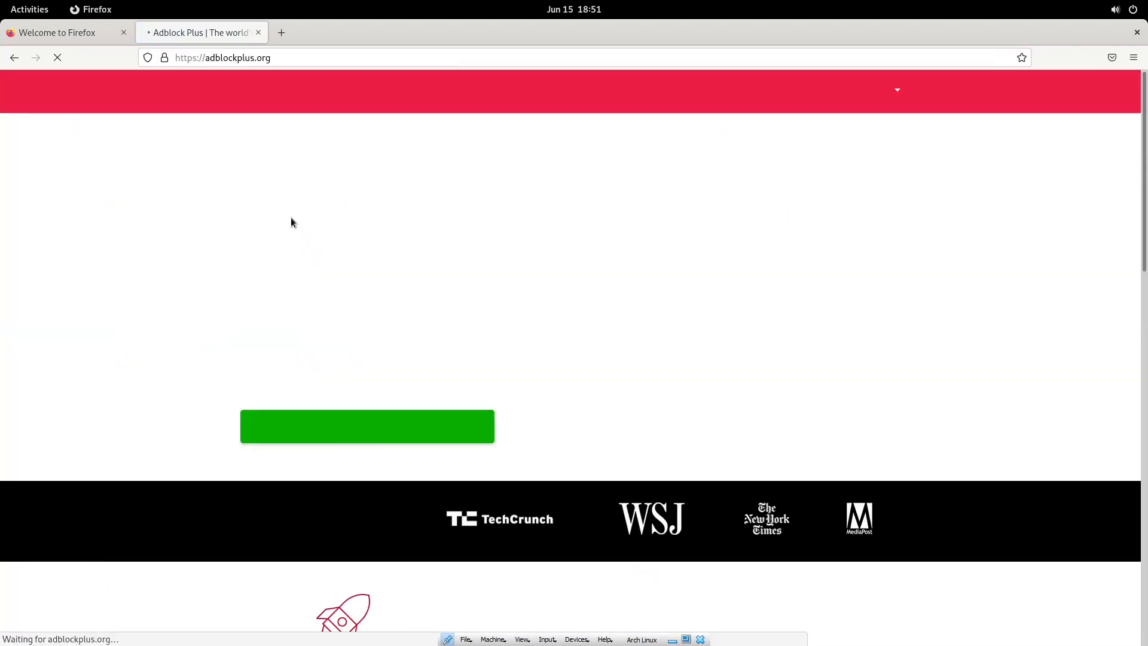
# Add Adblock Plus to Firefox, allow it in private windows, and close the extra tabs.
pyautogui.click(342, 409)
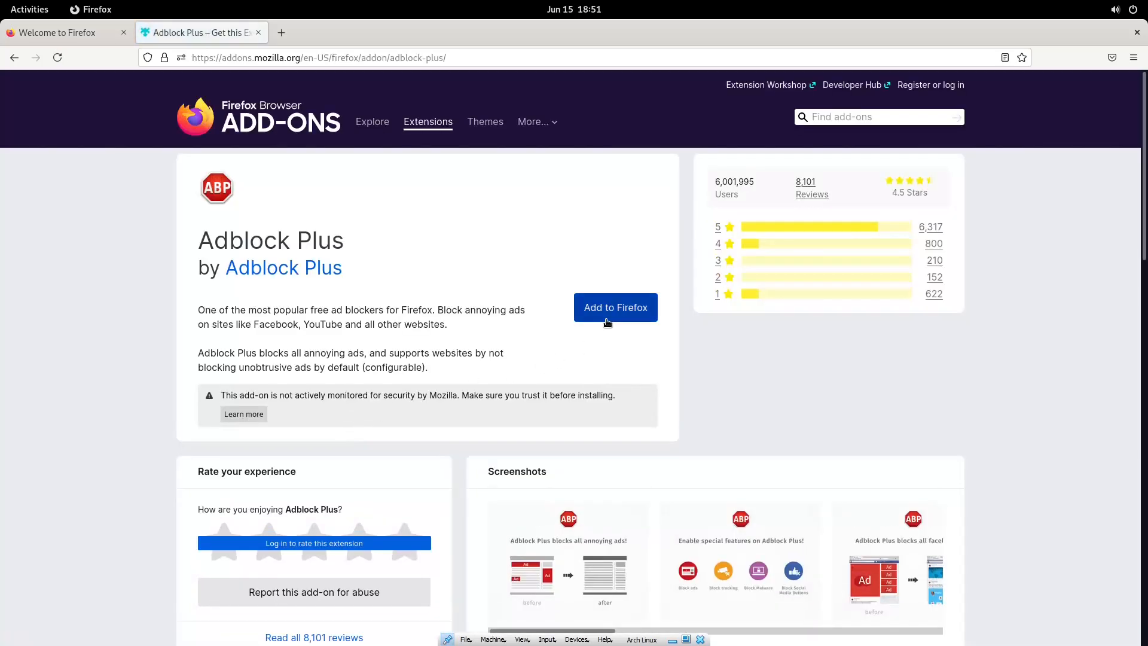
pyautogui.click(619, 310)
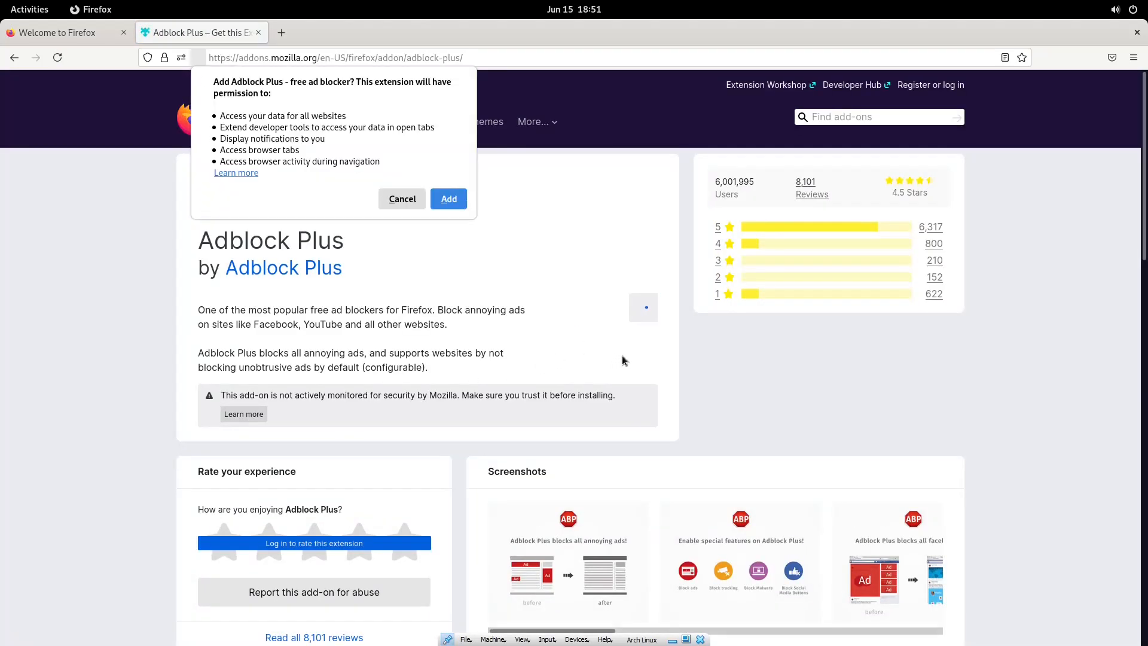
pyautogui.click(449, 199)
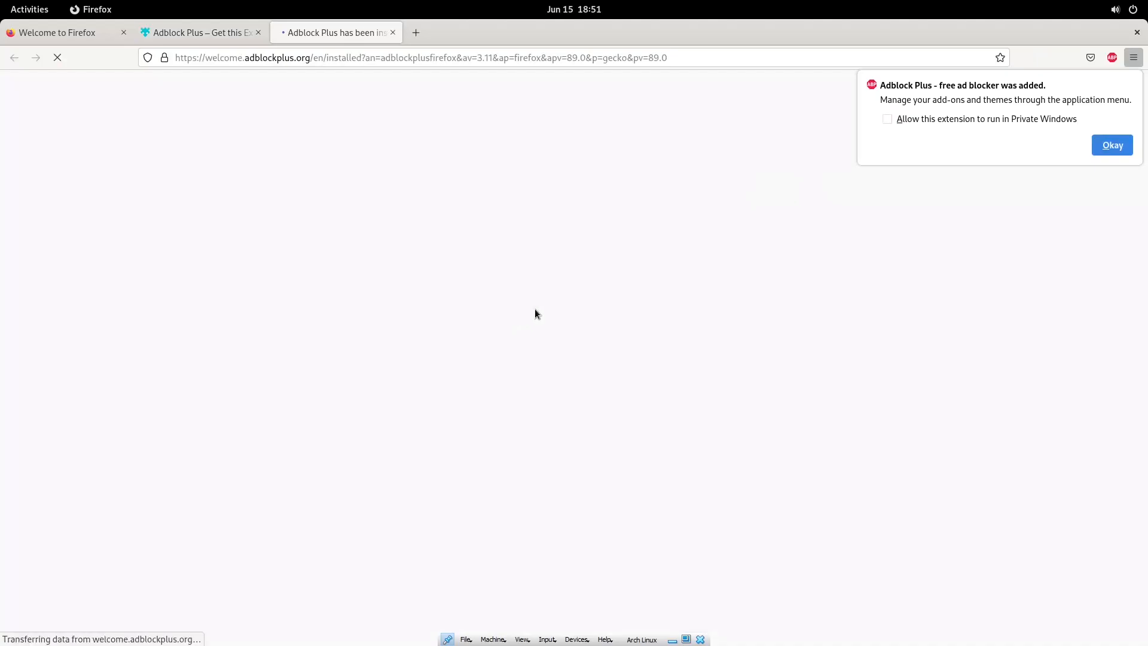
pyautogui.click(887, 119)
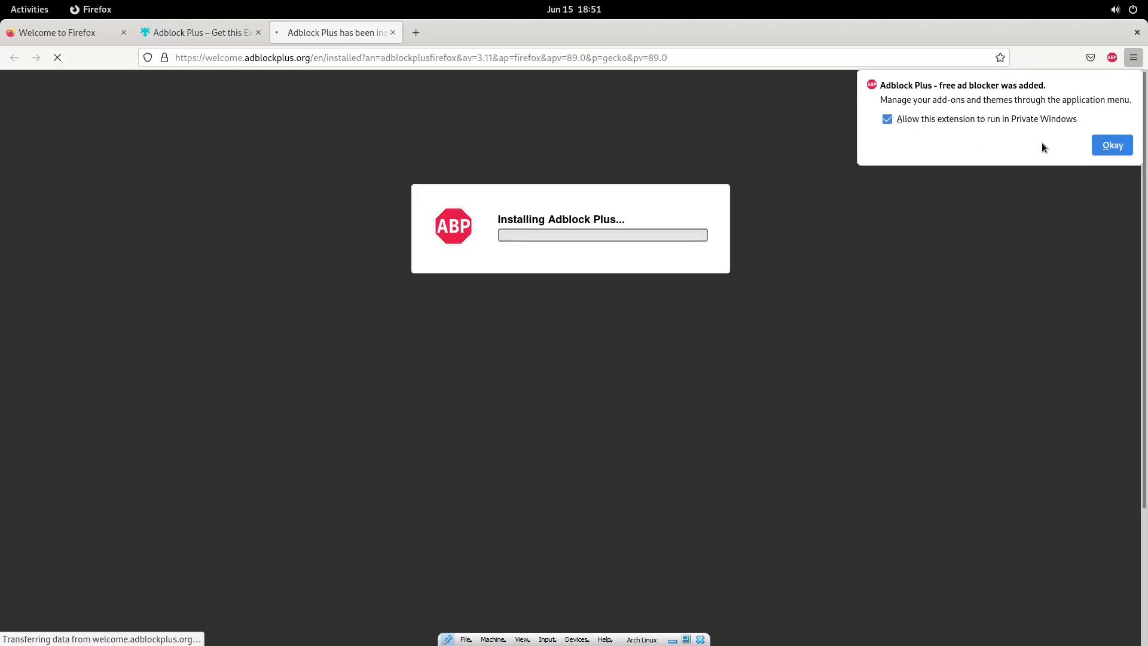
pyautogui.click(1112, 145)
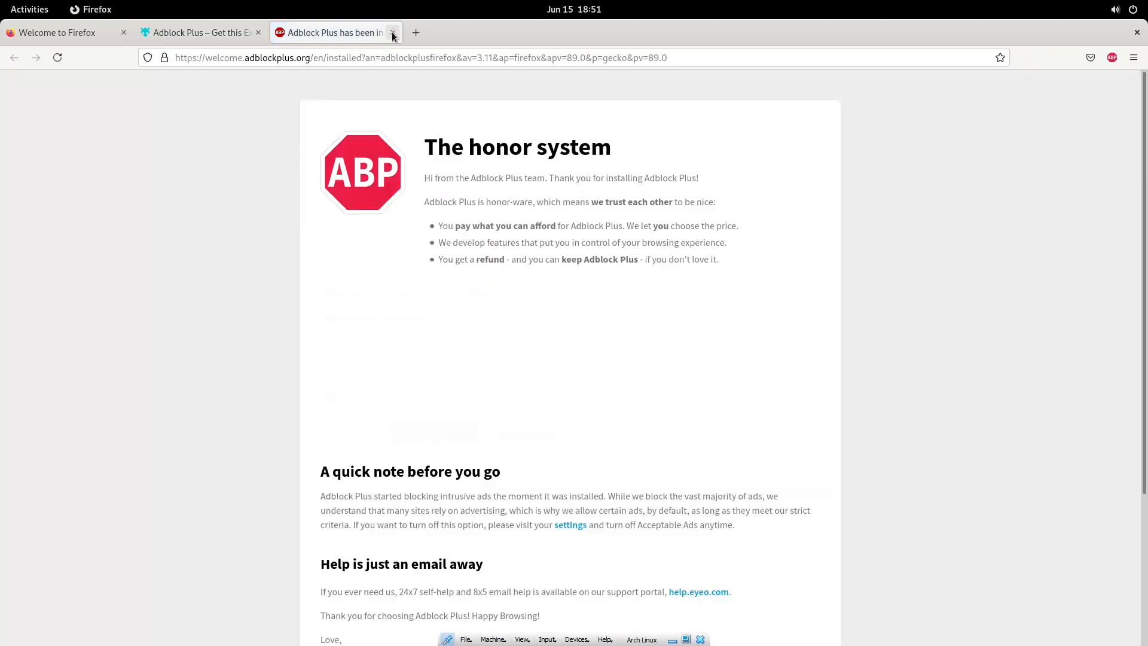
pyautogui.click(392, 33)
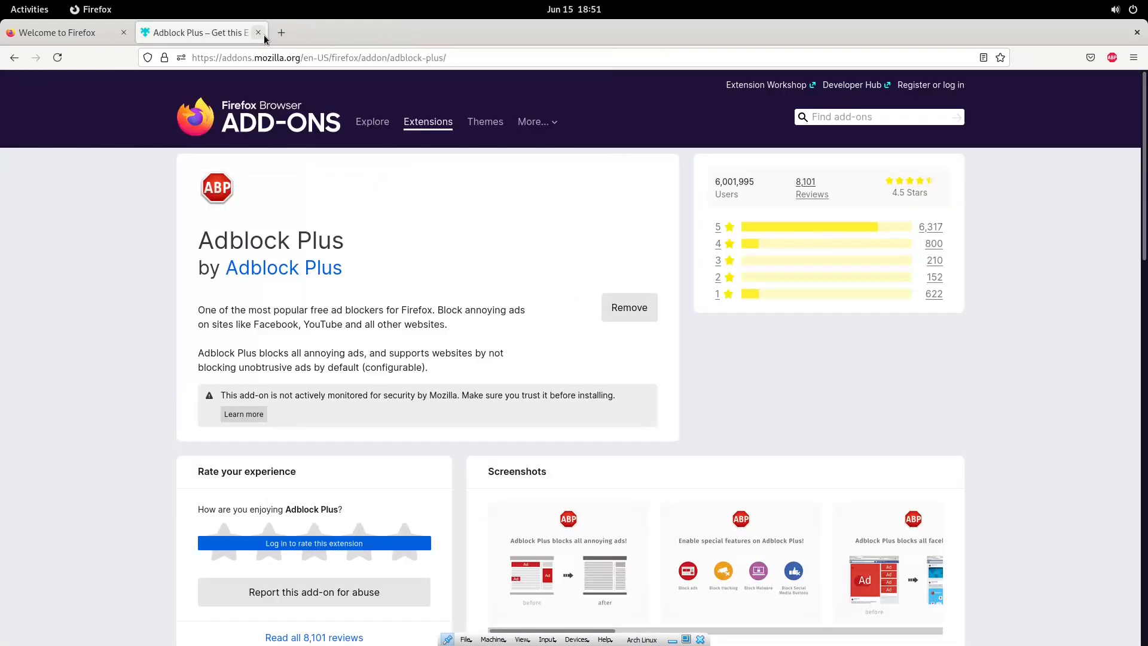
pyautogui.click(258, 33)
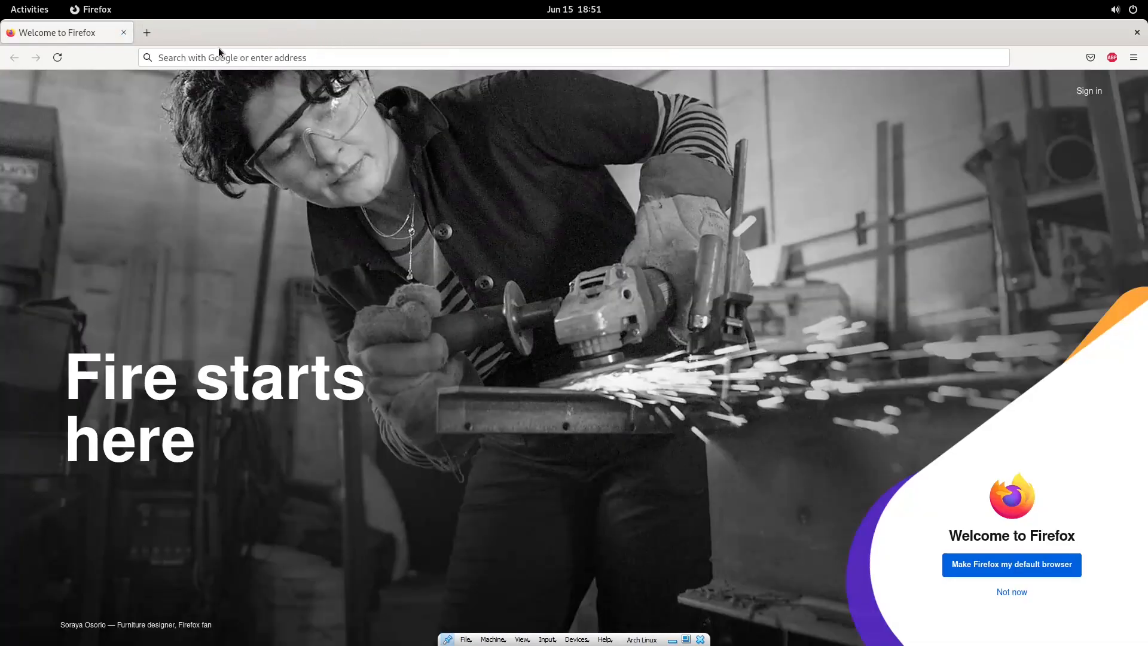
# Load archlinux.org in a new tab, close Firefox, and center the terminal window.
pyautogui.click(147, 33)
pyautogui.click(123, 33)
pyautogui.write('a')
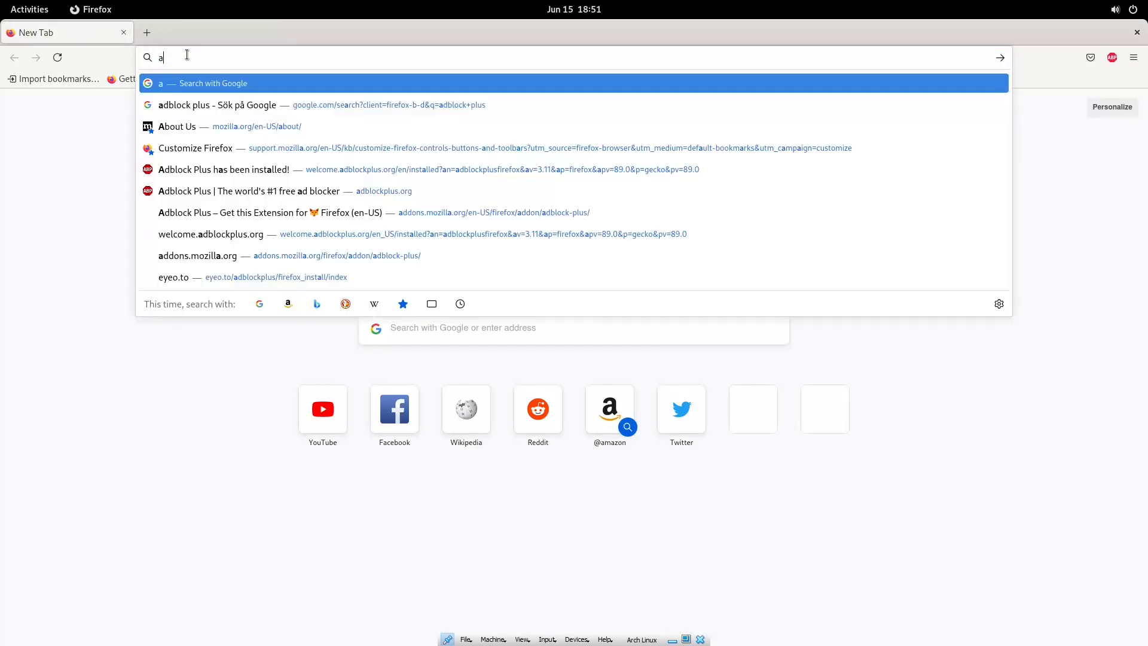
pyautogui.write('rchlinux.org')
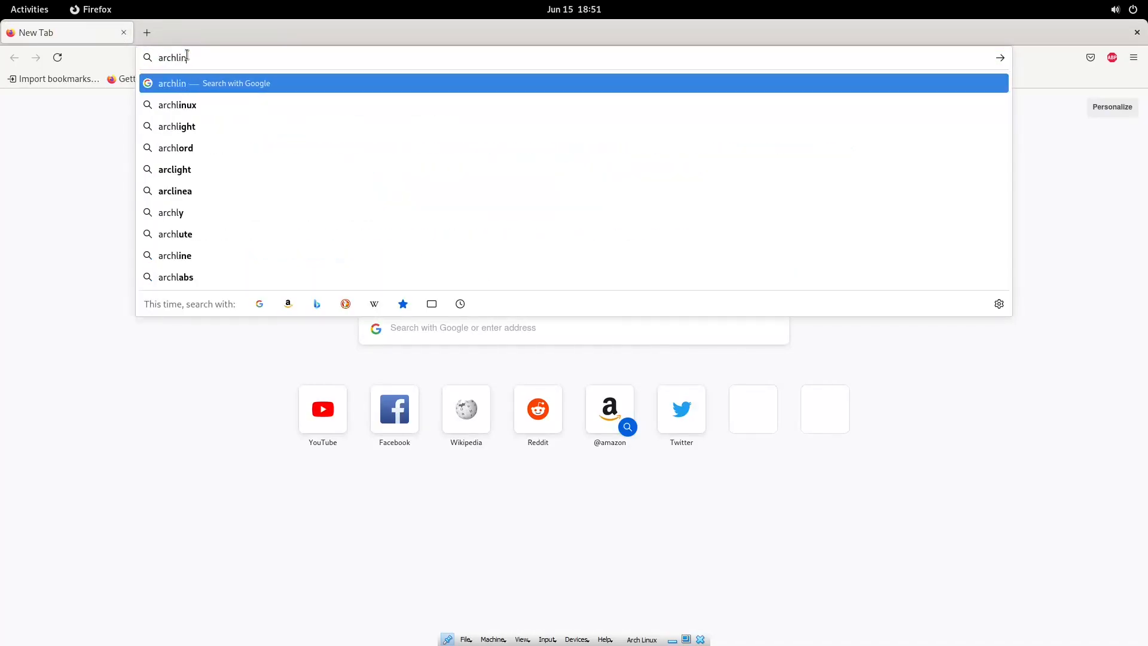
pyautogui.press('Return')
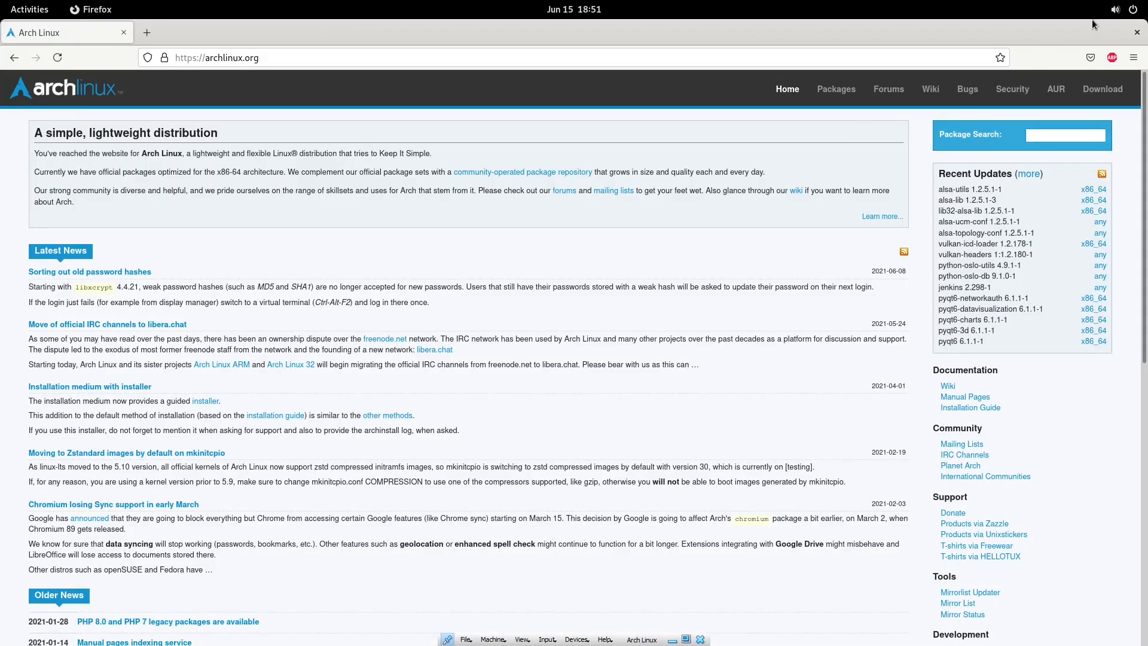
pyautogui.click(1137, 33)
pyautogui.moveTo(521, 169); pyautogui.dragTo(559, 172)
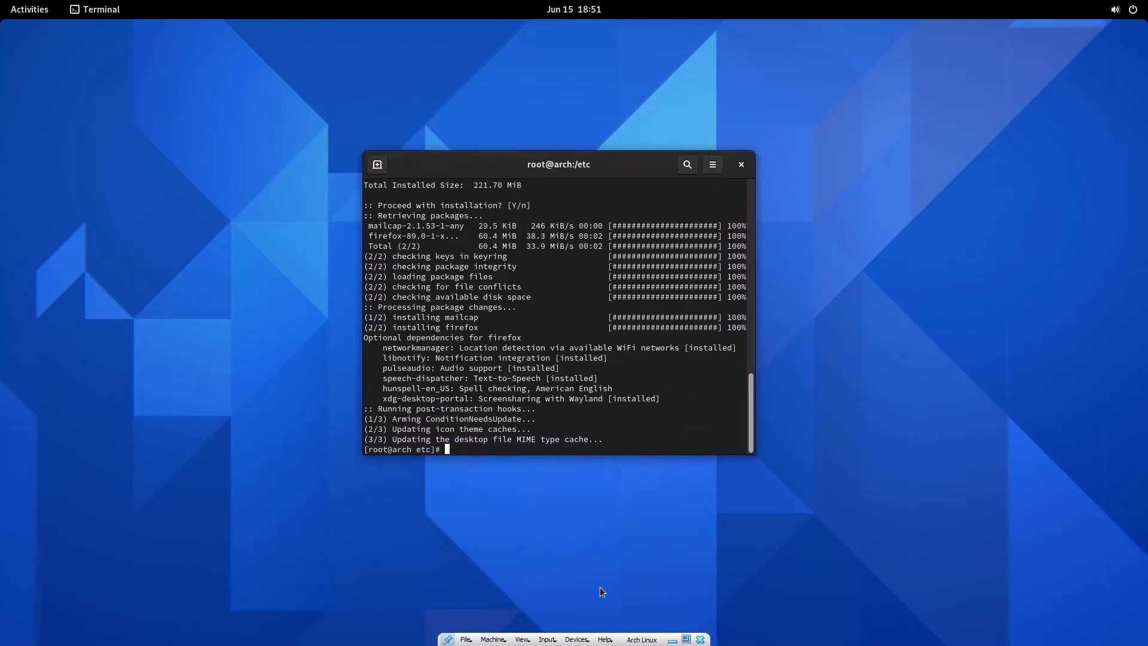
# Search 'ste' in the Activities overview and launch Steam (Runtime).
pyautogui.press('super')
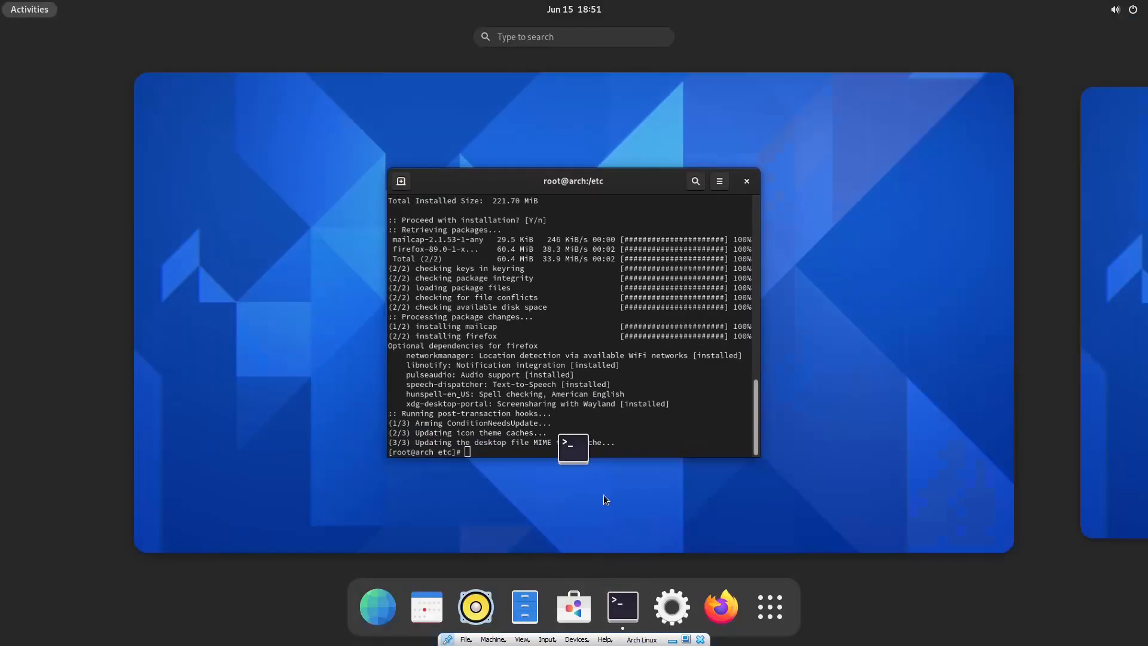
pyautogui.click(544, 37)
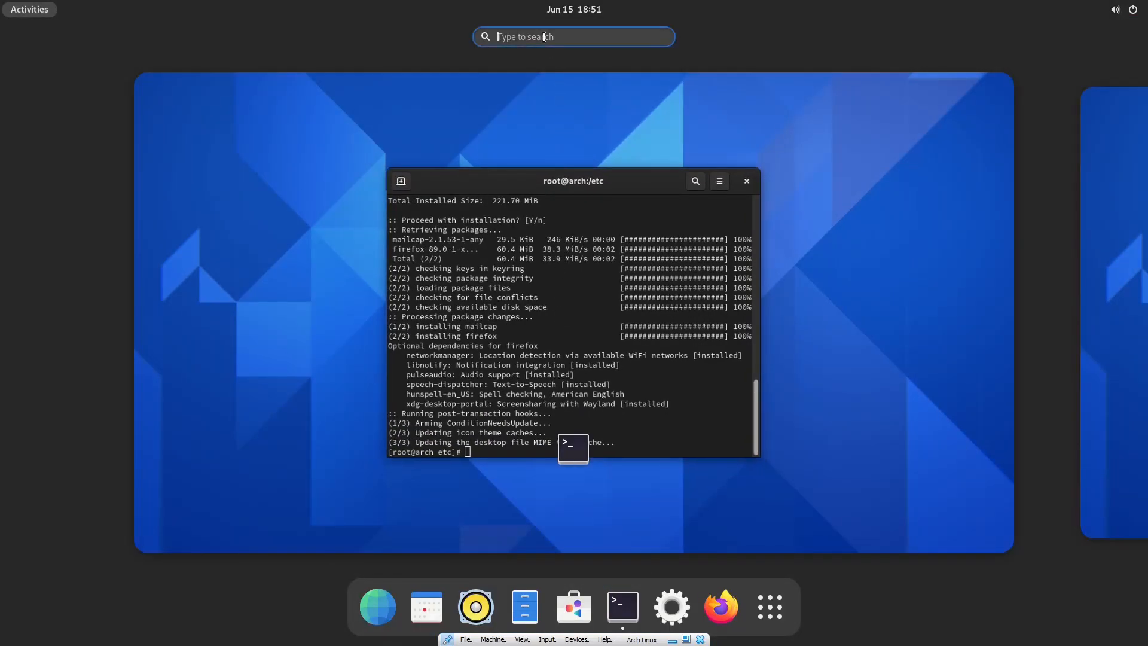
pyautogui.write('stre')
pyautogui.press('BackSpace')
pyautogui.press('BackSpace')
pyautogui.press('BackSpace')
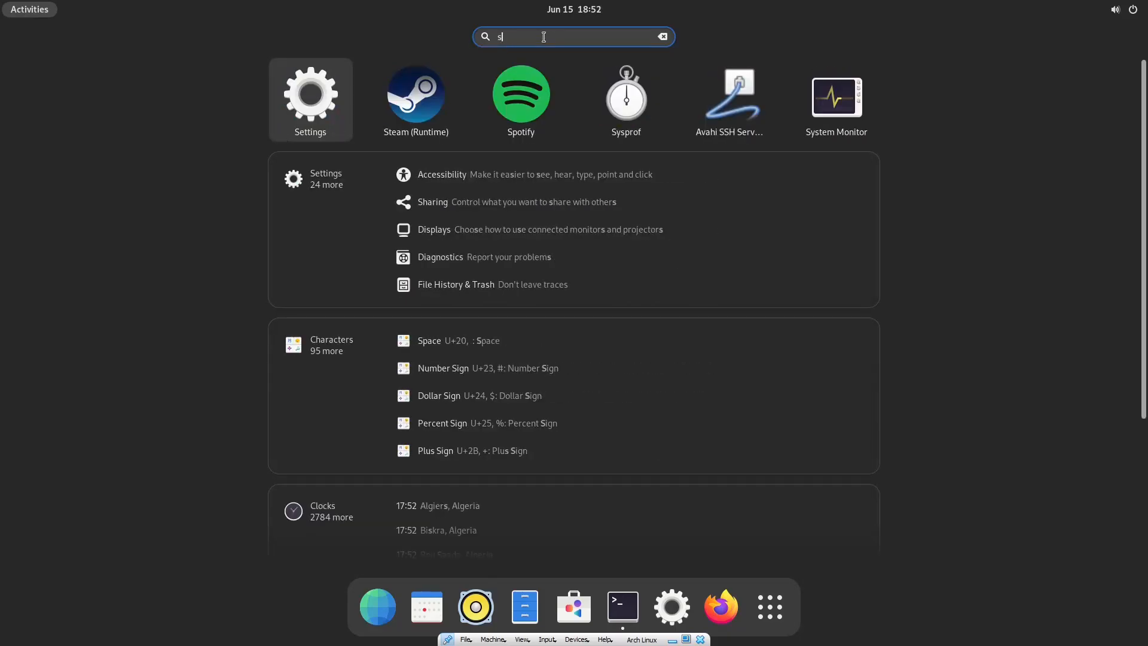
pyautogui.write('ta')
pyautogui.press('BackSpace')
pyautogui.write('r')
pyautogui.press('BackSpace')
pyautogui.write('e')
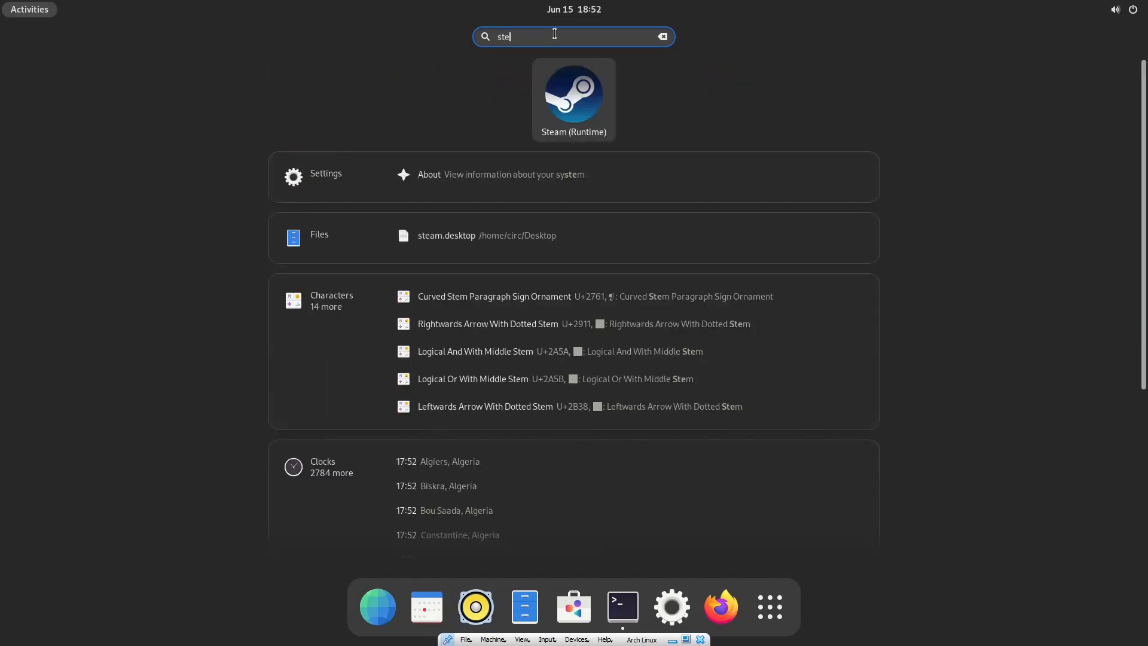
pyautogui.click(562, 96)
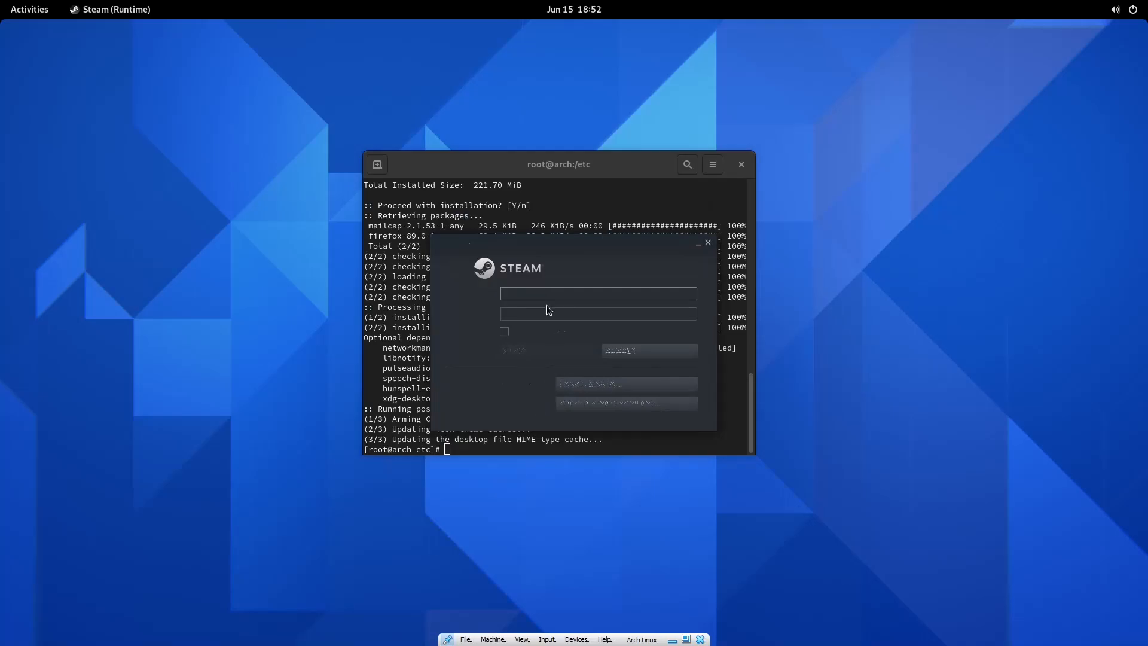
# Close the Steam login, launch Spotify via an 'spo' search, and close its blank window.
pyautogui.click(708, 242)
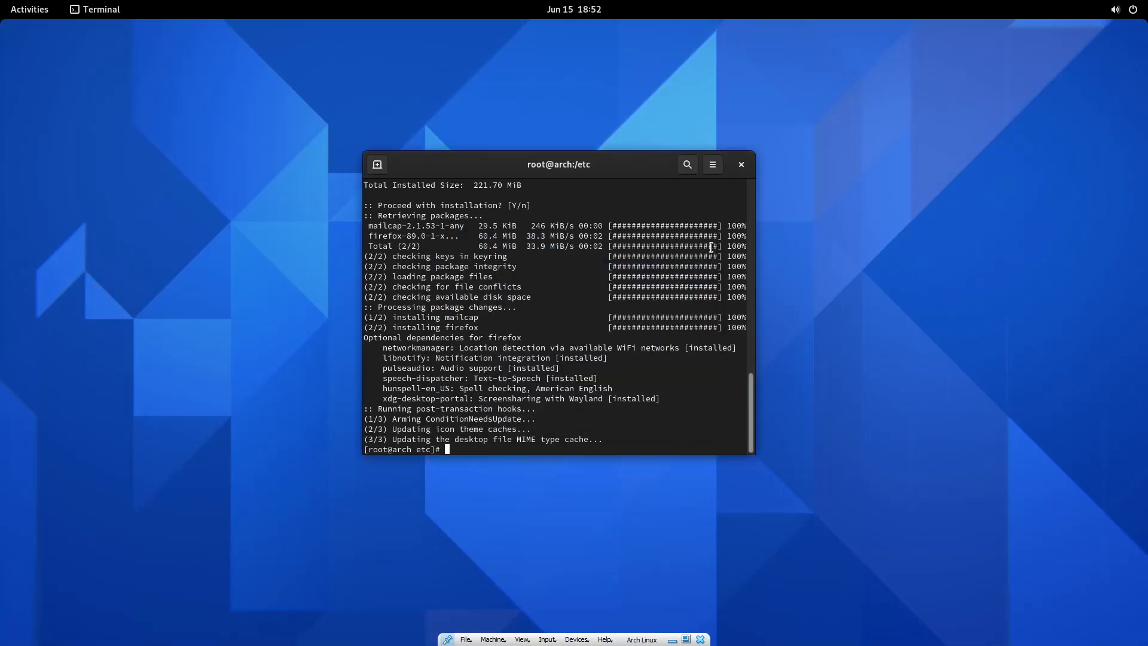
pyautogui.press('super')
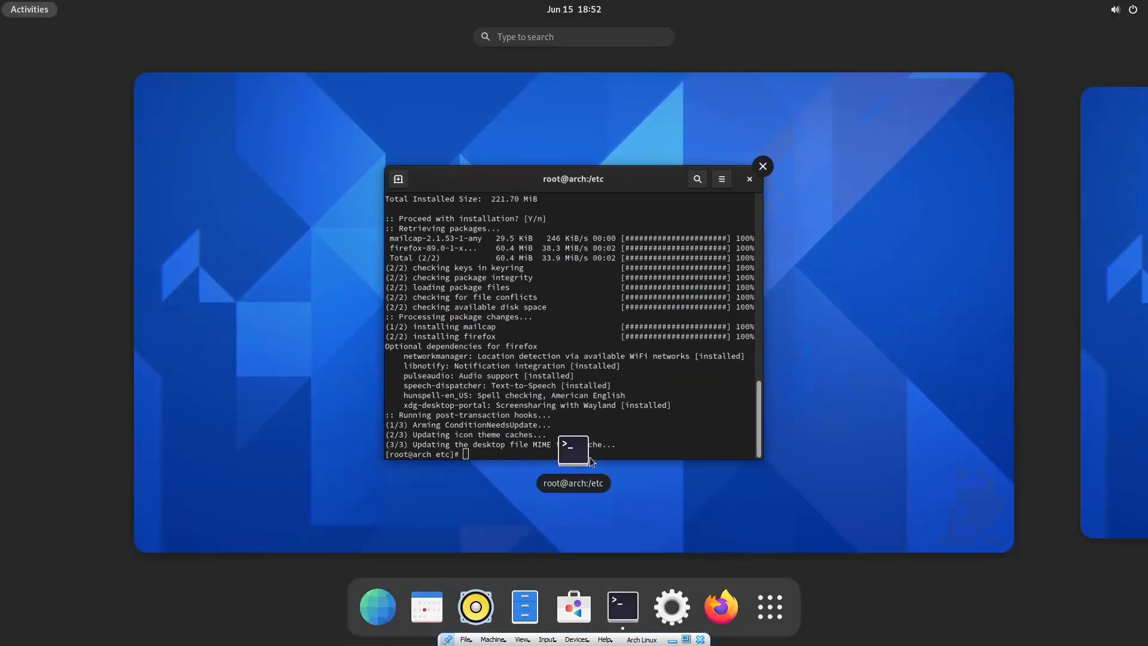
pyautogui.write('spo')
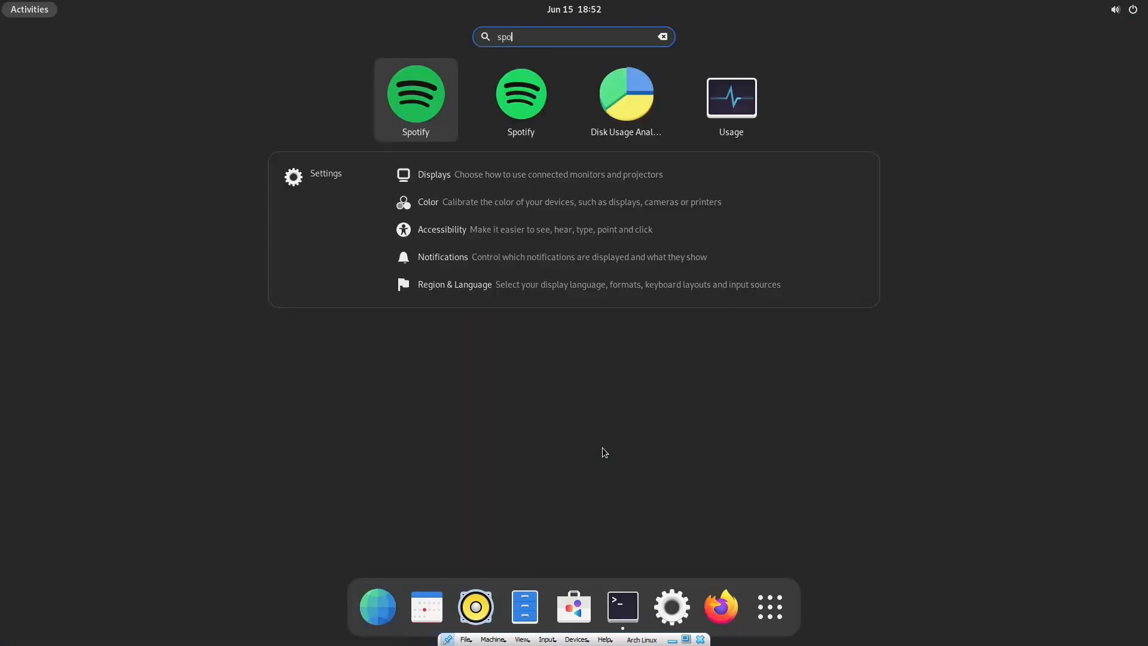
pyautogui.click(526, 105)
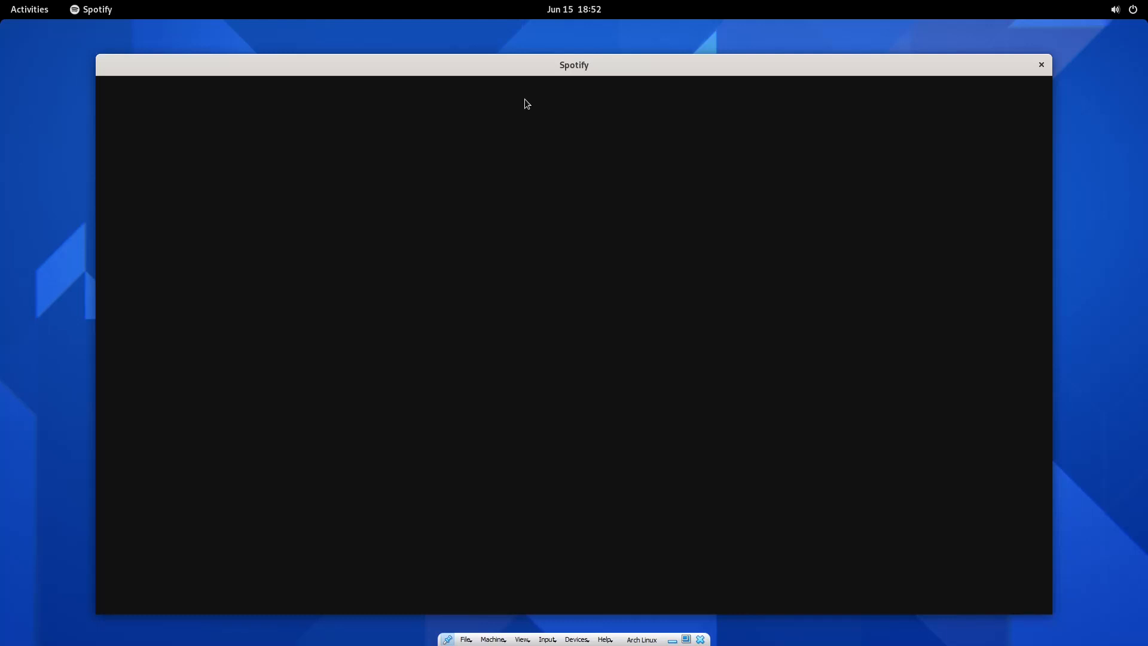
pyautogui.moveTo(528, 67); pyautogui.dragTo(527, 59)
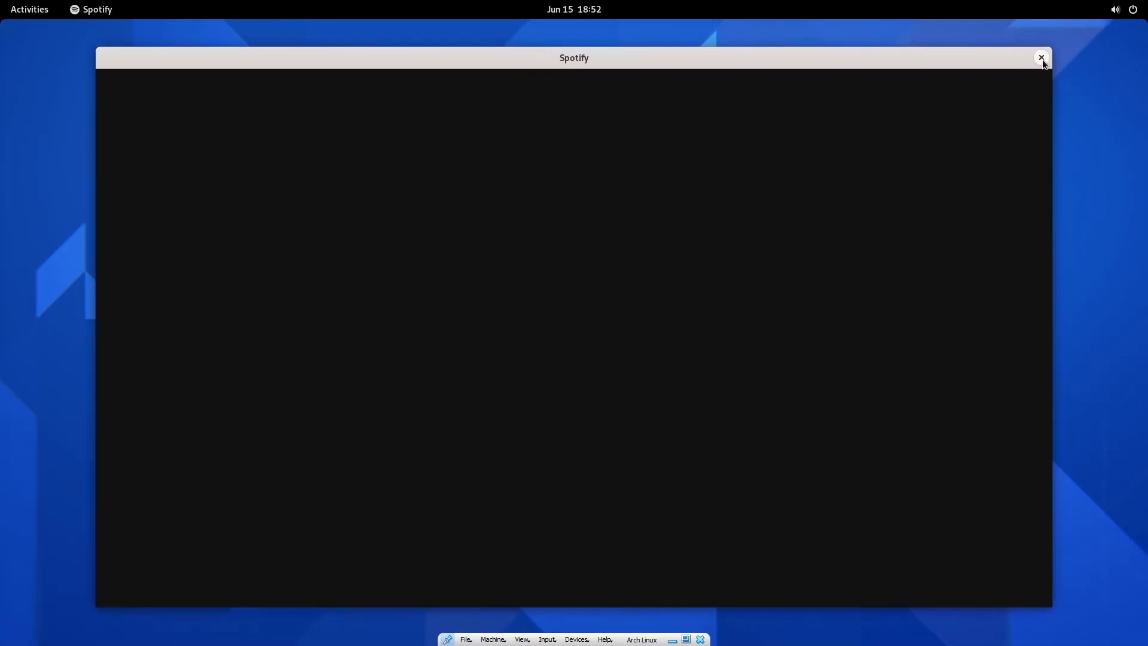
pyautogui.click(1042, 58)
# Launch the second Spotify search result and close its blank window too.
pyautogui.press('super')
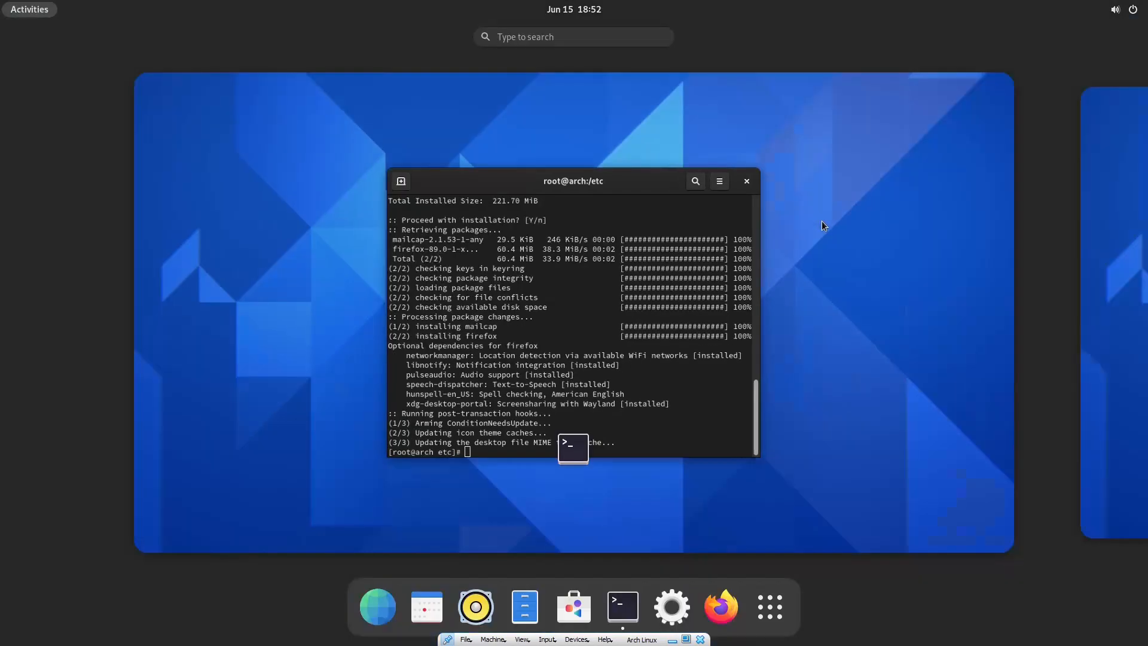
pyautogui.write('spo')
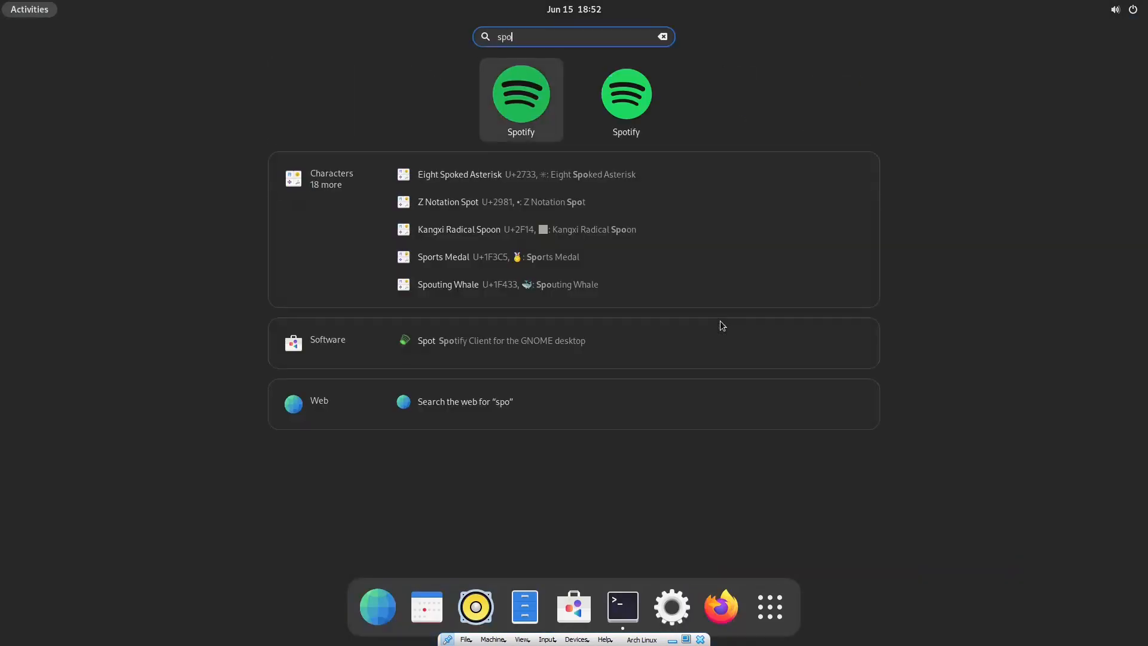
pyautogui.click(635, 99)
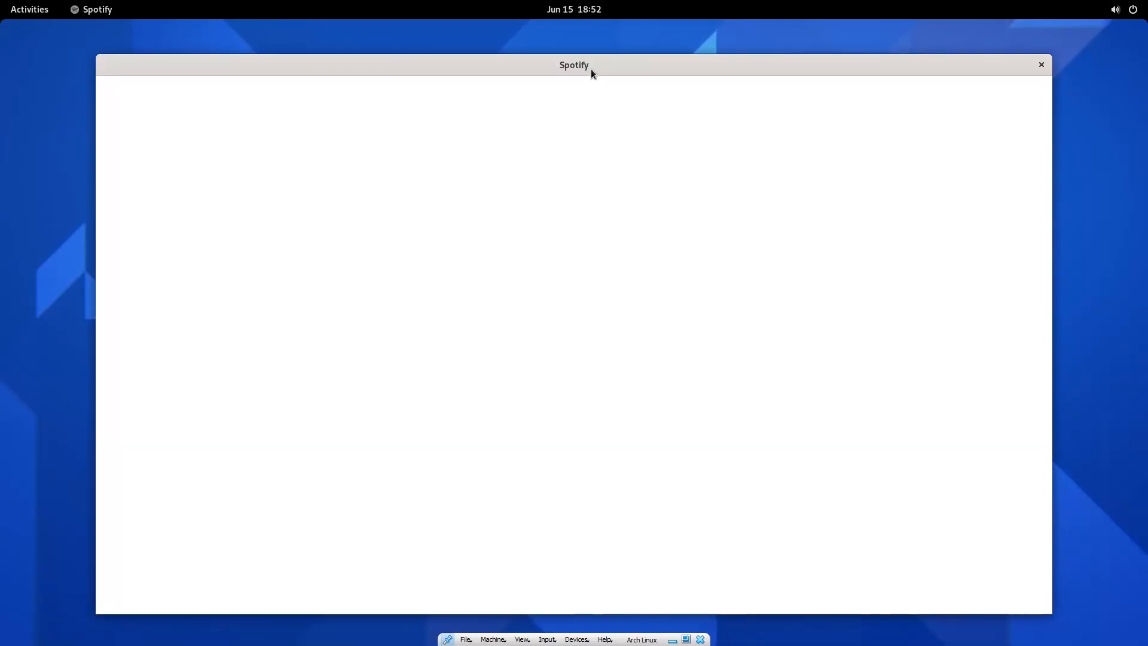
pyautogui.moveTo(591, 69); pyautogui.dragTo(592, 65)
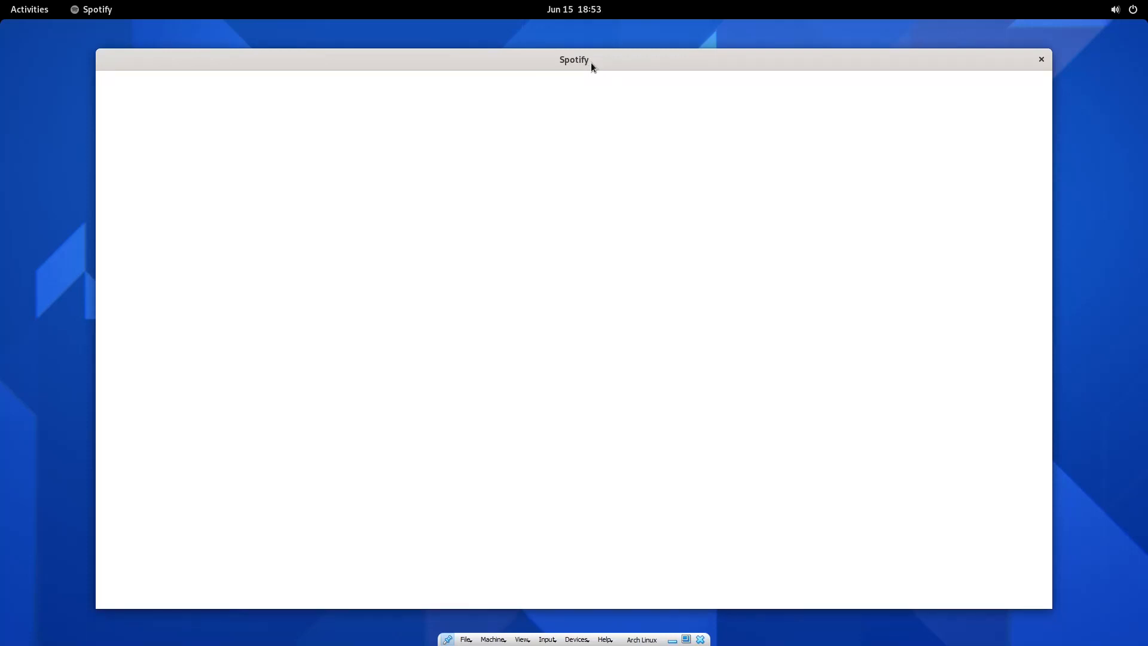
pyautogui.click(1043, 59)
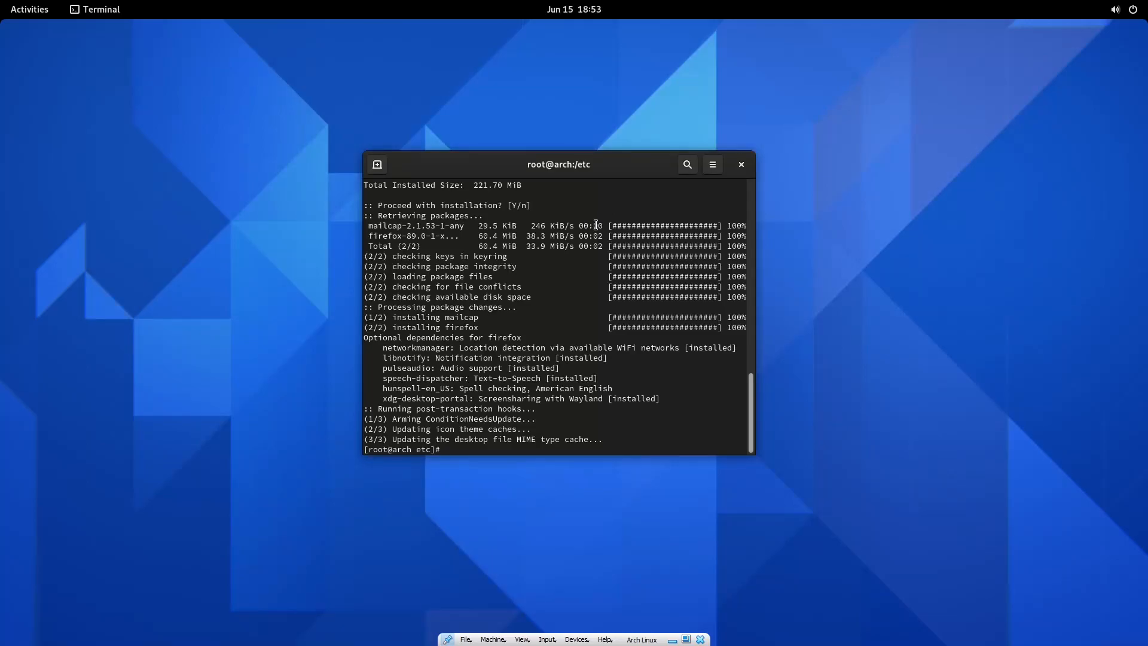
# Return to the root terminal and take the Arch VM out of full-screen with Right Ctrl+F.
pyautogui.press('super')
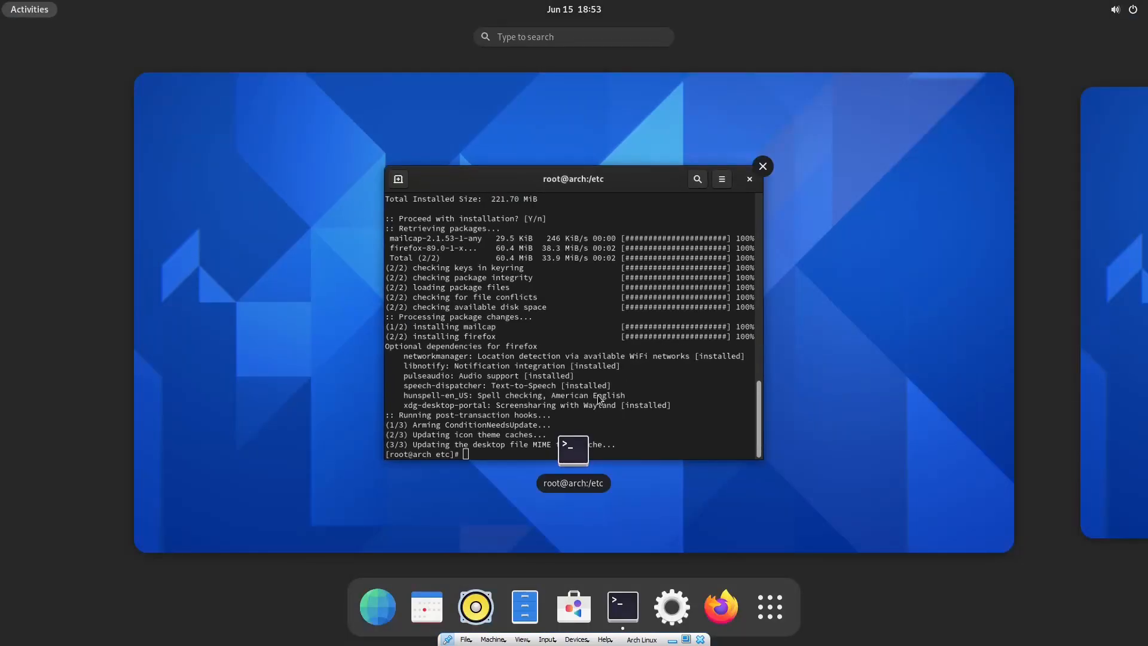
pyautogui.click(600, 399)
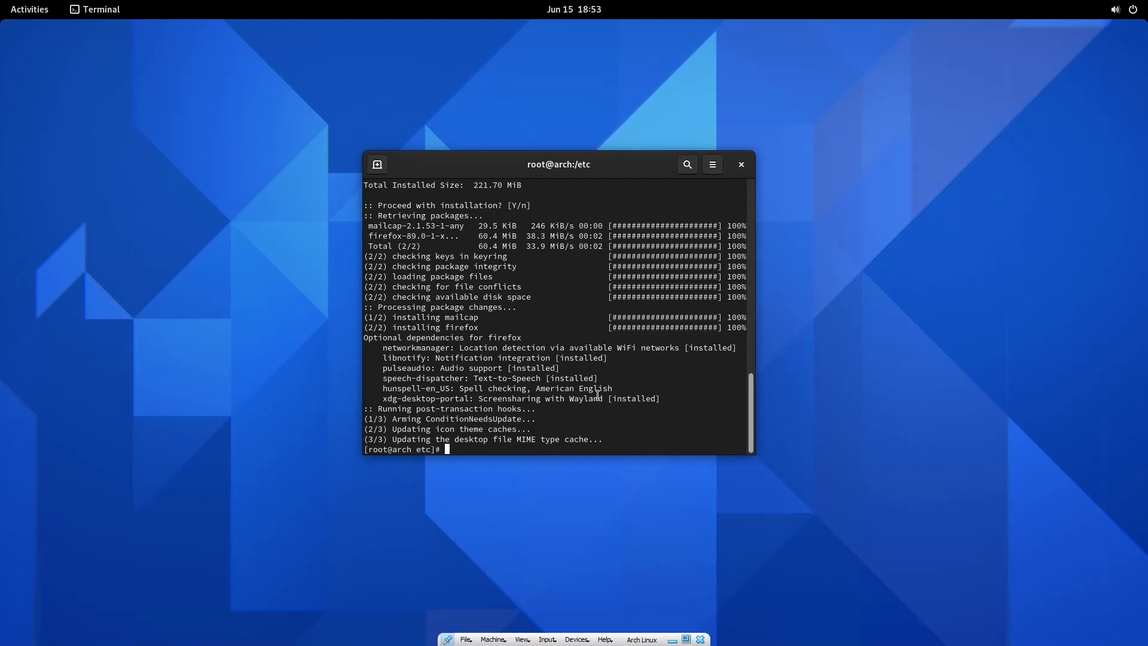
pyautogui.press('super')
pyautogui.click(612, 399)
pyautogui.hotkey('ctrl', 'f')
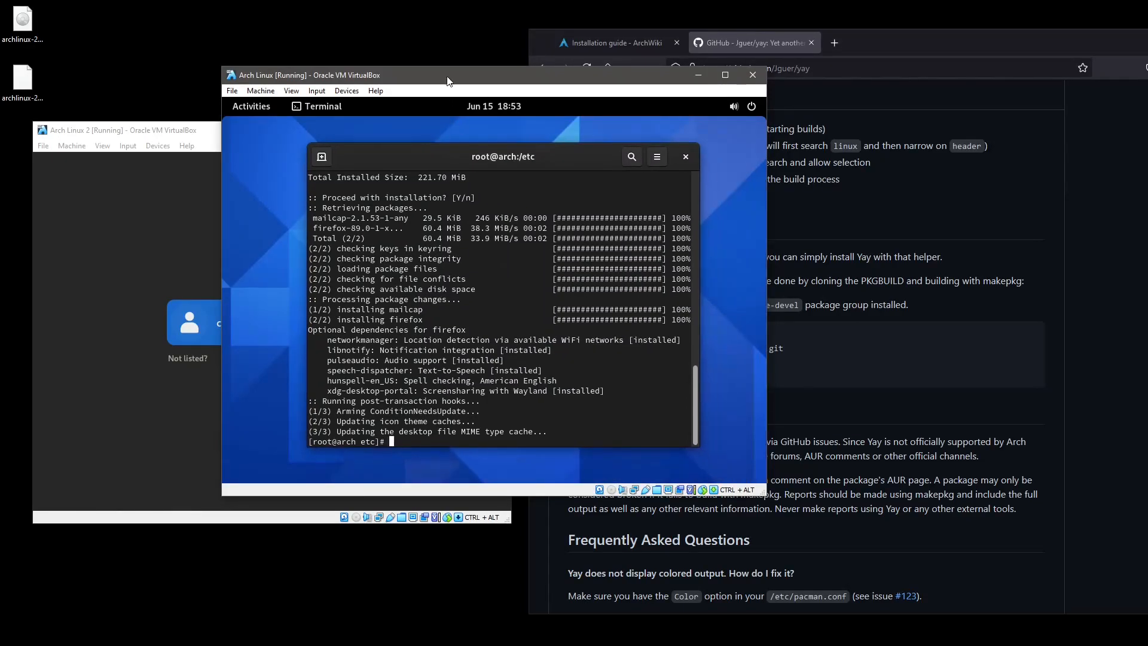
# Move the first VM window aside and log into Arch Linux 2 using GNOME on Xorg with the account password.
pyautogui.moveTo(447, 77); pyautogui.dragTo(1147, 80)
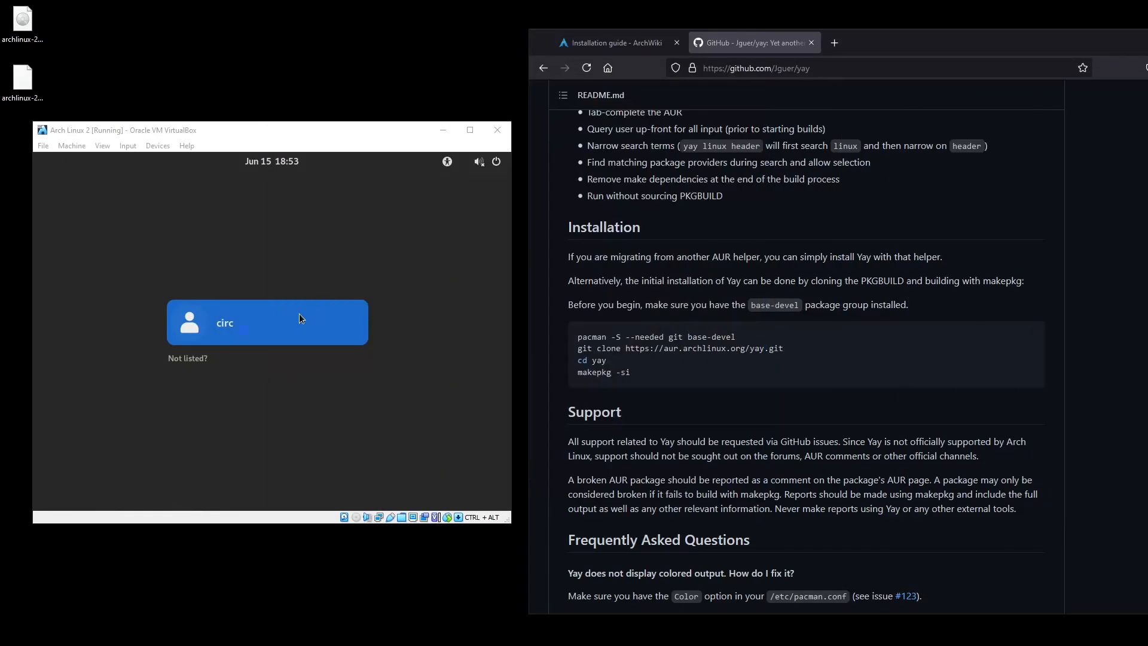
pyautogui.click(277, 323)
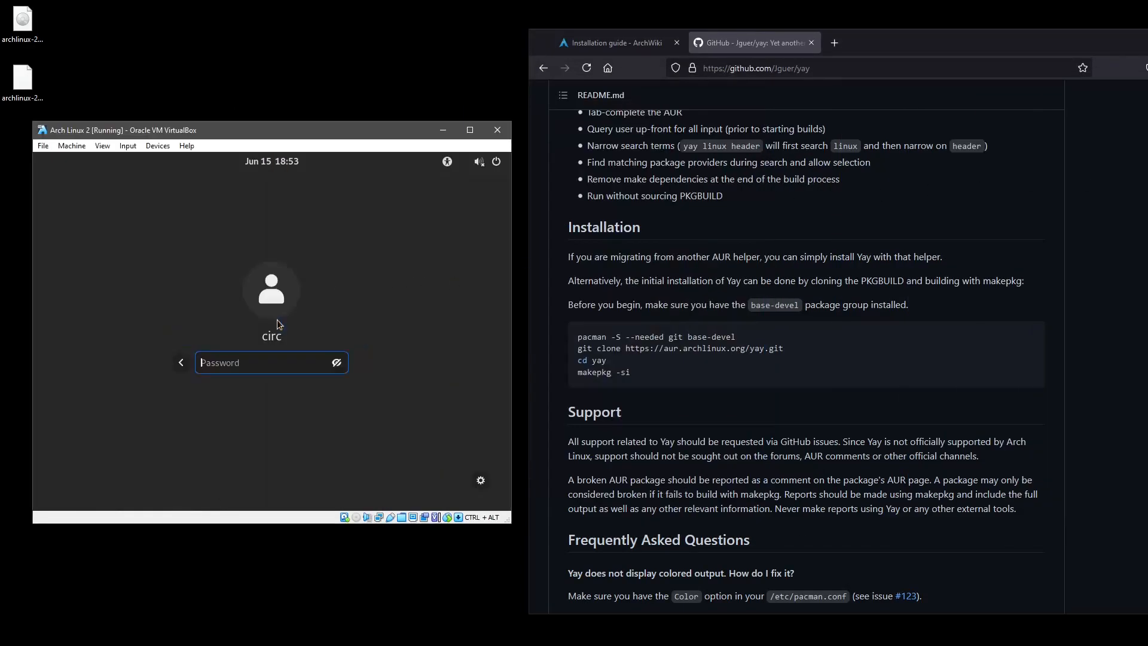
pyautogui.click(481, 481)
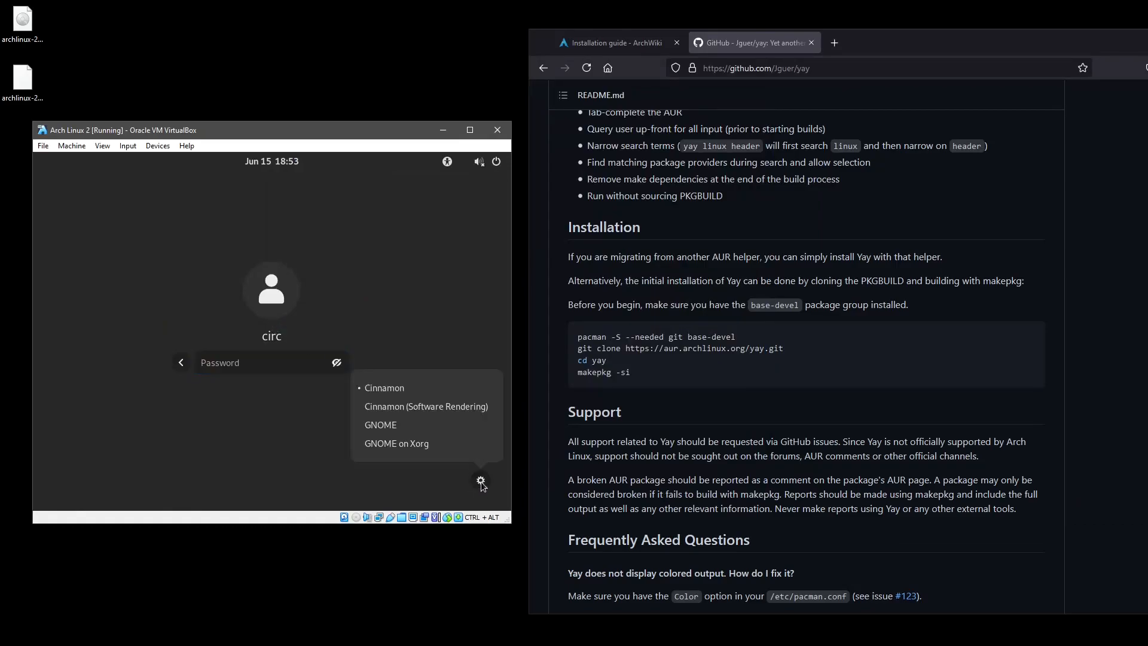
pyautogui.click(397, 445)
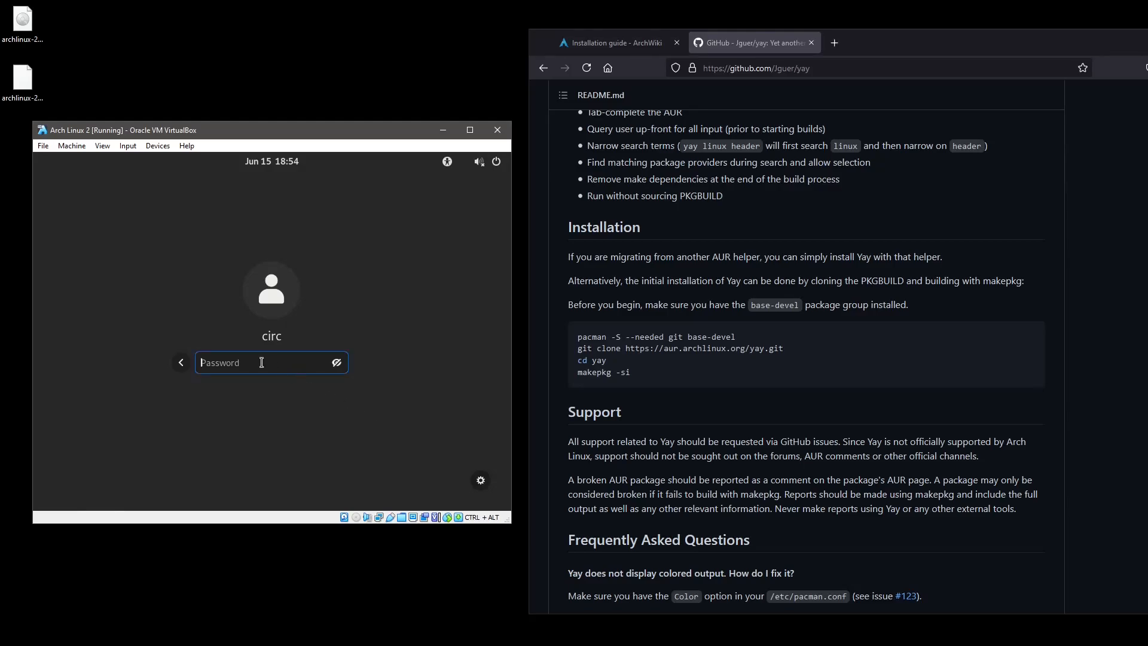
pyautogui.write('••••••••••')
pyautogui.press('Return')
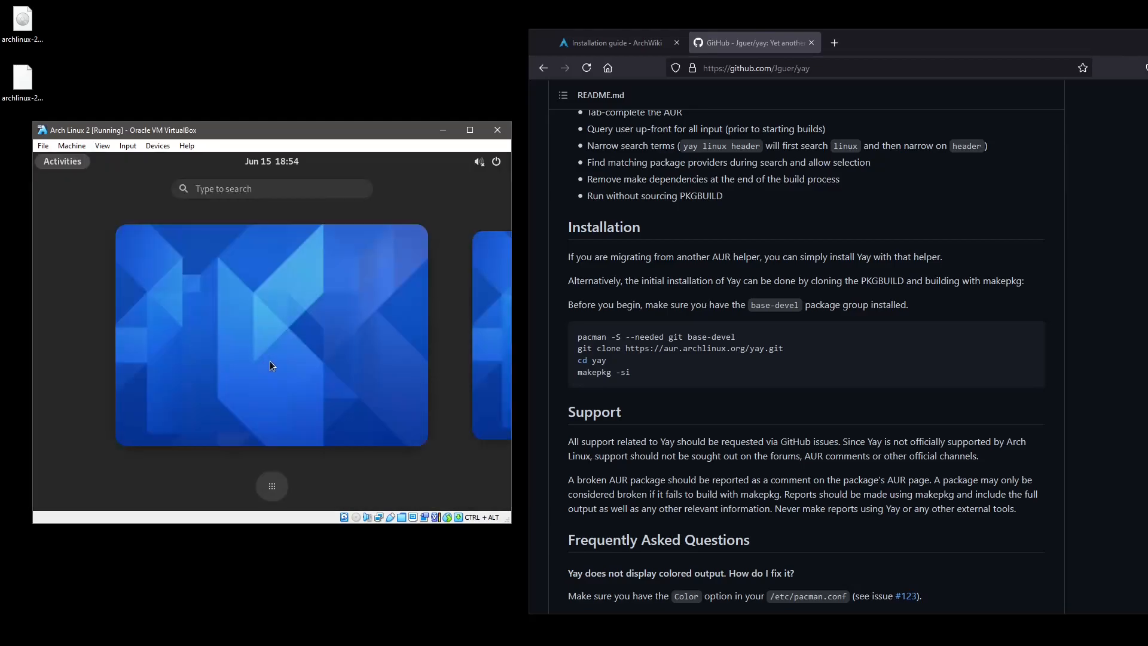
# Launch Terminal via a 'term' Activities search, then toggle the overview back to the empty desktop.
pyautogui.click(271, 366)
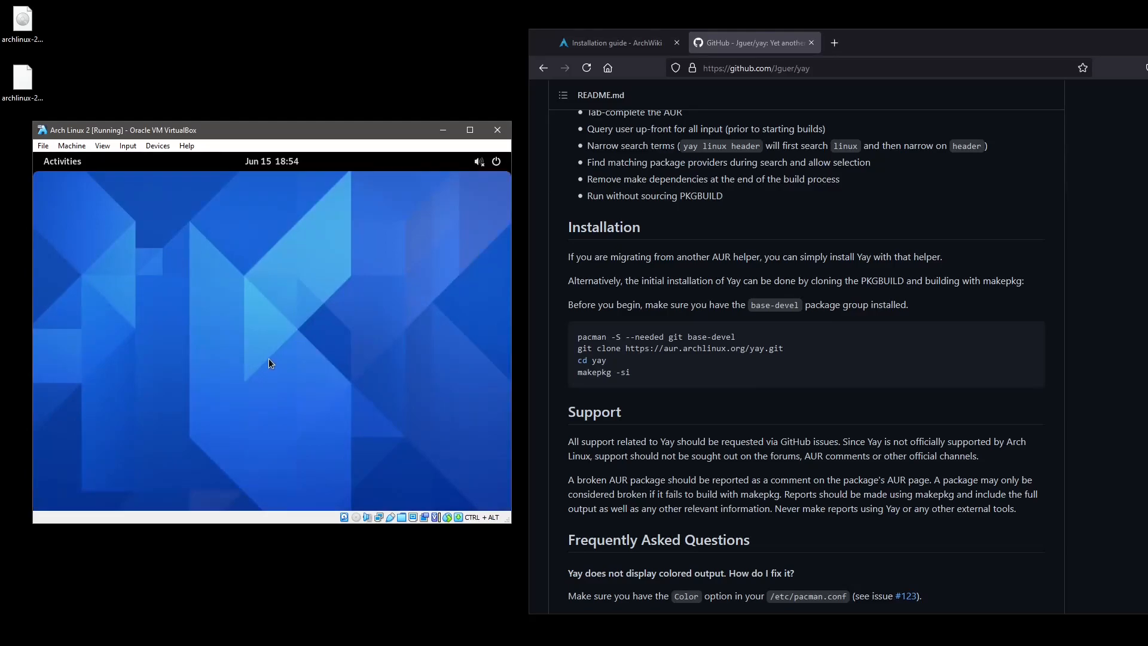
pyautogui.press('super')
pyautogui.write('term')
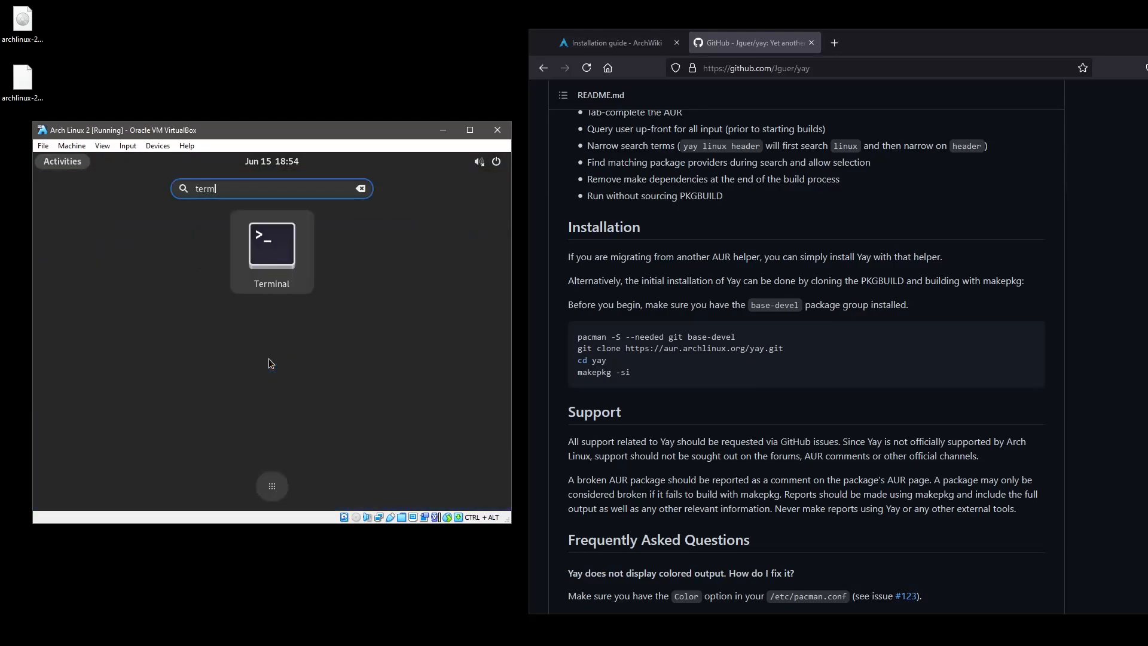
pyautogui.press('Return')
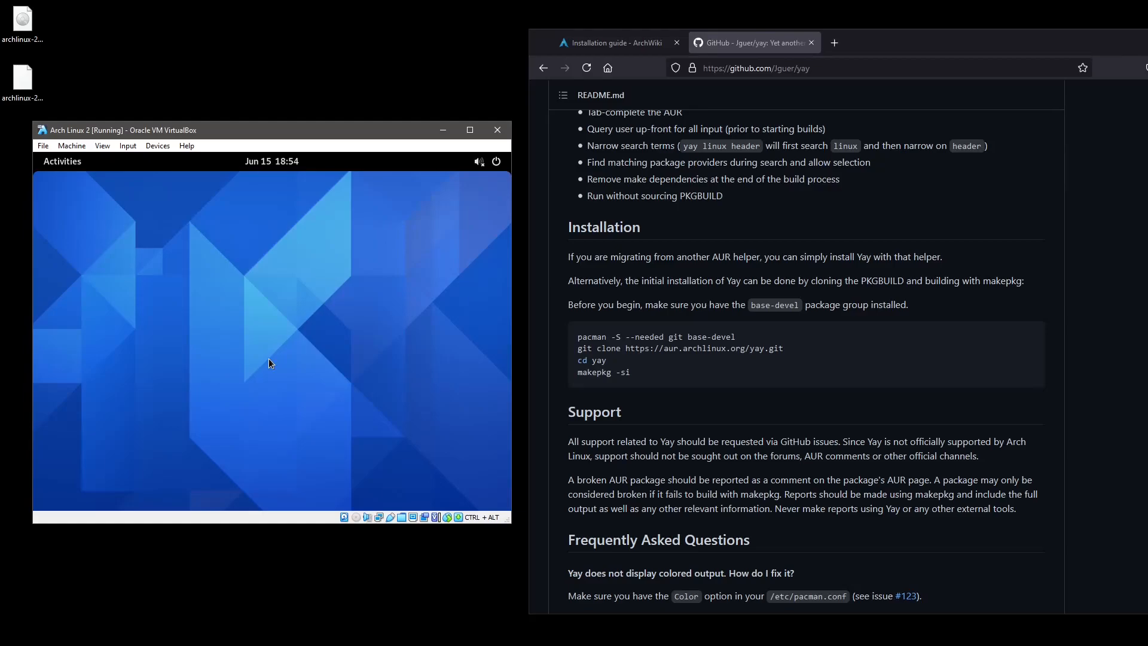
pyautogui.press('super')
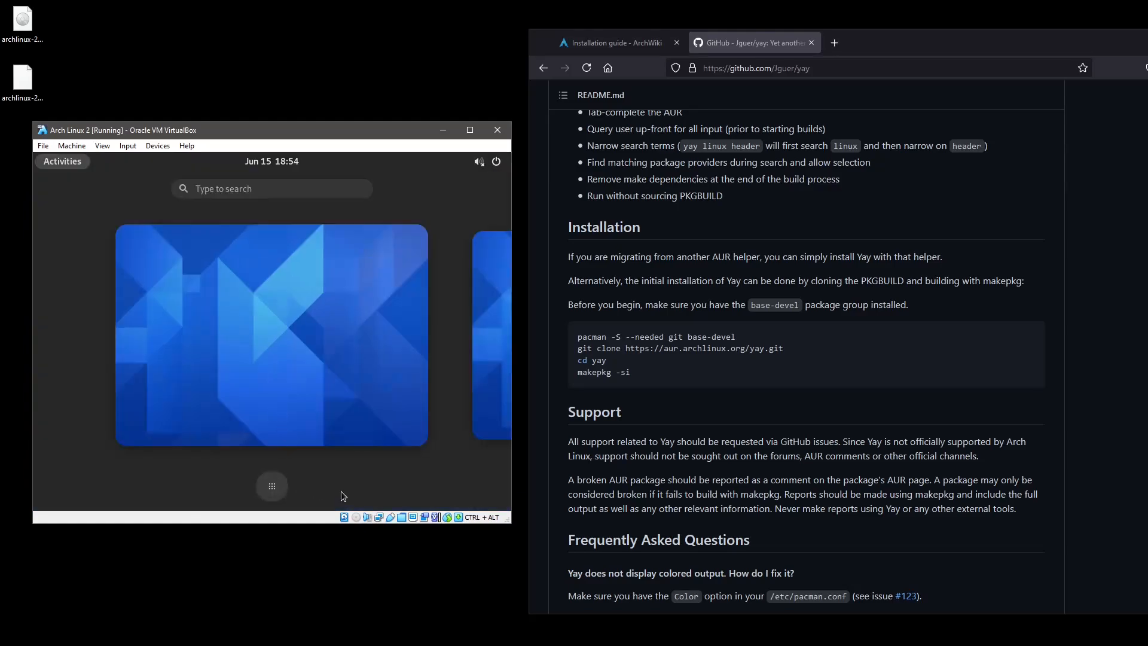
pyautogui.press('super')
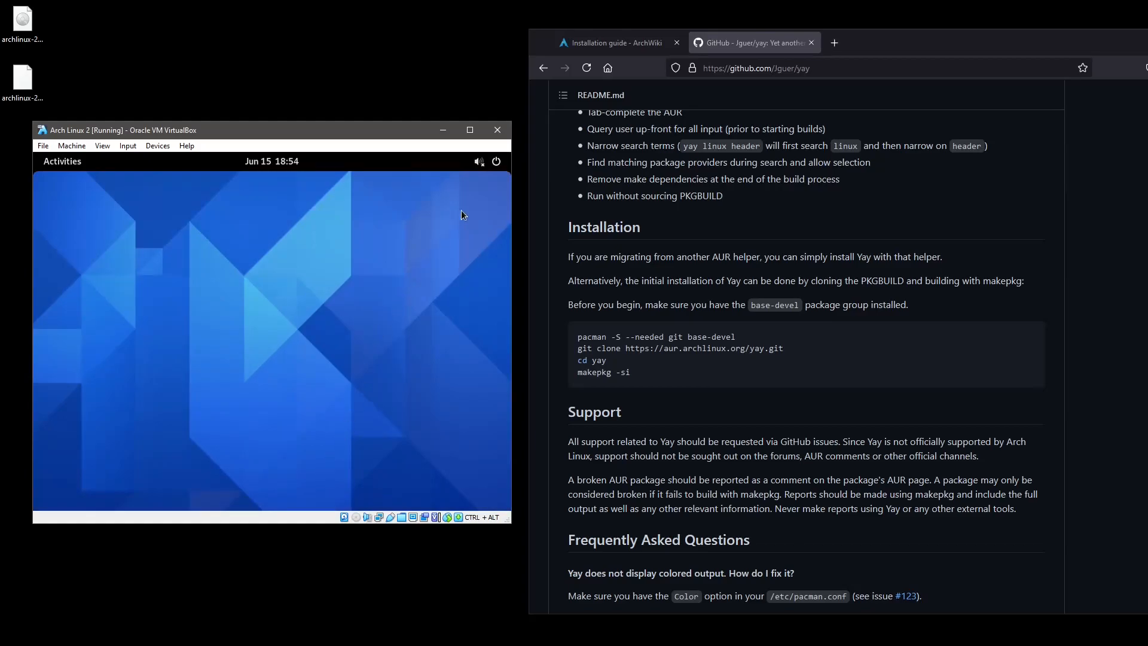
pyautogui.click(496, 163)
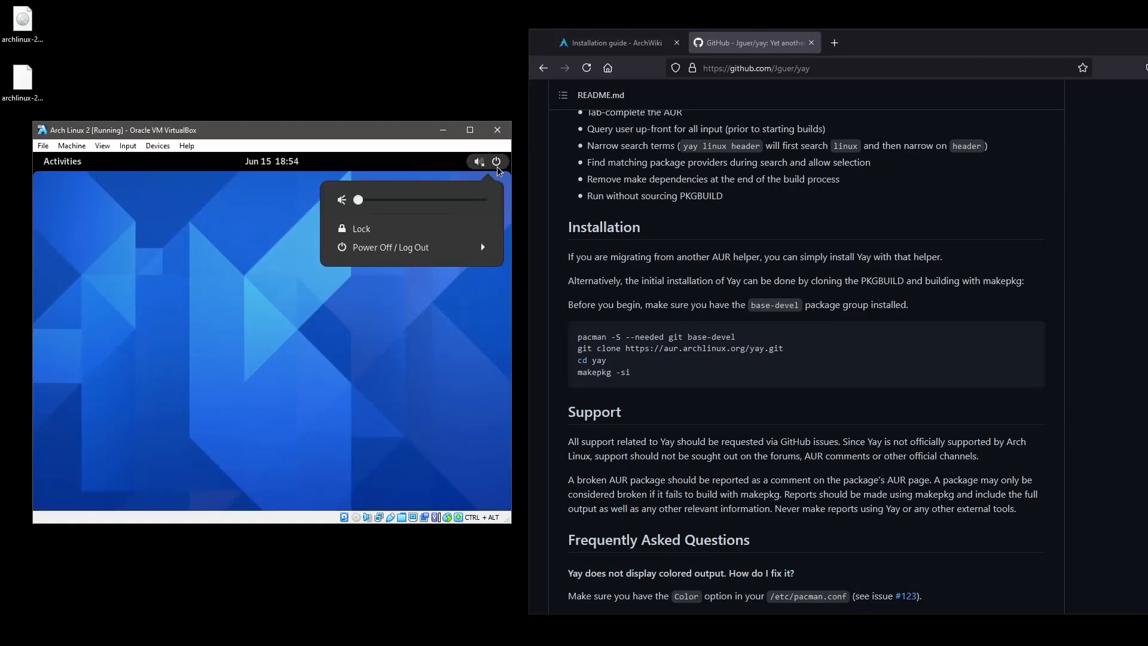
pyautogui.click(443, 253)
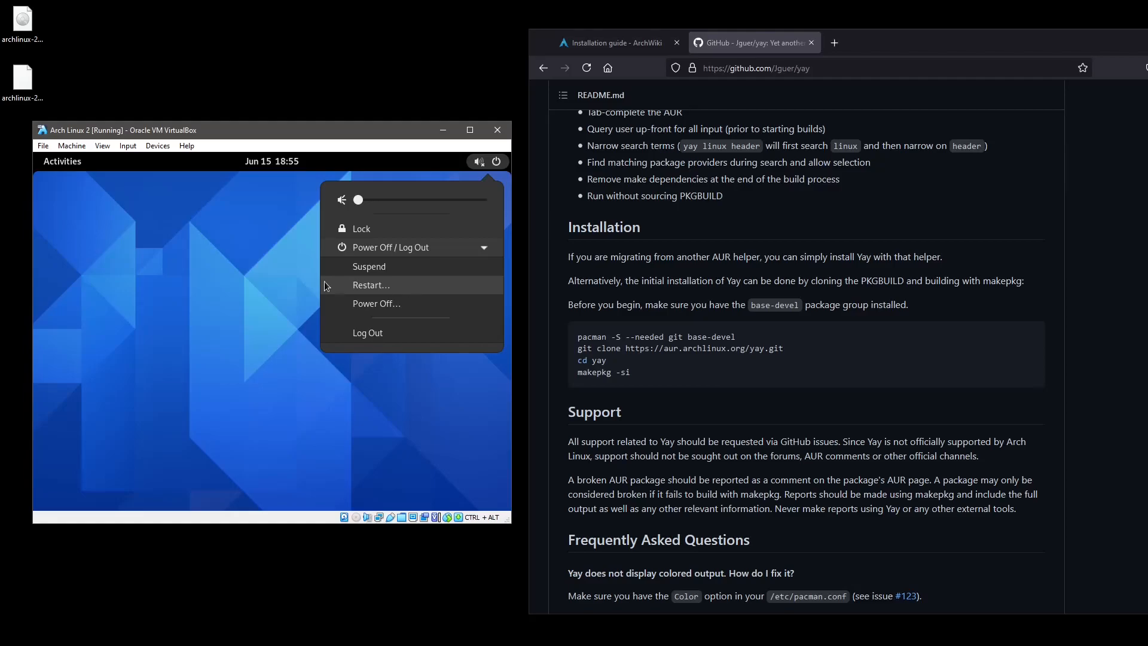
pyautogui.click(310, 271)
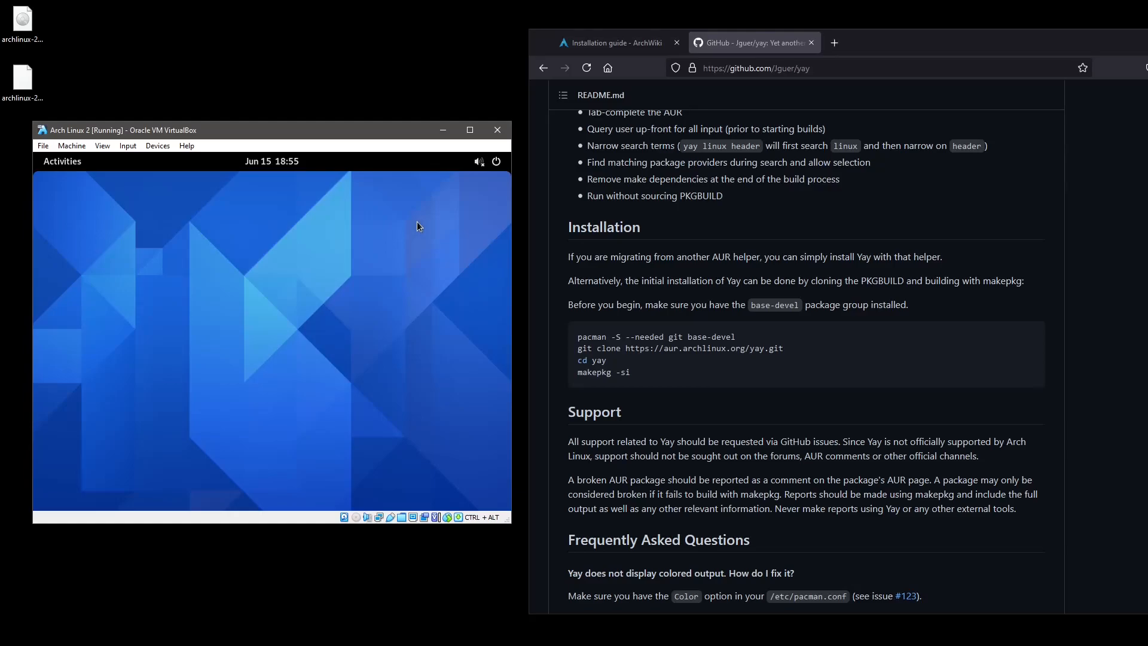
pyautogui.hotkey('ctrl', 'f')
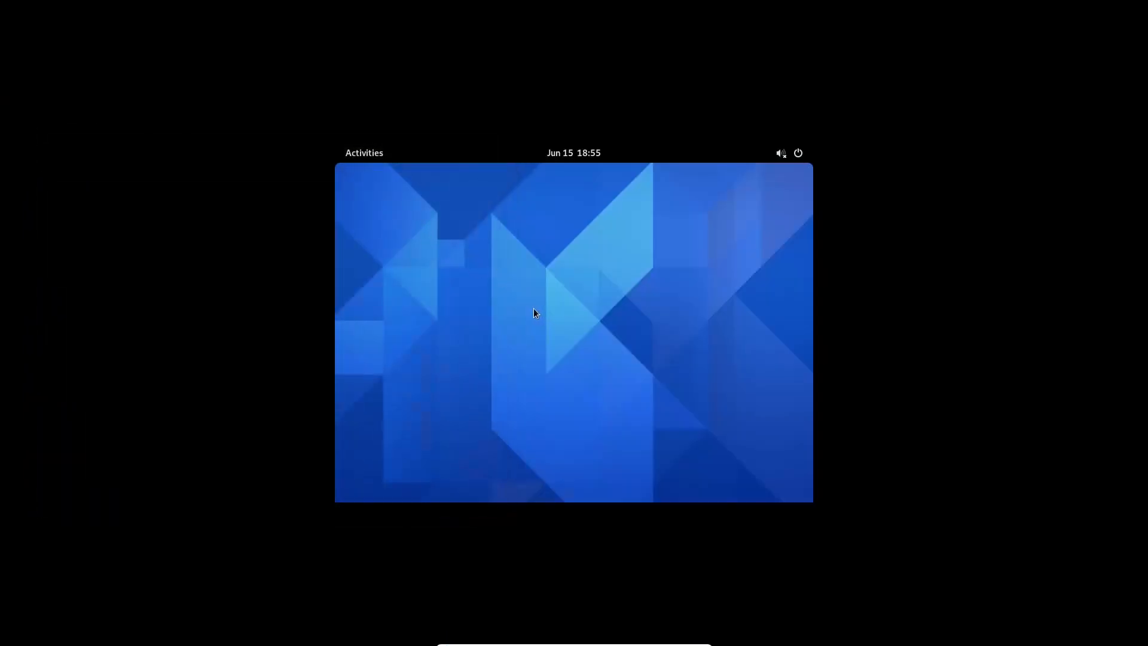
pyautogui.hotkey('ctrl', 'alt', 'f')
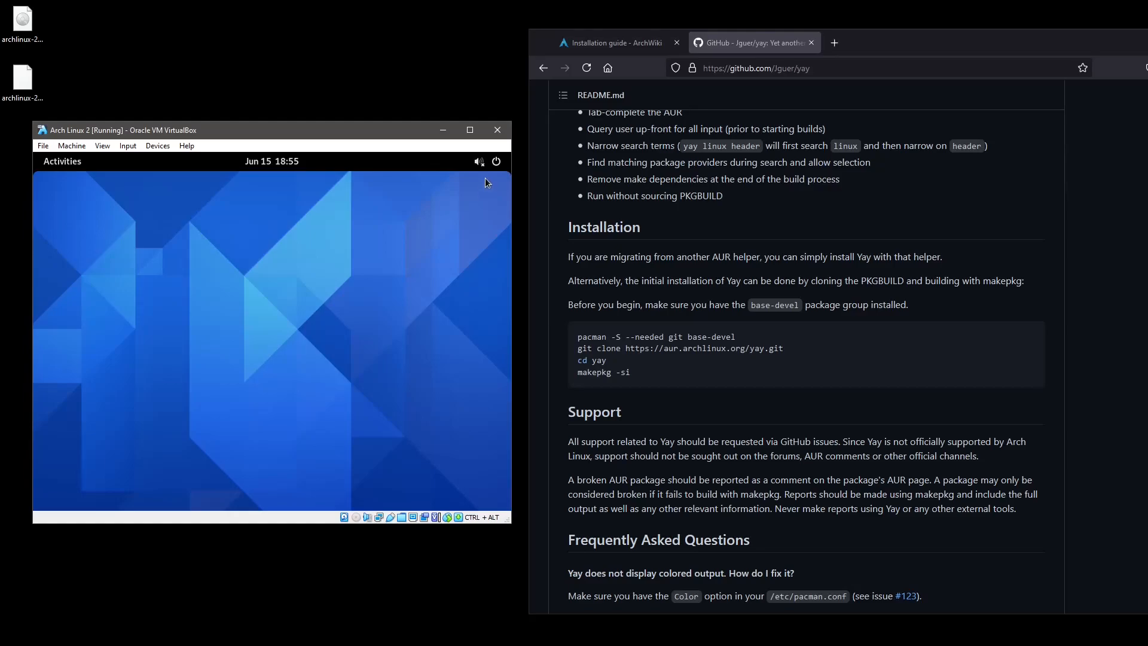
pyautogui.hotkey('ctrl', 'alt', 'f')
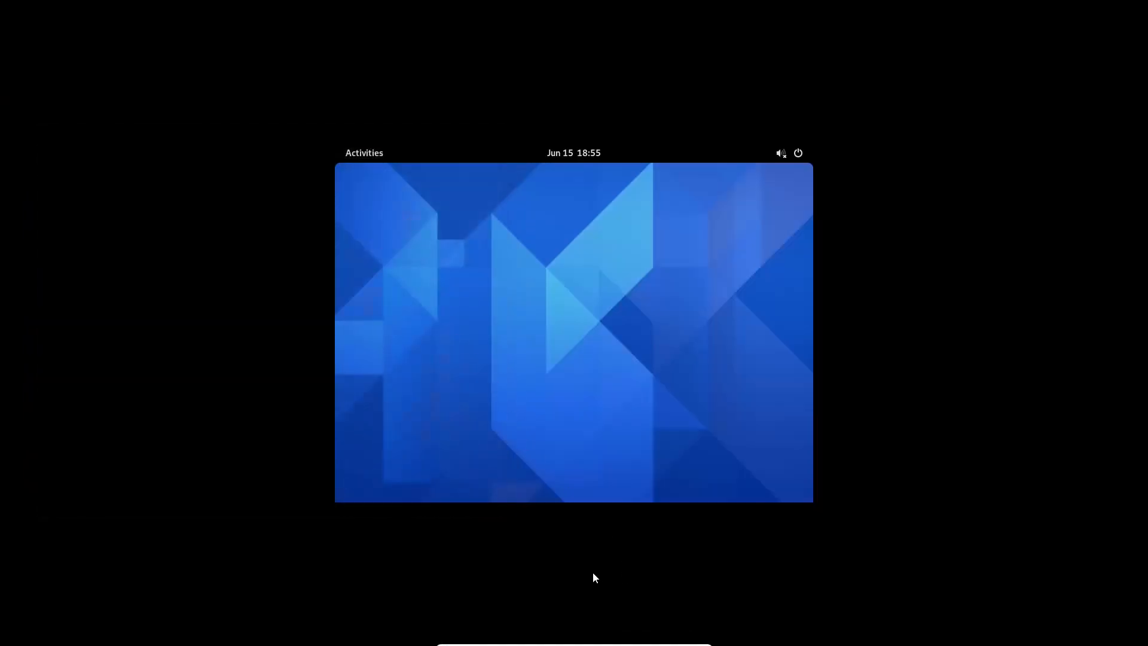
pyautogui.press('super')
pyautogui.click(574, 482)
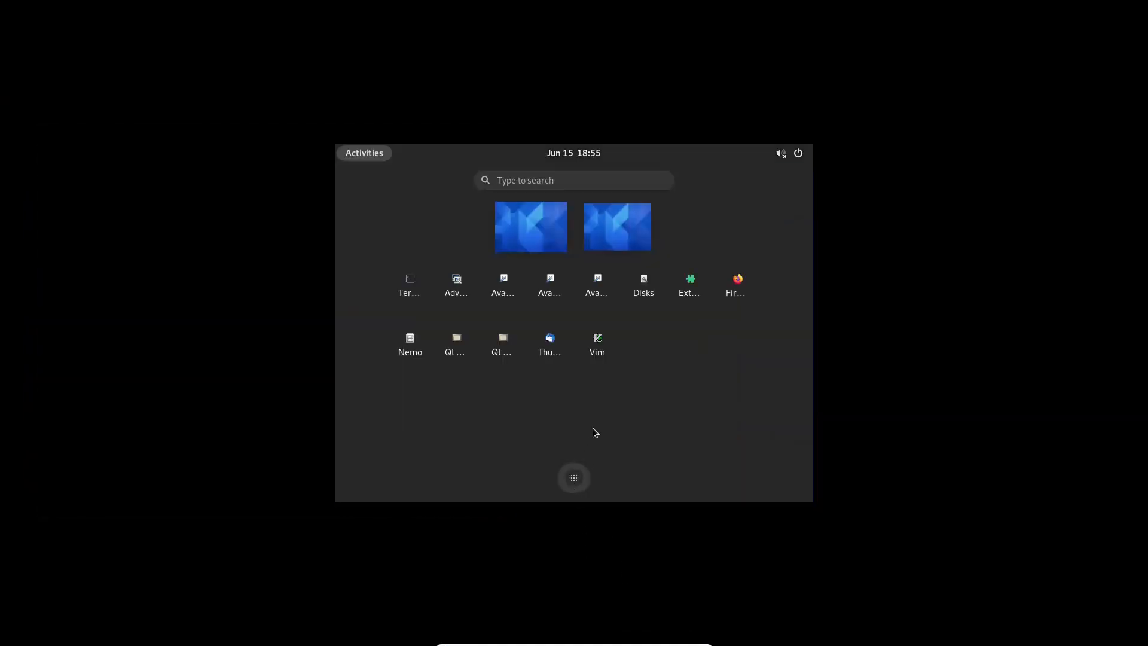
pyautogui.click(578, 478)
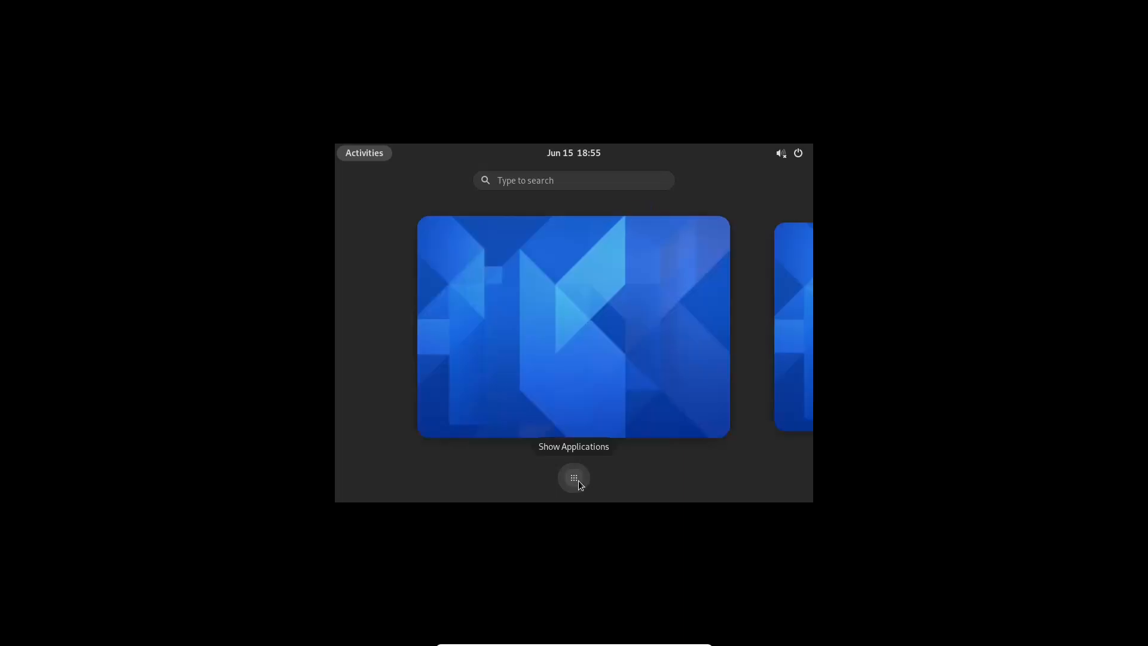
pyautogui.click(576, 396)
pyautogui.hotkey('ctrl', 'alt', 'f')
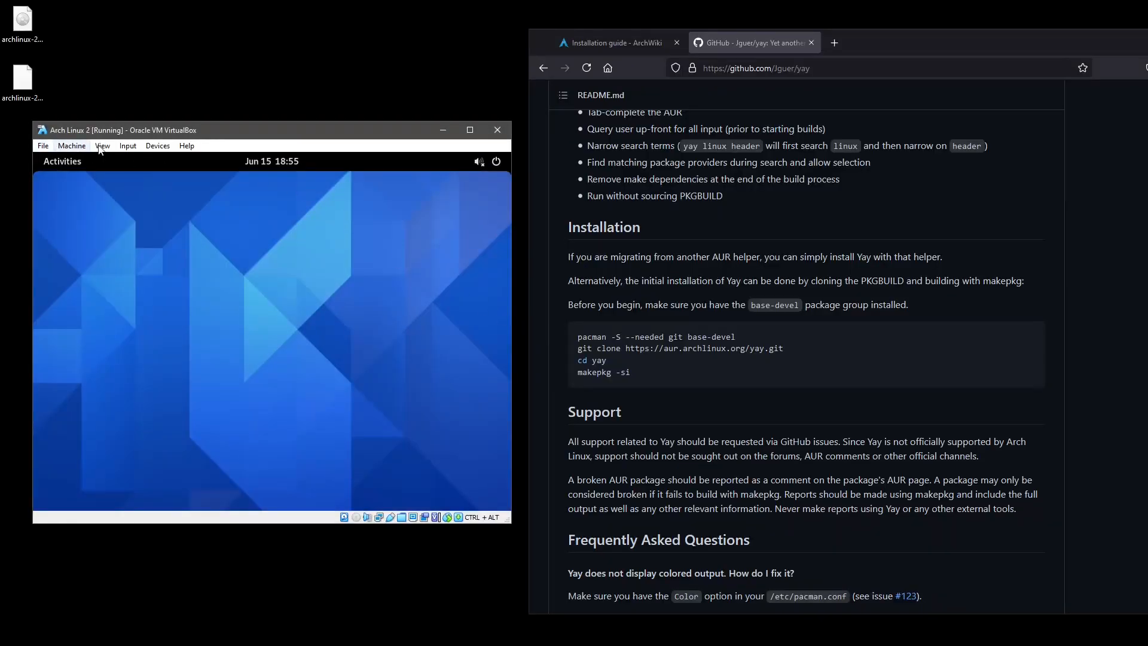
# Insert the archlinux ISO into the Arch Linux 2 guest's virtual optical drive.
pyautogui.click(160, 147)
pyautogui.moveTo(170, 160)
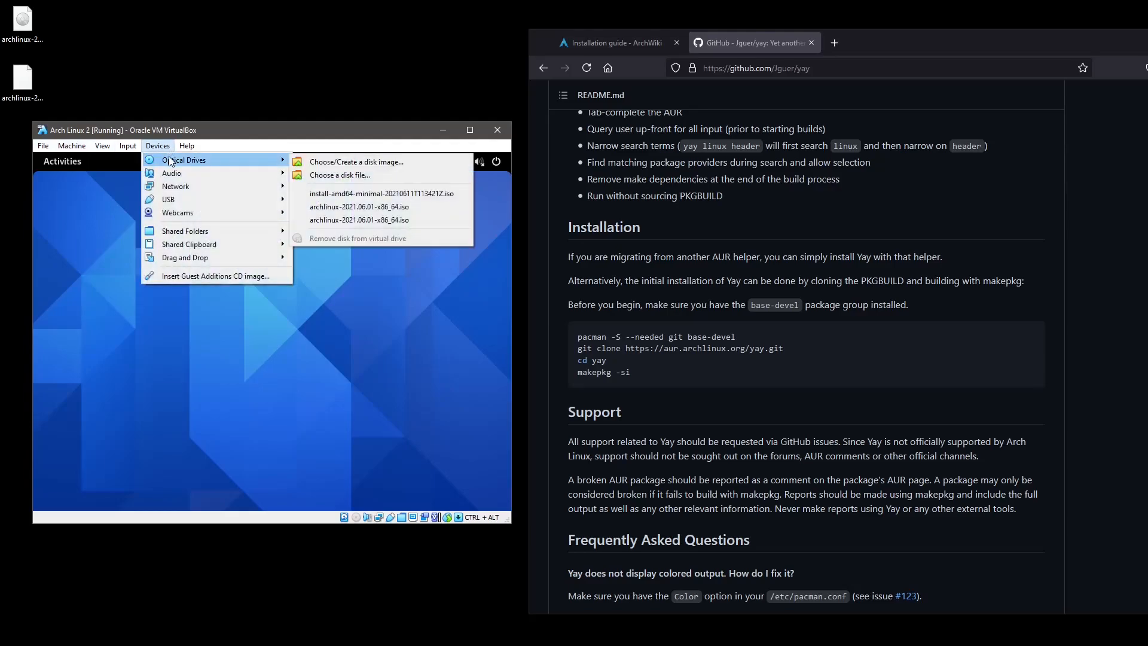
pyautogui.click(314, 211)
pyautogui.click(71, 146)
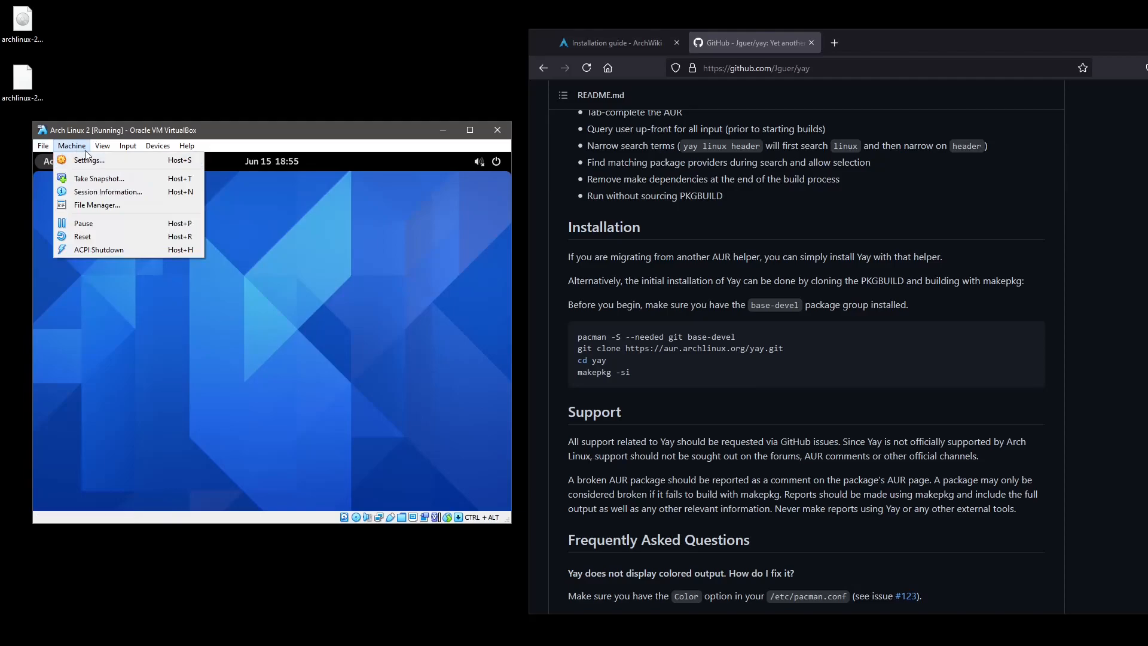
pyautogui.click(454, 214)
# Dismiss the ARCH_202106 disc notice and restart the guest from the GNOME power menu.
pyautogui.moveTo(394, 211)
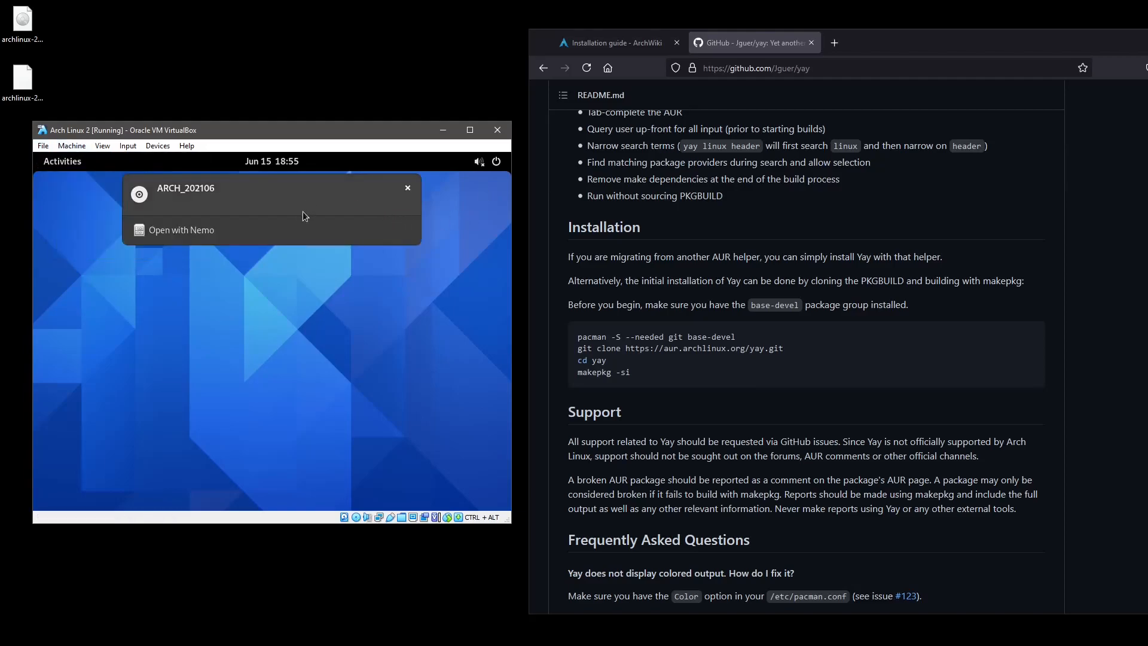
pyautogui.click(408, 189)
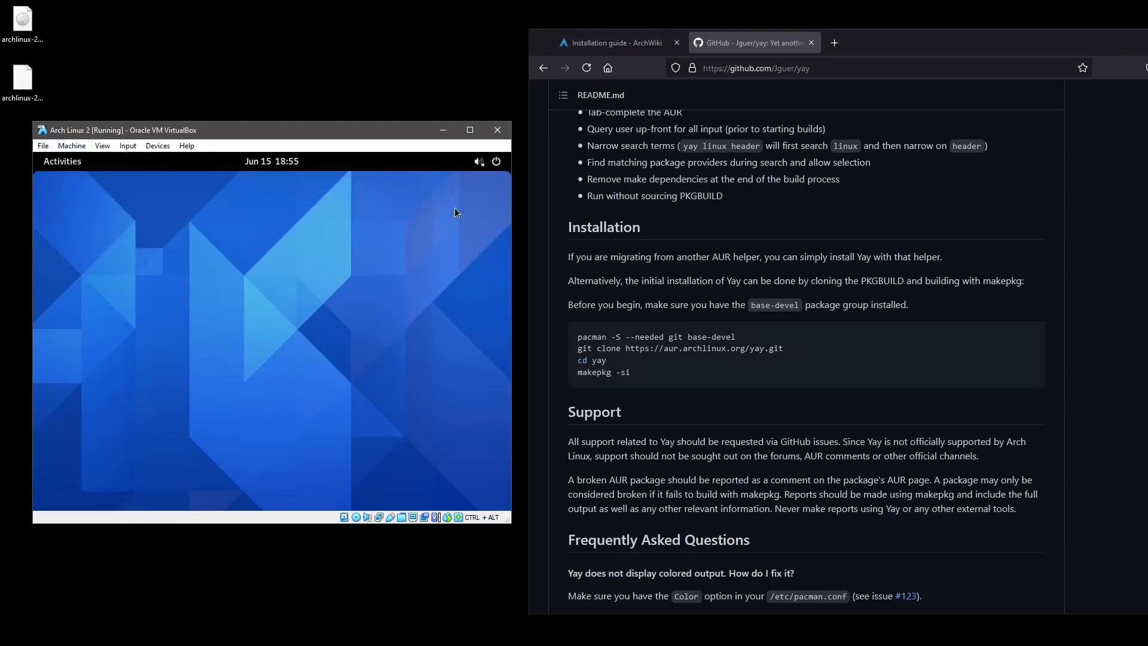
pyautogui.click(495, 164)
pyautogui.click(391, 246)
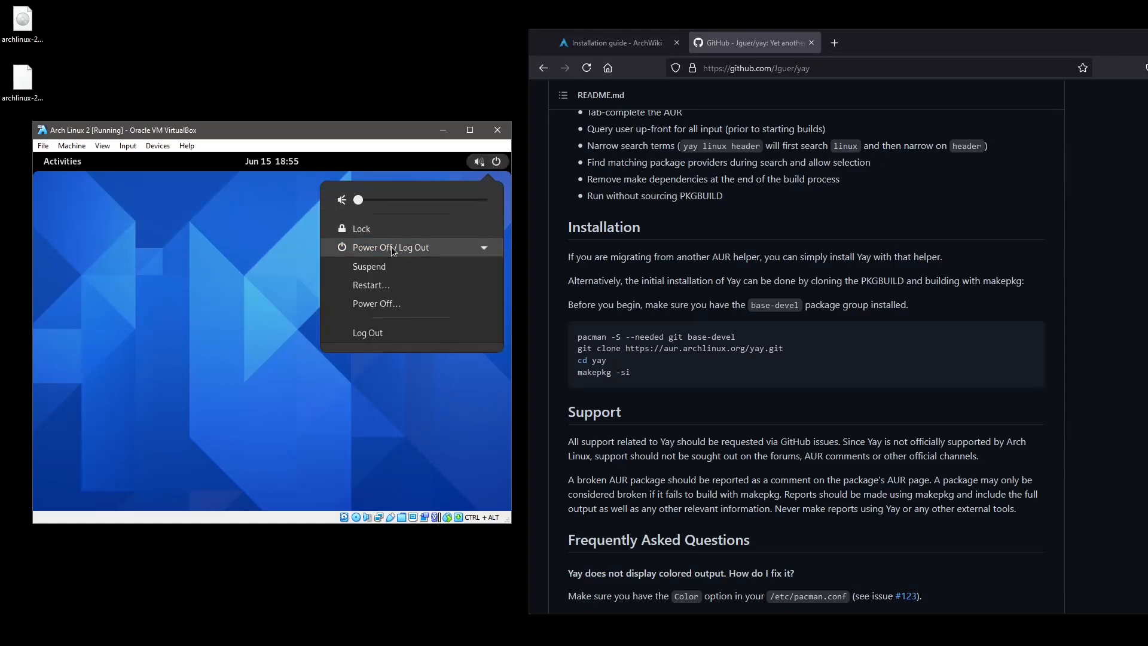
pyautogui.click(386, 284)
pyautogui.click(332, 368)
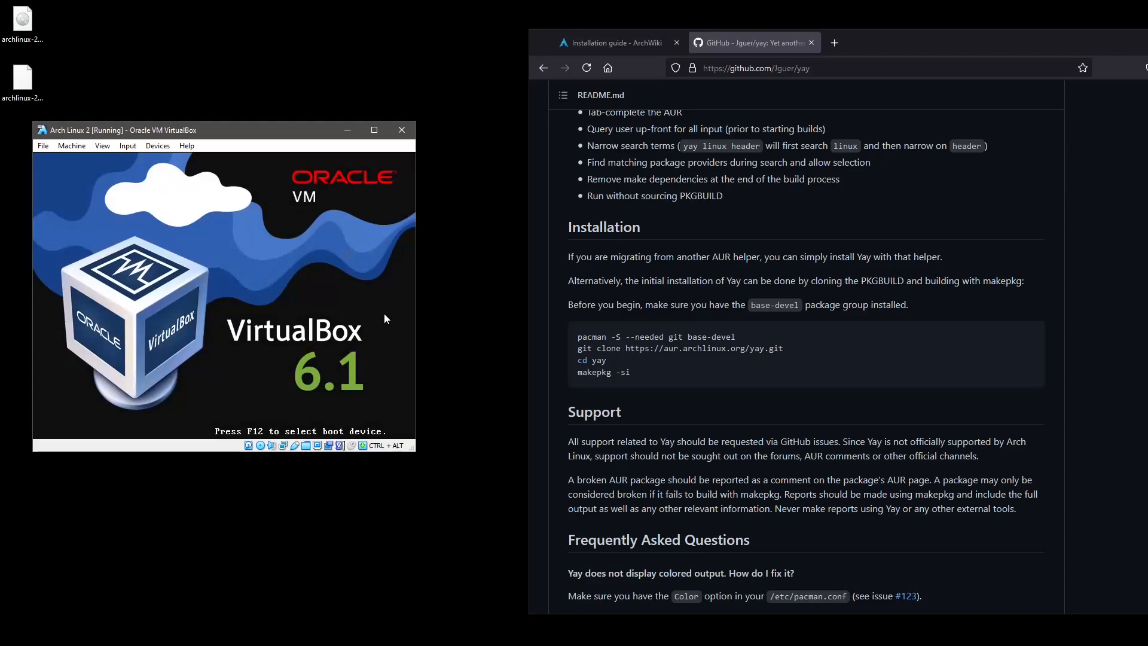
# Boot the Arch live ISO from the boot menu, then focus Firefox and open a new tab.
pyautogui.press('Return')
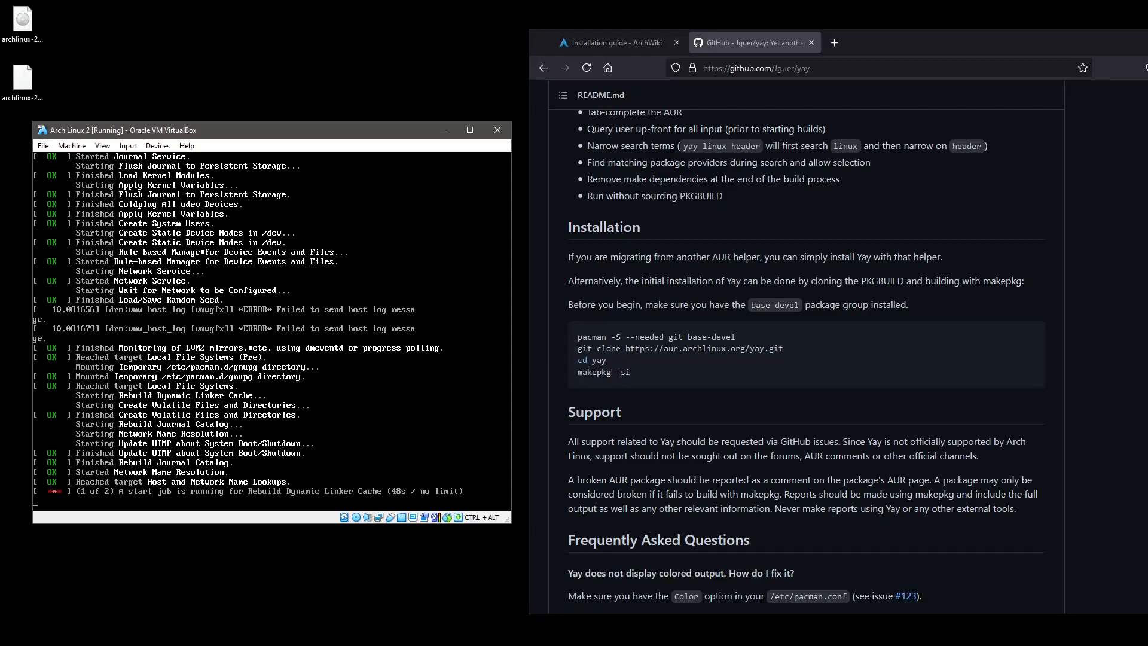
pyautogui.click(836, 228)
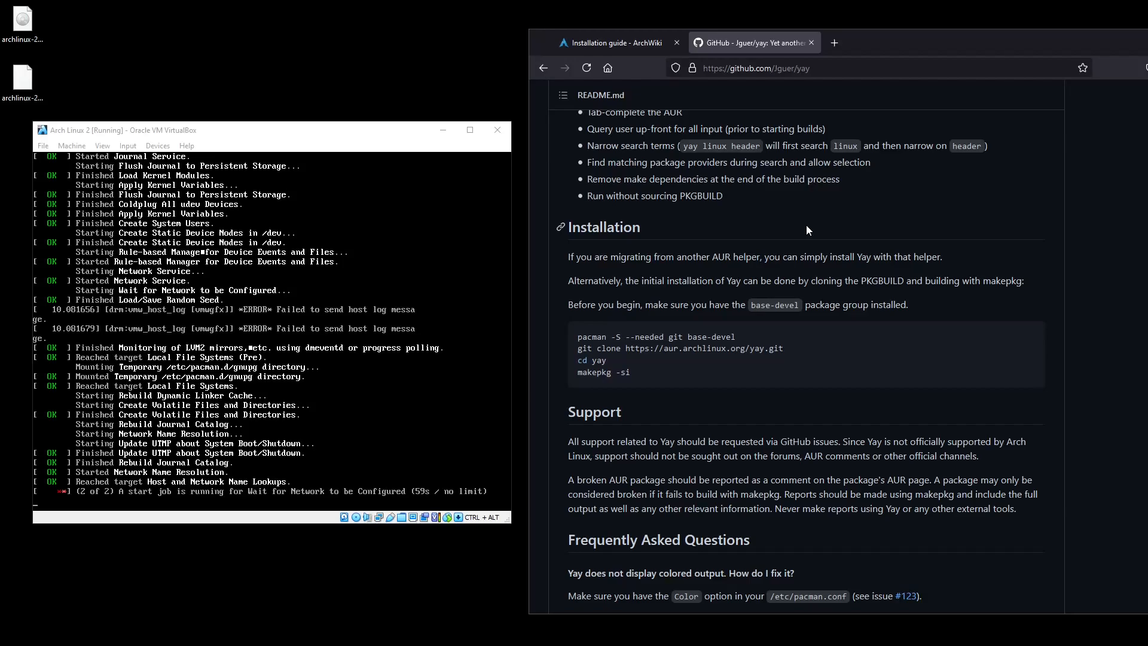
pyautogui.hotkey('ctrl', 't')
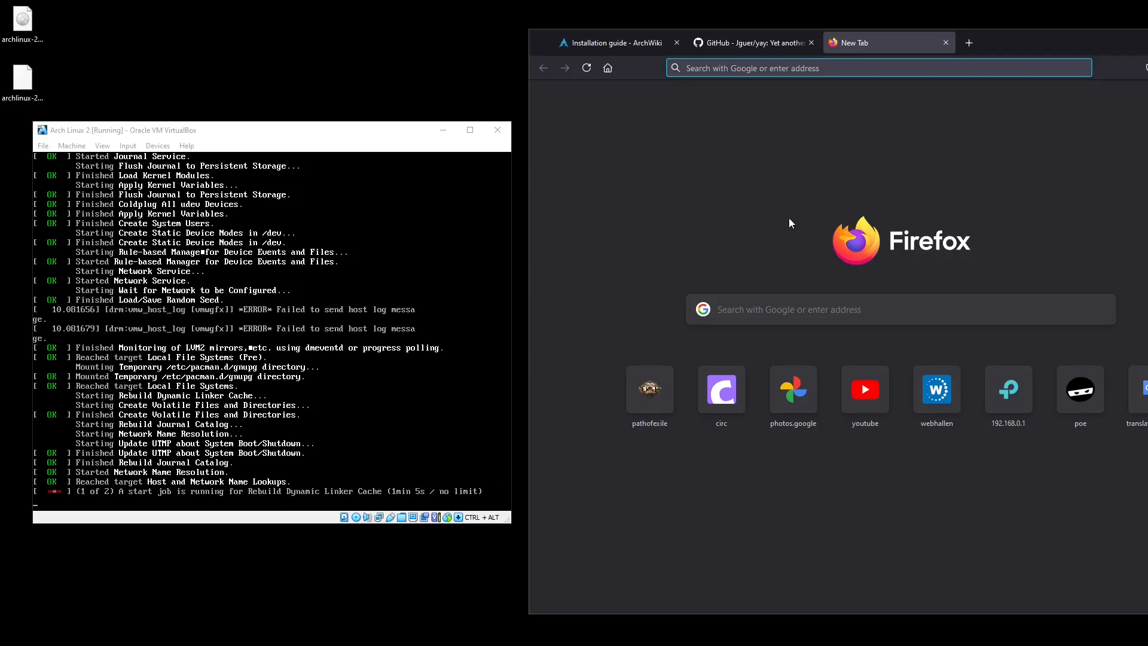
# Search Google for 'install arch linux' and scroll through the results.
pyautogui.write('install arc')
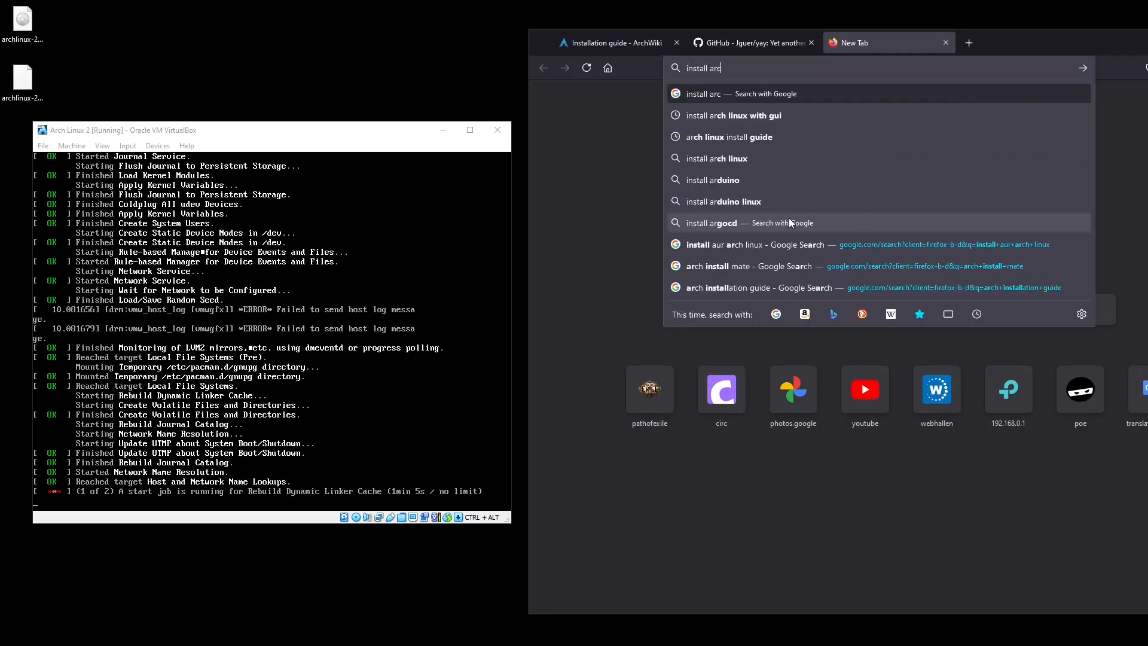
pyautogui.write('h linux')
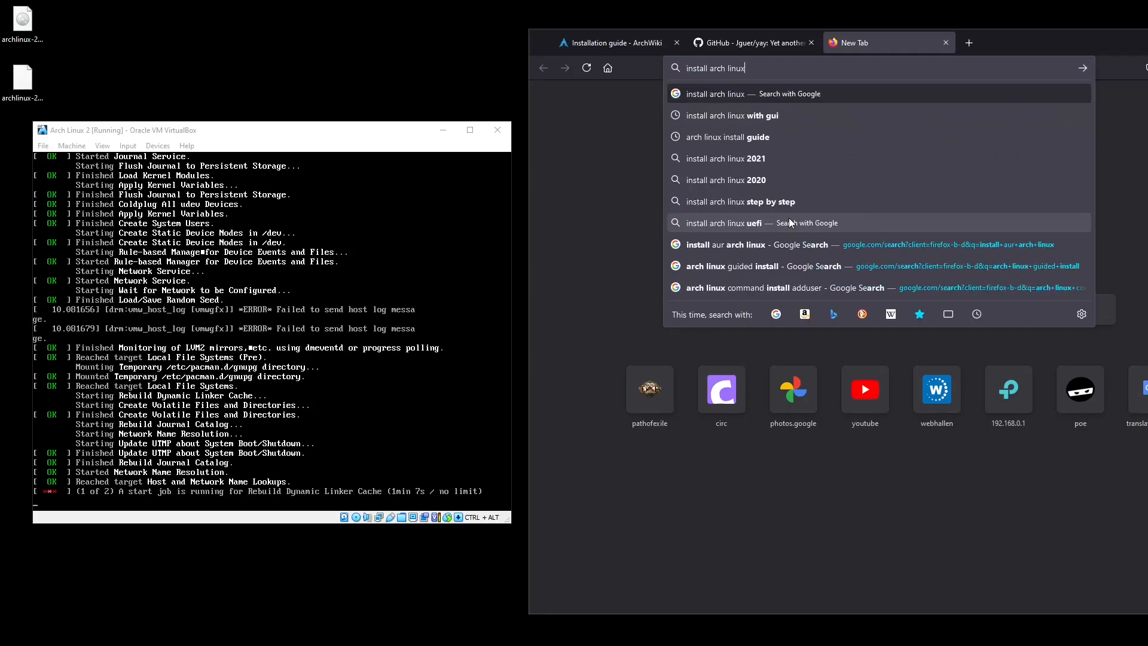
pyautogui.press('Return')
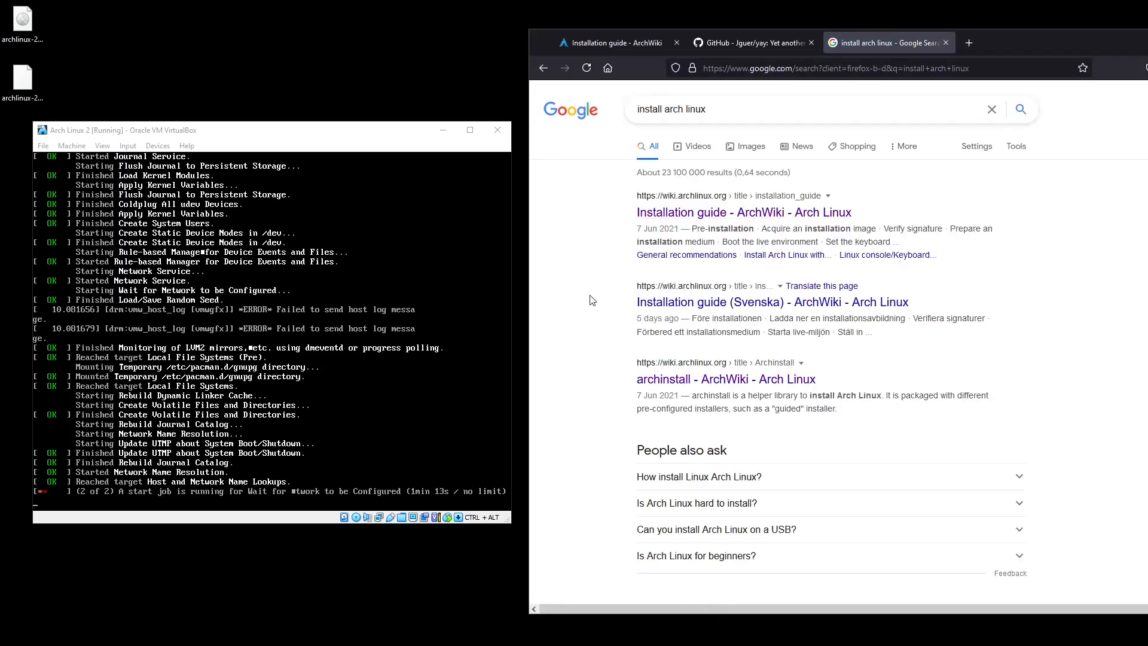
pyautogui.scroll(-3, 589, 305)
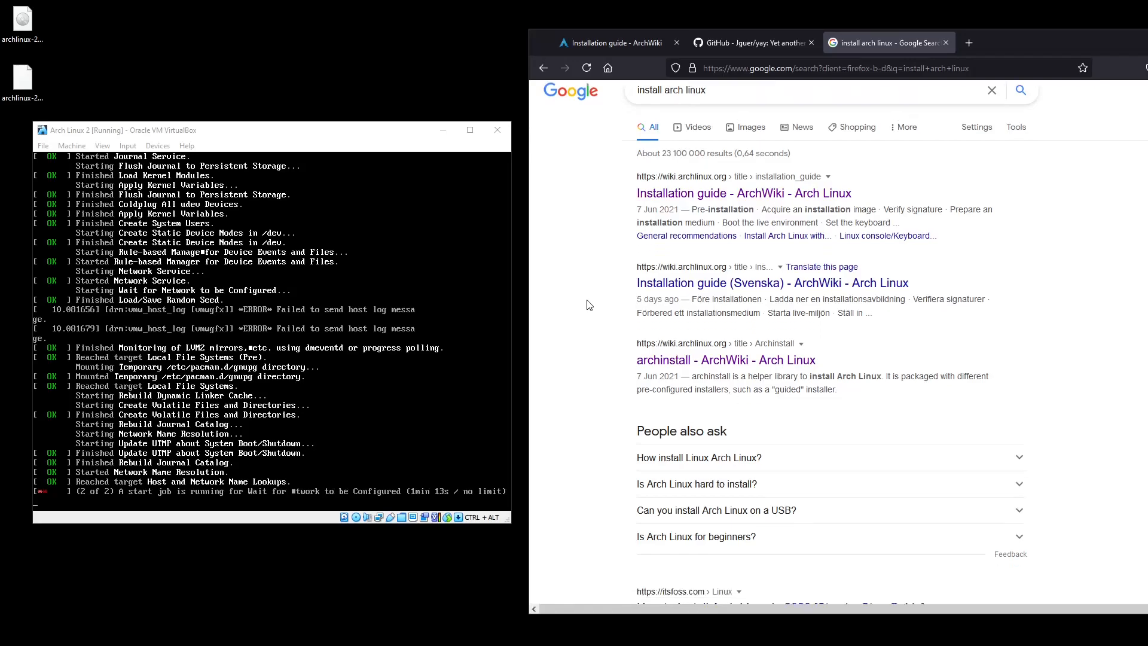
pyautogui.scroll(-1, 589, 305)
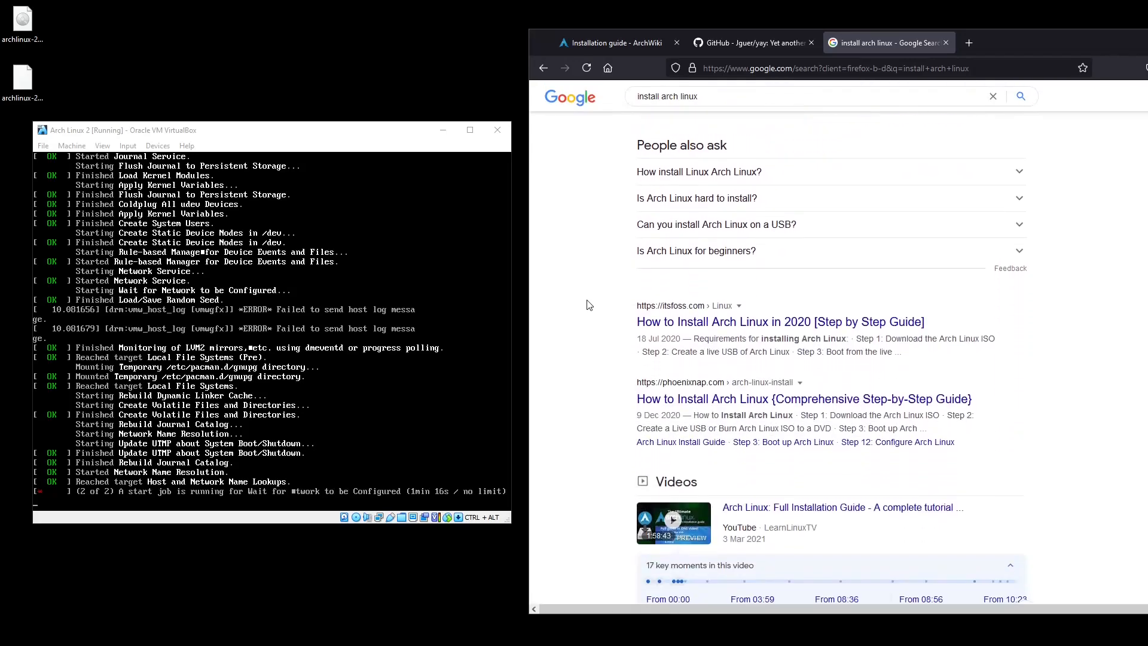
pyautogui.scroll(-7, 589, 304)
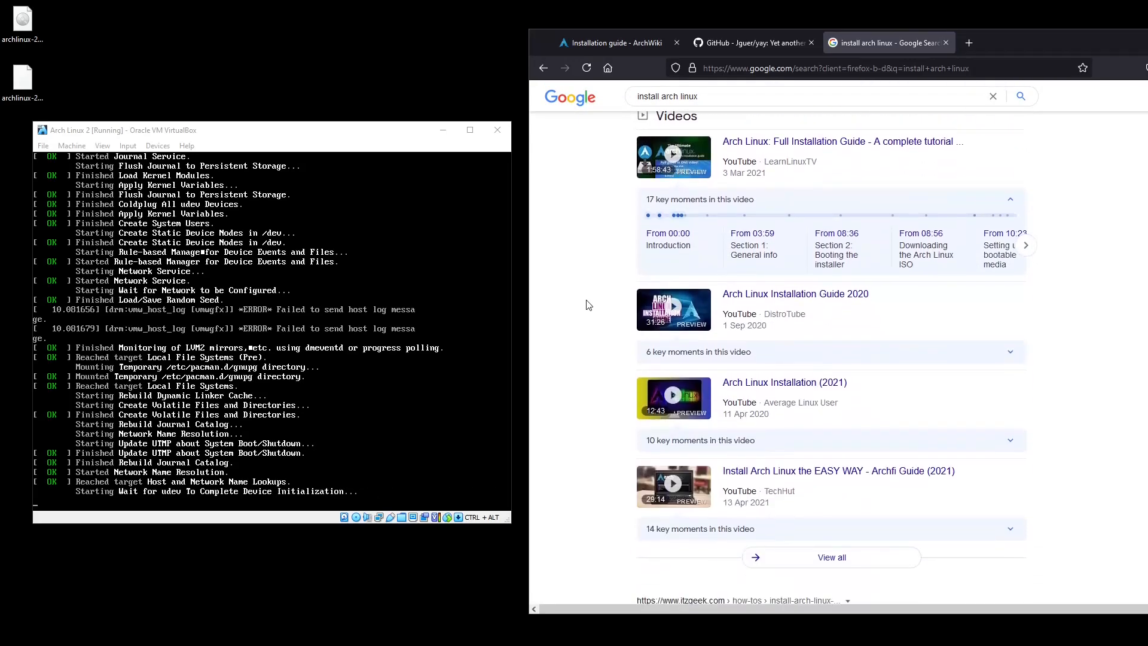
pyautogui.scroll(-3, 589, 305)
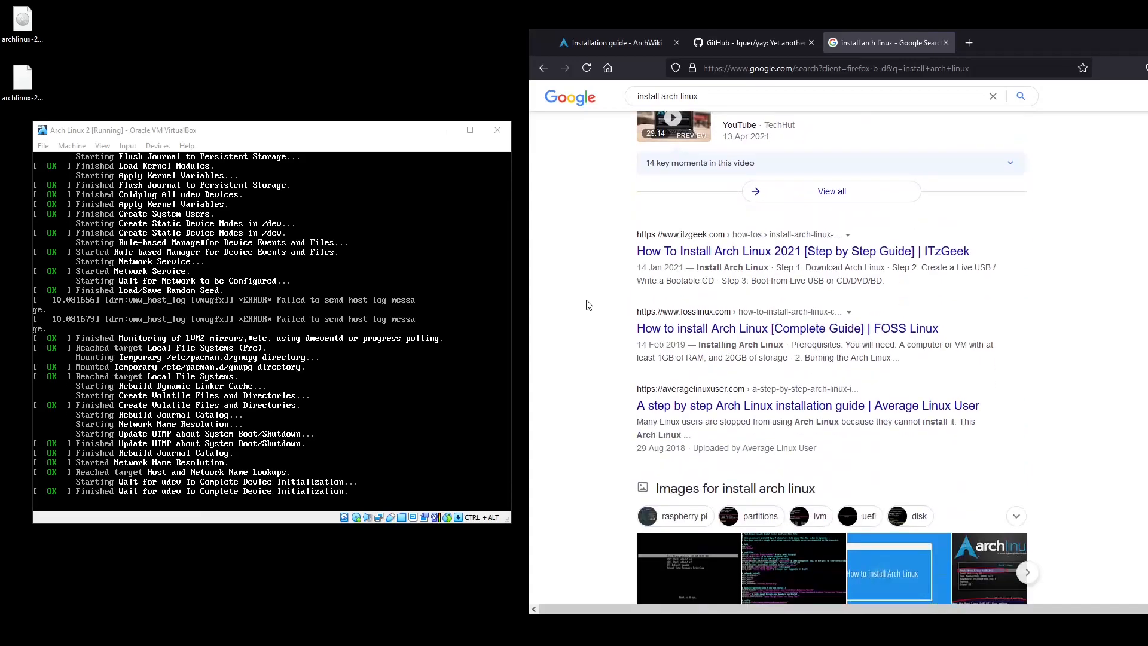
pyautogui.scroll(-3, 589, 305)
pyautogui.scroll(-3, 589, 305)
pyautogui.scroll(15, 598, 299)
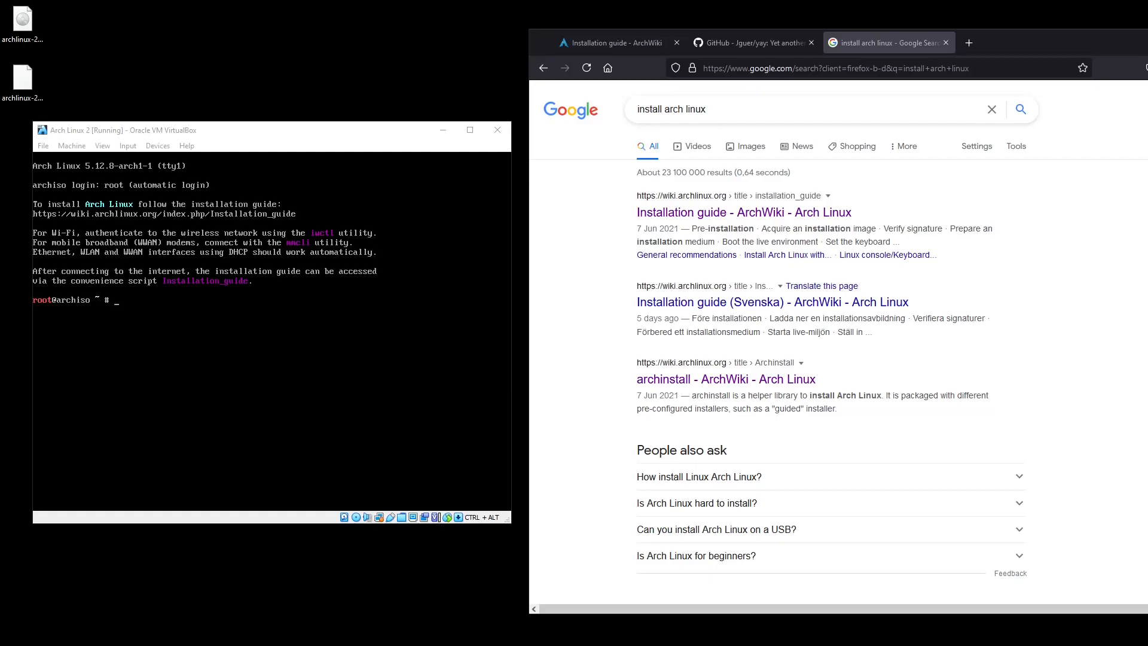
# Place the zen_installer ISO on the desktop and bring back Firefox's SourceForge Zen Installer page.
pyautogui.moveTo(1053, 47); pyautogui.dragTo(1147, 144)
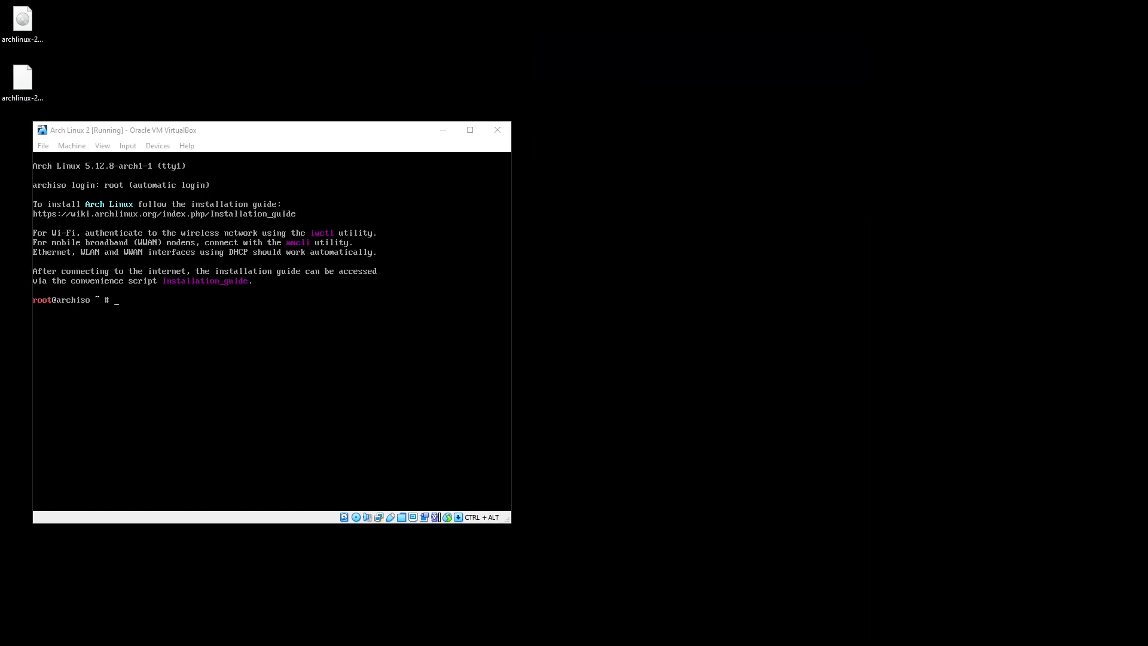
pyautogui.moveTo(1147, 477); pyautogui.dragTo(721, 251)
pyautogui.moveTo(1147, 60); pyautogui.dragTo(767, 46)
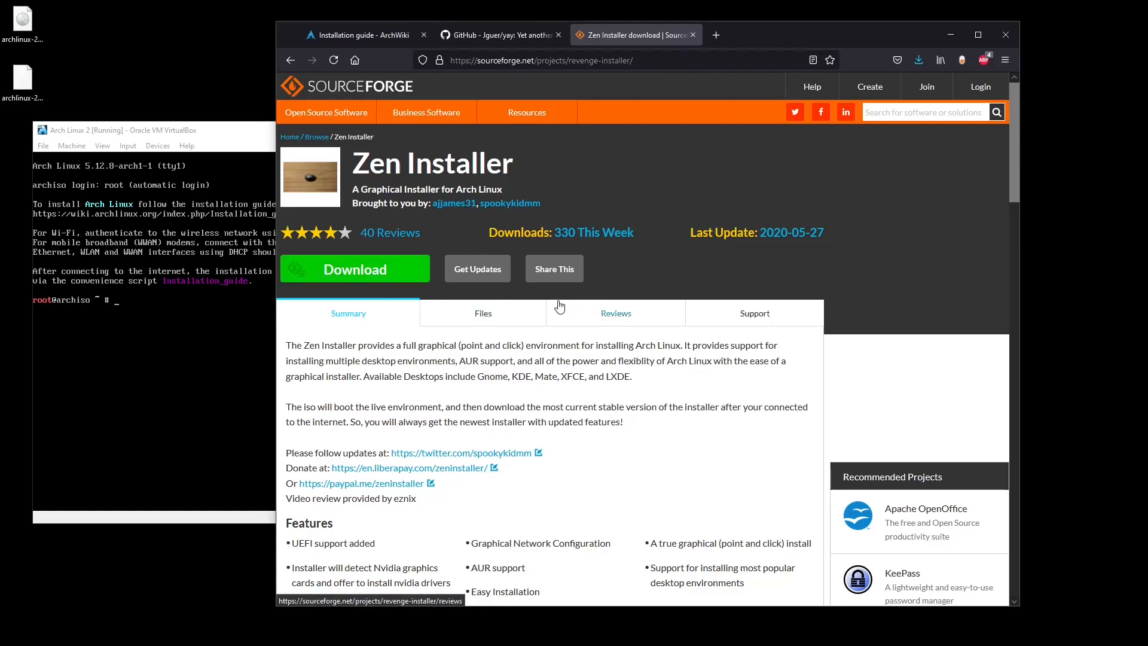
# Move Firefox and the Zen Installer ISO off screen and centre the Arch Linux 2 console.
pyautogui.moveTo(770, 44); pyautogui.dragTo(1024, 58)
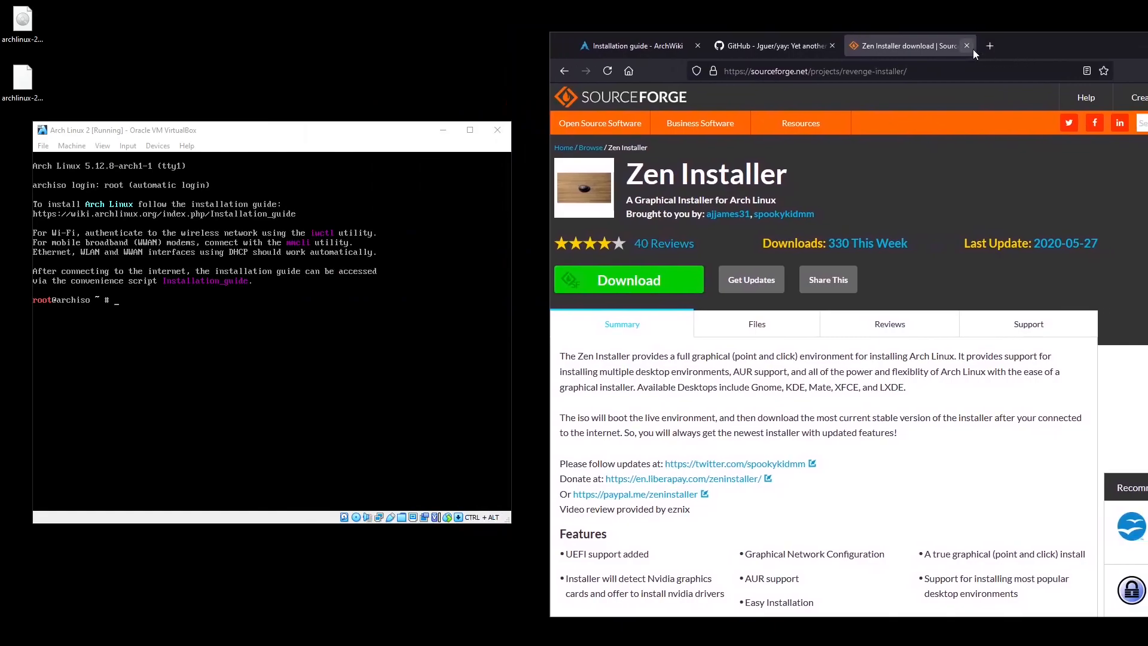
pyautogui.click(766, 46)
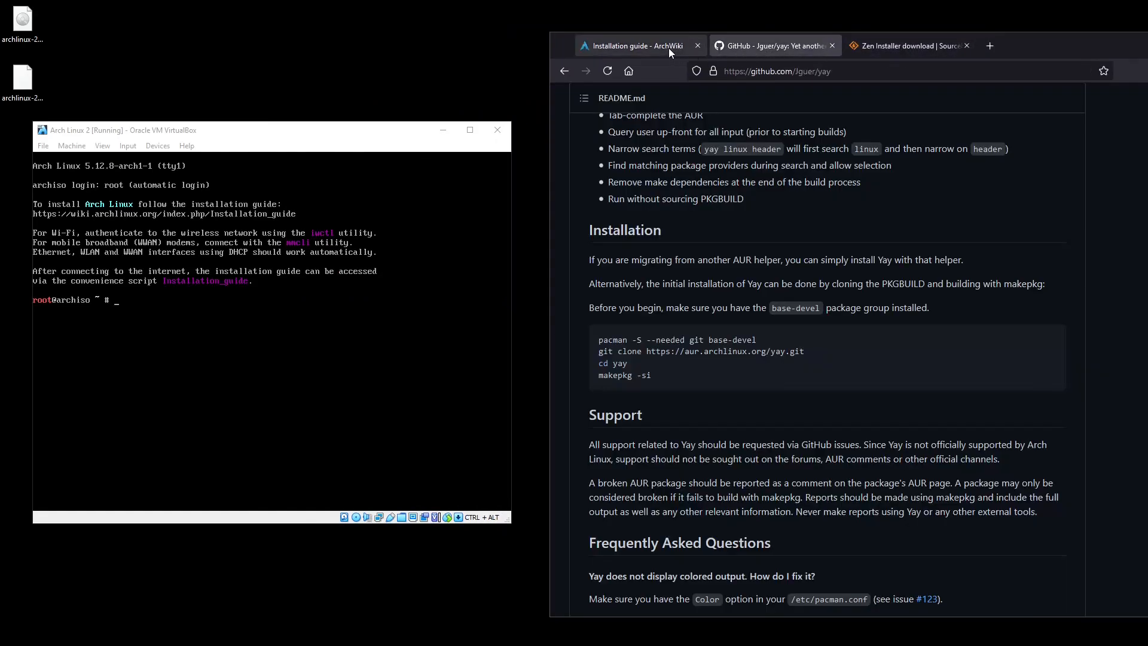
pyautogui.click(644, 46)
pyautogui.moveTo(1035, 43); pyautogui.dragTo(1147, 63)
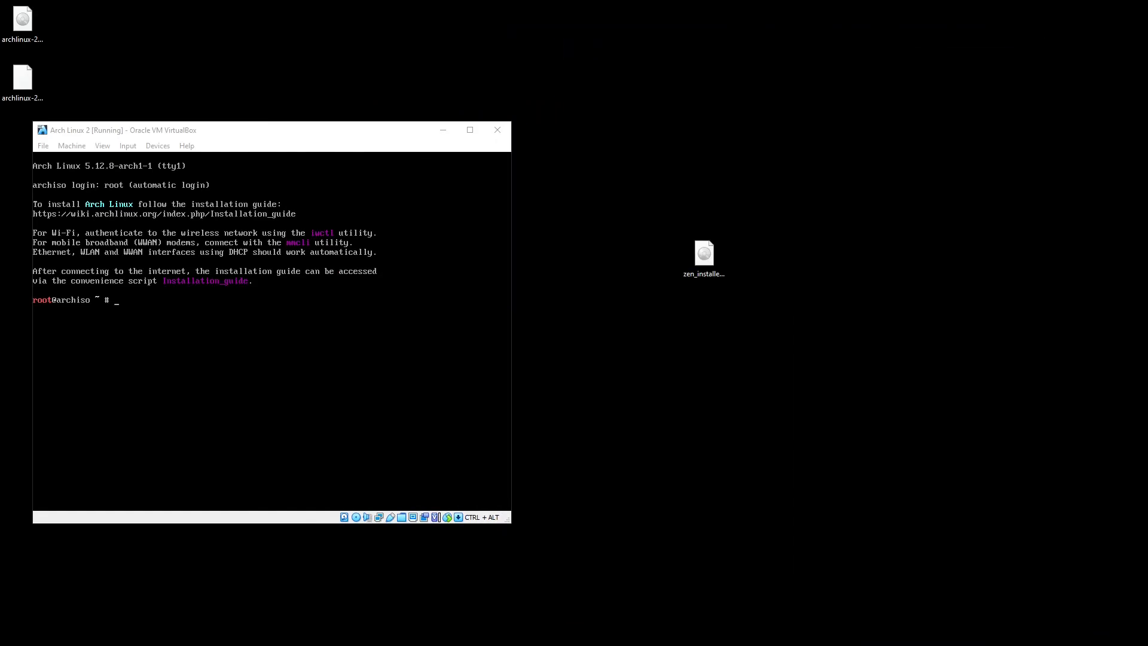
pyautogui.moveTo(783, 276); pyautogui.dragTo(1147, 417)
pyautogui.moveTo(356, 133); pyautogui.dragTo(638, 97)
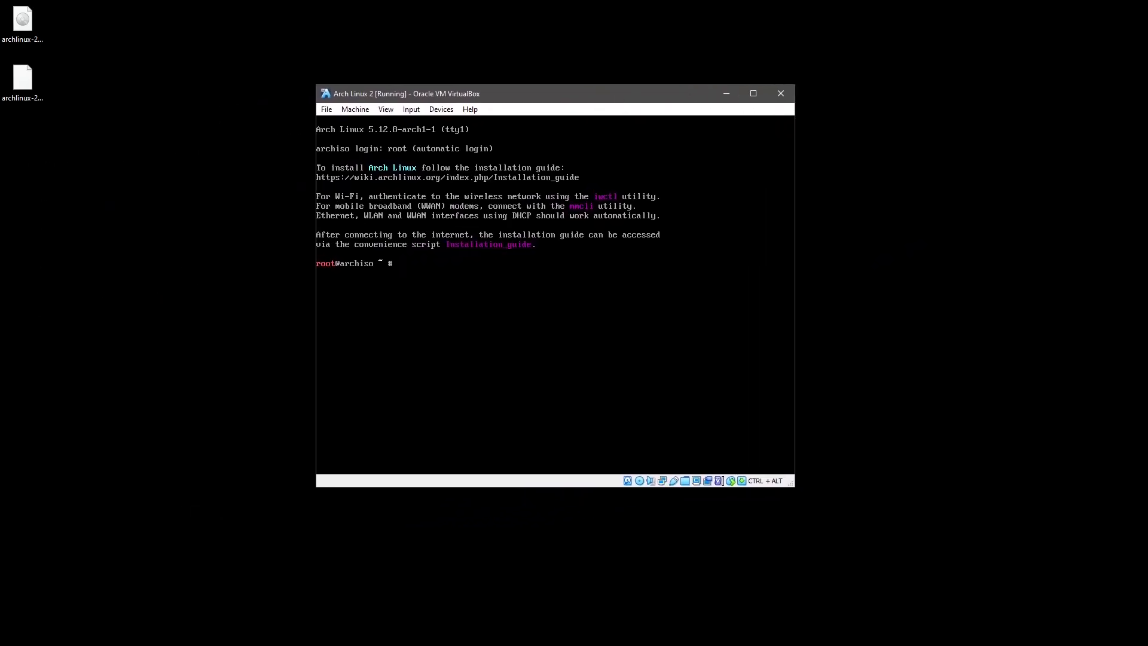
# Place the VirtualBox Manager at the upper right and the Arch Linux 2 console lower left.
pyautogui.hotkey('alt', 'Tab')
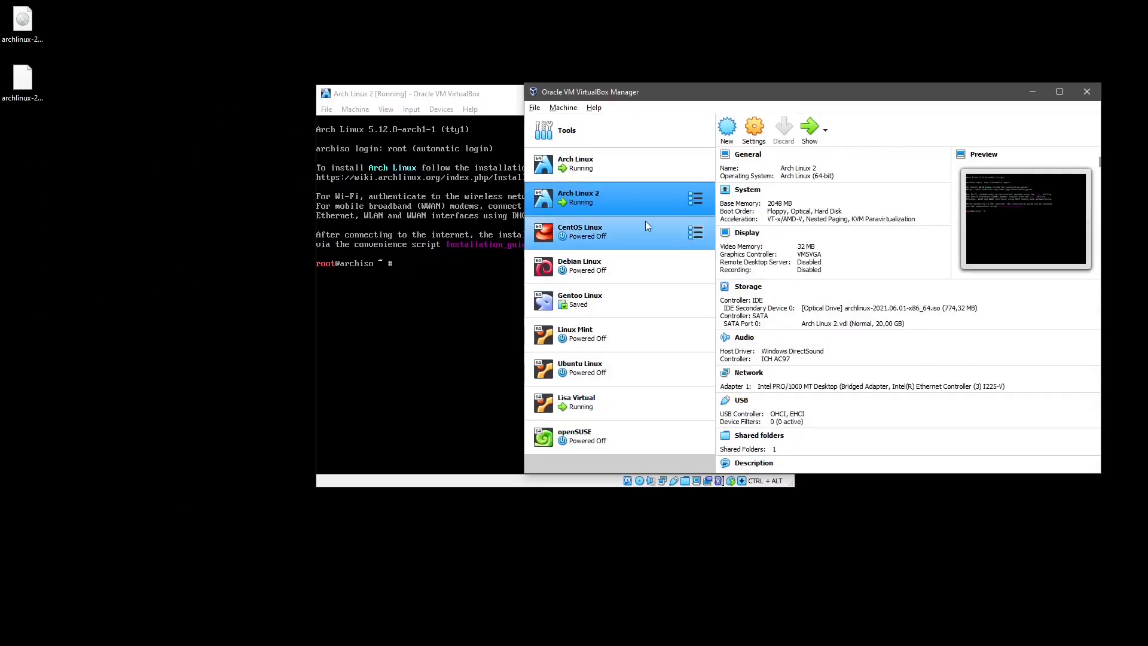
pyautogui.moveTo(589, 101); pyautogui.dragTo(565, 49)
pyautogui.moveTo(456, 99); pyautogui.dragTo(352, 178)
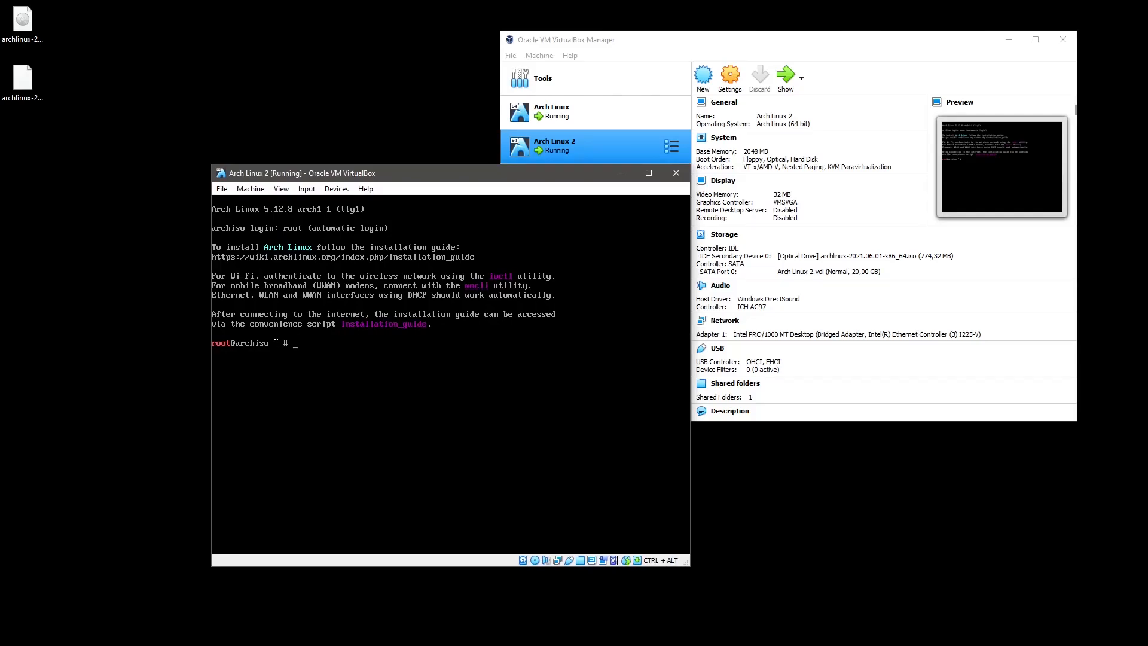
# Load the sv-latin1 keyboard layout in the live console.
pyautogui.write('loadke`')
pyautogui.press('Tab')
pyautogui.write('n')
pyautogui.write('ys')
pyautogui.write(' sv-latin')
pyautogui.write('1')
pyautogui.press('Return')
# Mount /dev/sda3 at /mnt and /dev/sda1 at /mnt/boot, then arch-chroot into /mnt.
pyautogui.write('m')
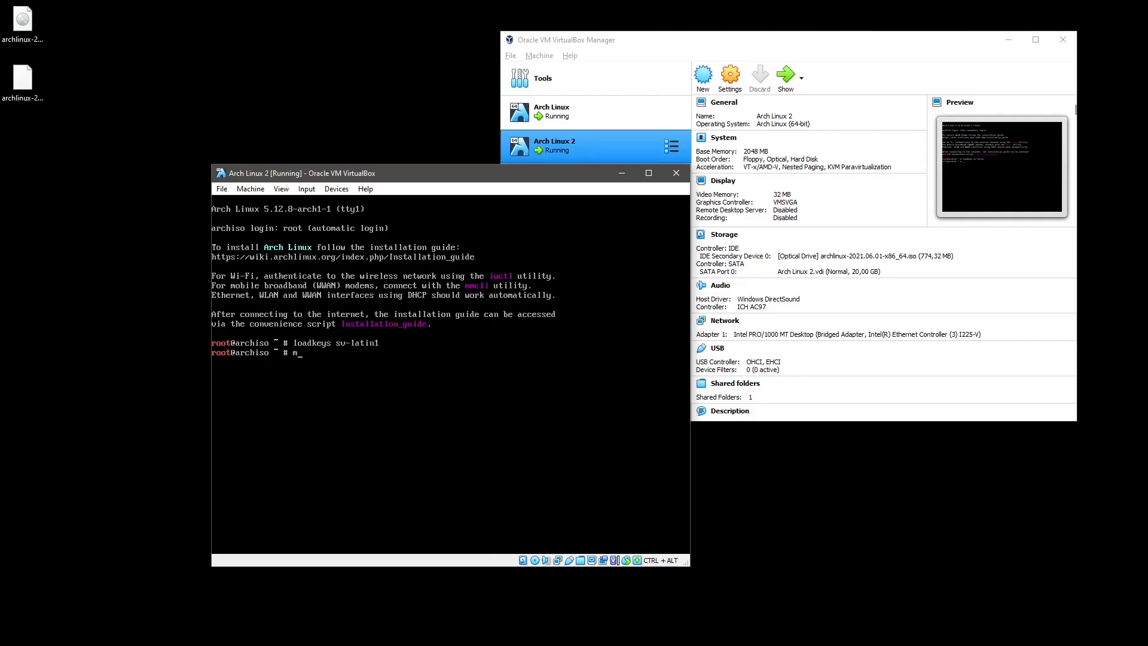
pyautogui.write('ount /dev/sda3 /mnt')
pyautogui.press('Return')
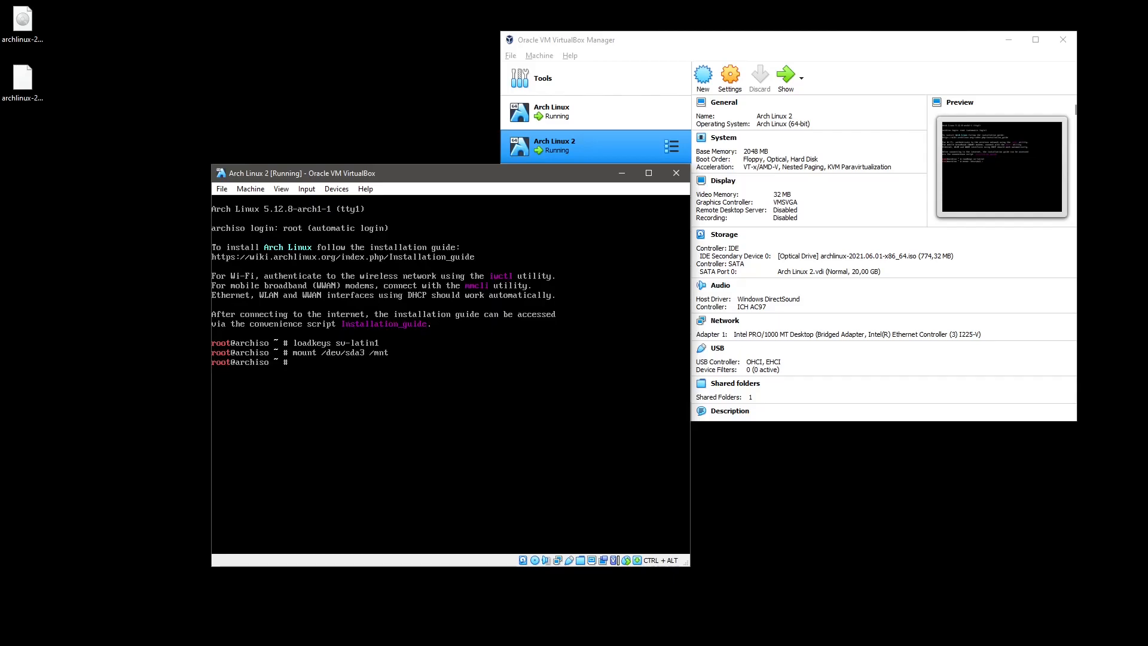
pyautogui.write('mount /dev/sda1 /mnt/boot/')
pyautogui.press('Return')
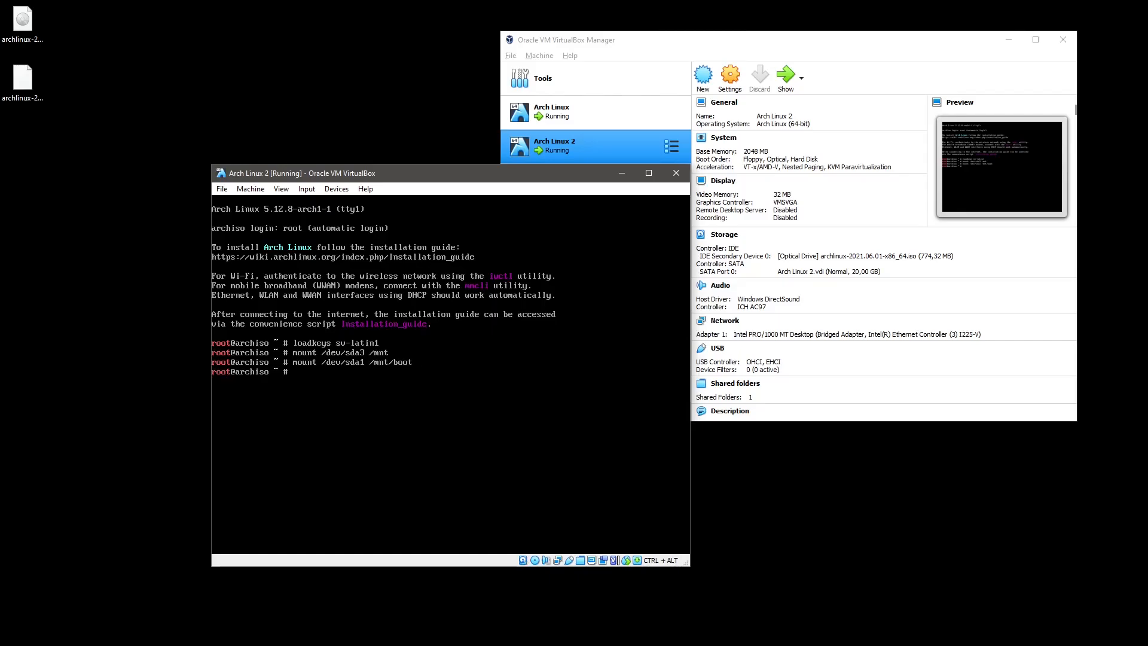
pyautogui.write('arch-chroot /mnt')
pyautogui.press('Return')
# Run pacman -S gnome, accepting all group members, the default emoji font provider and the install.
pyautogui.write('pacman')
pyautogui.write('-S gnome')
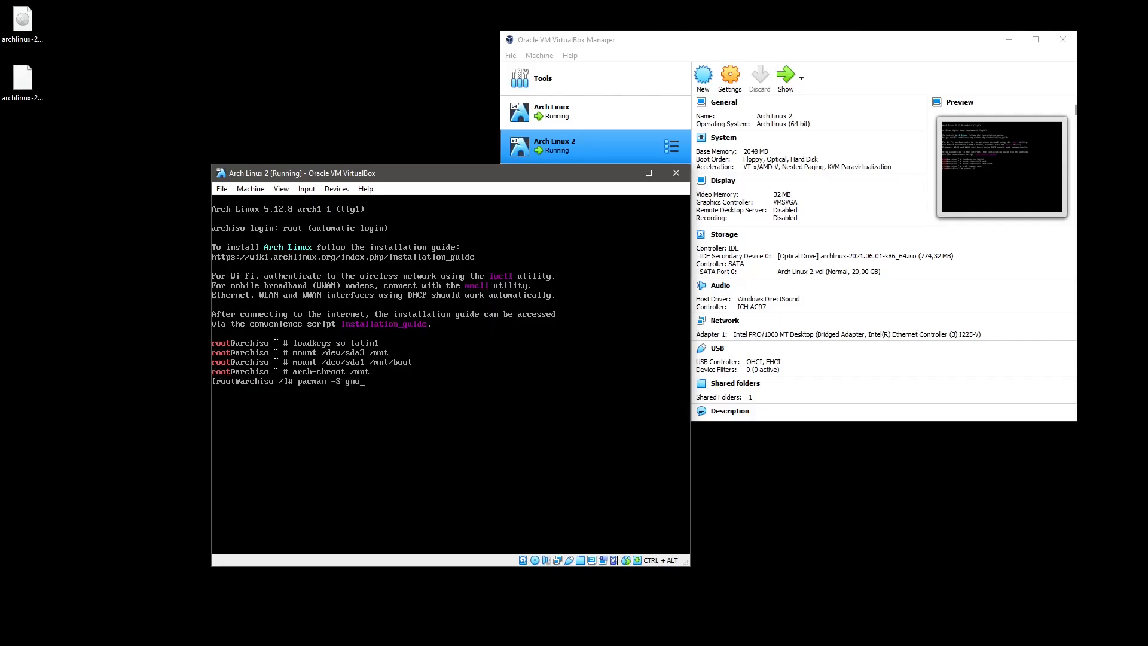
pyautogui.press('Return')
pyautogui.press('Return')
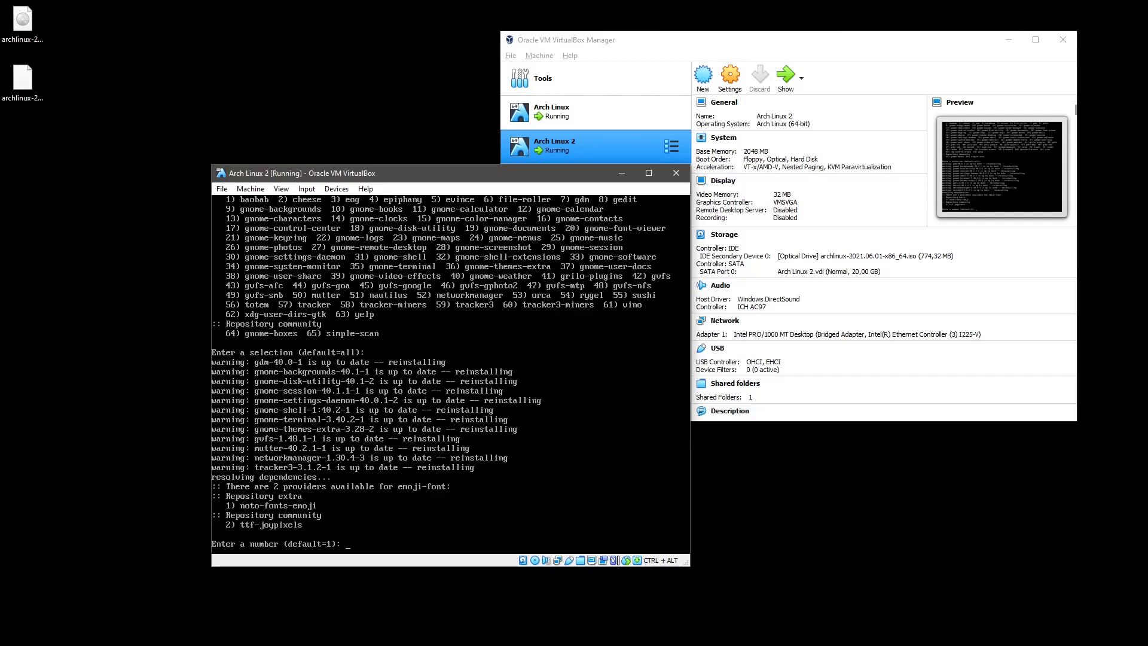
pyautogui.press('Return')
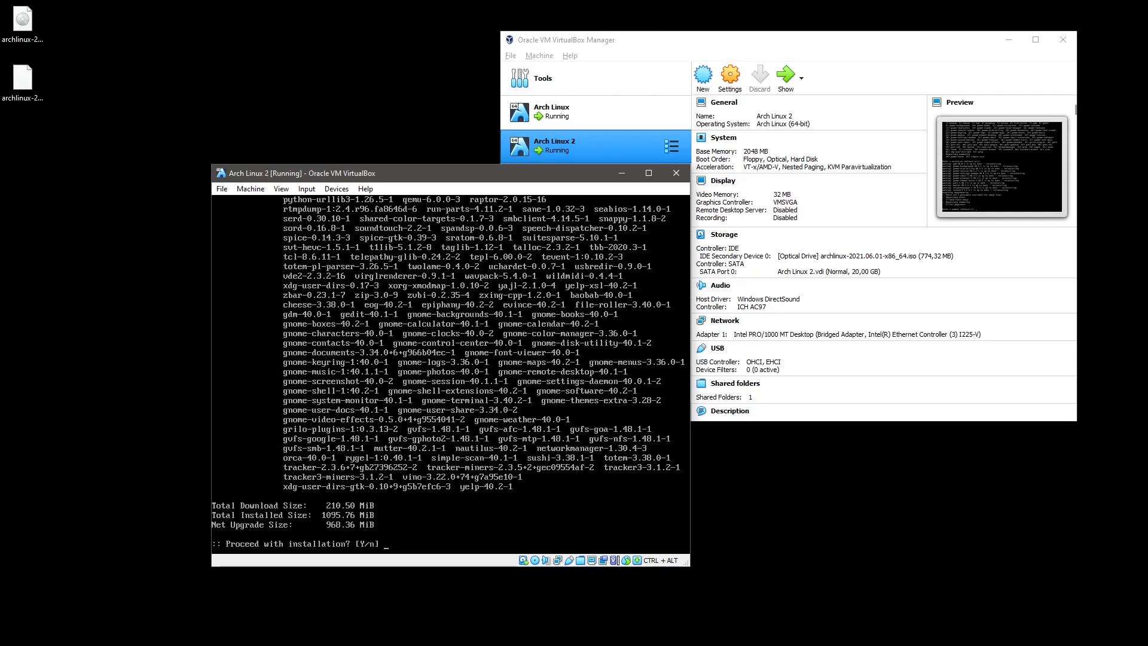
pyautogui.press('Return')
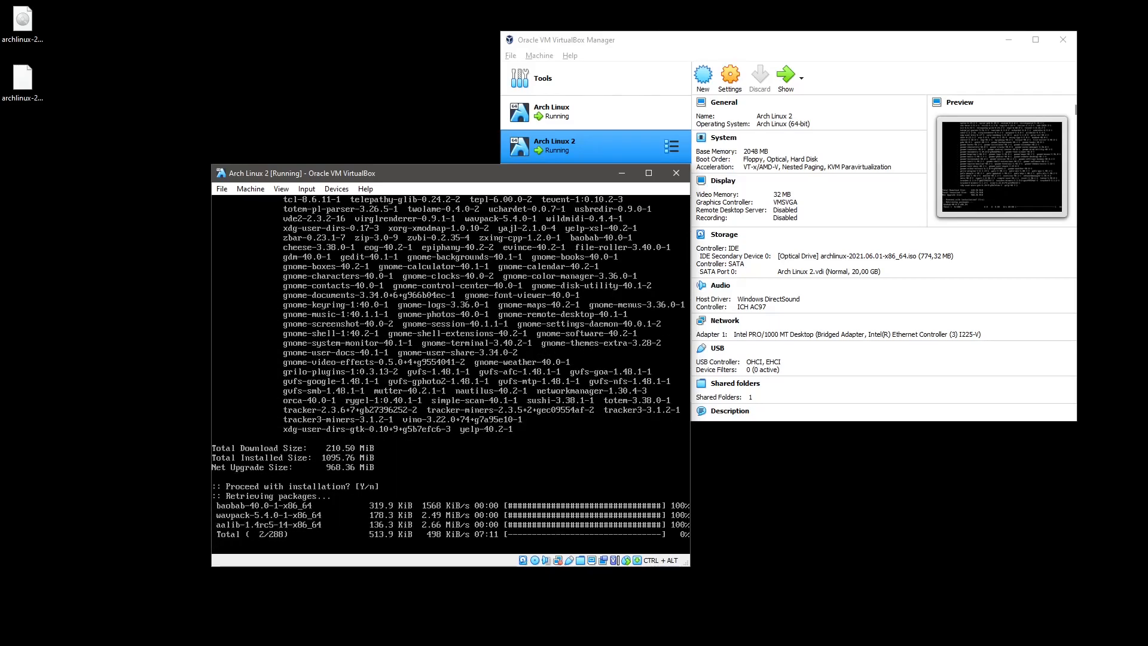
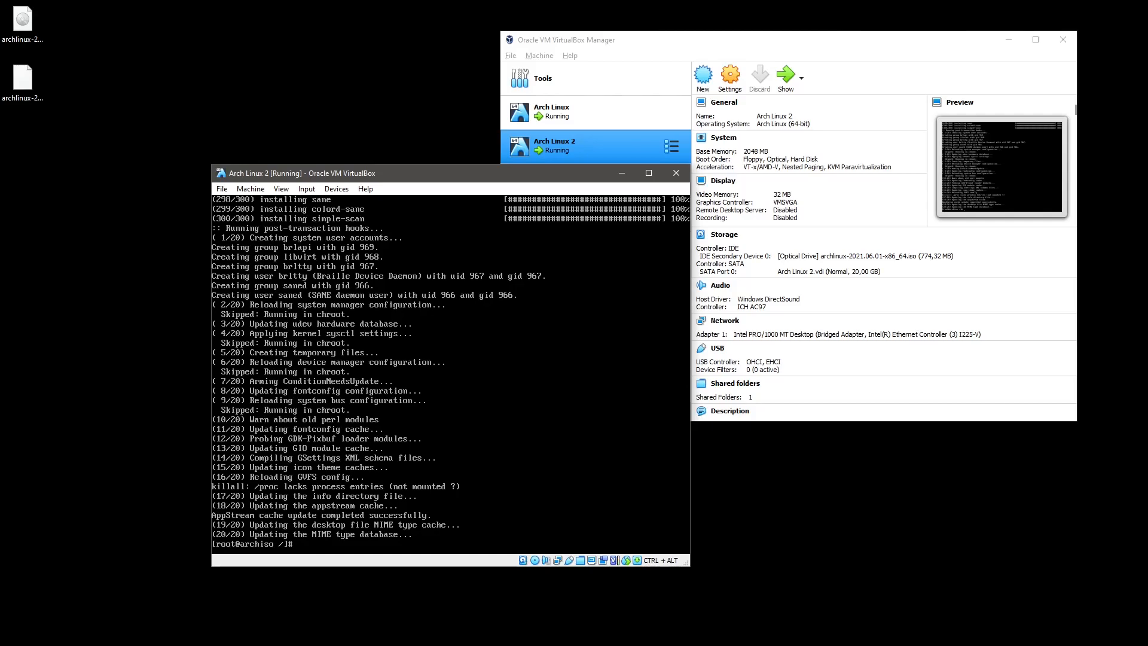
# Search the package database for GNOME packages with pacman -Ss gnome.
pyautogui.write('pacman -S gnome')
pyautogui.press('Left')
pyautogui.press('Left')
pyautogui.press('Left')
pyautogui.press('Left')
pyautogui.press('Left')
pyautogui.press('Left')
pyautogui.write('s')
pyautogui.press('Return')
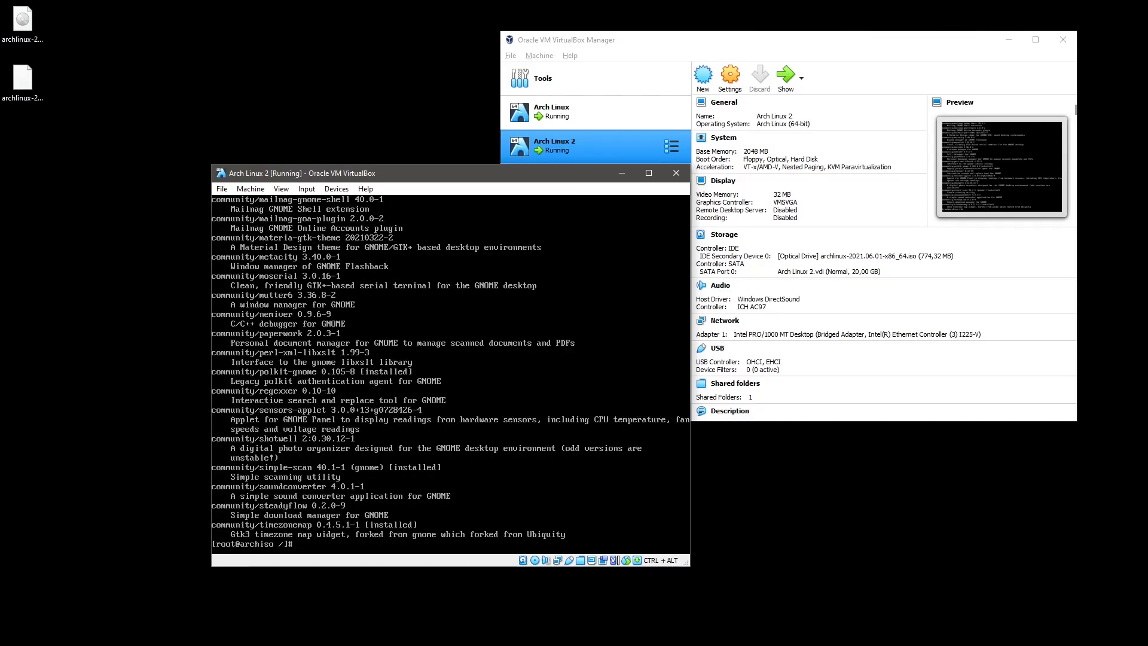
# Rerun the search filtered through grep "/gnome" to list only gnome-prefixed packages.
pyautogui.press('Up')
pyautogui.write('gr')
pyautogui.write('ep "/gnome')
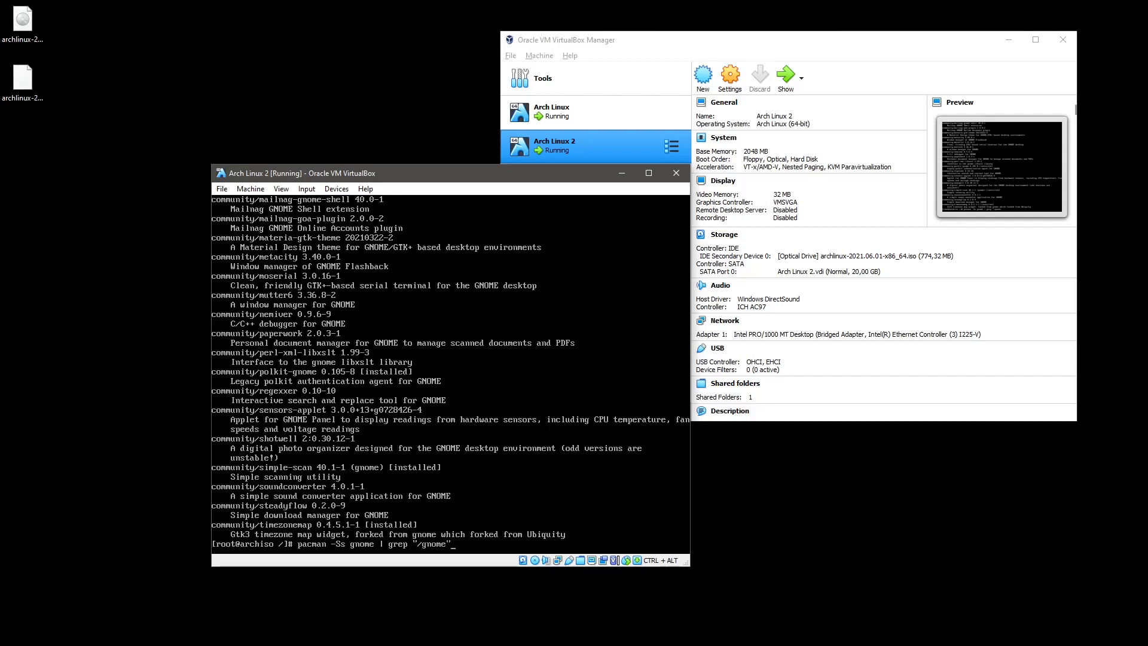
pyautogui.write('"')
pyautogui.press('Return')
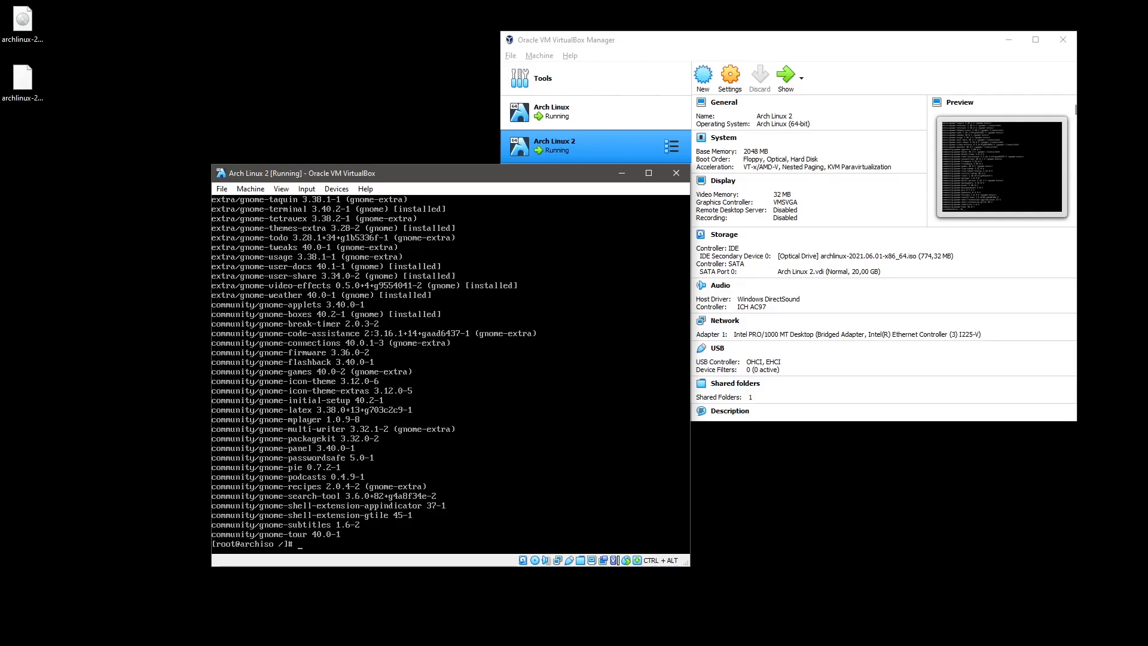
# Page the filtered gnome results through less, quit, and recall the search for editing.
pyautogui.press('Up')
pyautogui.write('|less')
pyautogui.press('Return')
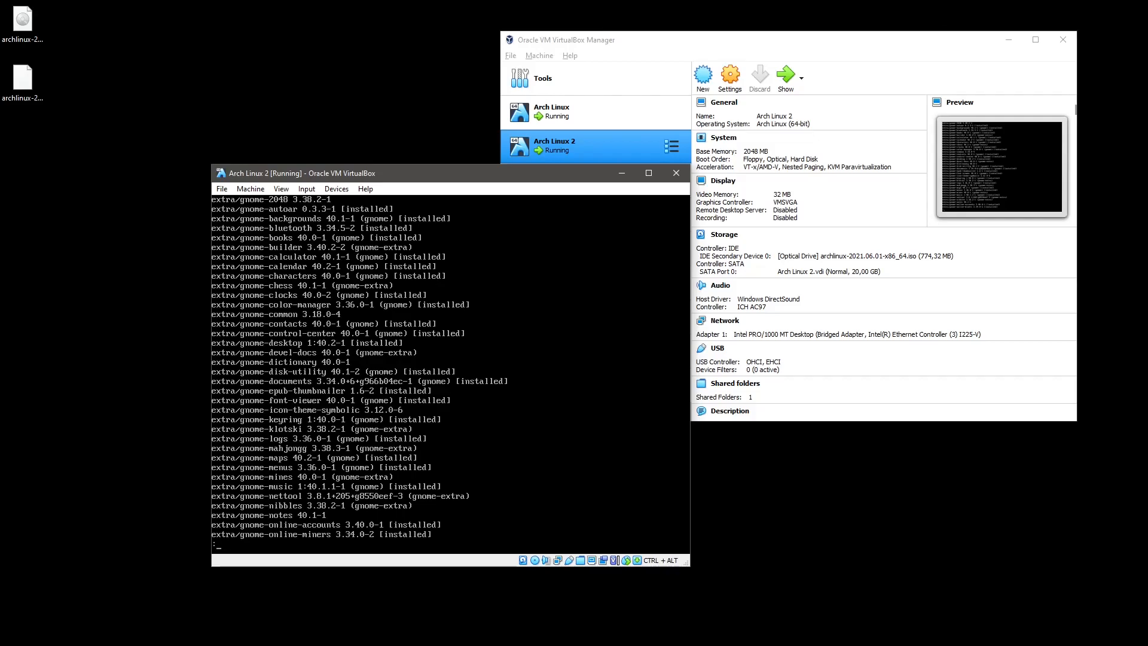
pyautogui.press('q')
pyautogui.press('Up')
pyautogui.press('BackSpace')
pyautogui.press('BackSpace')
pyautogui.press('BackSpace')
pyautogui.press('BackSpace')
pyautogui.press('BackSpace')
pyautogui.press('BackSpace')
pyautogui.press('BackSpace')
pyautogui.press('BackSpace')
pyautogui.press('BackSpace')
pyautogui.press('BackSpace')
pyautogui.press('BackSpace')
pyautogui.press('BackSpace')
pyautogui.press('BackSpace')
pyautogui.press('BackSpace')
pyautogui.press('BackSpace')
pyautogui.press('BackSpace')
pyautogui.press('BackSpace')
pyautogui.press('BackSpace')
pyautogui.press('BackSpace')
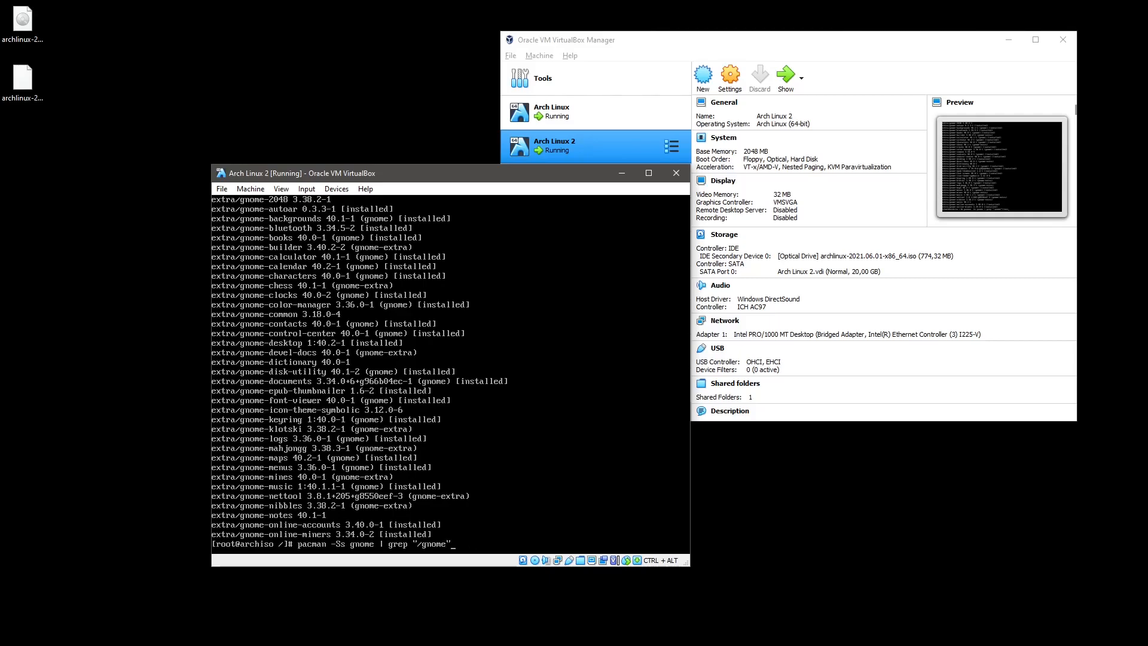
# Search for gnome-common, then install it with pacman -S gnome-common, confirming its dependencies.
pyautogui.write('-common')
pyautogui.press('Return')
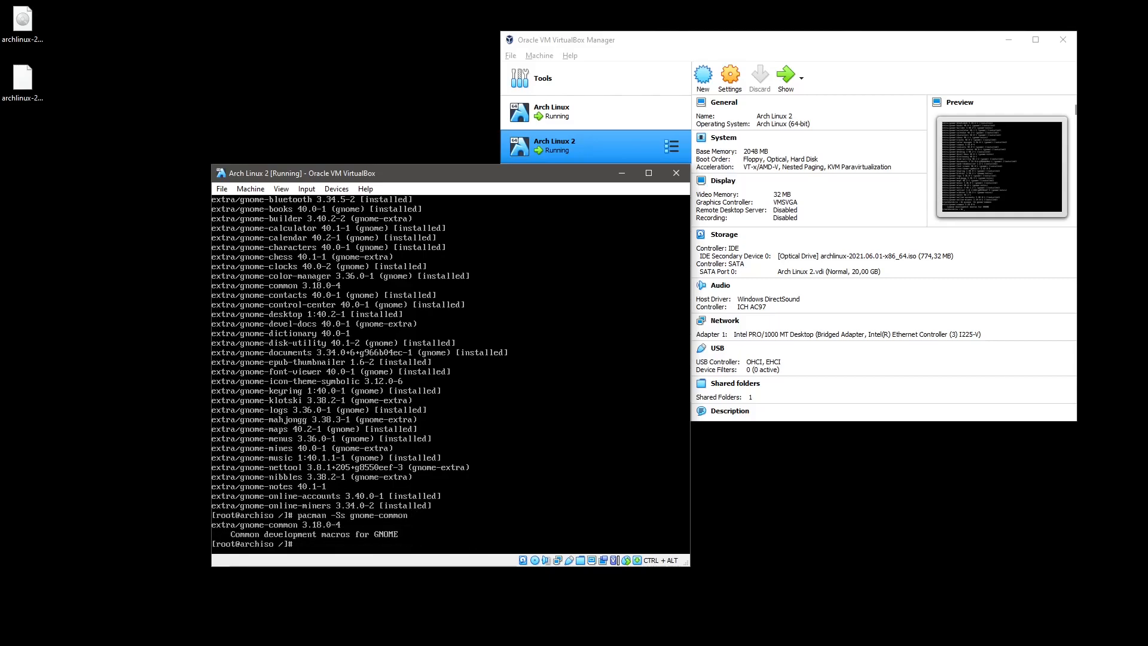
pyautogui.press('Up')
pyautogui.press('BackSpace')
pyautogui.press('Return')
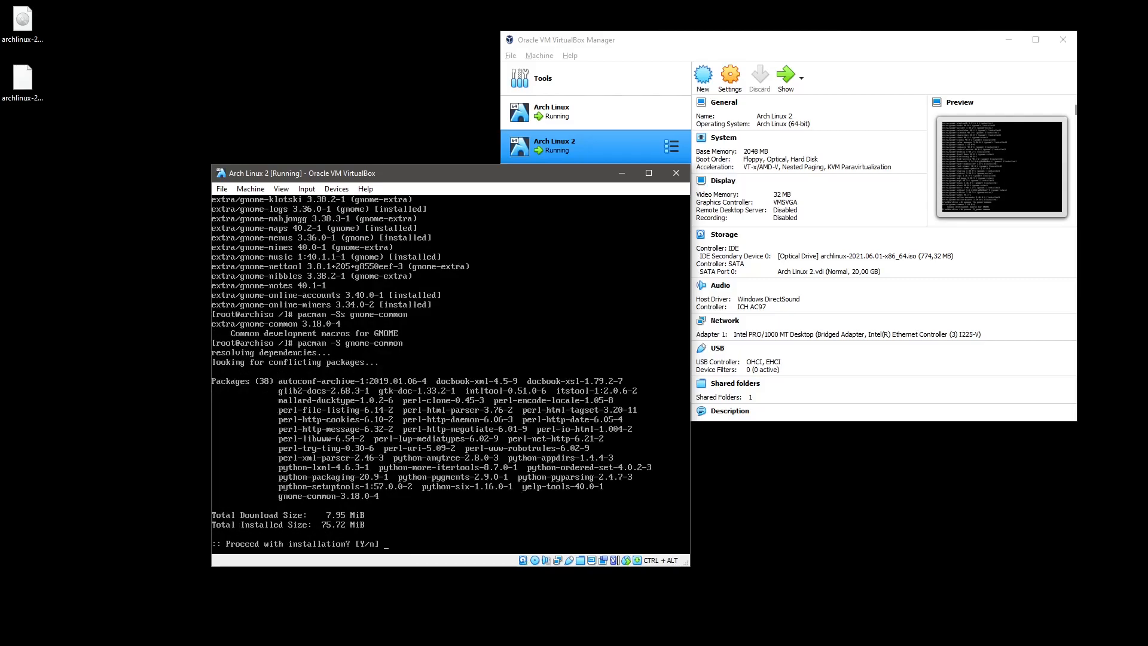
pyautogui.press('Return')
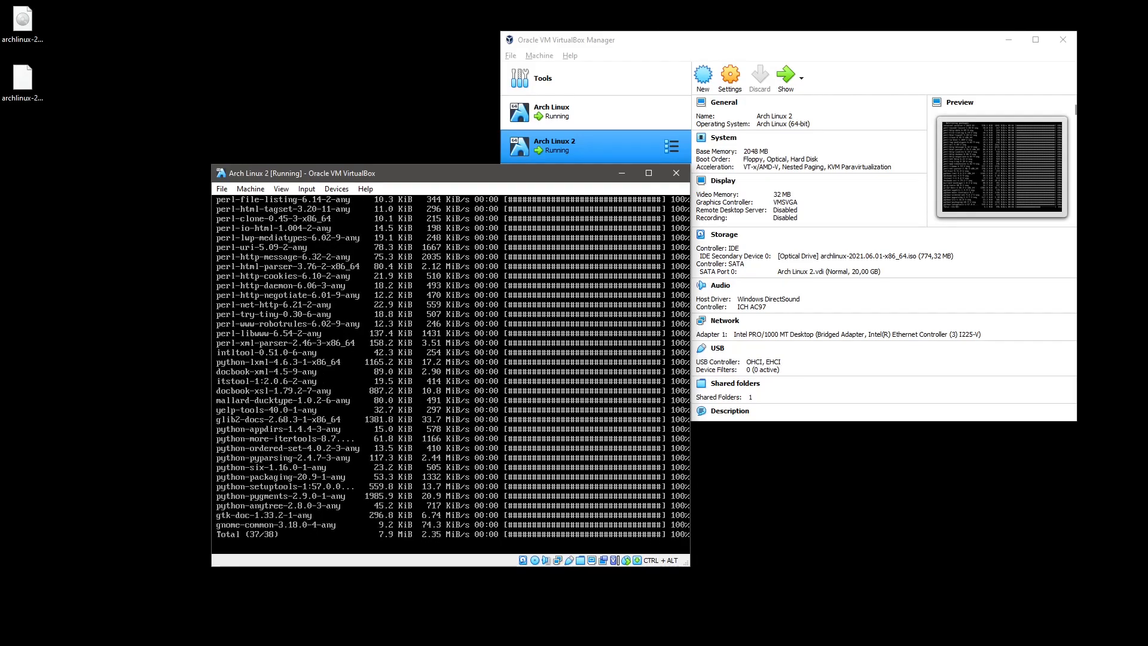
# Browse the full list from pacman -Ss gnome | grep "/gnome" | less again.
pyautogui.write('pacman -Ss gnome | grep "/gnome"|less')
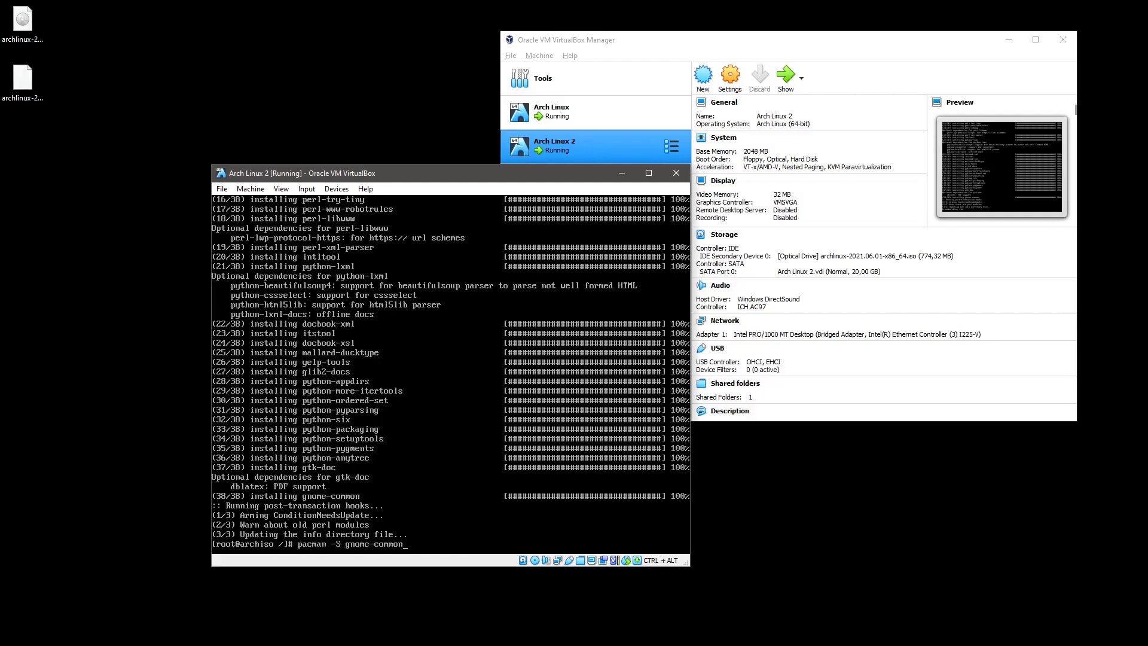
pyautogui.press('Return')
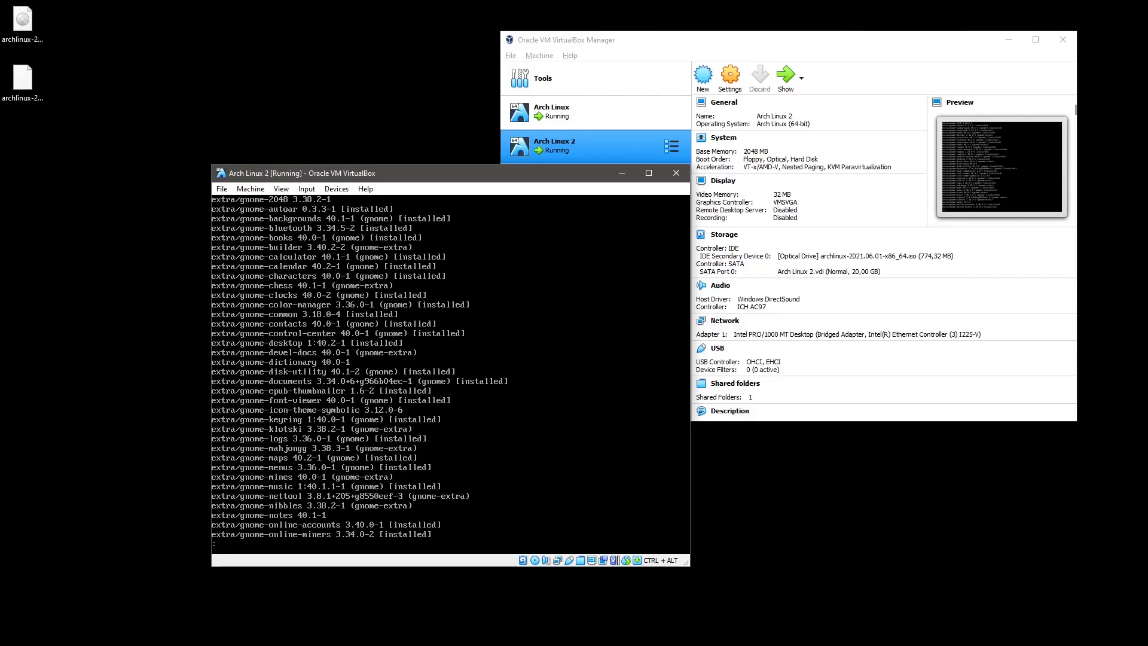
pyautogui.press('Down')
pyautogui.press('Down')
pyautogui.press('Down')
pyautogui.press('Down')
pyautogui.press('Down')
pyautogui.press('Down')
pyautogui.press('Down')
pyautogui.press('Down')
pyautogui.press('Down')
pyautogui.press('Down')
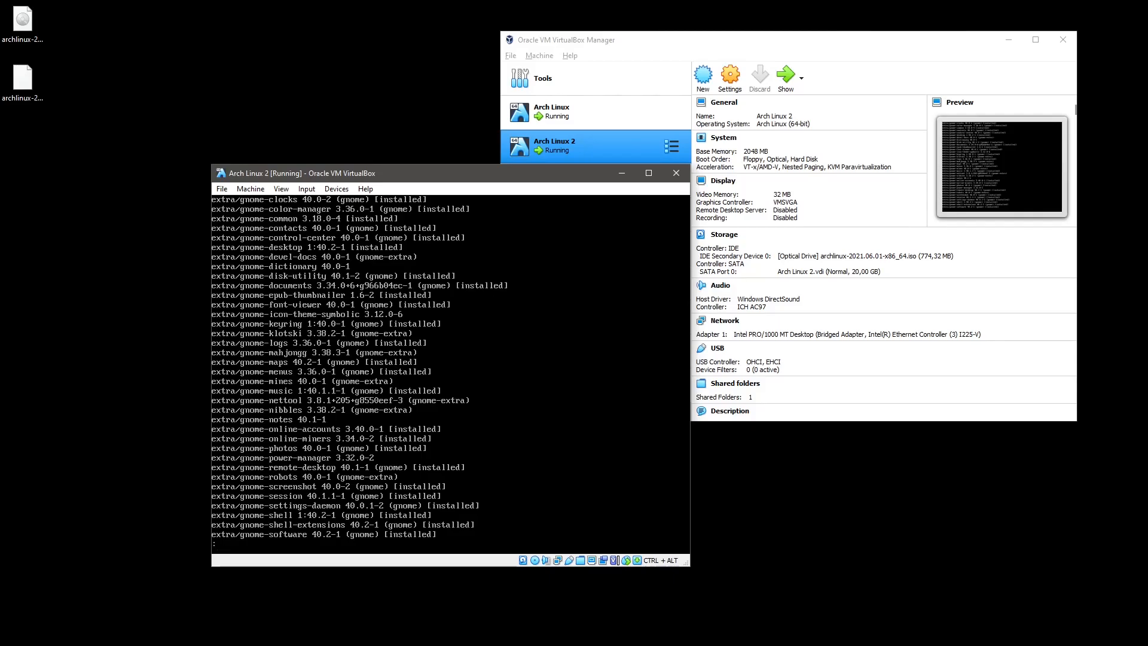
pyautogui.press('Down')
pyautogui.press('Down')
pyautogui.press('Down')
pyautogui.press('Down')
pyautogui.press('Down')
pyautogui.press('Down')
pyautogui.press('Down')
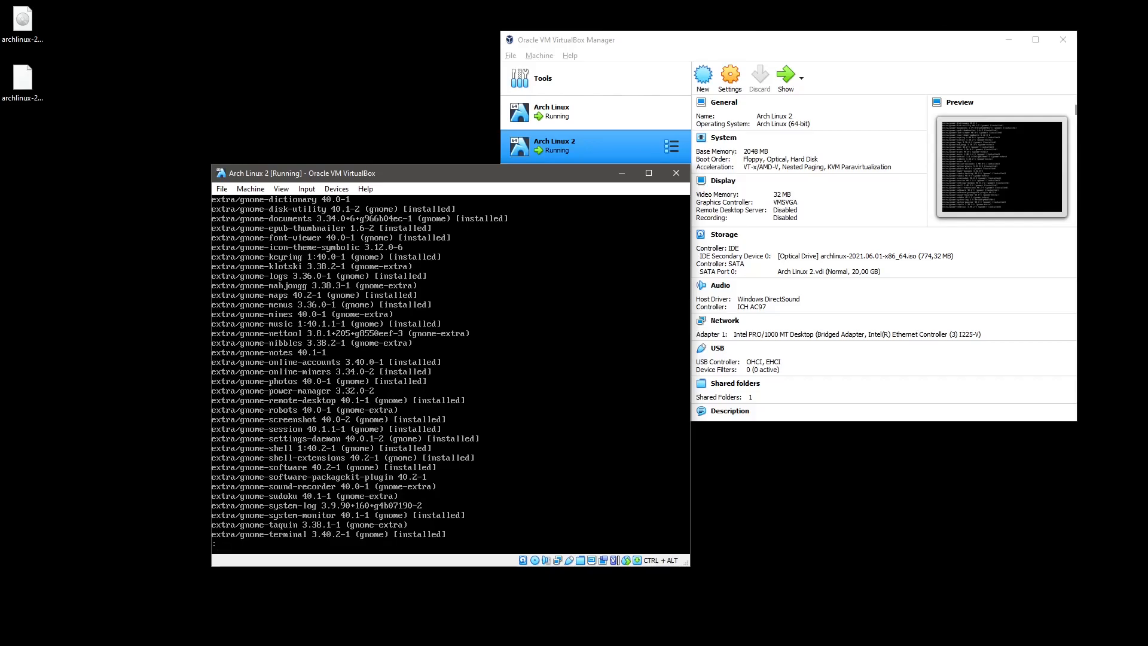
pyautogui.press('Down')
pyautogui.press('Down')
pyautogui.press('Down')
pyautogui.press('Down')
pyautogui.press('Down')
pyautogui.press('Down')
pyautogui.press('Down')
pyautogui.press('Down')
pyautogui.press('Down')
pyautogui.press('Down')
pyautogui.press('Down')
pyautogui.press('q')
pyautogui.press('Up')
pyautogui.press('Up')
pyautogui.press('BackSpace')
pyautogui.press('BackSpace')
pyautogui.press('BackSpace')
pyautogui.press('BackSpace')
pyautogui.press('BackSpace')
pyautogui.press('BackSpace')
# Run pacman -S gnome-extra, accepting all members, the default portal provider and the install.
pyautogui.write('extra')
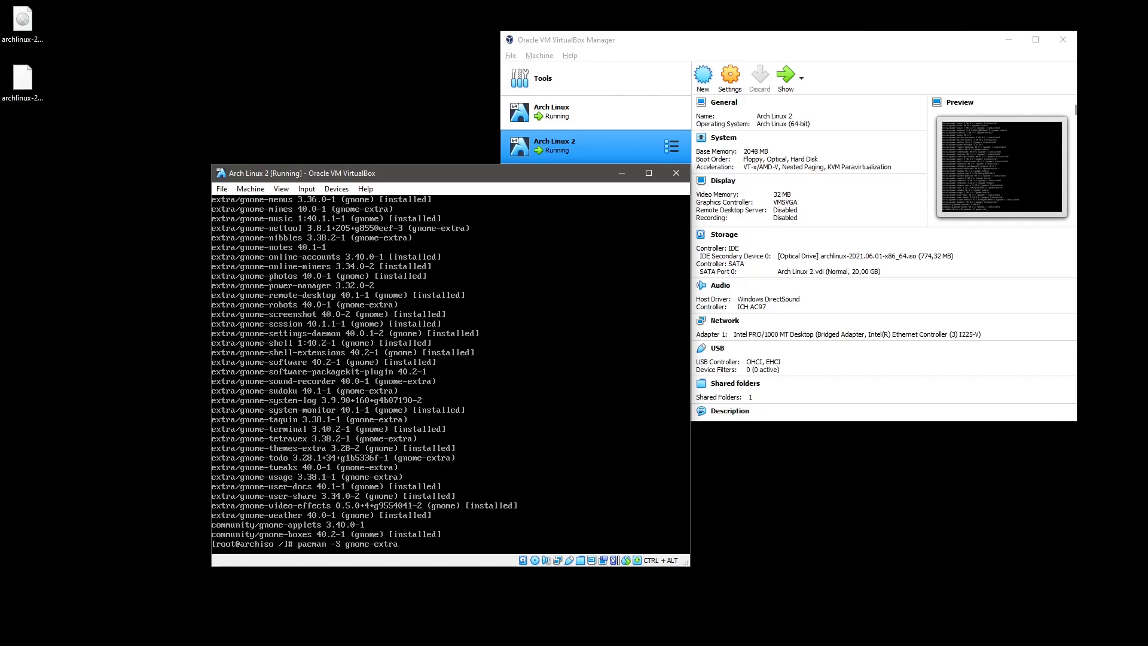
pyautogui.press('Return')
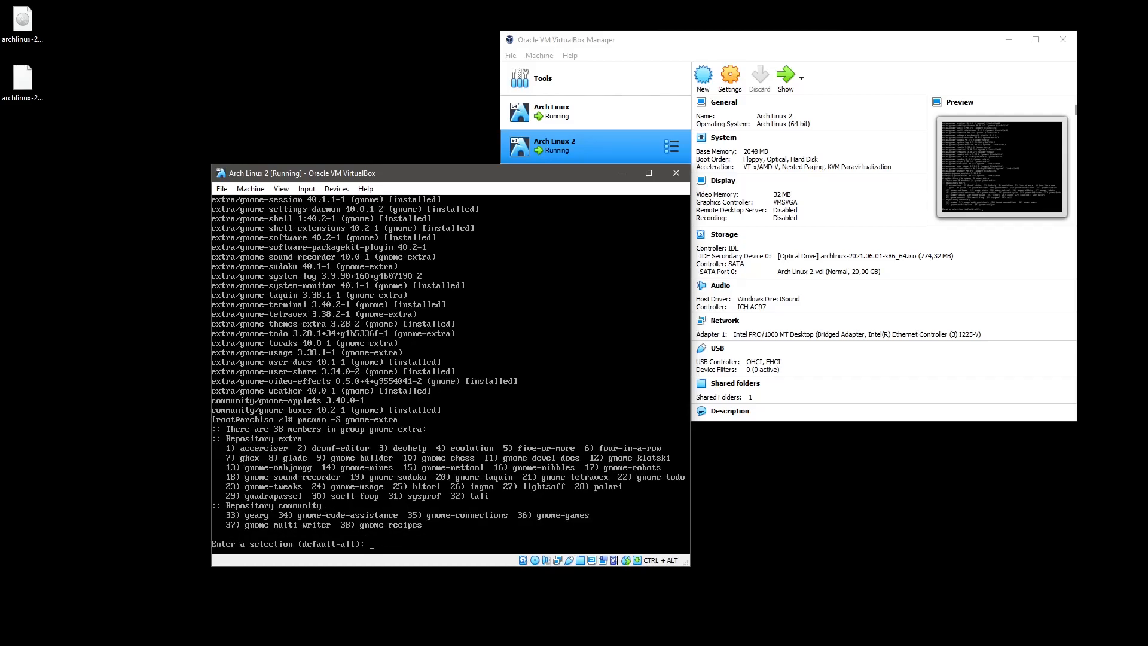
pyautogui.press('Return')
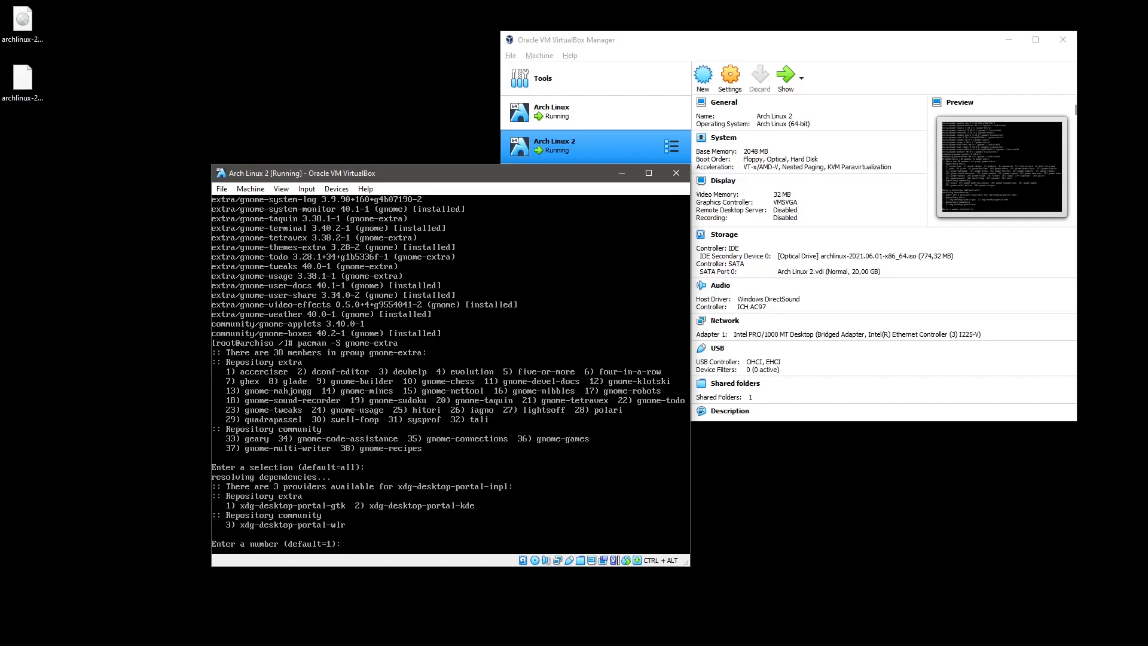
pyautogui.press('Return')
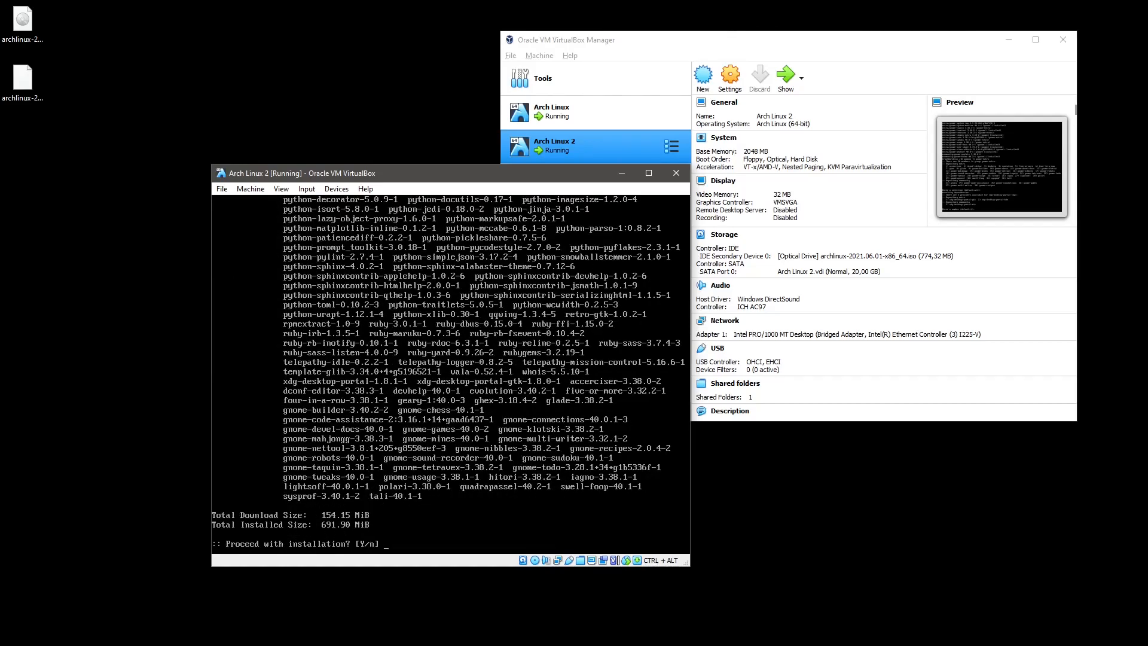
pyautogui.press('Return')
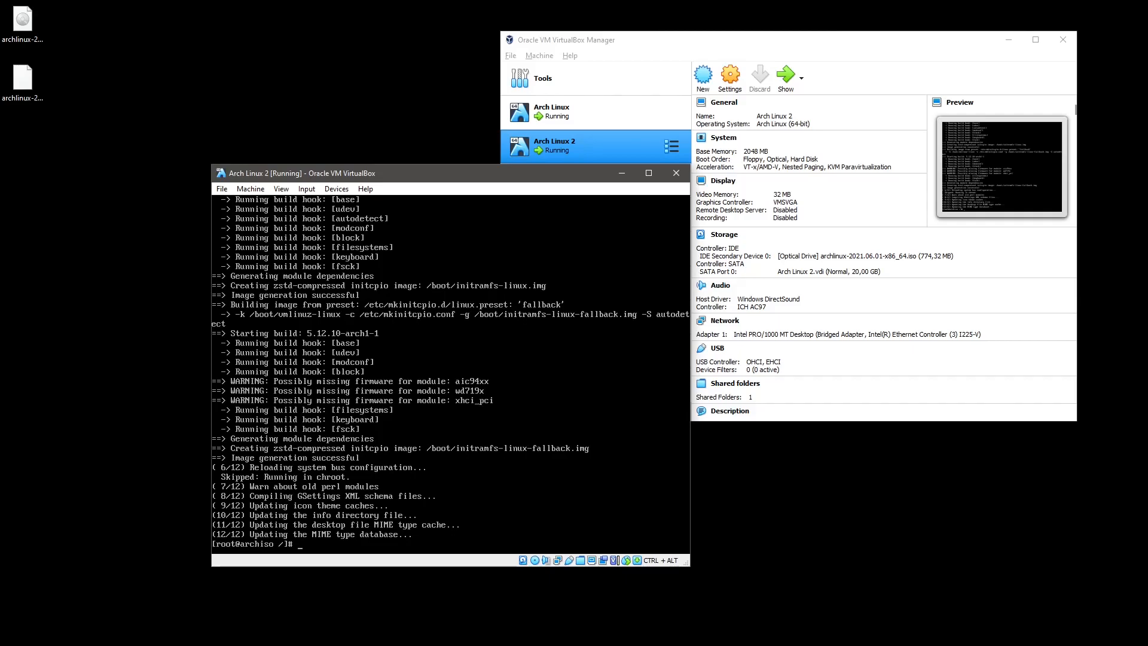
# Install linux-headers and pahole, then list /usr/src with ls -la to check the kernel link.
pyautogui.press('Up')
pyautogui.press('BackSpace')
pyautogui.press('BackSpace')
pyautogui.press('BackSpace')
pyautogui.press('BackSpace')
pyautogui.press('BackSpace')
pyautogui.press('BackSpace')
pyautogui.press('BackSpace')
pyautogui.press('BackSpace')
pyautogui.press('BackSpace')
pyautogui.press('BackSpace')
pyautogui.press('BackSpace')
pyautogui.write('linux-header')
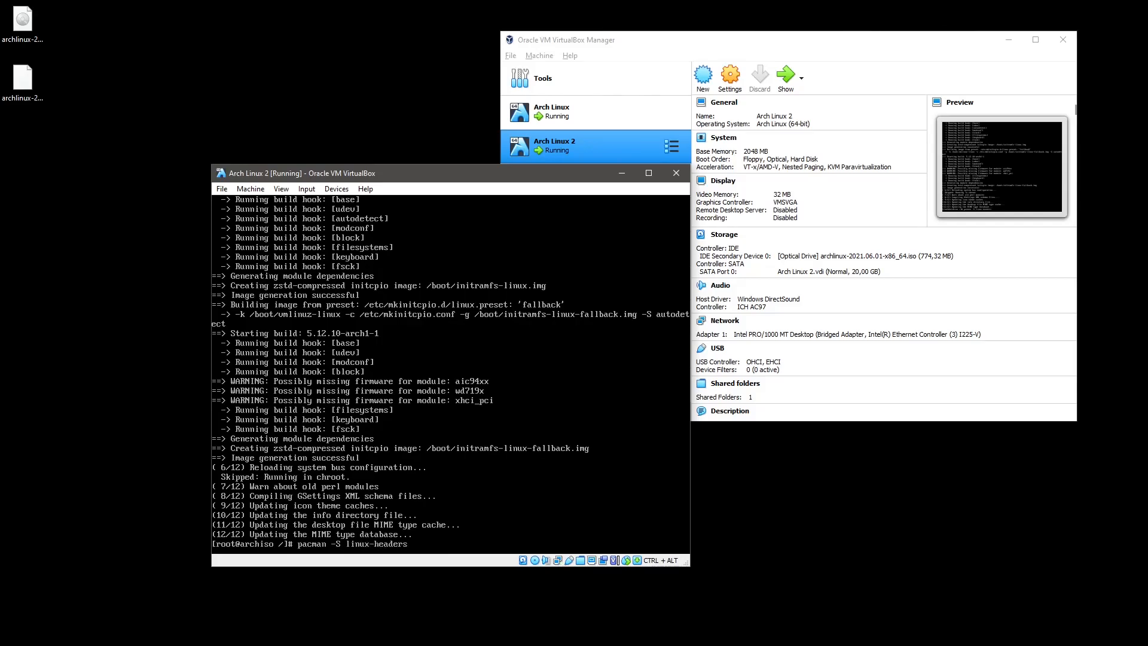
pyautogui.write('s')
pyautogui.press('Return')
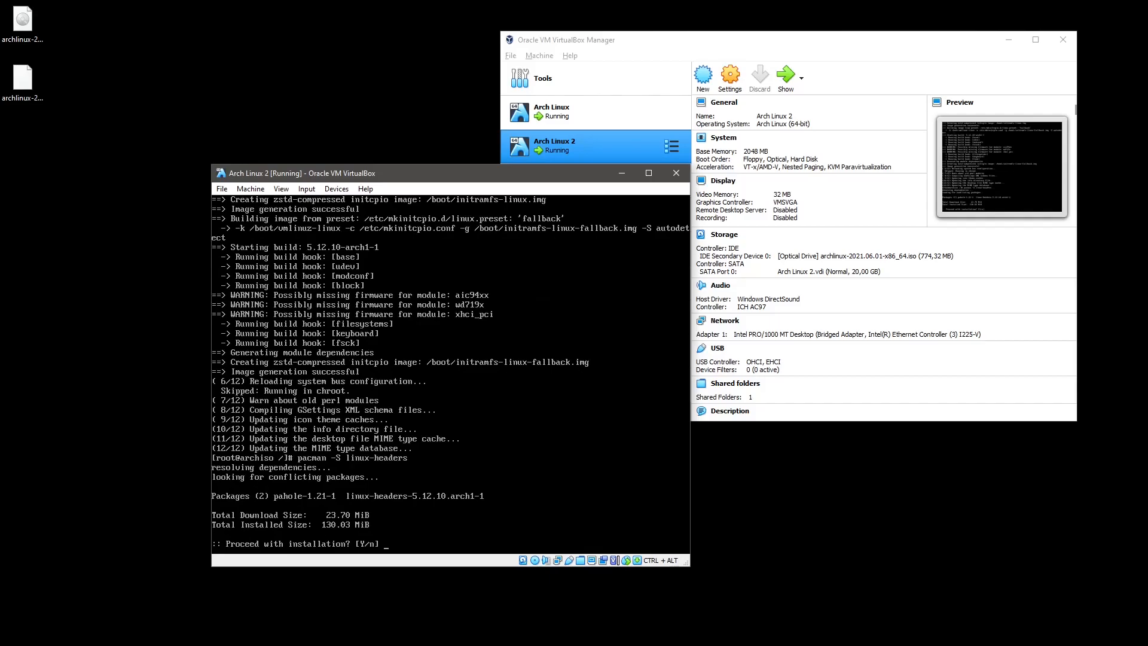
pyautogui.press('Return')
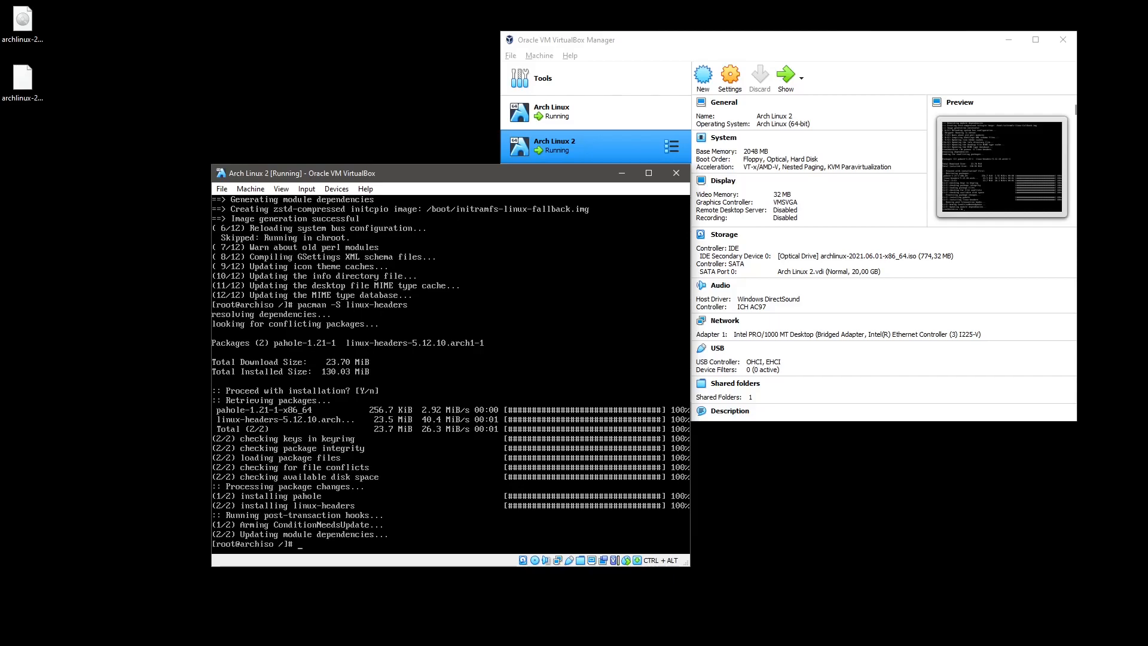
pyautogui.write('ls -la /usr/src/')
pyautogui.press('Return')
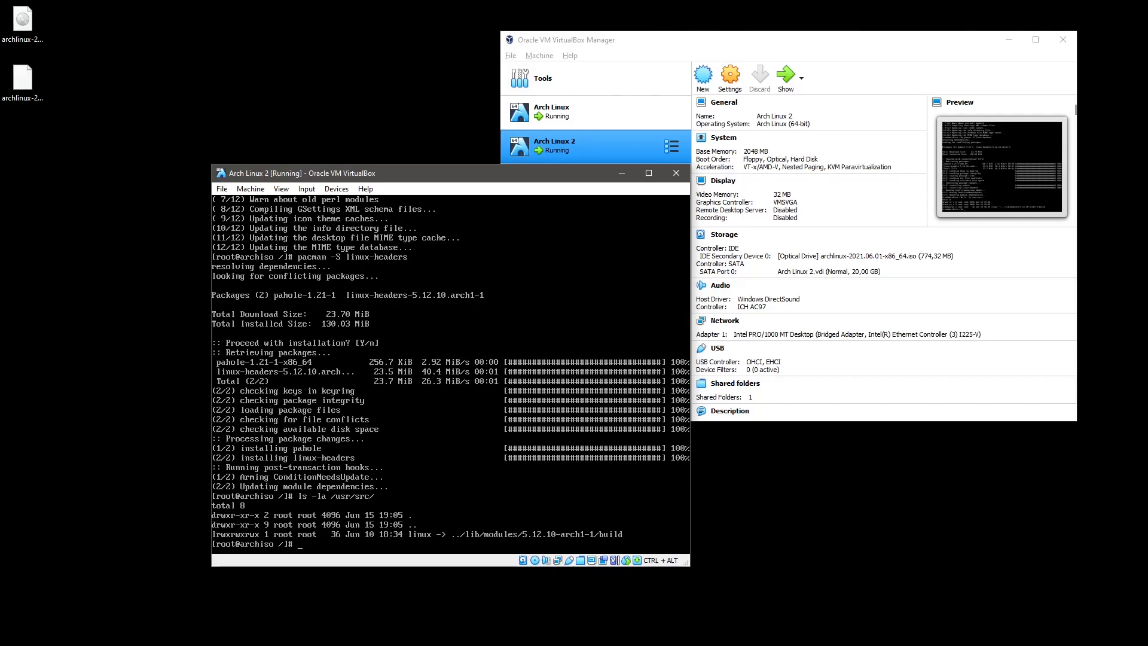
# Exit the chroot, unmount /mnt/boot and /mnt, then reboot the guest.
pyautogui.write('exit')
pyautogui.press('Return')
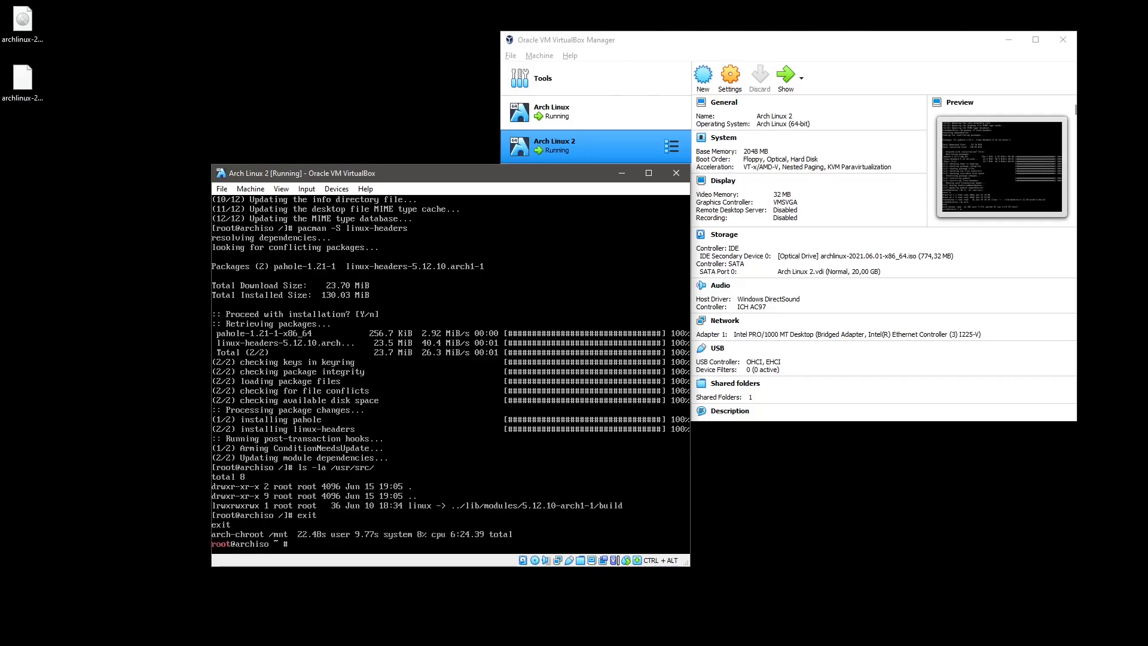
pyautogui.write('umount /m')
pyautogui.press('Tab')
pyautogui.write('/boot')
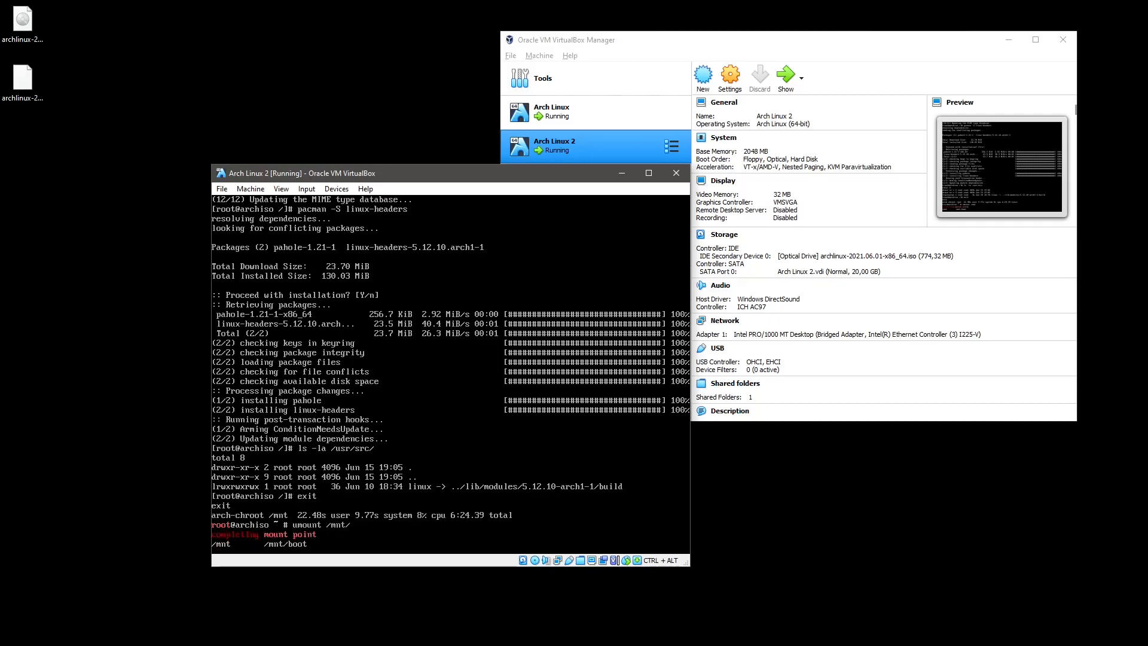
pyautogui.press('Return')
pyautogui.press('Up')
pyautogui.press('BackSpace')
pyautogui.press('BackSpace')
pyautogui.press('BackSpace')
pyautogui.press('BackSpace')
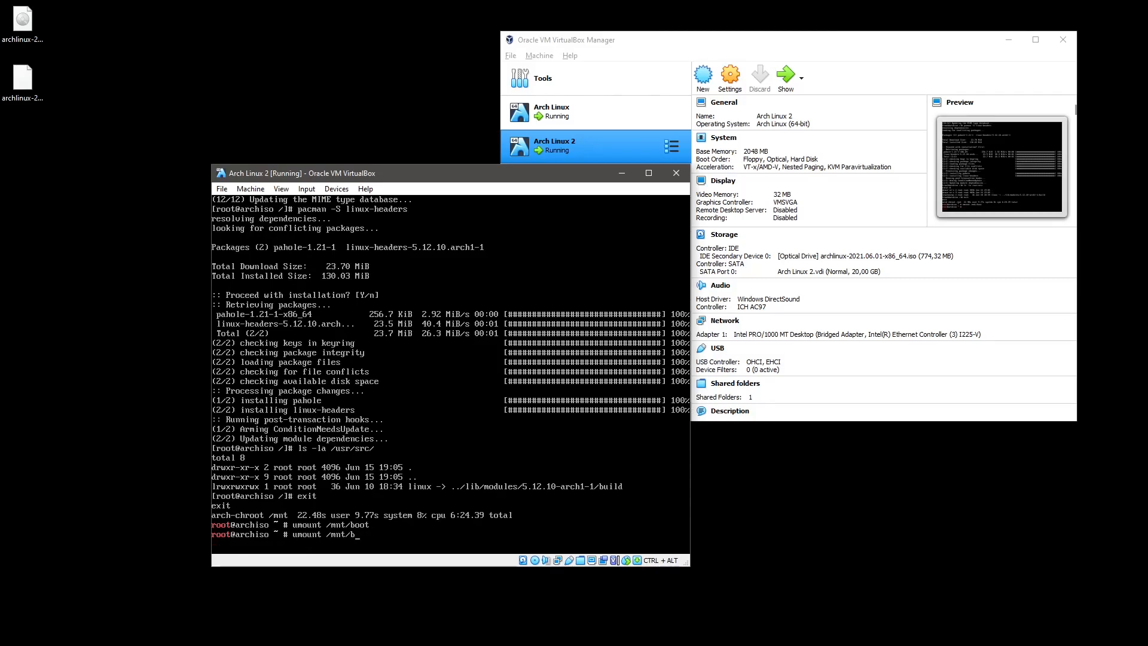
pyautogui.press('Return')
pyautogui.write('reboot')
pyautogui.press('Return')
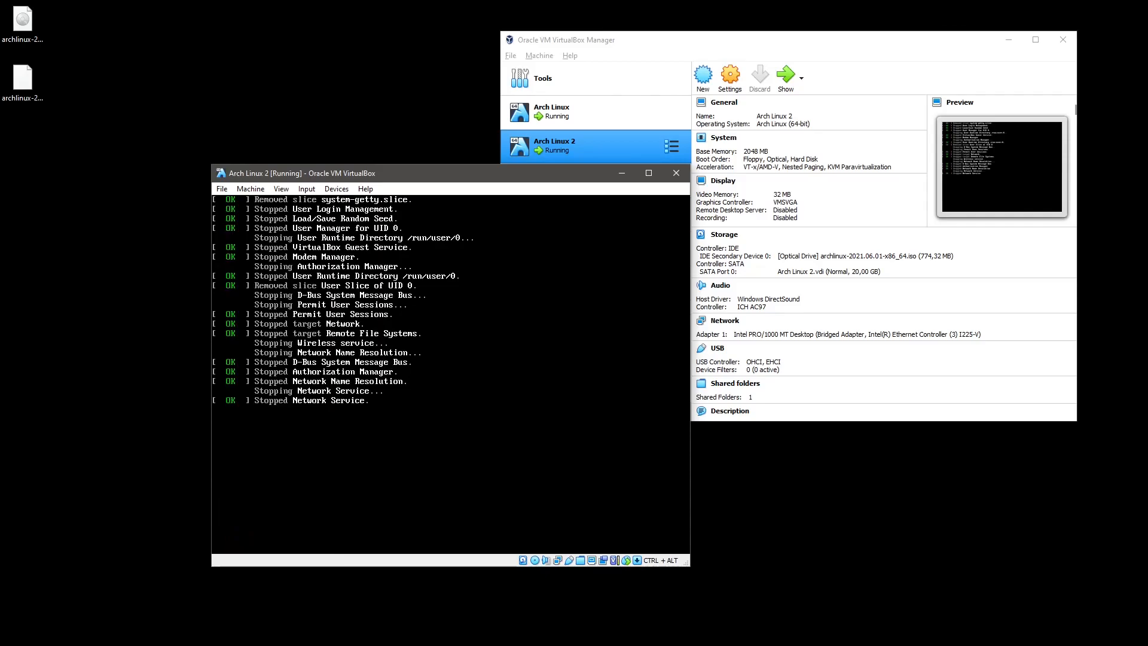
# Open the Devices menu and halt the boot menu countdown on its first entry.
pyautogui.click(333, 188)
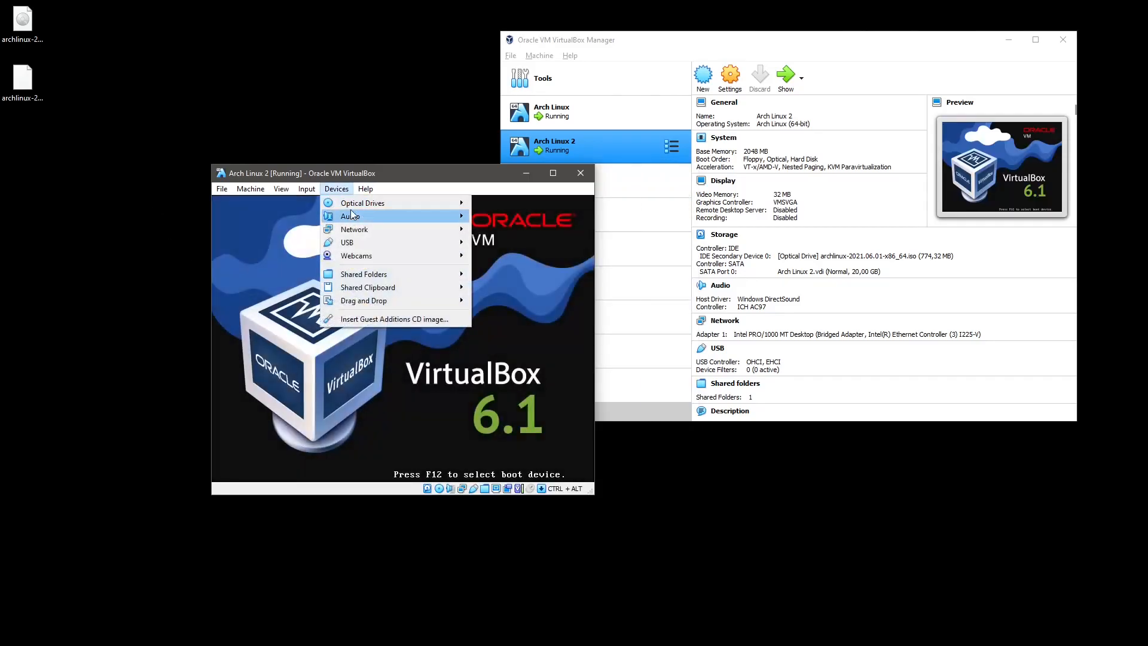
pyautogui.moveTo(393, 203)
pyautogui.click(521, 270)
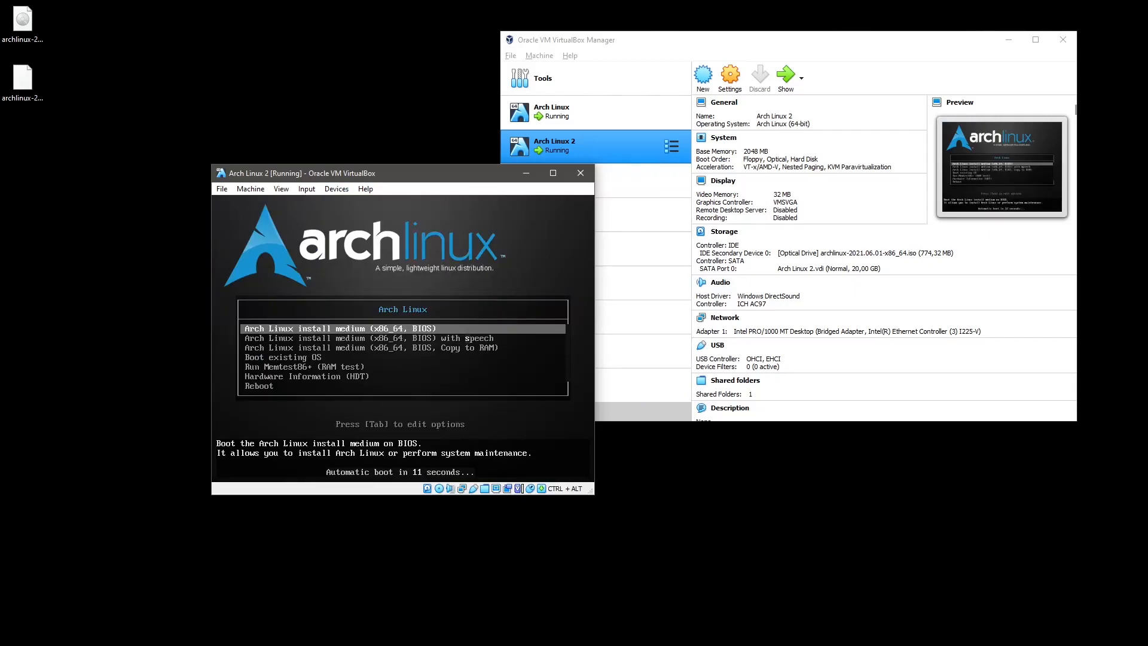
pyautogui.press('Down')
pyautogui.press('Down')
pyautogui.press('Up')
pyautogui.press('Up')
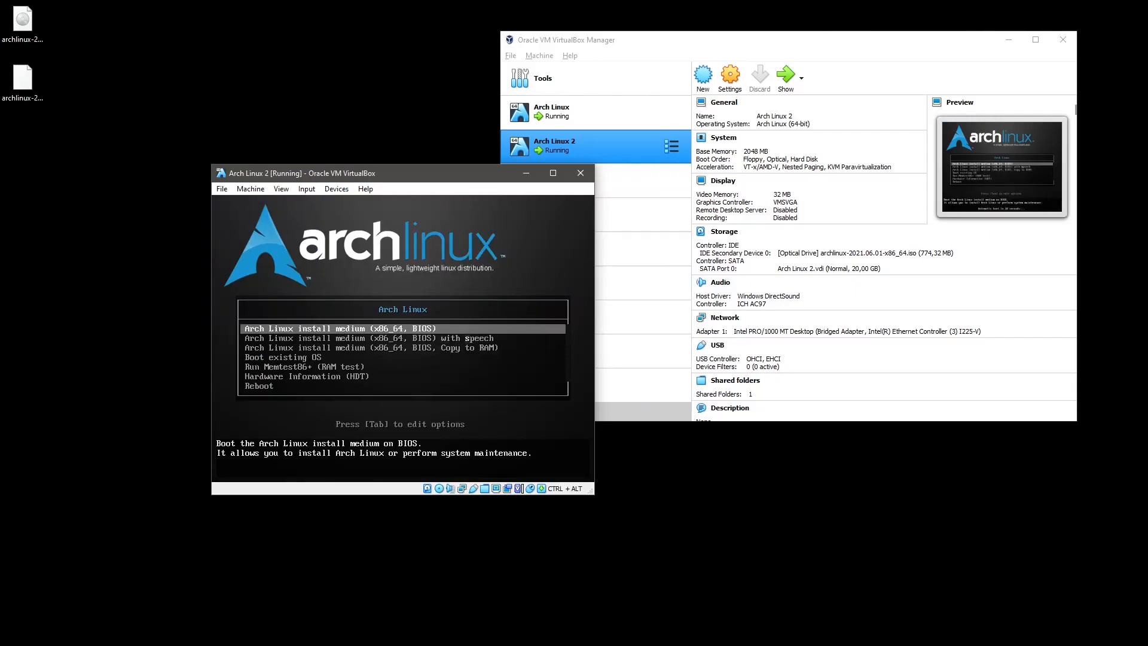
# Force-remove the Arch install disk from the optical drive and reset the VM.
pyautogui.click(336, 189)
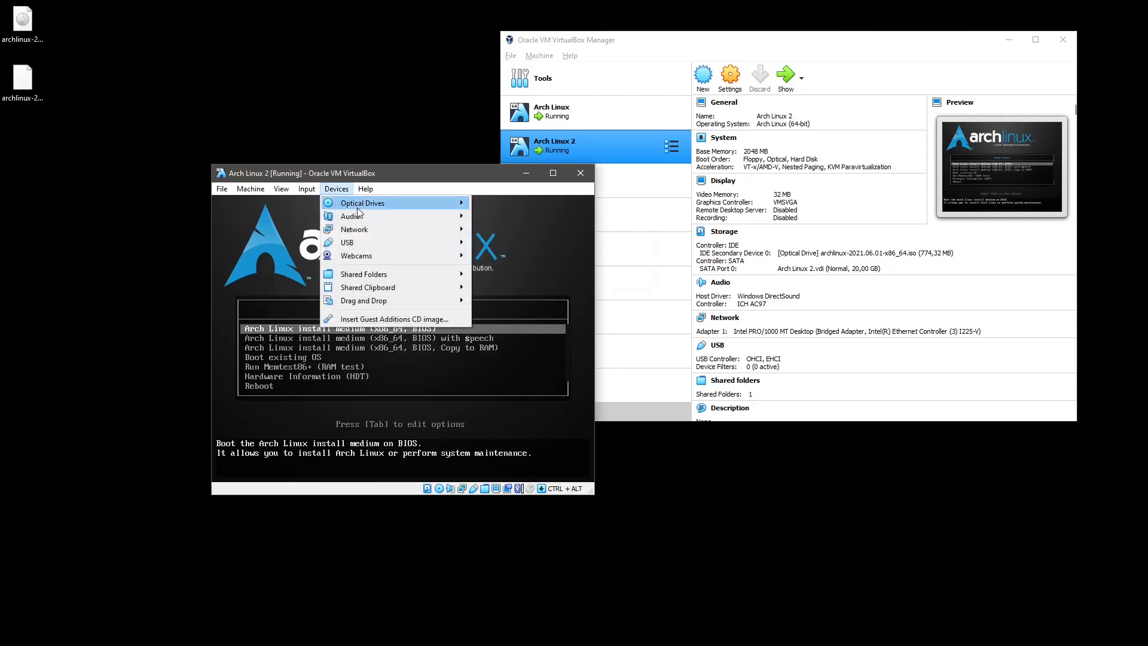
pyautogui.moveTo(402, 206)
pyautogui.click(493, 283)
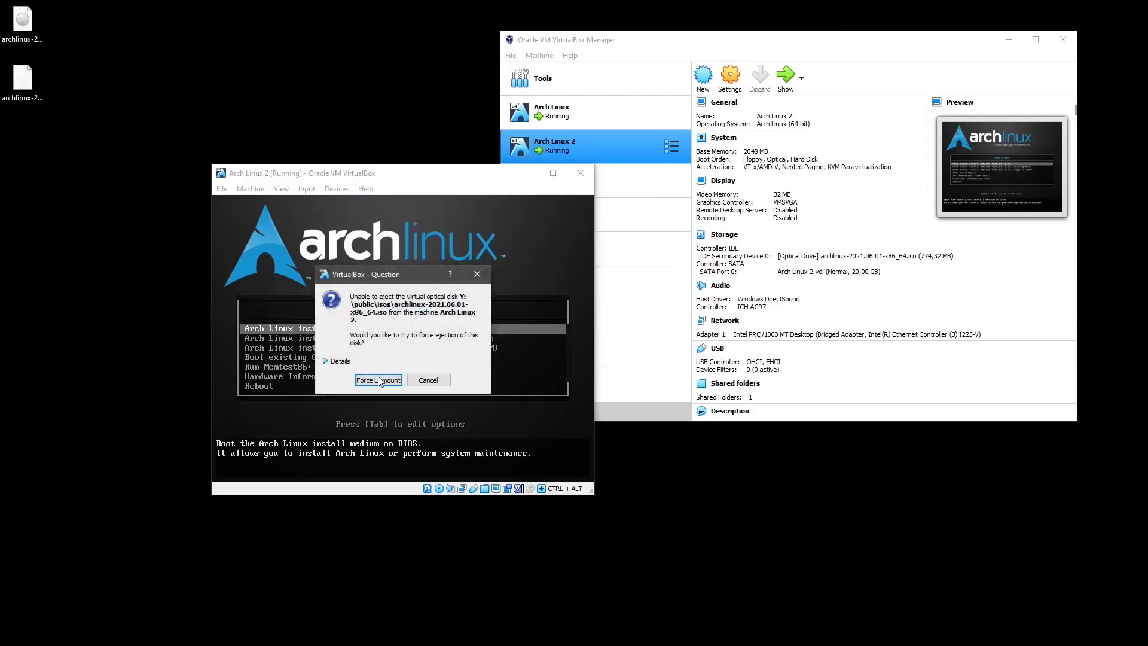
pyautogui.click(381, 380)
pyautogui.click(251, 188)
pyautogui.click(266, 281)
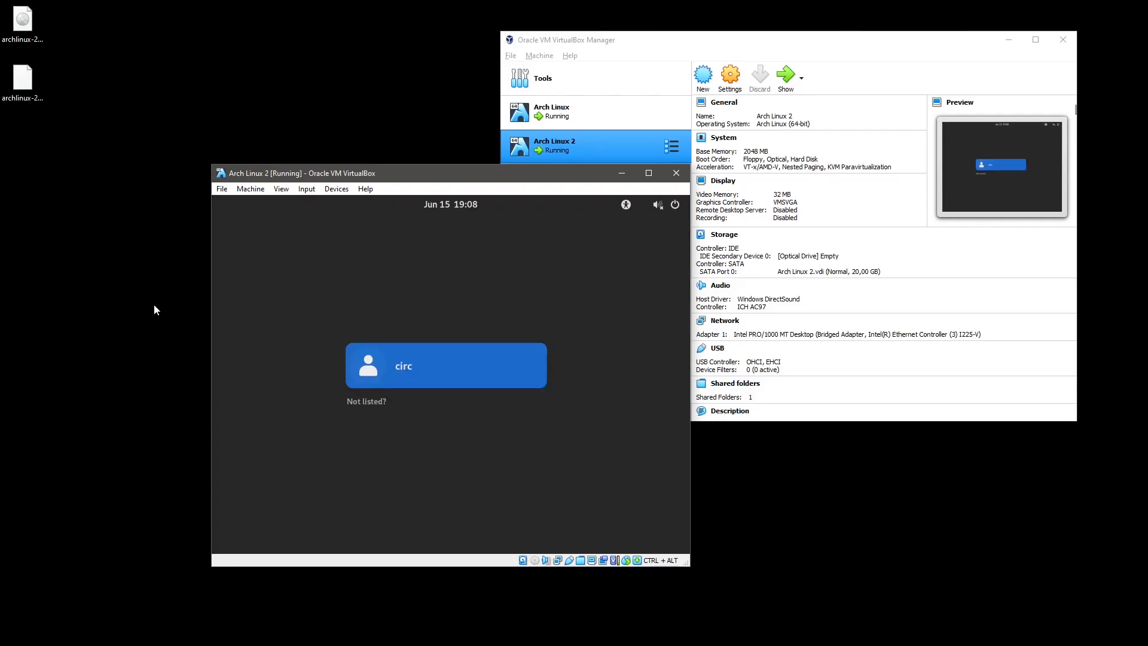
# Select the user, choose the GNOME Classic session and log in with the account password.
pyautogui.click(403, 357)
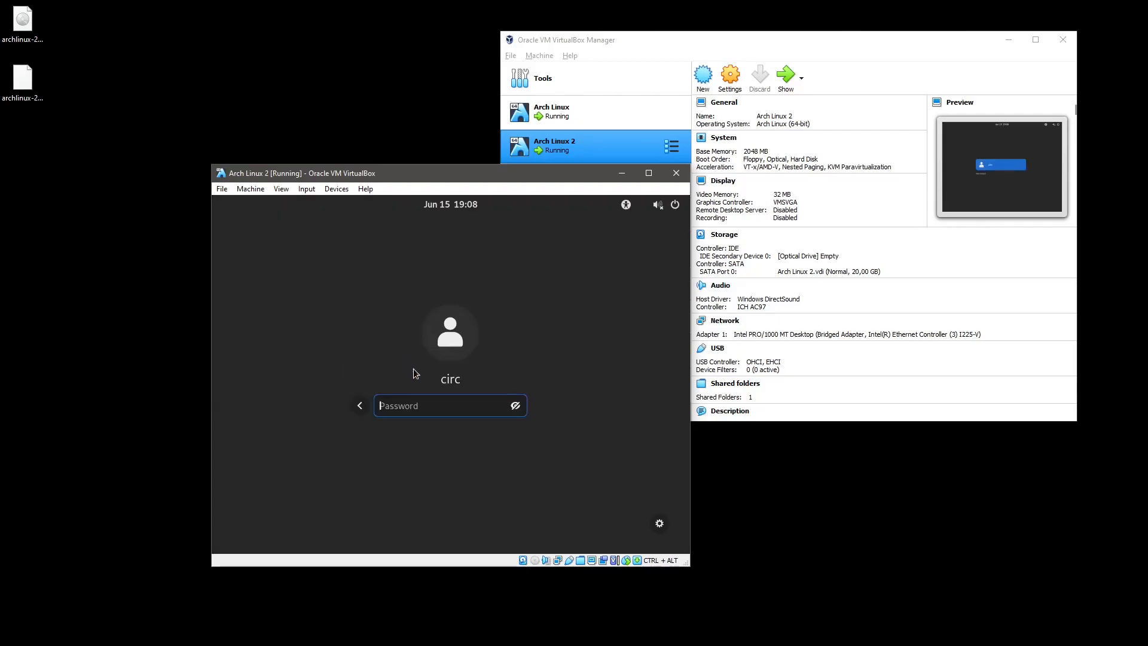
pyautogui.click(660, 525)
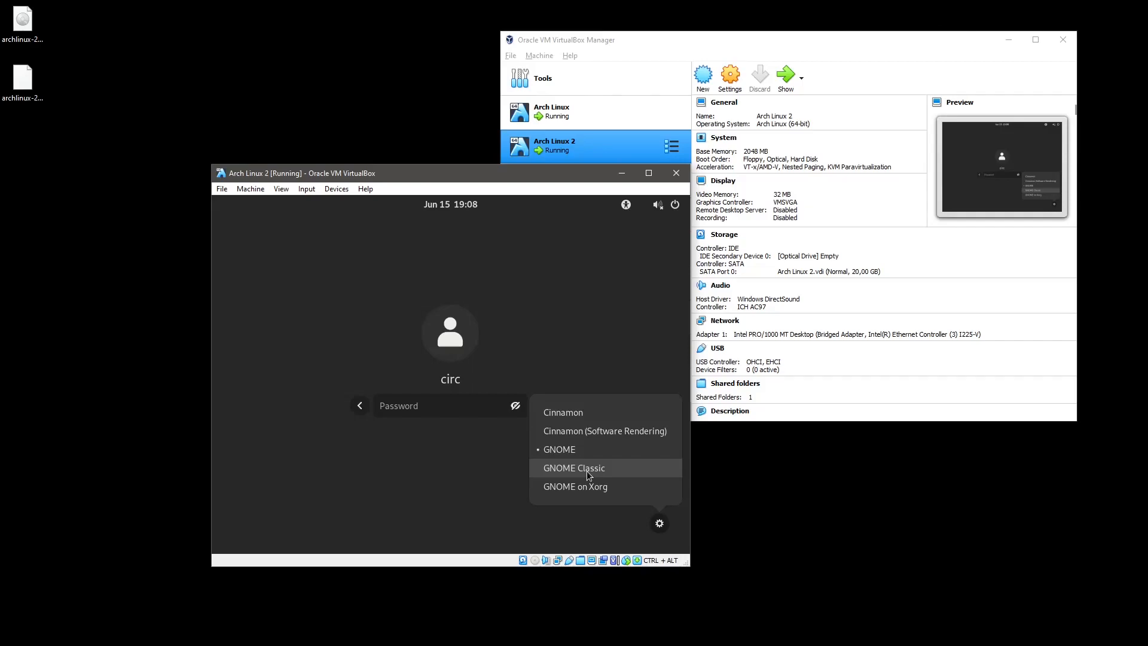
pyautogui.click(587, 472)
pyautogui.click(661, 524)
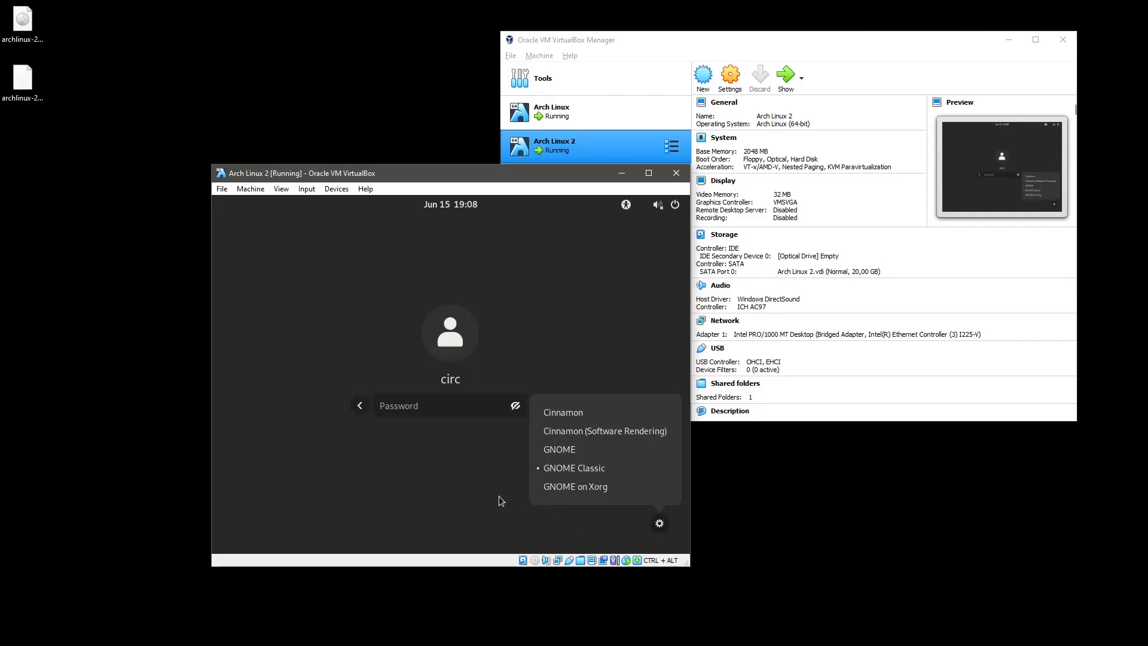
pyautogui.click(484, 482)
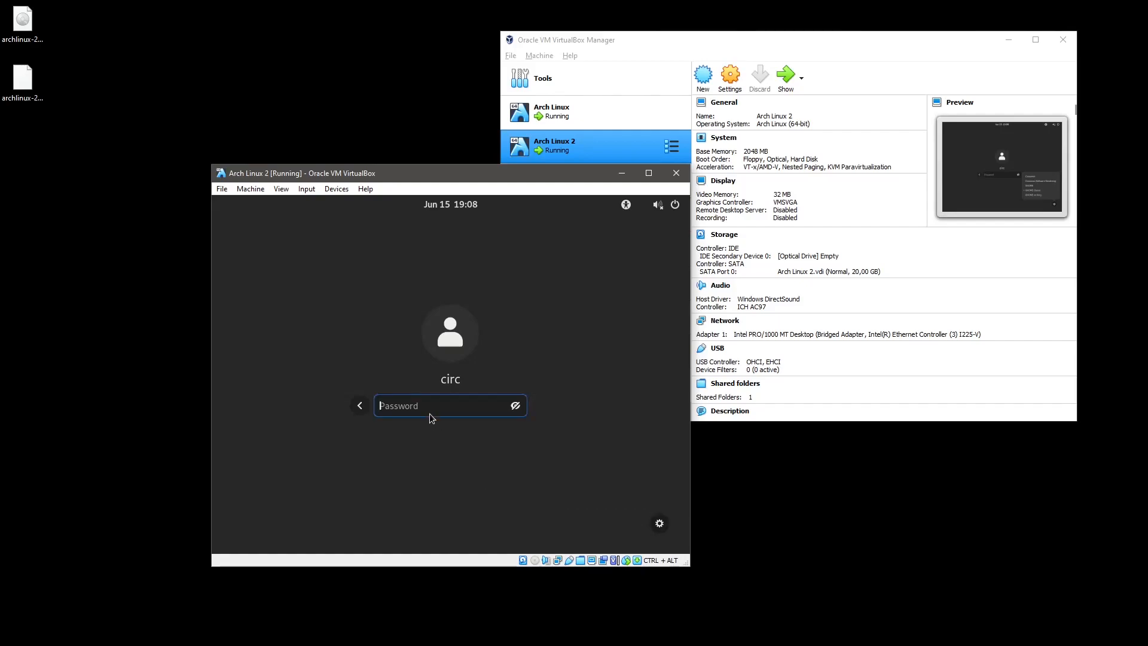
pyautogui.write('•••••••••••')
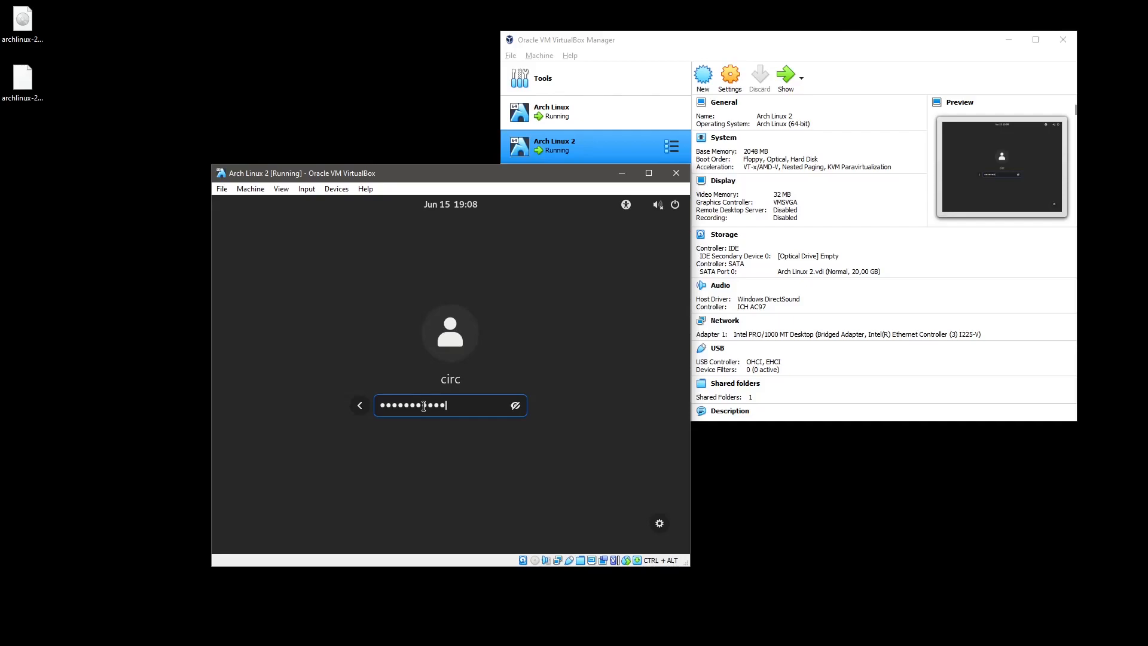
pyautogui.press('Return')
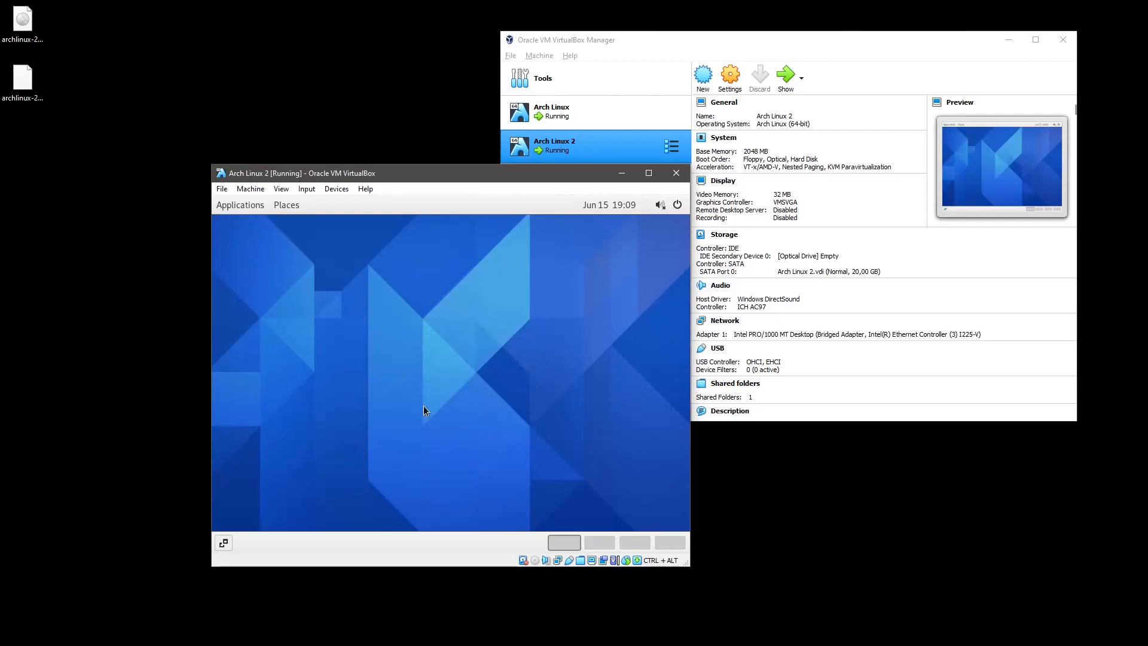
# Log out of GNOME Classic from the system menu's Power Off / Log Out options.
pyautogui.click(677, 205)
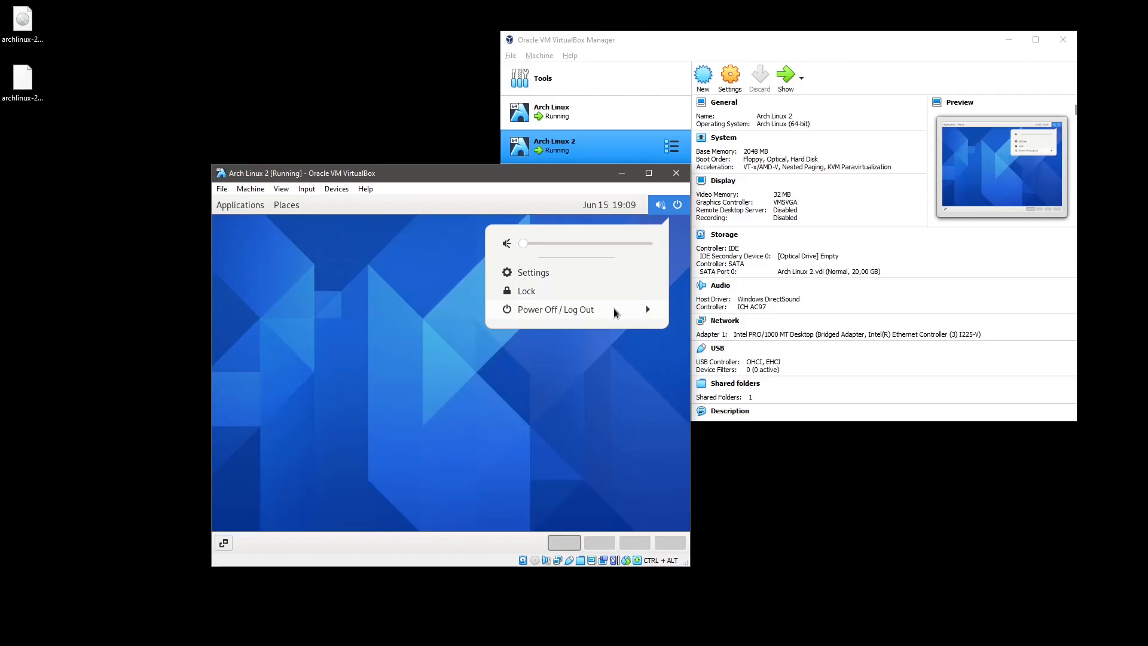
pyautogui.click(614, 310)
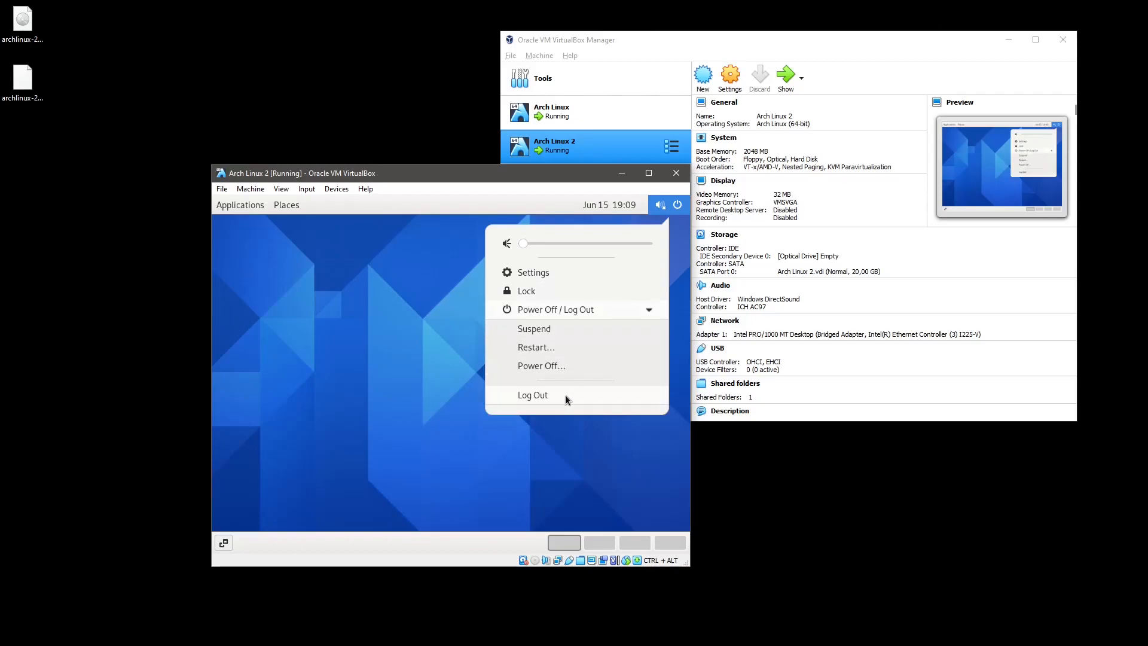
pyautogui.click(565, 395)
pyautogui.click(538, 411)
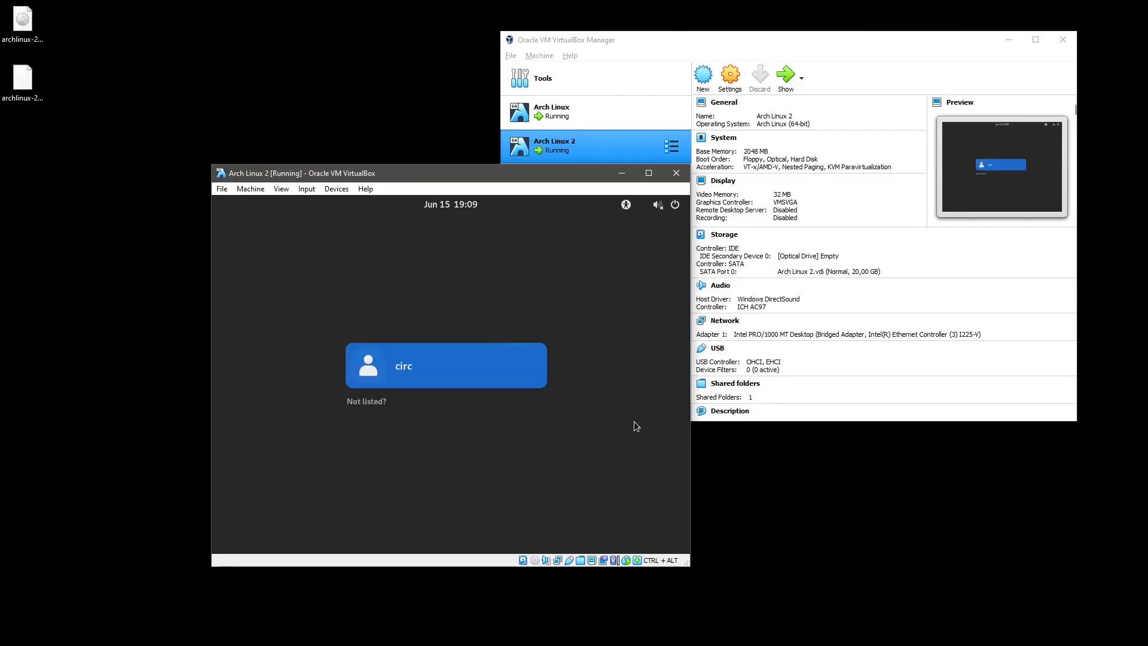
# Select the user, choose the Cinnamon session and log in with the account password.
pyautogui.click(506, 385)
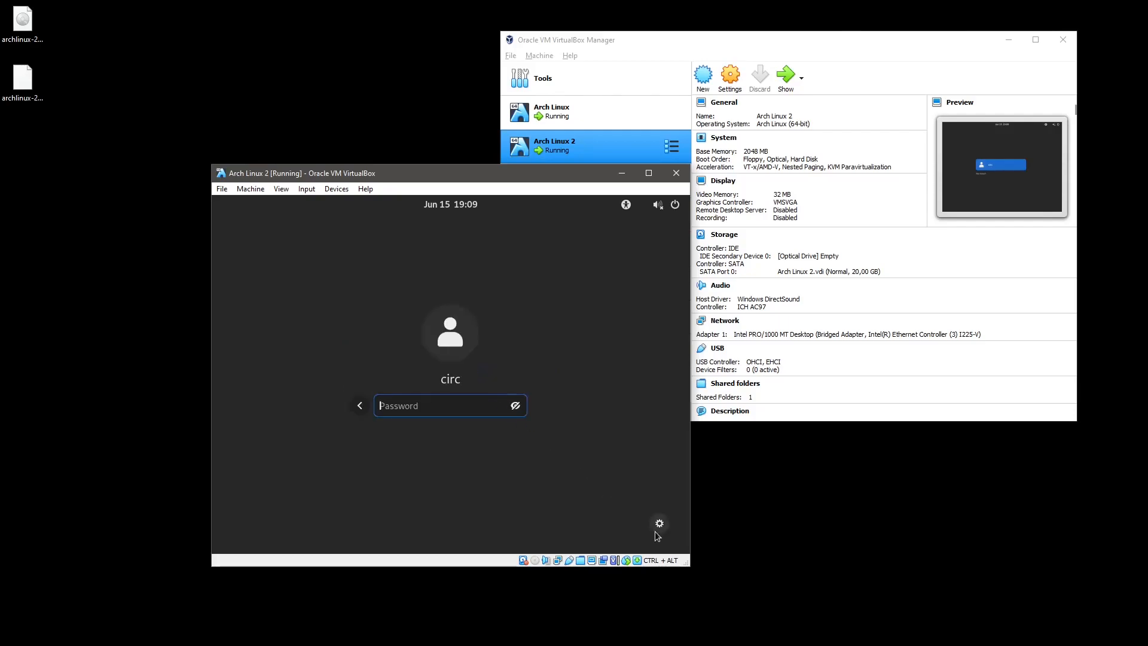
pyautogui.click(660, 524)
pyautogui.click(586, 413)
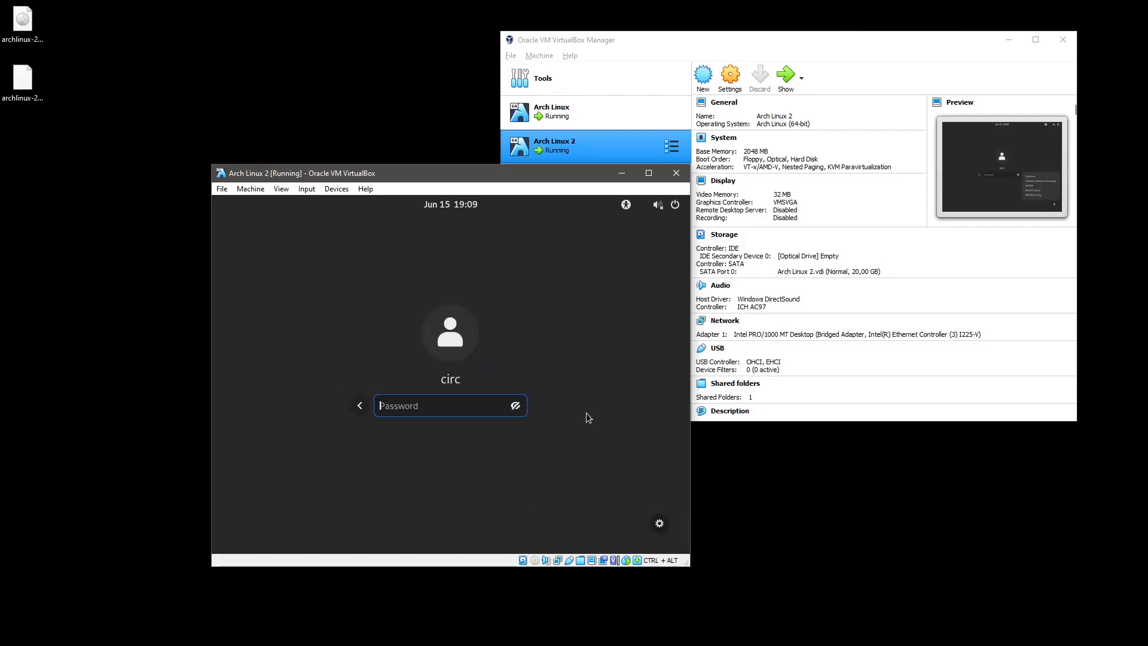
pyautogui.write('•••••••••••')
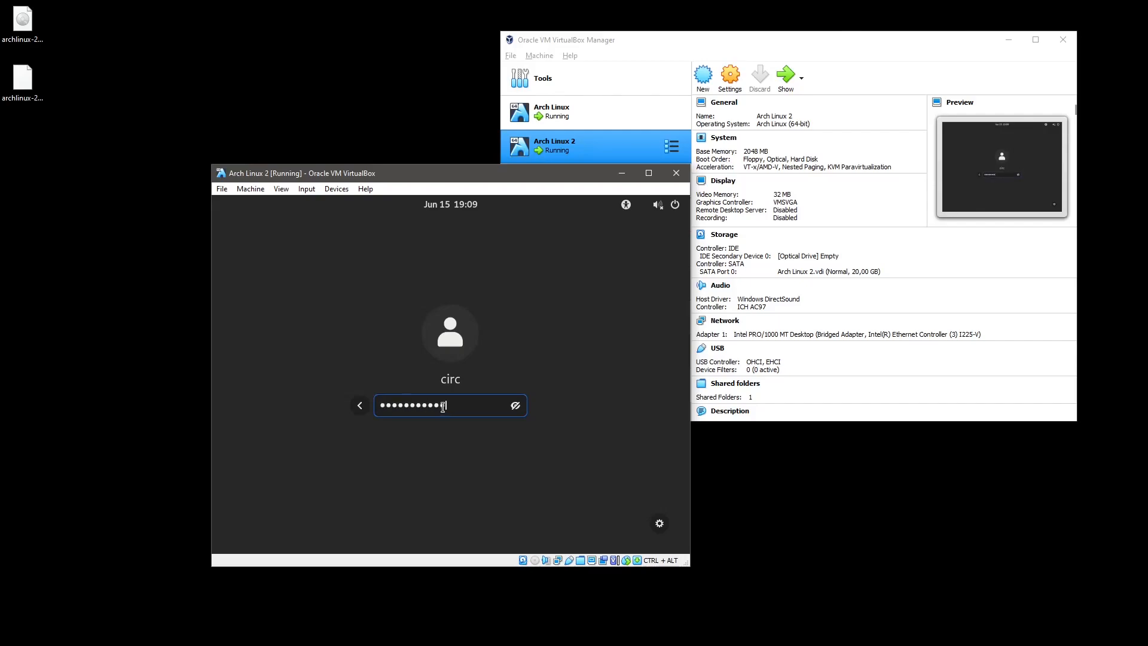
pyautogui.press('Return')
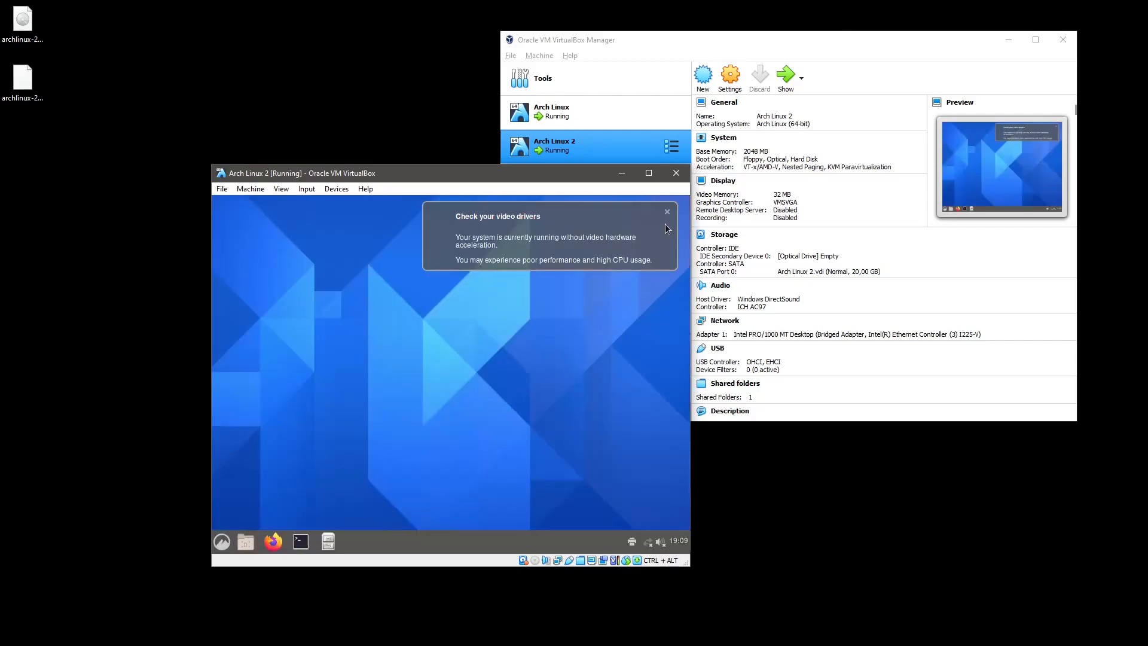
# Dismiss the video drivers warning, launch a terminal, and cancel the Cinnamon menu's shut down prompt.
pyautogui.click(667, 213)
pyautogui.click(302, 541)
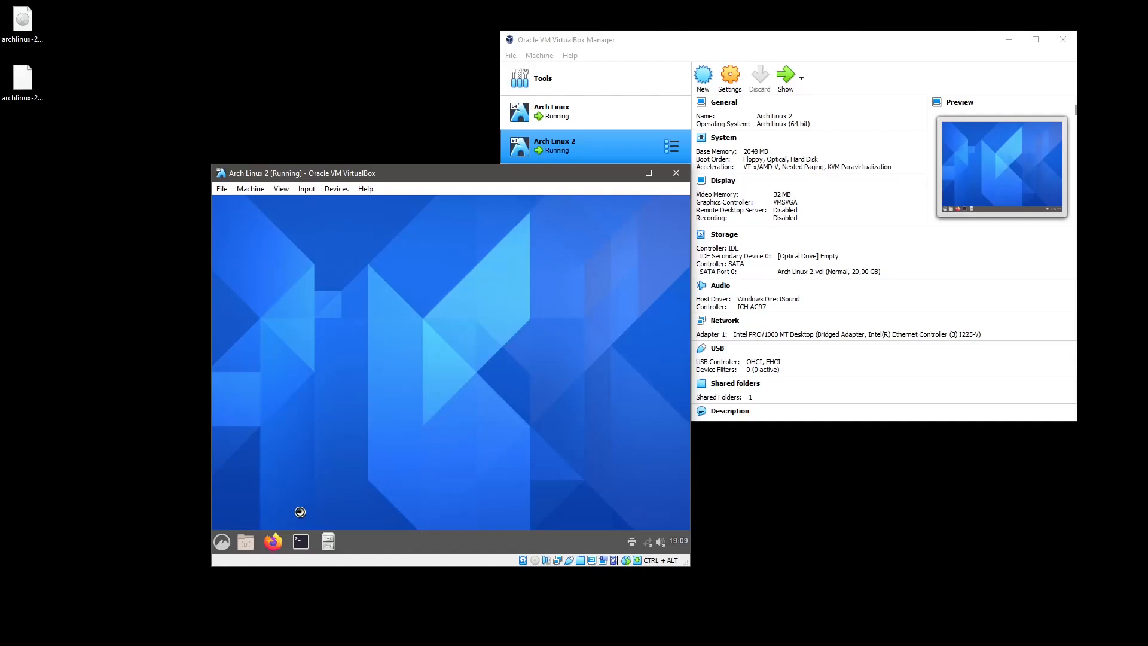
pyautogui.click(222, 542)
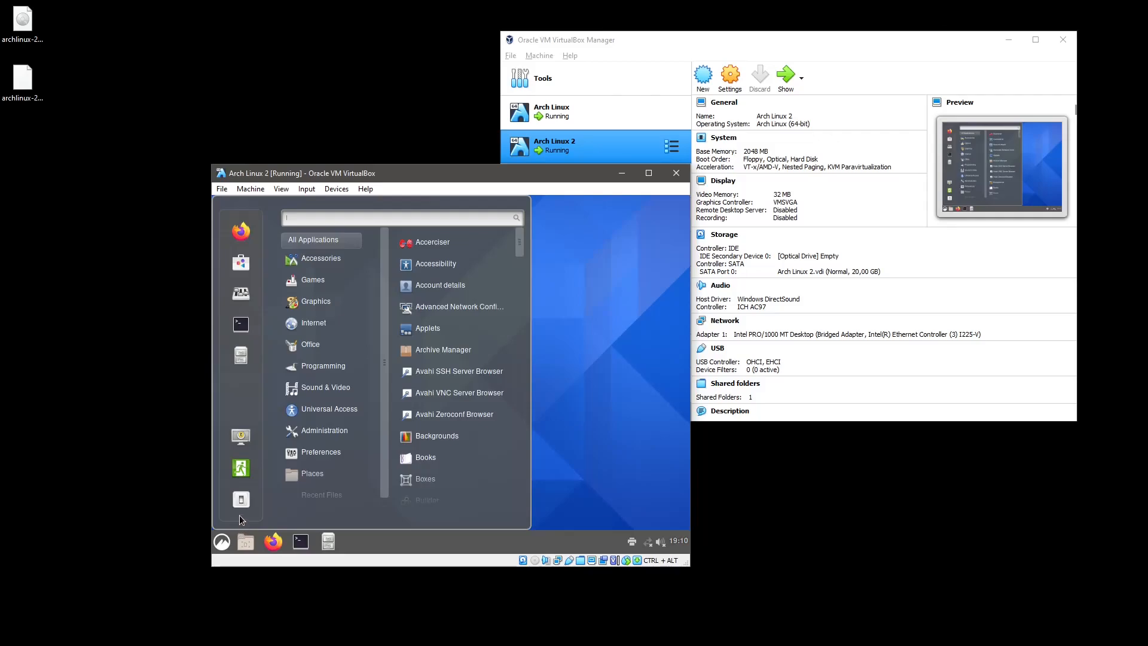
pyautogui.click(241, 500)
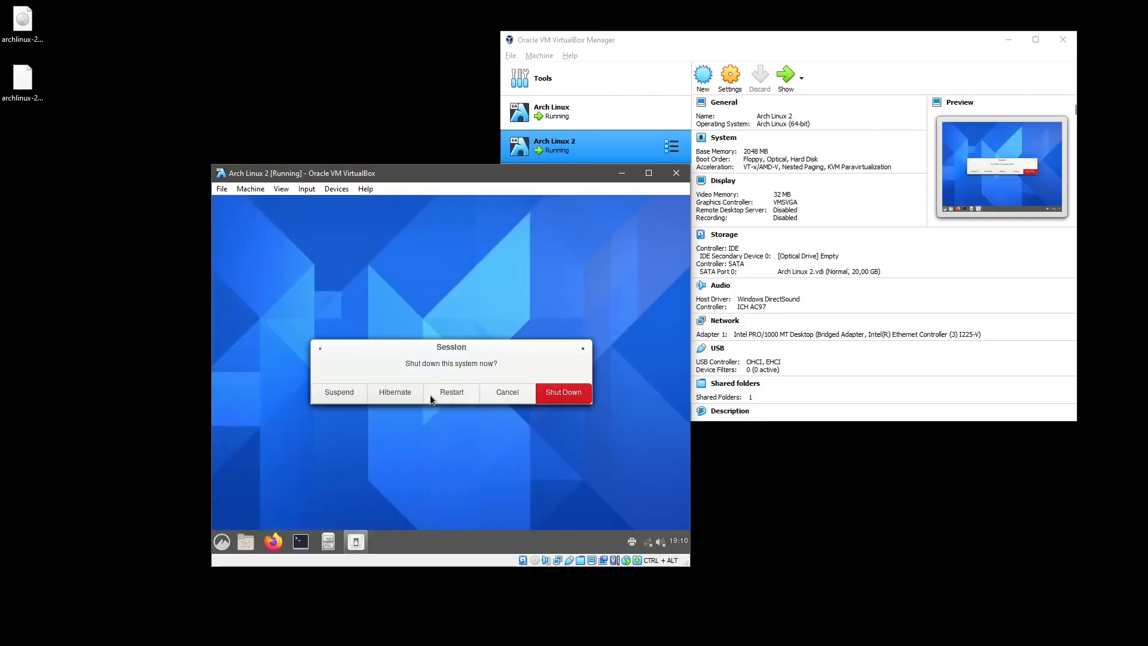
pyautogui.click(491, 401)
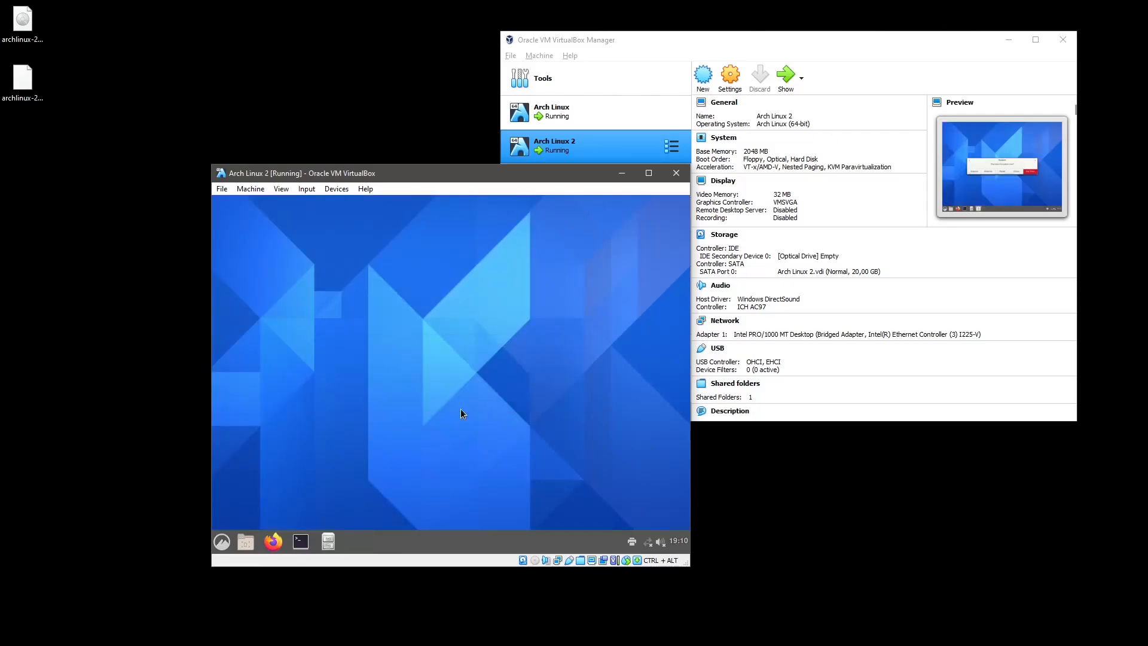
pyautogui.click(221, 541)
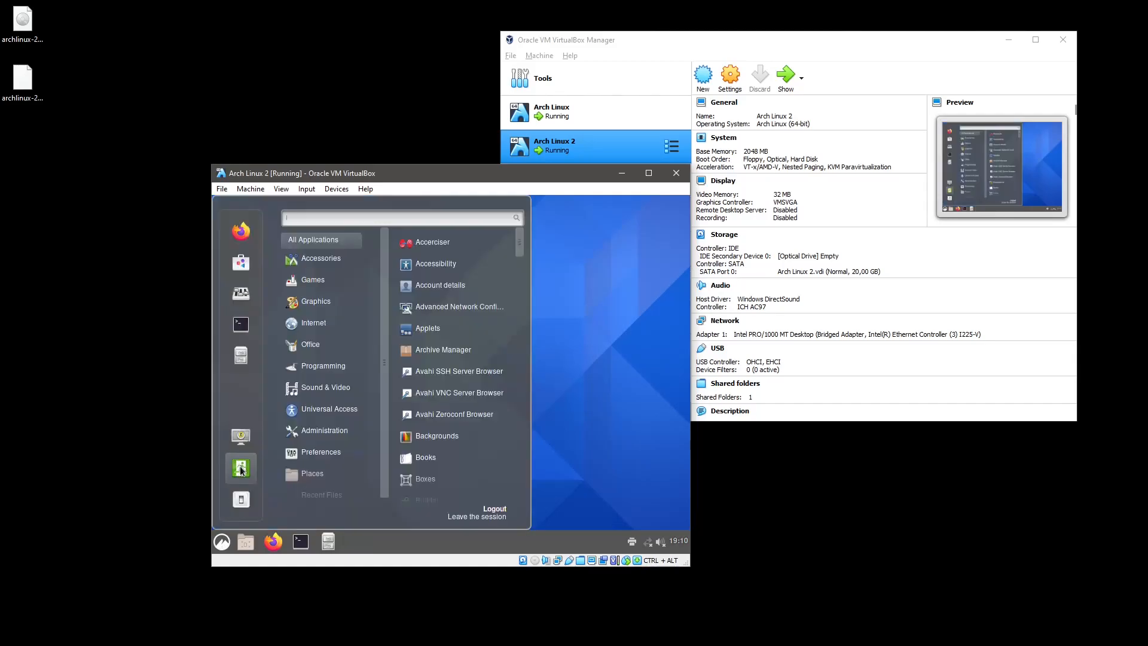
# Log out of Cinnamon and sign back in with the standard GNOME session and account password.
pyautogui.click(241, 468)
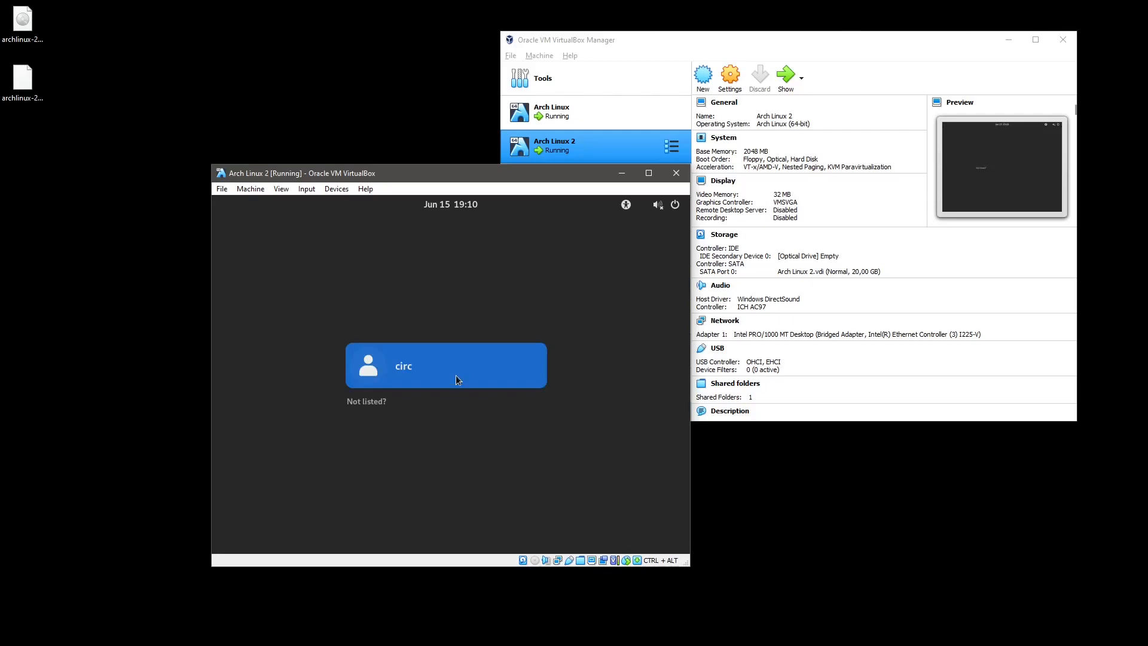
pyautogui.click(457, 378)
pyautogui.click(660, 524)
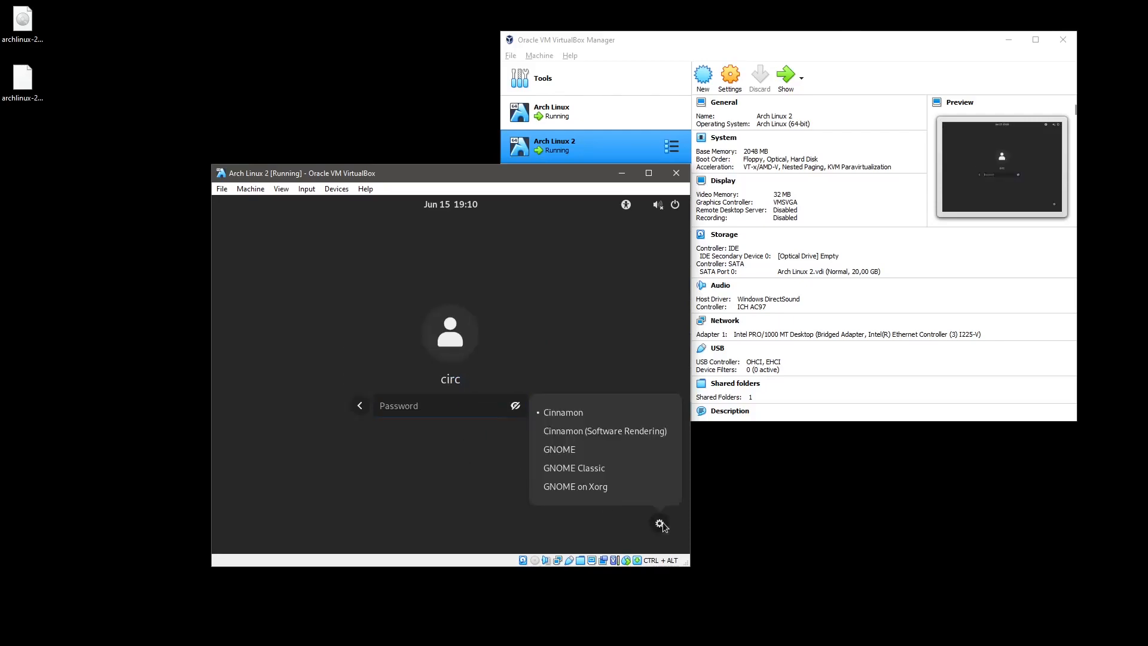
pyautogui.click(604, 455)
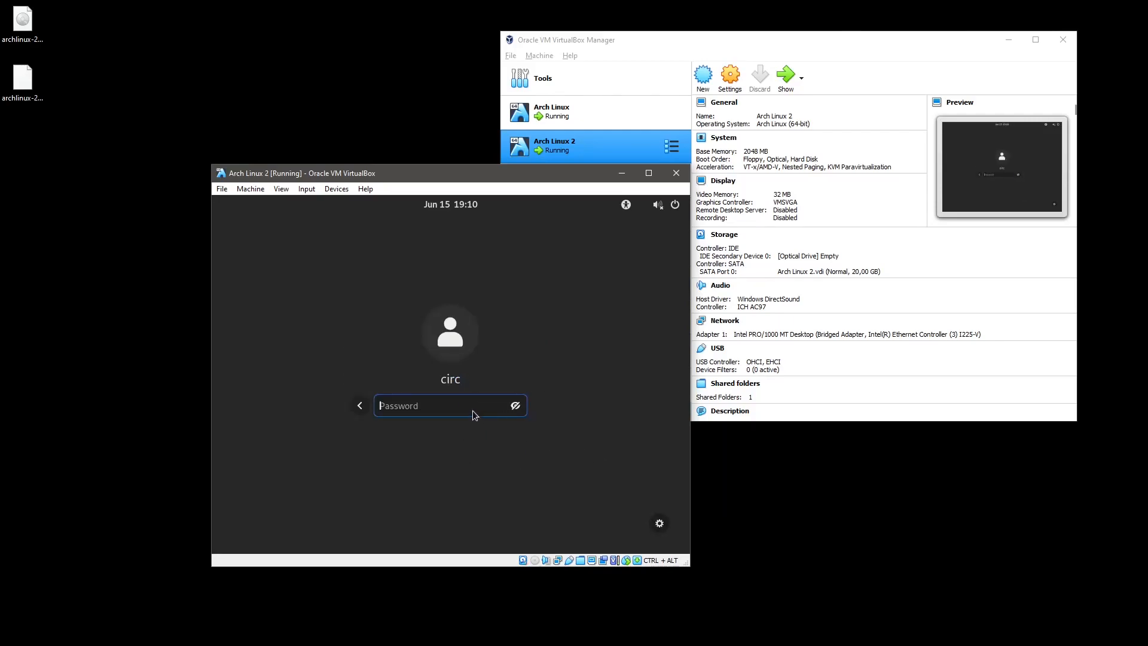
pyautogui.write('•••••••••••')
pyautogui.press('Return')
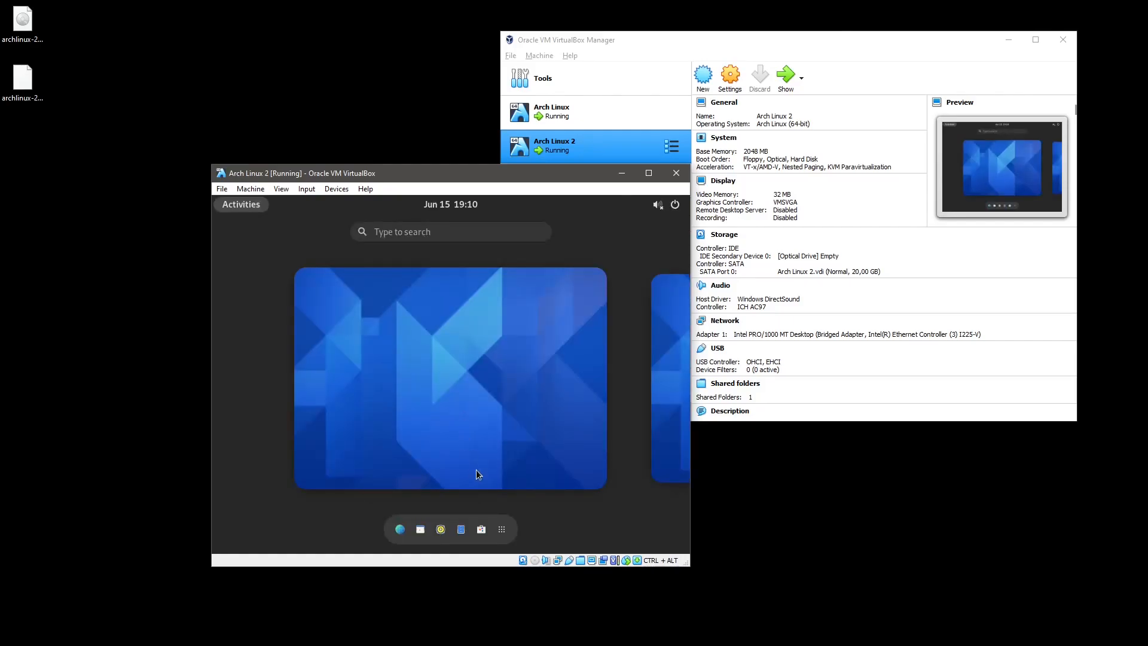
# Search the app grid for 'termina' and launch Terminal, then return to the Activities overview.
pyautogui.click(501, 530)
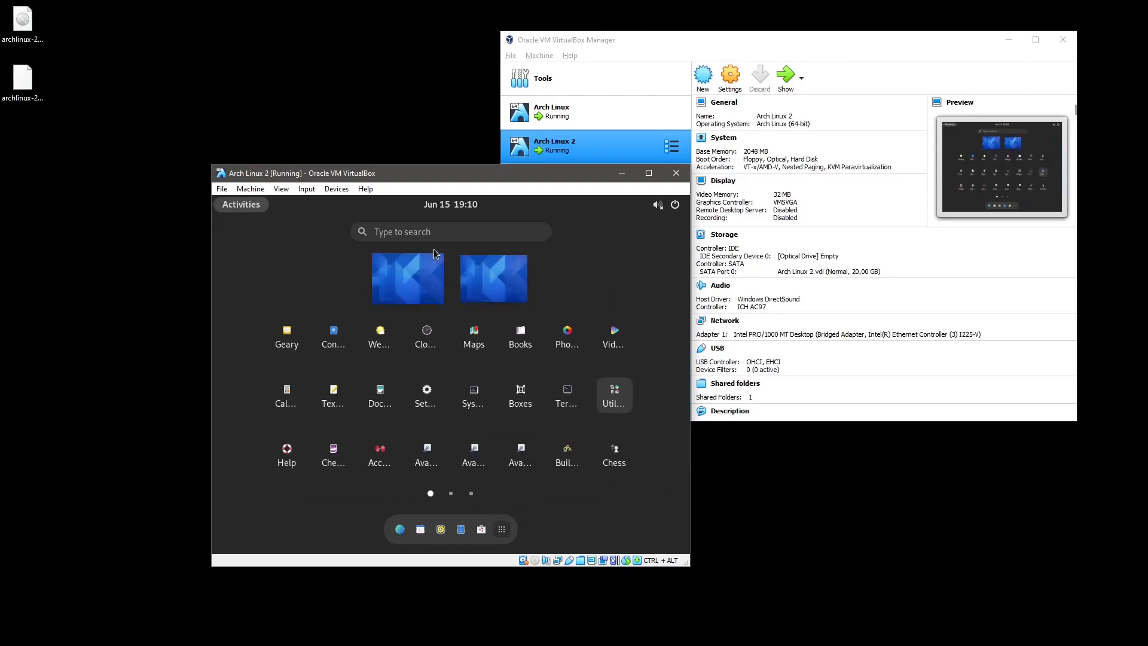
pyautogui.click(431, 232)
pyautogui.write('termina')
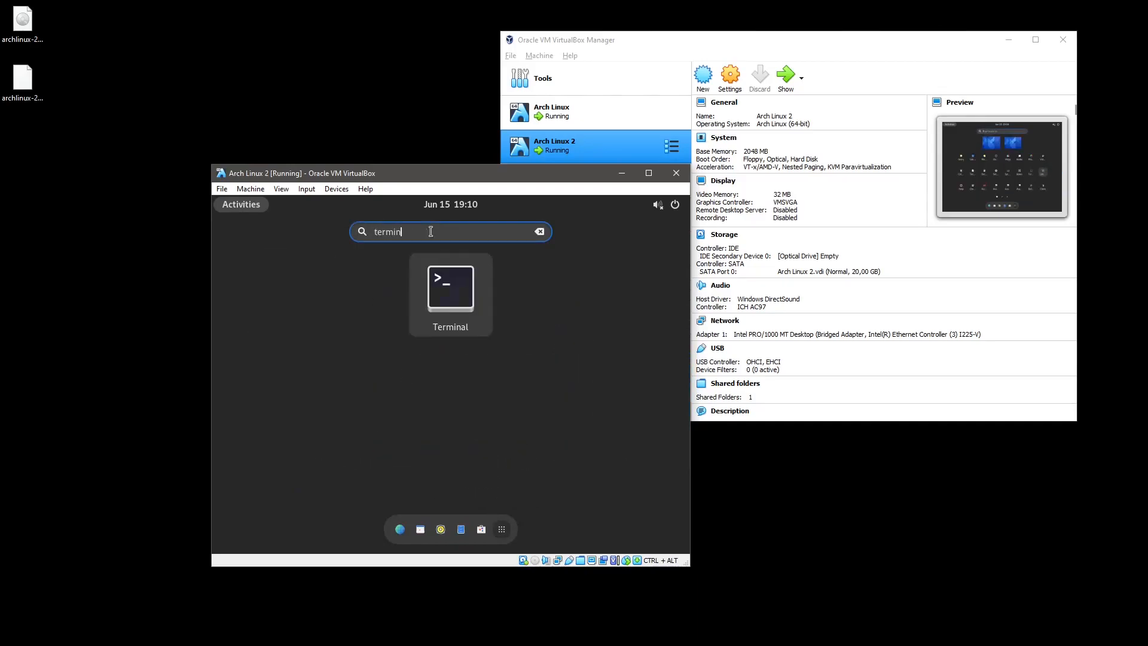
pyautogui.click(448, 285)
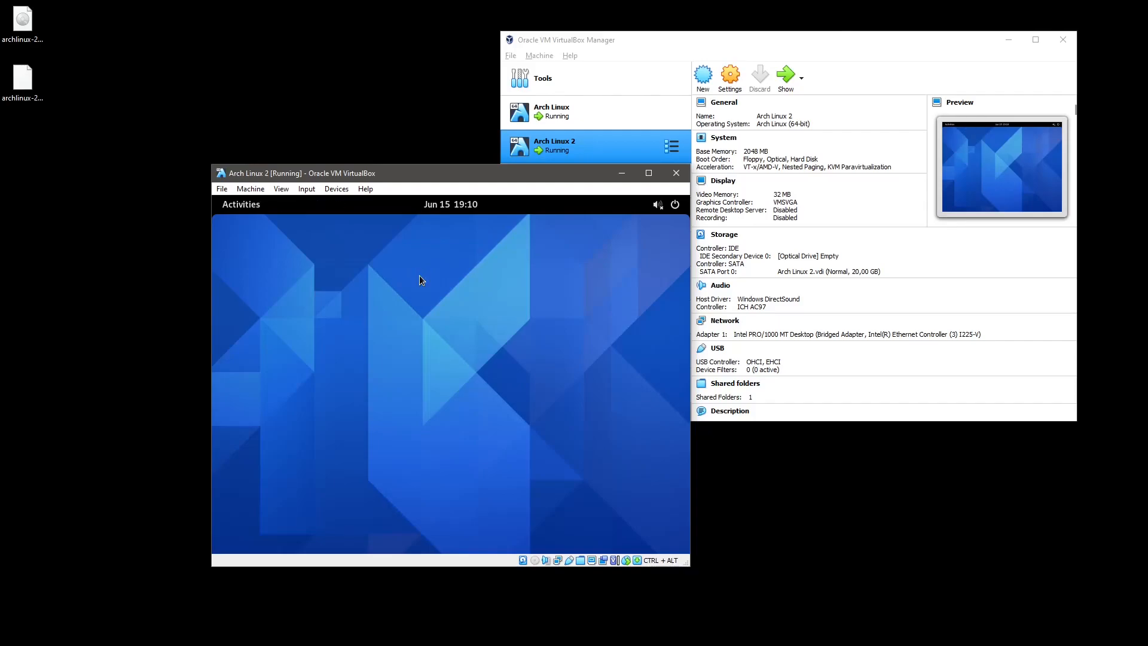
pyautogui.press('super')
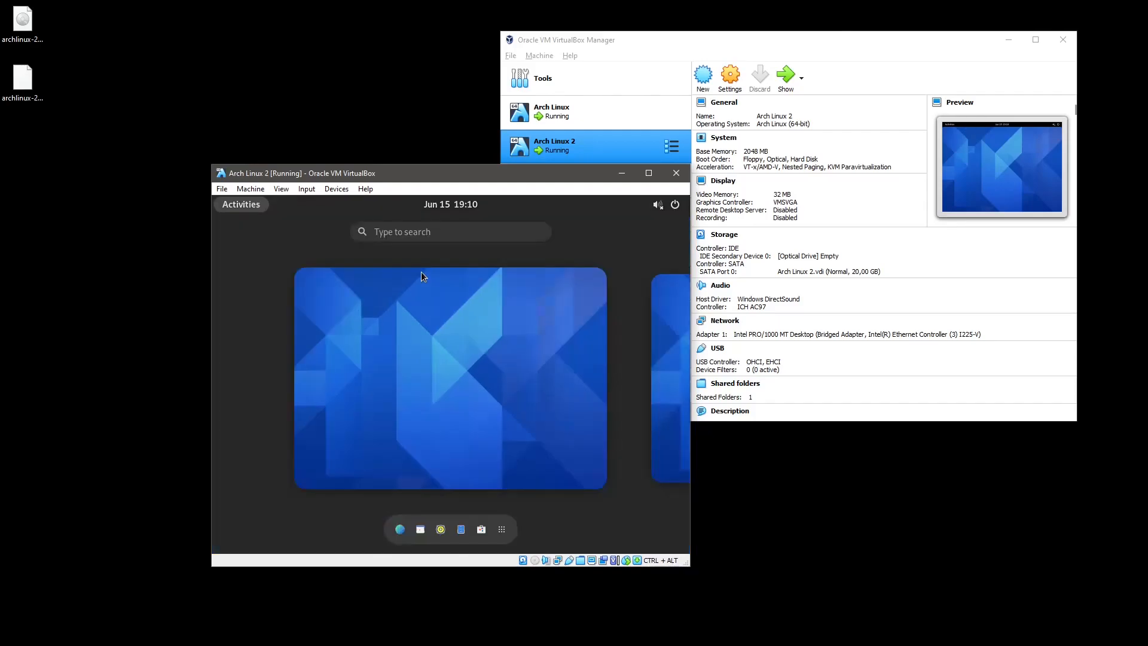
# Open GNOME Software past its welcome screen and glance at the Installed list.
pyautogui.click(501, 529)
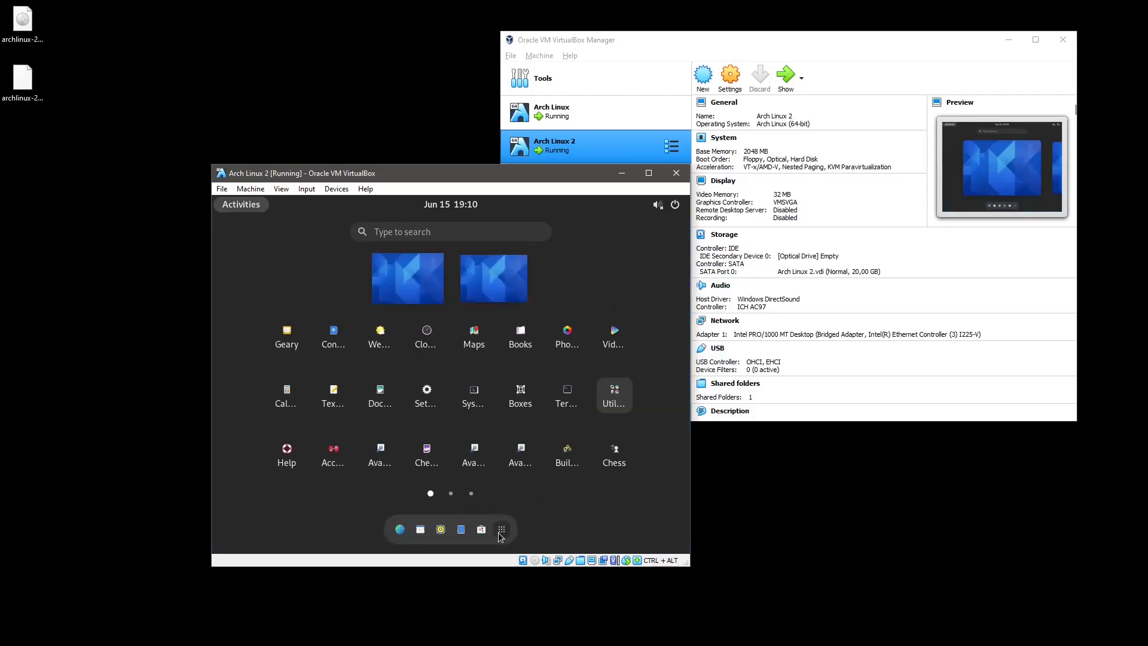
pyautogui.click(481, 530)
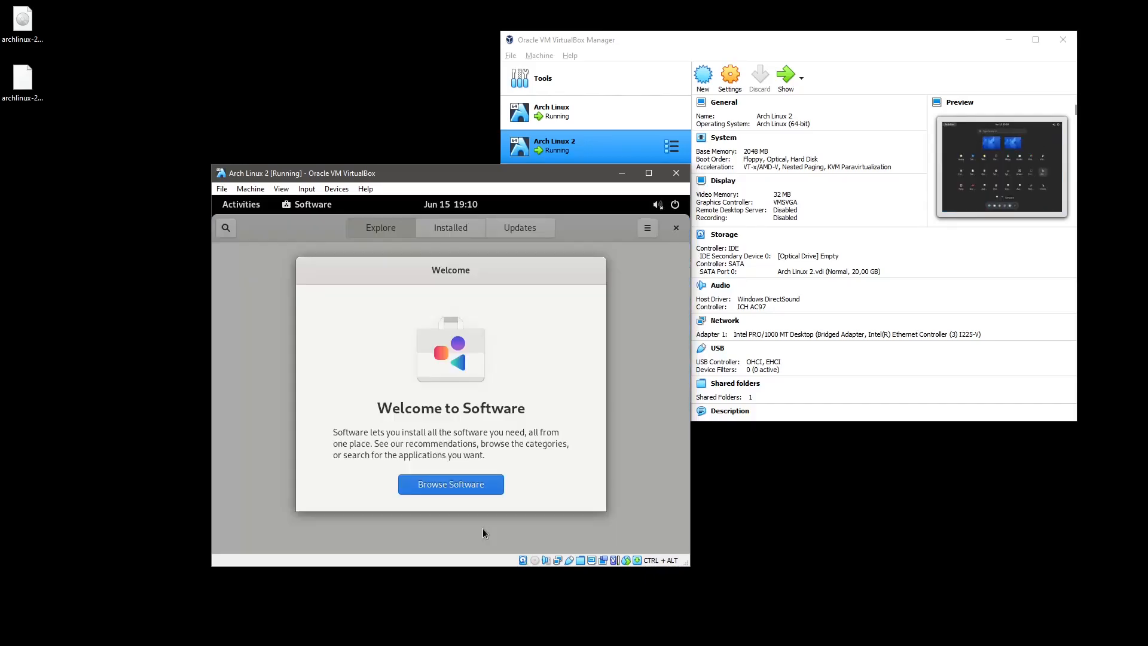
pyautogui.click(462, 487)
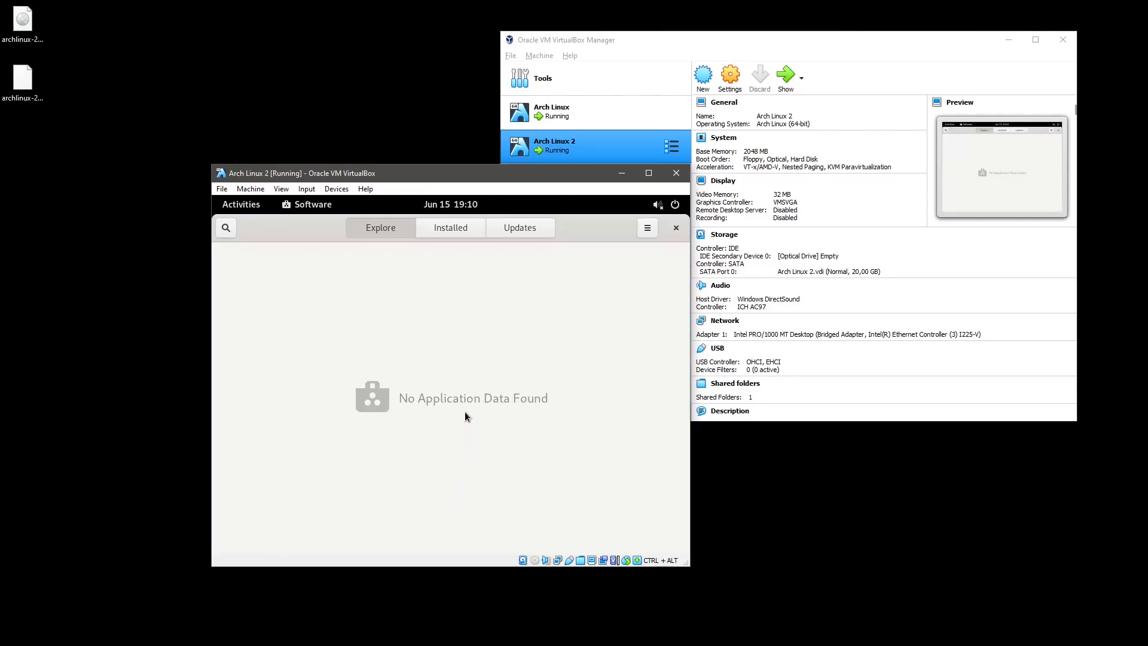
pyautogui.click(448, 228)
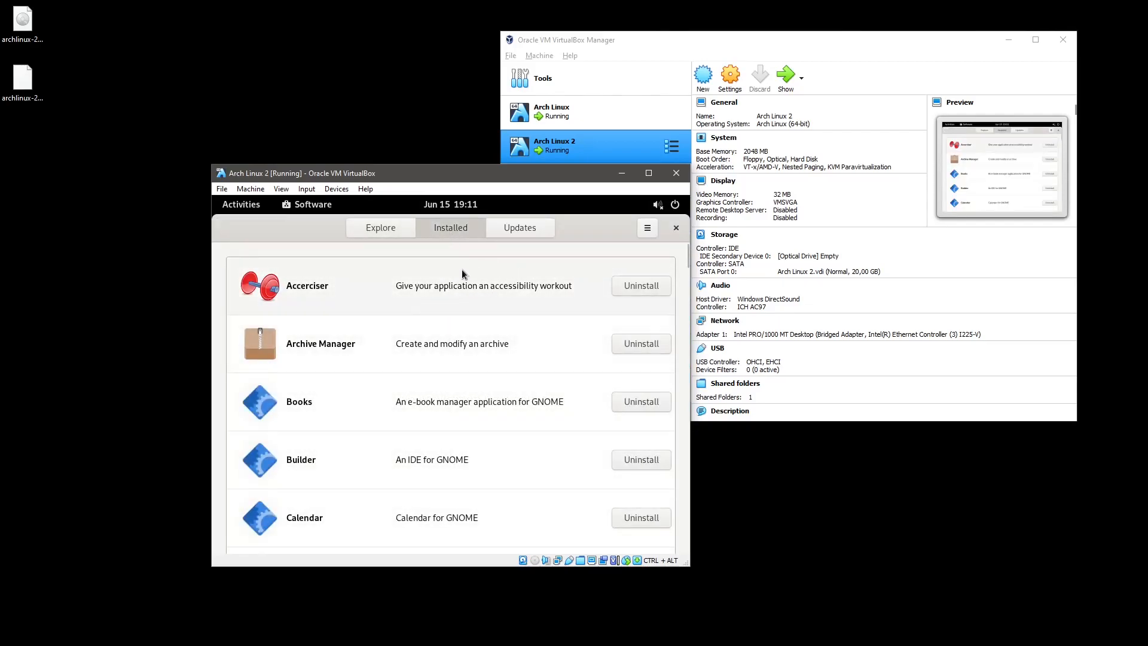
pyautogui.click(395, 232)
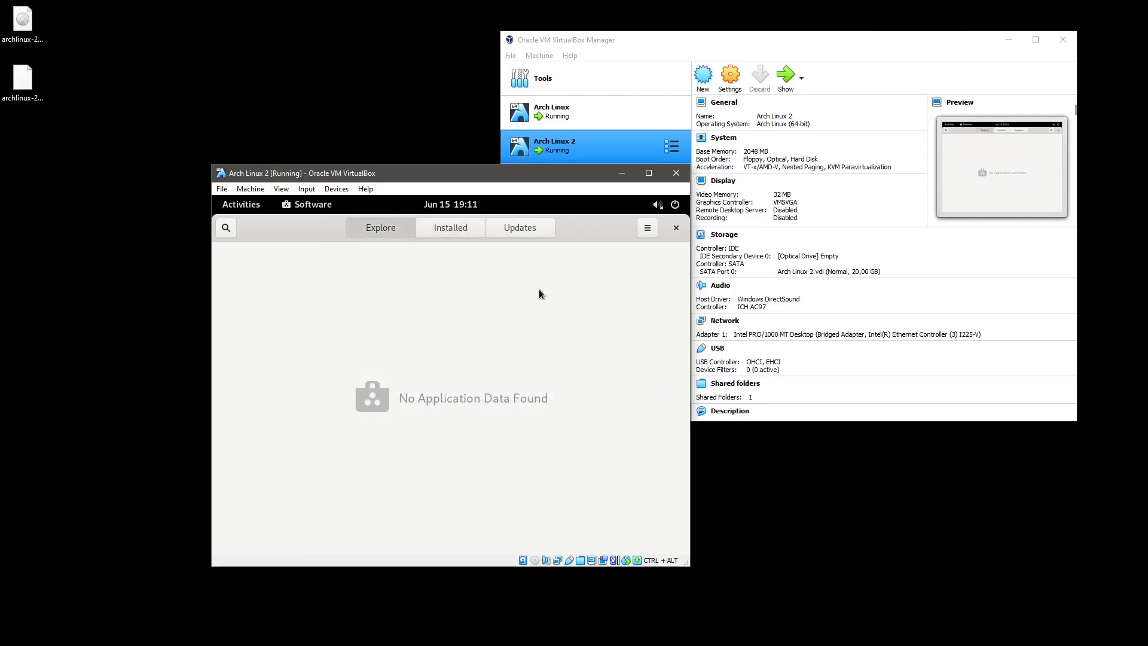
# Review Update Preferences and Software Repositories, expanding the flathub repository details.
pyautogui.click(646, 230)
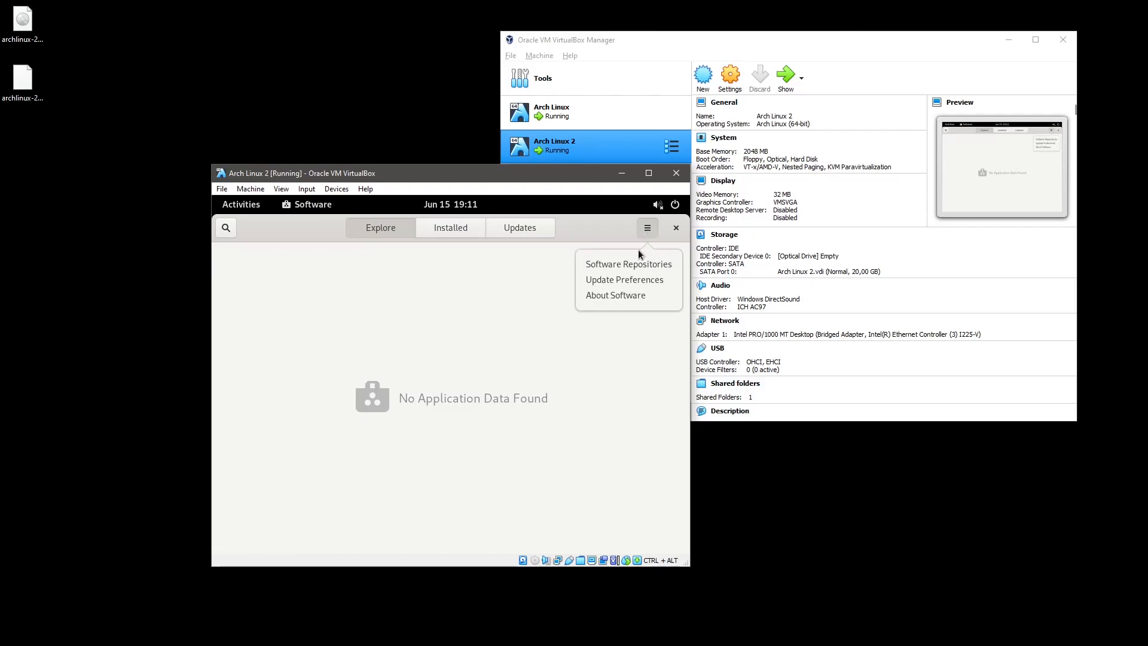
pyautogui.click(624, 279)
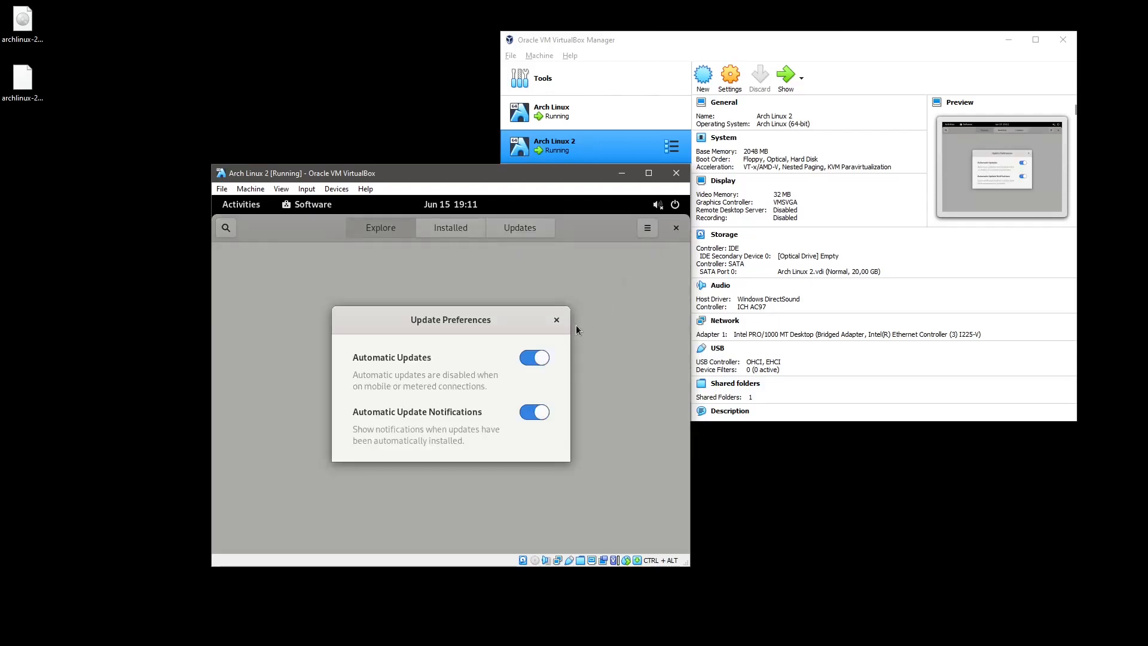
pyautogui.click(557, 320)
pyautogui.click(642, 234)
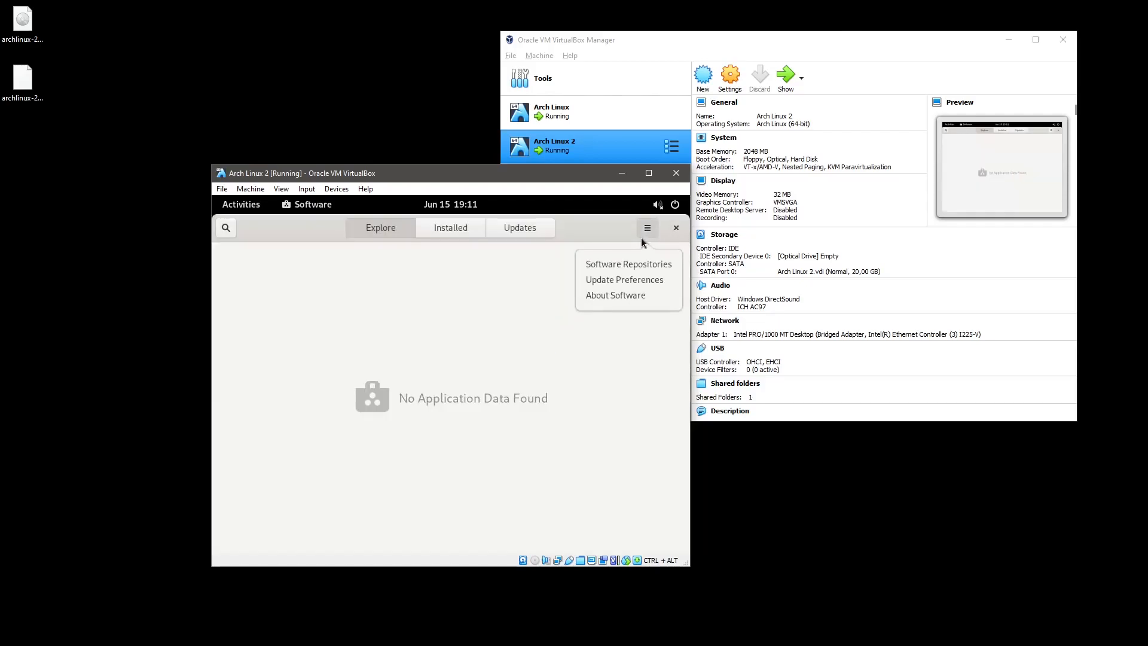
pyautogui.click(633, 266)
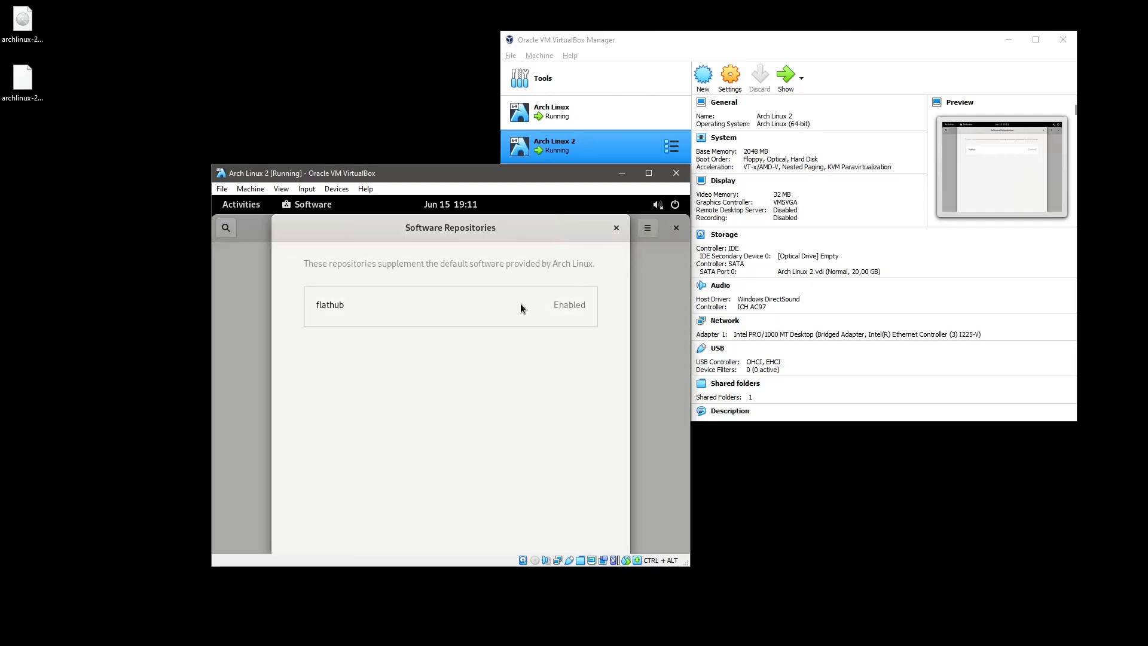
pyautogui.click(515, 306)
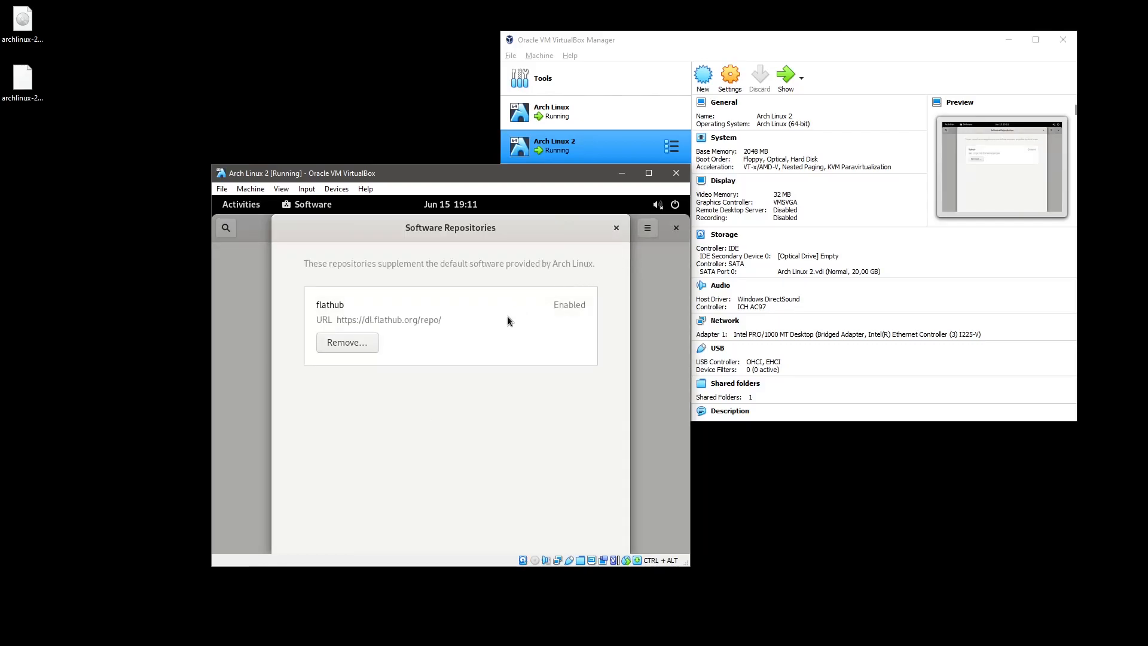
pyautogui.click(617, 228)
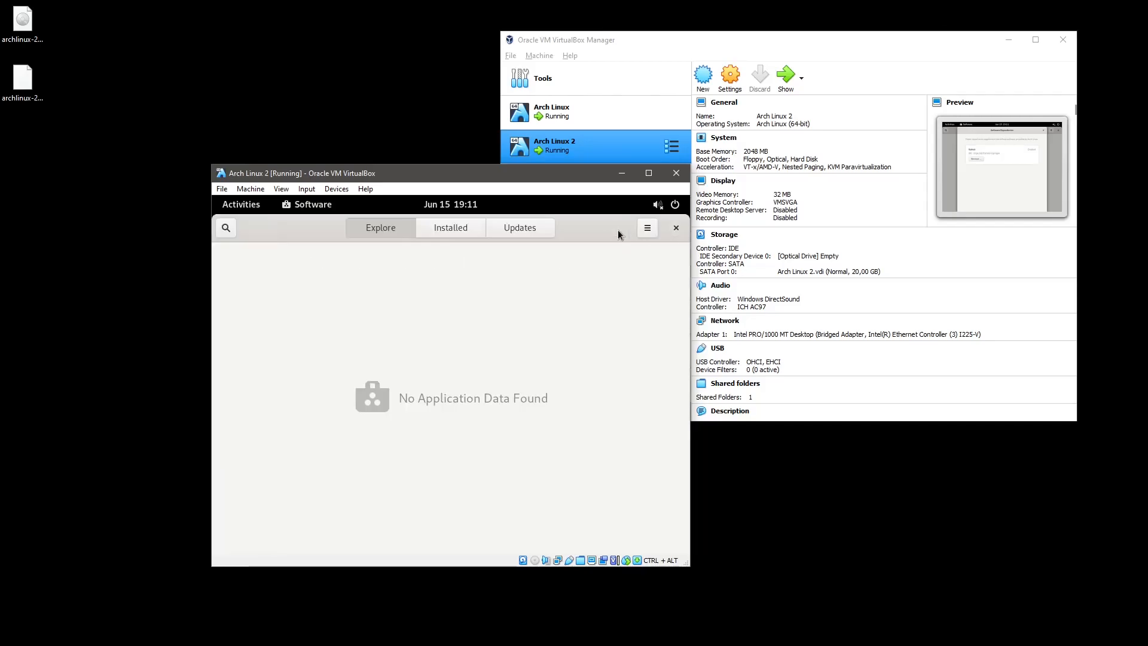
# Return to the Installed list and scroll down through the applications.
pyautogui.click(469, 231)
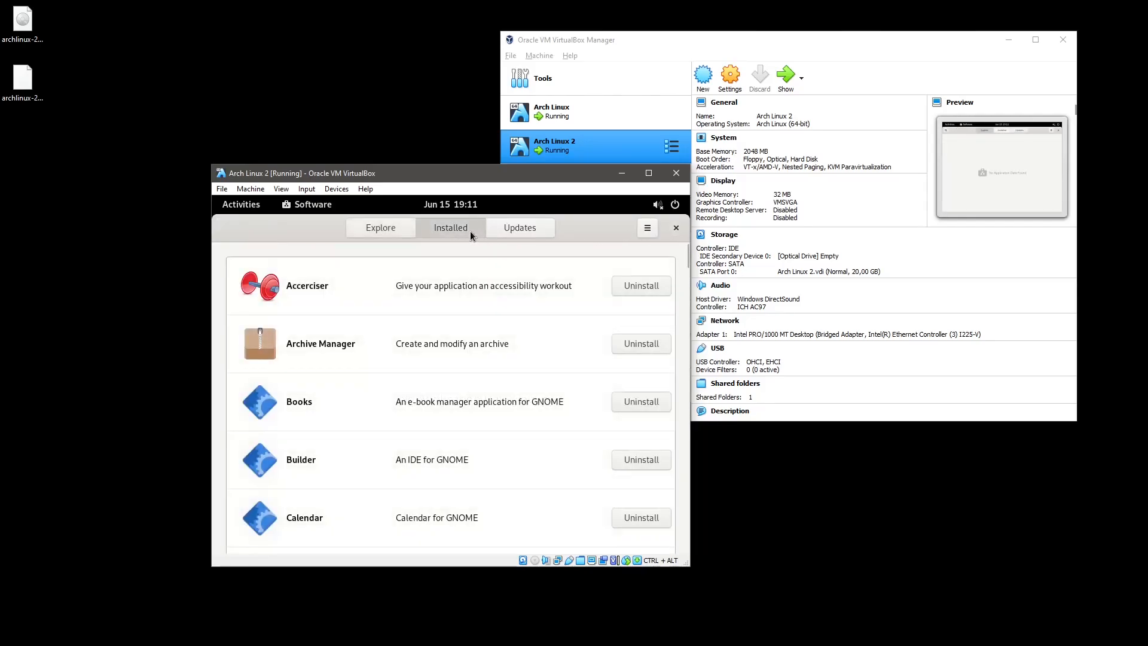
pyautogui.scroll(-5, 466, 376)
pyautogui.scroll(-15, 466, 381)
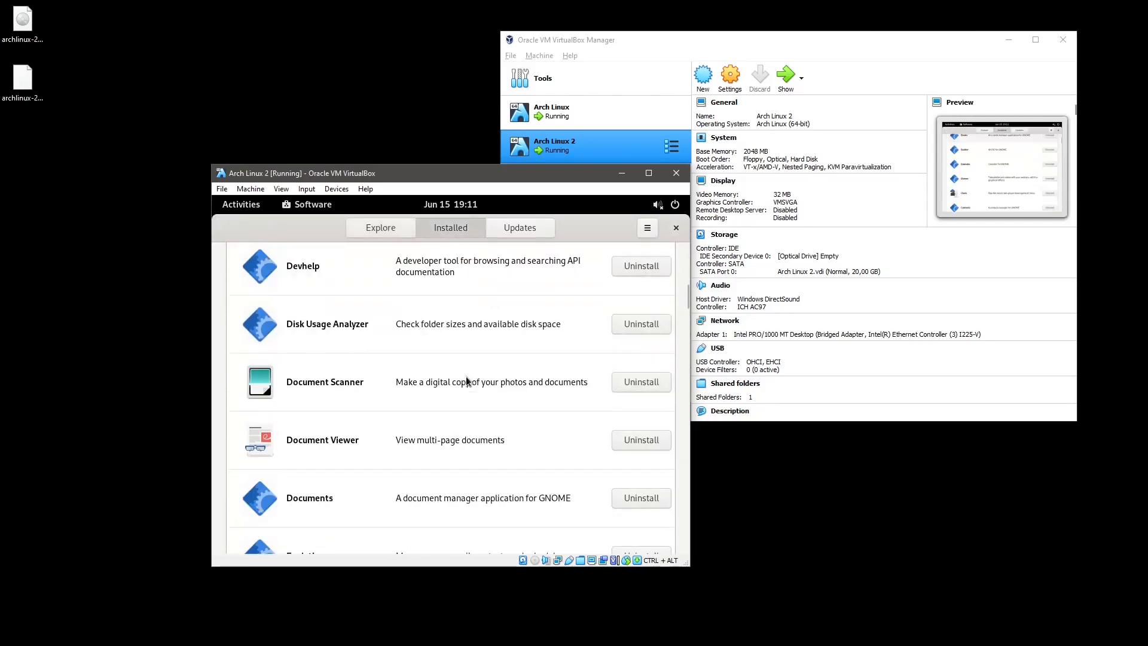
pyautogui.scroll(-5, 468, 380)
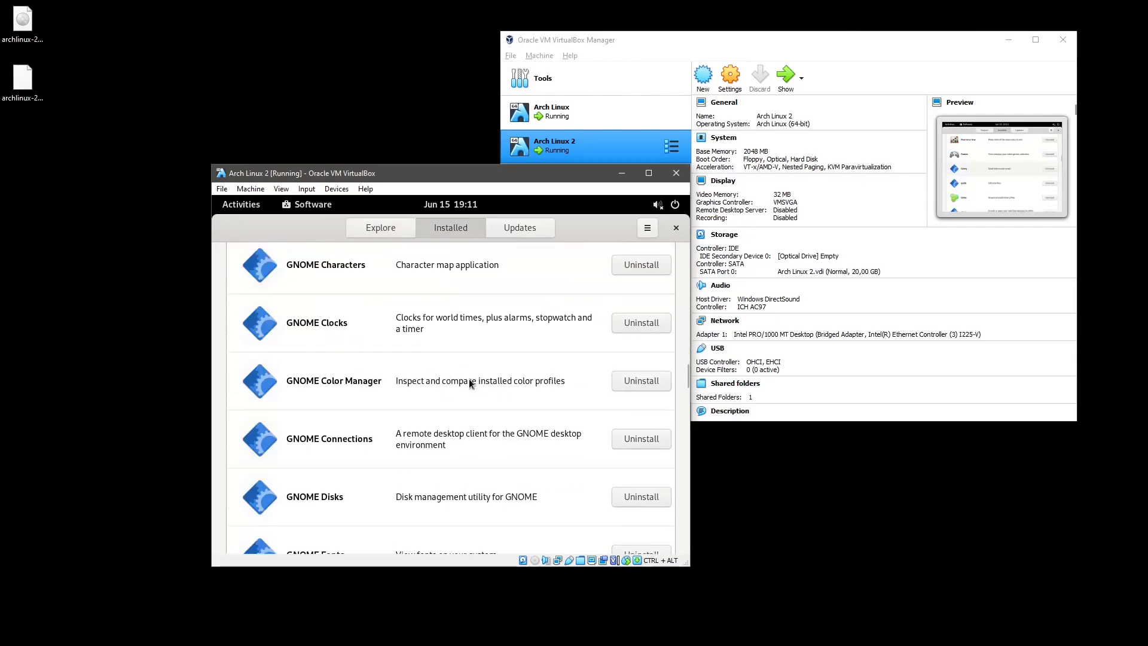
pyautogui.moveTo(689, 372); pyautogui.dragTo(663, 506)
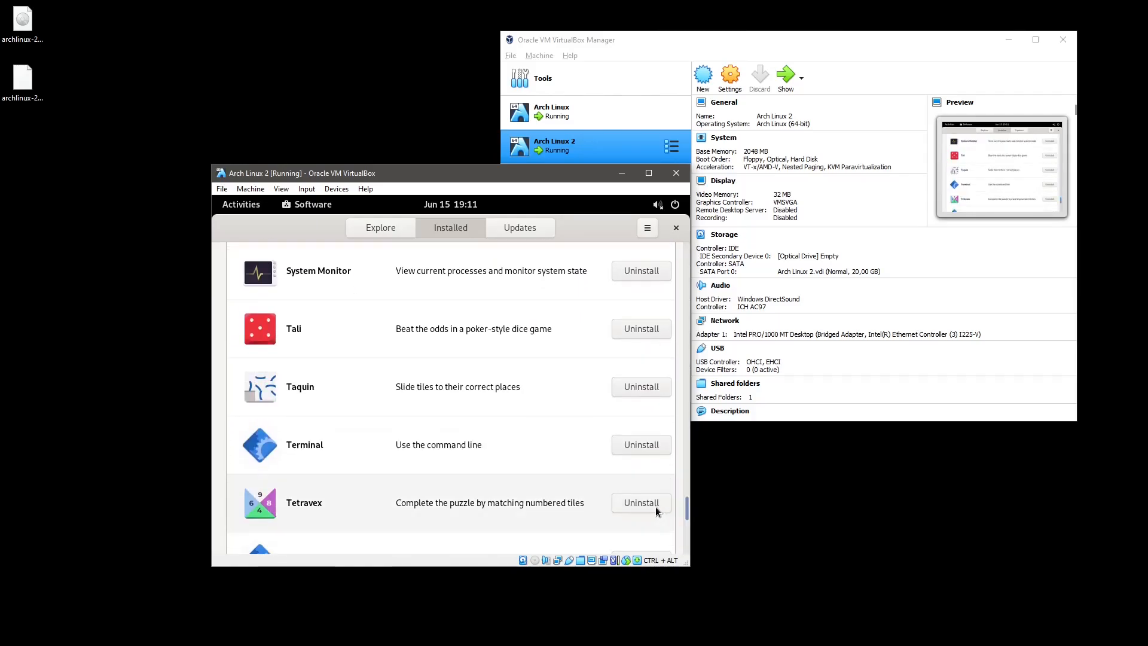
# View the Terminal app's details page, then go back and scroll to the list's end.
pyautogui.click(272, 444)
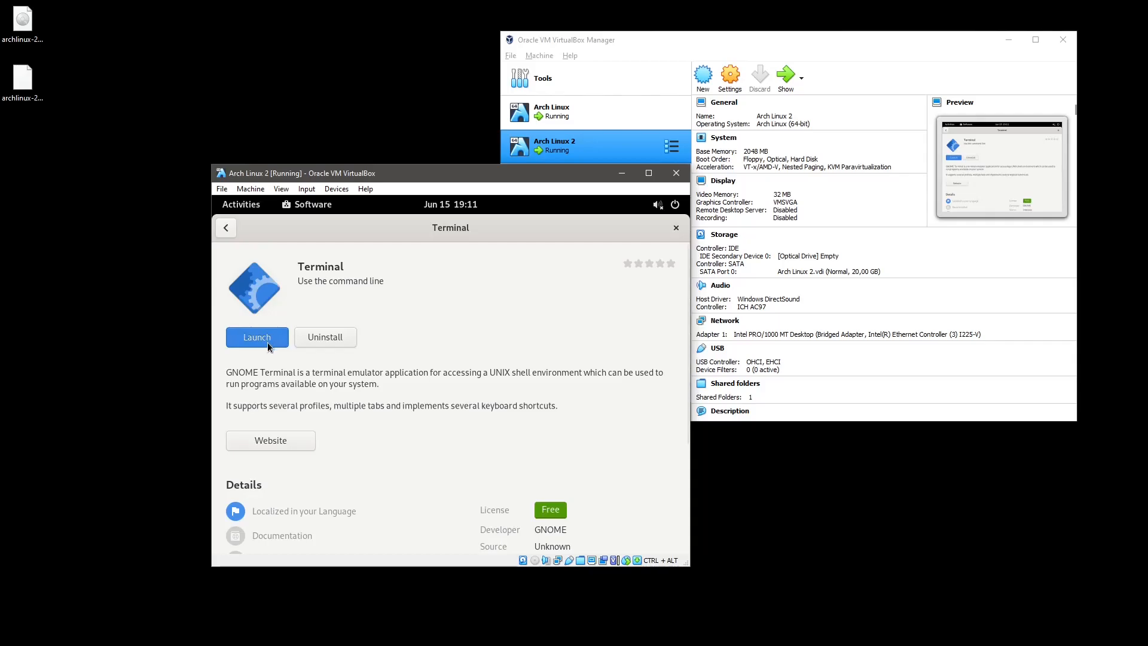
pyautogui.scroll(-1, 410, 400)
pyautogui.scroll(-3, 410, 400)
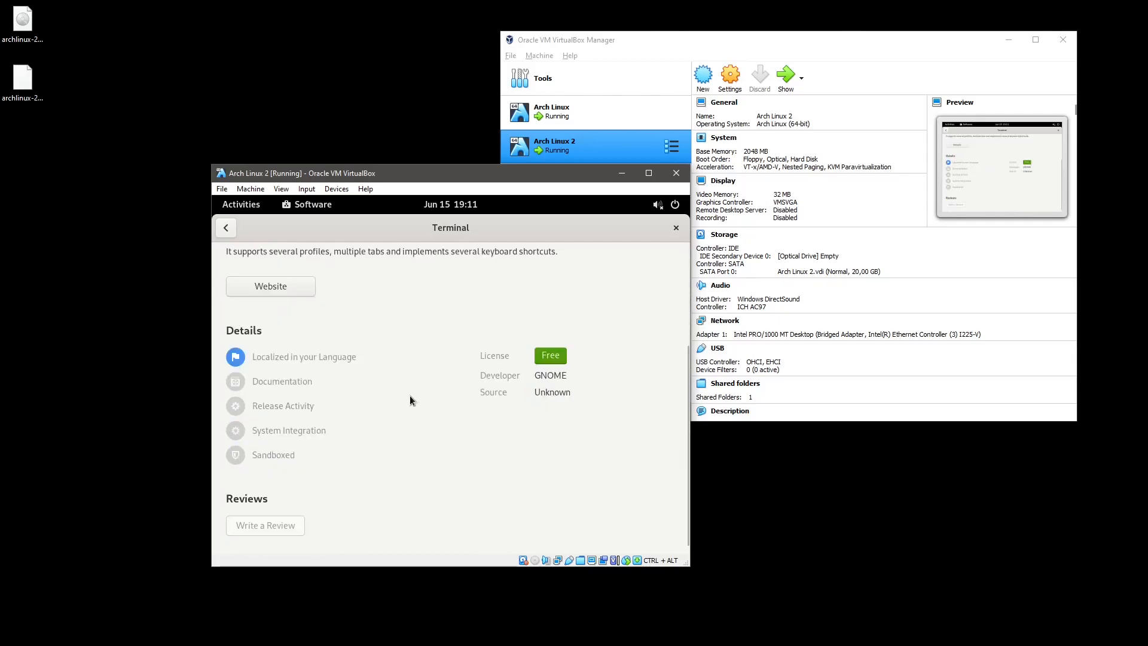
pyautogui.scroll(4, 410, 400)
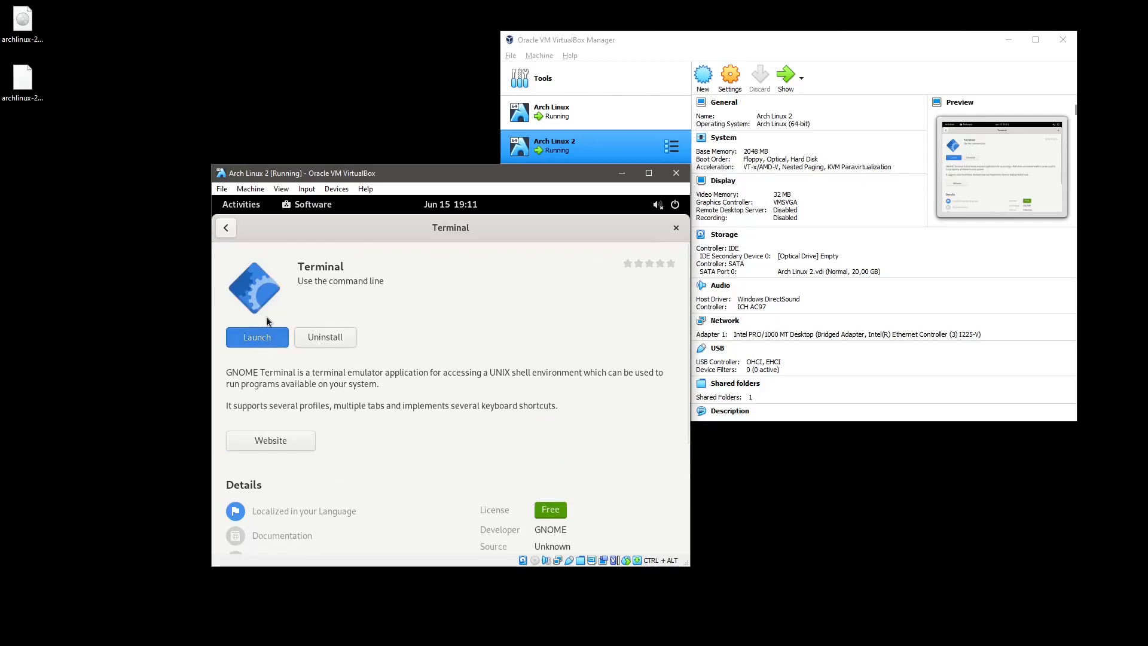
pyautogui.click(227, 226)
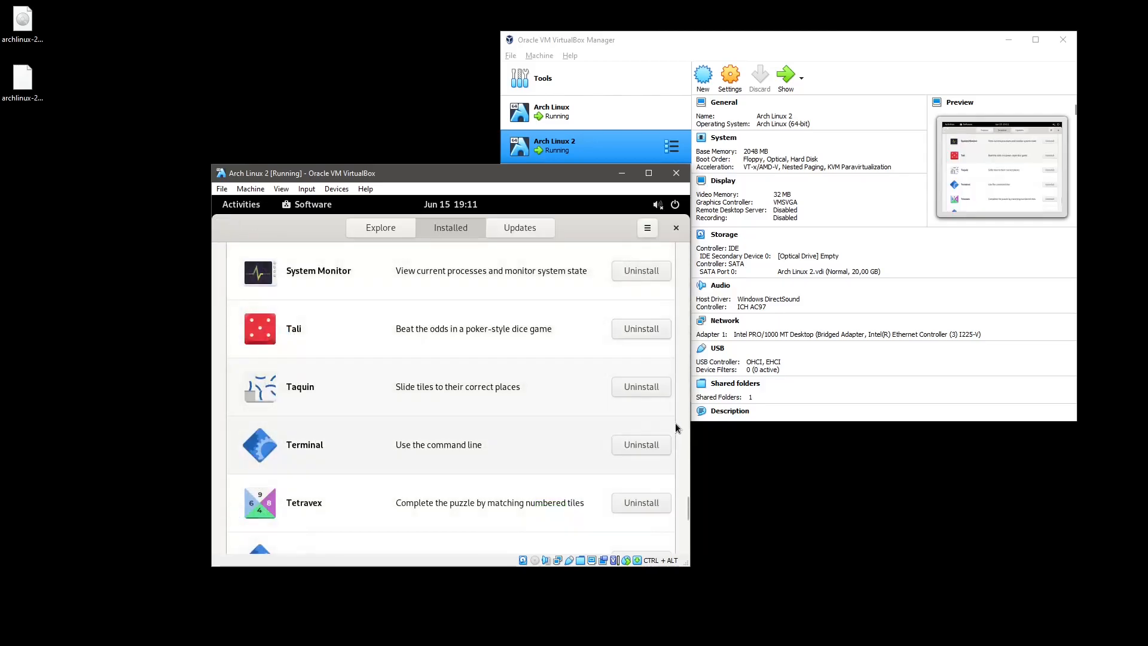
pyautogui.moveTo(688, 504); pyautogui.dragTo(681, 544)
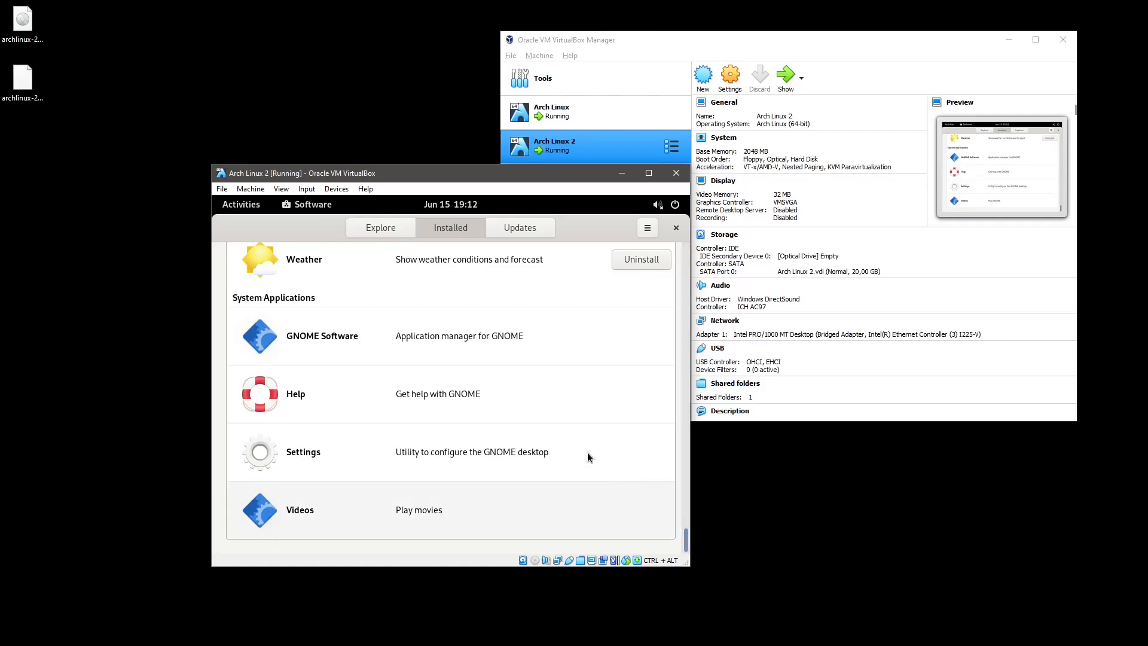
# Search GNOME Software's Explore page for 'terminal', then clear the search.
pyautogui.click(383, 229)
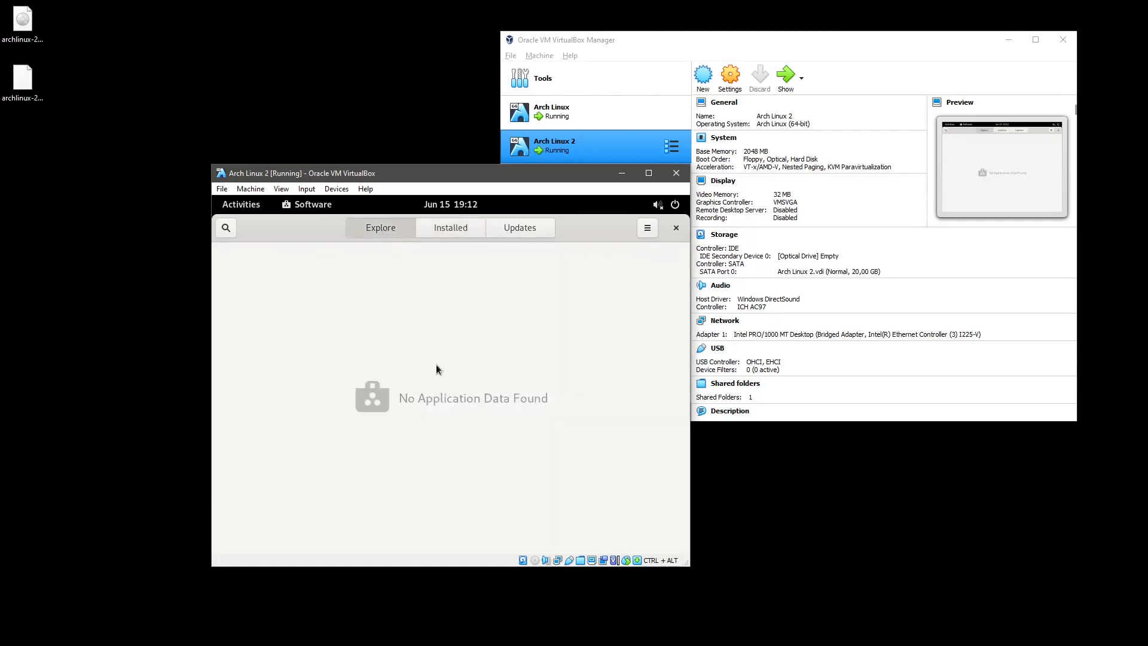
pyautogui.click(226, 230)
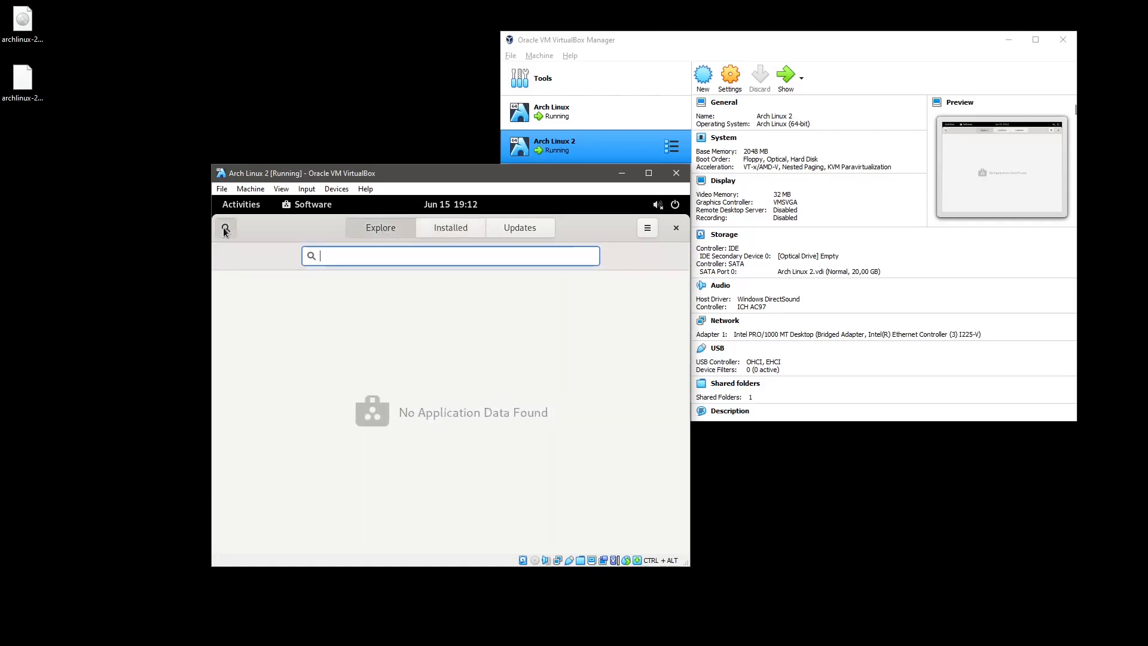
pyautogui.write('terminalk\\')
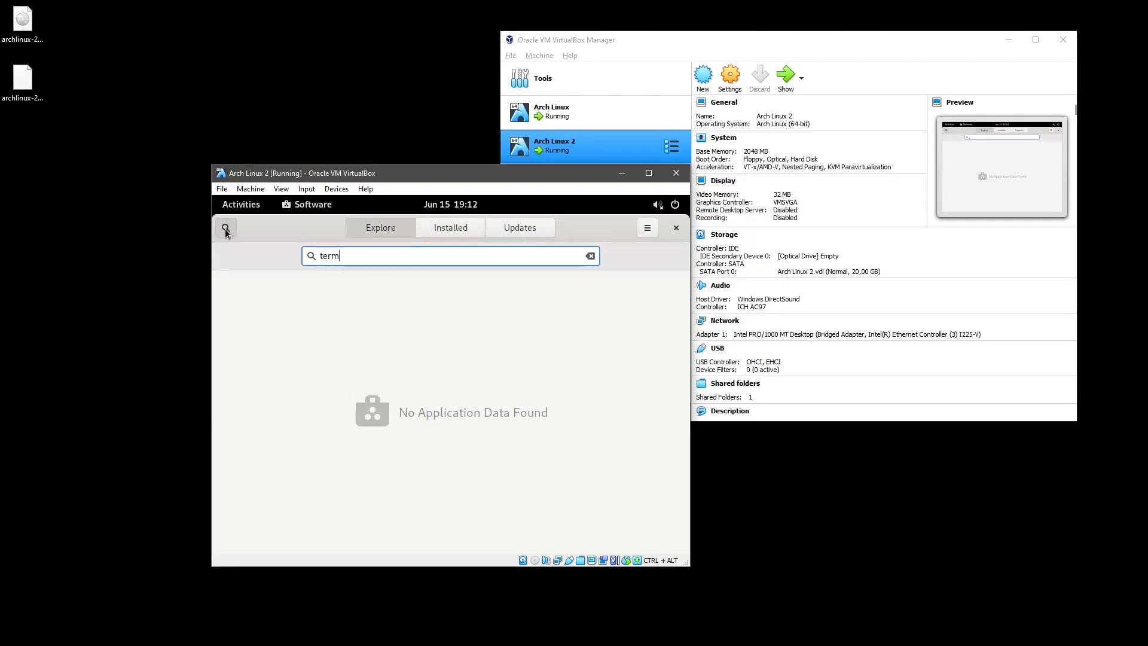
pyautogui.press('BackSpace')
pyautogui.press('BackSpace')
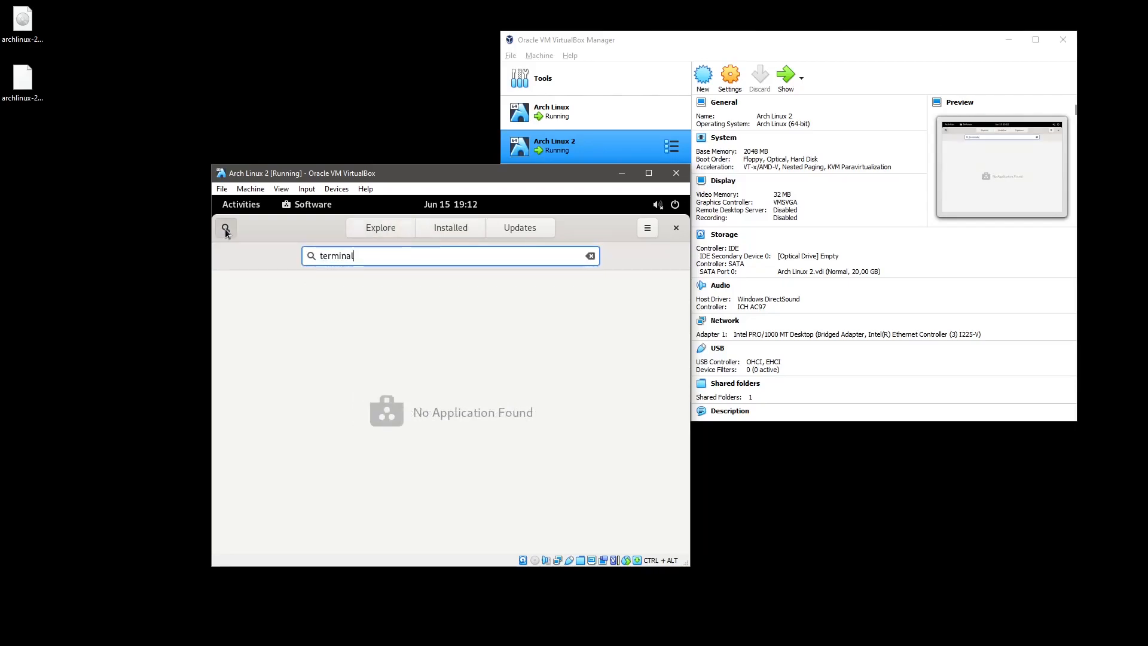
pyautogui.hotkey('ctrl', 'a')
pyautogui.press('BackSpace')
# Check the Updates and Installed pages, then close GNOME Software.
pyautogui.click(516, 232)
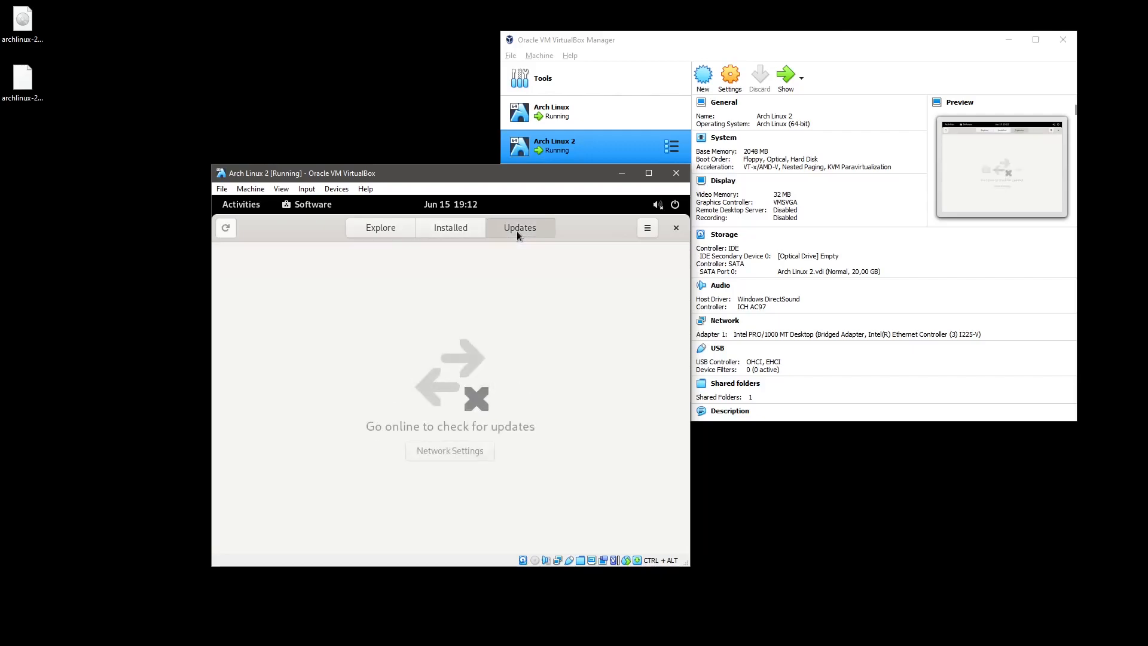
pyautogui.click(462, 226)
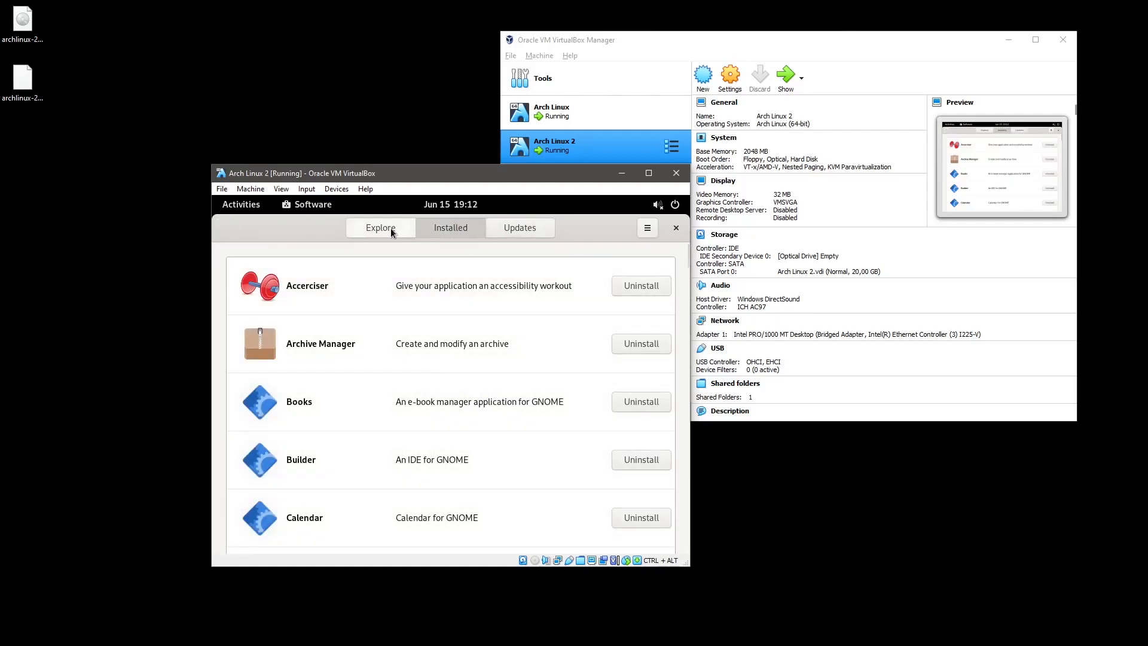
pyautogui.click(647, 229)
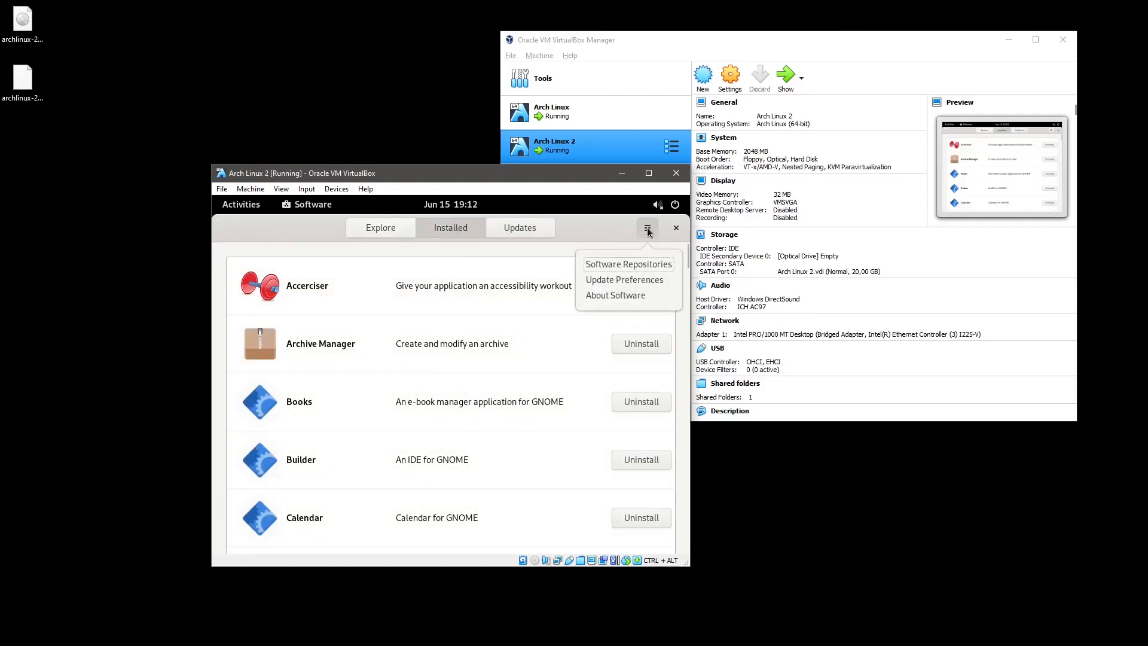
pyautogui.click(587, 228)
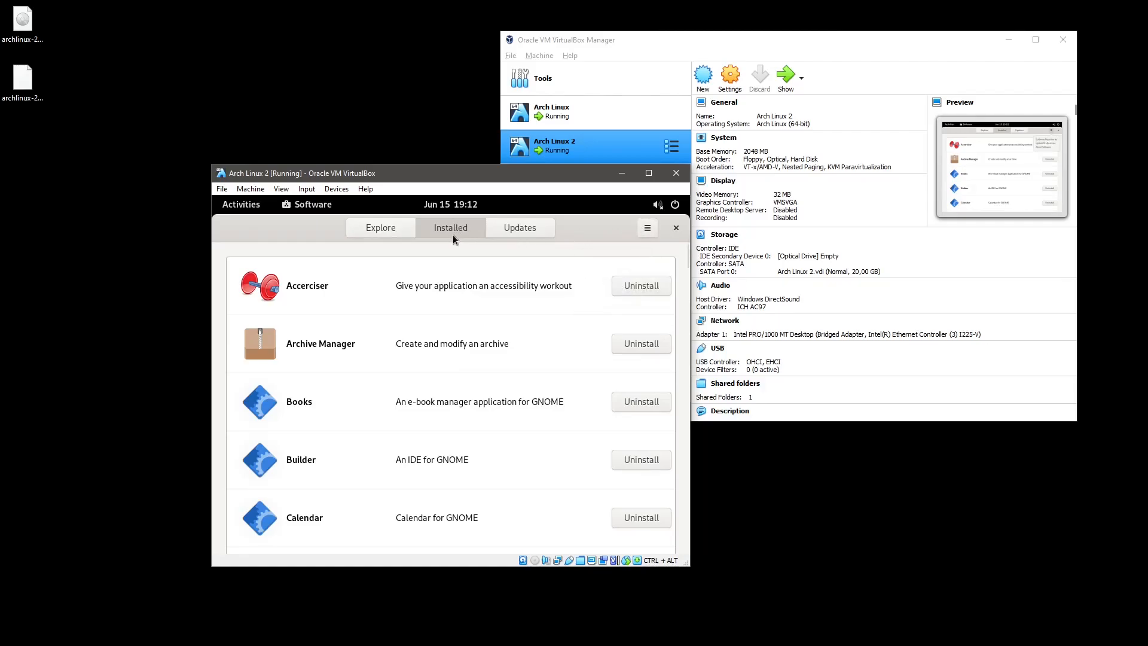
pyautogui.click(676, 227)
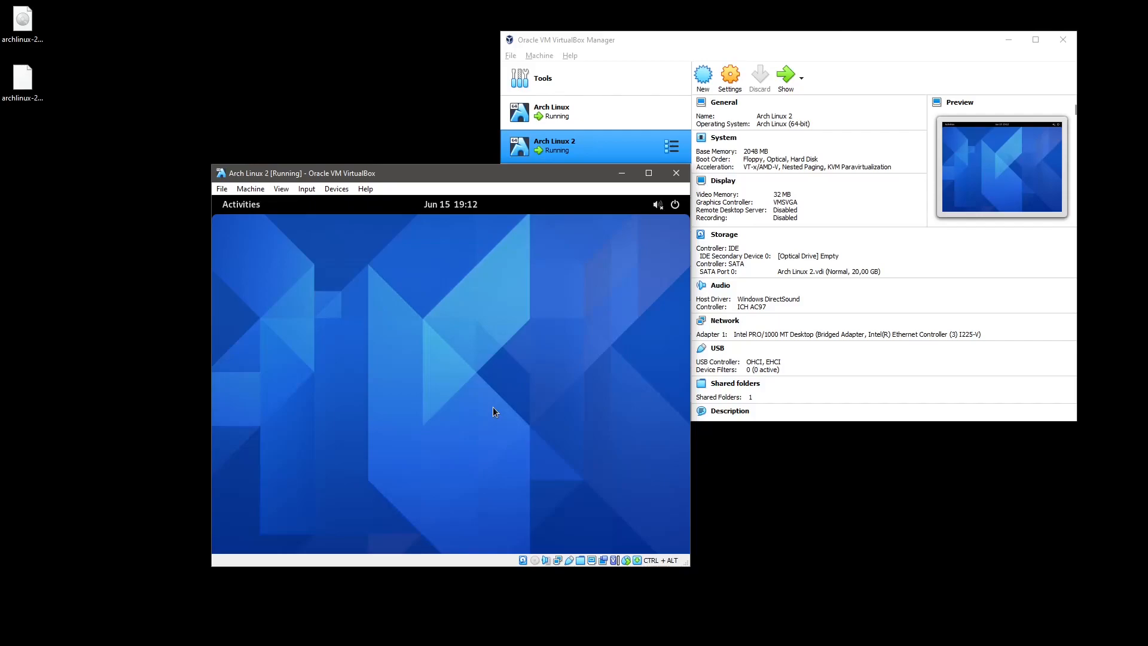
# Toggle the guest's Activities overview and app grid, then return to the desktop.
pyautogui.click(247, 208)
pyautogui.click(247, 207)
pyautogui.click(246, 207)
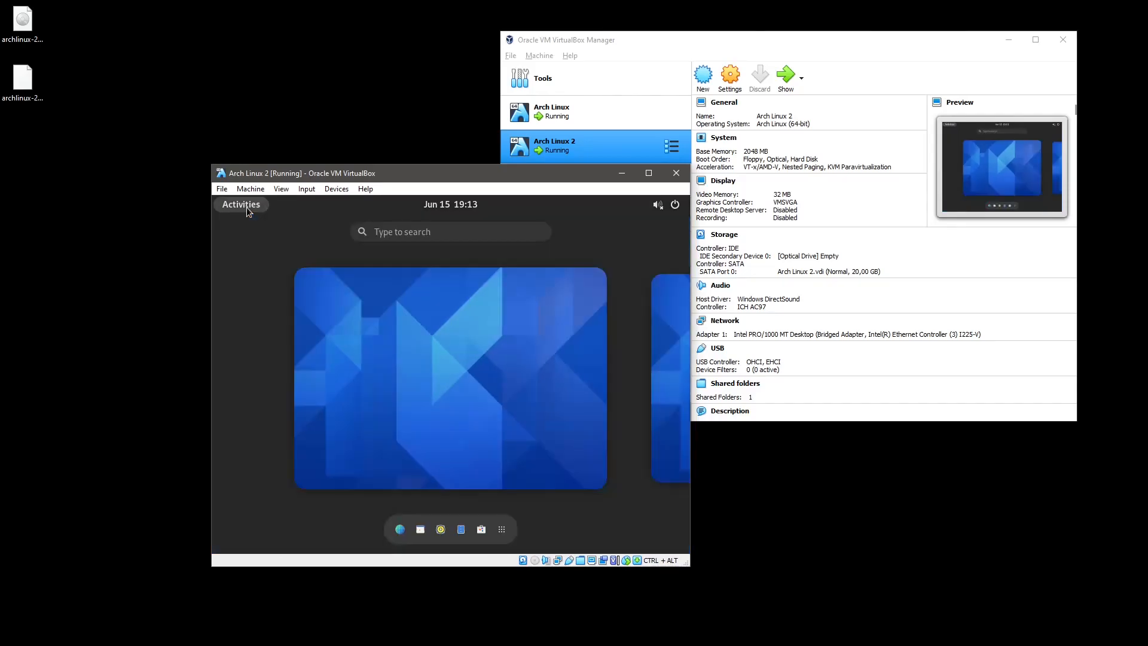
pyautogui.click(502, 534)
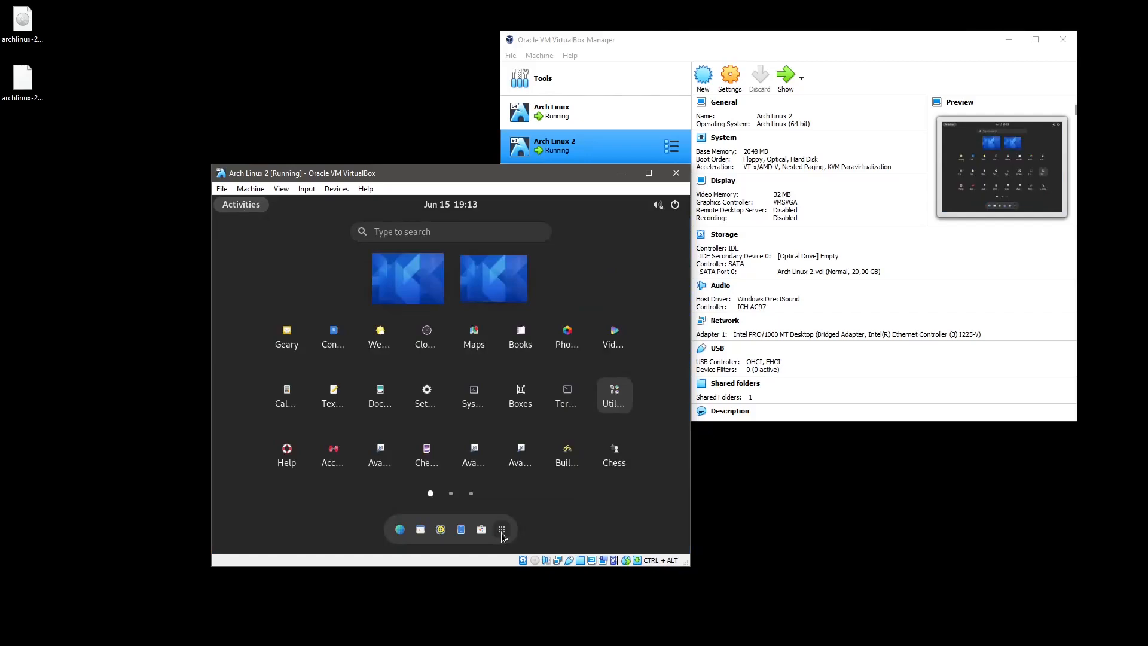
pyautogui.click(502, 535)
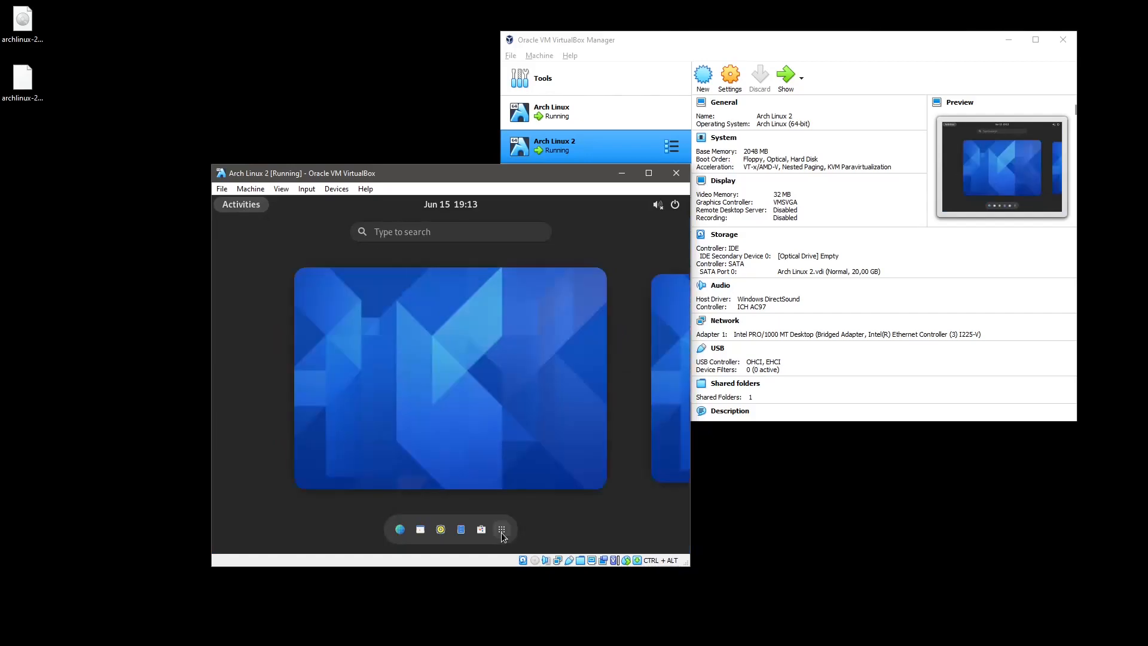
pyautogui.click(471, 432)
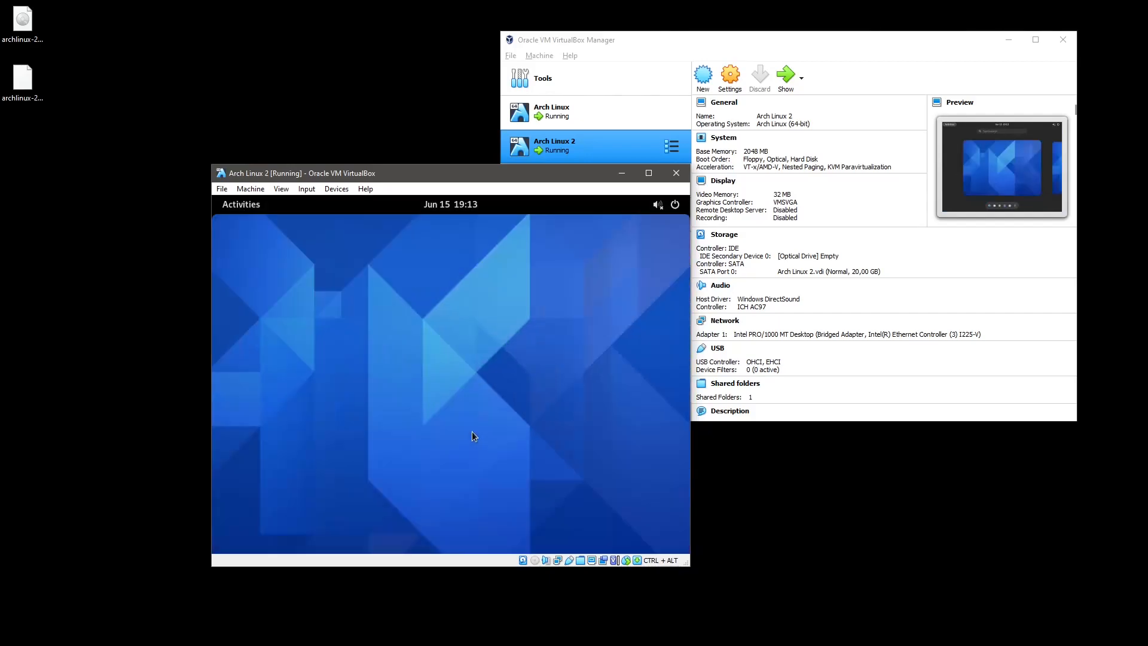
# Insert archlinux-2021.06.01-x86_64.iso into the VM's optical drive.
pyautogui.click(366, 189)
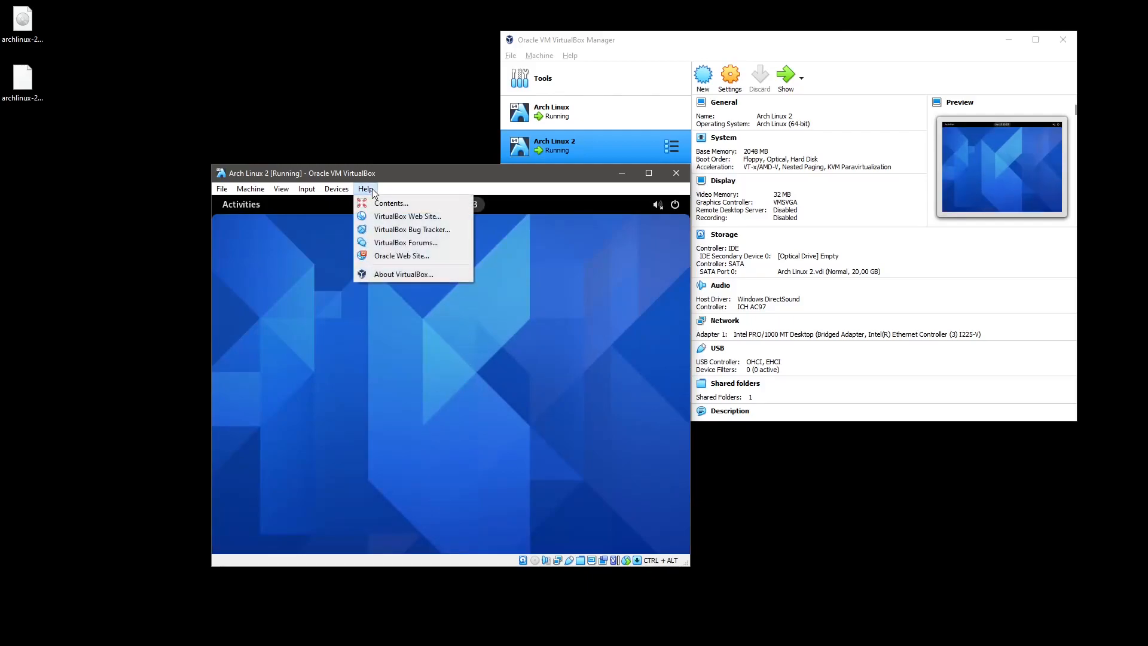
pyautogui.moveTo(337, 189)
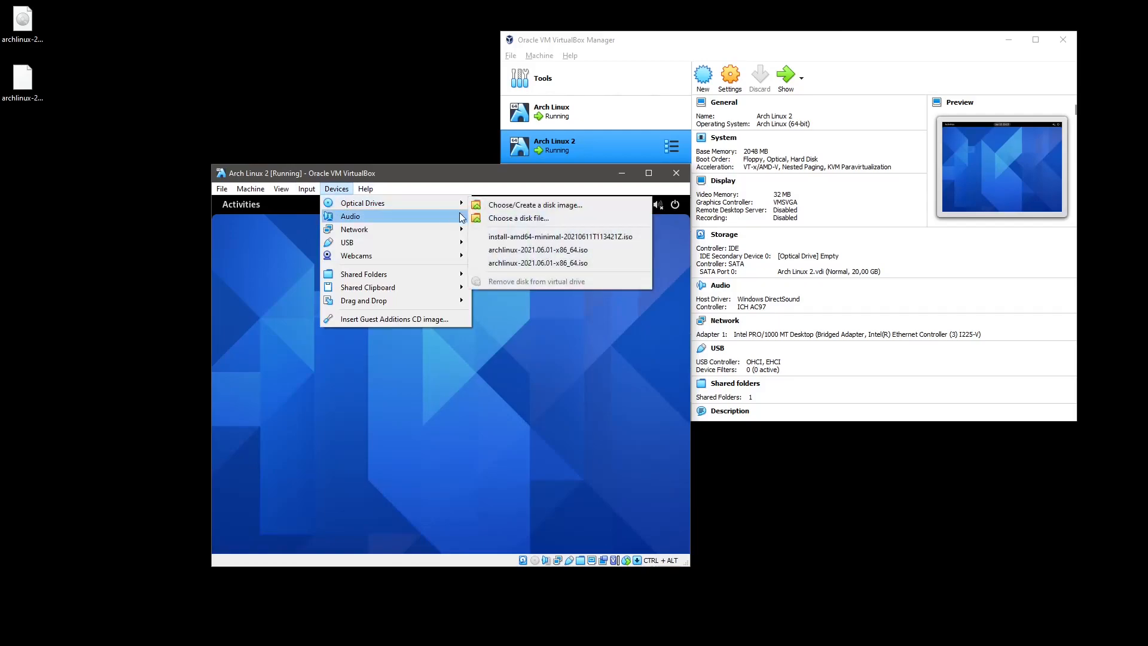
pyautogui.click(538, 249)
# Reset the VM and give it keyboard and mouse focus.
pyautogui.click(222, 189)
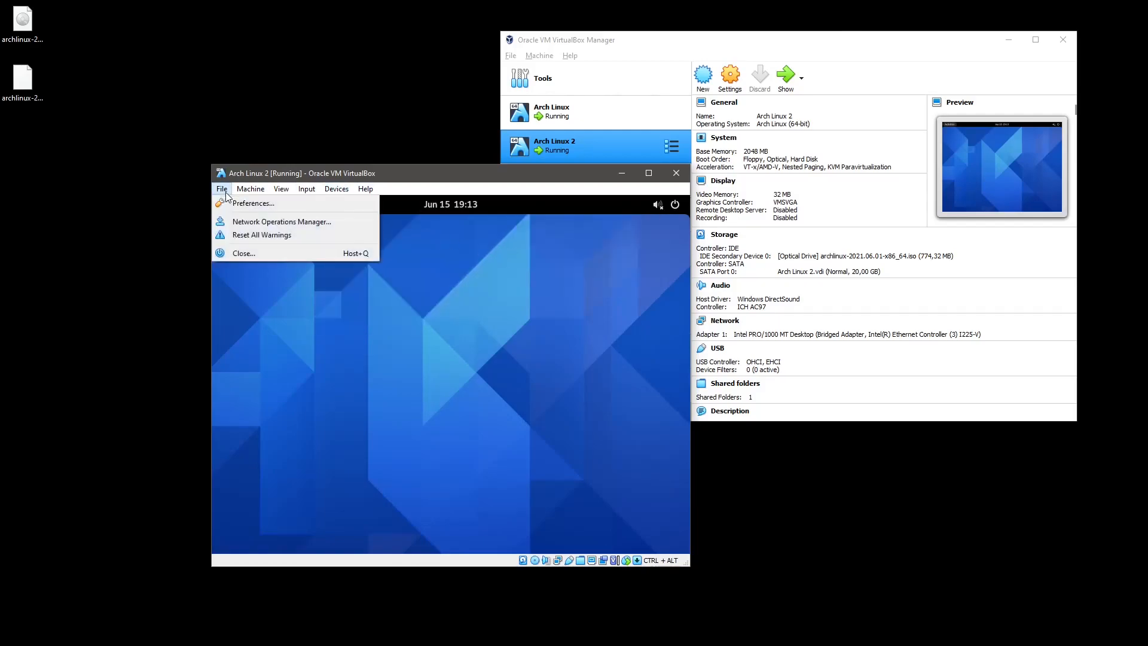
pyautogui.moveTo(250, 191)
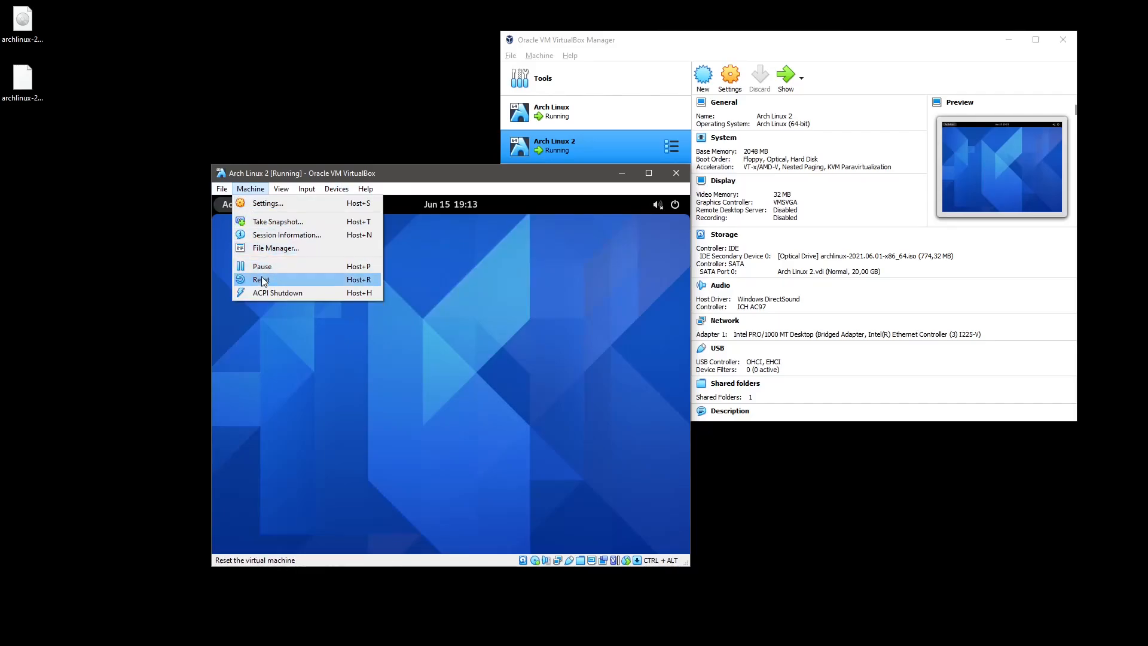
pyautogui.click(288, 280)
pyautogui.click(342, 294)
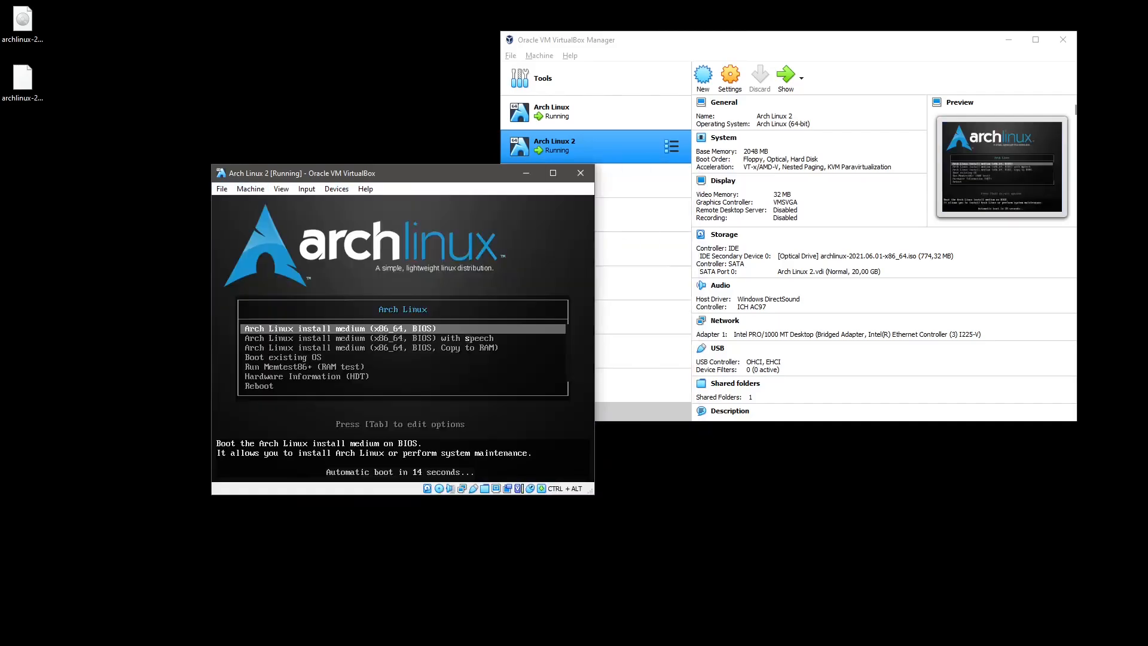
# Boot the 'Arch Linux install medium (x86_64, BIOS)' entry to the root@archiso shell.
pyautogui.press('Return')
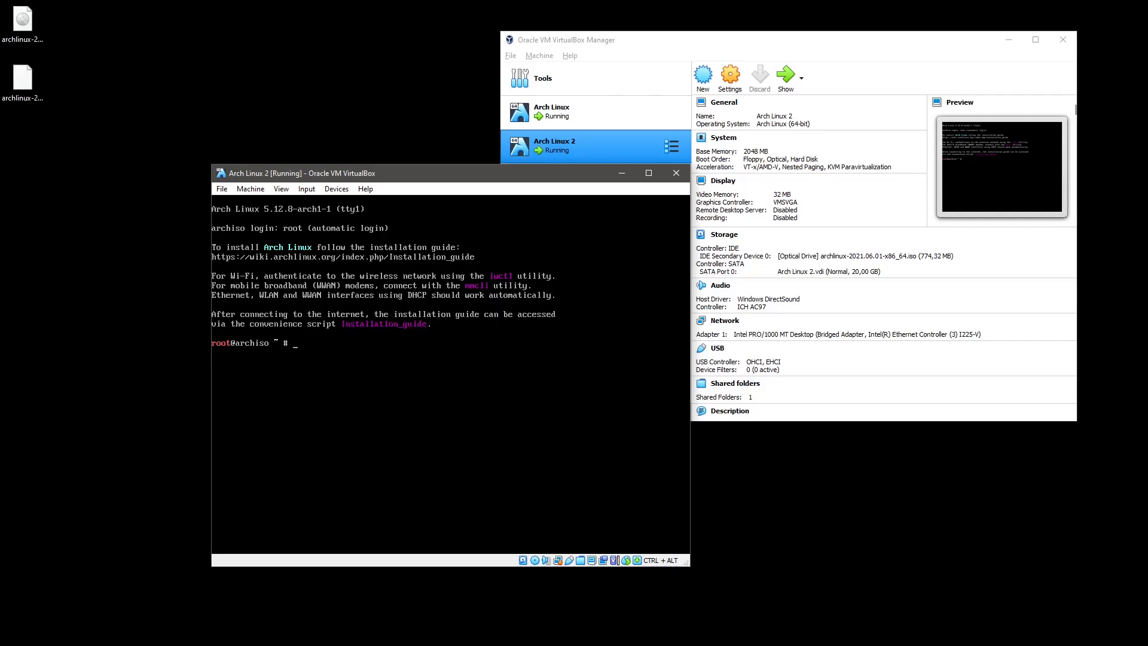
# Switch the console keymap to sv-latin1 with loadkeys.
pyautogui.write('oadkyes sv-latin1')
pyautogui.press('Return')
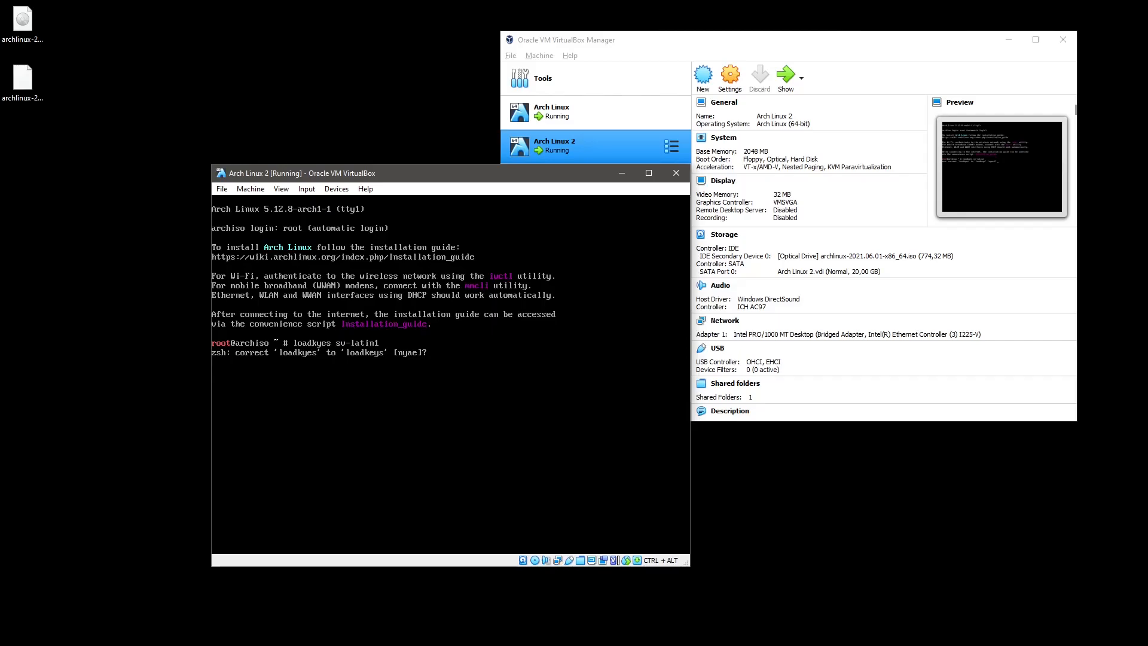
pyautogui.press('y')
# Mount /dev/sda3 on /mnt and /dev/sda1 on /mnt/boot.
pyautogui.write('mount /dev/sda3 /mnt/')
pyautogui.press('Return')
pyautogui.press('Up')
pyautogui.write('/boot/')
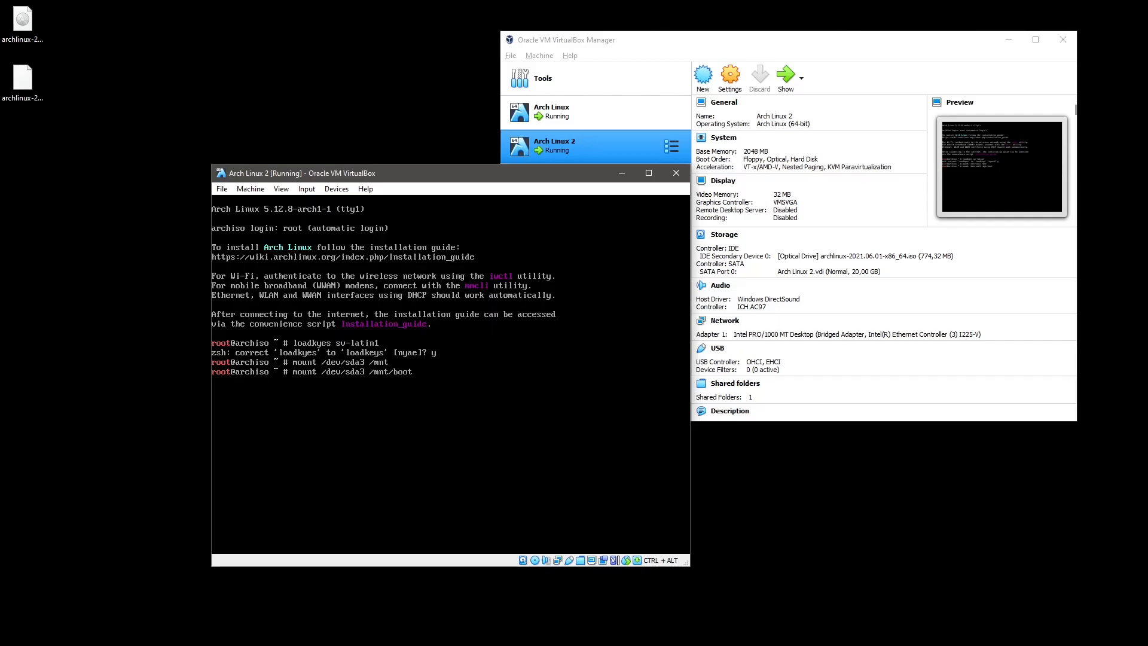
pyautogui.press('Return')
# Run arch-chroot /mnt, then exit the chroot shell.
pyautogui.write('arc')
pyautogui.write('h-chroot')
pyautogui.write('&nt')
pyautogui.press('BackSpace')
pyautogui.press('BackSpace')
pyautogui.press('BackSpace')
pyautogui.write('/mnt')
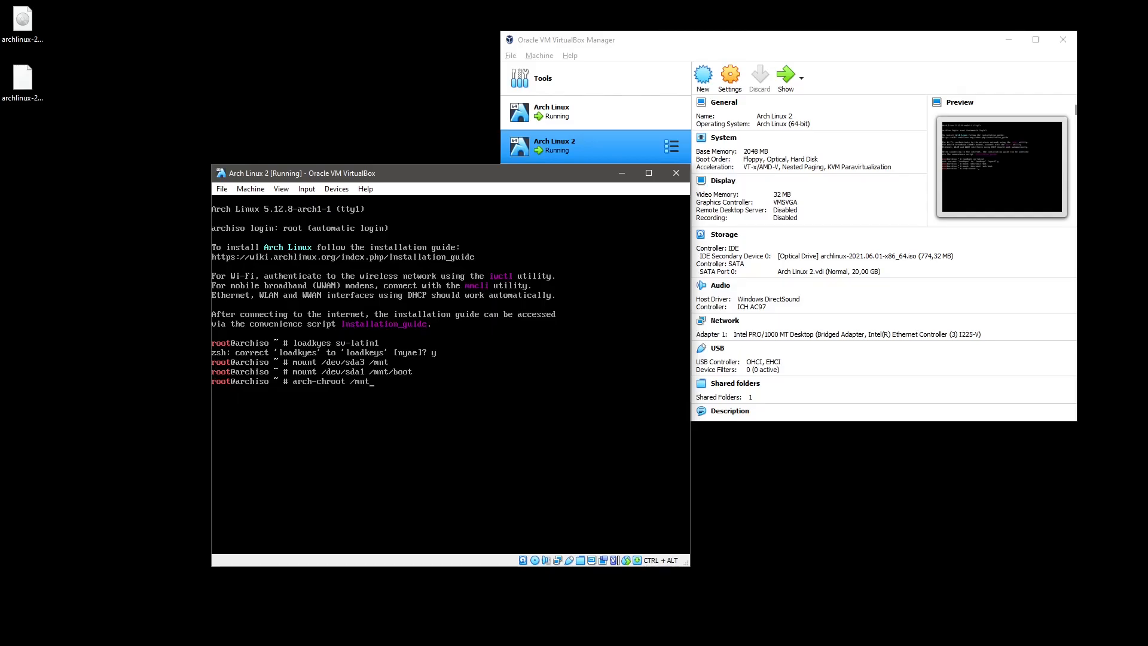
pyautogui.press('Return')
pyautogui.hotkey('ctrl', 'd')
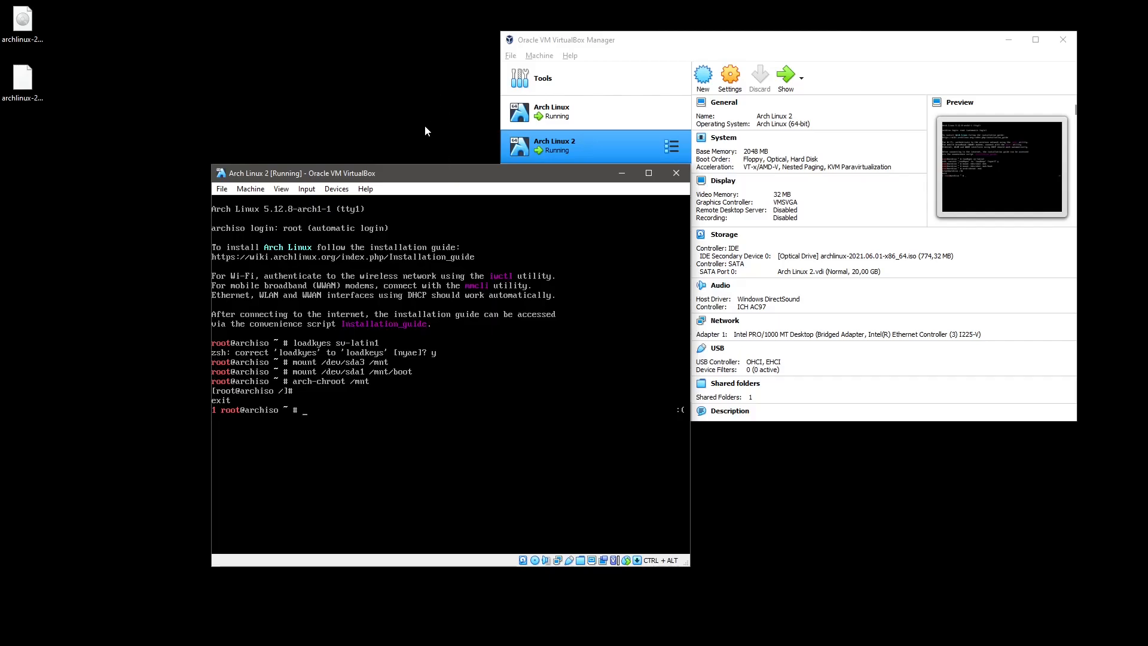
# Force-eject the installer ISO and insert the Guest Additions CD image.
pyautogui.click(365, 189)
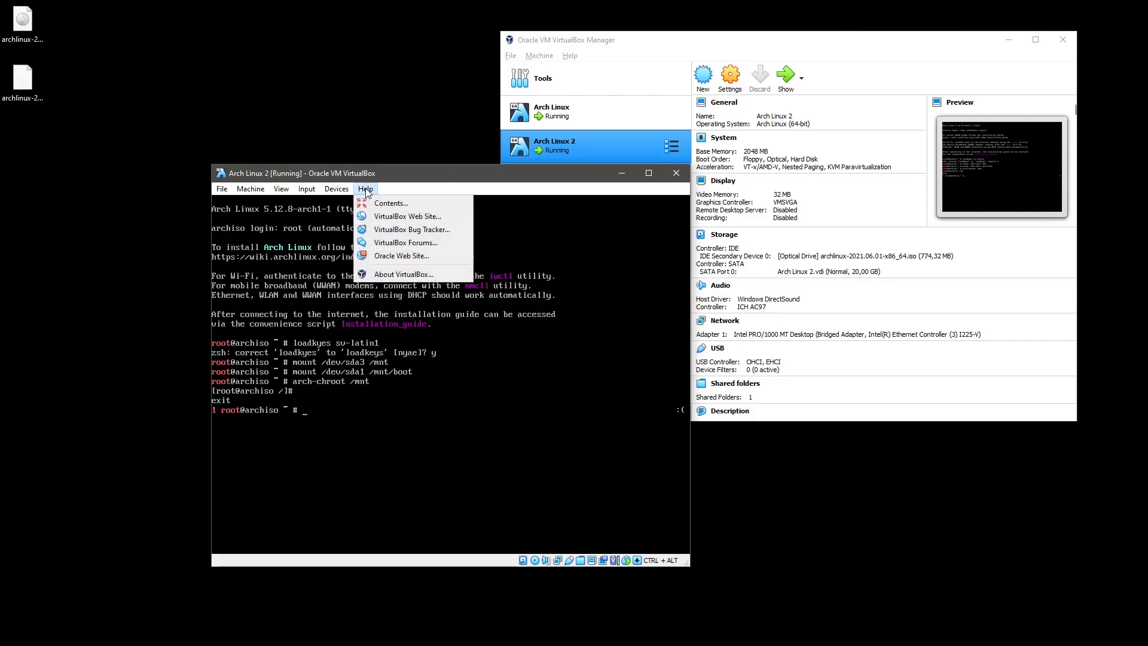
pyautogui.moveTo(336, 189)
pyautogui.moveTo(418, 209)
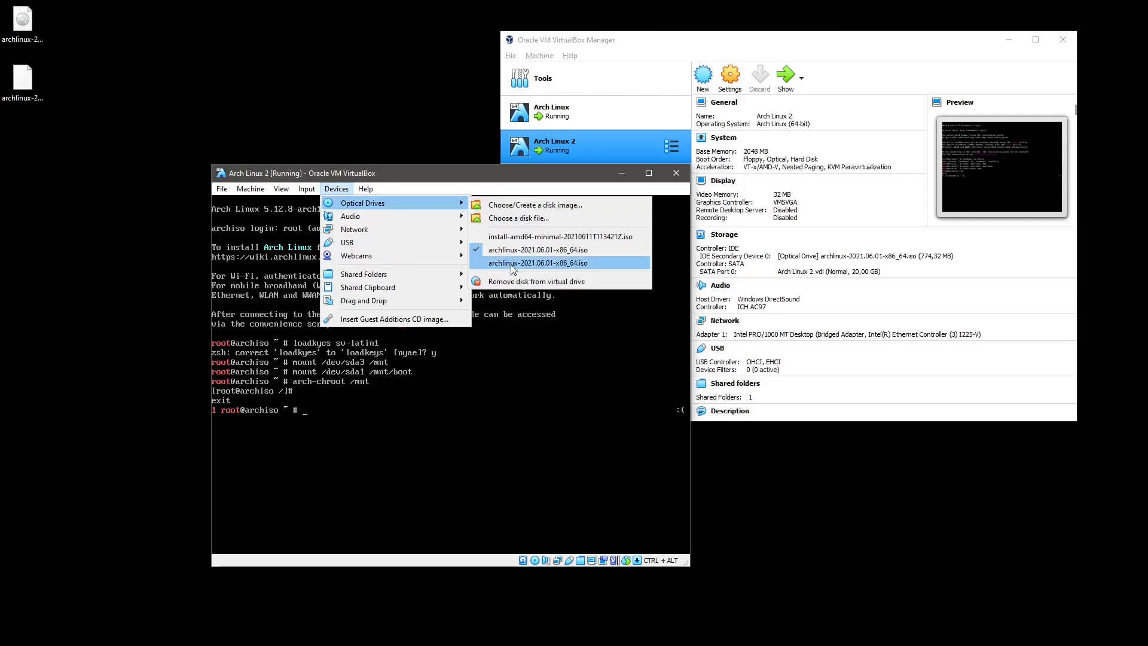
pyautogui.click(512, 281)
pyautogui.click(442, 414)
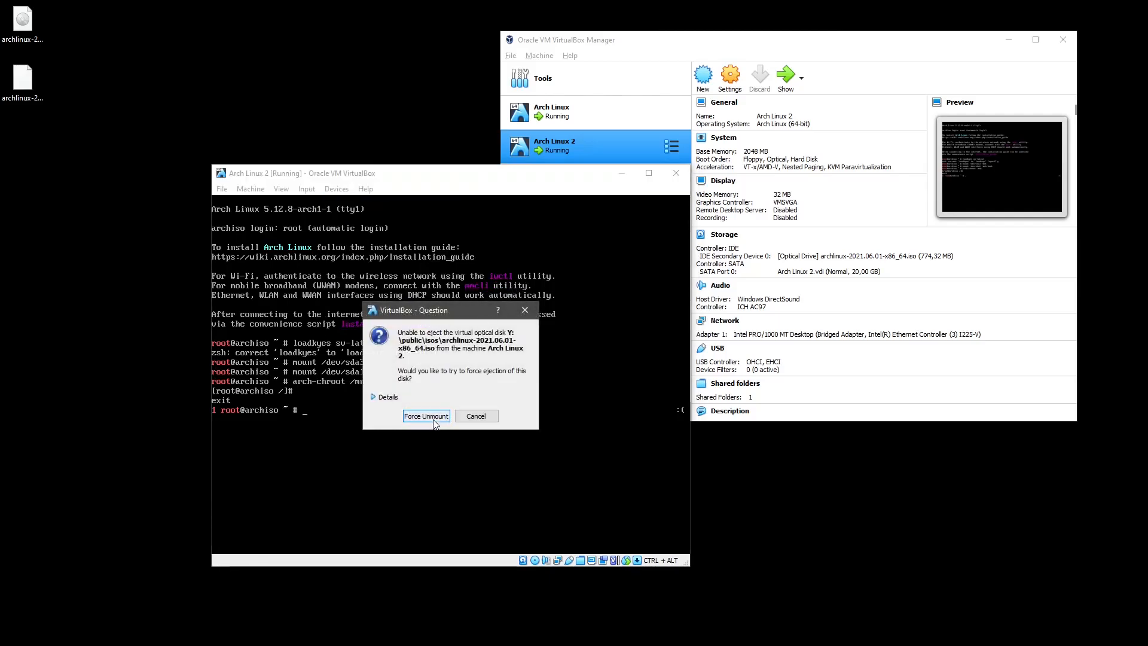
pyautogui.click(336, 189)
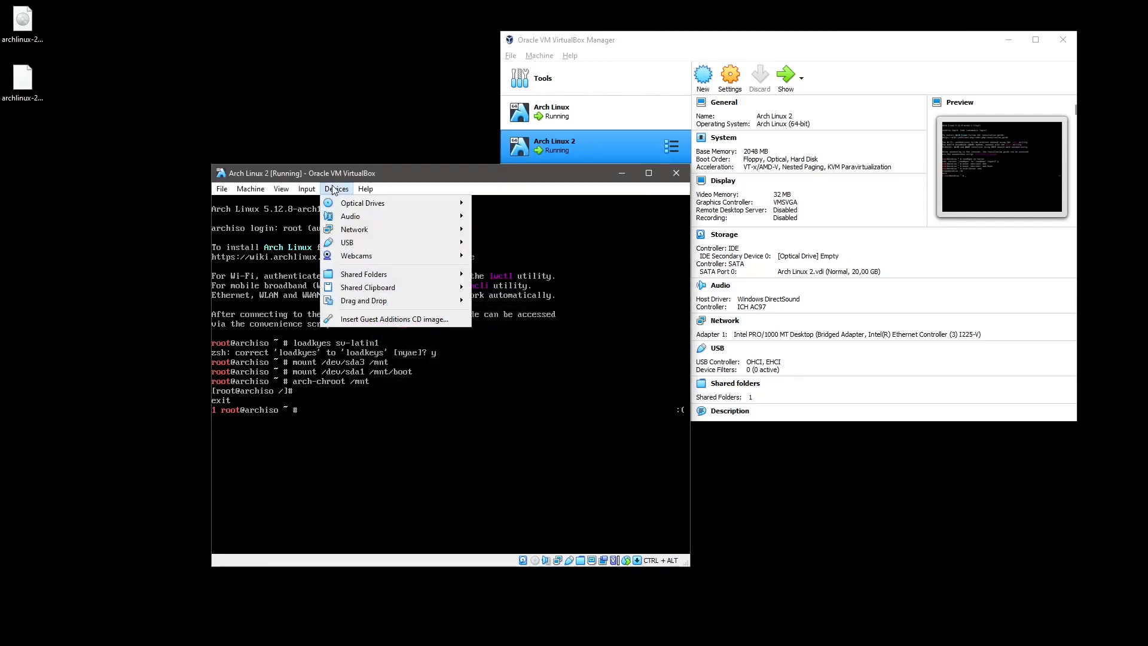
pyautogui.click(359, 320)
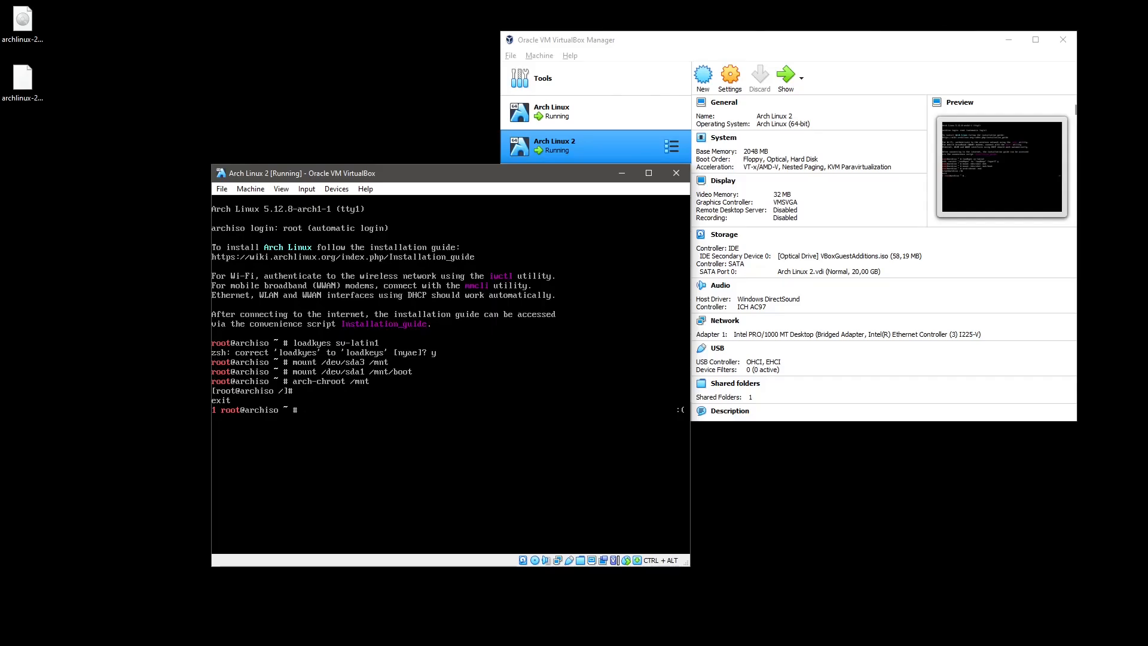
# Mount /dev/cdrom at /mnt/mnt and arch-chroot into /mnt.
pyautogui.write('ount /dev/')
pyautogui.write('cdrom /')
pyautogui.write('mn')
pyautogui.write('t/mnt/cd')
pyautogui.press('Tab')
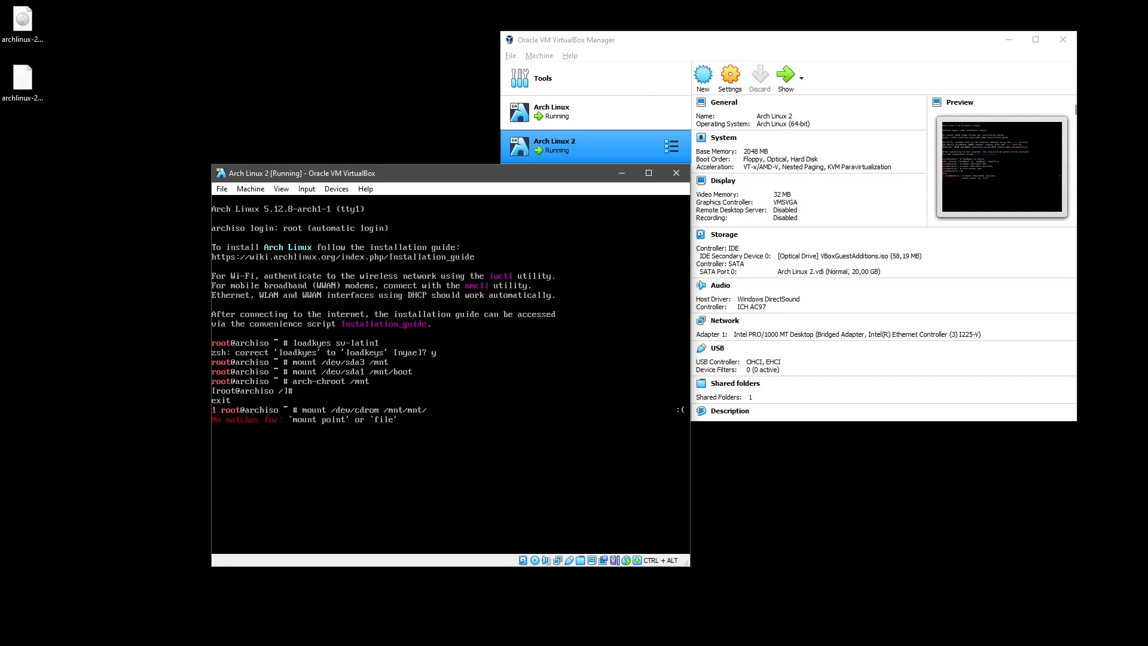
pyautogui.press('Return')
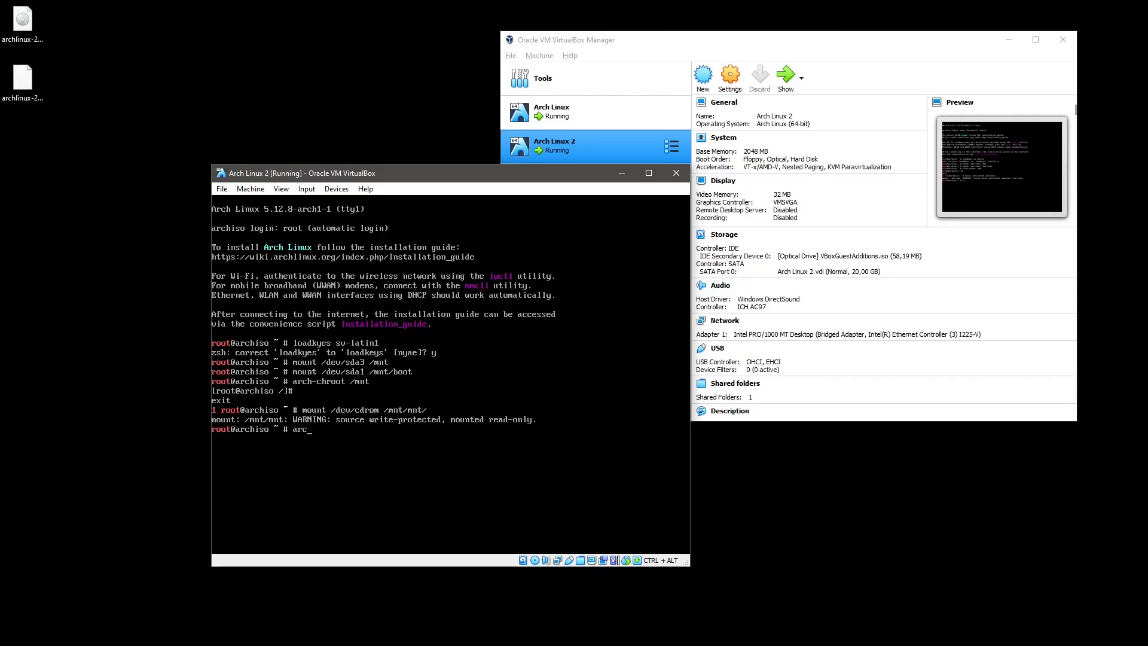
pyautogui.write('arch-chroot /mnt')
pyautogui.press('Return')
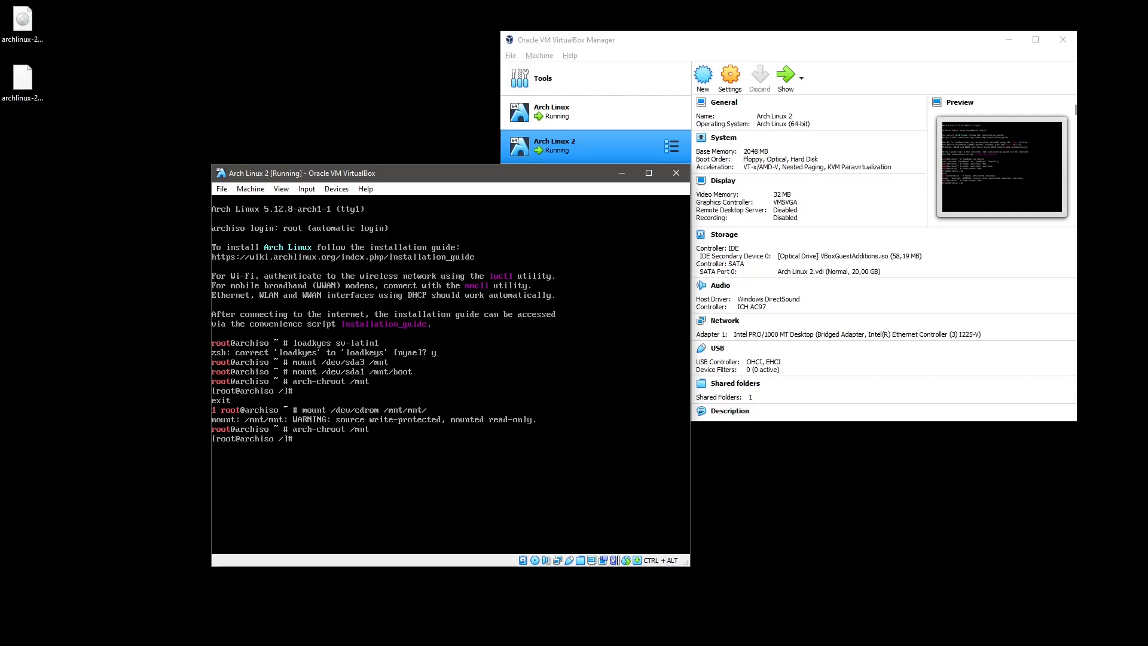
# List /mnt, exit the chroot, and unmount /dev/cdrom.
pyautogui.write('ls /mnt')
pyautogui.press('Return')
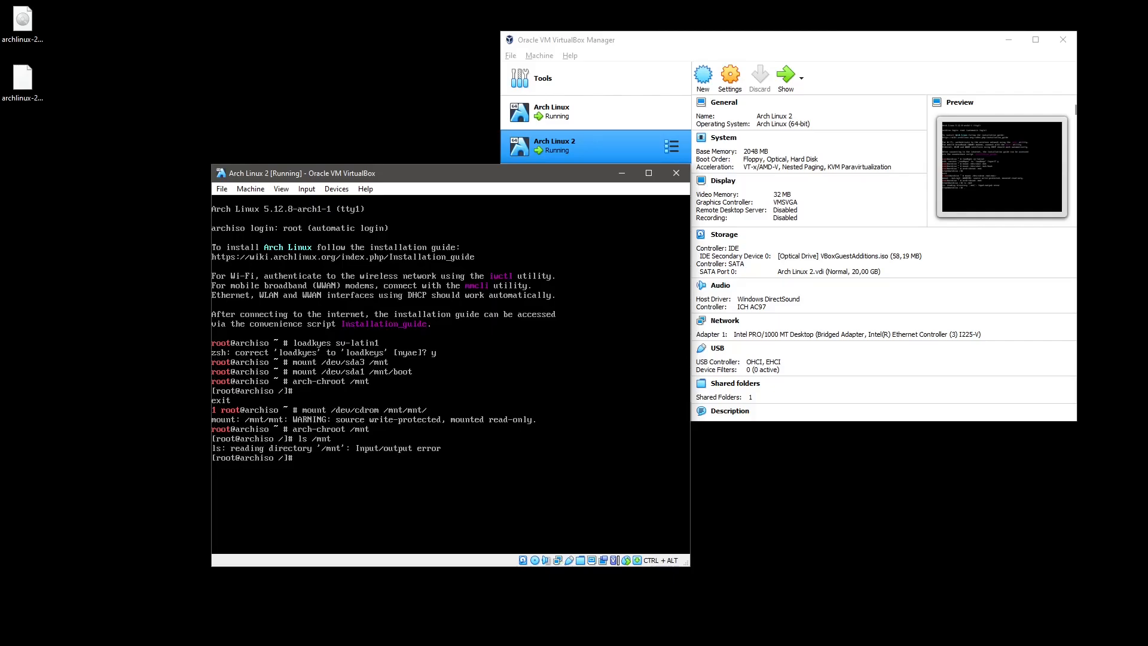
pyautogui.hotkey('ctrl', 'd')
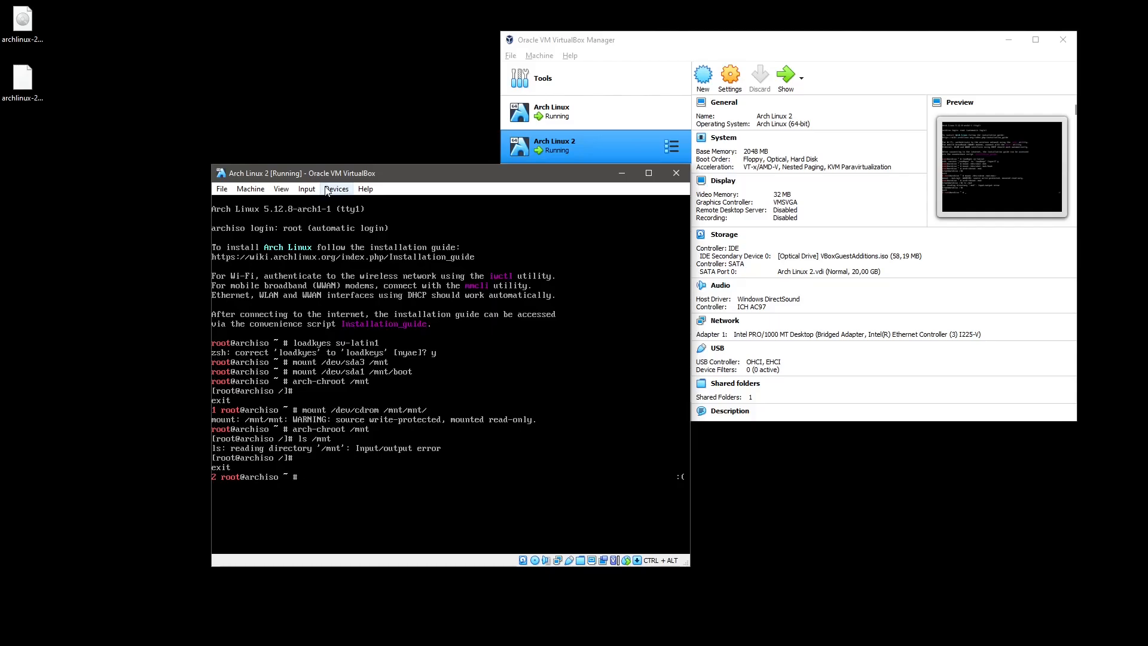
pyautogui.press('Up')
pyautogui.press('Up')
pyautogui.press('BackSpace')
pyautogui.press('BackSpace')
pyautogui.press('BackSpace')
pyautogui.press('BackSpace')
pyautogui.press('BackSpace')
pyautogui.press('BackSpace')
pyautogui.press('BackSpace')
pyautogui.write('u')
pyautogui.press('Return')
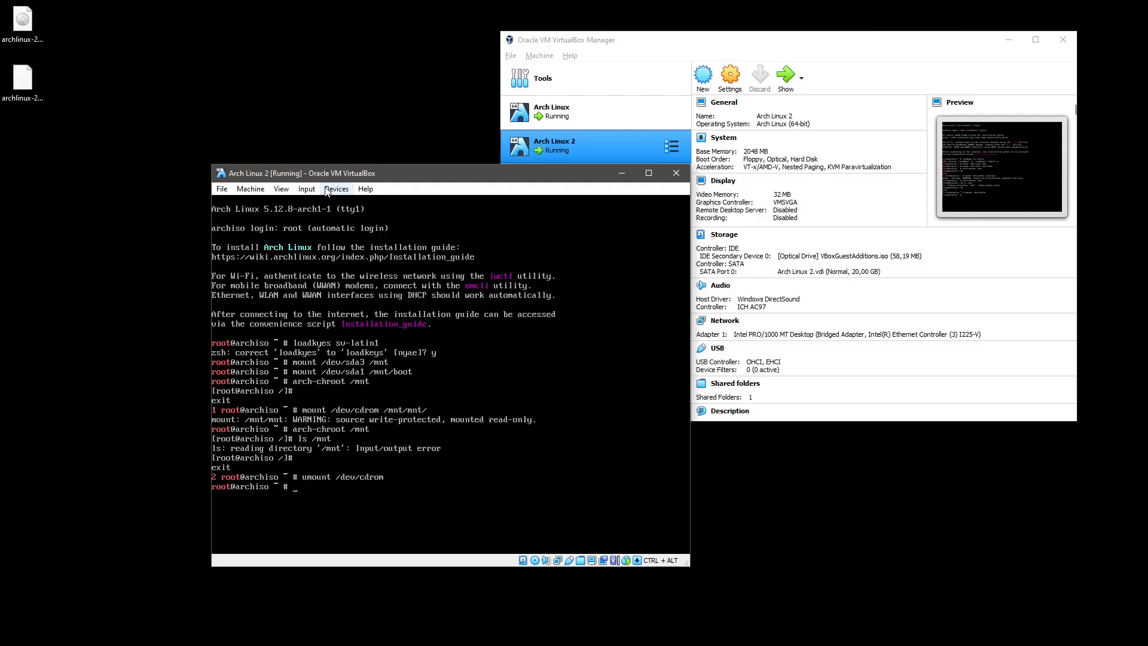
# Create a vbox directory and change into it.
pyautogui.write('mkdir vbox')
pyautogui.press('Return')
pyautogui.write('cd vb')
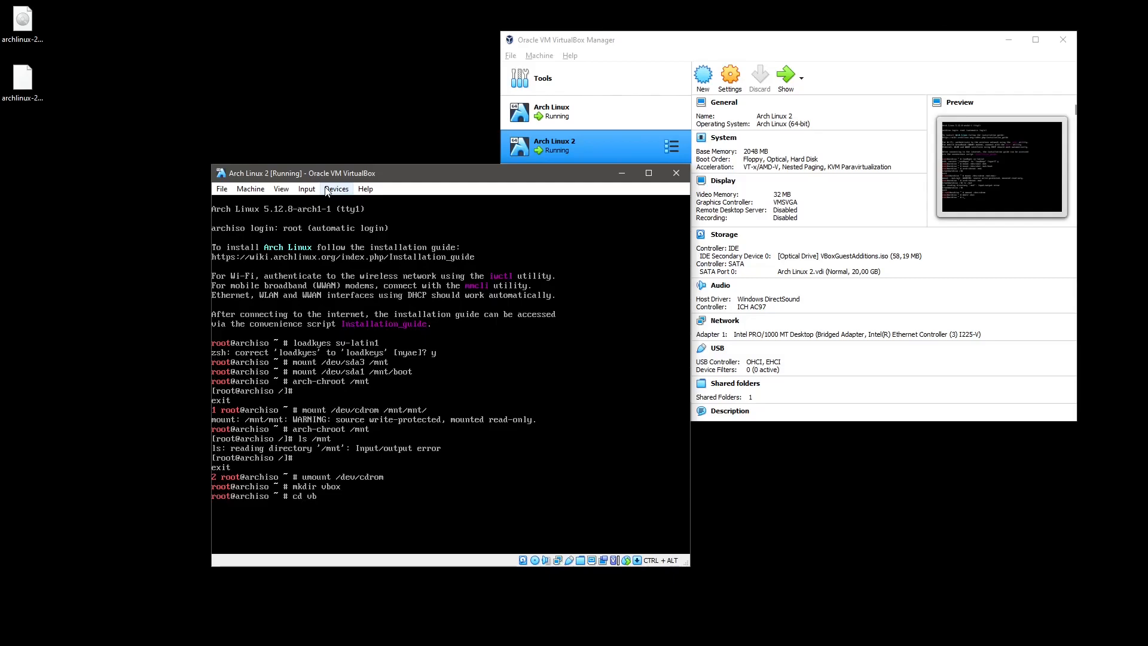
pyautogui.press('Tab')
pyautogui.press('Return')
# Abandon the copy command, go back up with cd .., and start typing mkdir /media.
pyautogui.write('cp -a /')
pyautogui.press('BackSpace')
pyautogui.press('BackSpace')
pyautogui.press('BackSpace')
pyautogui.press('BackSpace')
pyautogui.press('BackSpace')
pyautogui.write('cd ..')
pyautogui.press('Return')
pyautogui.write('mkdir /med')
pyautogui.press('Tab')
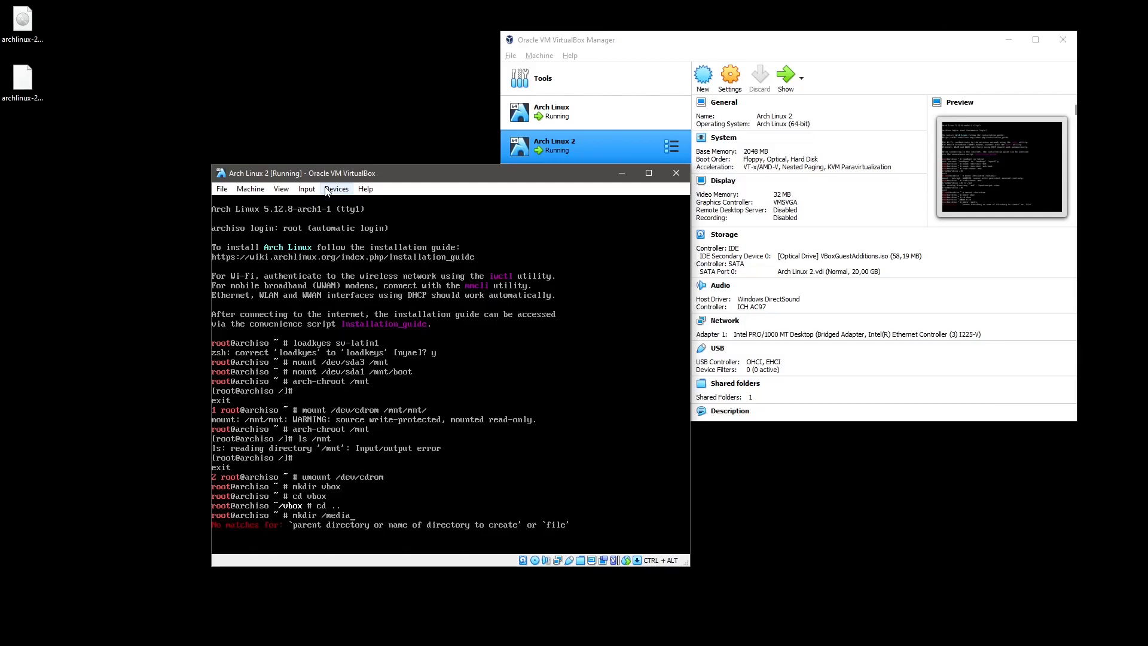
# Create /cdrom and mount /dev/cdrom on it.
pyautogui.write('ia')
pyautogui.press('BackSpace')
pyautogui.press('BackSpace')
pyautogui.press('BackSpace')
pyautogui.press('BackSpace')
pyautogui.press('BackSpace')
pyautogui.write('cdrom')
pyautogui.press('Return')
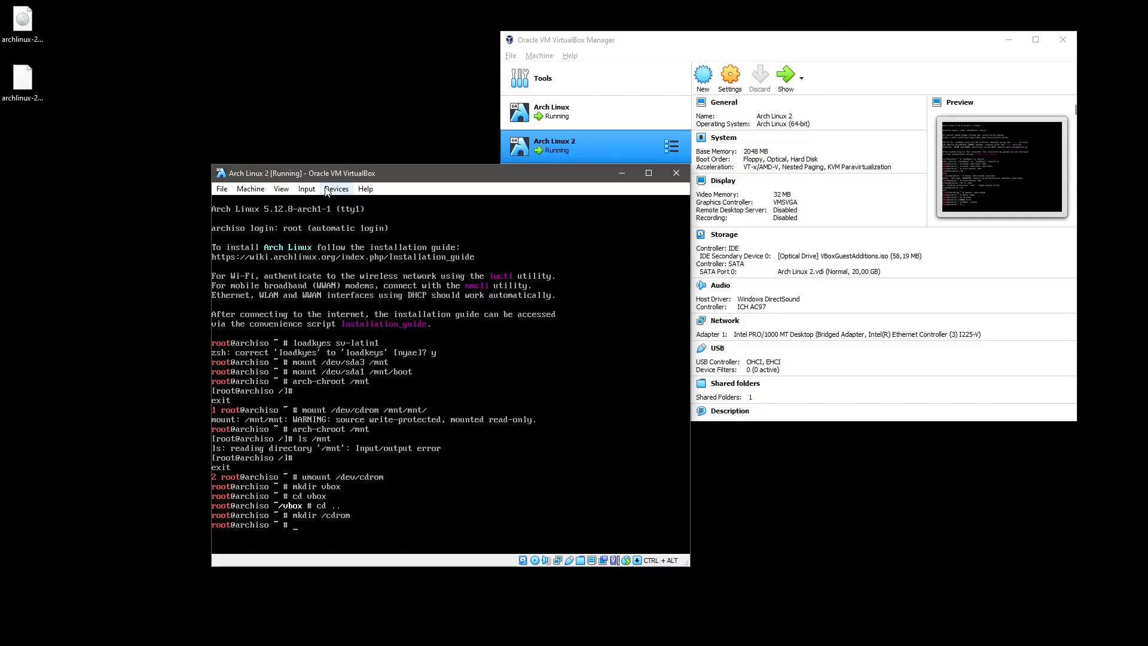
pyautogui.write('mount /dev/')
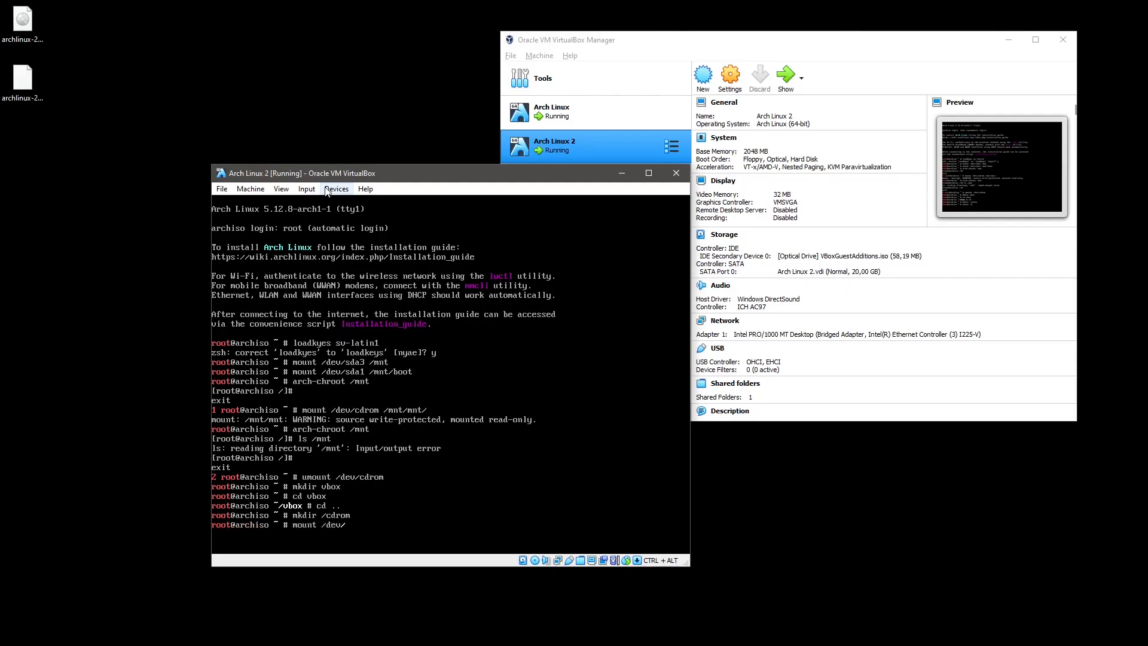
pyautogui.write('cdrom /cdrom/')
pyautogui.press('Return')
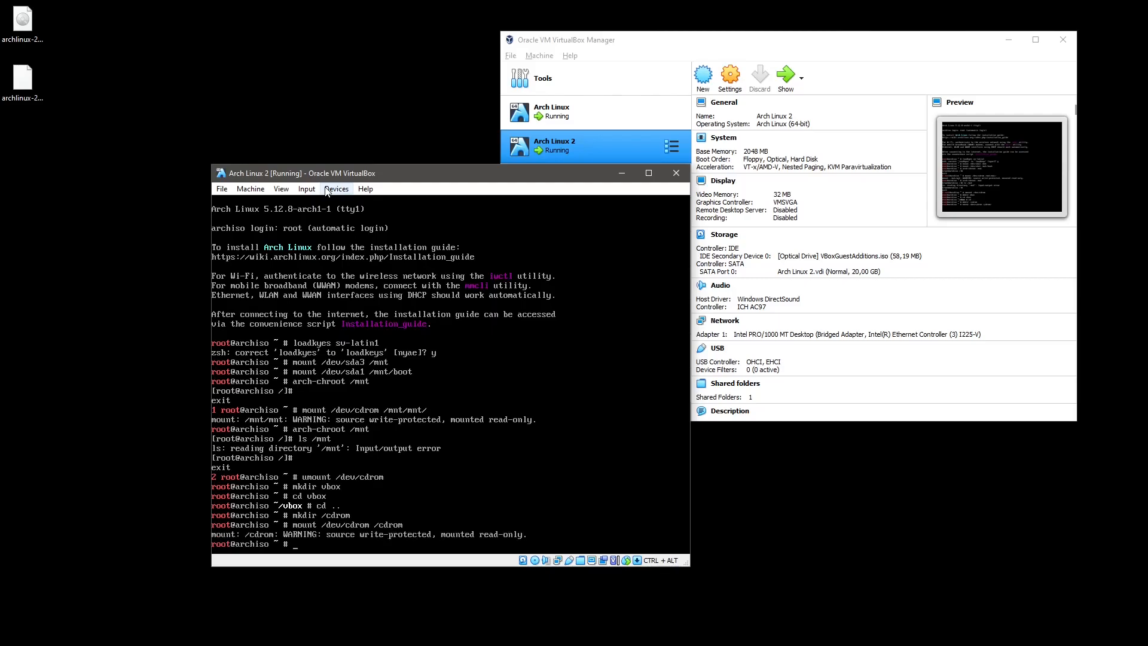
# Copy the /cdrom contents into /root/vbox with cp -a, then list vbox.
pyautogui.write('cp -a /')
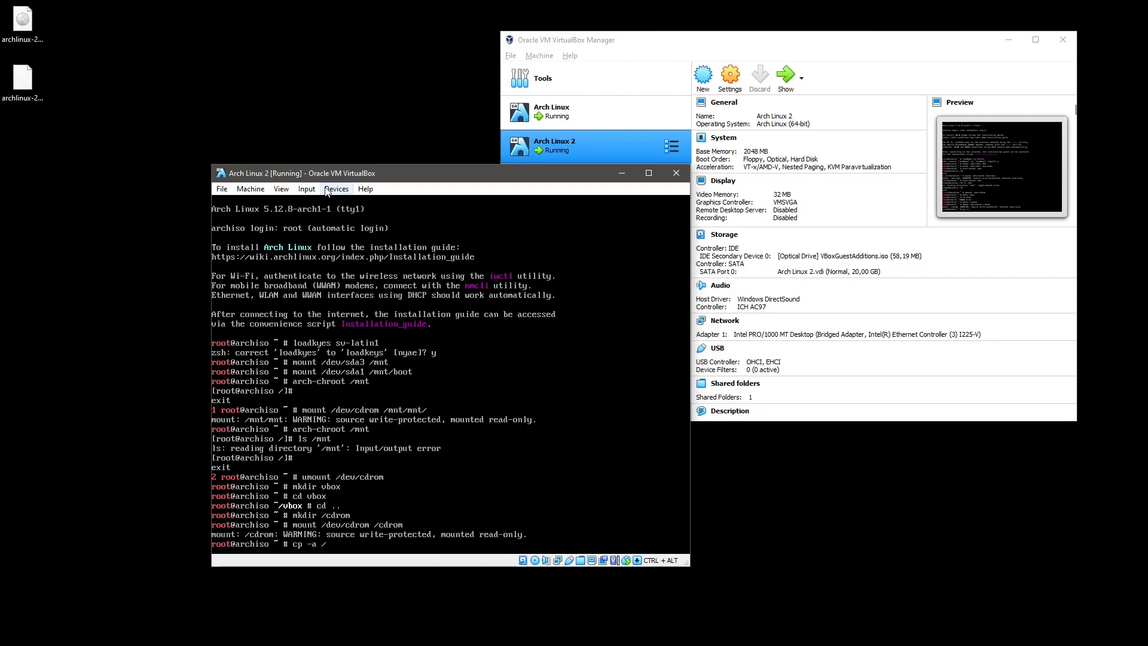
pyautogui.write('cdr')
pyautogui.press('Tab')
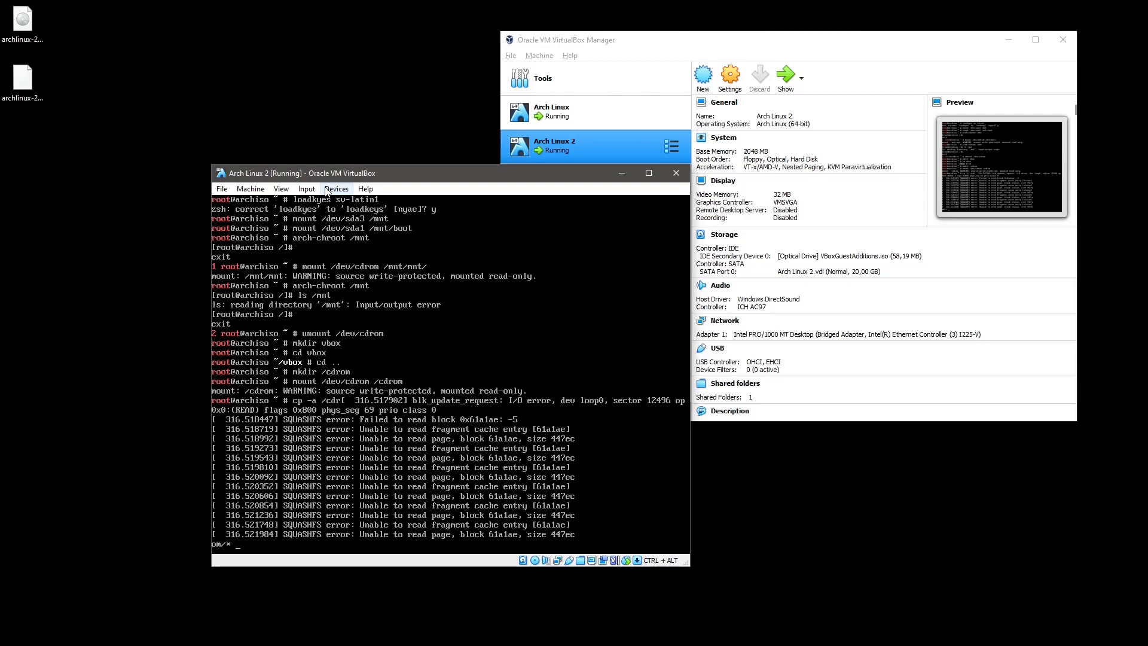
pyautogui.write('root/vb')
pyautogui.press('Tab')
pyautogui.press('Return')
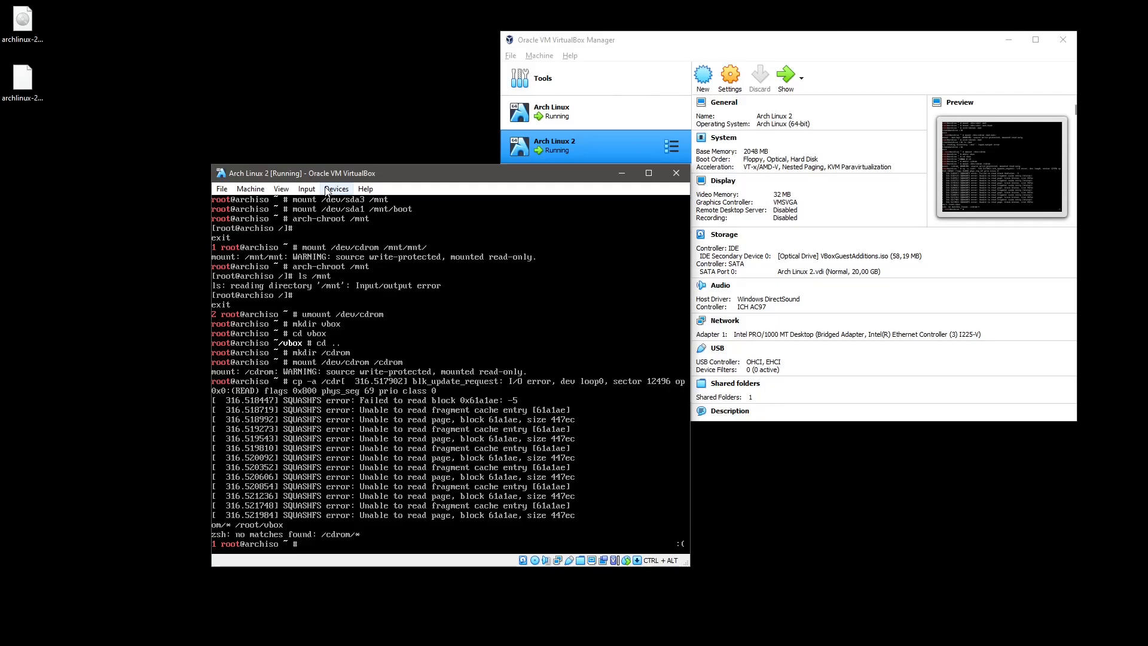
pyautogui.write('ls vbox')
pyautogui.press('Return')
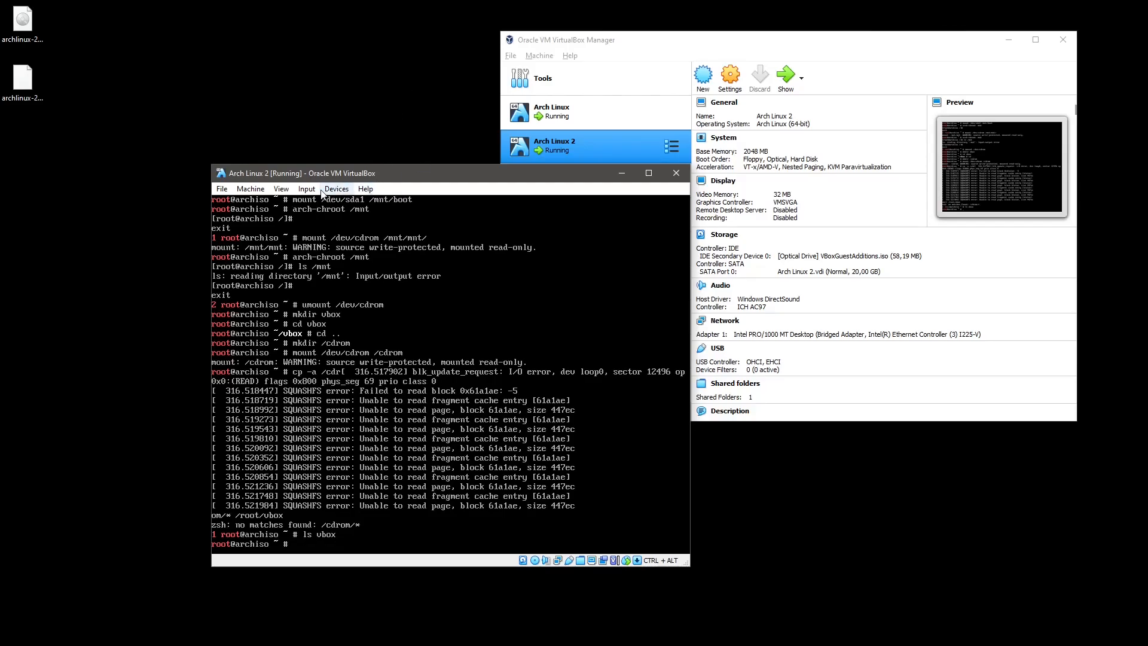
# Force-remove the Guest Additions disk from the VM's optical drive.
pyautogui.click(365, 189)
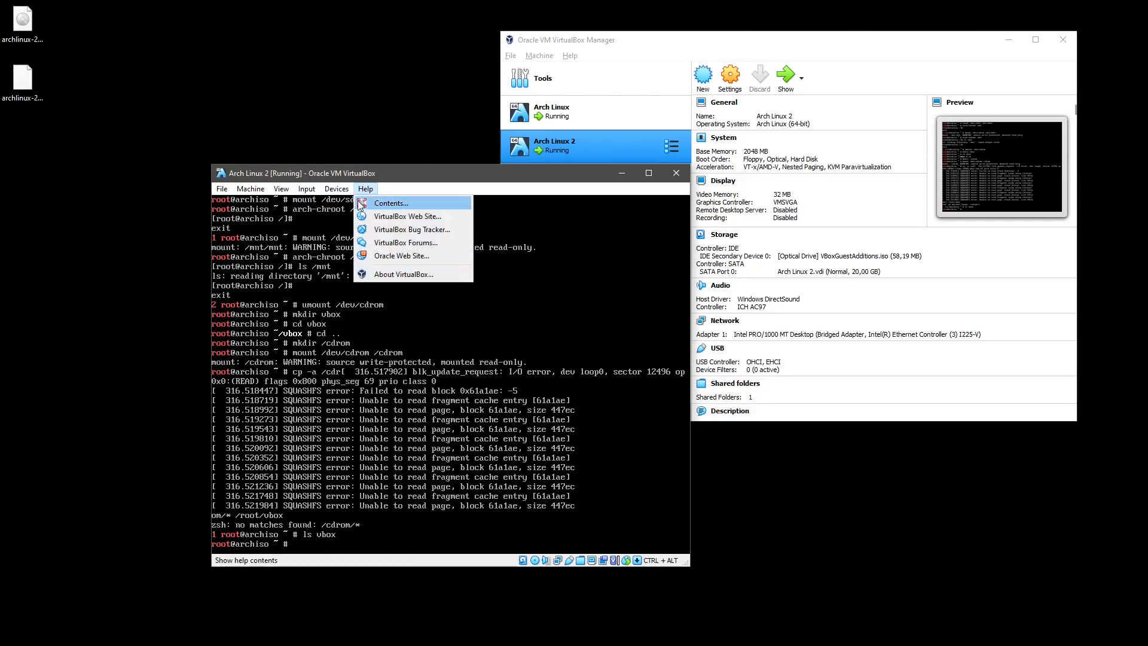
pyautogui.moveTo(337, 189)
pyautogui.moveTo(362, 203)
pyautogui.click(505, 282)
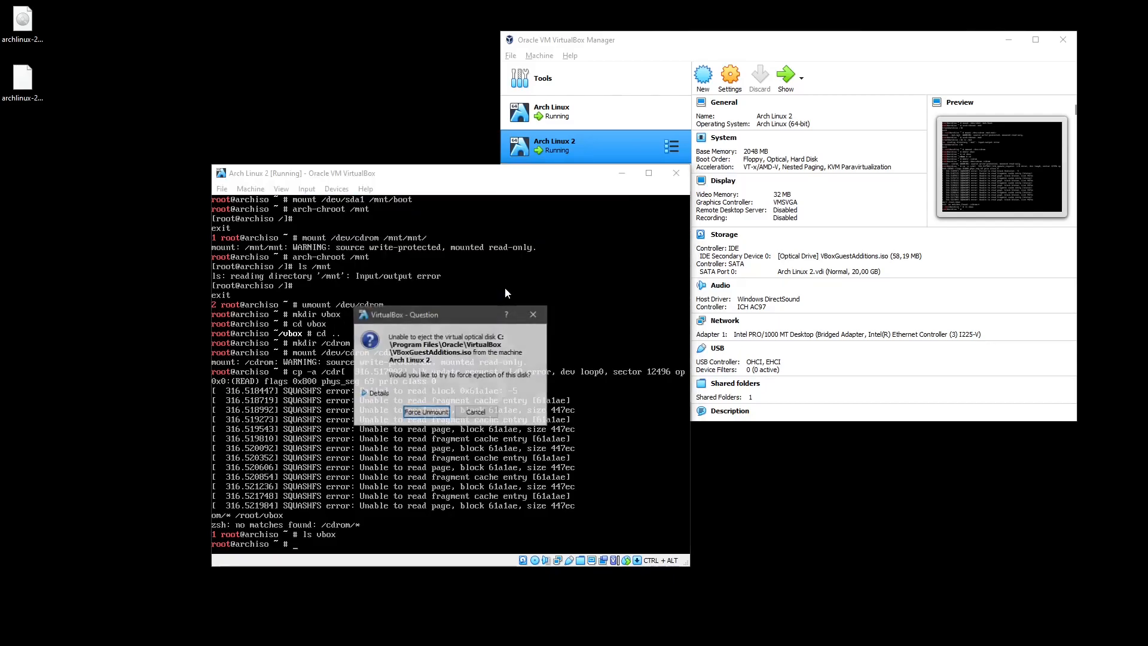
pyautogui.click(409, 412)
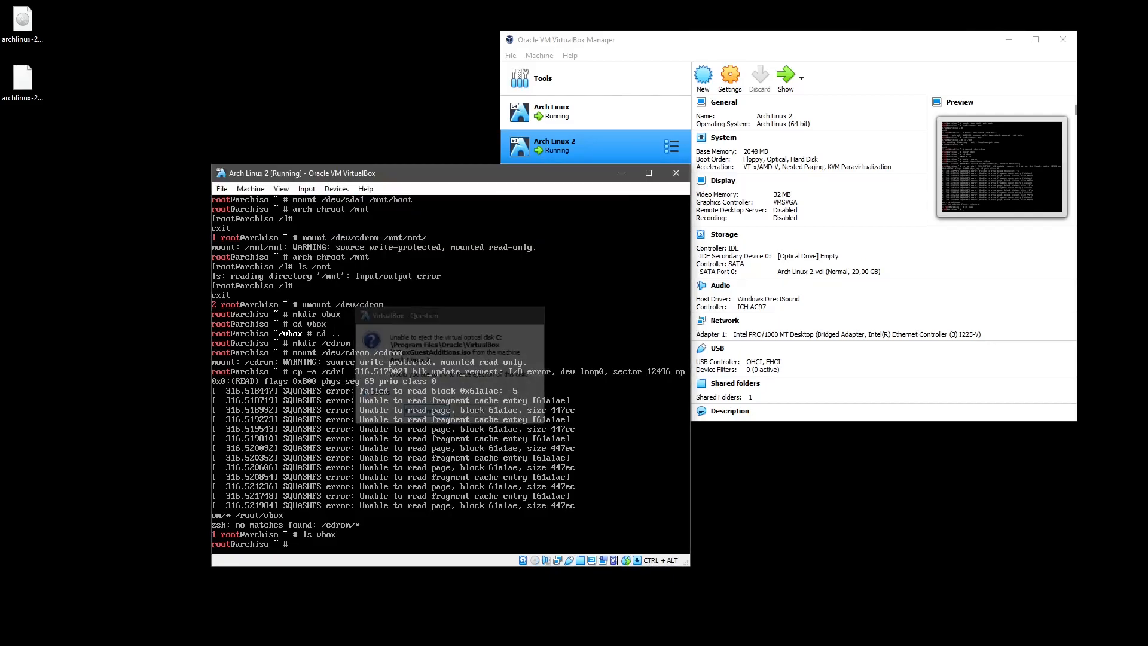
# Load archlinux-2021.06.01-x86_64.iso into the optical drive and type arch-chroot /mnt.
pyautogui.click(337, 189)
pyautogui.moveTo(337, 205)
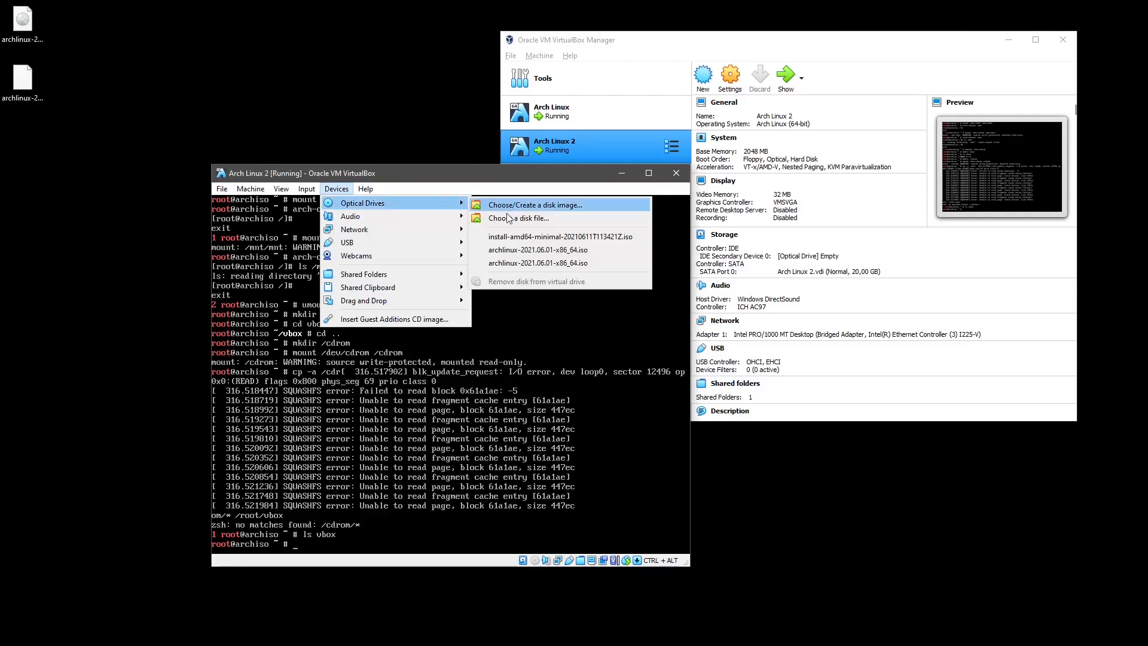
pyautogui.click(538, 249)
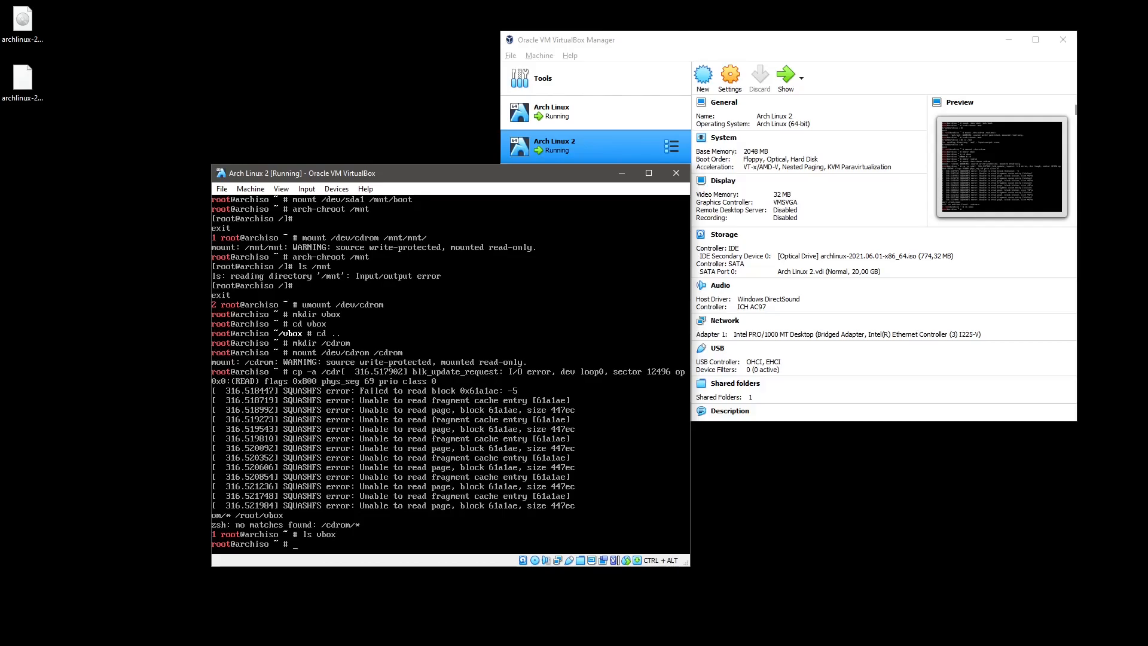
pyautogui.write('arch-chroot /mnt/')
# Chroot into the installed system at /mnt and install xterm with pacman.
pyautogui.press('Return')
pyautogui.write('p')
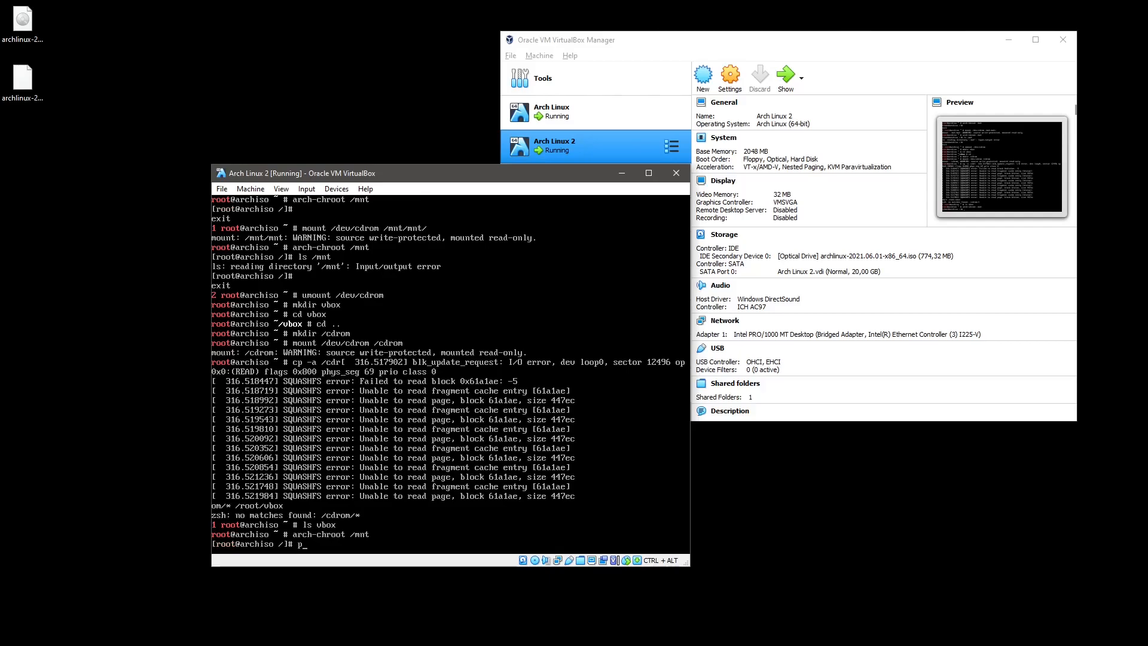
pyautogui.write('acman -S xterm')
pyautogui.press('Return')
pyautogui.press('Return')
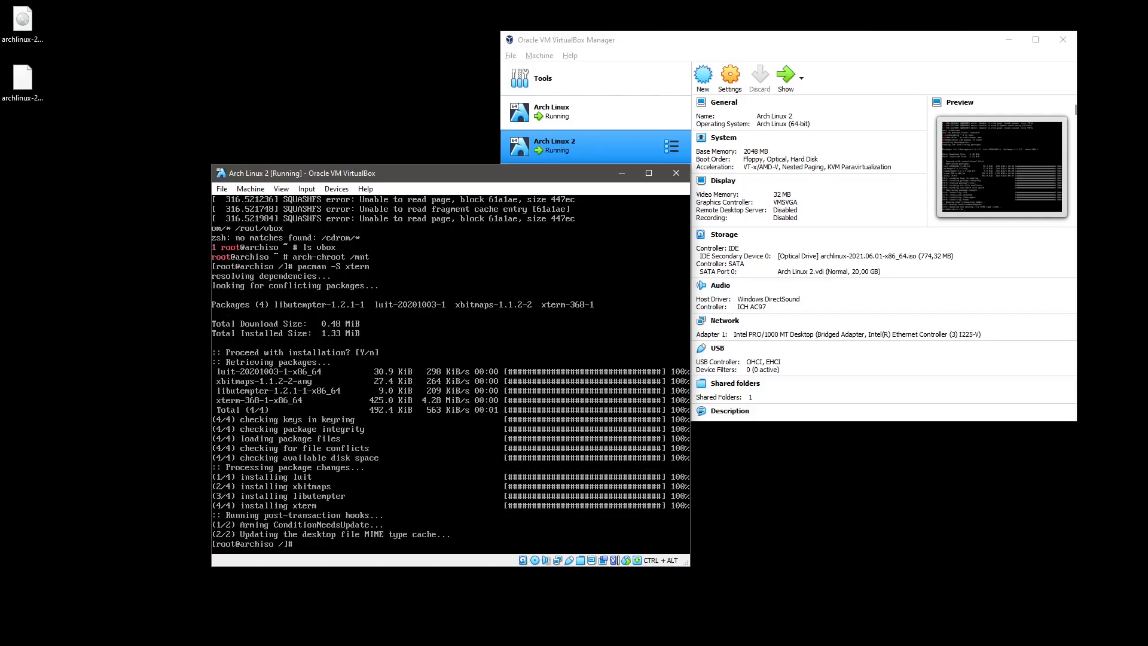
# Search the repositories for gnome-terminal, then reinstall gnome-terminal 3.40.2-1, confirming the prompt.
pyautogui.press('Up')
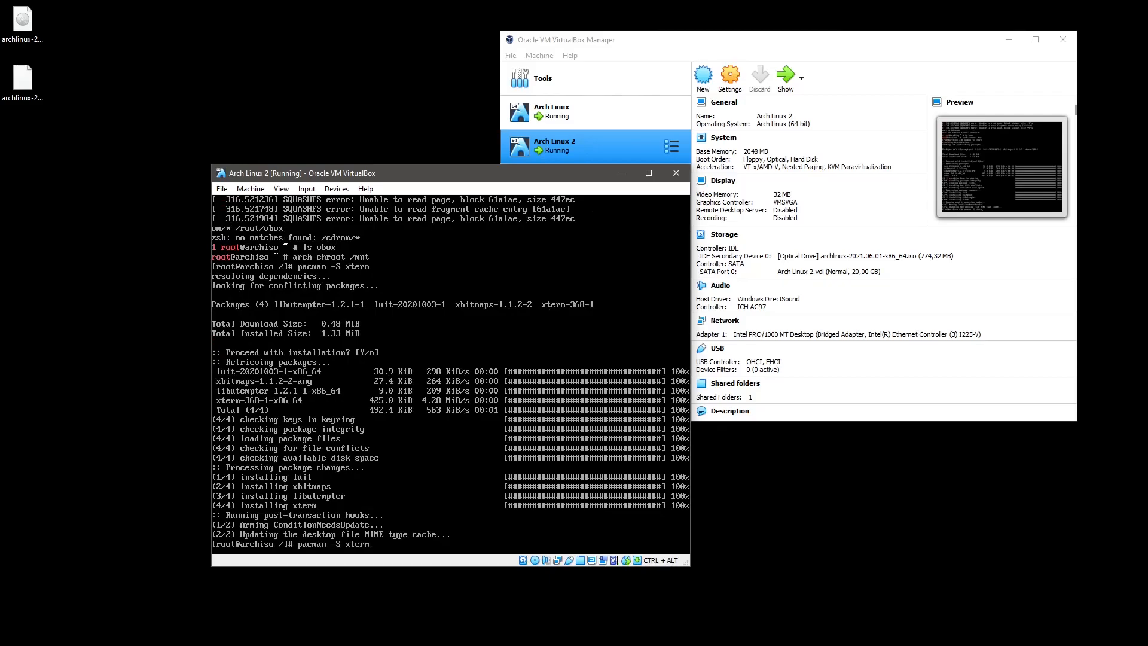
pyautogui.press('BackSpace')
pyautogui.press('BackSpace')
pyautogui.press('BackSpace')
pyautogui.write('s gnome-termina')
pyautogui.press('Return')
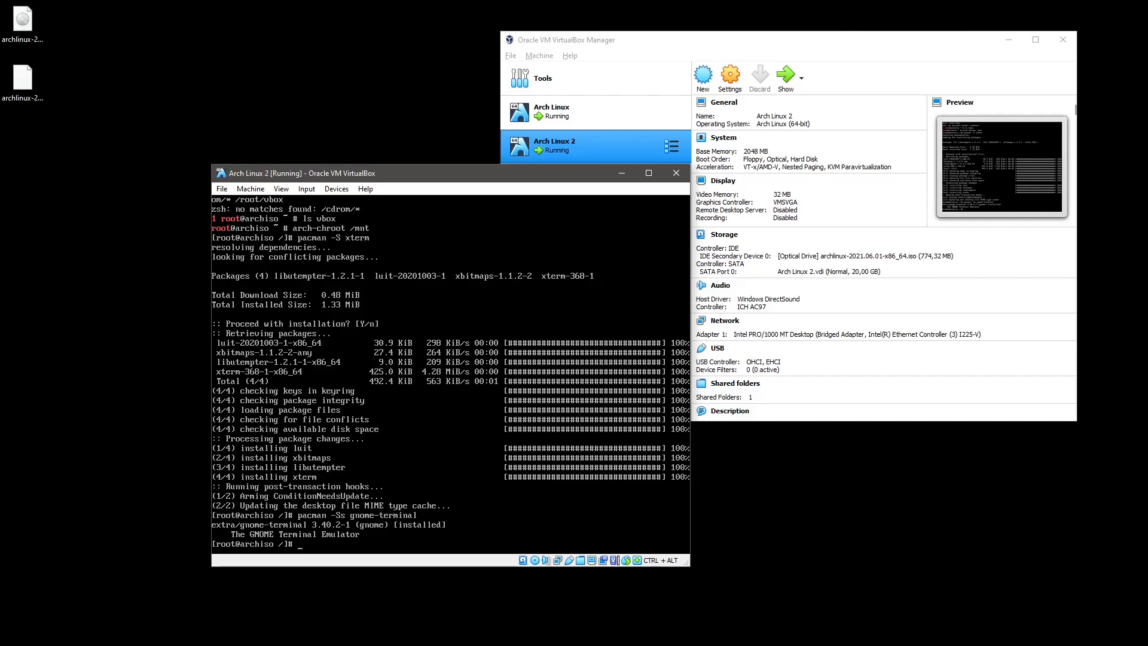
pyautogui.press('Up')
pyautogui.press('BackSpace')
pyautogui.press('Return')
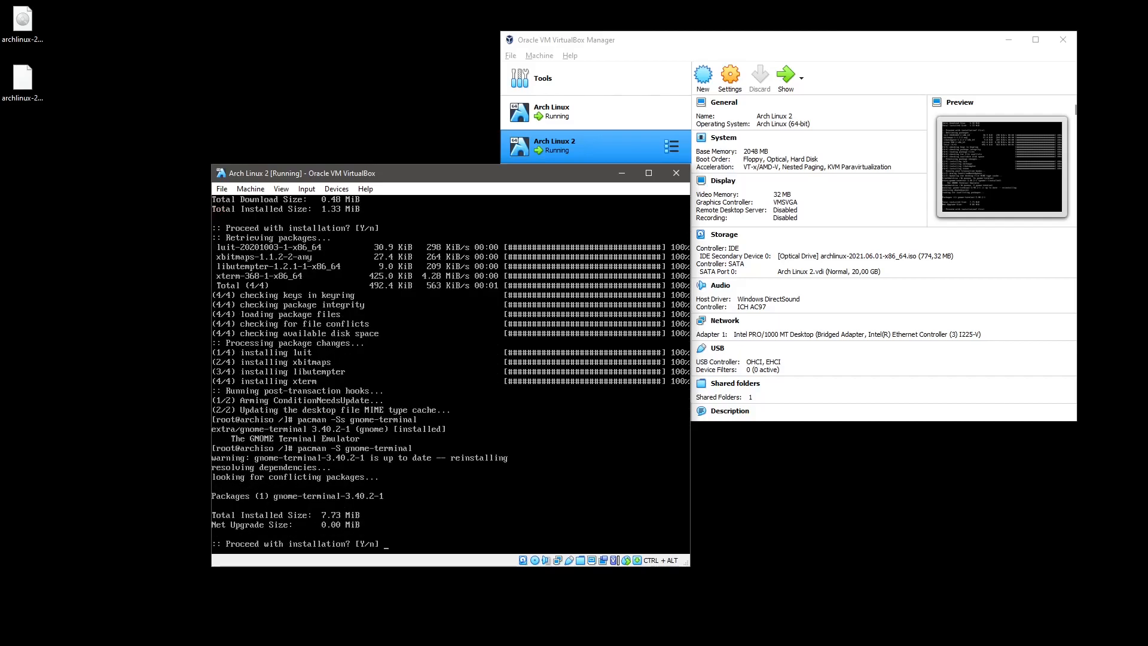
pyautogui.press('Return')
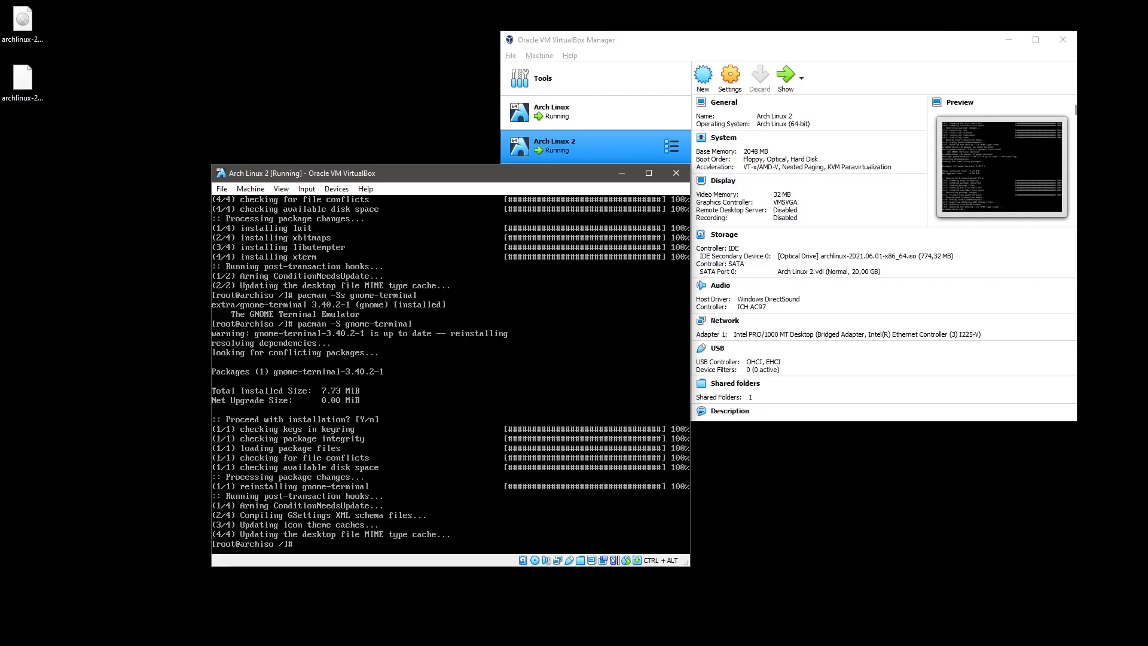
# Exit the chroot back to the live root prompt with Ctrl+D.
pyautogui.press('Up')
pyautogui.press('Up')
pyautogui.press('Up')
pyautogui.press('BackSpace')
pyautogui.press('BackSpace')
pyautogui.press('BackSpace')
pyautogui.press('BackSpace')
pyautogui.press('BackSpace')
pyautogui.press('BackSpace')
pyautogui.press('BackSpace')
pyautogui.press('BackSpace')
pyautogui.press('BackSpace')
pyautogui.press('BackSpace')
pyautogui.press('BackSpace')
pyautogui.press('BackSpace')
pyautogui.press('BackSpace')
pyautogui.press('BackSpace')
pyautogui.hotkey('ctrl', 'd')
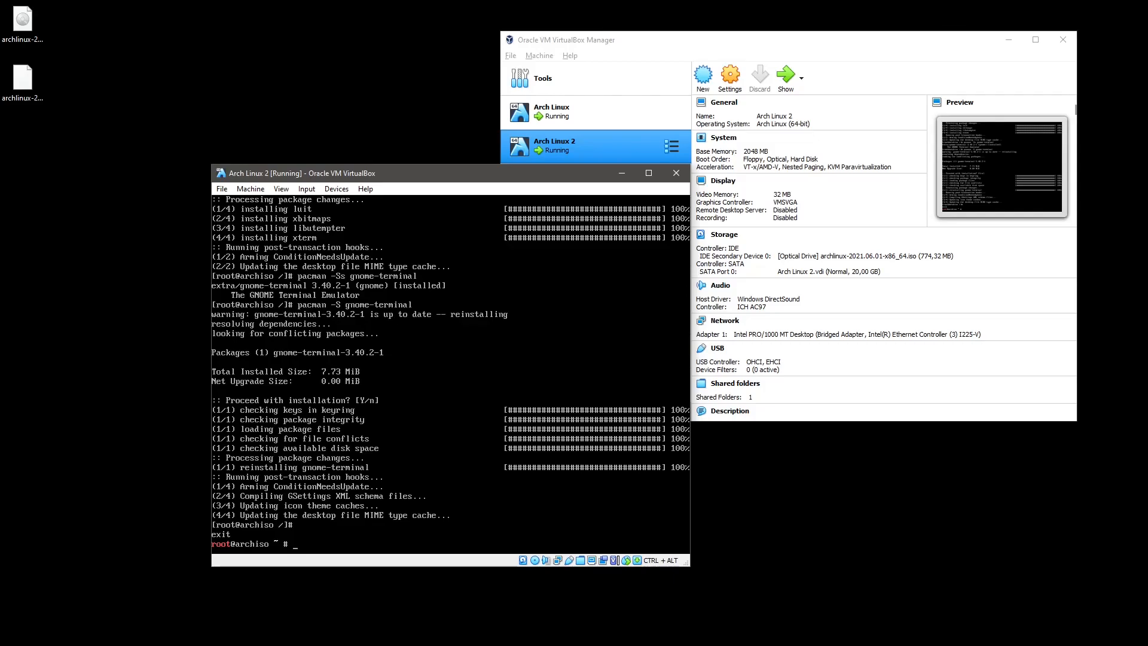
# Unmount /mnt/boot and then /mnt.
pyautogui.write('umount')
pyautogui.write('/mnt')
pyautogui.press('Tab')
pyautogui.write('/boot')
pyautogui.press('Return')
pyautogui.press('Up')
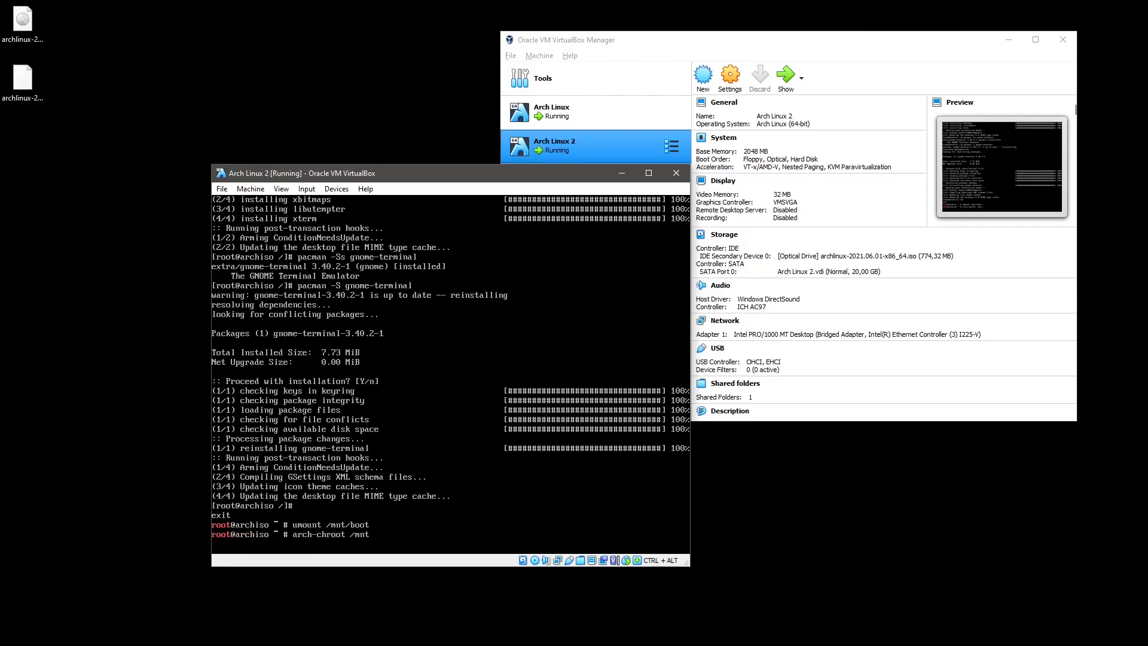
pyautogui.press('BackSpace')
pyautogui.press('BackSpace')
pyautogui.press('BackSpace')
pyautogui.press('Return')
# Reboot the virtual machine and bring up the optical drive options.
pyautogui.write('reboot')
pyautogui.press('Return')
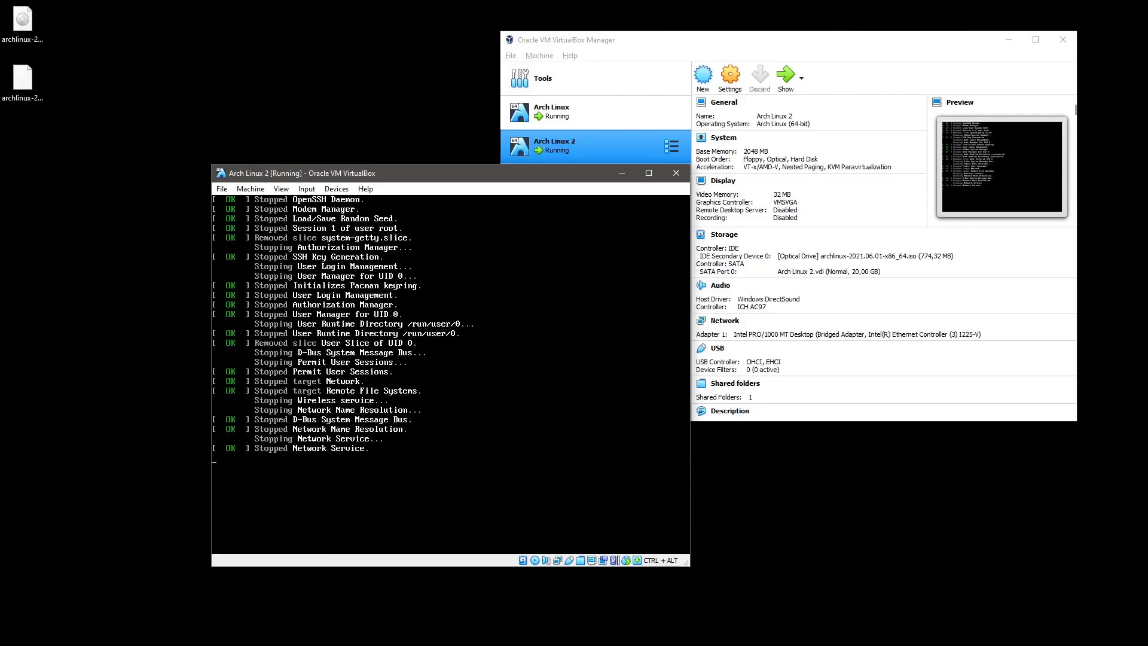
pyautogui.click(336, 189)
# Remove the install disk from the virtual optical drive, forcing the unmount.
pyautogui.moveTo(383, 203)
pyautogui.click(529, 285)
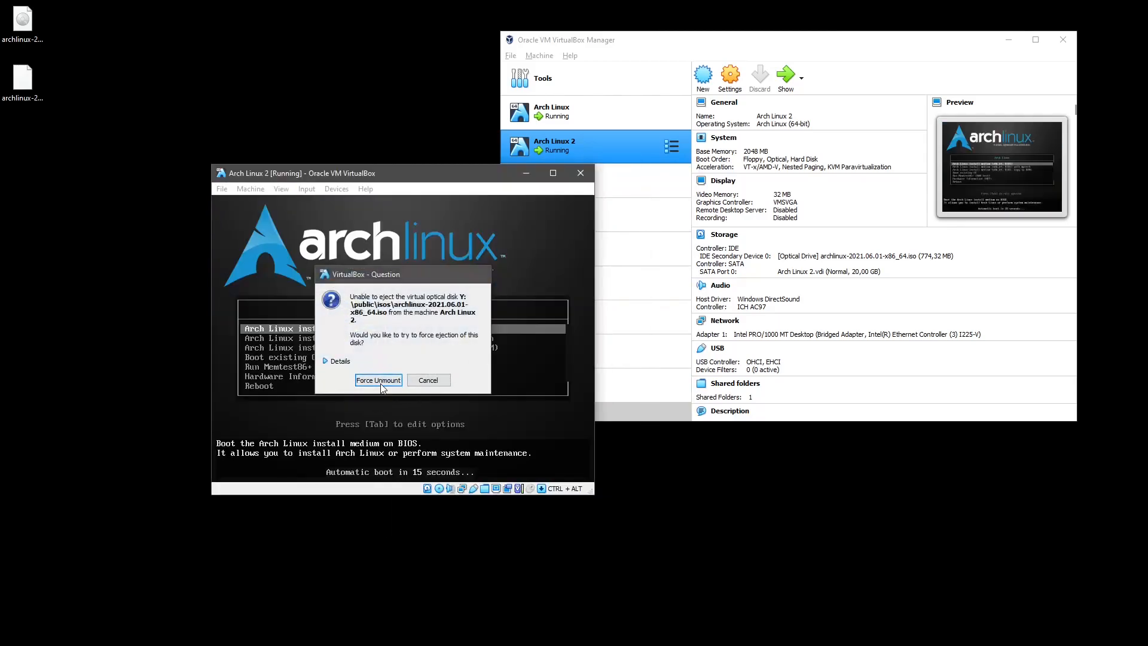
pyautogui.click(378, 381)
# Halt the boot countdown, reset the machine, and boot the default Arch Linux entry.
pyautogui.press('Down')
pyautogui.press('Up')
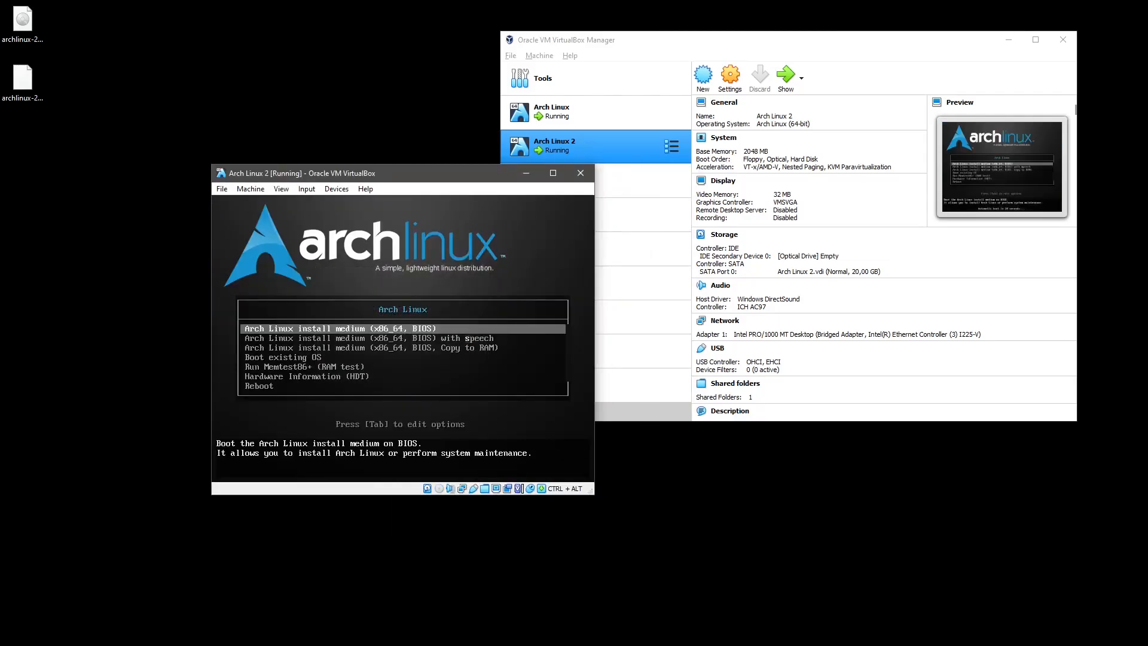
pyautogui.click(251, 190)
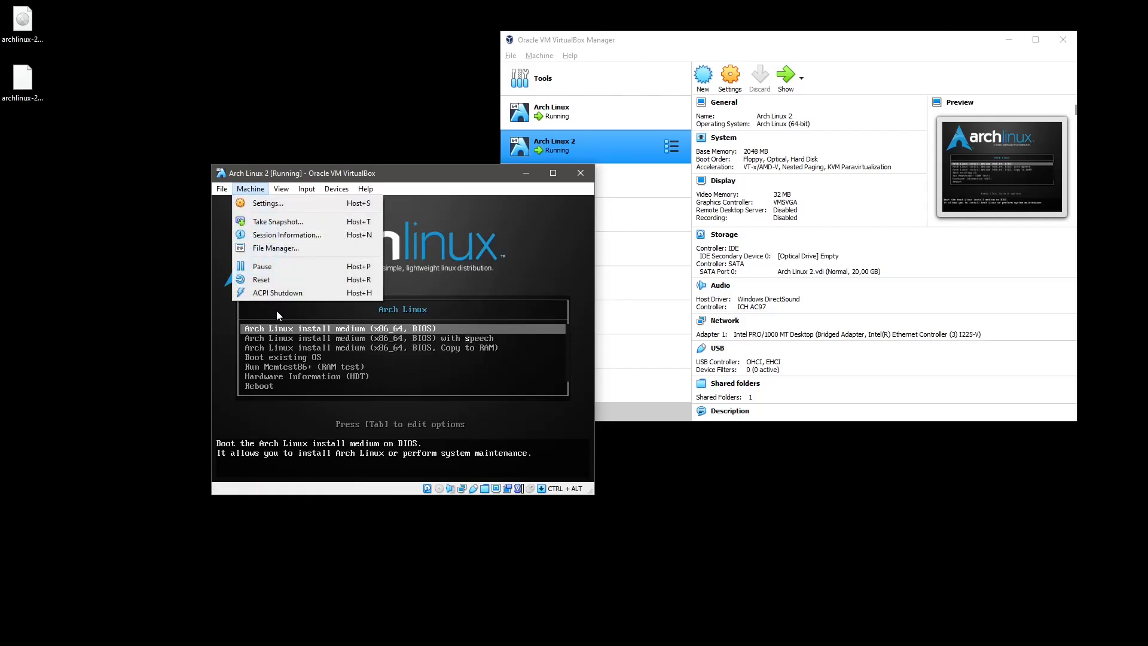
pyautogui.click(278, 281)
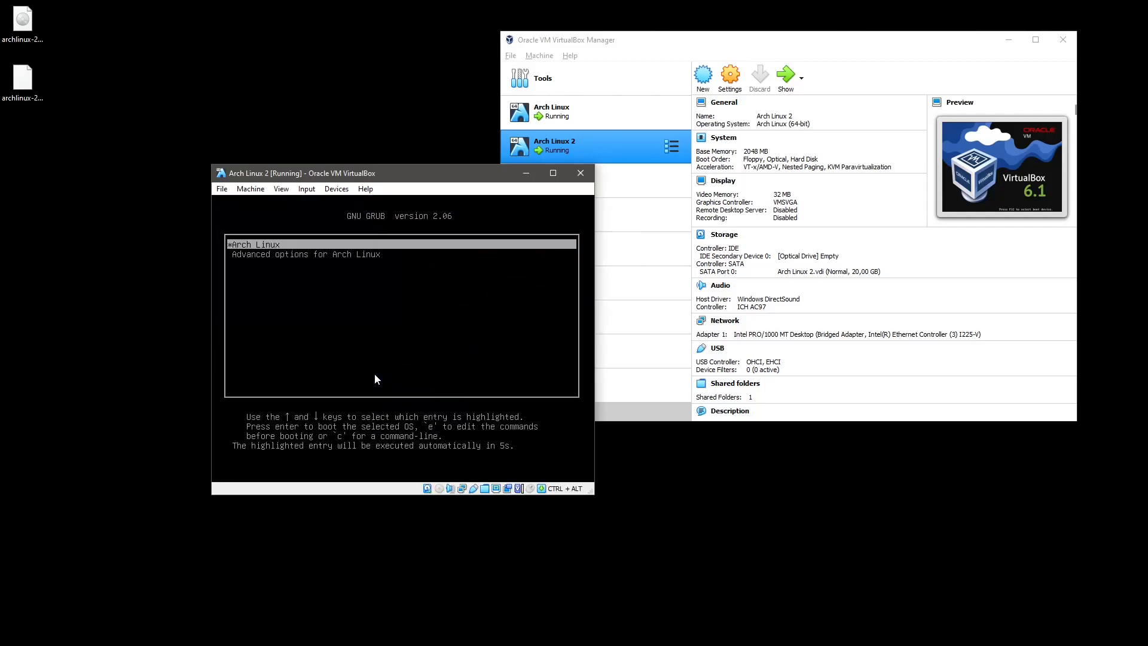
pyautogui.press('Return')
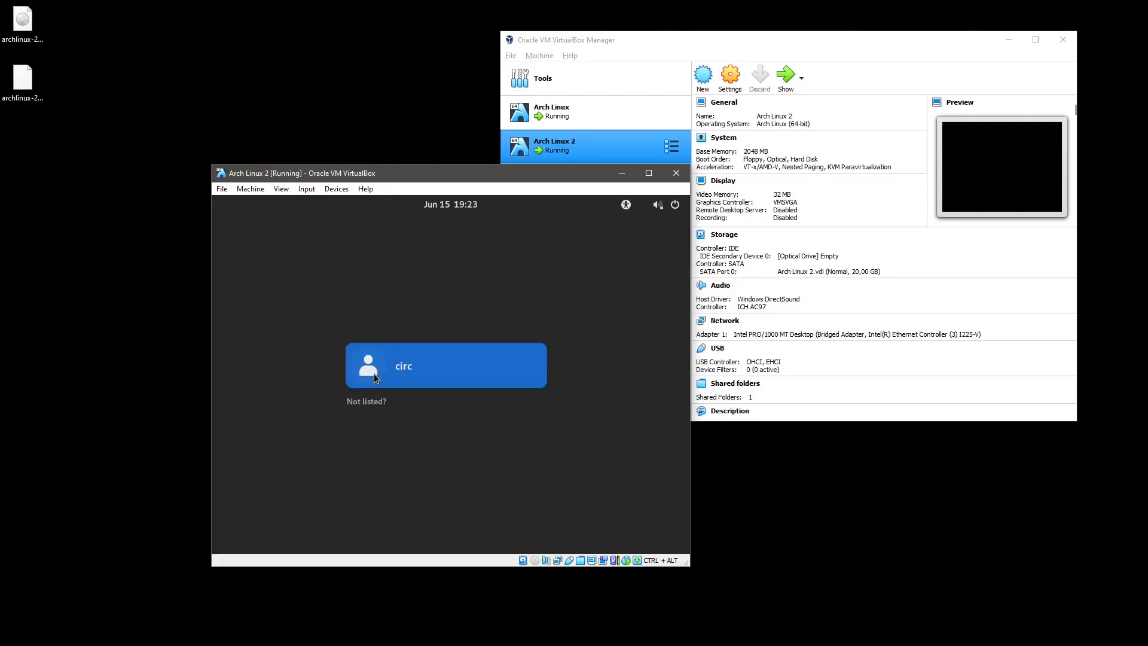
# Select the user account, keep the GNOME session, and type the account password.
pyautogui.click(442, 365)
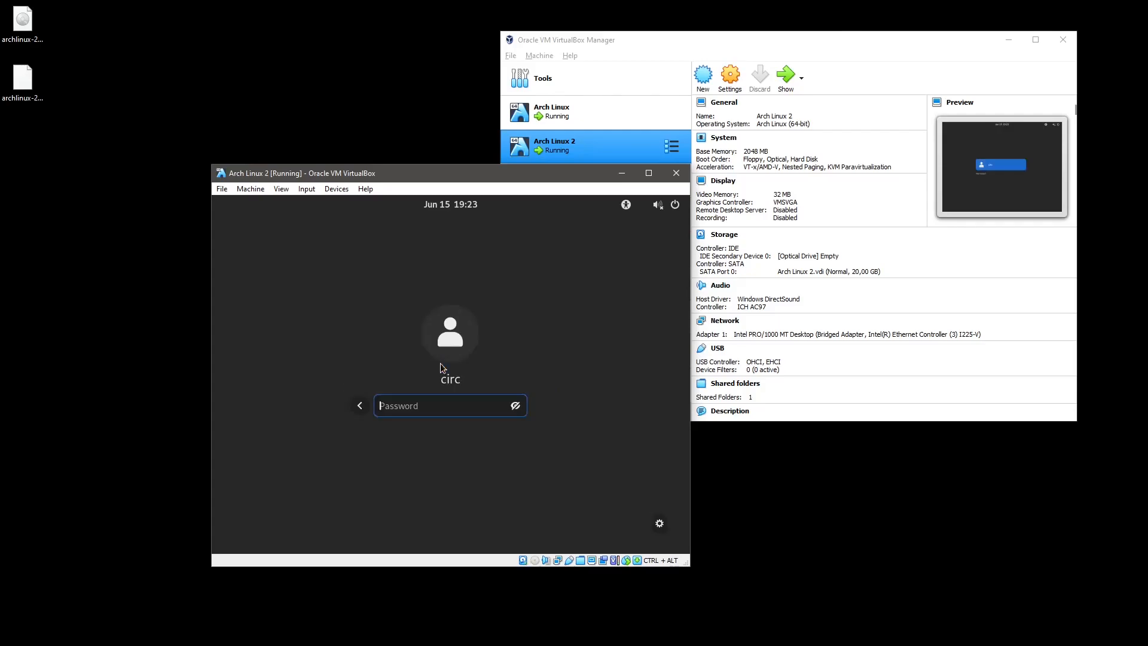
pyautogui.click(659, 526)
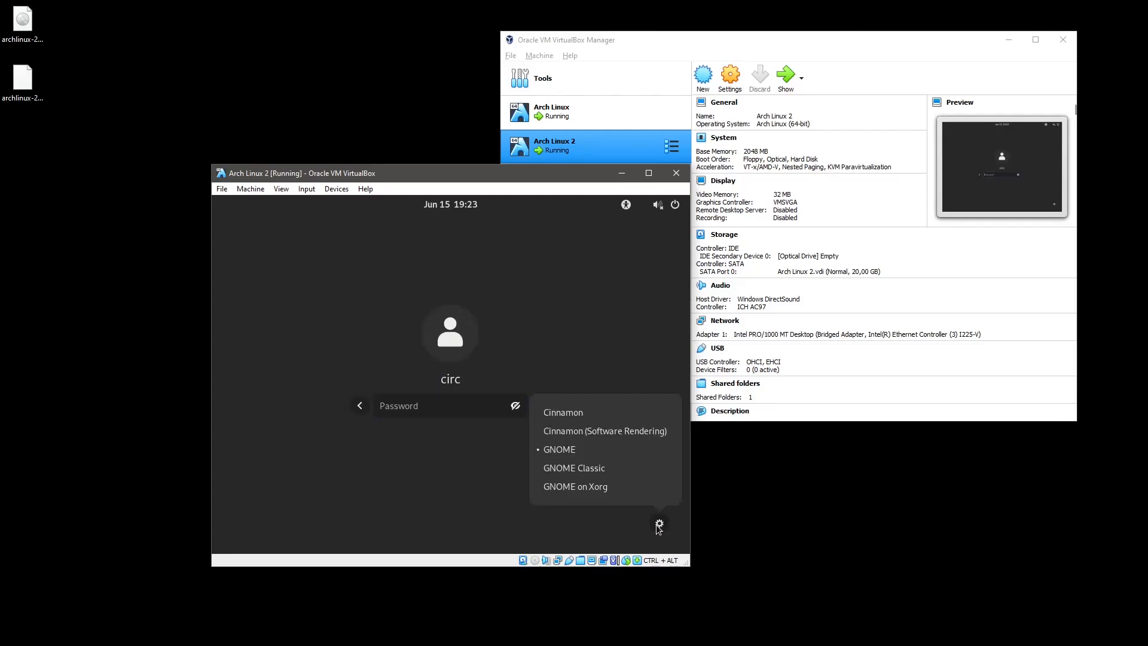
pyautogui.click(438, 440)
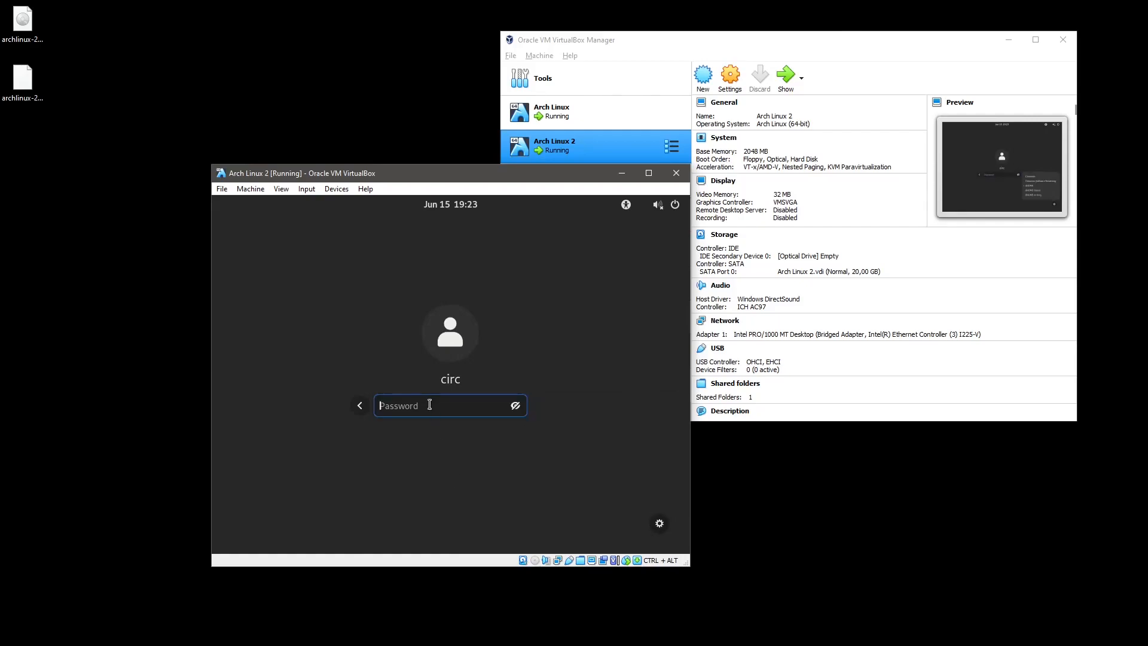
pyautogui.write('•••••••')
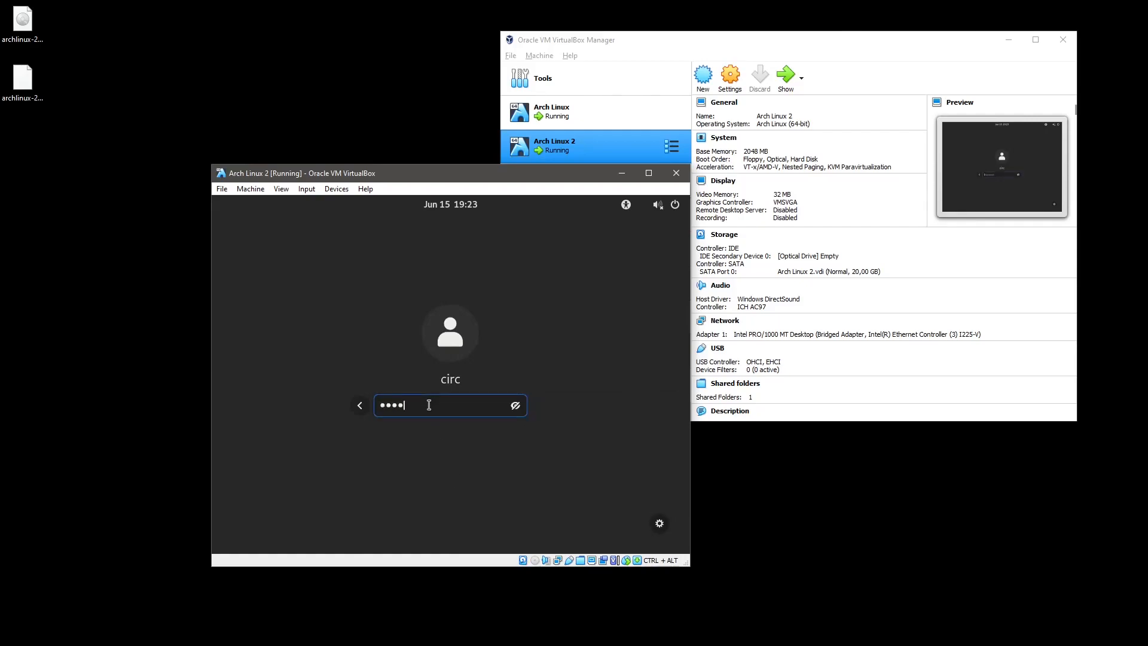
pyautogui.write('••••')
# Submit the password, then launch Terminal from the Show Applications grid.
pyautogui.press('Return')
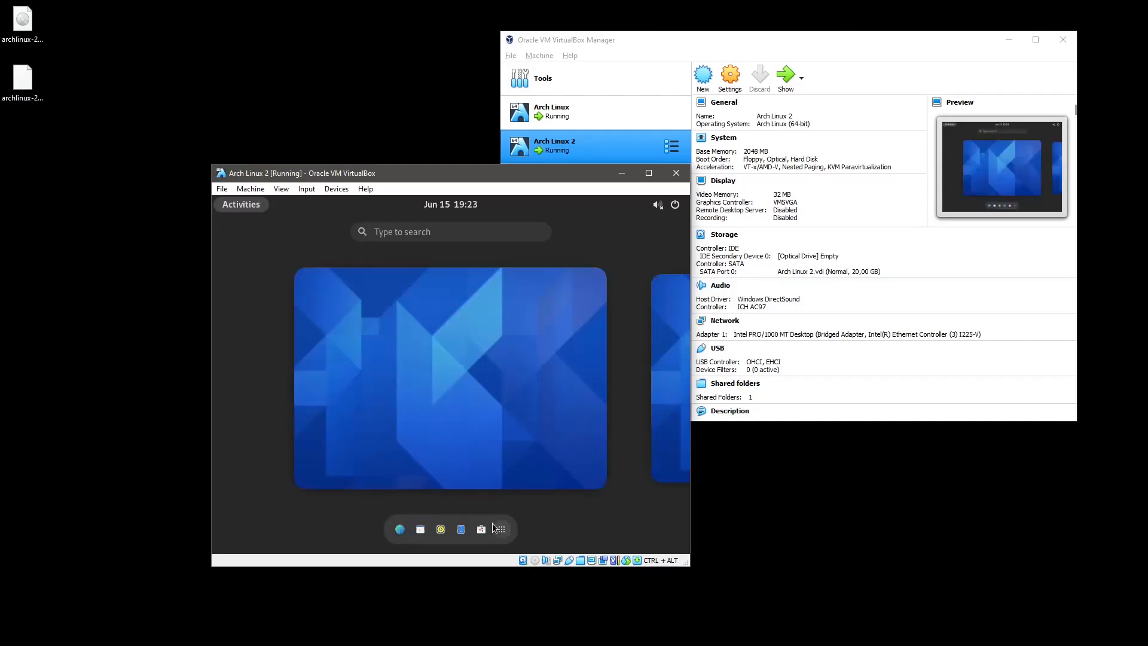
pyautogui.click(502, 531)
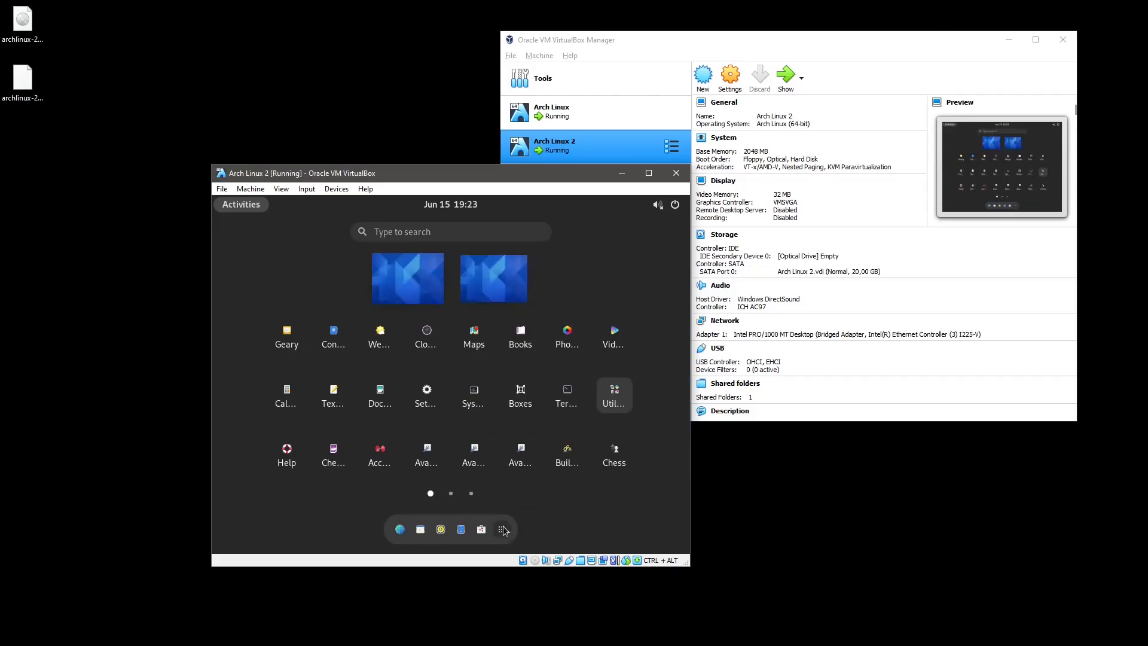
pyautogui.click(560, 415)
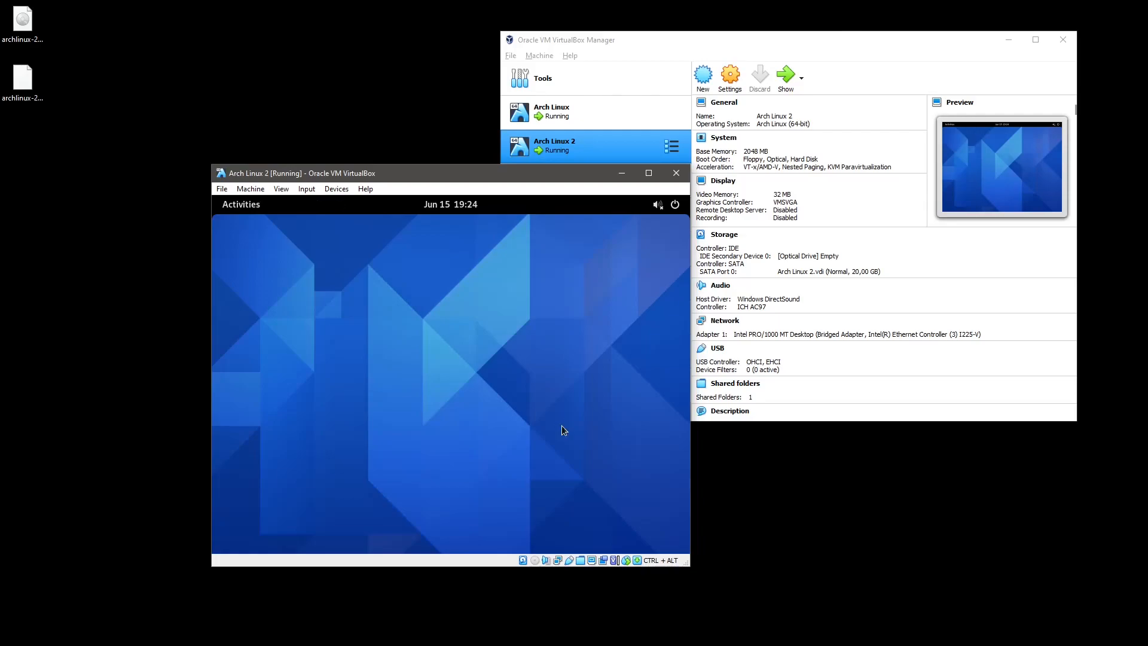
# Launch XTerm from the activities search, centre its window, and run sudo su.
pyautogui.press('super')
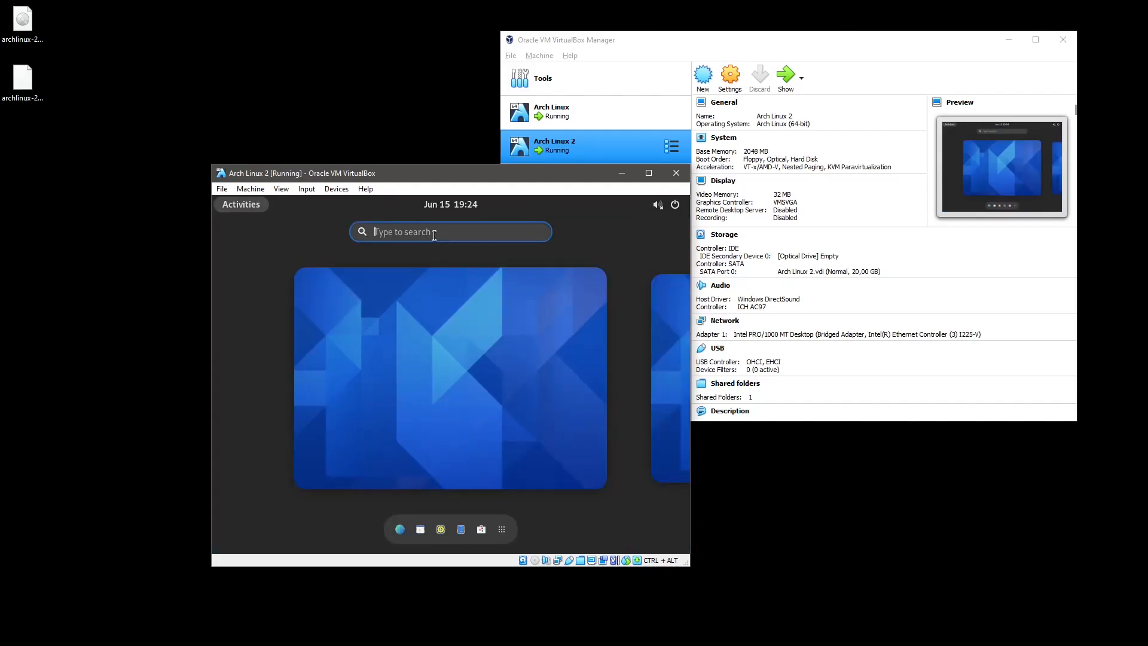
pyautogui.write('xter')
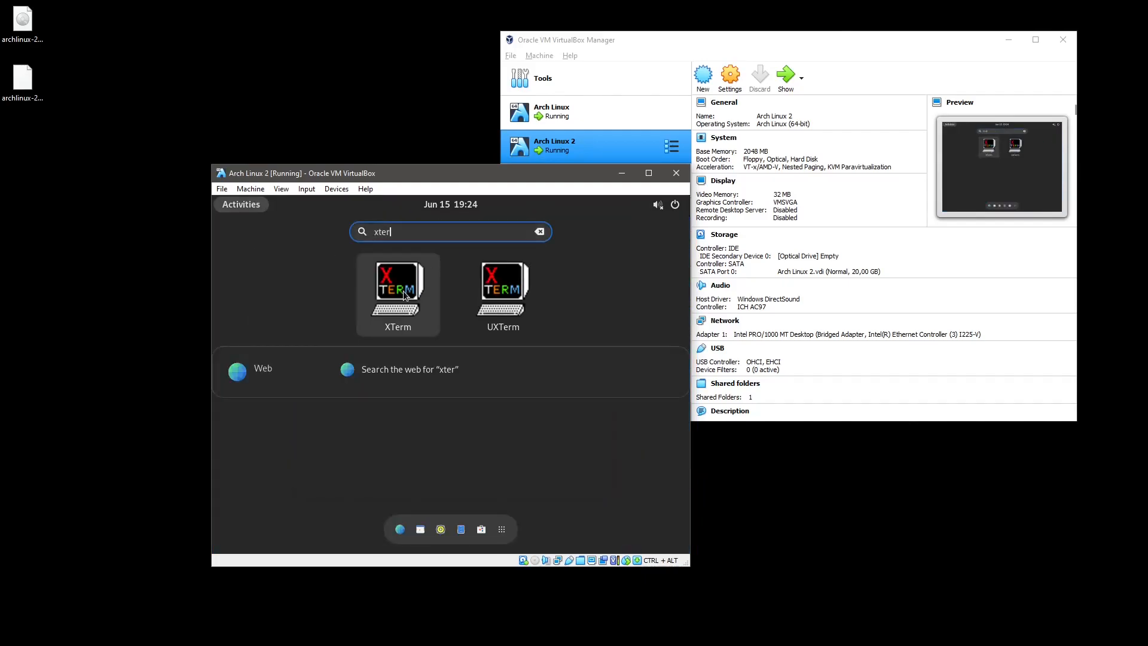
pyautogui.click(403, 291)
pyautogui.moveTo(353, 224); pyautogui.dragTo(422, 266)
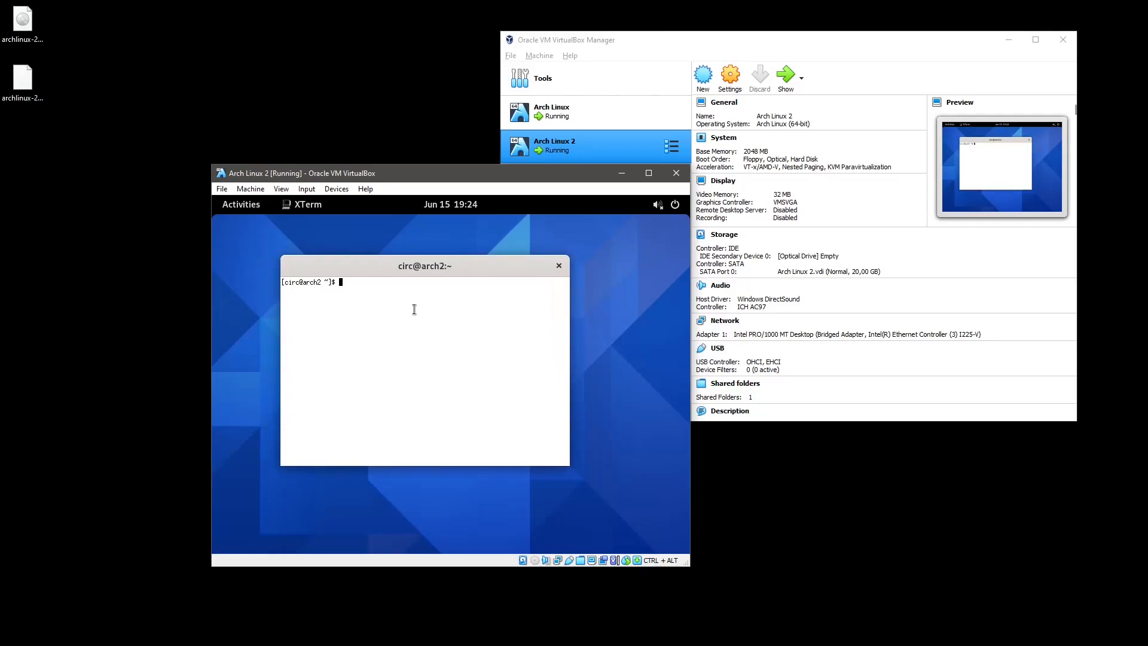
pyautogui.write('sudo su')
pyautogui.press('Return')
pyautogui.press('Return')
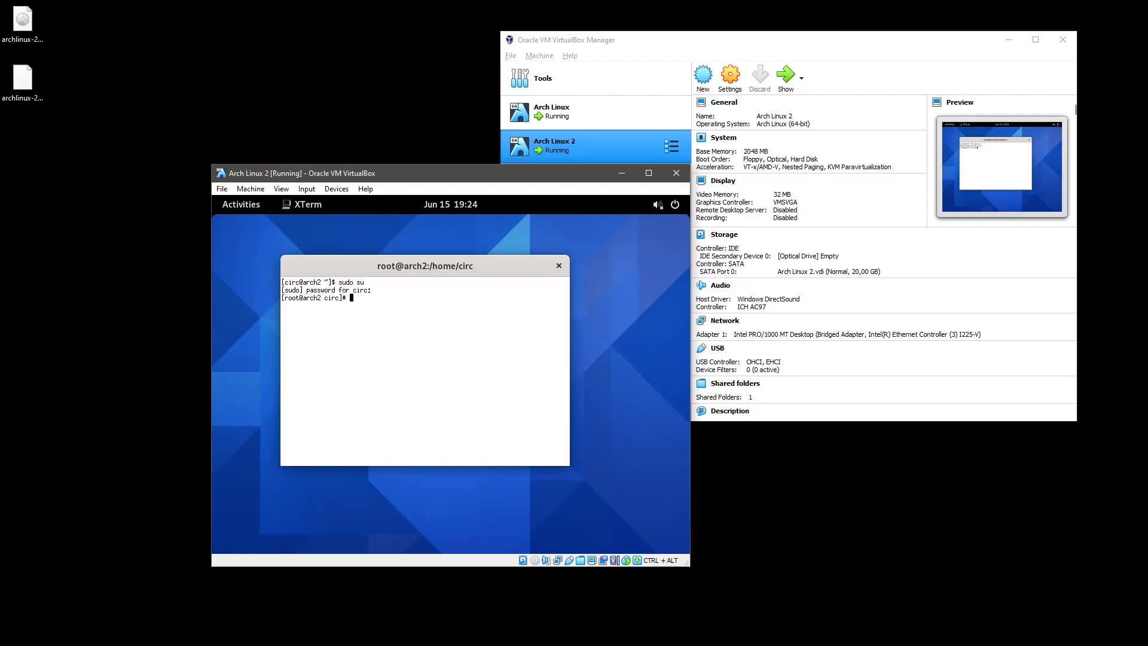
# Insert the Guest Additions CD image and cancel its autorun prompt.
pyautogui.click(335, 189)
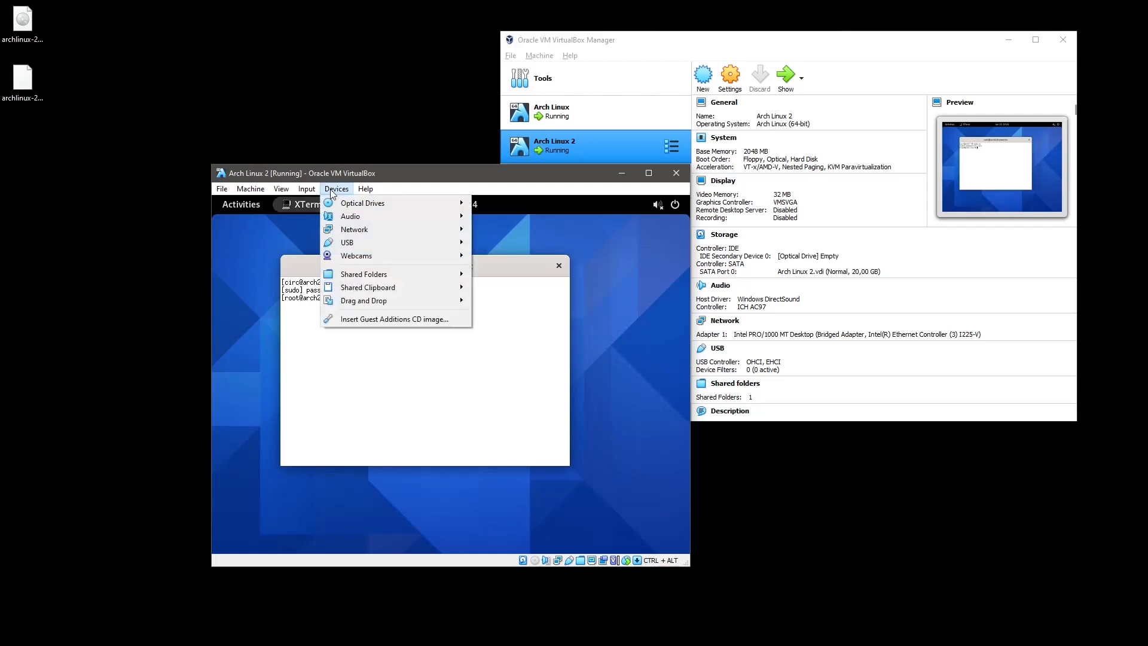
pyautogui.moveTo(337, 209)
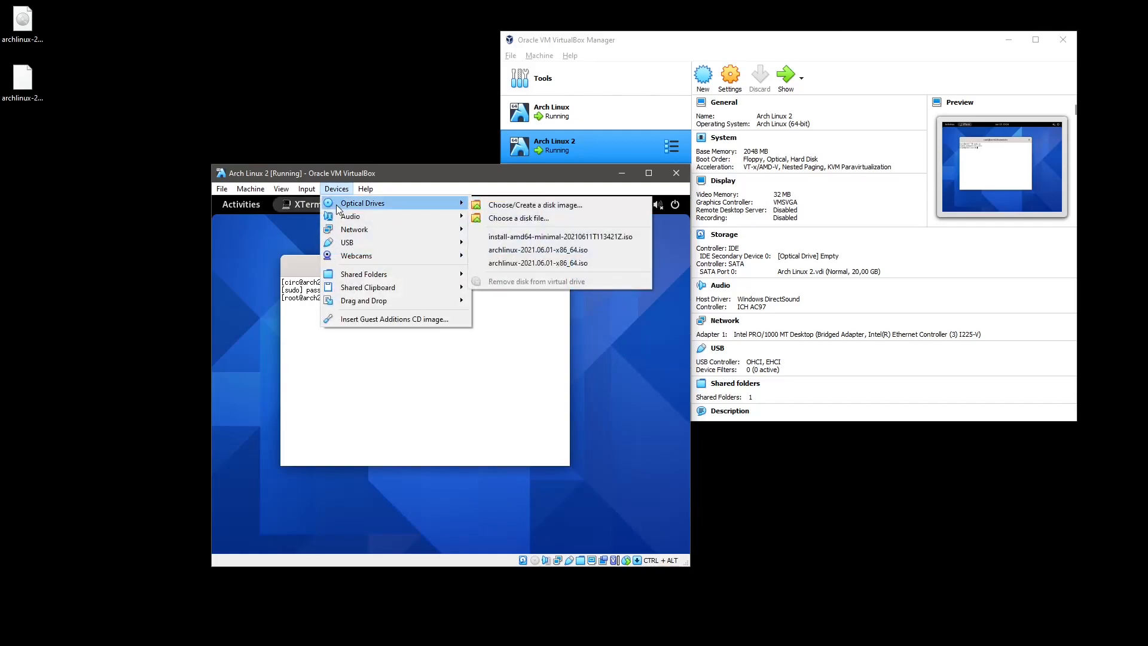
pyautogui.click(353, 319)
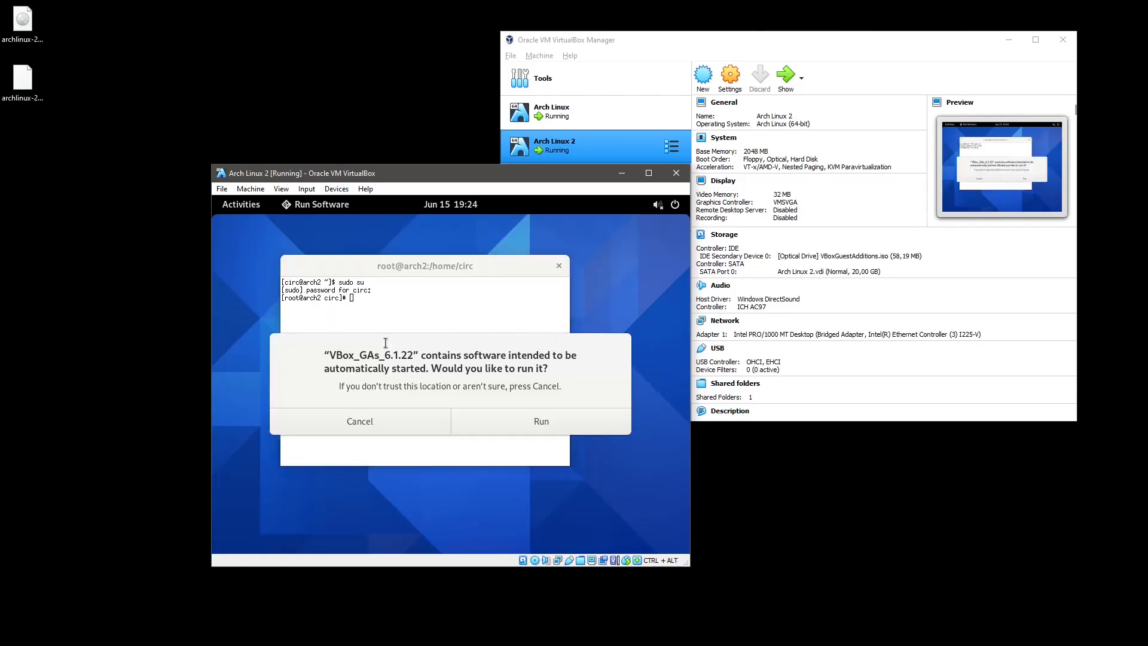
pyautogui.click(394, 420)
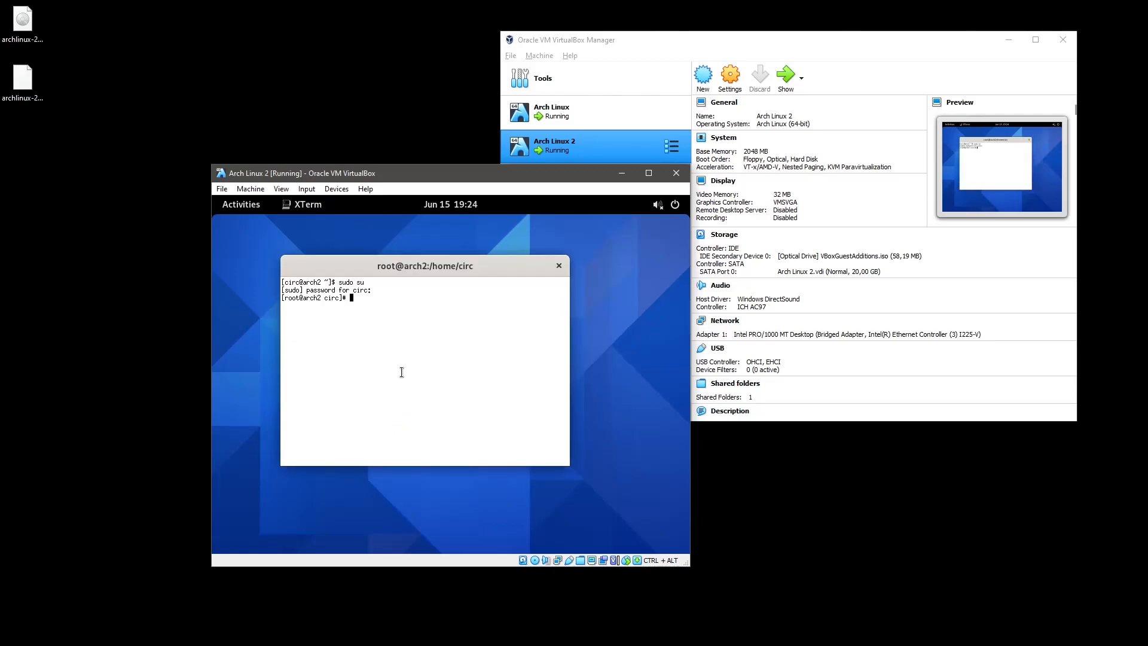
# Go to root's home, create the VBoxAdditions folder, and run a mistyped df /h.
pyautogui.write('cd')
pyautogui.press('Return')
pyautogui.write('mkdir VBoxA')
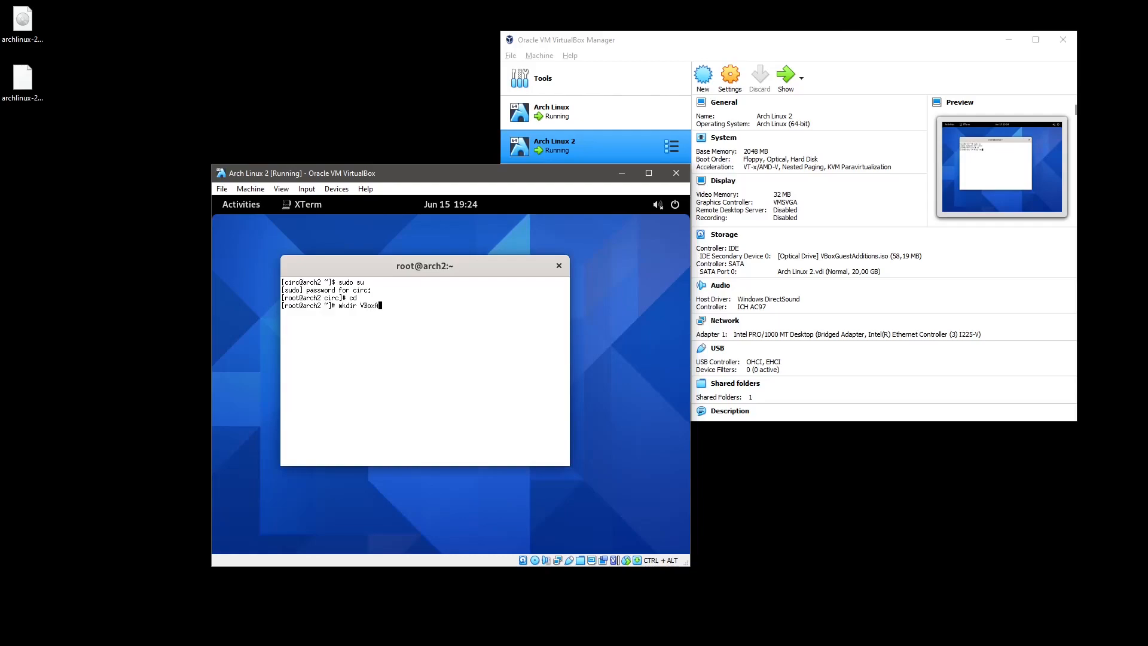
pyautogui.write('dditions')
pyautogui.press('Return')
pyautogui.write('df /h')
pyautogui.press('Return')
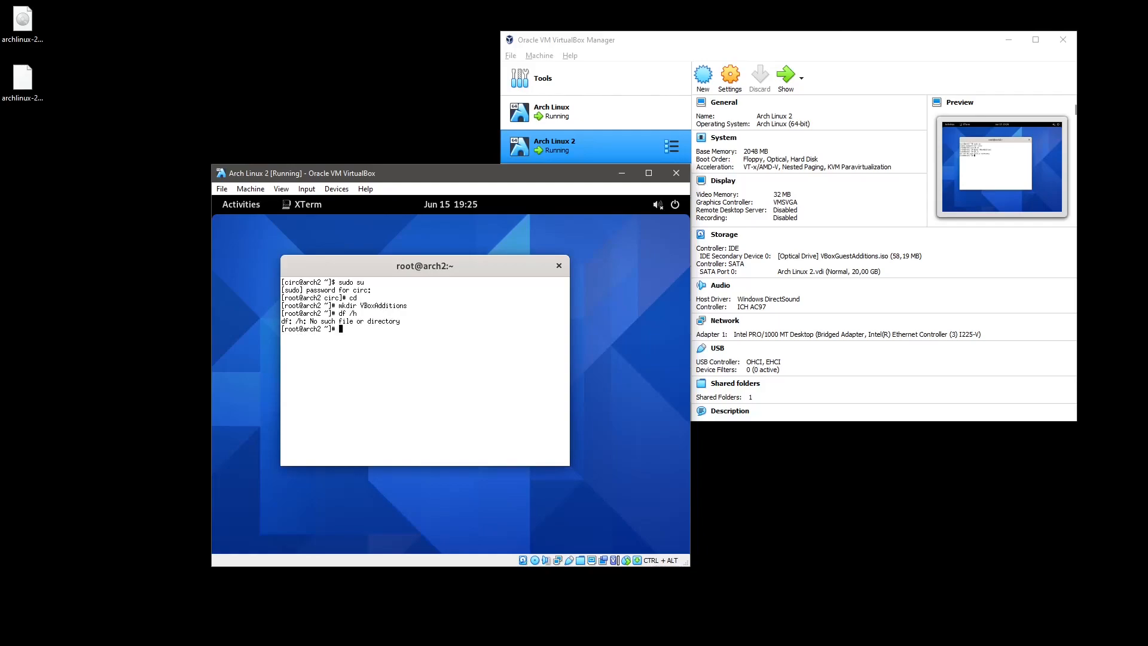
# Switch the keyboard layout to sv-latin1 and inspect the loadkeys line in /etc/profile.
pyautogui.write('loadkeys sv-latin1')
pyautogui.press('Return')
pyautogui.write('vi &e')
pyautogui.press('BackSpace')
pyautogui.press('BackSpace')
pyautogui.write('/etc/profile')
pyautogui.press('Return')
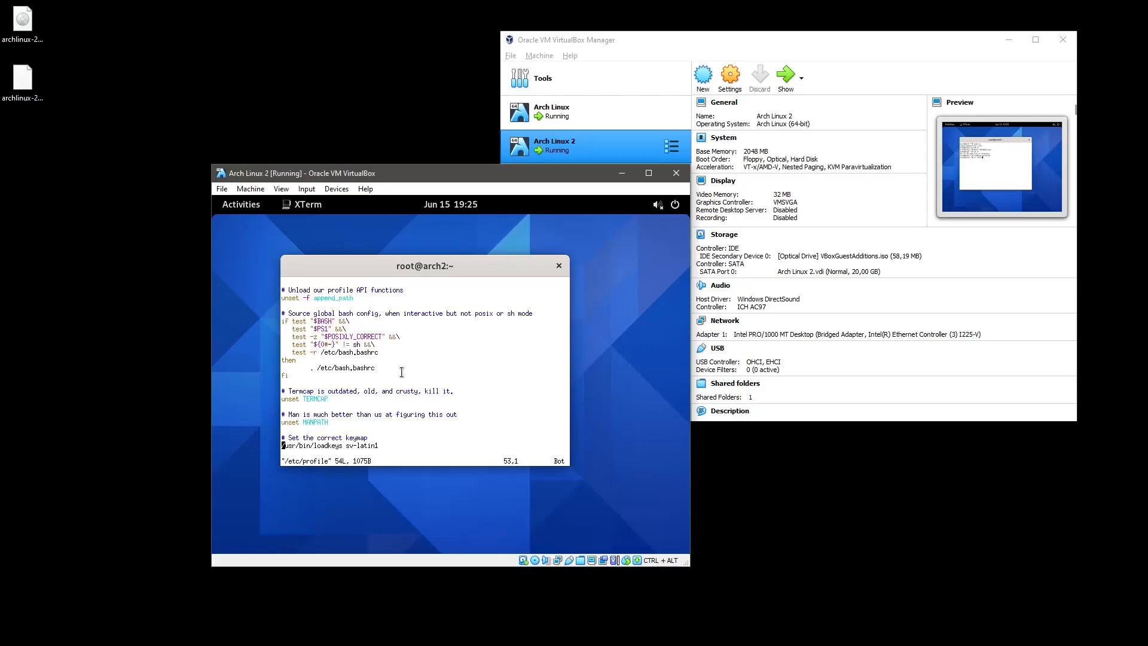
pyautogui.press('Down')
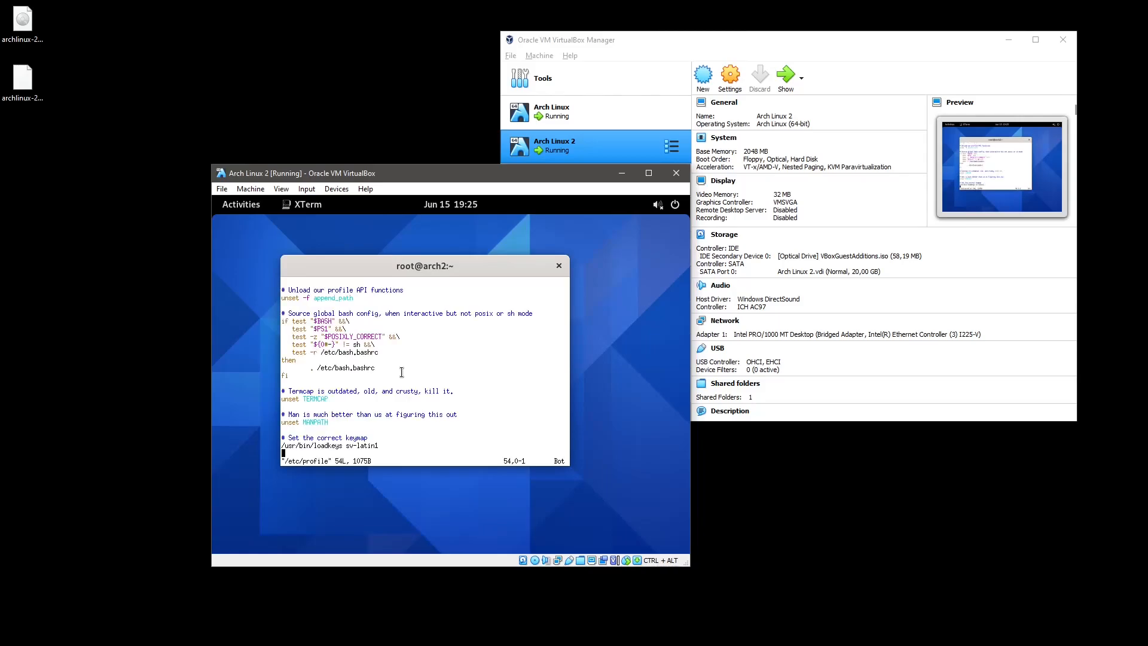
pyautogui.press('Up')
pyautogui.write(':q')
pyautogui.press('Return')
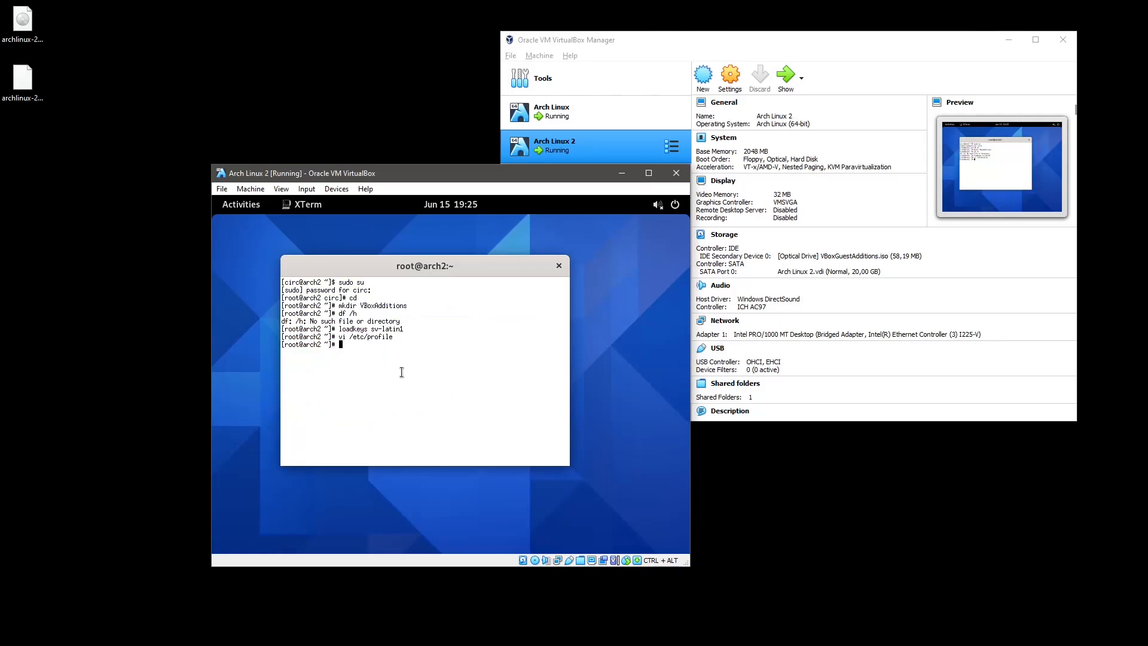
# List mounted filesystems with df -h.
pyautogui.write('cp')
pyautogui.press('BackSpace')
pyautogui.press('BackSpace')
pyautogui.press('BackSpace')
pyautogui.write('df -h')
pyautogui.press('Return')
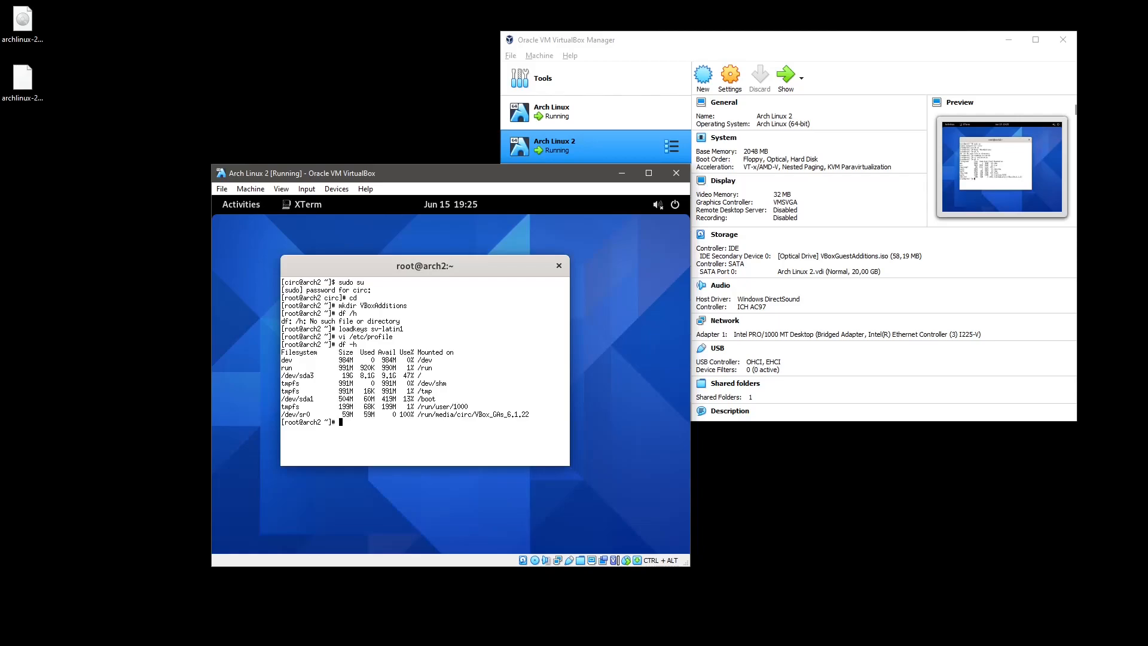
# Copy everything from /run/media/circ/VBox_GAs_6.1.22 into VBoxAdditions with cp -a.
pyautogui.write('cp -a /run/media/circ/V')
pyautogui.press('Tab')
pyautogui.write(':')
pyautogui.press('BackSpace')
pyautogui.write('|')
pyautogui.press('BackSpace')
pyautogui.write('* VB')
pyautogui.press('Tab')
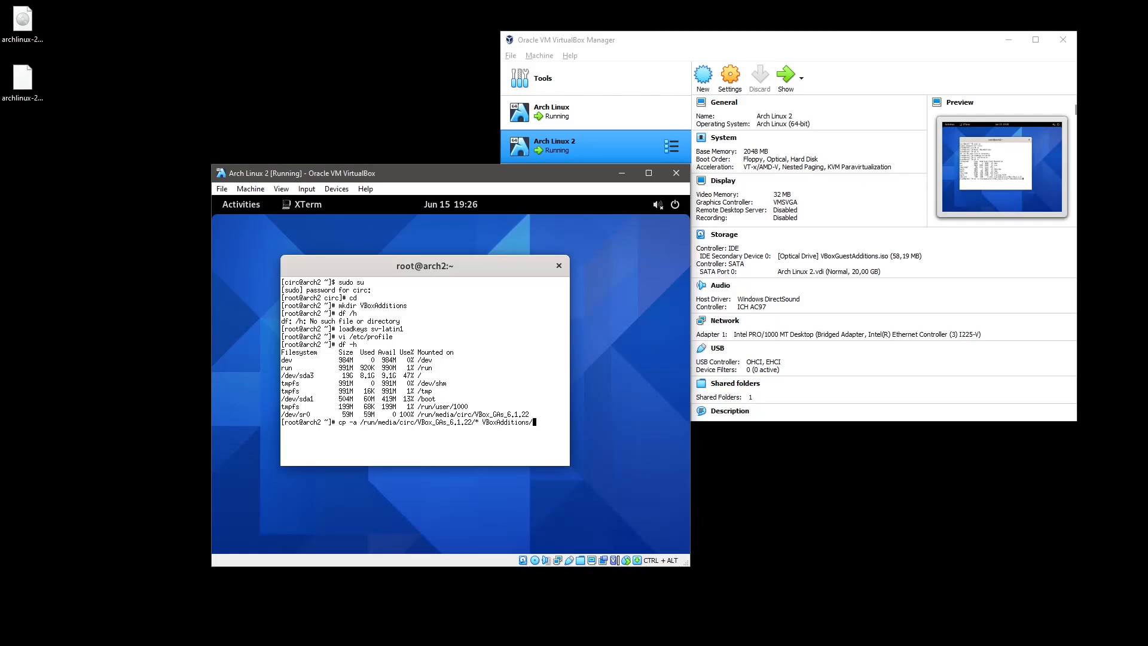
pyautogui.press('Return')
# Remove the Guest Additions disc from the virtual drive, forcing the unmount.
pyautogui.click(335, 189)
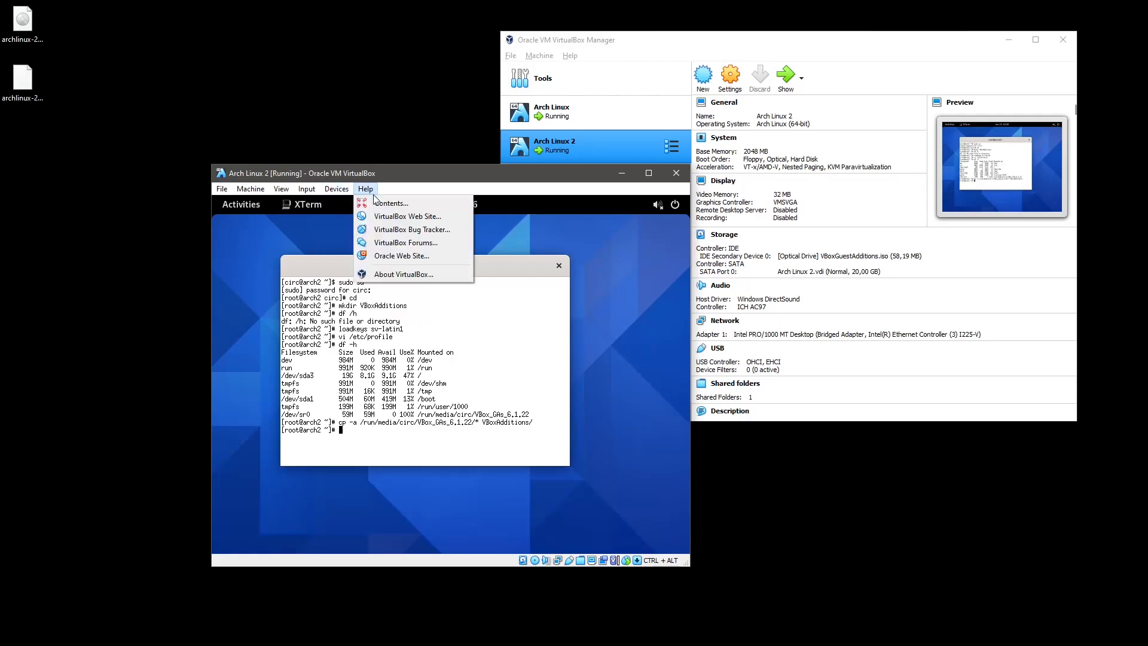
pyautogui.moveTo(342, 206)
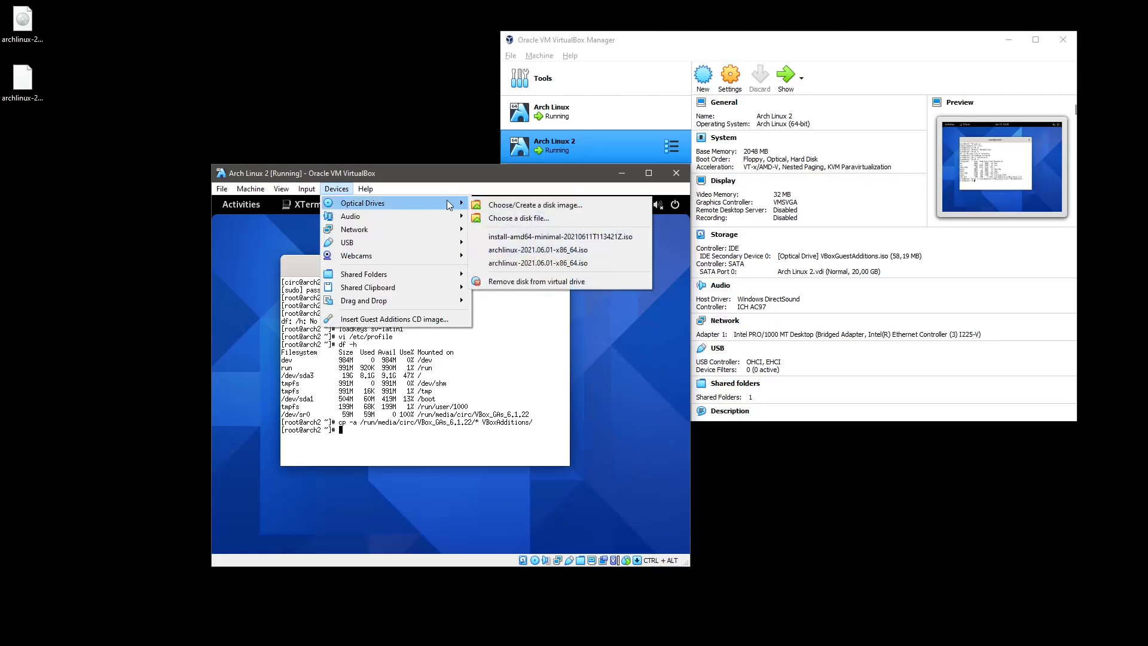
pyautogui.click(490, 282)
pyautogui.click(430, 417)
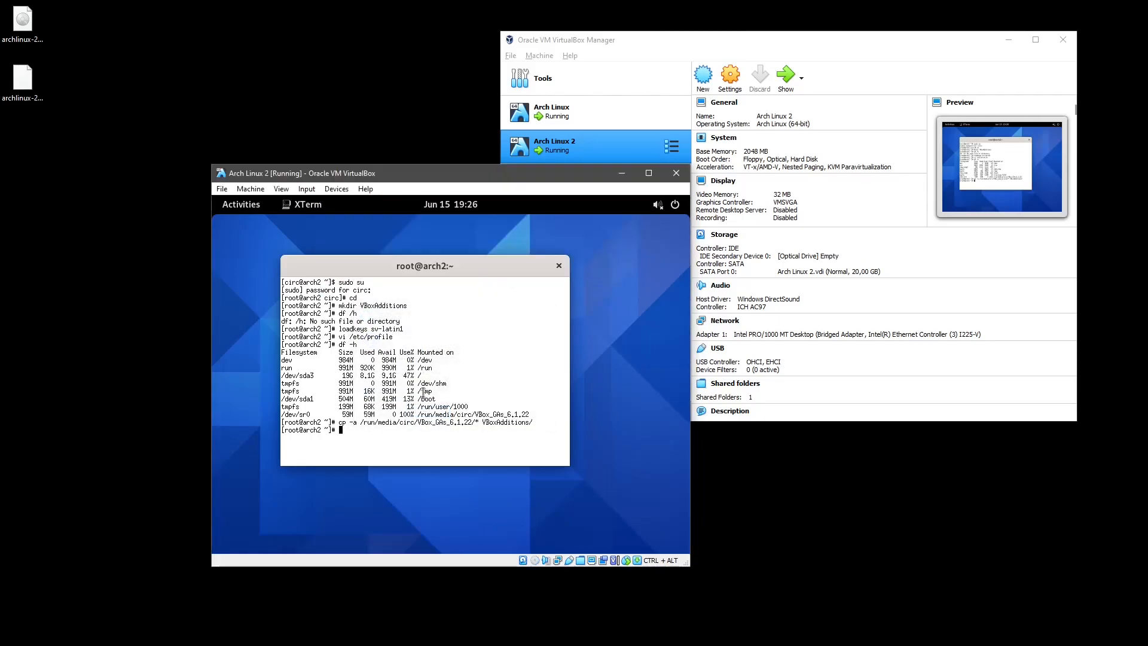
# Check mounts with df -h, unmount /dev/sr0, and confirm it is gone.
pyautogui.write('df /')
pyautogui.press('BackSpace')
pyautogui.write('-h')
pyautogui.press('Return')
pyautogui.write('umount ')
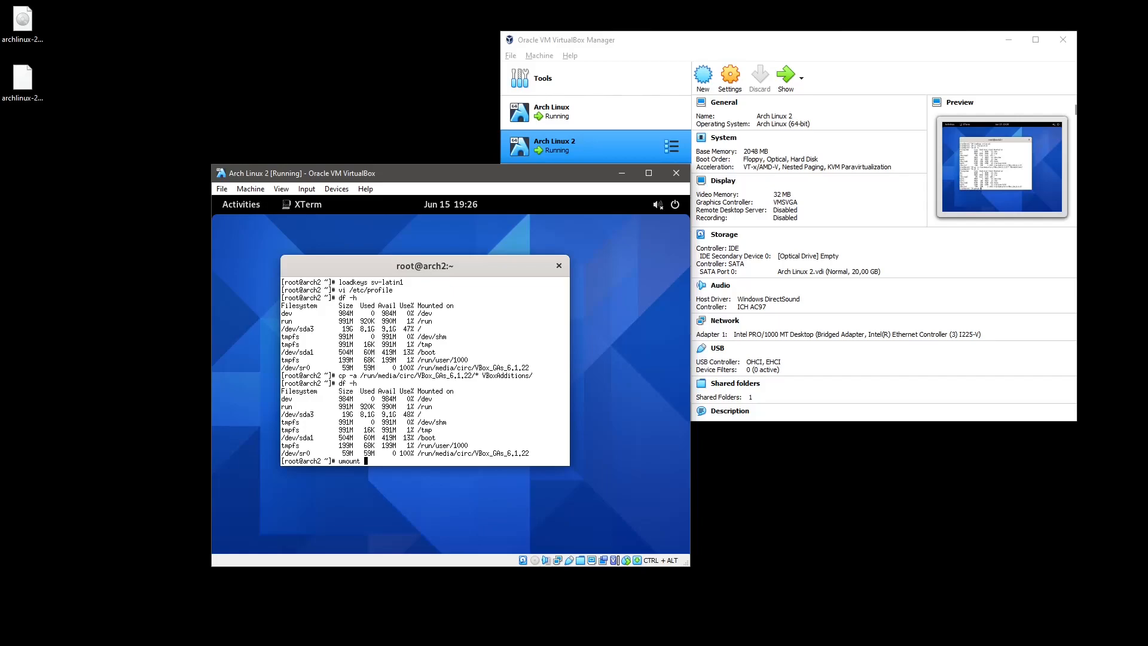
pyautogui.write('/dev/sr0')
pyautogui.press('Return')
pyautogui.press('Up')
pyautogui.press('Up')
pyautogui.press('Return')
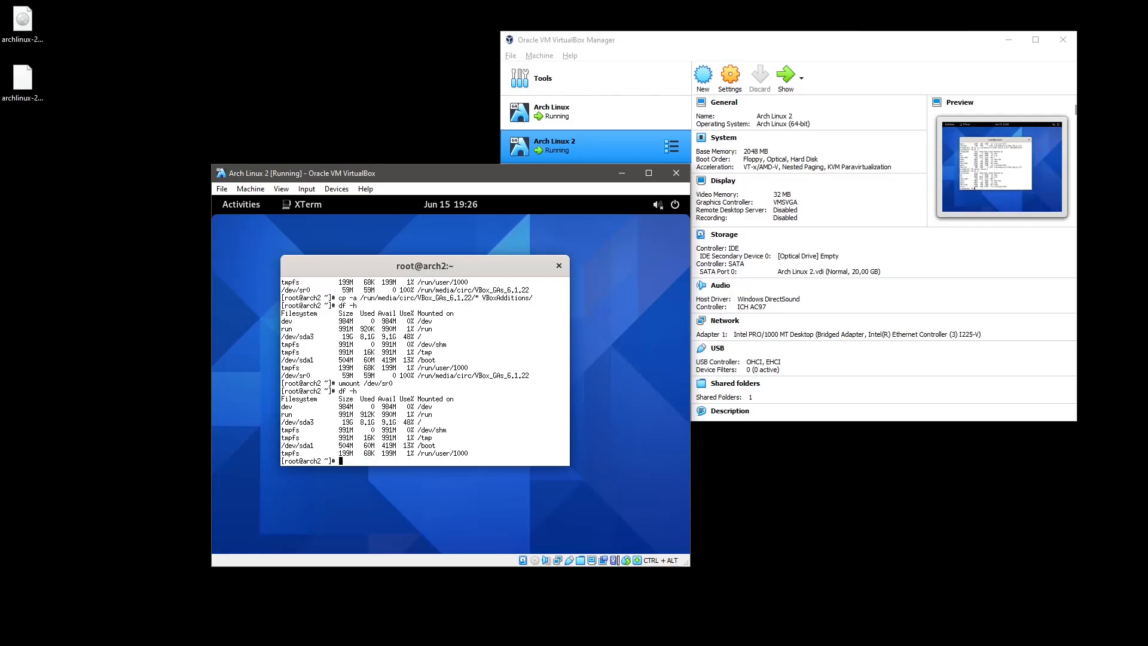
# Enter VBoxAdditions and list its files with ls -la.
pyautogui.write('cd VBoxAdditions/')
pyautogui.press('Return')
pyautogui.write('ls -la')
pyautogui.press('Return')
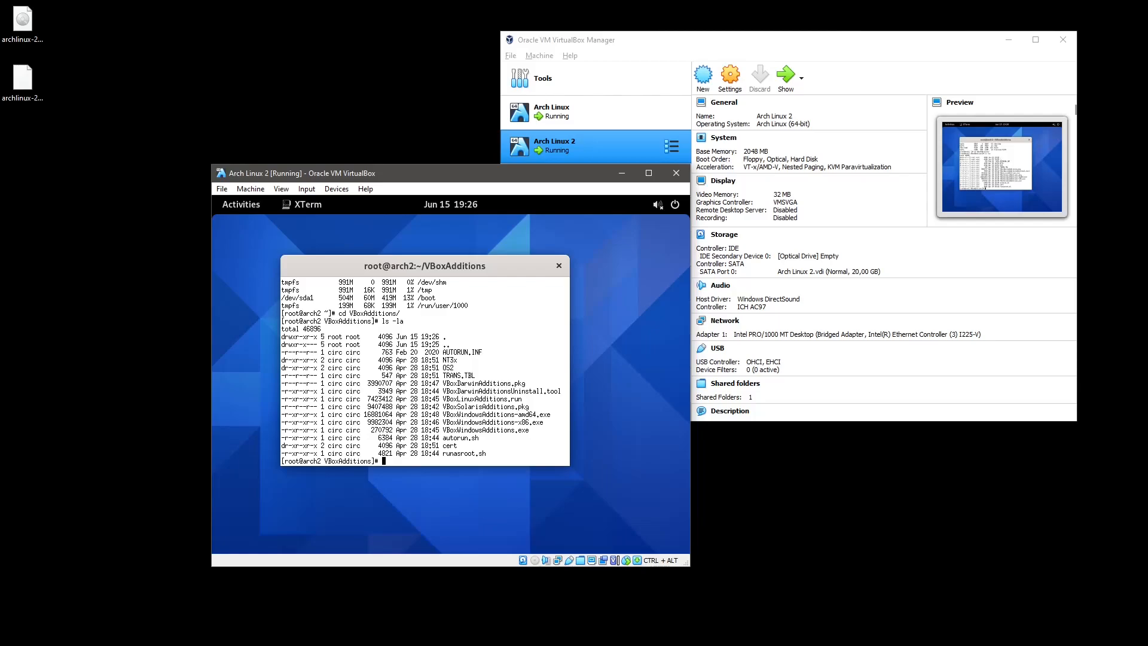
# Run chmod -x ./* on the copied files.
pyautogui.write('chmod -x ./*')
pyautogui.press('Return')
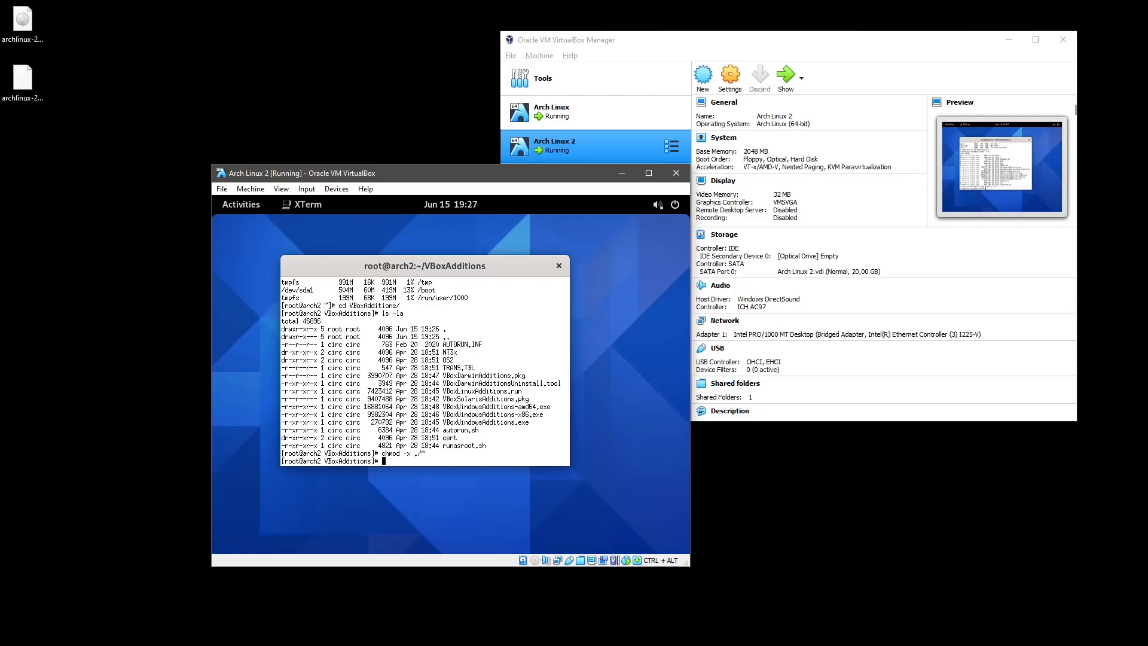
# List the folder's files and their permissions with ls and ls -la.
pyautogui.write('.')
pyautogui.write('/')
pyautogui.write('VB')
pyautogui.press('BackSpace')
pyautogui.write('Bo')
pyautogui.press('BackSpace')
pyautogui.press('BackSpace')
pyautogui.press('BackSpace')
pyautogui.press('BackSpace')
pyautogui.press('BackSpace')
pyautogui.write('ls')
pyautogui.press('Return')
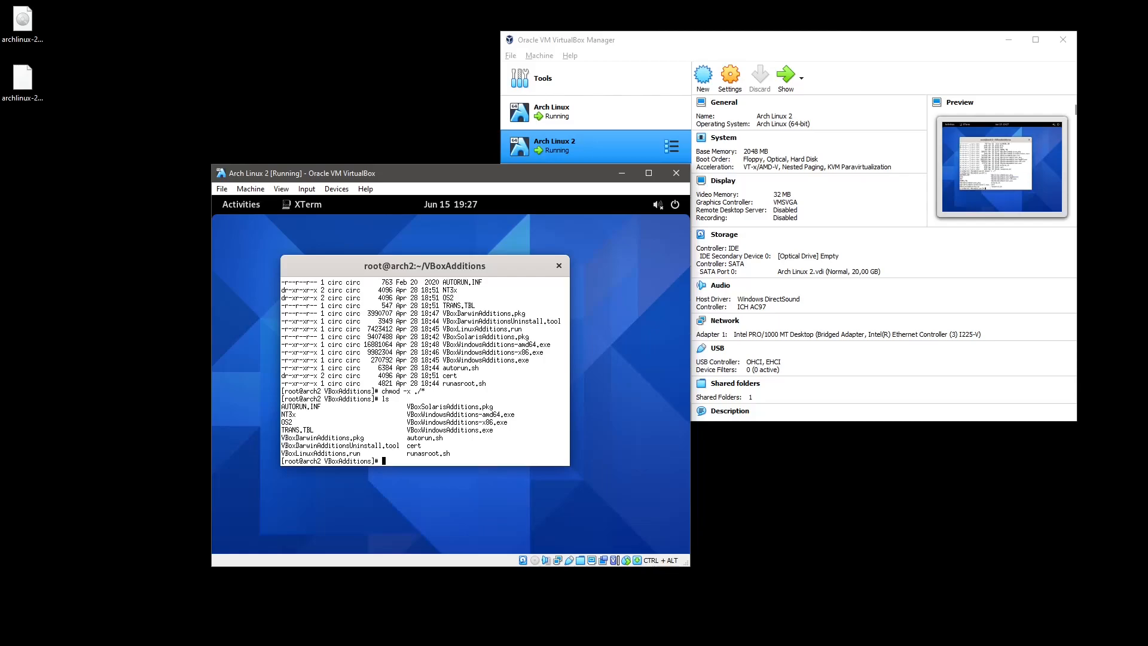
pyautogui.write('ls -la')
pyautogui.press('Return')
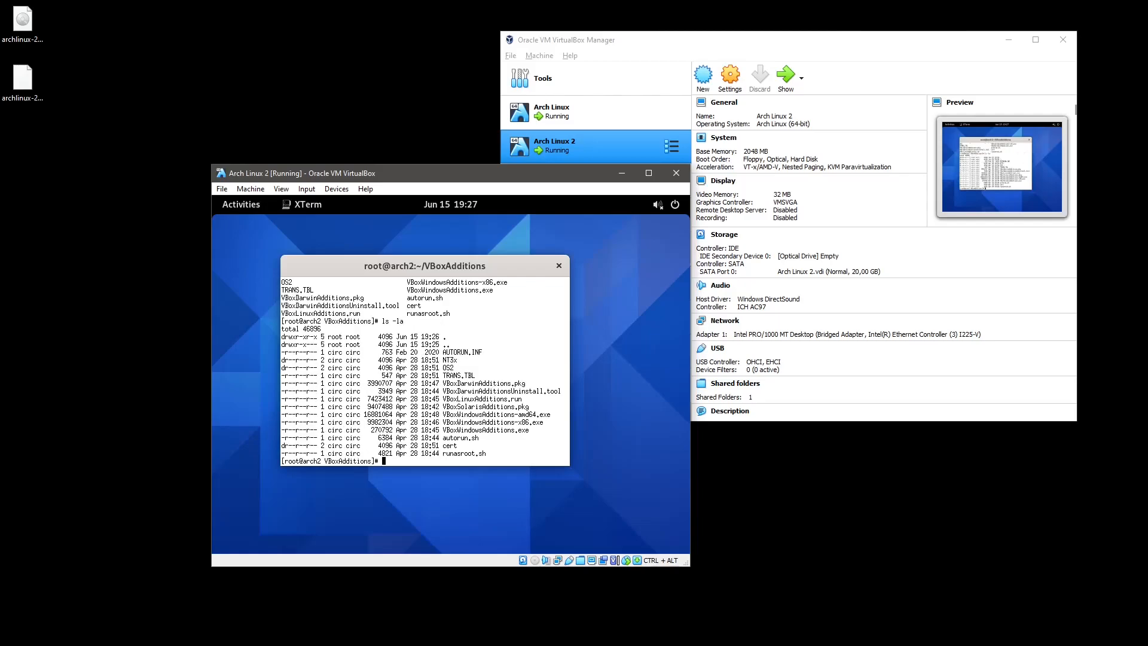
# Change the flag to chmod +x ./* so all copied files become executable.
pyautogui.write('chmod -x ./*')
pyautogui.press('Left')
pyautogui.press('Left')
pyautogui.press('Left')
pyautogui.press('Left')
pyautogui.press('Left')
pyautogui.press('BackSpace')
pyautogui.write('=')
pyautogui.press('BackSpace')
pyautogui.write('__-')
pyautogui.press('BackSpace')
pyautogui.press('BackSpace')
pyautogui.press('BackSpace')
pyautogui.write('/')
pyautogui.press('BackSpace')
pyautogui.write('\\!"\'";:{[]}=+')
pyautogui.press('BackSpace')
pyautogui.press('BackSpace')
pyautogui.press('BackSpace')
pyautogui.press('BackSpace')
pyautogui.press('BackSpace')
pyautogui.press('BackSpace')
pyautogui.press('BackSpace')
pyautogui.press('BackSpace')
pyautogui.press('BackSpace')
pyautogui.press('BackSpace')
pyautogui.press('BackSpace')
pyautogui.press('BackSpace')
pyautogui.press('BackSpace')
pyautogui.write('+')
pyautogui.press('Return')
pyautogui.write('ls -la')
pyautogui.press('Return')
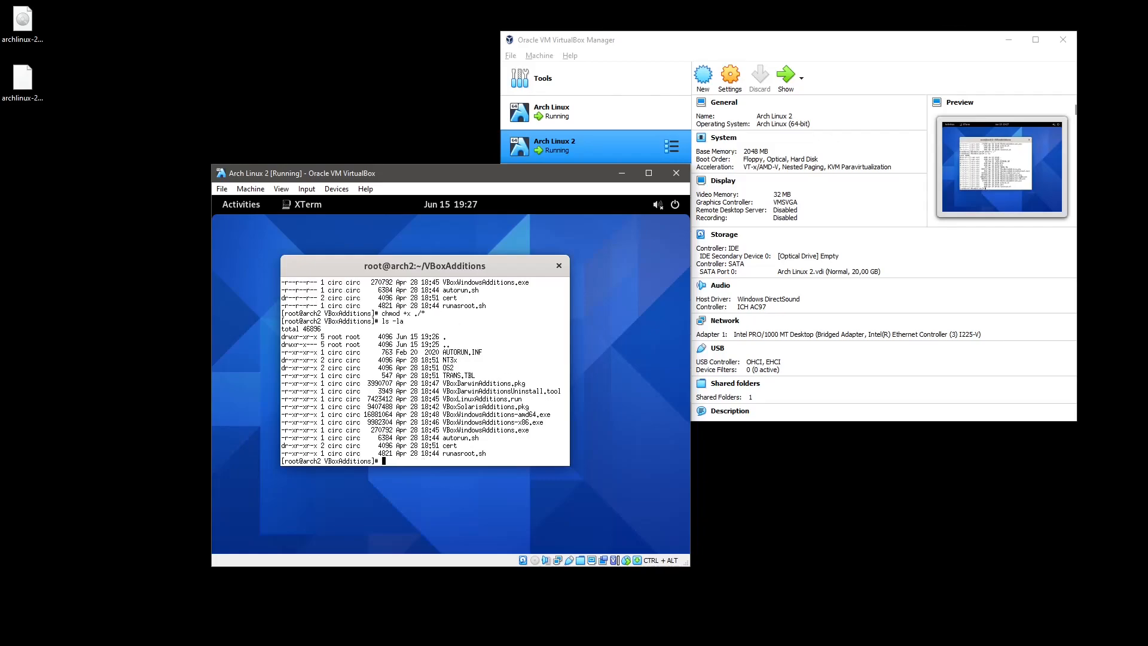
# Run ./VBoxLinuxAdditions.run to build the Guest Additions for kernel 5.12.10-arch1-1.
pyautogui.write('./VBoxL')
pyautogui.press('Tab')
pyautogui.press('Return')
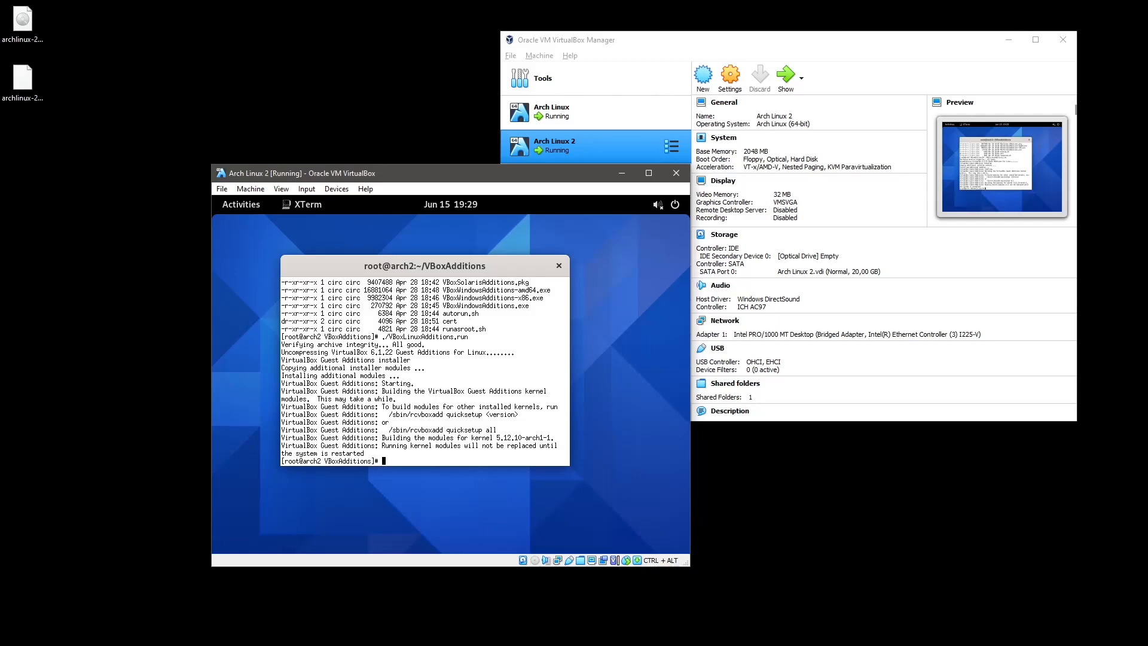
# Reboot the Arch Linux 2 guest from XTerm and boot the Arch Linux GRUB entry.
pyautogui.write('reboot')
pyautogui.press('Return')
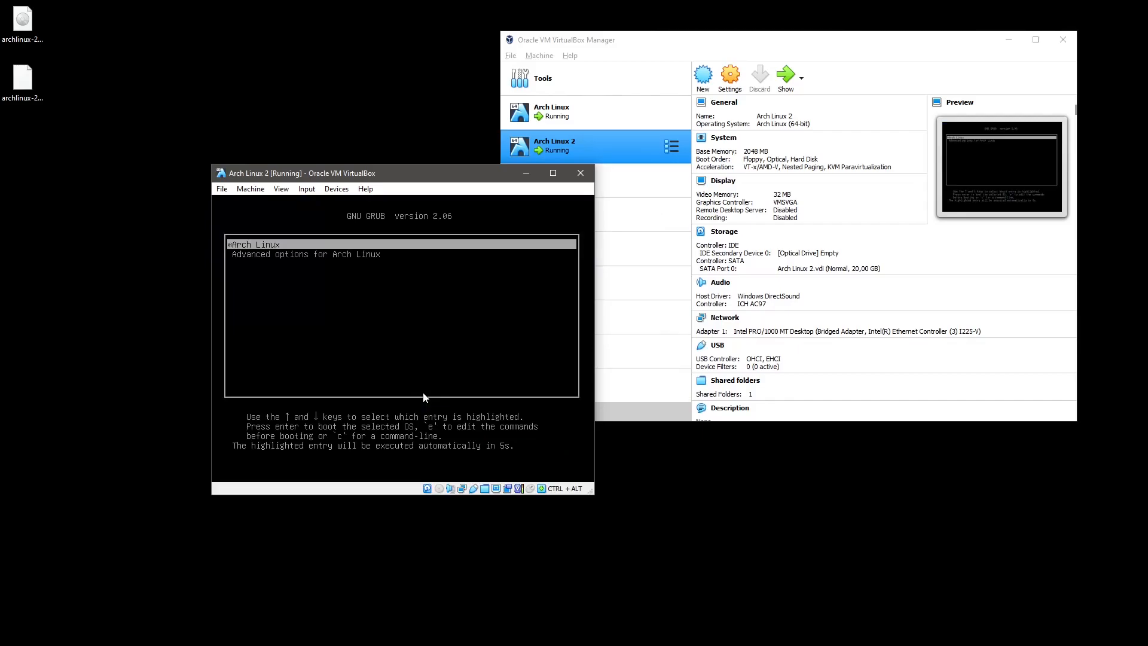
pyautogui.press('Return')
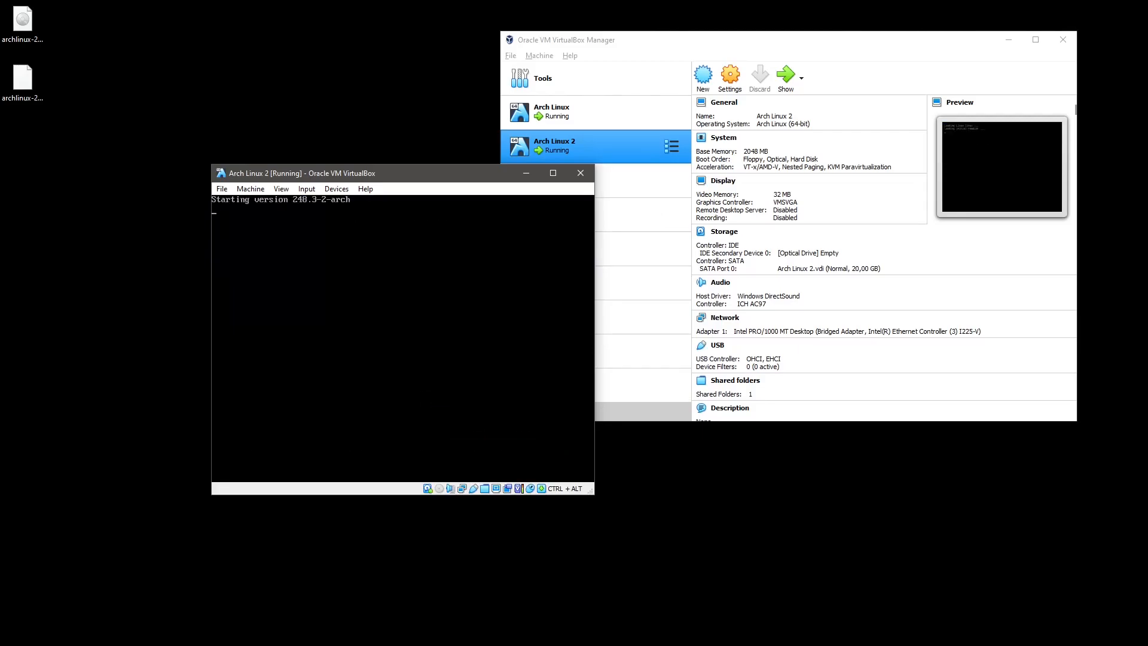
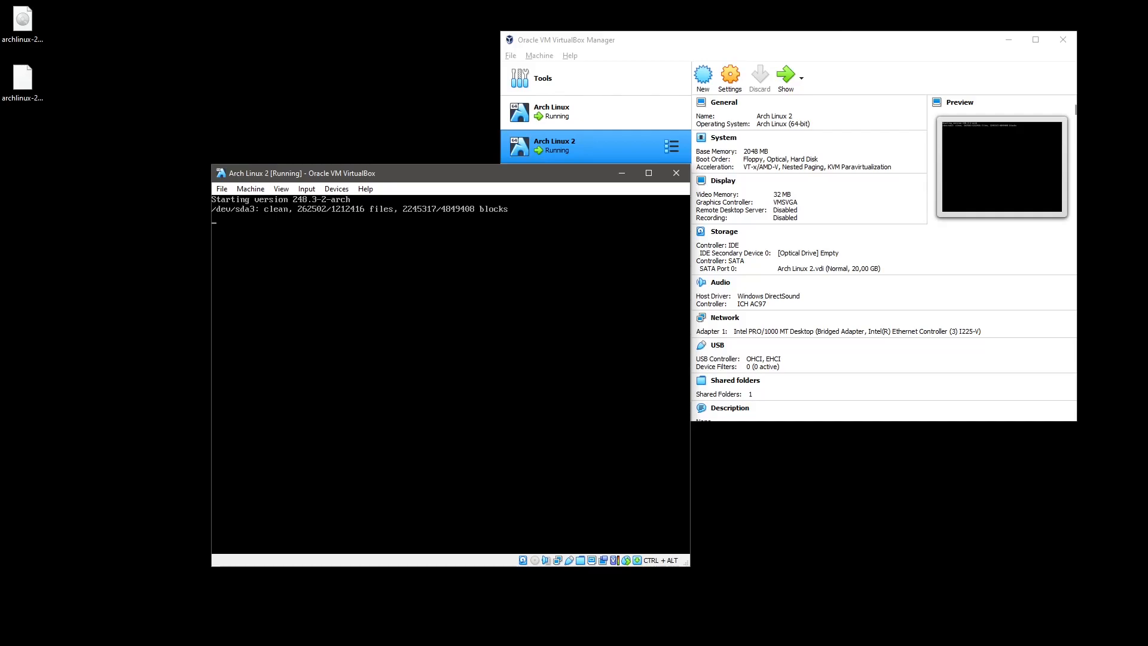
# Place the Arch Linux 2 console at the top-left and the VirtualBox Manager to its right.
pyautogui.moveTo(443, 177); pyautogui.dragTo(240, 132)
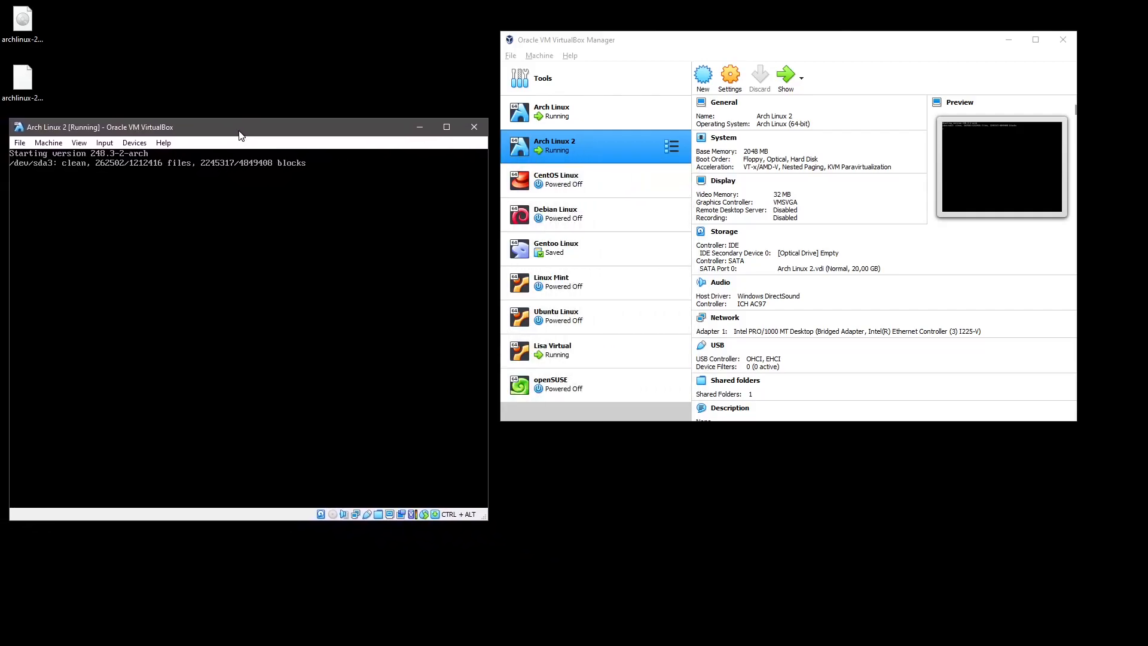
pyautogui.click(563, 390)
pyautogui.moveTo(667, 50); pyautogui.dragTo(666, 71)
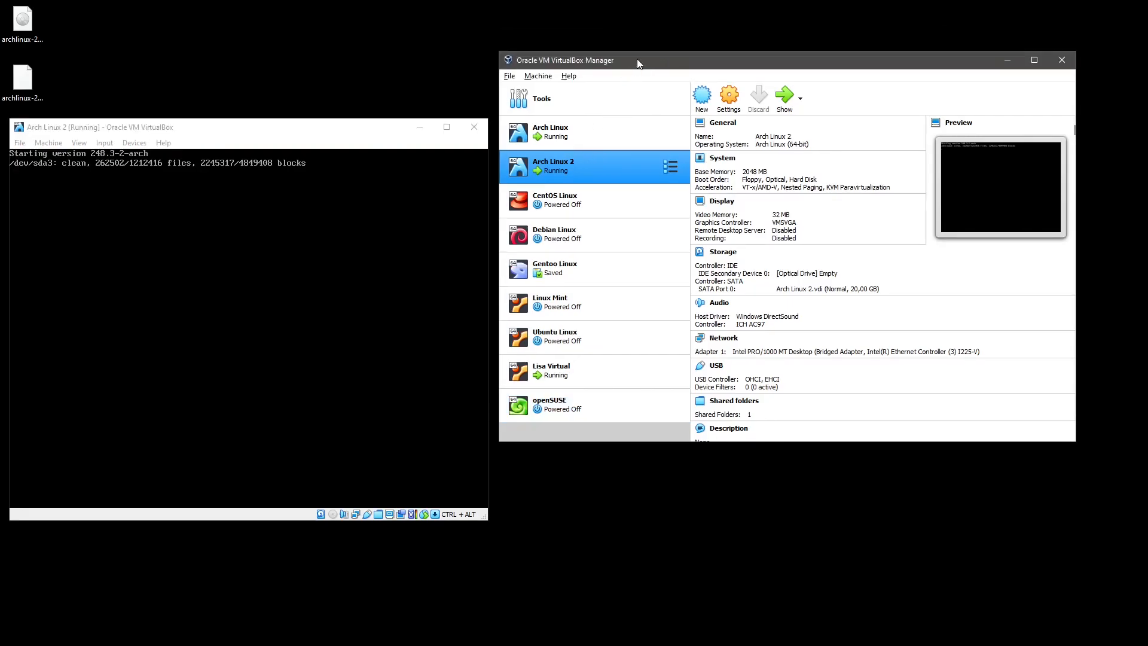
pyautogui.moveTo(602, 67); pyautogui.dragTo(533, 144)
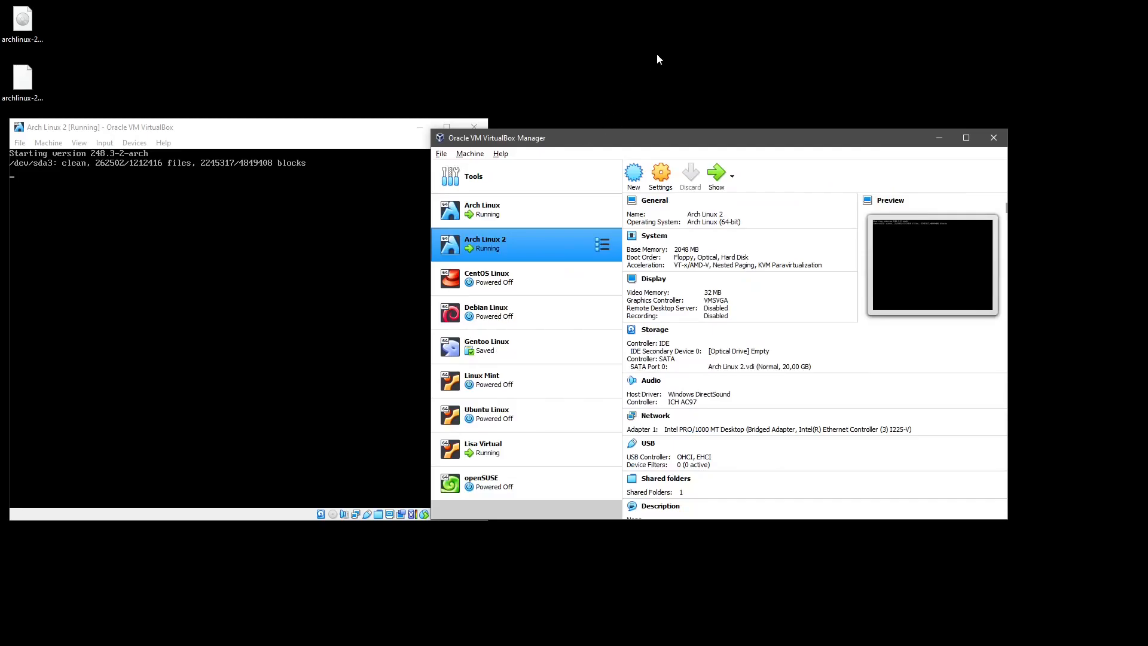
pyautogui.moveTo(579, 134); pyautogui.dragTo(665, 42)
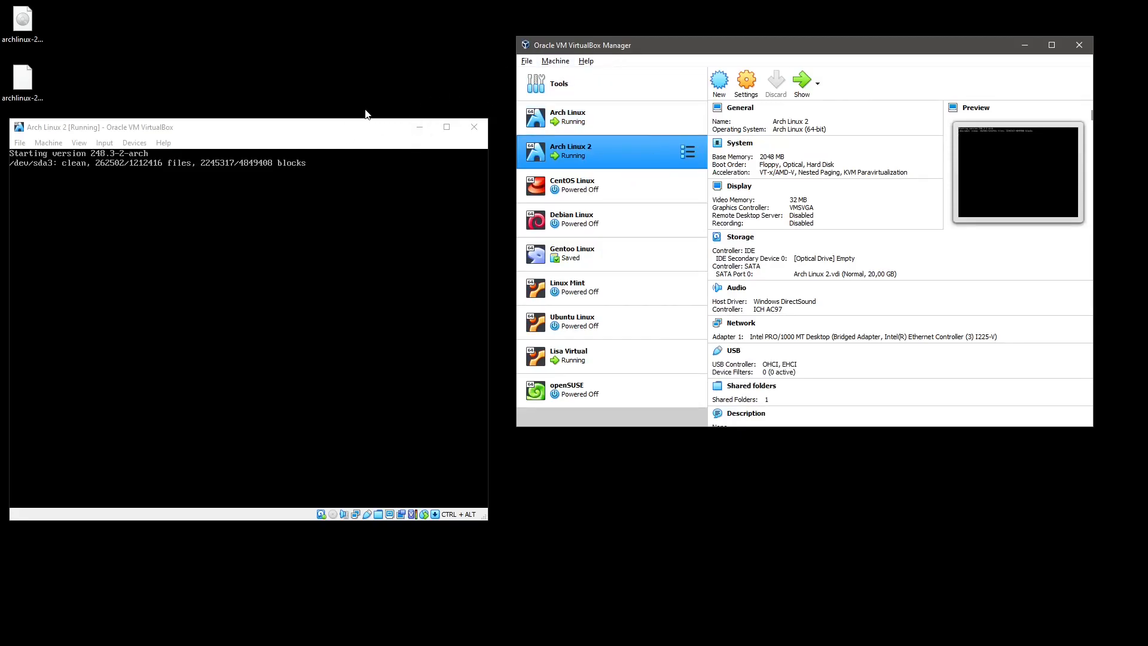
pyautogui.moveTo(318, 127); pyautogui.dragTo(328, 126)
pyautogui.moveTo(626, 51)
pyautogui.mouseDown()
pyautogui.moveTo(680, 84)
pyautogui.moveTo(620, 61)
pyautogui.moveTo(626, 48)
pyautogui.mouseUp()
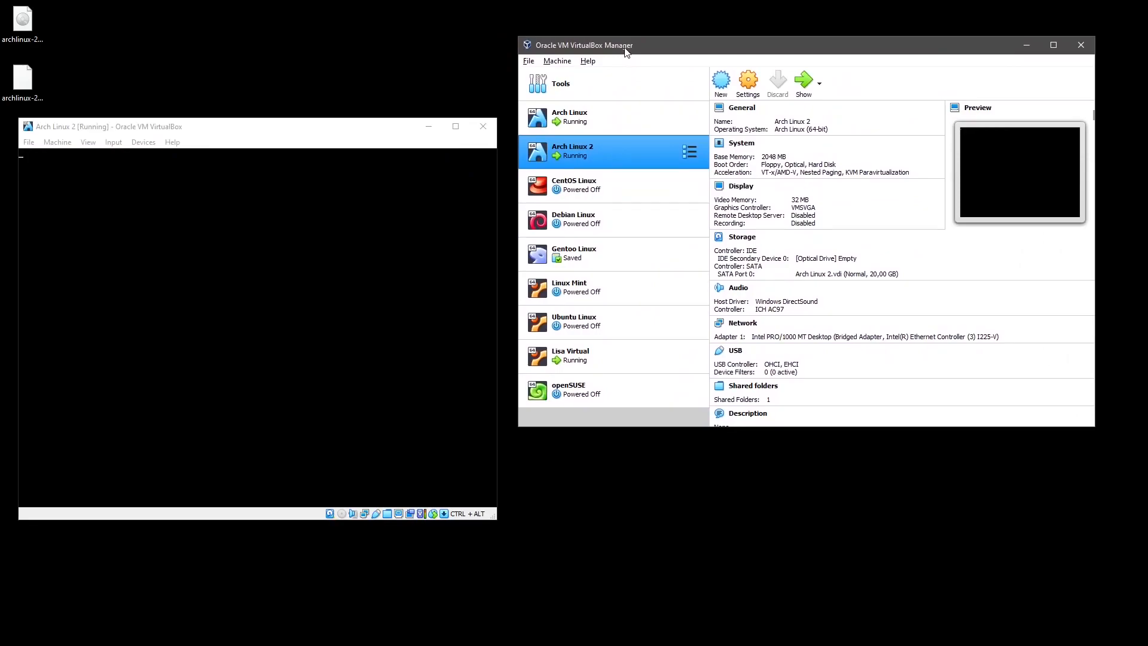
pyautogui.moveTo(605, 56); pyautogui.dragTo(641, 50)
# Move the Arch Linux 2 console from the top-left to the screen centre, over the Manager.
pyautogui.click(347, 129)
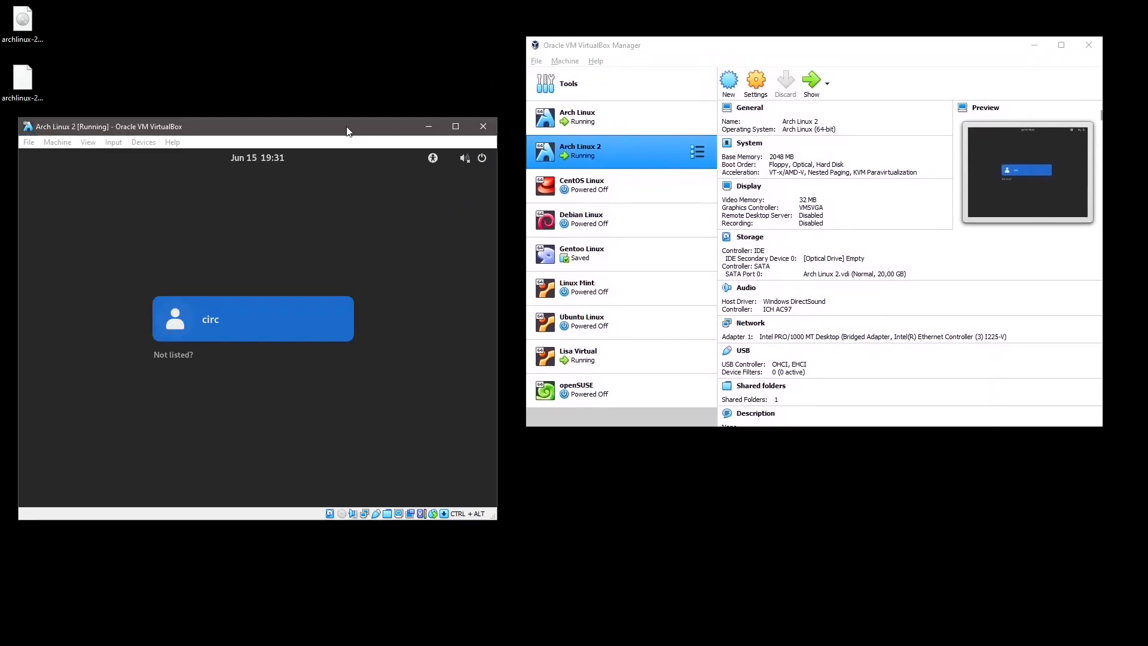
pyautogui.moveTo(347, 129); pyautogui.dragTo(356, 131)
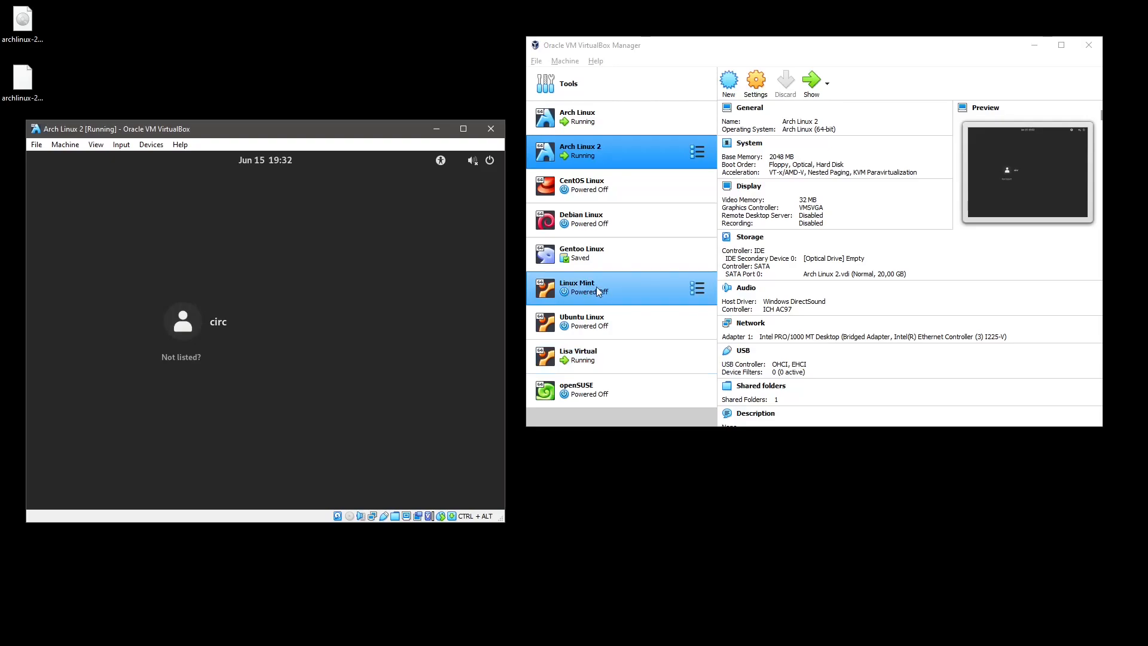
pyautogui.moveTo(350, 132); pyautogui.dragTo(561, 183)
# Sign in to Arch Linux 2 as the listed user with the account password and dismiss the calendar panel.
pyautogui.click(478, 386)
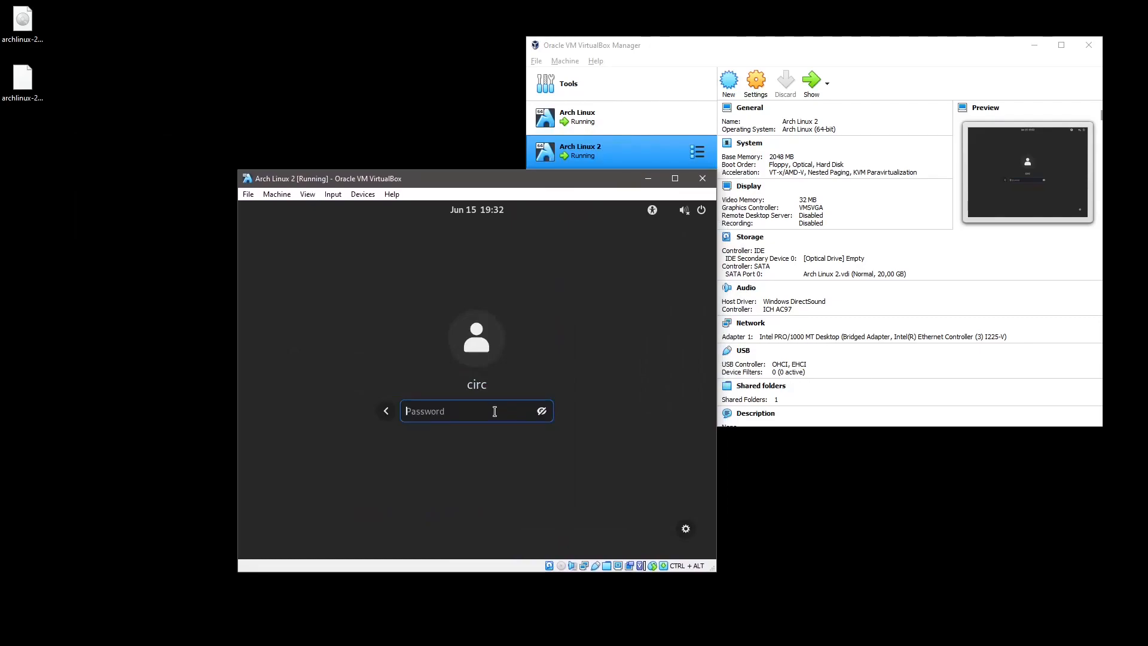
pyautogui.write('•••••••••••')
pyautogui.press('Return')
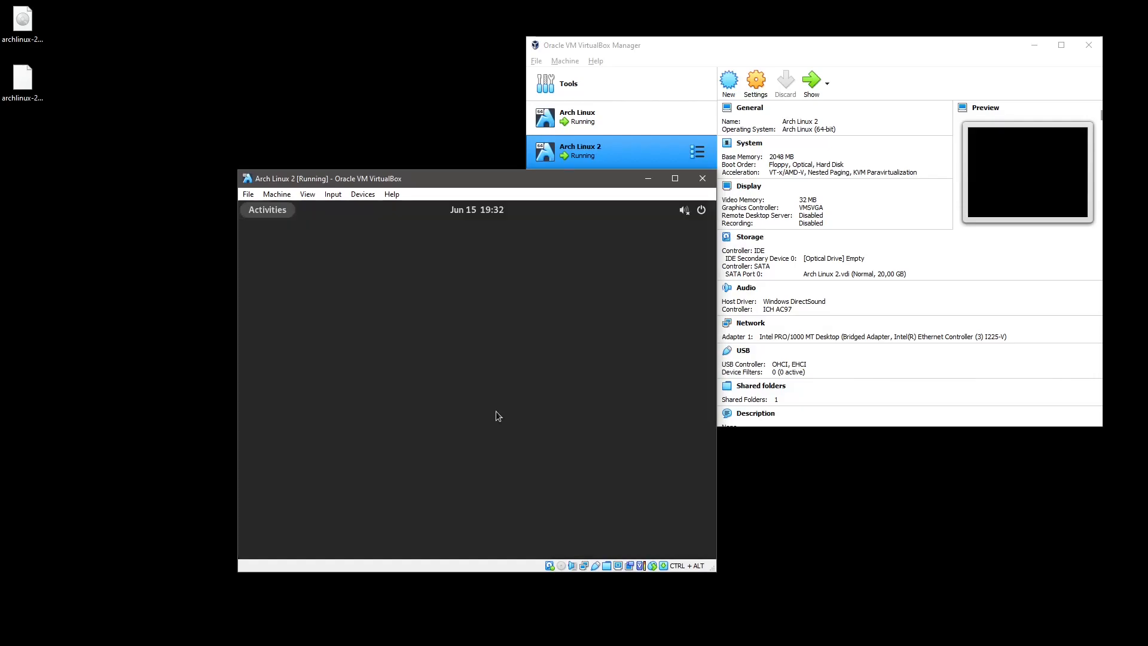
pyautogui.press('super+v')
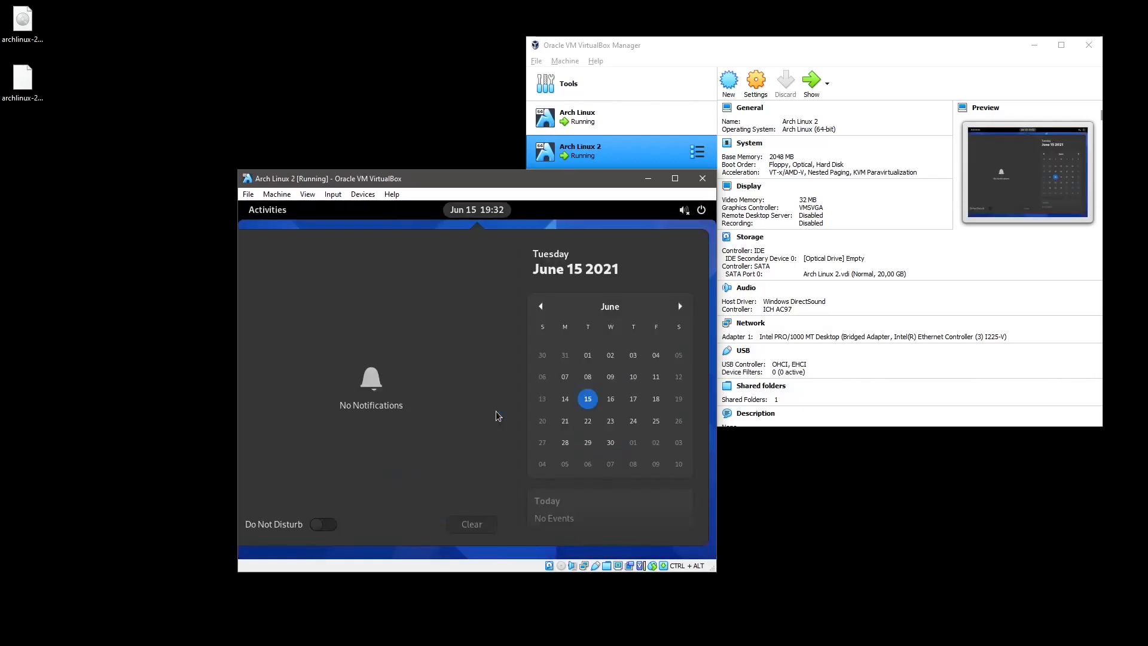
pyautogui.click(510, 219)
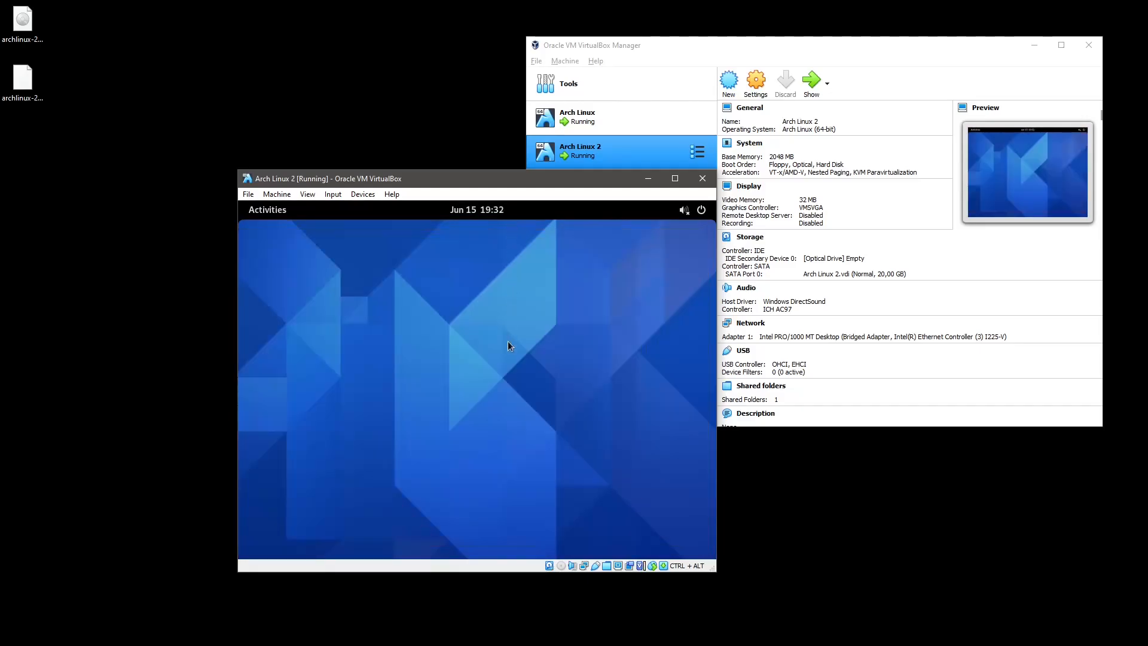
# Switch the VM to full-screen with Host+F and open the GNOME Activities overview.
pyautogui.hotkey('ctrl', 'alt', 'f')
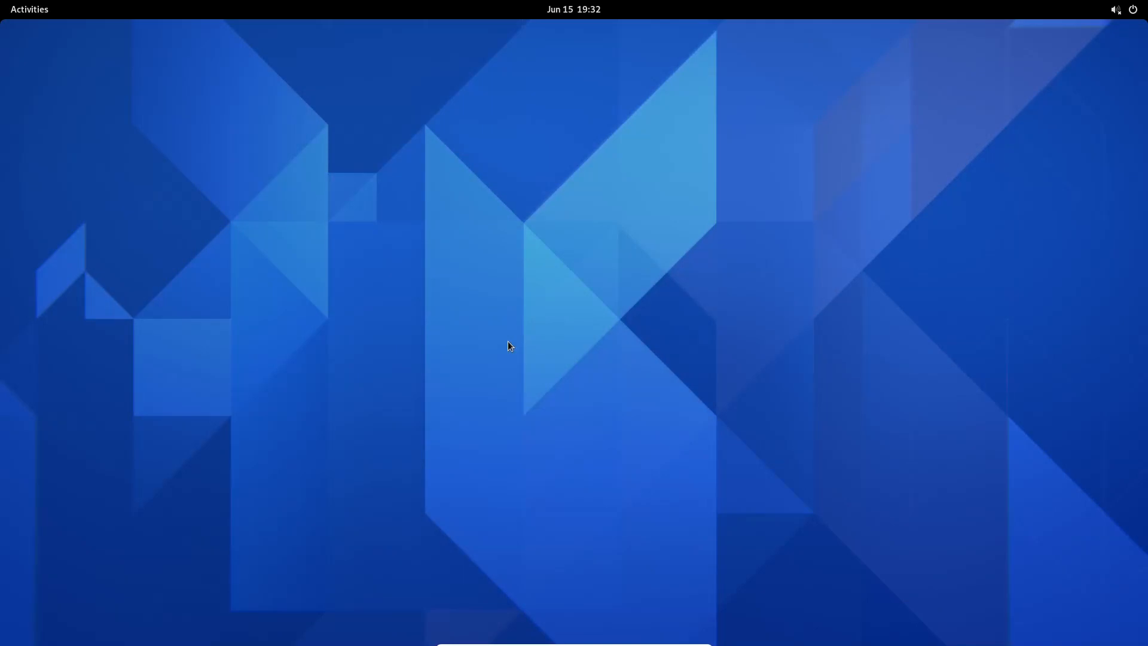
pyautogui.moveTo(459, 642)
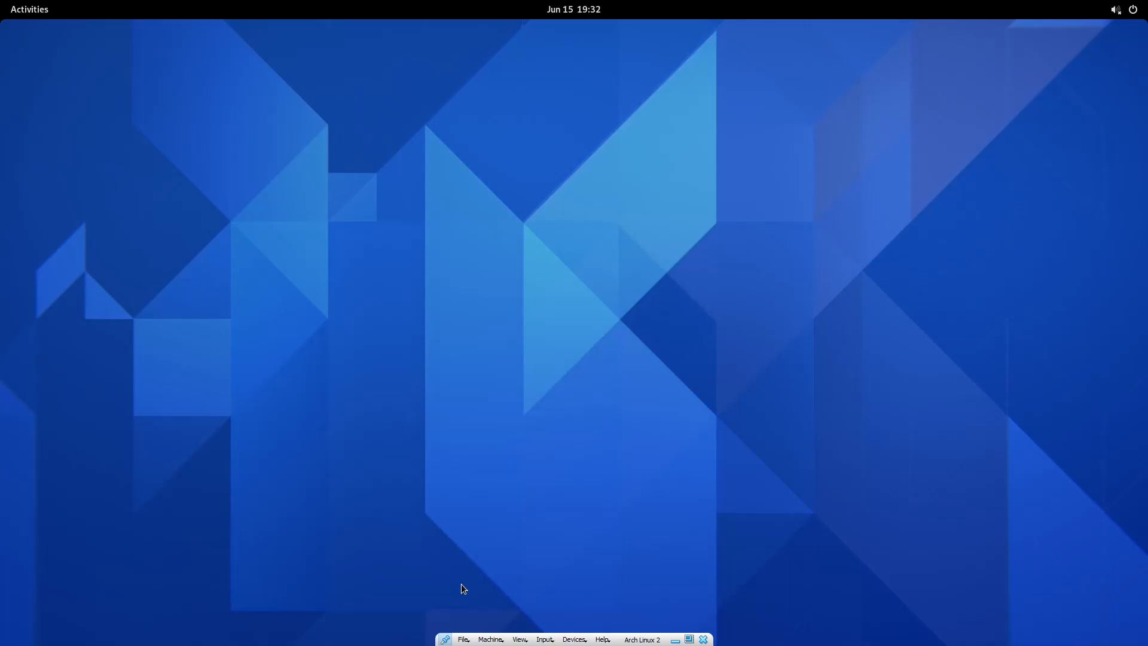
pyautogui.hotkey('ctrl', 'alt', 'f')
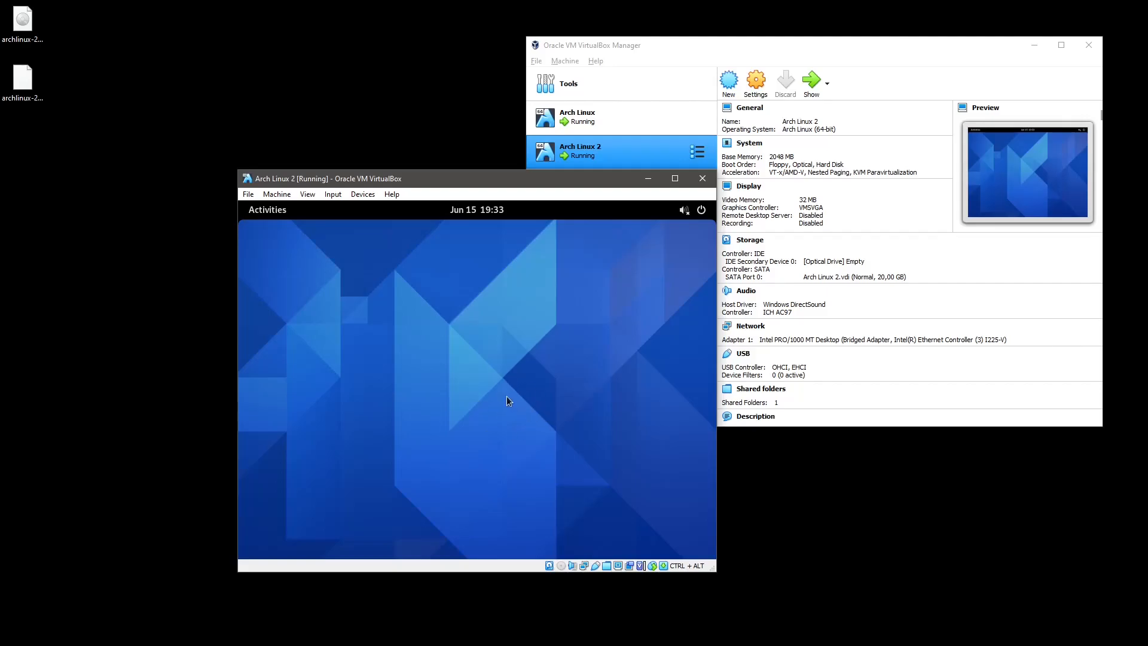
pyautogui.hotkey('ctrl', 'alt', 'f')
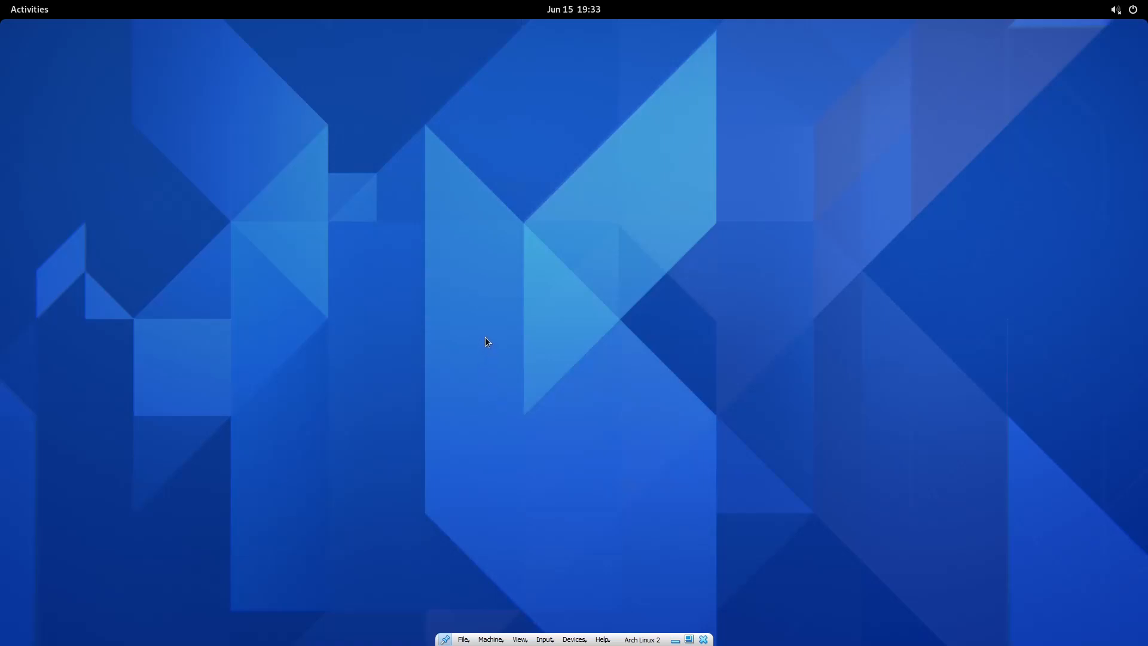
pyautogui.press('super')
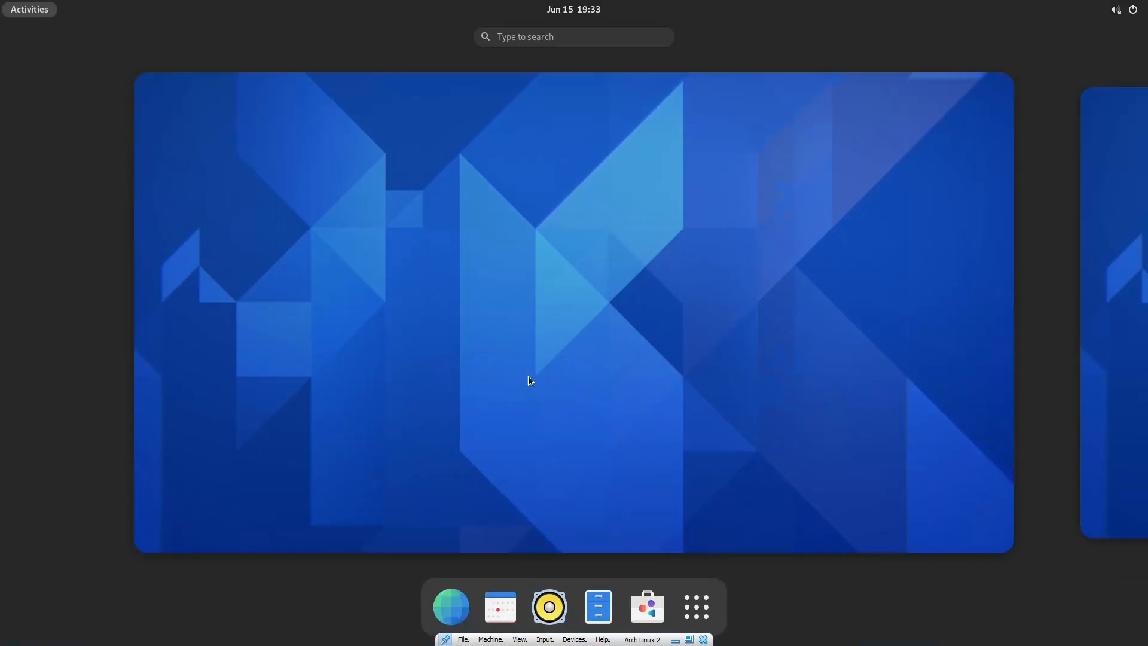
# Launch Terminal, then pin Firefox (found by searching 'fire') to the dash favourites and start it.
pyautogui.click(697, 607)
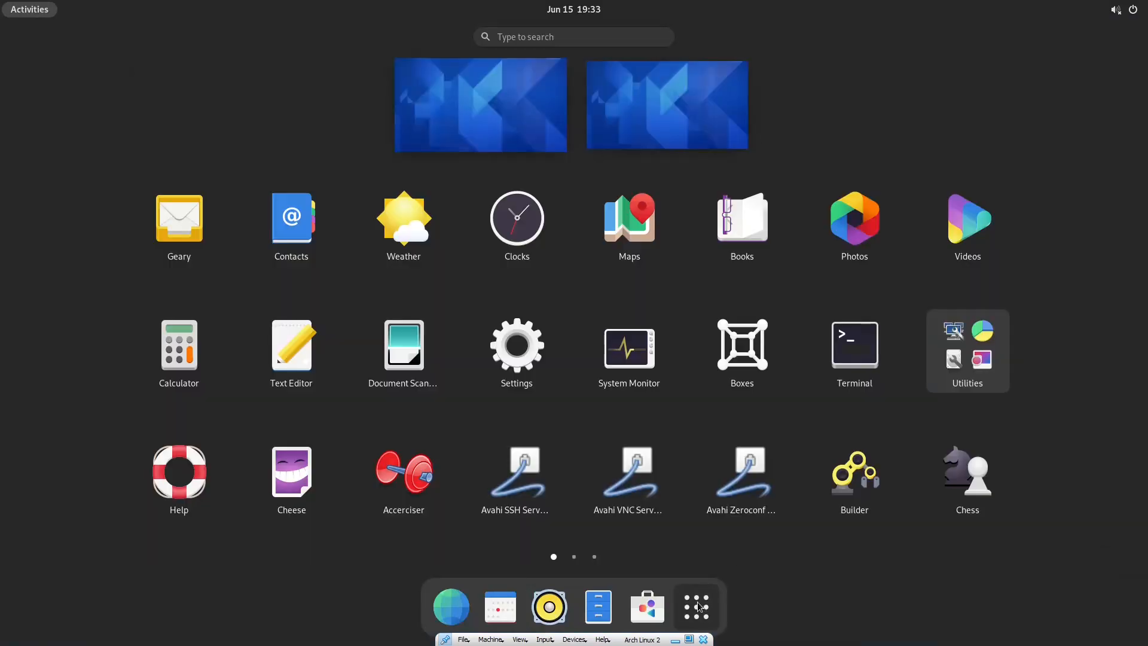
pyautogui.click(848, 362)
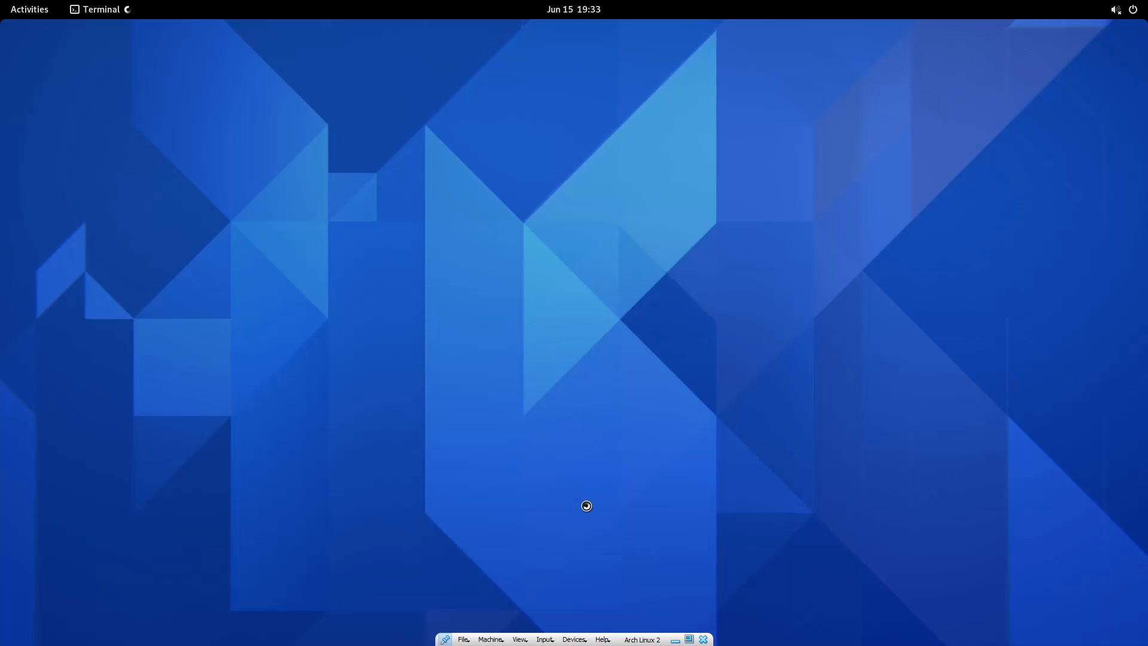
pyautogui.press('super')
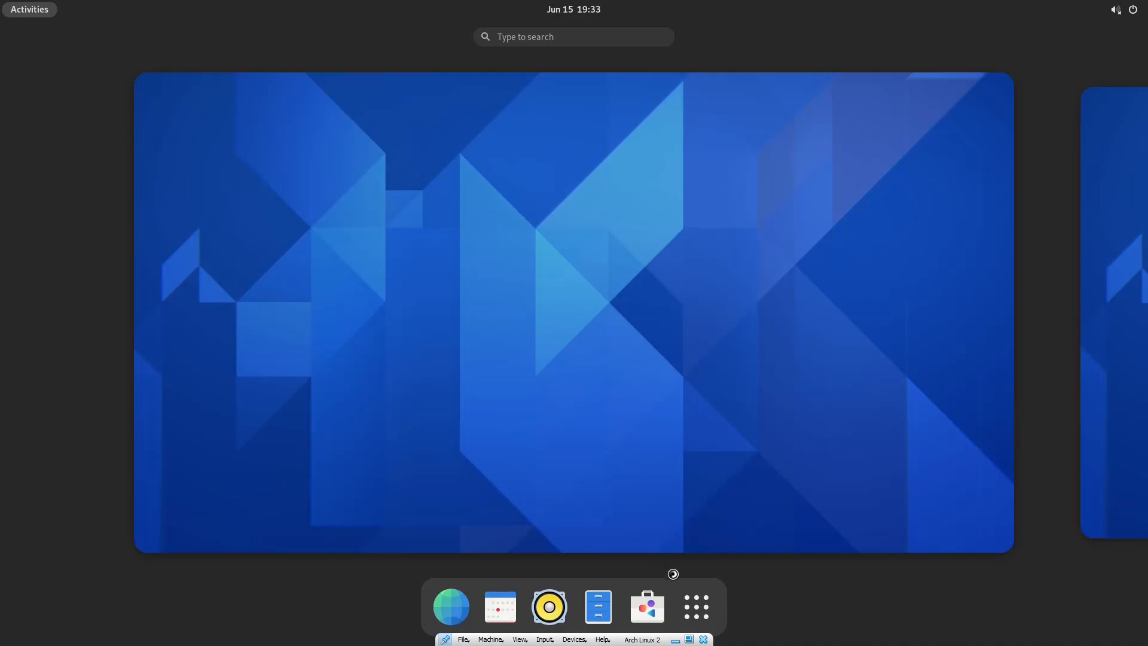
pyautogui.click(698, 601)
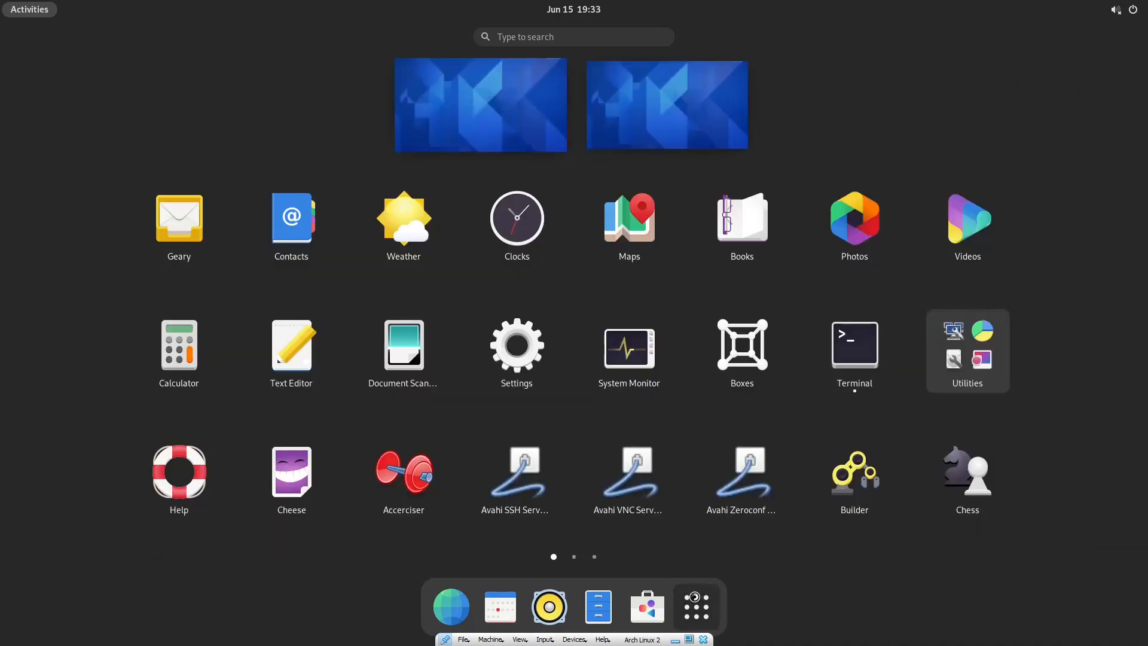
pyautogui.write('fire')
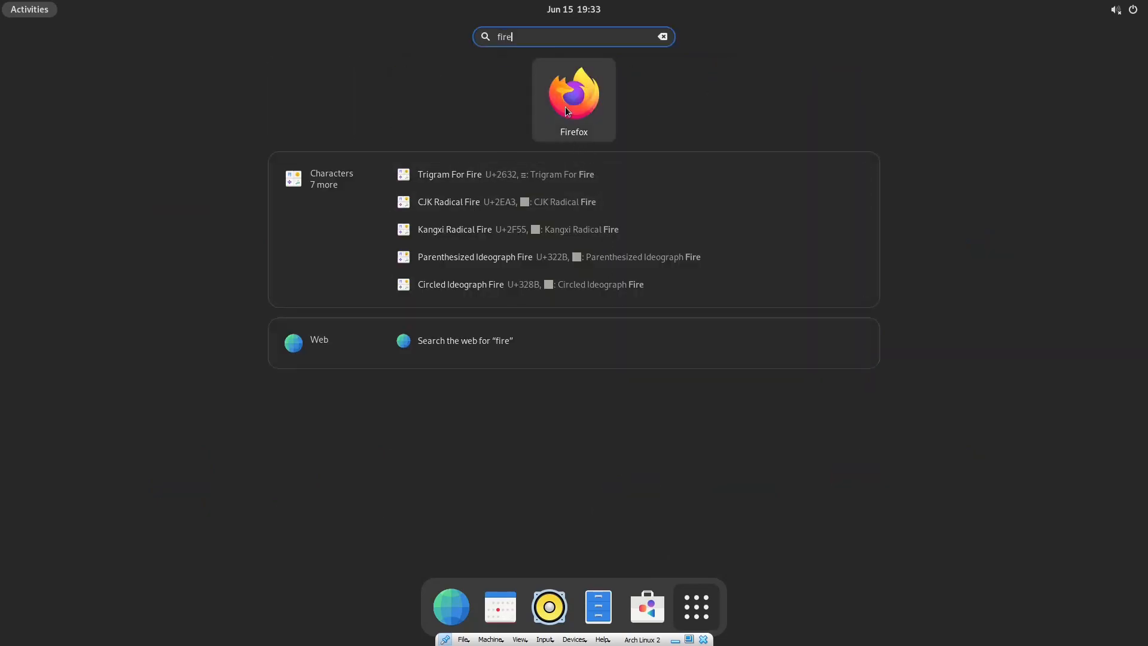
pyautogui.rightClick(567, 108)
pyautogui.click(650, 111)
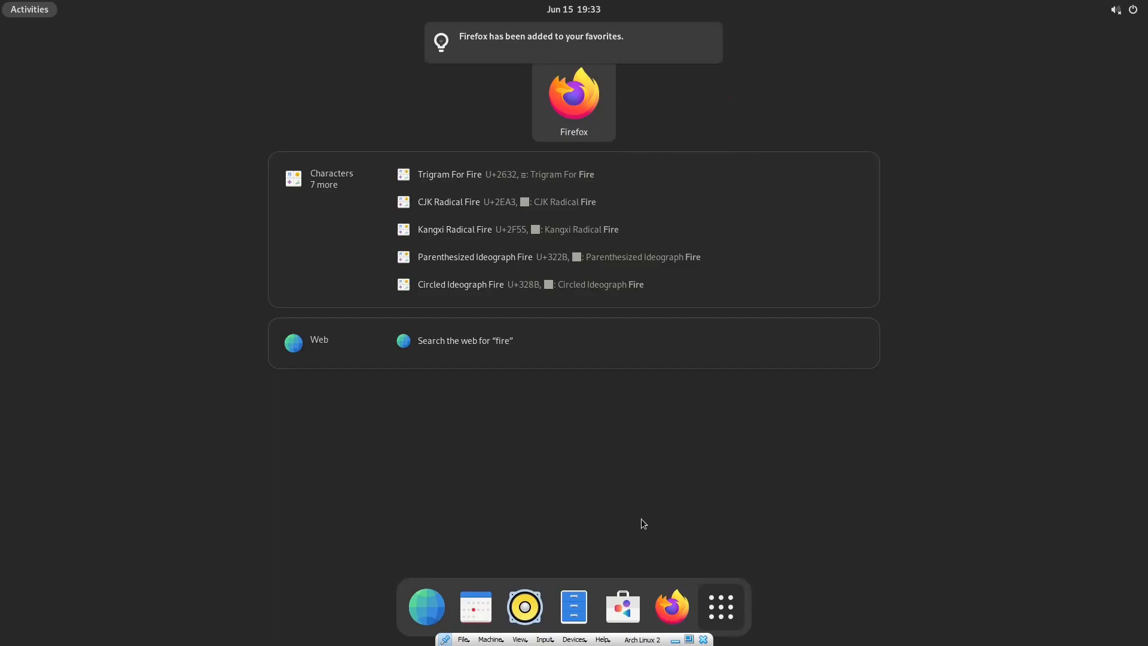
pyautogui.click(671, 606)
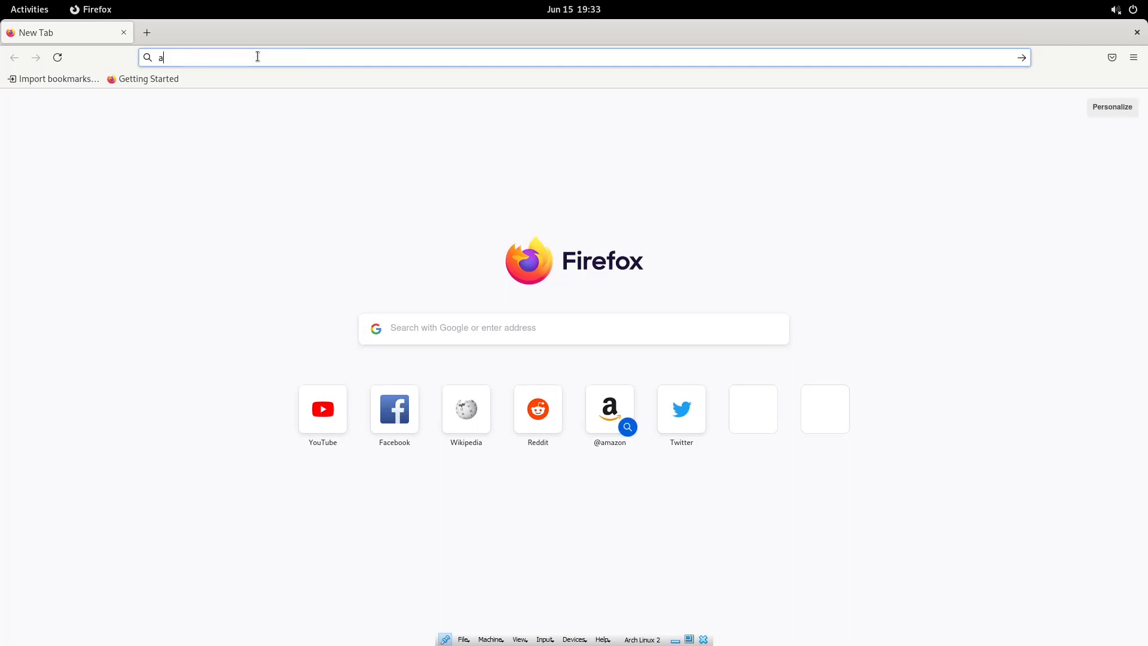
# Load archlinux.org in Firefox, get Server Not Found, and restore the browser to a smaller window.
pyautogui.write('archlinux')
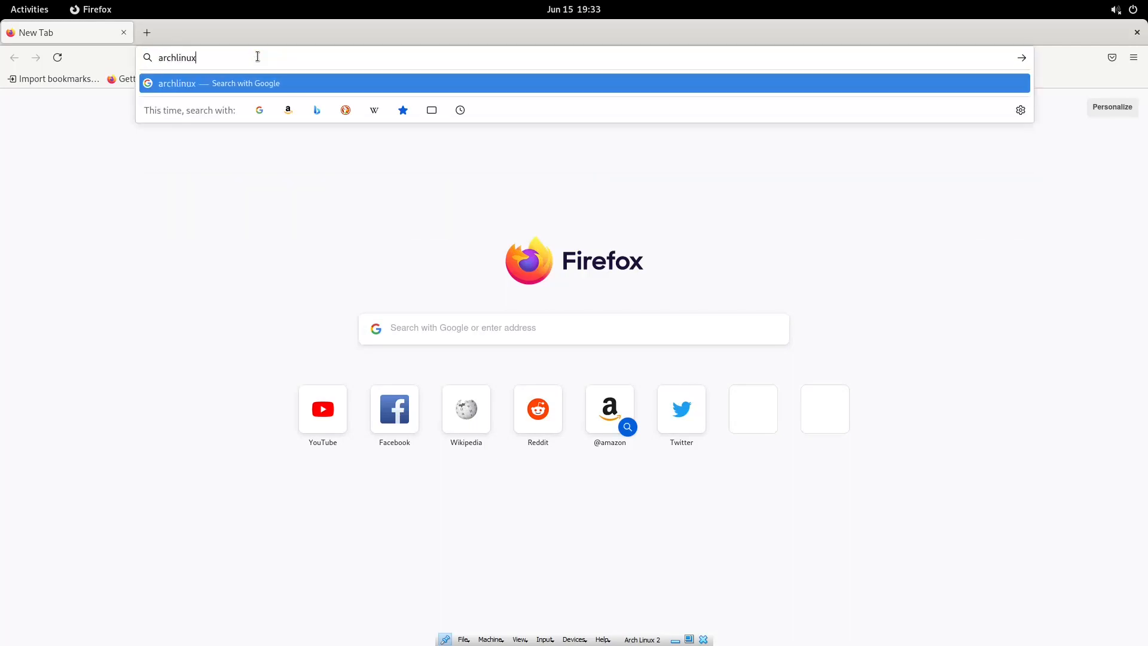
pyautogui.write('.org')
pyautogui.press('Return')
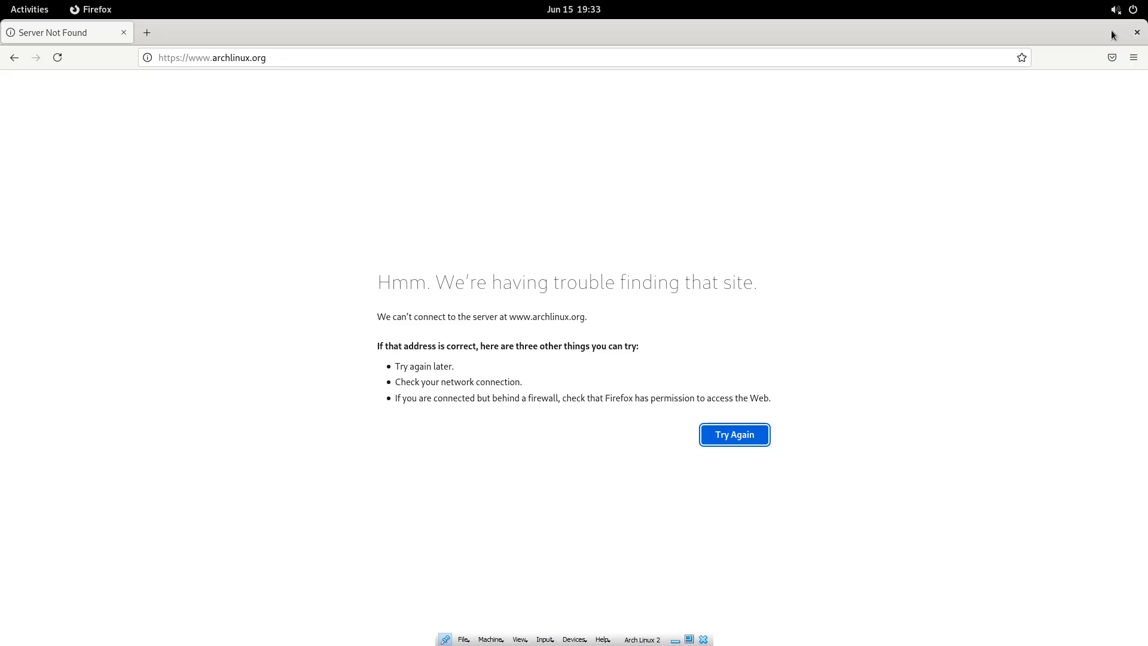
pyautogui.doubleClick(1008, 27)
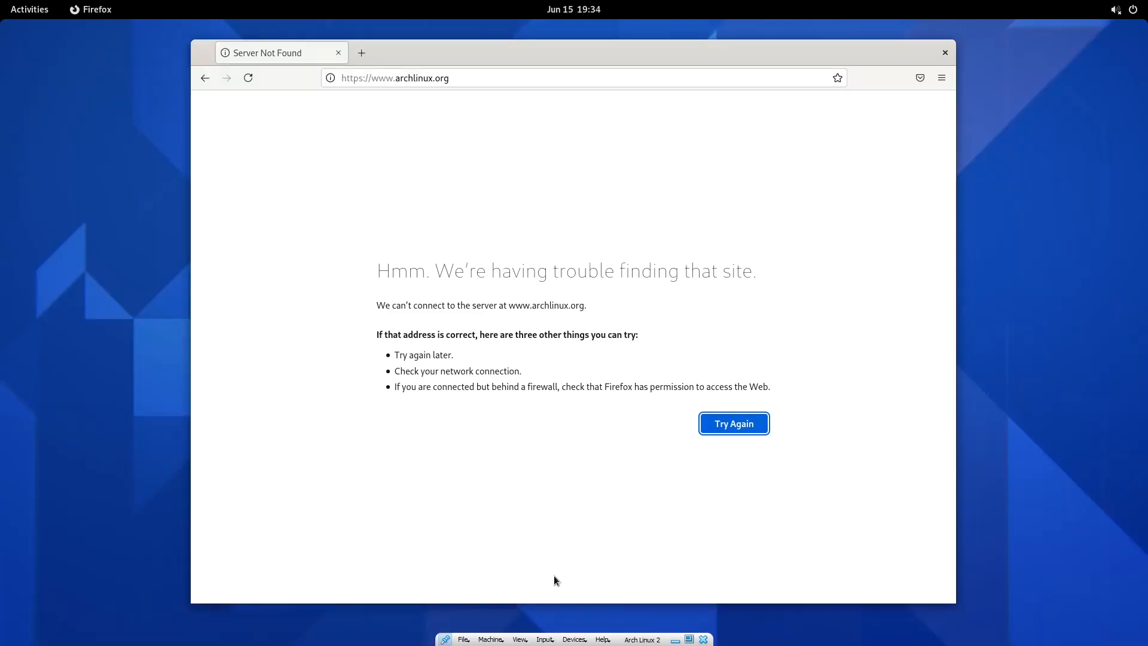
pyautogui.press('super')
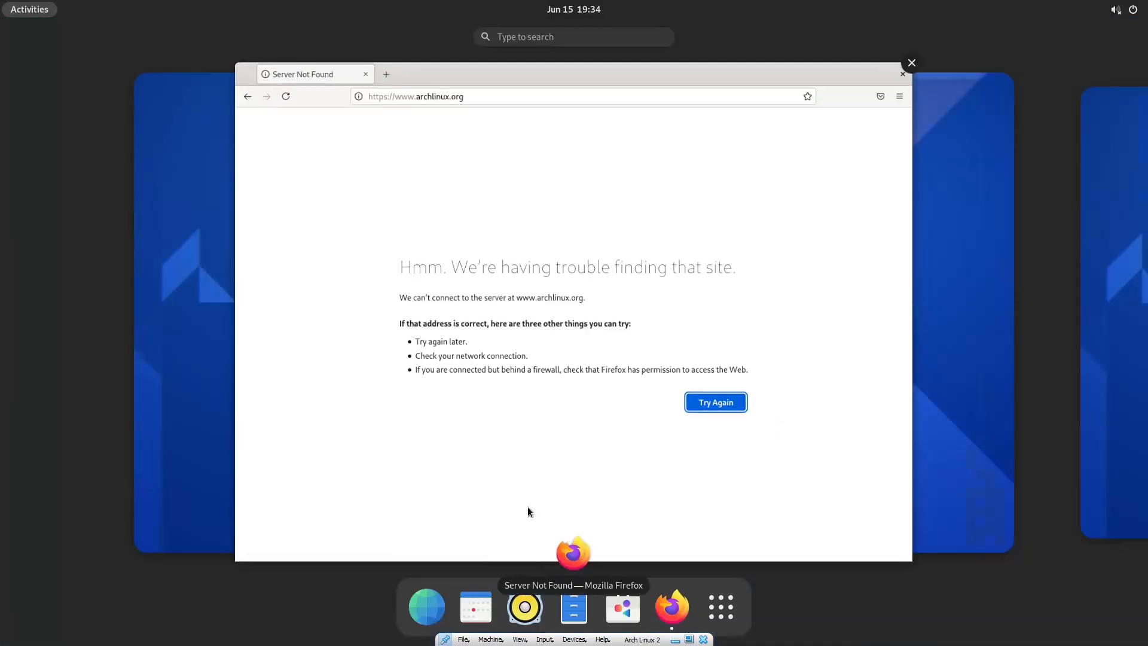
# Launch XTerm from the overview and list the network interfaces with ip addr.
pyautogui.write('xterm')
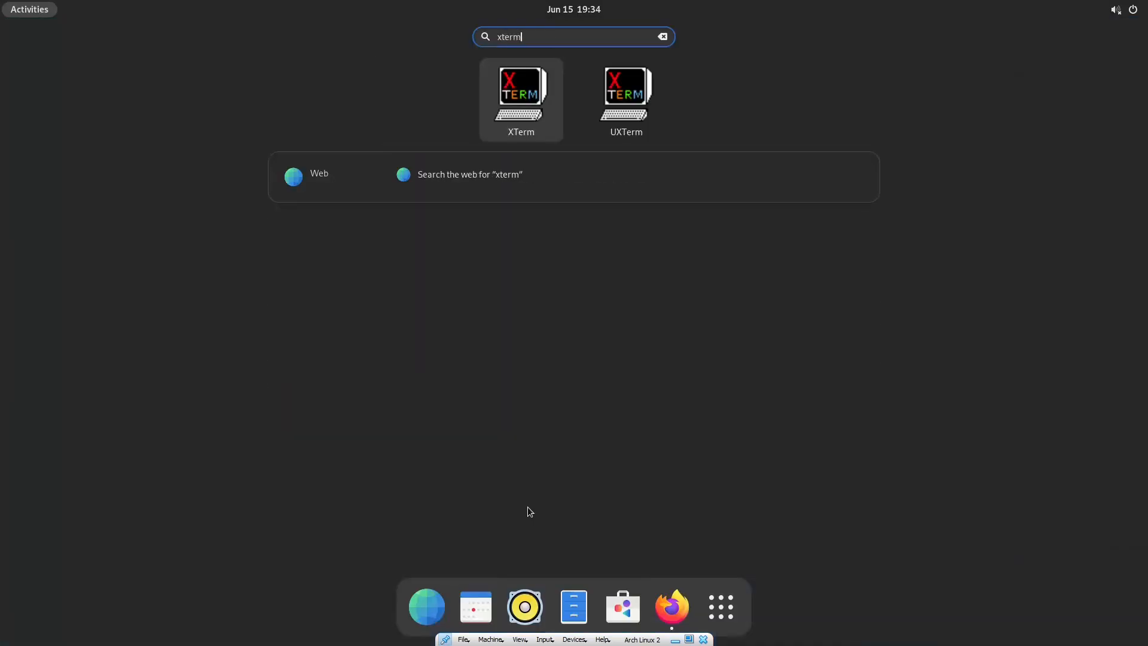
pyautogui.press('Return')
pyautogui.write('ip addr')
pyautogui.press('Return')
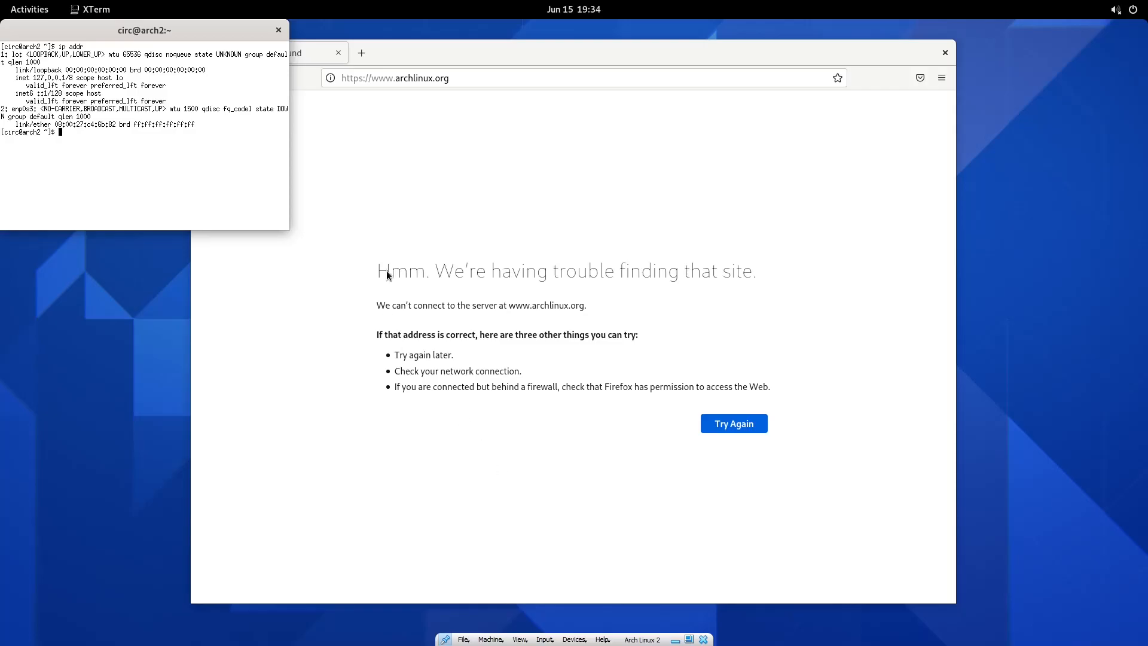
pyautogui.moveTo(176, 31); pyautogui.dragTo(307, 170)
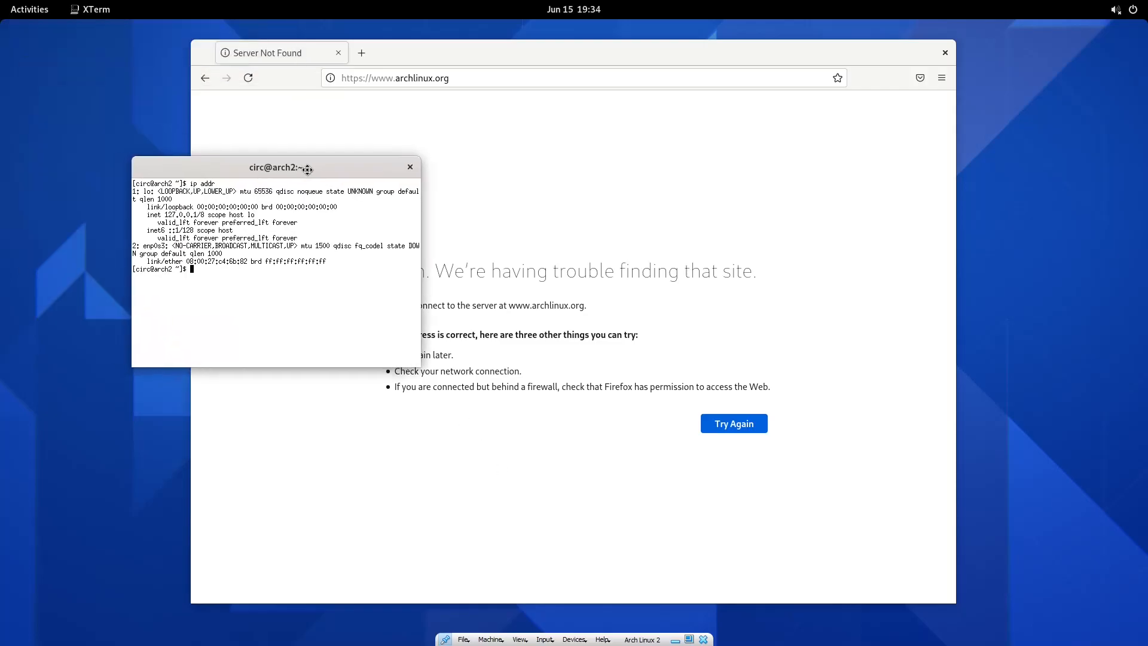
# Become root with sudo su and run systemctl status dhcpcd.
pyautogui.write('sudo su')
pyautogui.press('Return')
pyautogui.press('Return')
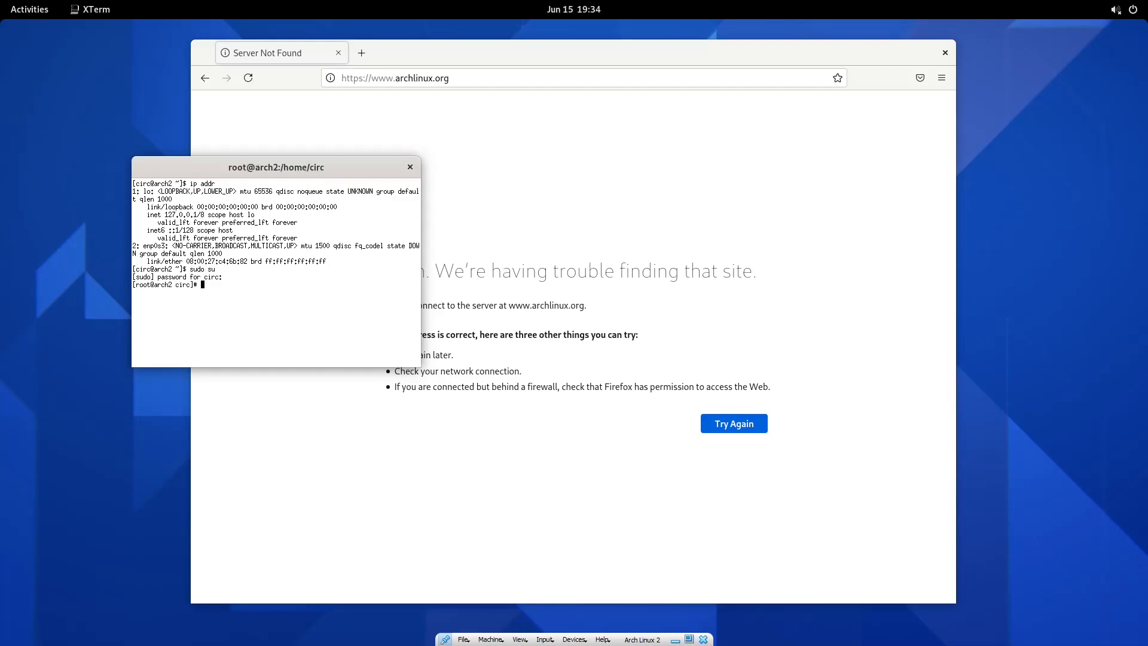
pyautogui.write('ayatem')
pyautogui.press('BackSpace')
pyautogui.press('BackSpace')
pyautogui.press('BackSpace')
pyautogui.press('BackSpace')
pyautogui.press('BackSpace')
pyautogui.press('BackSpace')
pyautogui.write('systemctl stata')
pyautogui.press('BackSpace')
pyautogui.write('us dhcpcd')
pyautogui.press('Return')
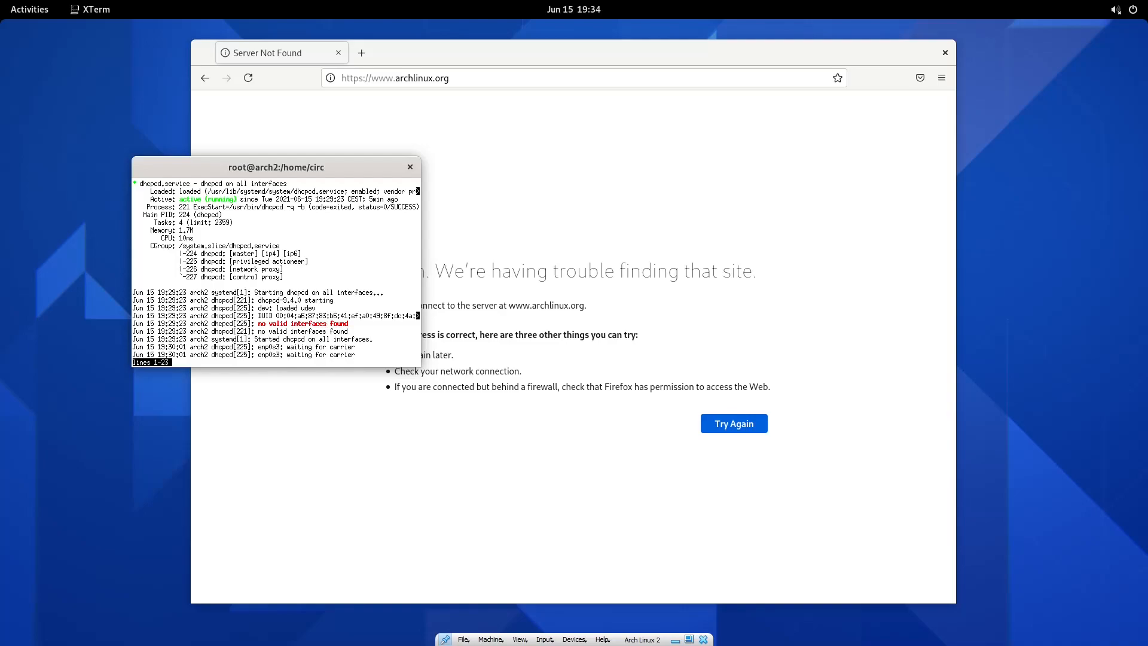
# Run ip link to check the interface link states.
pyautogui.write('qreboot')
pyautogui.press('BackSpace')
pyautogui.press('BackSpace')
pyautogui.press('BackSpace')
pyautogui.press('BackSpace')
pyautogui.press('BackSpace')
pyautogui.press('BackSpace')
pyautogui.write('ls -la')
pyautogui.press('Down')
pyautogui.press('Down')
pyautogui.press('Down')
pyautogui.write('ip link')
pyautogui.press('Return')
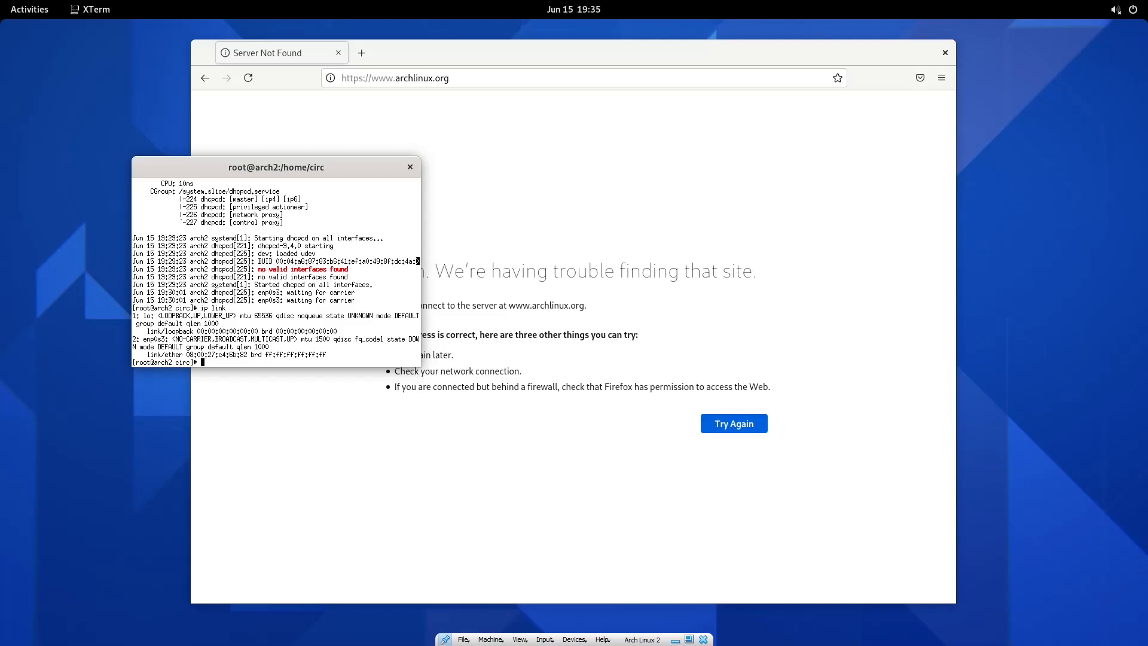
# Run systemctl restart dhcpcd and recheck with ip addr; enp0s3 remains NO-CARRIER.
pyautogui.press('Up')
pyautogui.press('BackSpace')
pyautogui.press('BackSpace')
pyautogui.press('BackSpace')
pyautogui.press('BackSpace')
pyautogui.press('BackSpace')
pyautogui.press('BackSpace')
pyautogui.press('BackSpace')
pyautogui.write('systemctl restart dhcpcd')
pyautogui.press('Return')
pyautogui.write('./VBoxLinuxAdditions.run')
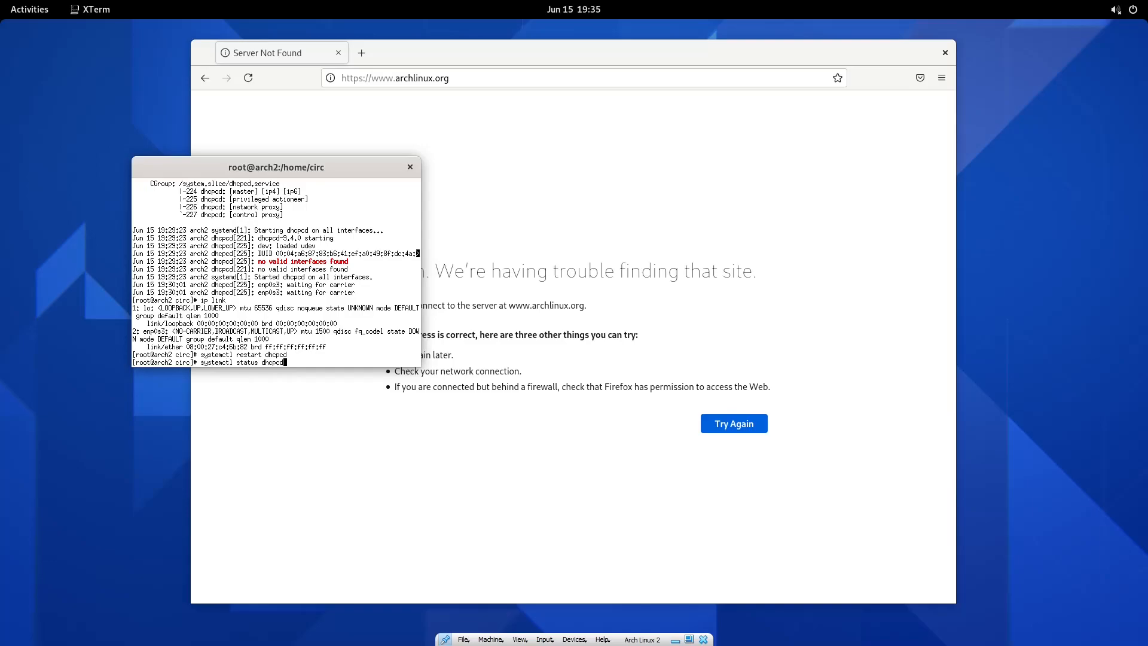
pyautogui.hotkey('ctrl', 'u')
pyautogui.write('chmod -x ./*')
pyautogui.press('Up')
pyautogui.press('Up')
pyautogui.press('Up')
pyautogui.press('Up')
pyautogui.press('Up')
pyautogui.press('Up')
pyautogui.press('Up')
pyautogui.press('Up')
pyautogui.press('Up')
pyautogui.press('BackSpace')
pyautogui.press('BackSpace')
pyautogui.press('BackSpace')
pyautogui.press('BackSpace')
pyautogui.press('BackSpace')
pyautogui.write('ip addr')
pyautogui.press('Return')
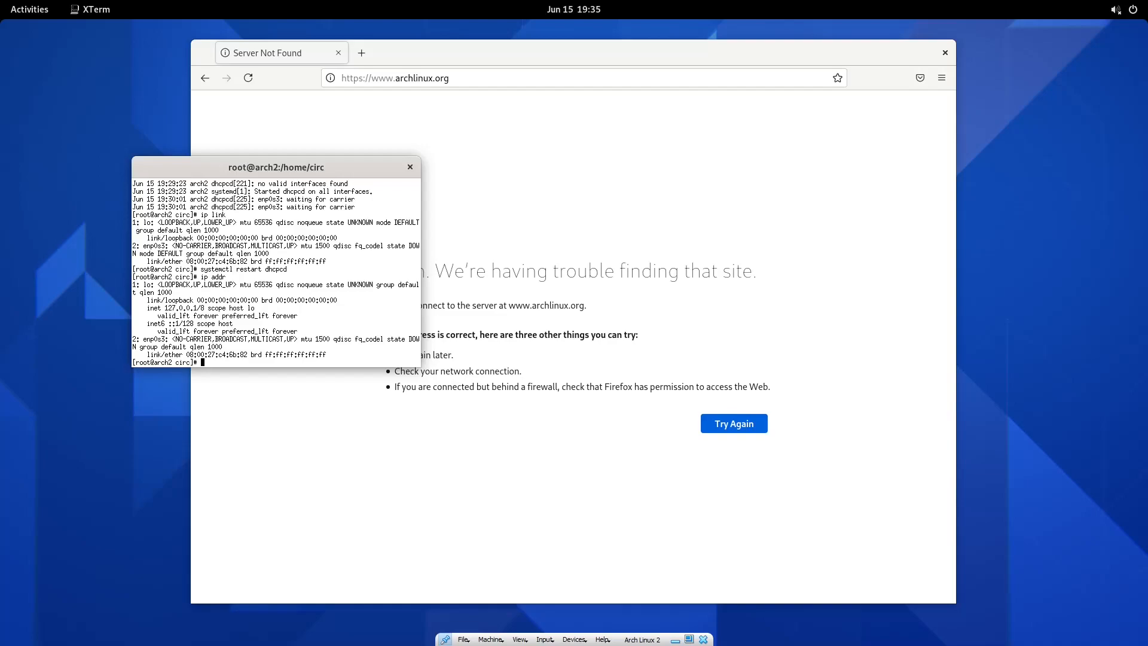
# Leave full-screen and open the Arch Linux 2 VM's Settings.
pyautogui.moveTo(265, 175); pyautogui.dragTo(196, 153)
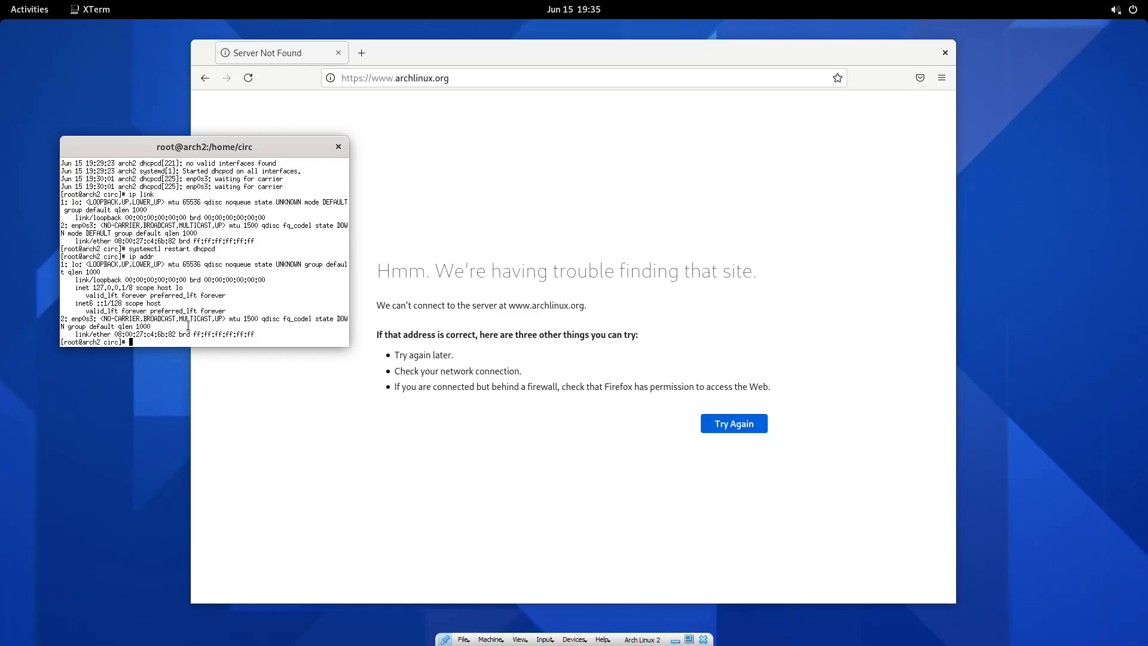
pyautogui.hotkey('ctrl', 'alt', 'f')
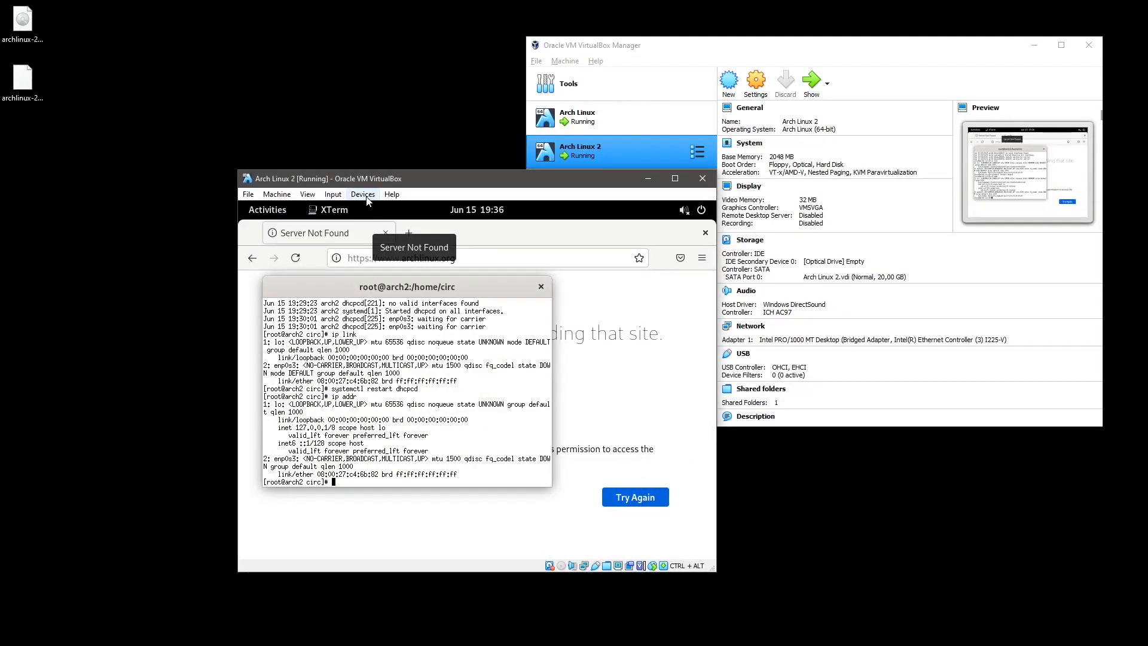
pyautogui.click(756, 84)
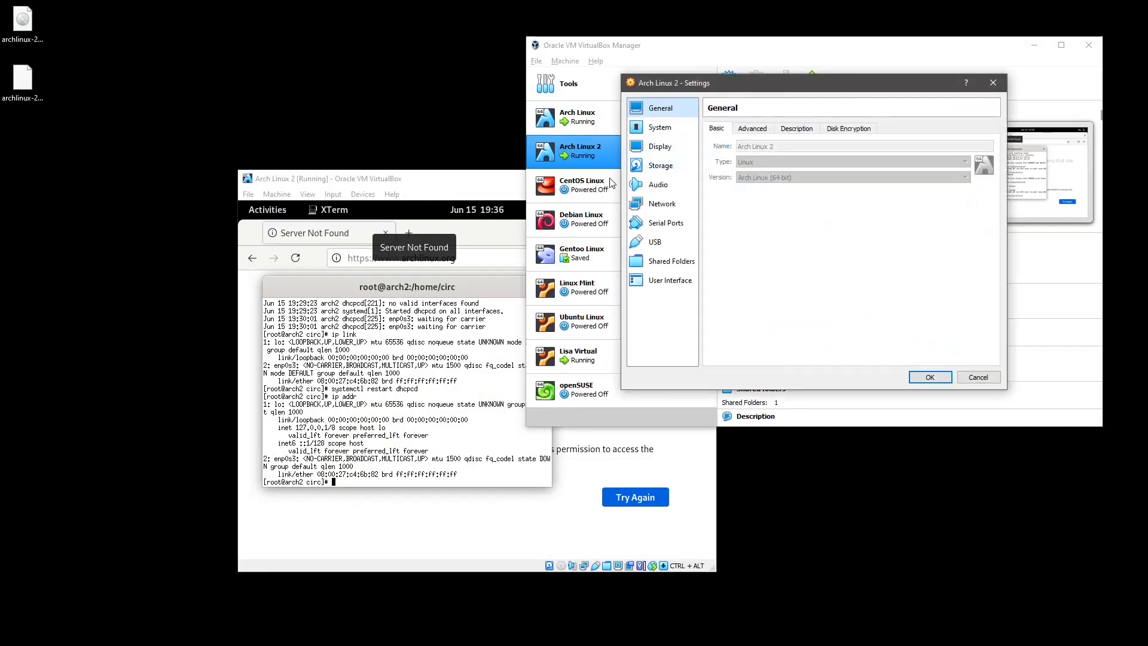
# Inspect Adapter 1's bridged settings (Intel I225-V, cable connected) and cancel without changes.
pyautogui.click(662, 204)
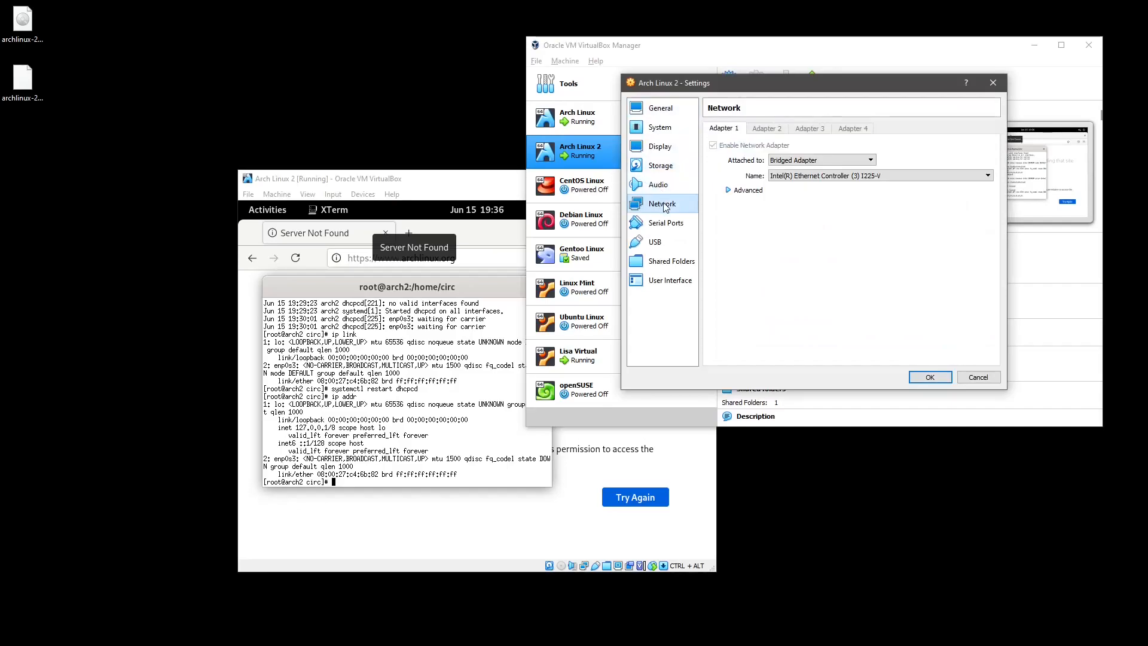
pyautogui.click(729, 190)
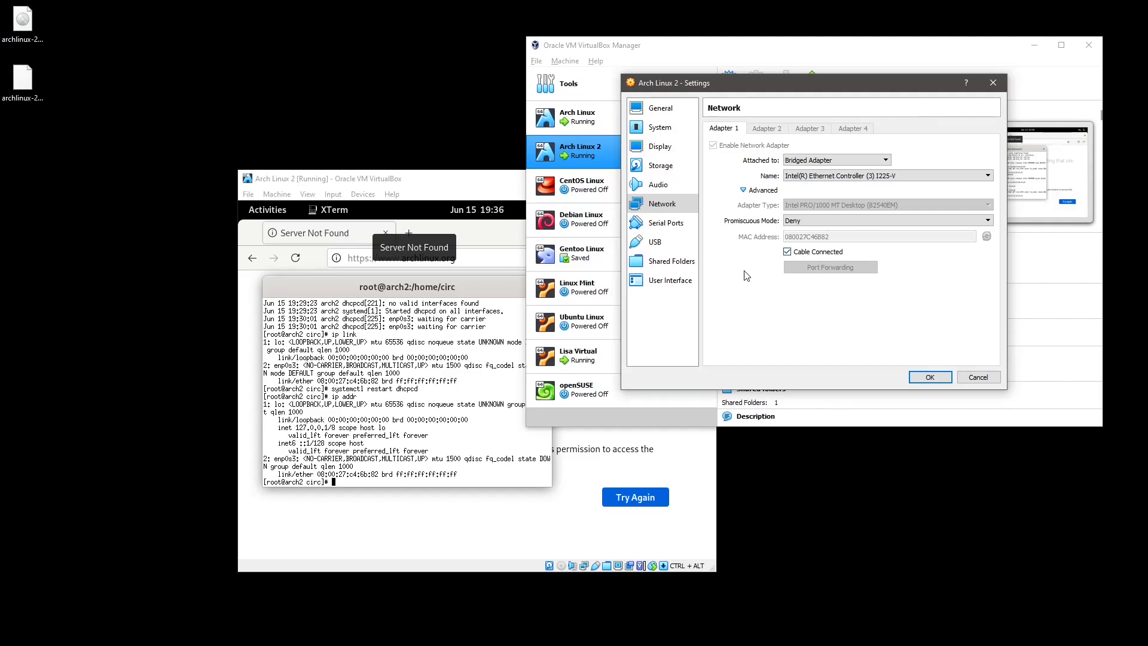
pyautogui.click(978, 377)
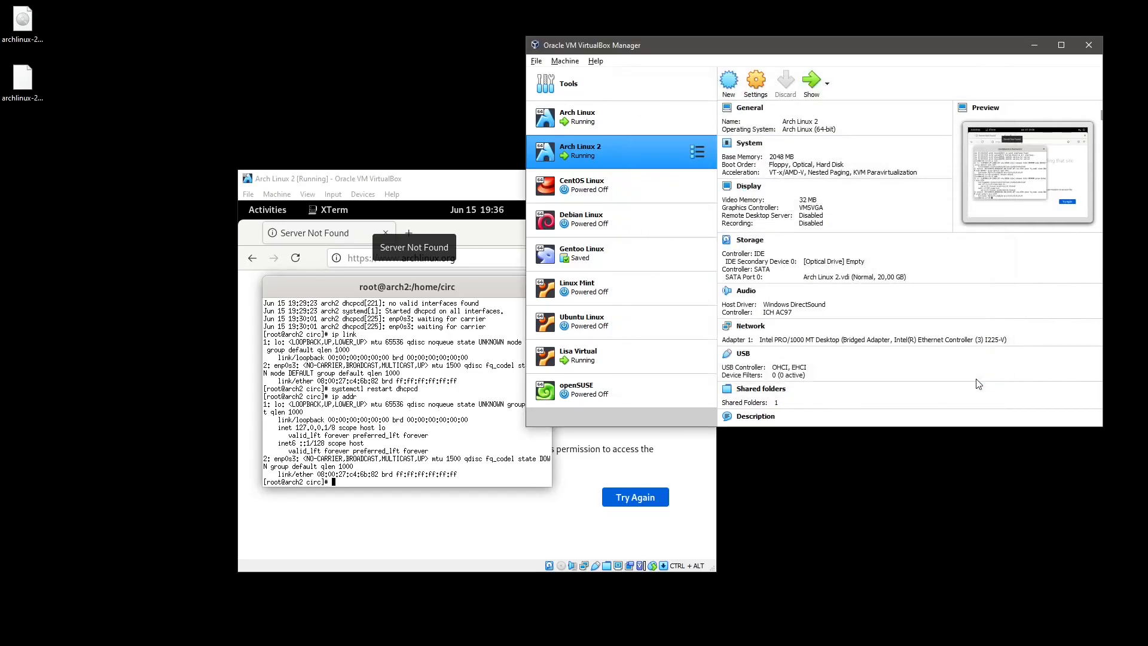
# Run pacman -S dhclient in the guest (mirrors fail to resolve), then run reboot.
pyautogui.click(430, 297)
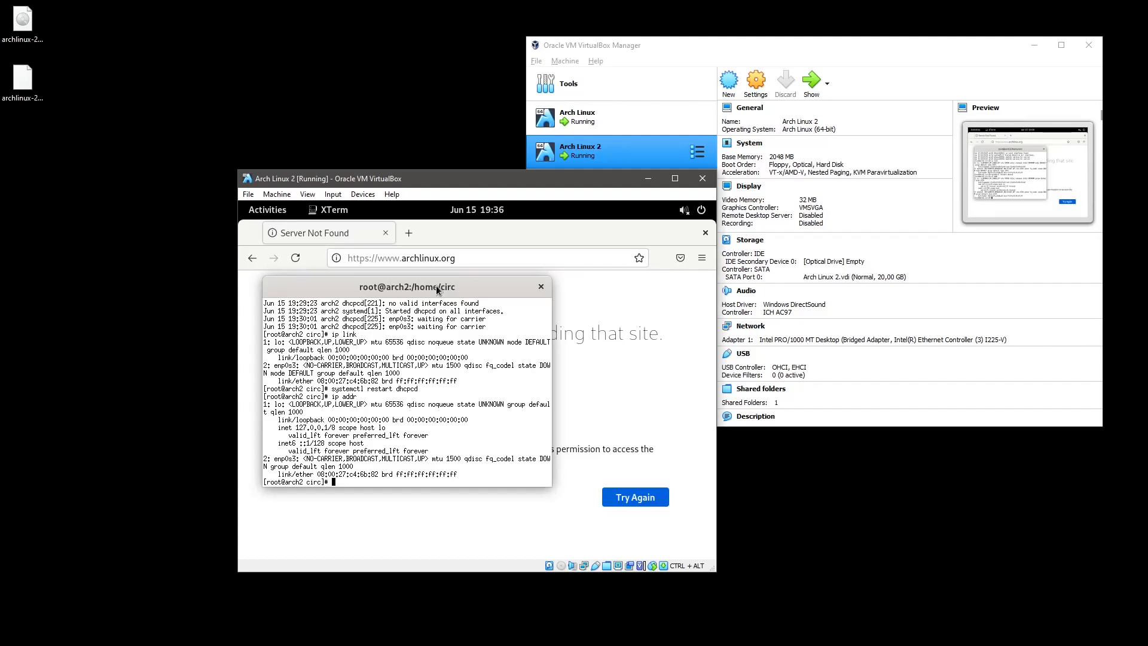
pyautogui.press('Up')
pyautogui.press('Down')
pyautogui.write('pacman -')
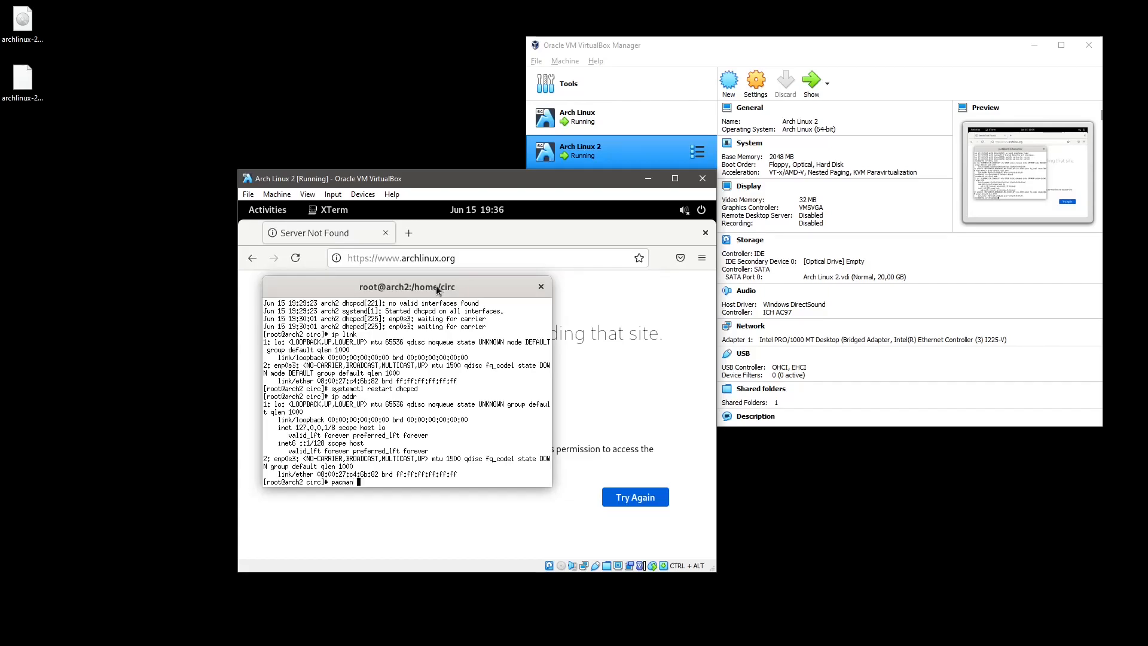
pyautogui.write('S dhclient')
pyautogui.press('Return')
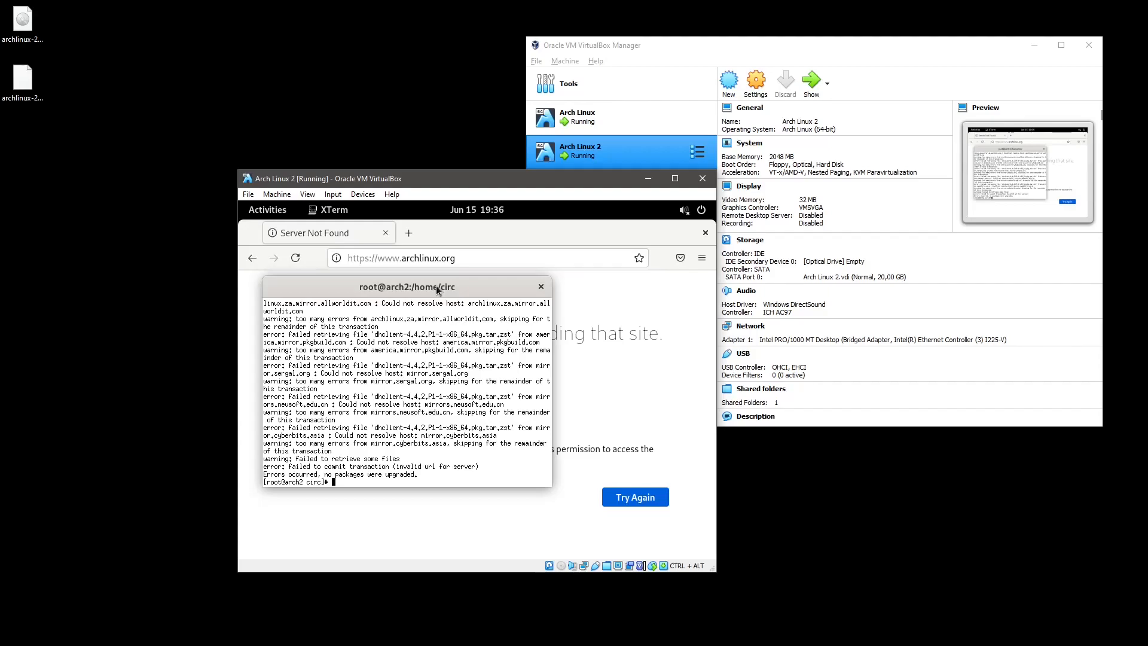
pyautogui.write('reboot')
pyautogui.press('Return')
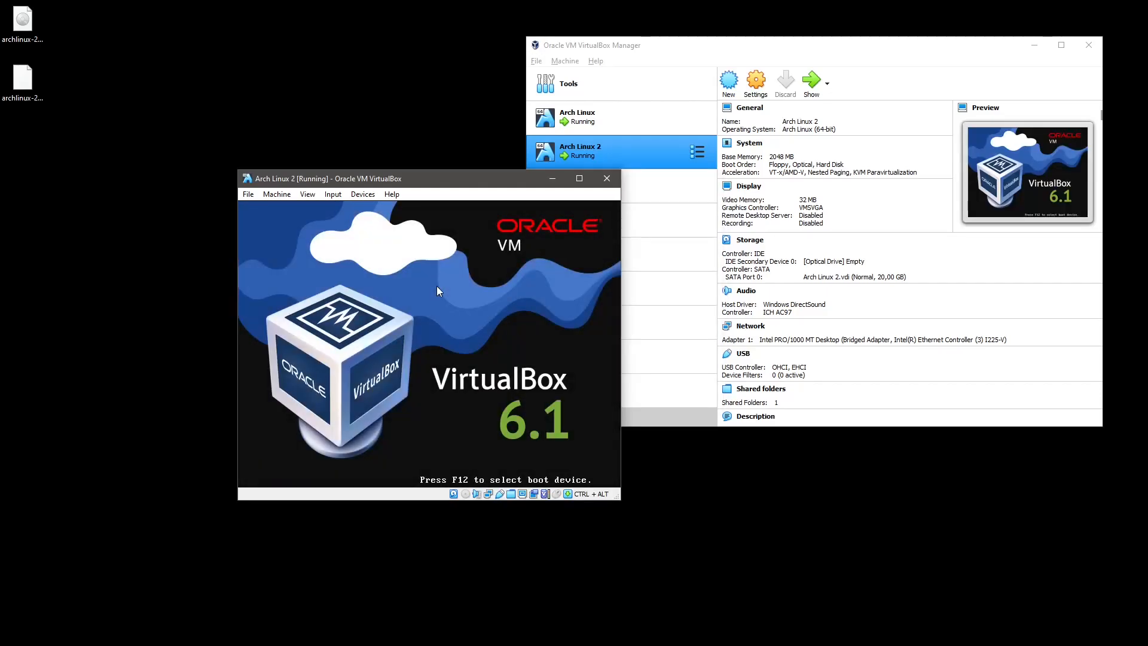
# Boot the default GRUB entry and shift the Arch Linux VM window left and down.
pyautogui.press('Return')
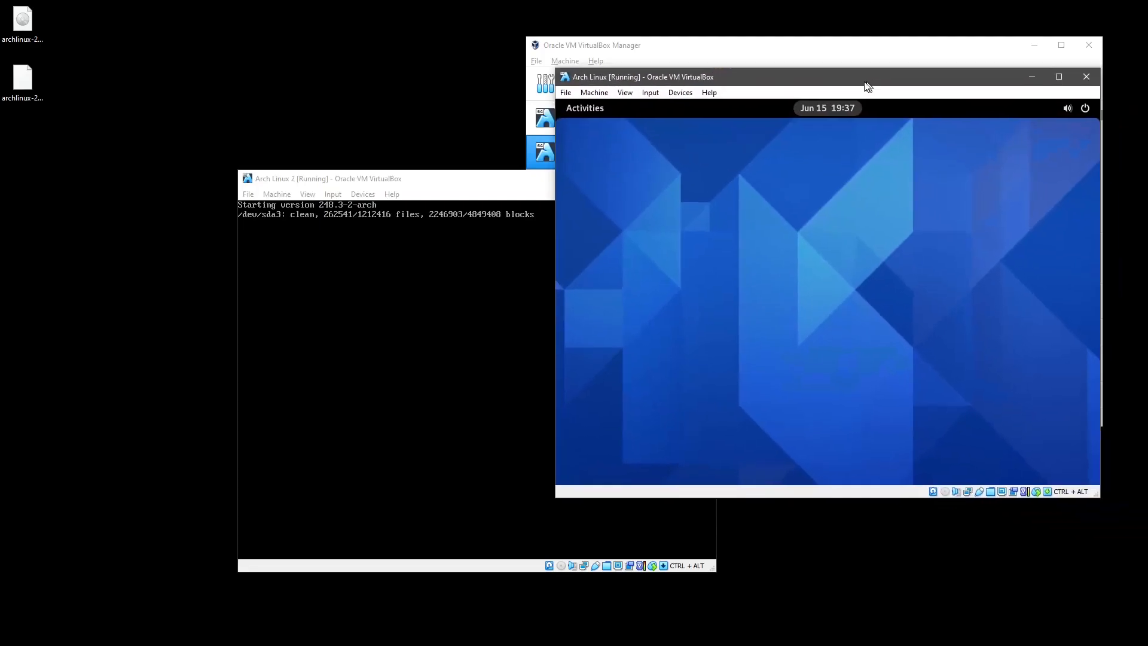
pyautogui.moveTo(863, 84); pyautogui.dragTo(811, 111)
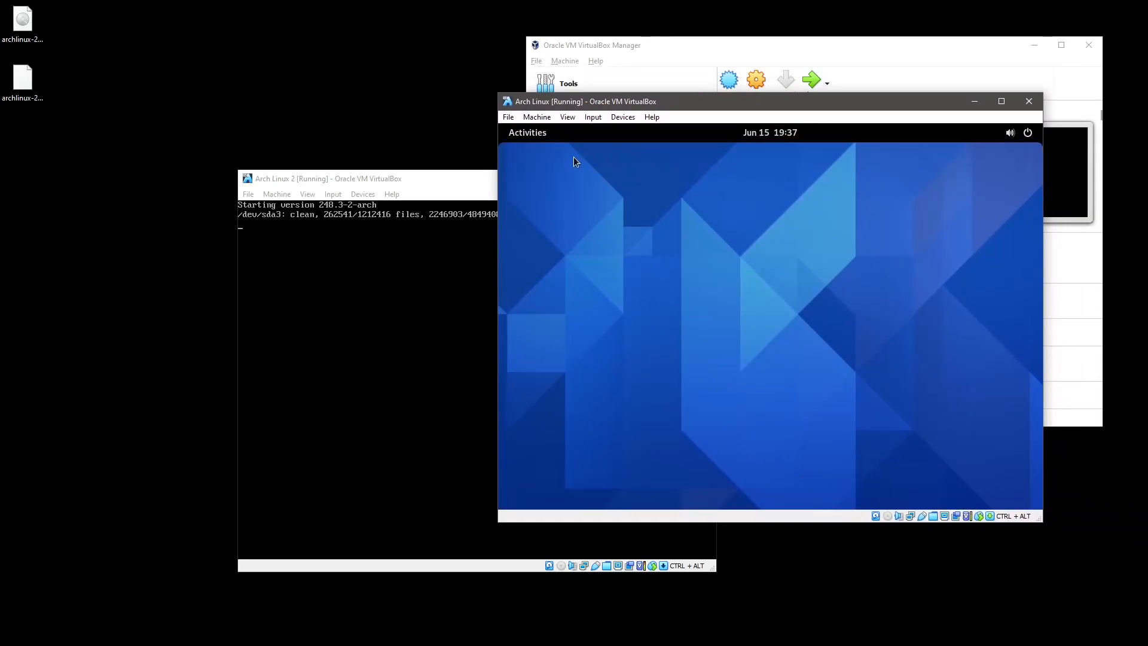
# Restart the Arch Linux guest from GNOME's Power Off / Log Out menu and boot the default GRUB entry.
pyautogui.click(1034, 137)
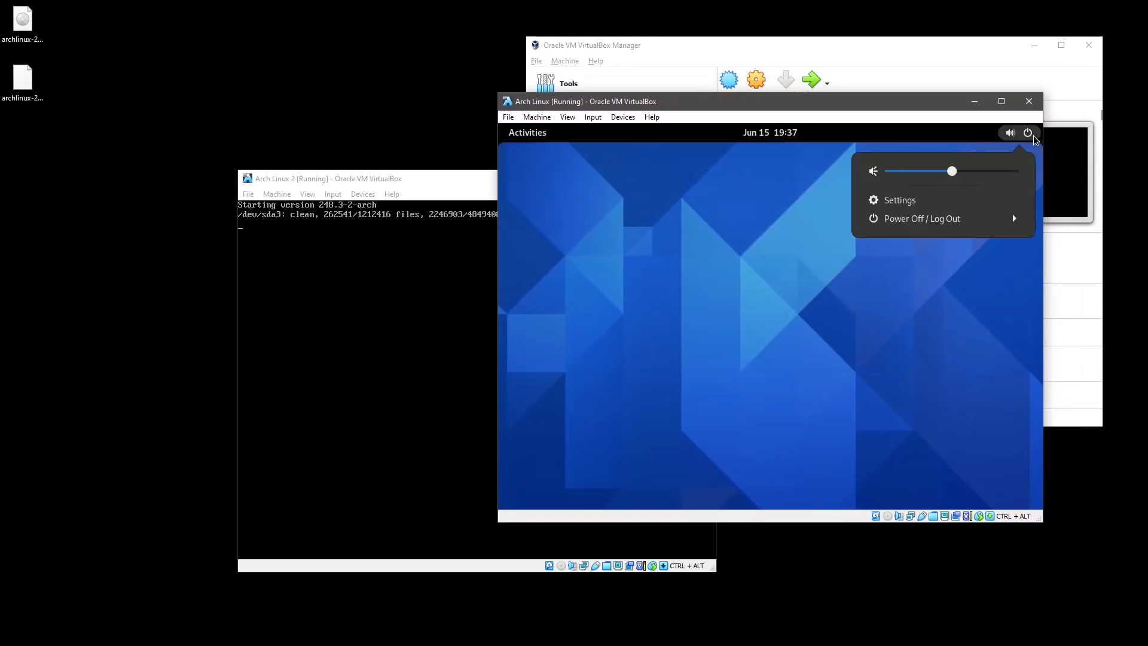
pyautogui.click(971, 220)
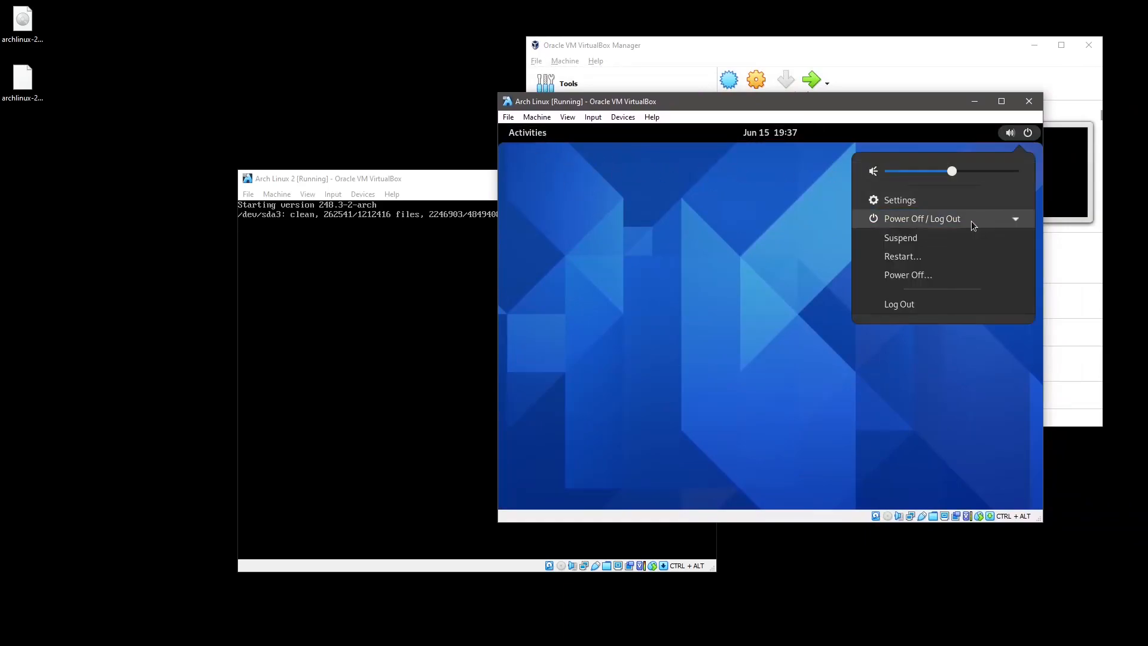
pyautogui.click(910, 259)
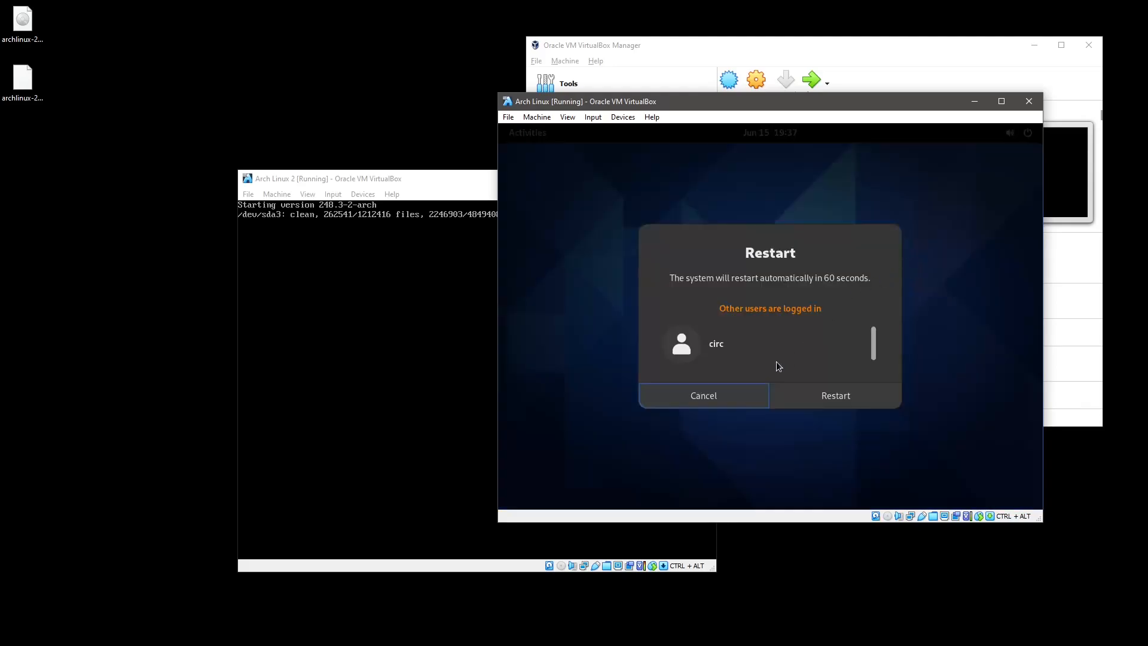
pyautogui.click(810, 396)
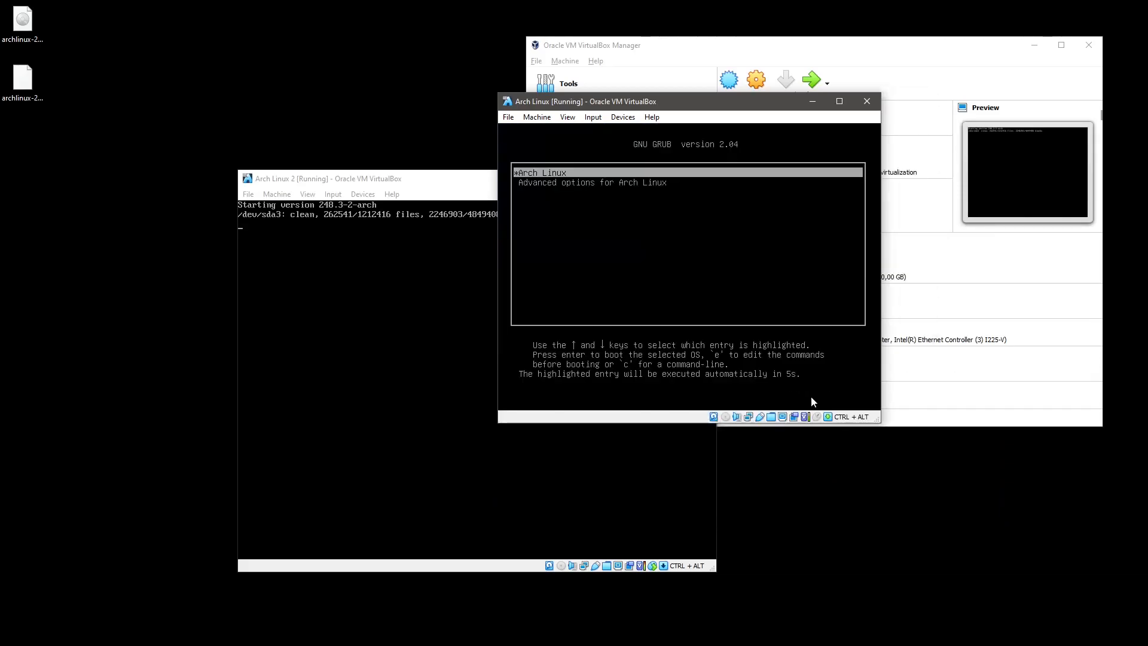
pyautogui.press('Return')
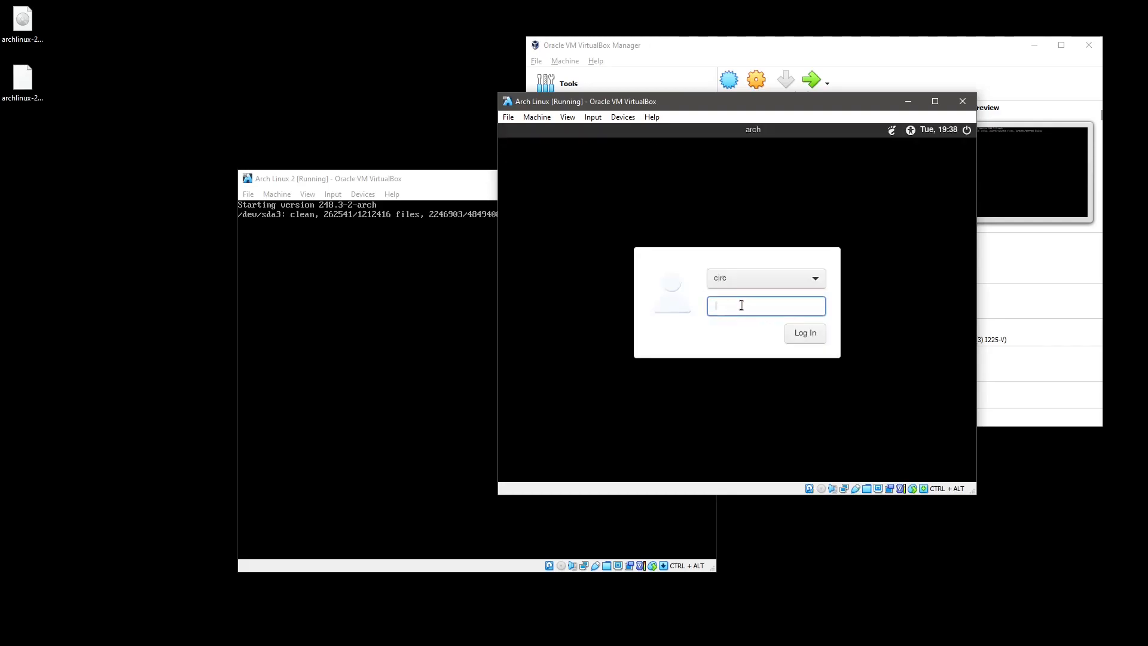
# Sign in to the Arch Linux guest with the account password.
pyautogui.write('••••••••••')
pyautogui.press('Return')
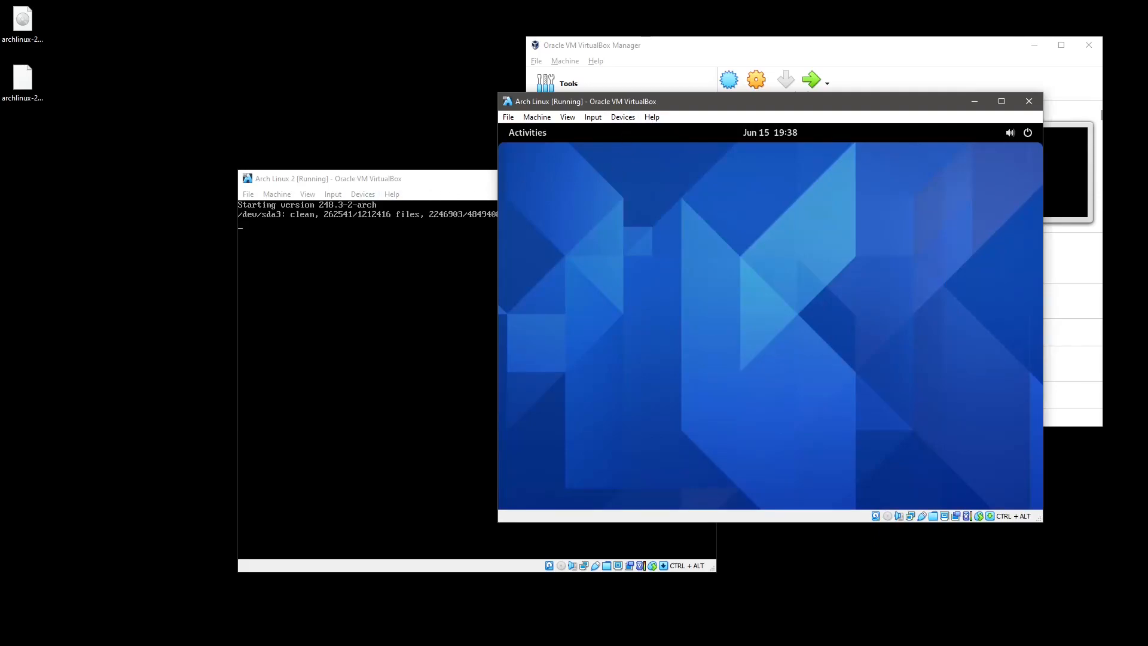
pyautogui.moveTo(701, 100); pyautogui.dragTo(688, 122)
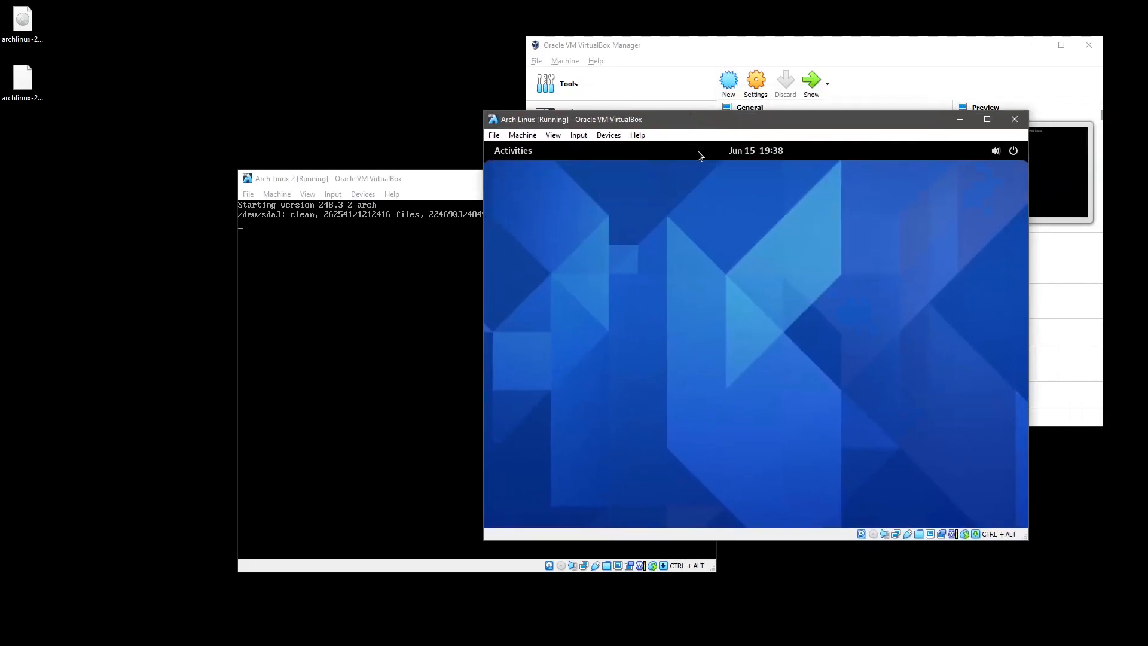
# Launch Terminal via an Activities search for 'ter' and arrange it beside the Arch Linux 2 window.
pyautogui.press('super')
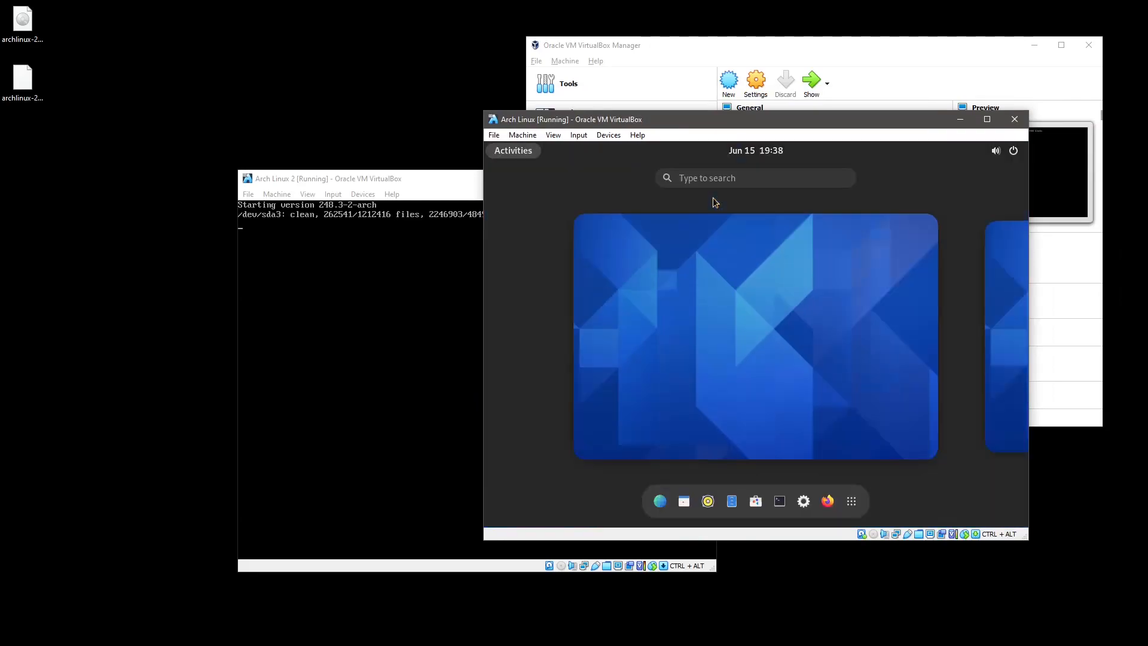
pyautogui.write('ter')
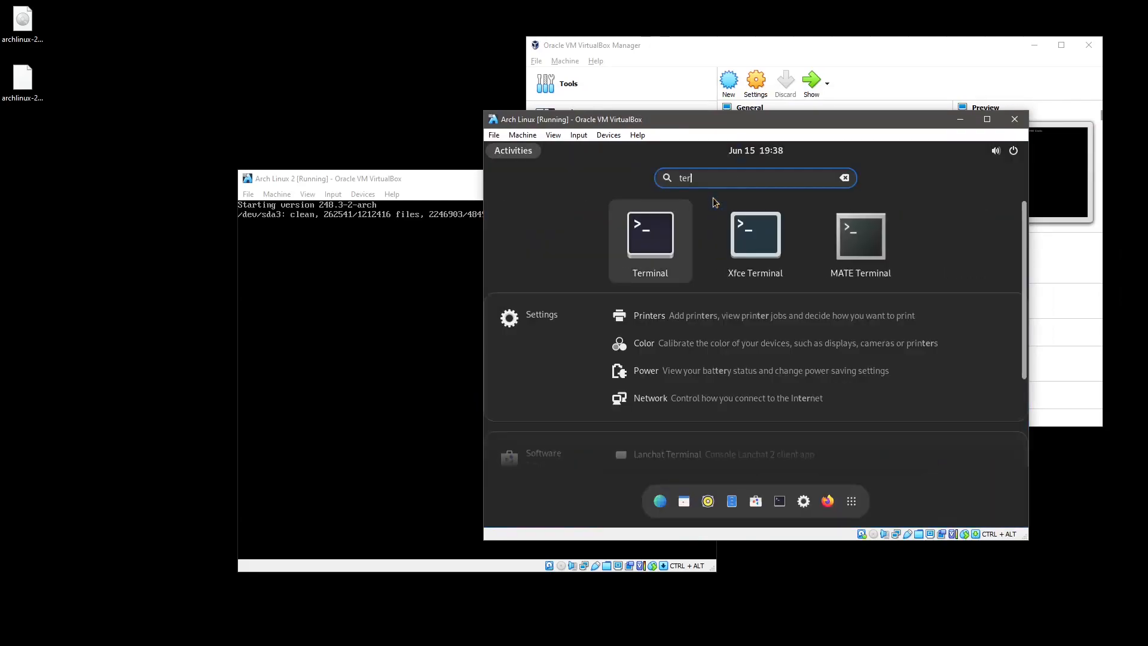
pyautogui.click(646, 240)
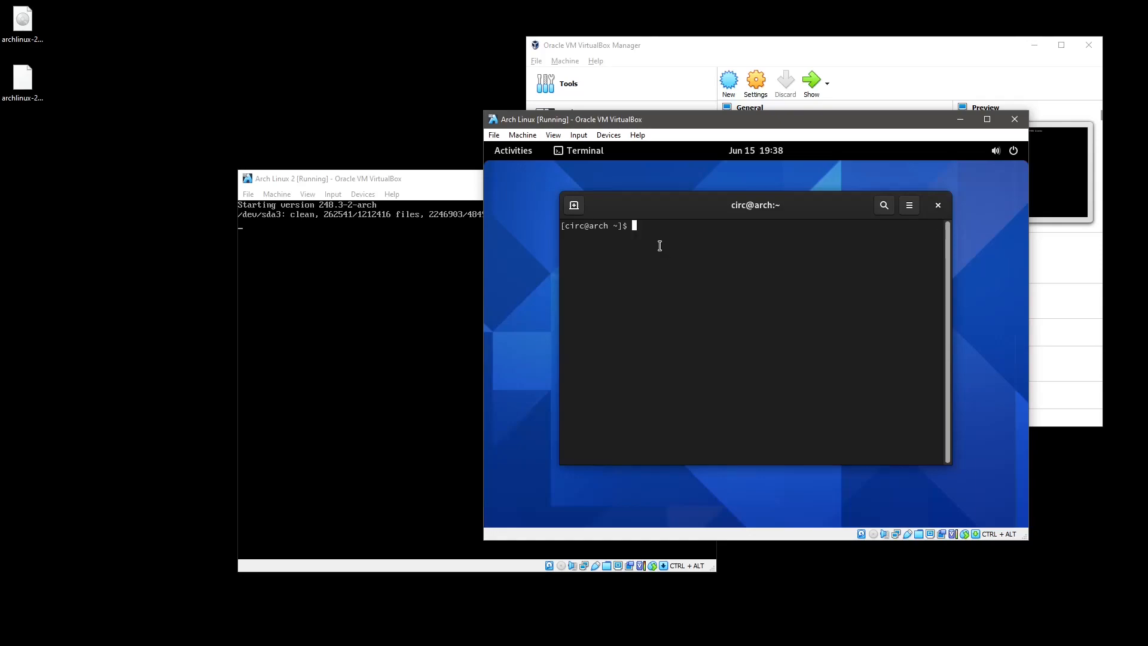
pyautogui.click(442, 182)
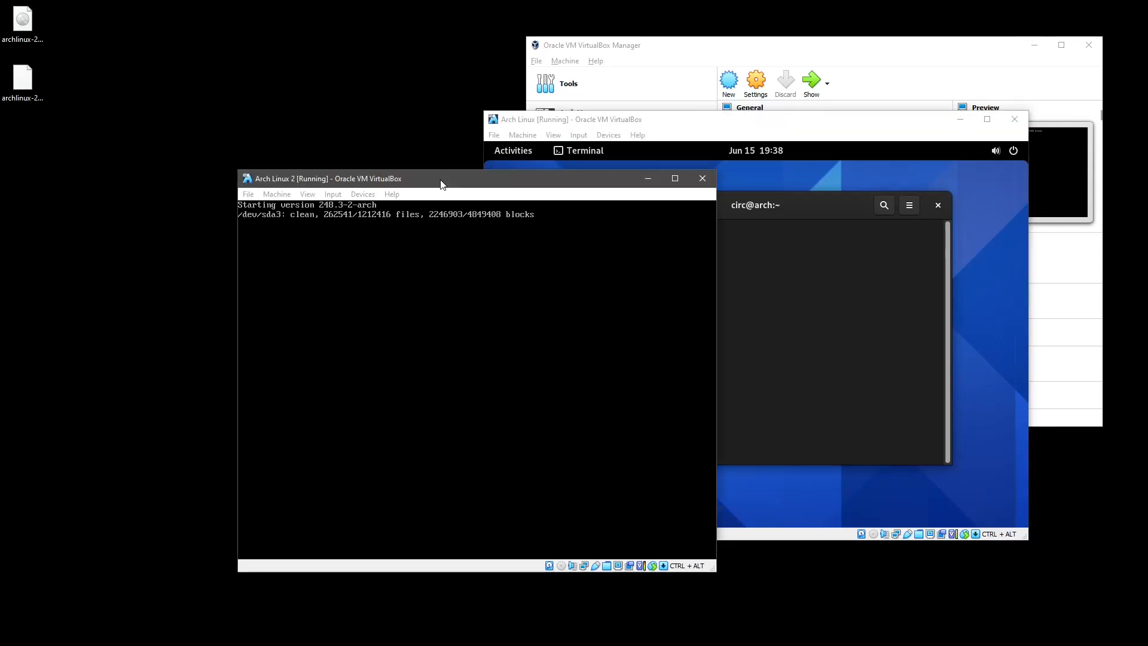
pyautogui.moveTo(442, 183); pyautogui.dragTo(268, 195)
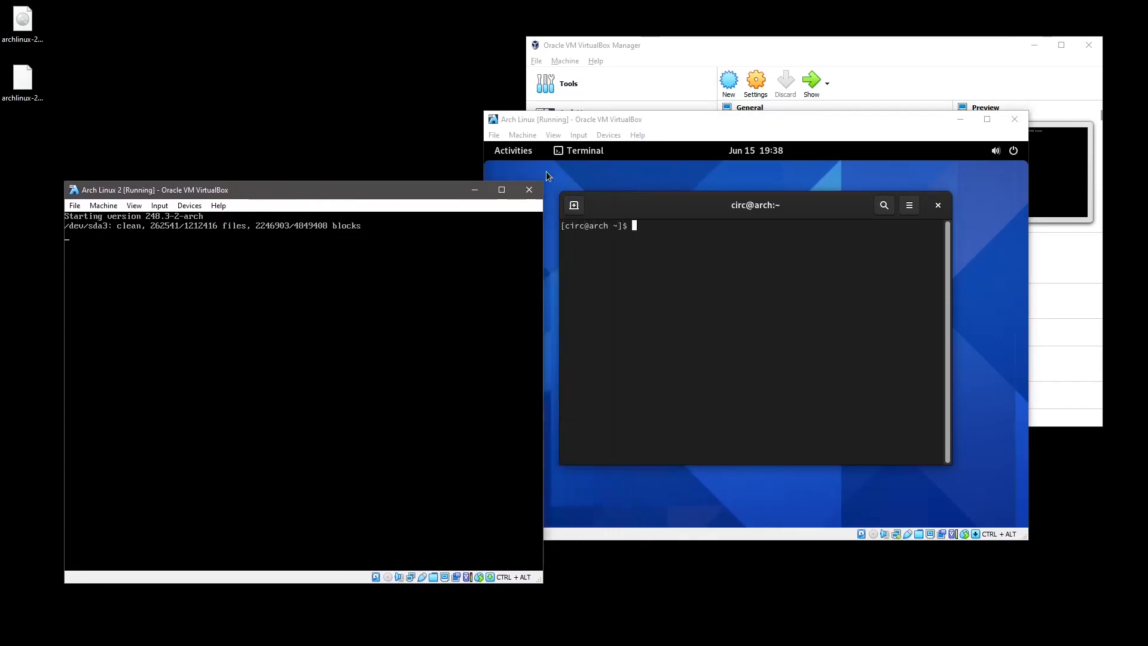
pyautogui.click(619, 126)
pyautogui.moveTo(635, 207)
pyautogui.mouseDown()
pyautogui.moveTo(620, 207)
pyautogui.moveTo(634, 220)
pyautogui.mouseUp()
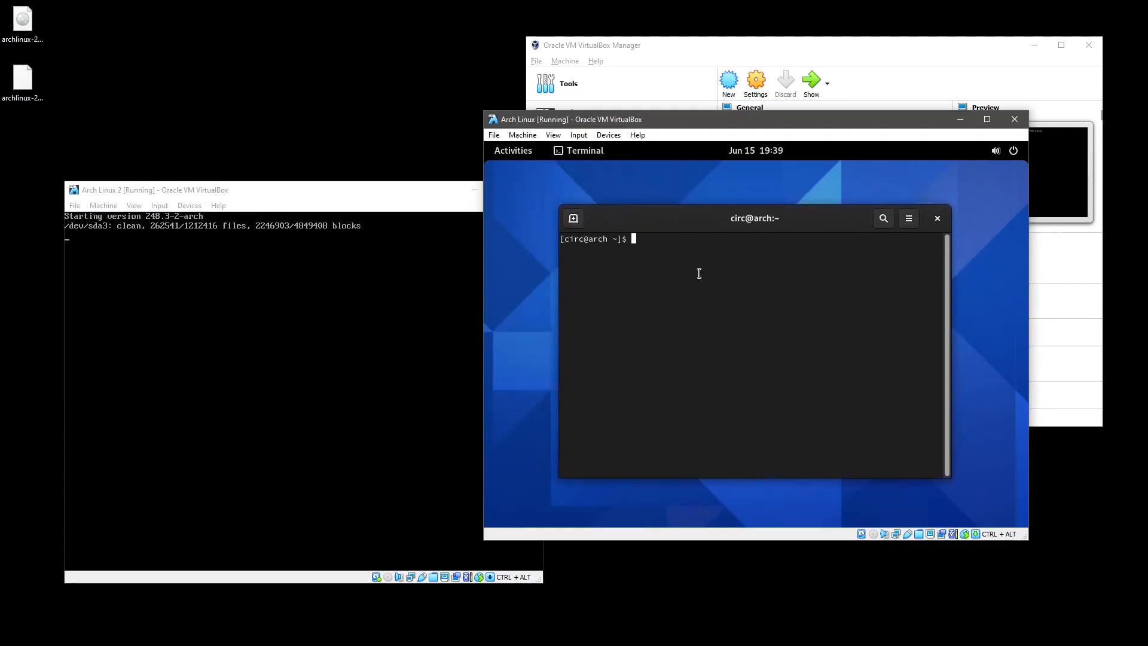
# Close the guest terminal and log out of the Arch Linux desktop session.
pyautogui.click(936, 218)
pyautogui.click(1016, 153)
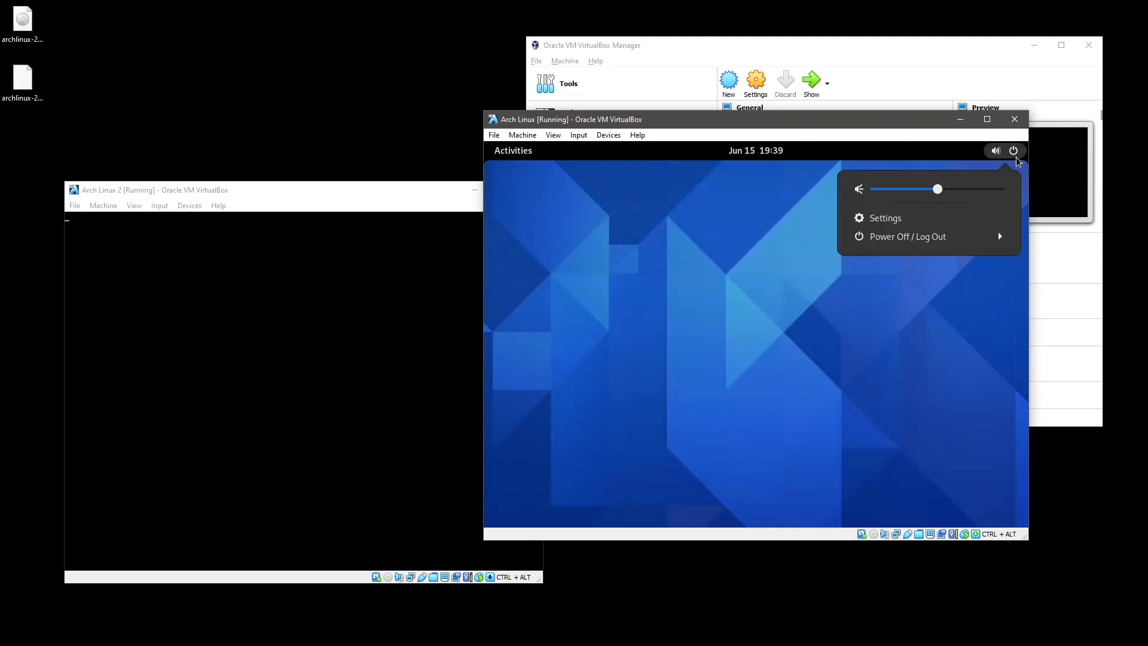
pyautogui.click(941, 237)
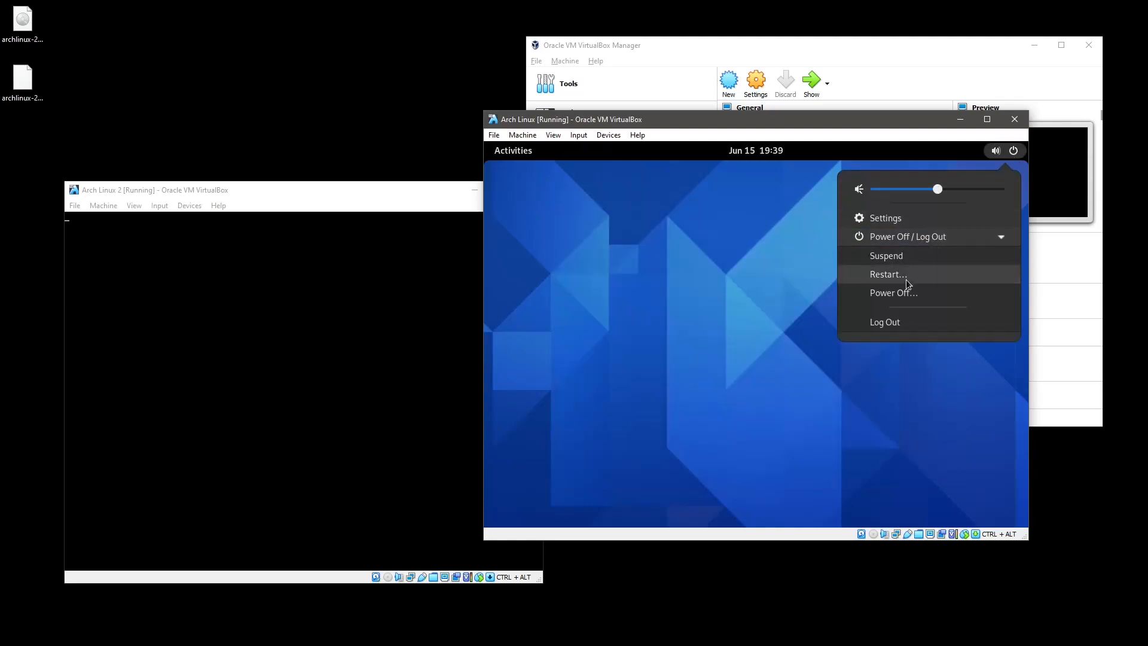
pyautogui.click(899, 323)
pyautogui.click(818, 377)
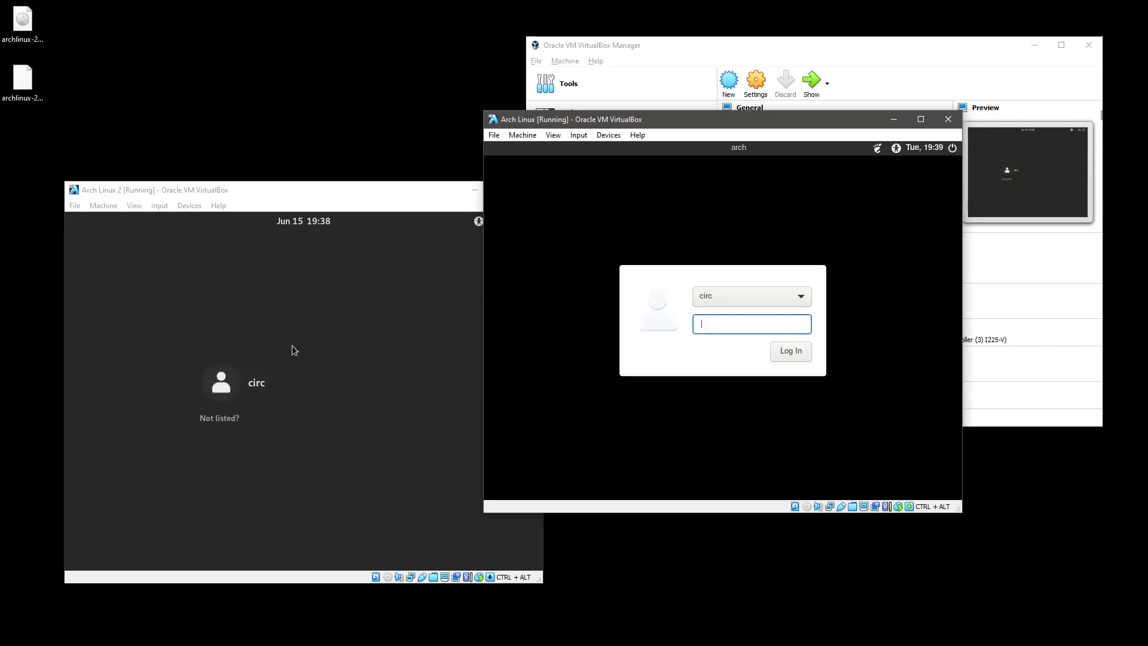
# Sign in to Arch Linux 2 with the GNOME on Xorg session and the account password.
pyautogui.moveTo(576, 124); pyautogui.dragTo(681, 148)
pyautogui.click(275, 391)
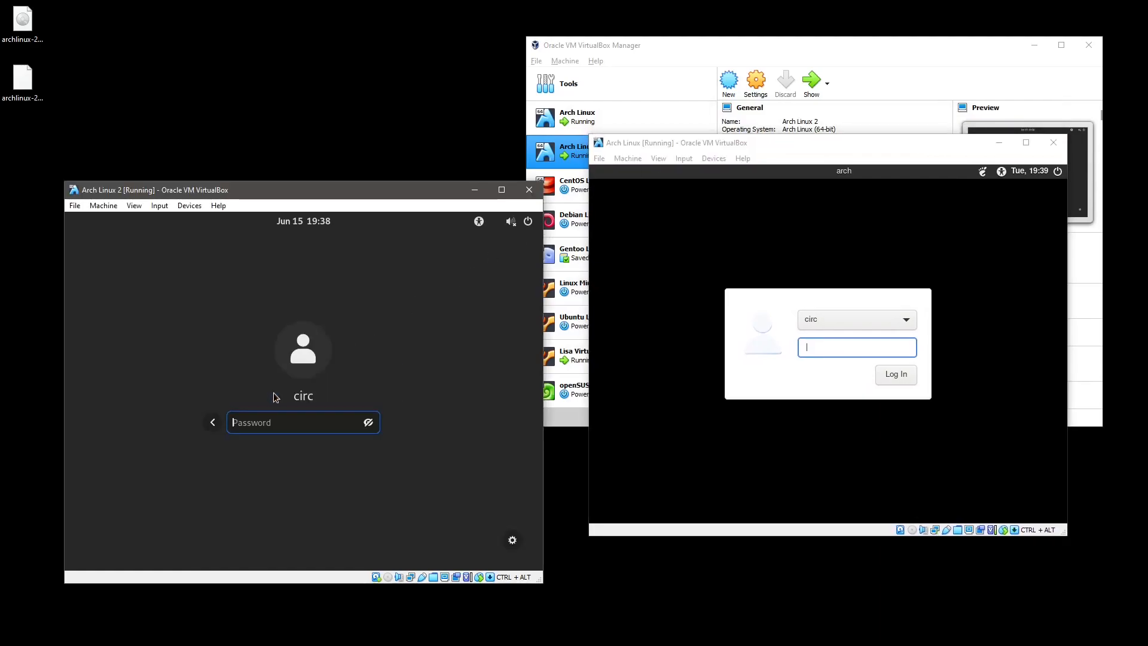
pyautogui.click(513, 542)
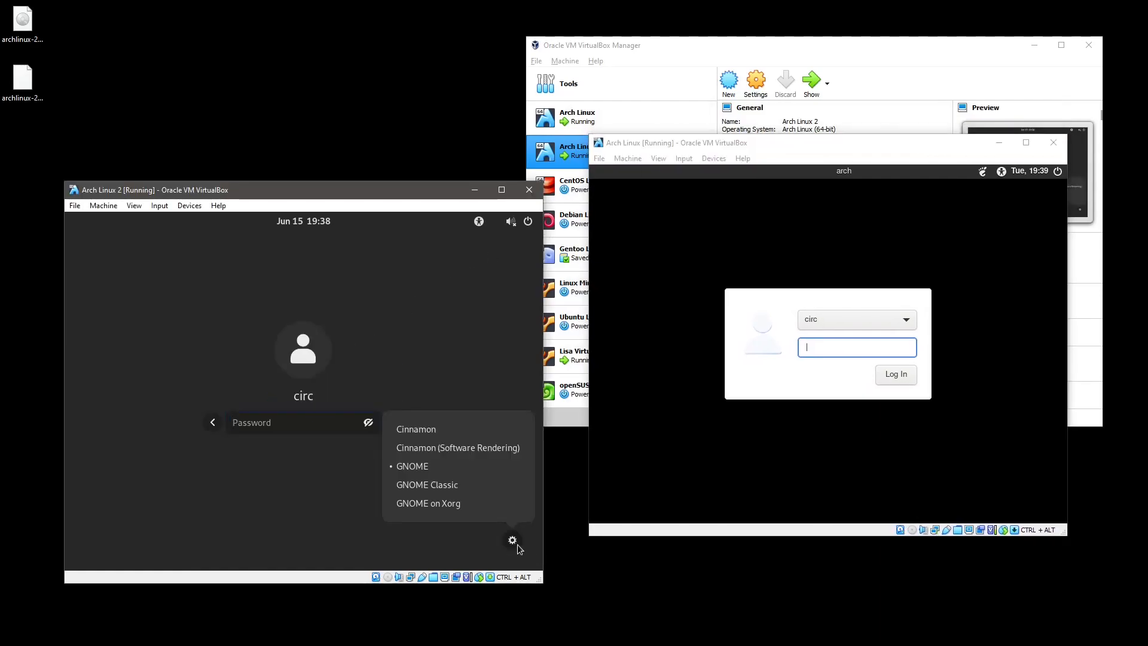
pyautogui.click(450, 505)
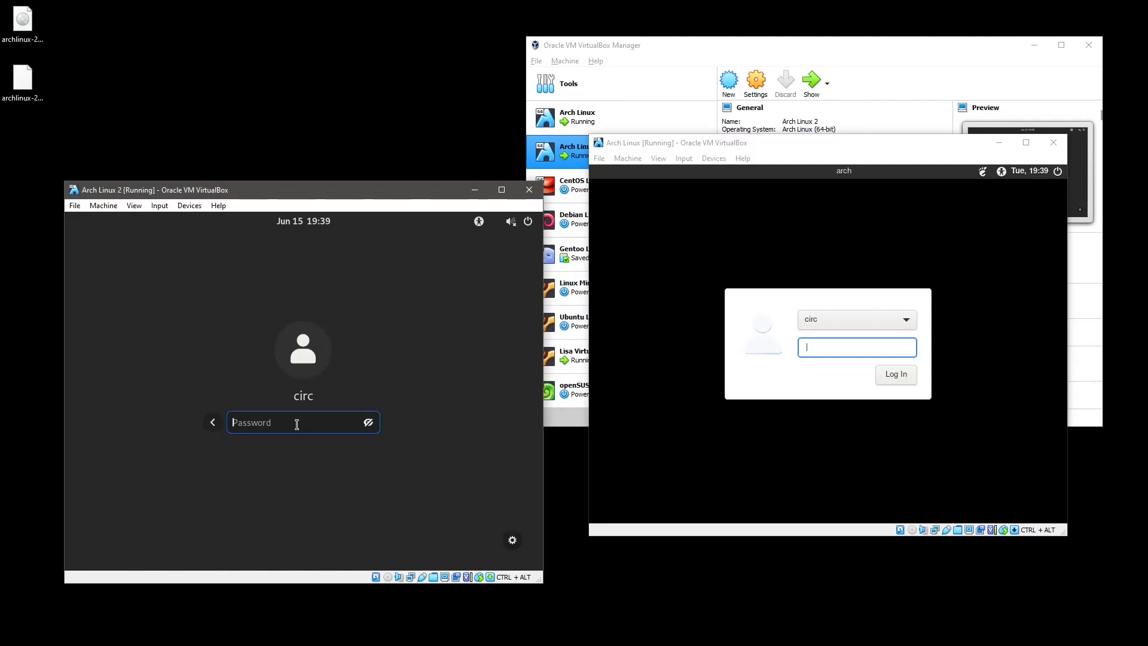
pyautogui.write('••••••••••')
pyautogui.press('Return')
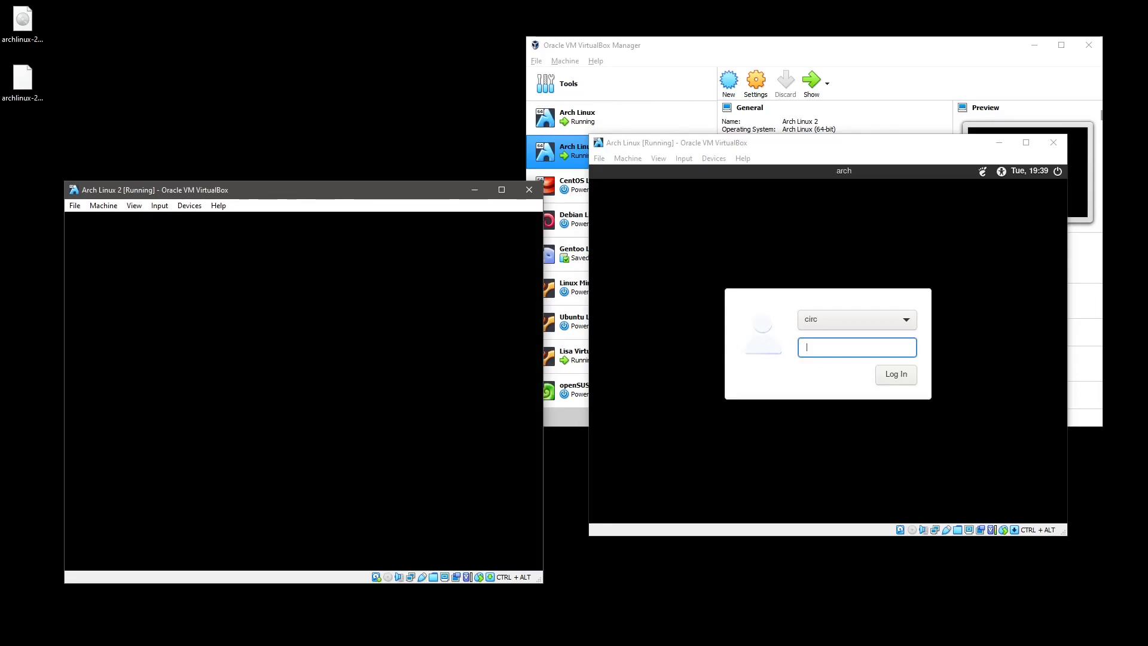
# Launch Terminal and XTerm from the Activities search, then close XTerm.
pyautogui.click(297, 425)
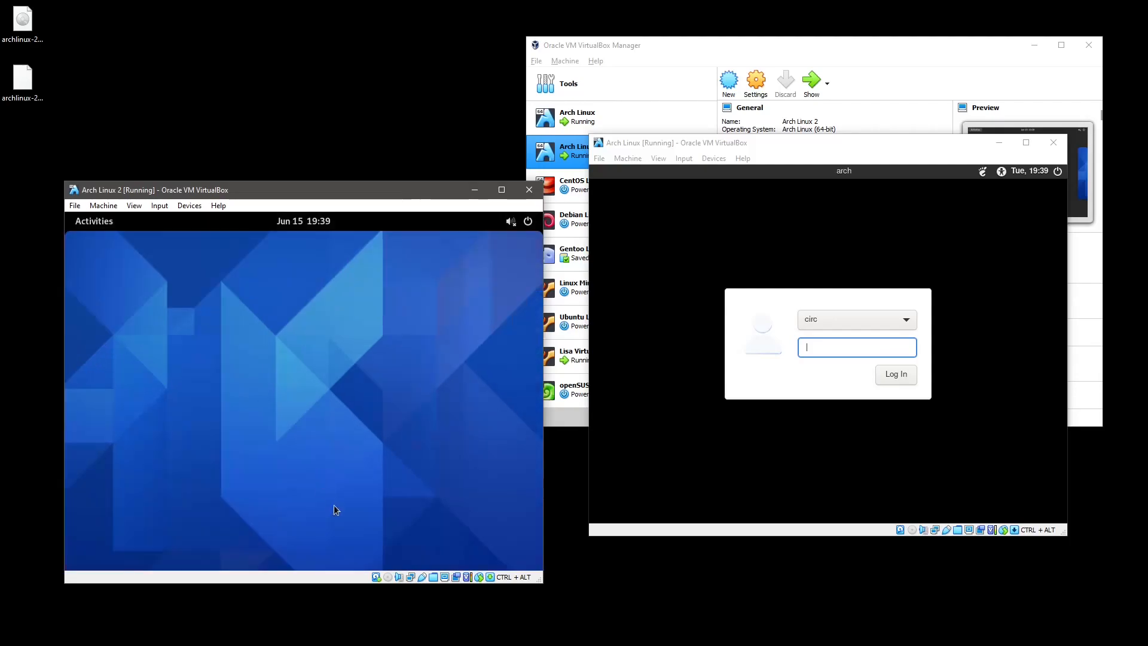
pyautogui.press('super')
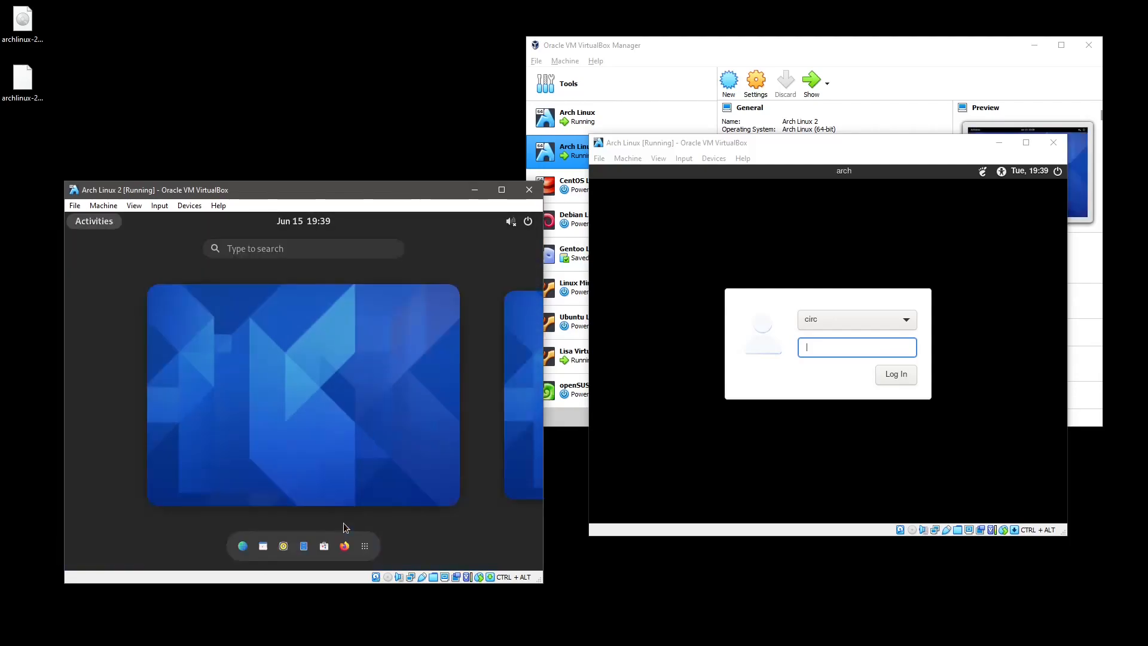
pyautogui.write('termi')
pyautogui.press('Return')
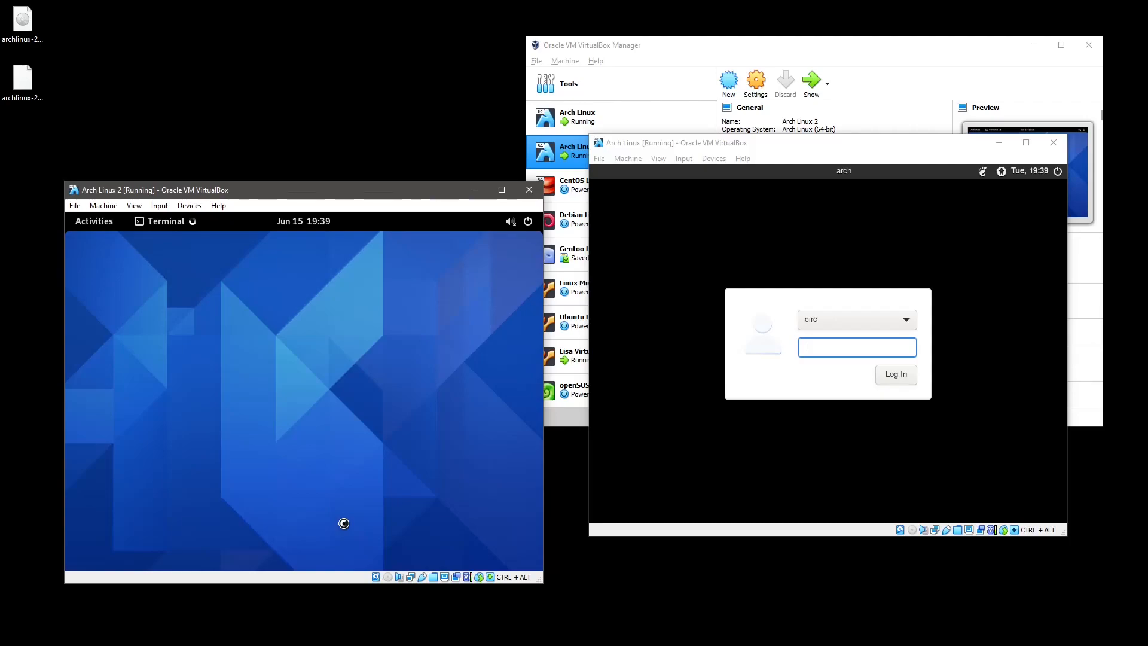
pyautogui.press('super')
pyautogui.write('xterm')
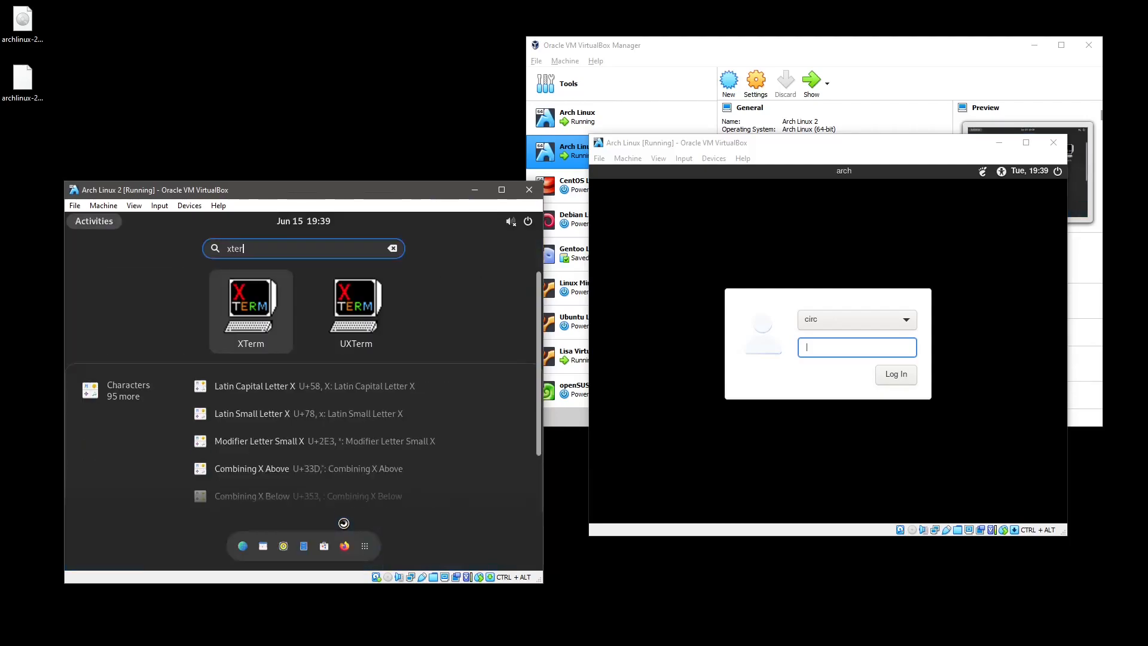
pyautogui.press('Return')
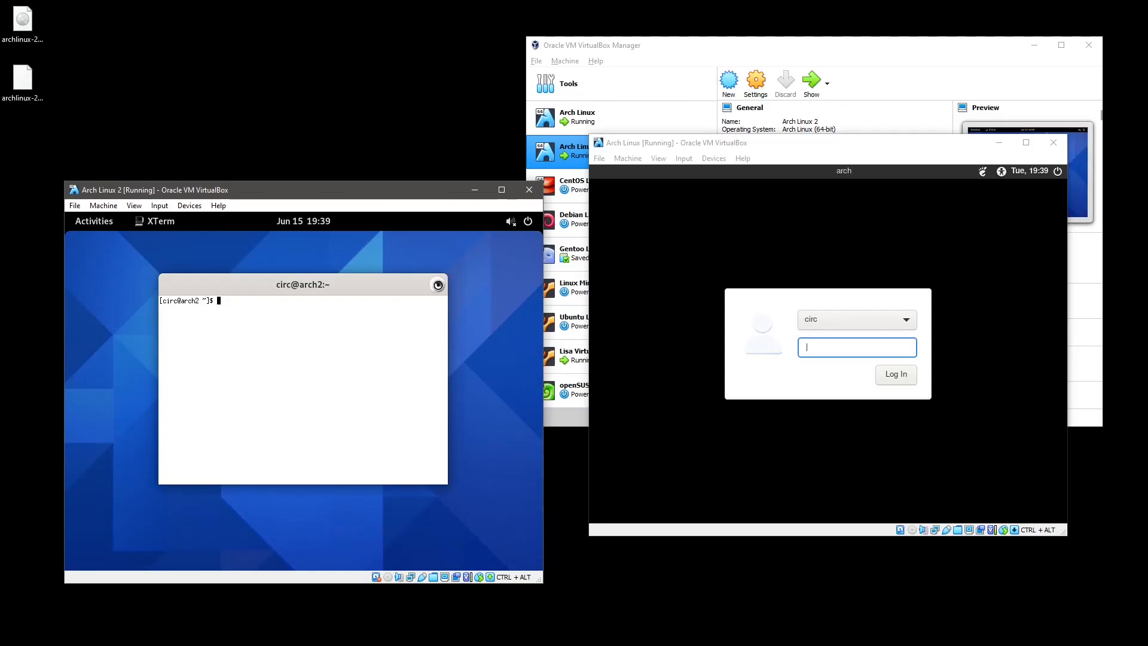
pyautogui.click(438, 285)
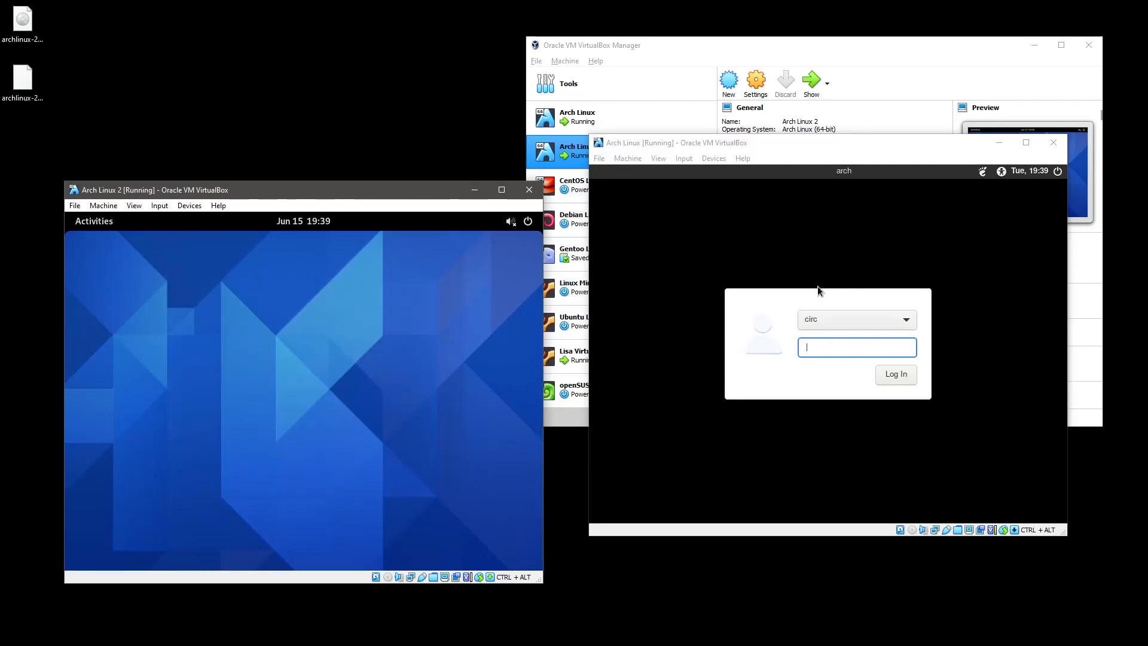
# Move the Arch Linux VM window aside and switch Arch Linux 2 to full screen.
pyautogui.moveTo(899, 145); pyautogui.dragTo(1147, 182)
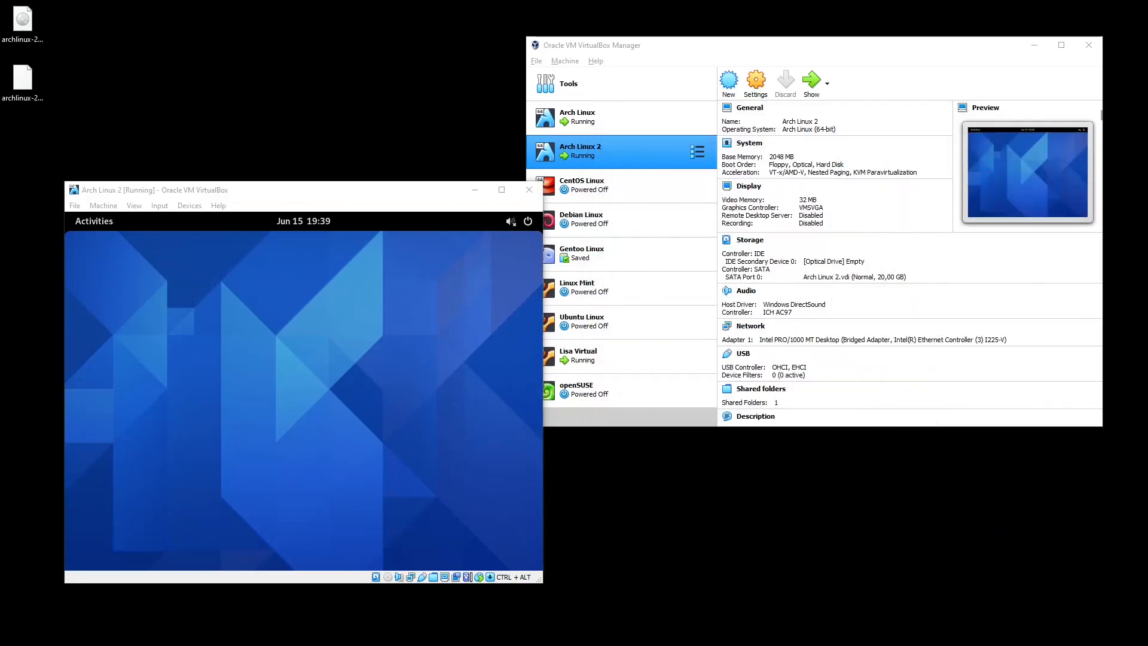
pyautogui.moveTo(391, 194); pyautogui.dragTo(566, 182)
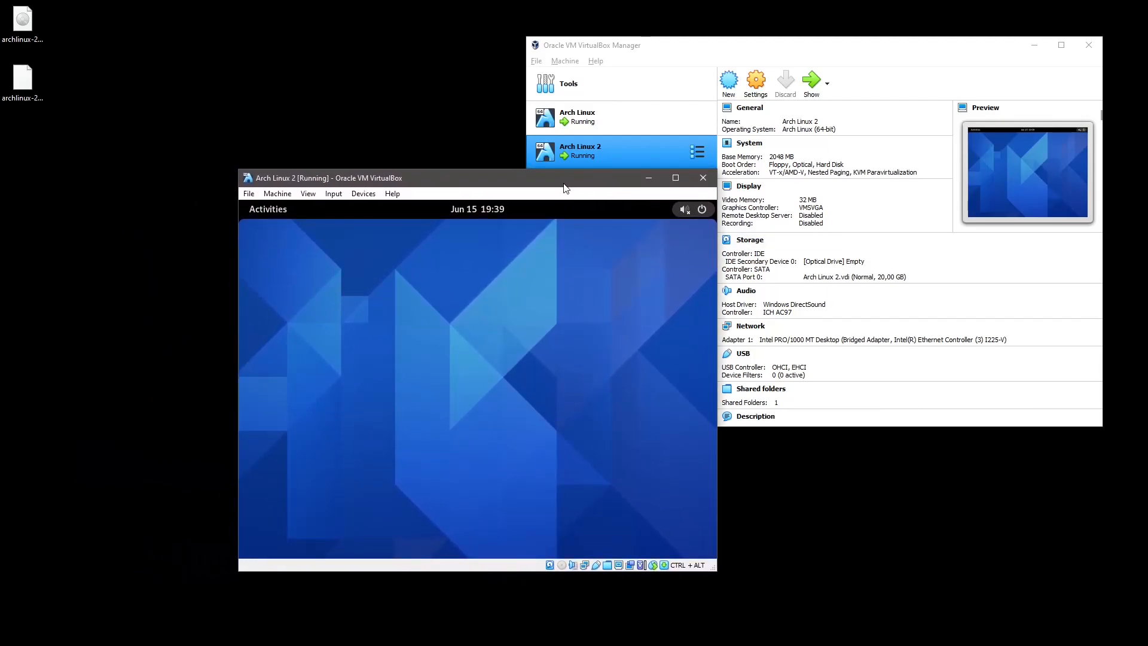
pyautogui.hotkey('ctrl', 'alt', 'f')
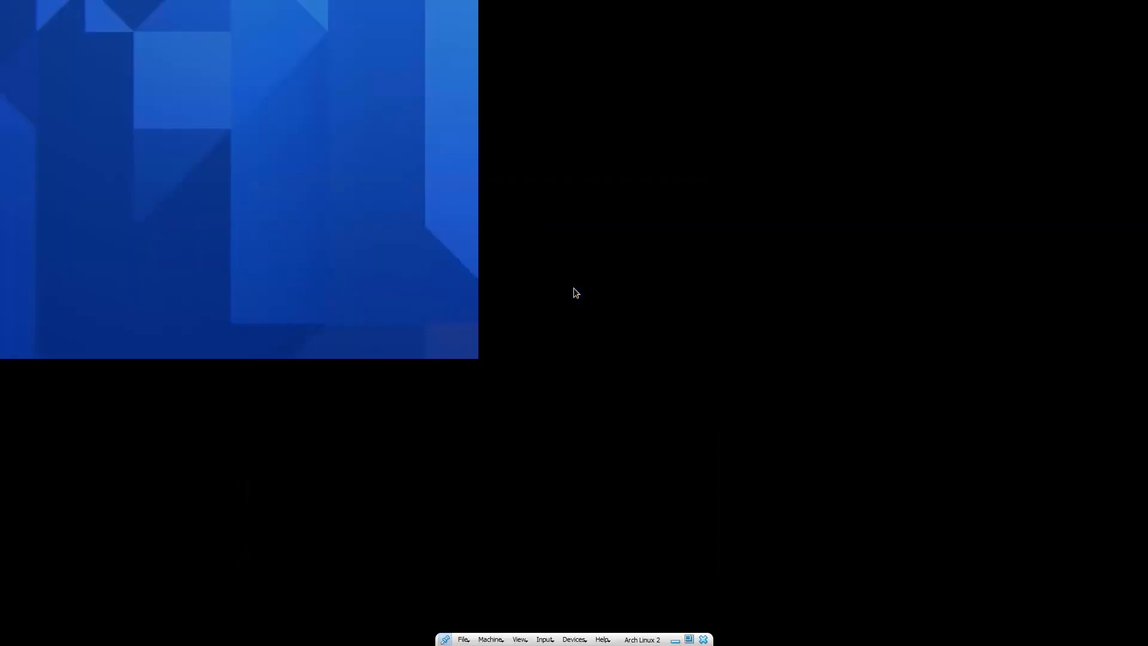
# Launch Firefox from the dock in the full-screen Arch Linux 2 guest.
pyautogui.hotkey('ctrl', 'alt', 'f')
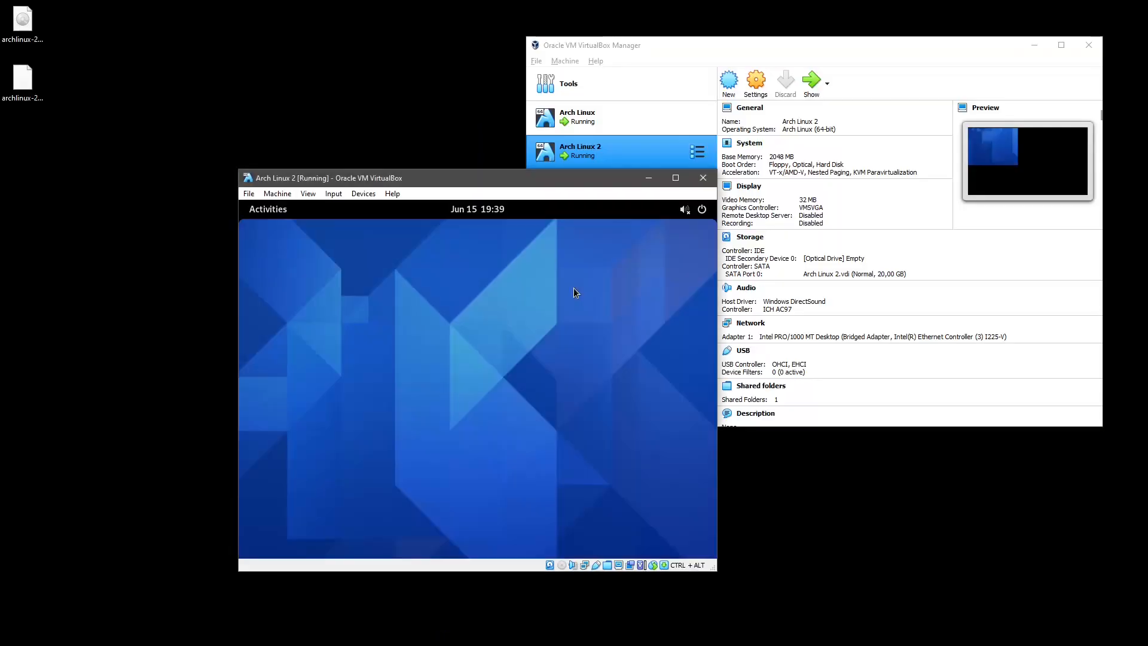
pyautogui.hotkey('ctrl', 'alt', 'f')
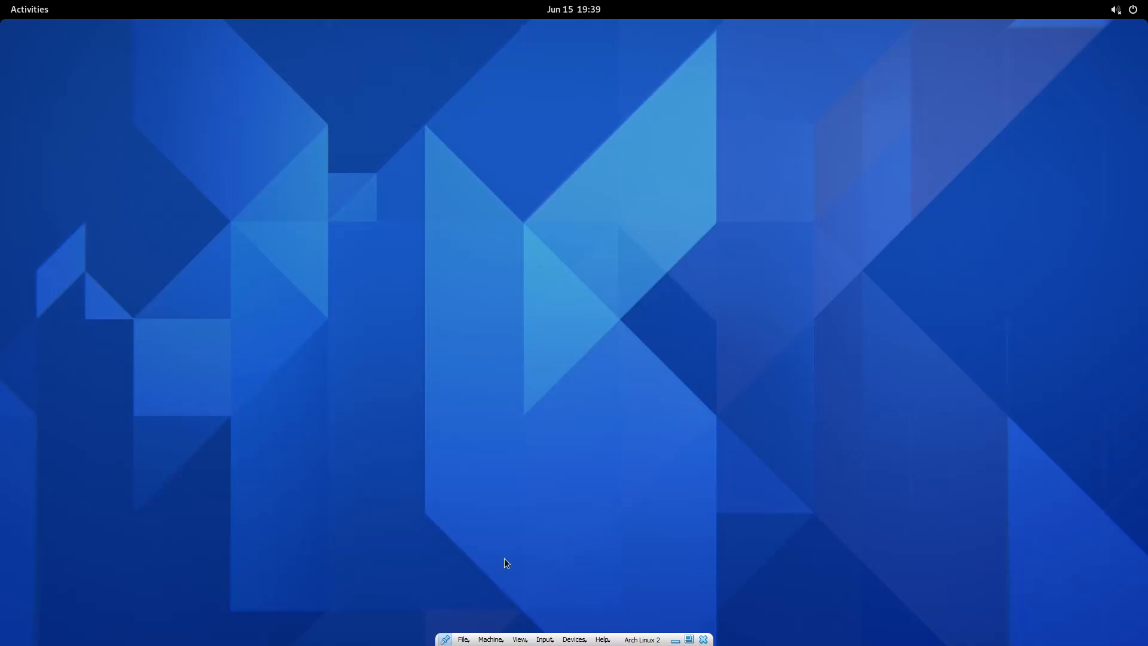
pyautogui.press('super')
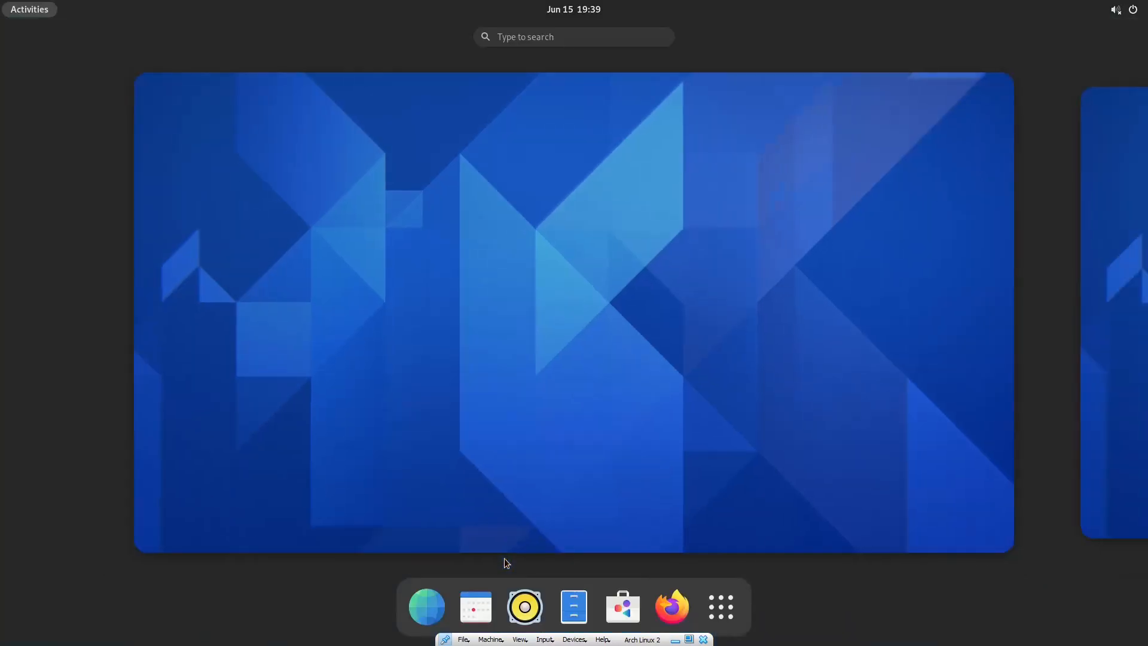
pyautogui.click(673, 607)
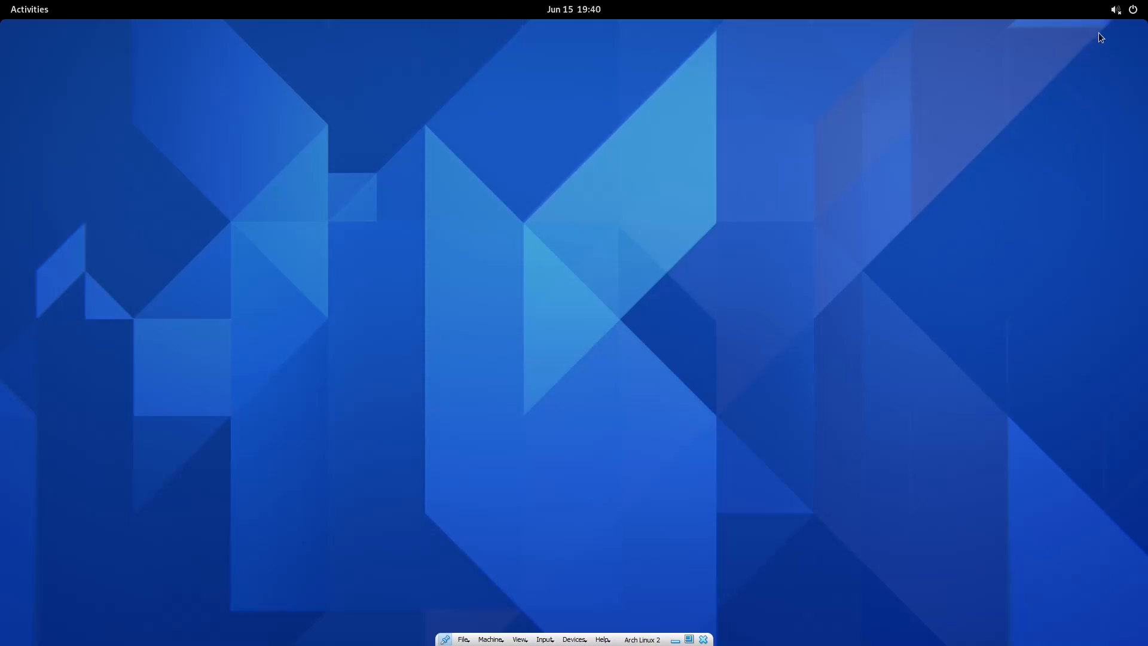
# Turn the guest volume up from muted and relaunch Firefox, which shows Server Not Found.
pyautogui.click(1125, 9)
pyautogui.moveTo(997, 55); pyautogui.dragTo(1062, 48)
pyautogui.click(869, 200)
pyautogui.press('super')
pyautogui.click(672, 607)
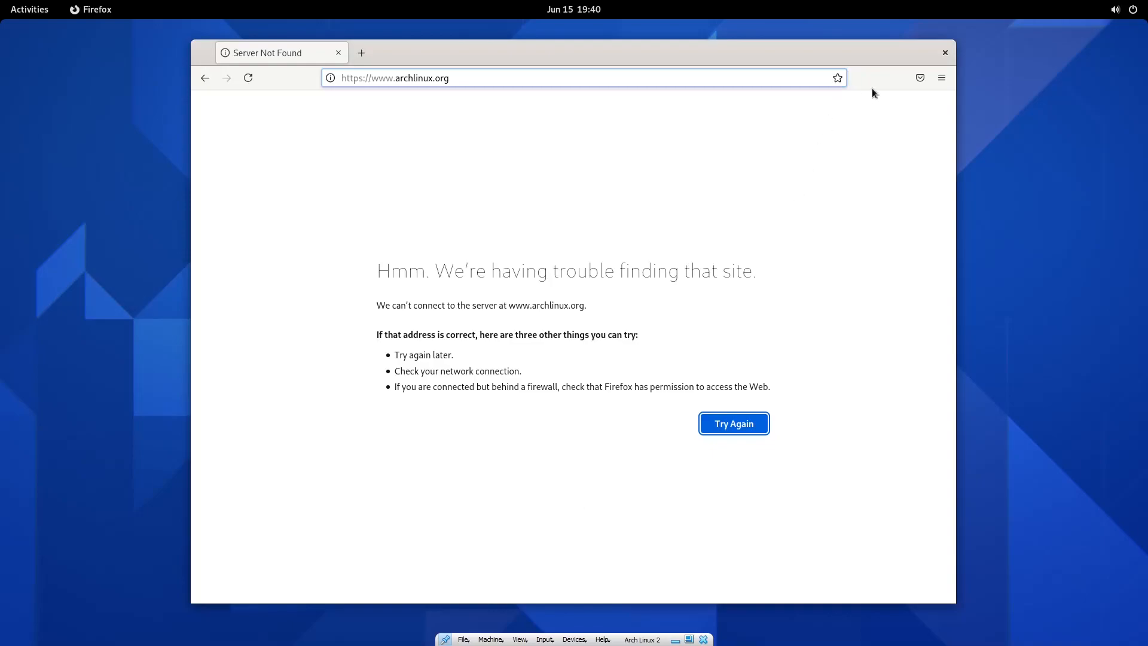
# Close Firefox and launch XTerm from an Activities search for 'xterm'.
pyautogui.click(944, 53)
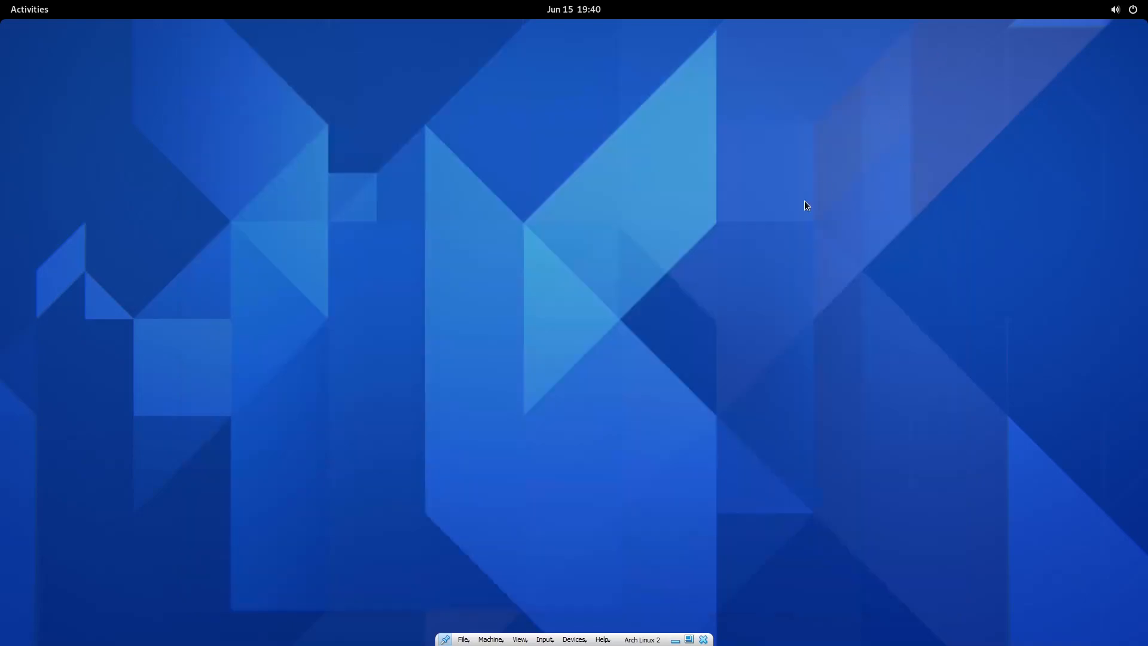
pyautogui.press('super')
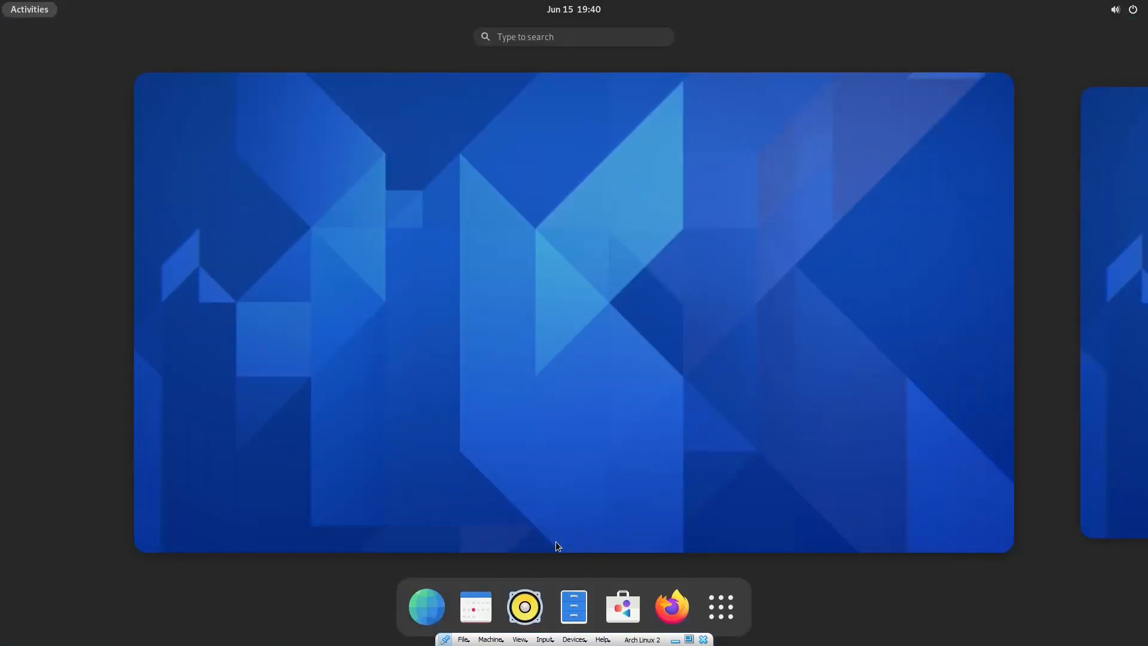
pyautogui.click(711, 603)
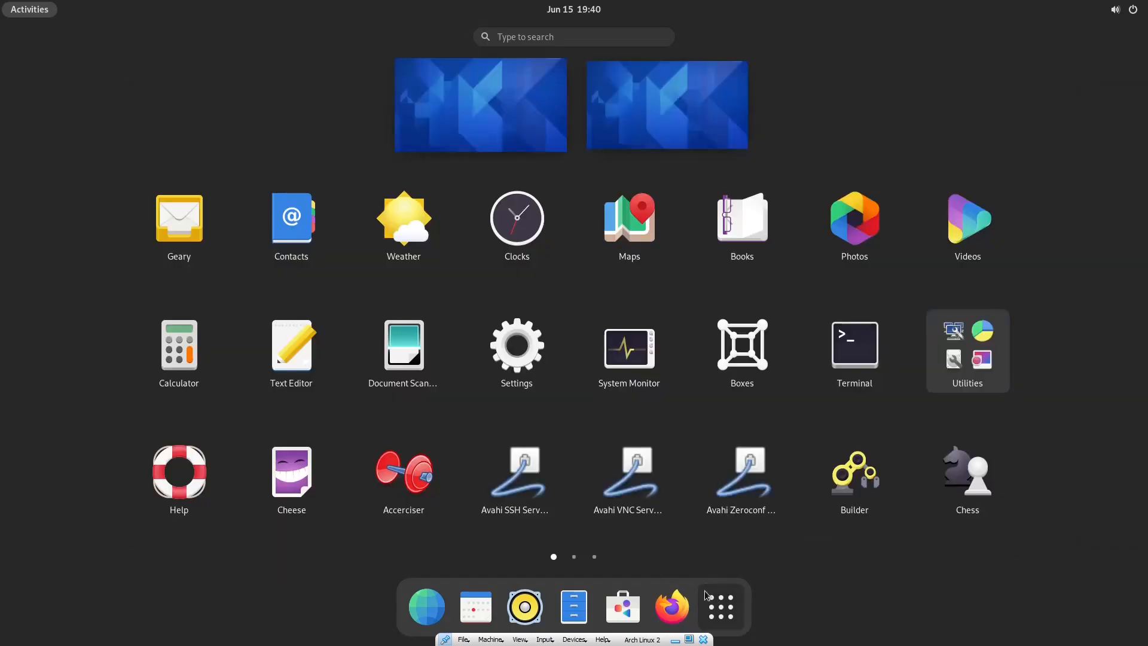
pyautogui.write('xterm')
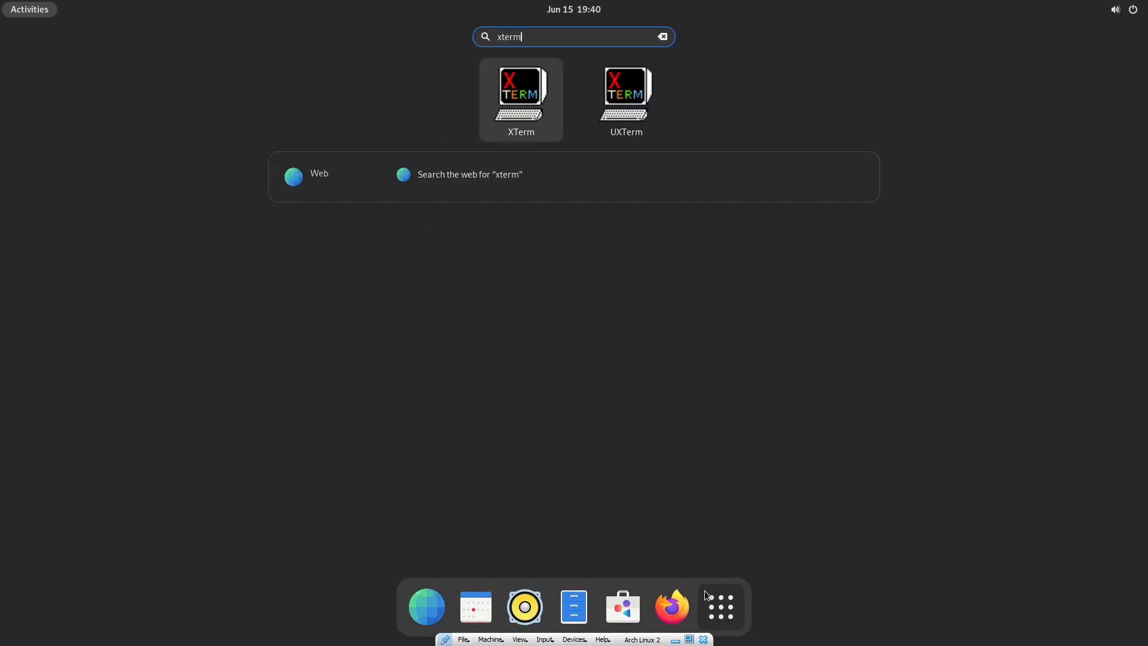
pyautogui.press('Return')
# Run ip addr, showing enp0s3 NO-CARRIER, then become root with sudo su.
pyautogui.write('ip addr')
pyautogui.press('Return')
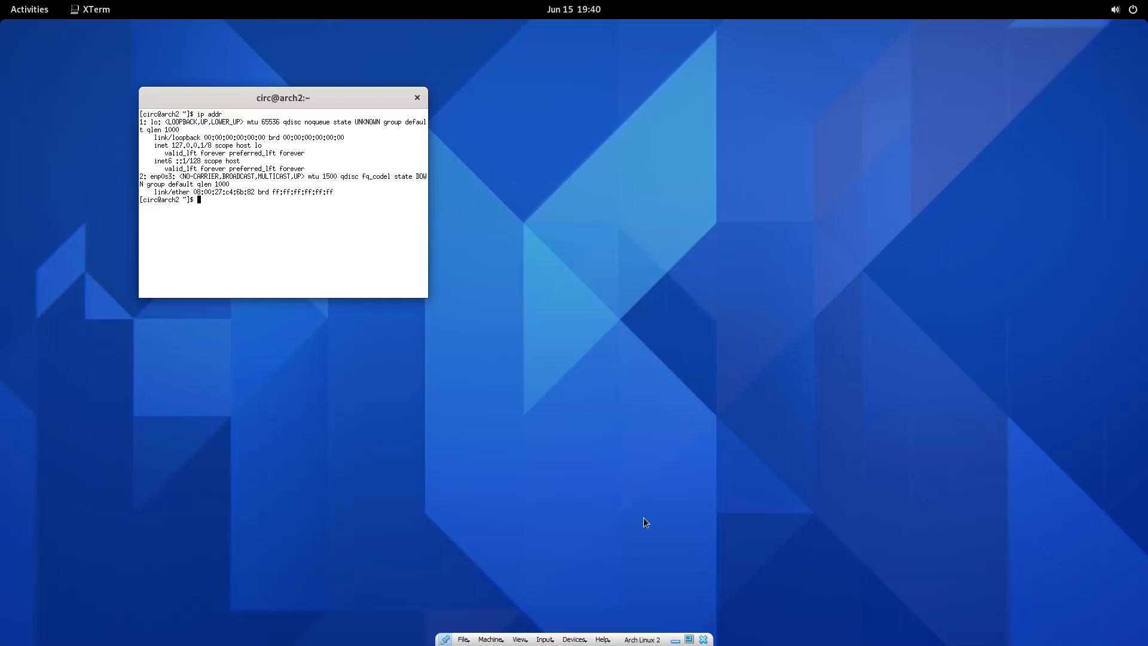
pyautogui.moveTo(329, 102); pyautogui.dragTo(495, 171)
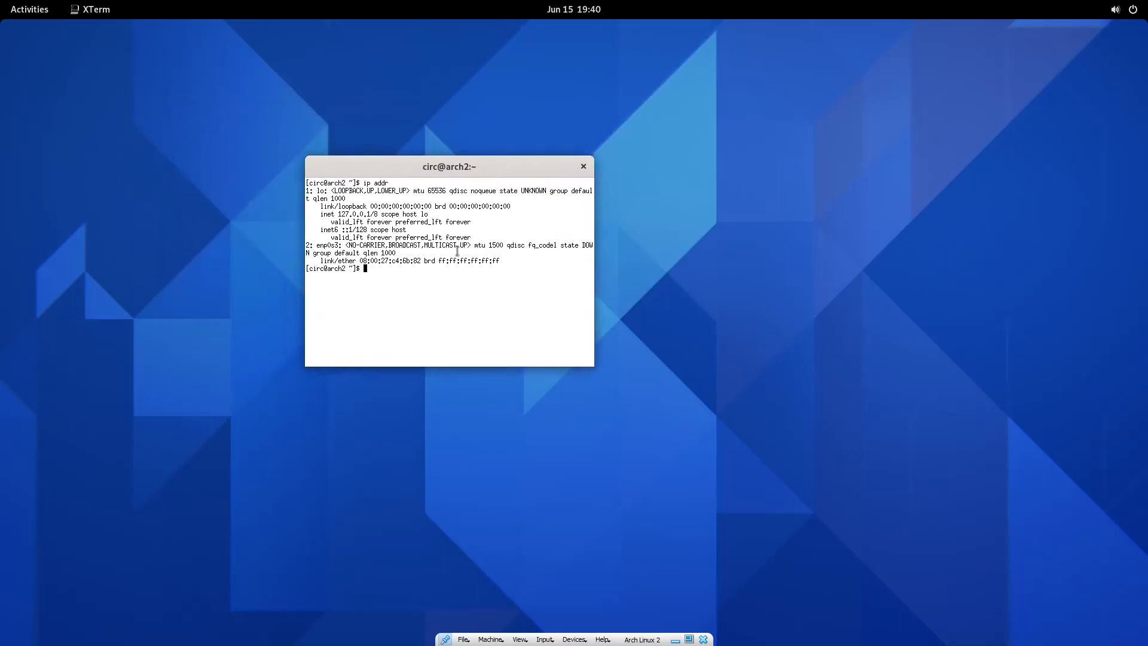
pyautogui.write('sudo su')
pyautogui.press('Return')
pyautogui.press('Return')
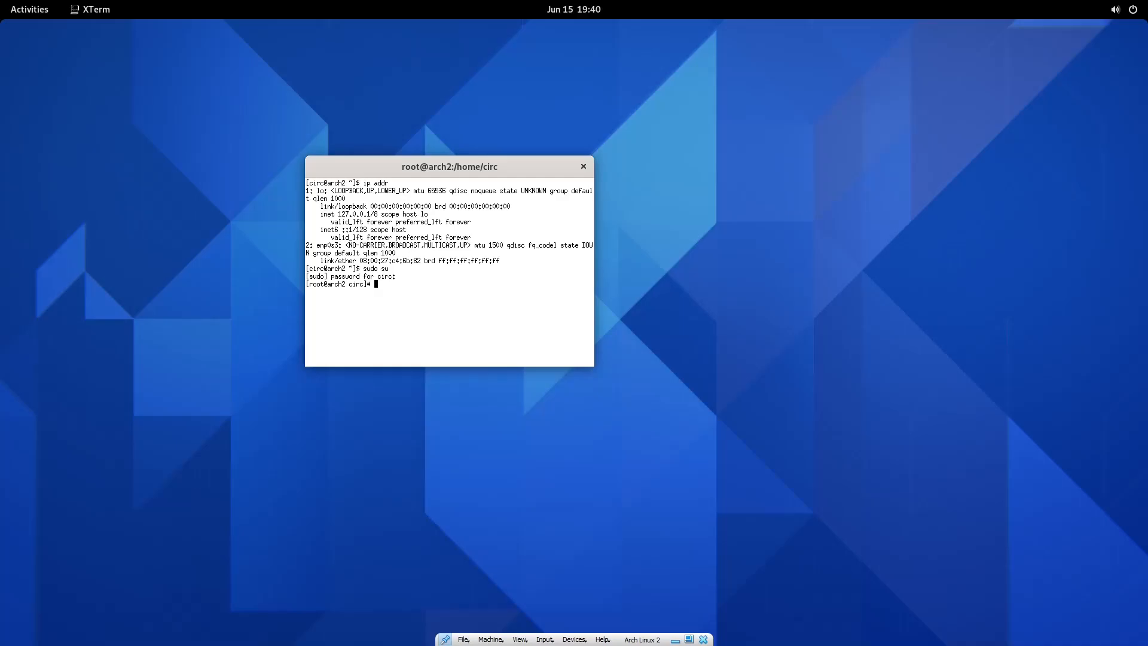
# Stop the dhcpcd service, run dhcpcd enp0s3 (waits for carrier), and leave full screen.
pyautogui.write('systemcl')
pyautogui.write('l stop dhcpcd')
pyautogui.press('Return')
pyautogui.write('dhcli')
pyautogui.press('BackSpace')
pyautogui.press('BackSpace')
pyautogui.write('pcd')
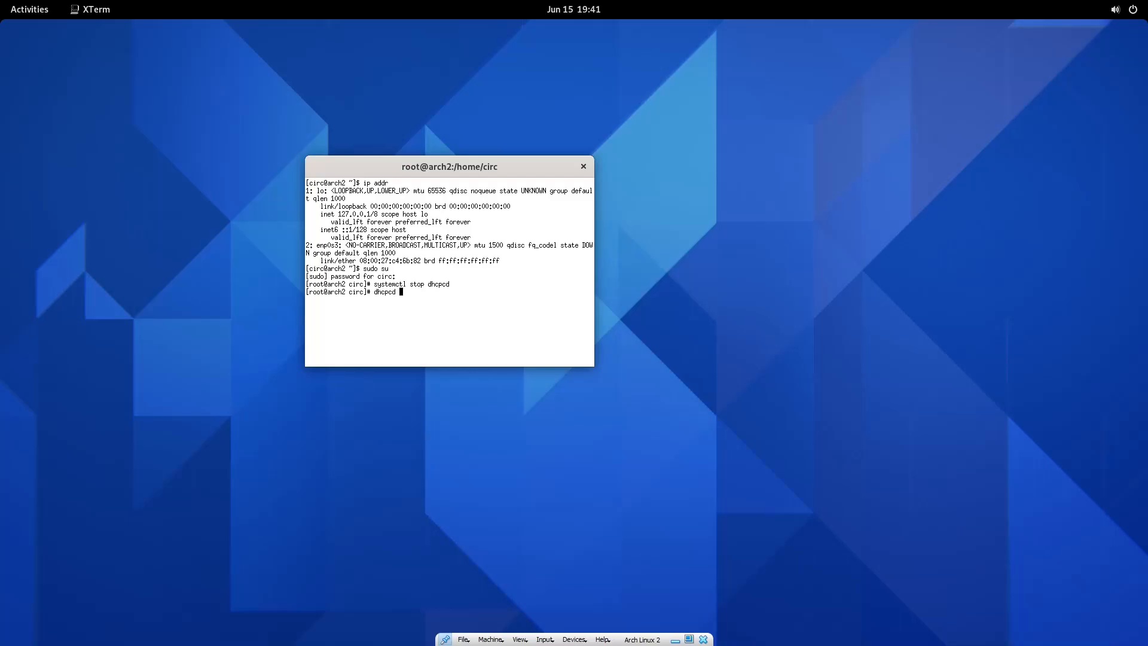
pyautogui.press('BackSpace')
pyautogui.press('BackSpace')
pyautogui.press('BackSpace')
pyautogui.press('BackSpace')
pyautogui.press('BackSpace')
pyautogui.press('BackSpace')
pyautogui.press('BackSpace')
pyautogui.write('dhcpcd')
pyautogui.write('enp0s3')
pyautogui.press('Return')
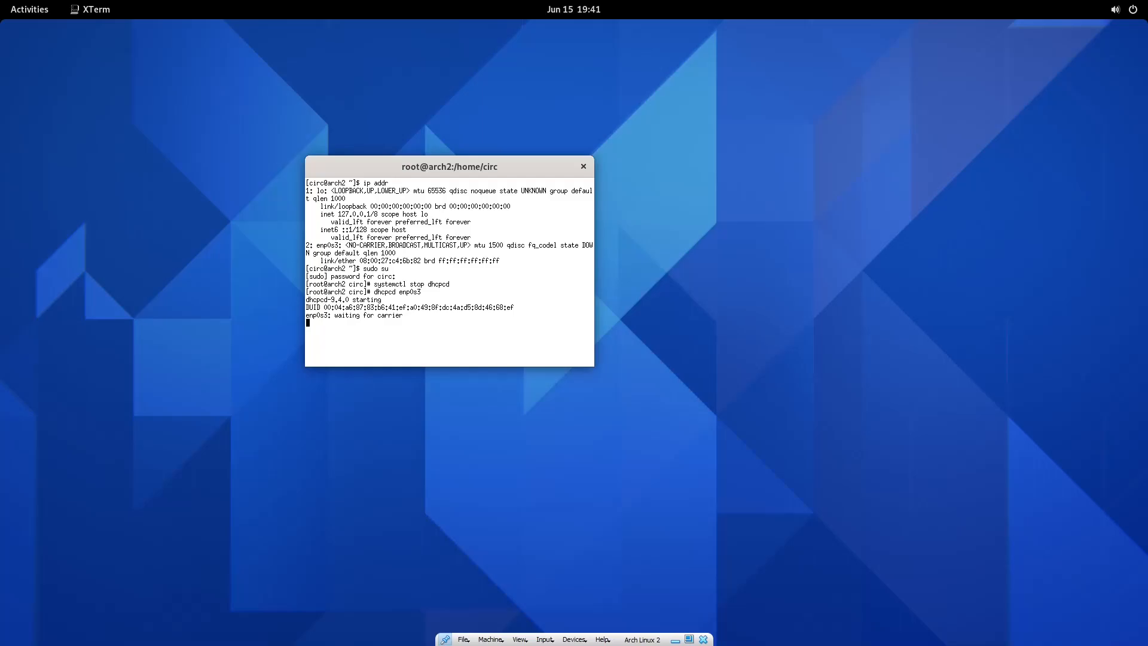
pyautogui.hotkey('ctrl', 'f')
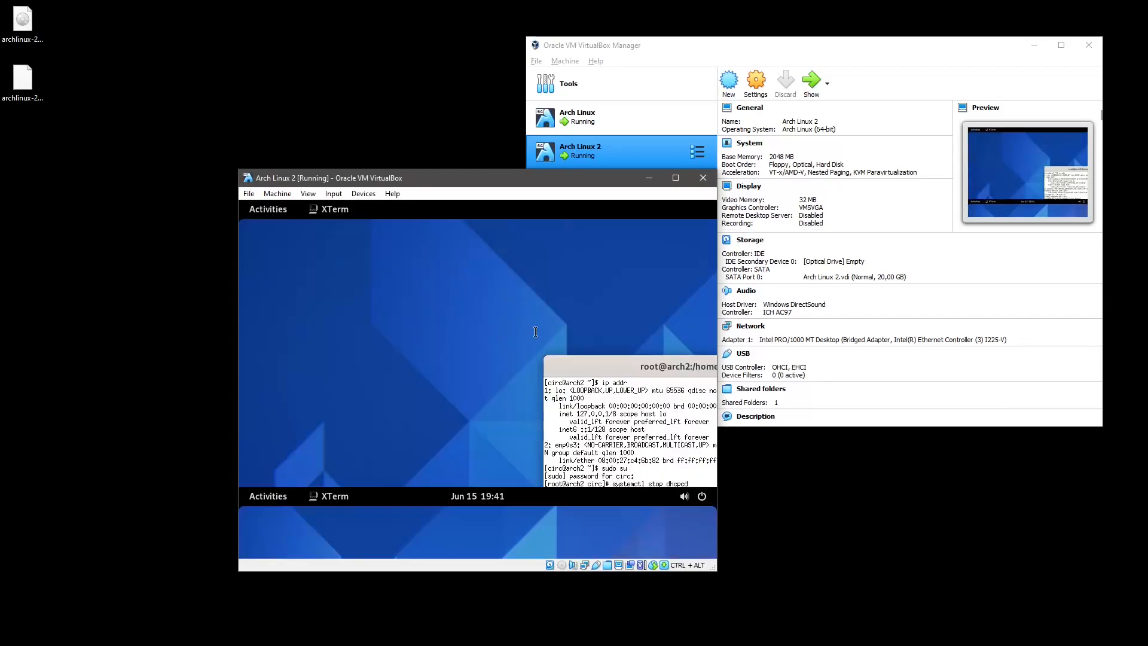
# Take Arch Linux 2 out of full screen and reposition its windows beside the Manager.
pyautogui.moveTo(538, 178); pyautogui.dragTo(475, 128)
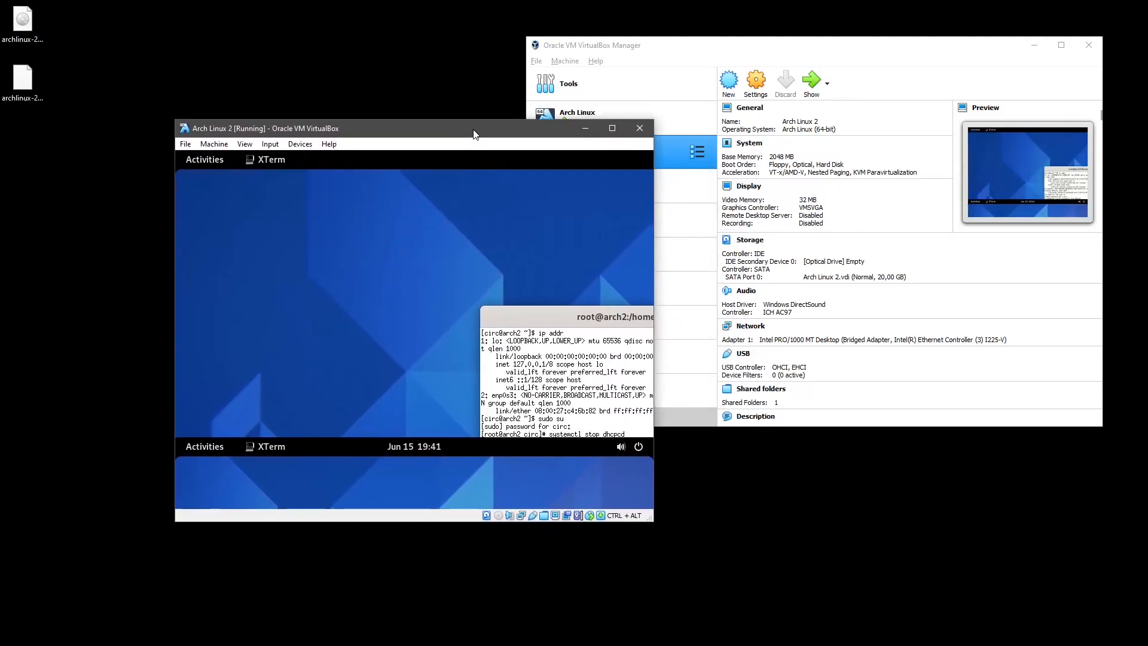
pyautogui.hotkey('ctrl', 'alt', 'f')
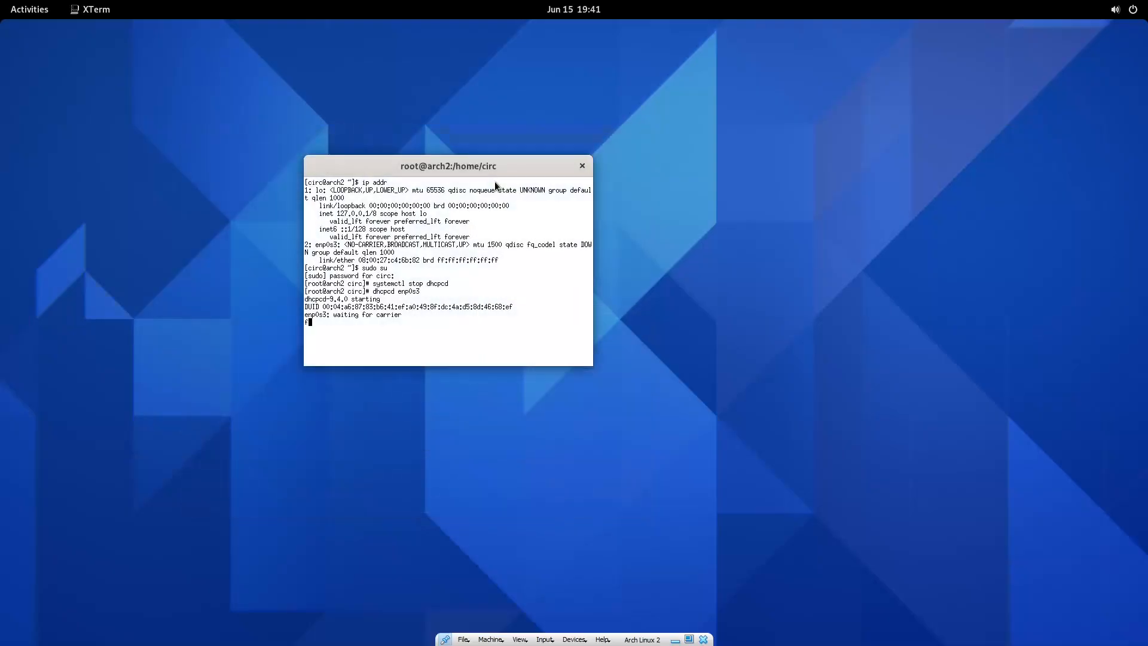
pyautogui.hotkey('ctrl', 'alt', 'f')
pyautogui.moveTo(447, 249); pyautogui.dragTo(402, 243)
pyautogui.moveTo(434, 138); pyautogui.dragTo(288, 145)
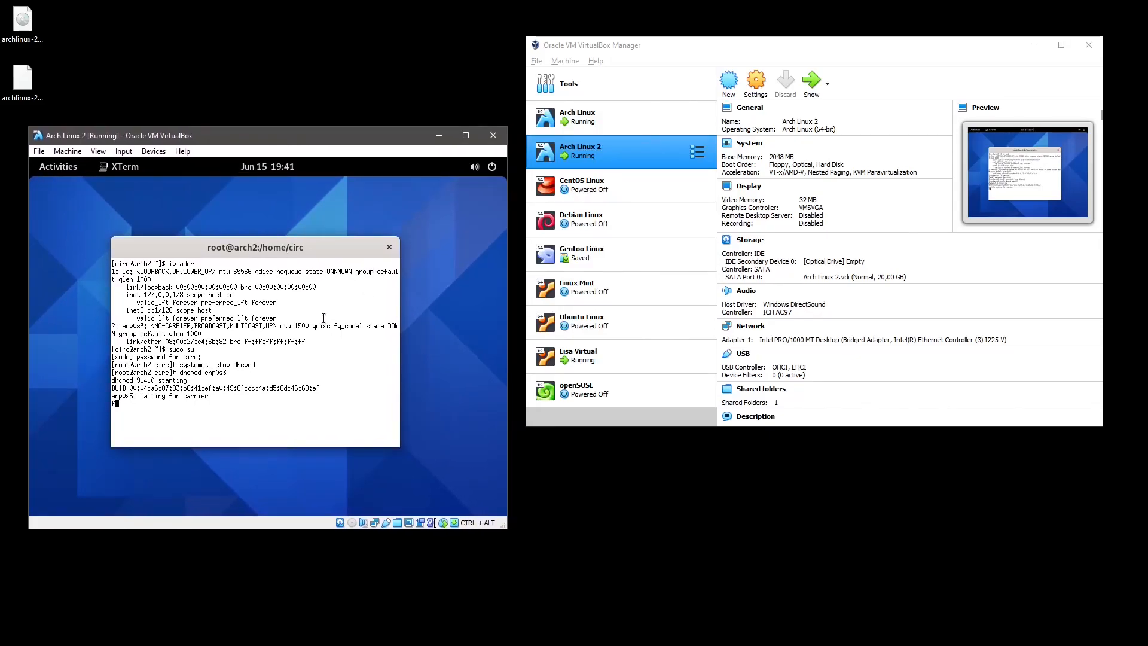
pyautogui.press('BackSpace')
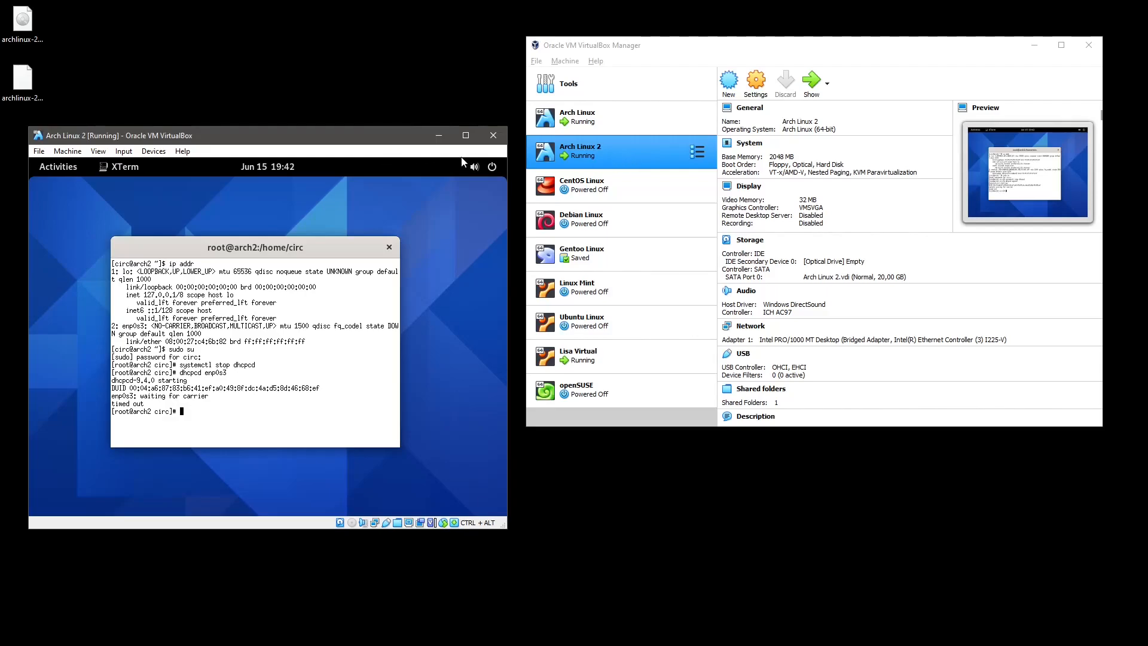
# Power off the Arch Linux 2 guest from GNOME's Power Off / Log Out menu.
pyautogui.click(482, 166)
pyautogui.click(389, 271)
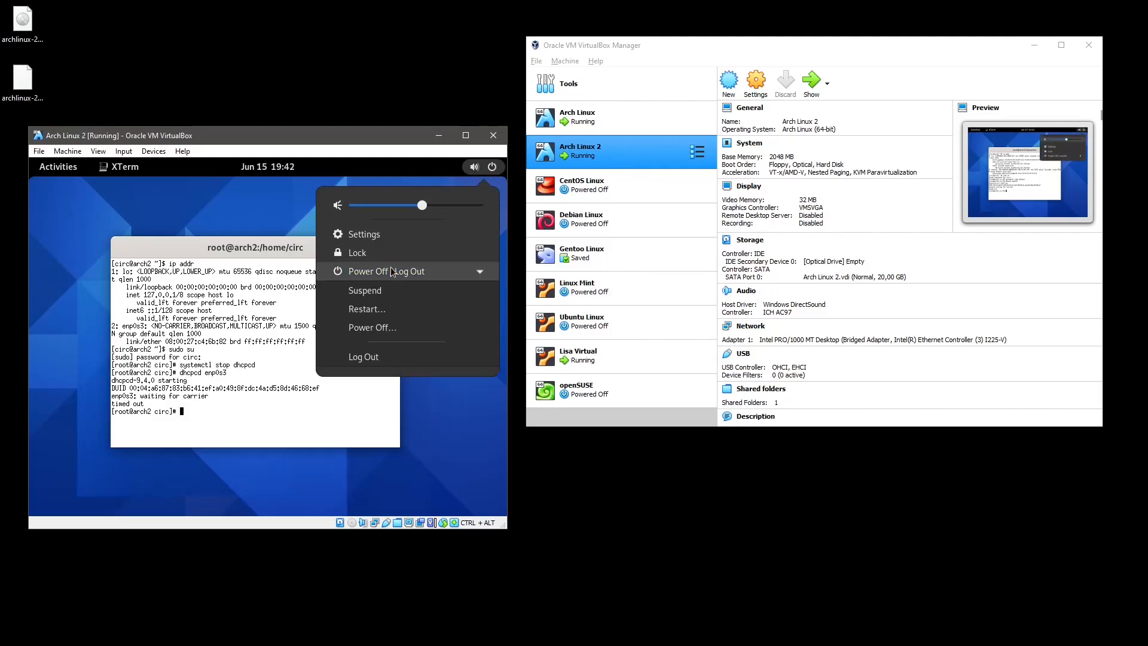
pyautogui.click(370, 330)
pyautogui.click(297, 369)
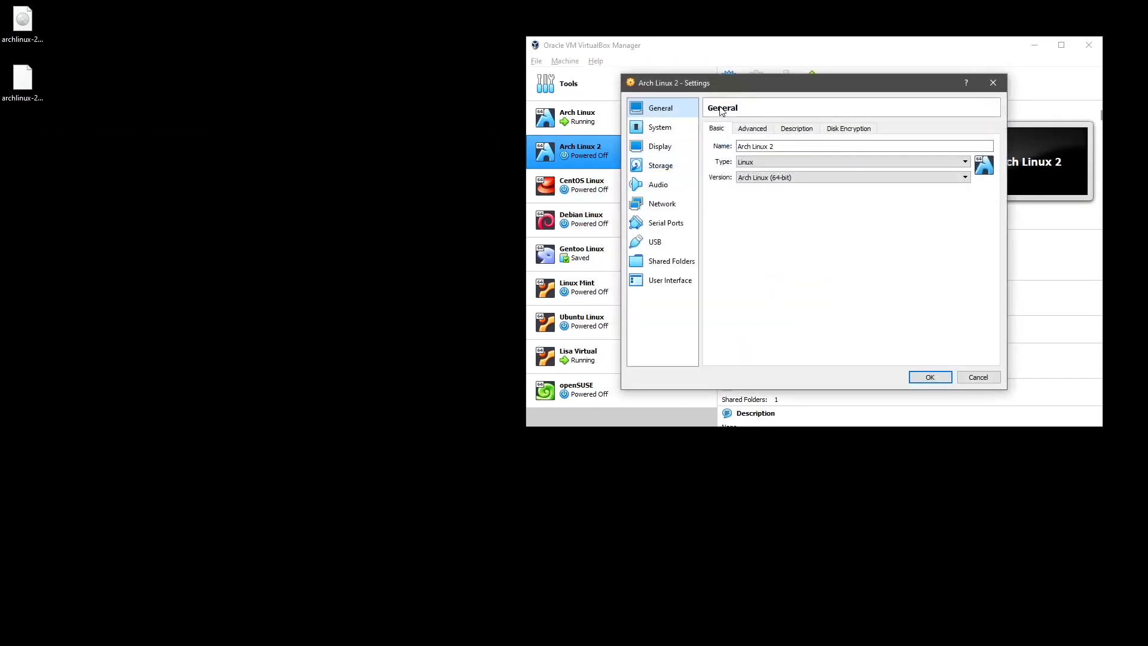
# On the Network settings page, disable Adapter 1.
pyautogui.click(670, 206)
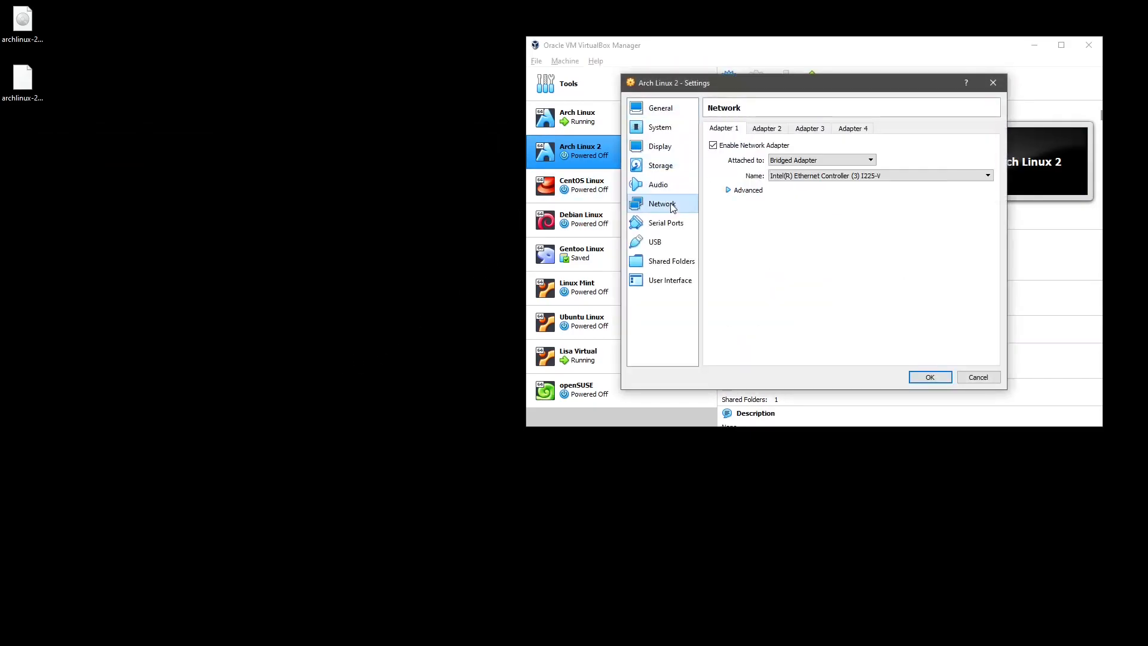
pyautogui.moveTo(756, 86); pyautogui.dragTo(487, 101)
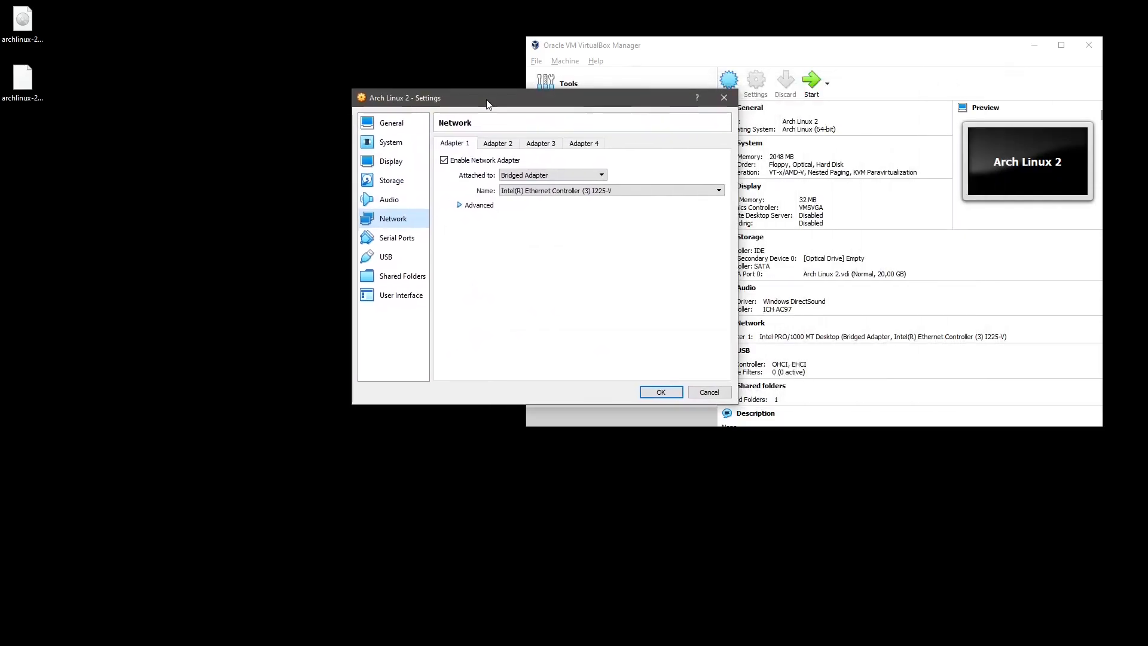
pyautogui.click(478, 162)
# Enable Adapter 2 as Bridged Adapter on Intel I225-V, keeping promiscuous mode Deny, and save.
pyautogui.click(499, 143)
pyautogui.click(488, 160)
pyautogui.click(518, 175)
pyautogui.click(523, 199)
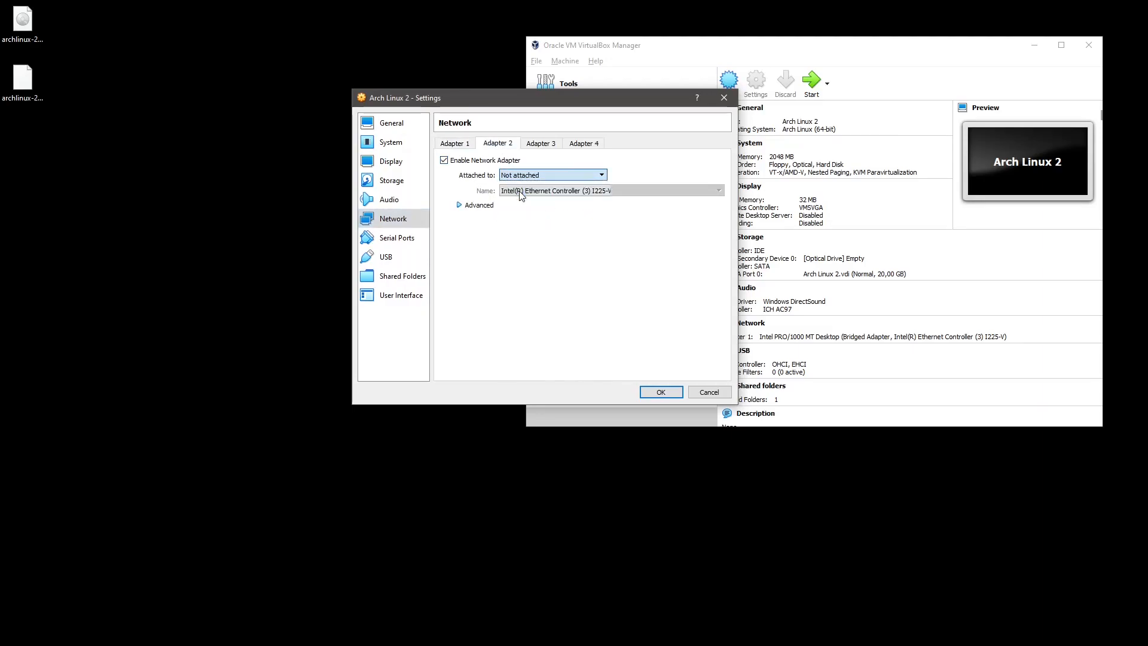
pyautogui.click(473, 207)
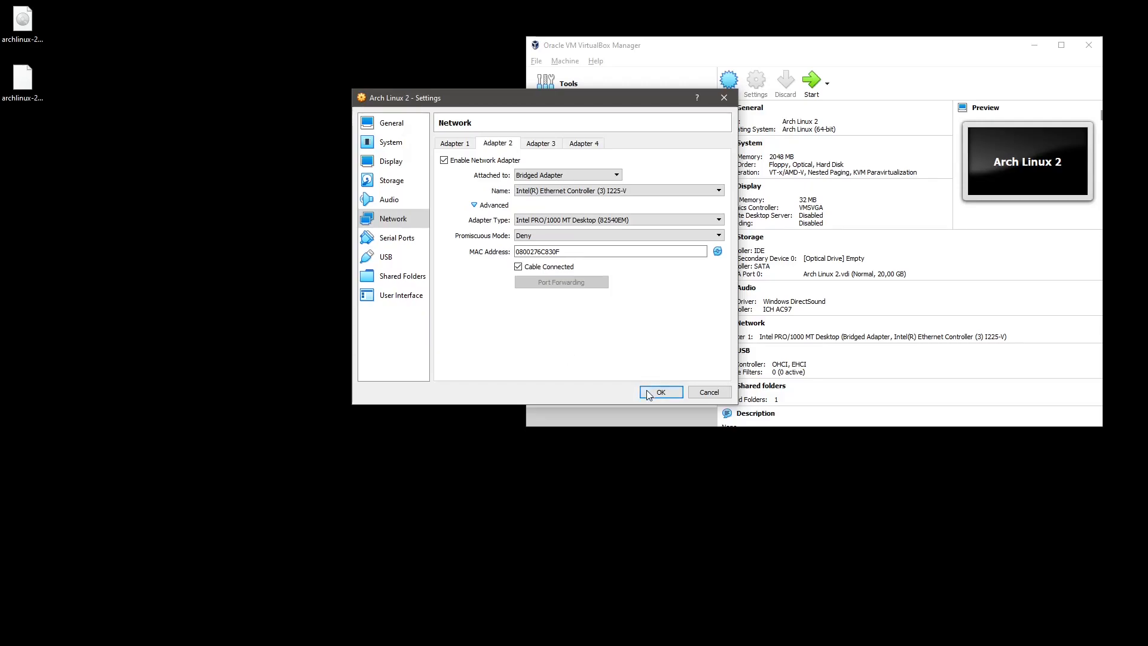
pyautogui.click(621, 237)
pyautogui.click(621, 240)
pyautogui.click(633, 190)
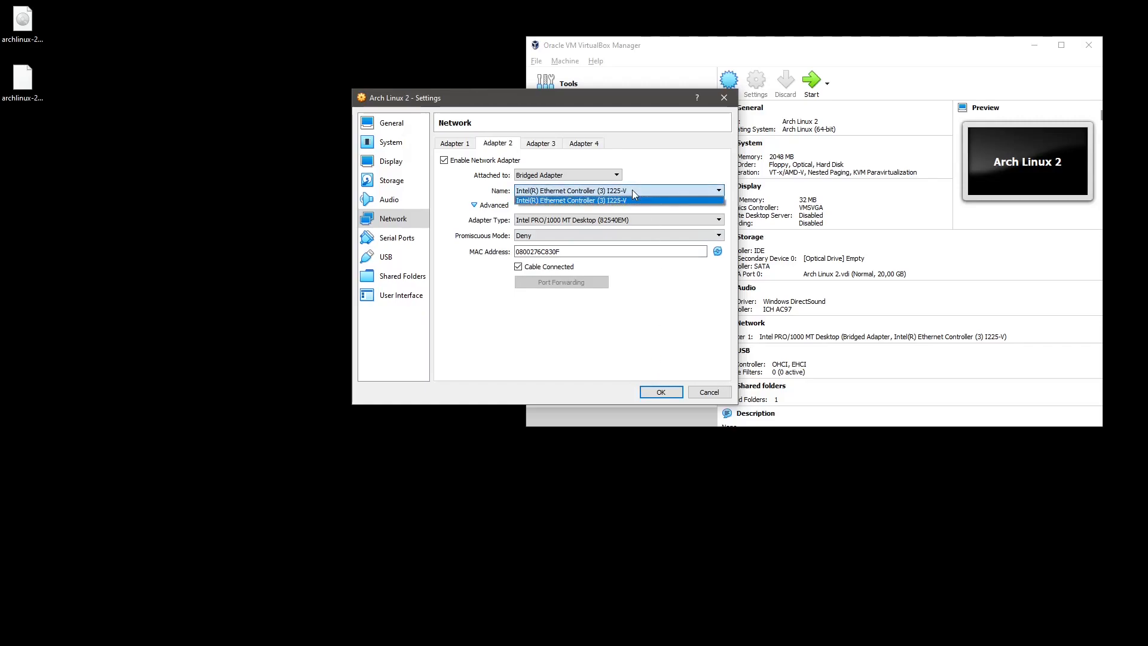
pyautogui.click(625, 221)
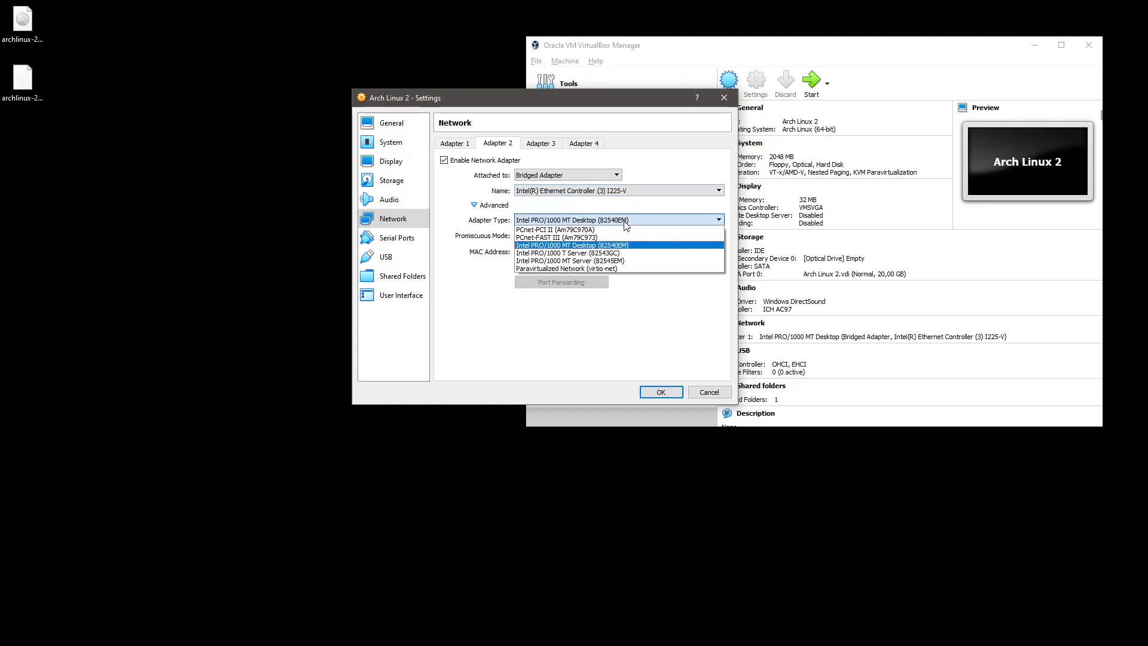
pyautogui.click(625, 222)
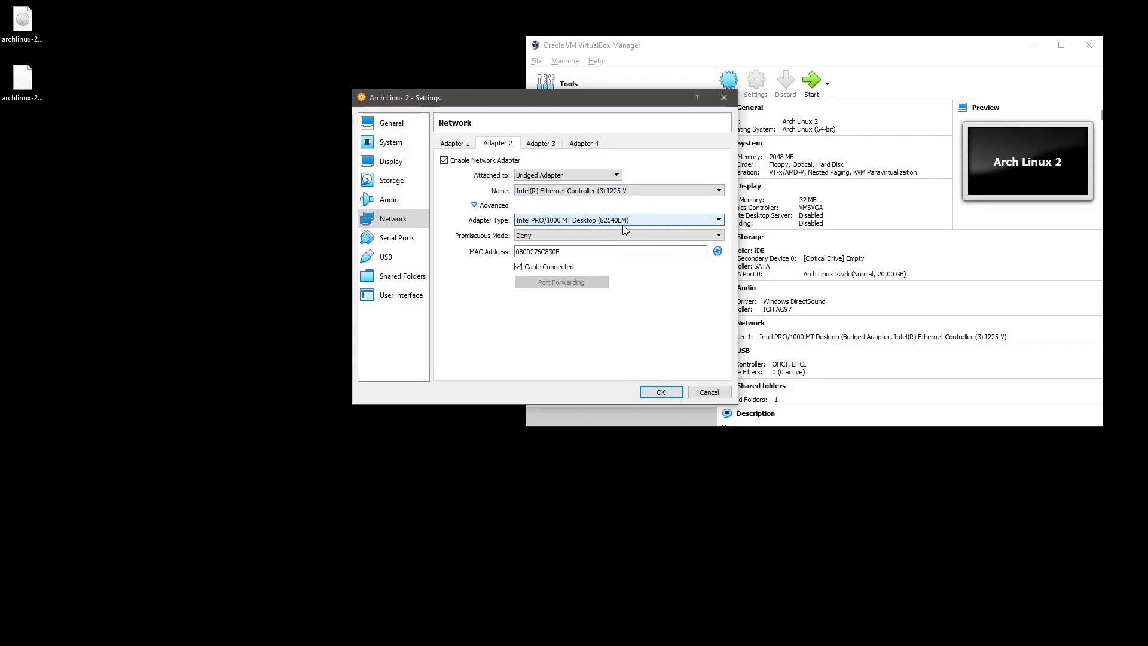
pyautogui.click(658, 393)
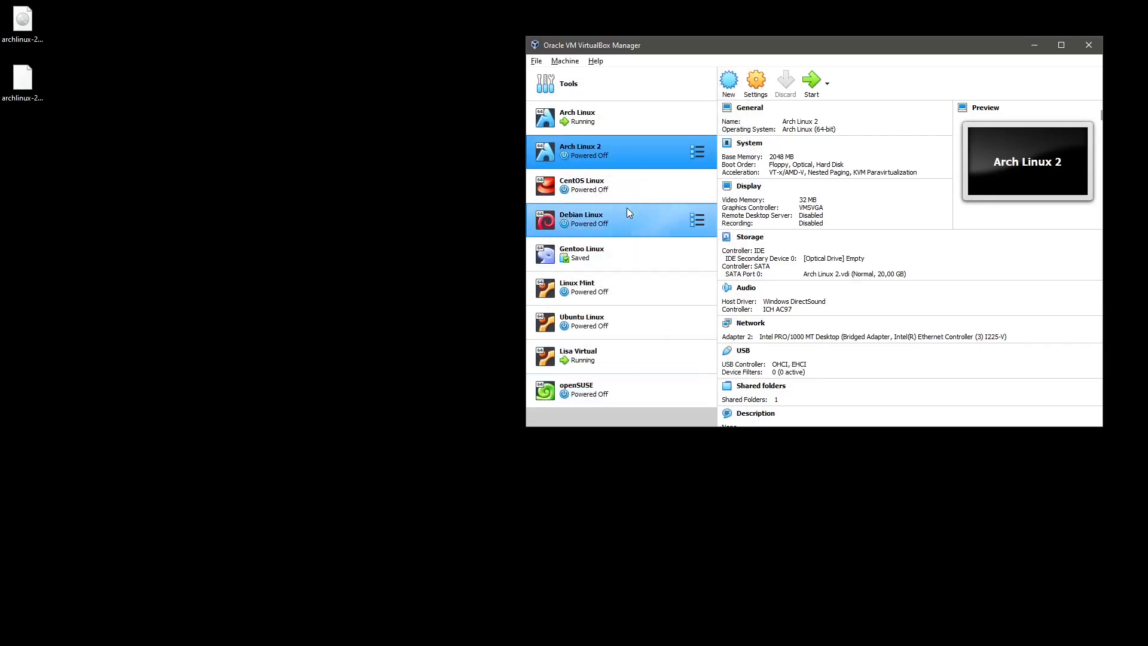
# Boot Arch Linux 2 and sign in to its GNOME desktop with the account password.
pyautogui.click(812, 80)
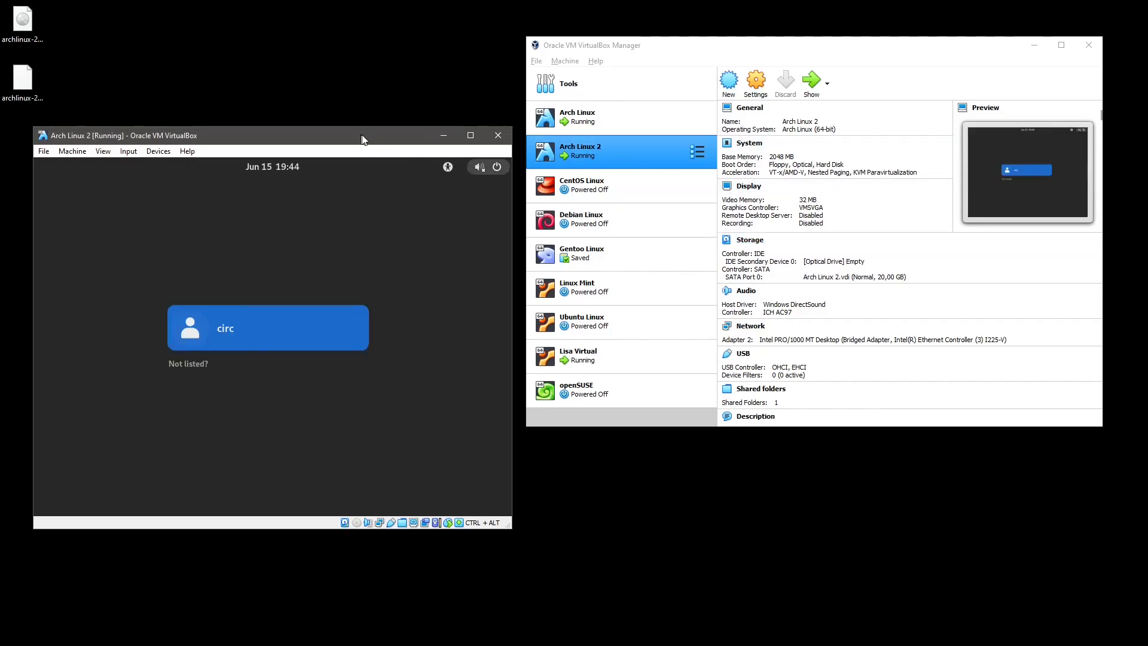
pyautogui.moveTo(358, 140); pyautogui.dragTo(638, 137)
pyautogui.click(514, 335)
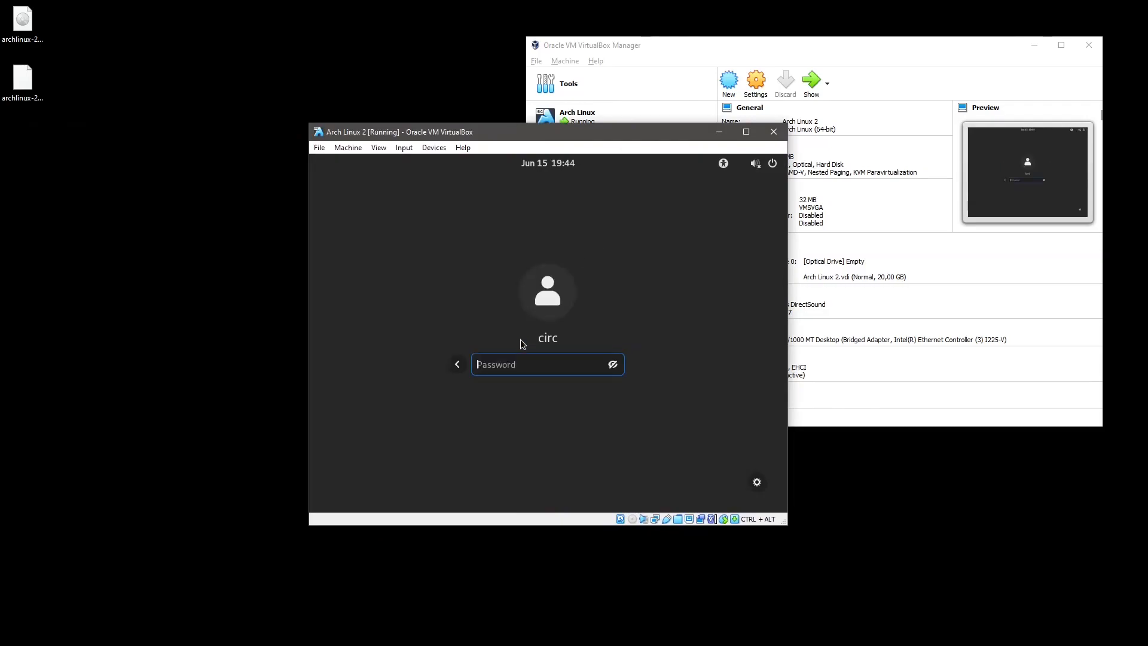
pyautogui.write('••••••••••••')
pyautogui.press('Return')
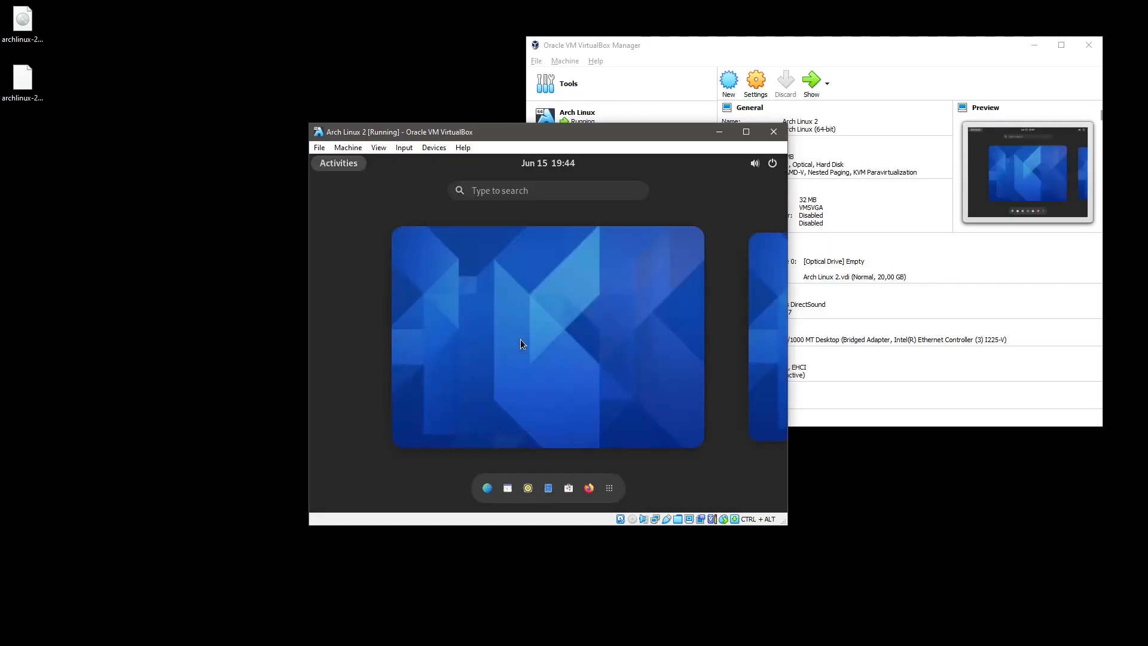
pyautogui.click(596, 456)
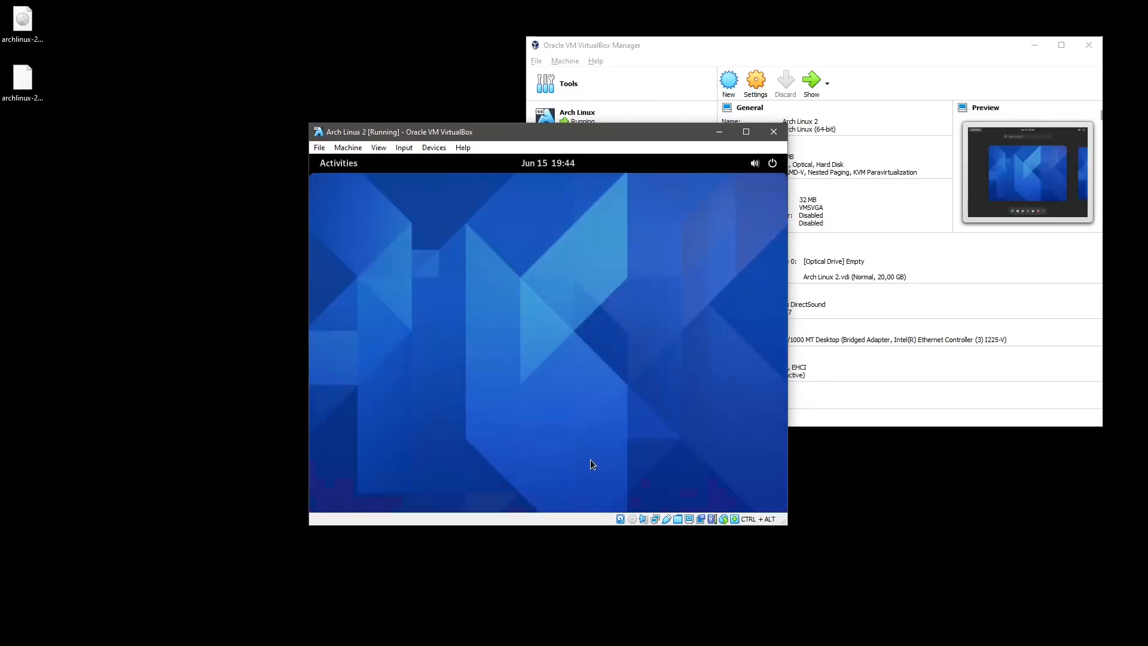
# Launch XTerm from Activities and become root with sudo su.
pyautogui.press('super')
pyautogui.write('x')
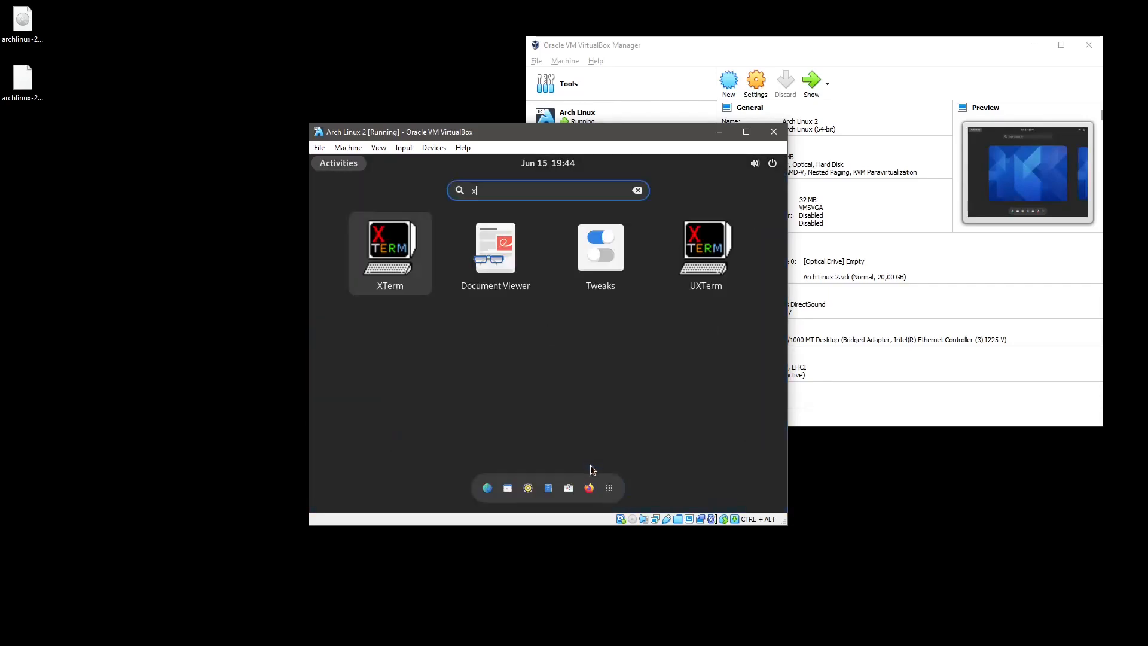
pyautogui.write('term')
pyautogui.press('Return')
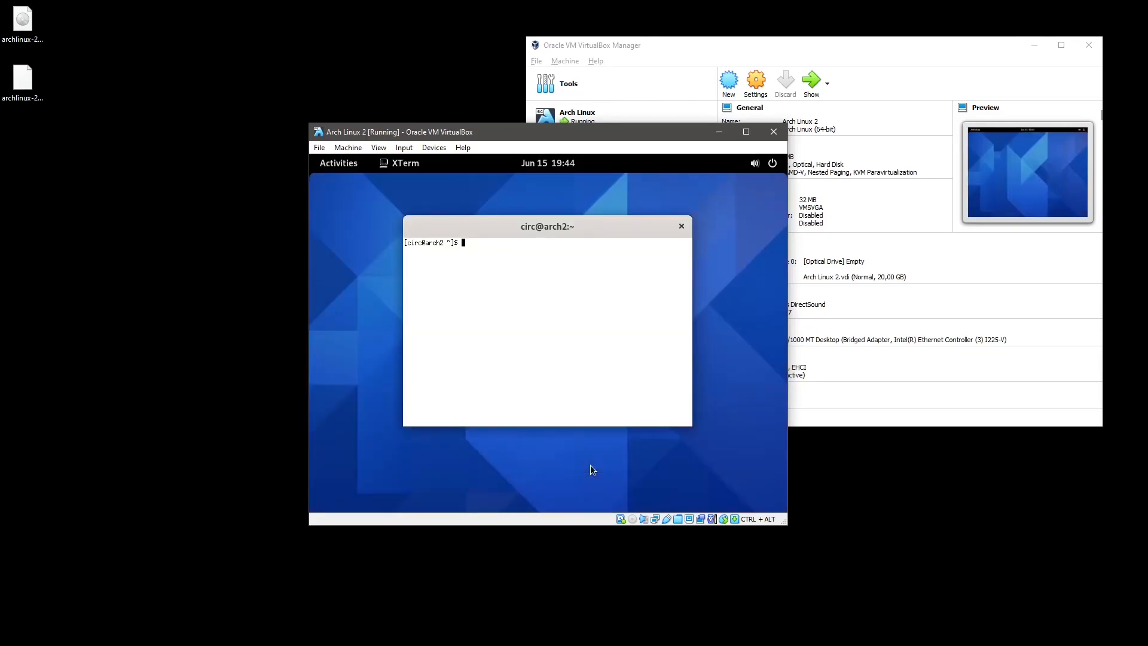
pyautogui.write('sudo su')
pyautogui.press('Return')
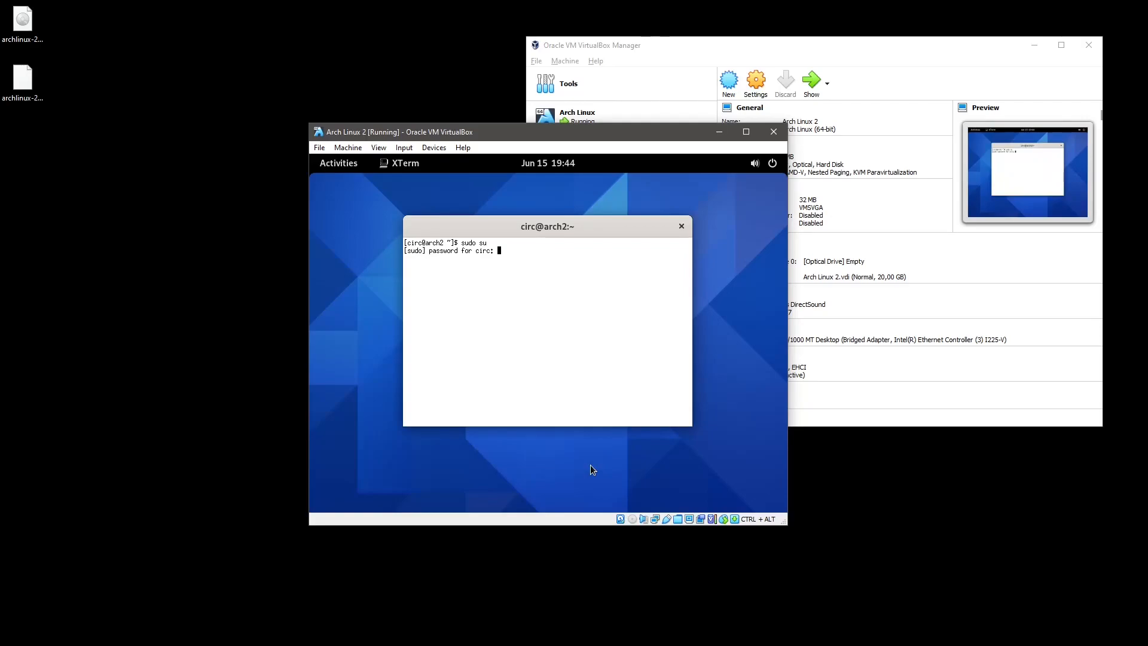
pyautogui.press('Return')
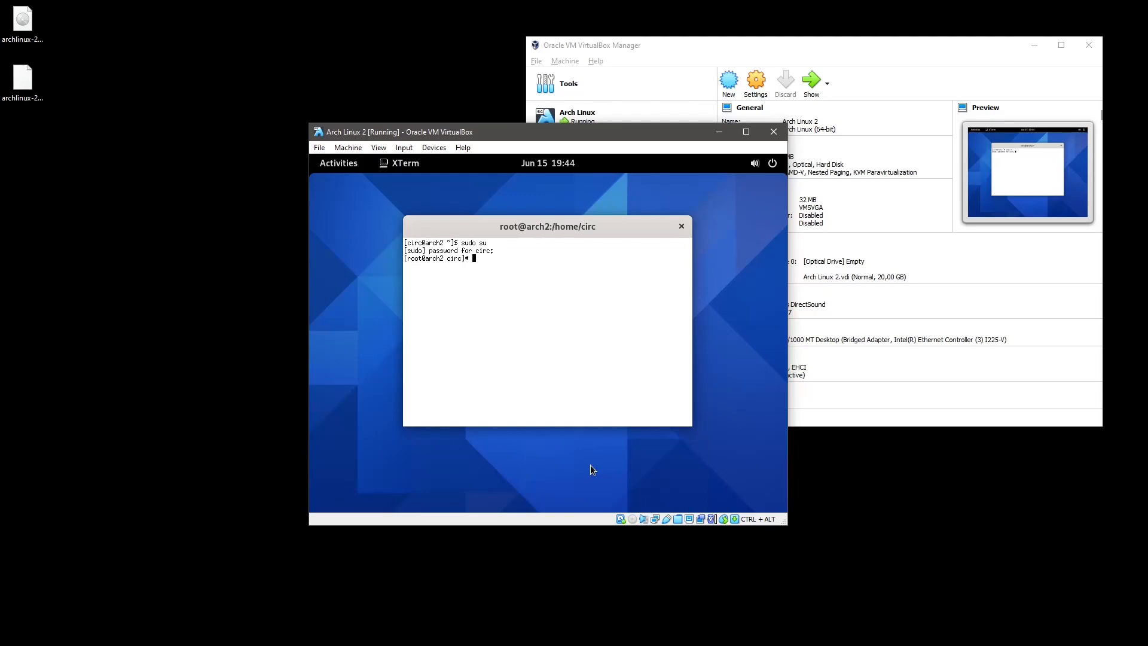
# Load the sv-latin1 keyboard layout with loadkeys.
pyautogui.write('loadkeys sv-latin1')
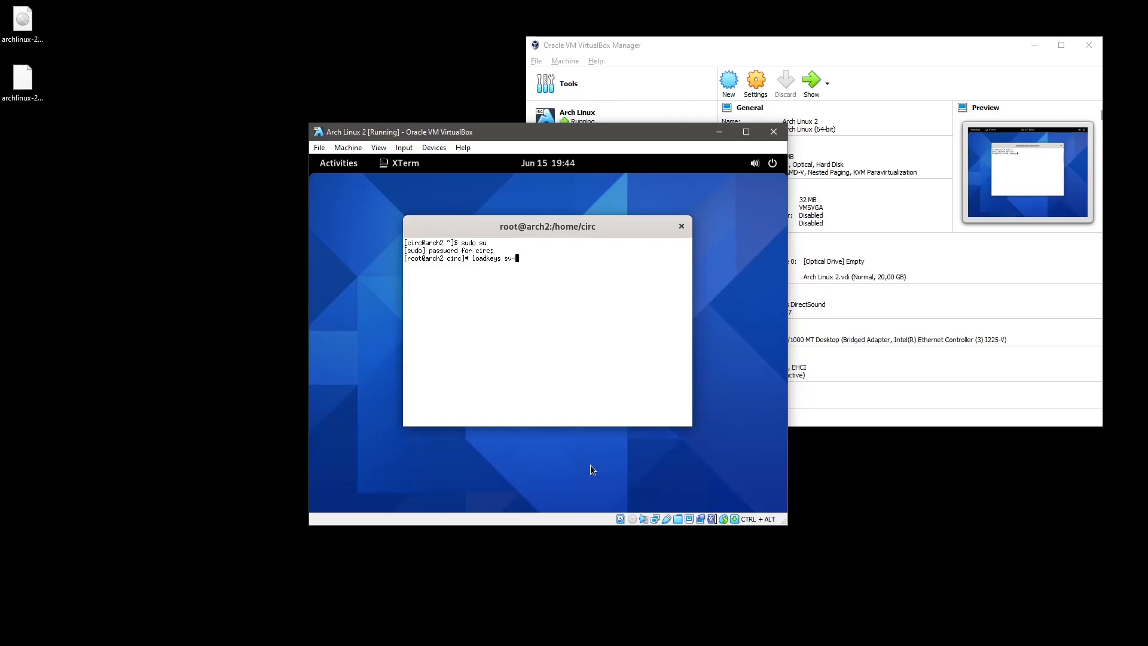
pyautogui.press('Return')
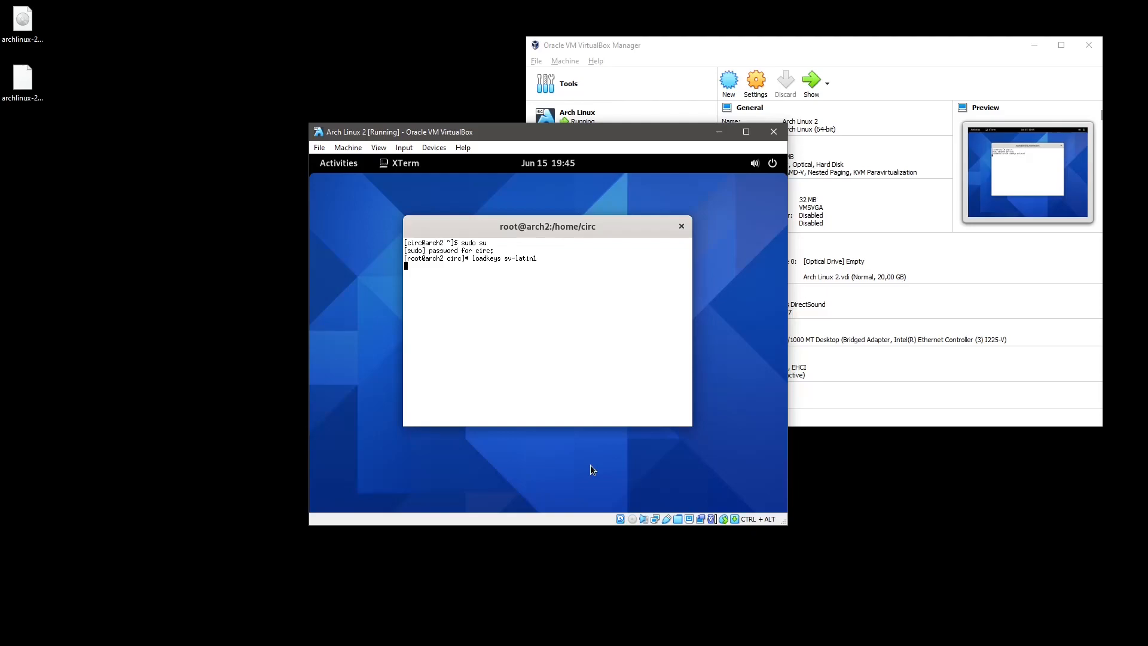
# Open /etc/hosts in vi from a fresh root prompt.
pyautogui.hotkey('ctrl', 'c')
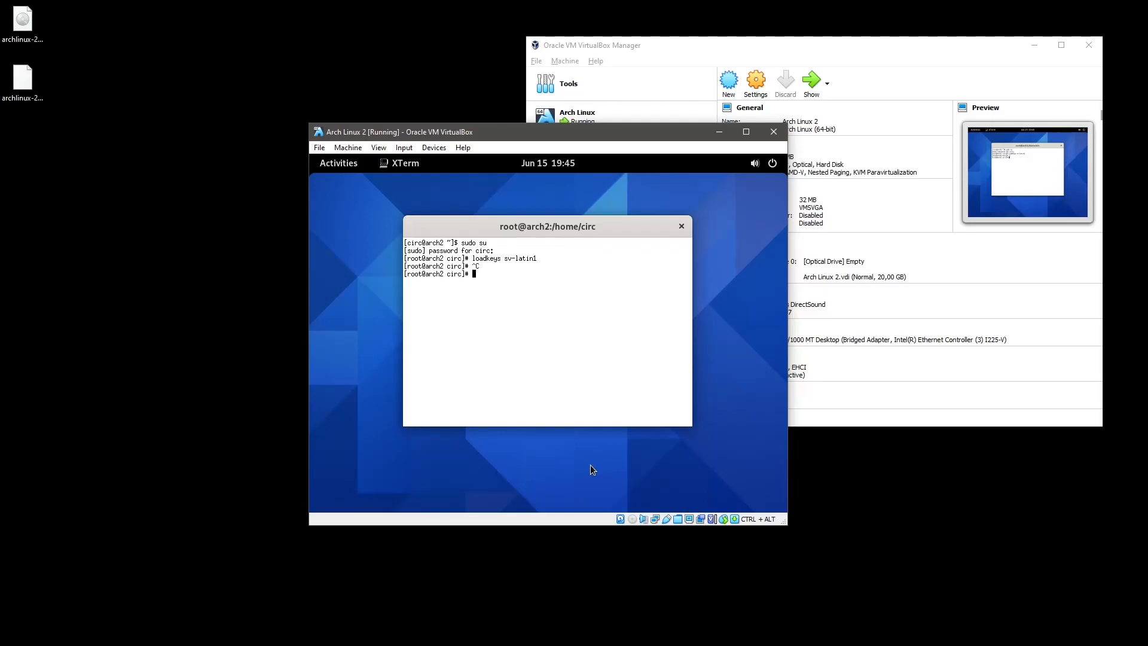
pyautogui.write('/')
pyautogui.press('BackSpace')
pyautogui.write('vi /etc/hostr')
pyautogui.press('BackSpace')
pyautogui.write('s')
pyautogui.press('Return')
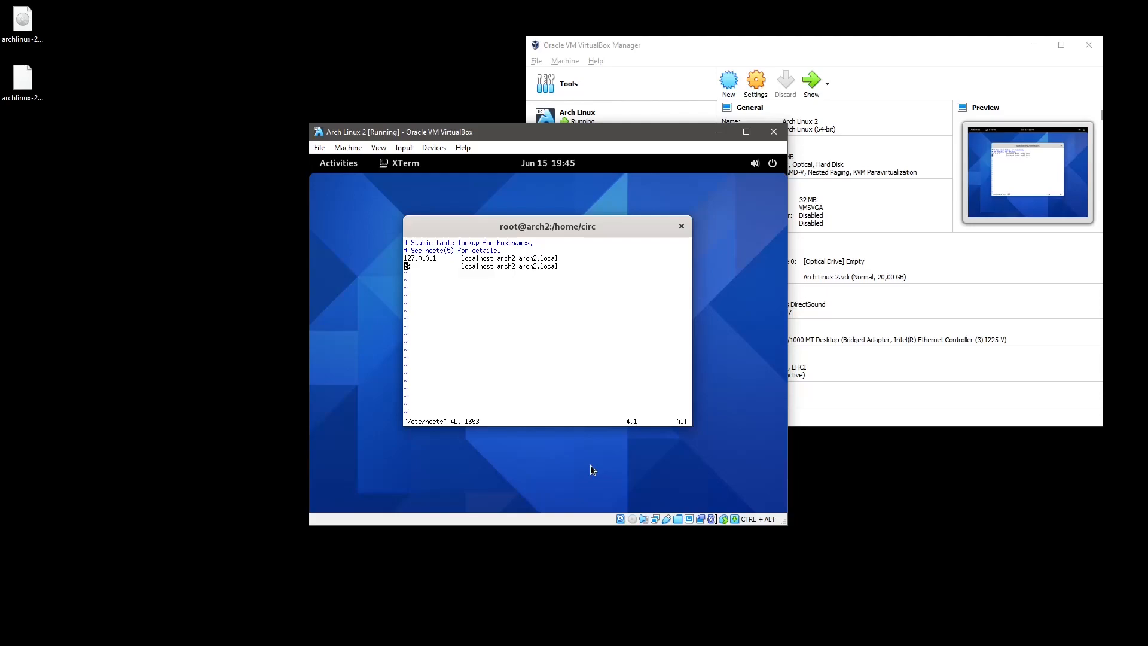
# Quit vi and run ip addr, showing 192.168.0.104/24 on enp0s8.
pyautogui.write(':q')
pyautogui.press('Return')
pyautogui.write('ip addr')
pyautogui.press('Return')
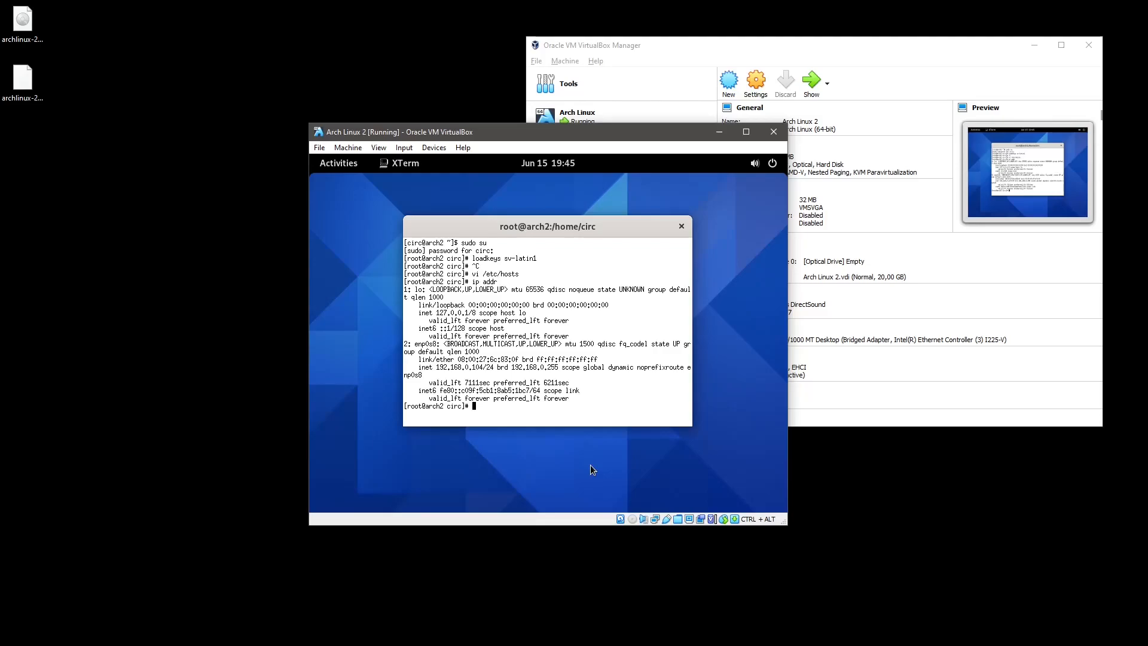
# Exit the root shell and close XTerm.
pyautogui.write('exit')
pyautogui.press('Return')
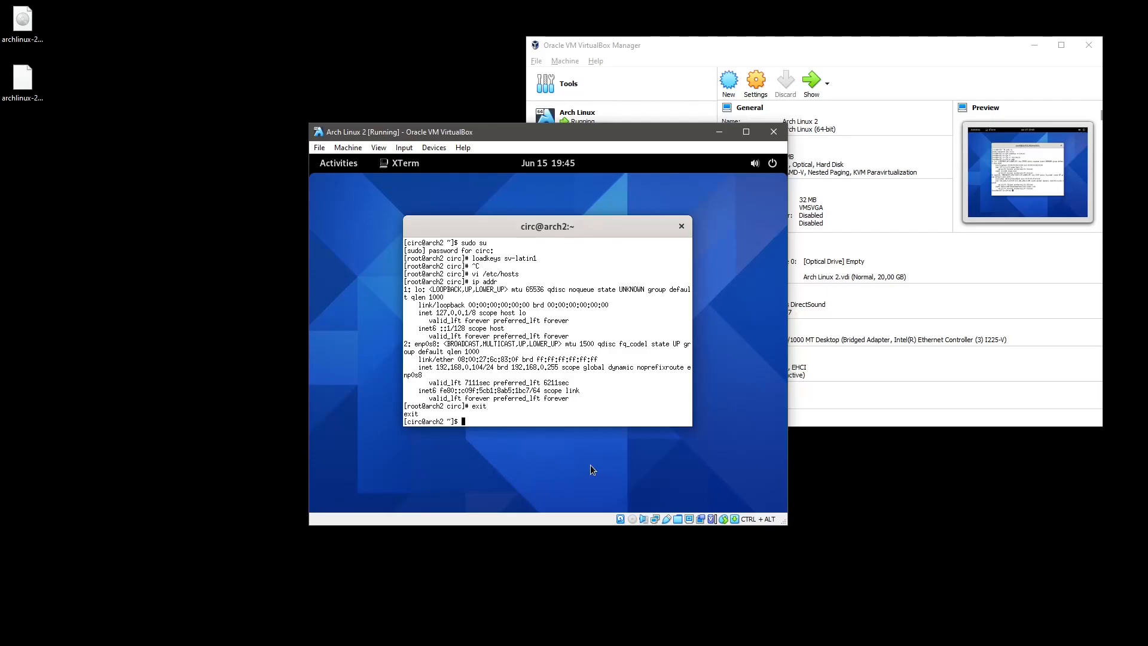
pyautogui.write('exit')
pyautogui.press('Return')
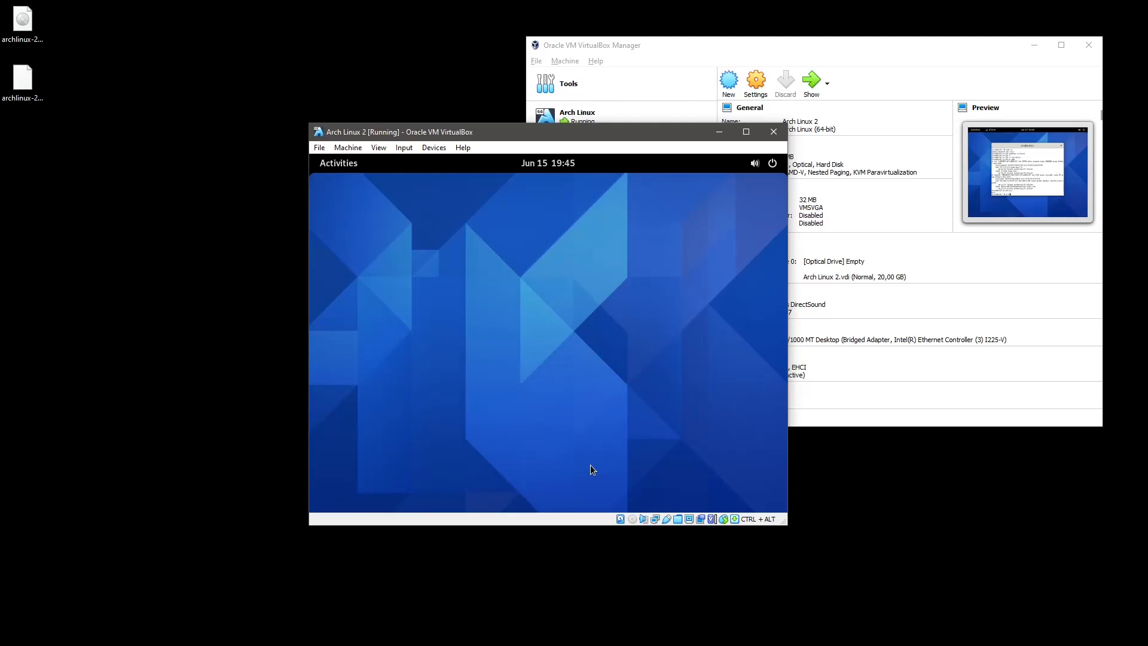
# Make the VM full-screen and load archlinux.org in the guest's Firefox.
pyautogui.hotkey('ctrl', 'alt', 'f')
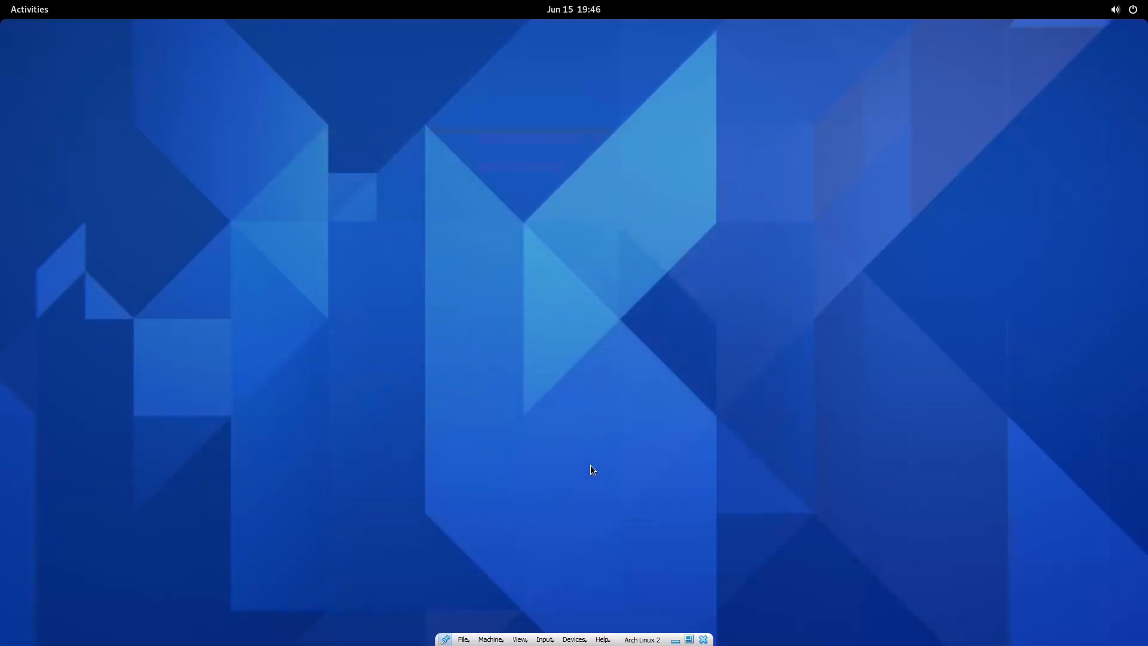
pyautogui.press('super')
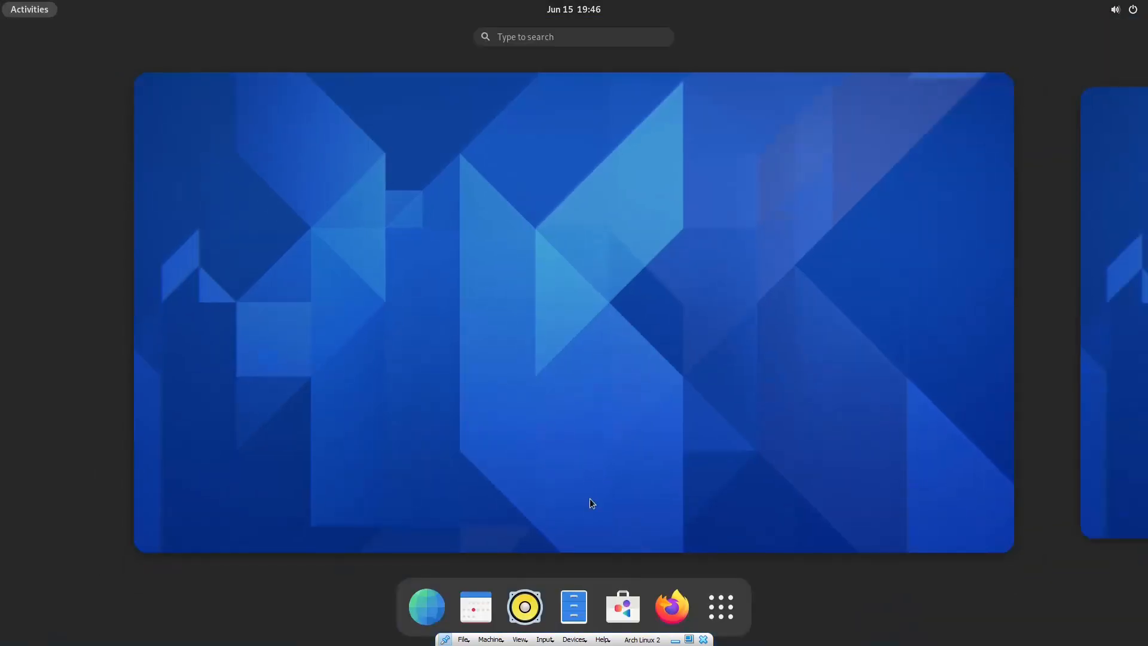
pyautogui.click(669, 605)
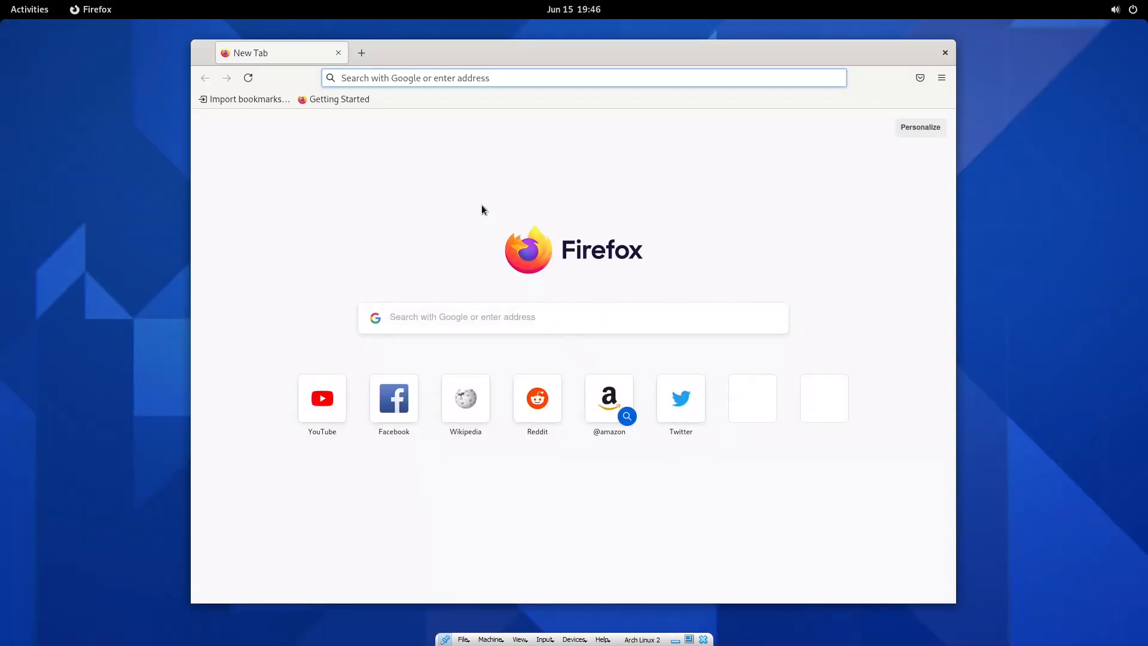
pyautogui.write('archlinu')
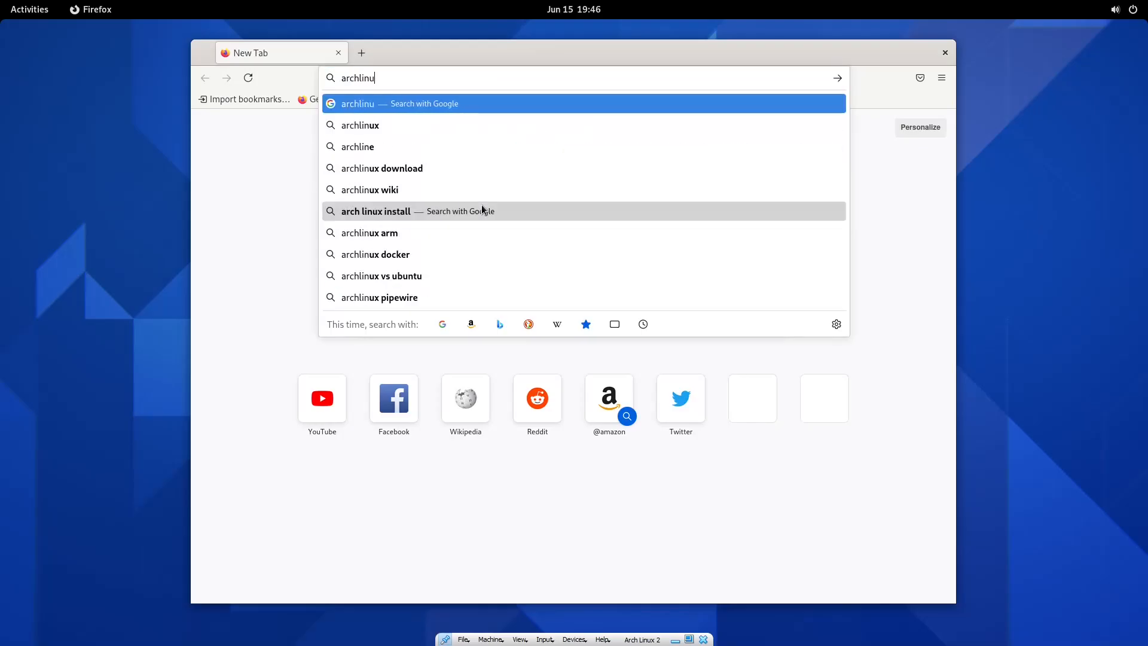
pyautogui.write('x.org')
pyautogui.press('Return')
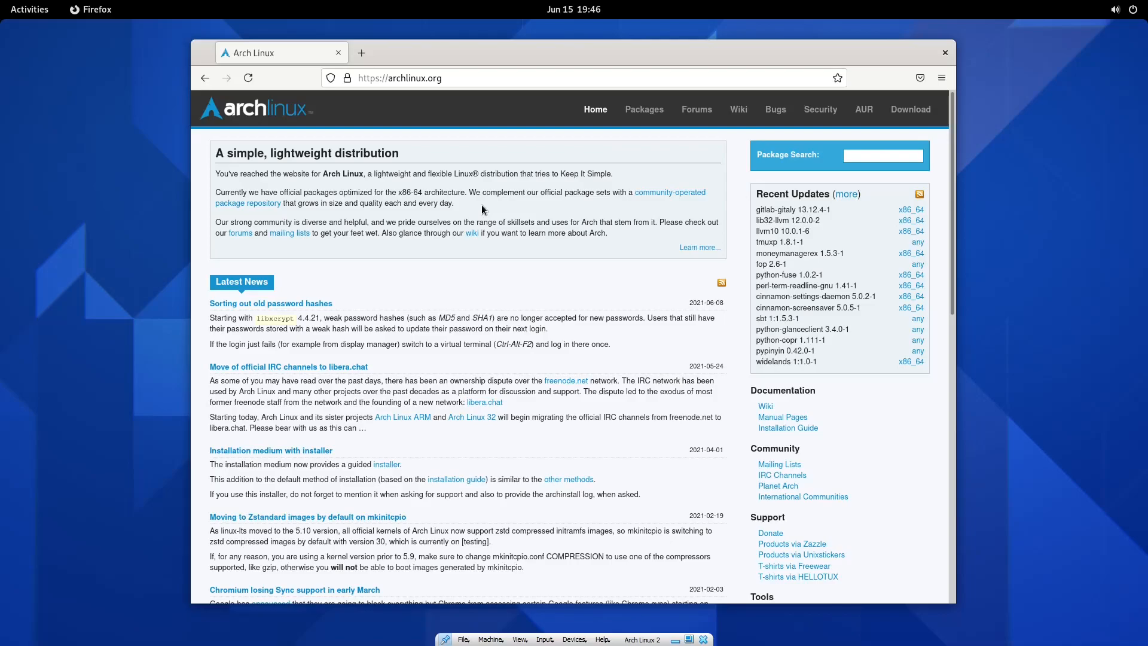
# Search Activities for 'termi', then dismiss the overview back to Firefox.
pyautogui.press('super')
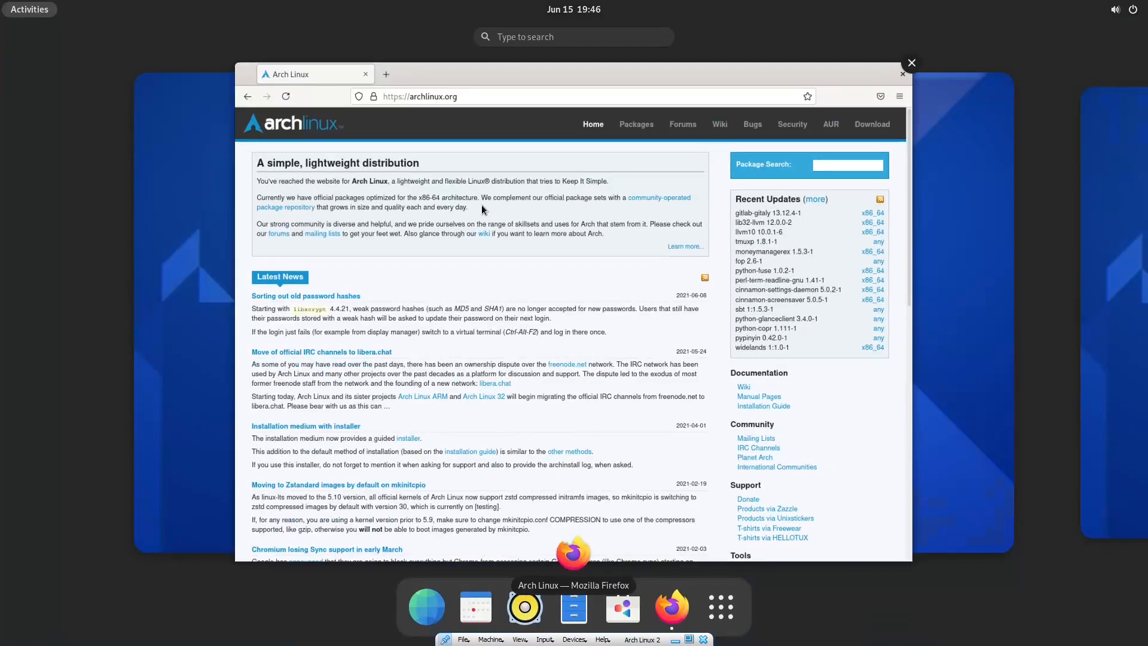
pyautogui.write('termi')
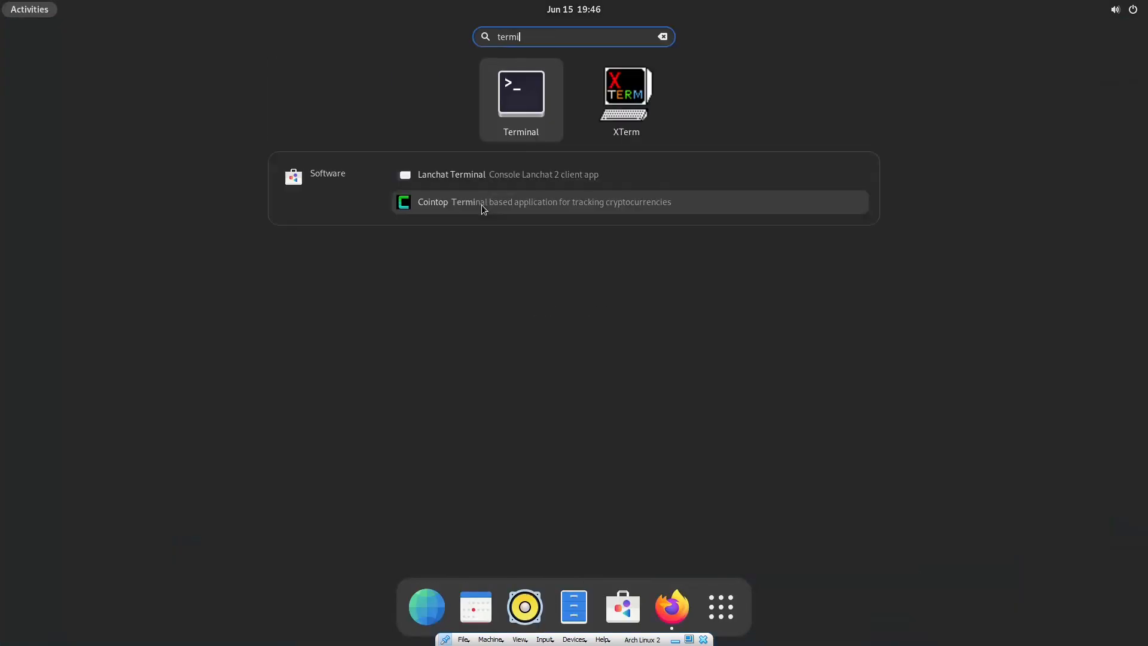
pyautogui.press('super')
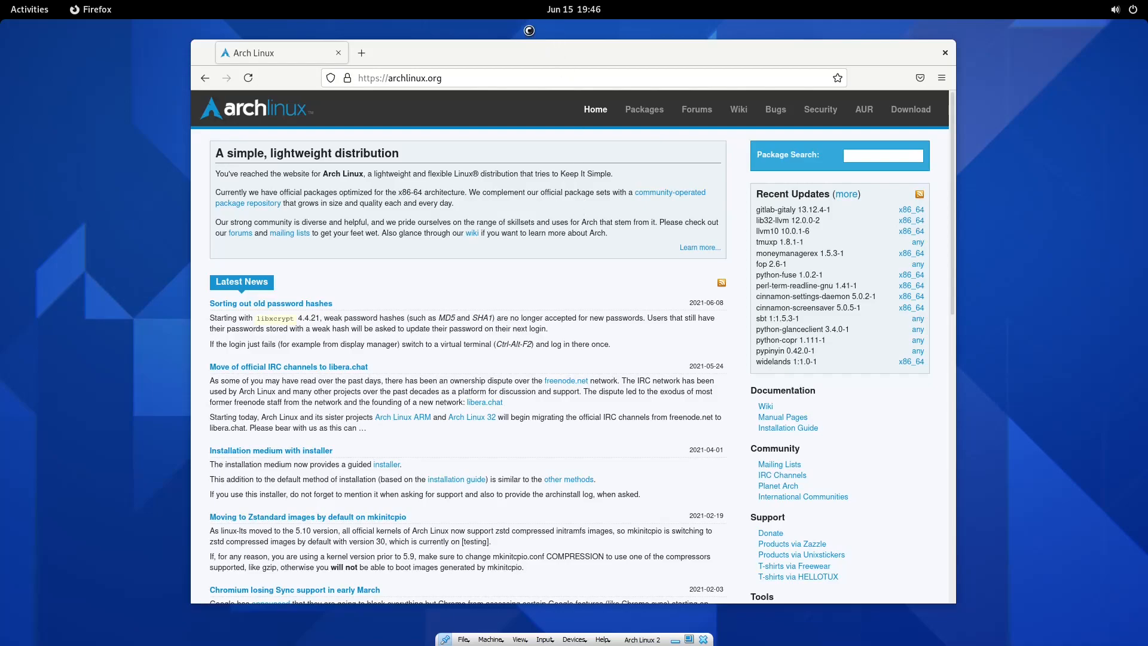
# Maximise Firefox, load youtube.com and accept YouTube's cookie terms.
pyautogui.moveTo(422, 58); pyautogui.dragTo(452, 56)
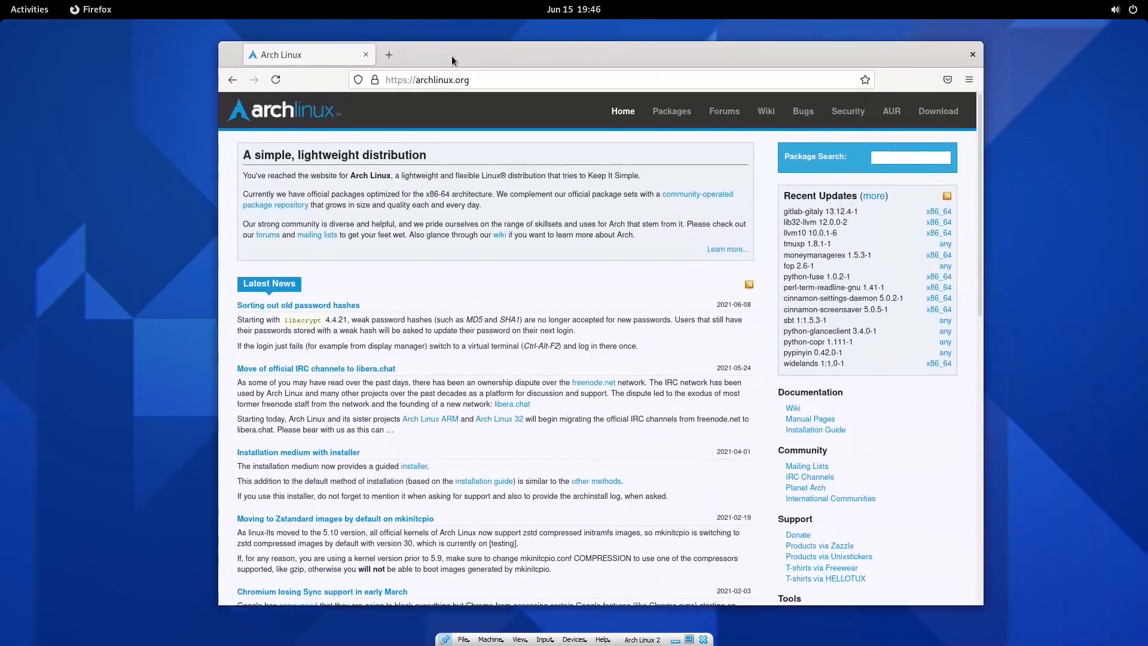
pyautogui.doubleClick(450, 56)
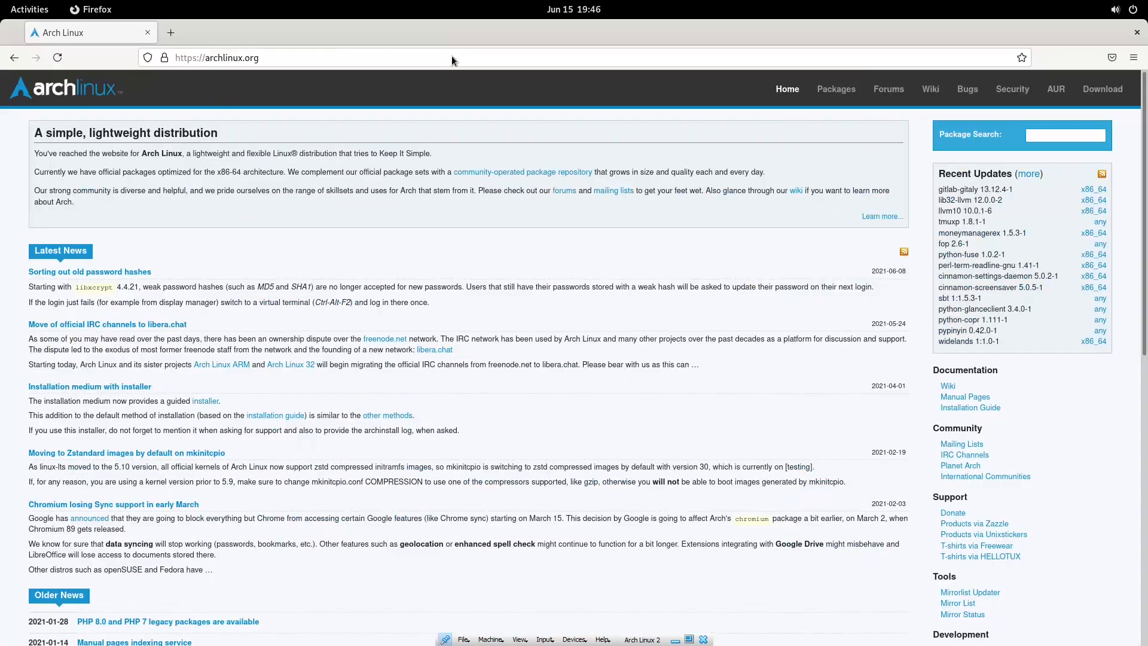
pyautogui.click(423, 61)
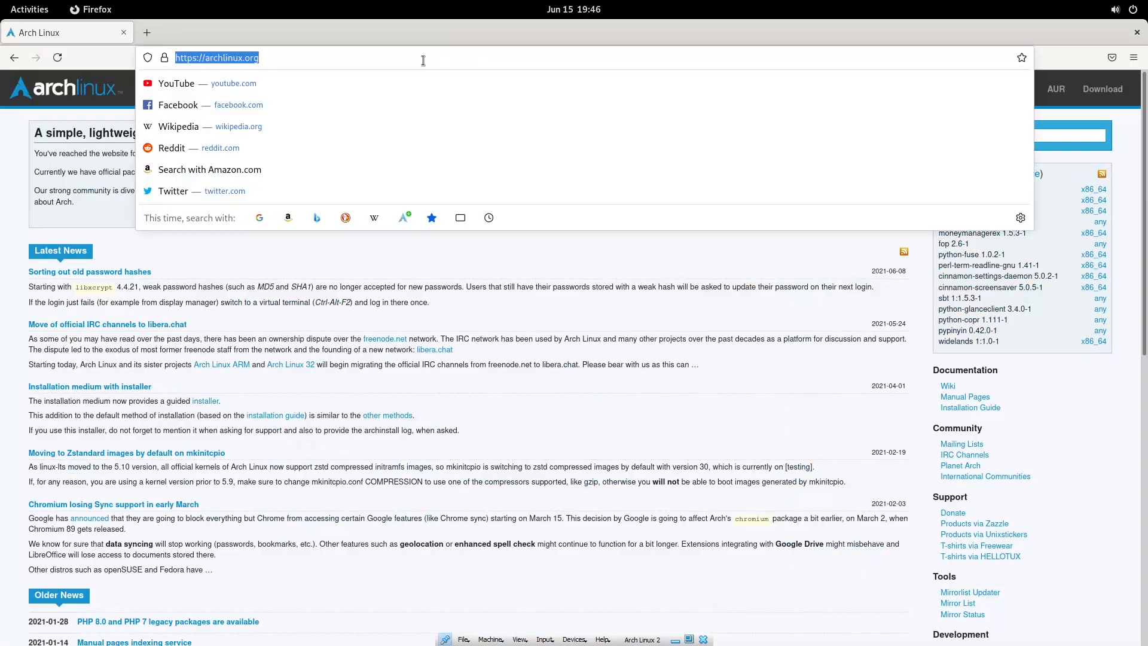
pyautogui.write('youtube.com')
pyautogui.press('Return')
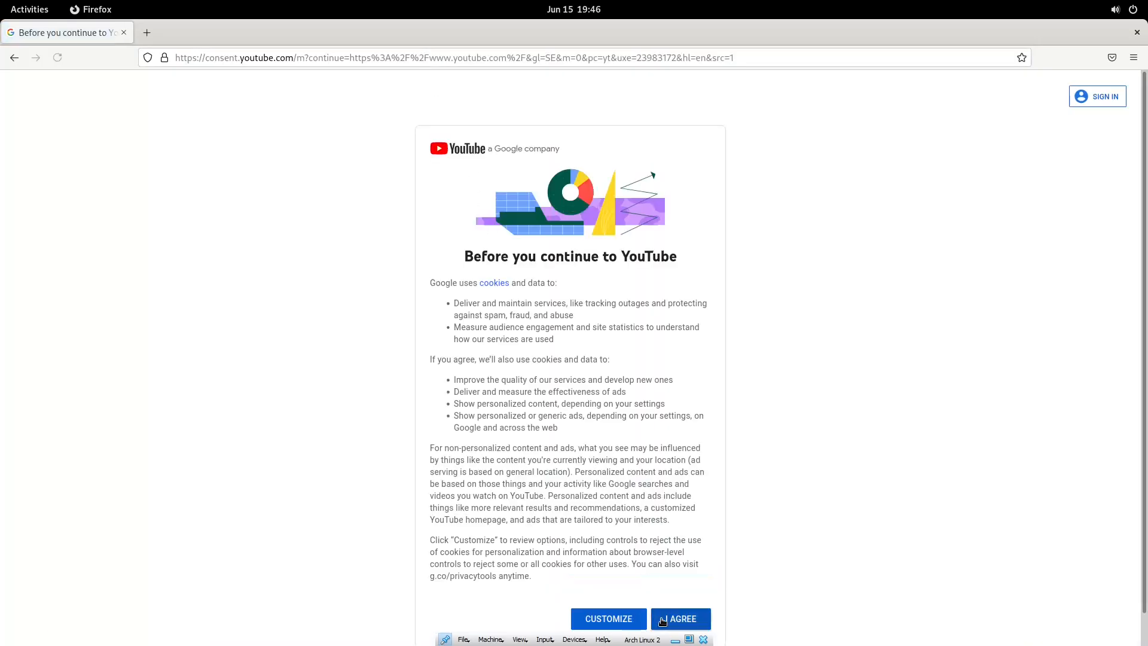
pyautogui.click(663, 619)
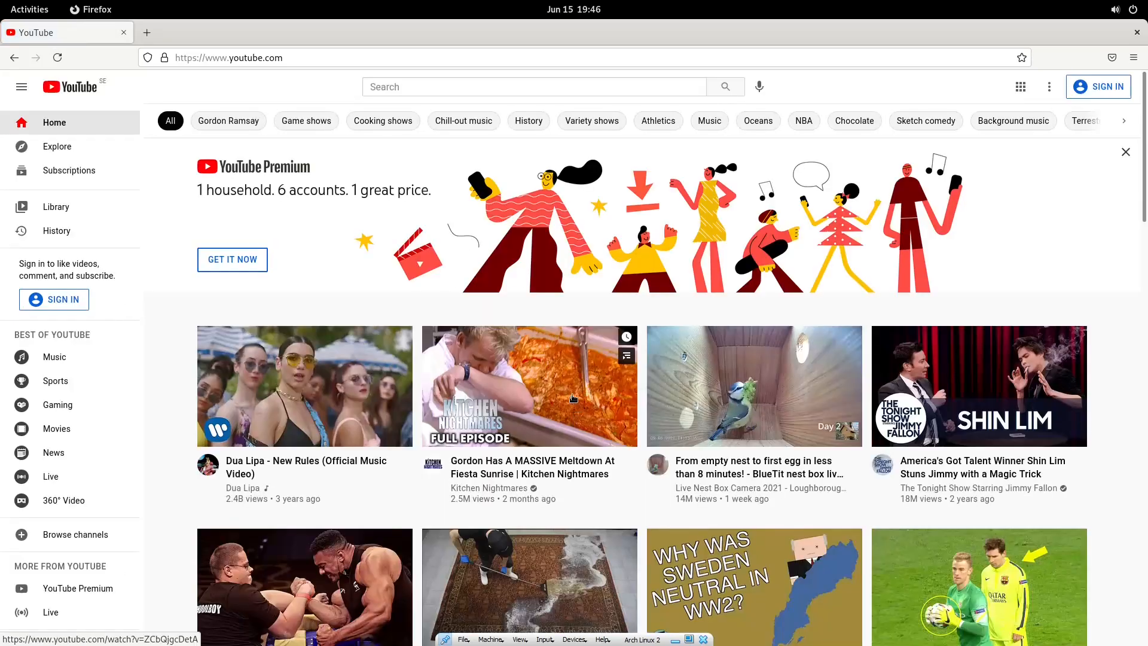
# Search YouTube for 'electric universe live'.
pyautogui.click(397, 88)
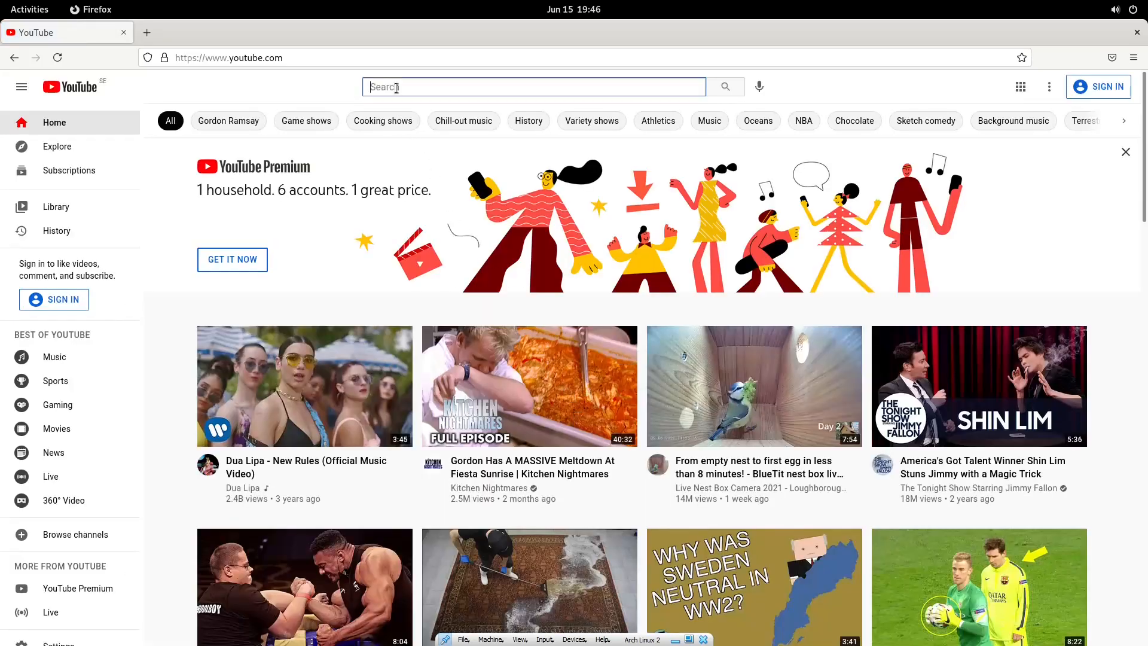
pyautogui.write('ele')
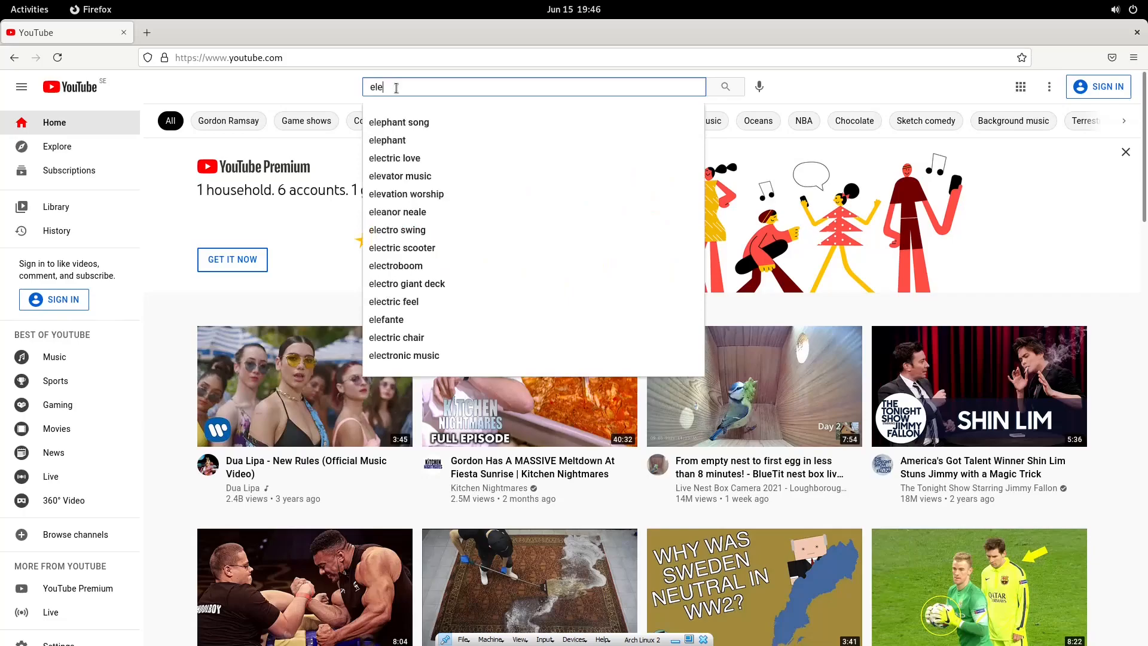
pyautogui.write('ctric univer')
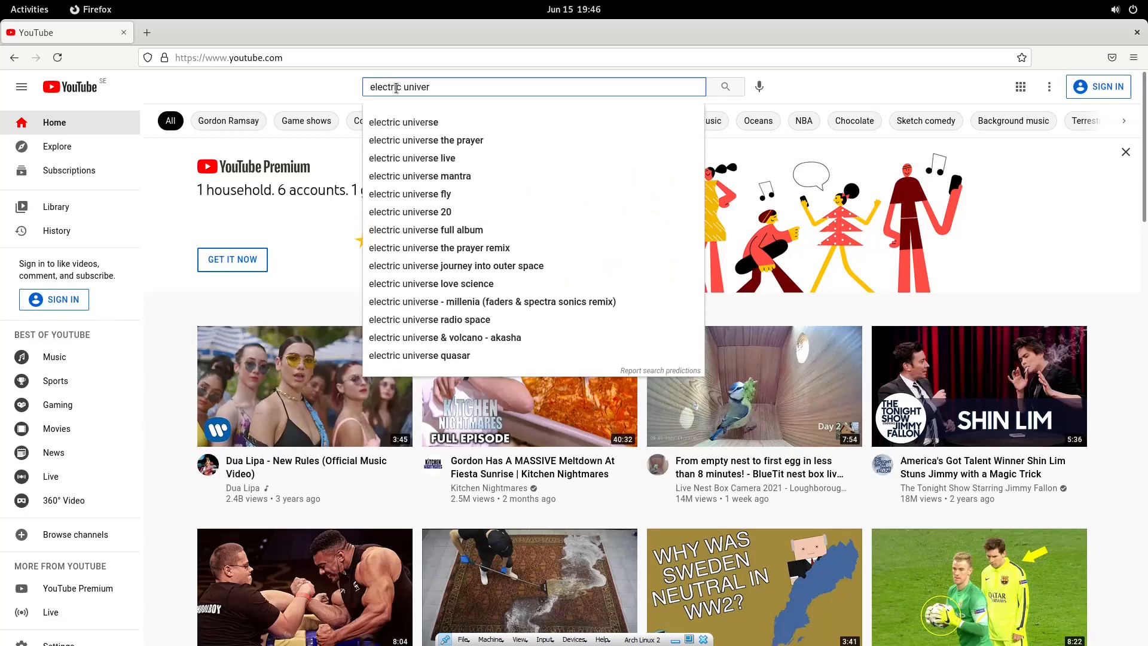
pyautogui.write('se live')
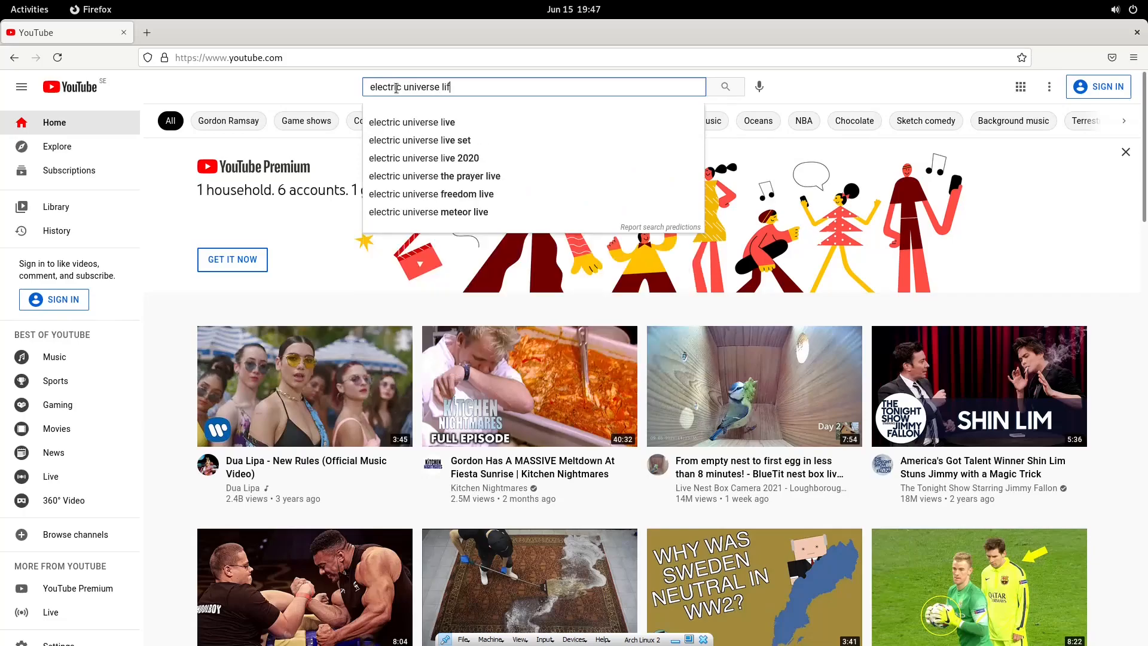
pyautogui.press('Return')
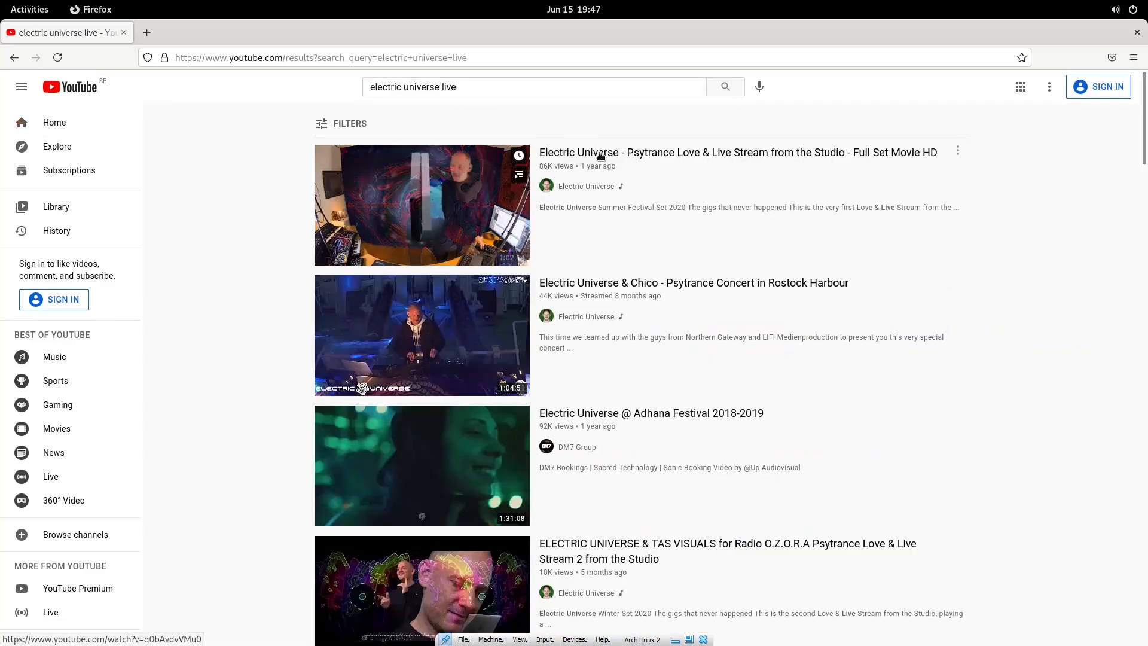
# Open the Electric Universe @ Adhana Festival video and raise system volume to maximum.
pyautogui.click(636, 412)
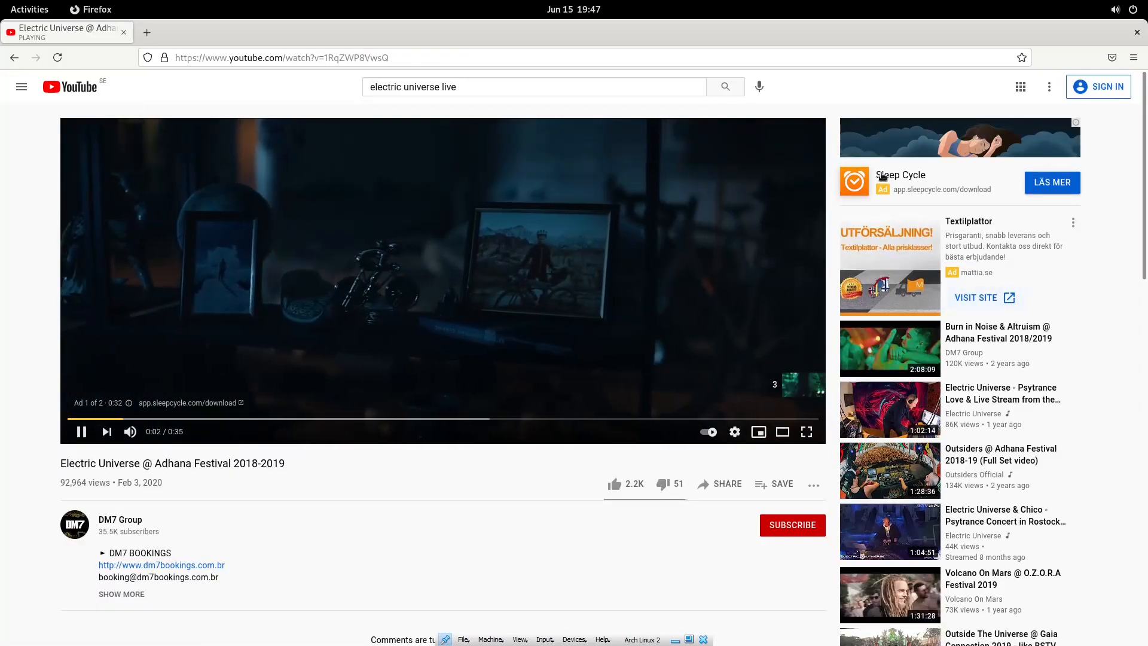
pyautogui.click(1113, 10)
pyautogui.moveTo(1064, 48); pyautogui.dragTo(1122, 48)
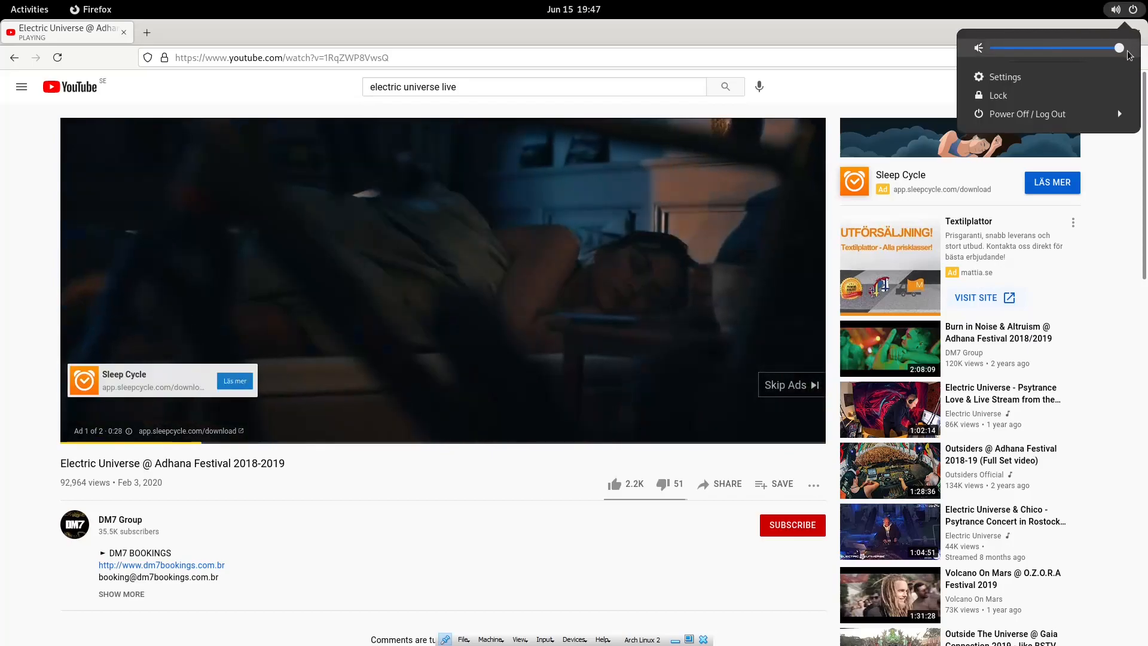
pyautogui.click(192, 482)
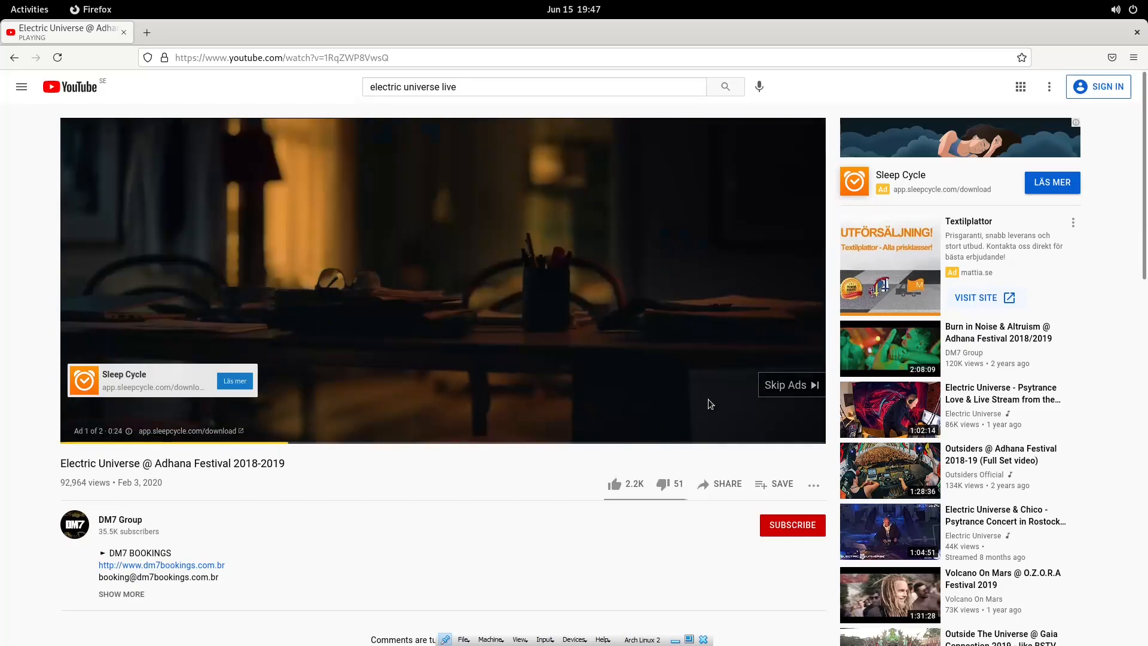
# Skip the ad, watch full screen, pause the video and close Firefox.
pyautogui.click(783, 385)
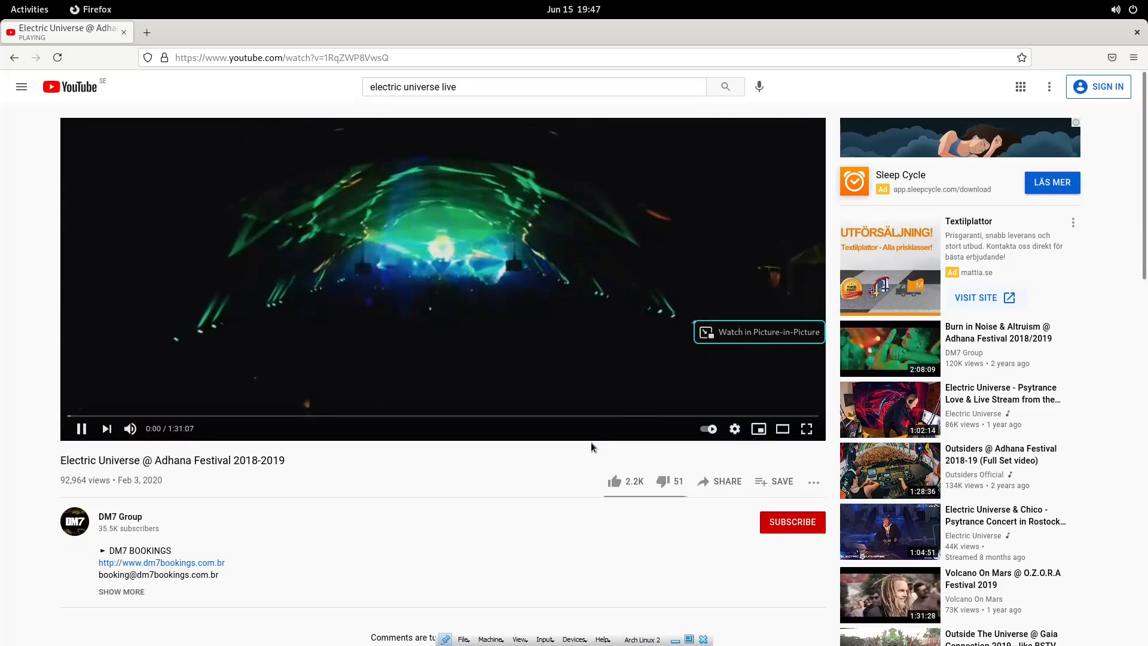
pyautogui.click(806, 428)
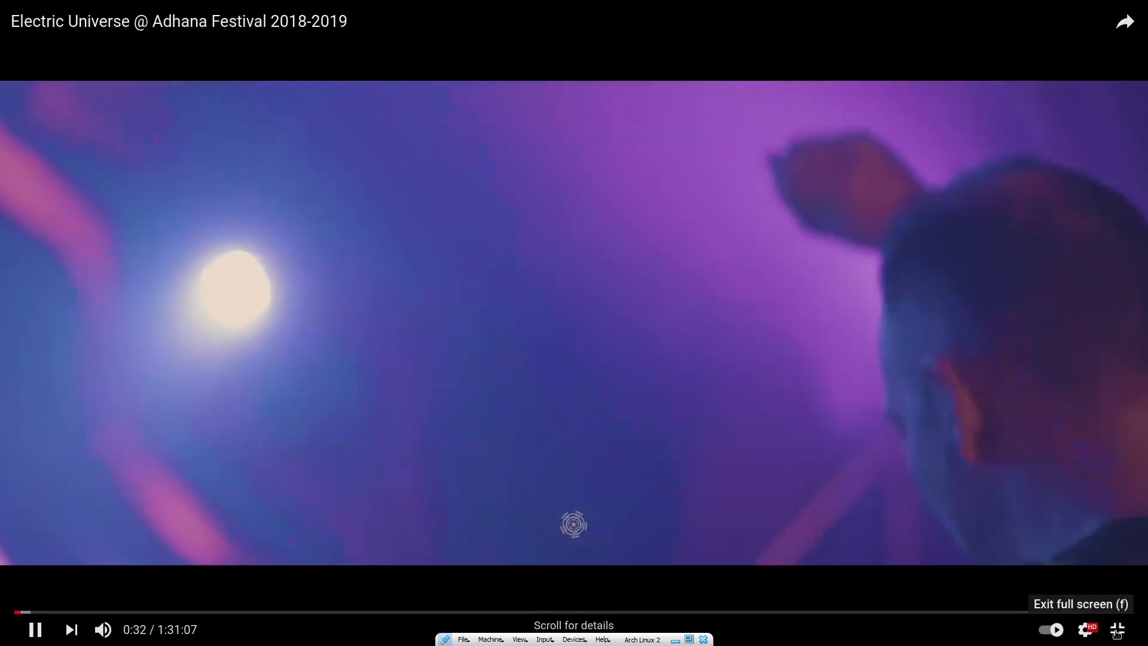
pyautogui.click(1117, 630)
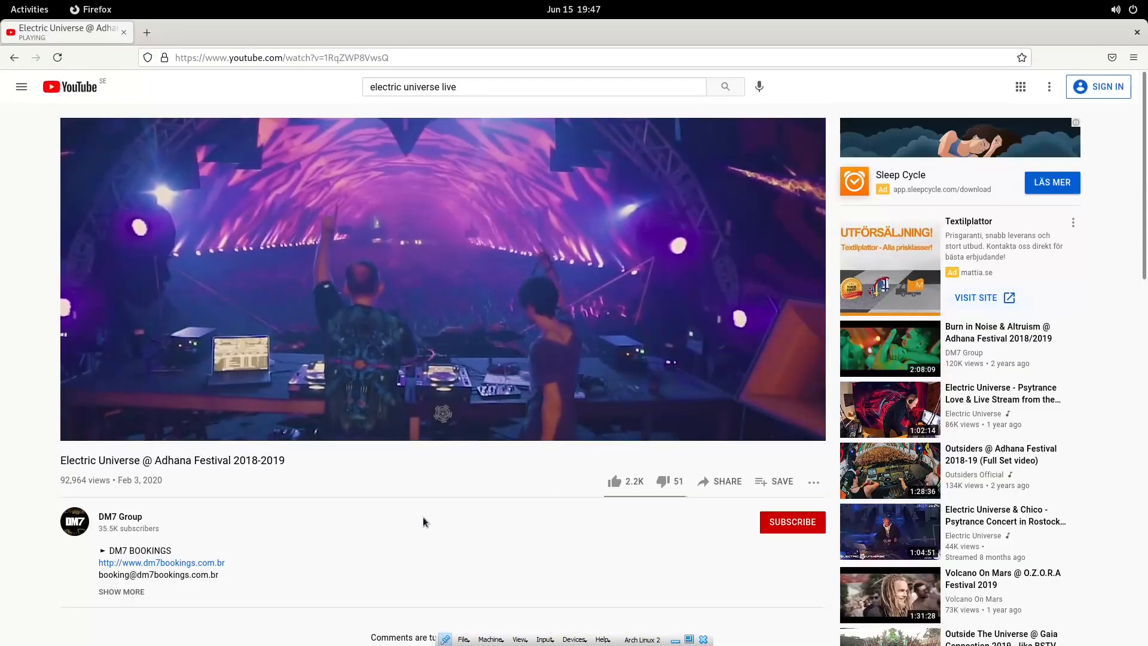
pyautogui.click(427, 300)
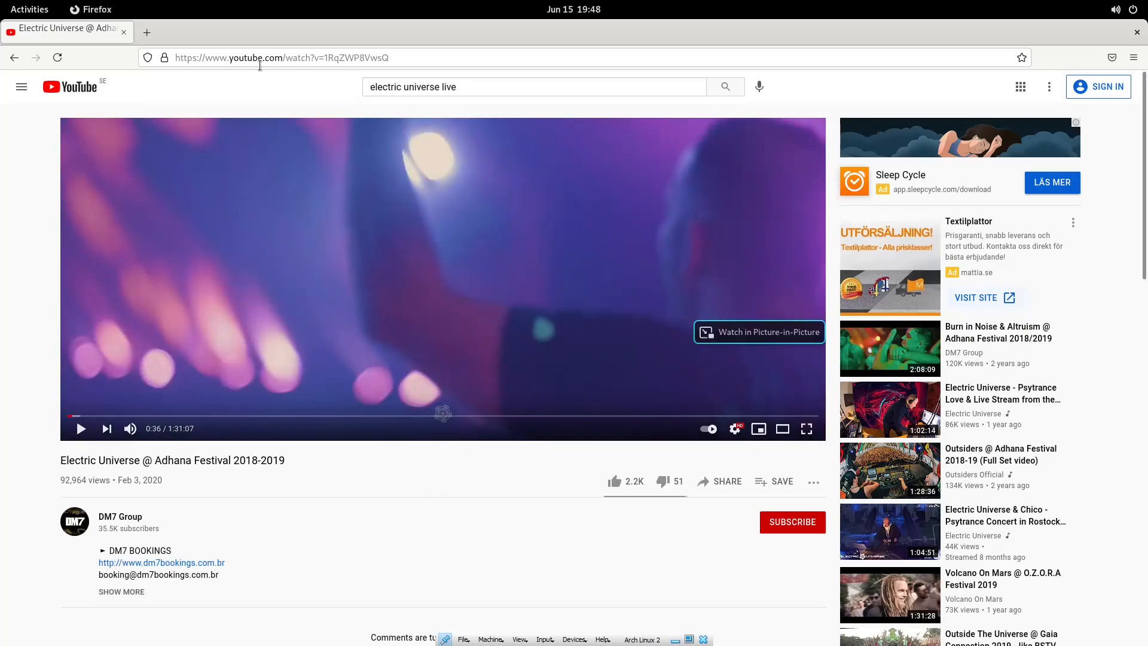
pyautogui.click(124, 34)
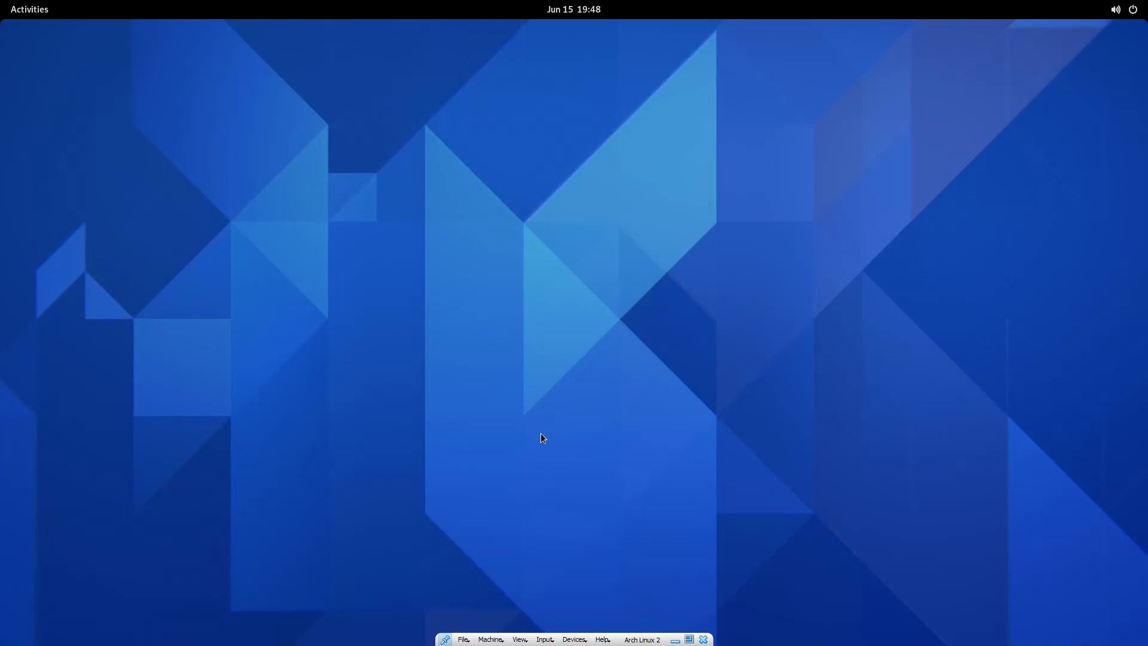
# Move the stray Firefox window off the screen.
pyautogui.press('super')
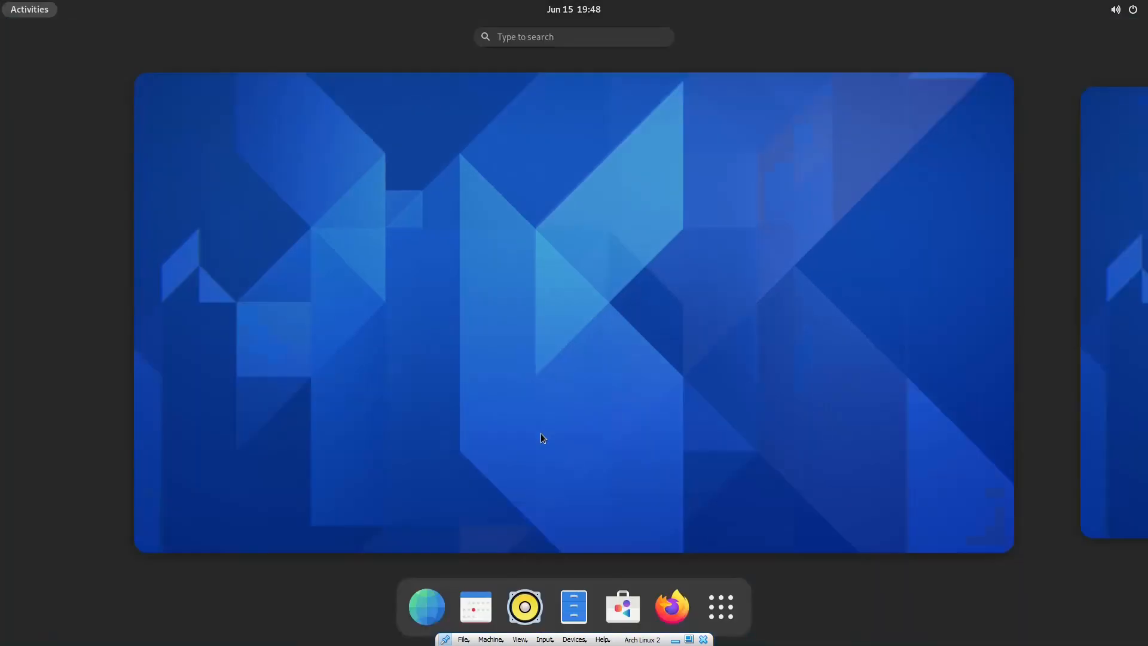
pyautogui.press('super')
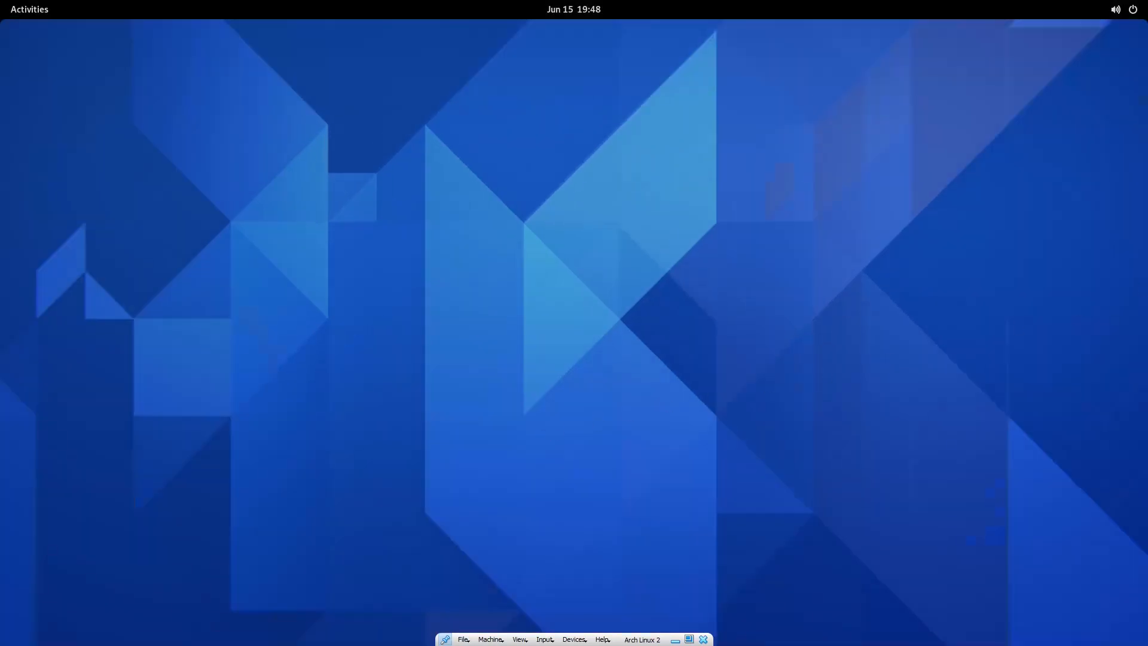
pyautogui.moveTo(1147, 90); pyautogui.dragTo(871, 54)
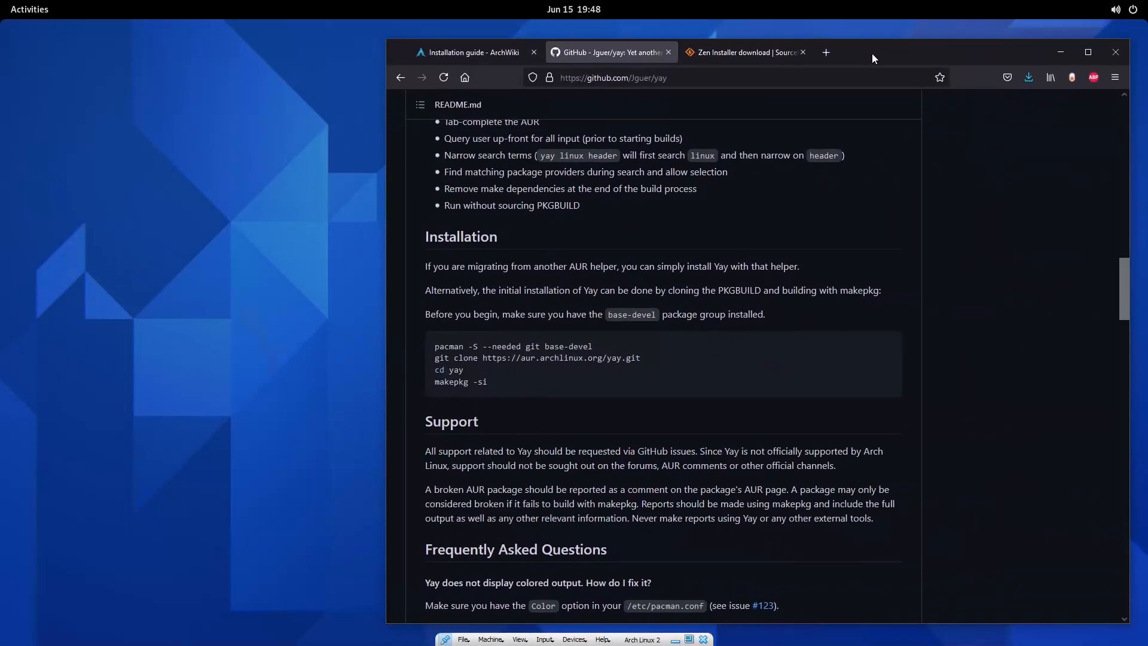
pyautogui.moveTo(872, 54); pyautogui.dragTo(1147, 55)
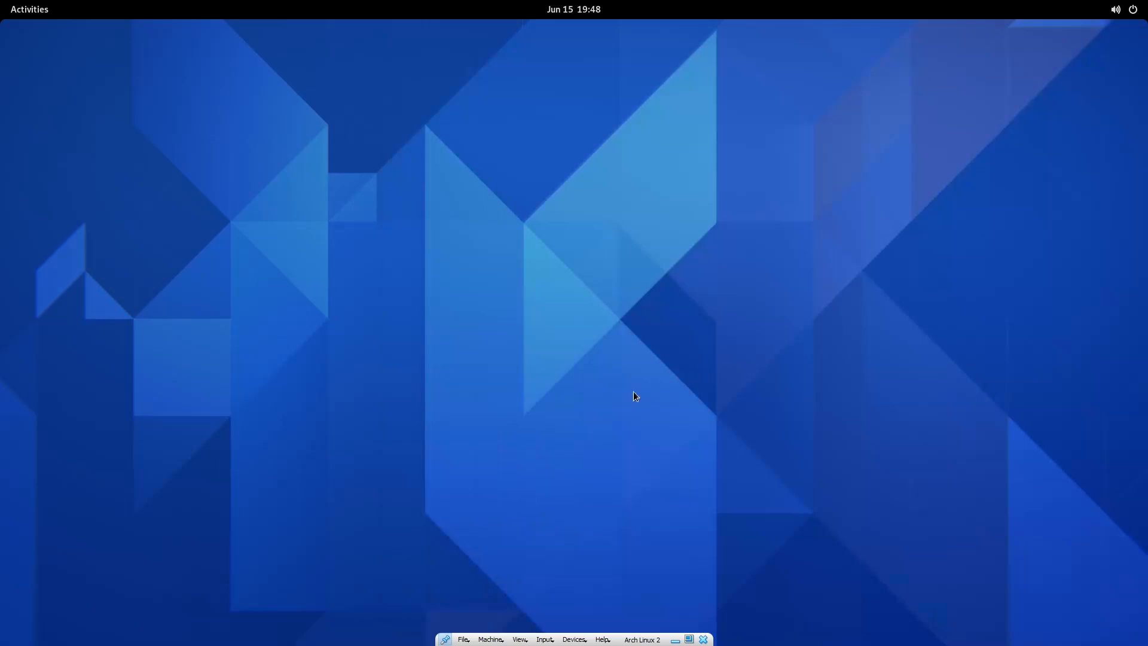
# Launch XTerm, enlarge and centre its window, and dismiss its window menu.
pyautogui.press('super')
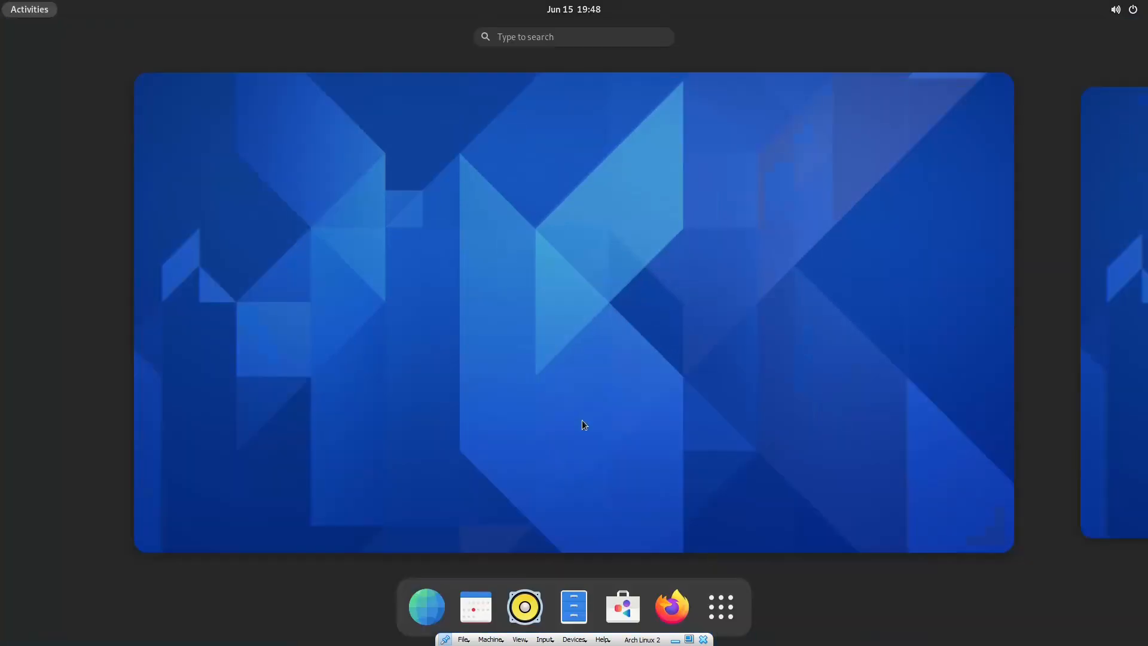
pyautogui.write('xterm')
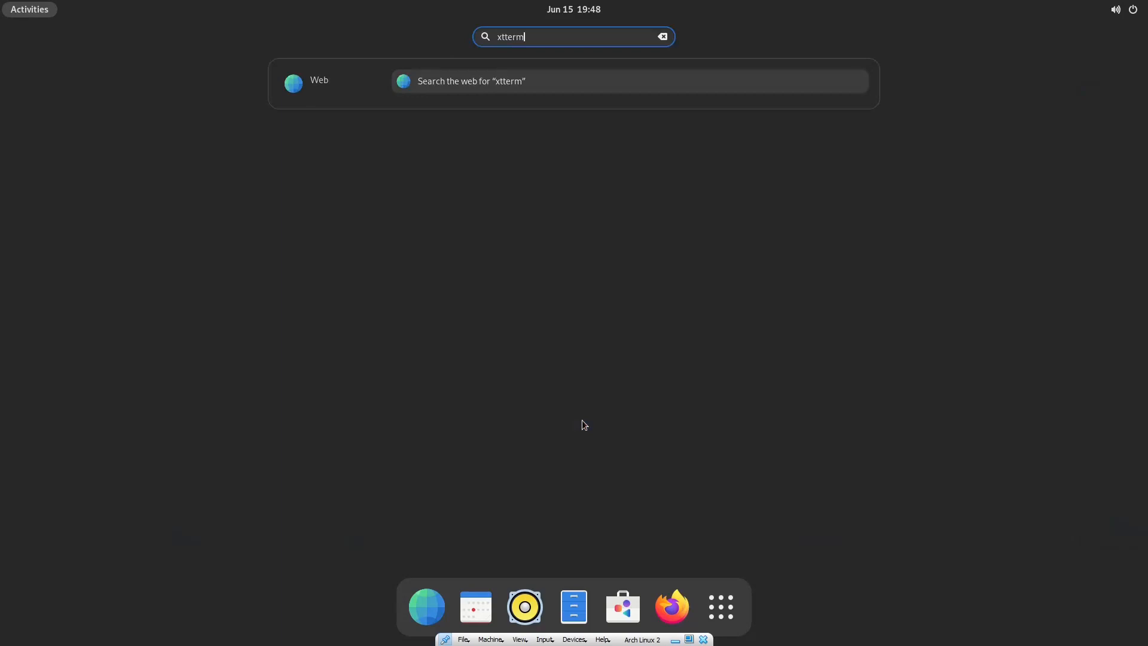
pyautogui.press('Return')
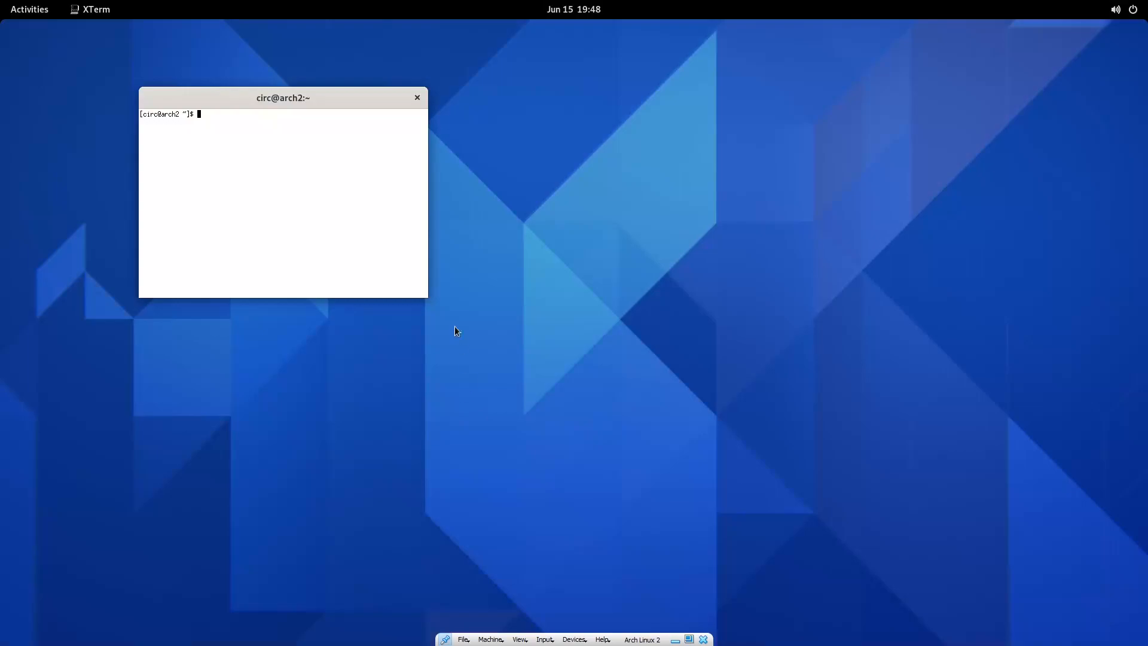
pyautogui.moveTo(427, 297); pyautogui.dragTo(622, 422)
pyautogui.moveTo(379, 100); pyautogui.dragTo(491, 131)
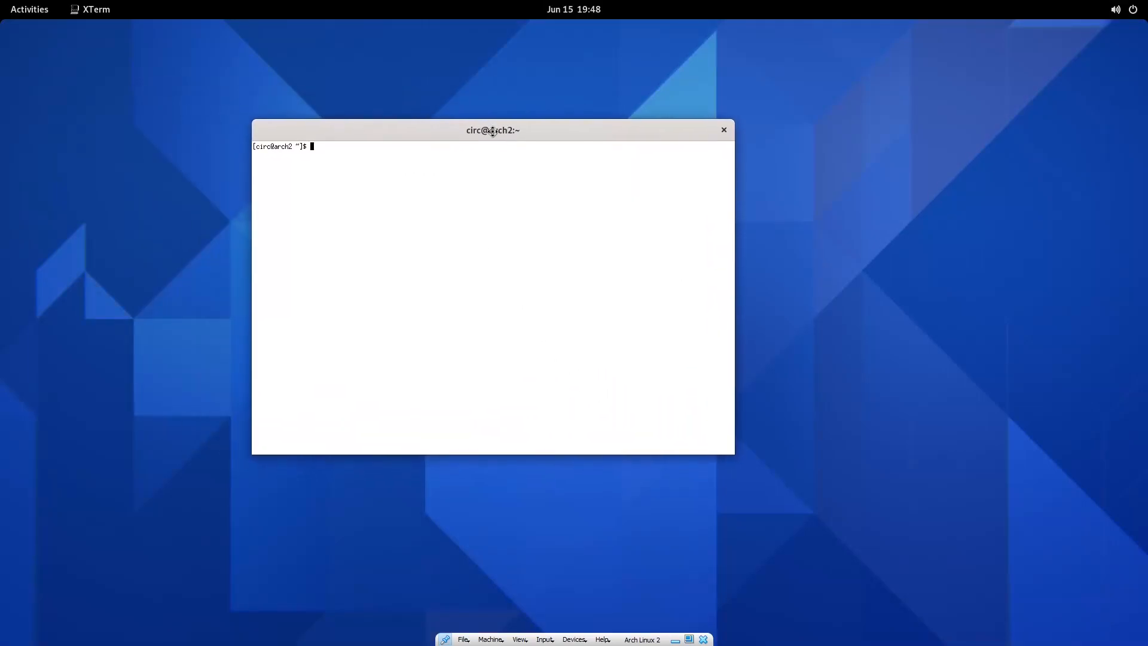
pyautogui.rightClick(491, 131)
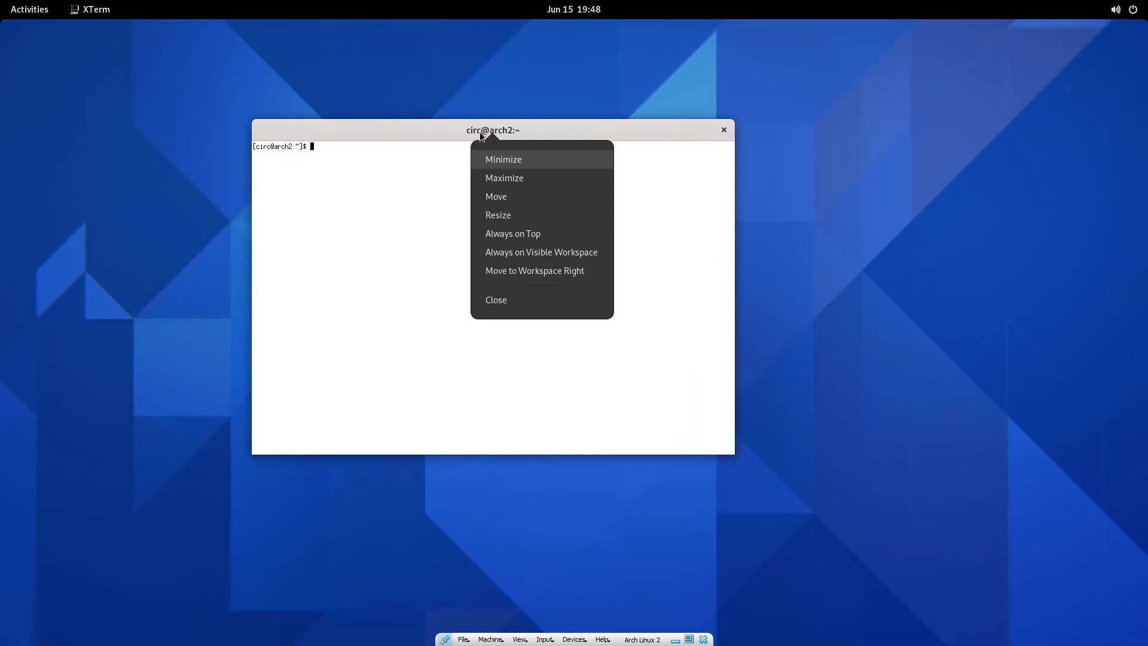
pyautogui.click(439, 127)
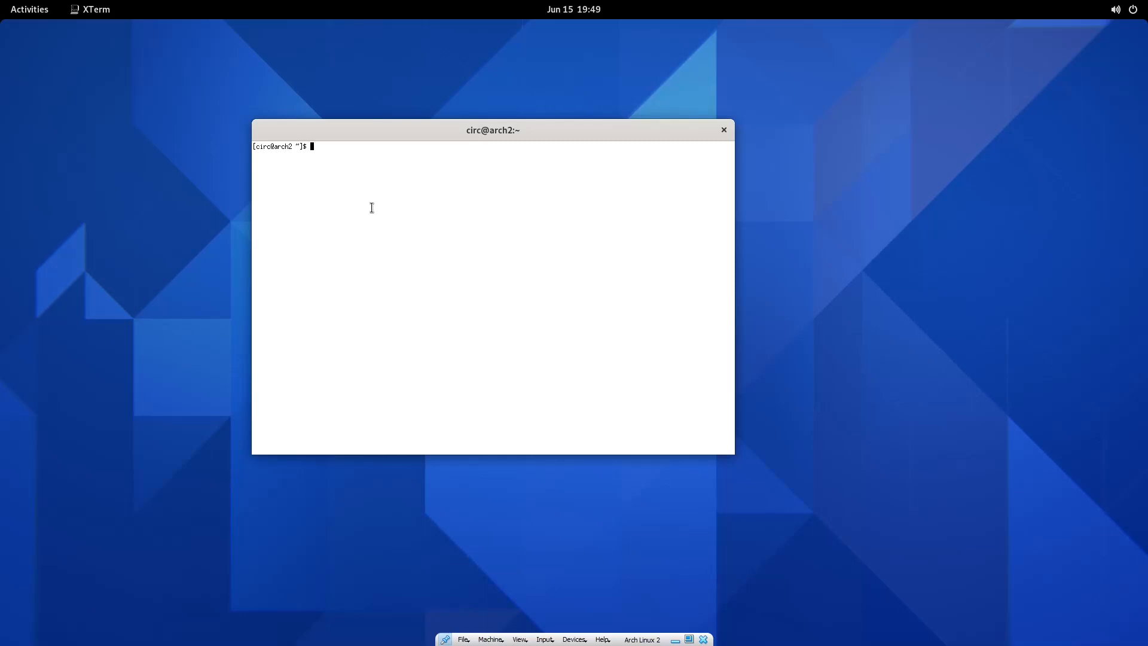
# As root, run pacman -Ss spotify (only playerctl and spotifyd), then leave root with Ctrl+D.
pyautogui.write('sudo su')
pyautogui.press('Return')
pyautogui.press('Return')
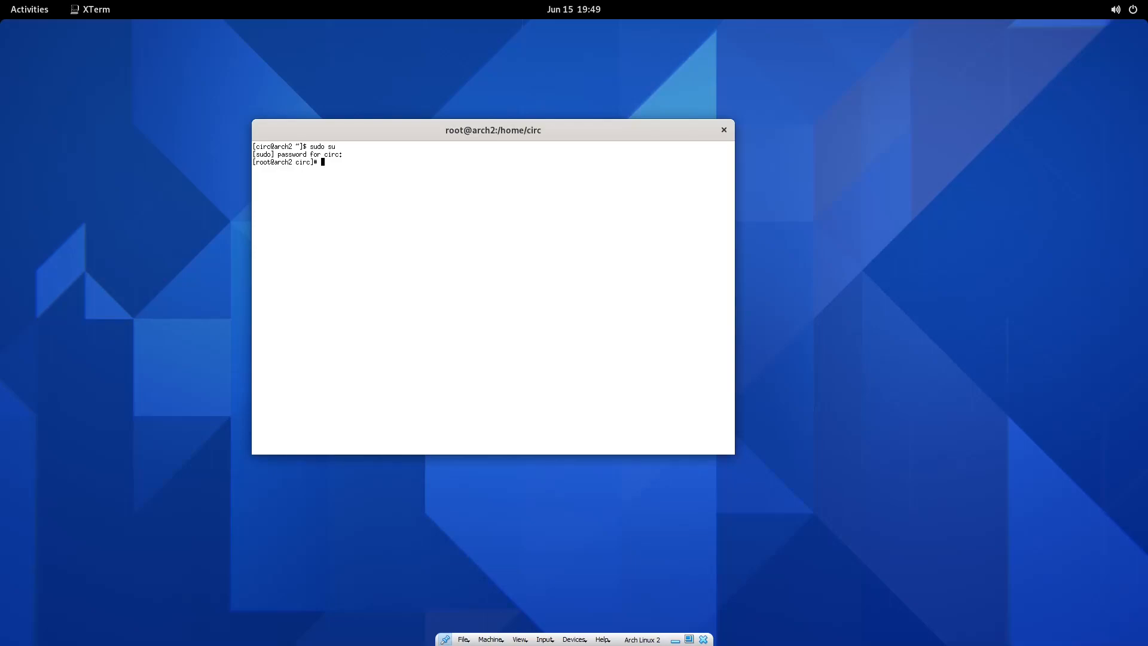
pyautogui.write('pacman -Ss spotiofy')
pyautogui.press('BackSpace')
pyautogui.press('Return')
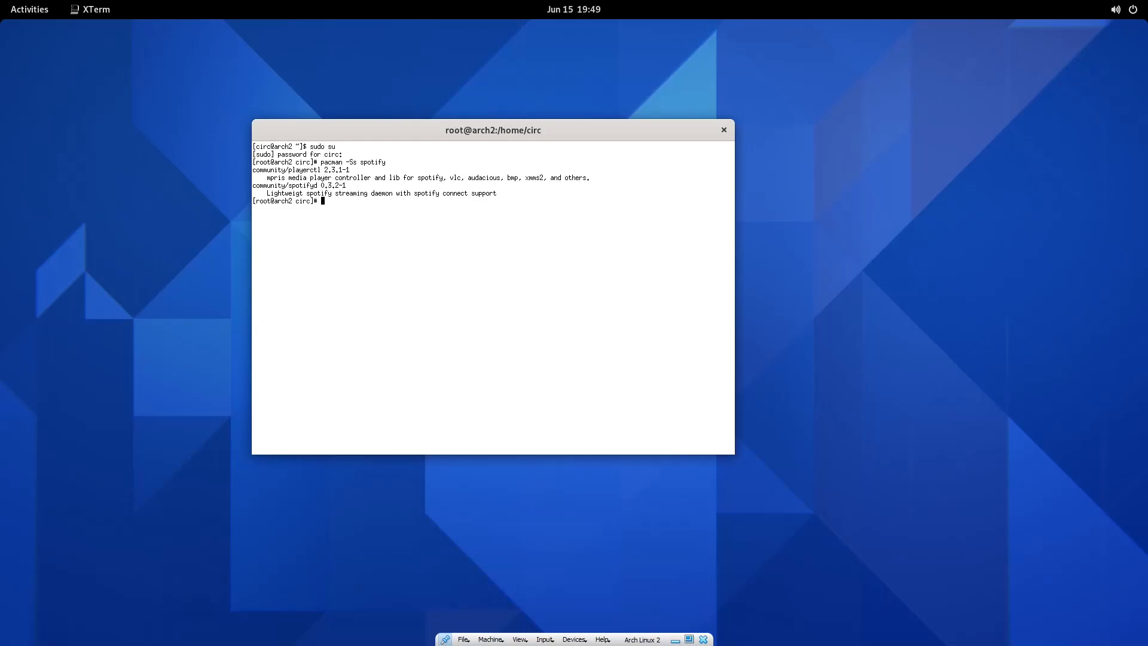
pyautogui.hotkey('ctrl', 'd')
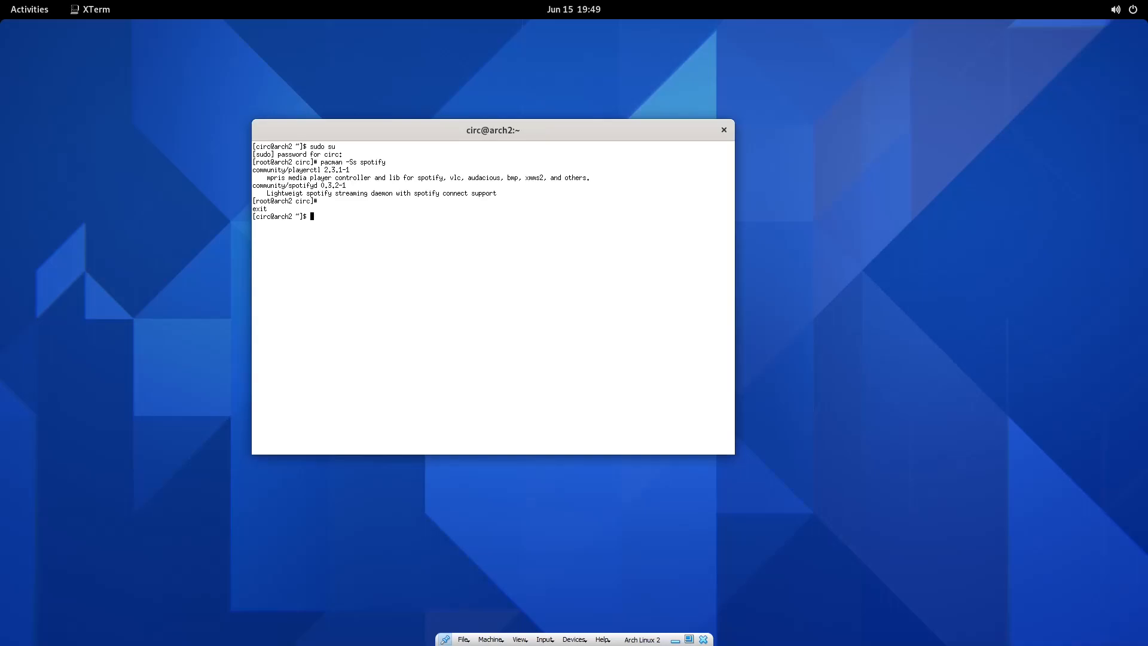
# Try man yay, then display yay's usage with yay --help.
pyautogui.write('man yaya')
pyautogui.press('Return')
pyautogui.write('ya')
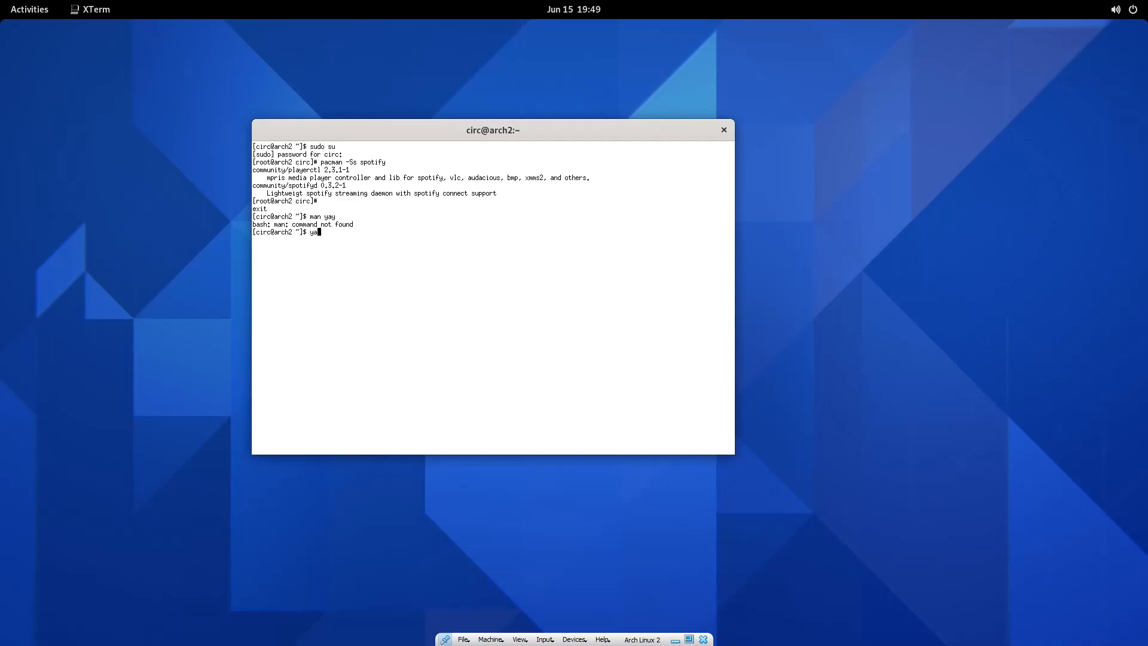
pyautogui.write('y')
pyautogui.press('Return')
pyautogui.write('yay //help')
pyautogui.press('Up')
pyautogui.press('Left')
pyautogui.press('Left')
pyautogui.press('Left')
pyautogui.press('Left')
pyautogui.press('BackSpace')
pyautogui.press('BackSpace')
pyautogui.write('--')
pyautogui.press('Return')
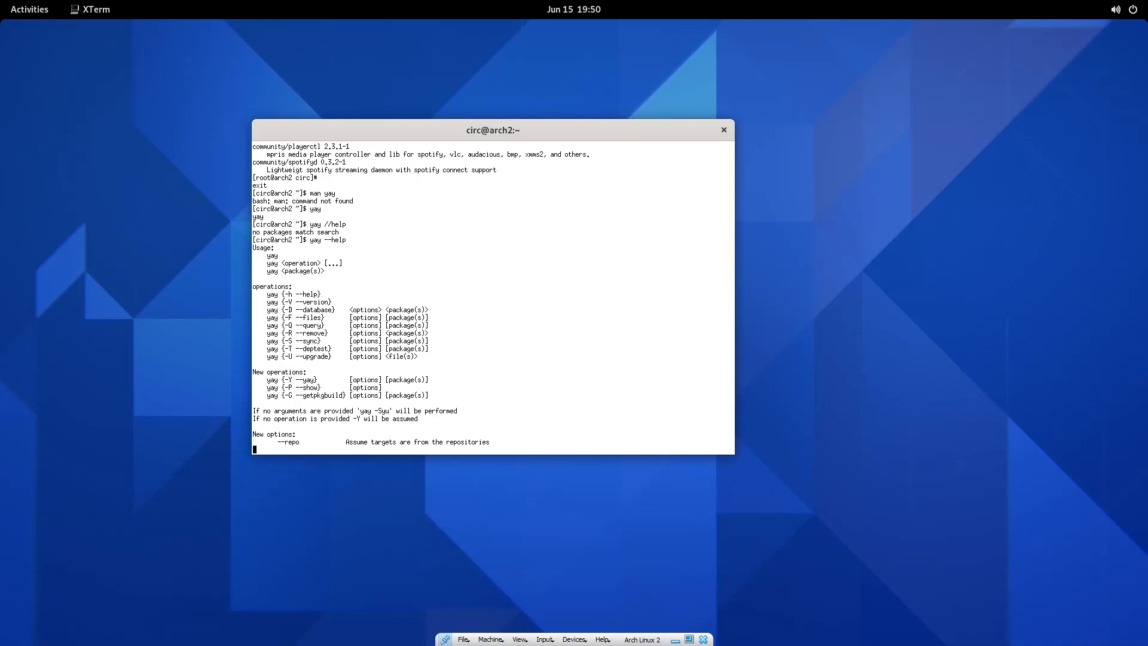
# Quit the help and run yay spotify to list numbered matches.
pyautogui.write('q')
pyautogui.hotkey('ctrl', 'c')
pyautogui.write('yay spotify')
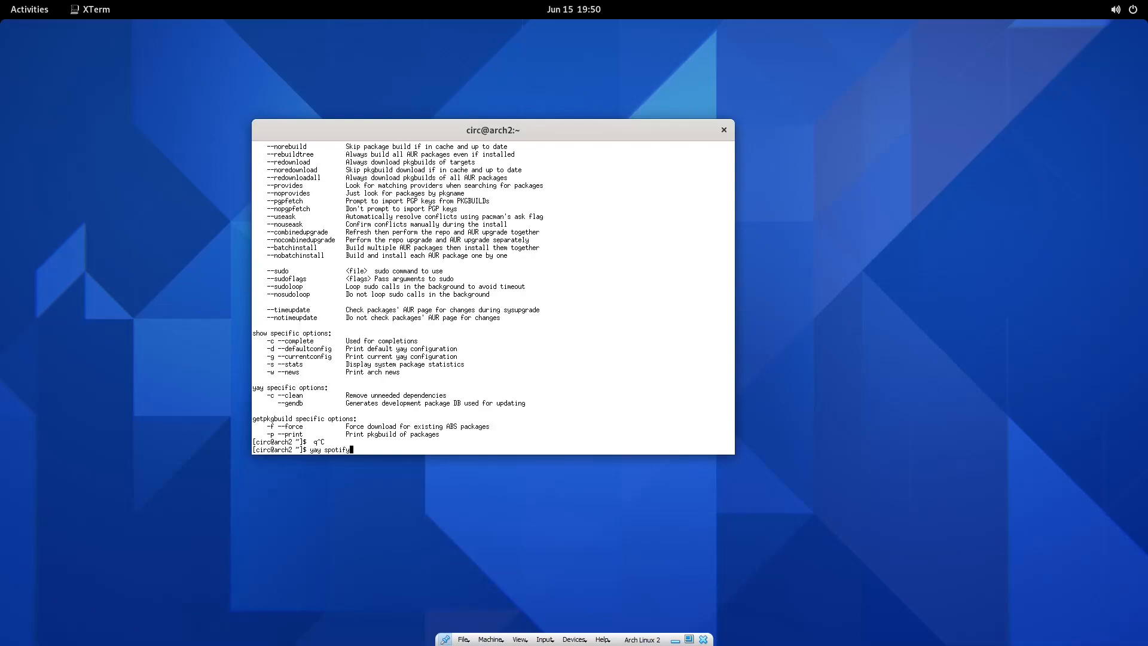
pyautogui.press('Return')
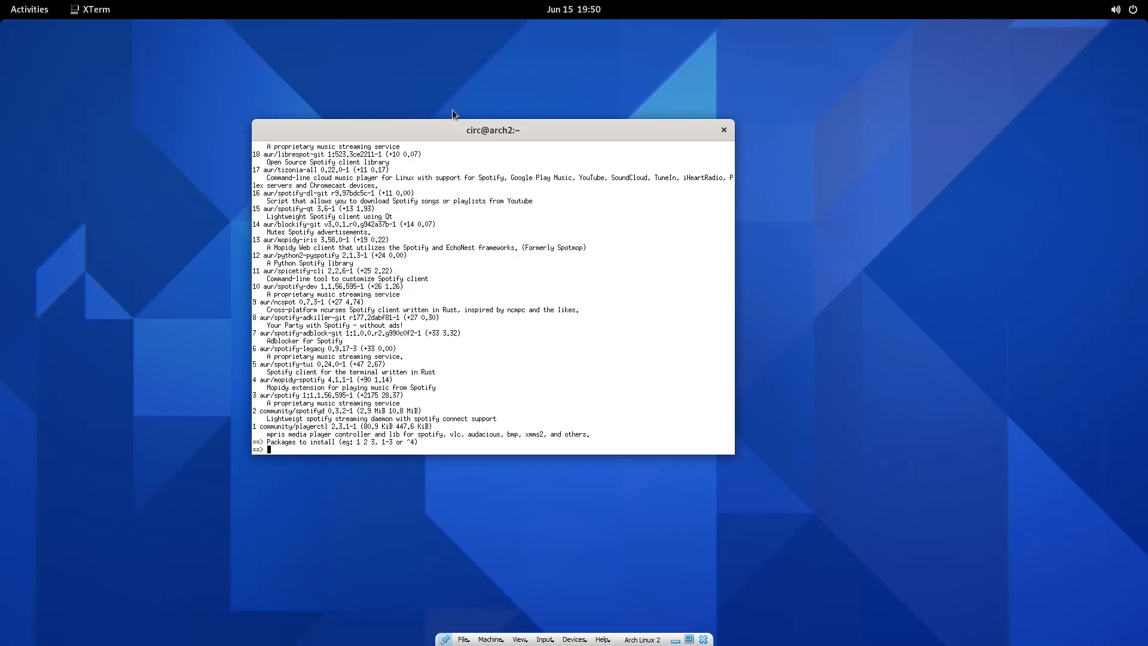
# Maximise XTerm and scroll yay's spotify list, finding aur/spotify as entry 3.
pyautogui.doubleClick(446, 128)
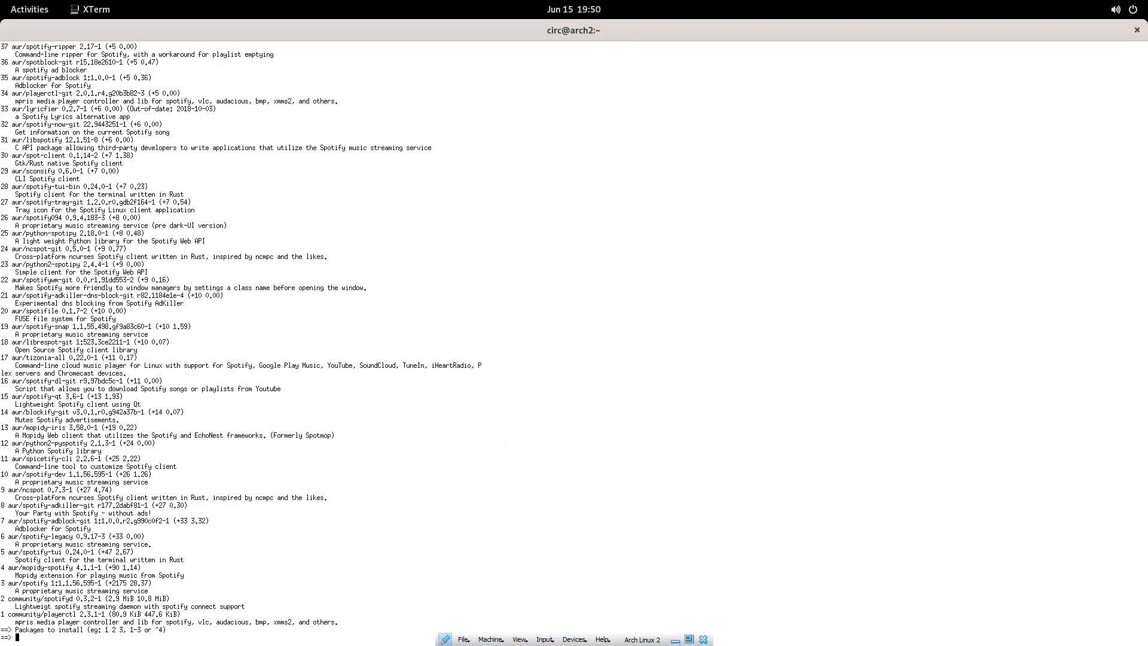
pyautogui.scroll(20, 287, 334)
pyautogui.scroll(14, 287, 335)
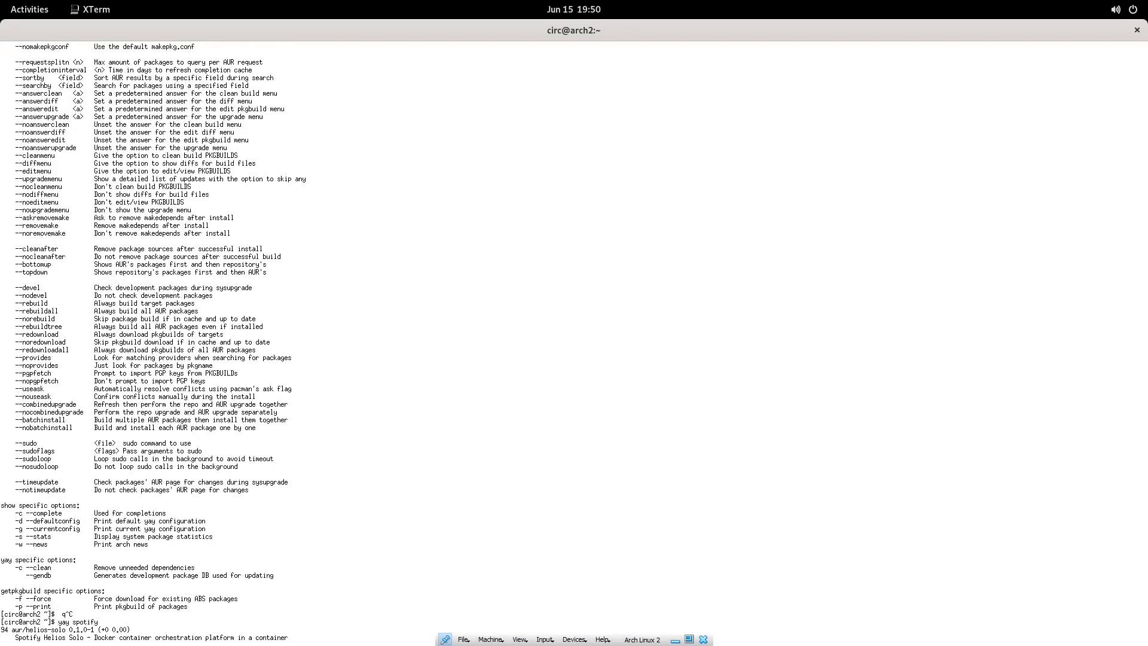
pyautogui.scroll(-7, 287, 335)
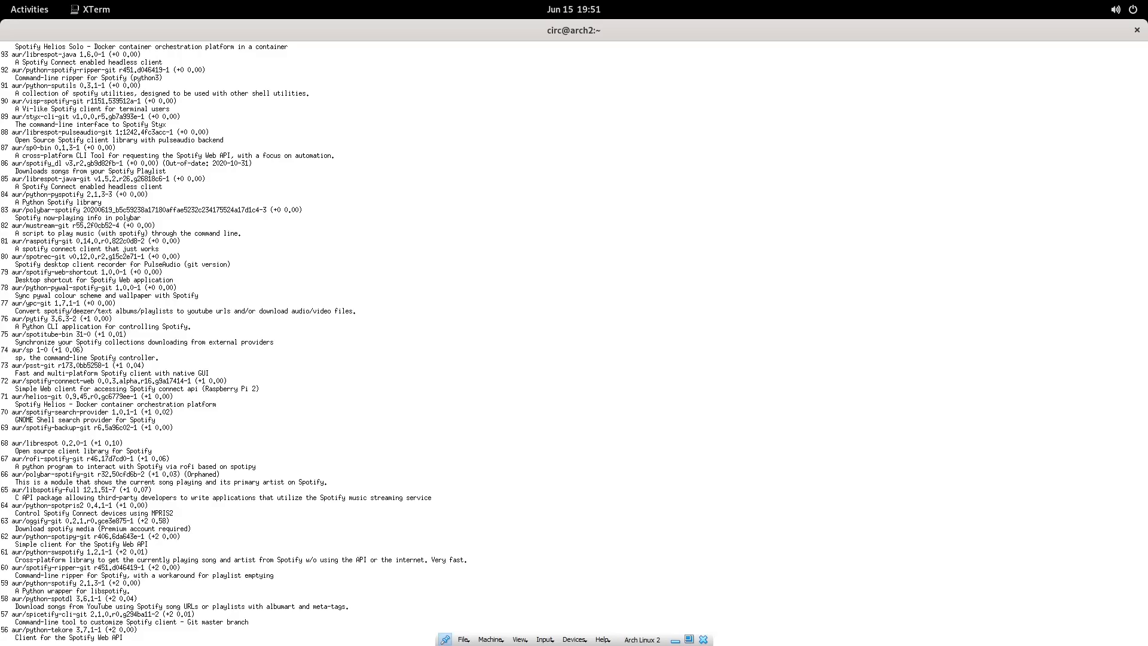
pyautogui.scroll(-8, 574, 335)
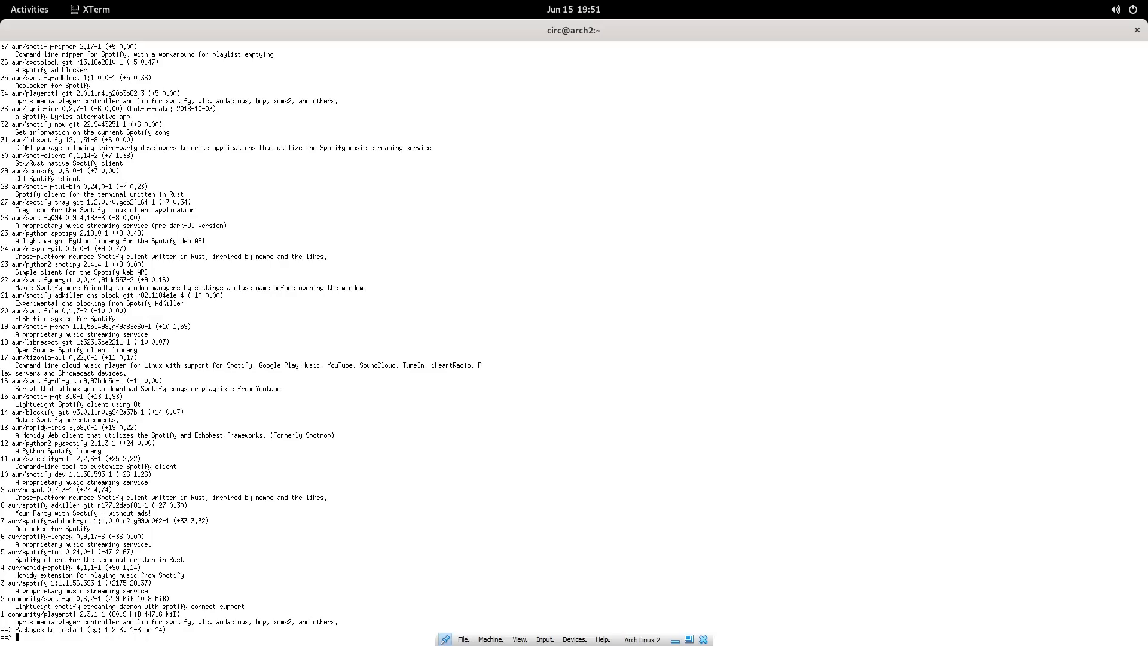
# Cancel the spotify selection, become root, and run pacman -Ss snap.
pyautogui.hotkey('ctrl', 'c')
pyautogui.press('Up')
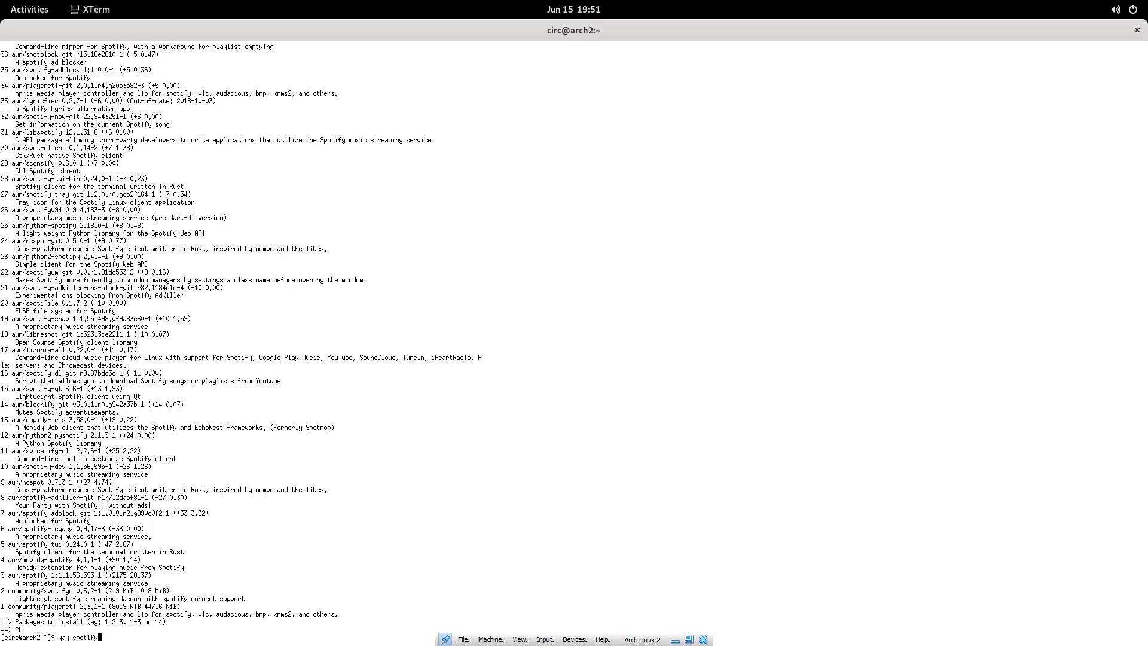
pyautogui.press('Up')
pyautogui.hotkey('ctrl', 'c')
pyautogui.hotkey('ctrl', 'c')
pyautogui.write('sudo su')
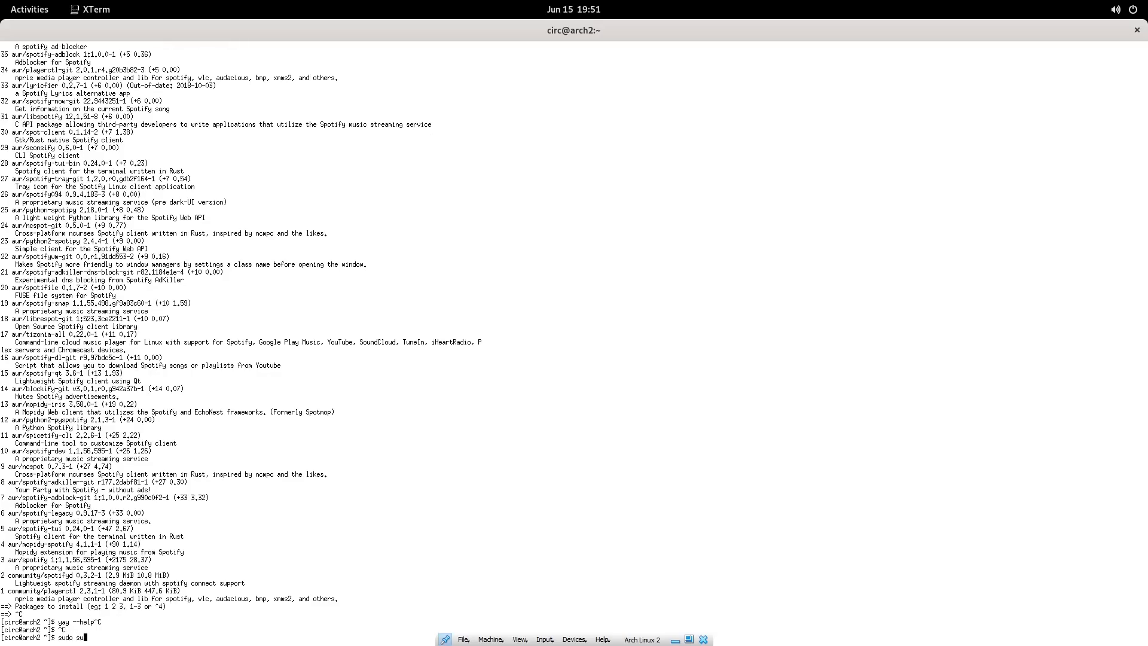
pyautogui.press('Return')
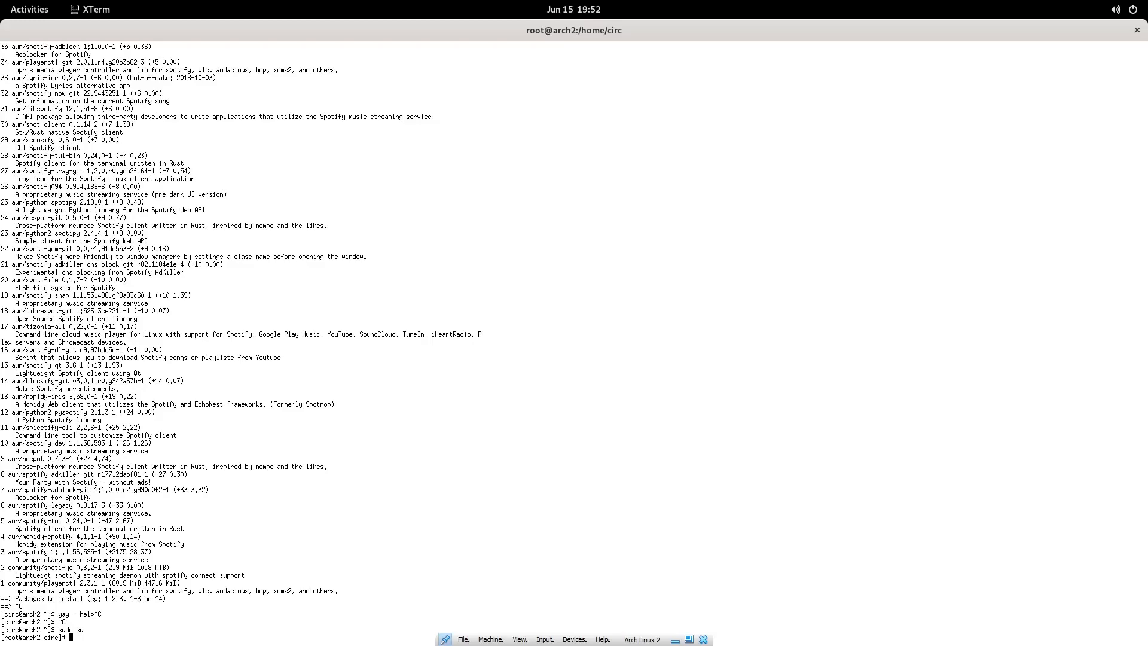
pyautogui.write('pacman -S snap')
pyautogui.press('Left')
pyautogui.press('Left')
pyautogui.press('Left')
pyautogui.press('Left')
pyautogui.press('Left')
pyautogui.write('s')
pyautogui.press('Return')
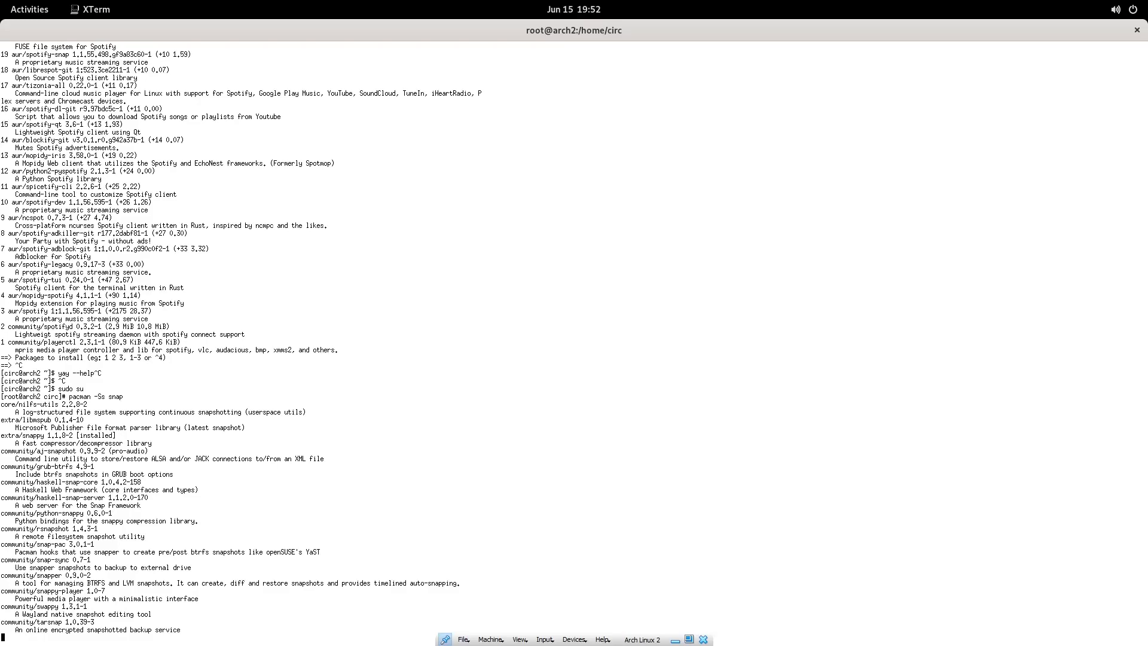
# Try yay snap as root, exit root, and run yay snap as the normal user.
pyautogui.hotkey('ctrl', 'c')
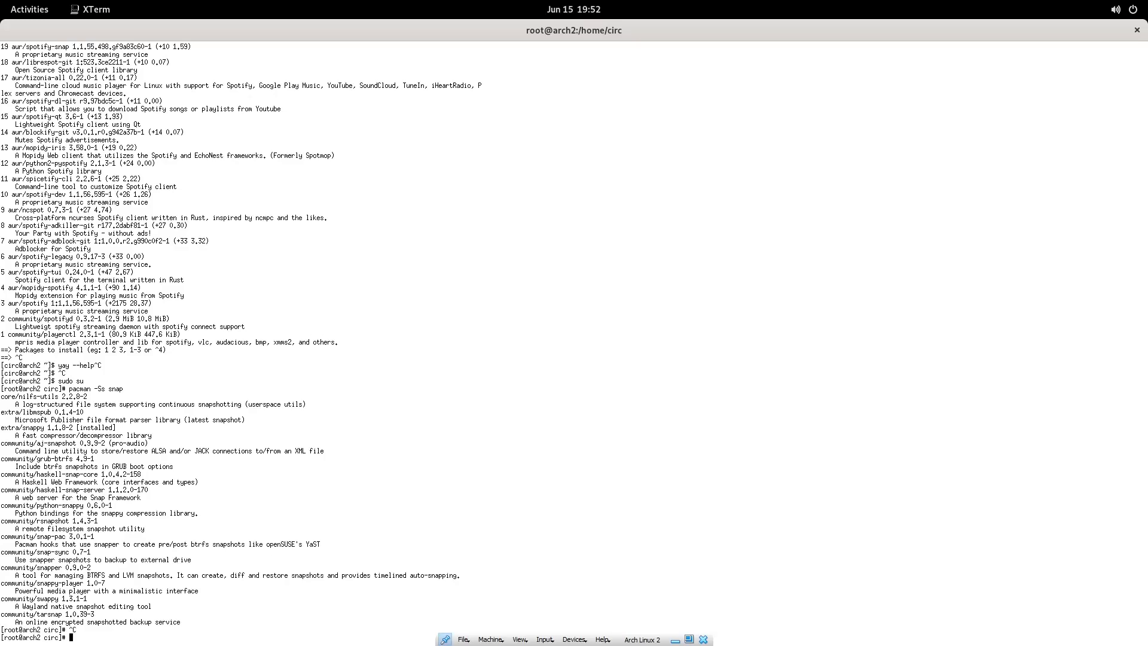
pyautogui.write('yay n')
pyautogui.write('nap')
pyautogui.press('Return')
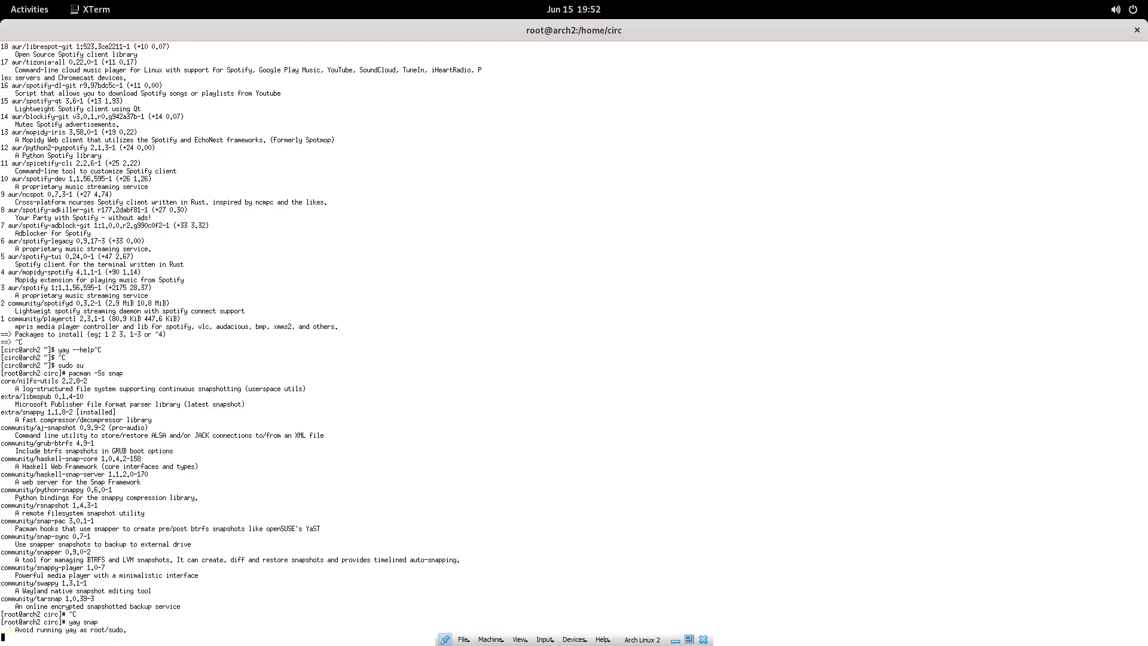
pyautogui.hotkey('ctrl', 'c')
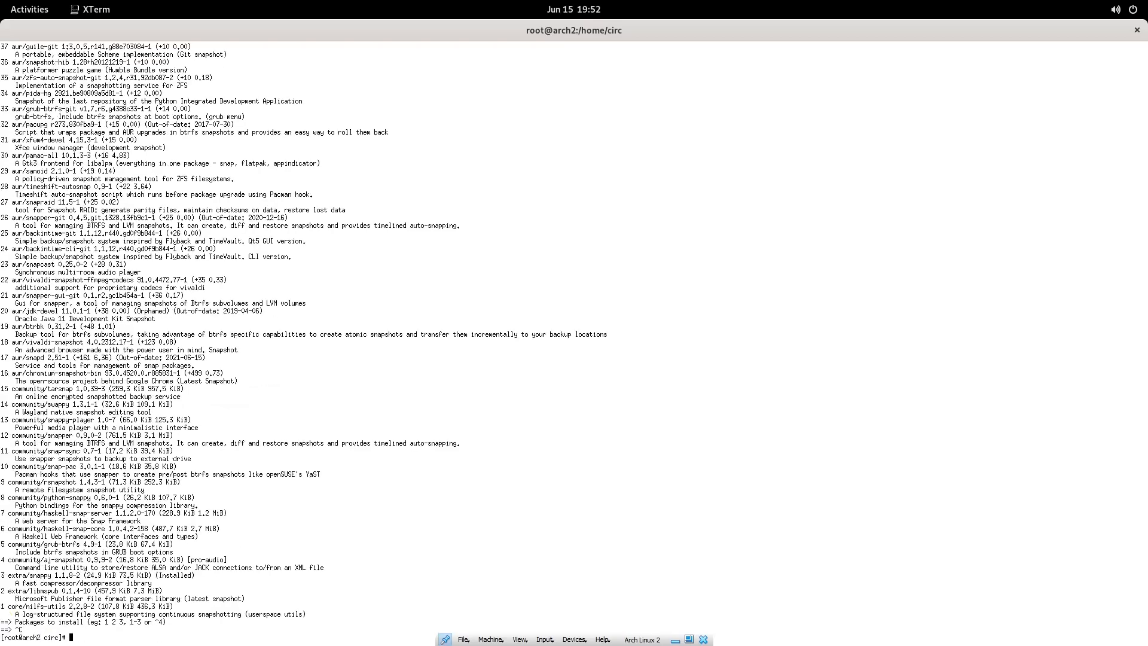
pyautogui.hotkey('ctrl', 'd')
pyautogui.write('yay snap')
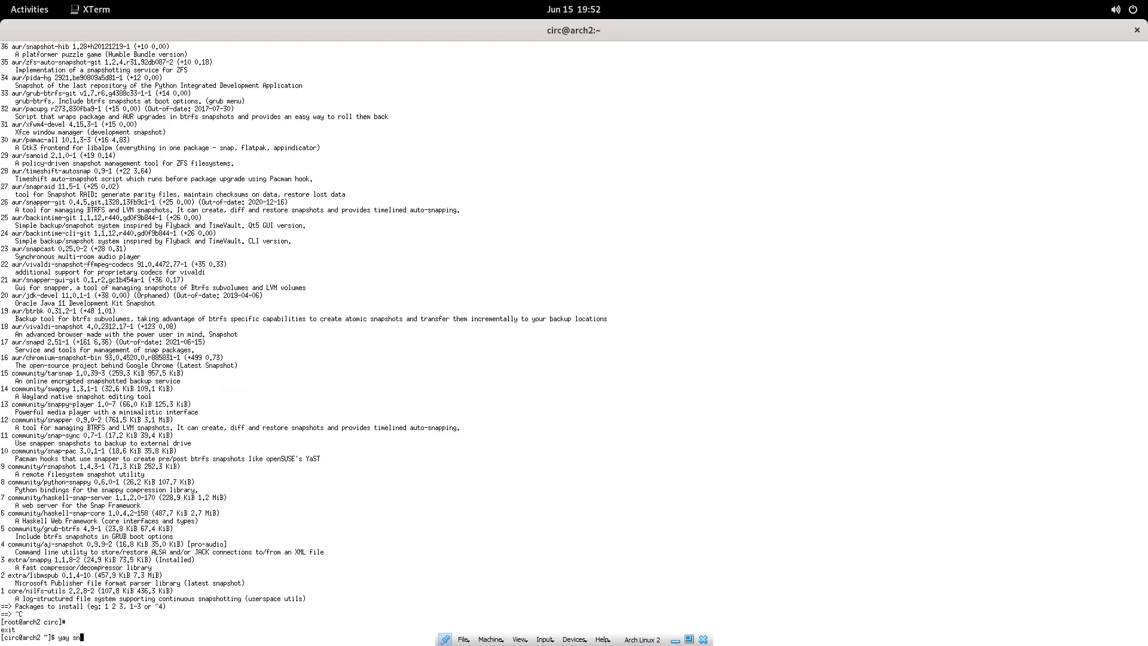
pyautogui.press('Return')
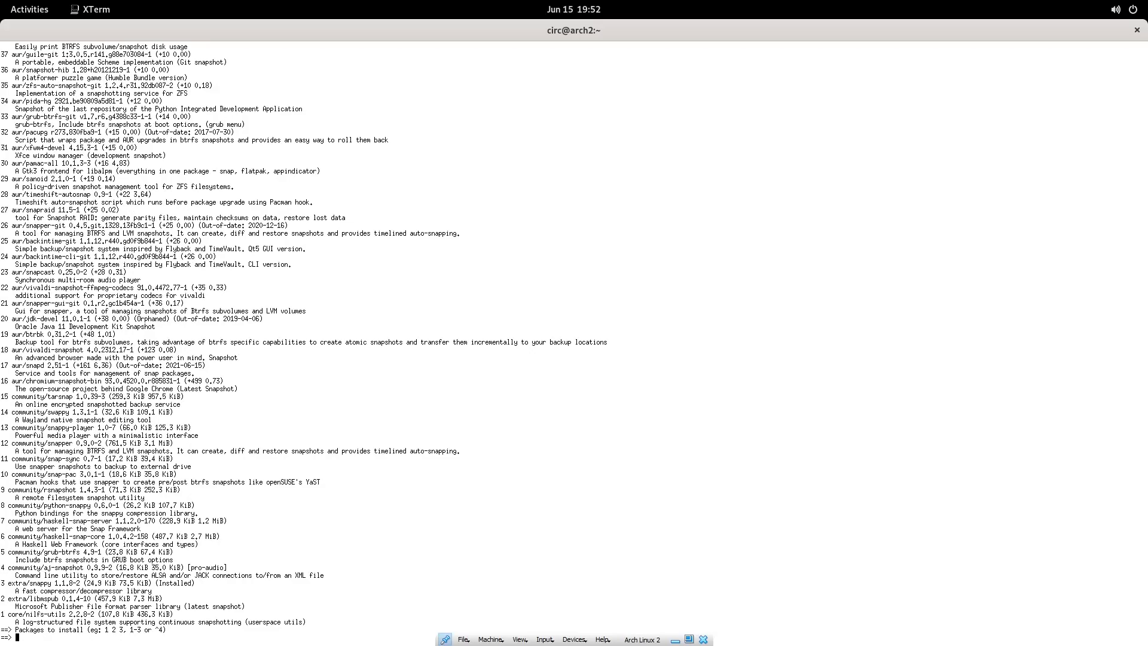
# Abort the previous snap selection and run a yay search for snapd.
pyautogui.write('q')
pyautogui.press('BackSpace')
pyautogui.hotkey('ctrl', 'c')
pyautogui.press('Up')
pyautogui.write('d')
pyautogui.press('Return')
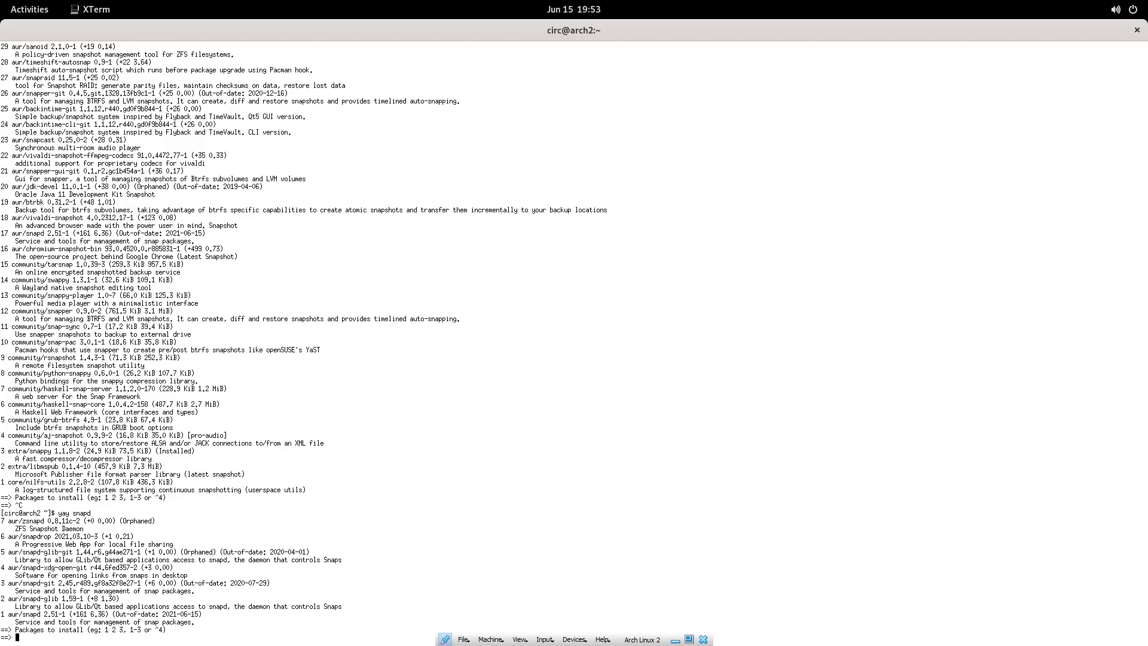
# Choose package 1, aur/snapd, skip the diffs, and confirm building and installing snapd 2.51-1.
pyautogui.write('1')
pyautogui.press('Return')
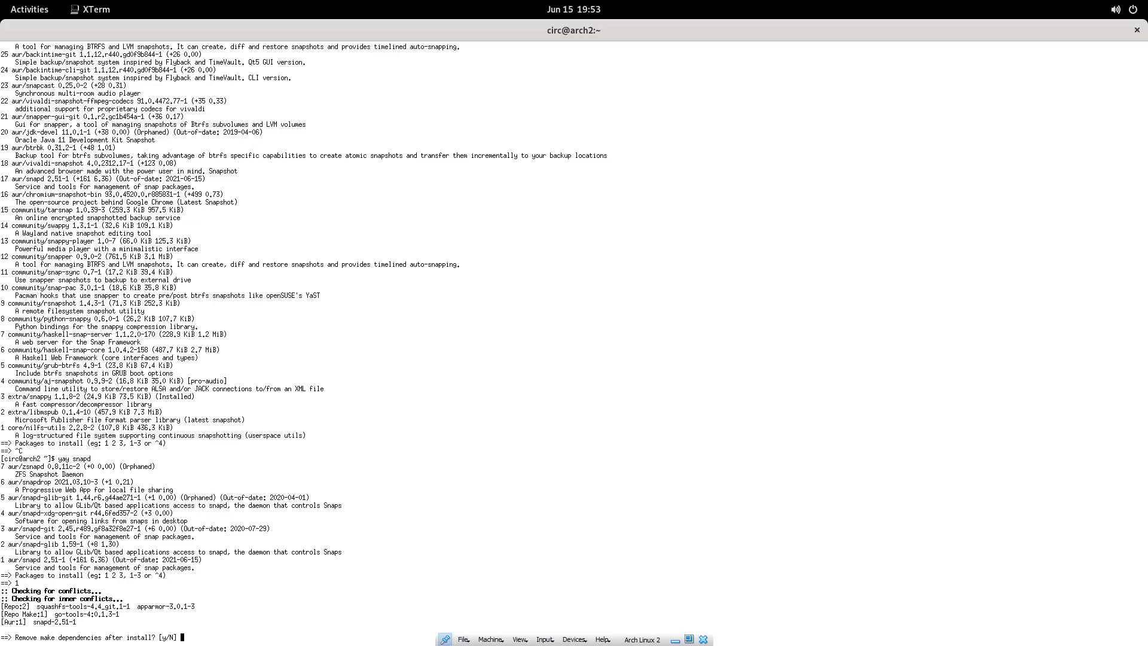
pyautogui.press('Return')
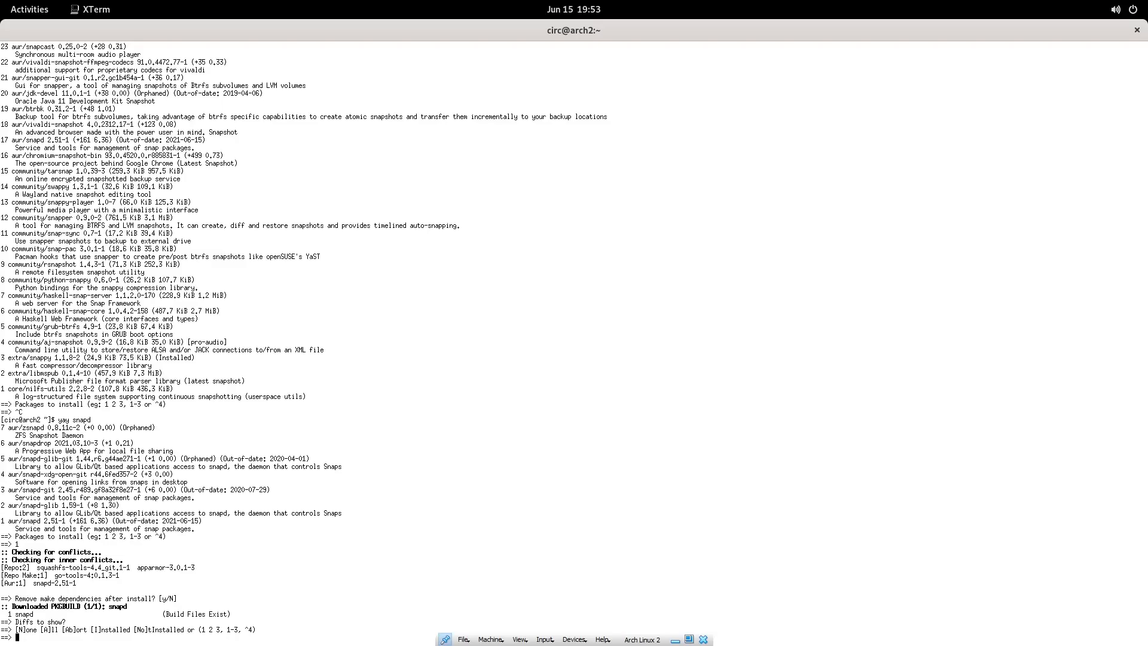
pyautogui.write('n')
pyautogui.press('Return')
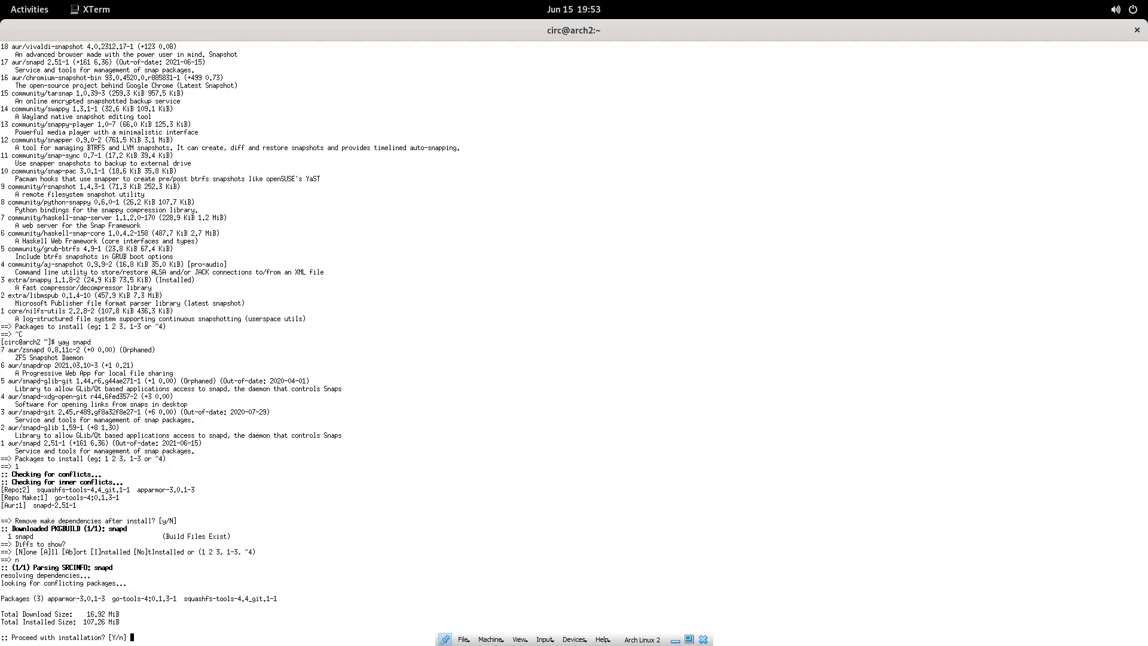
pyautogui.press('Return')
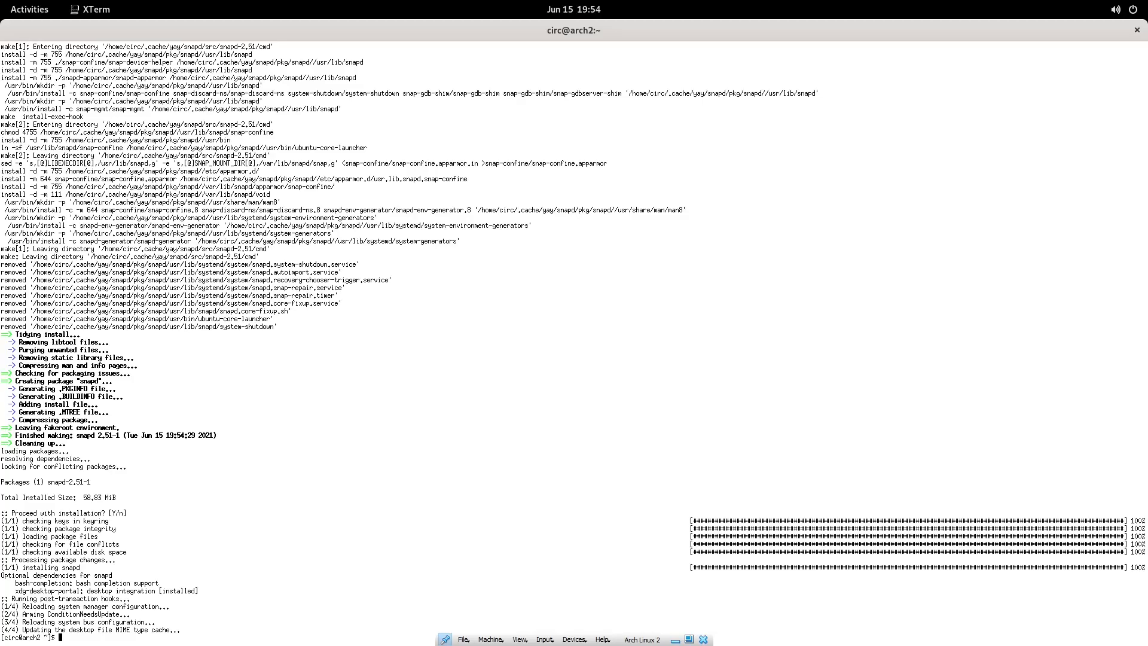
# Switch to a root shell with sudo su and run 'systemctl enable snapd'.
pyautogui.write('sudo su')
pyautogui.press('Return')
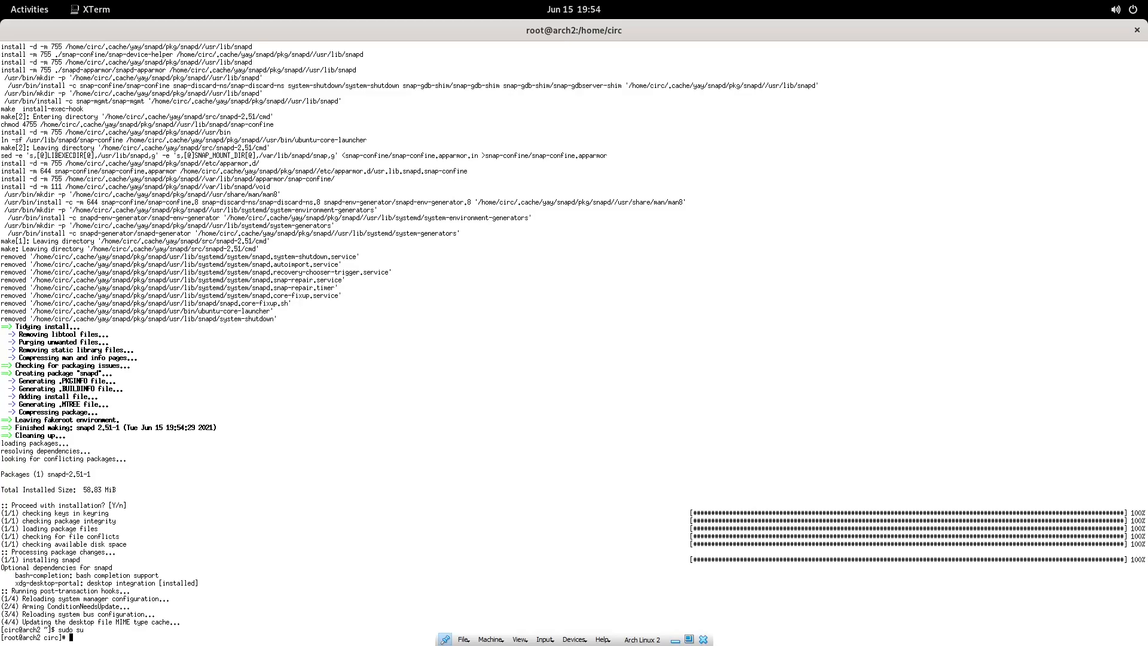
pyautogui.write('systemctl enable snapd')
pyautogui.press('Return')
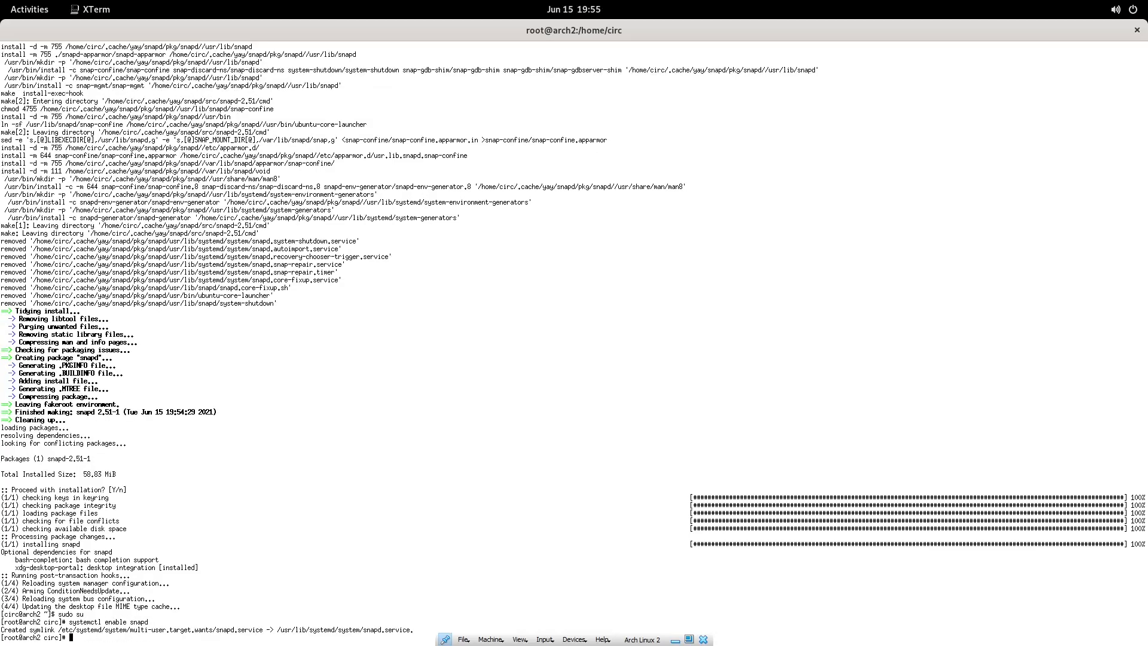
# Start the snapd service with 'systemctl start snapd', then run 'snap install spotify'.
pyautogui.press('Up')
pyautogui.press('Left')
pyautogui.press('Left')
pyautogui.press('Left')
pyautogui.press('Left')
pyautogui.press('Left')
pyautogui.press('Left')
pyautogui.press('BackSpace')
pyautogui.press('BackSpace')
pyautogui.press('BackSpace')
pyautogui.press('BackSpace')
pyautogui.press('BackSpace')
pyautogui.press('BackSpace')
pyautogui.write('start')
pyautogui.press('Return')
pyautogui.write('snap install ')
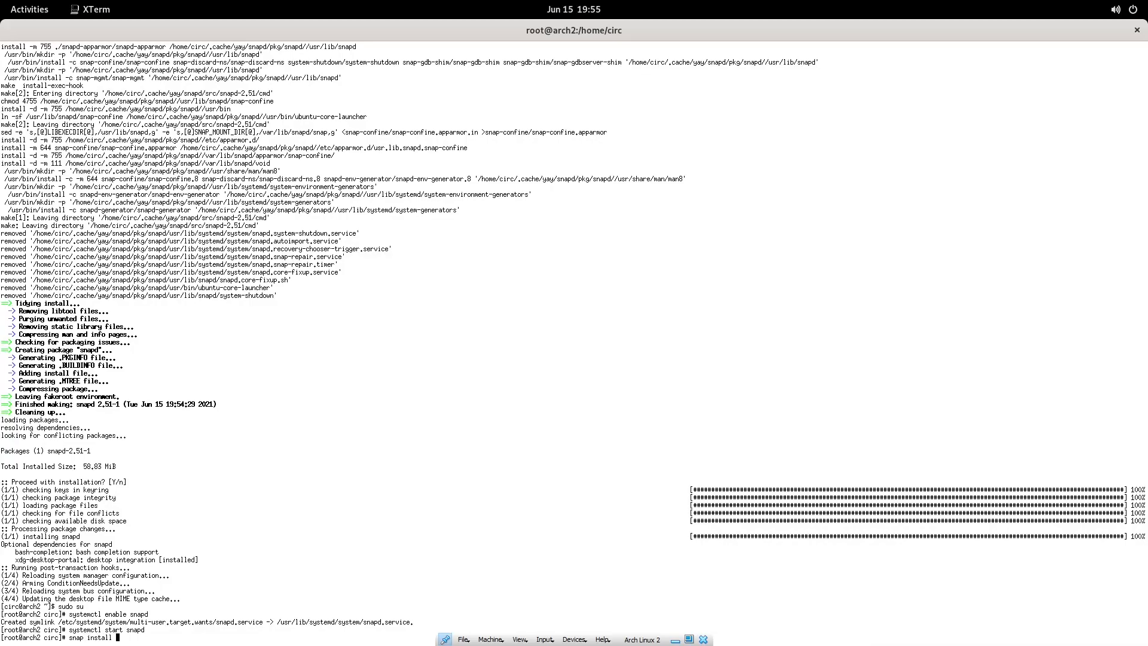
pyautogui.write('spotify')
pyautogui.press('Return')
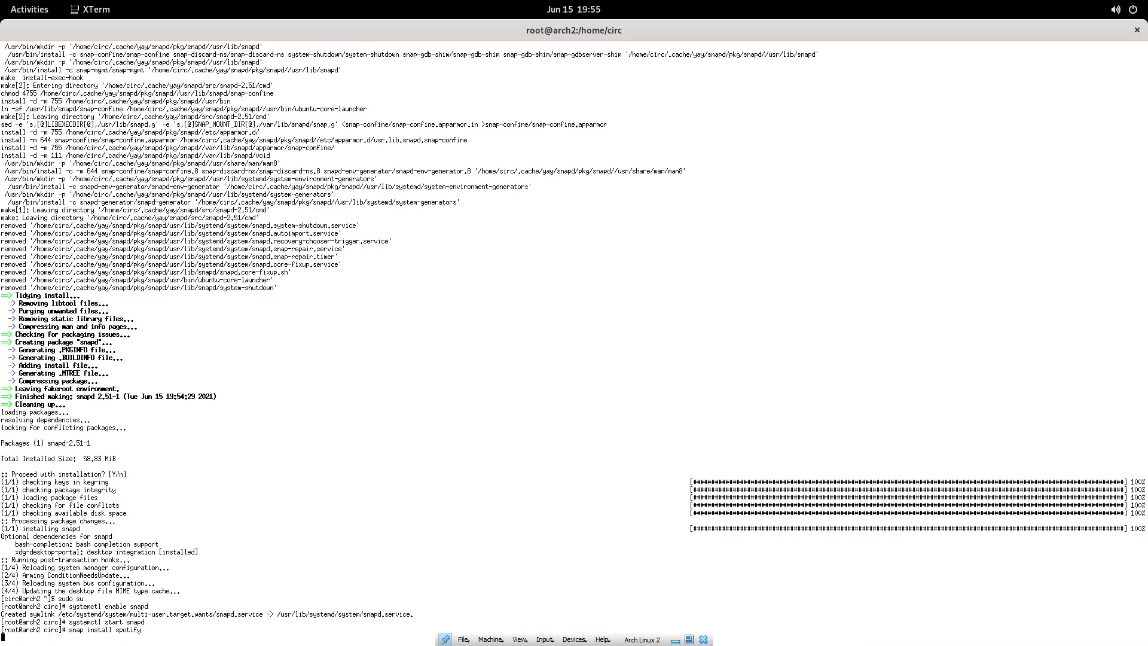
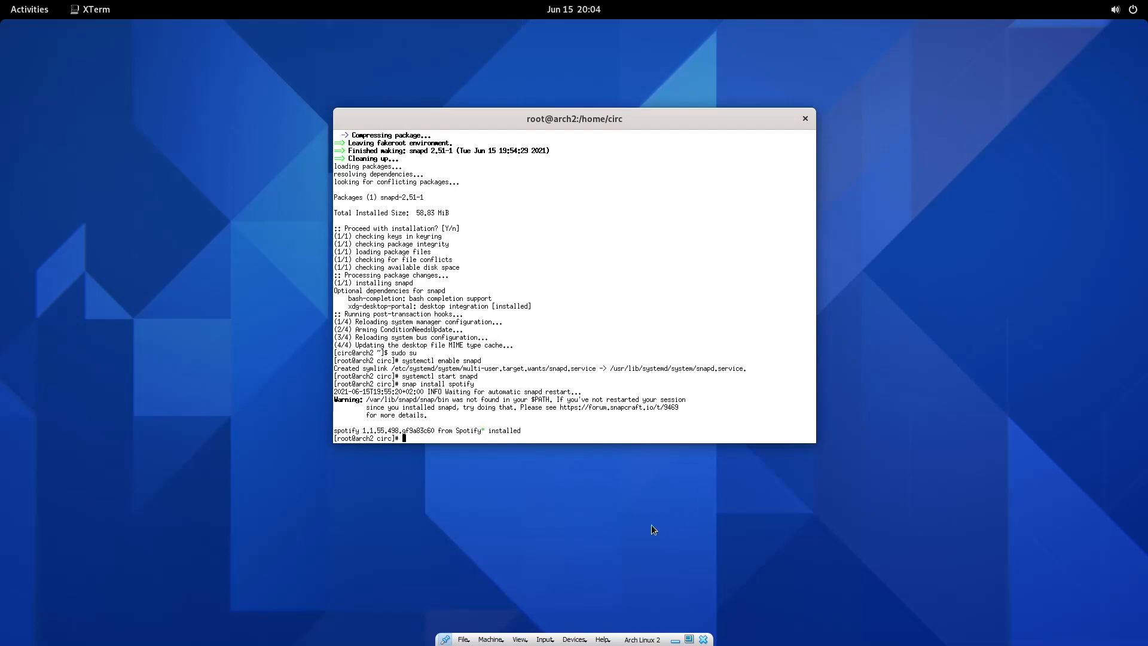
# Search 'spoti' in the overview, view the Spotify store page, and close it.
pyautogui.press('super')
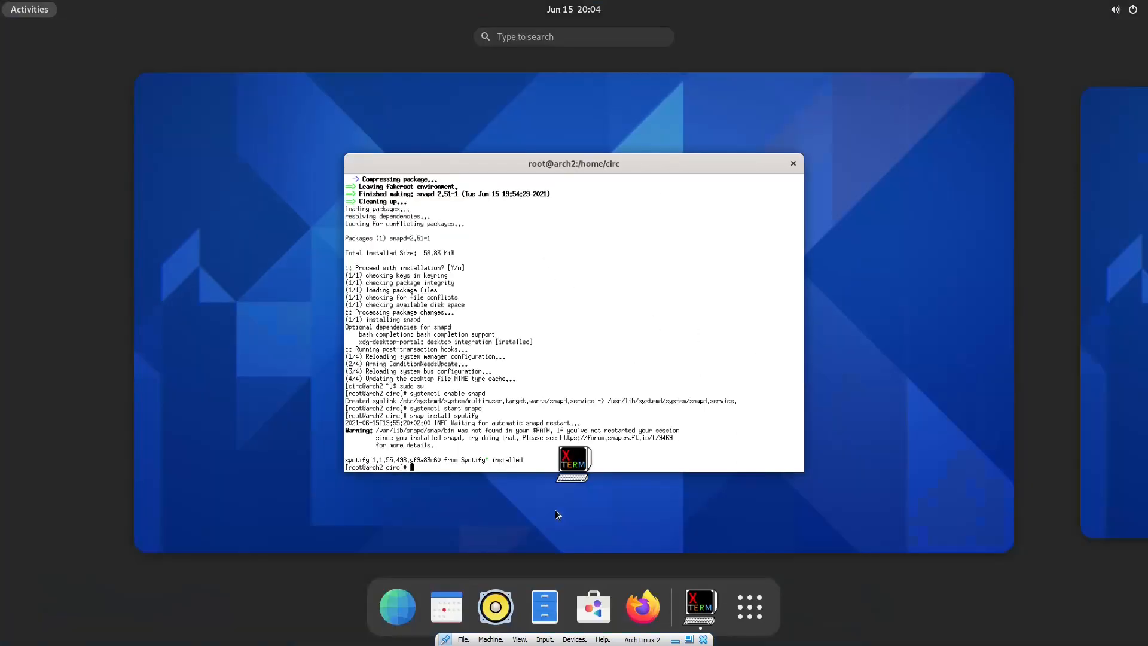
pyautogui.write('spoti')
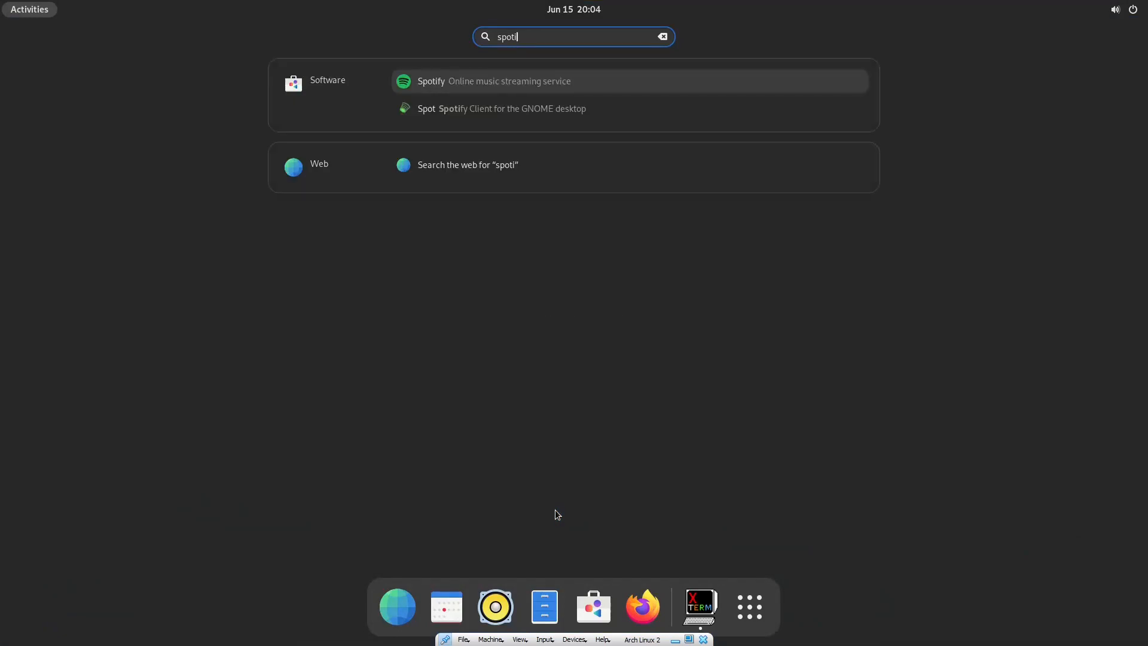
pyautogui.click(451, 81)
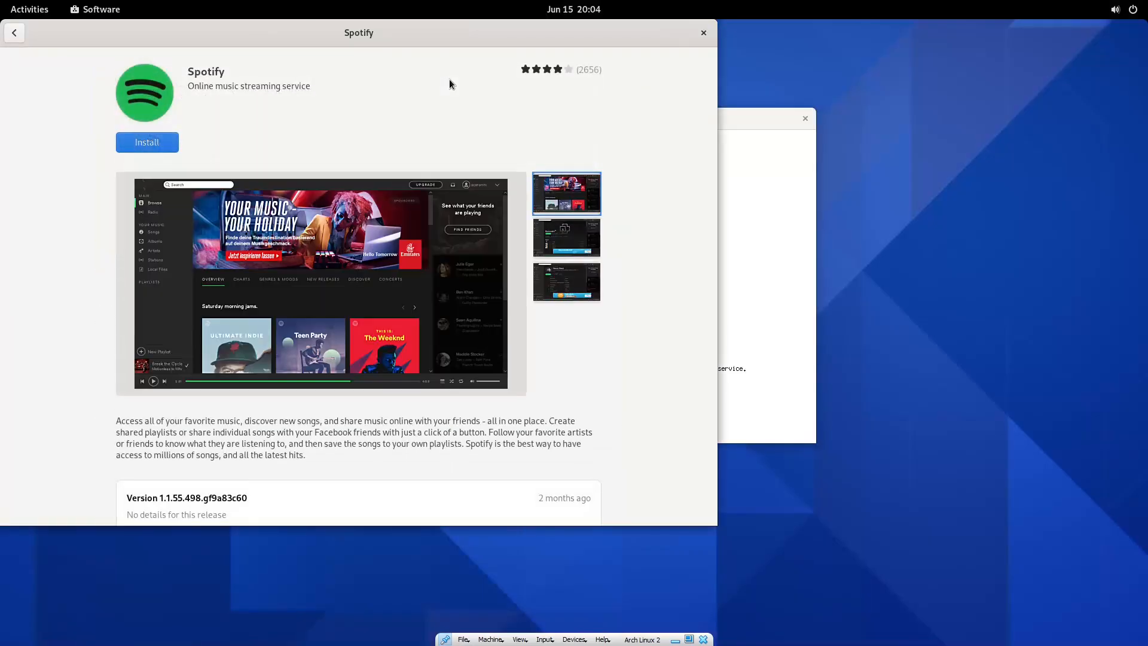
pyautogui.moveTo(420, 37); pyautogui.dragTo(540, 73)
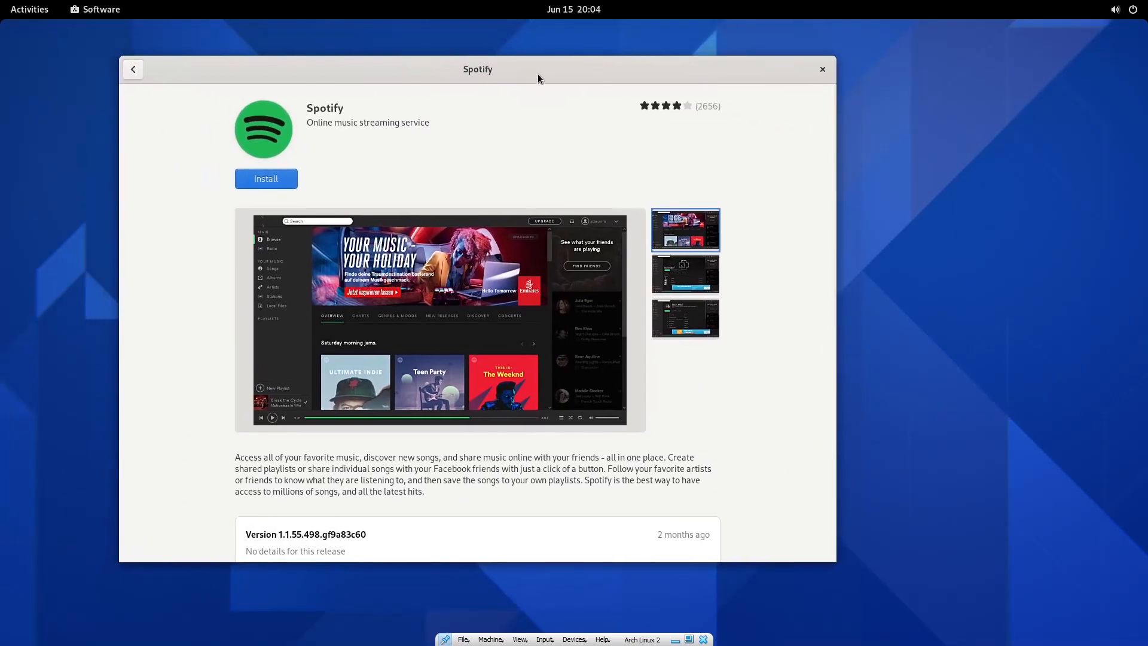
pyautogui.click(823, 69)
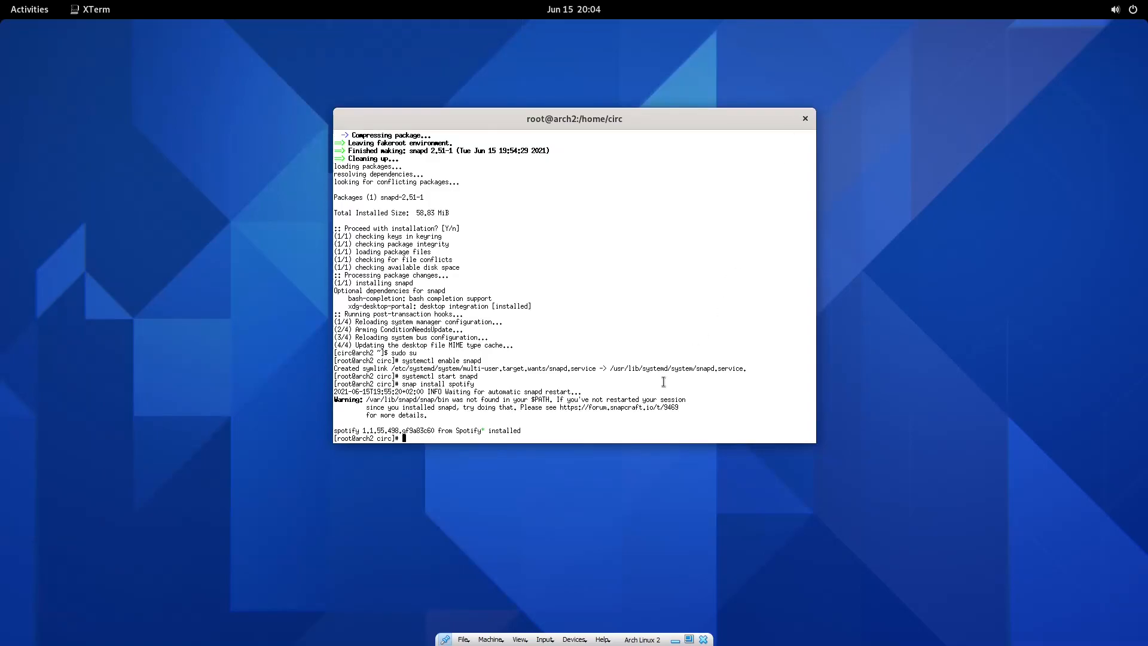
# Search 'spotify' and view the Spot client's store page, then close it.
pyautogui.press('super')
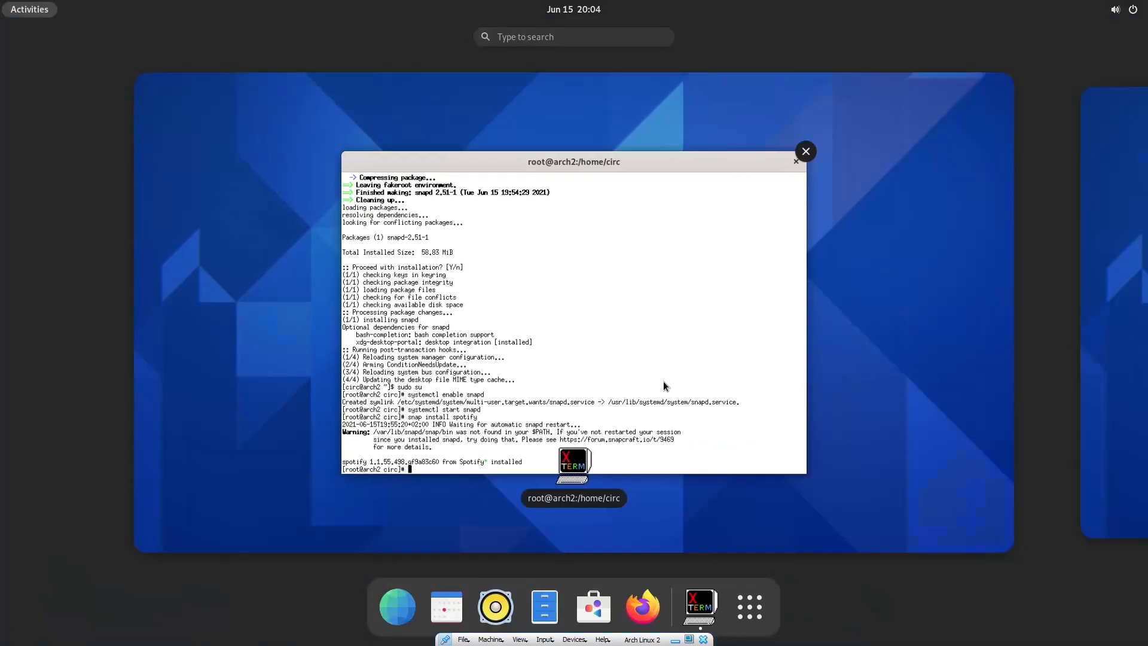
pyautogui.write('spotify')
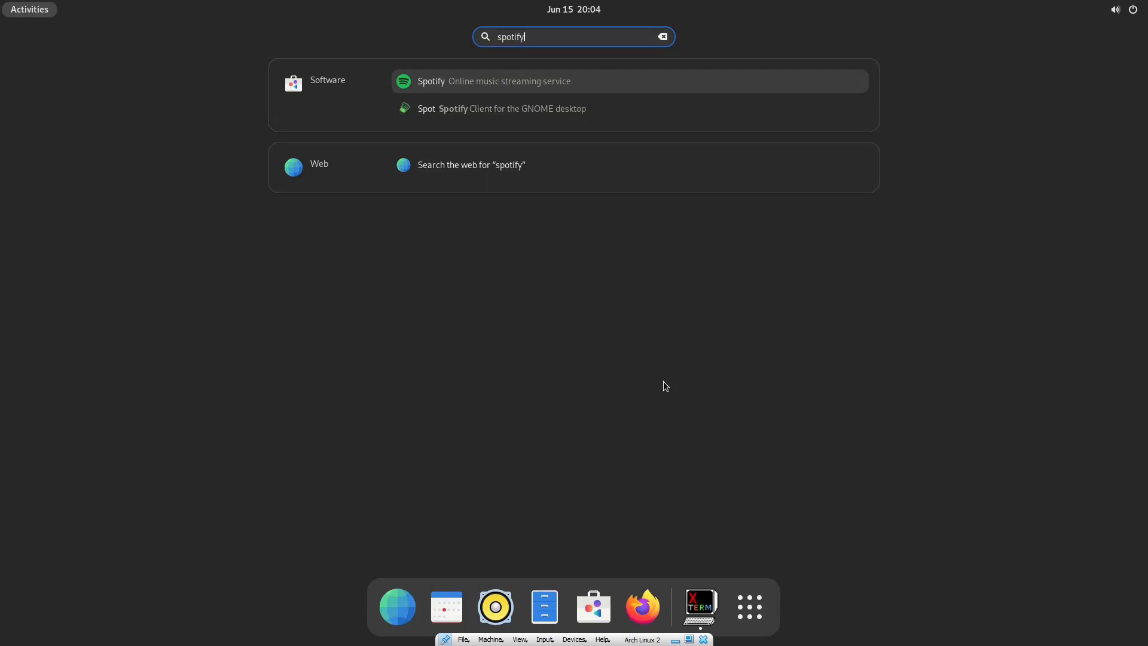
pyautogui.click(455, 112)
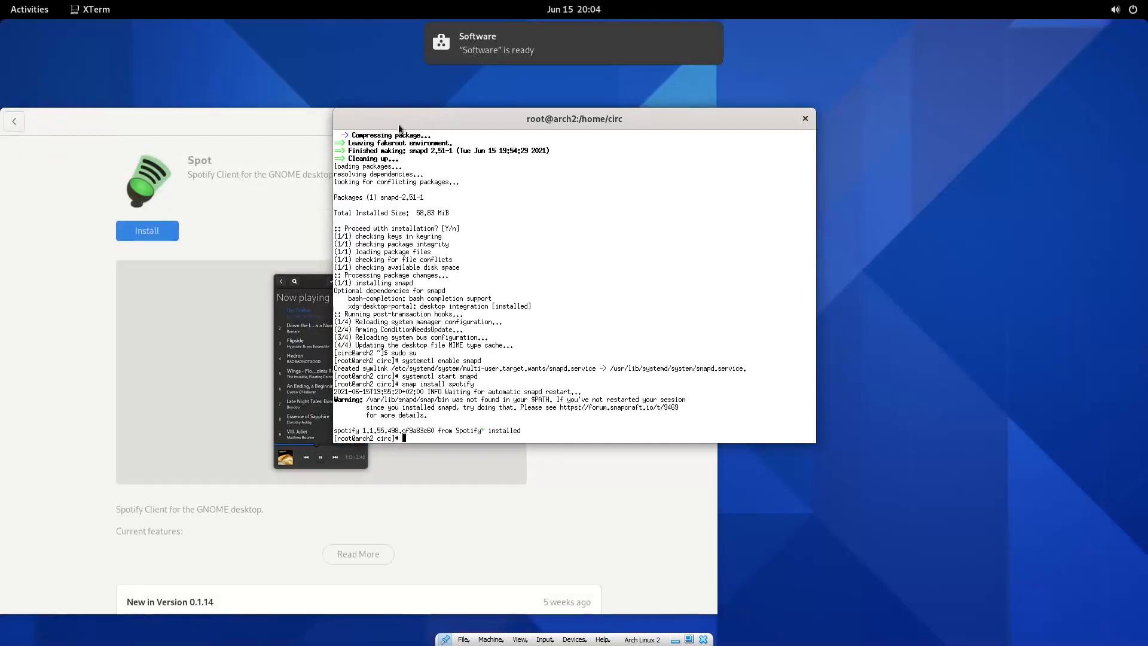
pyautogui.click(266, 205)
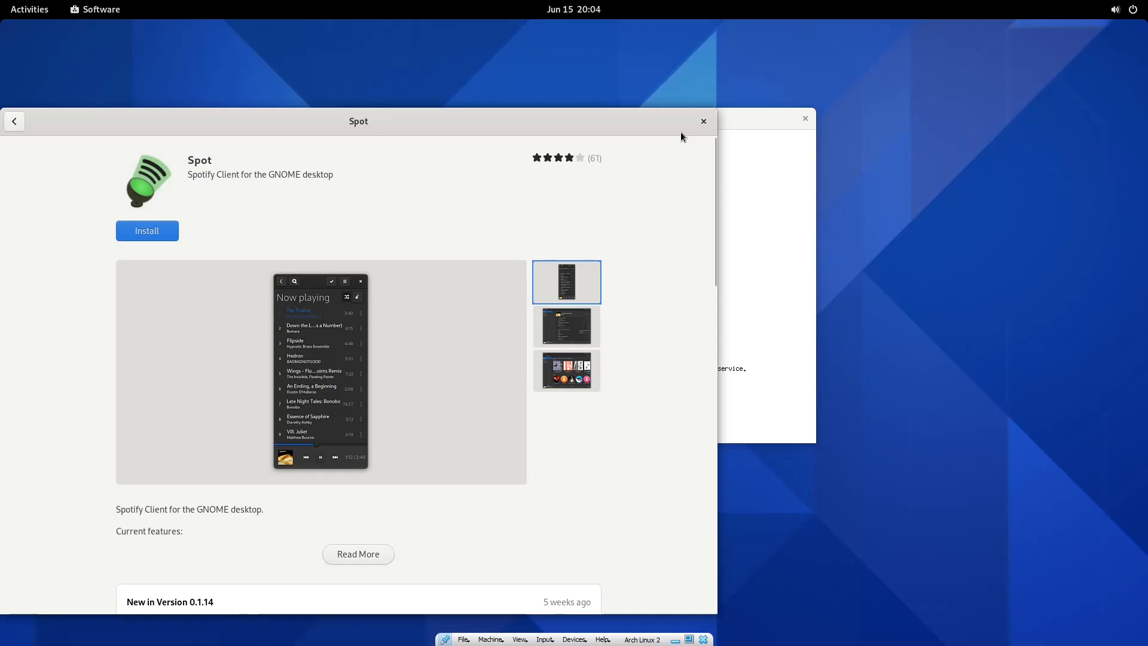
pyautogui.click(703, 121)
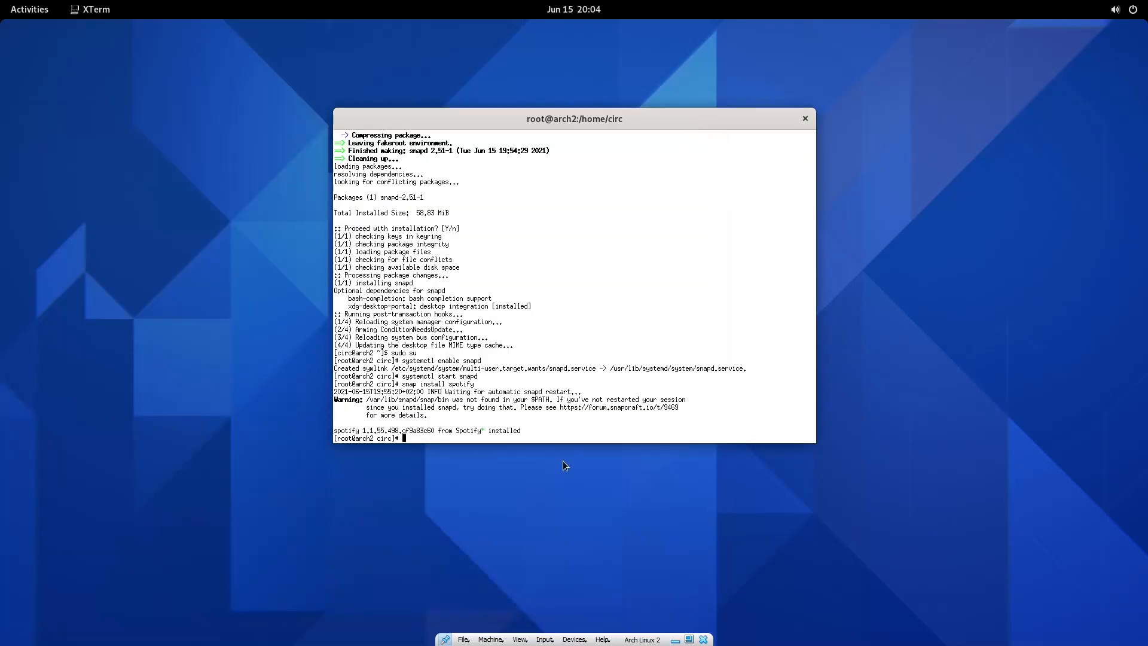
# Search 'spot' and reopen the Spotify details page, moving its window up and right.
pyautogui.press('super')
pyautogui.write('spot')
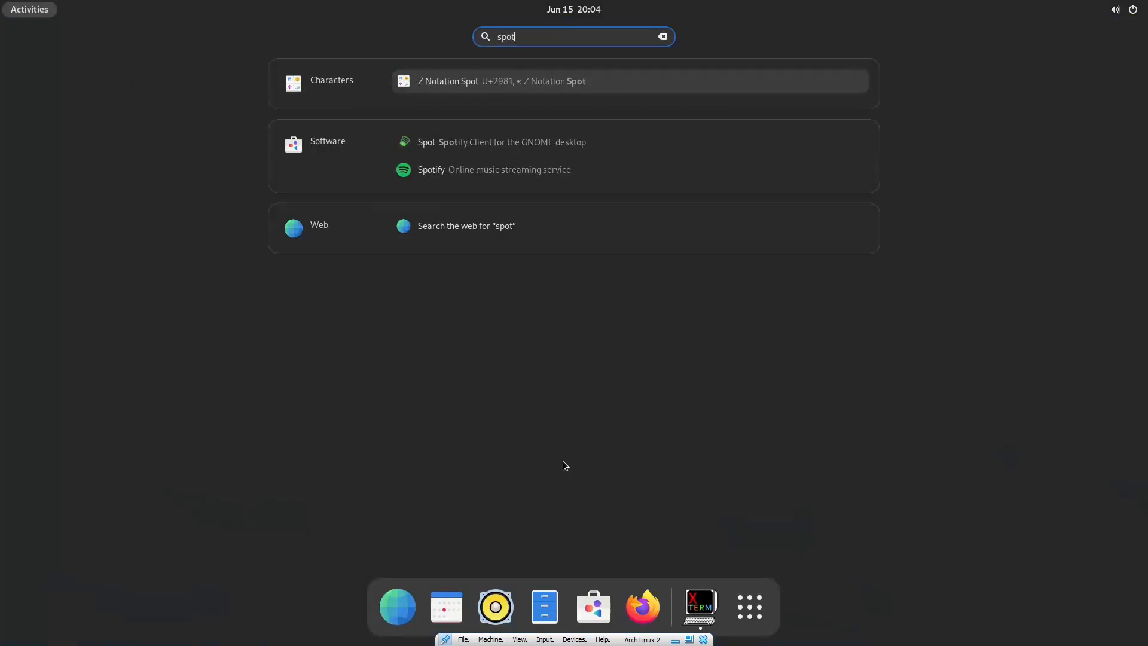
pyautogui.click(431, 169)
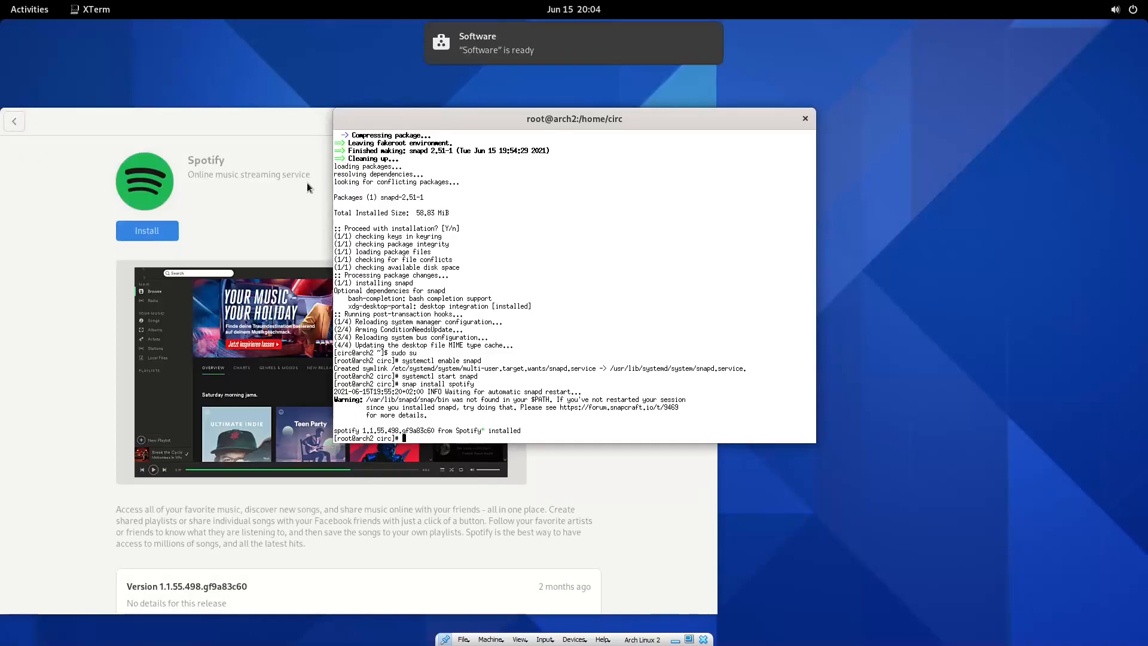
pyautogui.click(313, 181)
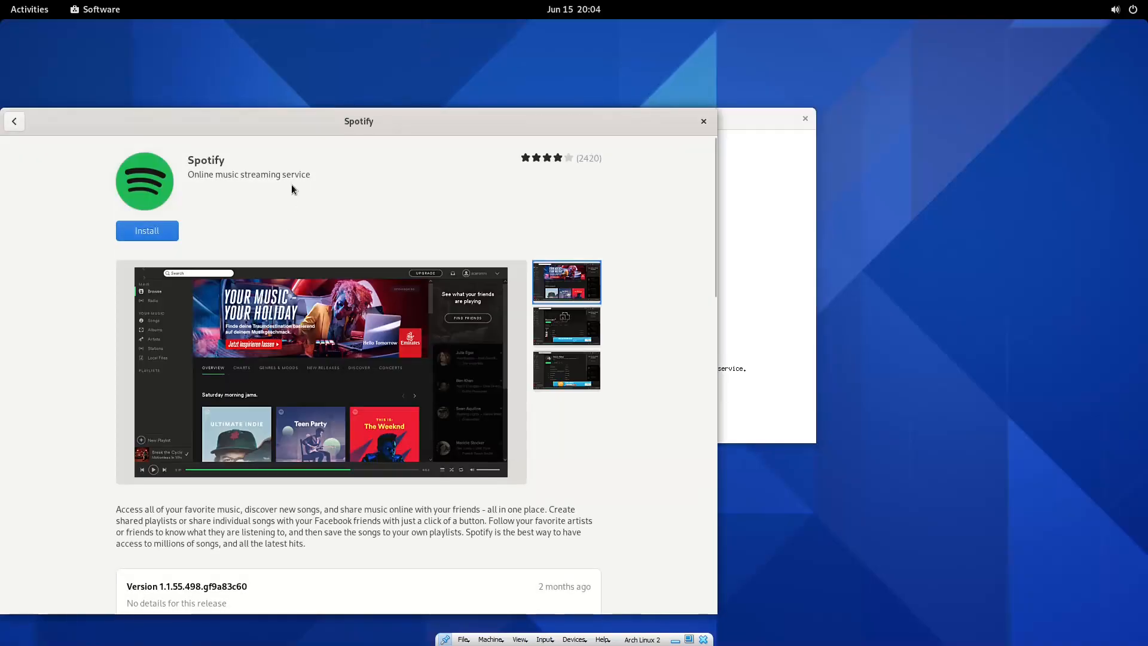
pyautogui.moveTo(313, 115); pyautogui.dragTo(360, 94)
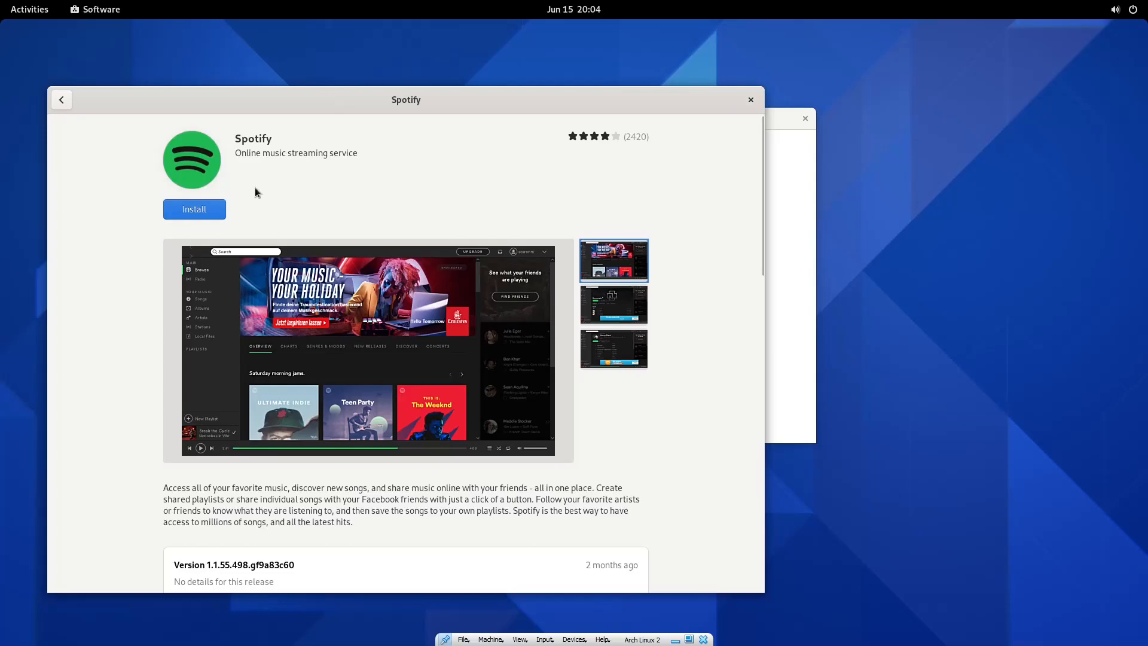
# Install Spotify from its store page, launch it once installed, and close GNOME Software.
pyautogui.click(215, 209)
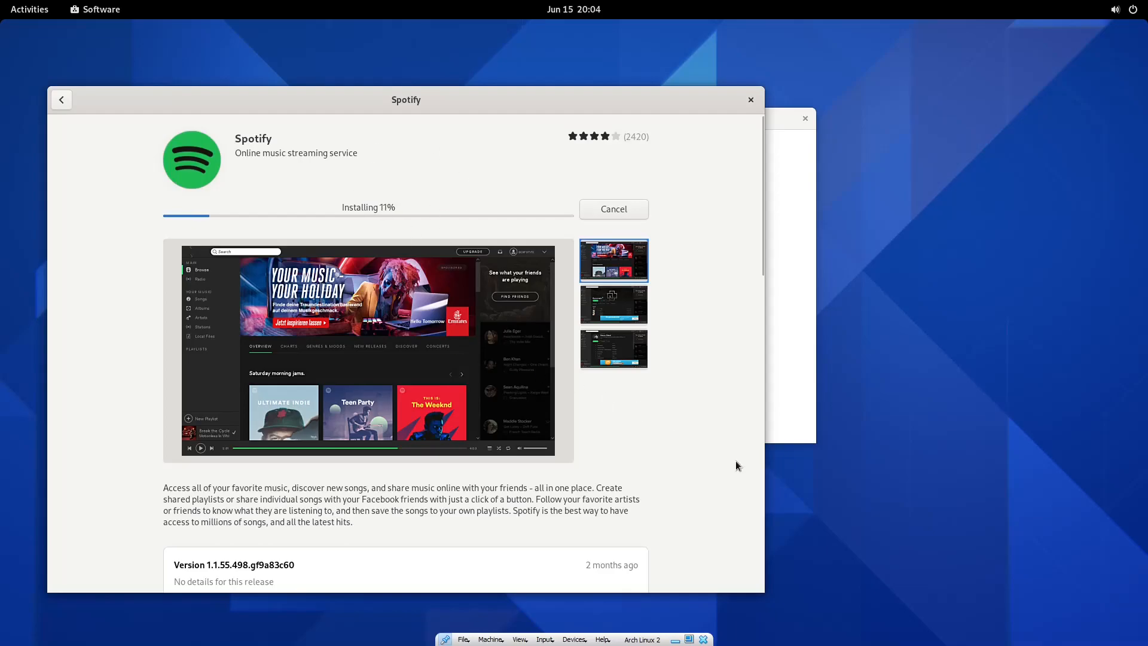
pyautogui.scroll(-3, 707, 465)
pyautogui.scroll(-10, 698, 459)
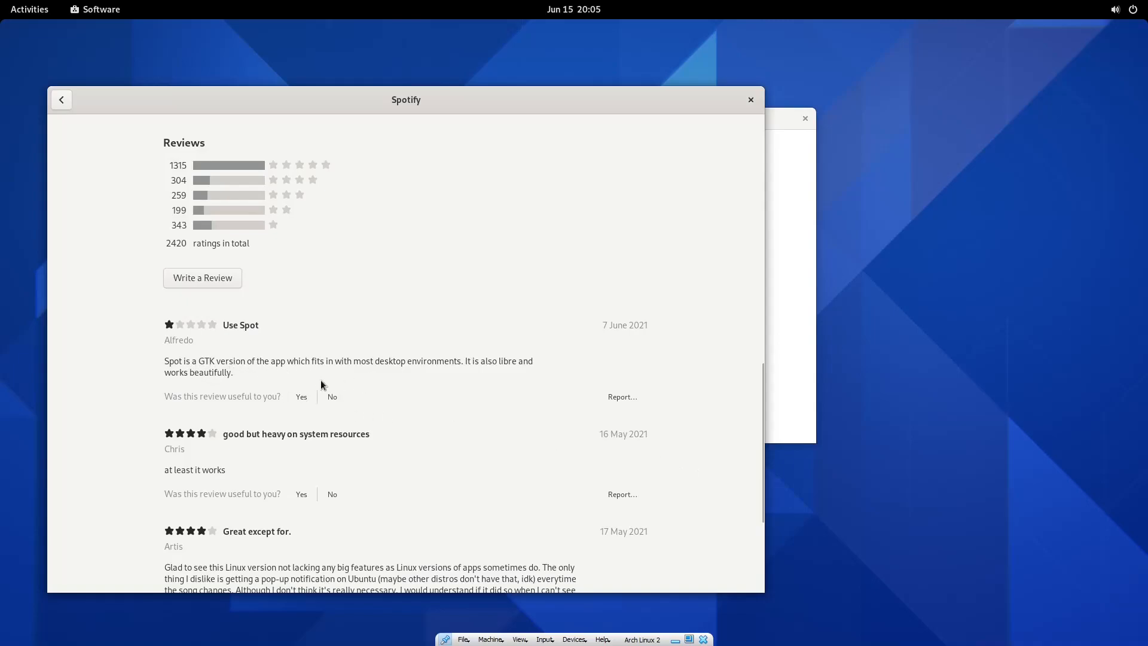
pyautogui.scroll(15, 216, 379)
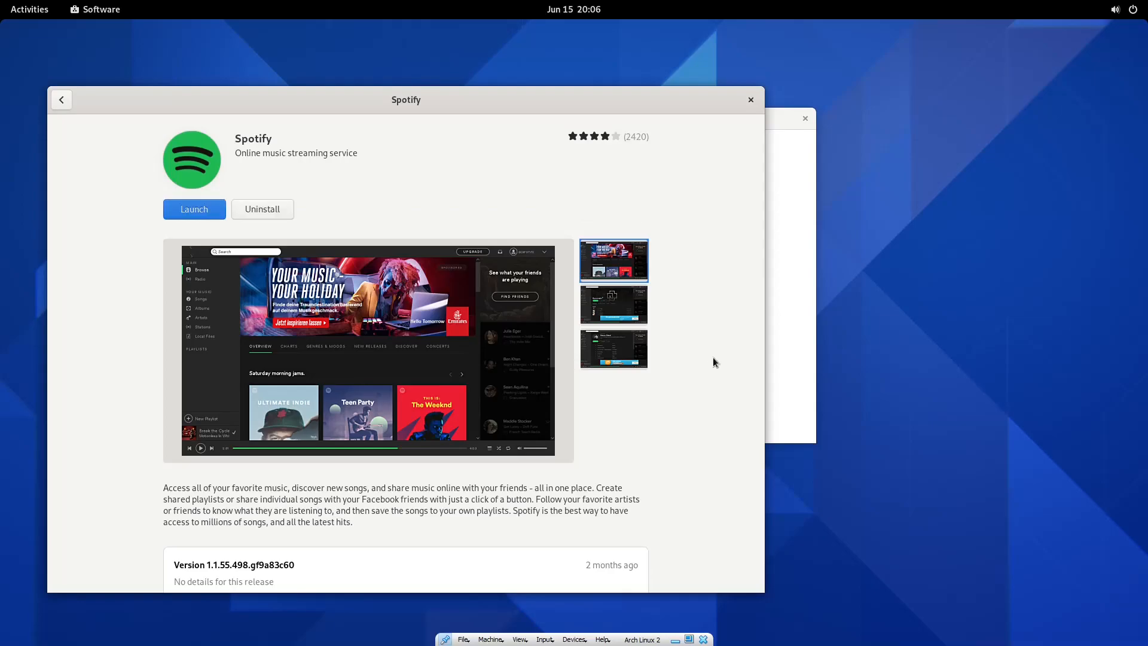
pyautogui.click(192, 210)
pyautogui.click(751, 100)
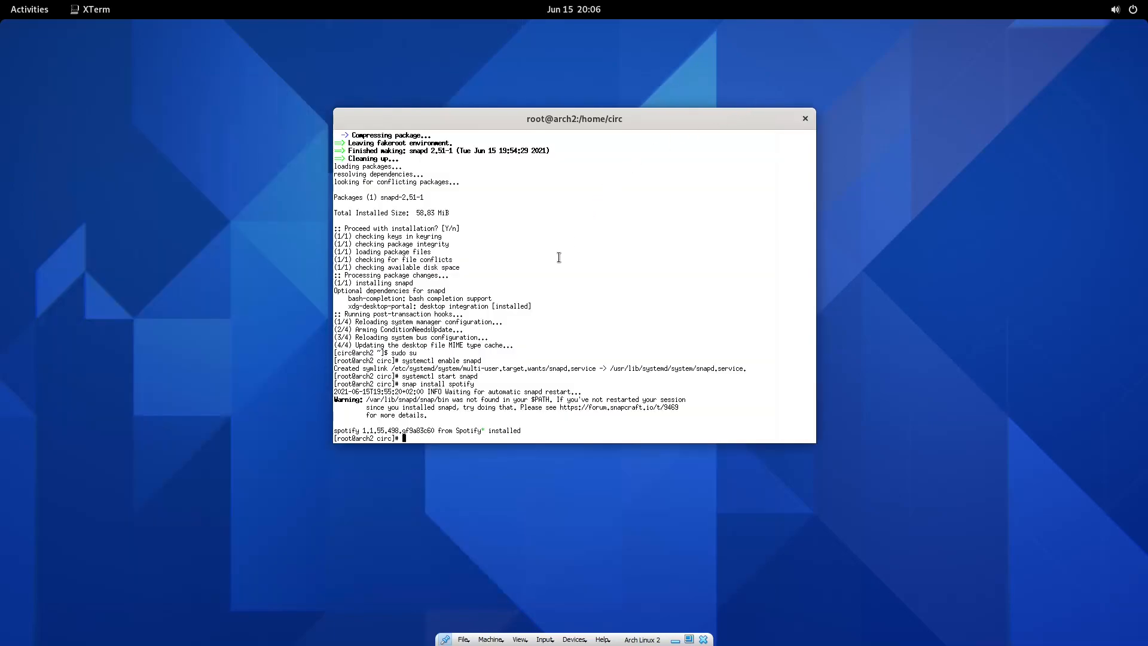
# Exit the root shell and enter the path /var/lib/snapd/, listing its subfolders with Tab.
pyautogui.hotkey('ctrl', 'd')
pyautogui.write('spottopgm')
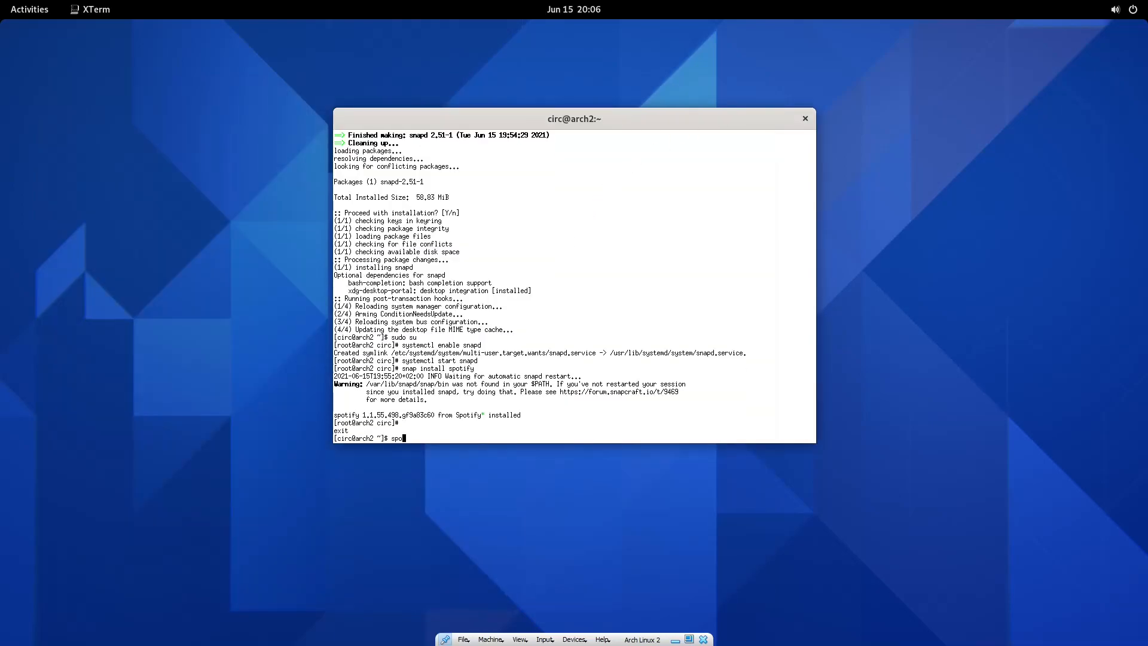
pyautogui.press('BackSpace')
pyautogui.press('BackSpace')
pyautogui.press('BackSpace')
pyautogui.press('BackSpace')
pyautogui.press('BackSpace')
pyautogui.press('BackSpace')
pyautogui.write('i')
pyautogui.press('BackSpace')
pyautogui.press('BackSpace')
pyautogui.press('BackSpace')
pyautogui.press('BackSpace')
pyautogui.press('BackSpace')
pyautogui.write('&')
pyautogui.write('var')
pyautogui.press('BackSpace')
pyautogui.press('BackSpace')
pyautogui.press('BackSpace')
pyautogui.press('BackSpace')
pyautogui.write('/var/lib/snapd/bin/')
pyautogui.press('BackSpace')
pyautogui.press('BackSpace')
pyautogui.press('BackSpace')
pyautogui.press('BackSpace')
pyautogui.press('Tab')
pyautogui.press('Tab')
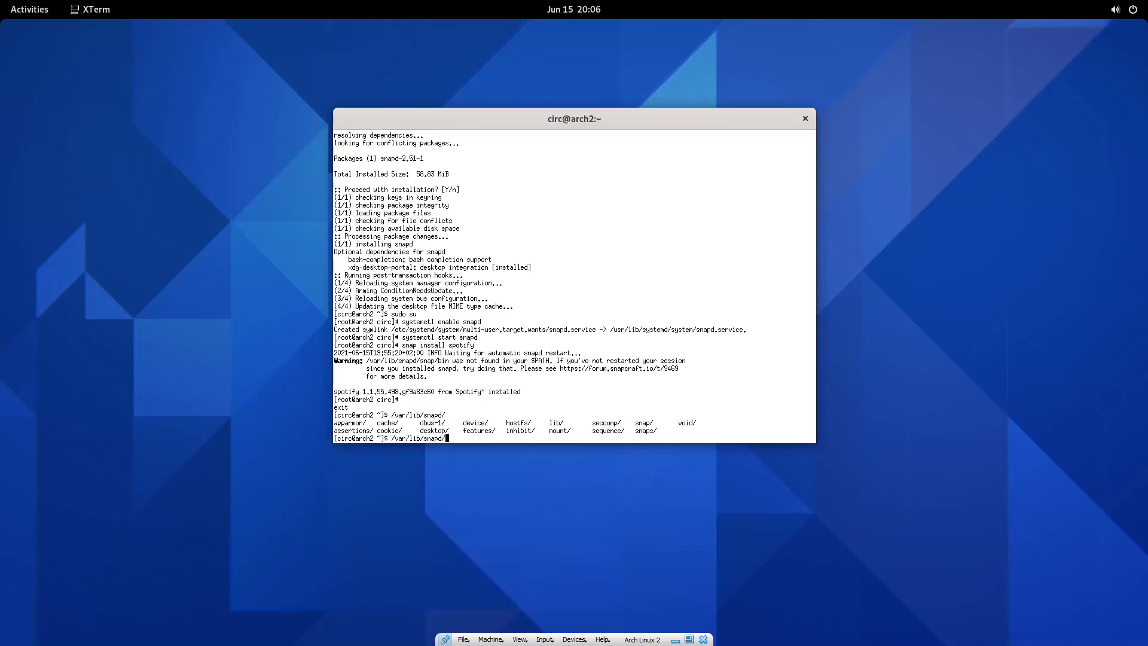
# Change into /var/lib/snapd and list the snaps folder, showing spotify_46.snap.
pyautogui.press('Home')
pyautogui.write('cd')
pyautogui.press('Return')
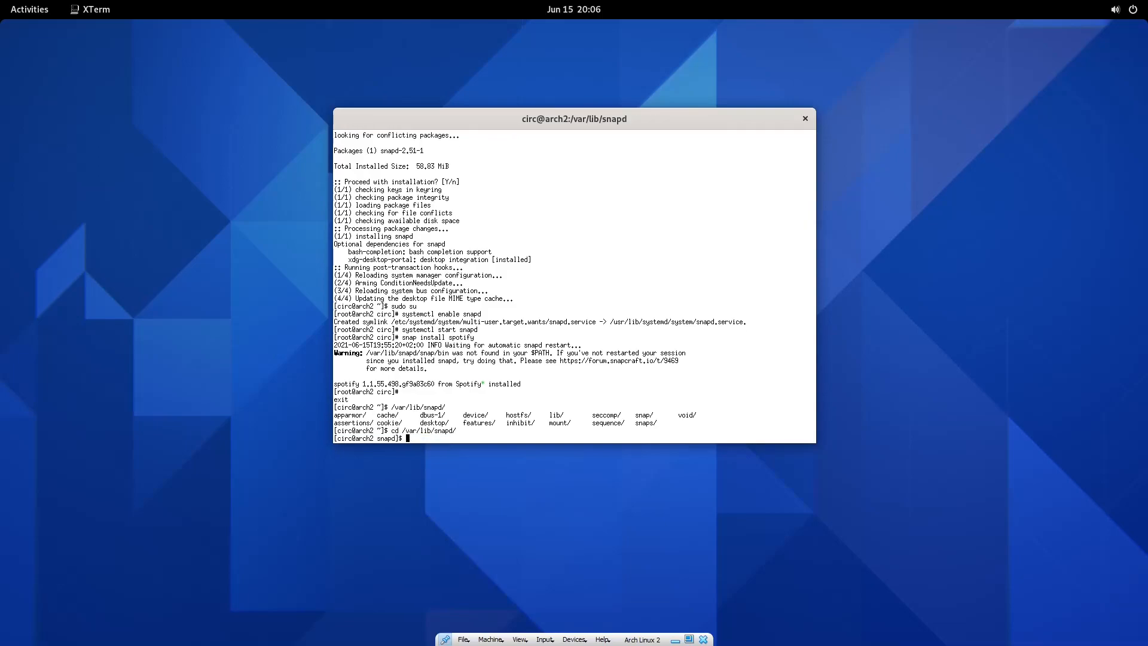
pyautogui.write('ls snaps')
pyautogui.press('Return')
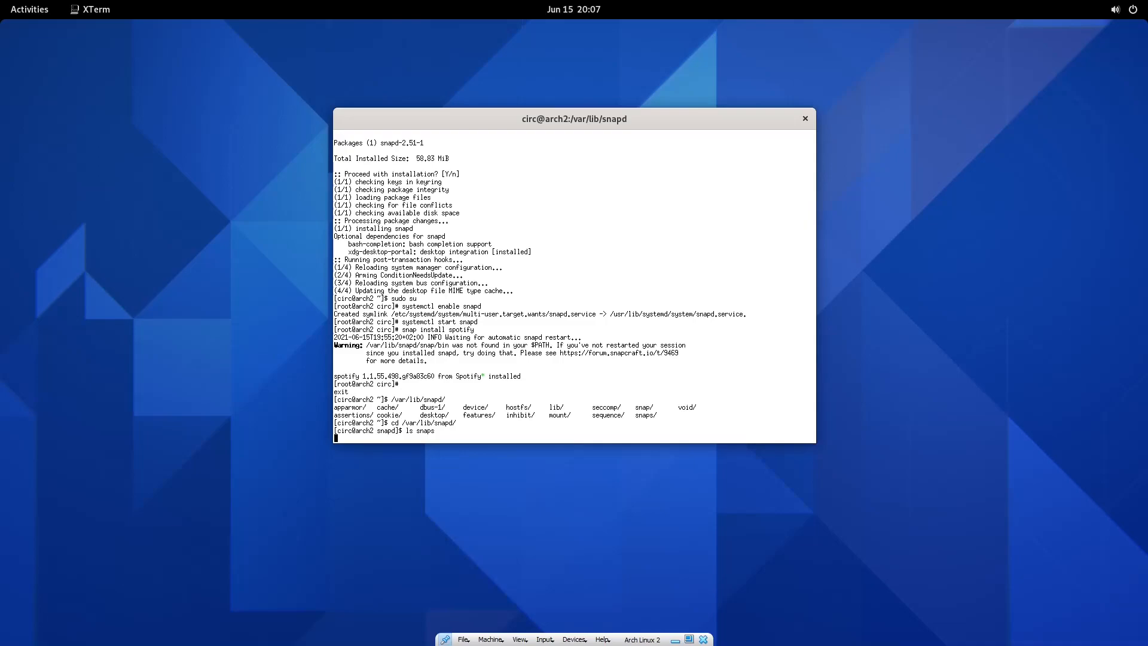
pyautogui.hotkey('ctrl', 'c')
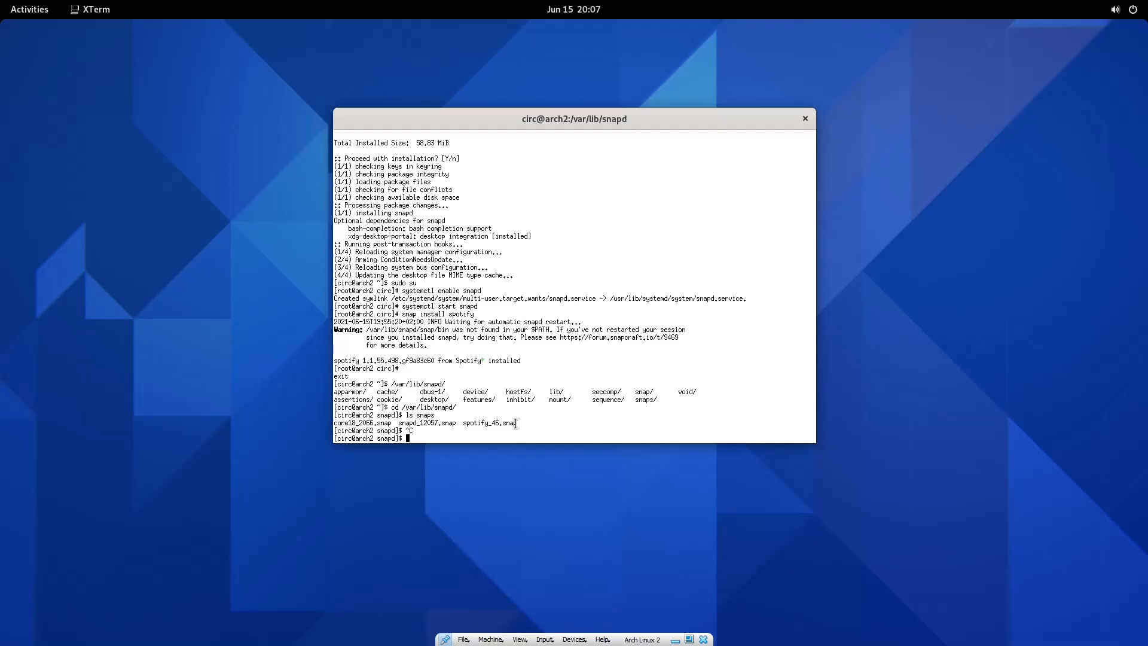
pyautogui.press('super')
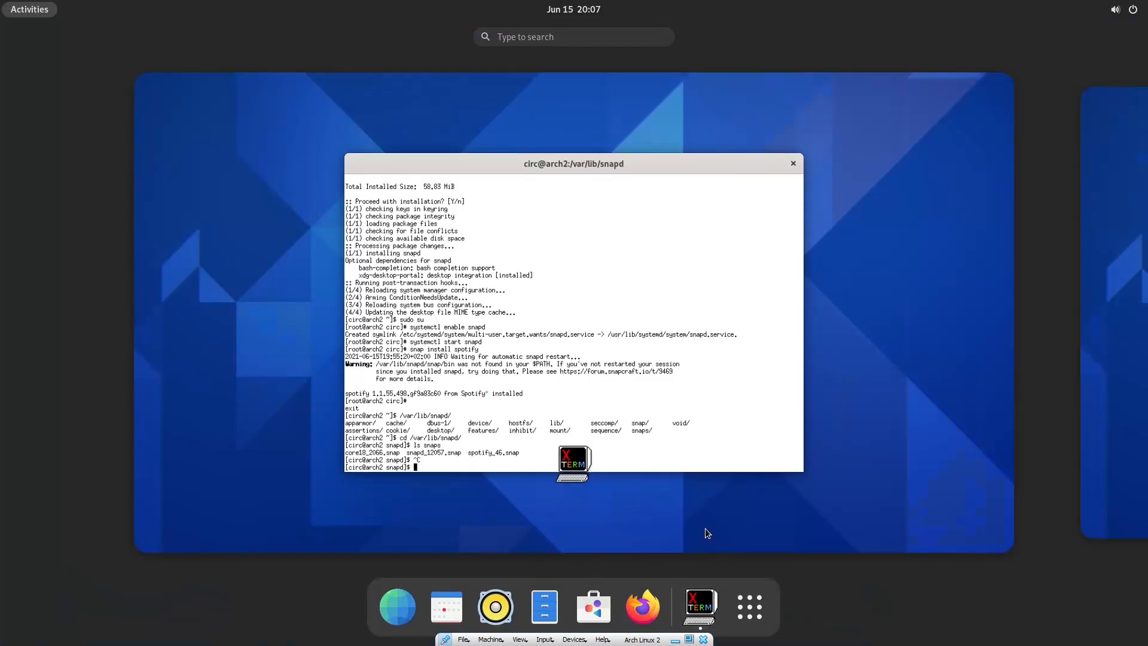
# Launch Spotify from the overview search for 'spotify', then close its blank window.
pyautogui.click(549, 38)
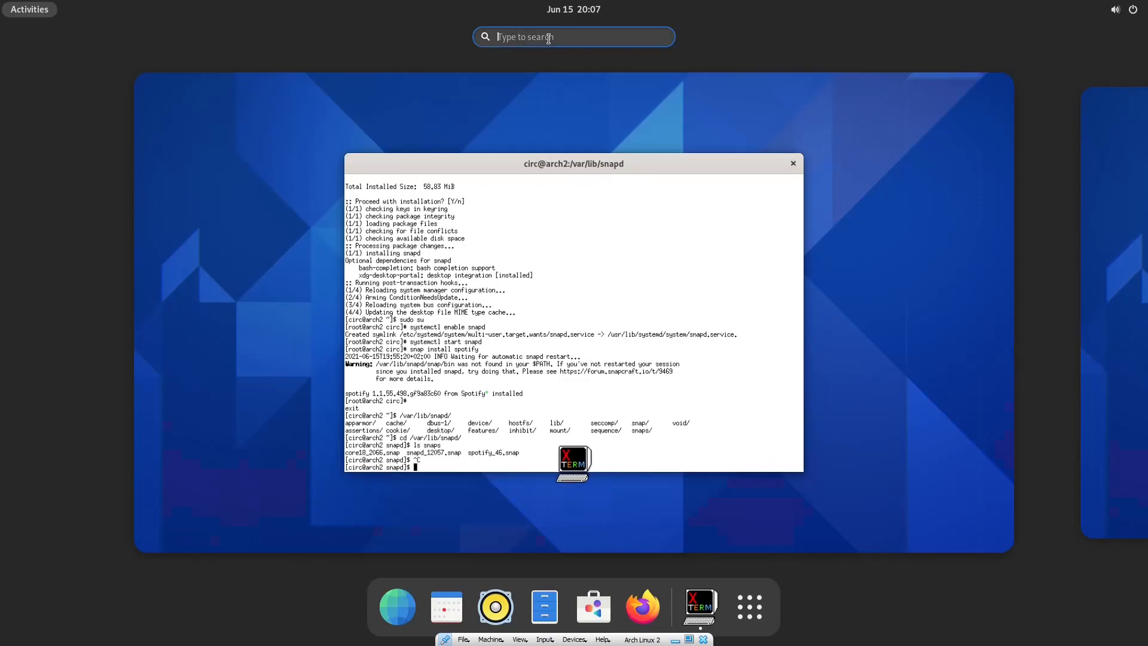
pyautogui.write('spotify')
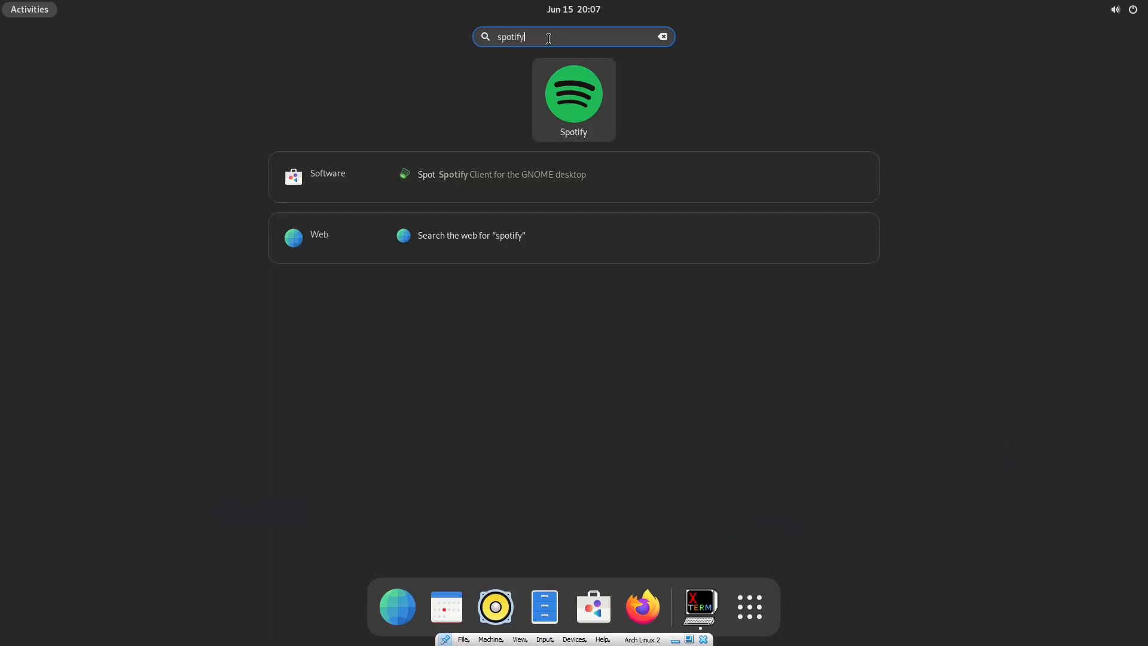
pyautogui.click(569, 101)
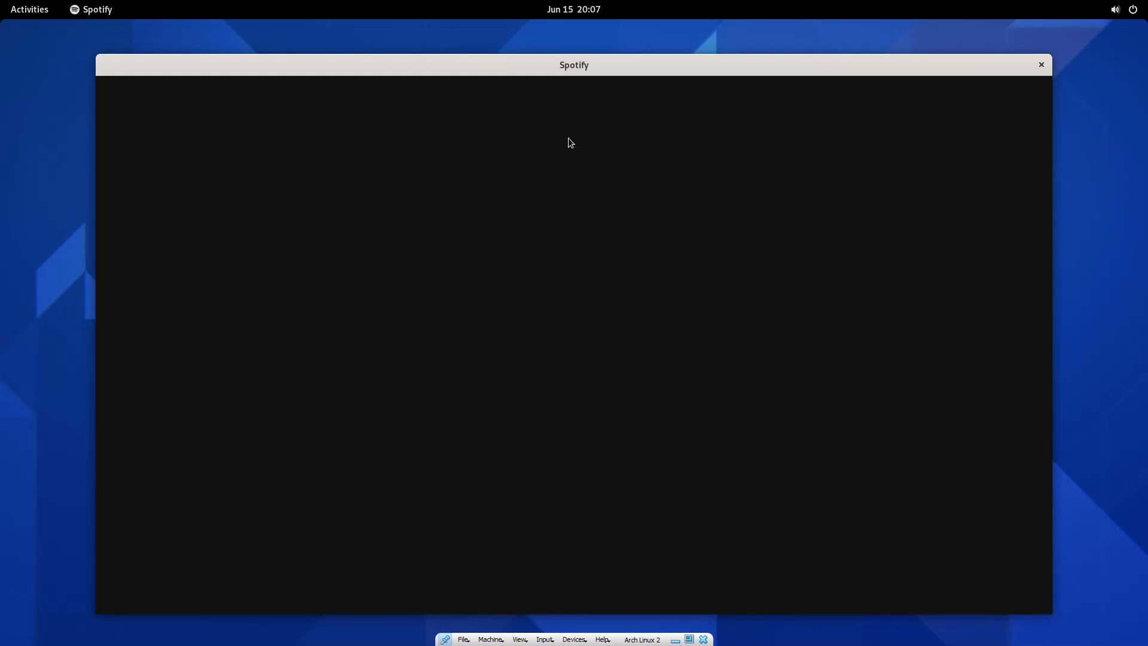
pyautogui.moveTo(569, 65)
pyautogui.mouseDown()
pyautogui.moveTo(583, 67)
pyautogui.moveTo(573, 34)
pyautogui.moveTo(571, 49)
pyautogui.moveTo(595, 57)
pyautogui.moveTo(588, 65)
pyautogui.mouseUp()
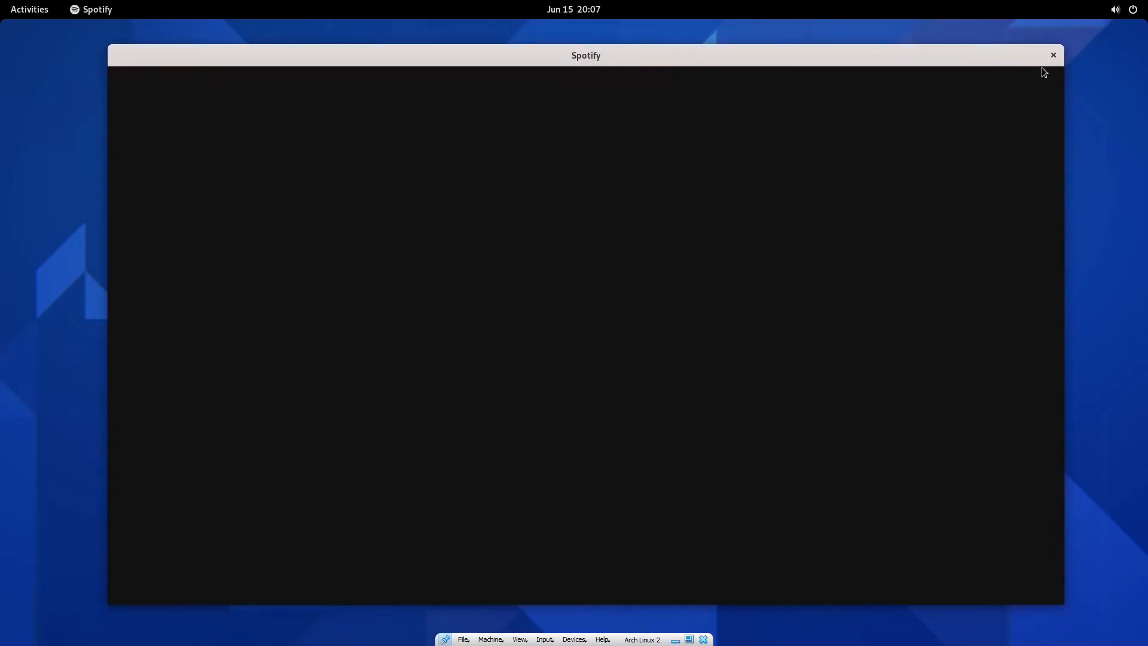
pyautogui.click(1053, 56)
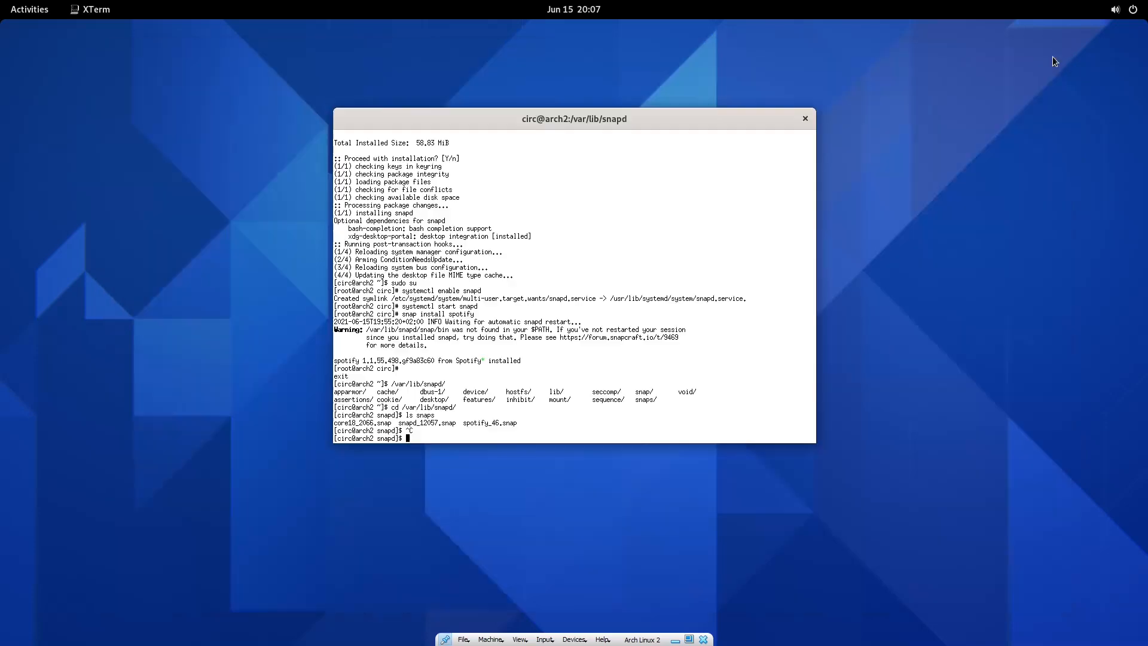
# Close the terminal and power off the GNOME guest from the system menu.
pyautogui.click(804, 119)
pyautogui.click(1124, 10)
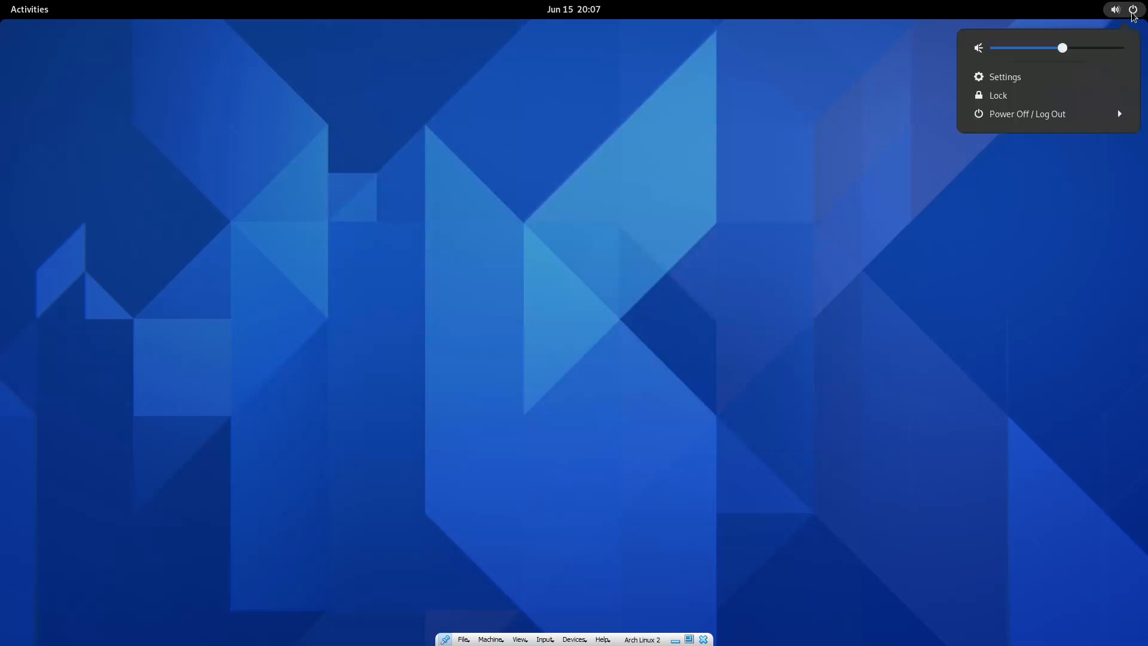
pyautogui.click(1028, 113)
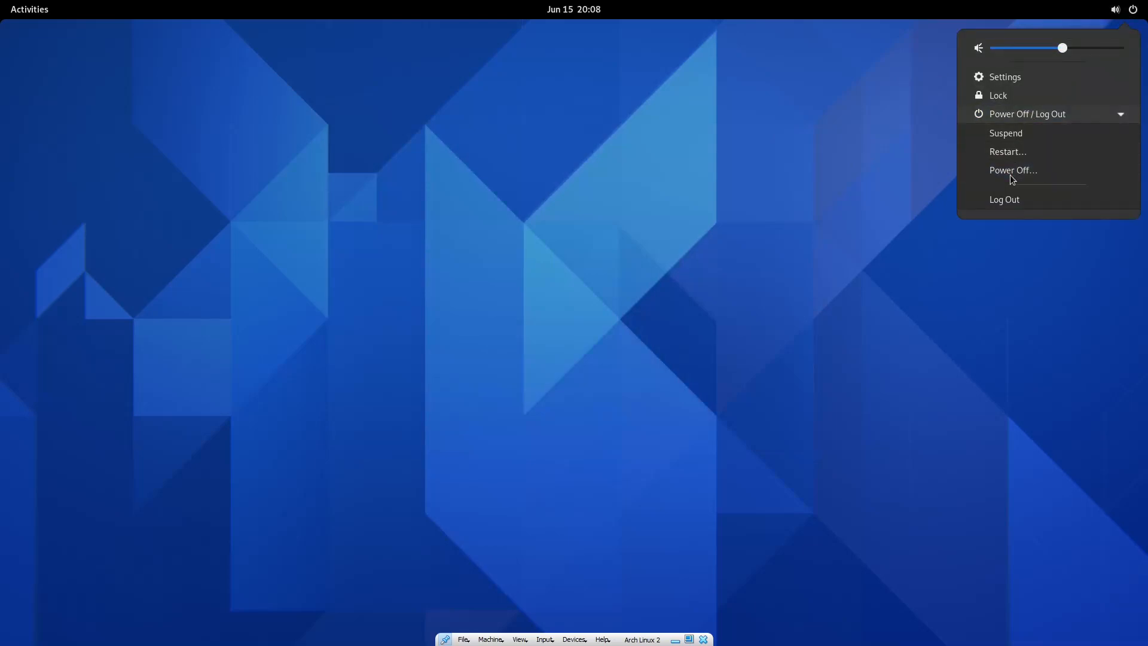
pyautogui.click(1012, 174)
pyautogui.click(635, 362)
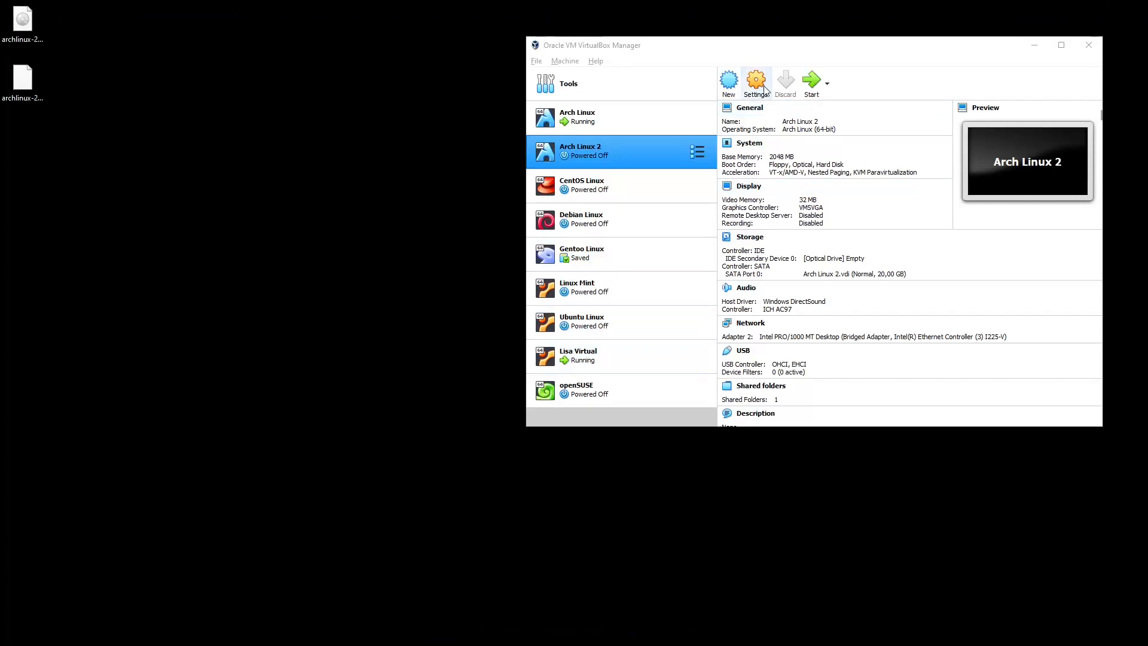
# Enable 3D Acceleration in Arch Linux 2's Display settings and start the machine.
pyautogui.click(763, 86)
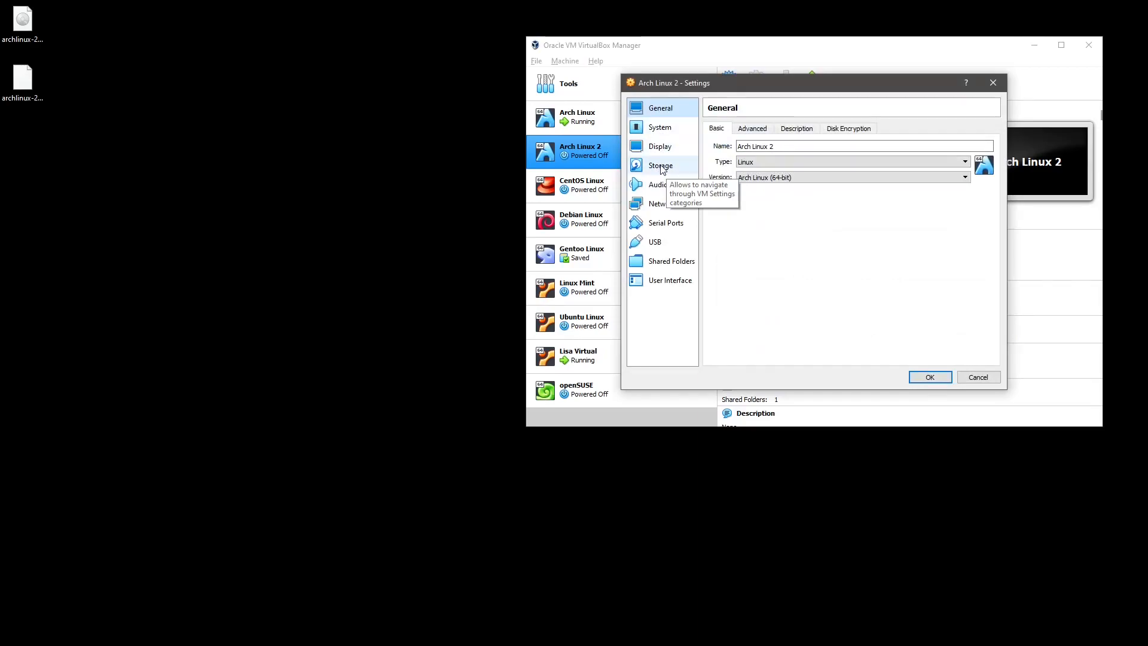
pyautogui.click(660, 147)
pyautogui.click(773, 247)
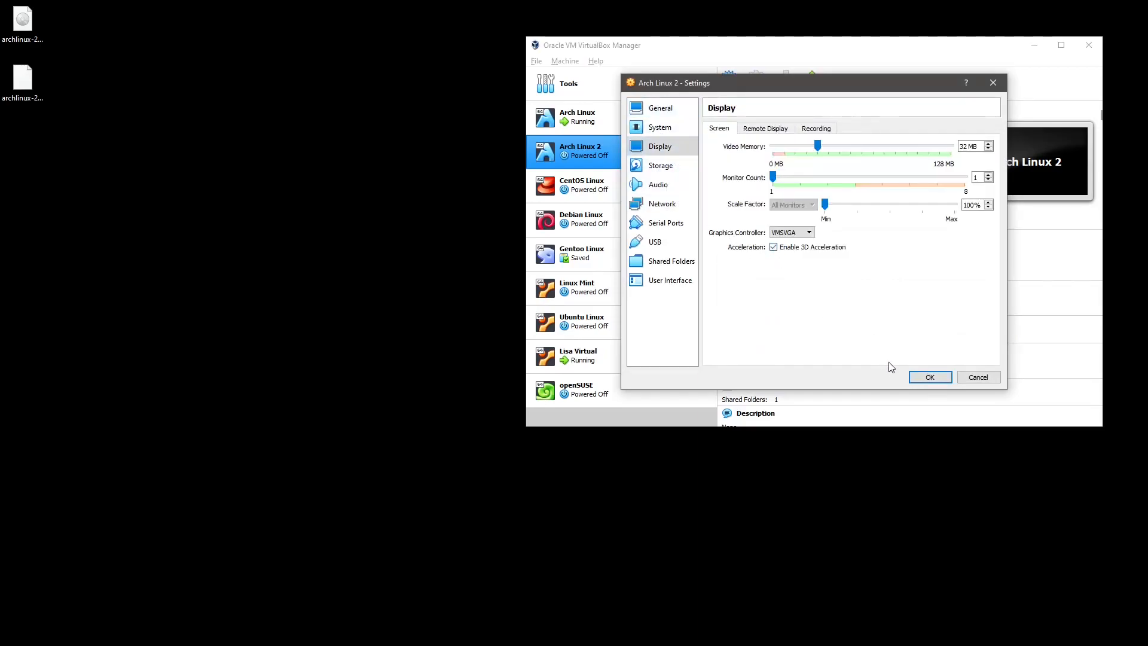
pyautogui.click(930, 377)
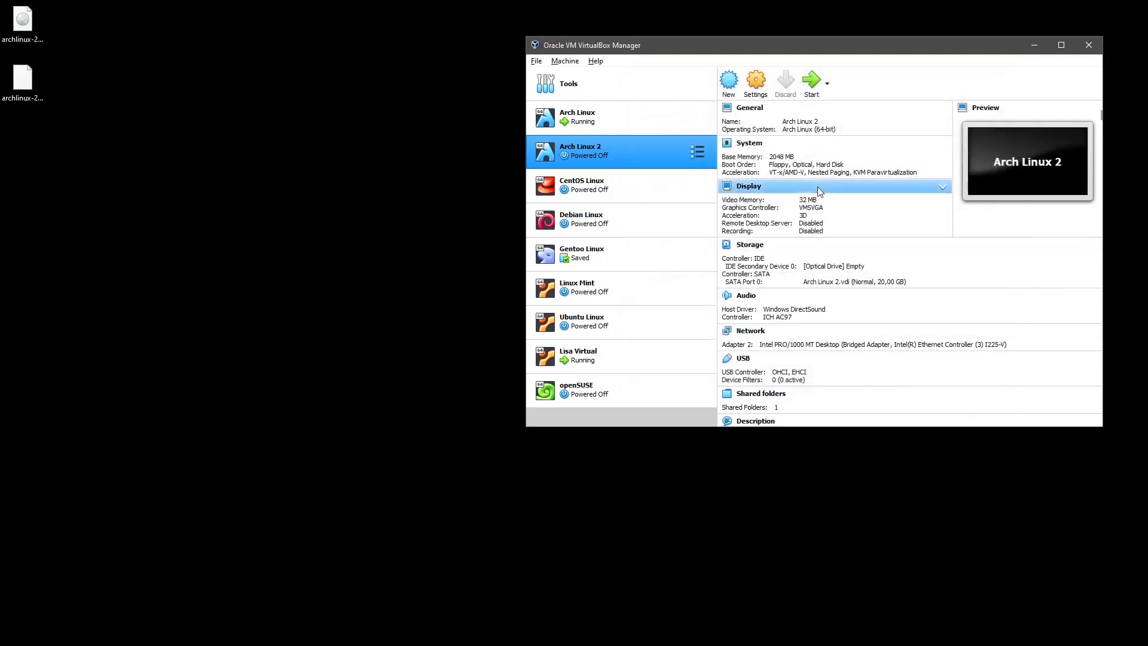
pyautogui.click(811, 79)
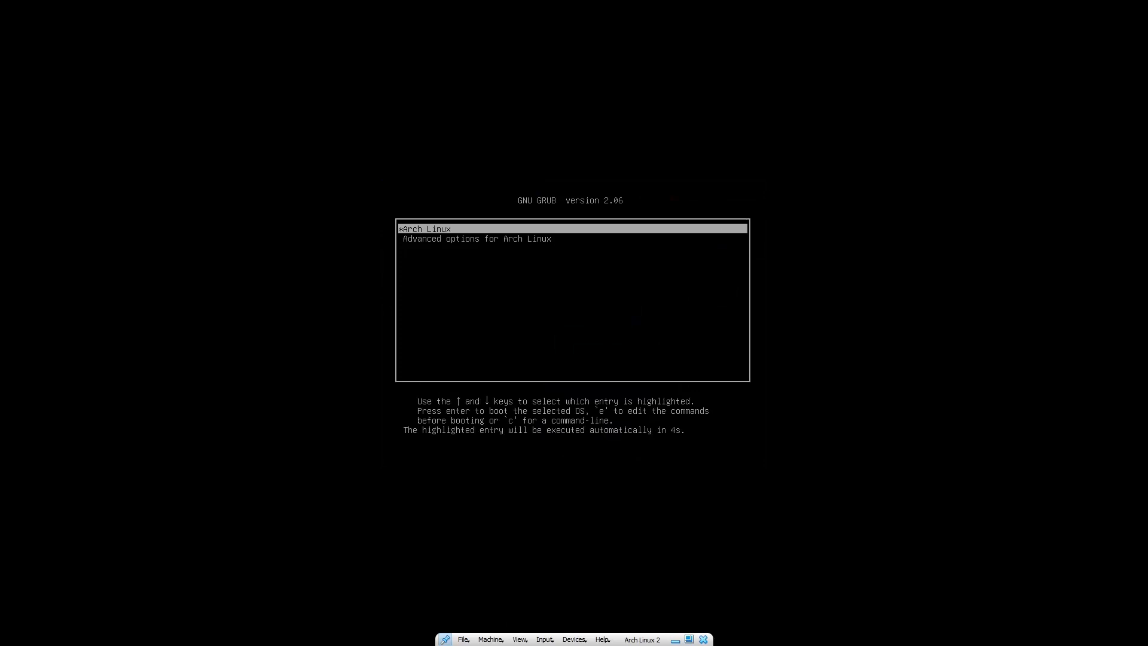
# Boot the Arch Linux GRUB entry, log in with the user's password, and leave full screen.
pyautogui.press('Return')
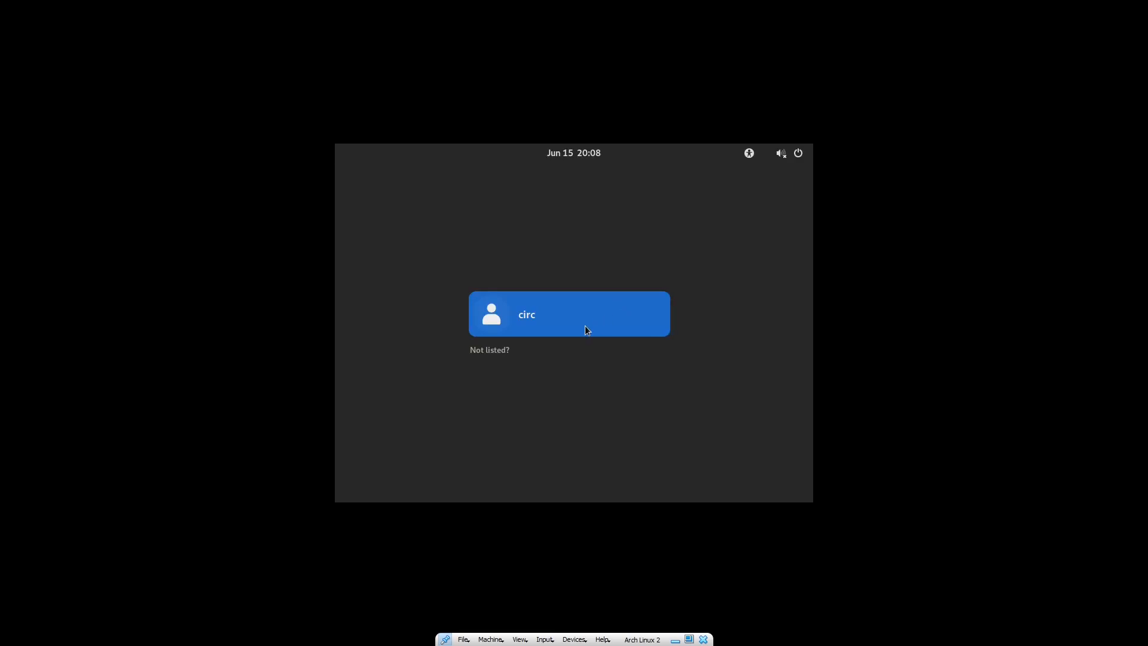
pyautogui.click(580, 325)
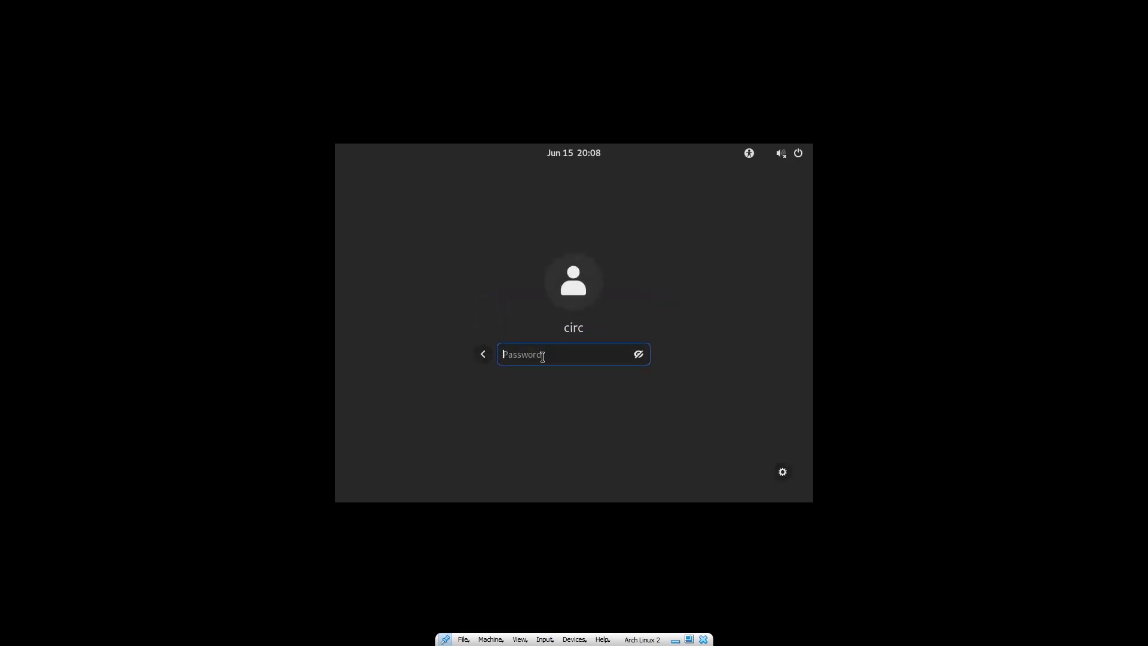
pyautogui.write('•••••••••••')
pyautogui.press('Return')
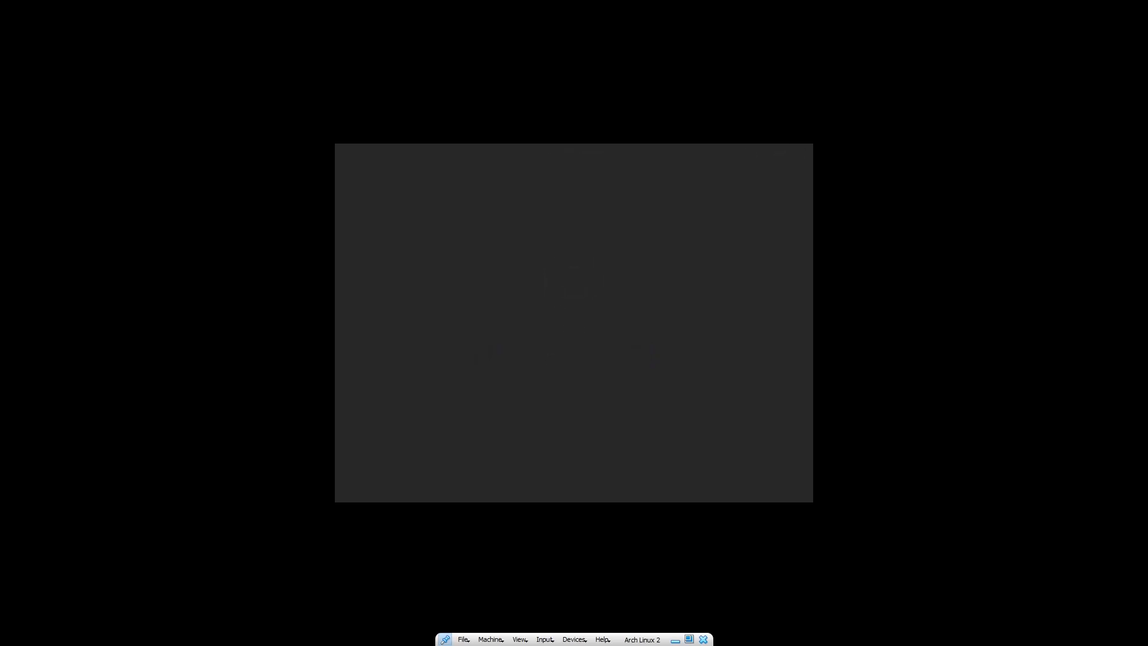
pyautogui.hotkey('ctrl', 'alt', 'f')
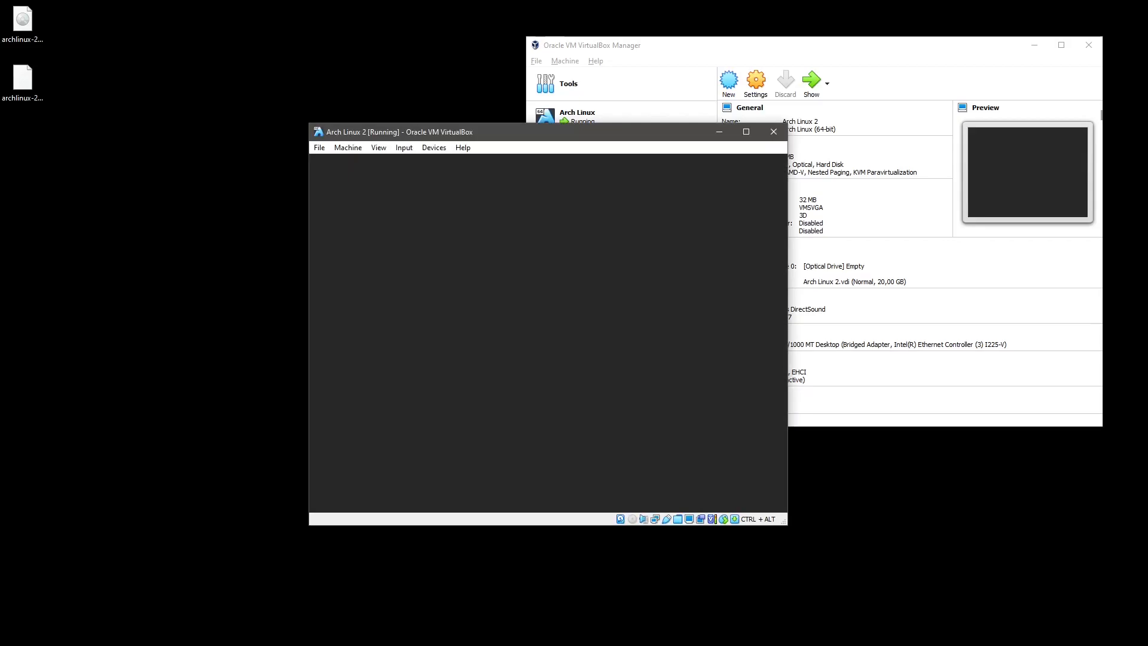
# Toggle full screen and browse the VM window's menus looking for shutdown options.
pyautogui.hotkey('ctrl', 'alt', 'f')
pyautogui.hotkey('ctrl', 'alt', 'f')
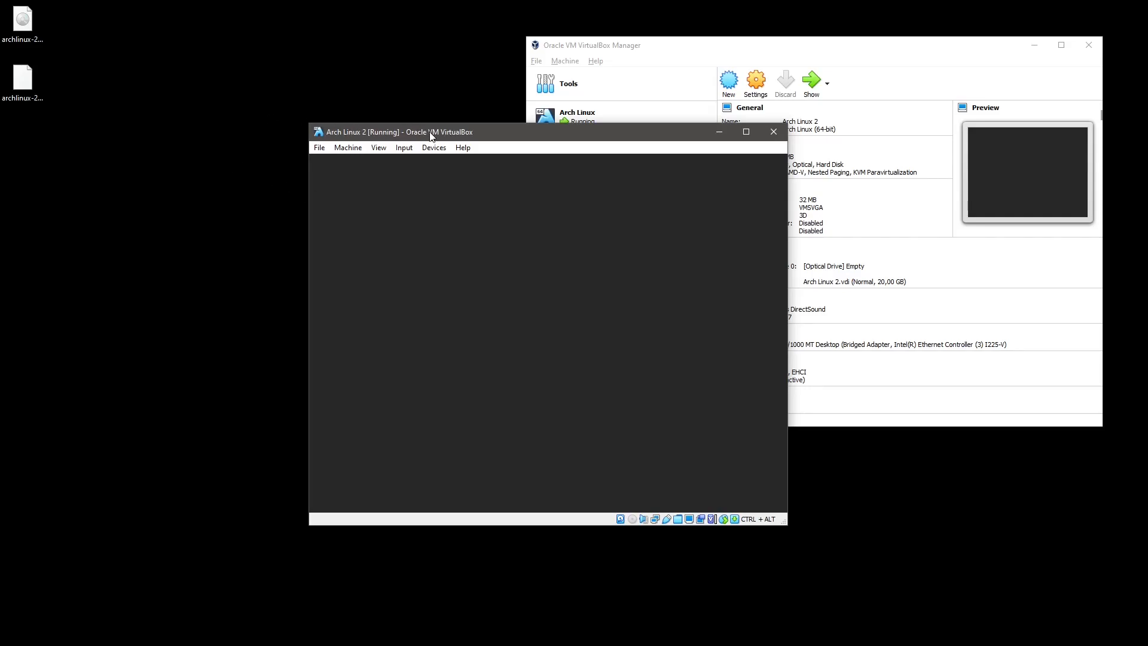
pyautogui.moveTo(431, 137); pyautogui.dragTo(371, 153)
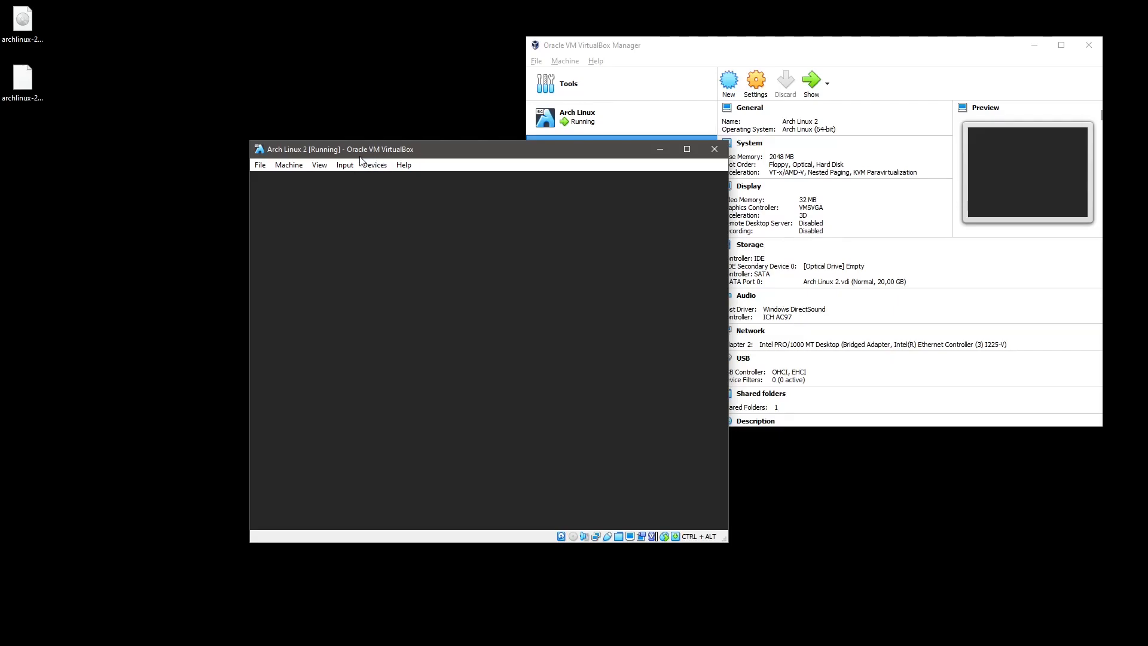
pyautogui.click(260, 165)
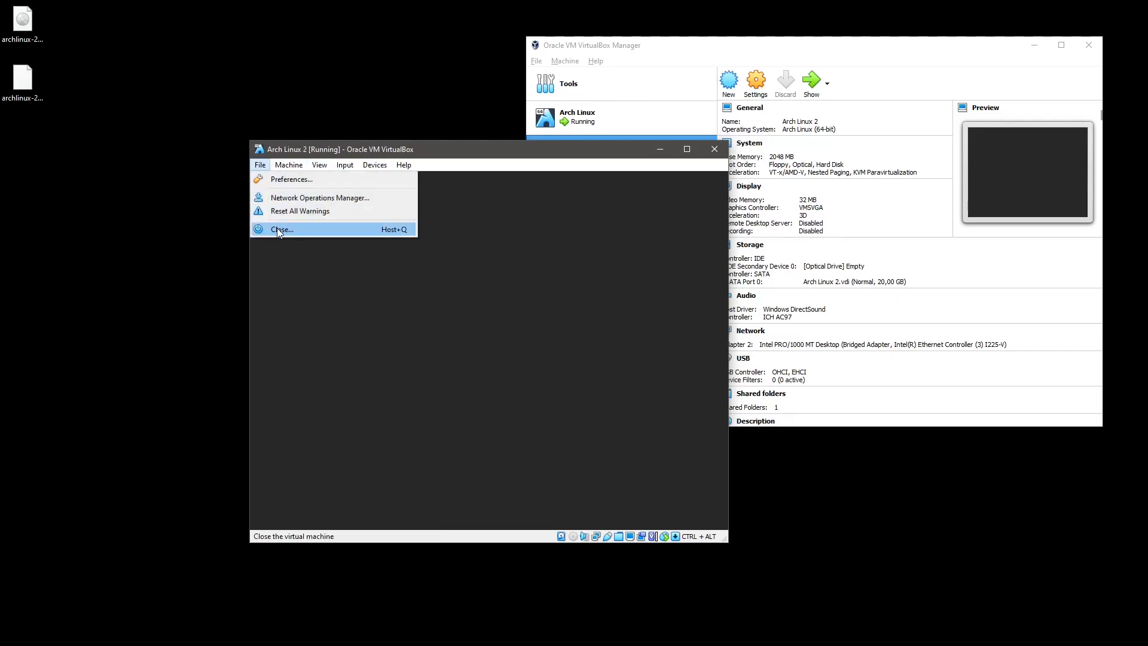
pyautogui.click(289, 165)
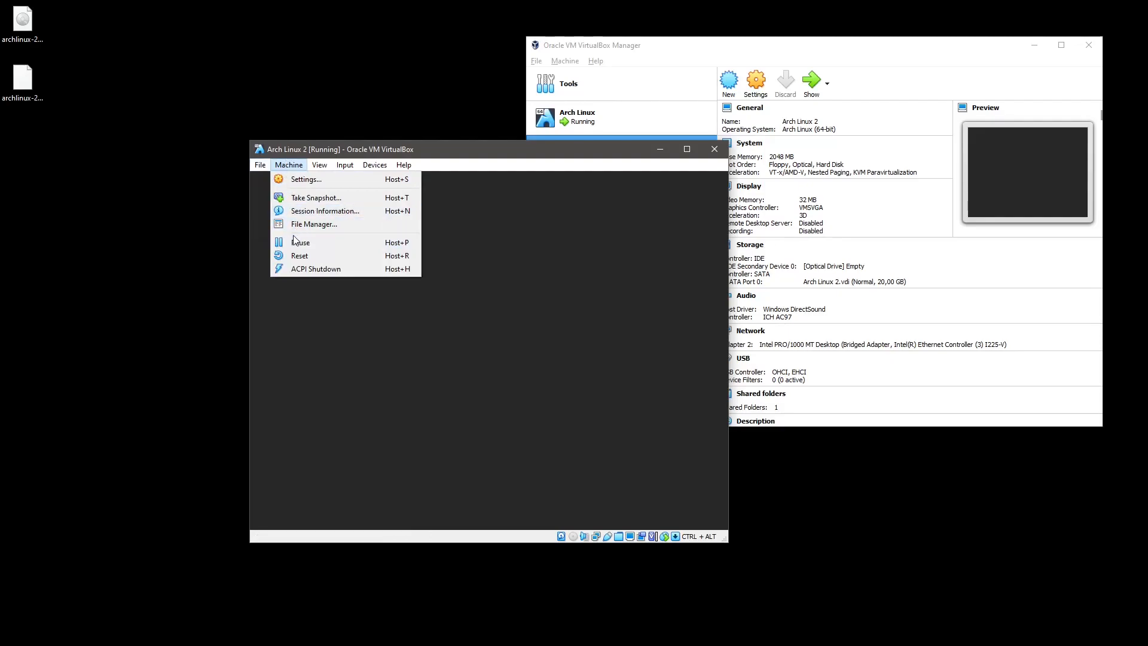
pyautogui.click(295, 268)
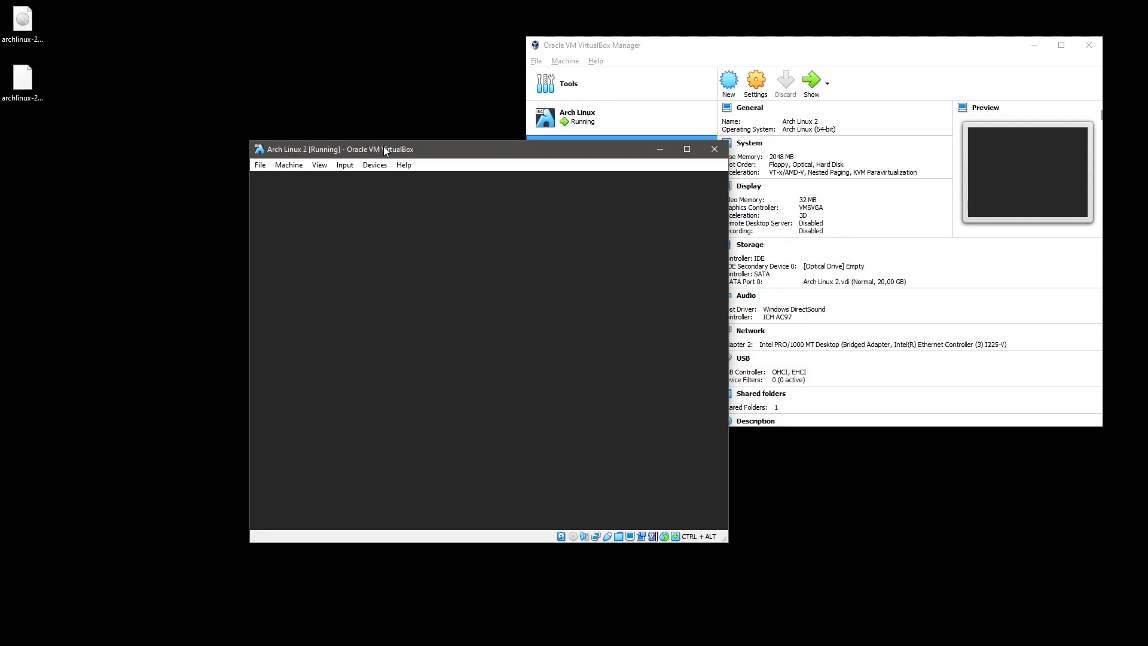
pyautogui.hotkey('ctrl', 'alt', 'f')
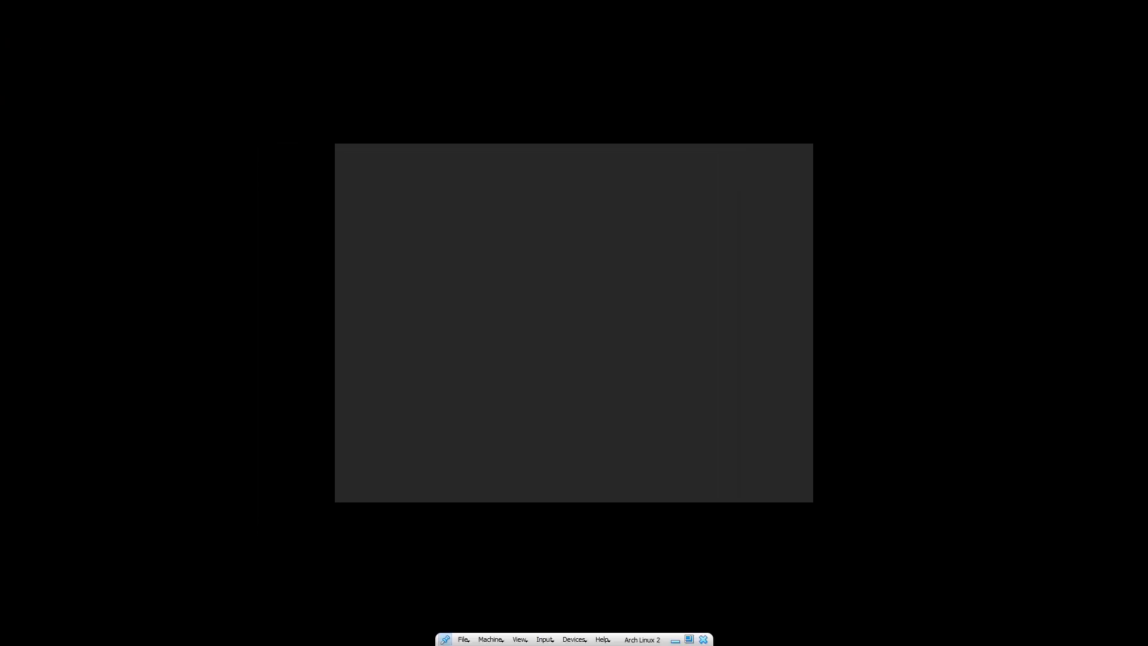
pyautogui.hotkey('ctrl', 'alt', 'f')
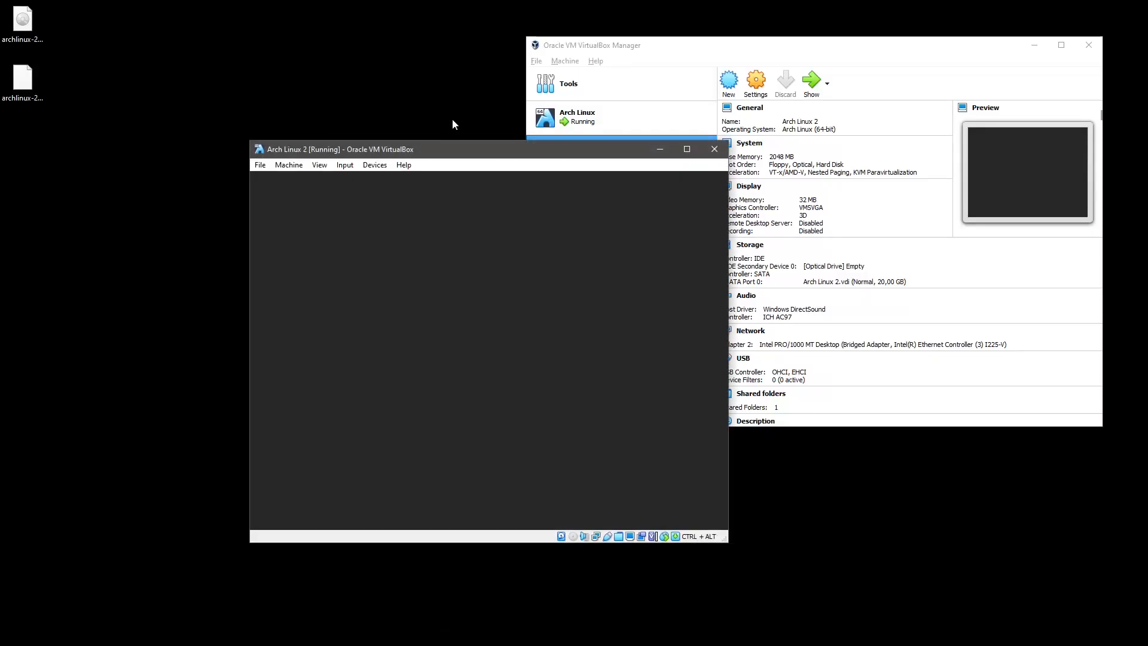
pyautogui.click(372, 167)
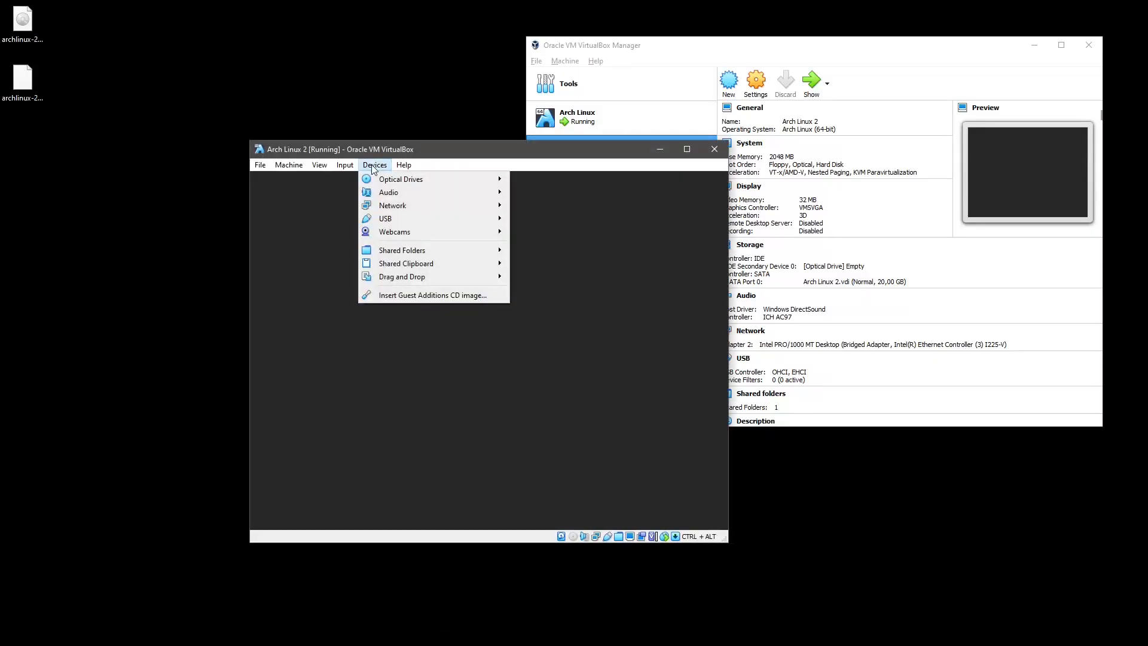
pyautogui.moveTo(289, 165)
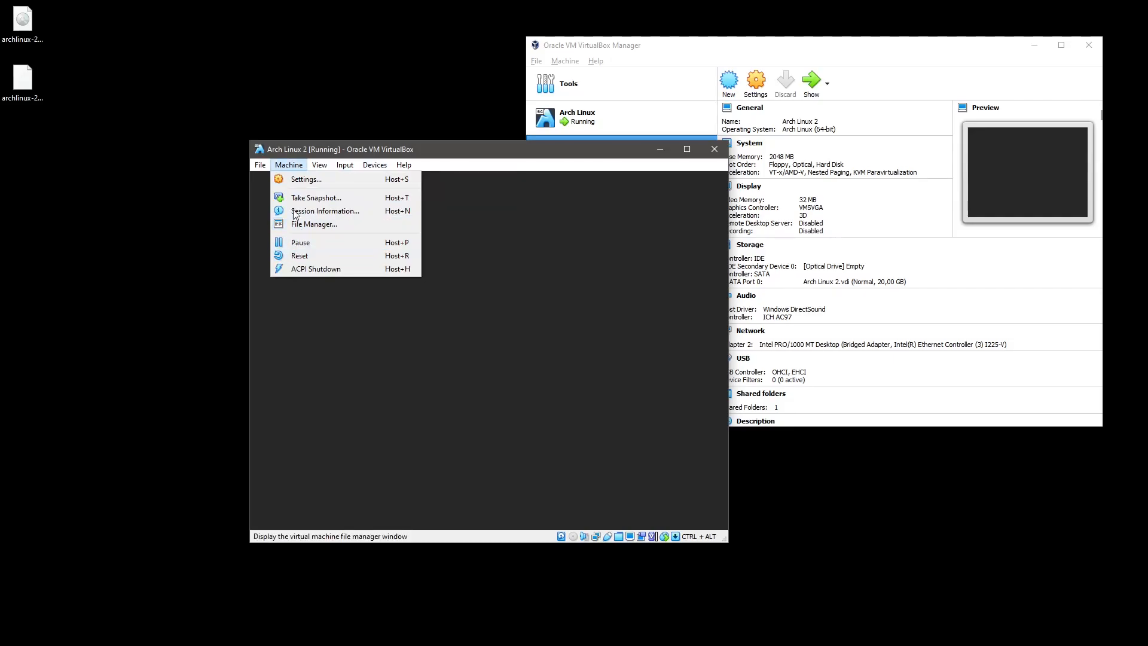
pyautogui.click(590, 120)
# Close the Arch Linux 2 window choosing Power off the machine, and confirm with OK.
pyautogui.click(497, 149)
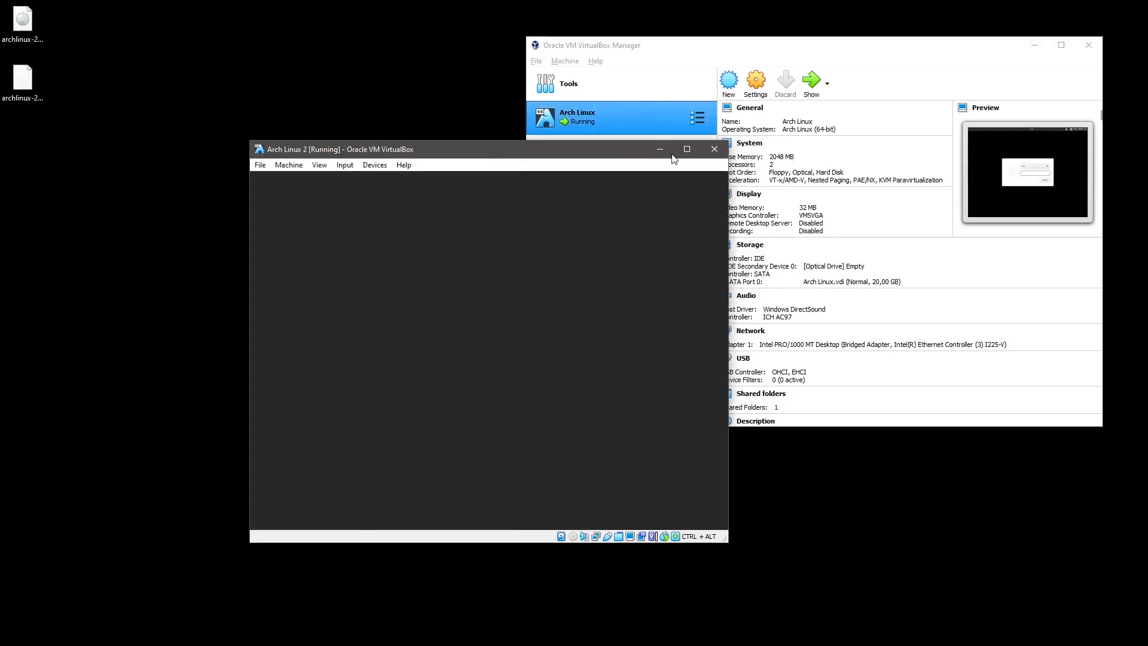
pyautogui.click(715, 149)
pyautogui.click(476, 364)
pyautogui.click(441, 381)
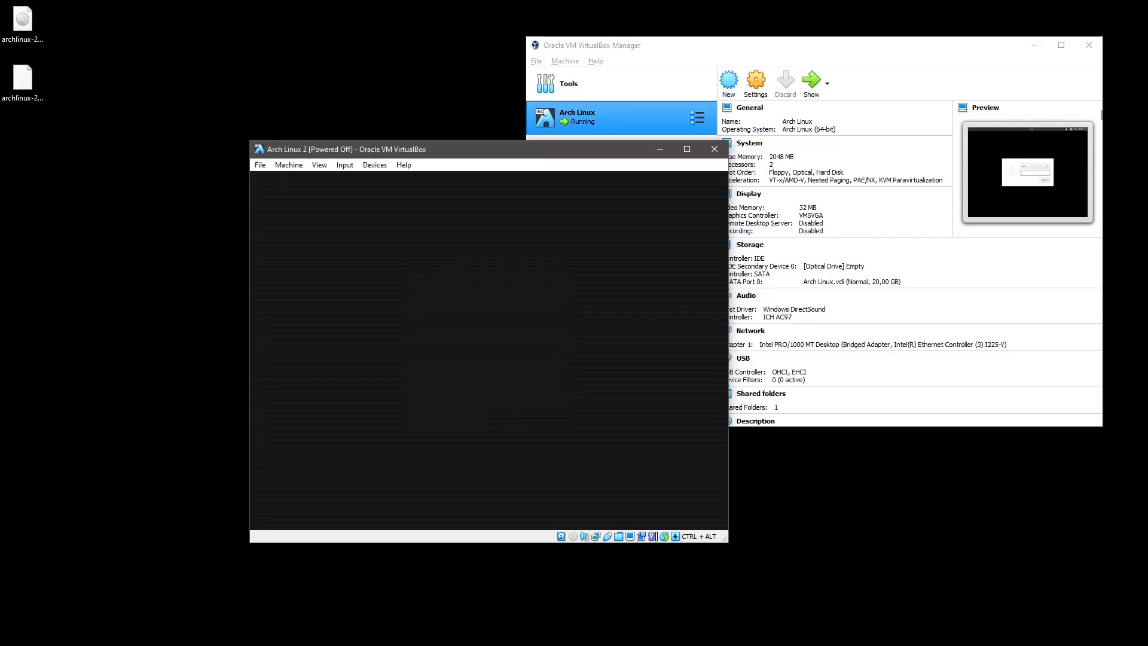
pyautogui.click(741, 111)
# Uncheck Enable 3D Acceleration in Arch Linux 2's Display settings and apply with OK.
pyautogui.click(995, 82)
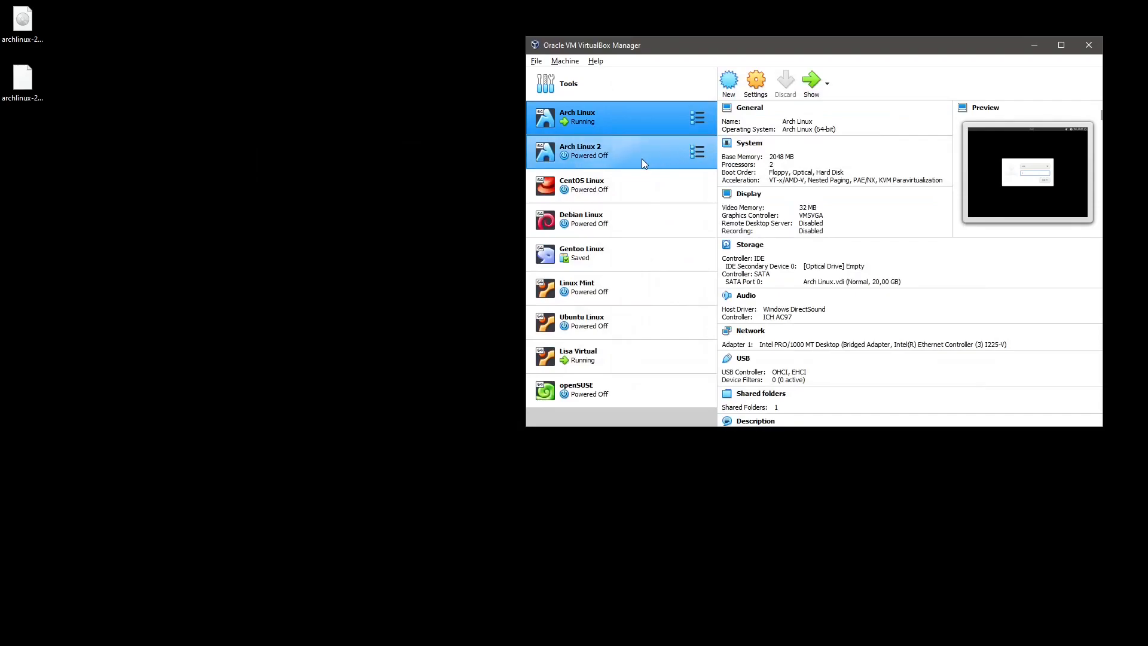
pyautogui.click(644, 157)
pyautogui.click(755, 83)
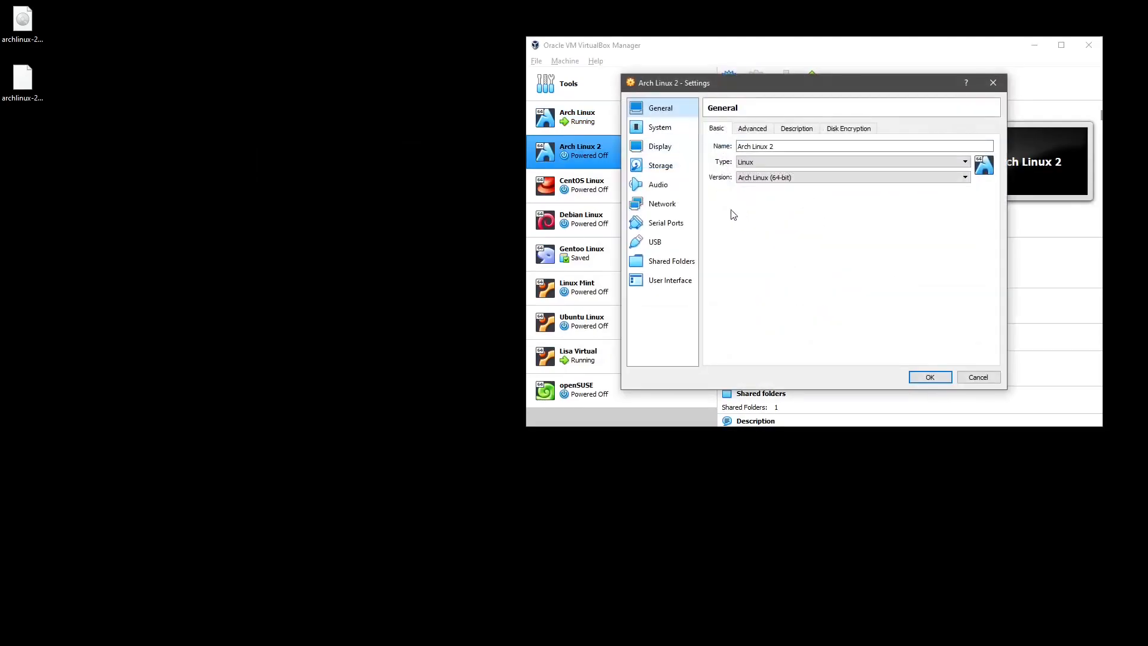
pyautogui.click(661, 146)
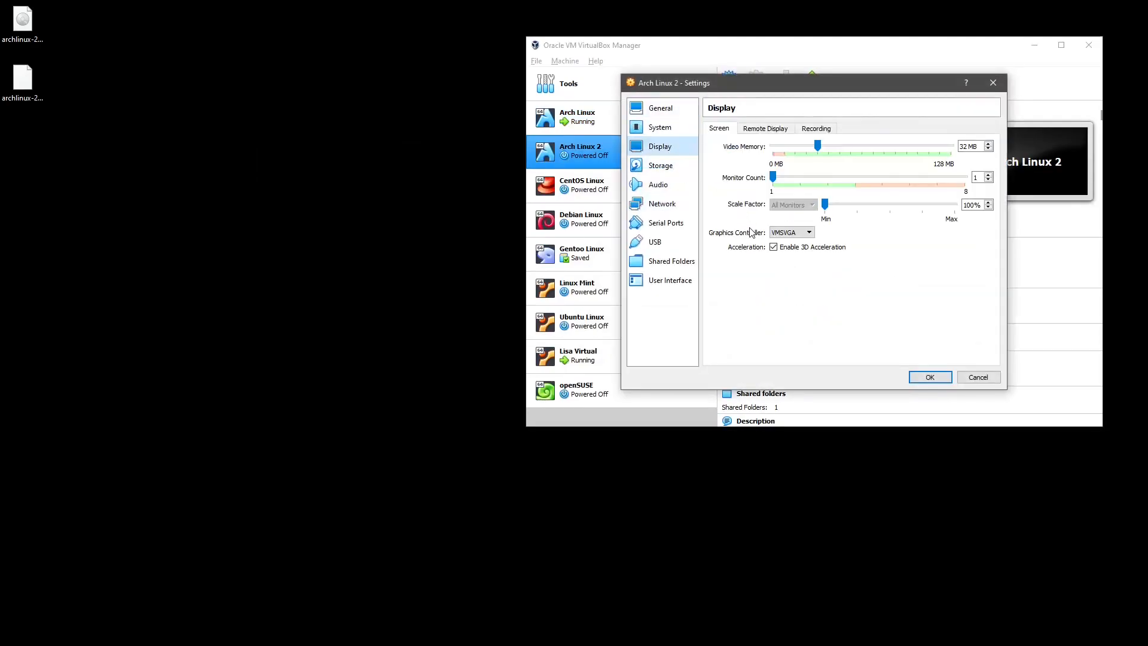
pyautogui.click(774, 247)
pyautogui.click(930, 376)
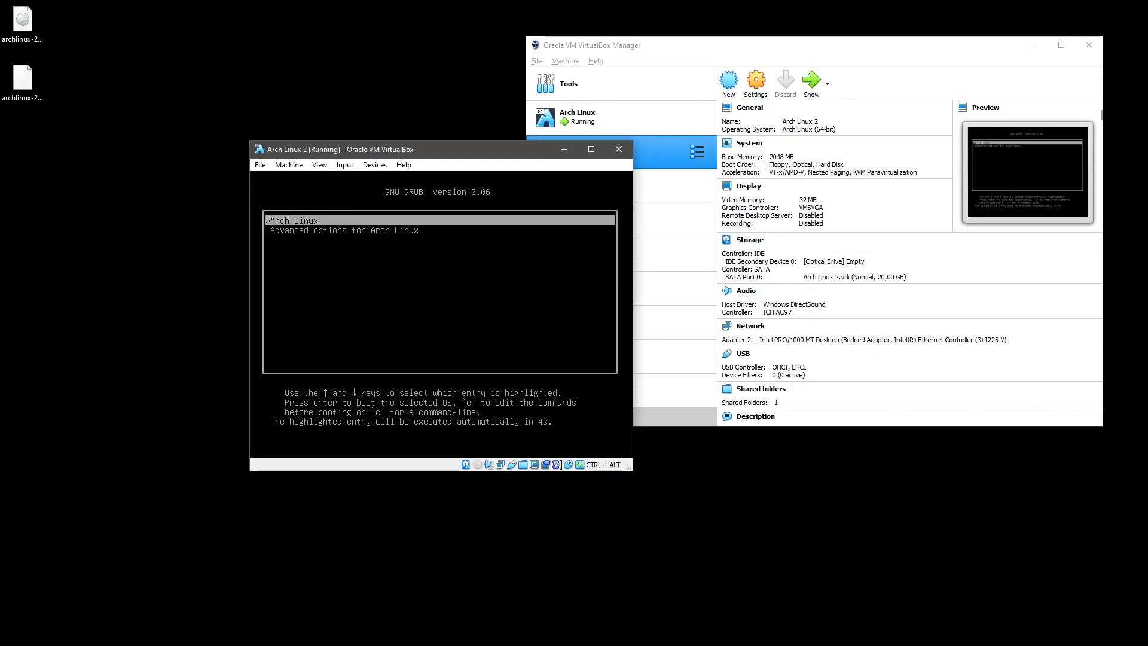
# Boot Arch Linux from GRUB, log in with the user's password, and go full screen.
pyautogui.press('Return')
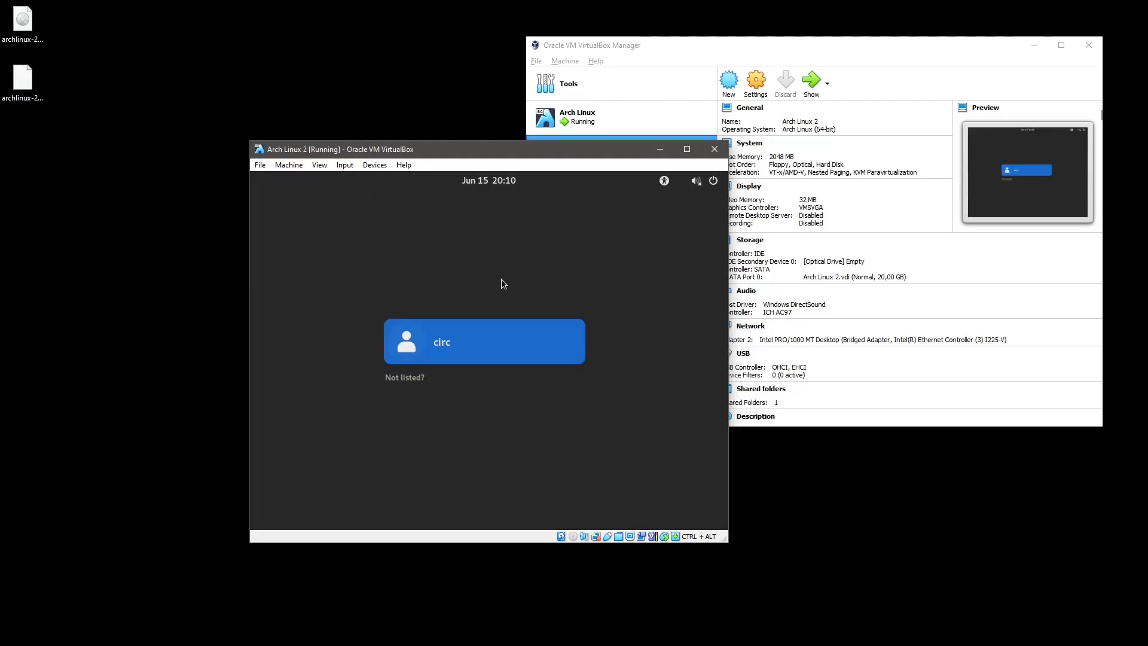
pyautogui.click(451, 342)
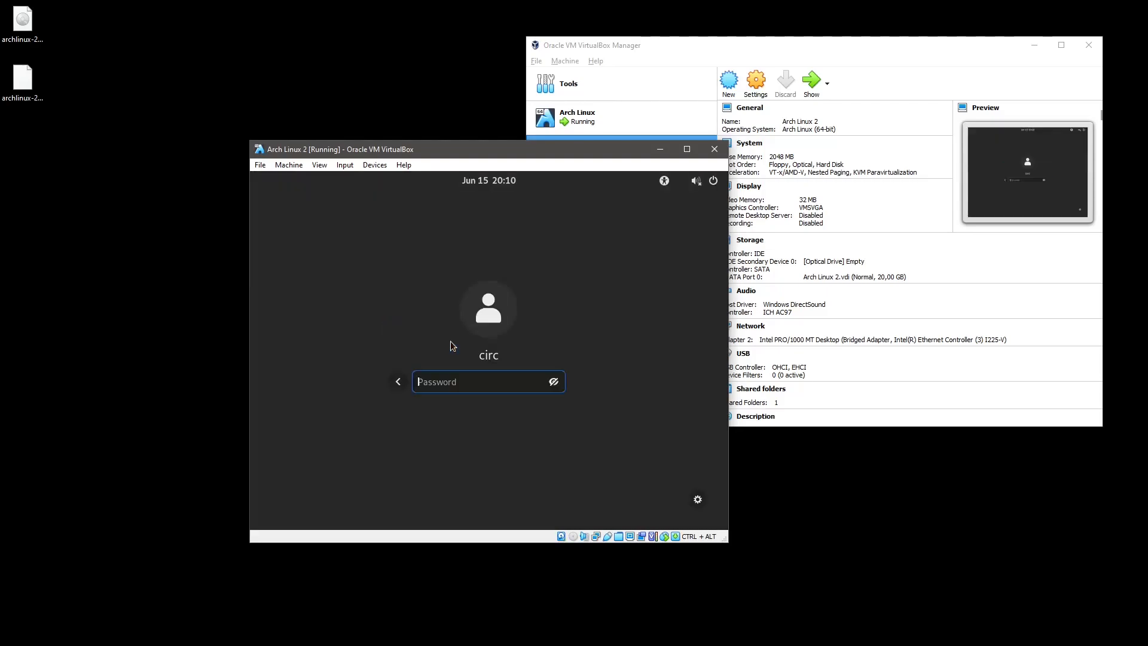
pyautogui.write('***********')
pyautogui.press('Return')
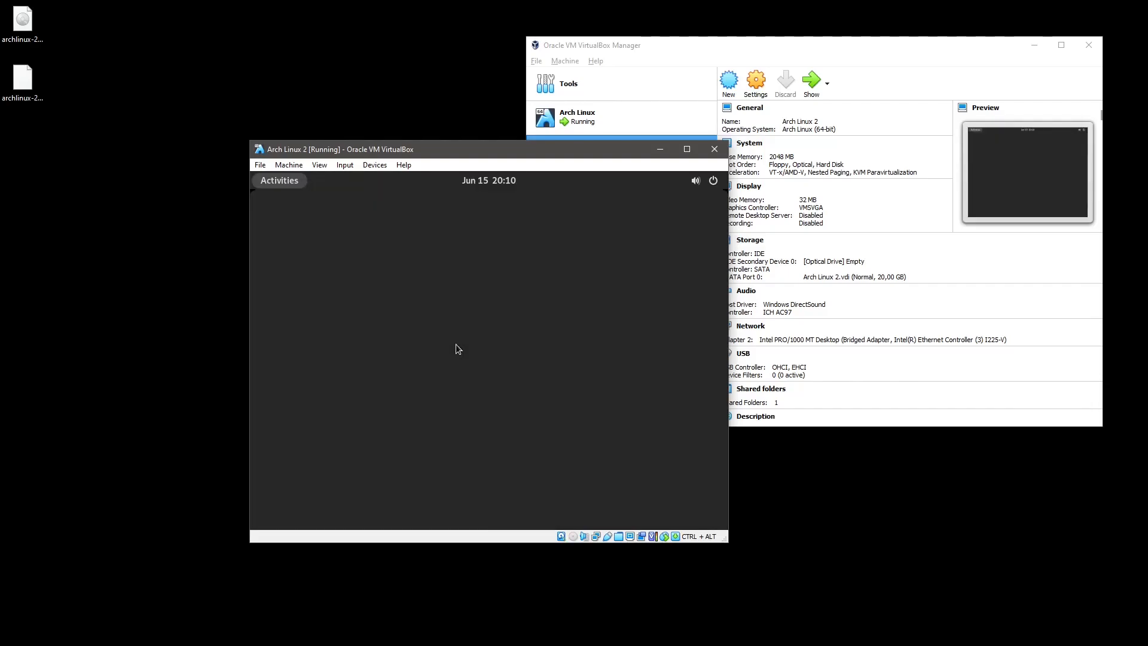
pyautogui.click(469, 342)
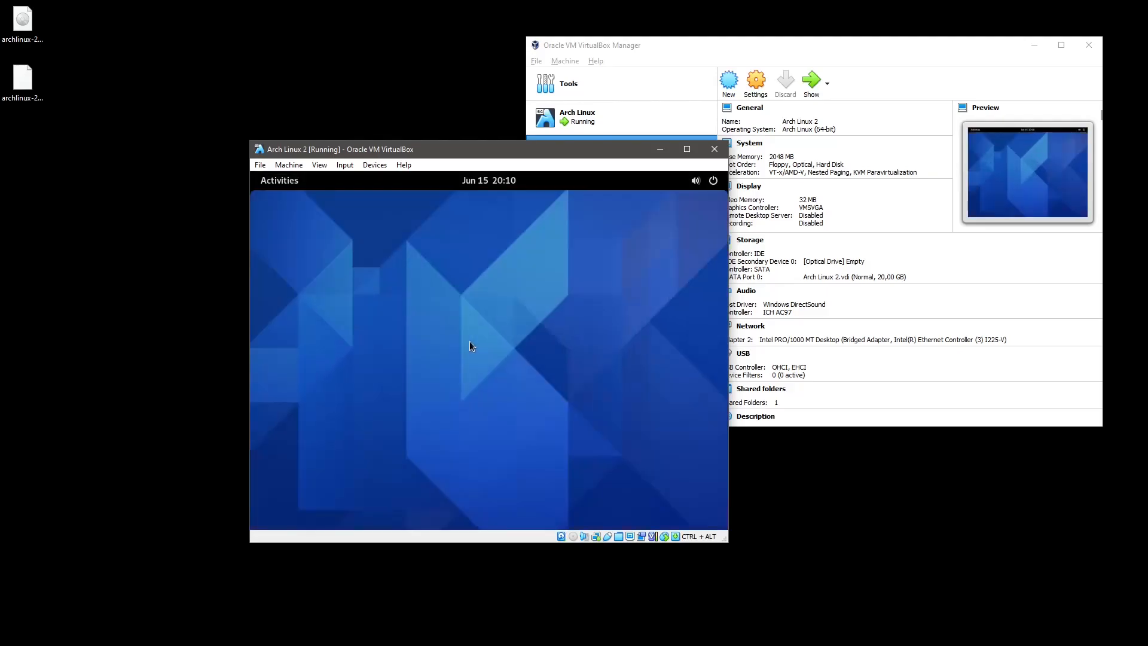
pyautogui.hotkey('ctrl', 'alt', 'f')
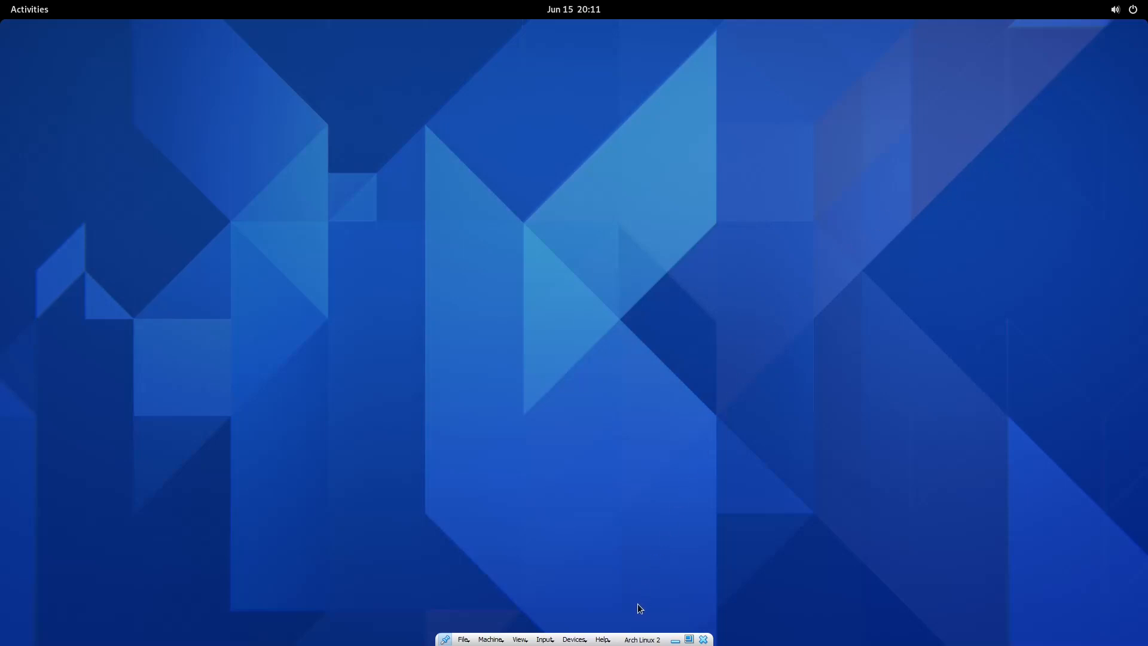
# Search Show Applications for 'spot' and install the Spot client from its store page.
pyautogui.press('super')
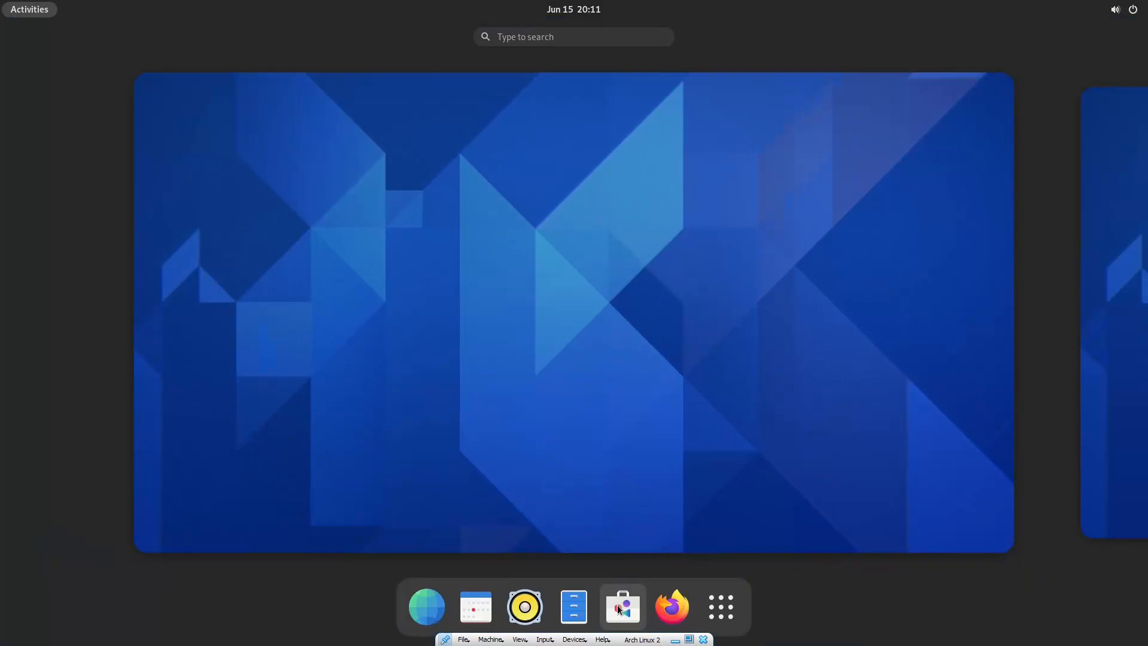
pyautogui.click(722, 607)
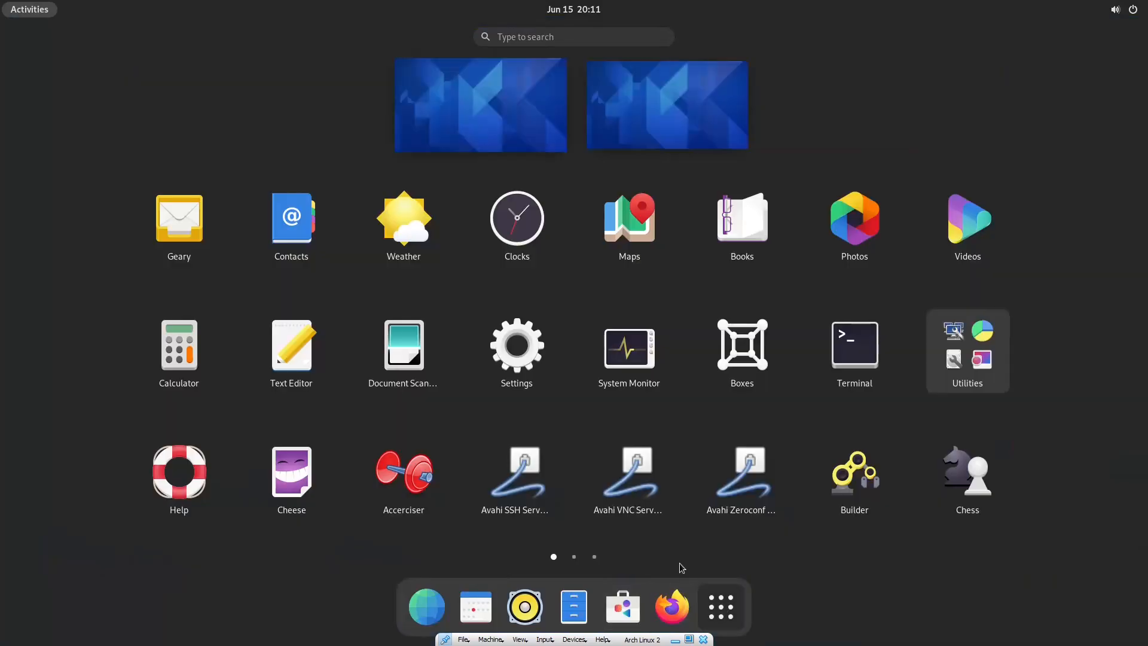
pyautogui.click(526, 36)
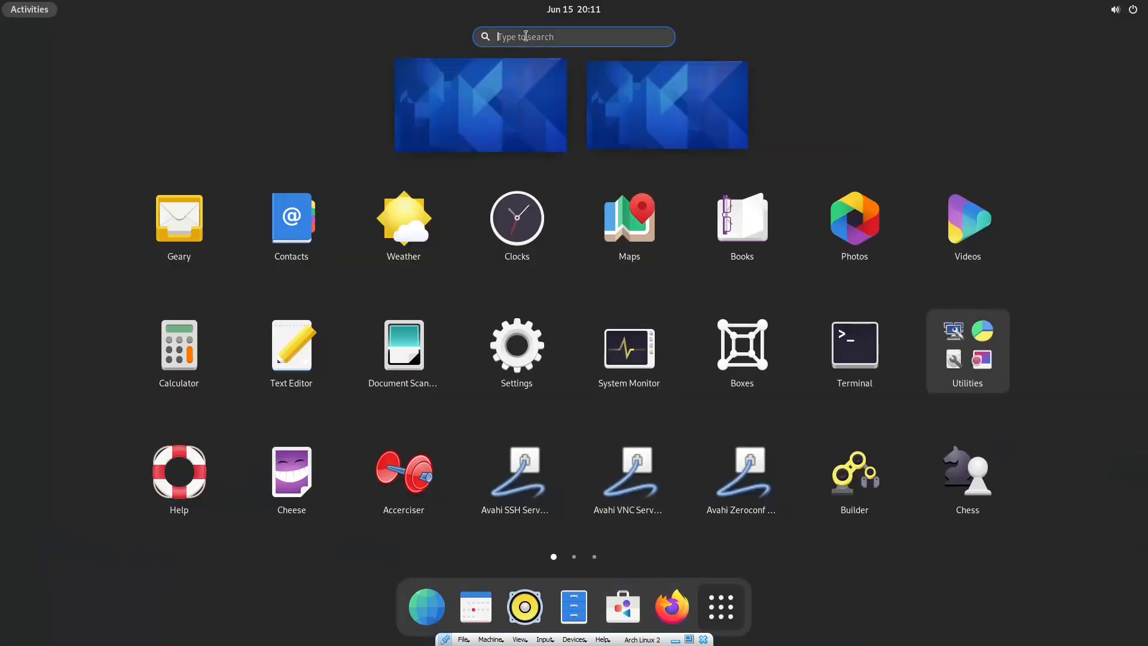
pyautogui.write('spot')
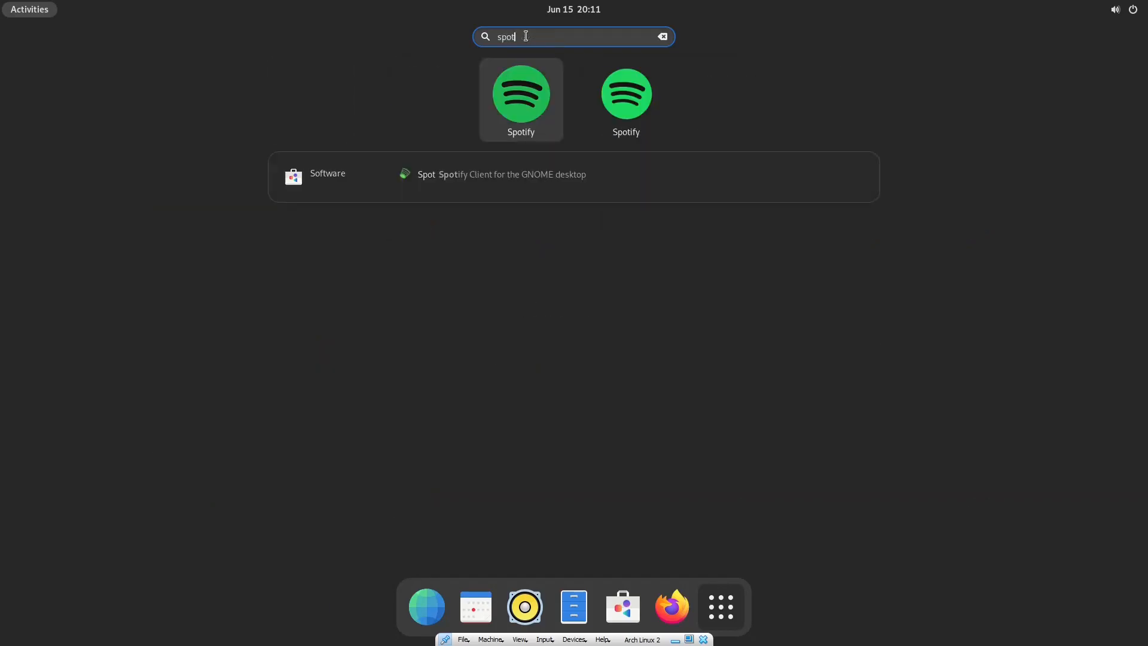
pyautogui.click(465, 236)
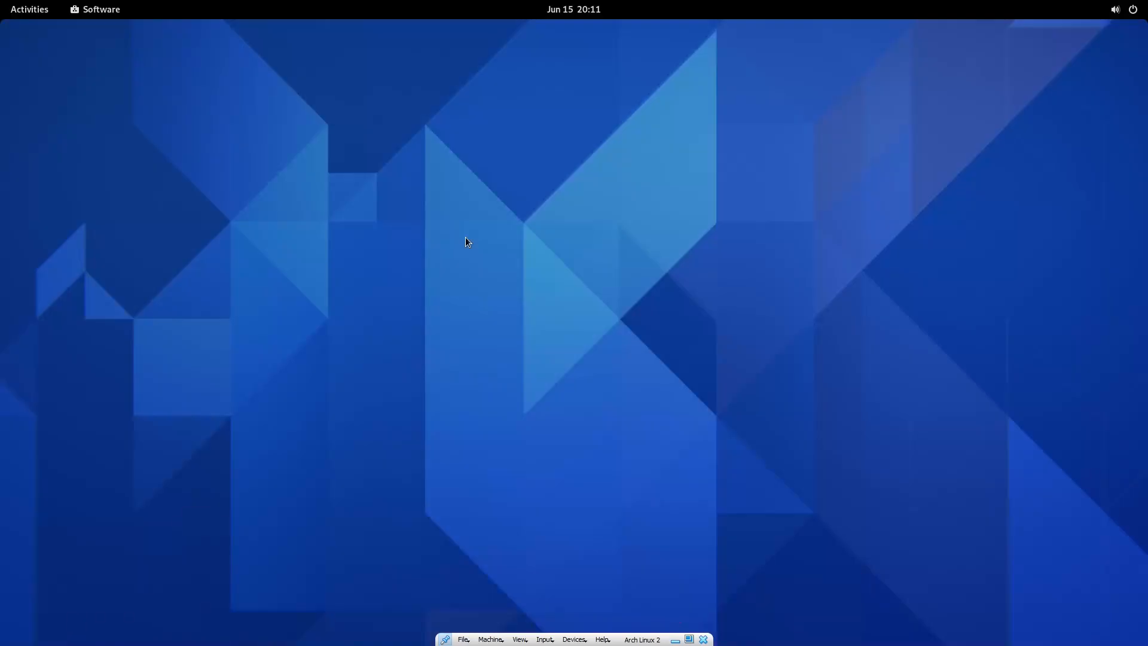
pyautogui.click(371, 181)
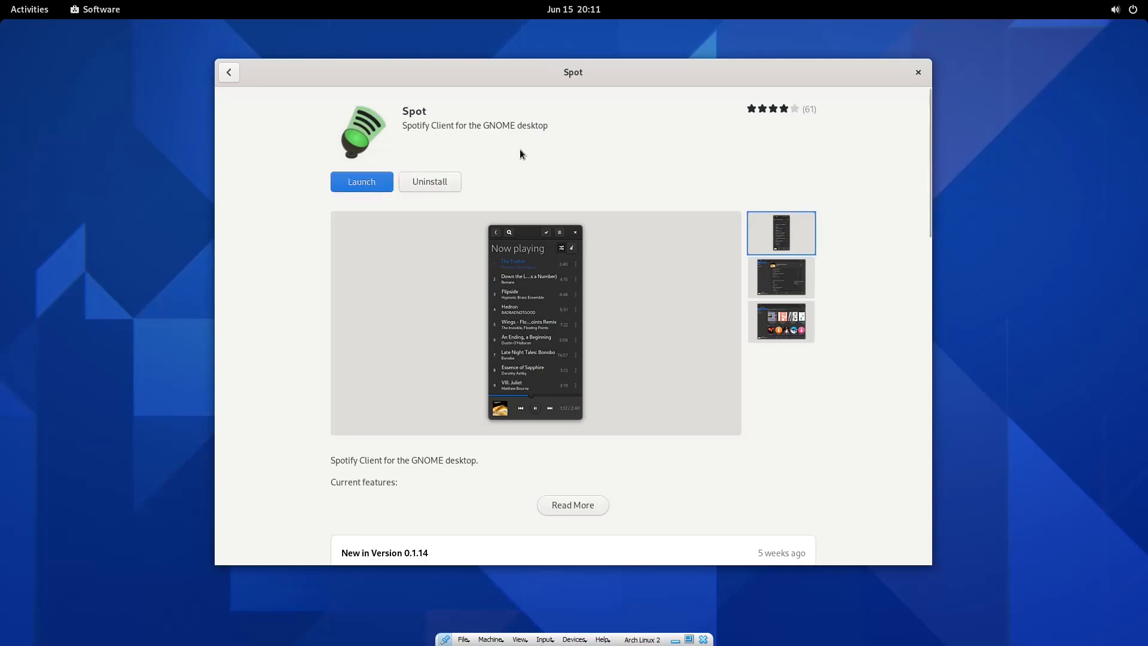
# Launch Spot maximized and open the Best discoveries of 2021 playlist.
pyautogui.click(359, 186)
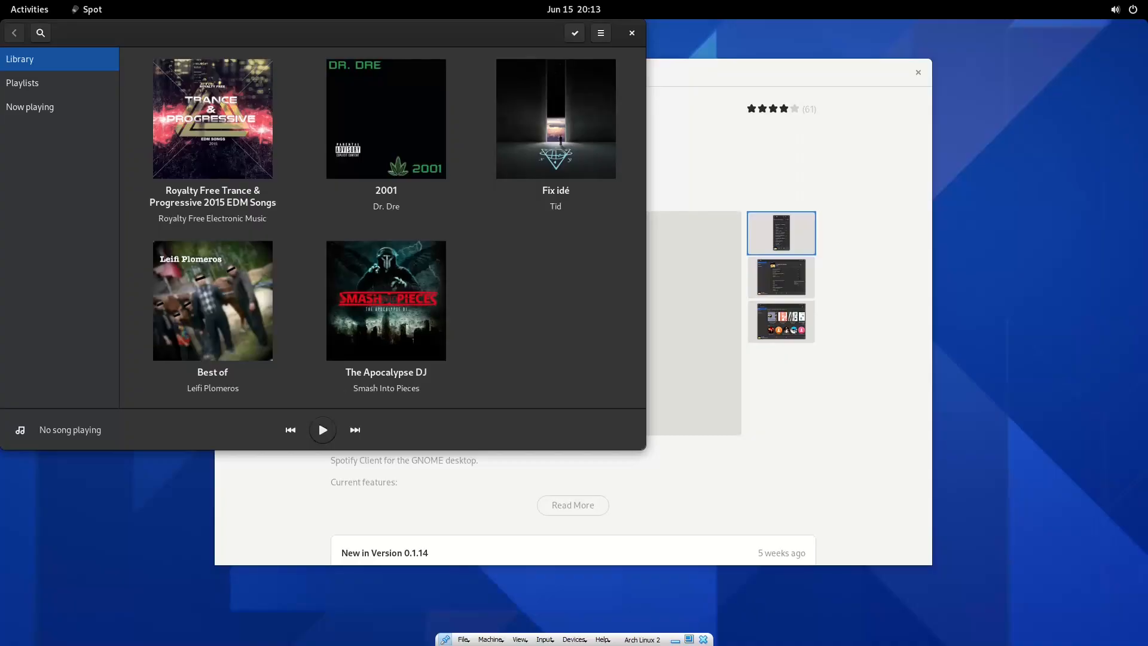
pyautogui.doubleClick(379, 34)
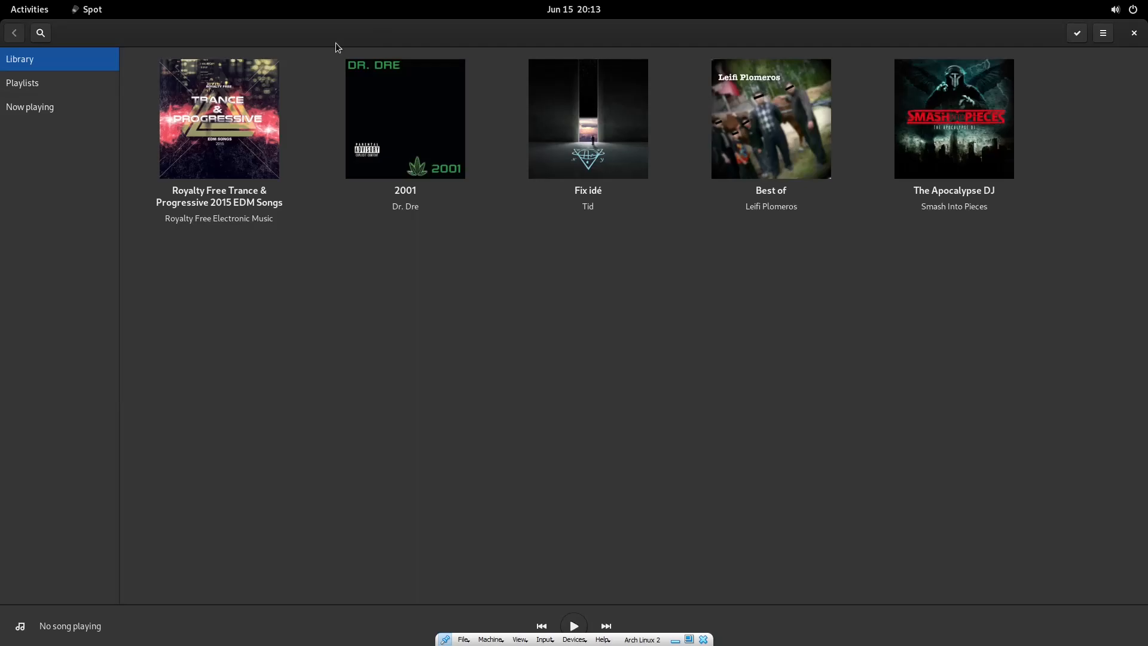
pyautogui.click(70, 83)
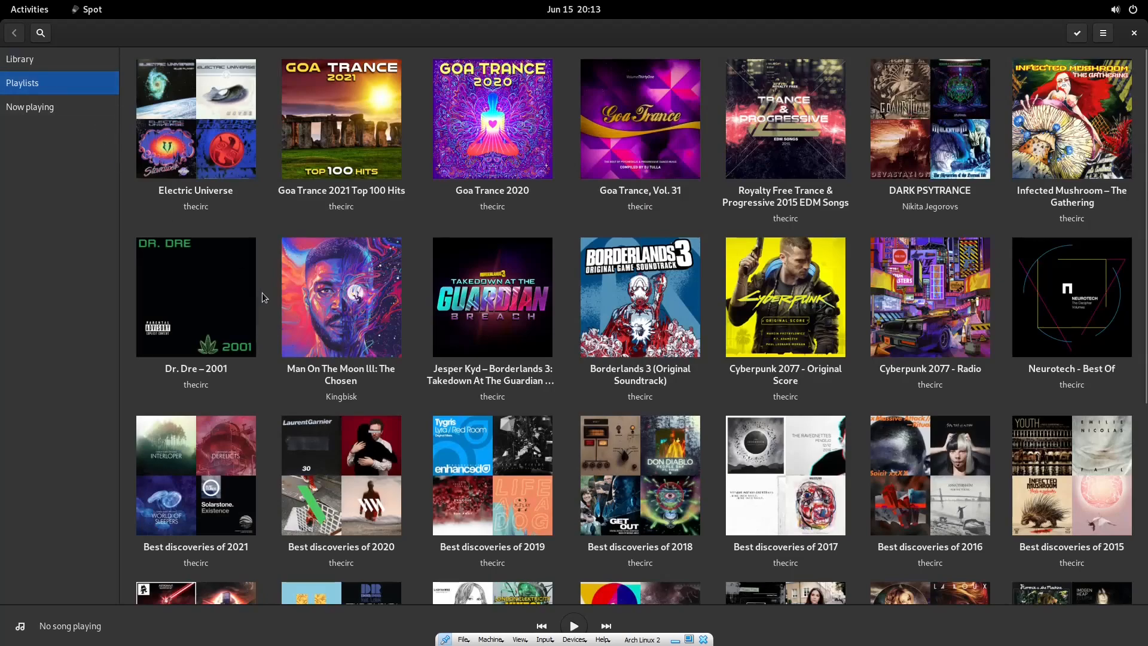
pyautogui.click(190, 484)
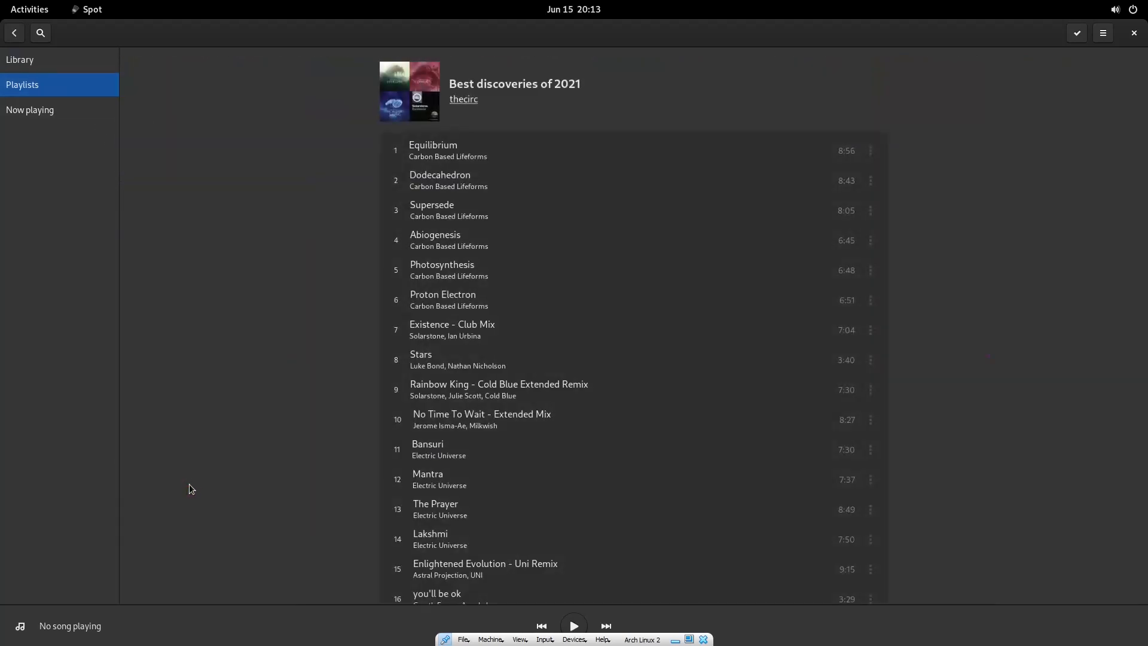
# Play Bansuri, pause it at 0:06, and close the Spot window.
pyautogui.scroll(-2, 556, 296)
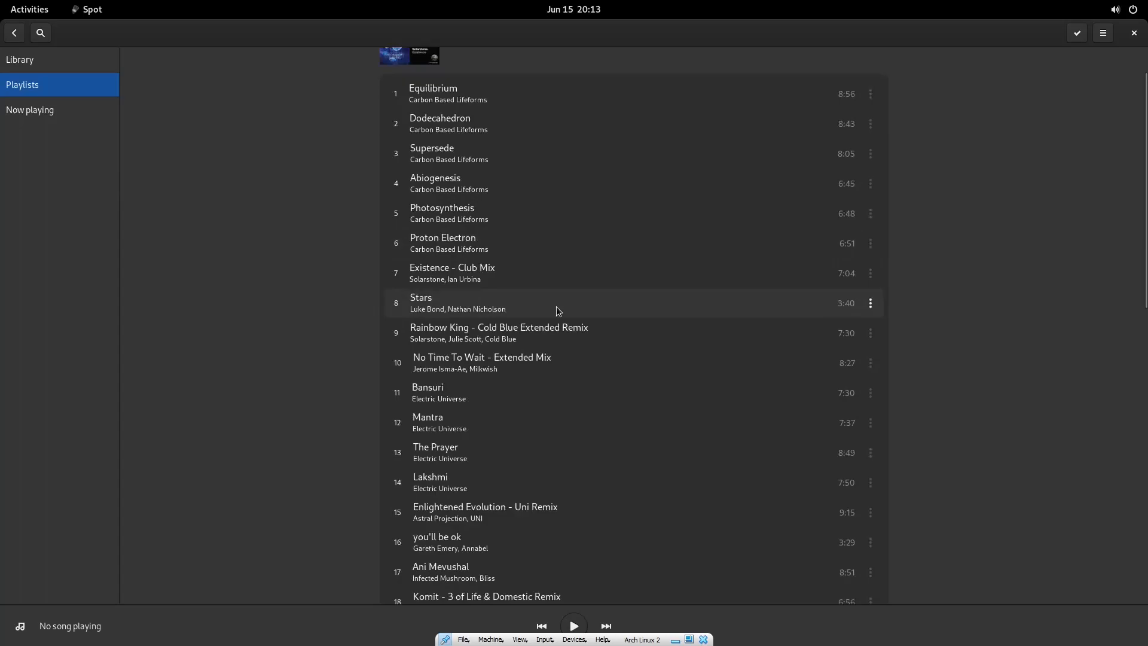
pyautogui.click(521, 391)
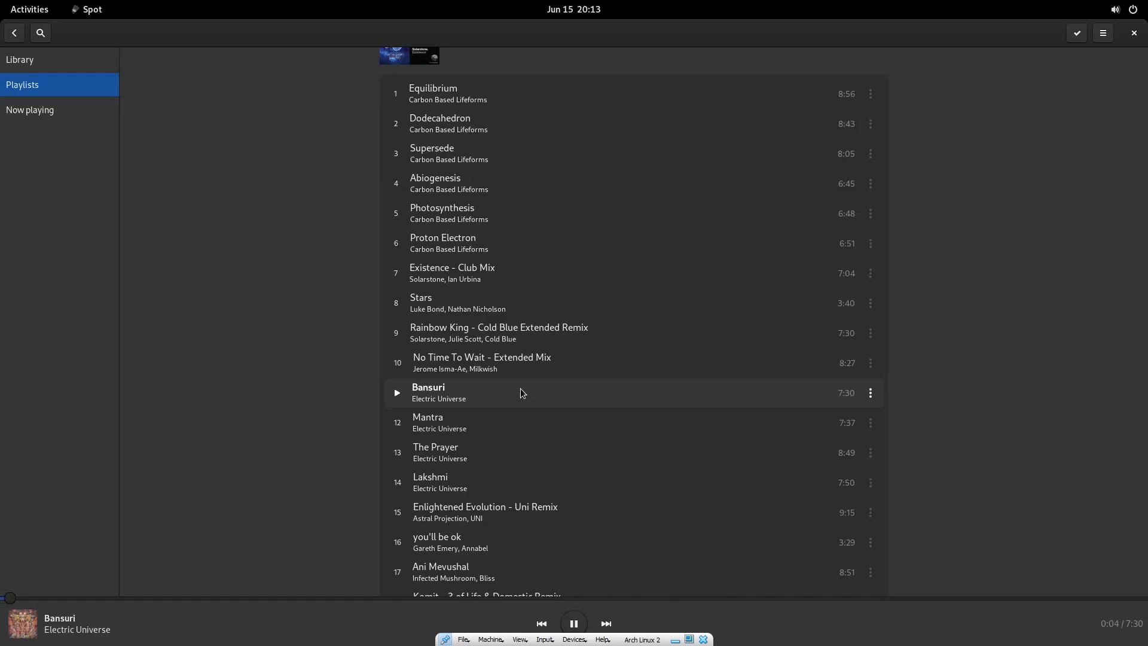
pyautogui.click(574, 623)
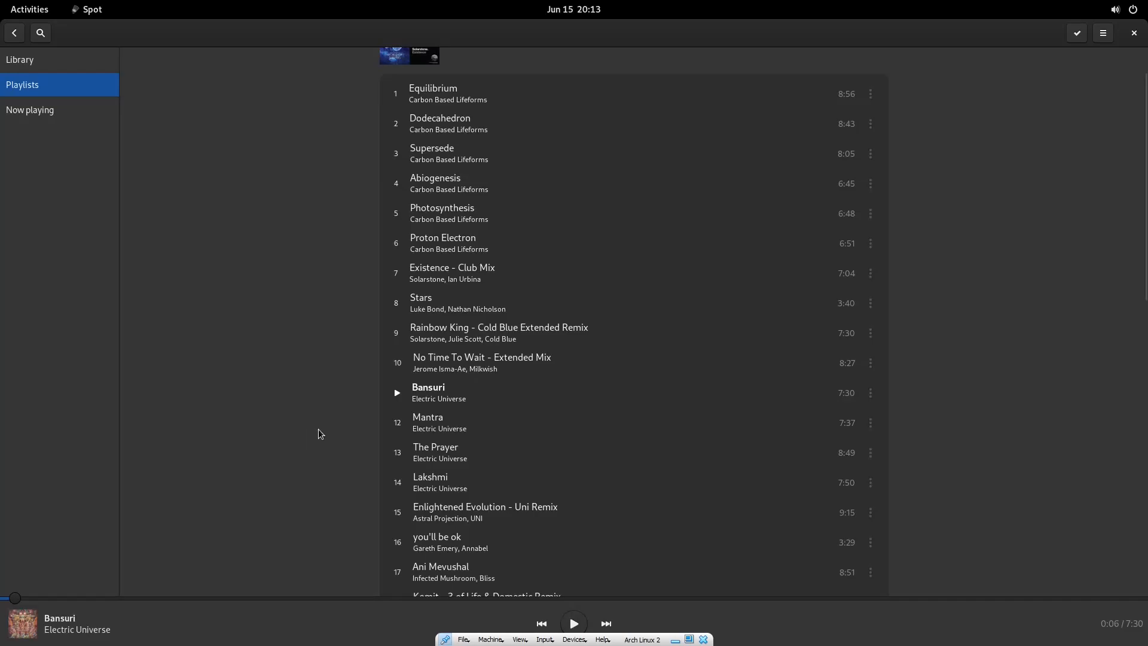
pyautogui.scroll(2, 314, 433)
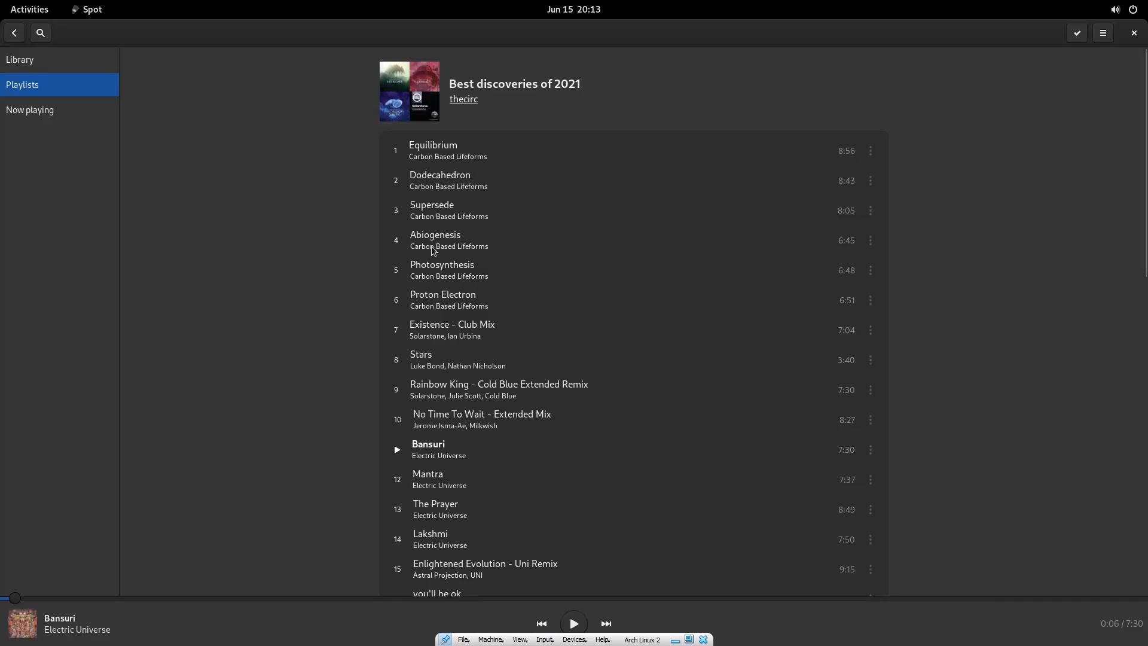
pyautogui.click(1136, 37)
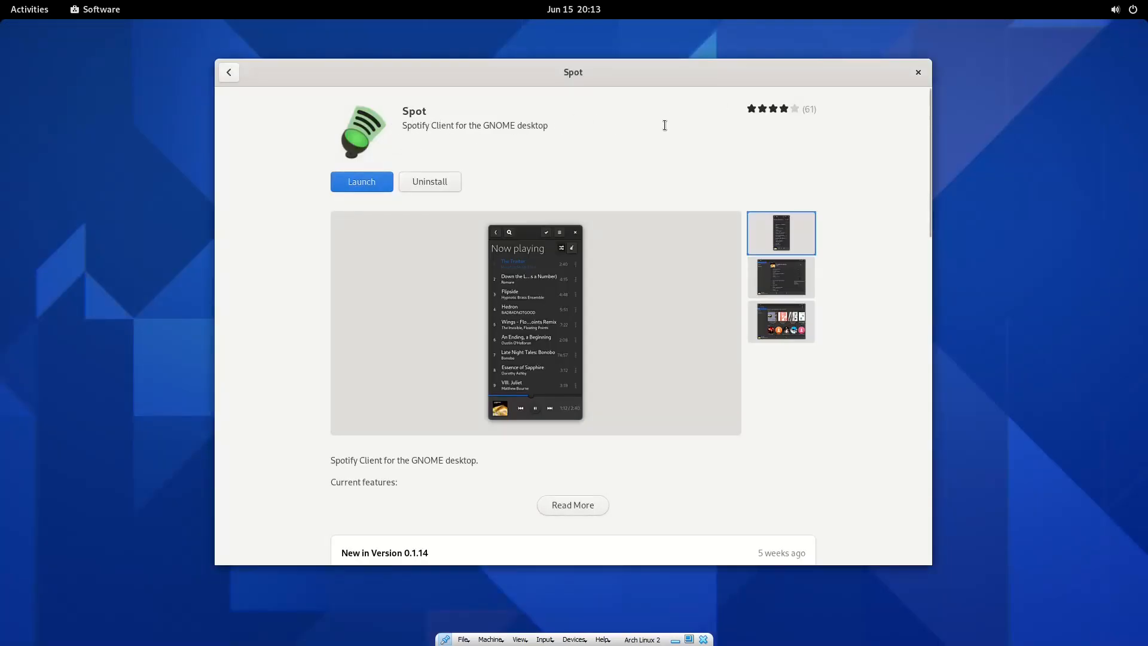
# Close GNOME Software and load archlinux.org in Firefox by typing 'arch' in the address bar.
pyautogui.click(918, 73)
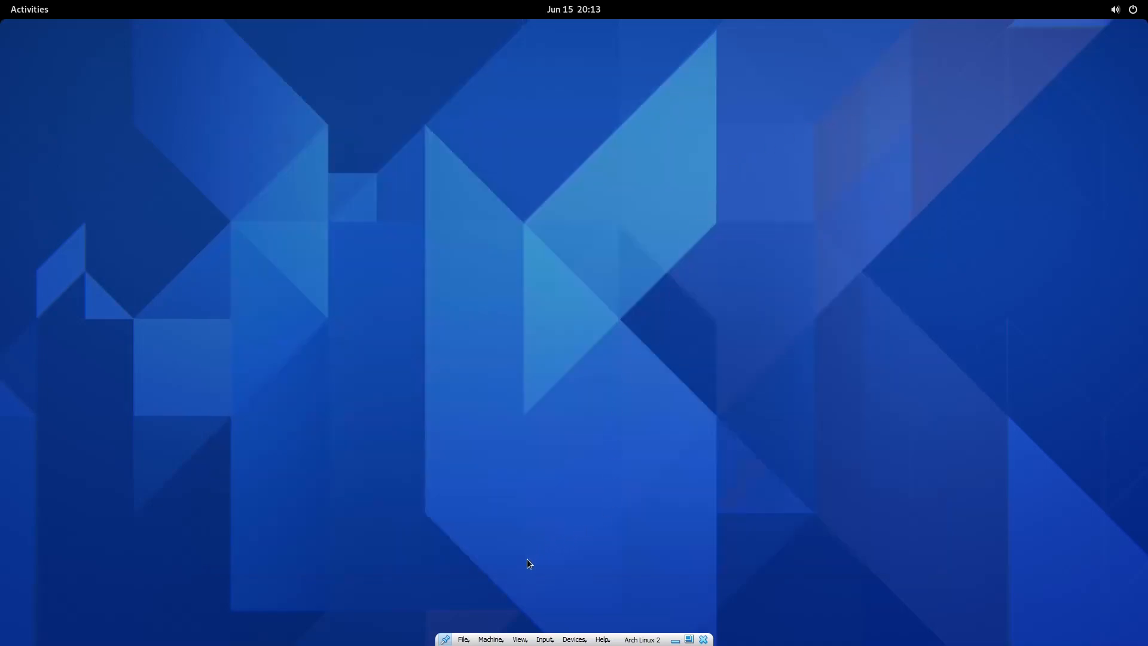
pyautogui.press('super')
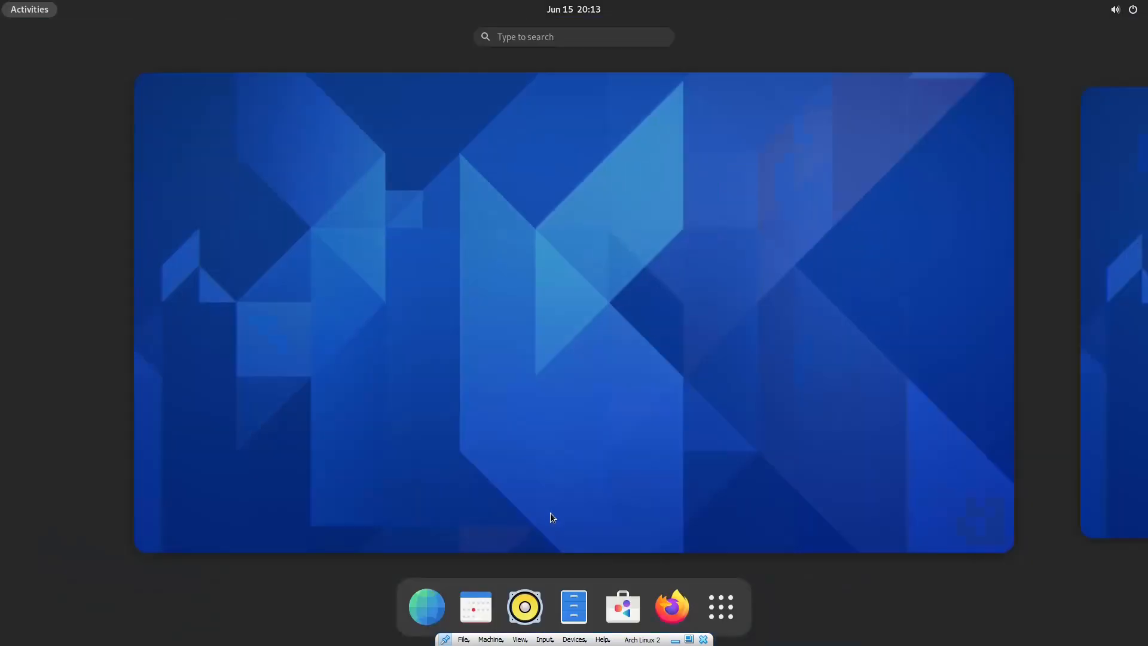
pyautogui.click(662, 599)
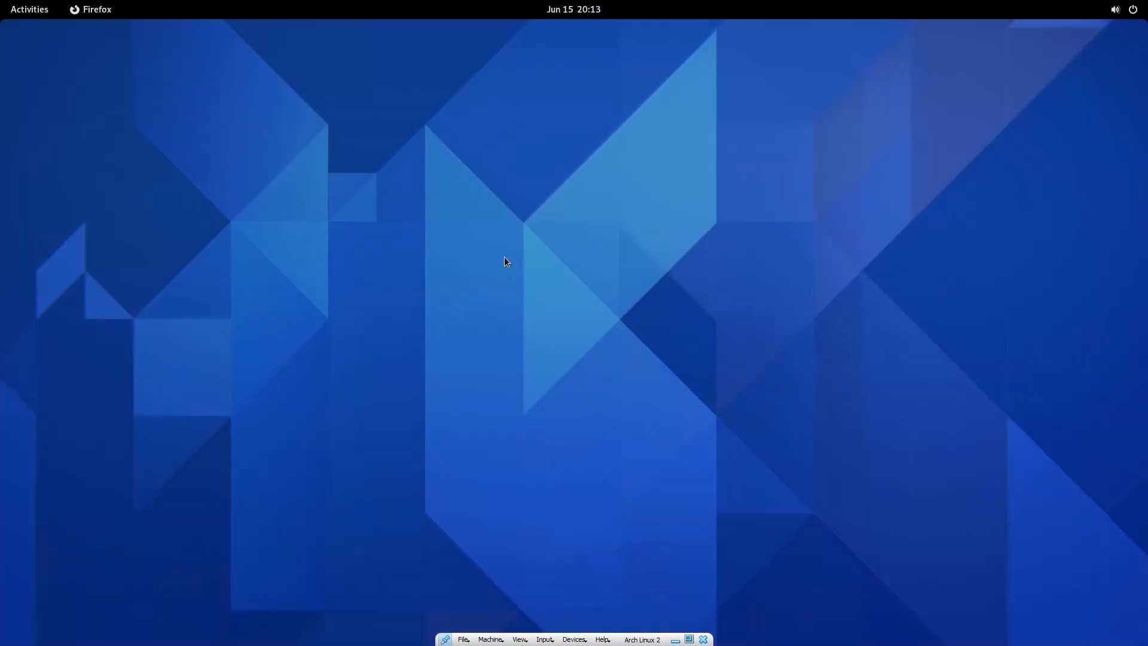
pyautogui.write('archlinux.org/')
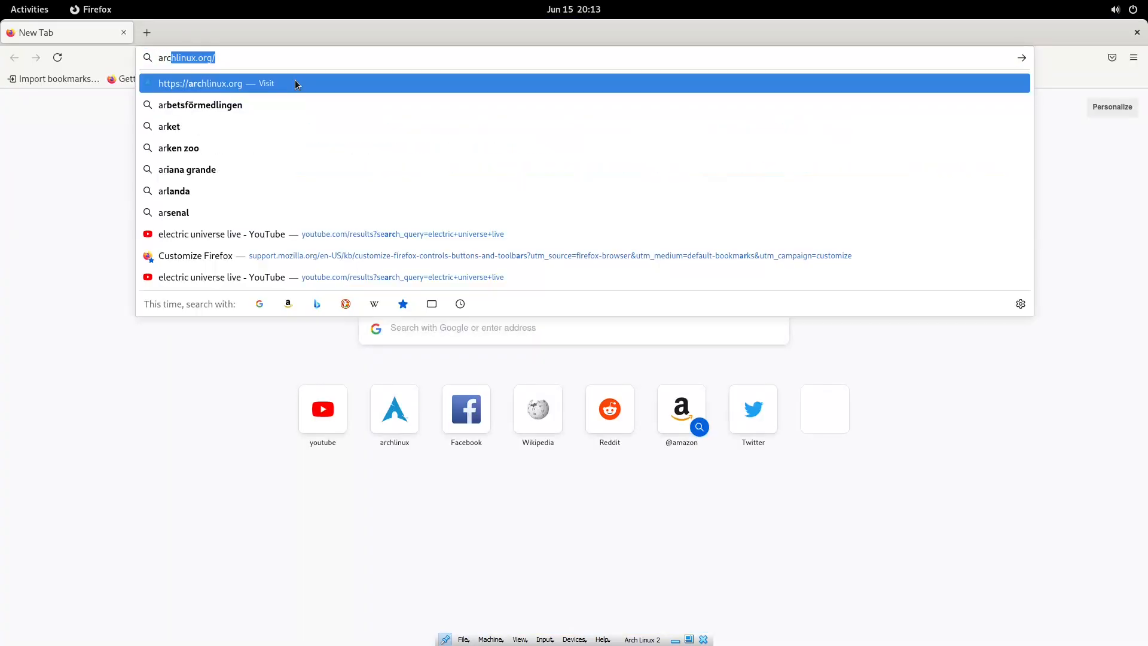
pyautogui.press('Return')
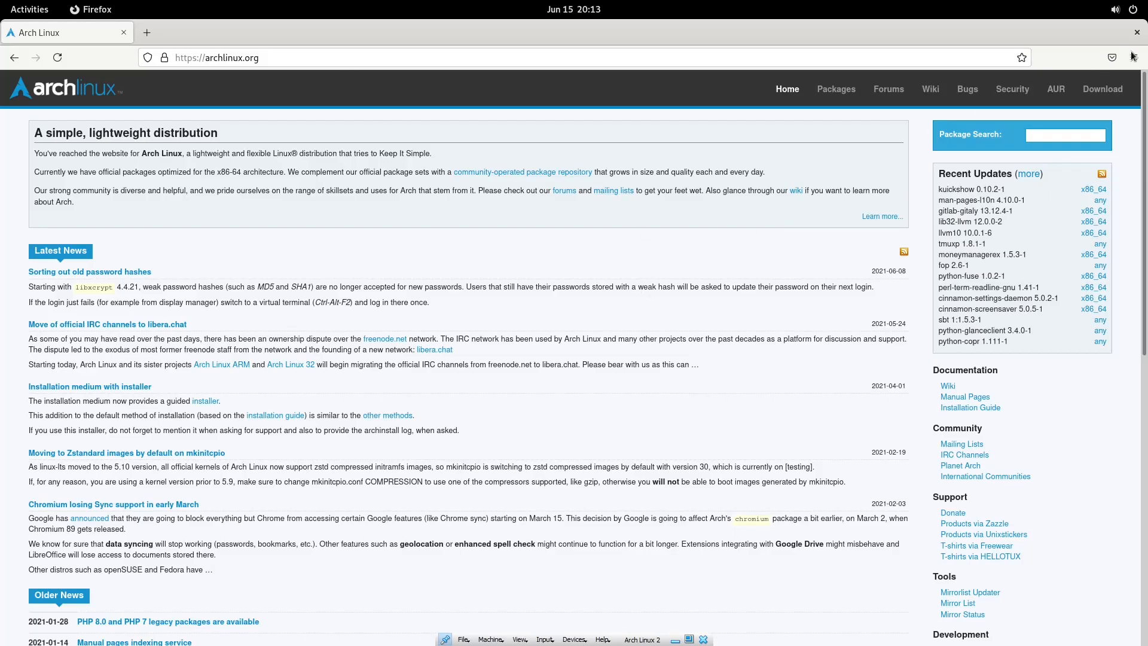
# Close Firefox and log out of the GNOME session.
pyautogui.click(1136, 32)
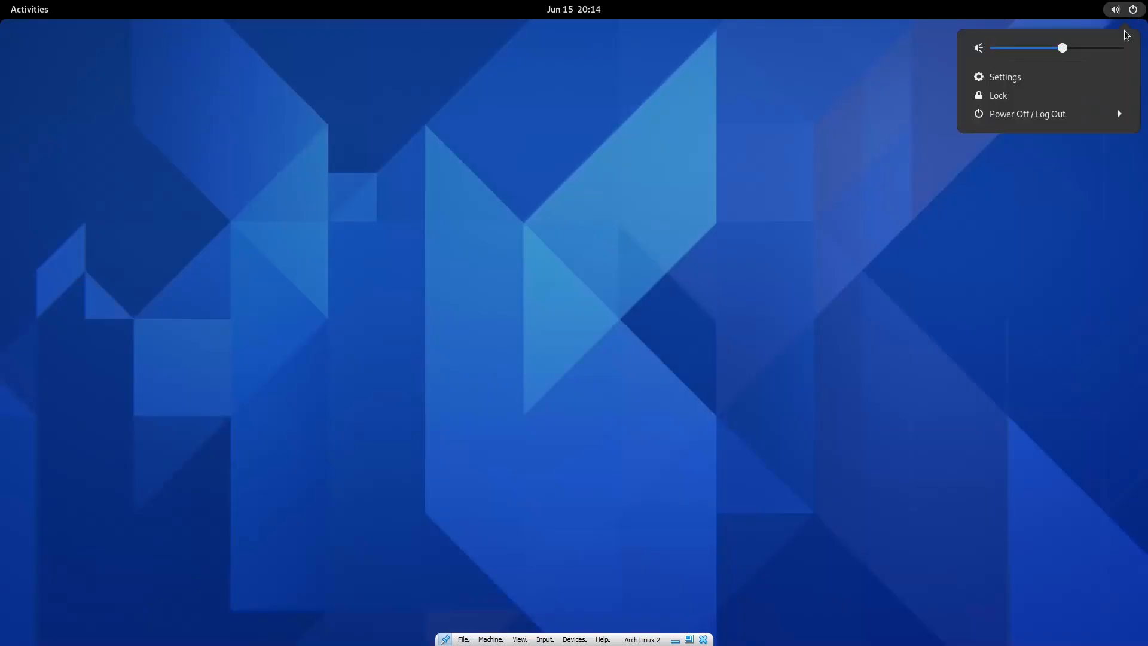
pyautogui.click(1049, 115)
pyautogui.click(1017, 199)
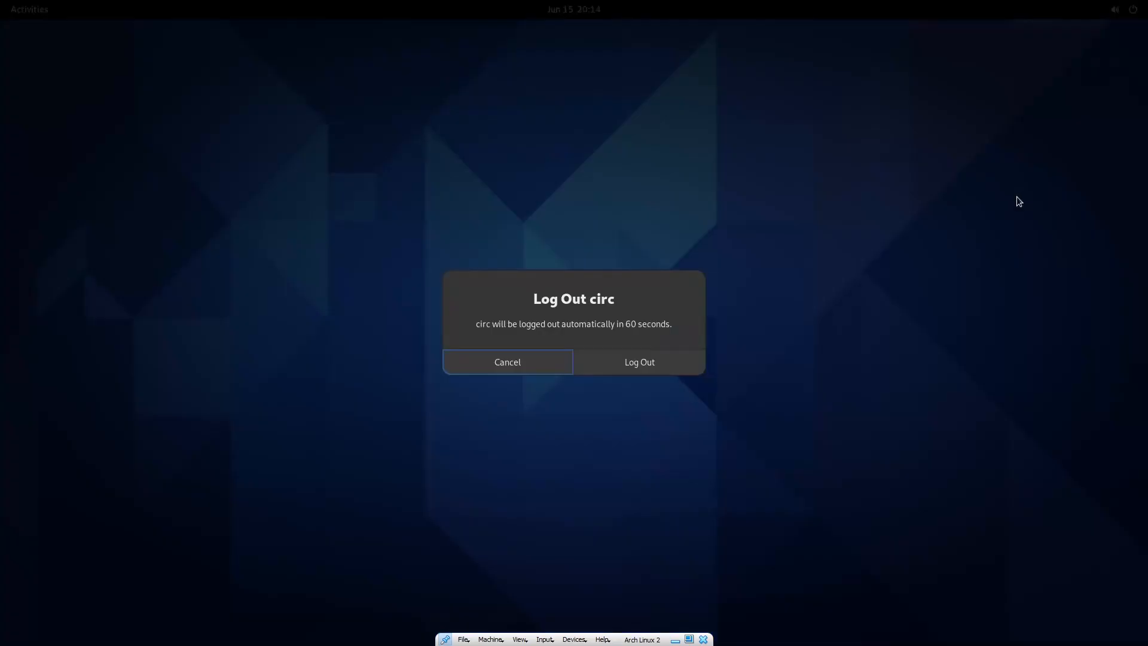
pyautogui.click(629, 366)
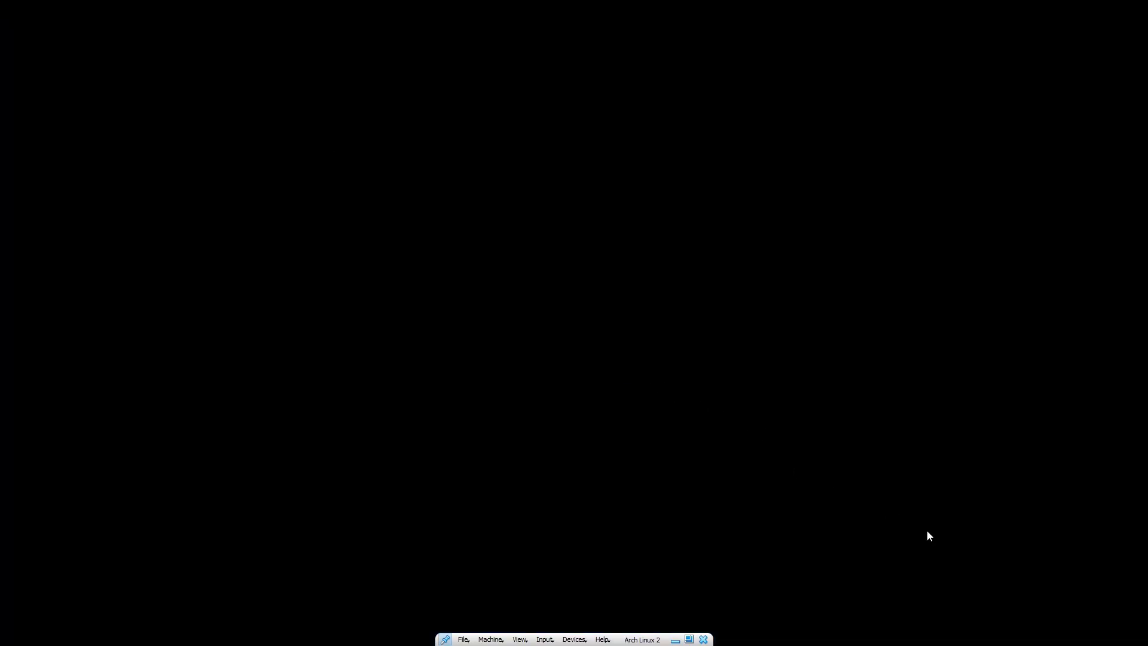
# Log back in with the Cinnamon session using the account password and dismiss the video-driver notice.
pyautogui.click(587, 310)
pyautogui.click(785, 475)
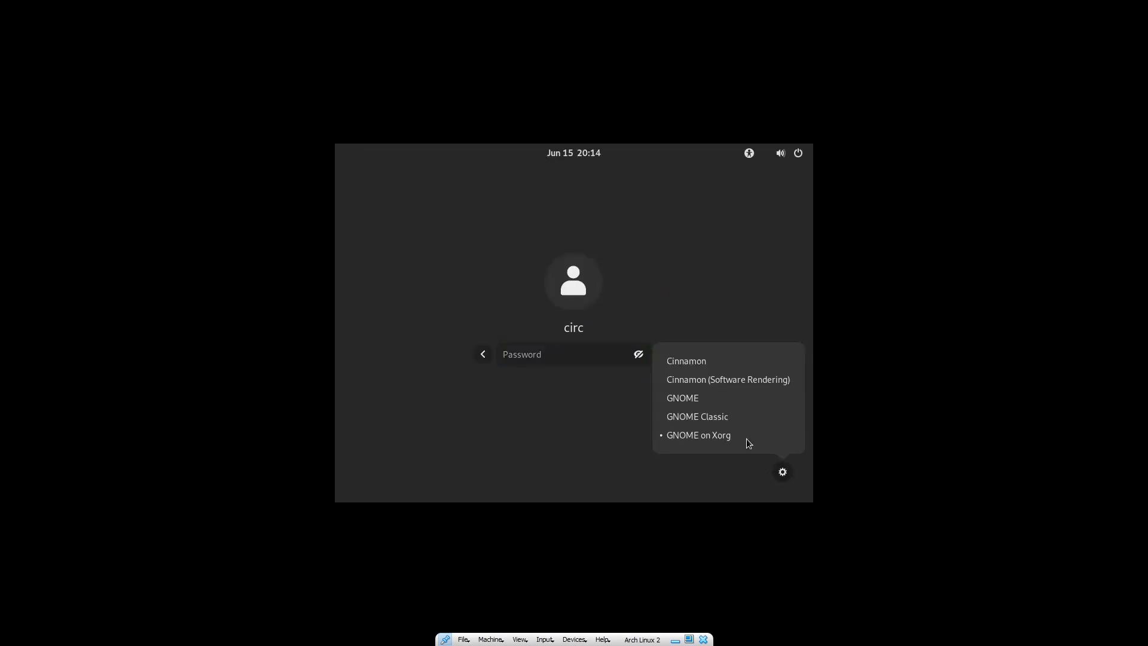
pyautogui.click(709, 365)
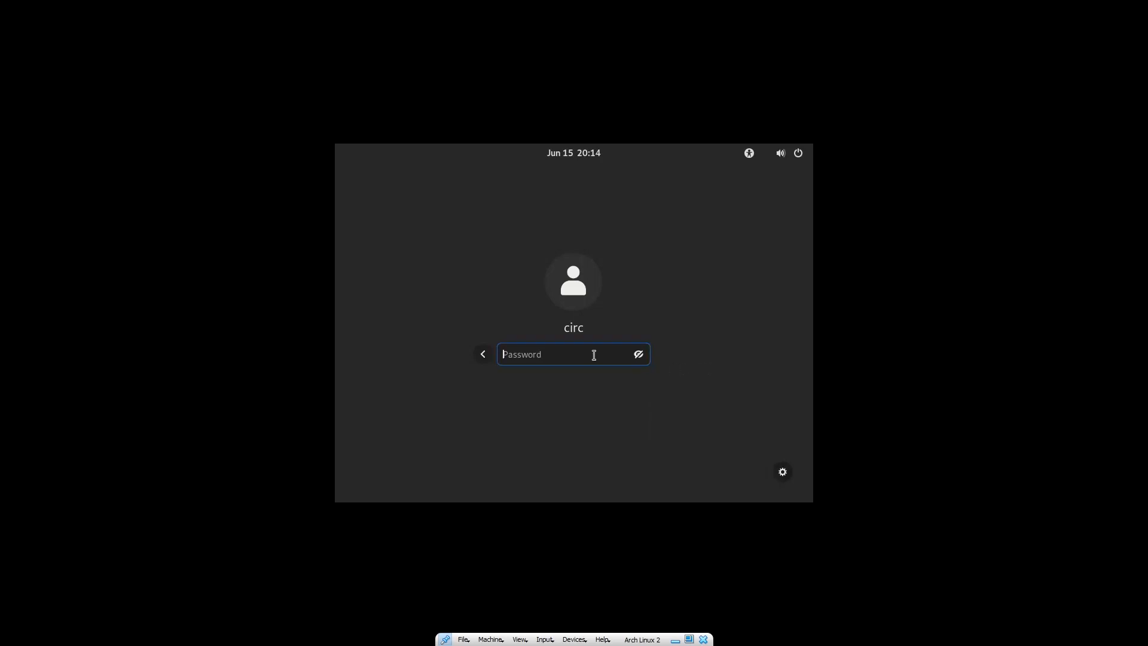
pyautogui.write('•••••••••••')
pyautogui.press('Return')
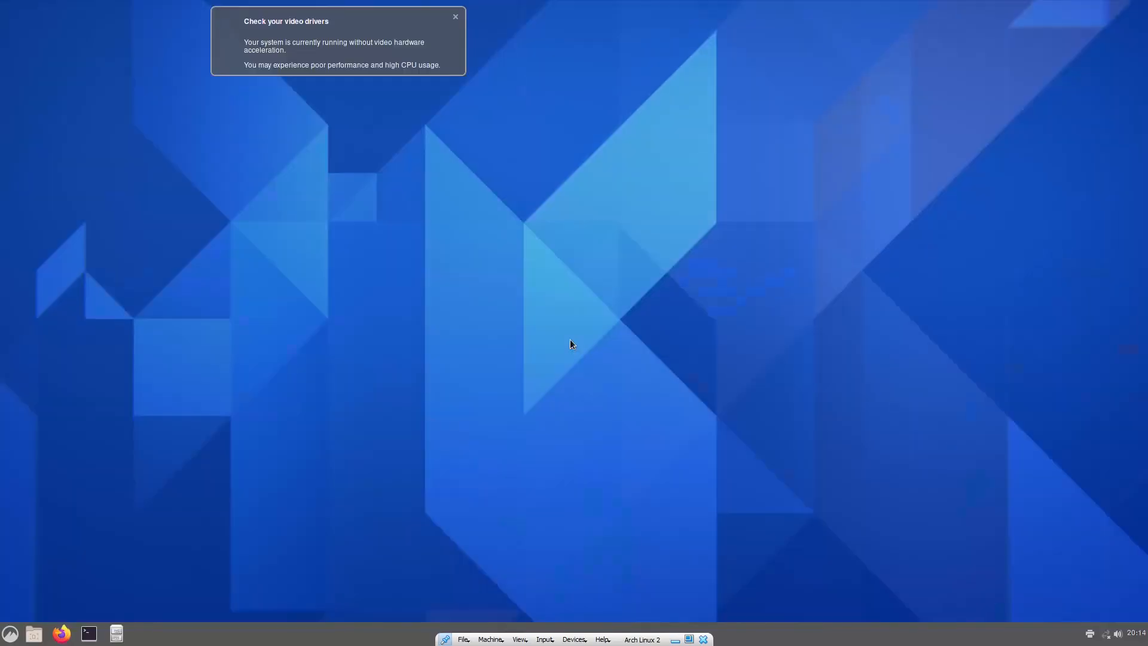
pyautogui.click(455, 18)
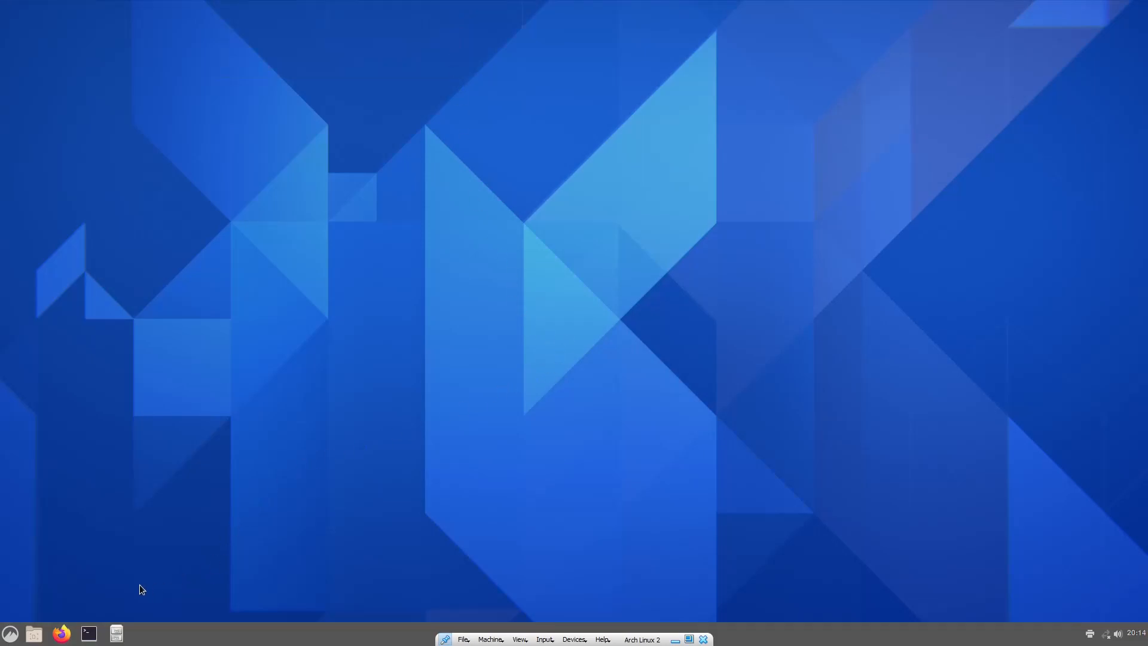
pyautogui.click(11, 633)
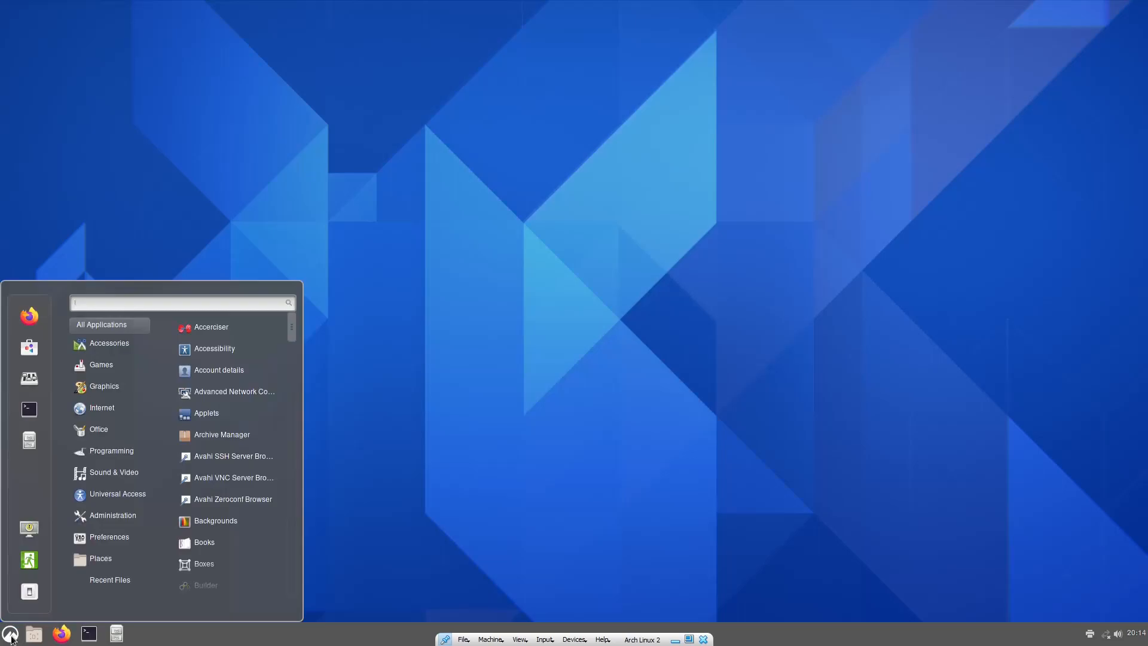
# Open Firefox from the Cinnamon panel, visit archlinux.org via its top-site tile, then close it.
pyautogui.click(13, 638)
pyautogui.click(64, 635)
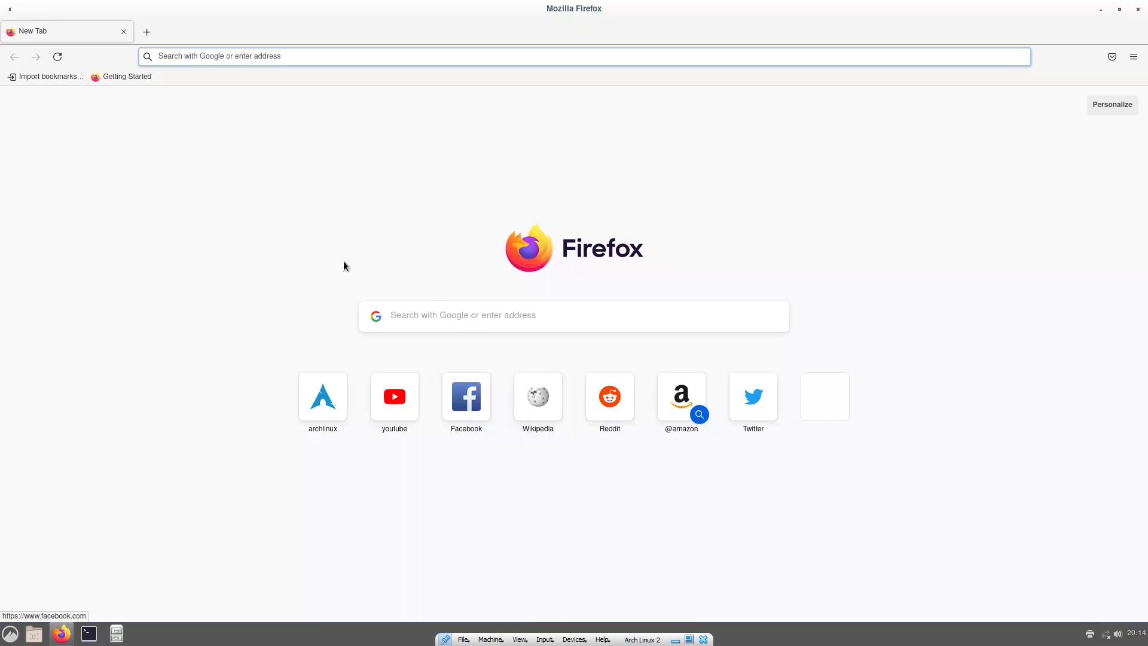
pyautogui.click(326, 392)
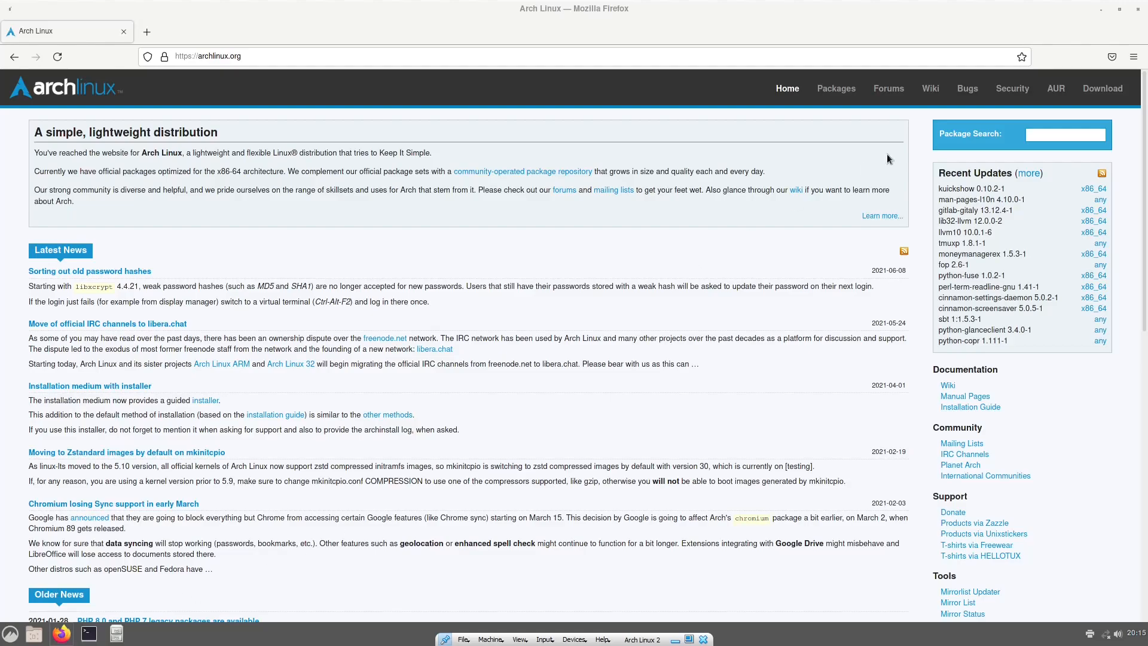
pyautogui.click(1138, 10)
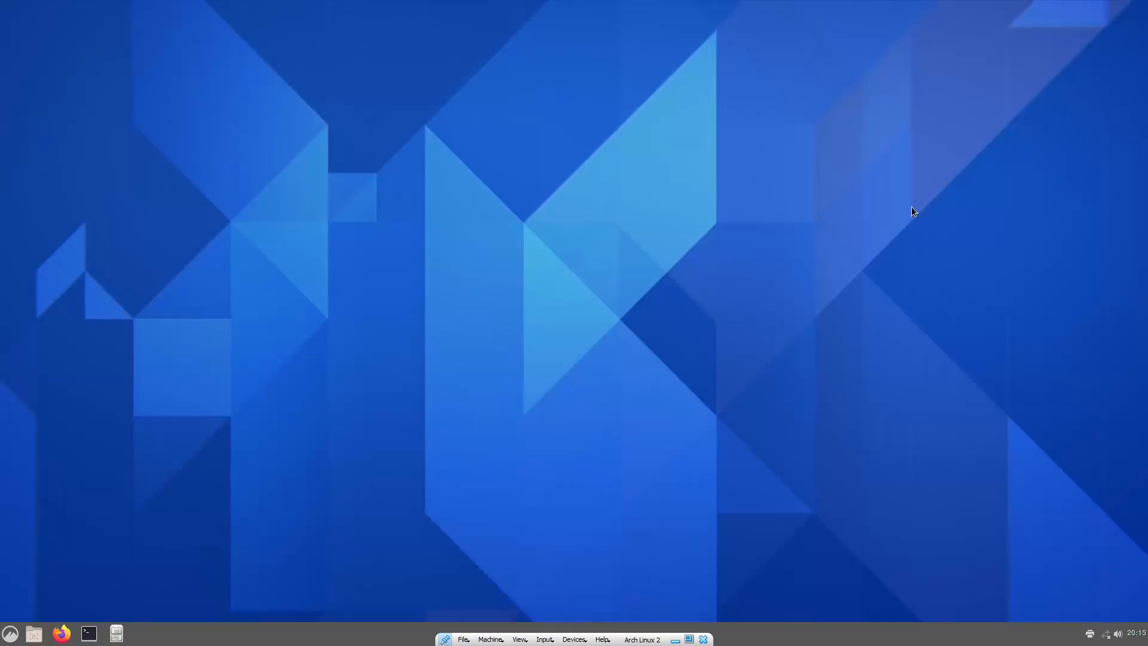